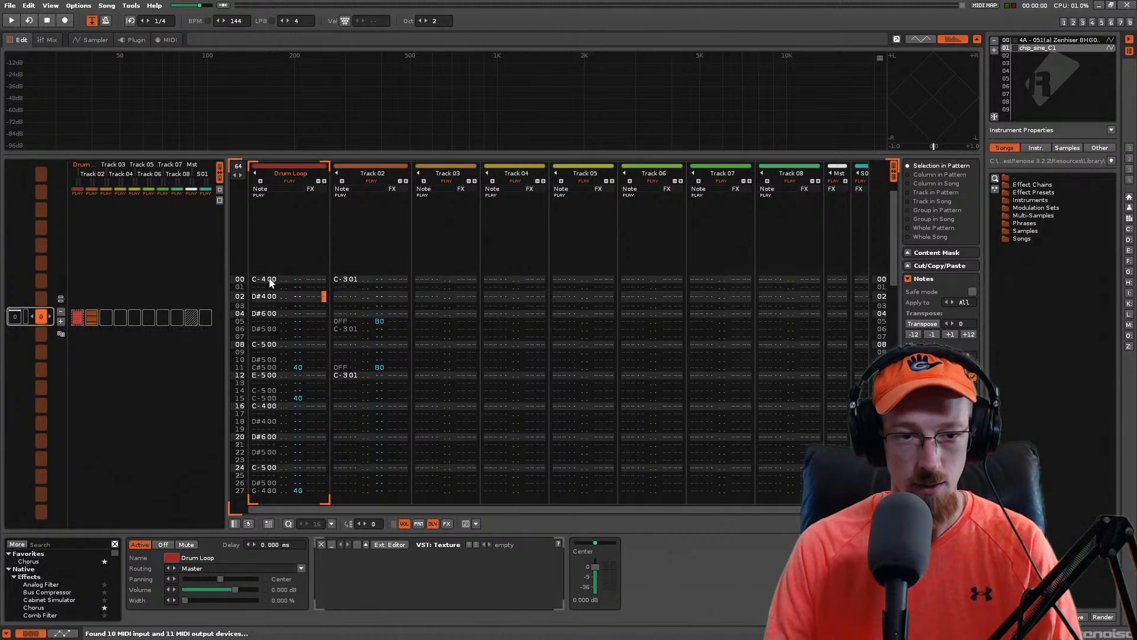
pyautogui.moveTo(270, 296); pyautogui.dragTo(269, 315)
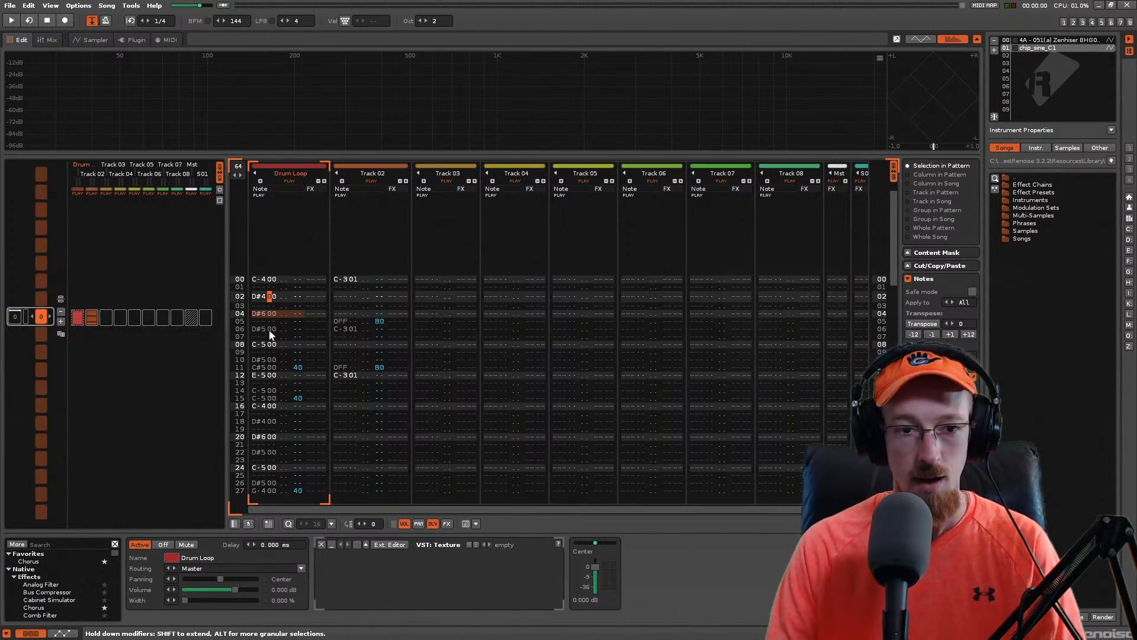
pyautogui.click(270, 330)
pyautogui.click(266, 338)
pyautogui.click(265, 287)
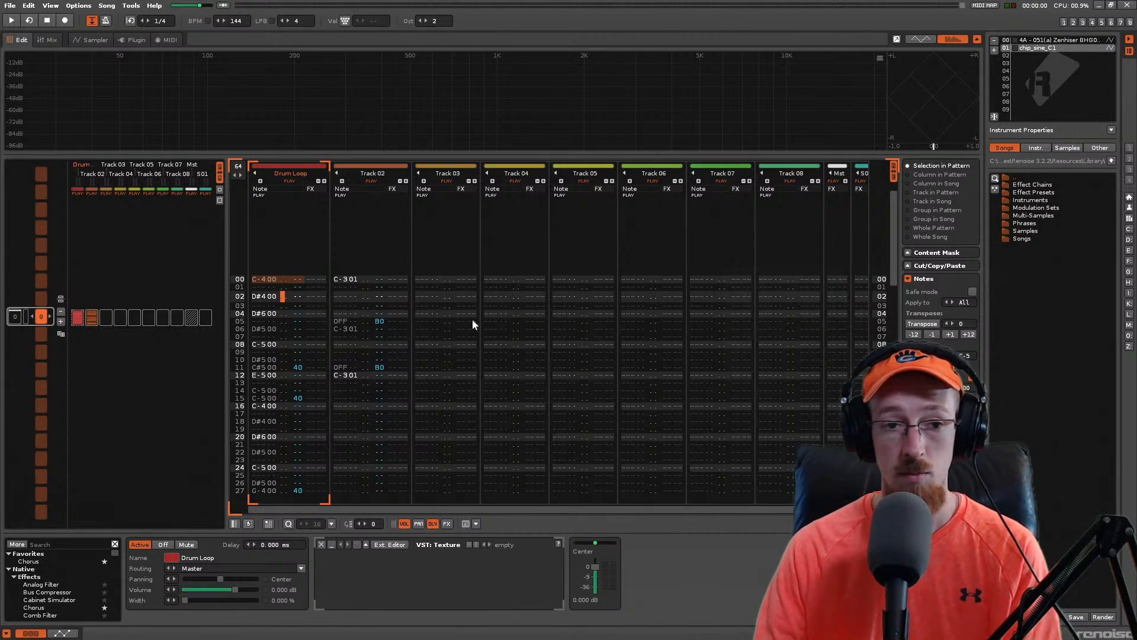
pyautogui.click(270, 297)
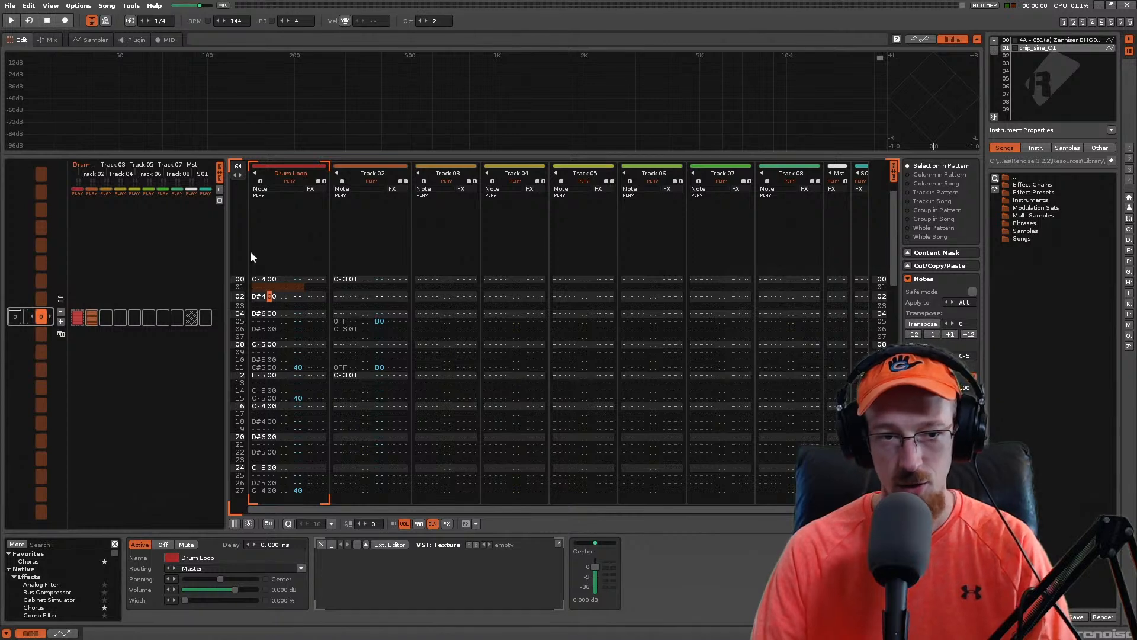
# Step: View the Texture plug-in's interface on the Drum Loop track and close its window
pyautogui.click(385, 174)
pyautogui.click(289, 173)
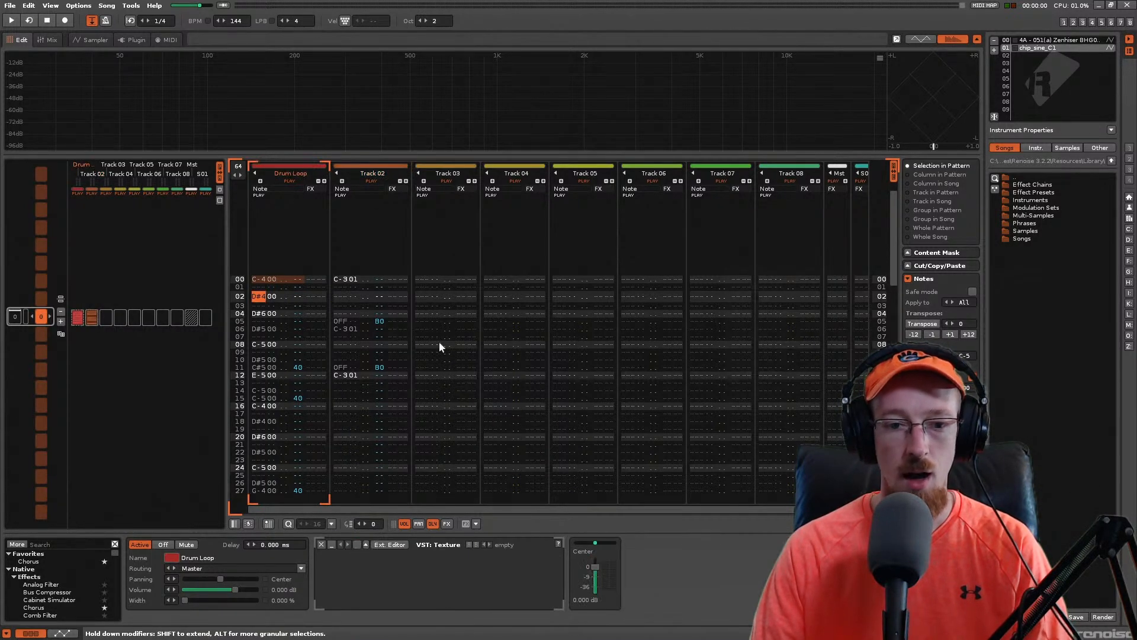
pyautogui.click(395, 543)
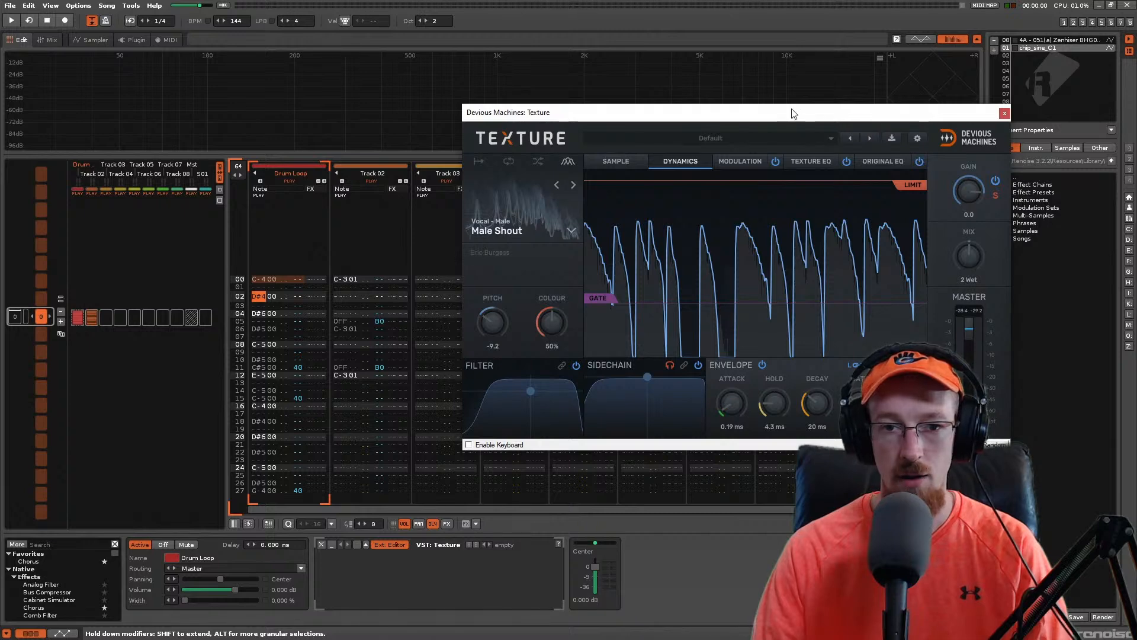
pyautogui.moveTo(792, 112); pyautogui.dragTo(712, 152)
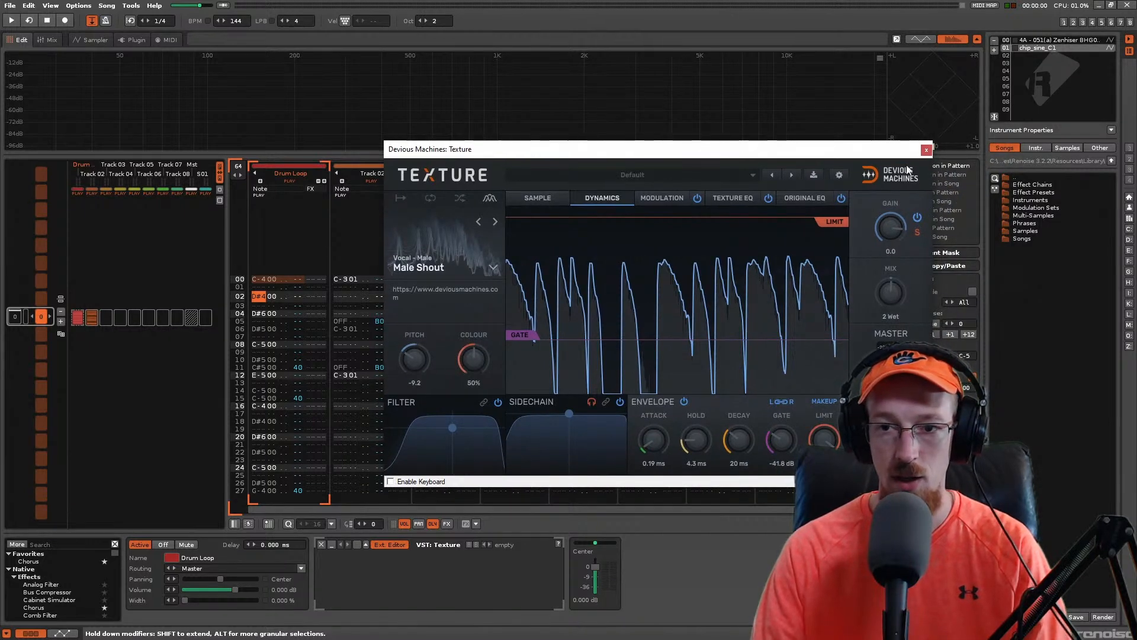
pyautogui.click(927, 150)
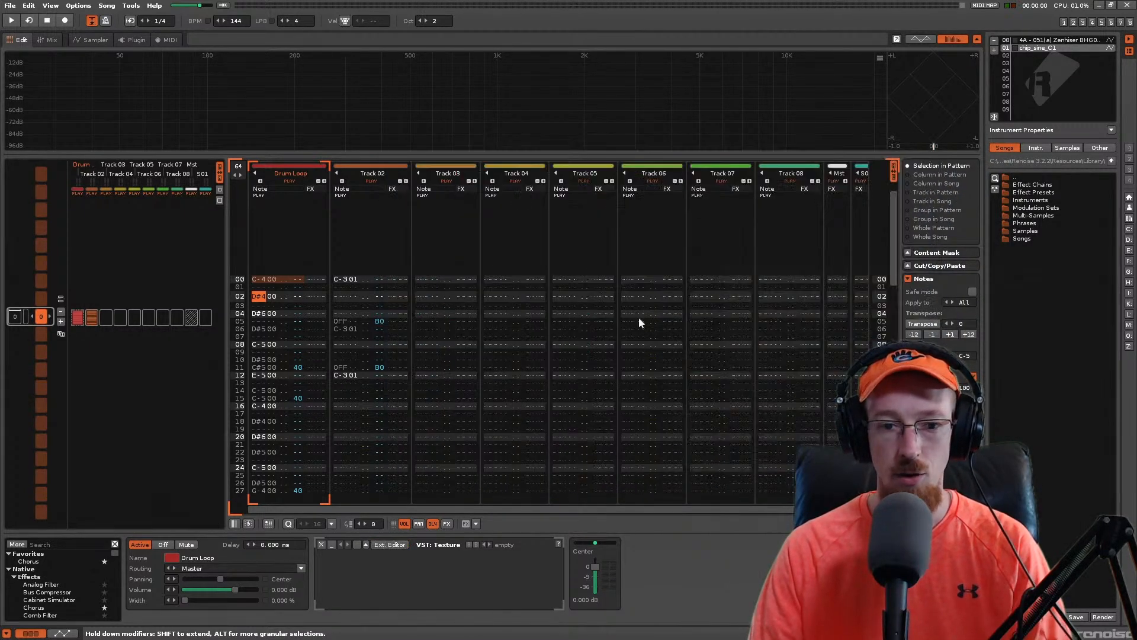
pyautogui.click(397, 545)
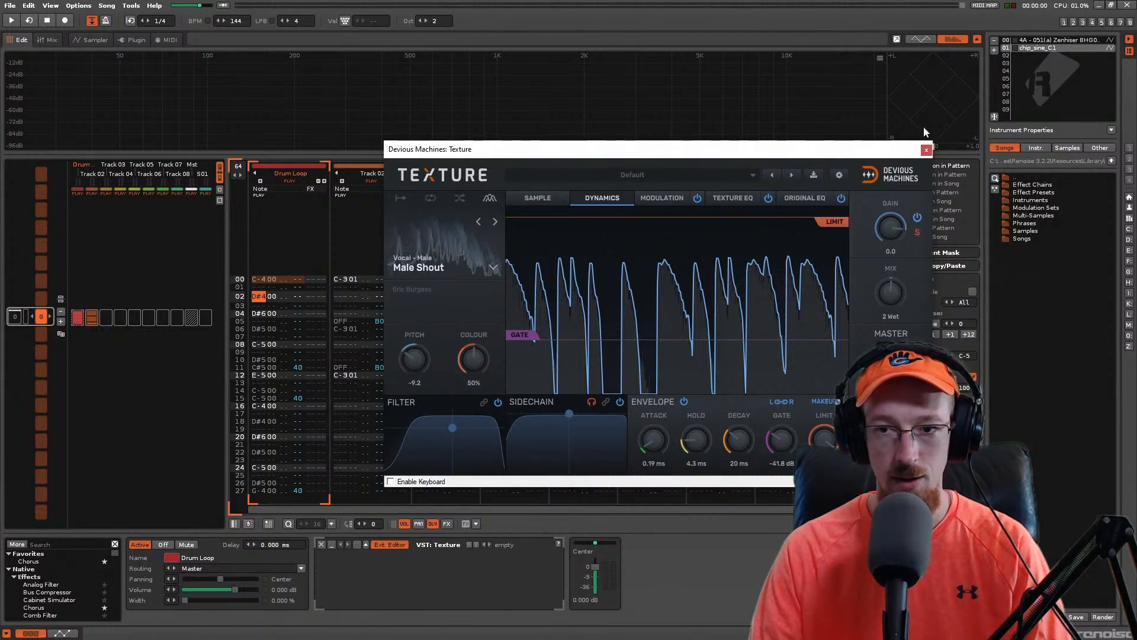
pyautogui.click(925, 150)
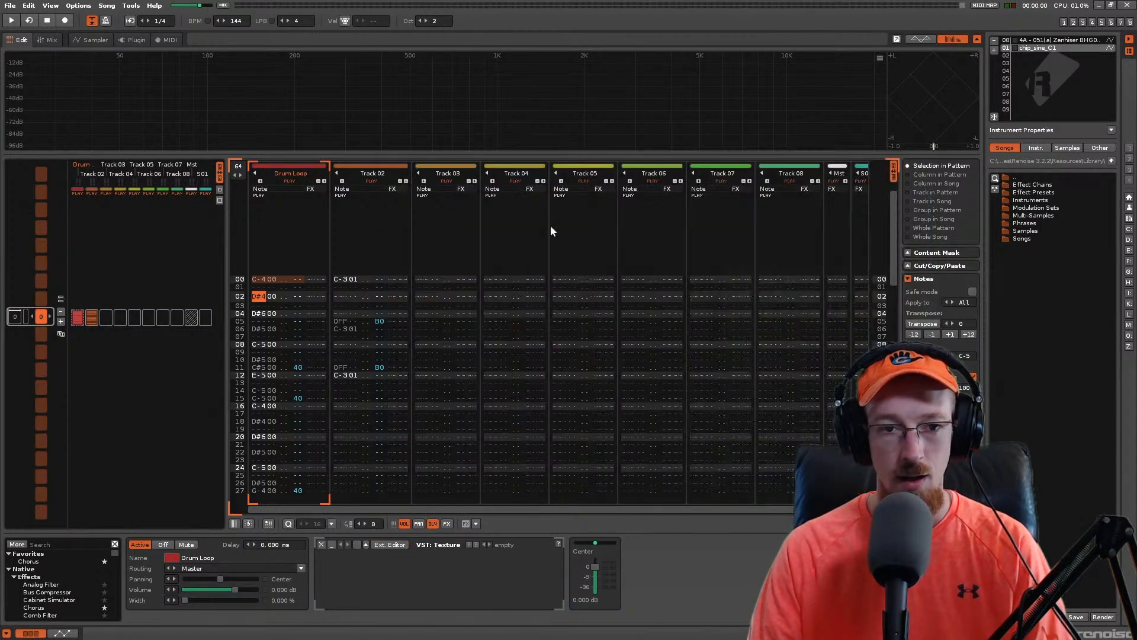
# Step: Select Track 02 and play the pattern to hear its bass notes
pyautogui.click(386, 176)
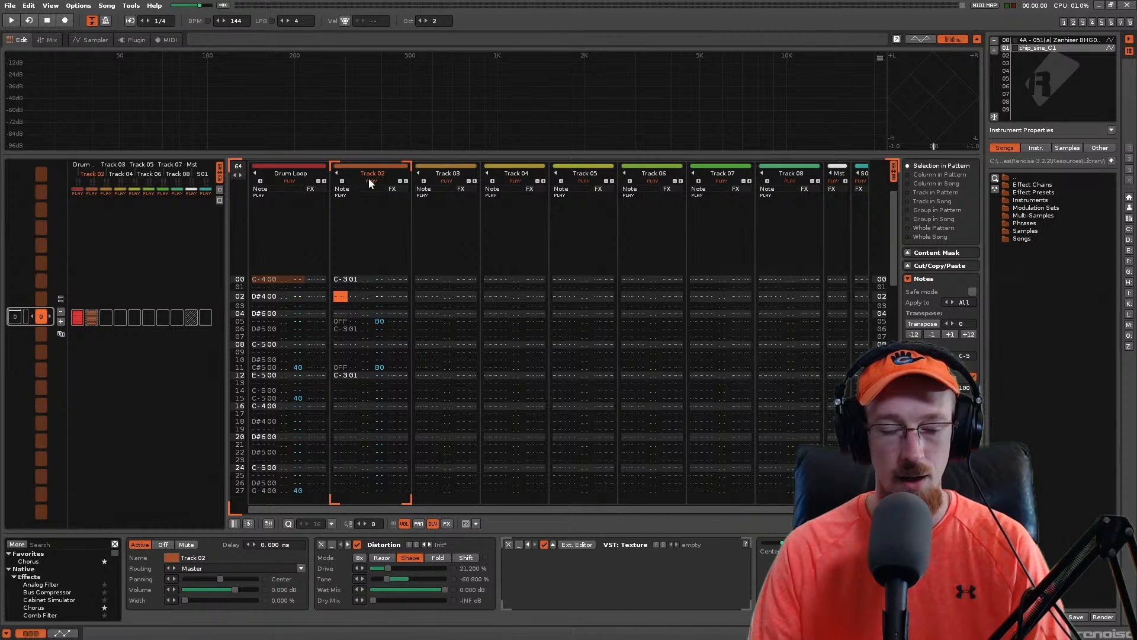
pyautogui.click(383, 222)
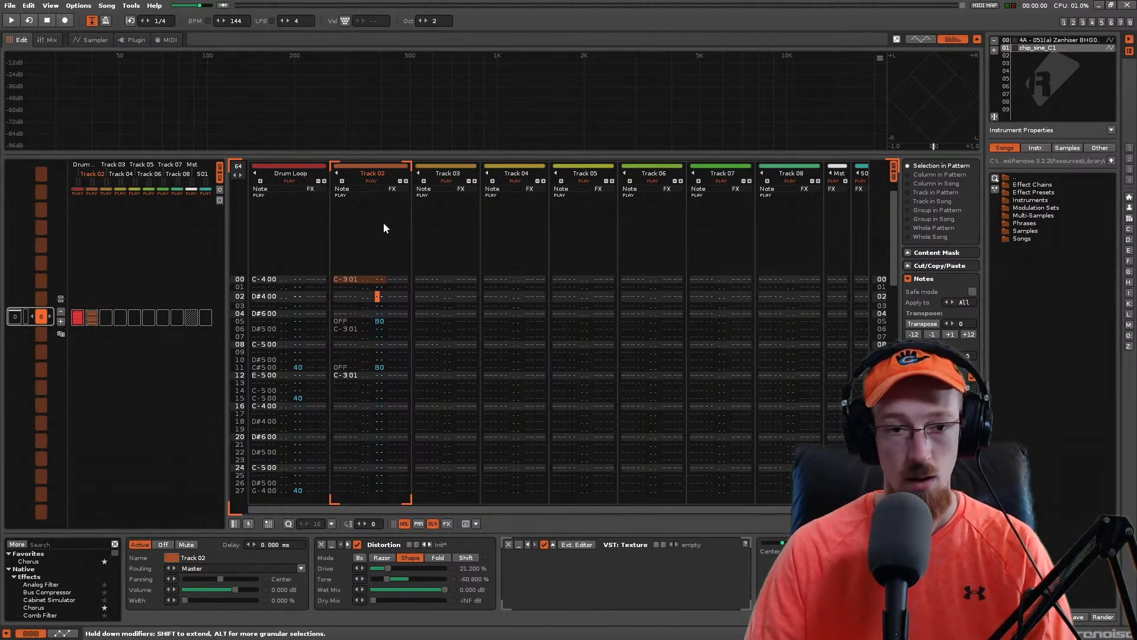
pyautogui.press('space')
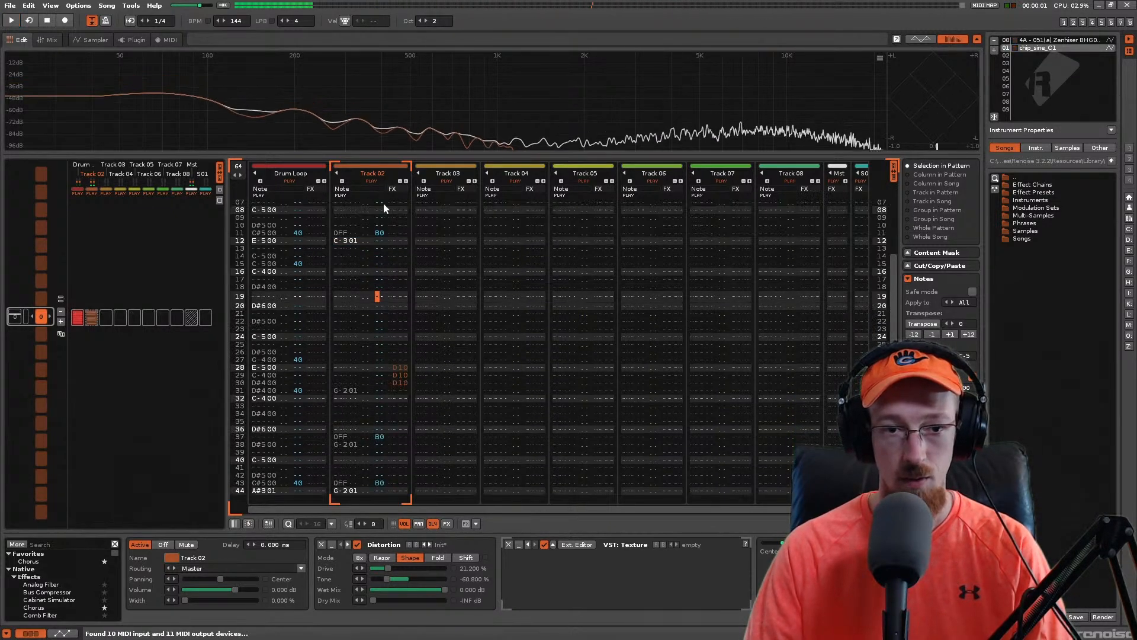
pyautogui.press('space')
pyautogui.press('z')
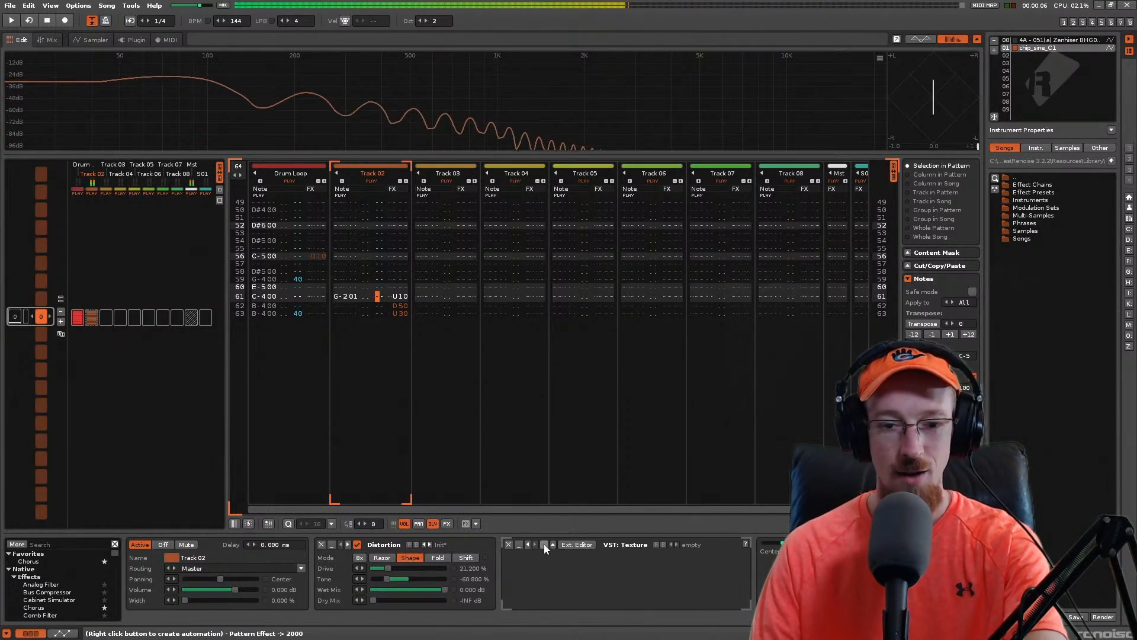
# Step: Examine the Modulation, Texture EQ, Sample and Dynamics pages of Track 02's Texture plug-in and close it
pyautogui.click(578, 545)
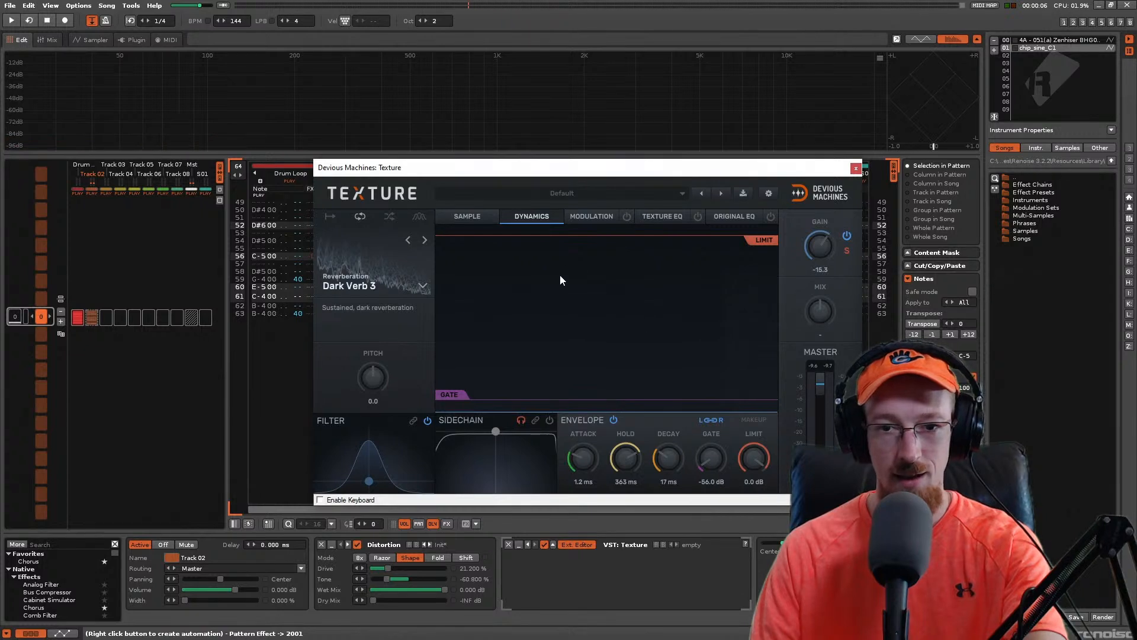
pyautogui.click(591, 219)
pyautogui.click(673, 217)
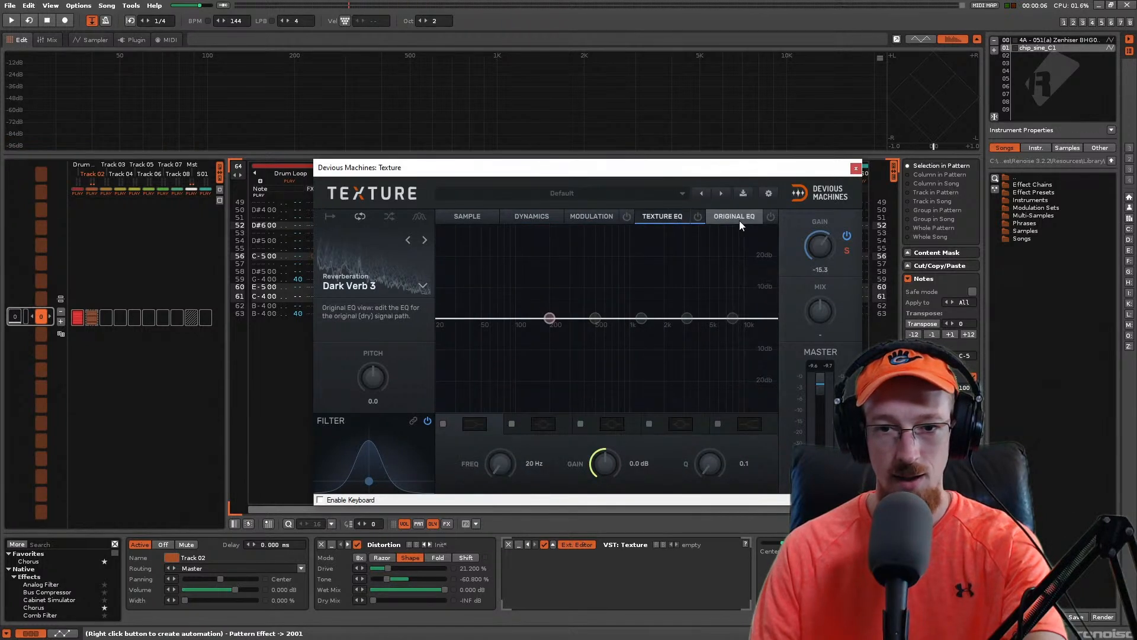
pyautogui.click(597, 214)
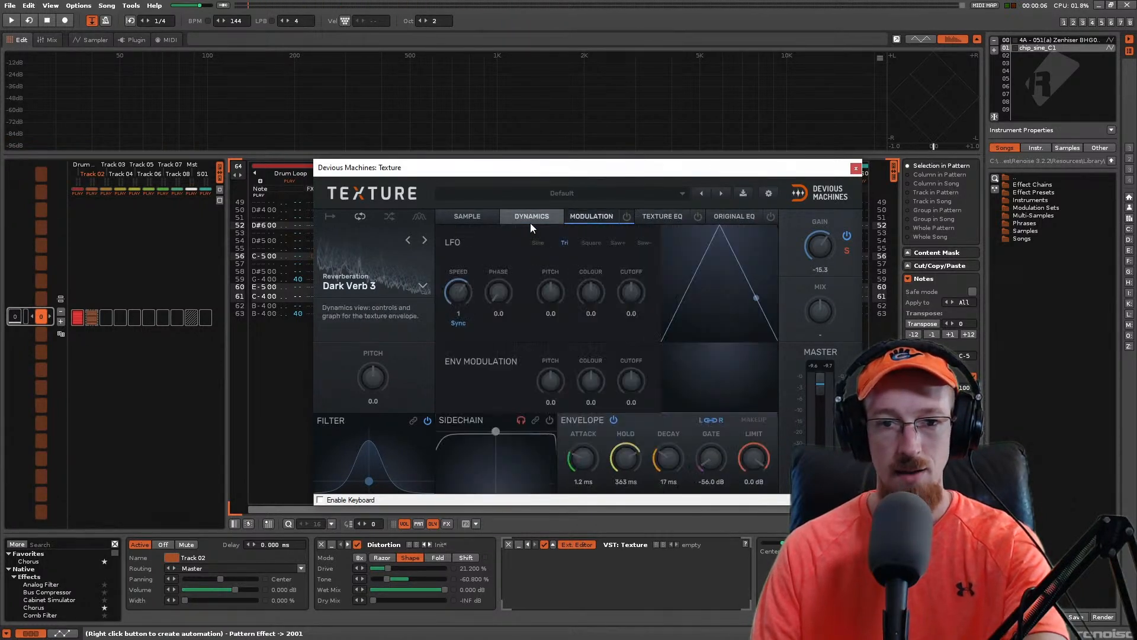
pyautogui.click(530, 218)
pyautogui.click(471, 218)
pyautogui.click(533, 215)
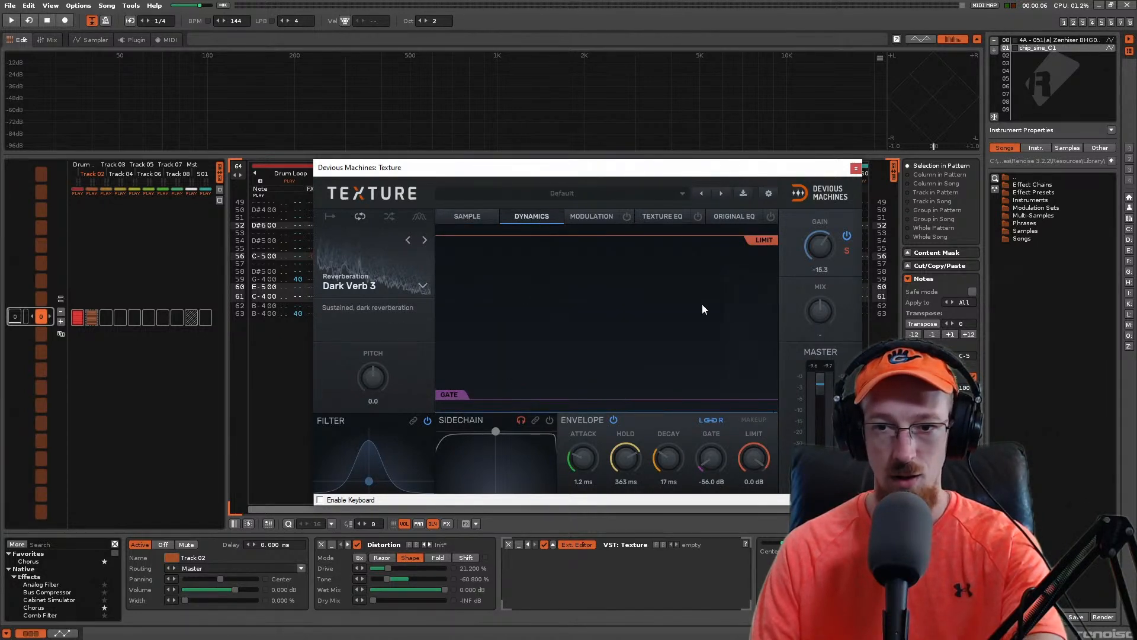
pyautogui.click(855, 169)
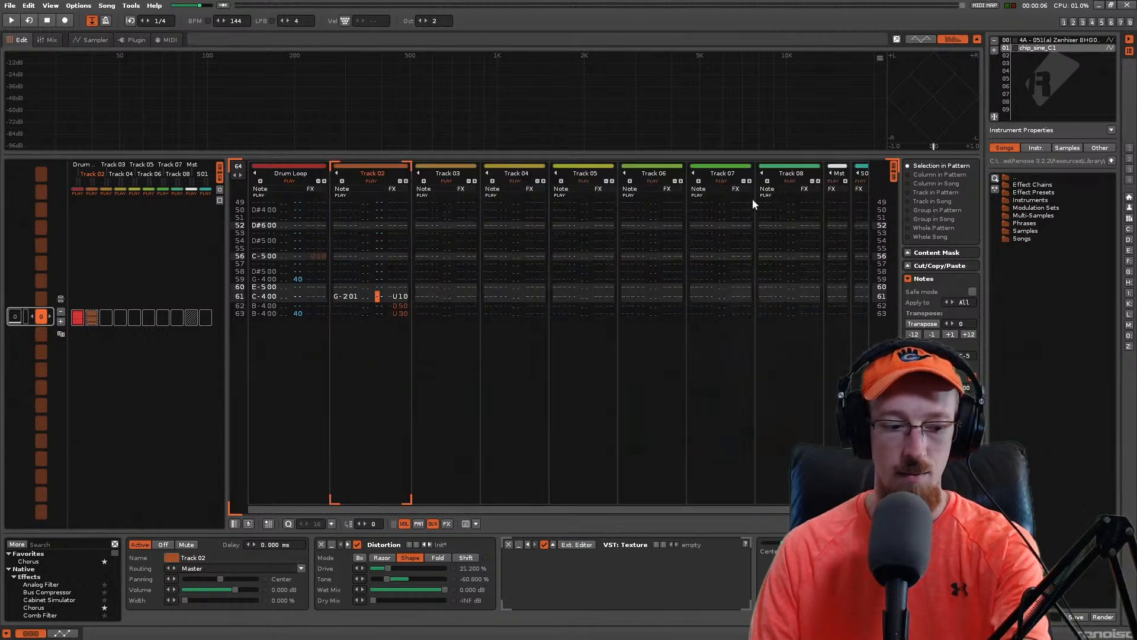
# Step: Return to line 00 of the Drum Loop track and play the pattern from the start
pyautogui.press('space')
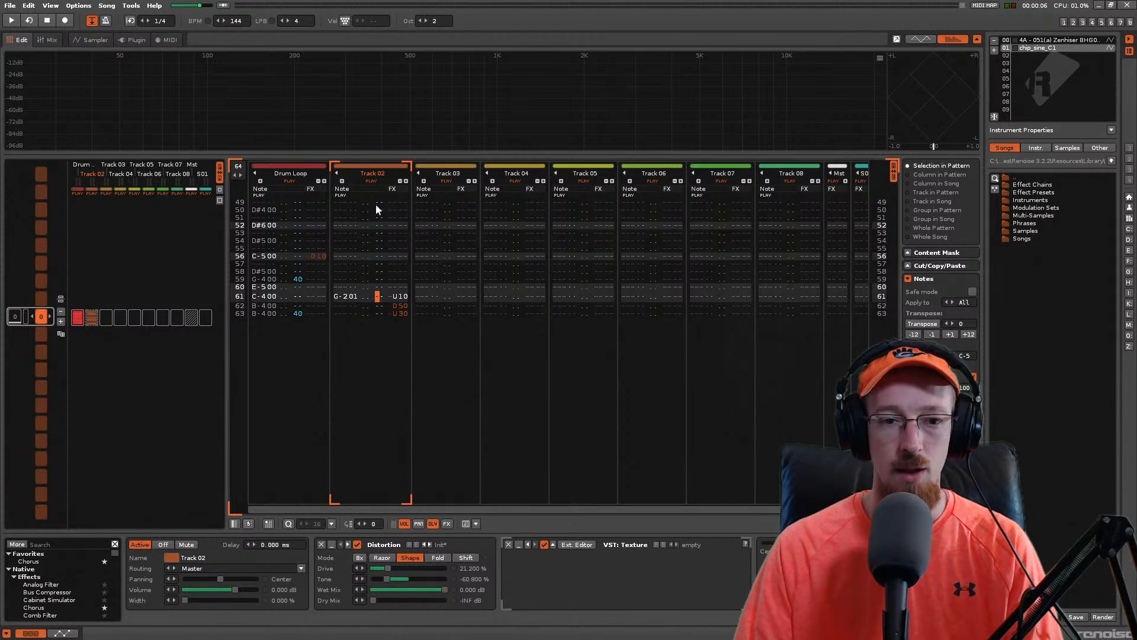
pyautogui.scroll(12, 347, 269)
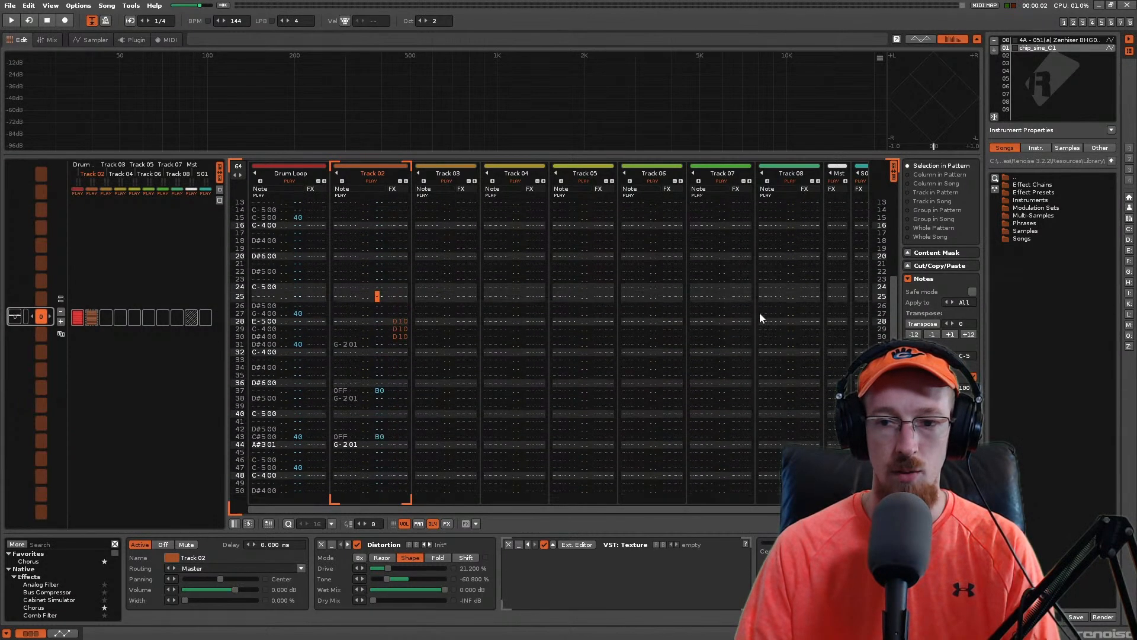
pyautogui.moveTo(896, 322); pyautogui.dragTo(894, 236)
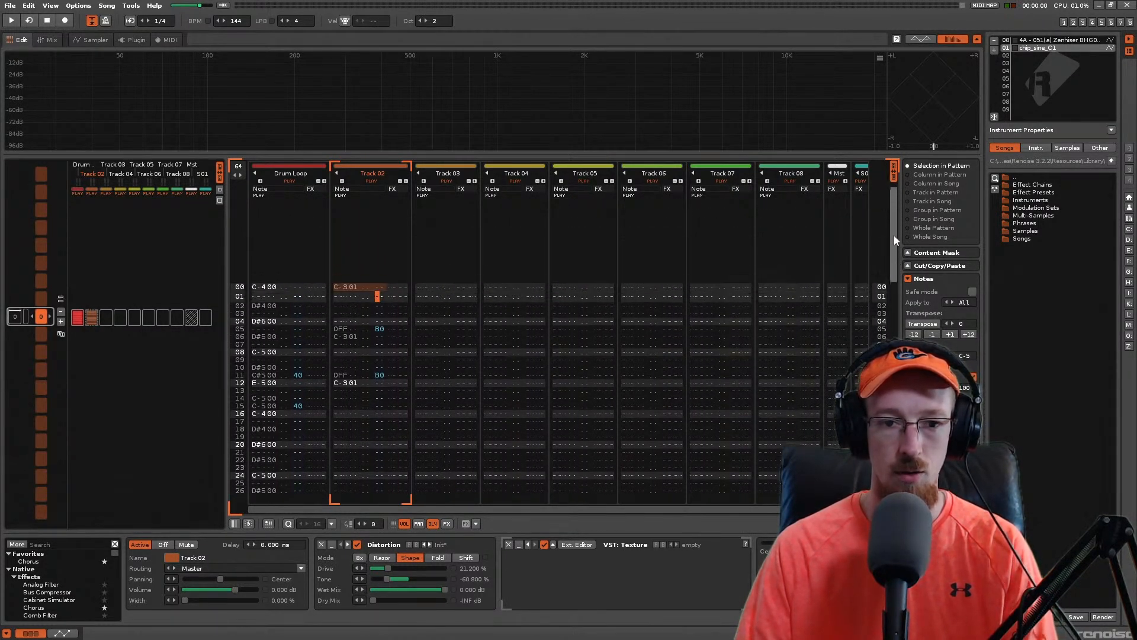
pyautogui.click(344, 288)
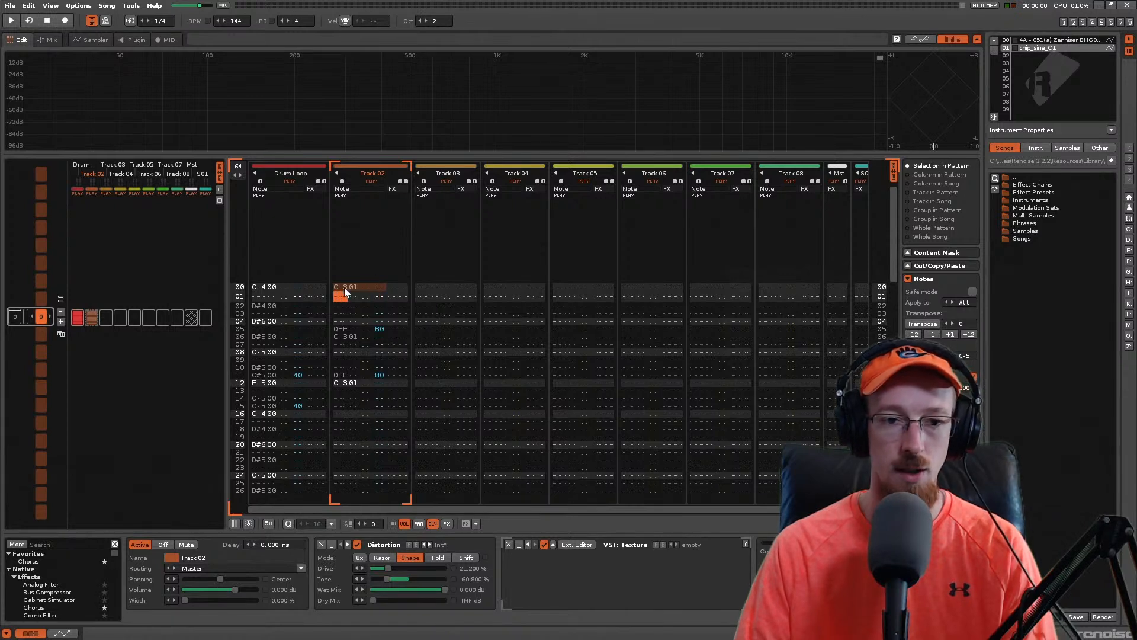
pyautogui.click(258, 286)
pyautogui.scroll(1, 281, 297)
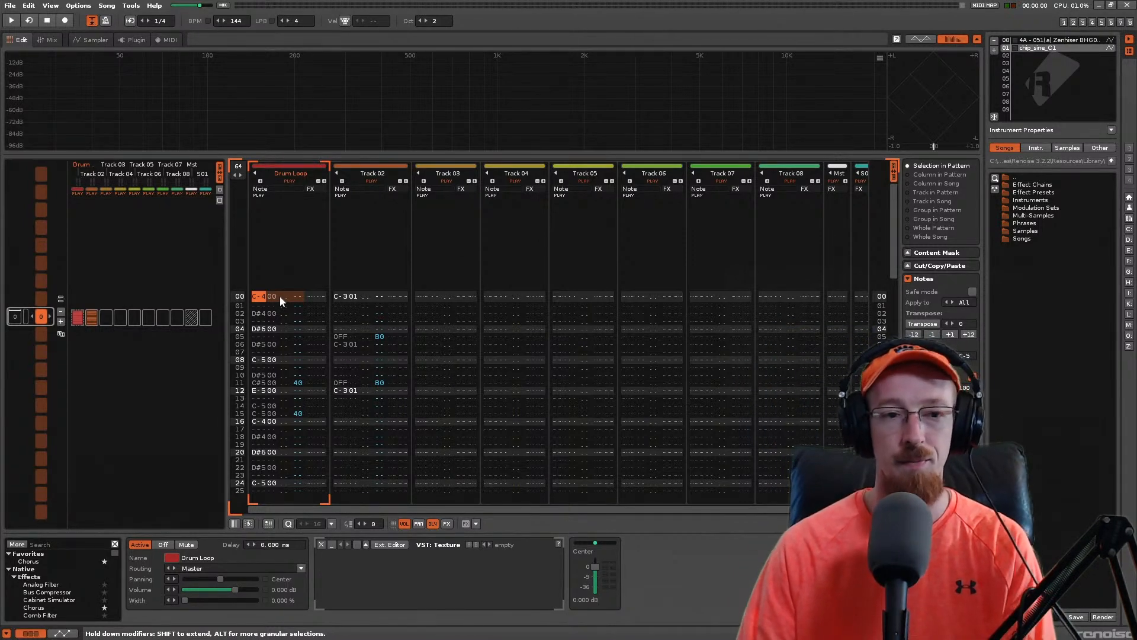
pyautogui.press('space')
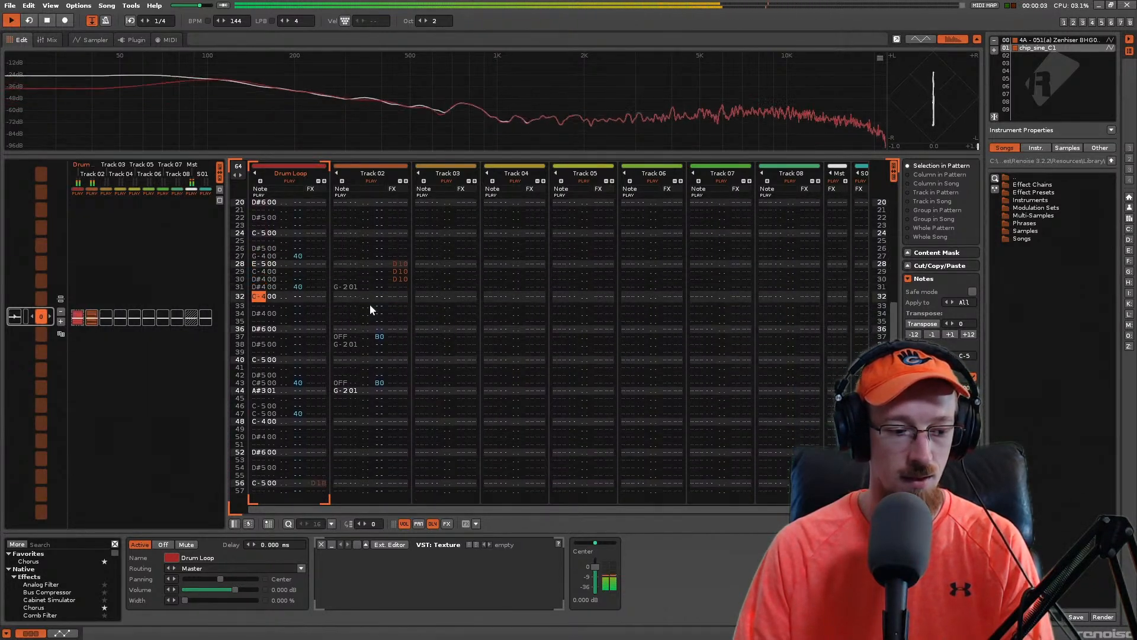
pyautogui.press('space')
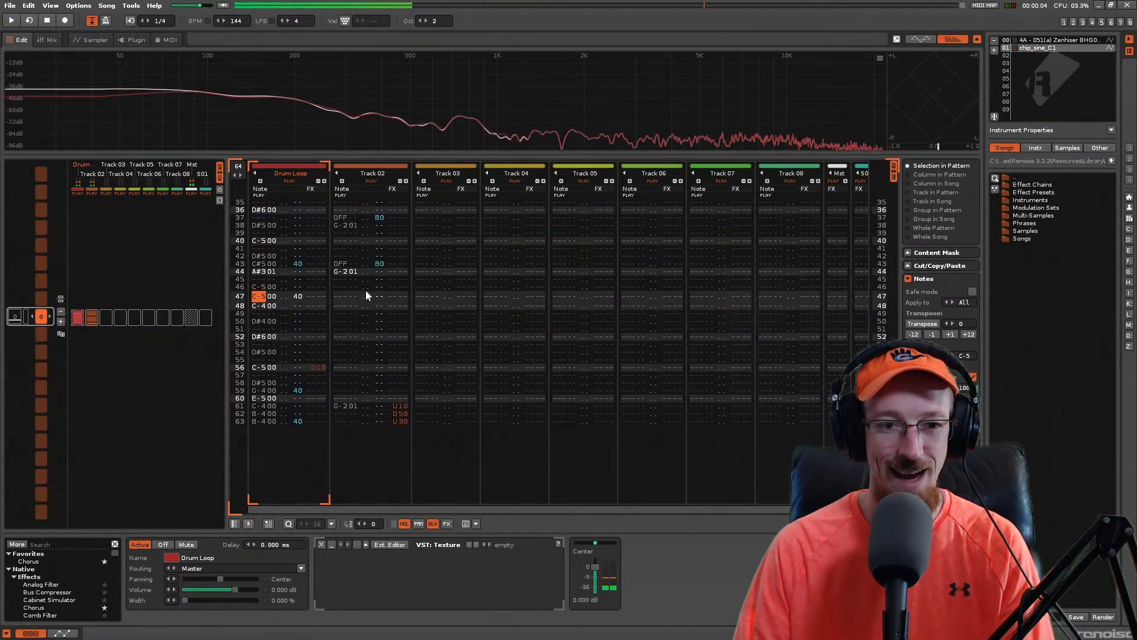
pyautogui.press('space')
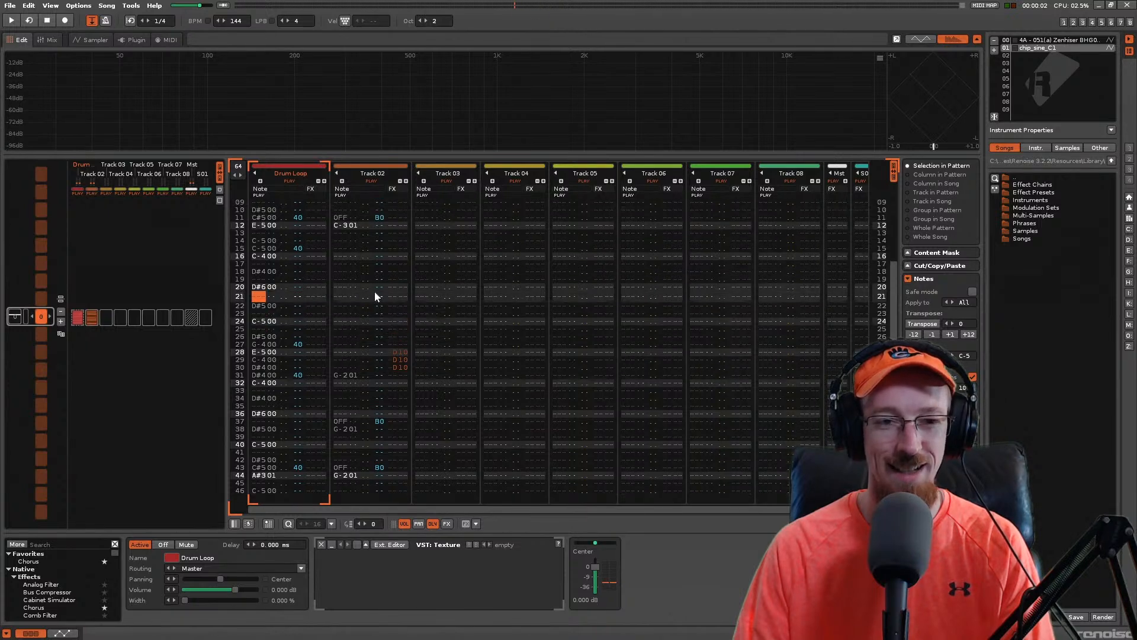
# Step: Replay the opening lines of the pattern and place the cursor on Track 02's note at line 06
pyautogui.scroll(7, 374, 292)
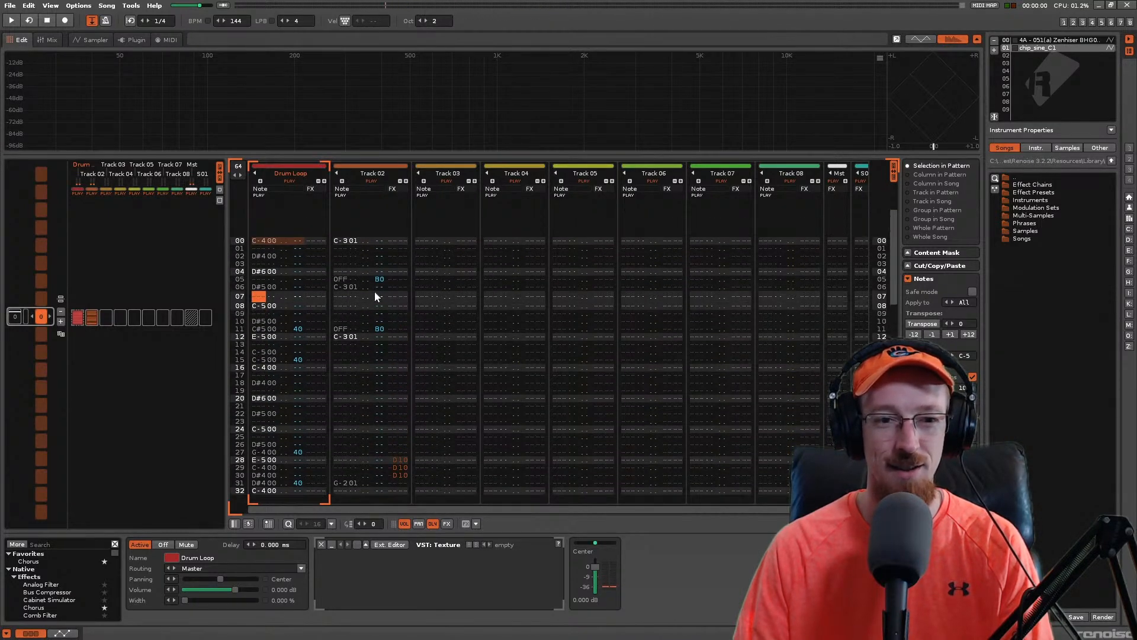
pyautogui.scroll(2, 375, 293)
pyautogui.scroll(4, 375, 294)
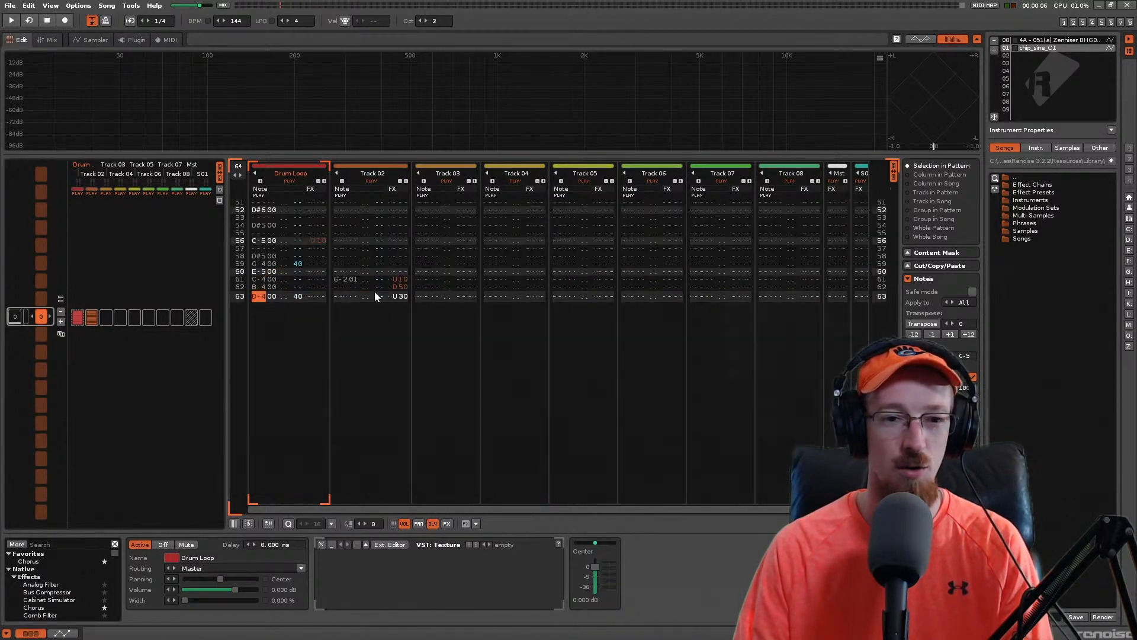
pyautogui.scroll(1, 374, 290)
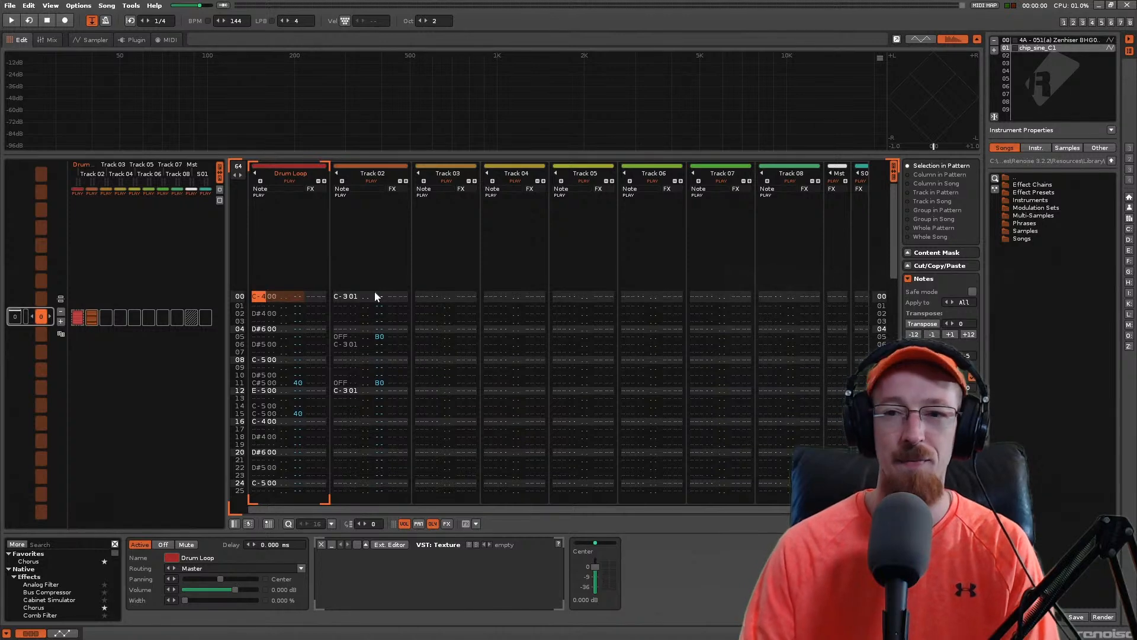
pyautogui.scroll(-6, 383, 289)
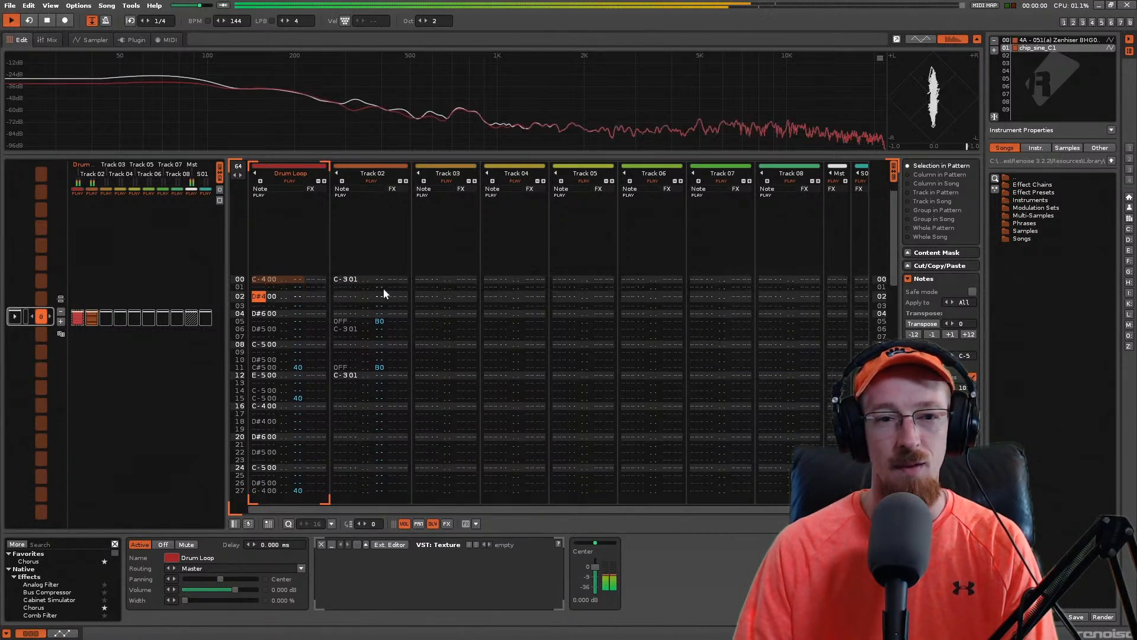
pyautogui.click(377, 296)
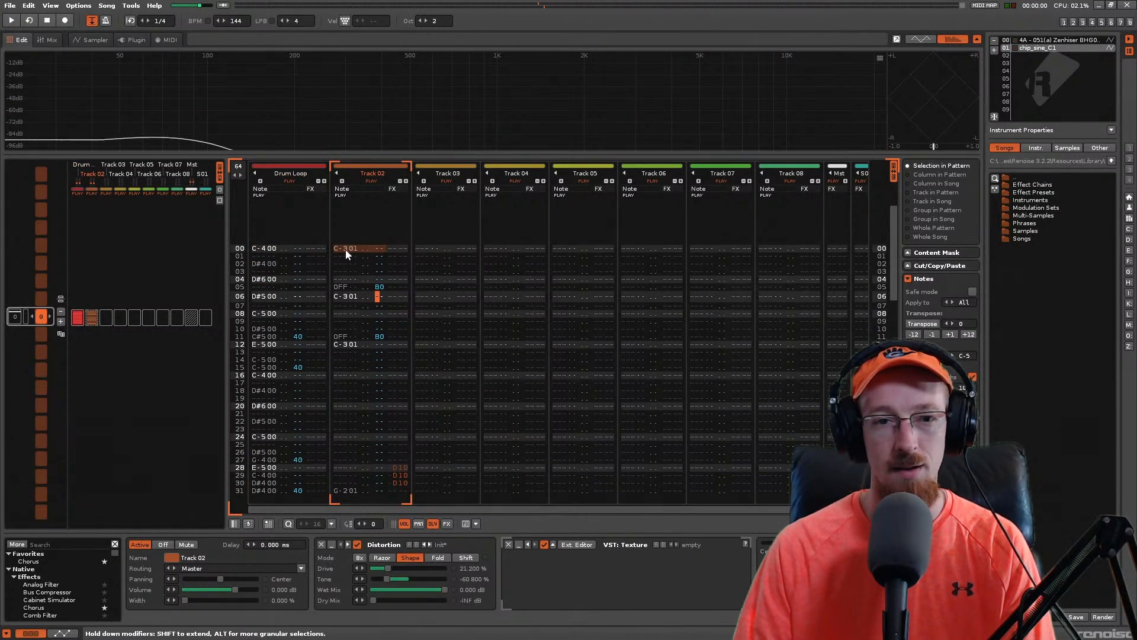
pyautogui.press('Left')
pyautogui.press('Left')
pyautogui.press('Left')
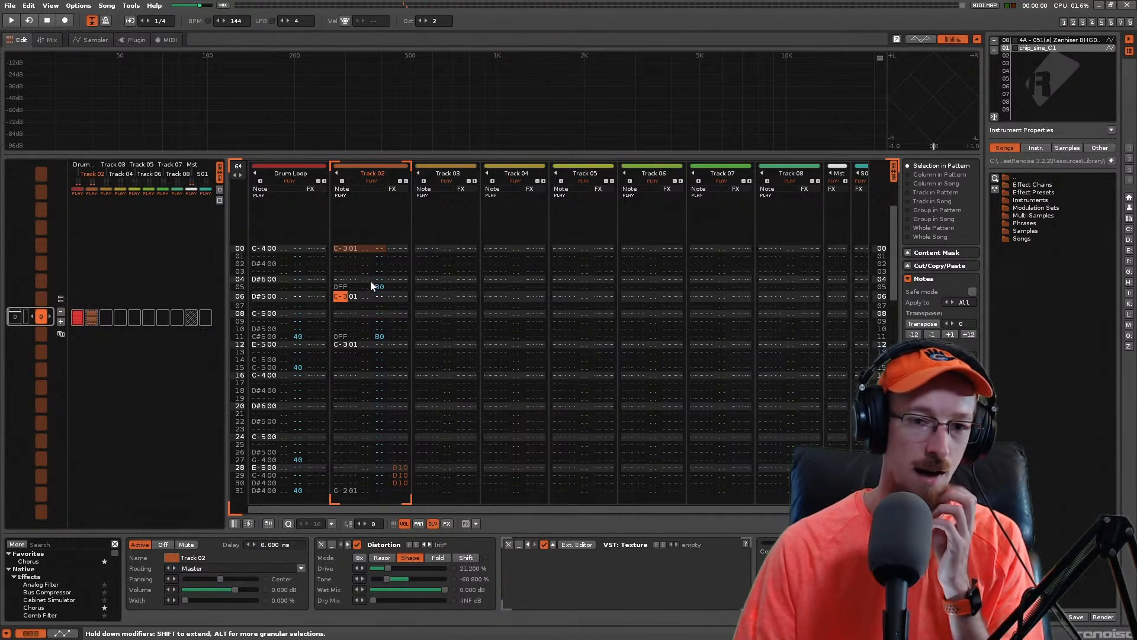
# Step: Show the sliced Zenhiser drum loop of instrument 00 in the Sampler's waveform view
pyautogui.click(284, 203)
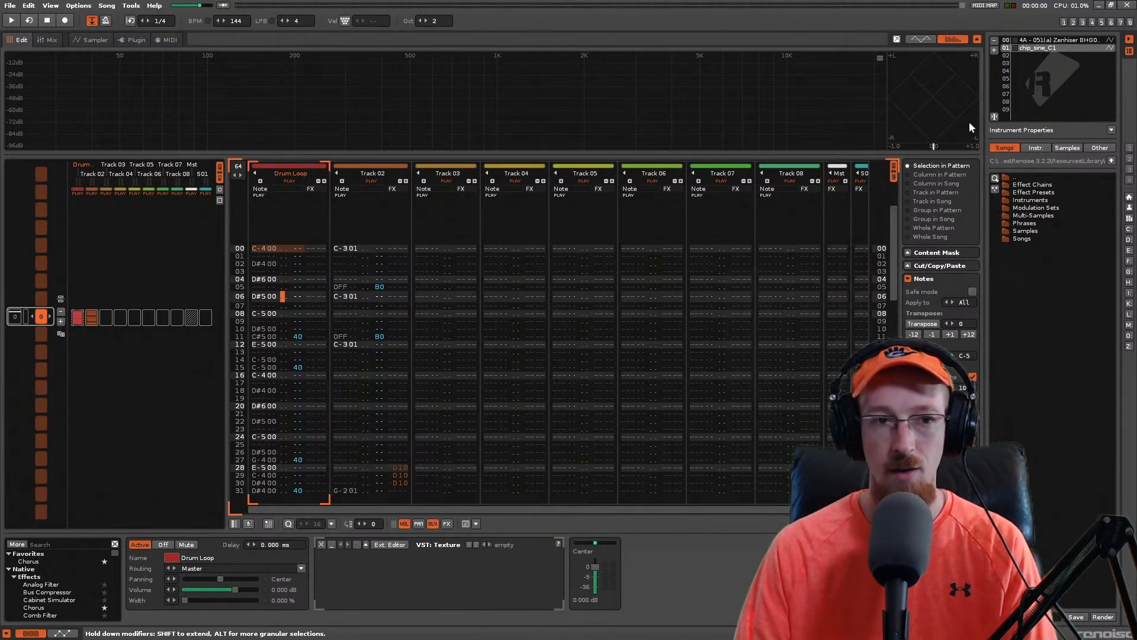
pyautogui.press('F4')
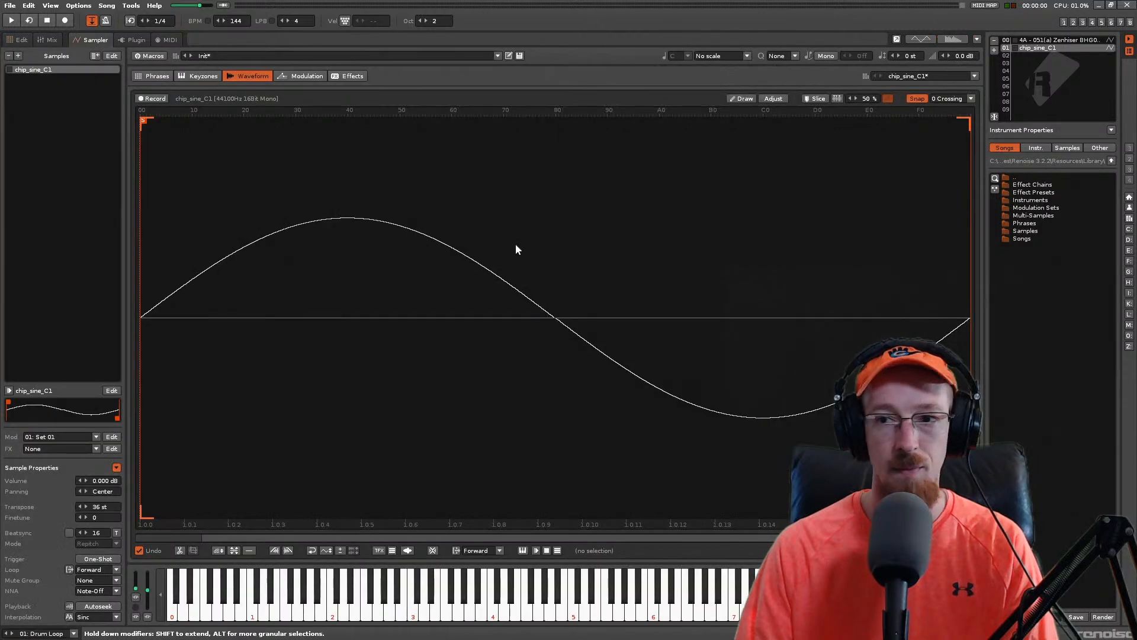
pyautogui.click(1040, 40)
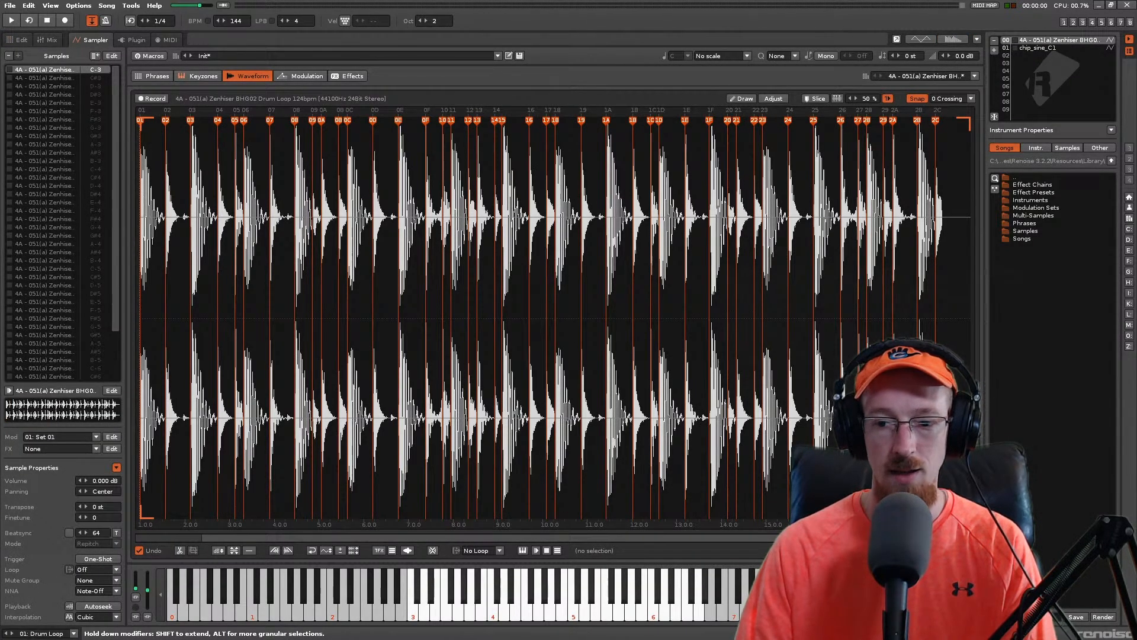
# Step: Look closely at the first slices of the drum loop's waveform and return to the full loop
pyautogui.scroll(10, 278, 414)
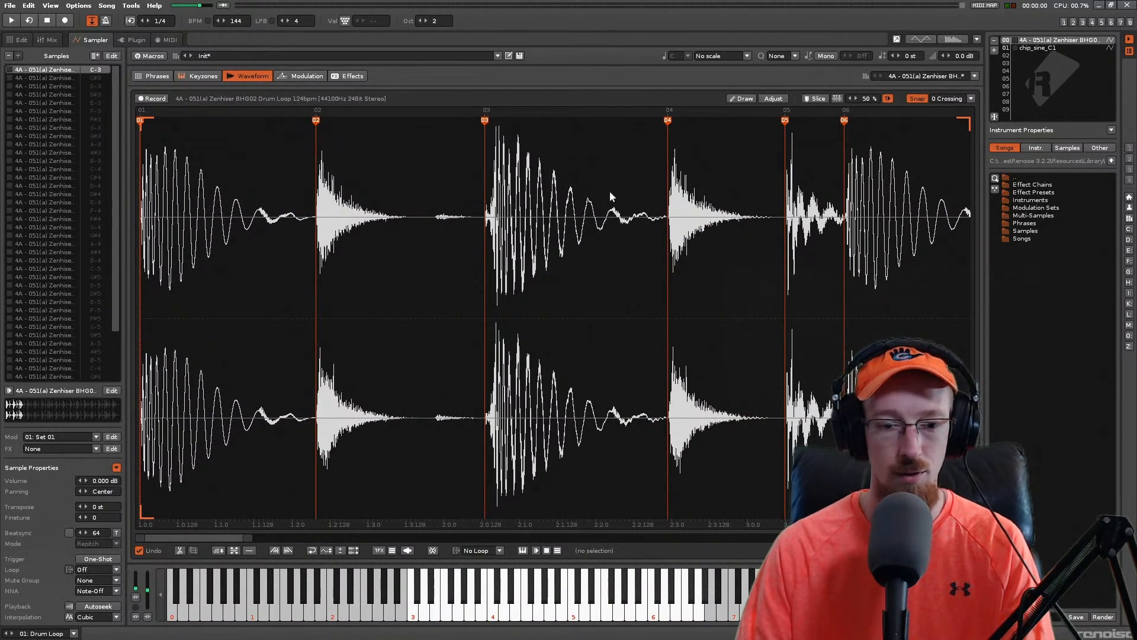
pyautogui.click(249, 550)
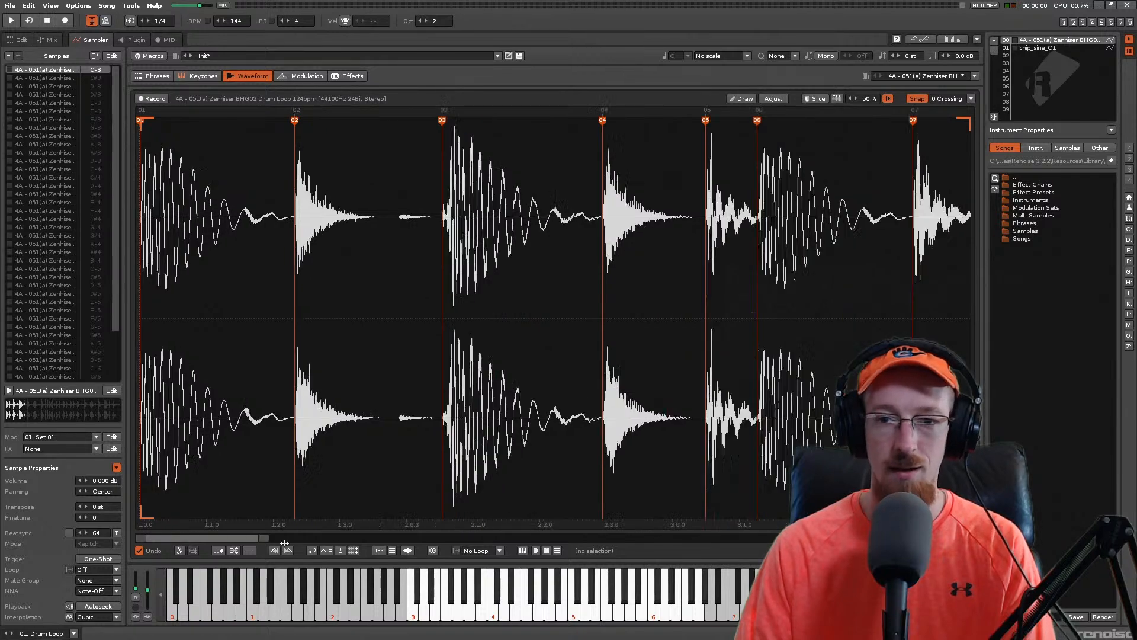
pyautogui.scroll(-2, 569, 357)
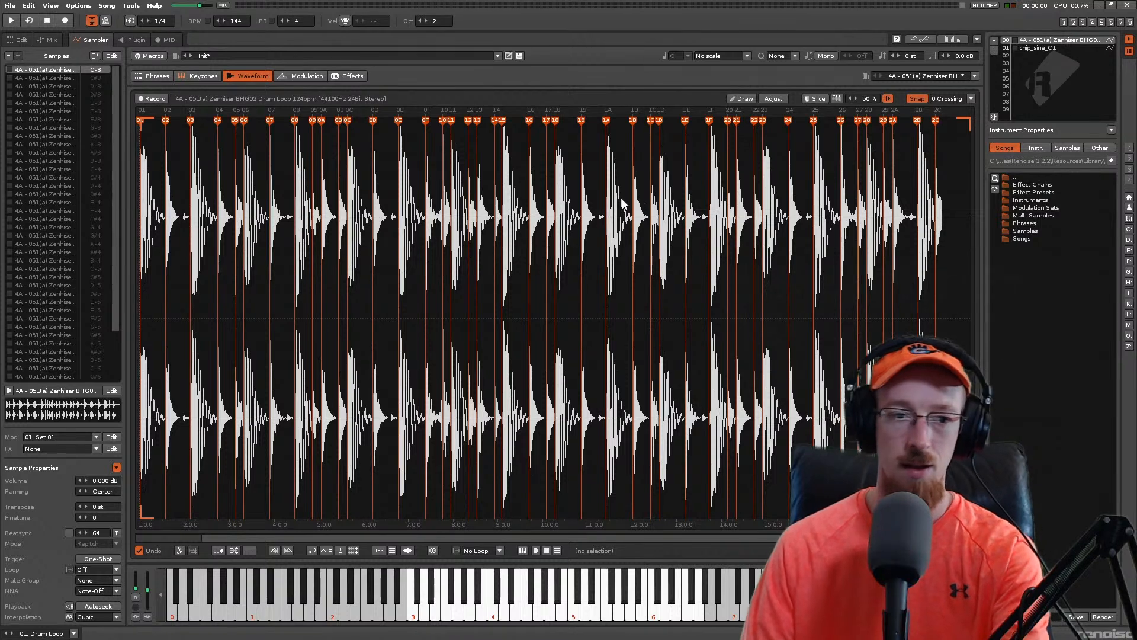
# Step: Audition several individual slices of the Zenhiser drum loop by playing different notes
pyautogui.press('q')
pyautogui.press('2')
pyautogui.press('w')
pyautogui.press('3')
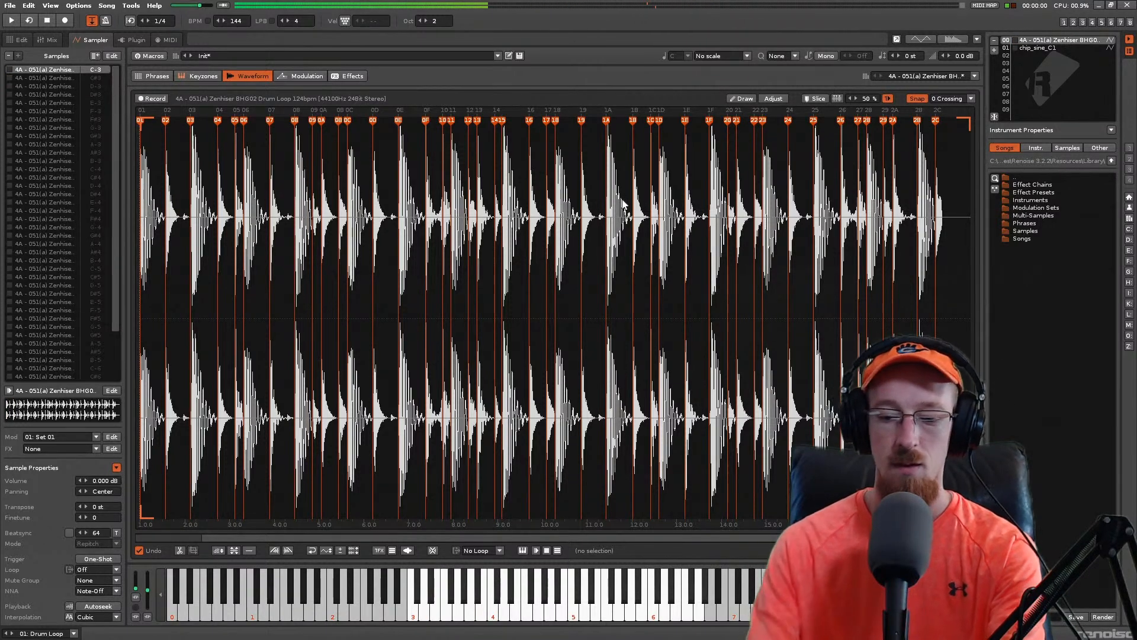
pyautogui.press('r')
pyautogui.press('t')
pyautogui.press('t')
pyautogui.press(']')
pyautogui.press('o')
pyautogui.press('i')
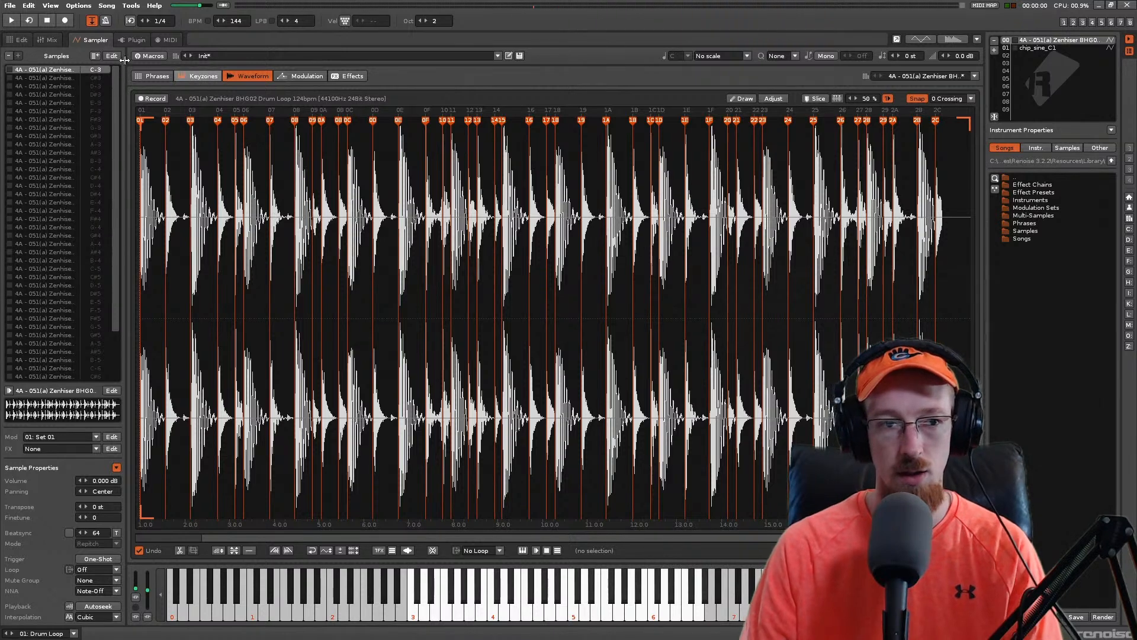
# Step: Compare the Drum Loop track's notes in the pattern with the slice markers in the Sampler's waveform view
pyautogui.click(16, 42)
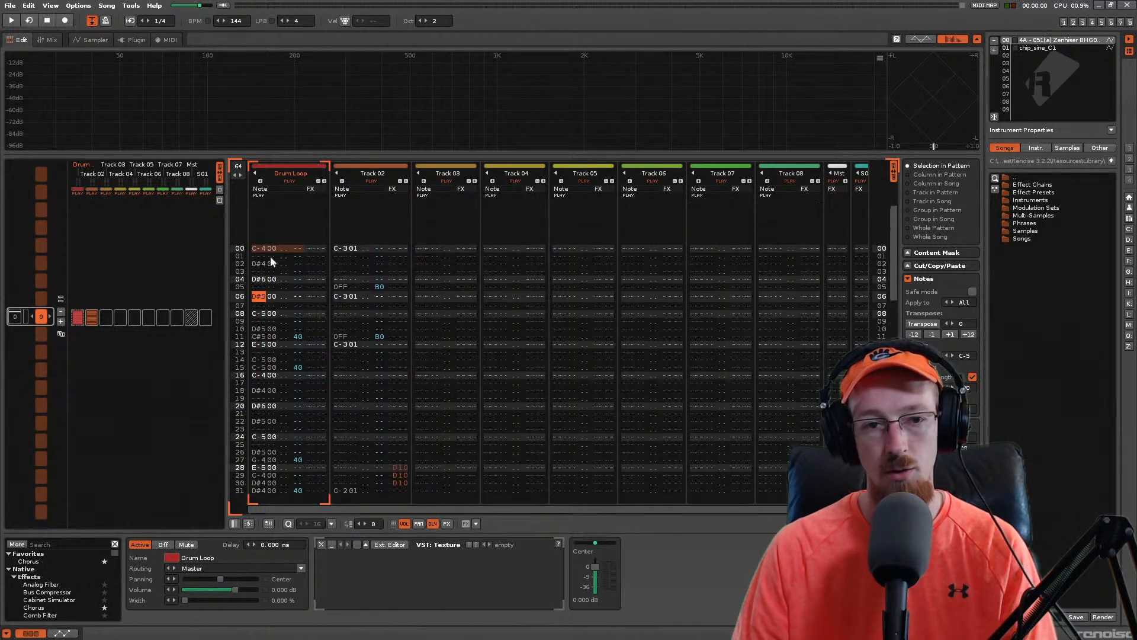
pyautogui.click(84, 40)
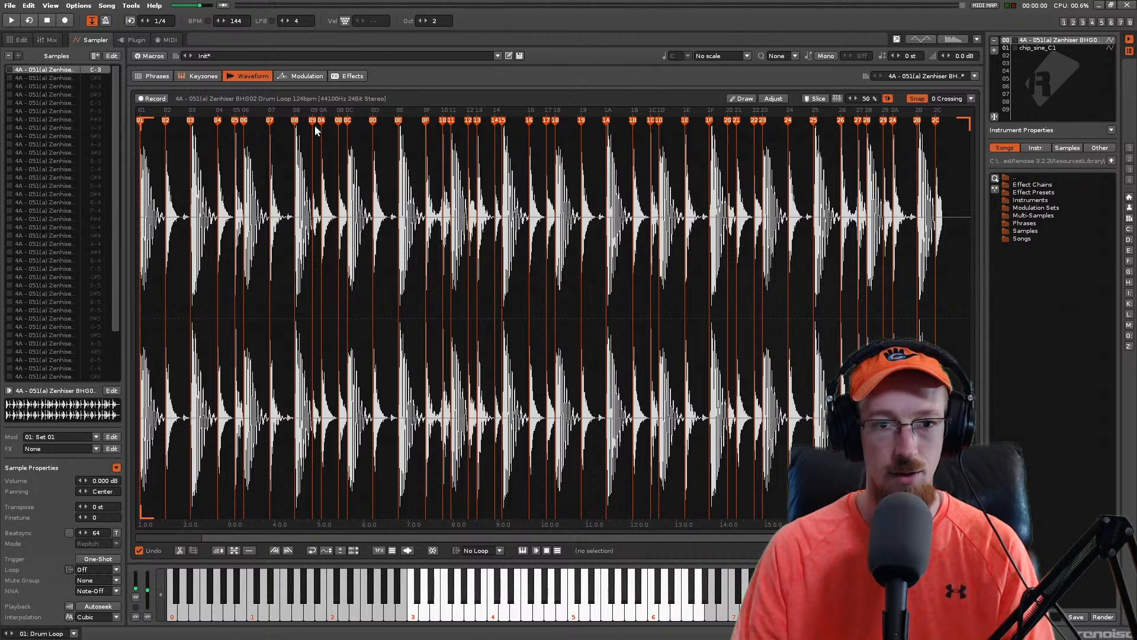
pyautogui.click(18, 39)
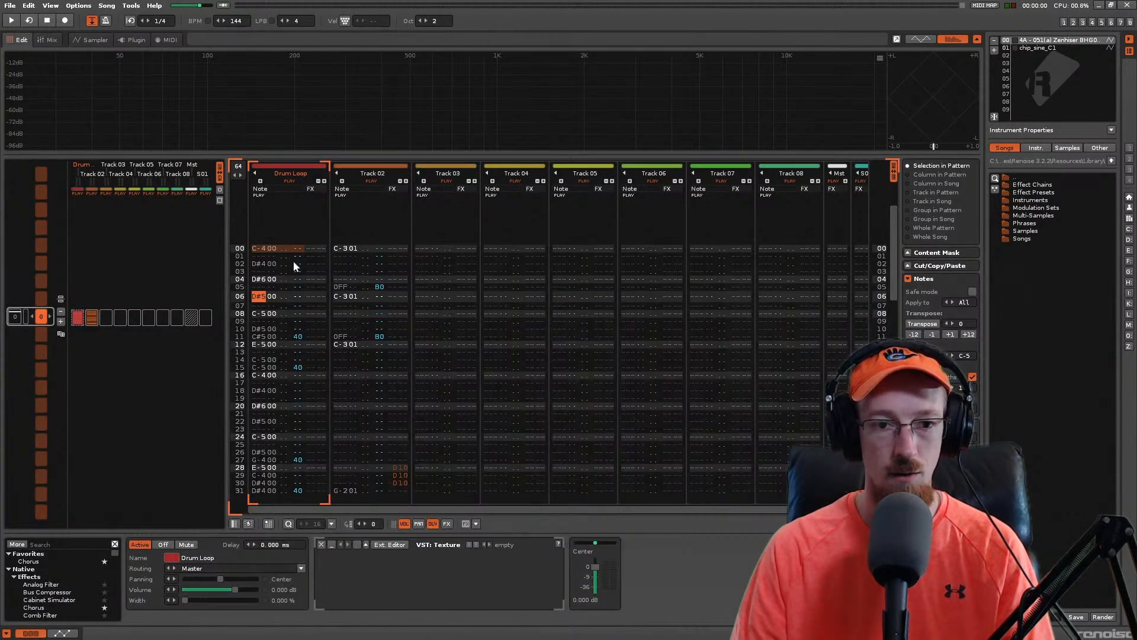
# Step: Step through the Drum Loop track's notes from line 00 to line 09 and return to the start of the pattern
pyautogui.click(283, 248)
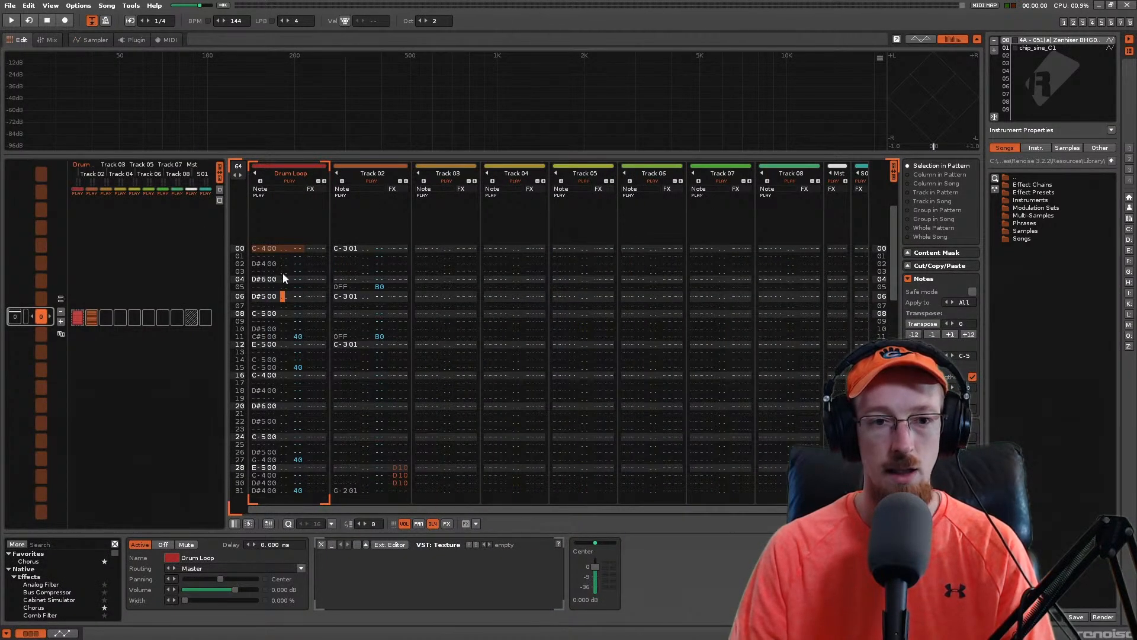
pyautogui.scroll(3, 283, 273)
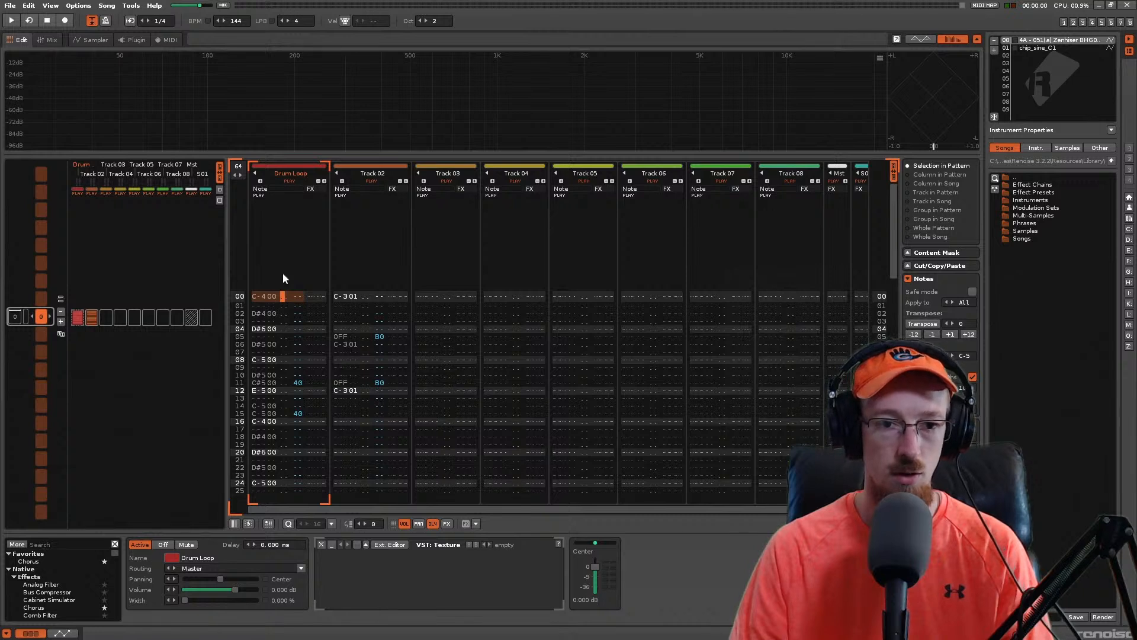
pyautogui.scroll(3, 283, 273)
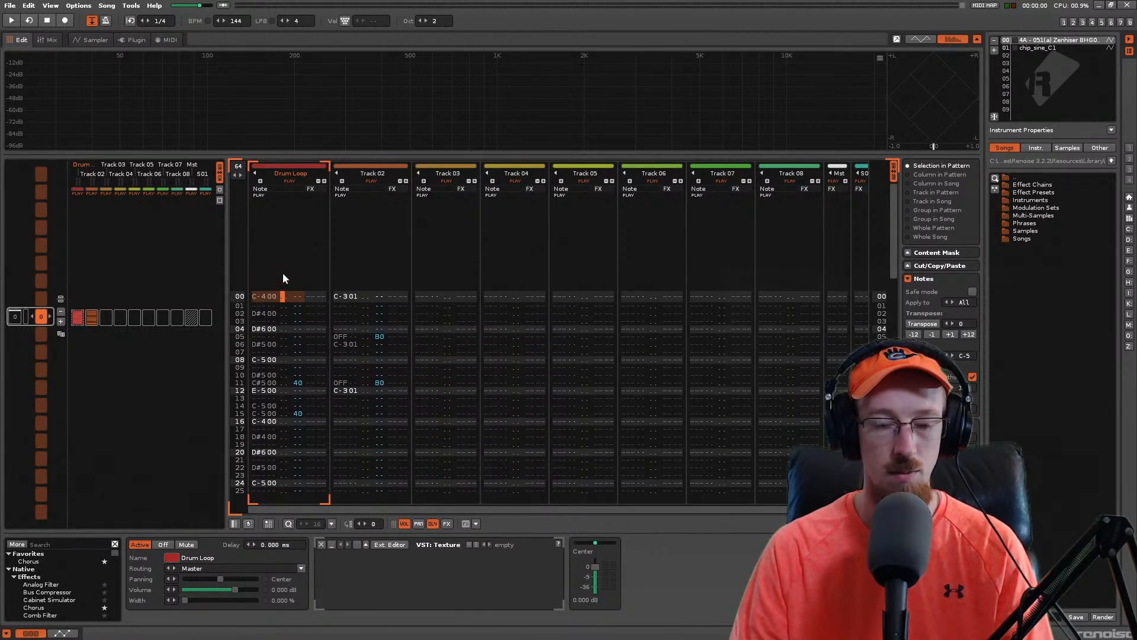
pyautogui.press('Left')
pyautogui.press('Left')
pyautogui.press('Left')
pyautogui.press('Right')
pyautogui.press('Down')
pyautogui.press('Down')
pyautogui.press('Down')
pyautogui.press('Down')
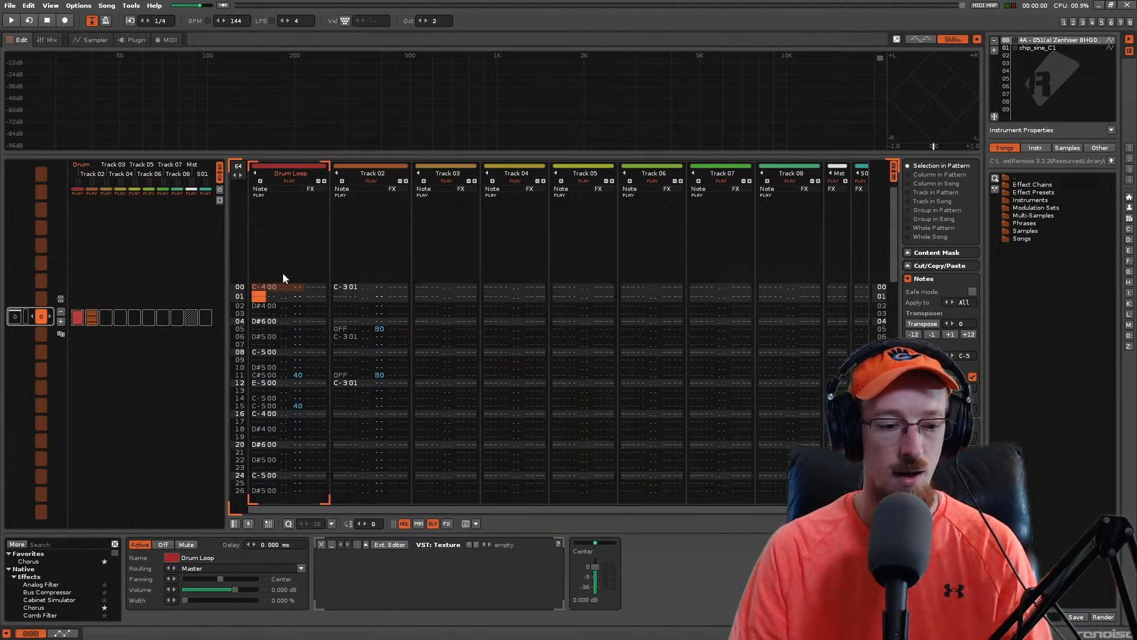
pyautogui.press('Down')
pyautogui.press('Down')
pyautogui.press('Down')
pyautogui.press('Down')
pyautogui.press('Down')
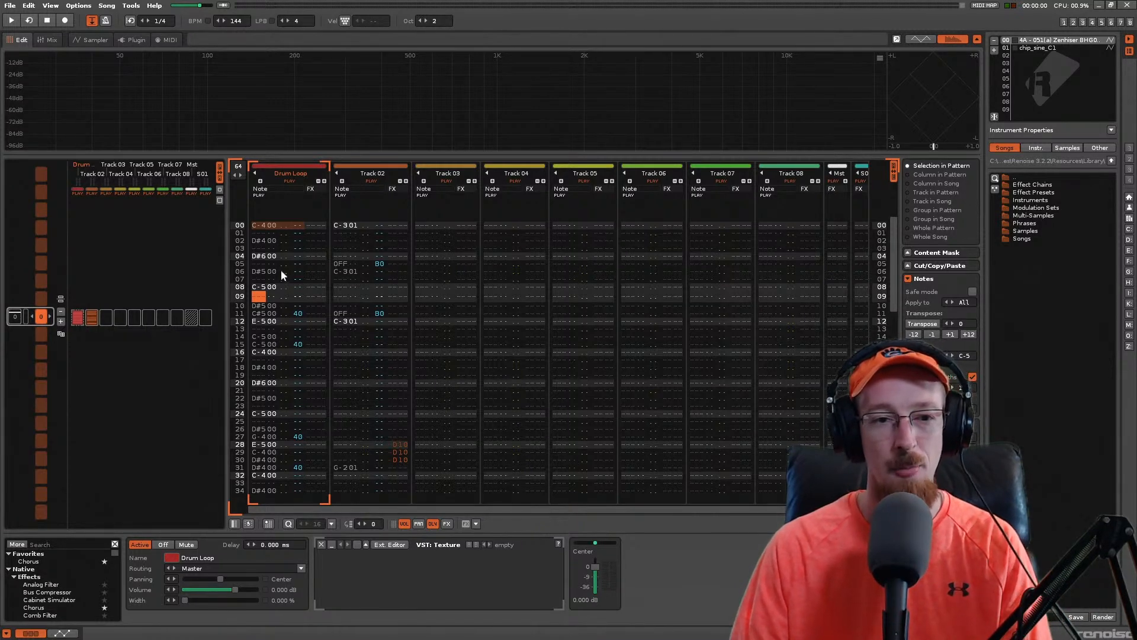
pyautogui.scroll(2, 281, 269)
pyautogui.scroll(2, 311, 277)
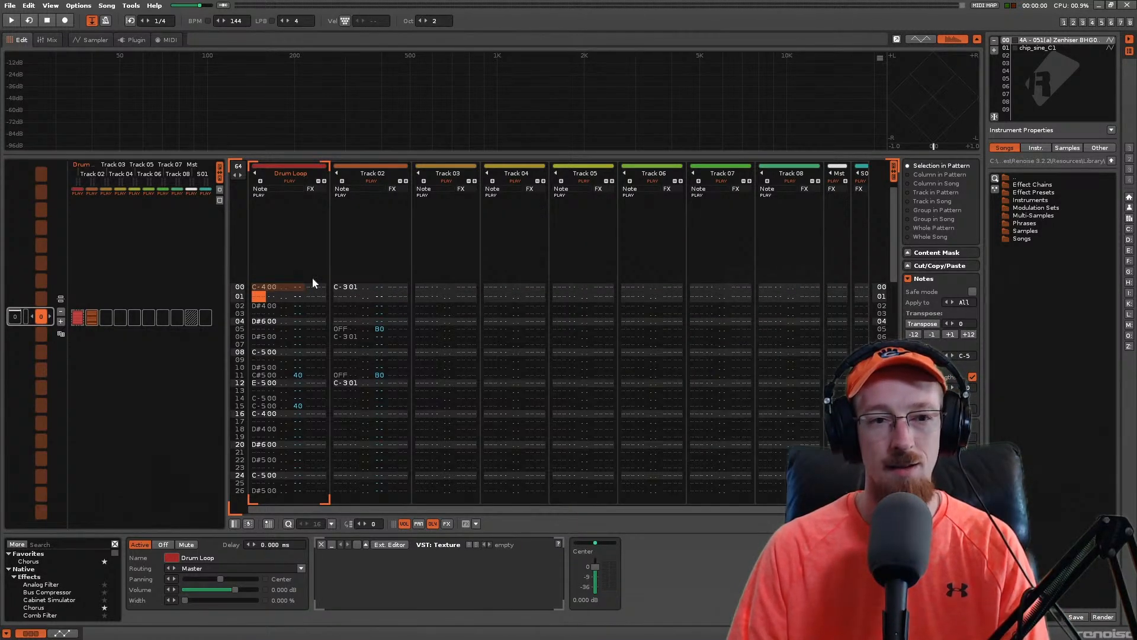
pyautogui.scroll(-1, 312, 277)
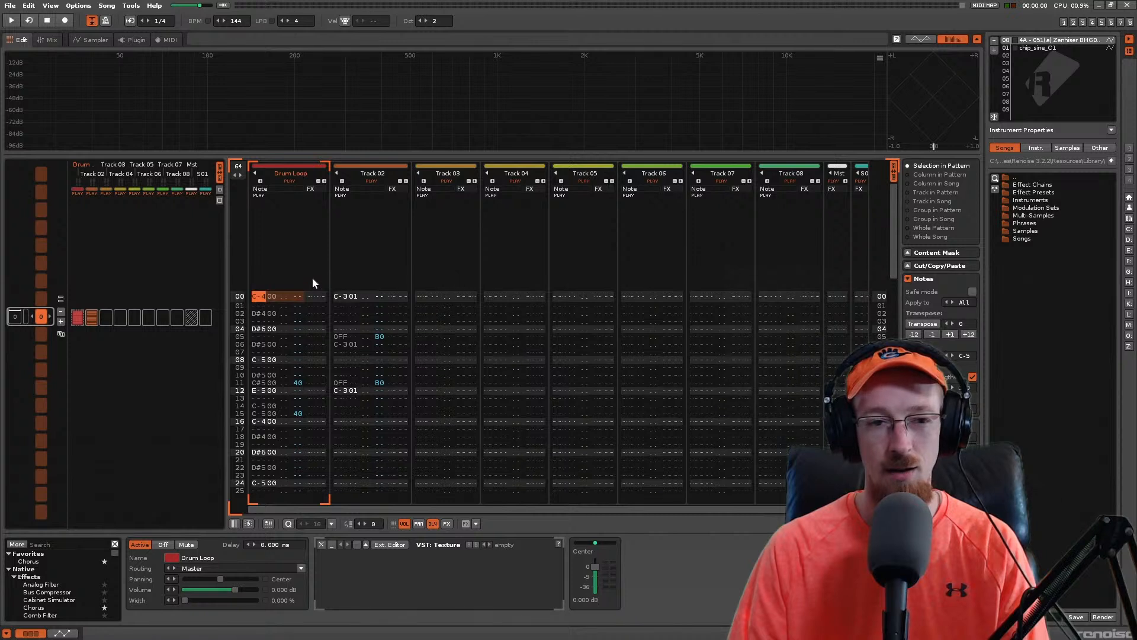
# Step: Reselect the Zenhiser drum loop in instrument slot 00 and play the opening lines of the pattern
pyautogui.click(1043, 51)
pyautogui.click(1049, 41)
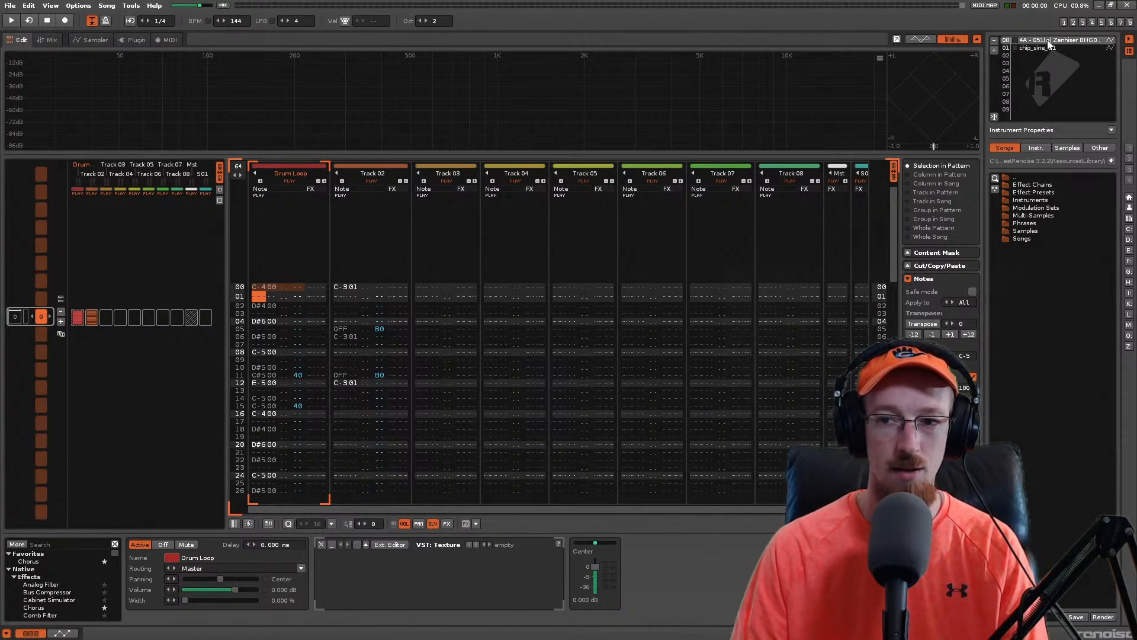
pyautogui.click(1064, 71)
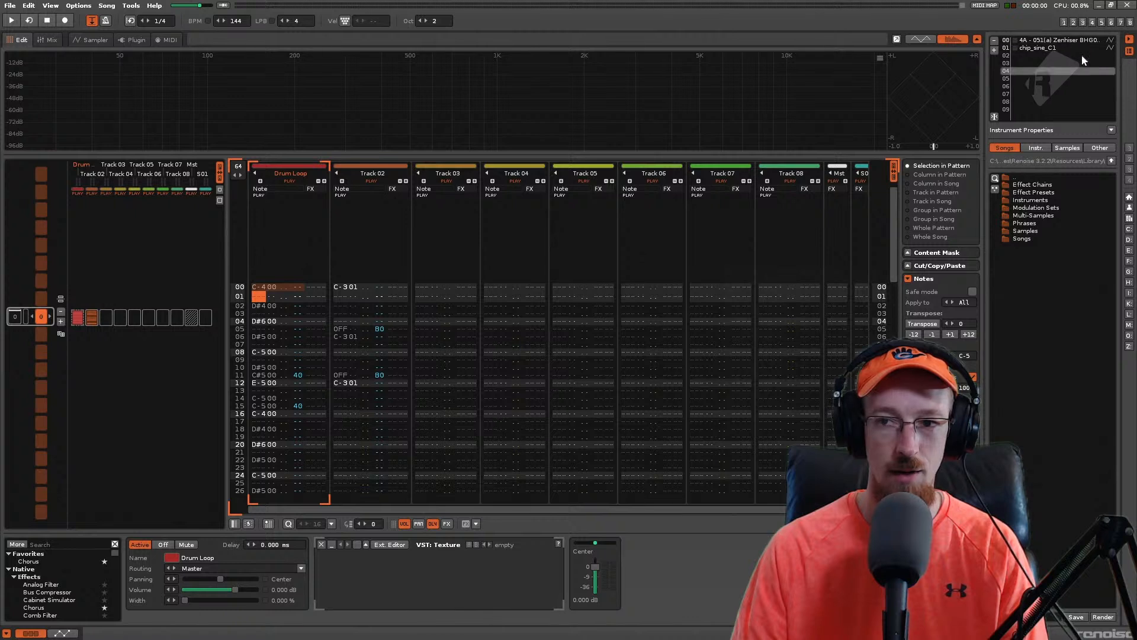
pyautogui.click(1052, 41)
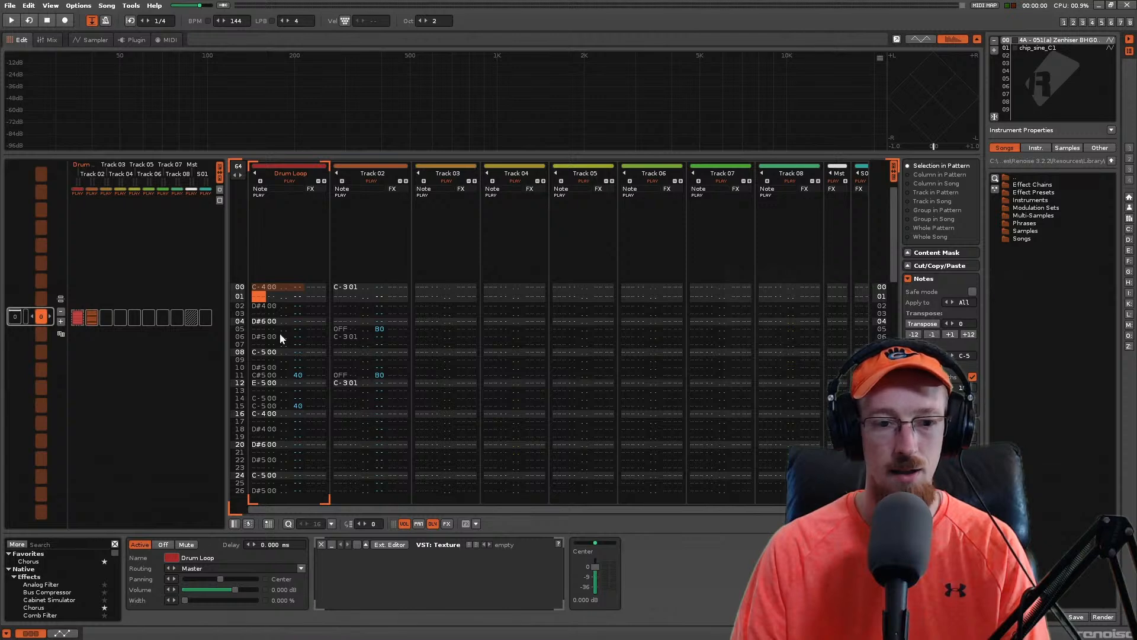
pyautogui.press('space')
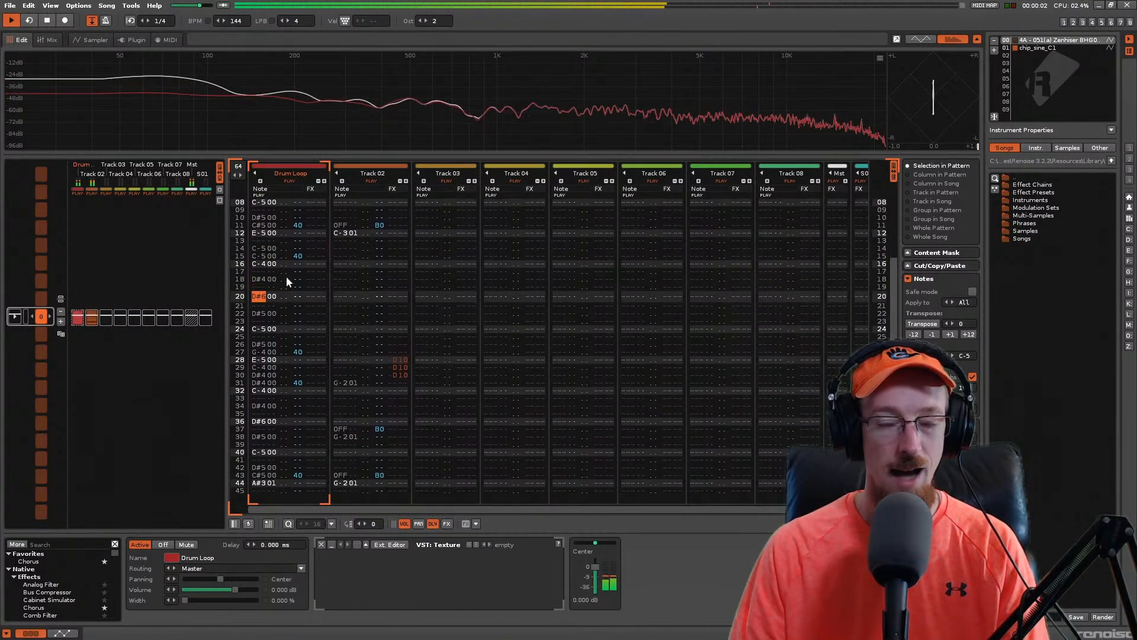
pyautogui.press('space')
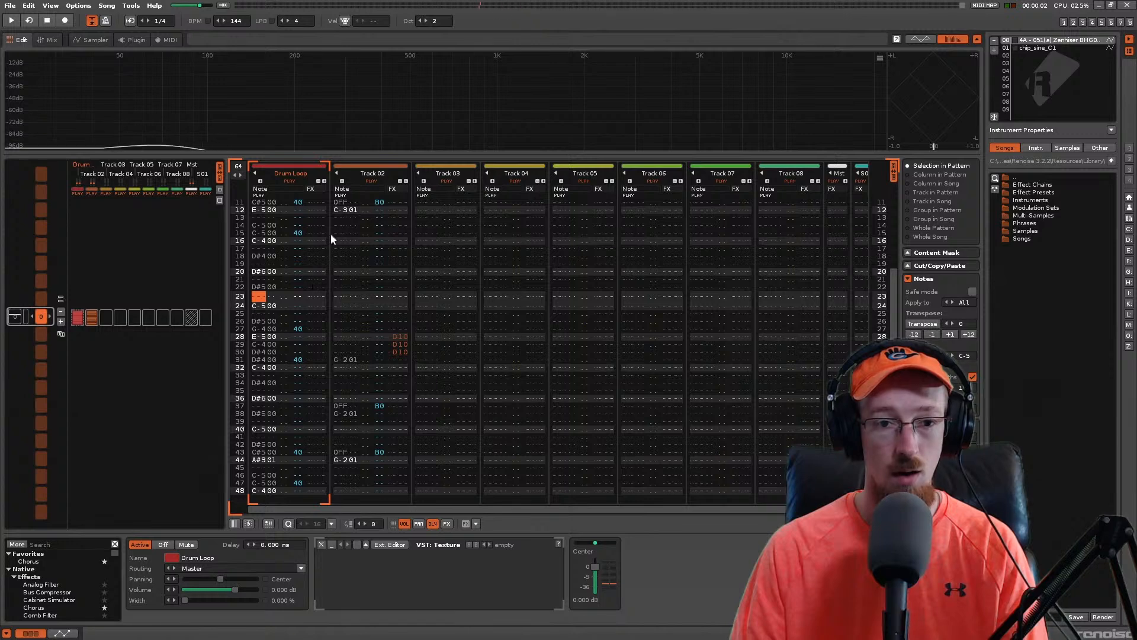
# Step: Inspect the waveform of Track 02's chip_sine_C1 instrument in the Sampler and return to the pattern's opening lines
pyautogui.click(340, 210)
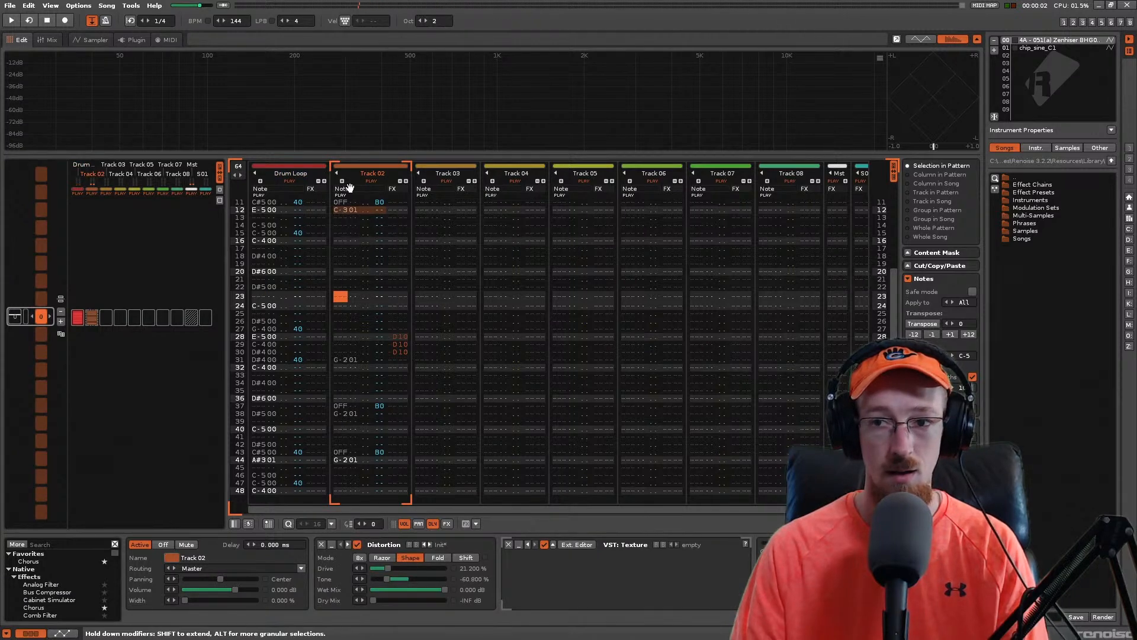
pyautogui.click(1036, 49)
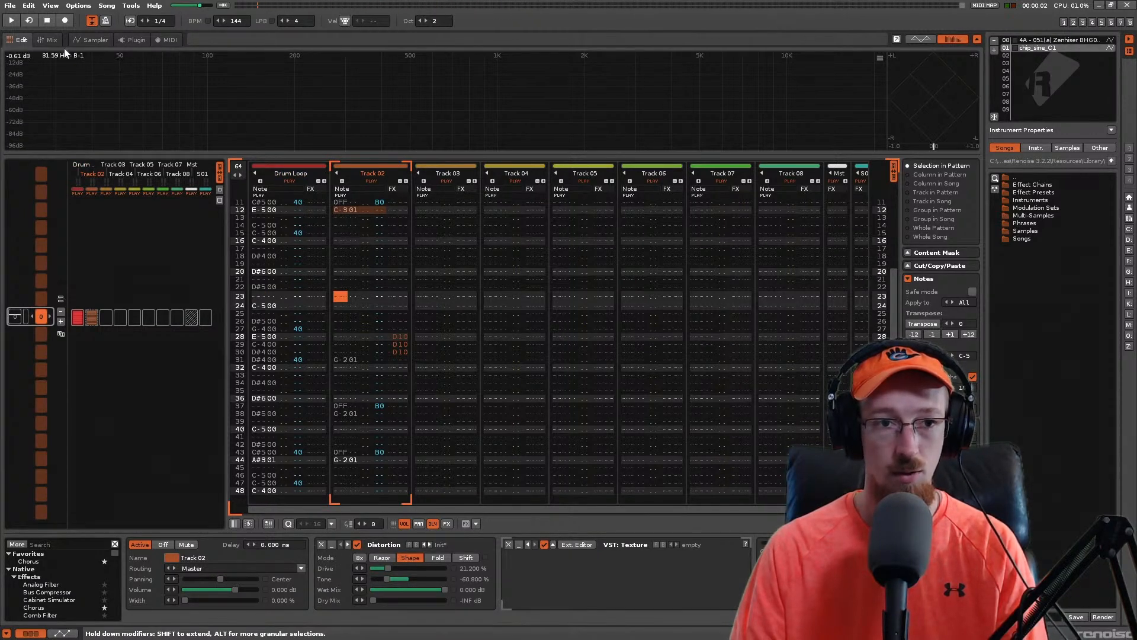
pyautogui.click(88, 39)
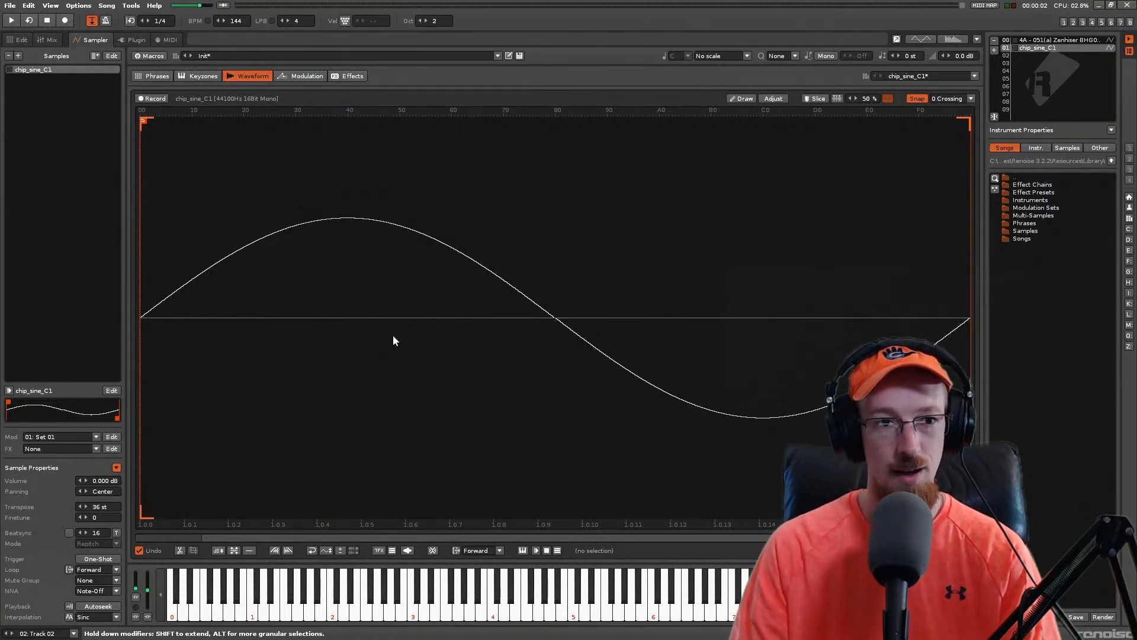
pyautogui.click(21, 41)
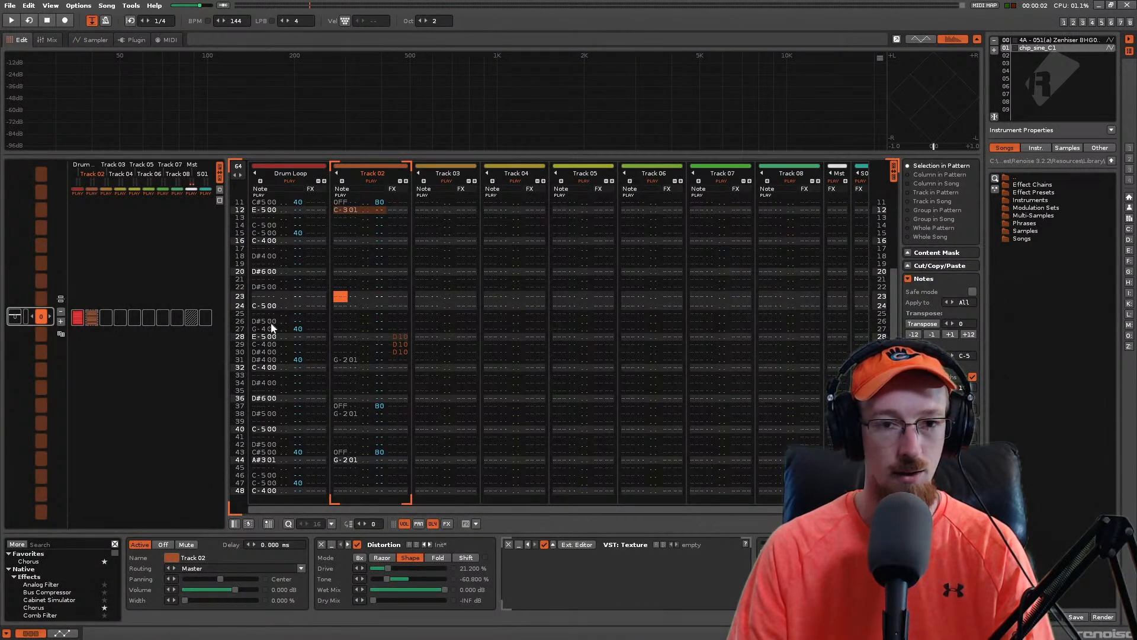
pyautogui.scroll(6, 343, 209)
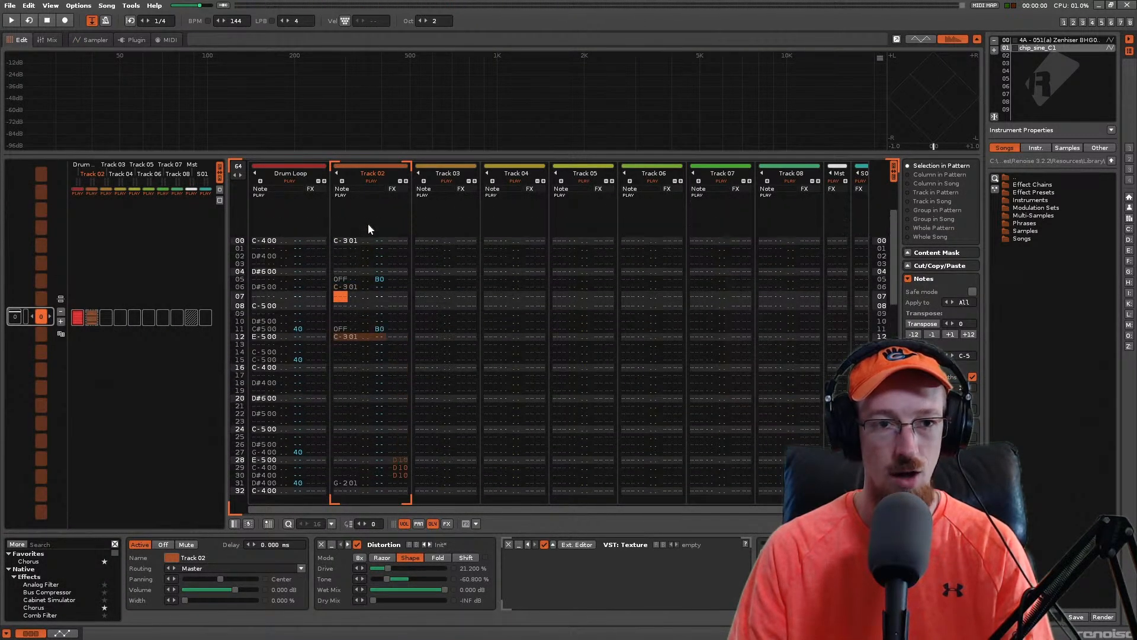
# Step: In the mixer, audition the Drum Loop with Texture enabled and bypassed while Track 02 is muted, and unmute Track 02
pyautogui.press('F3')
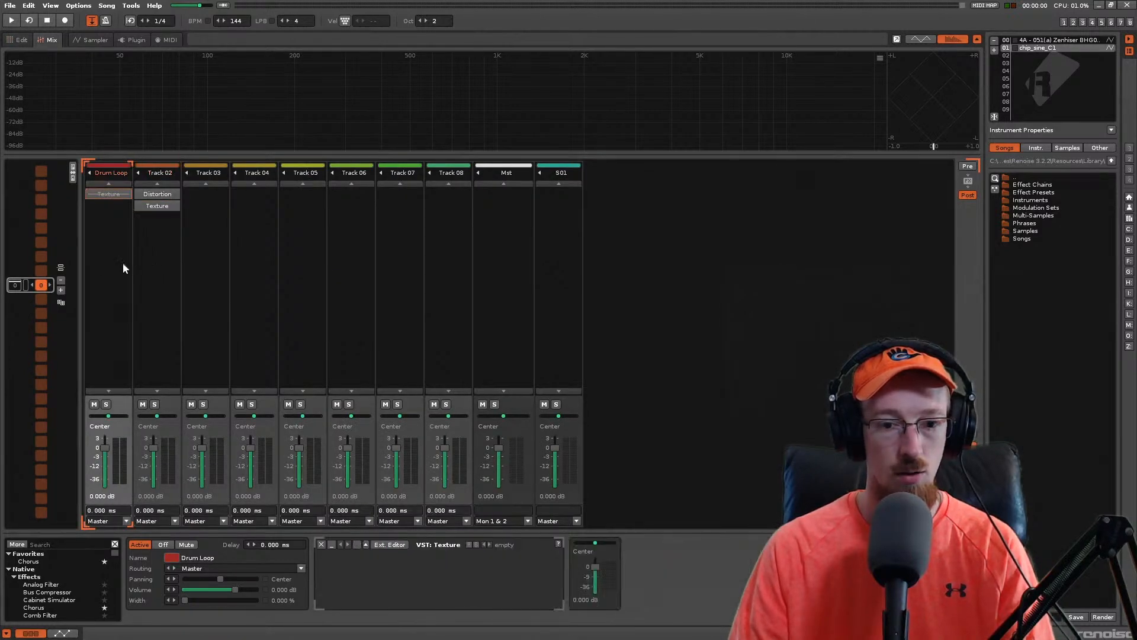
pyautogui.click(99, 285)
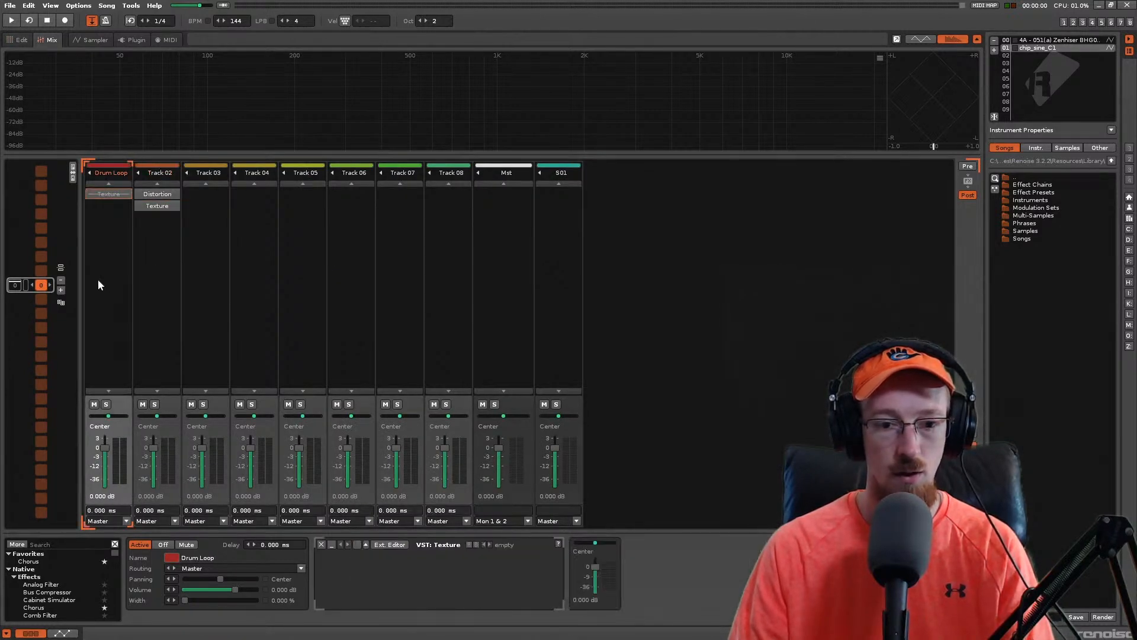
pyautogui.click(358, 545)
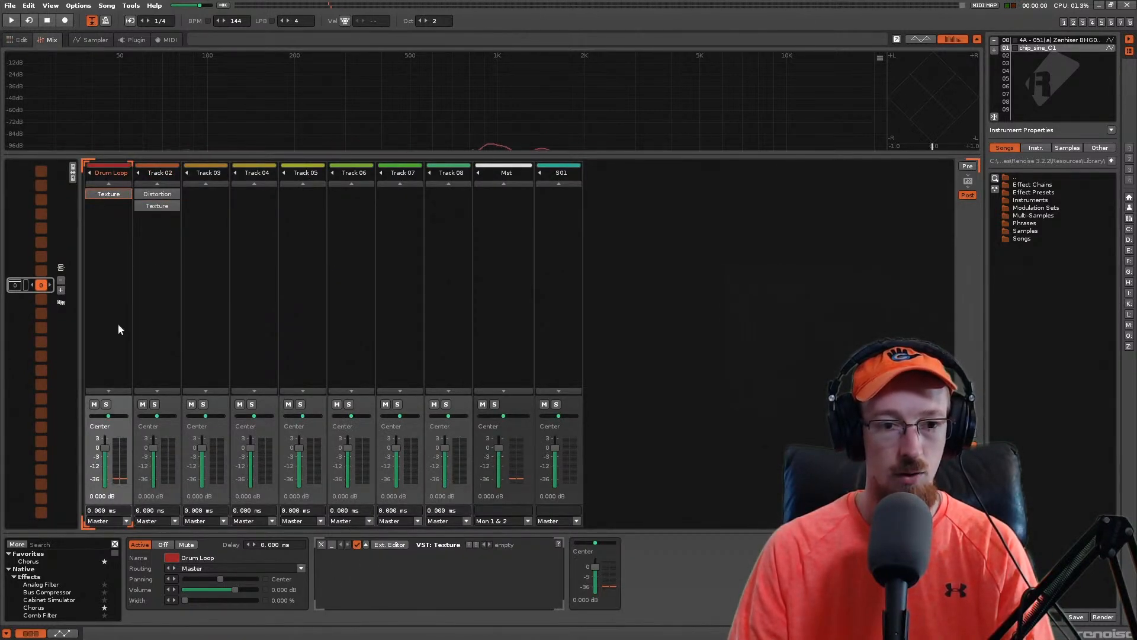
pyautogui.click(142, 405)
pyautogui.press('space')
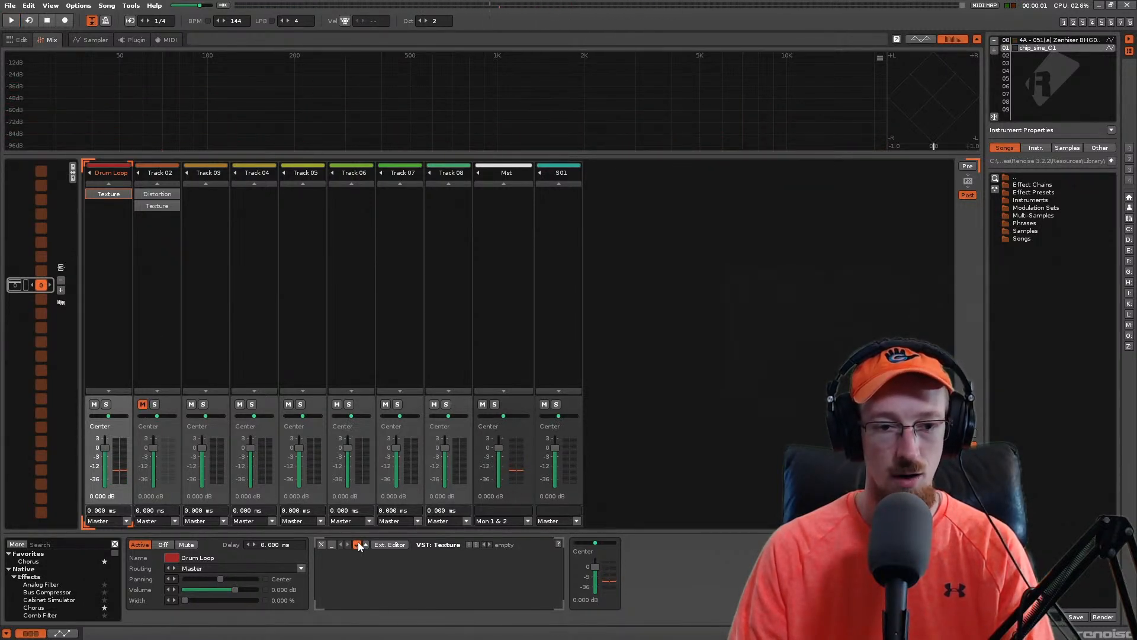
pyautogui.press('space')
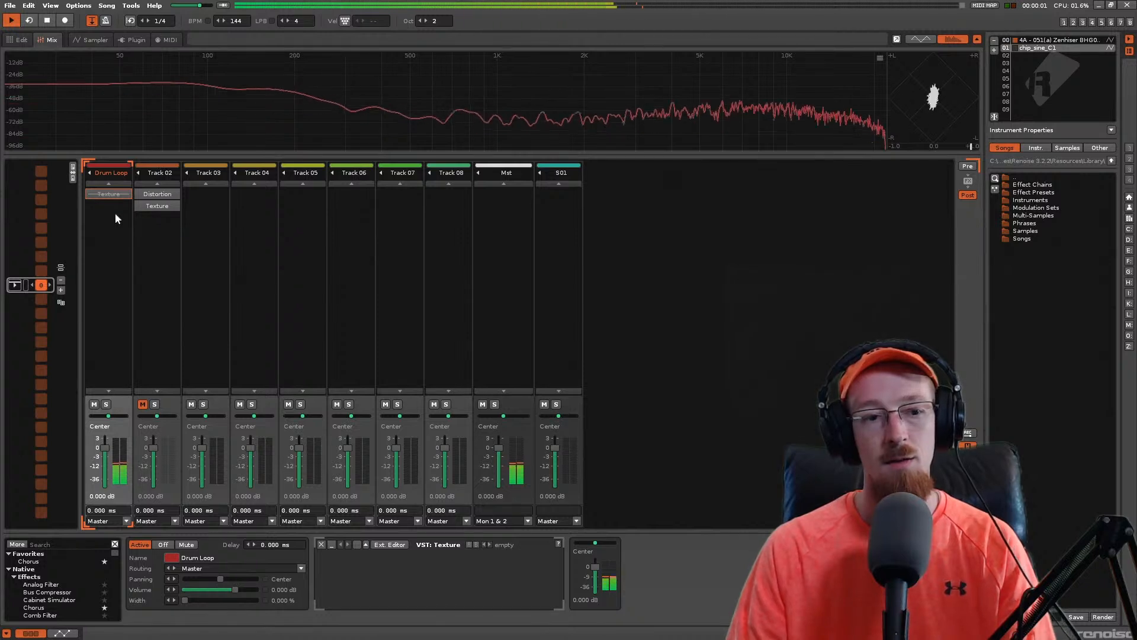
pyautogui.click(143, 404)
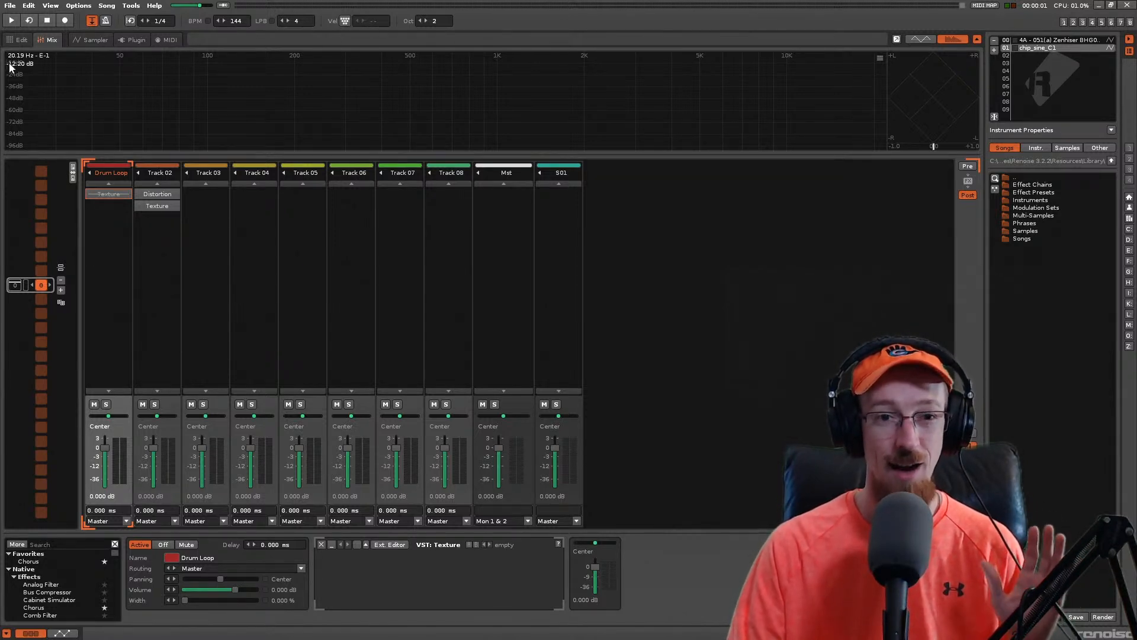
# Step: Return to the pattern and inspect the columns of the Drum Loop's line 11 note up to its value 40
pyautogui.click(20, 40)
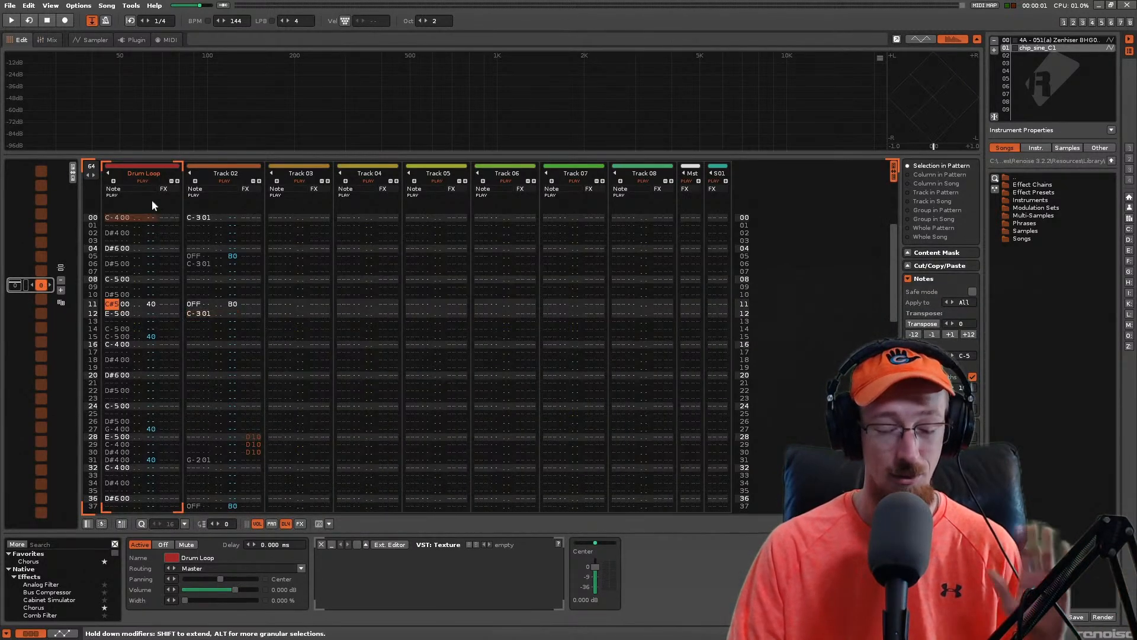
pyautogui.press('Right')
pyautogui.press('Right')
pyautogui.press('Right')
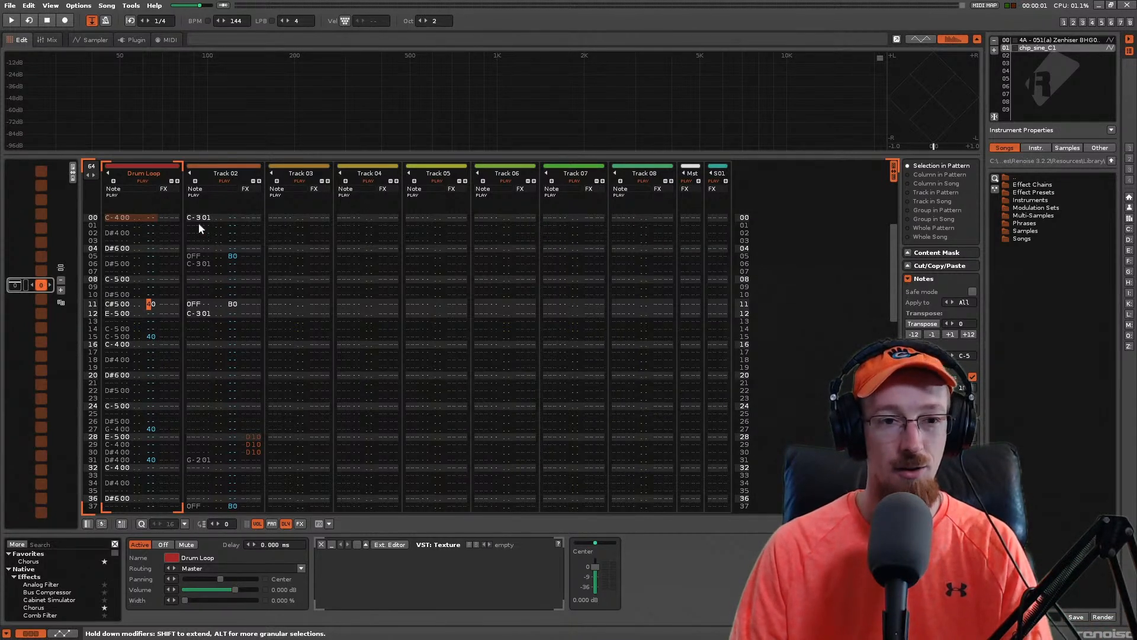
pyautogui.press('Left')
pyautogui.press('Left')
pyautogui.press('Left')
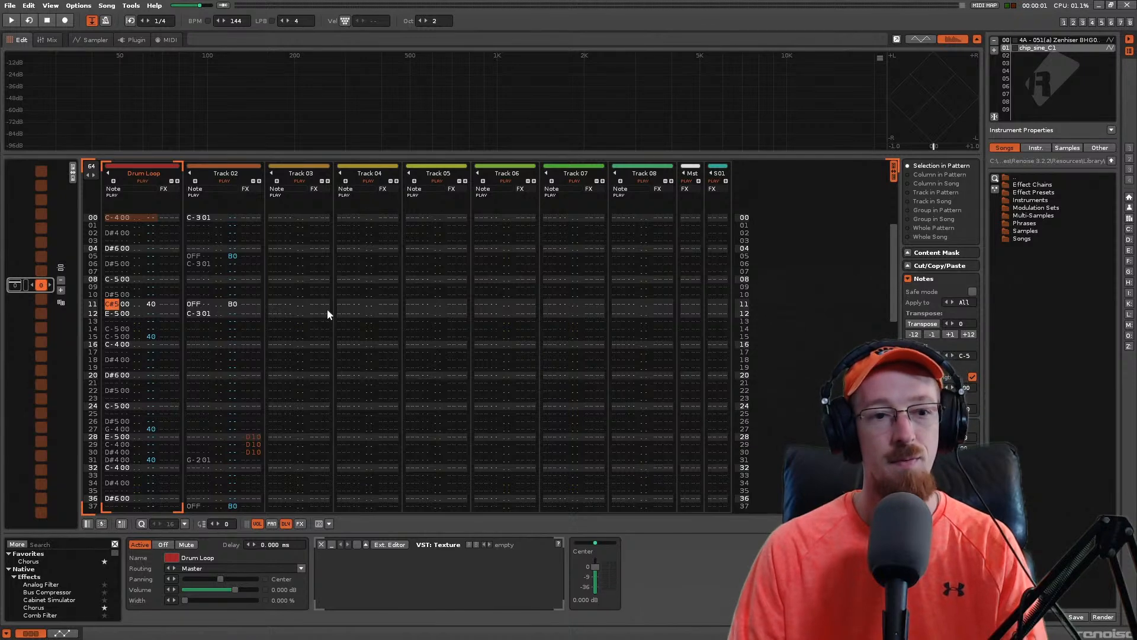
# Step: Move upward through the Drum Loop track, wrapping round to the instrument column at line 63
pyautogui.press('Right')
pyautogui.press('Up')
pyautogui.press('Up')
pyautogui.press('Up')
pyautogui.press('Up')
pyautogui.press('Up')
pyautogui.press('Up')
pyautogui.press('Up')
pyautogui.press('Up')
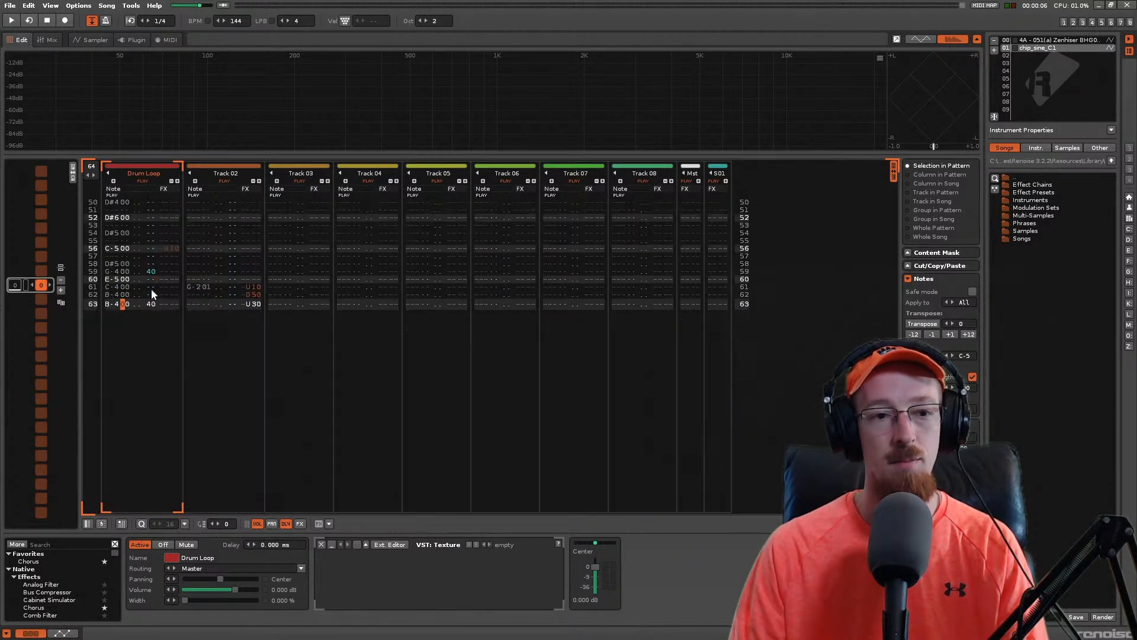
# Step: Move down the Drum Loop track from line 63, wrapping round to the opening, and inspect its notes up to line 11
pyautogui.press('Down')
pyautogui.press('Down')
pyautogui.press('Down')
pyautogui.press('Down')
pyautogui.press('Down')
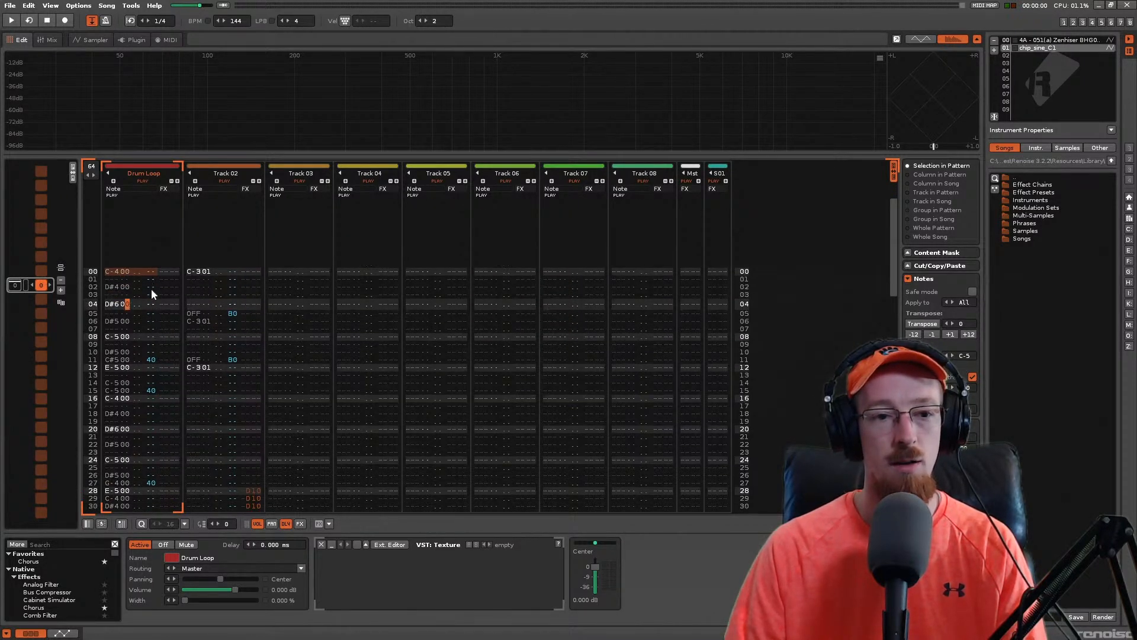
pyautogui.press('Down')
pyautogui.press('Down')
pyautogui.press('Down')
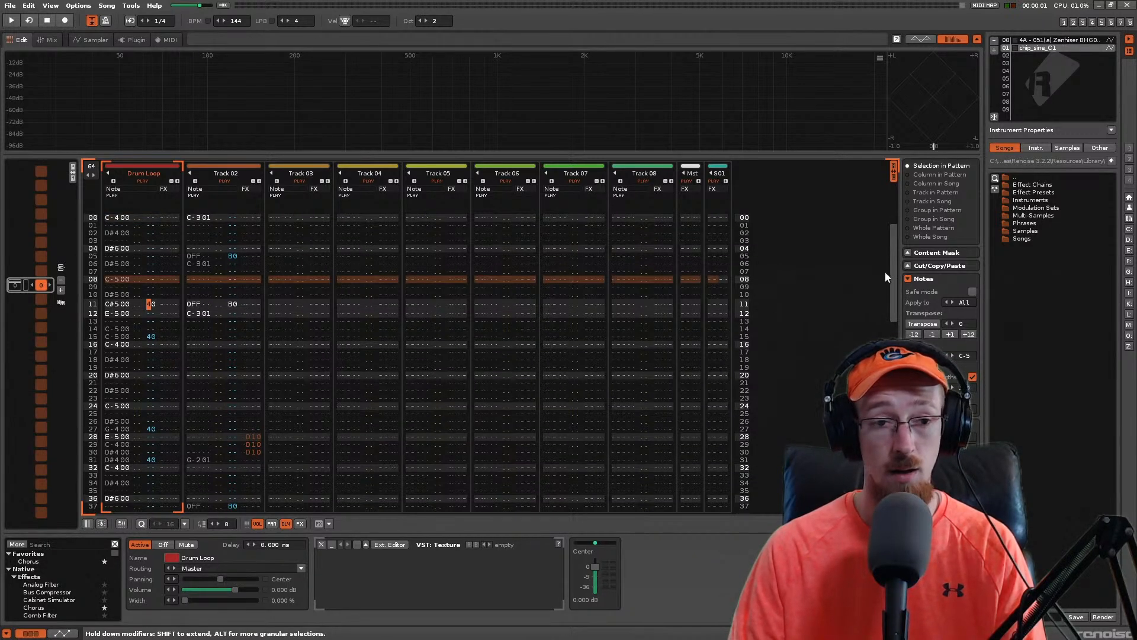
pyautogui.moveTo(885, 272)
pyautogui.mouseDown()
pyautogui.moveTo(896, 322)
pyautogui.moveTo(891, 262)
pyautogui.moveTo(886, 273)
pyautogui.mouseUp()
pyautogui.click(153, 201)
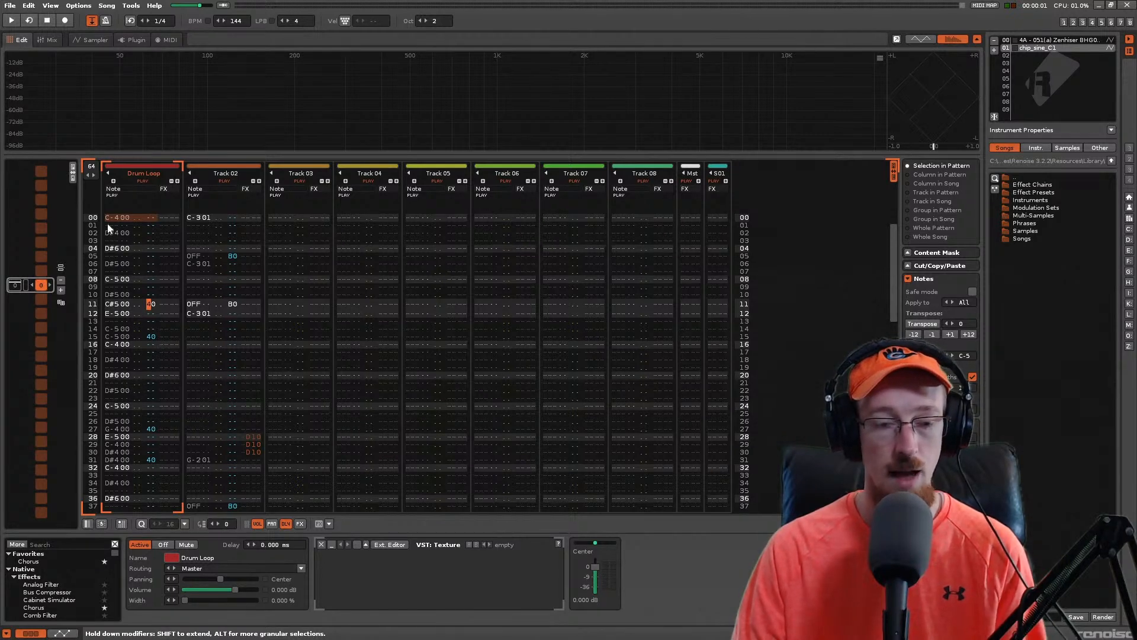
# Step: Audition the opening lines of the pattern with the Drum Loop and Track 02 together
pyautogui.press('space')
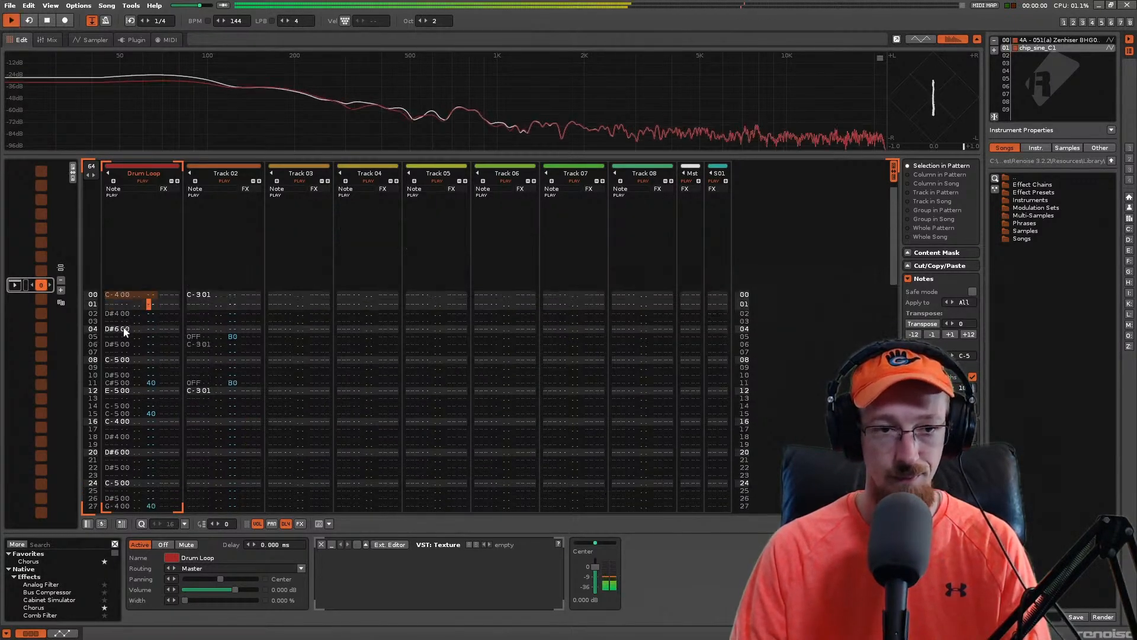
pyautogui.press('space')
pyautogui.press('Down')
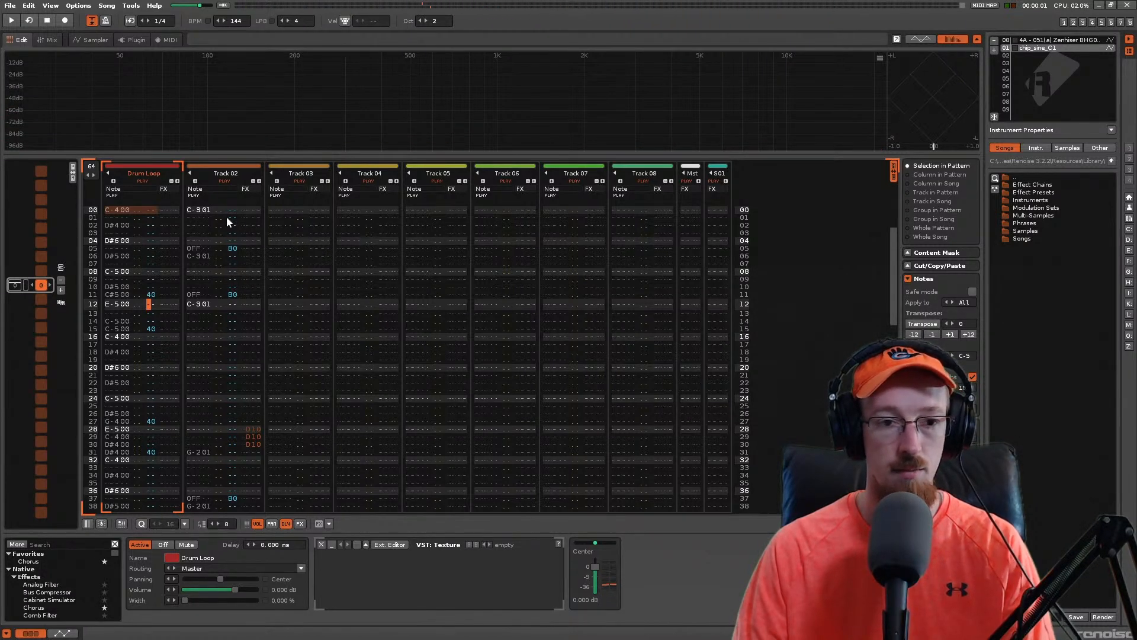
# Step: Solo the Drum Loop and show the track scopes, switching the solo briefly to Track 02 and back to the Drum Loop
pyautogui.press('F3')
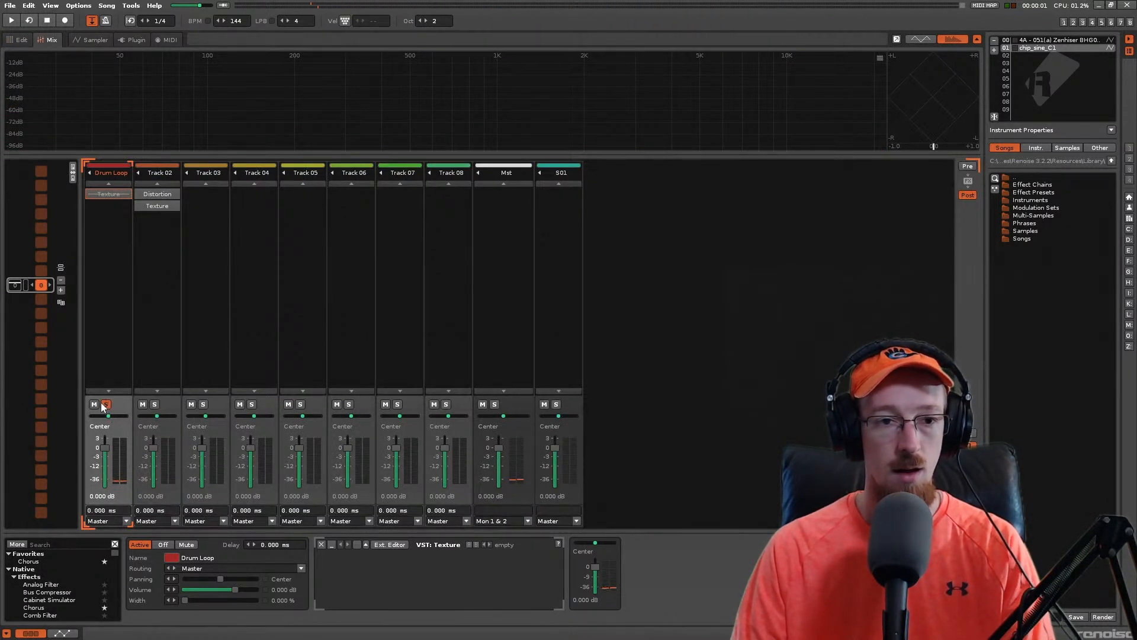
pyautogui.press('F2')
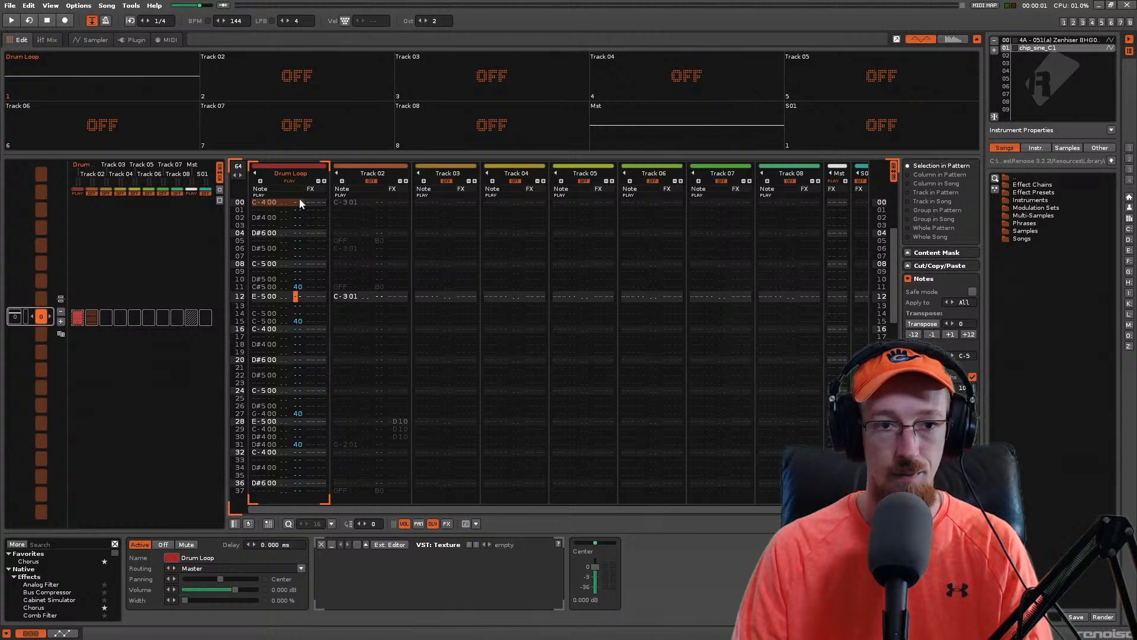
pyautogui.press('space')
pyautogui.press('space')
pyautogui.rightClick(315, 82)
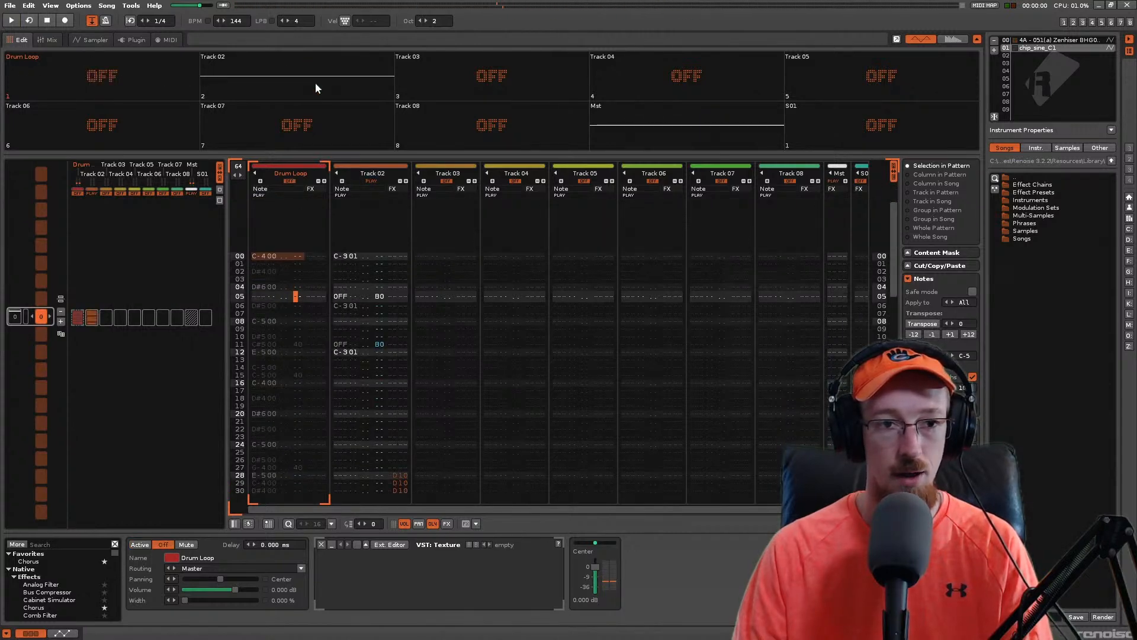
pyautogui.rightClick(130, 73)
pyautogui.rightClick(263, 77)
pyautogui.rightClick(140, 77)
pyautogui.rightClick(140, 77)
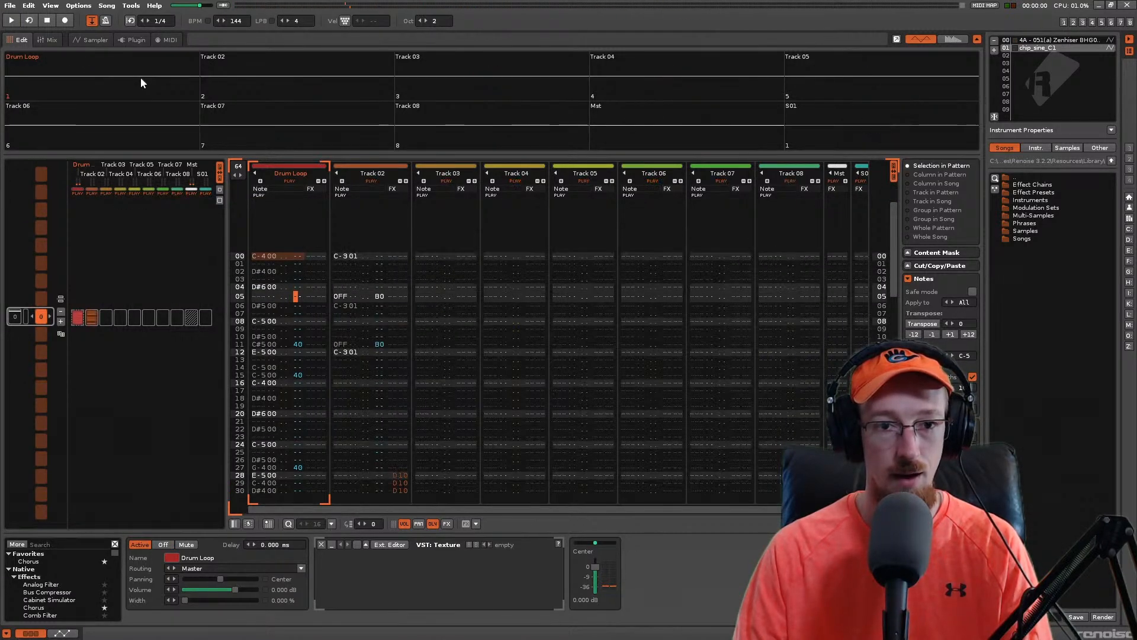
pyautogui.rightClick(140, 77)
# Step: Audition the soloed Drum Loop up to about line 44 and return to the pattern's opening lines
pyautogui.click(268, 264)
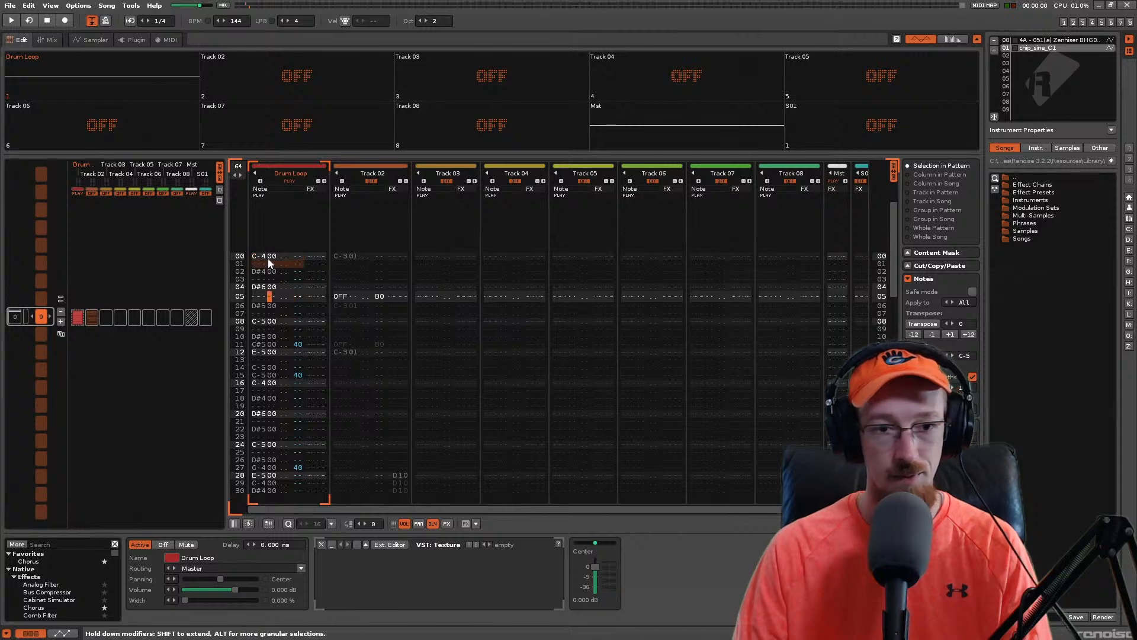
pyautogui.scroll(2, 376, 304)
pyautogui.press('space')
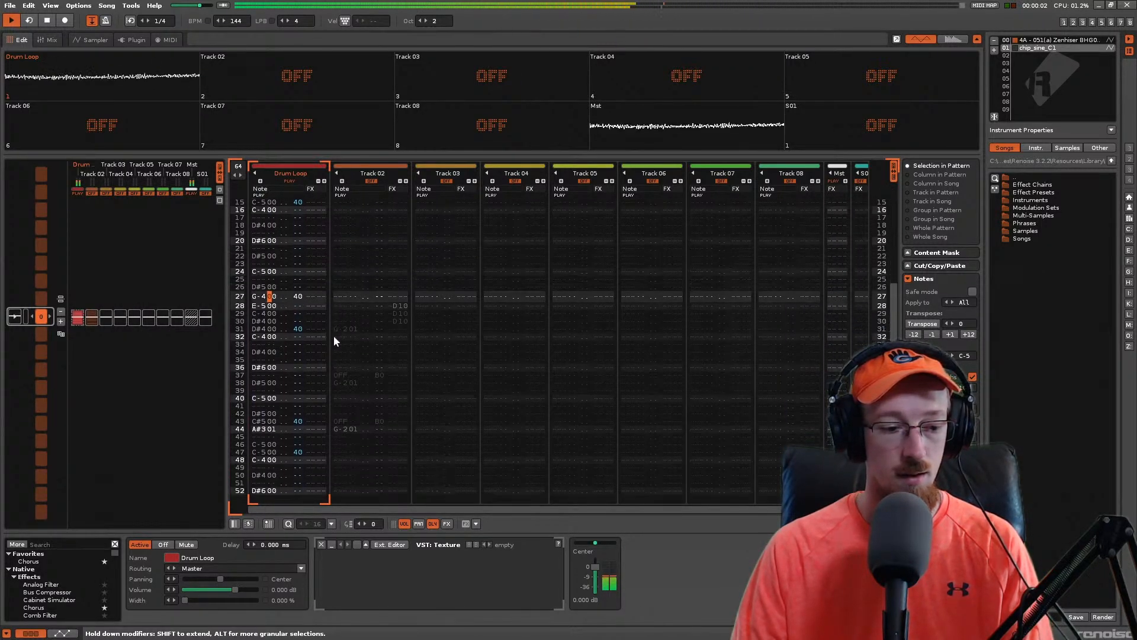
pyautogui.press('space')
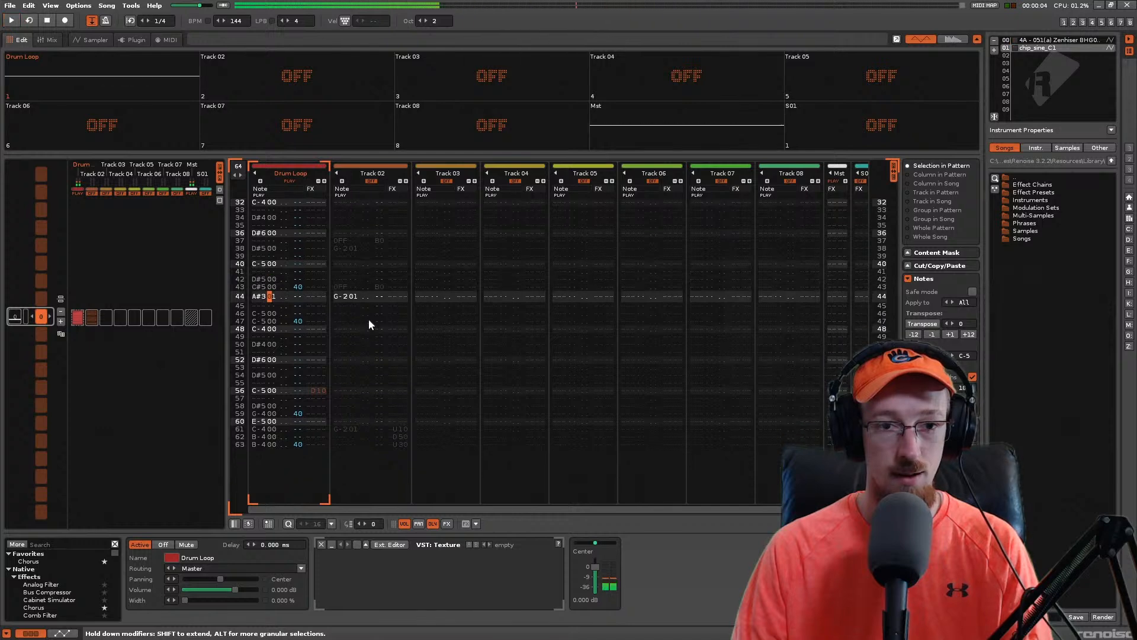
pyautogui.scroll(7, 368, 318)
pyautogui.scroll(10, 359, 320)
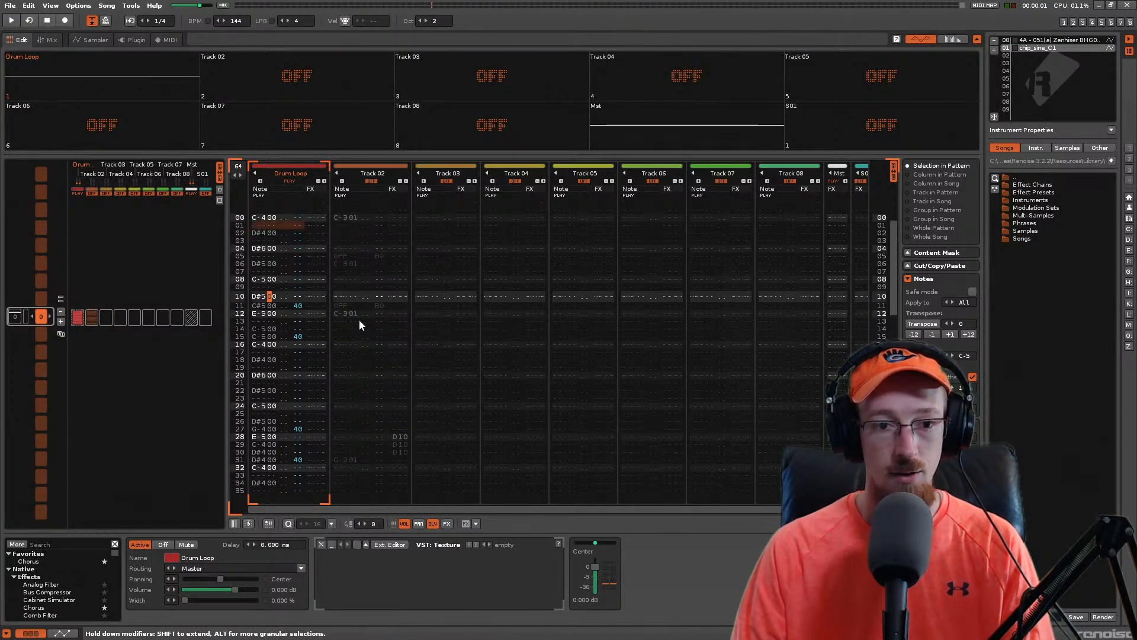
# Step: Examine the Drum Loop's slice notes between lines 04 and 32, including the C#5 note on line 11
pyautogui.moveTo(263, 264); pyautogui.dragTo(265, 272)
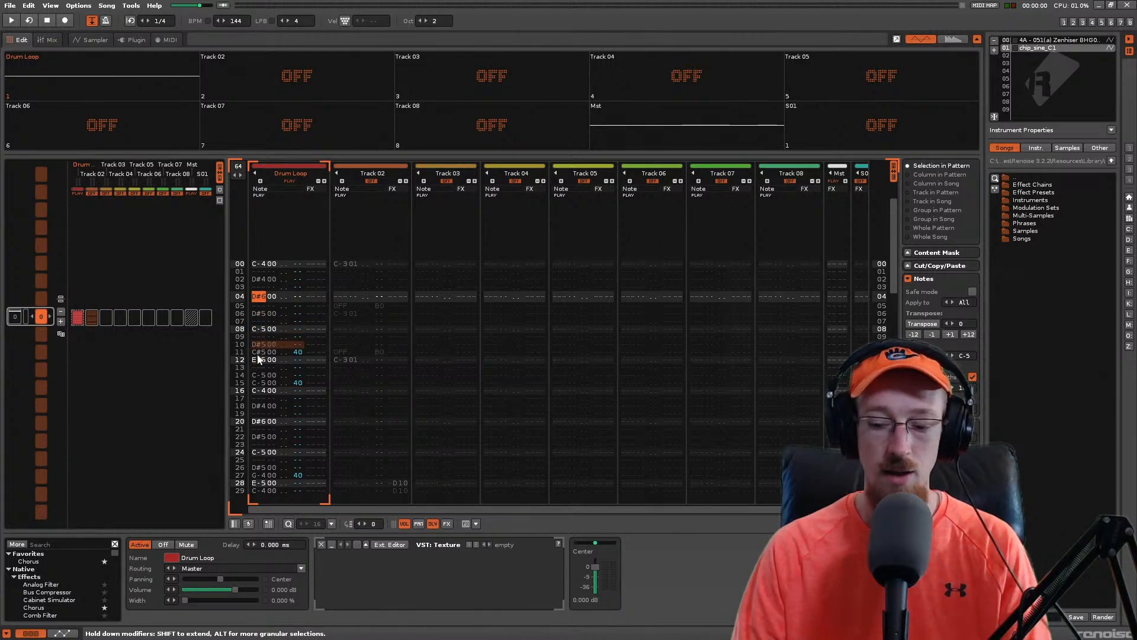
pyautogui.scroll(-5, 275, 271)
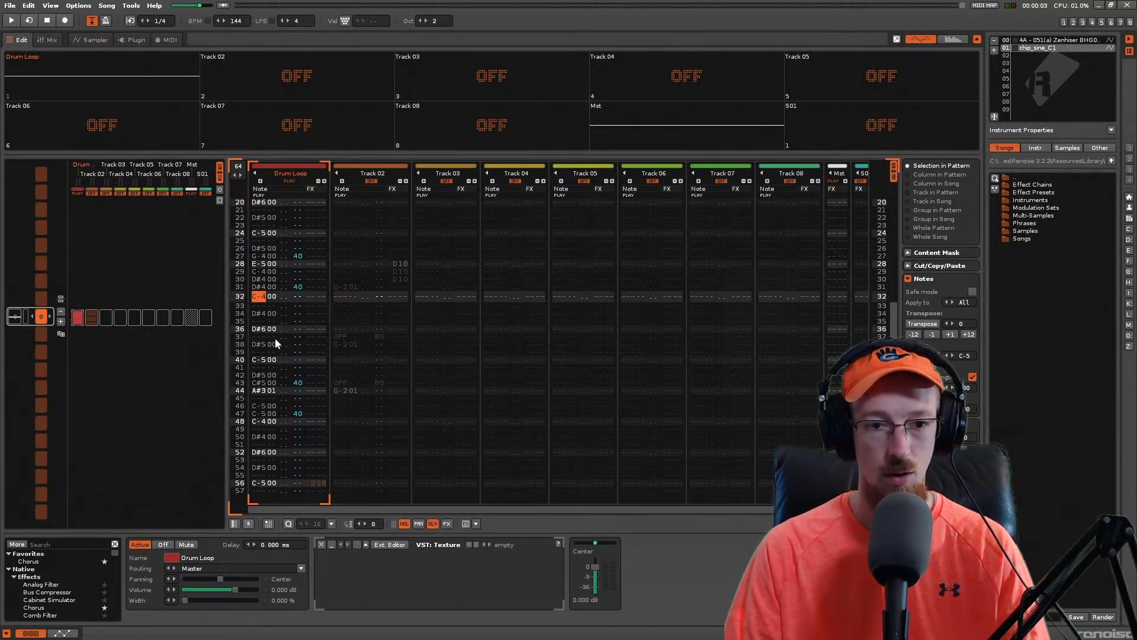
pyautogui.press('space')
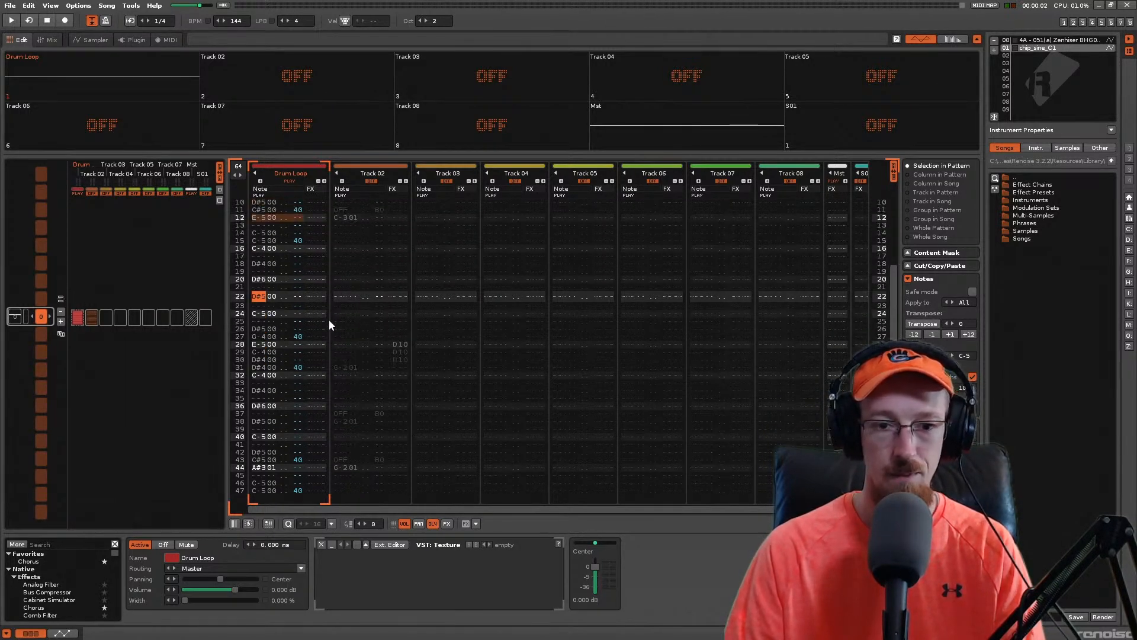
pyautogui.scroll(6, 329, 320)
pyautogui.scroll(-2, 286, 291)
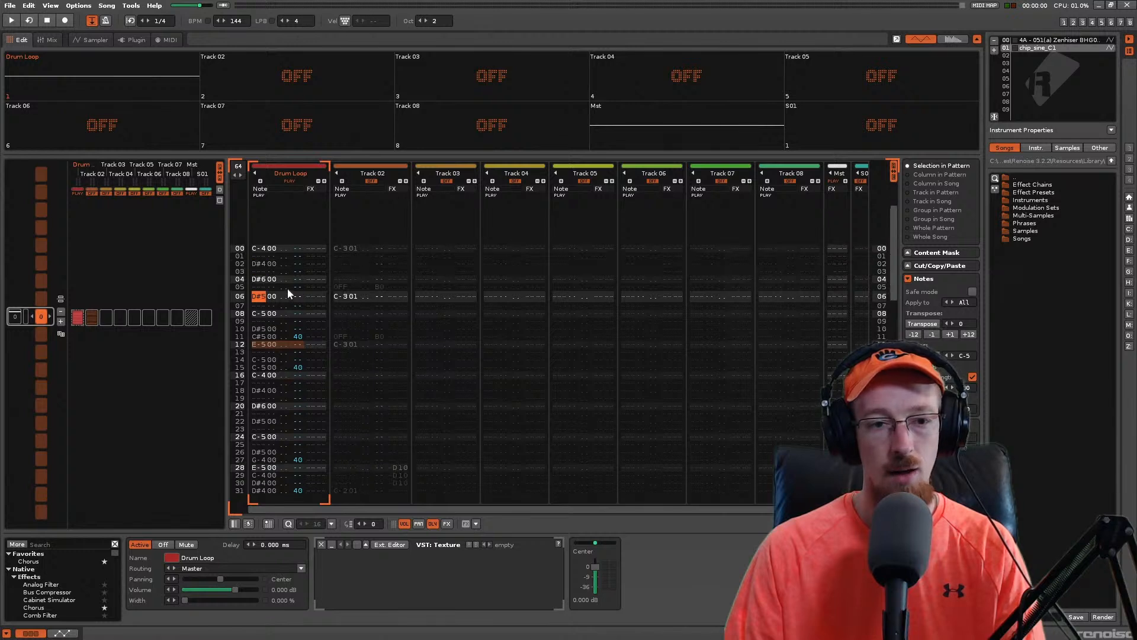
pyautogui.moveTo(294, 336); pyautogui.dragTo(272, 339)
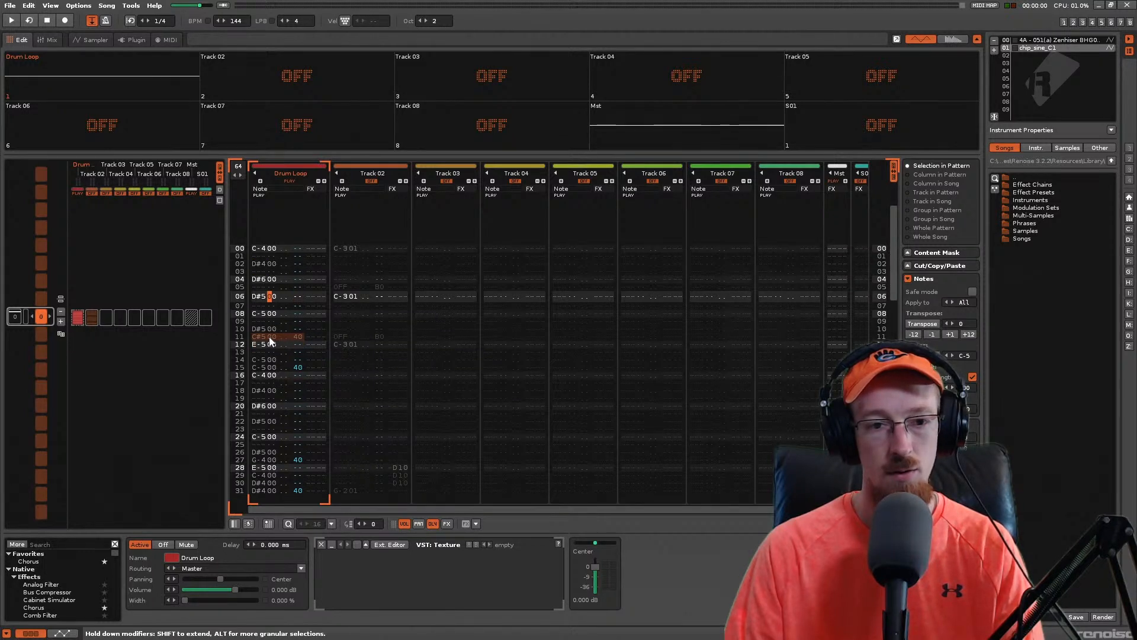
pyautogui.scroll(-4, 296, 321)
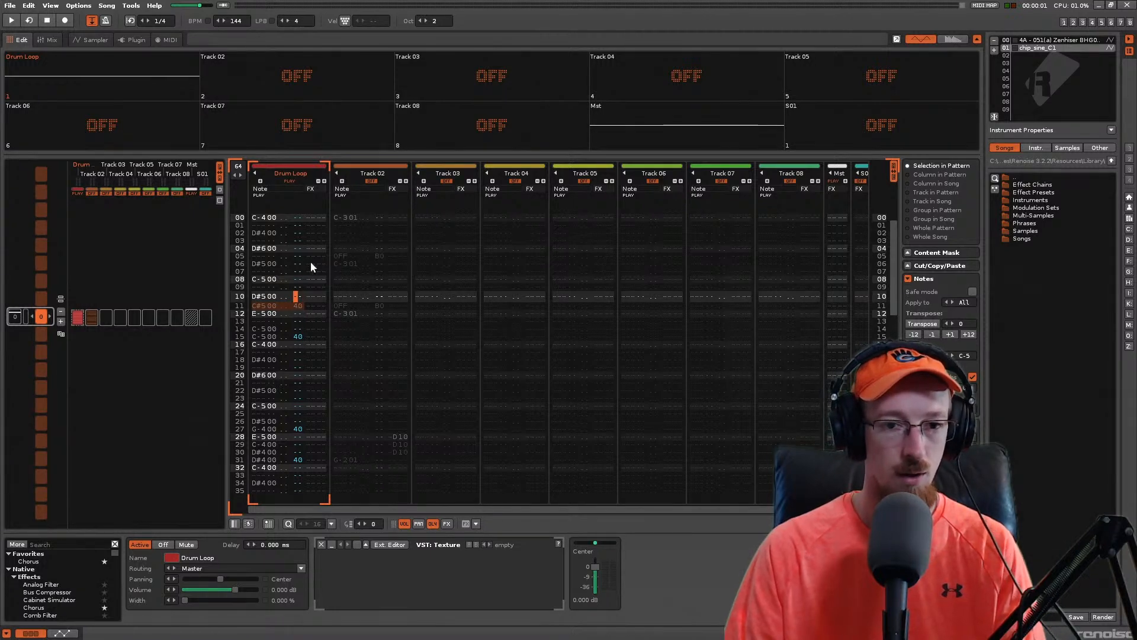
# Step: Play the soloed Drum Loop again and return to its first note on line 00
pyautogui.press('space')
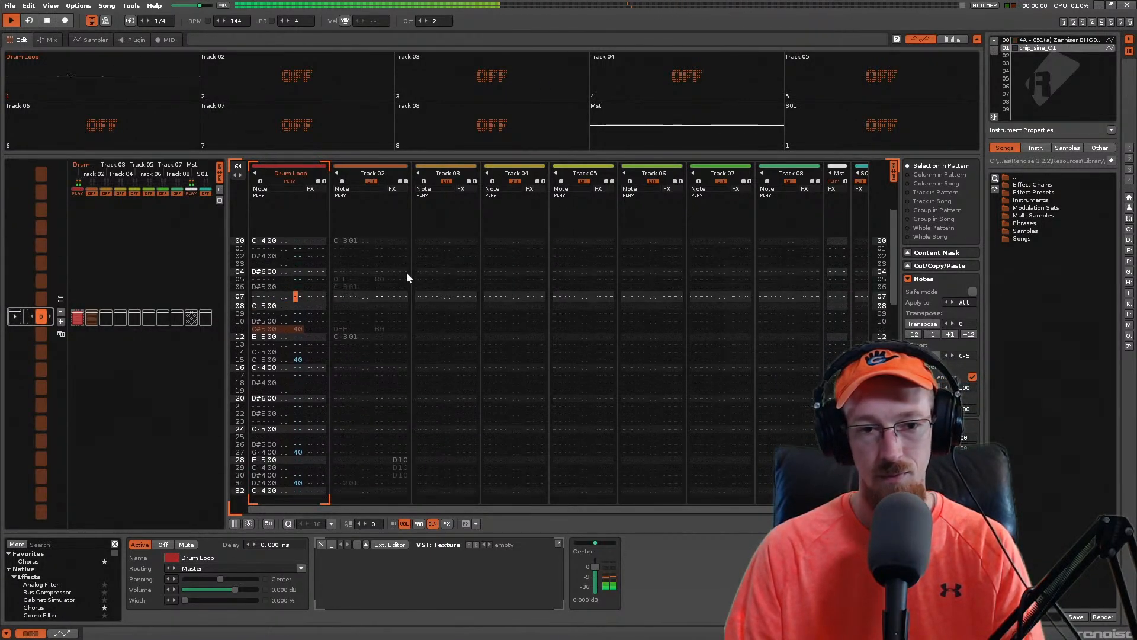
pyautogui.press('space')
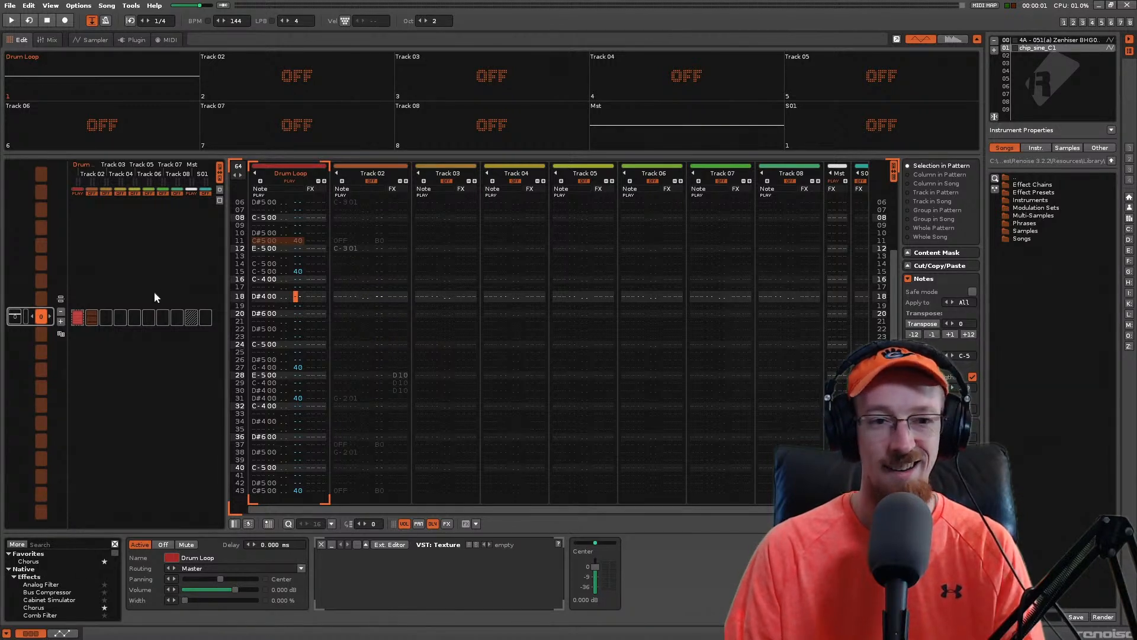
pyautogui.click(269, 248)
pyautogui.scroll(12, 269, 267)
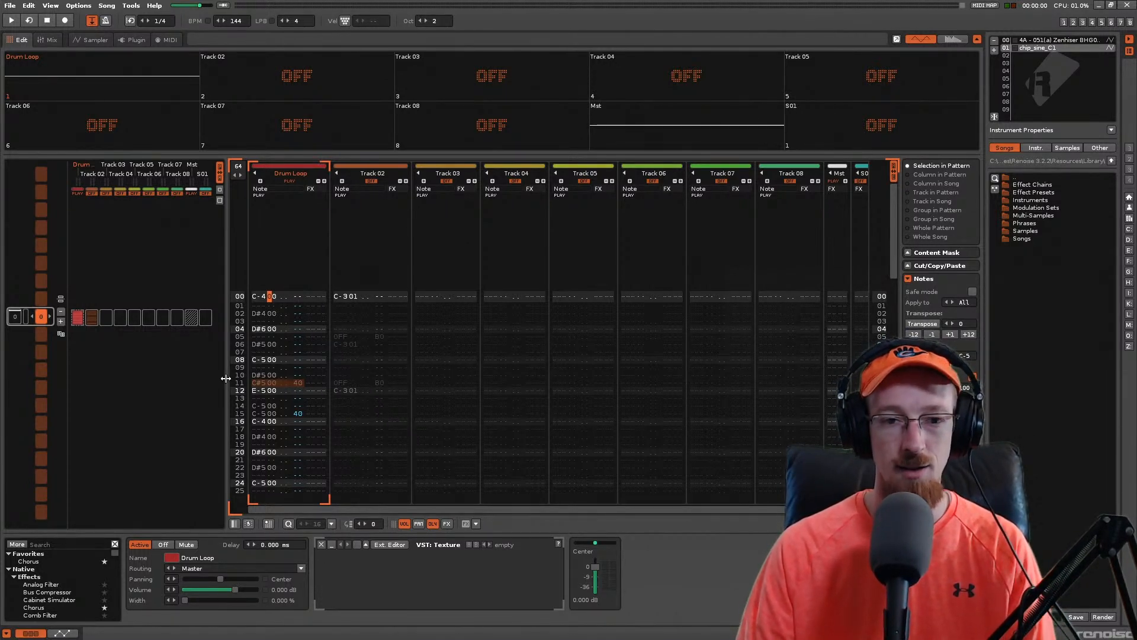
# Step: Look over the Drum Loop's first 12 lines, return to line 00 and audition the soloed drums from there
pyautogui.scroll(-2, 509, 352)
pyautogui.scroll(-12, 504, 358)
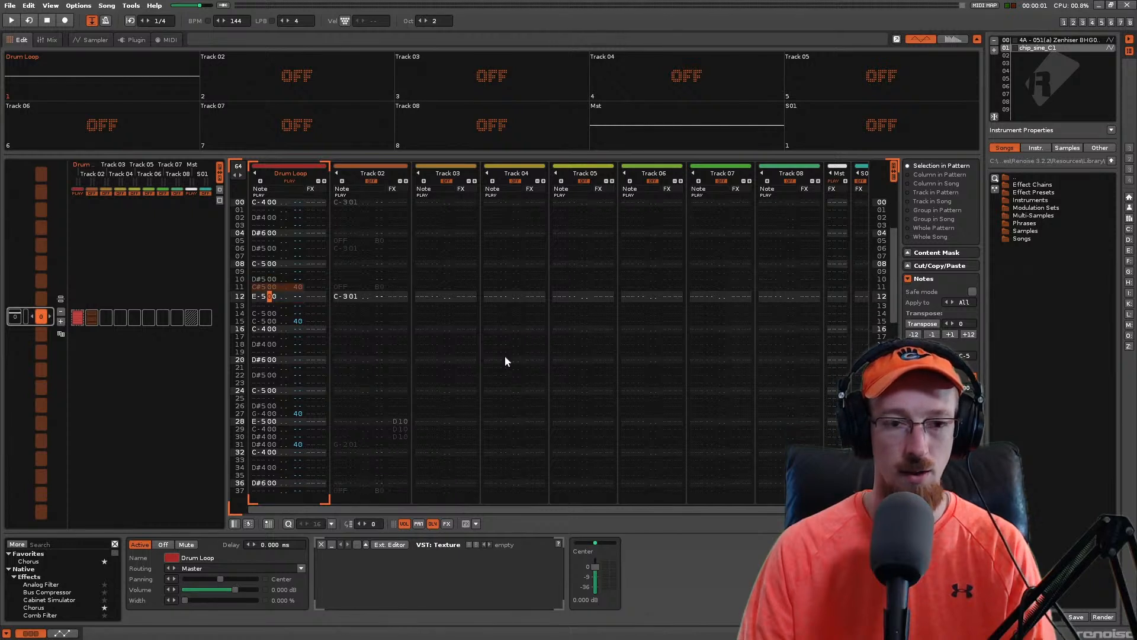
pyautogui.scroll(12, 505, 355)
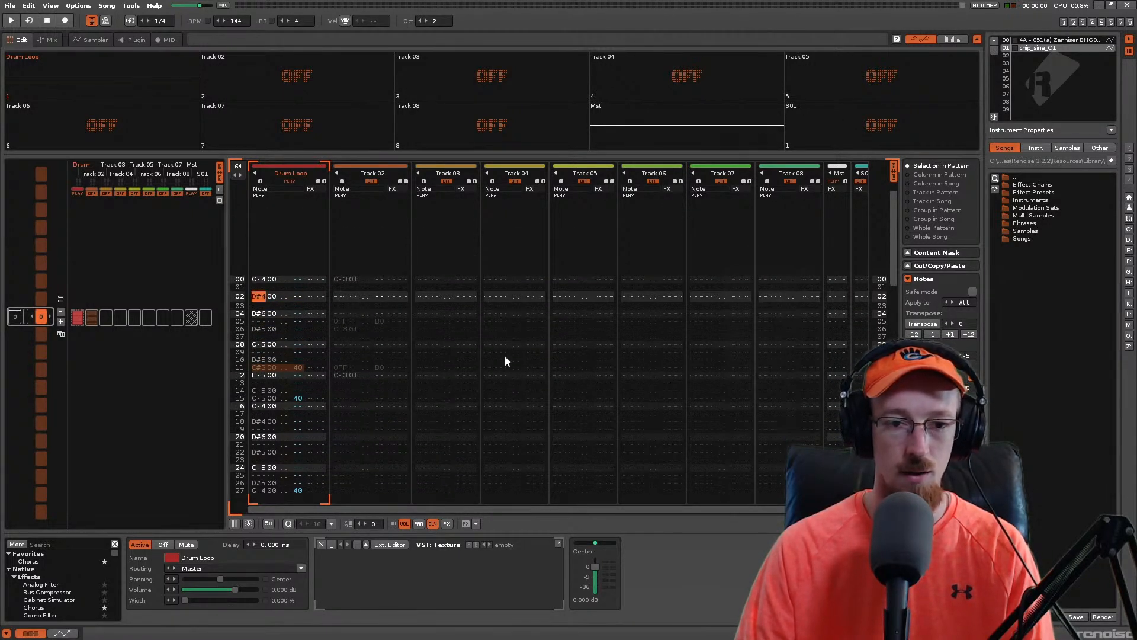
pyautogui.scroll(1, 505, 355)
pyautogui.scroll(1, 505, 357)
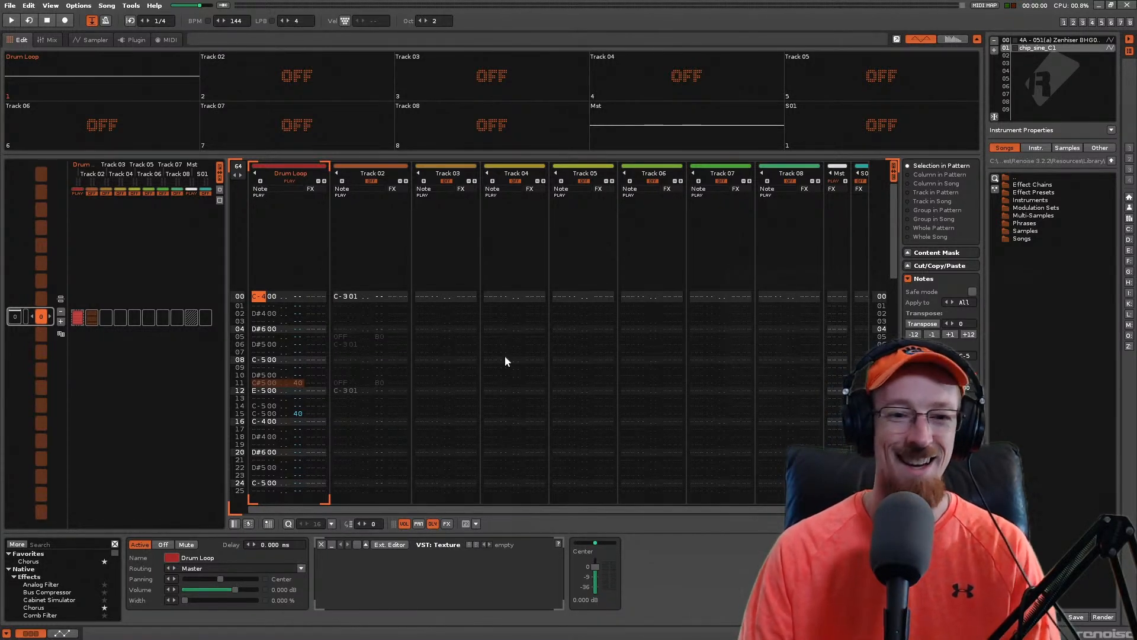
pyautogui.click(372, 234)
pyautogui.click(271, 251)
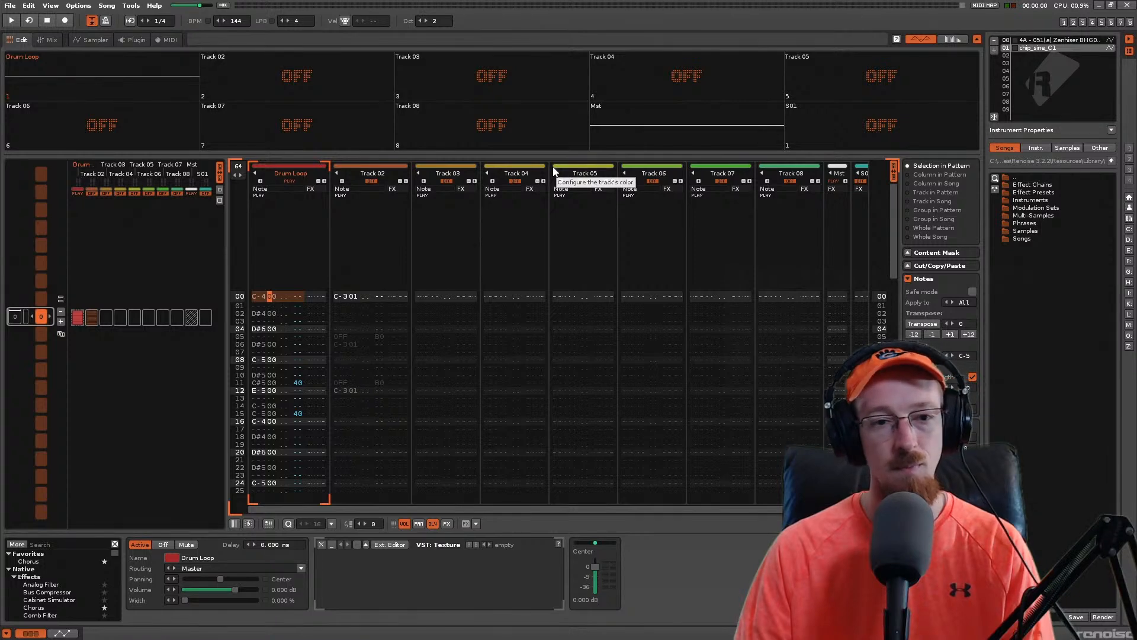
pyautogui.press('space')
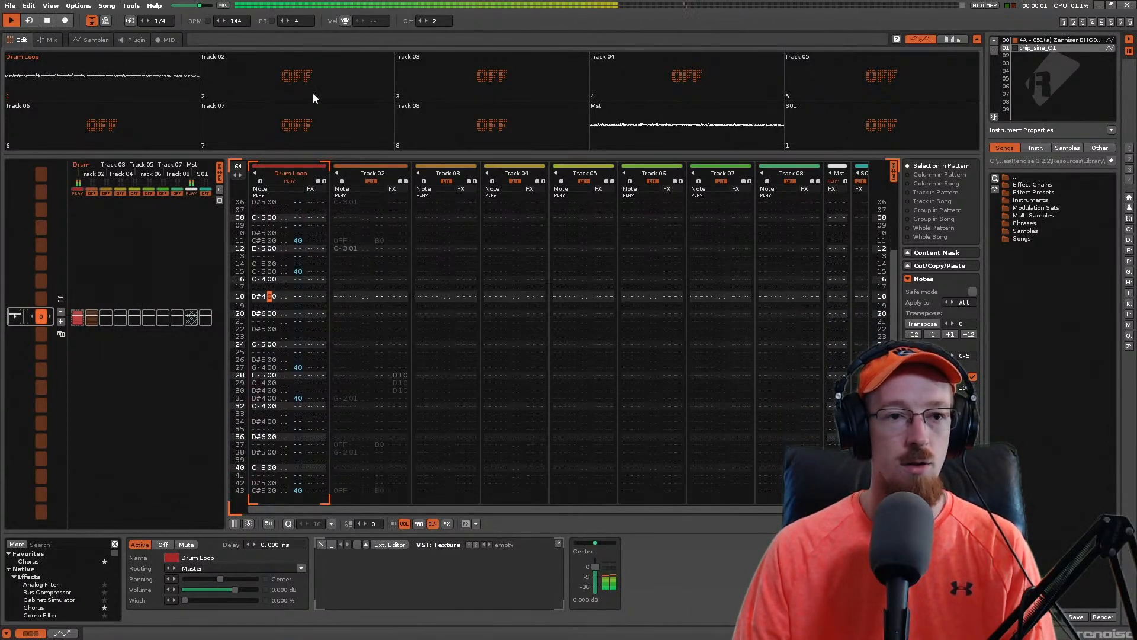
pyautogui.press('space')
# Step: Rename Track 02 as Sine, solo it and audition its bass pattern
pyautogui.click(374, 166)
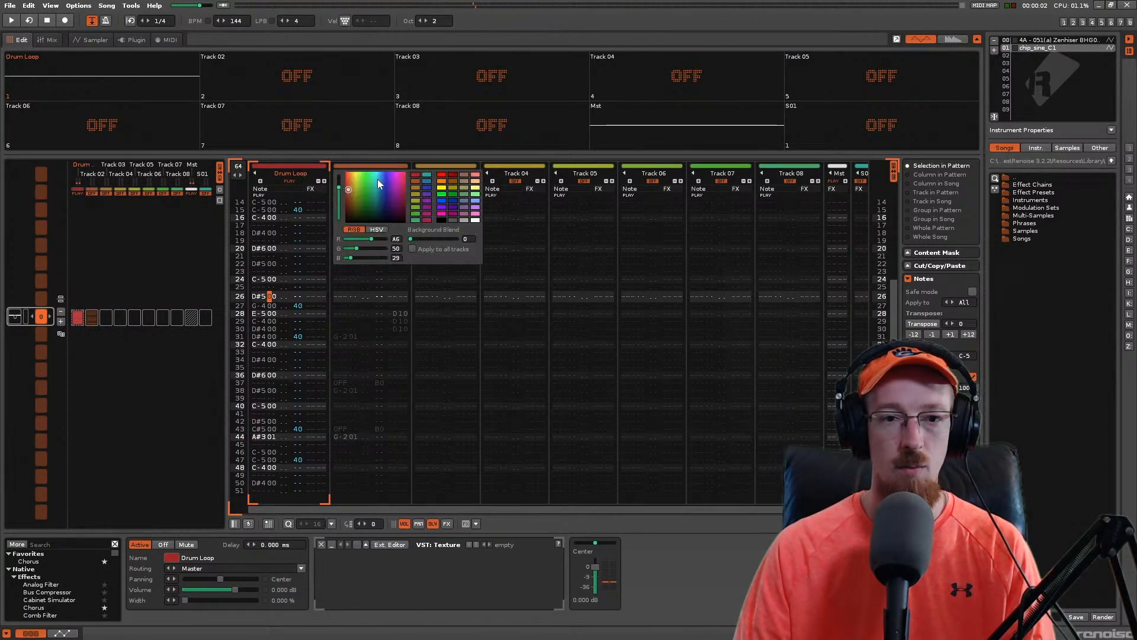
pyautogui.click(377, 165)
pyautogui.click(380, 171)
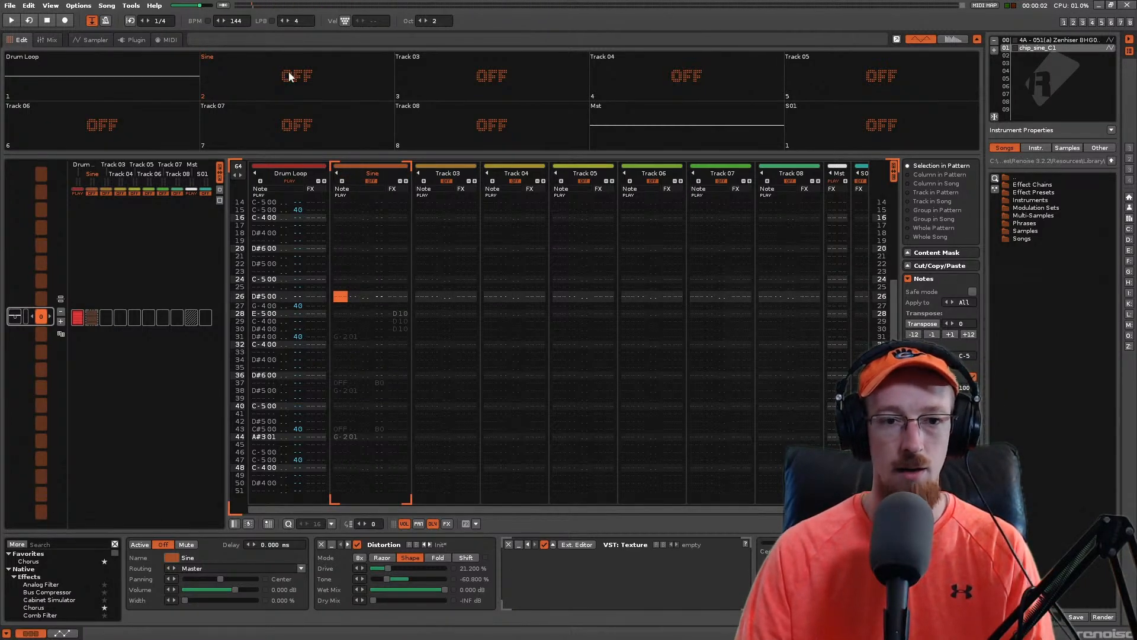
pyautogui.press('space')
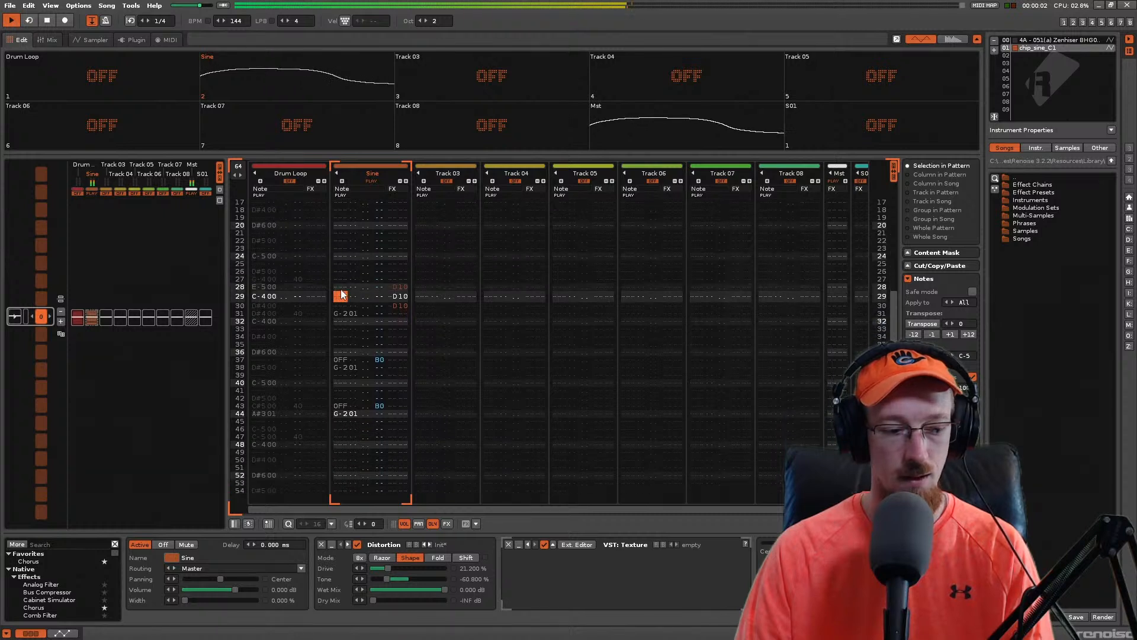
pyautogui.press('space')
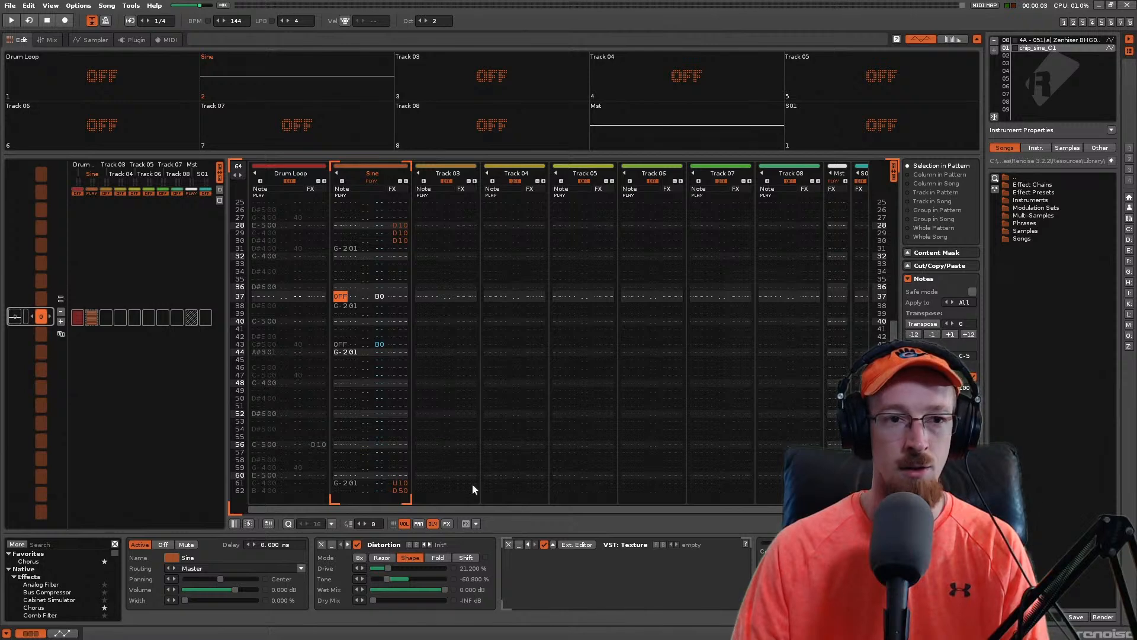
# Step: Look through the instrument and mixer views, inspect the Sine track's Texture plug-in in its external editor and close the editor
pyautogui.click(92, 39)
pyautogui.click(132, 40)
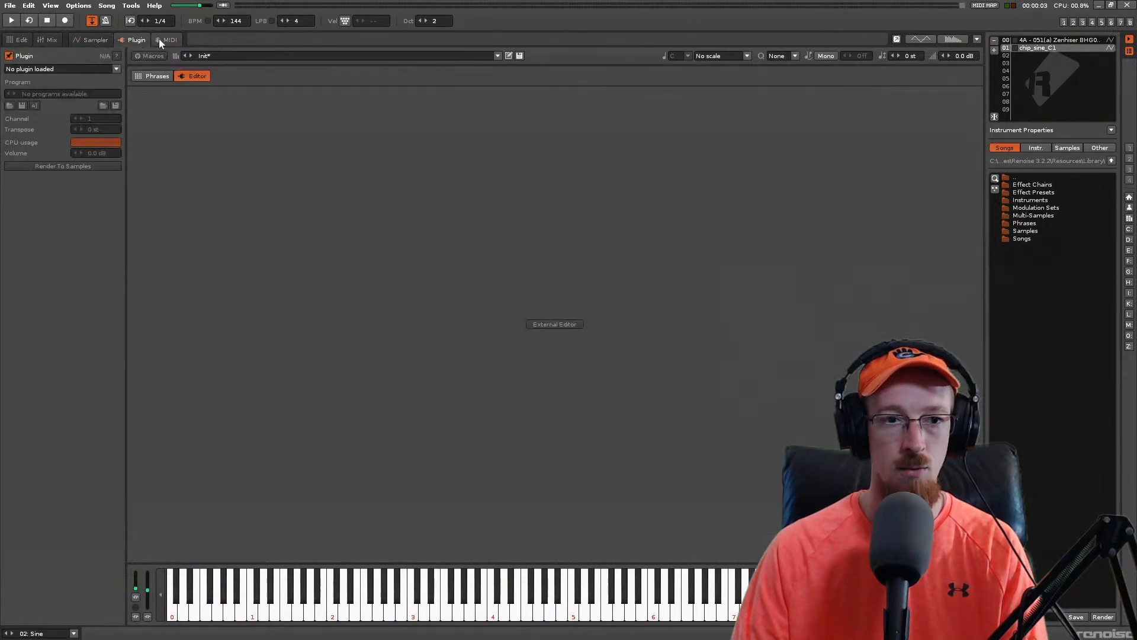
pyautogui.click(163, 39)
pyautogui.click(136, 37)
pyautogui.click(93, 38)
pyautogui.click(56, 39)
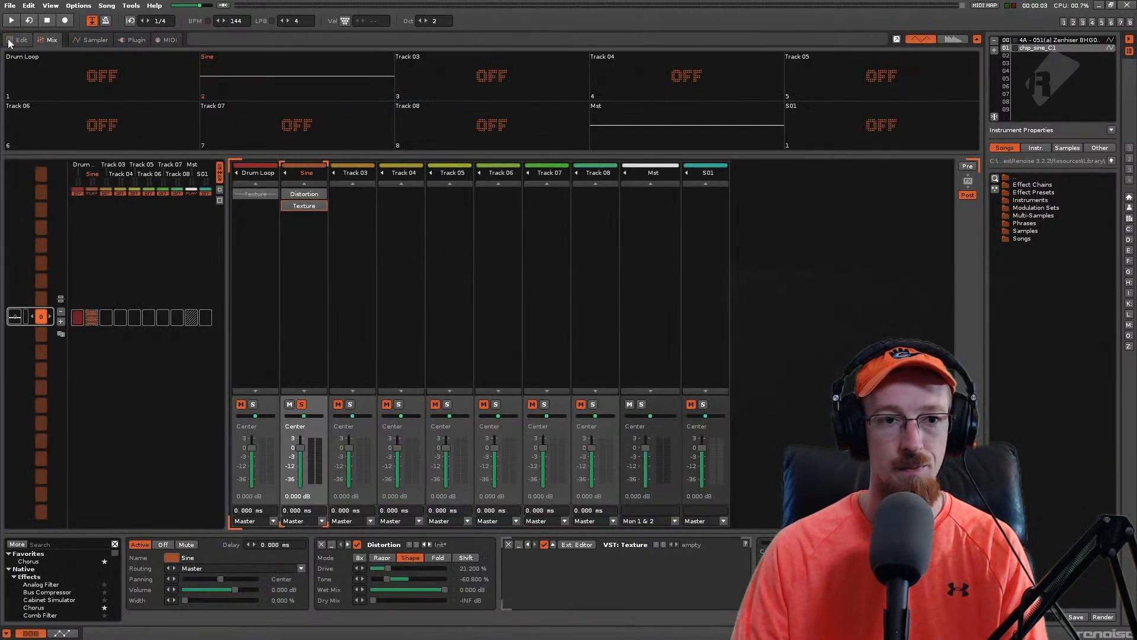
pyautogui.click(27, 39)
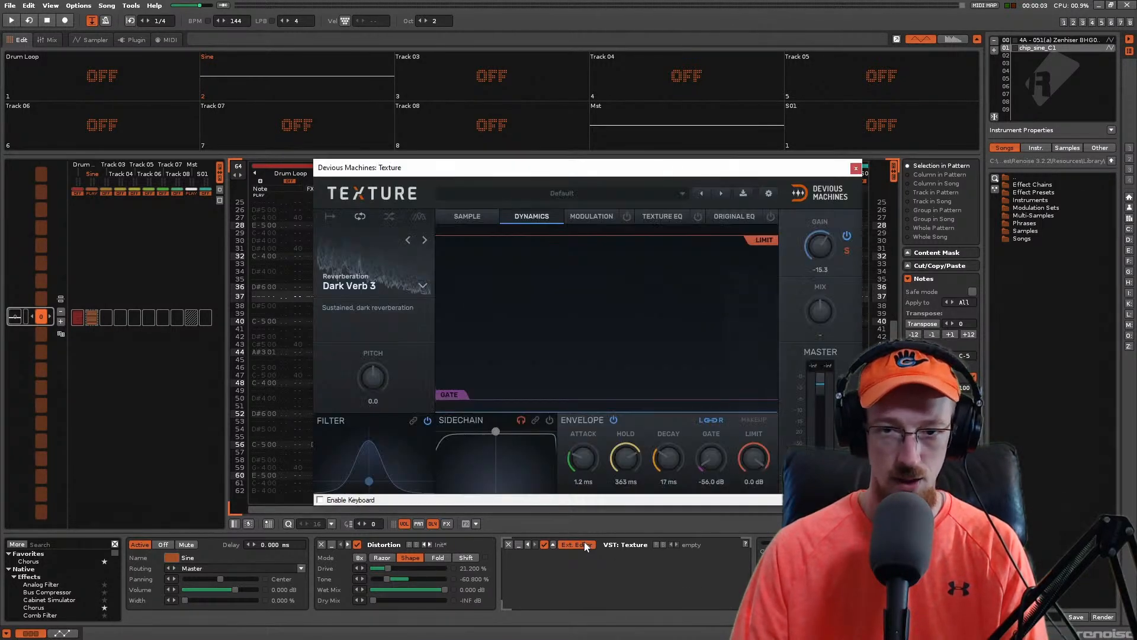
pyautogui.click(584, 541)
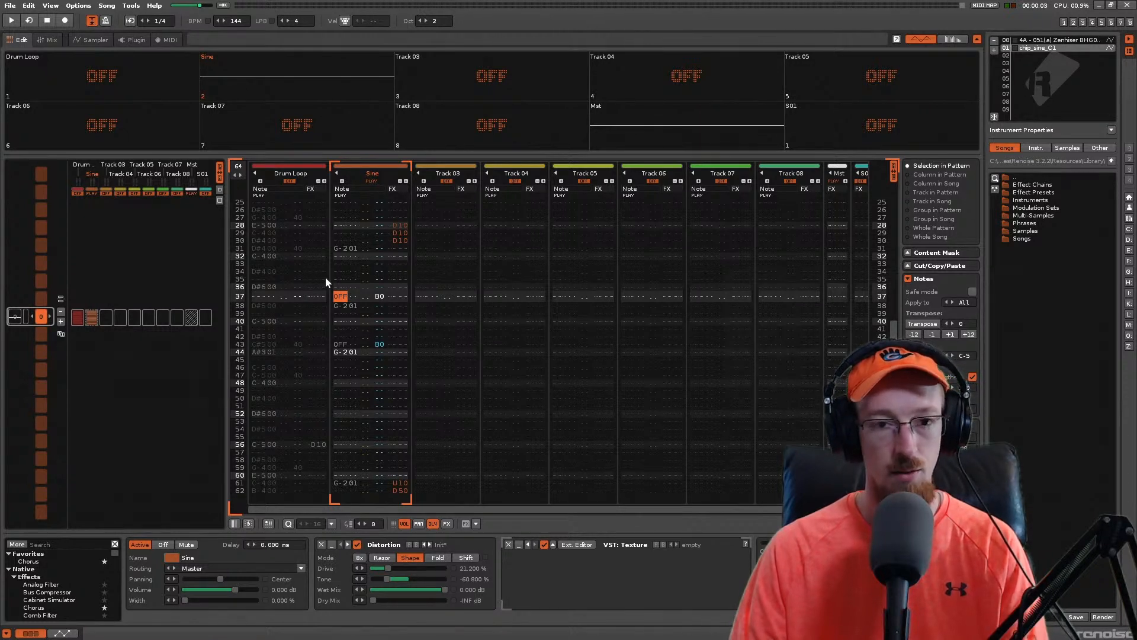
# Step: Look over the note-offs and their B0 delay values on lines 37, 43, 05 and 11 of the Sine track
pyautogui.moveTo(380, 204); pyautogui.dragTo(379, 208)
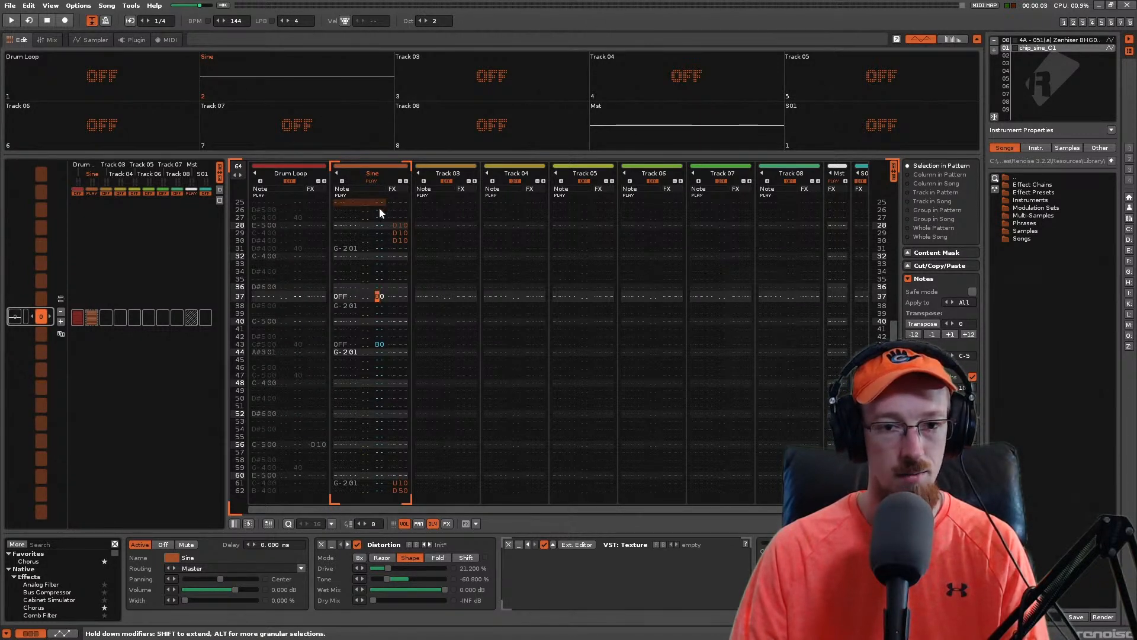
pyautogui.scroll(-9, 383, 299)
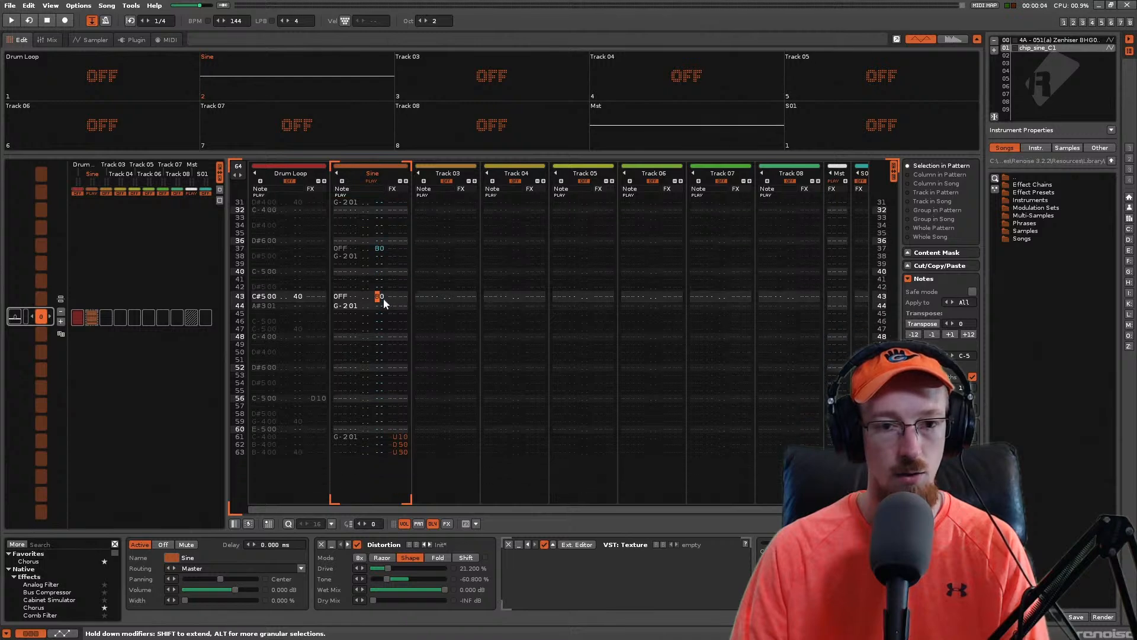
pyautogui.scroll(18, 387, 283)
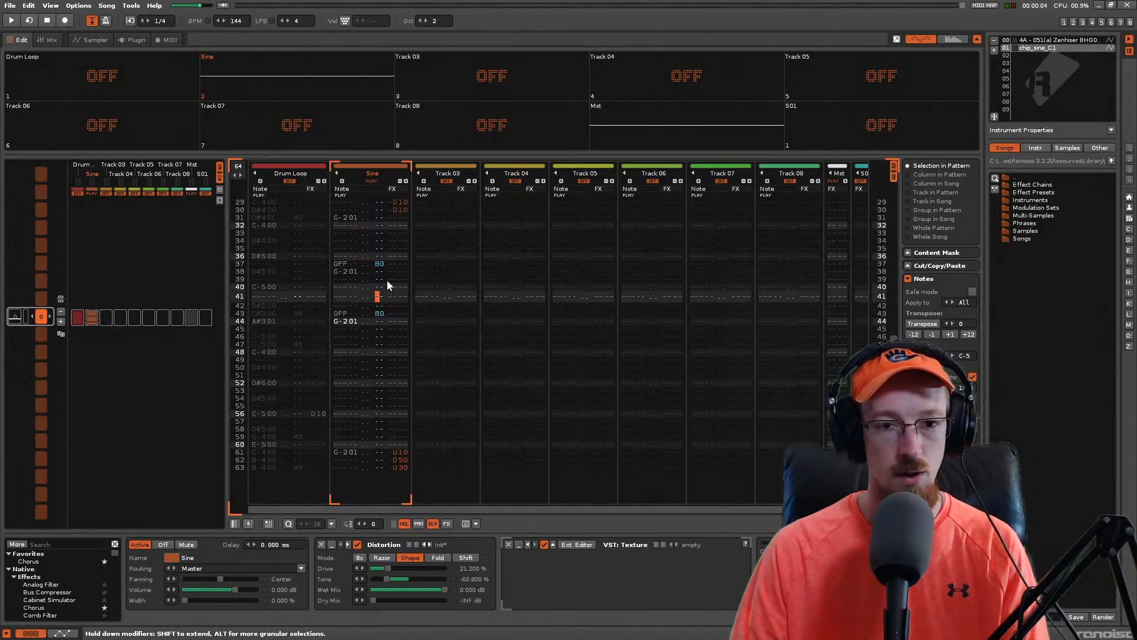
pyautogui.scroll(9, 381, 273)
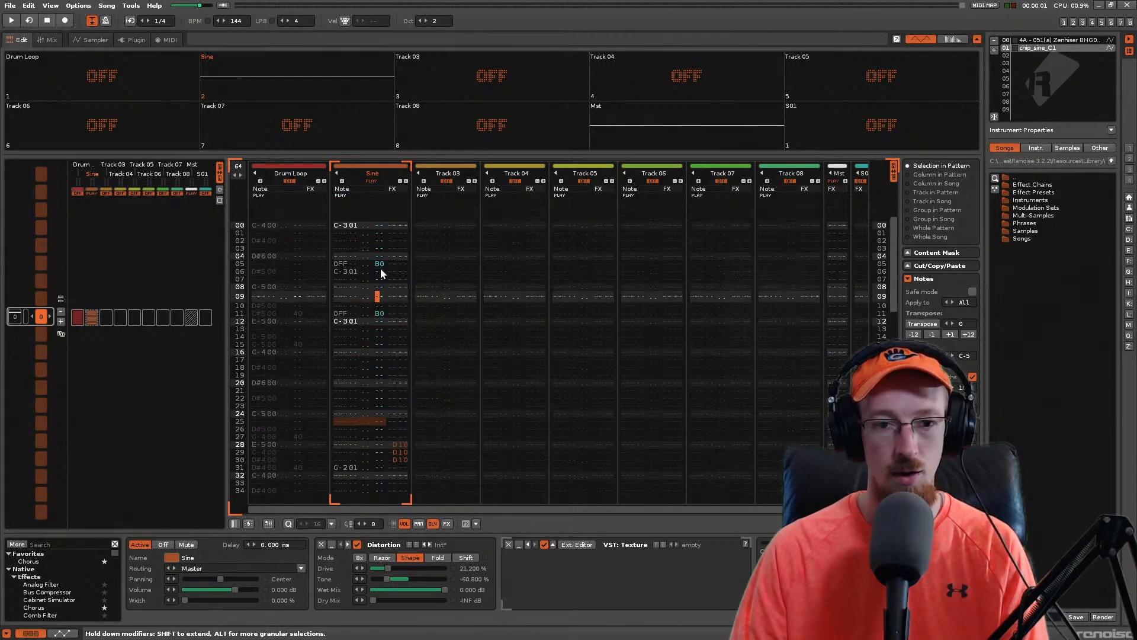
pyautogui.scroll(1, 381, 272)
pyautogui.scroll(-1, 381, 272)
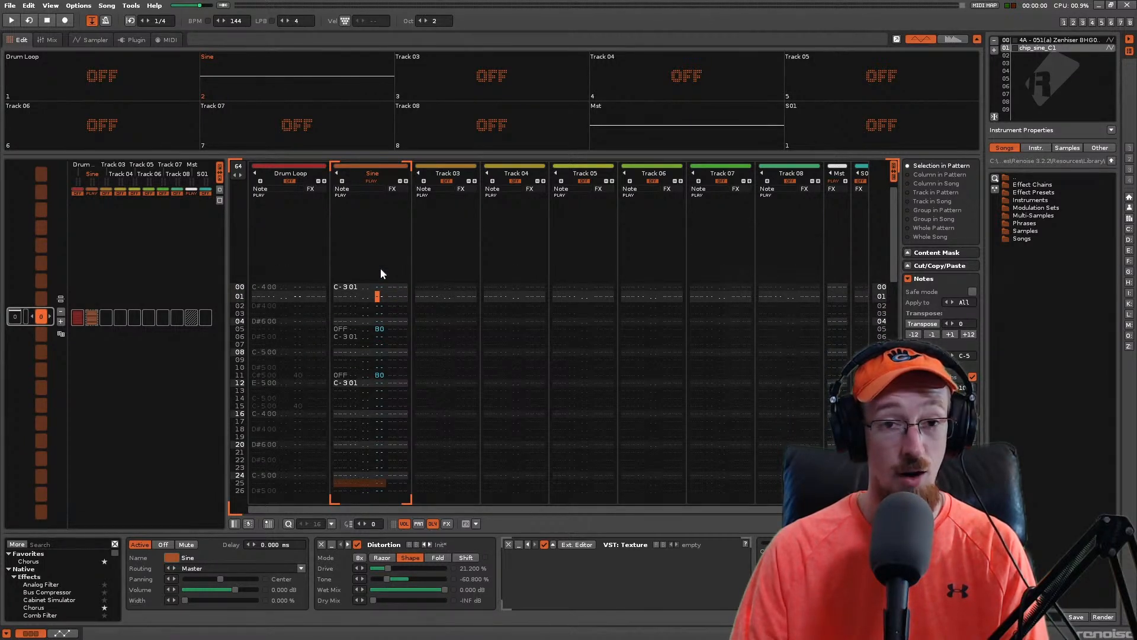
# Step: Compare the opening notes of Drum Loop and Sine on line 00 and play the soloed bass pattern
pyautogui.click(378, 296)
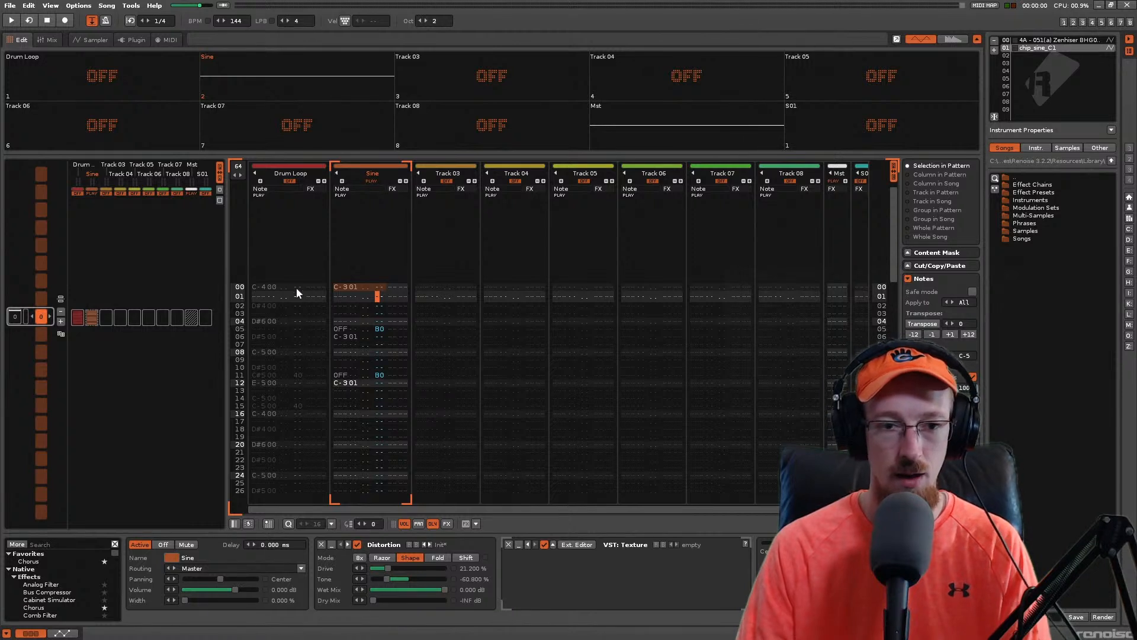
pyautogui.click(277, 286)
pyautogui.click(362, 287)
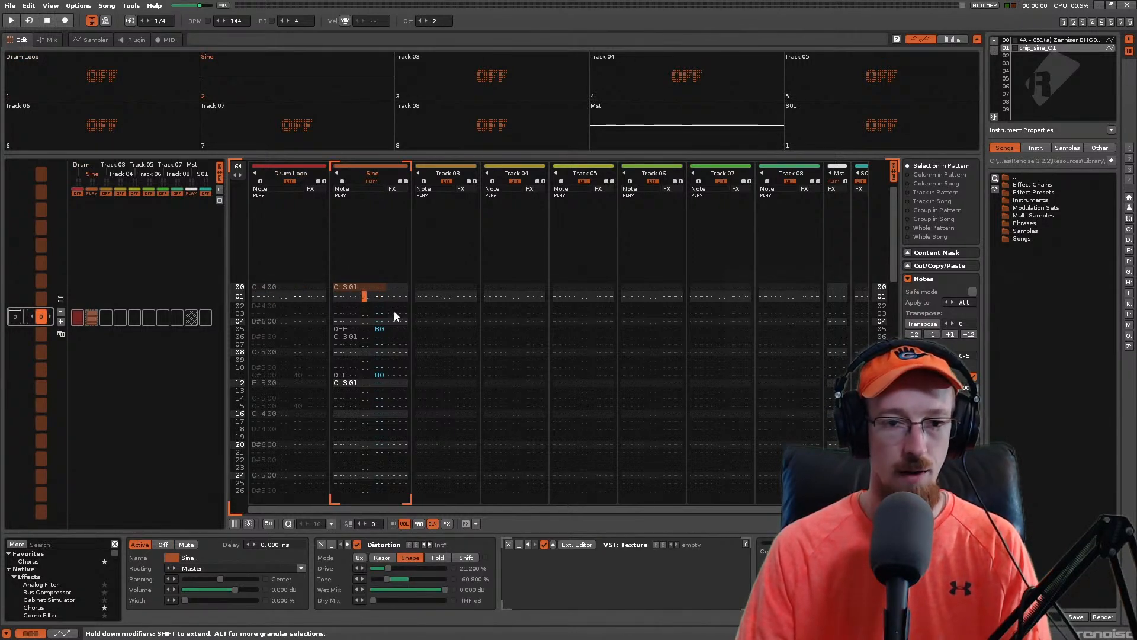
pyautogui.click(344, 296)
pyautogui.click(344, 289)
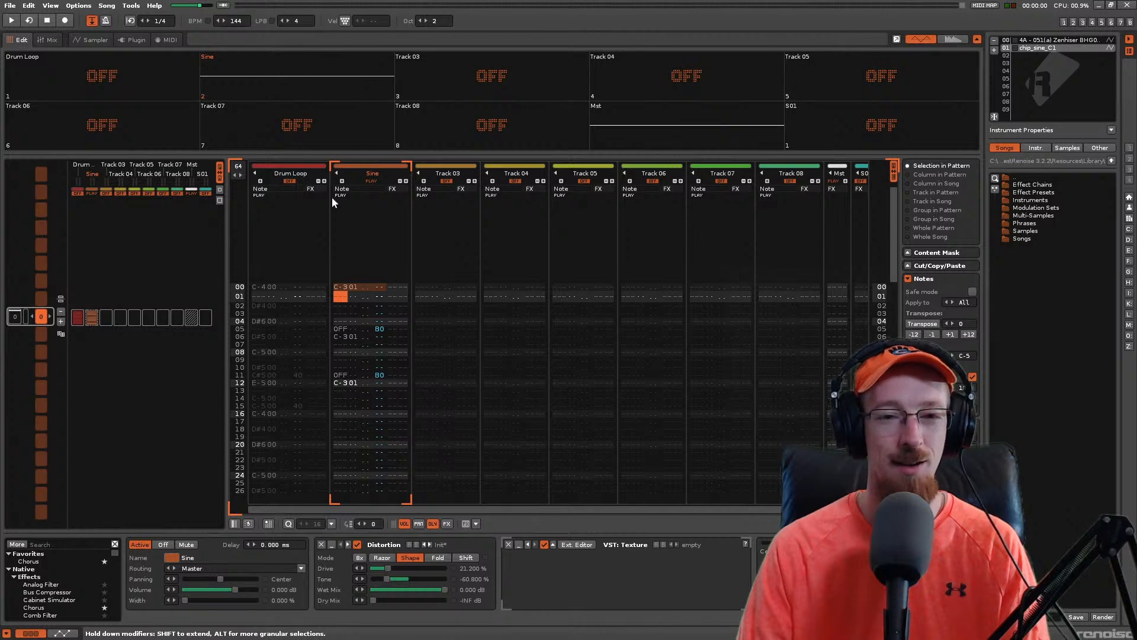
pyautogui.press('space')
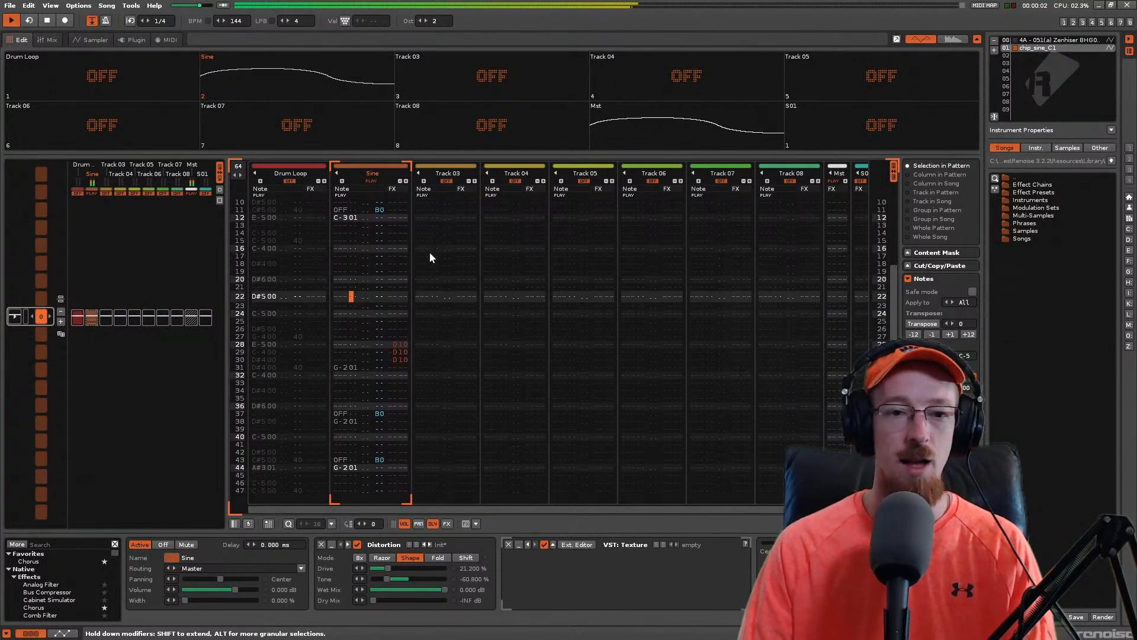
pyautogui.press('space')
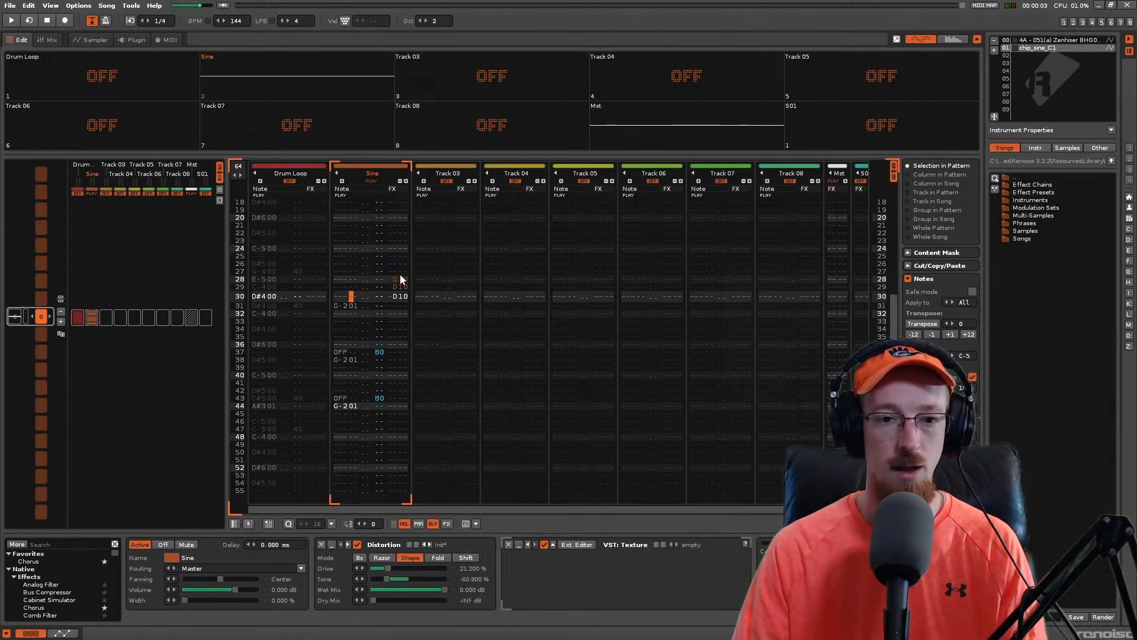
# Step: Examine the D10 pitch-slide commands on lines 28 to 30 of the Sine track and return to line 00
pyautogui.moveTo(393, 278); pyautogui.dragTo(396, 301)
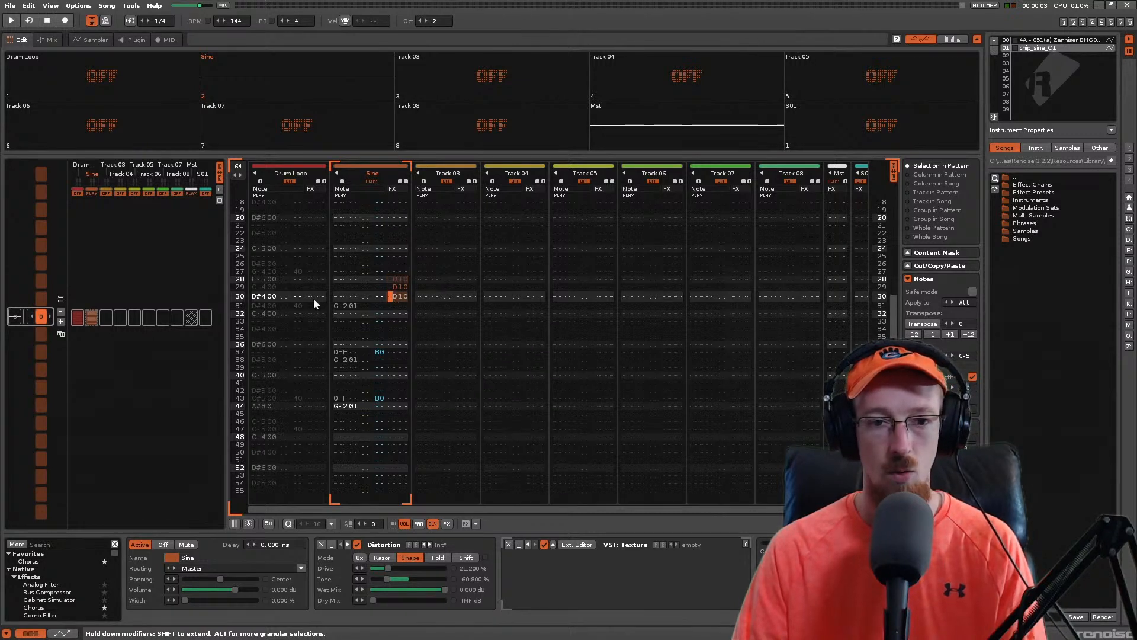
pyautogui.moveTo(346, 282); pyautogui.dragTo(348, 279)
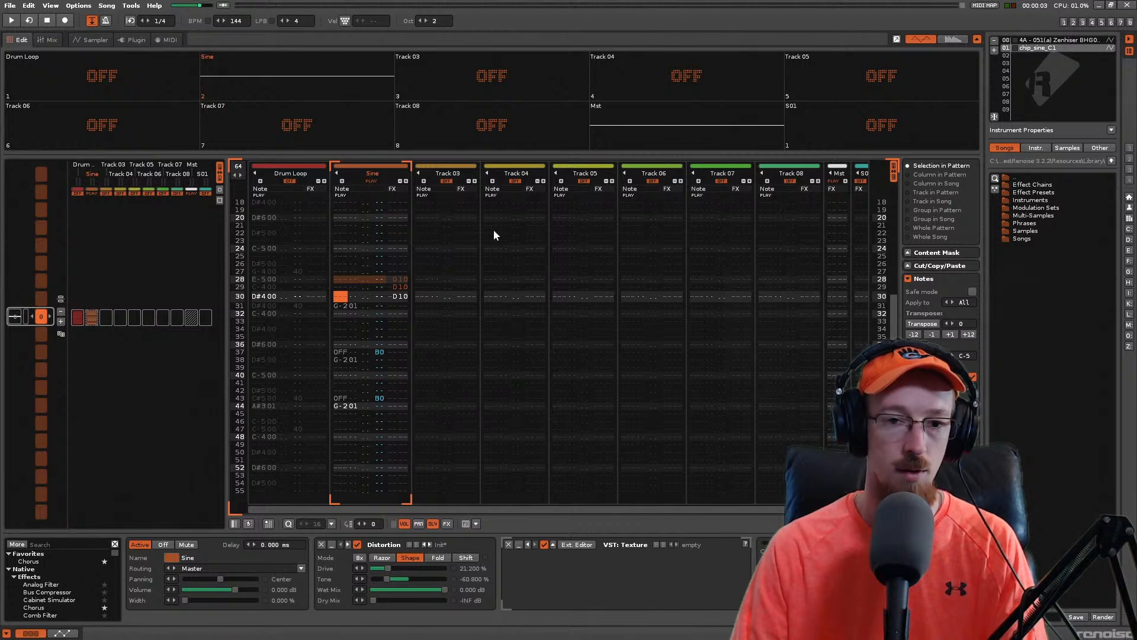
pyautogui.scroll(15, 371, 250)
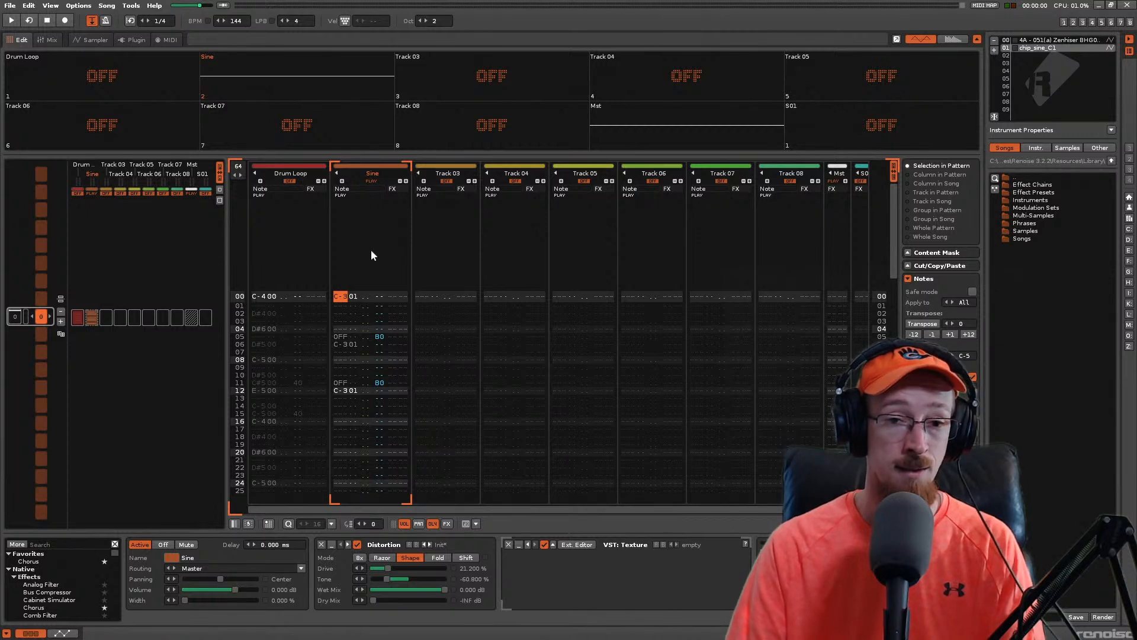
# Step: Play the Sine pattern from line 00, stop it and go to the G-2 note on line 61
pyautogui.press('space')
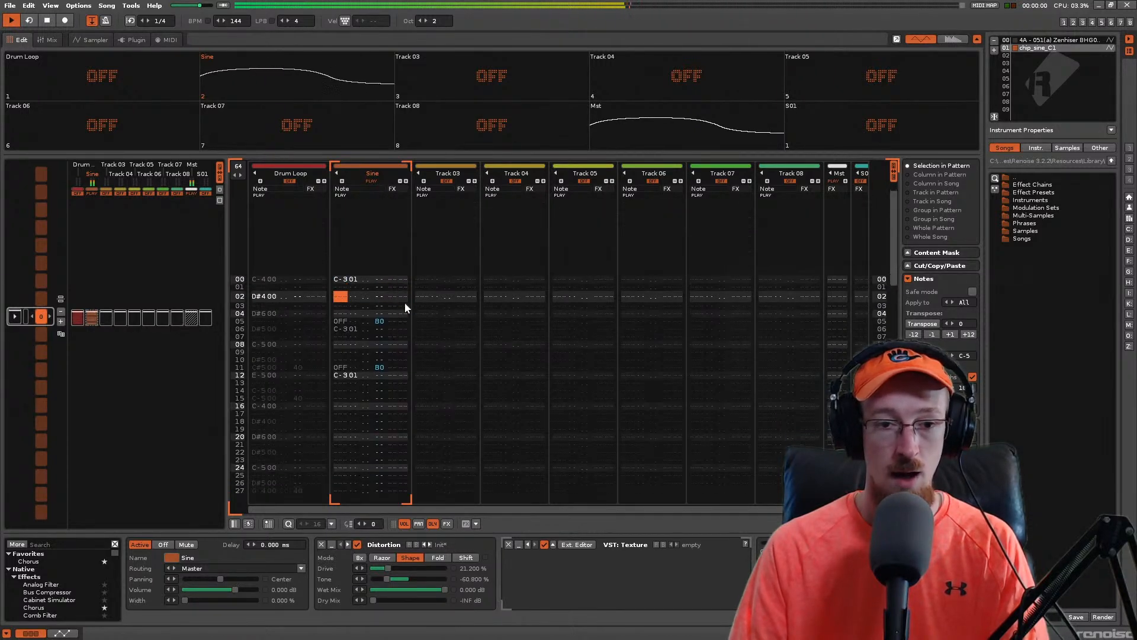
pyautogui.press('space')
pyautogui.scroll(4, 377, 292)
pyautogui.scroll(2, 374, 282)
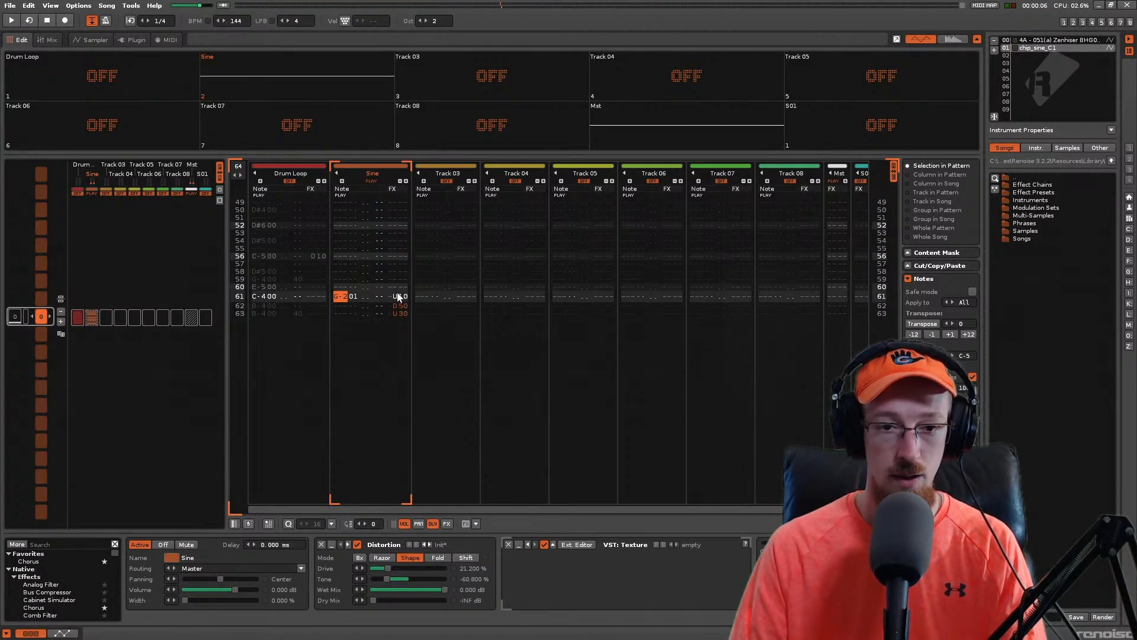
# Step: Set the pitch-slide-down command on line 62 of the Sine track to D70 and play the pattern back
pyautogui.moveTo(403, 301); pyautogui.dragTo(402, 310)
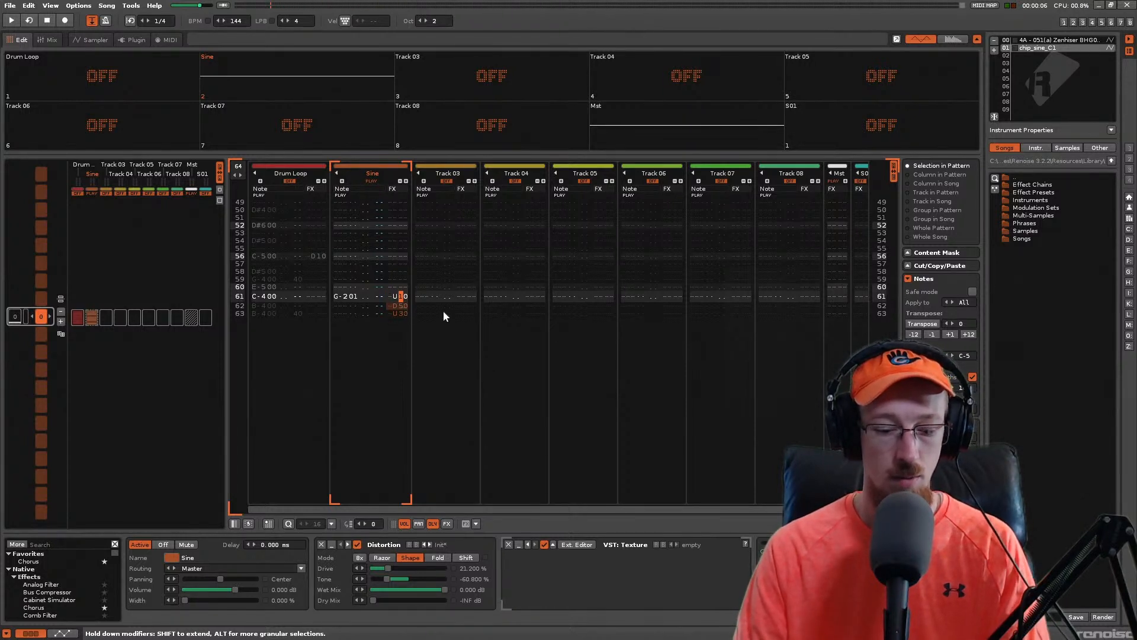
pyautogui.scroll(-1, 443, 315)
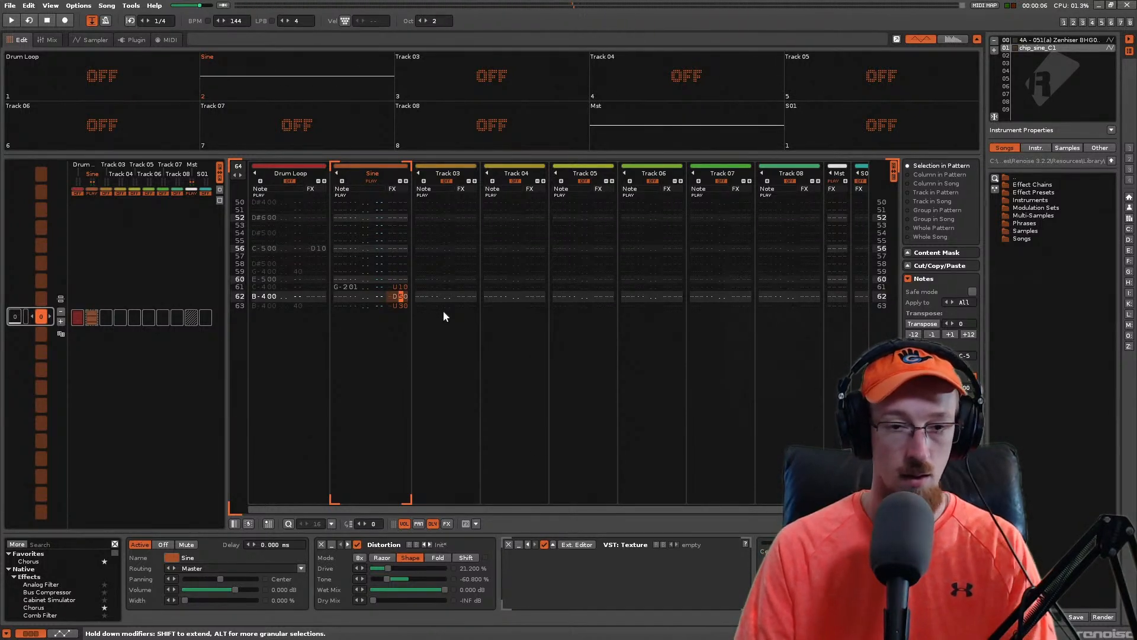
pyautogui.press('Escape')
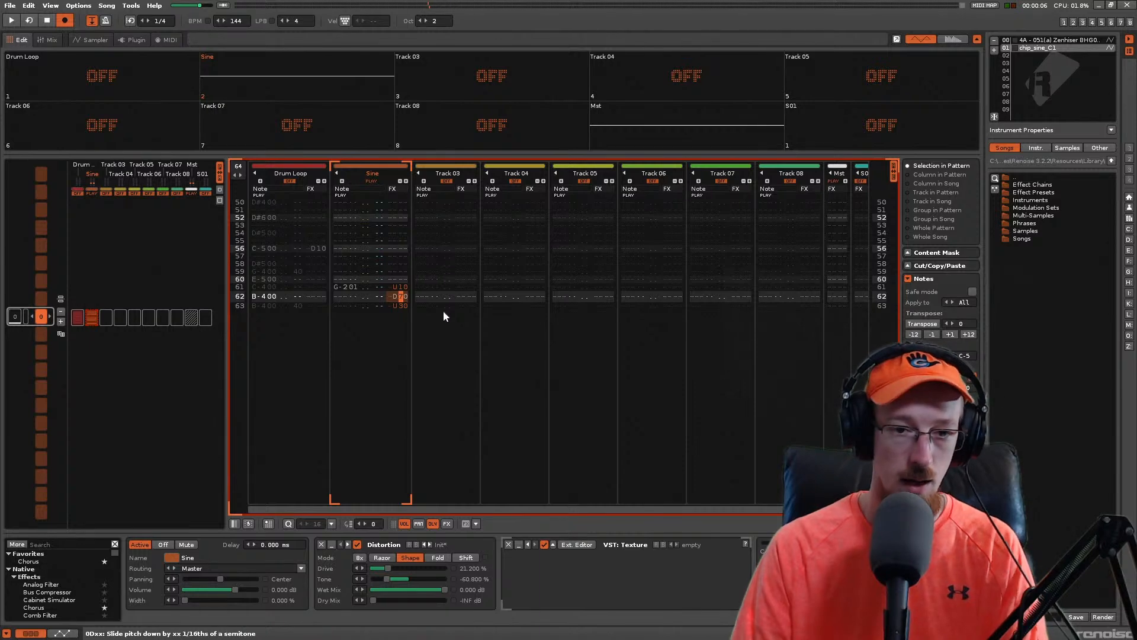
pyautogui.write('7')
pyautogui.press('space')
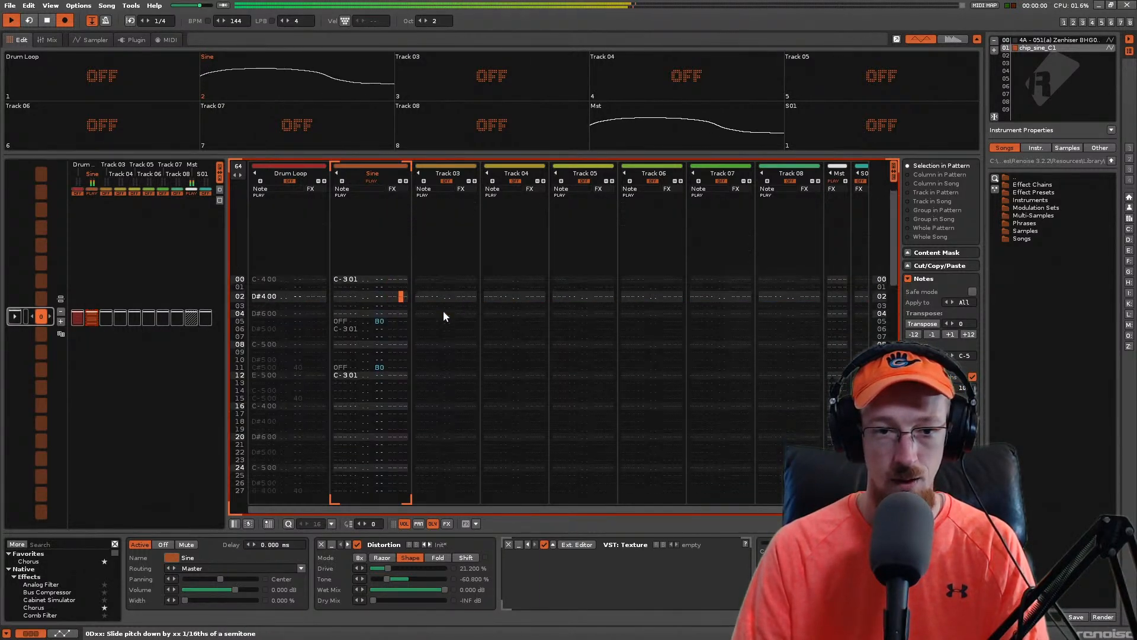
pyautogui.press('space')
# Step: Step through the Sine track's opening notes and note-offs on lines 00 to 12
pyautogui.press('Up')
pyautogui.press('Up')
pyautogui.press('Left')
pyautogui.press('Left')
pyautogui.press('Left')
pyautogui.press('Down')
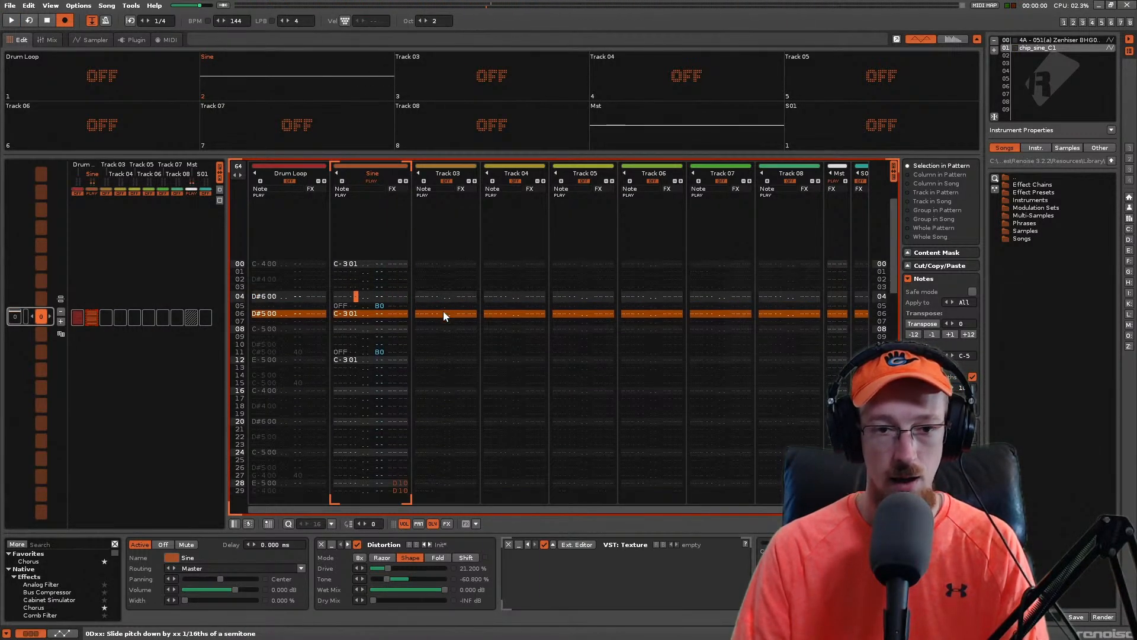
pyautogui.press('Left')
pyautogui.press('Down')
pyautogui.press('Left')
pyautogui.press('Down')
pyautogui.press('Down')
pyautogui.press('Down')
pyautogui.press('Down')
pyautogui.press('Down')
pyautogui.press('Down')
pyautogui.press('Down')
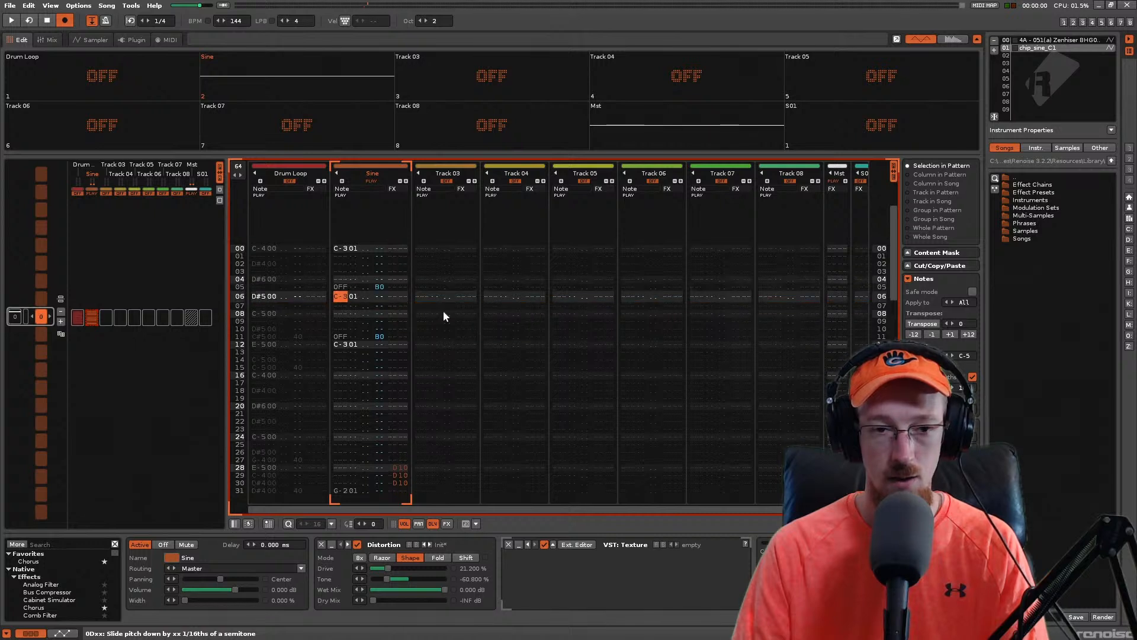
pyautogui.press('Up')
pyautogui.press('Up')
pyautogui.press('Up')
pyautogui.press('Up')
pyautogui.press('Up')
pyautogui.press('Up')
pyautogui.press('Up')
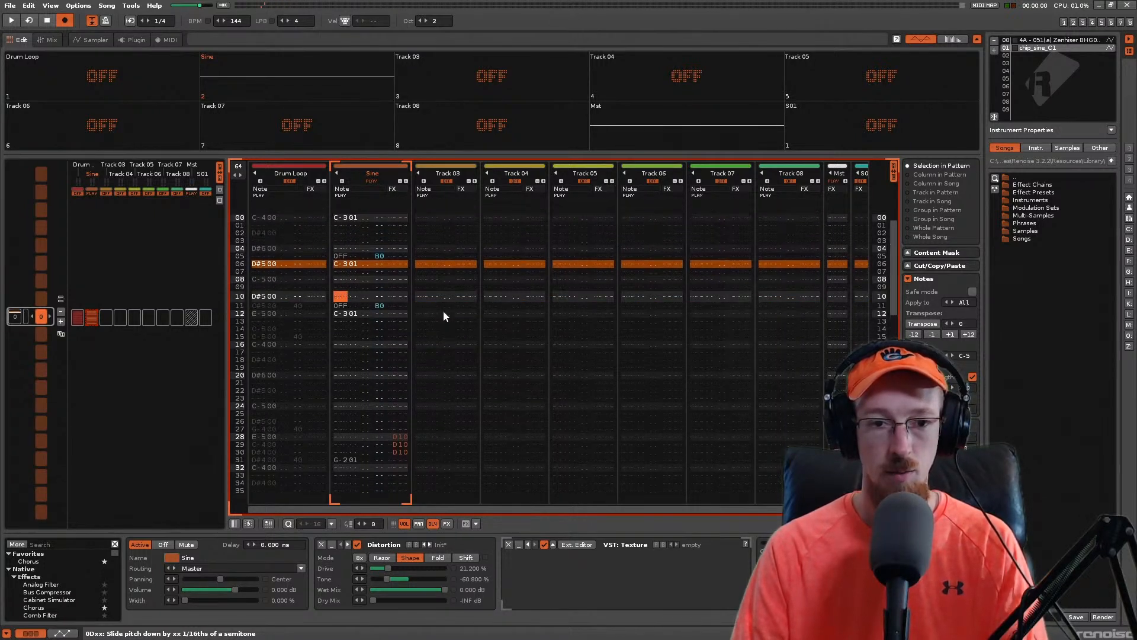
# Step: Inspect the note, instrument and delay columns around the note-off on line 05 of the Sine track
pyautogui.press('Right')
pyautogui.press('Right')
pyautogui.press('Right')
pyautogui.press('Right')
pyautogui.press('Right')
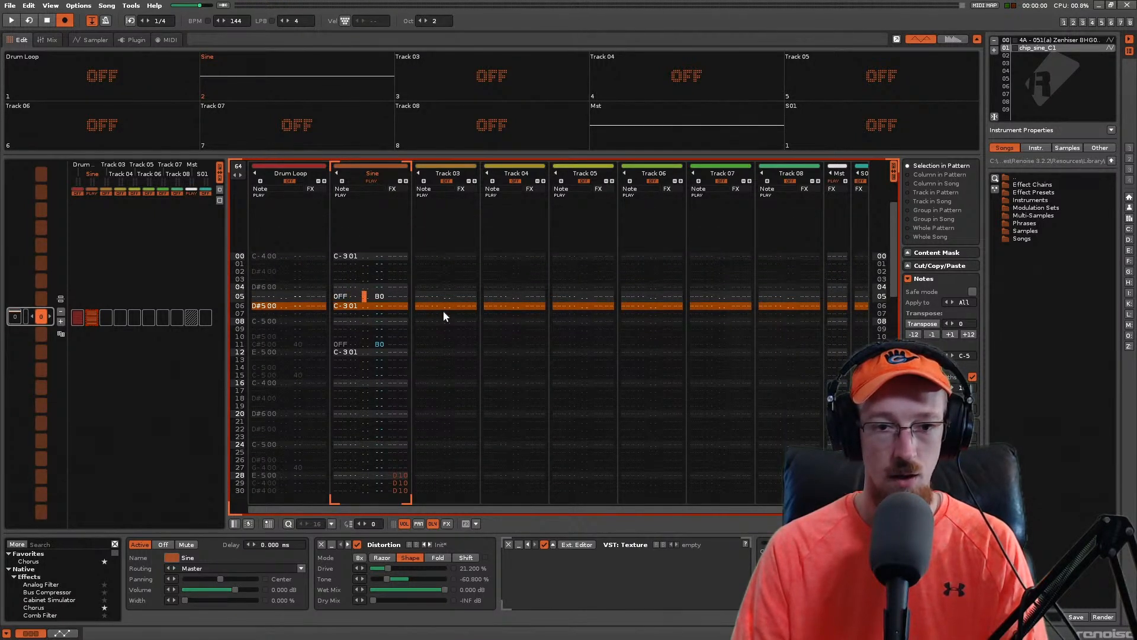
pyautogui.press('Left')
pyautogui.press('Left')
pyautogui.press('Left')
pyautogui.press('Left')
pyautogui.press('Left')
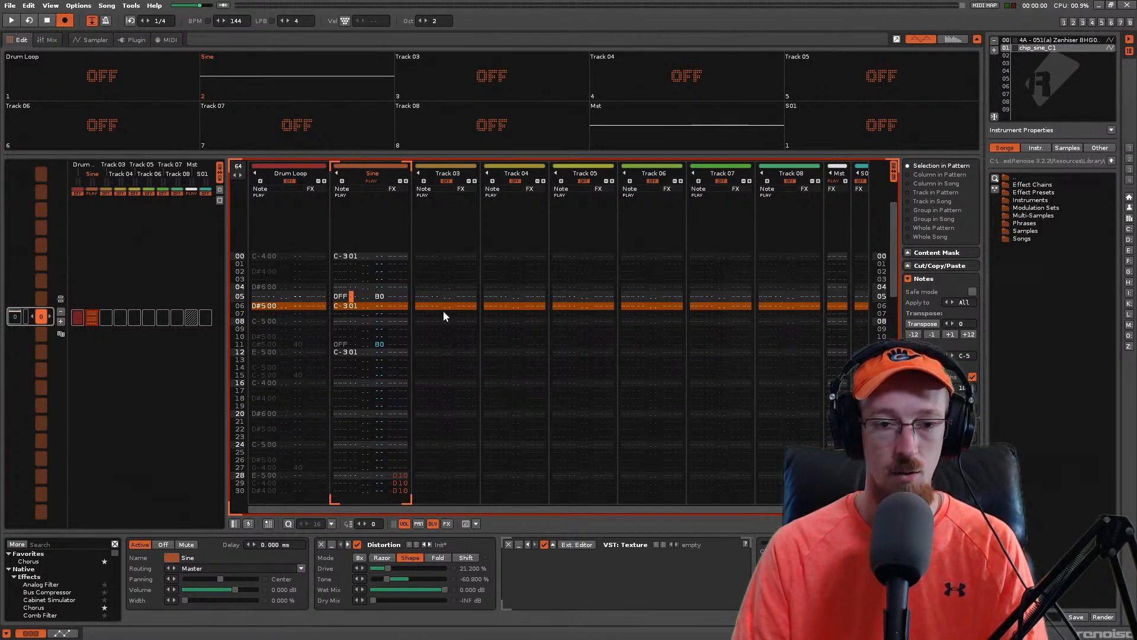
pyautogui.press('Right')
pyautogui.press('Right')
pyautogui.press('Right')
pyautogui.press('Right')
pyautogui.press('Right')
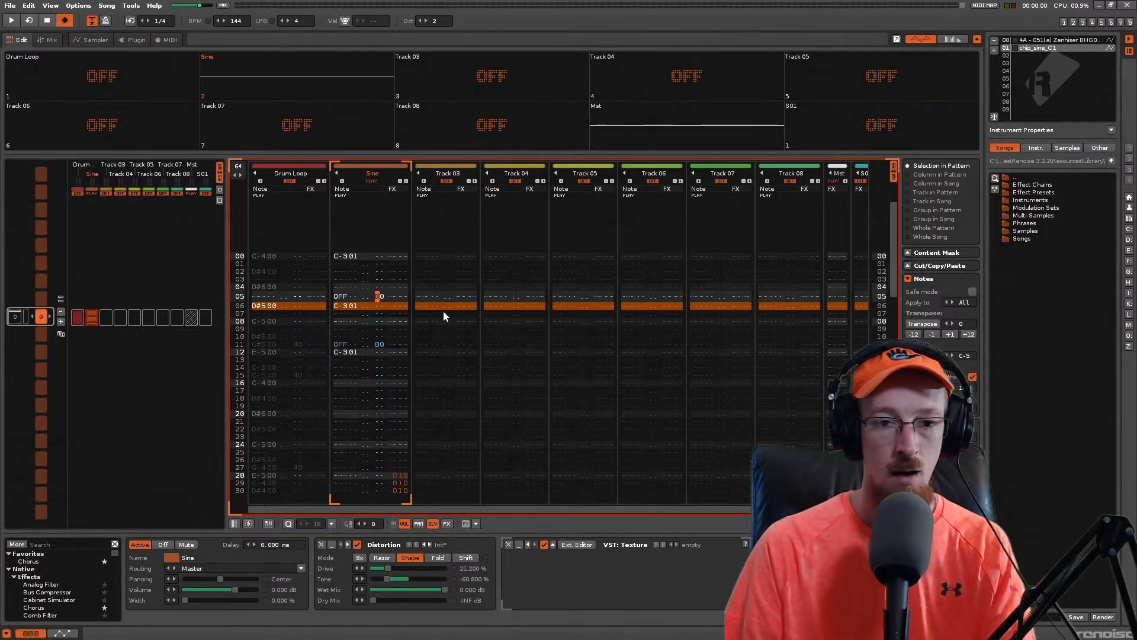
pyautogui.press('Up')
pyautogui.press('Up')
pyautogui.press('Up')
pyautogui.press('Up')
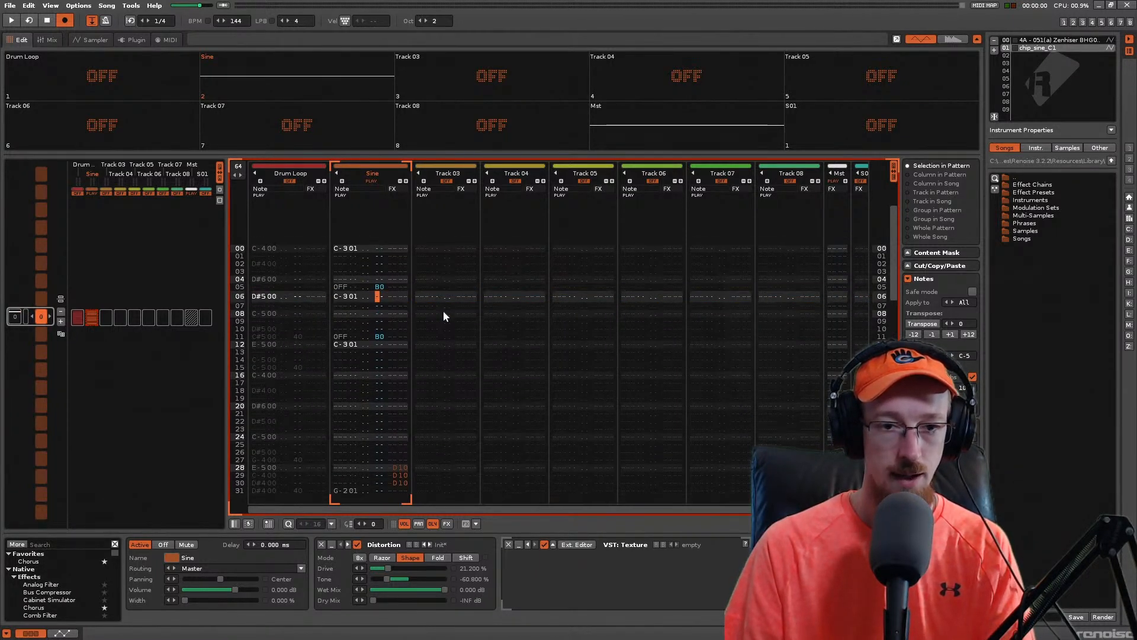
pyautogui.press('Down')
pyautogui.press('Down')
pyautogui.press('Down')
pyautogui.press('Down')
pyautogui.press('Down')
pyautogui.press('Left')
pyautogui.press('Left')
pyautogui.press('Left')
pyautogui.press('Left')
pyautogui.press('Left')
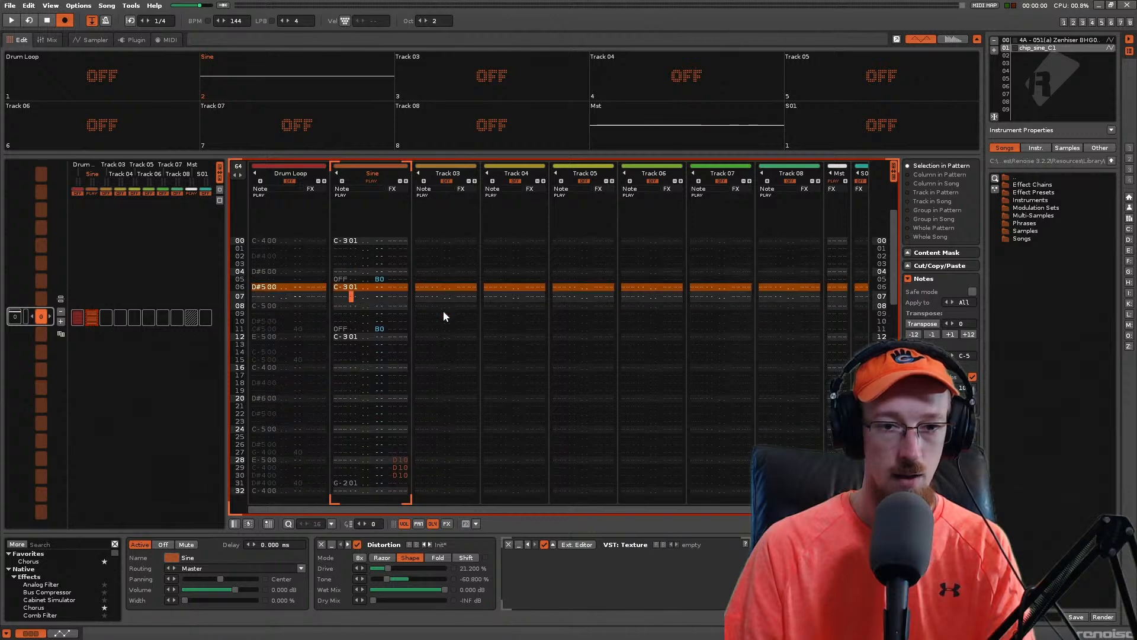
# Step: Move back past the pattern start to line 63 and audition the soloed Sine track
pyautogui.press('Up')
pyautogui.press('Up')
pyautogui.press('Up')
pyautogui.press('Up')
pyautogui.press('Up')
pyautogui.press('Up')
pyautogui.press('Up')
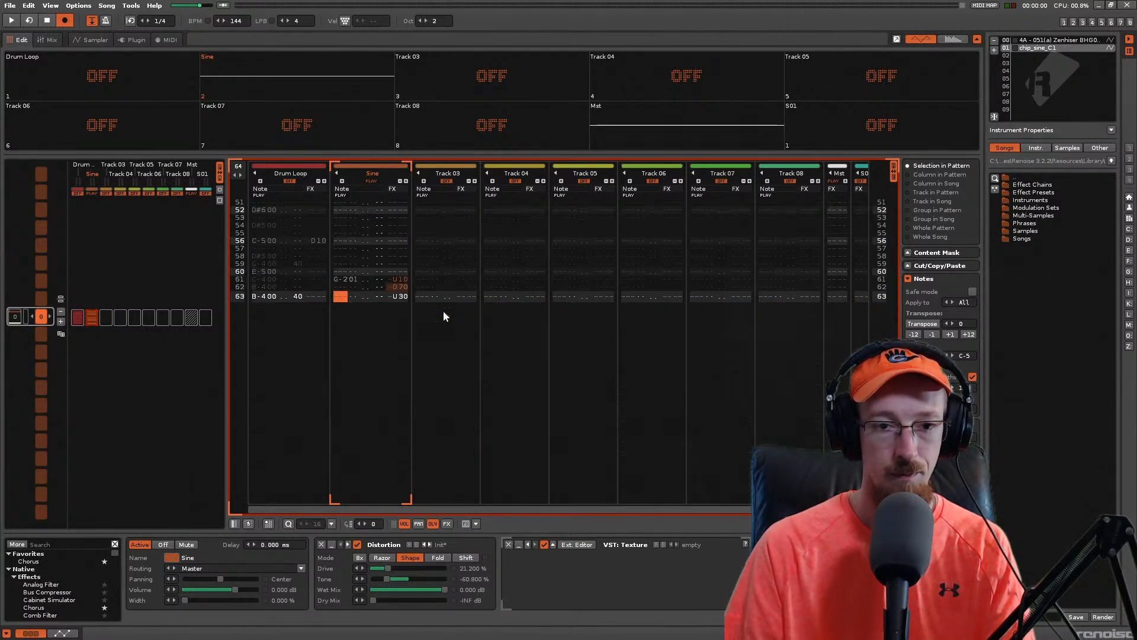
pyautogui.press('space')
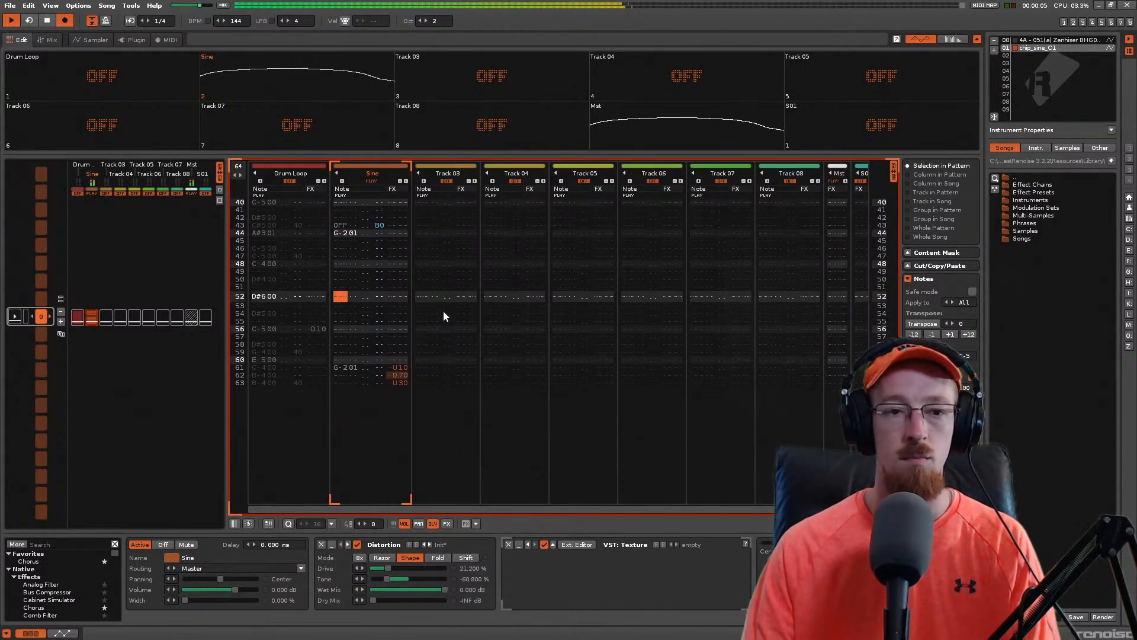
pyautogui.press('space')
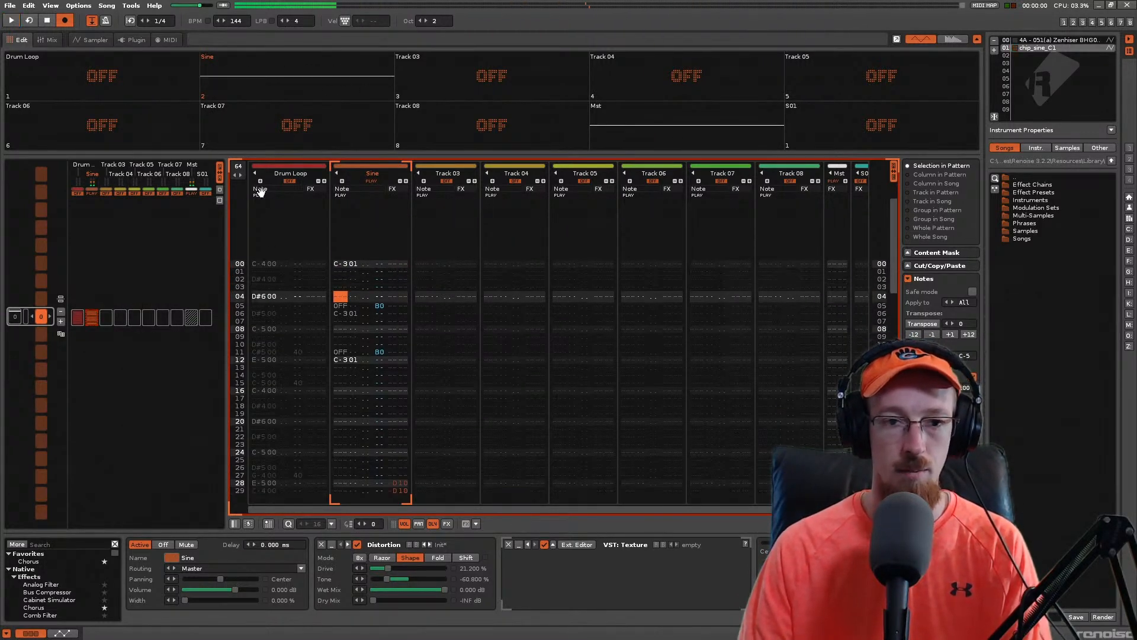
# Step: Select the Drum Loop track and search the available effects for "beat" and "Beatforme"
pyautogui.click(315, 219)
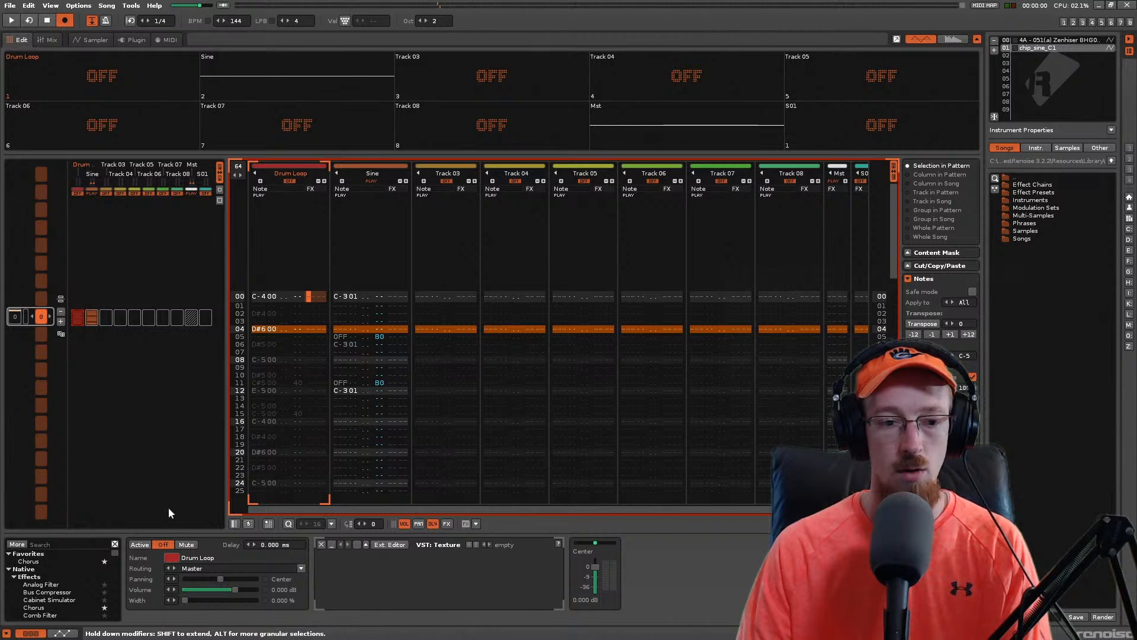
pyautogui.click(79, 545)
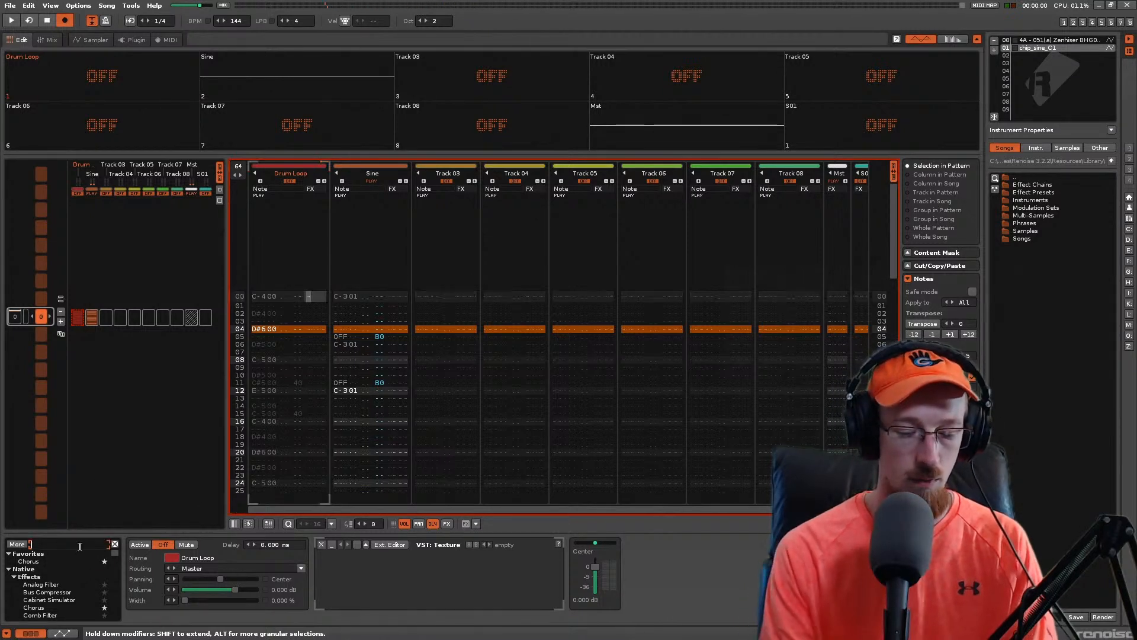
pyautogui.write('beat')
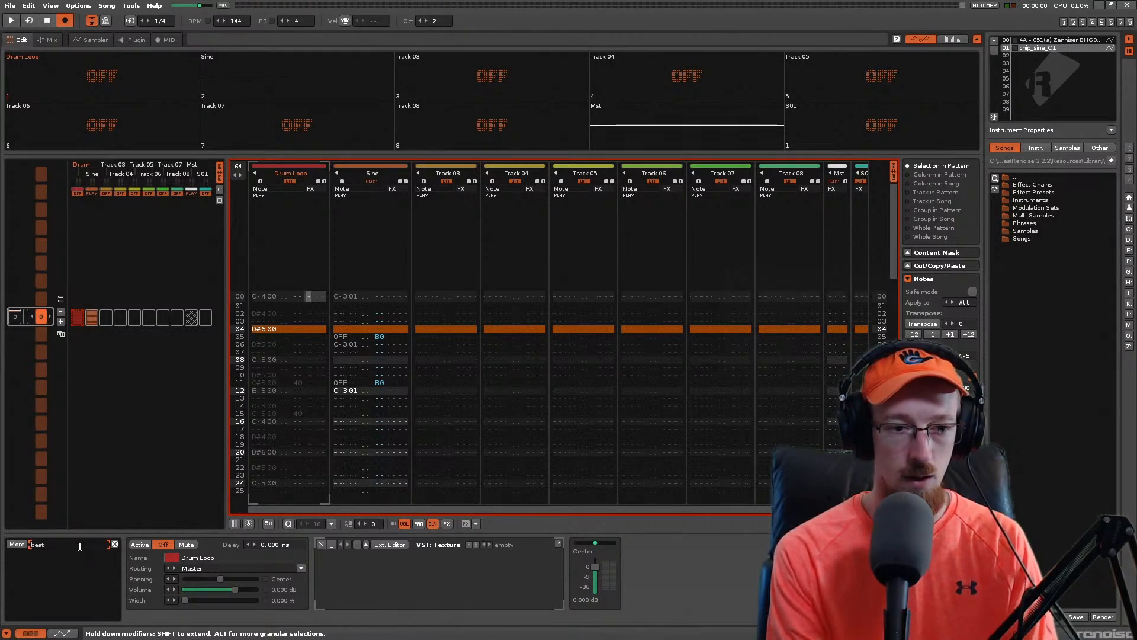
pyautogui.press('BackSpace')
pyautogui.press('BackSpace')
pyautogui.press('BackSpace')
pyautogui.press('BackSpace')
pyautogui.write('Bea')
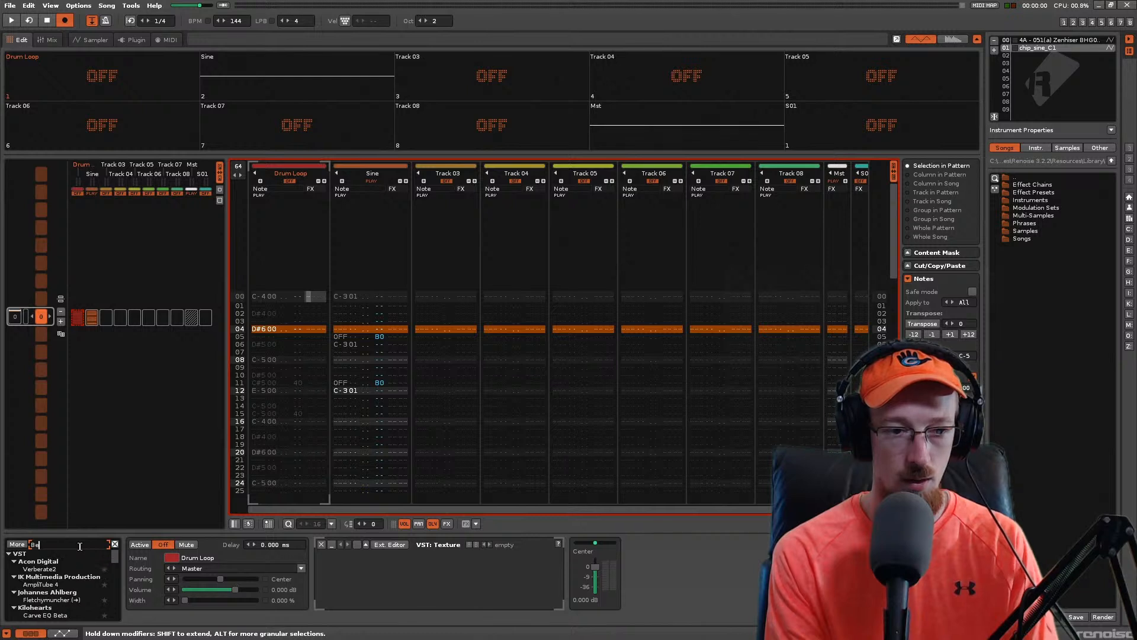
pyautogui.press('BackSpace')
pyautogui.press('BackSpace')
pyautogui.press('BackSpace')
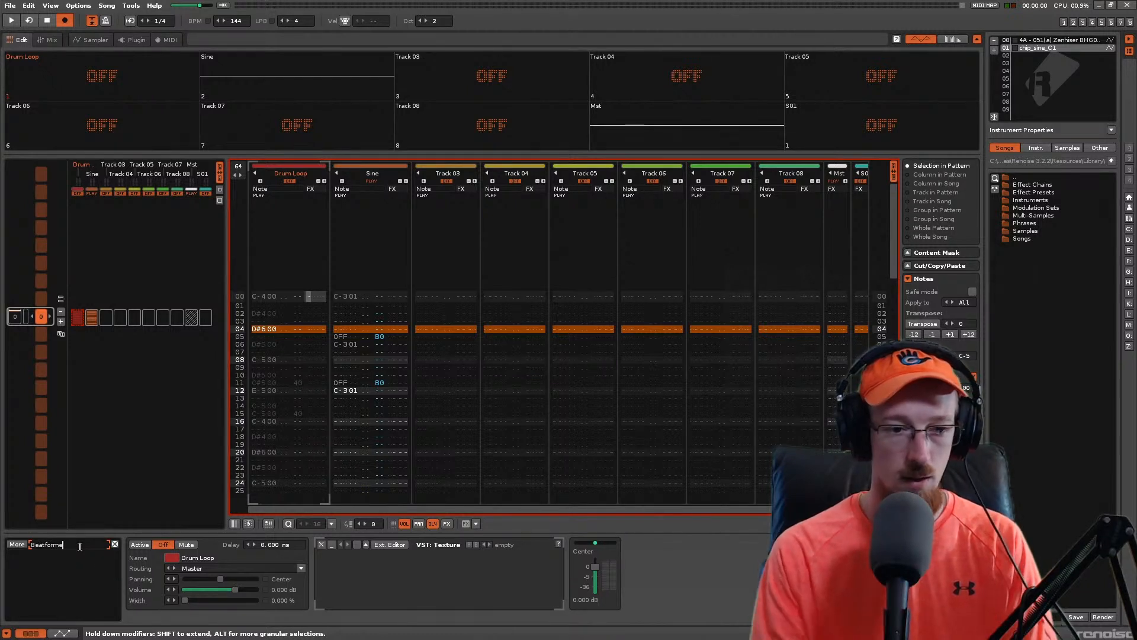
# Step: Look through the unfiltered effects list, from the native devices to the VST plugins by AXP, Acon Digital and further vendors
pyautogui.scroll(-10, 93, 566)
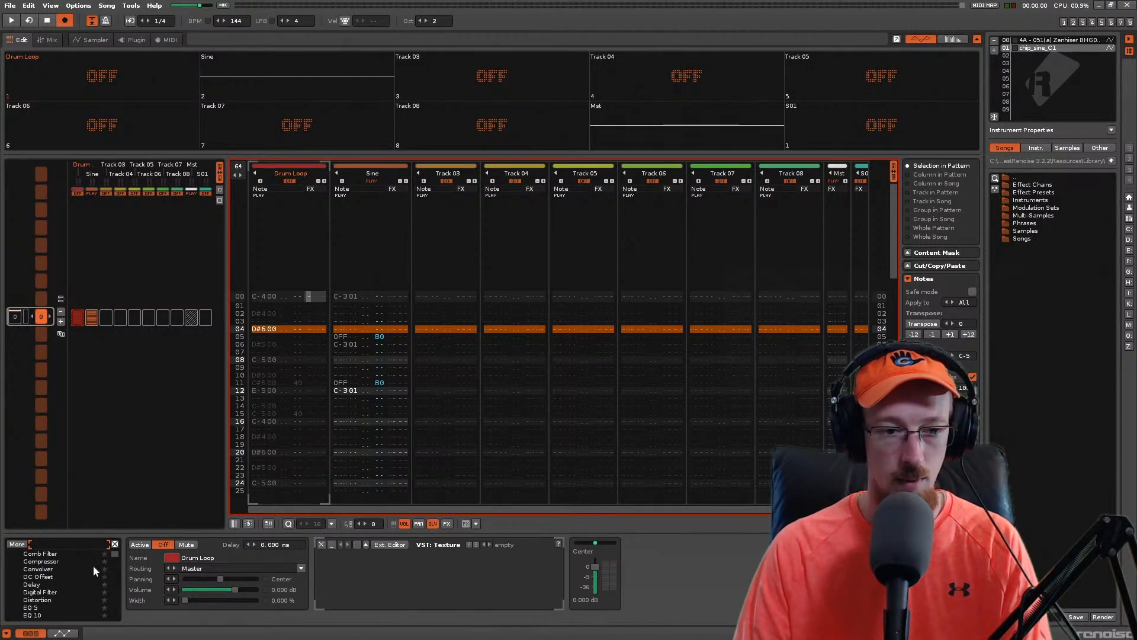
pyautogui.scroll(-5, 95, 570)
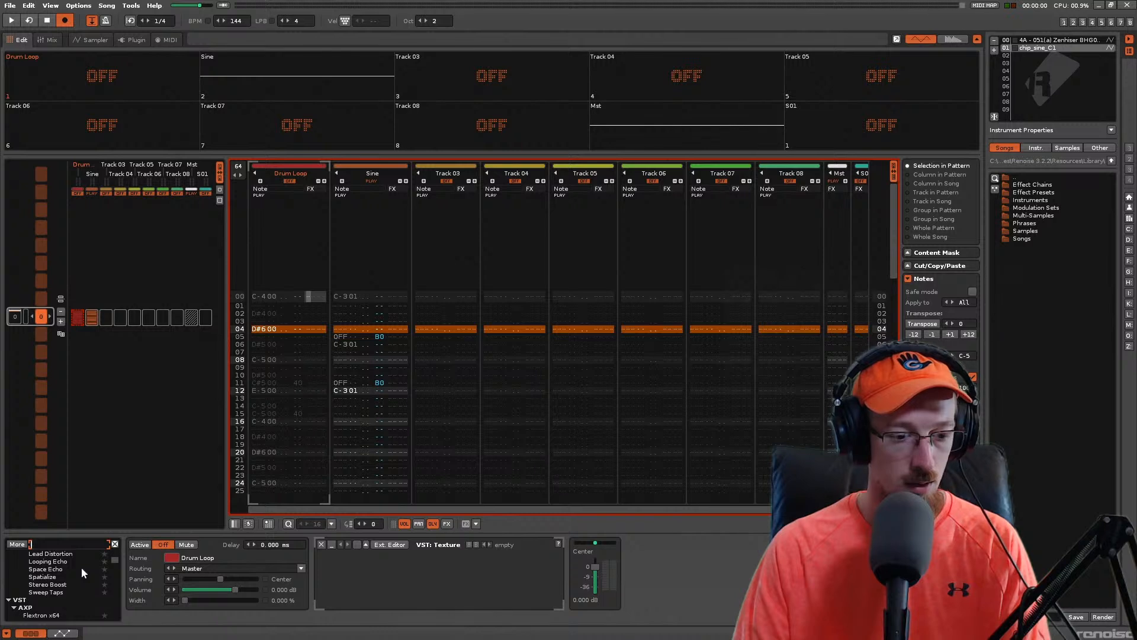
pyautogui.scroll(-2, 80, 567)
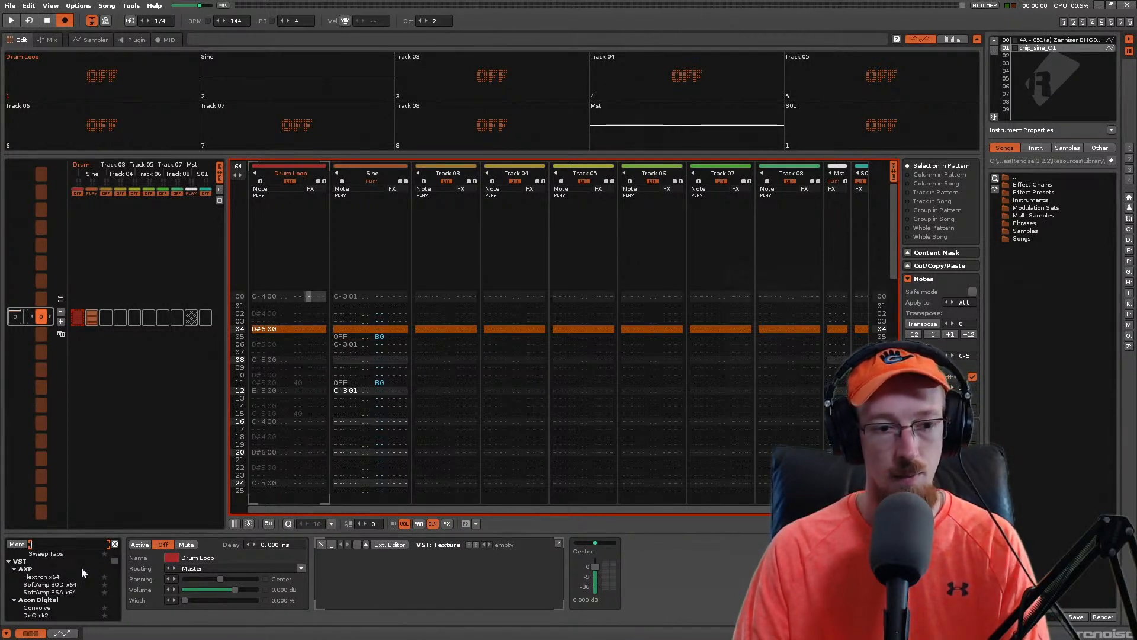
pyautogui.scroll(-3, 80, 567)
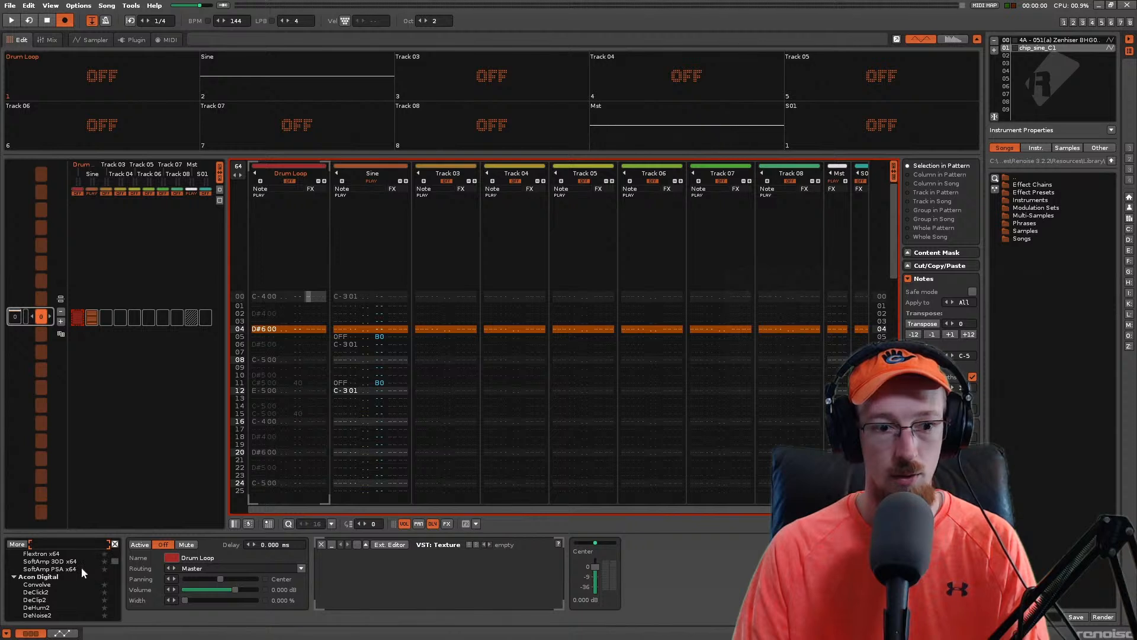
pyautogui.scroll(-6, 80, 566)
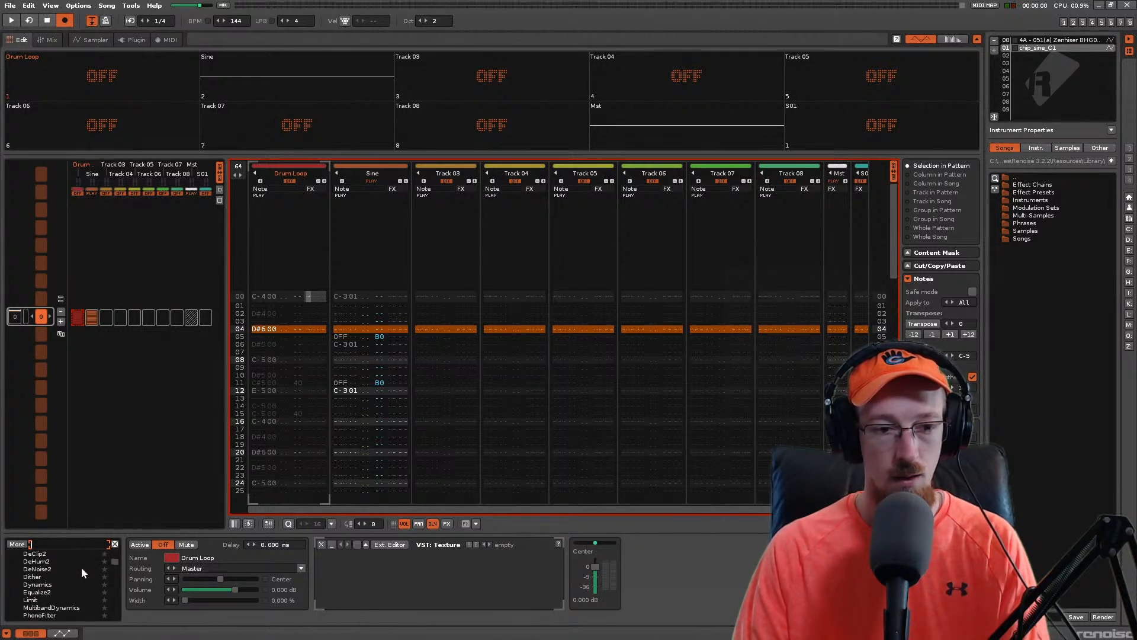
pyautogui.scroll(7, 80, 567)
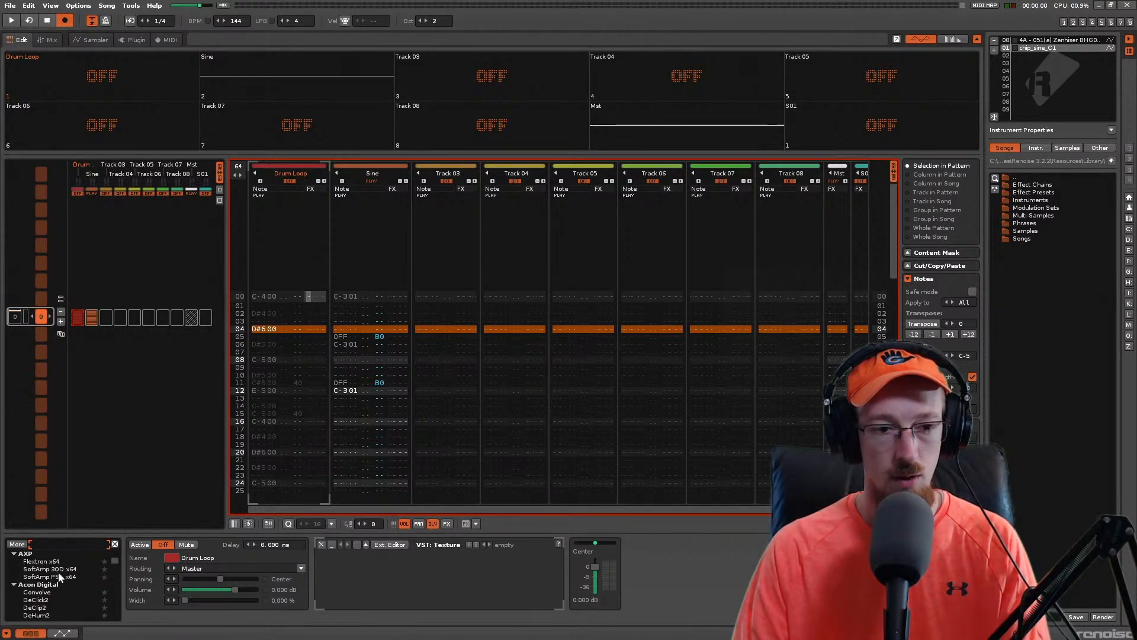
pyautogui.scroll(2, 58, 575)
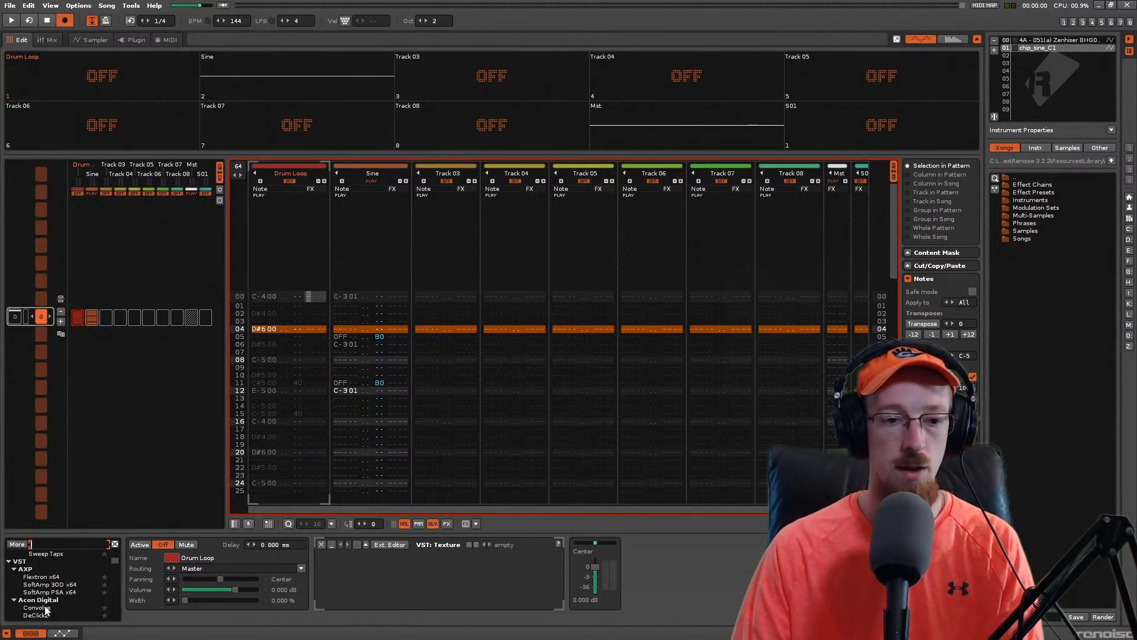
pyautogui.scroll(-1, 87, 572)
pyautogui.scroll(-1, 87, 570)
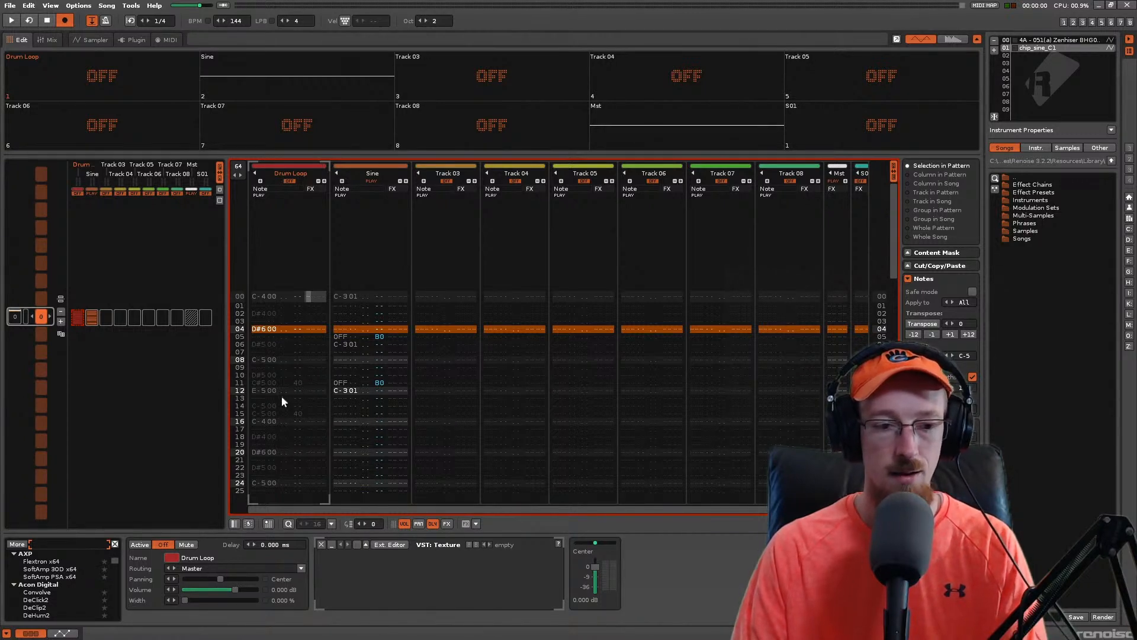
pyautogui.scroll(-4, 70, 567)
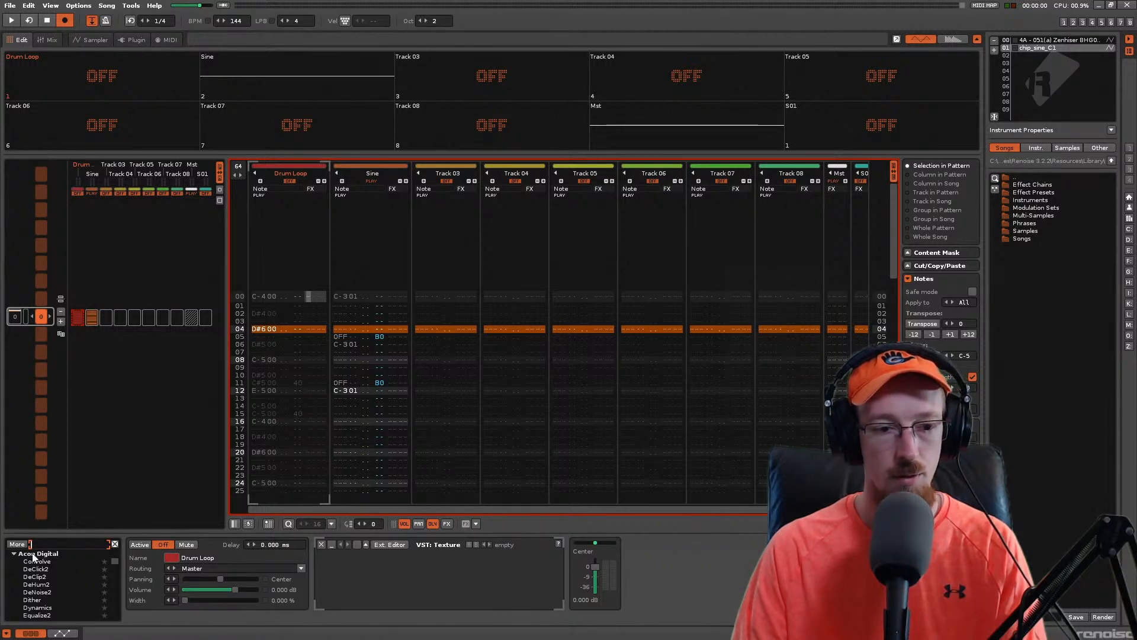
pyautogui.scroll(-12, 75, 560)
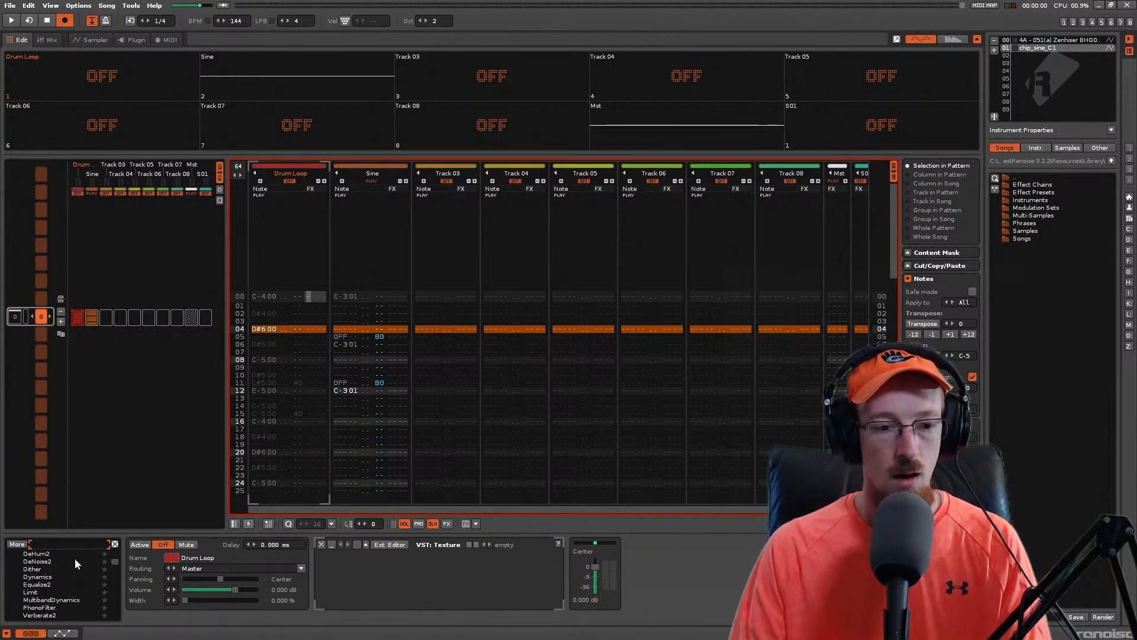
pyautogui.scroll(-10, 66, 566)
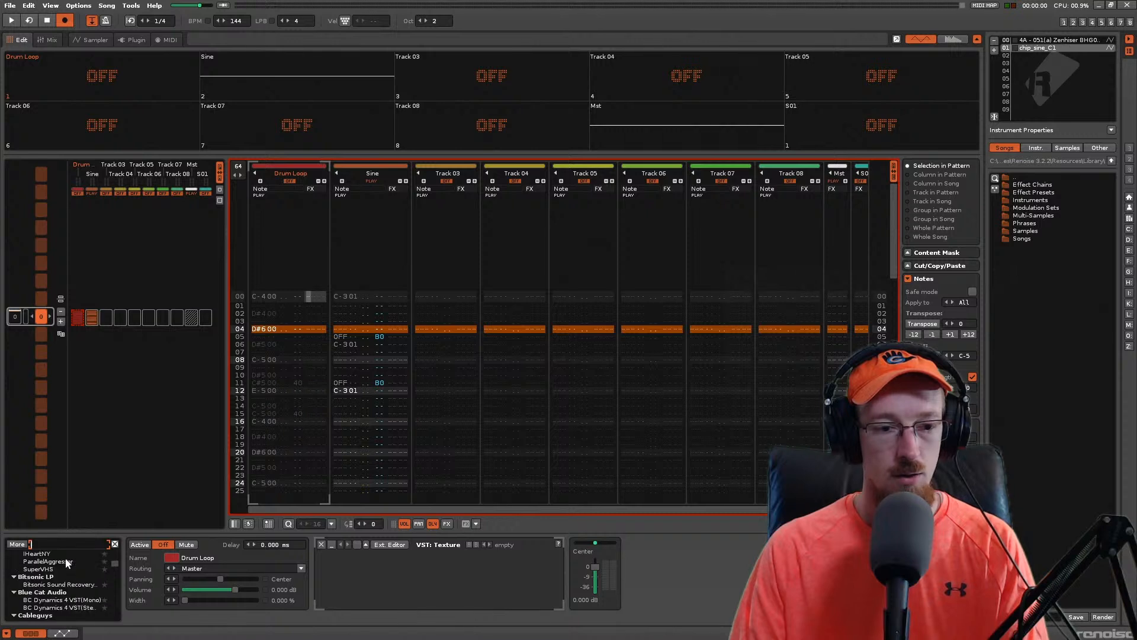
pyautogui.scroll(-10, 42, 607)
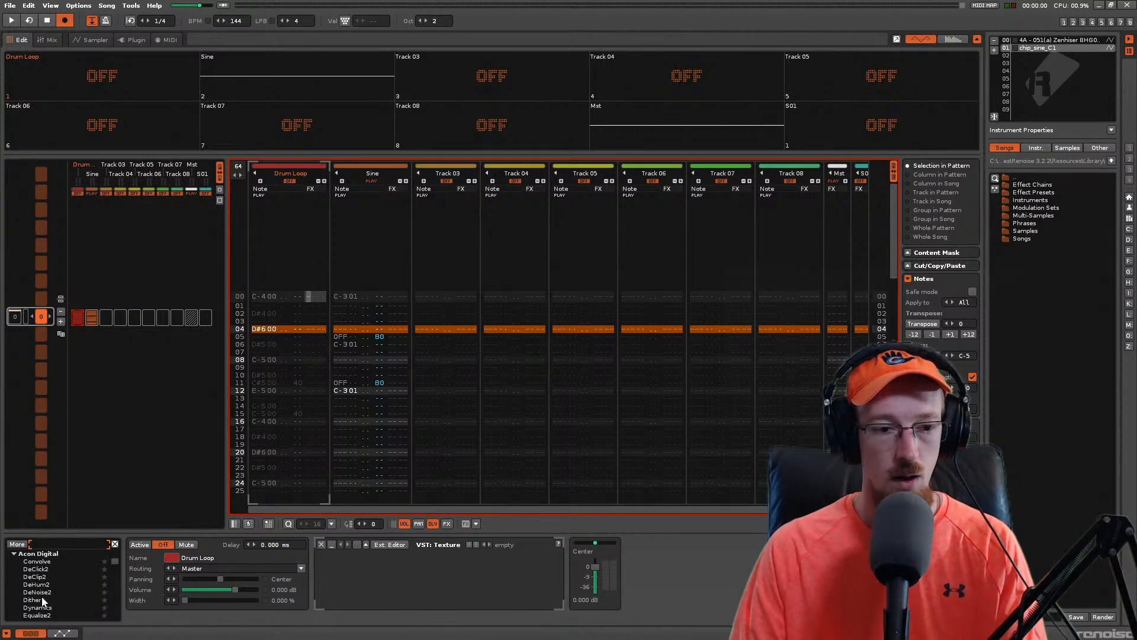
pyautogui.scroll(1, 42, 601)
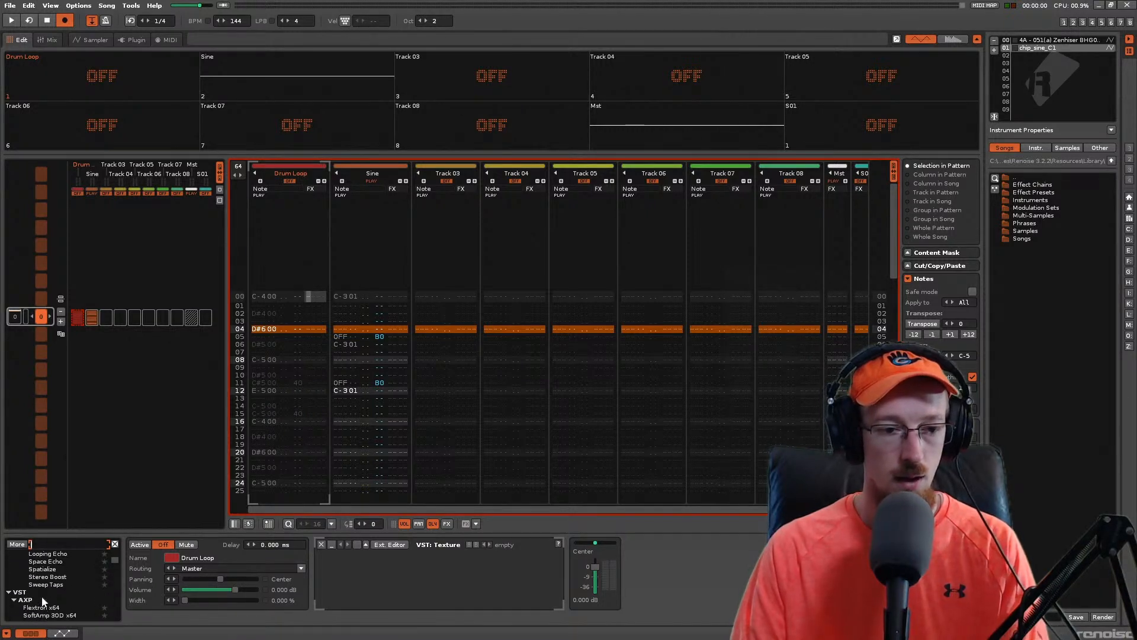
# Step: Search the available effects by the vendor prefix "acc", and by the plugin name "beatforme"
pyautogui.click(76, 544)
pyautogui.write('accu')
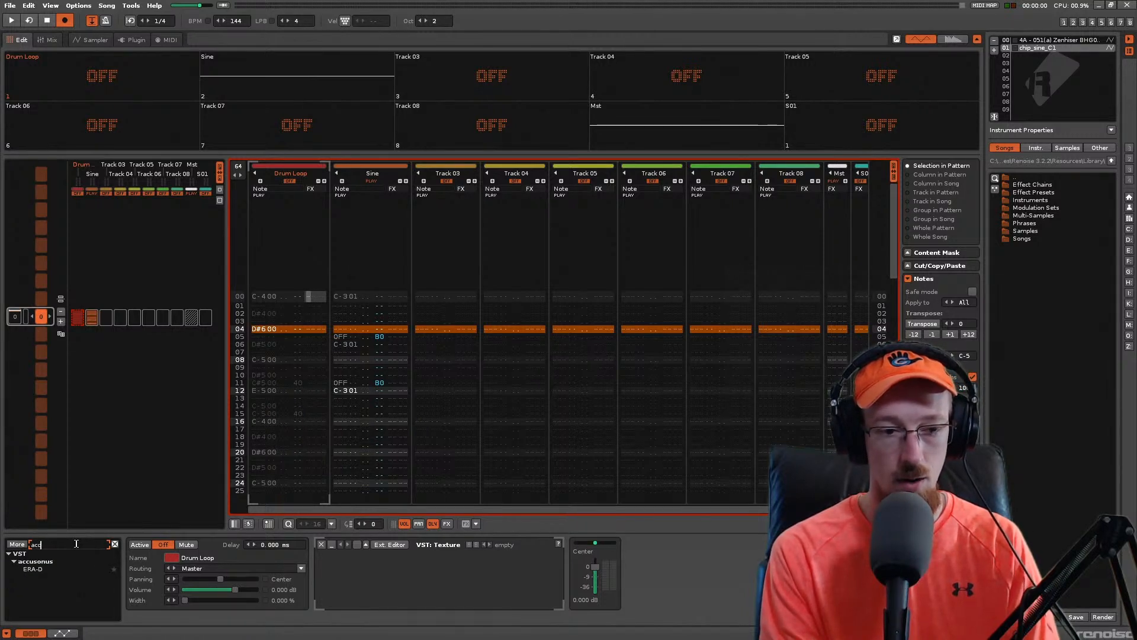
pyautogui.press('BackSpace')
pyautogui.press('BackSpace')
pyautogui.press('BackSpace')
pyautogui.write('beat')
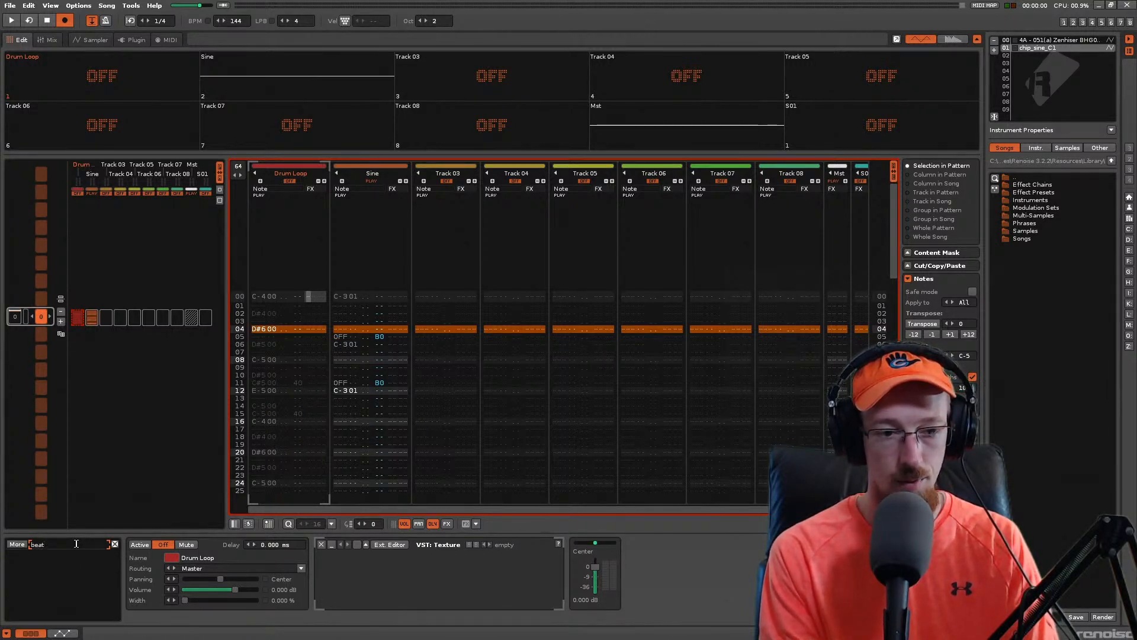
pyautogui.write('forme')
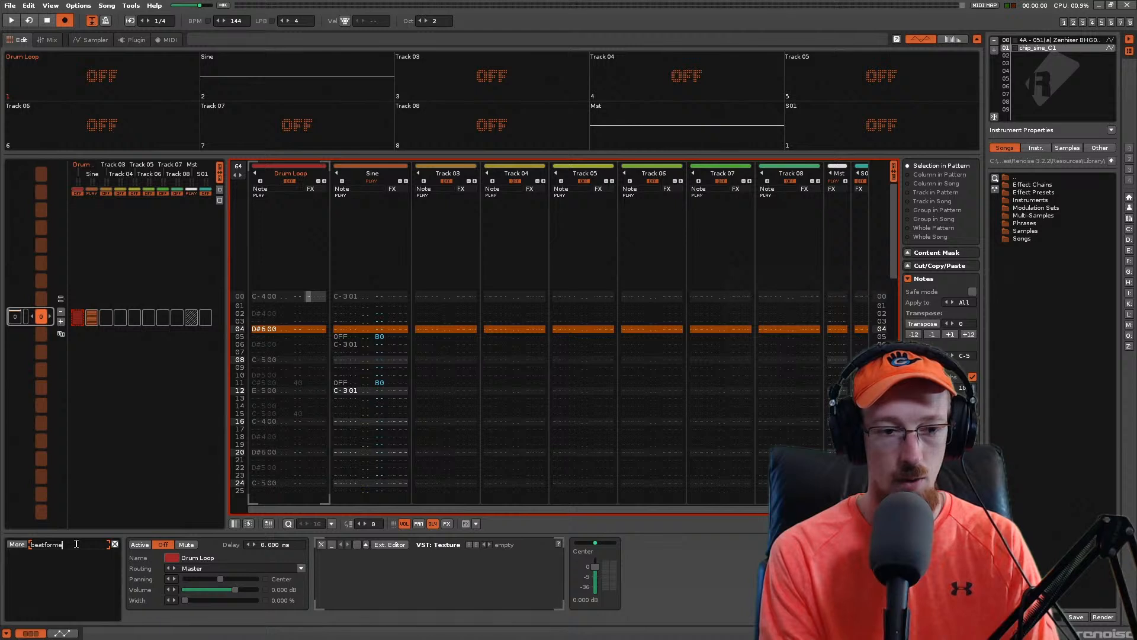
pyautogui.press('BackSpace')
pyautogui.press('BackSpace')
pyautogui.press('BackSpace')
pyautogui.press('BackSpace')
# Step: Search the effects for "tran" and check the Kilohearts and MeldaProduction entries around kHs Transient Shaper Beta
pyautogui.write('tran')
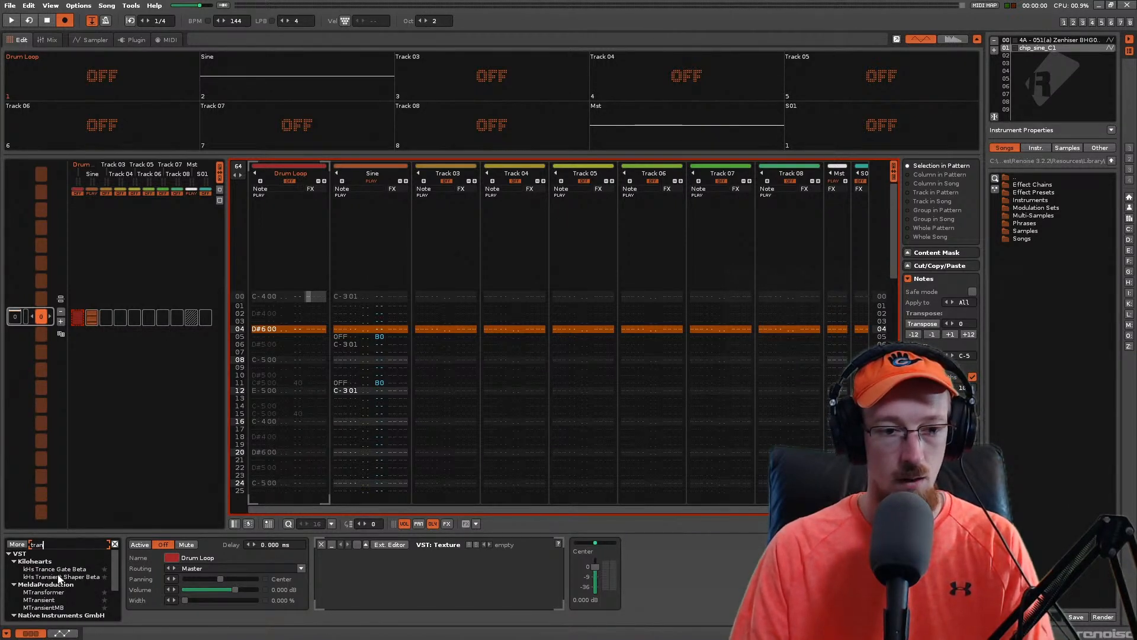
pyautogui.click(59, 577)
pyautogui.scroll(-1, 59, 578)
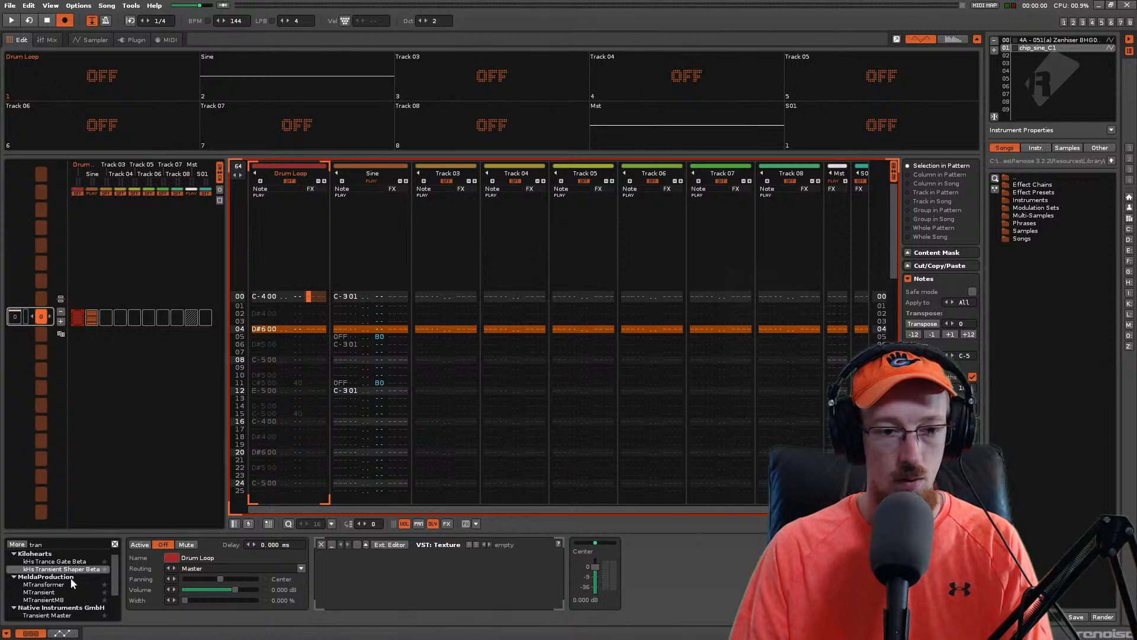
pyautogui.click(37, 562)
pyautogui.click(31, 569)
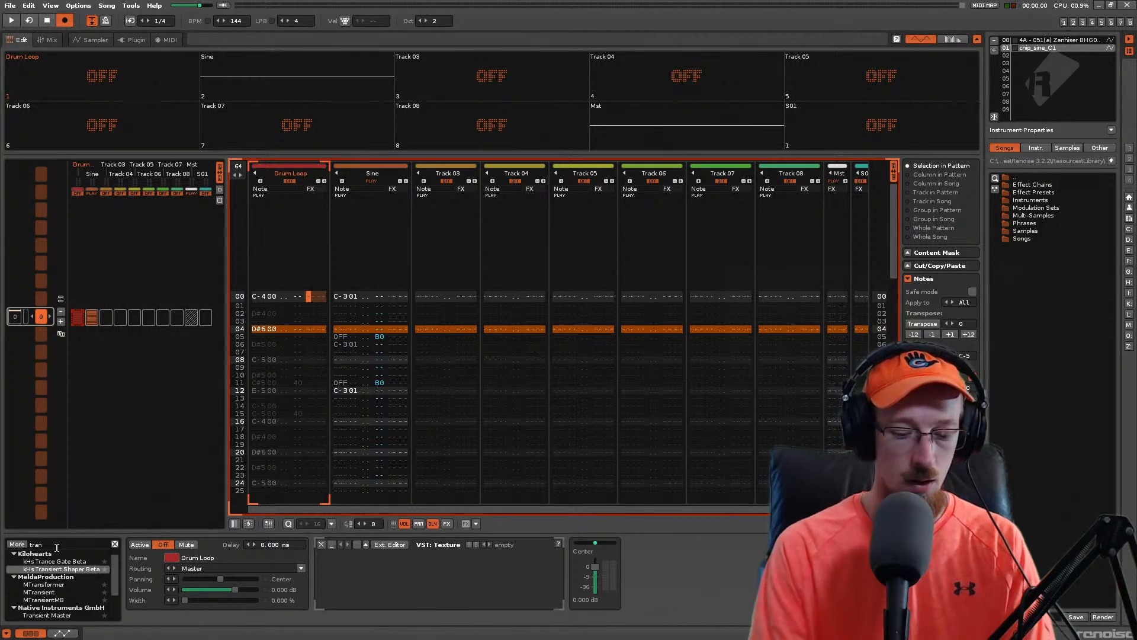
# Step: Filter the effects by "kilo" and add the non-beta kHs Transient Shaper to the Drum Loop track's effect chain
pyautogui.moveTo(56, 545); pyautogui.dragTo(2, 557)
pyautogui.write('kilo')
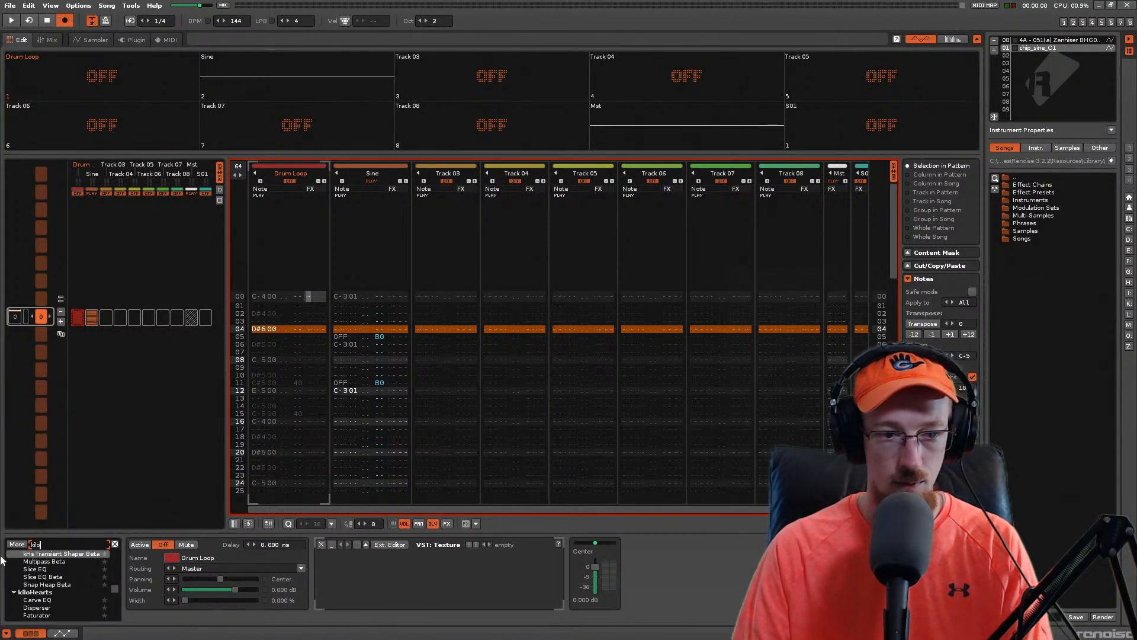
pyautogui.scroll(8, 53, 578)
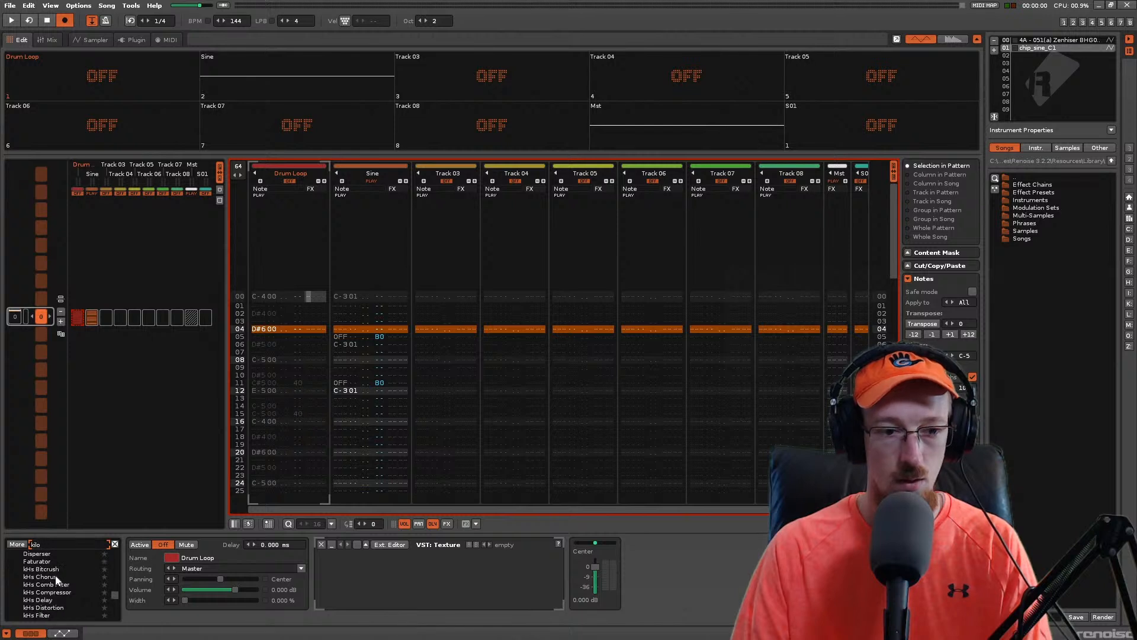
pyautogui.scroll(-2, 67, 578)
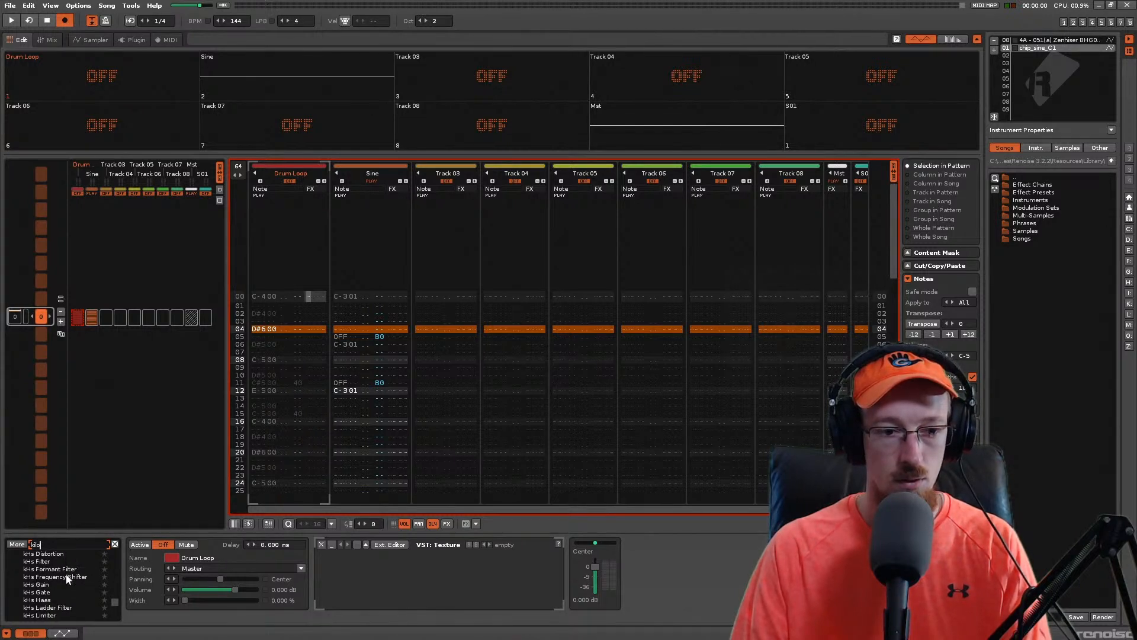
pyautogui.scroll(-4, 66, 574)
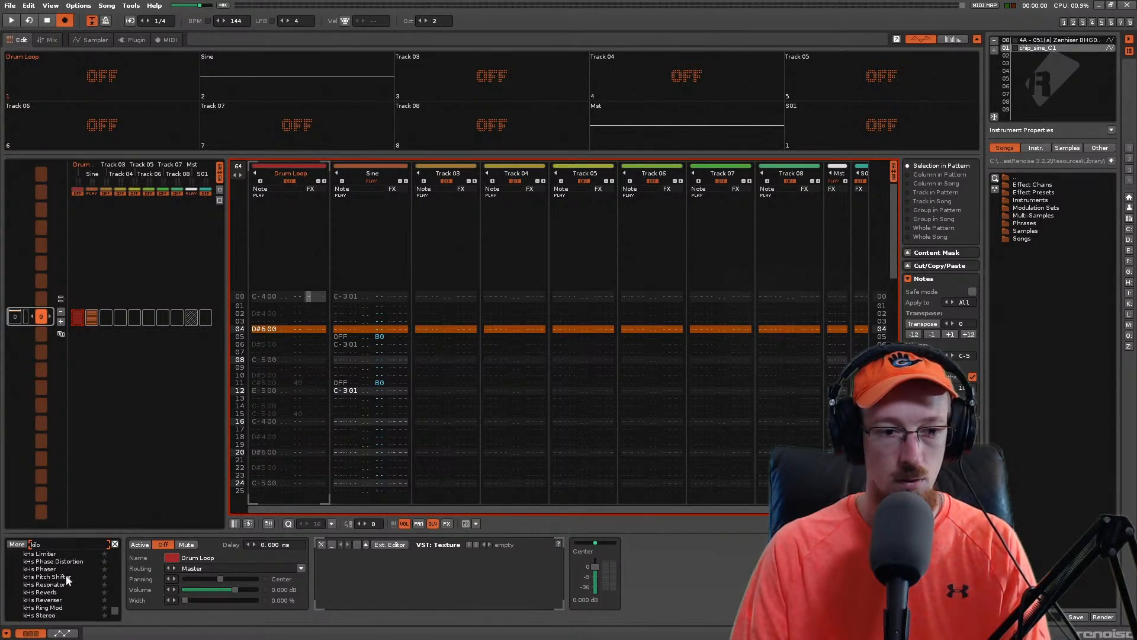
pyautogui.scroll(-1, 66, 586)
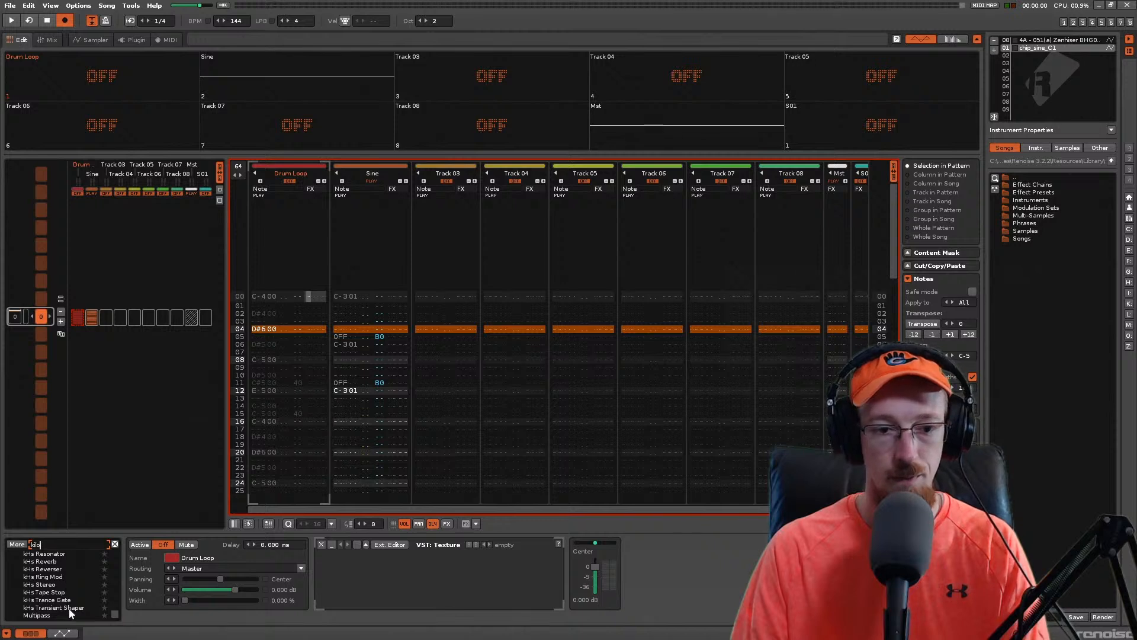
pyautogui.moveTo(68, 608); pyautogui.dragTo(436, 544)
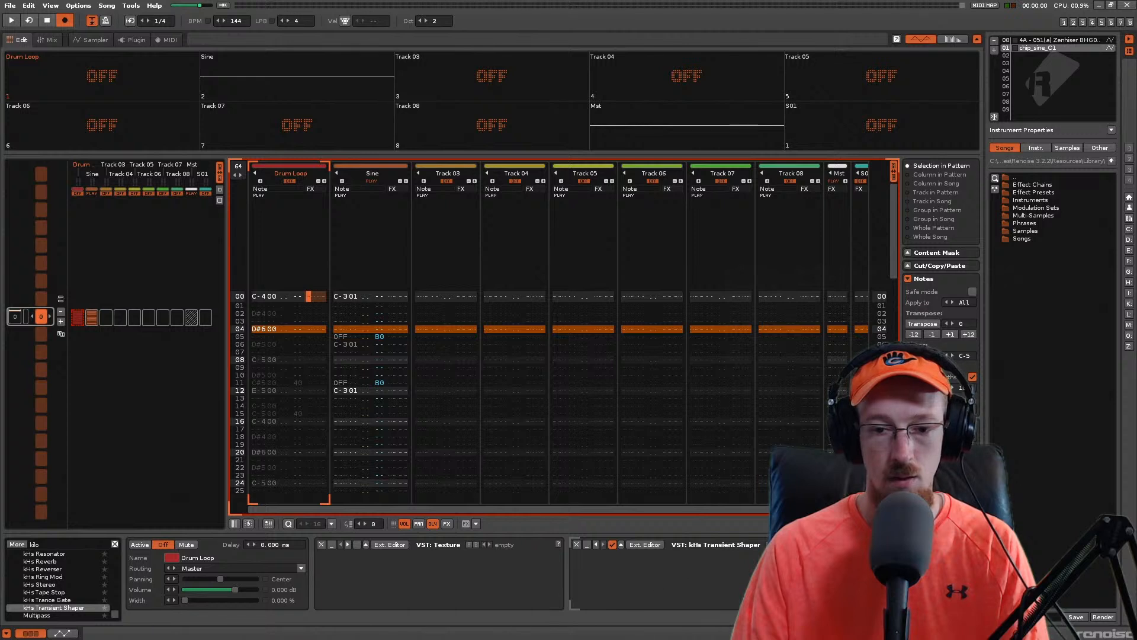
# Step: Place kHs Transient Shaper ahead of Texture in the Drum Loop effect chain and open its external editor
pyautogui.moveTo(730, 544); pyautogui.dragTo(321, 565)
pyautogui.click(390, 544)
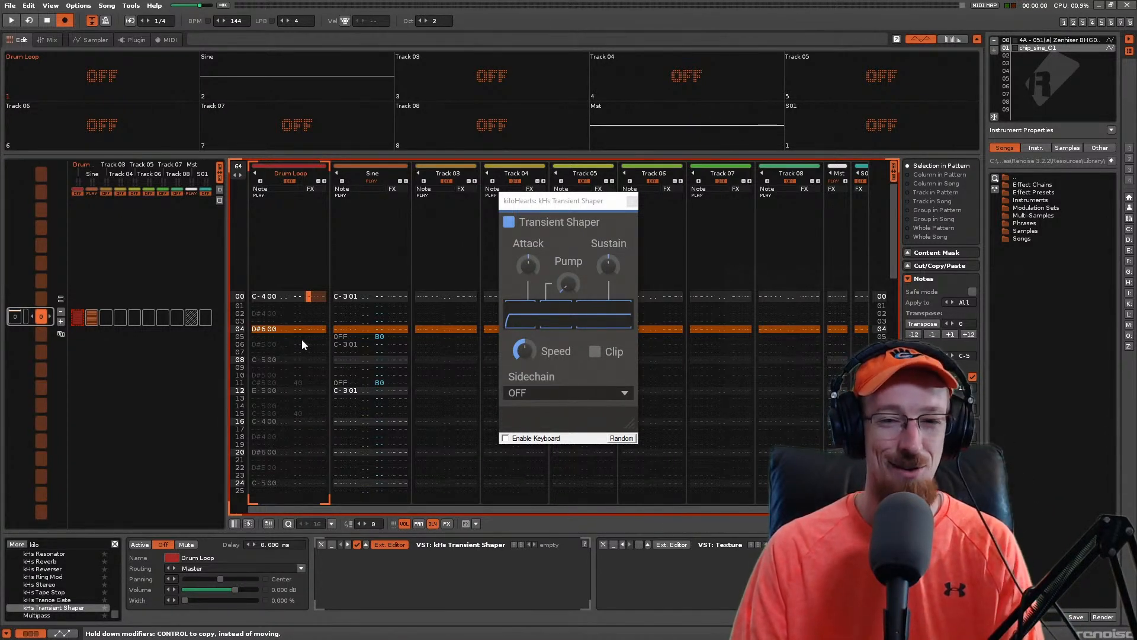
# Step: Raise the Transient Shaper's Pump and Attack moderately and adjust its Sustain very slightly
pyautogui.moveTo(542, 247)
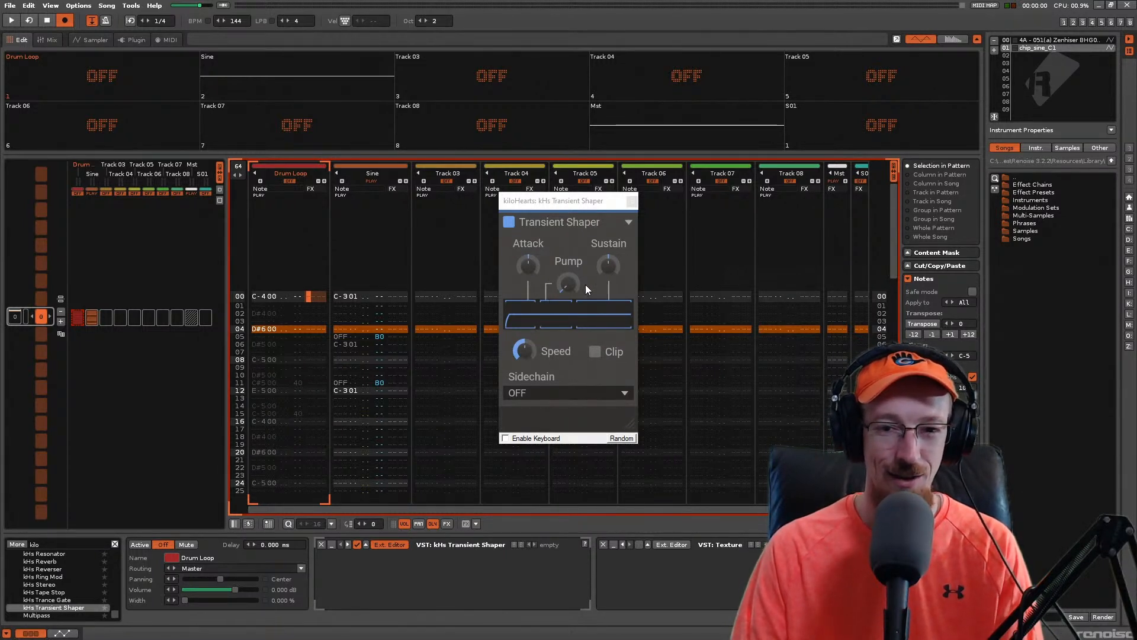
pyautogui.click(568, 285)
pyautogui.moveTo(568, 284); pyautogui.dragTo(529, 265)
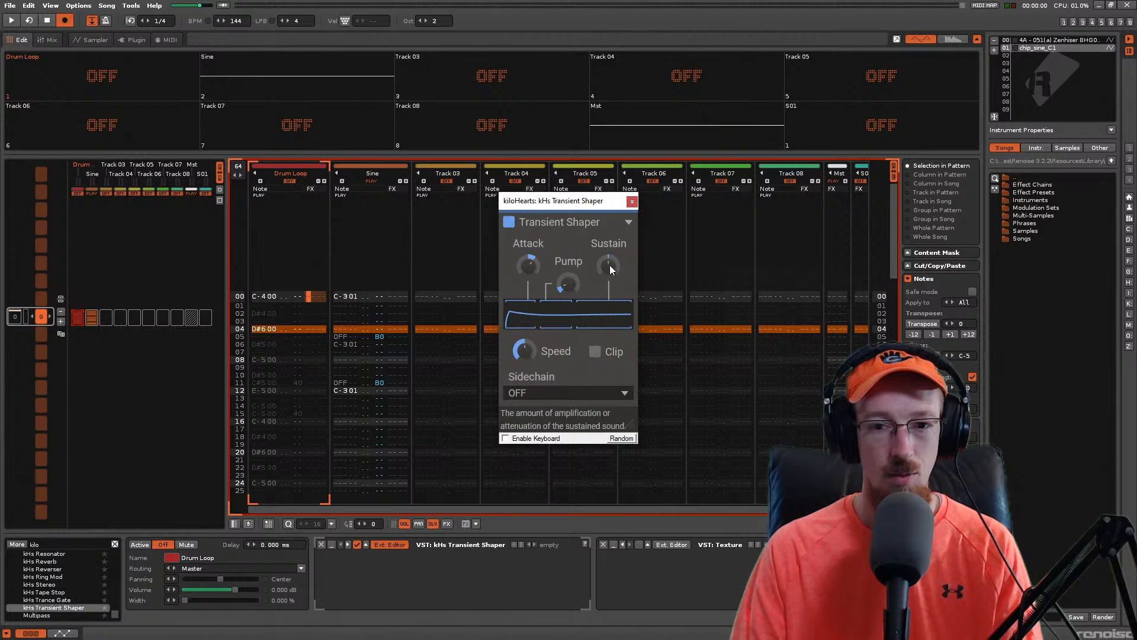
pyautogui.moveTo(608, 266); pyautogui.dragTo(608, 268)
# Step: Reposition the Transient Shaper editor over the pattern and play the pattern to audition the shaped drums
pyautogui.moveTo(584, 202); pyautogui.dragTo(618, 219)
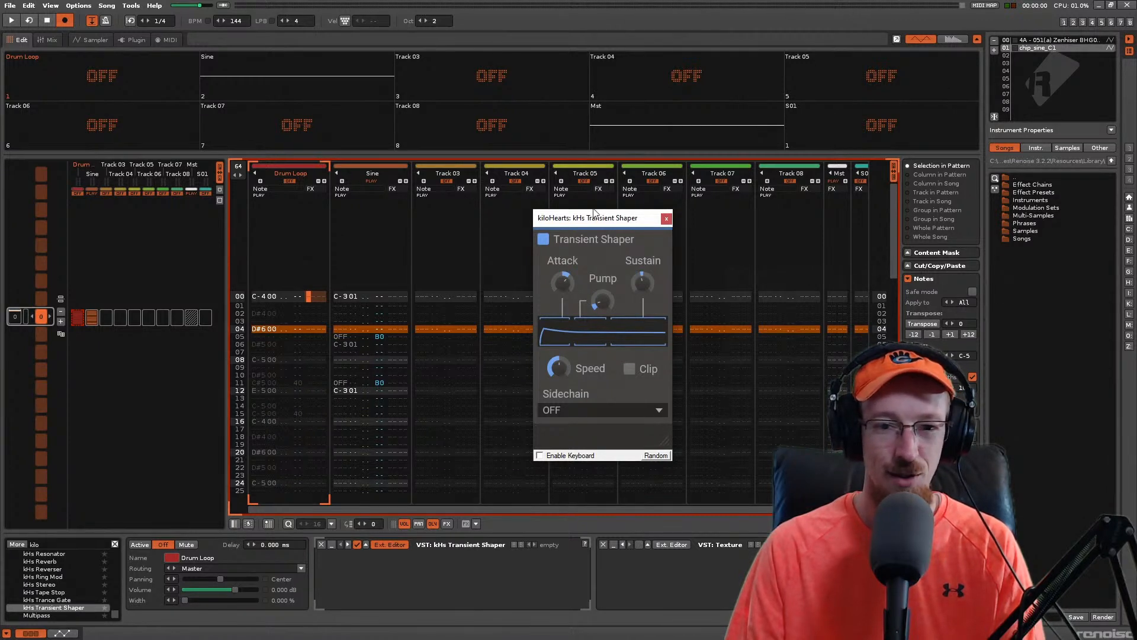
pyautogui.moveTo(599, 220); pyautogui.dragTo(613, 202)
pyautogui.press('space')
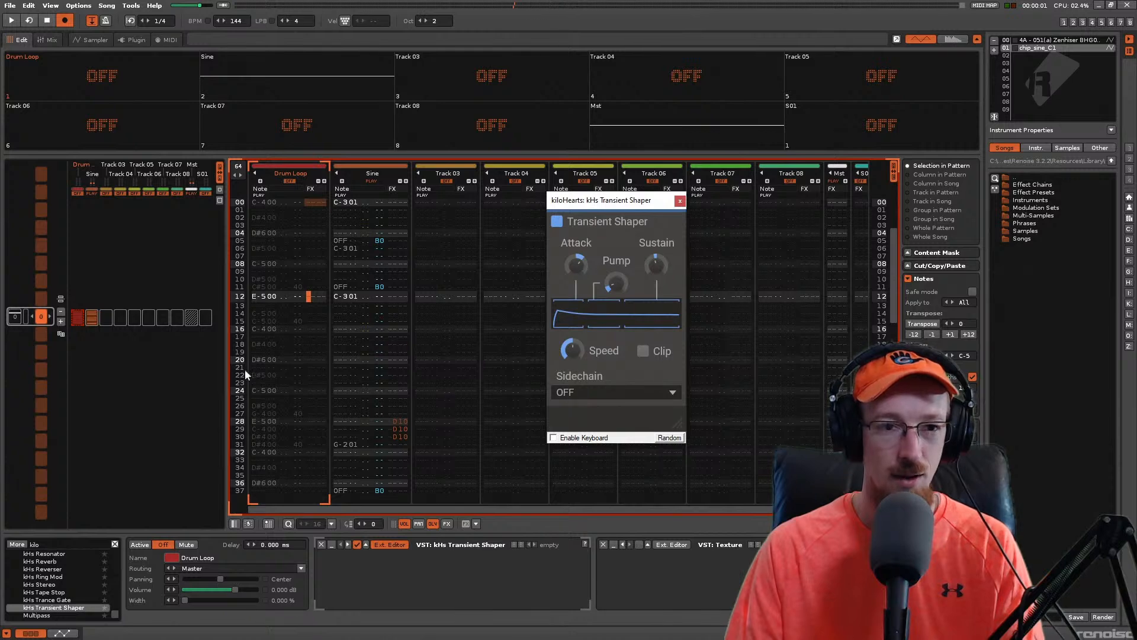
# Step: Solo the Drum Loop track, shift the Transient Shaper editor aside and play the pattern to audition the drums
pyautogui.rightClick(133, 98)
pyautogui.moveTo(607, 204); pyautogui.dragTo(653, 197)
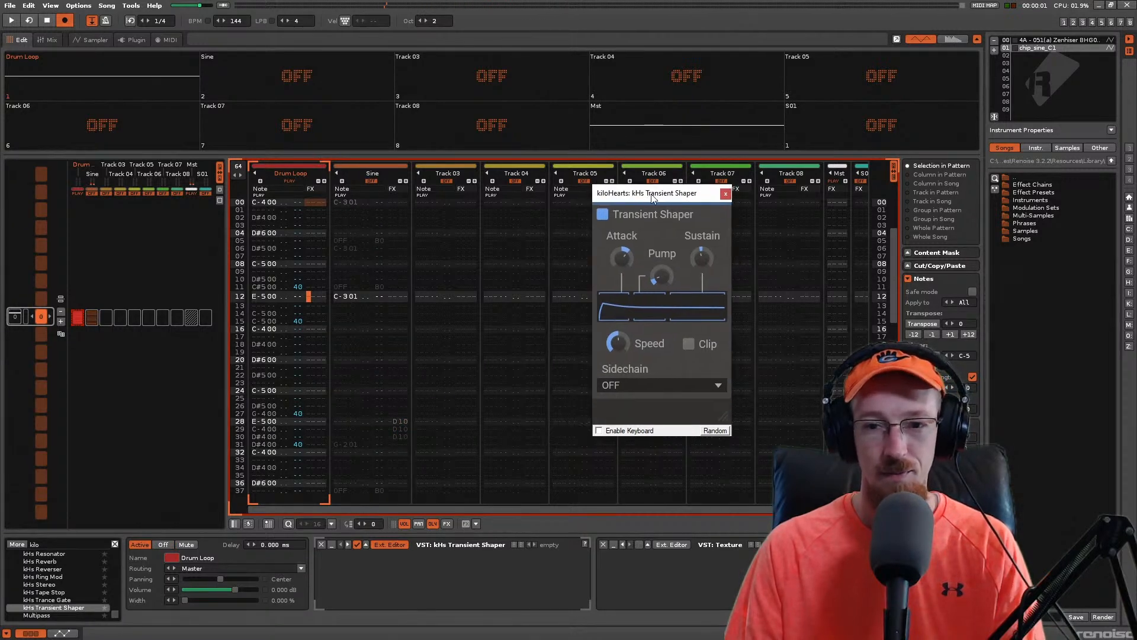
pyautogui.press('space')
# Step: Fine-tune the Transient Shaper's Attack during playback, close its editor and stop the pattern
pyautogui.moveTo(667, 277)
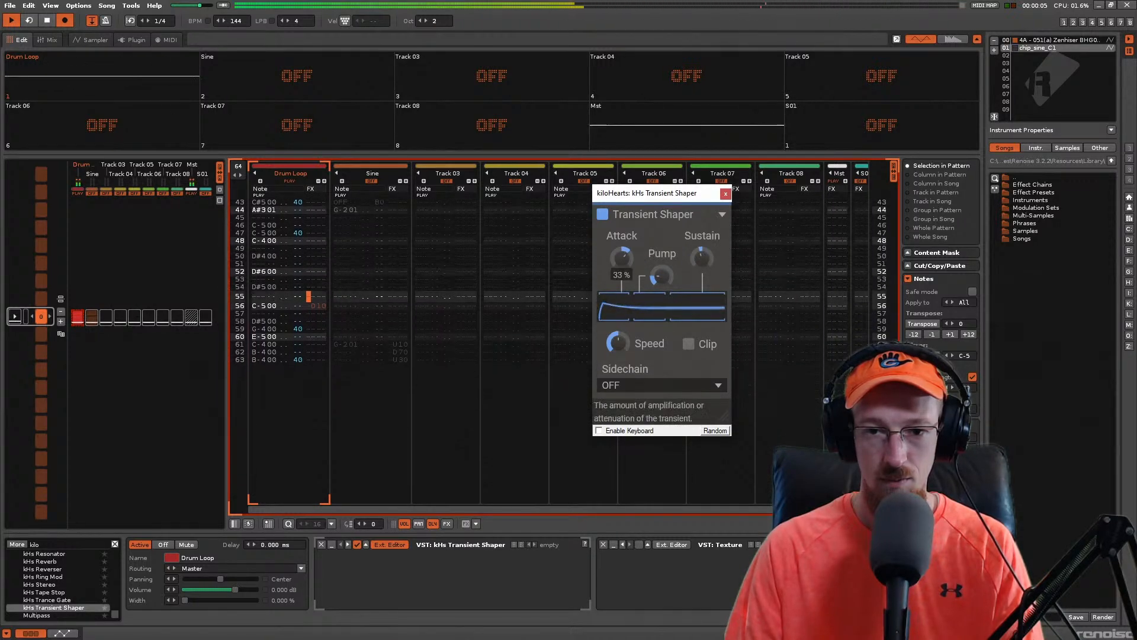
pyautogui.moveTo(623, 258); pyautogui.dragTo(623, 268)
pyautogui.moveTo(701, 257)
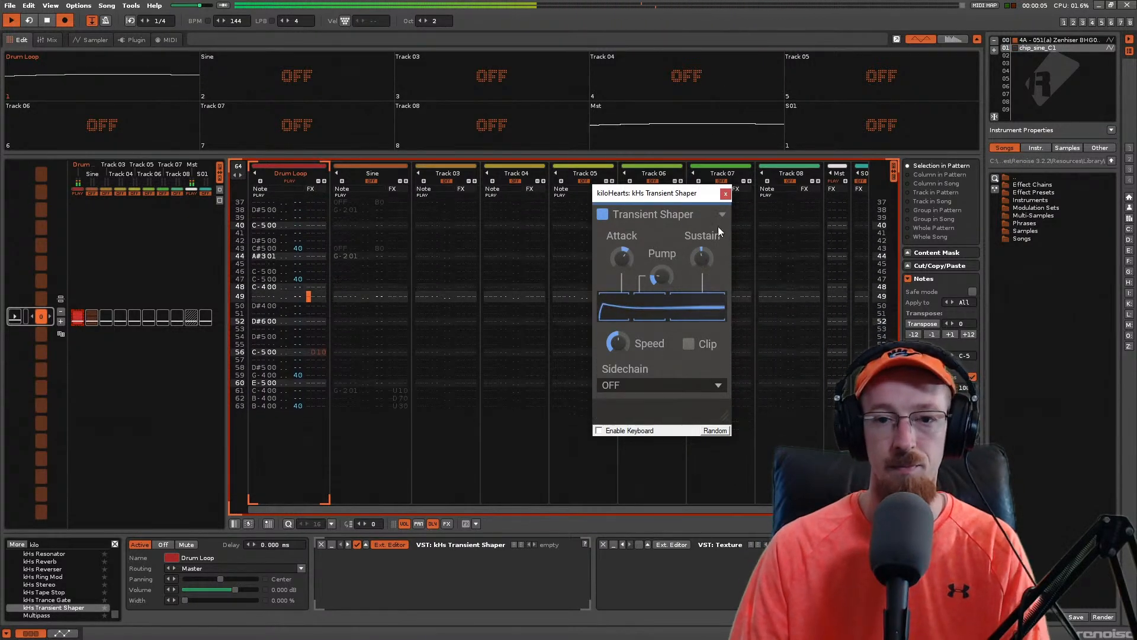
pyautogui.click(725, 193)
pyautogui.press('space')
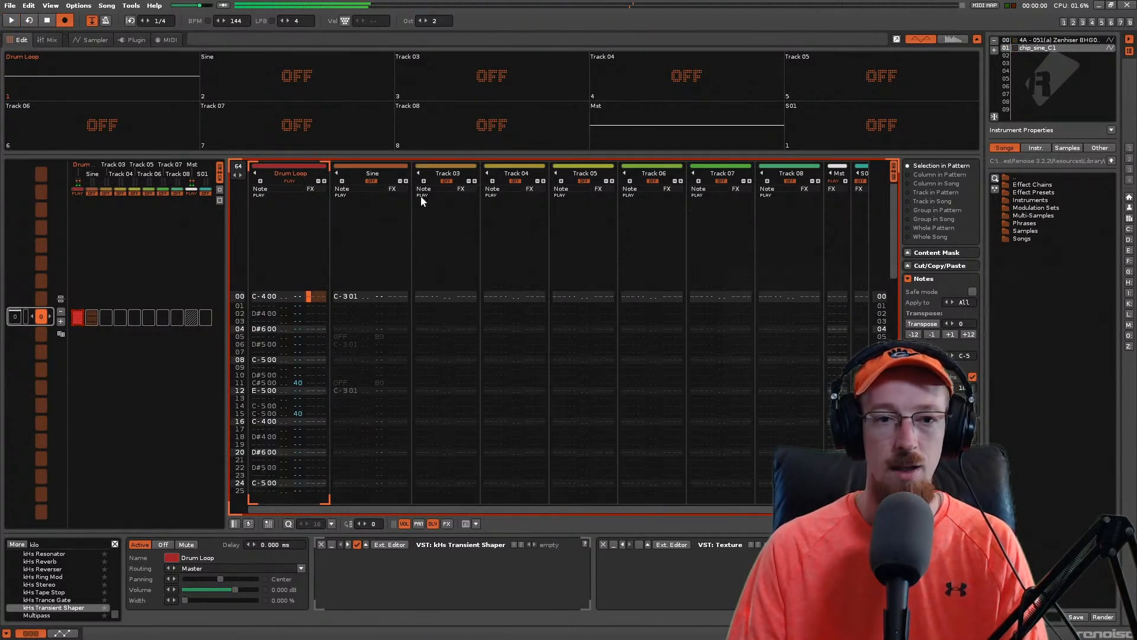
# Step: Activate Track 03, make it the current track and select the empty instrument slot 02
pyautogui.click(436, 166)
pyautogui.click(447, 181)
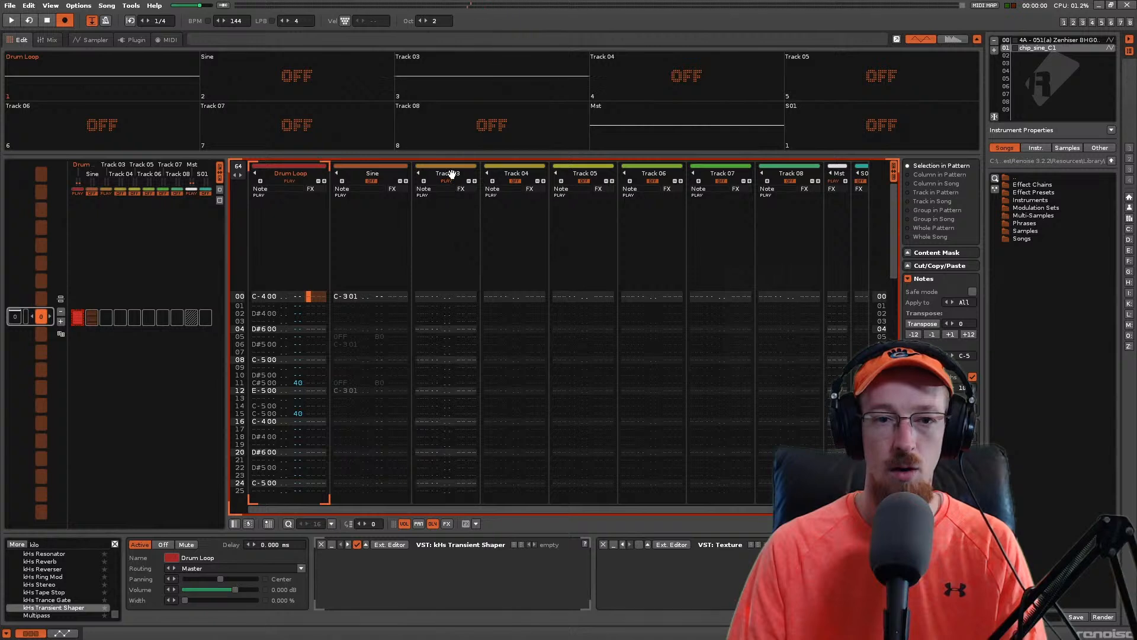
pyautogui.click(452, 174)
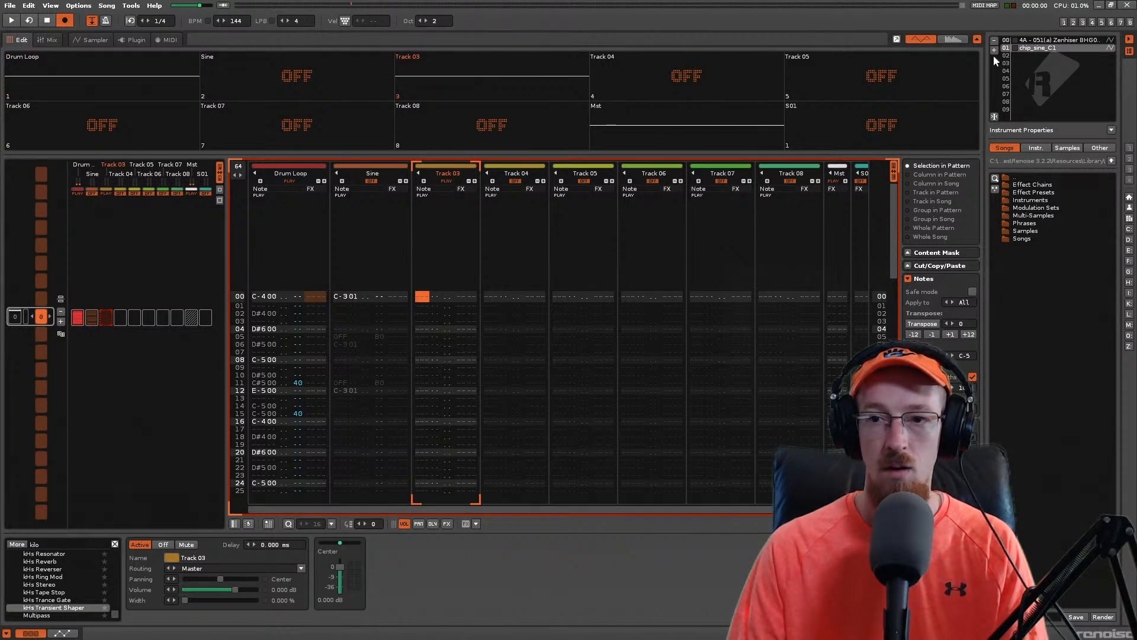
pyautogui.click(1022, 64)
pyautogui.click(1022, 55)
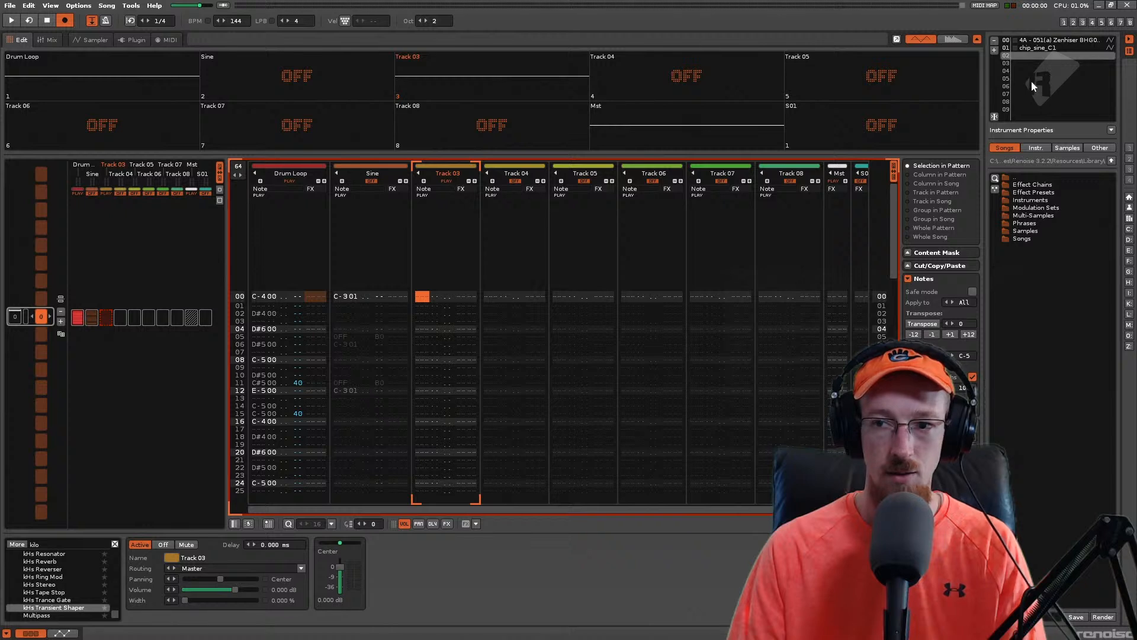
pyautogui.scroll(-7, 1047, 109)
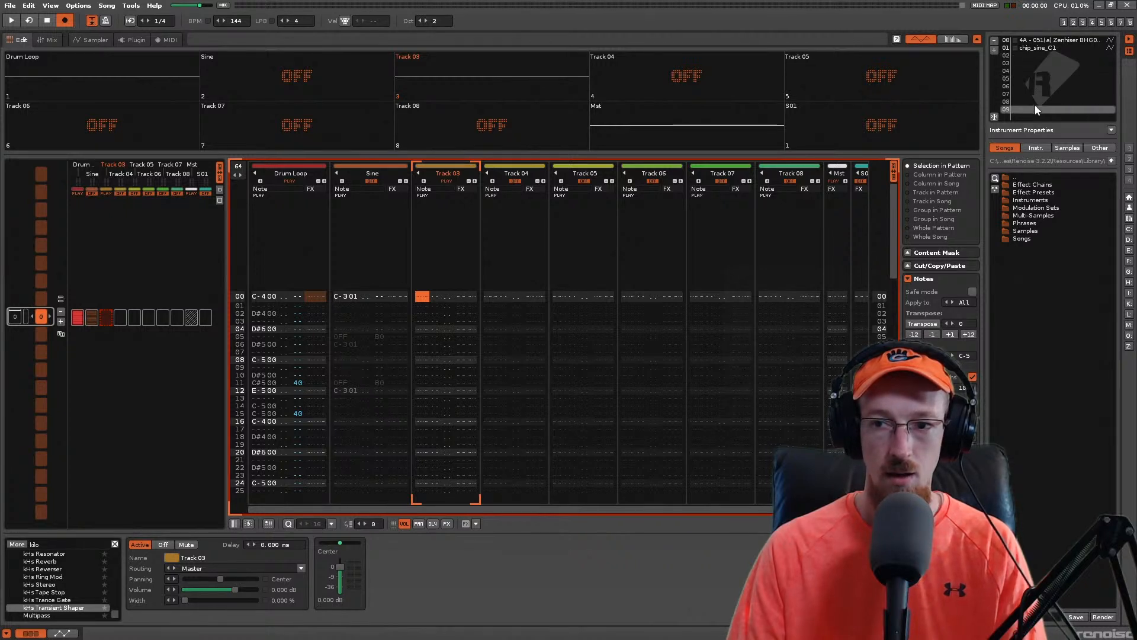
pyautogui.scroll(7, 1035, 104)
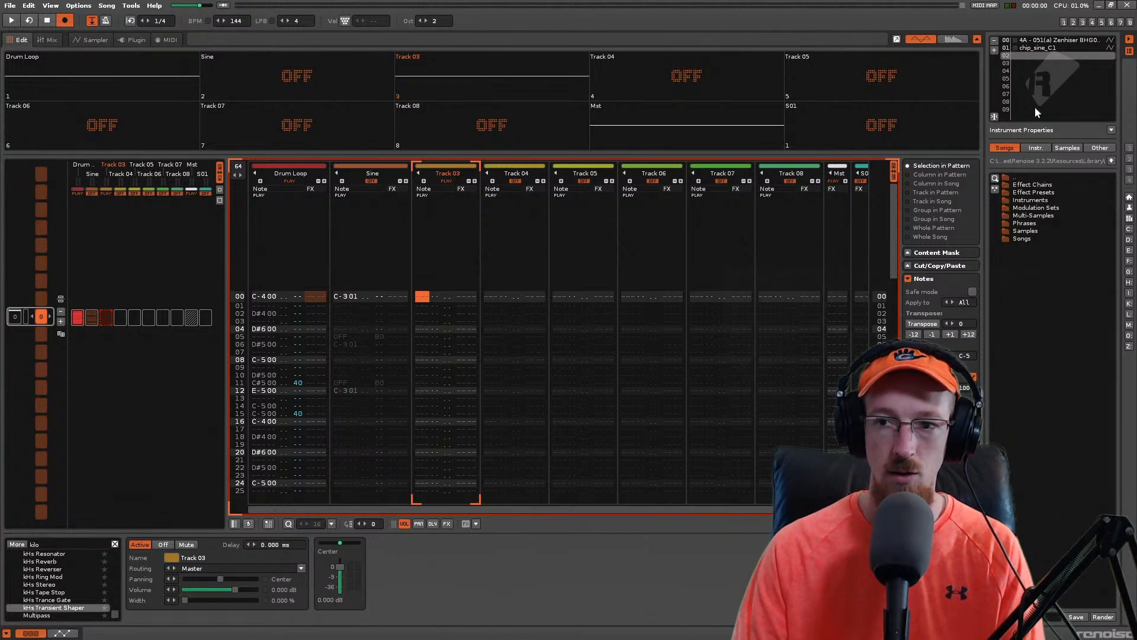
pyautogui.scroll(1, 1001, 93)
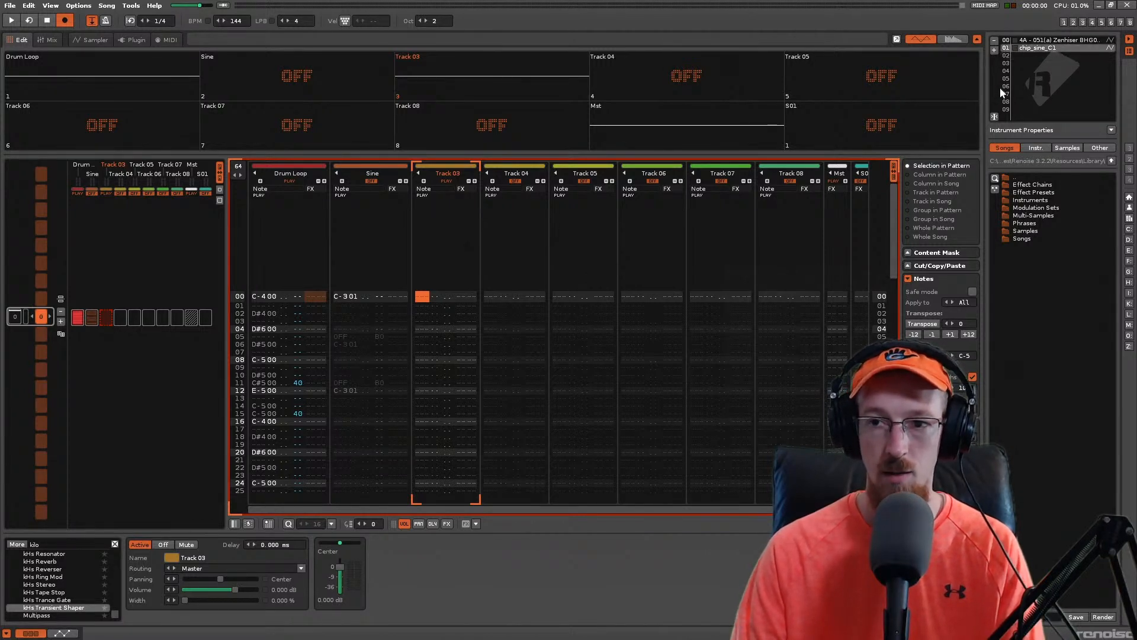
pyautogui.scroll(-4, 1001, 93)
pyautogui.scroll(2, 1001, 93)
pyautogui.scroll(-1, 1001, 93)
pyautogui.scroll(-3, 1000, 90)
pyautogui.scroll(3, 1000, 90)
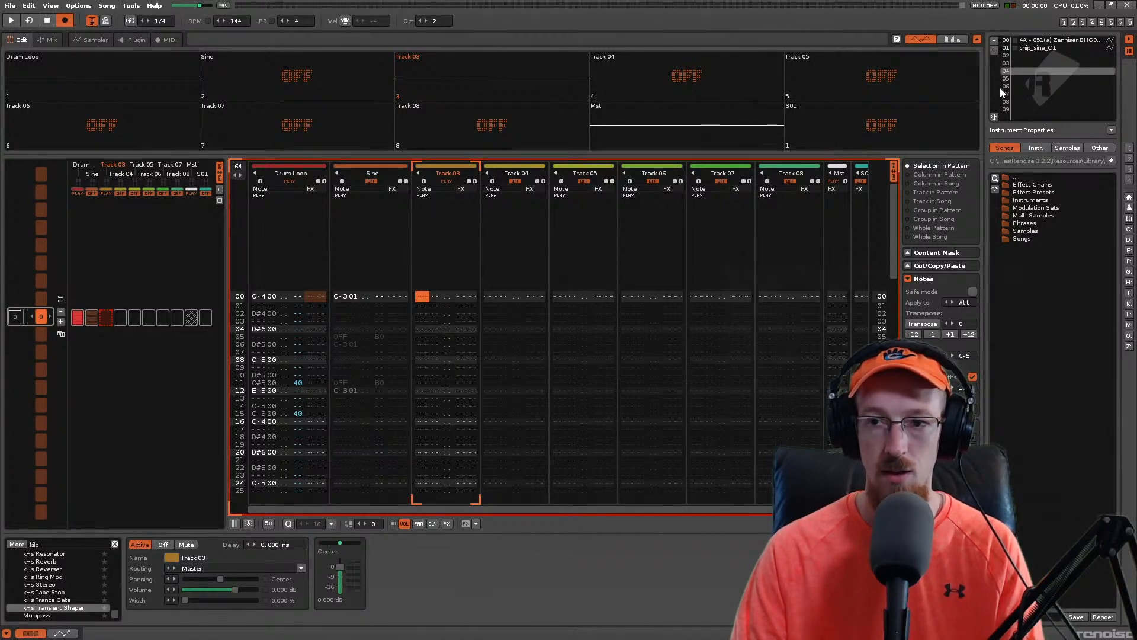
pyautogui.scroll(3, 1000, 91)
pyautogui.scroll(-1, 1001, 89)
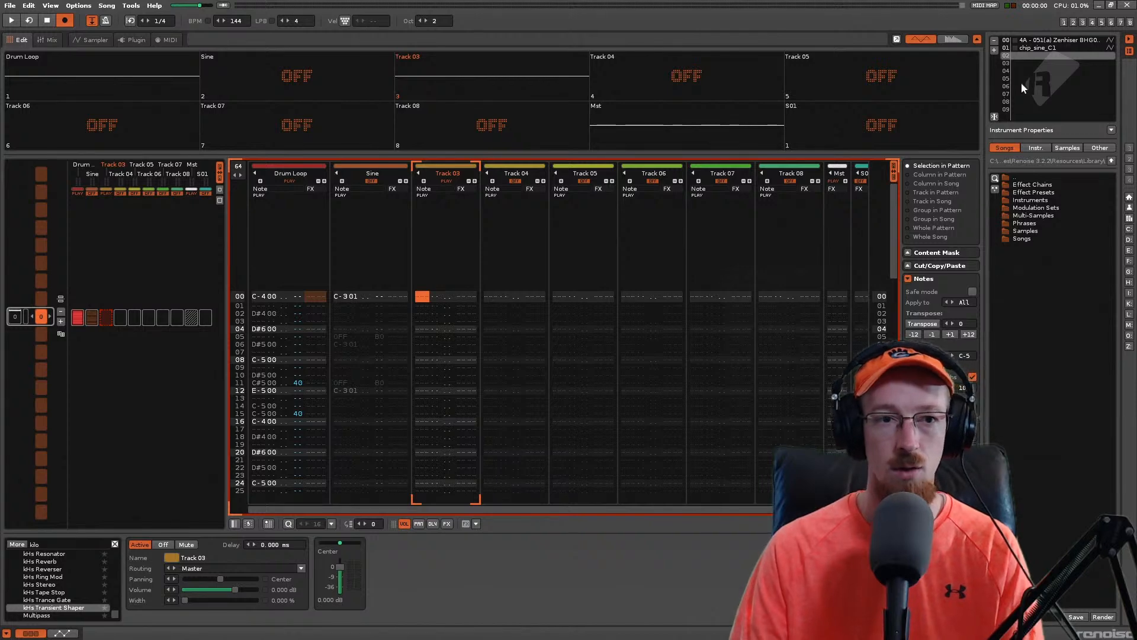
# Step: Filter the instrument plugins by "reak" and load Reaktor 6 into slot 02
pyautogui.click(133, 39)
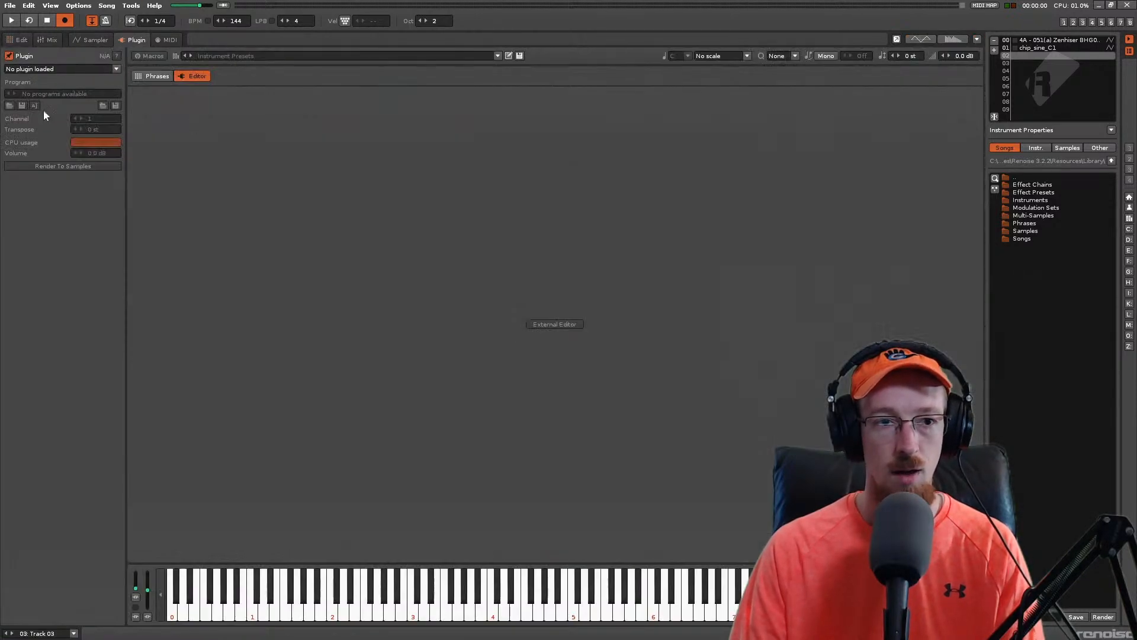
pyautogui.click(65, 70)
pyautogui.scroll(-5, 72, 227)
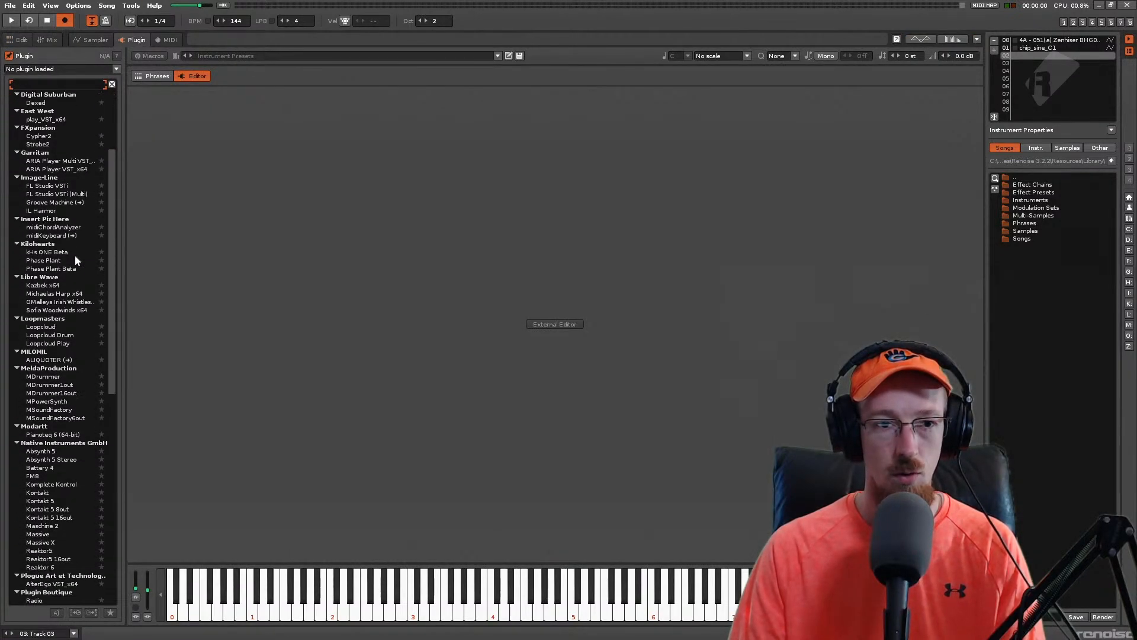
pyautogui.scroll(1, 58, 224)
pyautogui.write('rre')
pyautogui.press('BackSpace')
pyautogui.press('BackSpace')
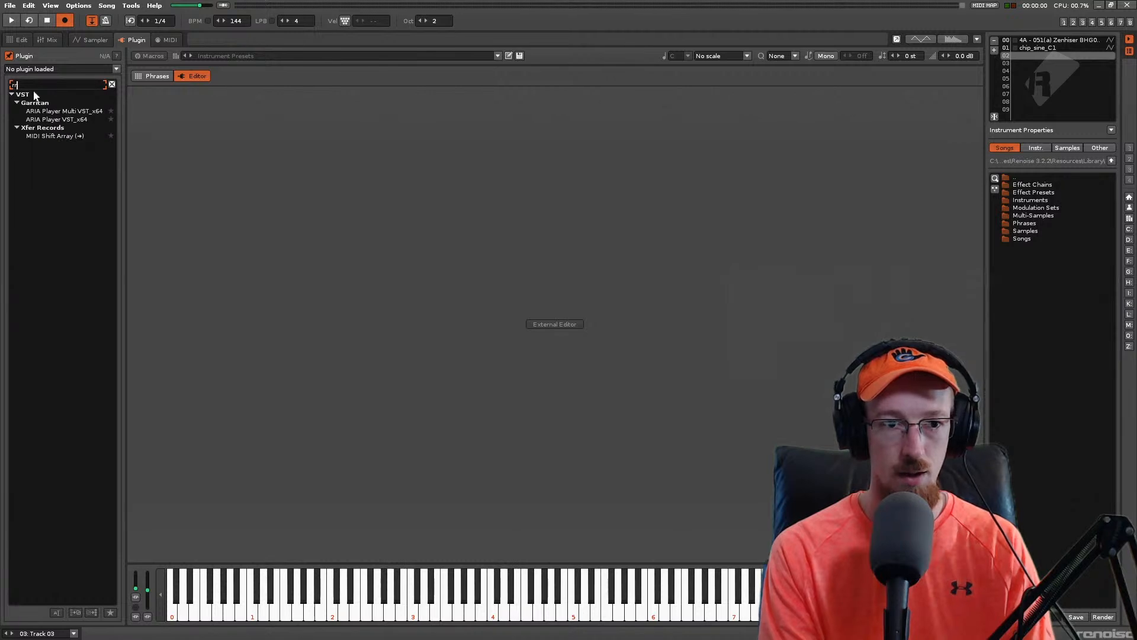
pyautogui.write('eak')
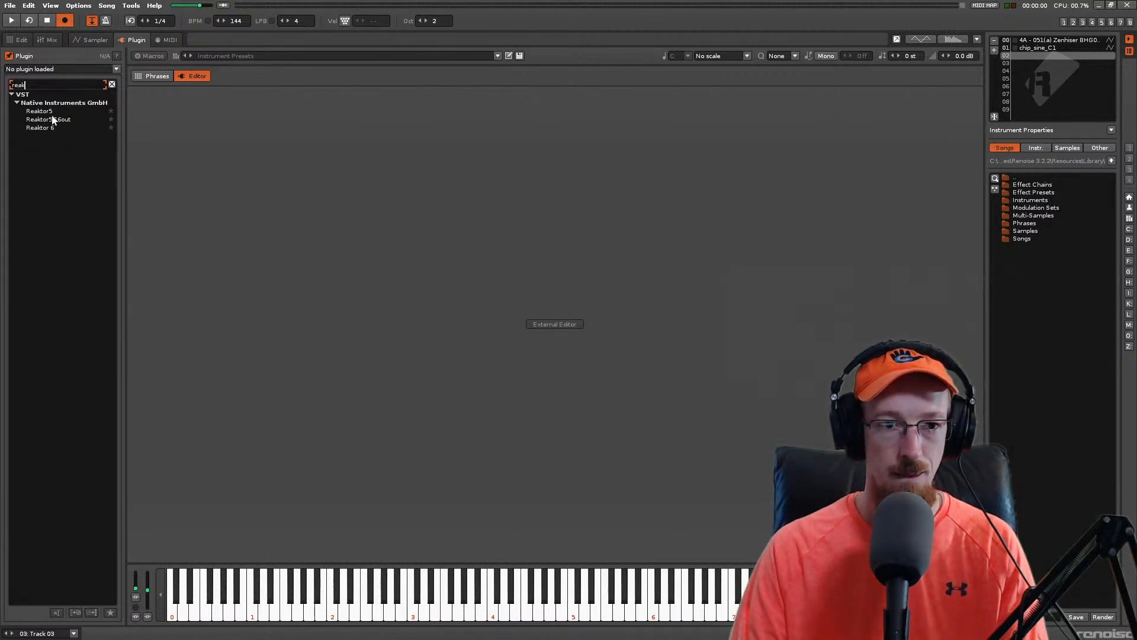
pyautogui.click(43, 128)
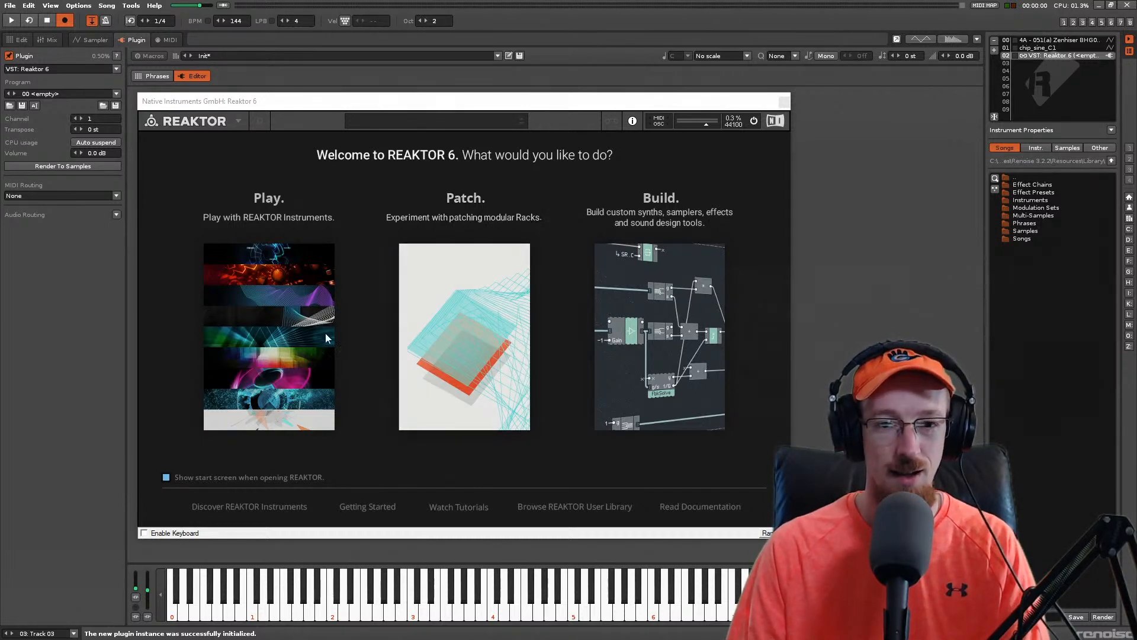
# Step: Start Reaktor with its Play option, switch to edit mode and clear the Ampere Bells structure down to its outputs
pyautogui.moveTo(555, 104); pyautogui.dragTo(651, 83)
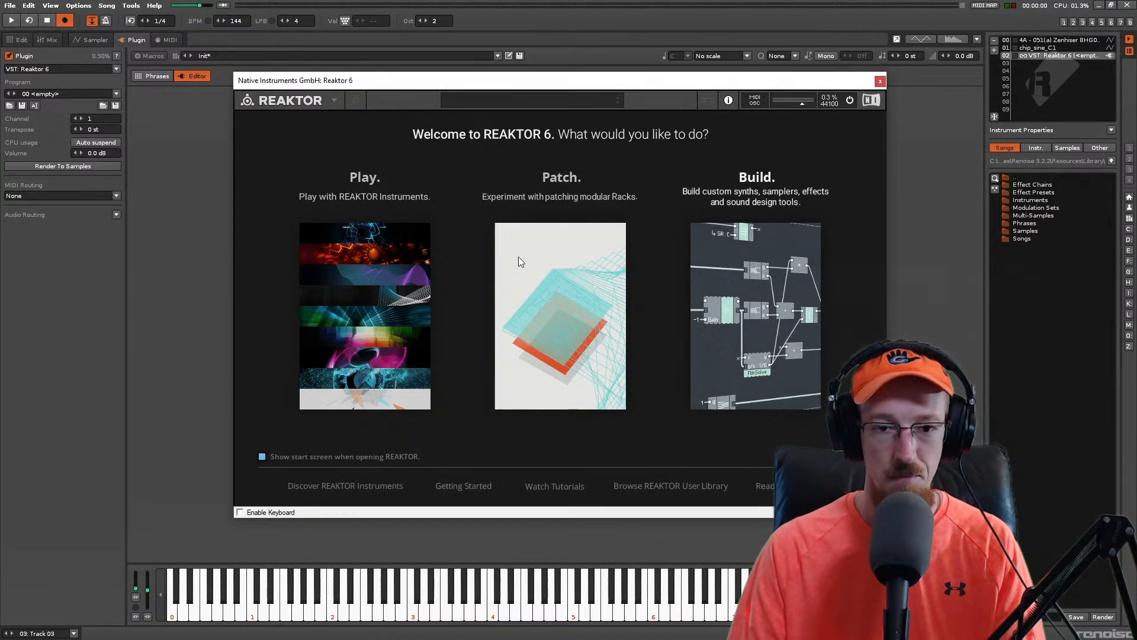
pyautogui.click(418, 264)
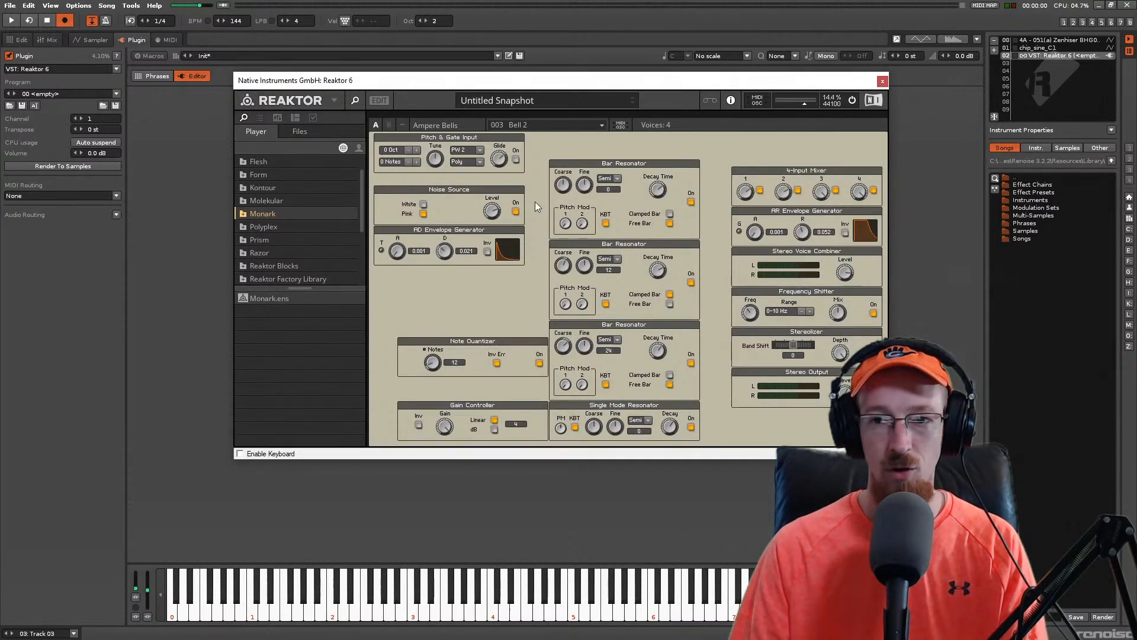
pyautogui.click(299, 130)
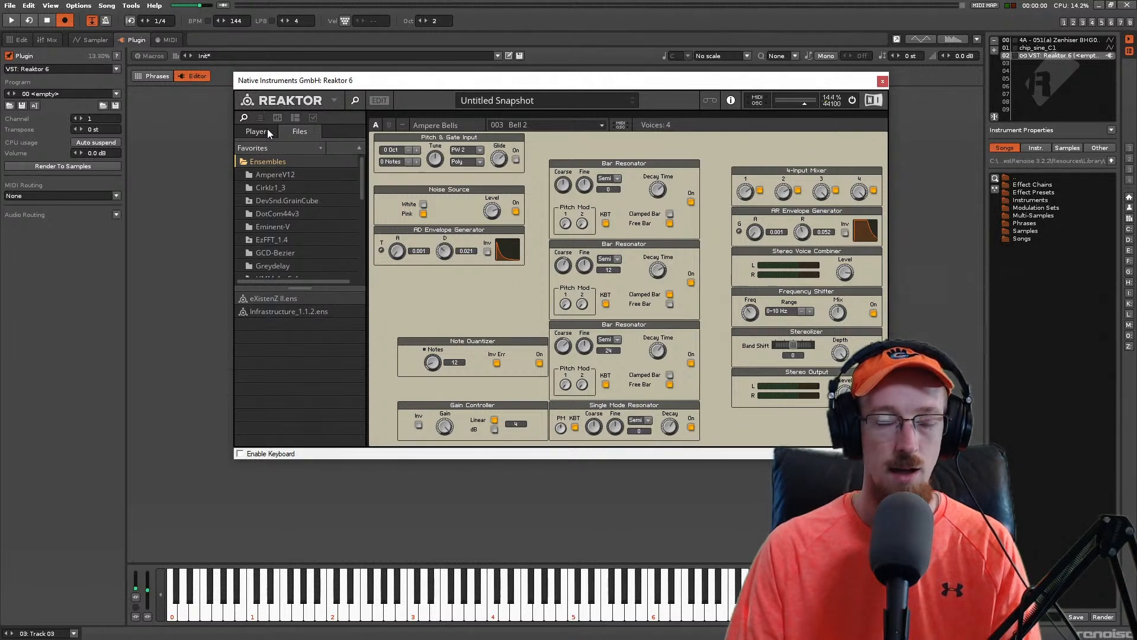
pyautogui.click(382, 98)
pyautogui.click(437, 131)
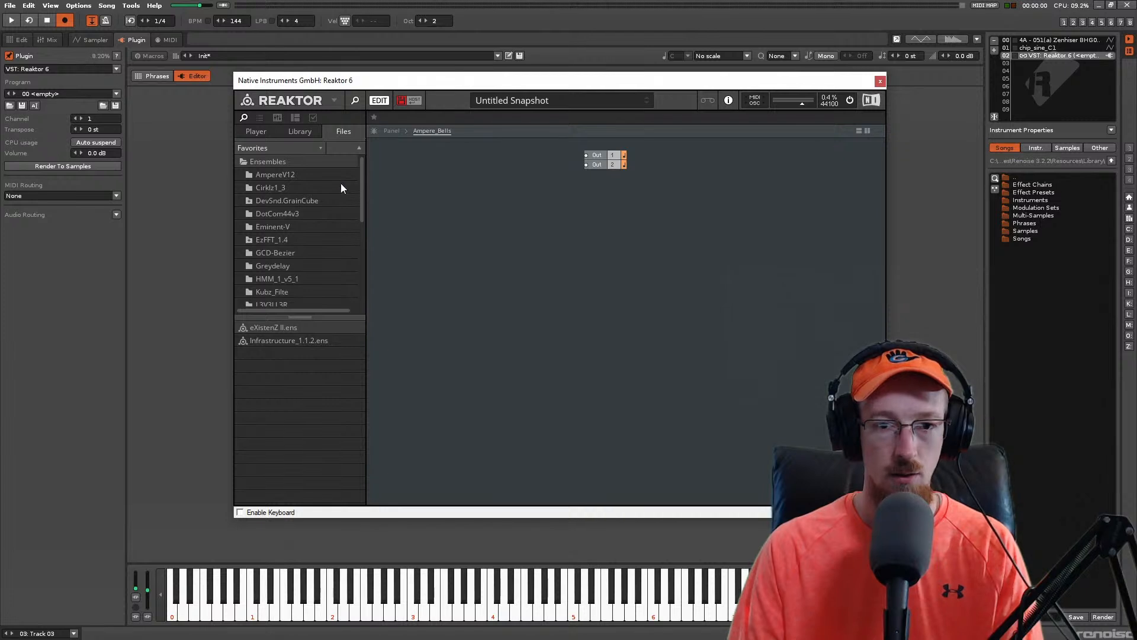
# Step: Browse the Reaktor library's Synthesizers folder and add SteamPipe 2 to the structure
pyautogui.moveTo(363, 187); pyautogui.dragTo(304, 167)
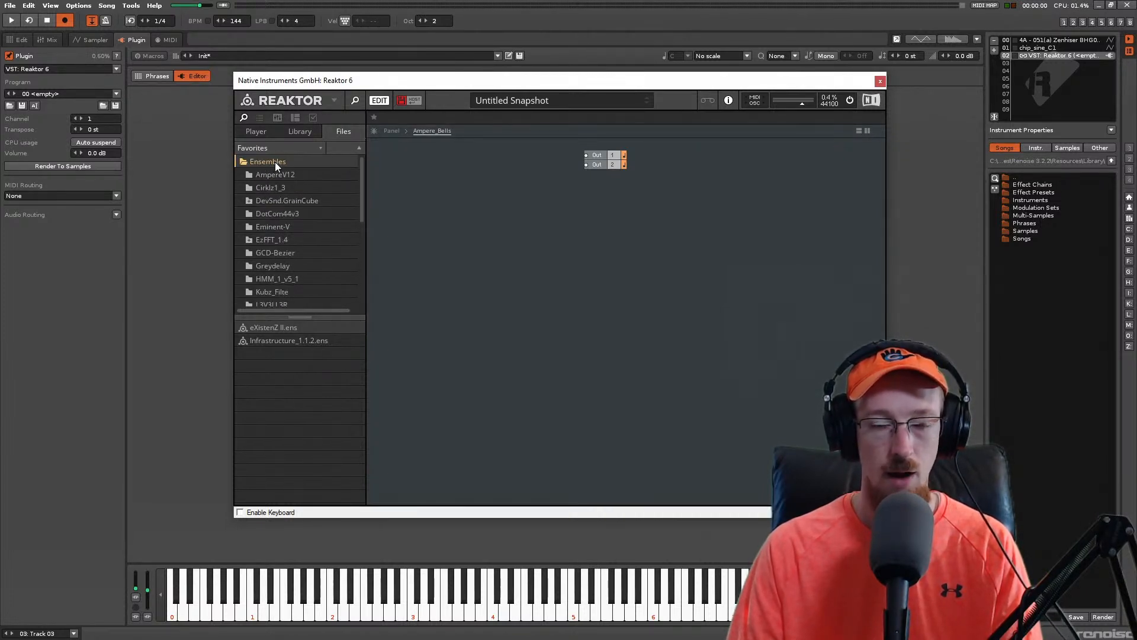
pyautogui.click(275, 162)
pyautogui.click(275, 162)
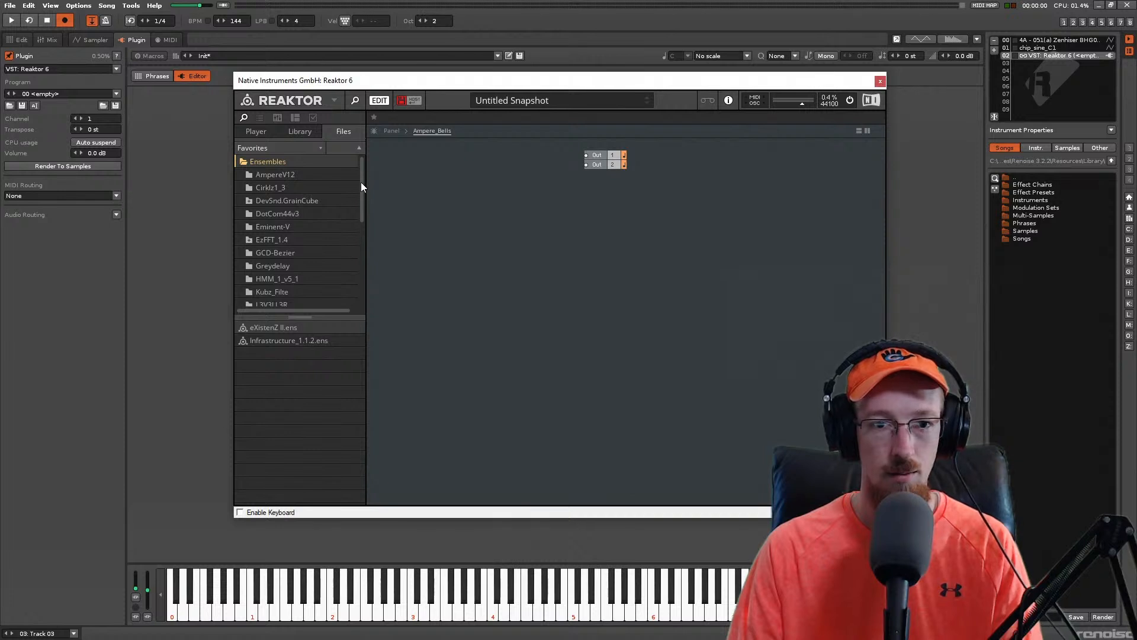
pyautogui.click(305, 132)
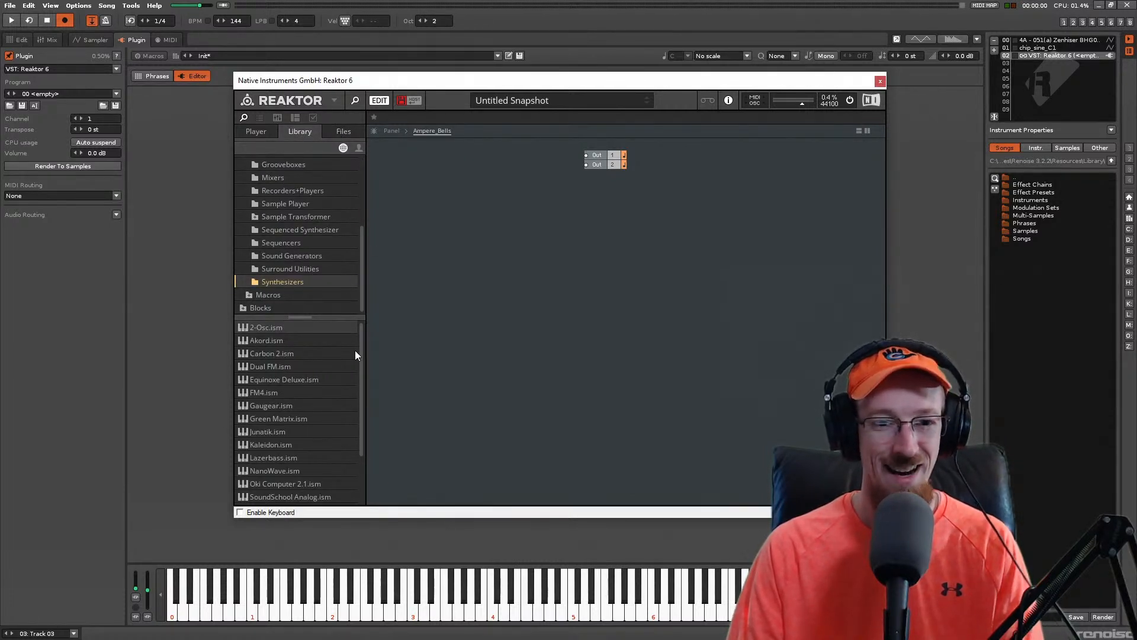
pyautogui.moveTo(362, 347); pyautogui.dragTo(353, 407)
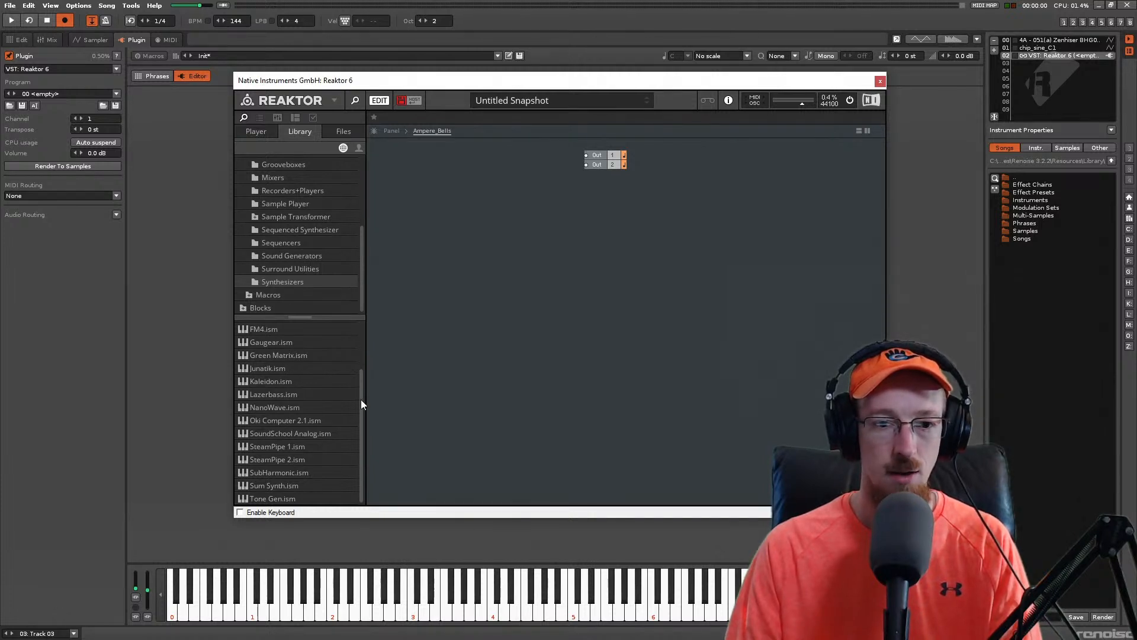
pyautogui.scroll(1, 361, 400)
pyautogui.scroll(-1, 292, 449)
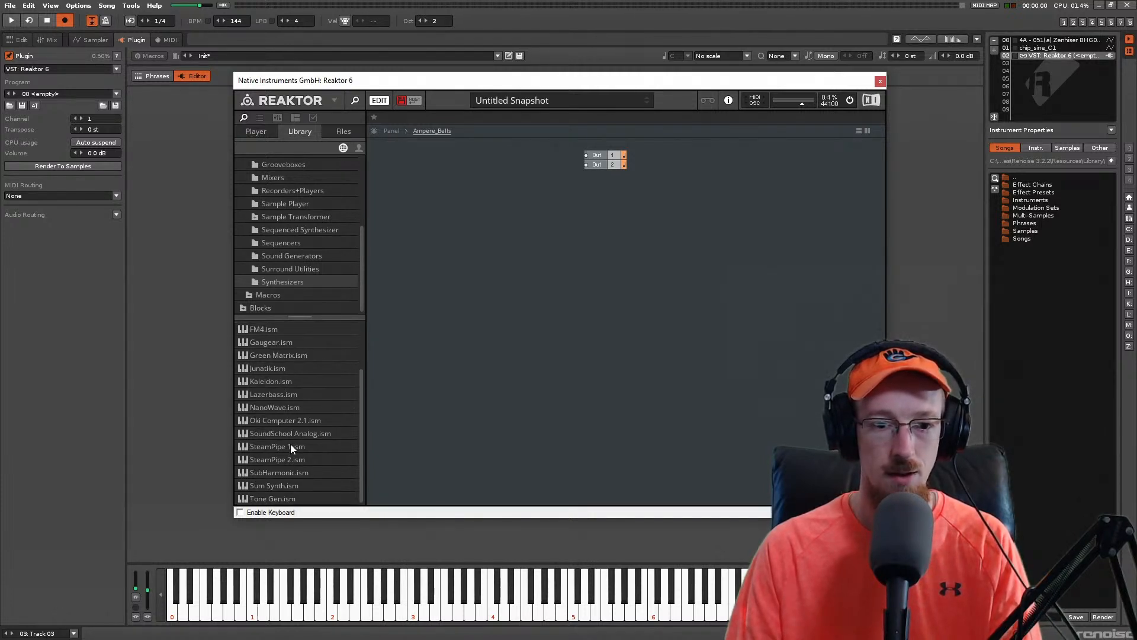
pyautogui.doubleClick(298, 463)
# Step: Wire SteamPipe 2's L and R outputs to Out 1 and Out 2, and leave edit mode
pyautogui.moveTo(492, 234); pyautogui.dragTo(479, 183)
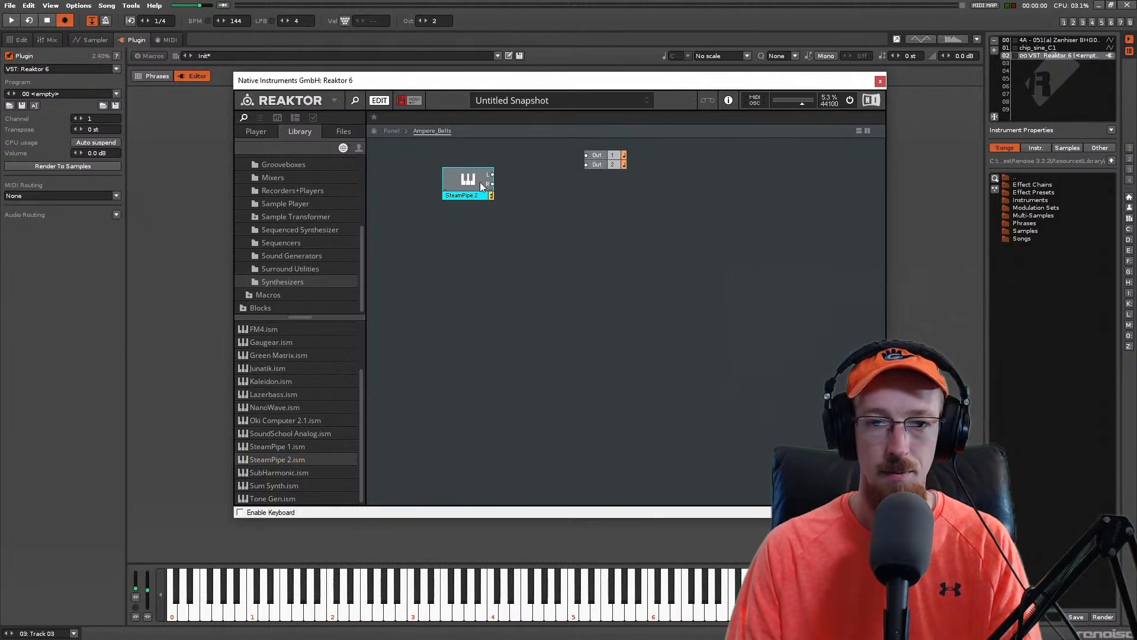
pyautogui.moveTo(588, 153); pyautogui.dragTo(586, 155)
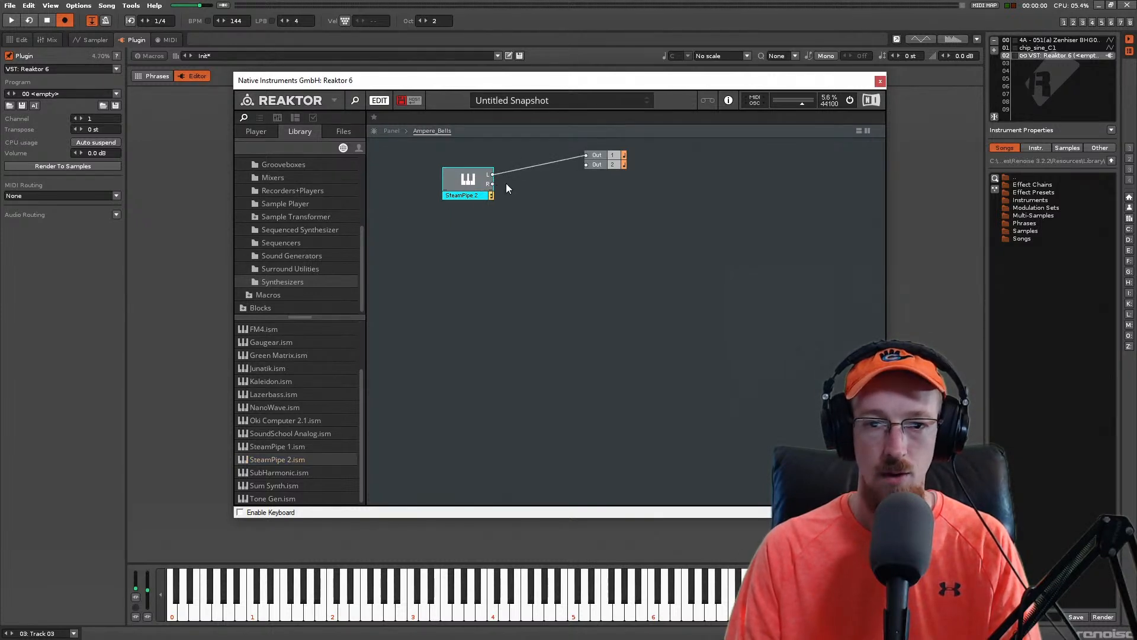
pyautogui.moveTo(493, 183)
pyautogui.mouseDown()
pyautogui.moveTo(587, 165)
pyautogui.moveTo(496, 154)
pyautogui.moveTo(499, 166)
pyautogui.mouseUp()
pyautogui.click(476, 179)
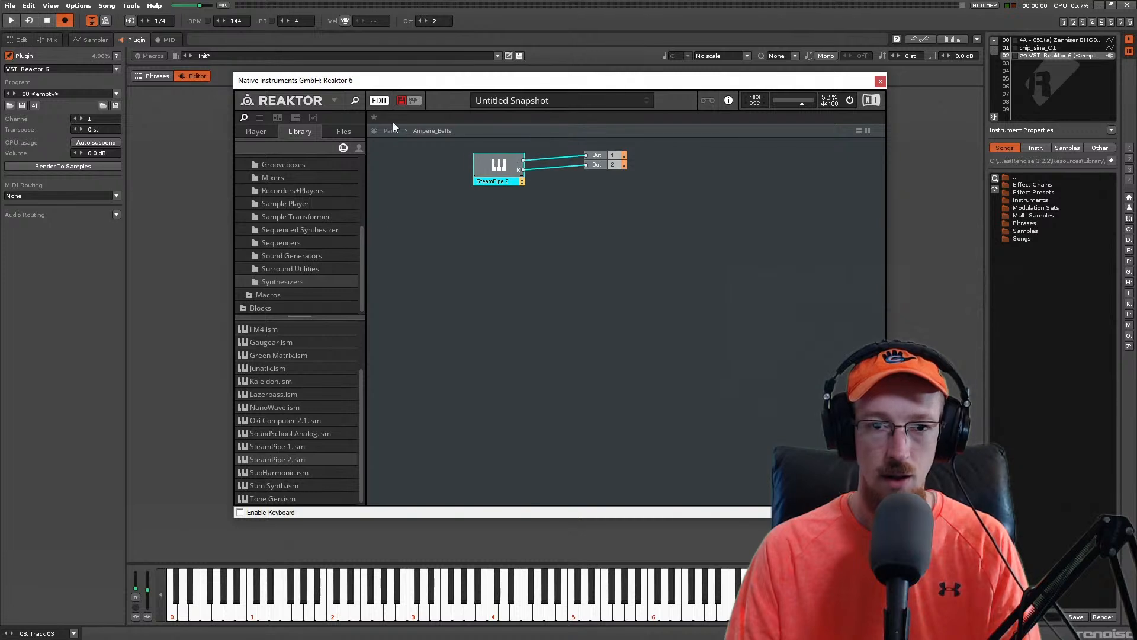
pyautogui.click(382, 102)
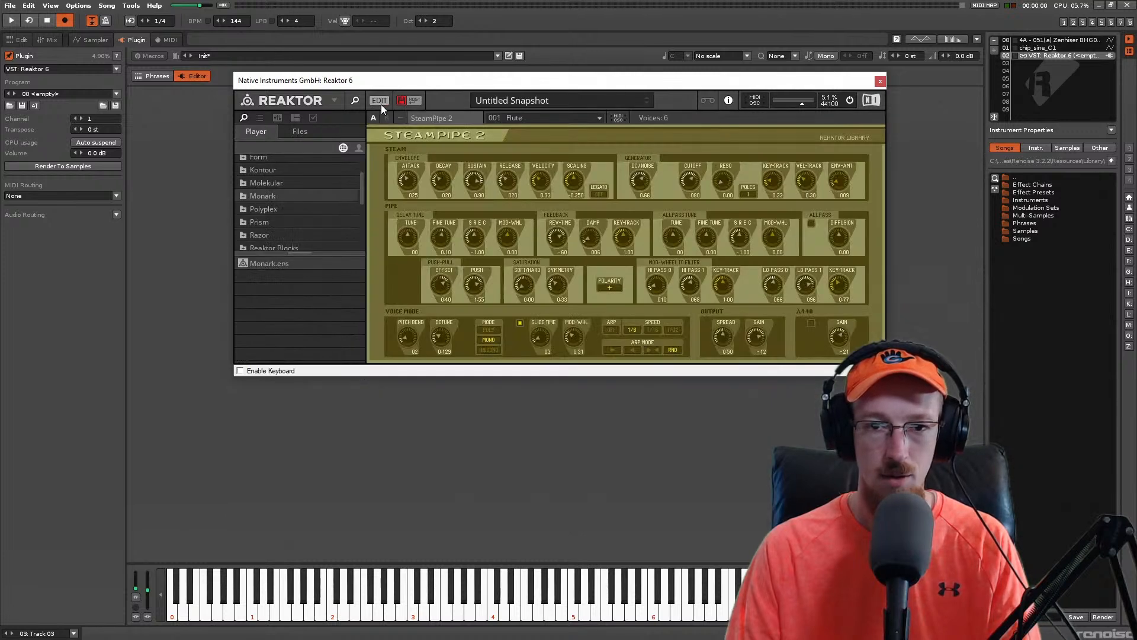
# Step: Reposition the Reaktor window and load SteamPipe 2's Pan snapshot
pyautogui.click(607, 66)
pyautogui.moveTo(599, 83); pyautogui.dragTo(570, 109)
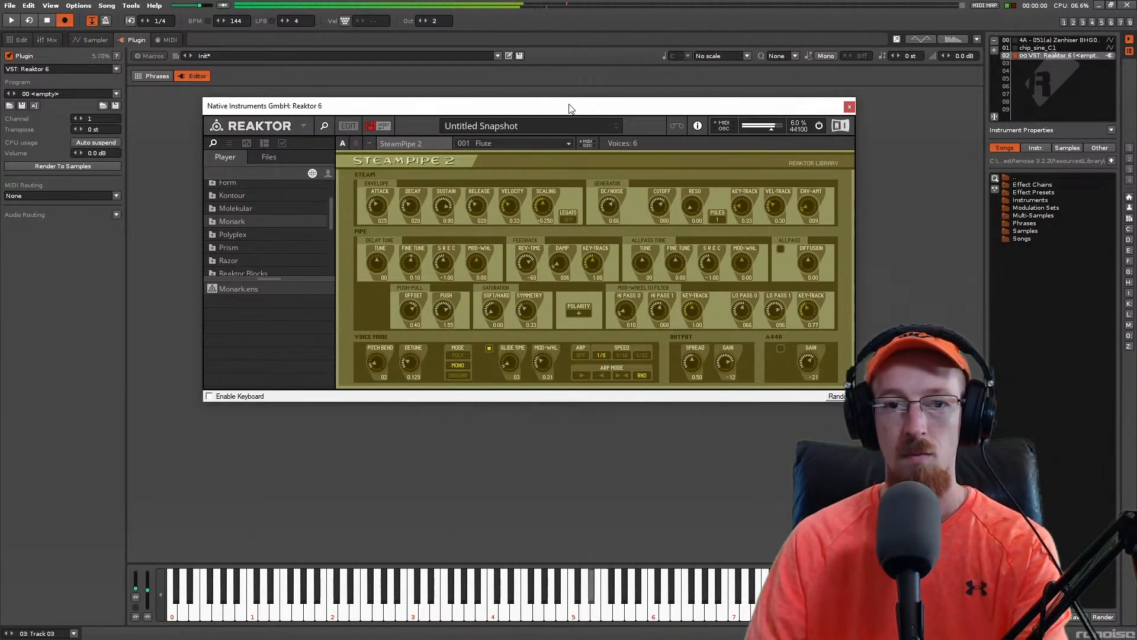
pyautogui.click(568, 145)
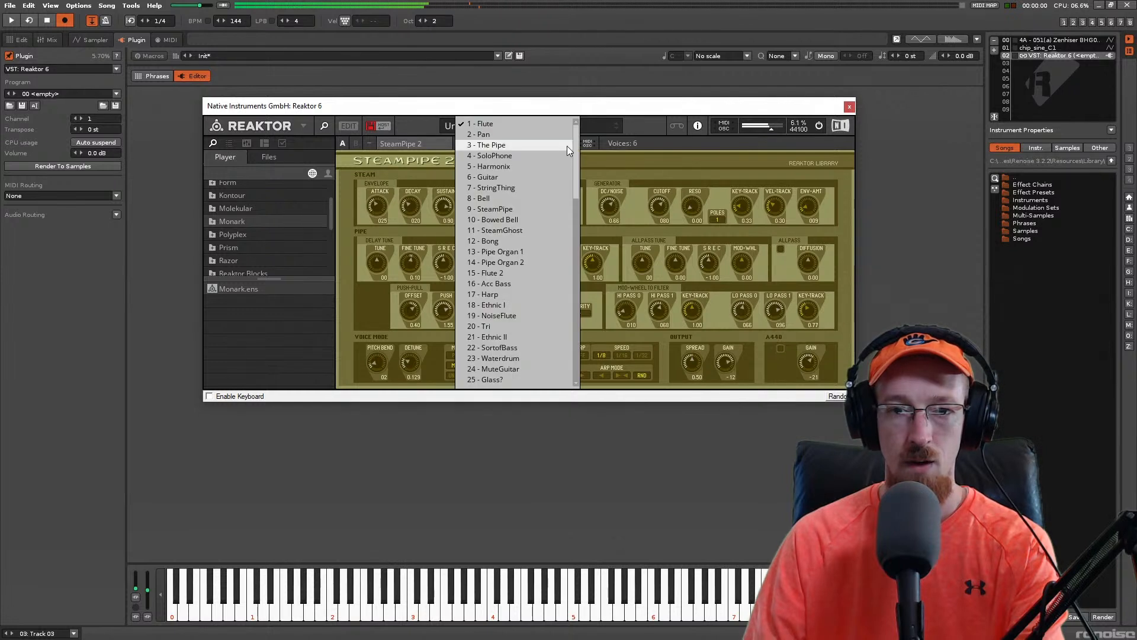
pyautogui.click(540, 133)
pyautogui.moveTo(523, 107); pyautogui.dragTo(516, 116)
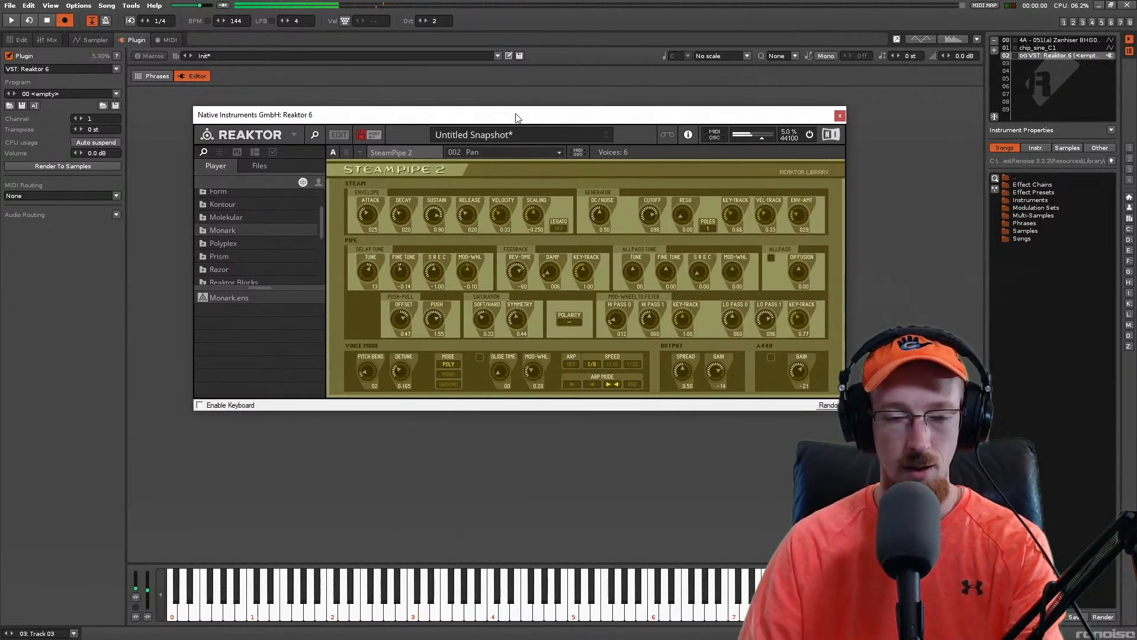
# Step: Examine the module Library menu and the browser's Library for the SteamPipe 2 structure in edit mode, and return to the instrument panel
pyautogui.click(338, 135)
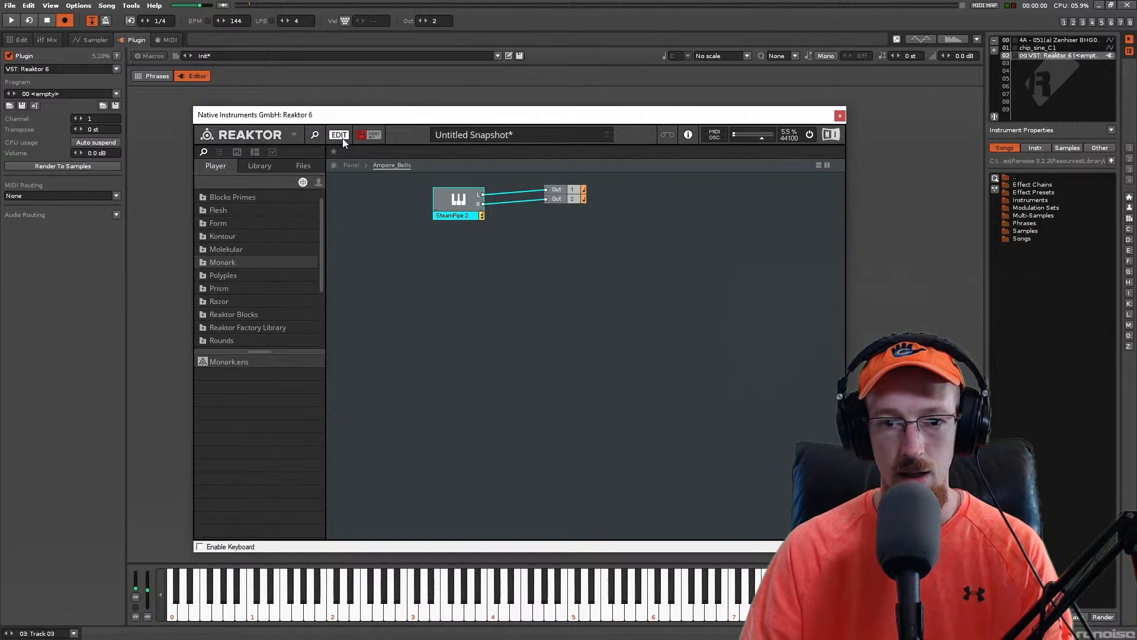
pyautogui.rightClick(387, 251)
pyautogui.moveTo(459, 256)
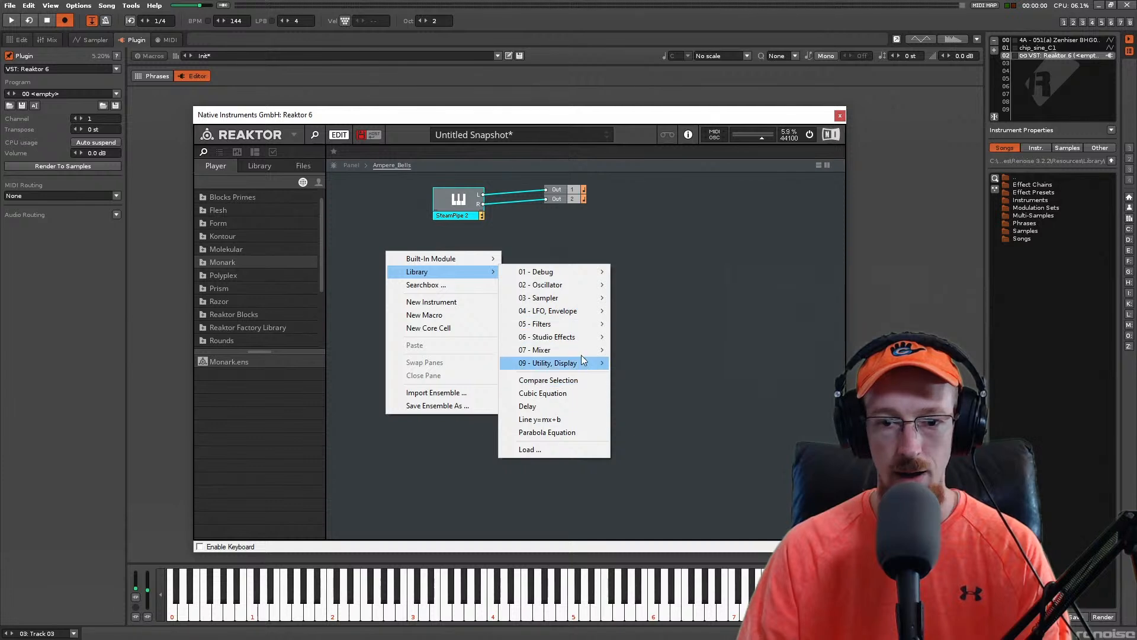
pyautogui.click(684, 279)
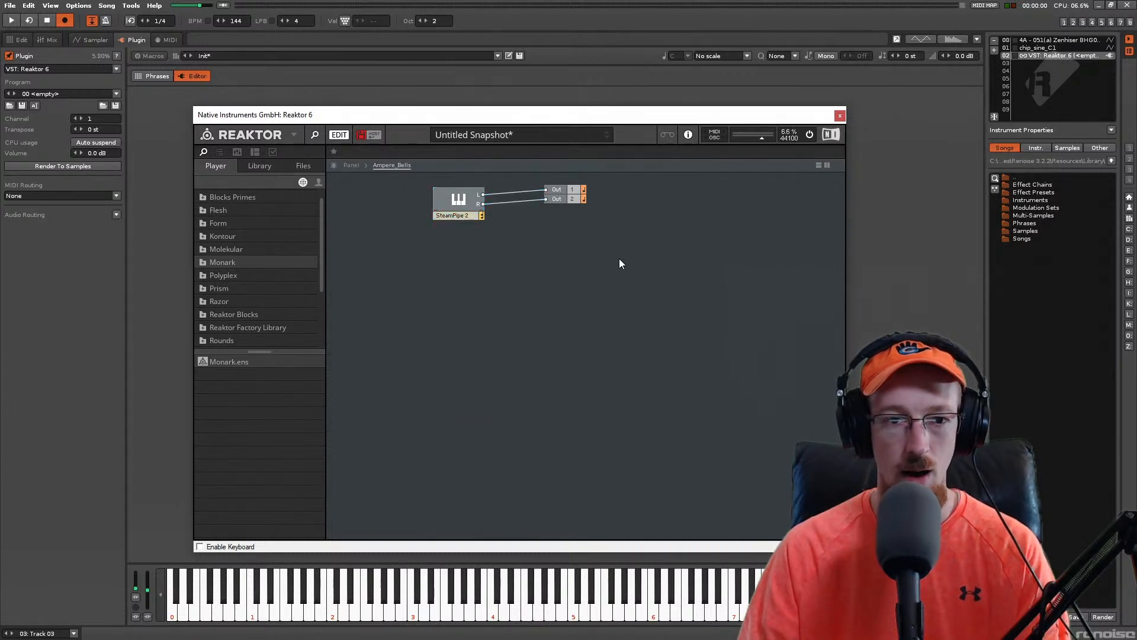
pyautogui.click(260, 165)
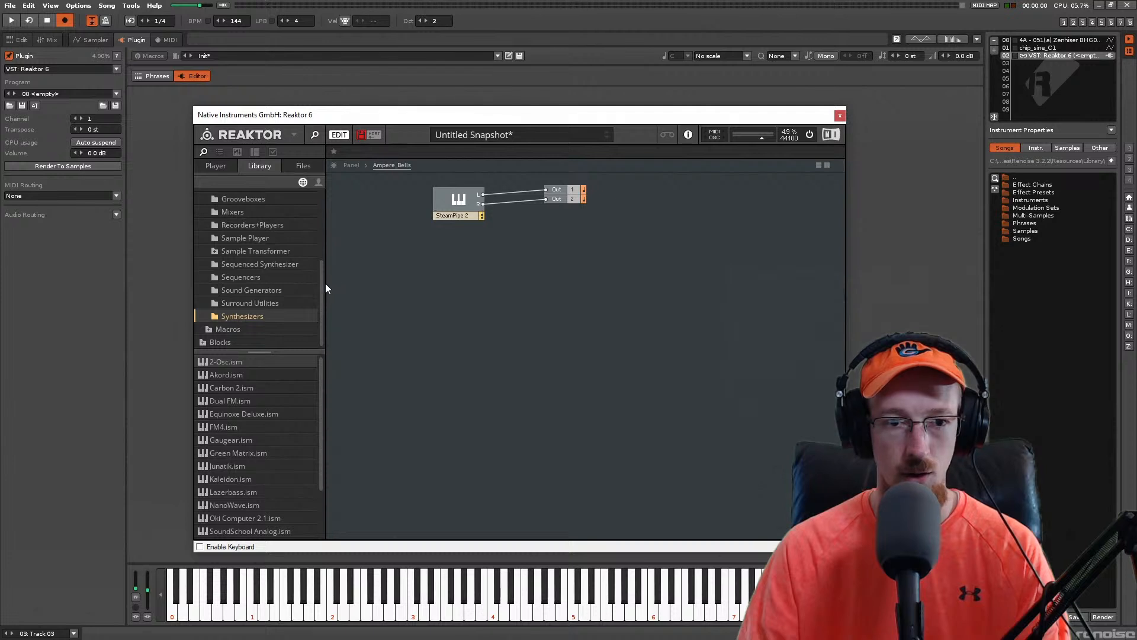
pyautogui.moveTo(326, 285)
pyautogui.mouseDown()
pyautogui.moveTo(323, 213)
pyautogui.moveTo(319, 301)
pyautogui.mouseUp()
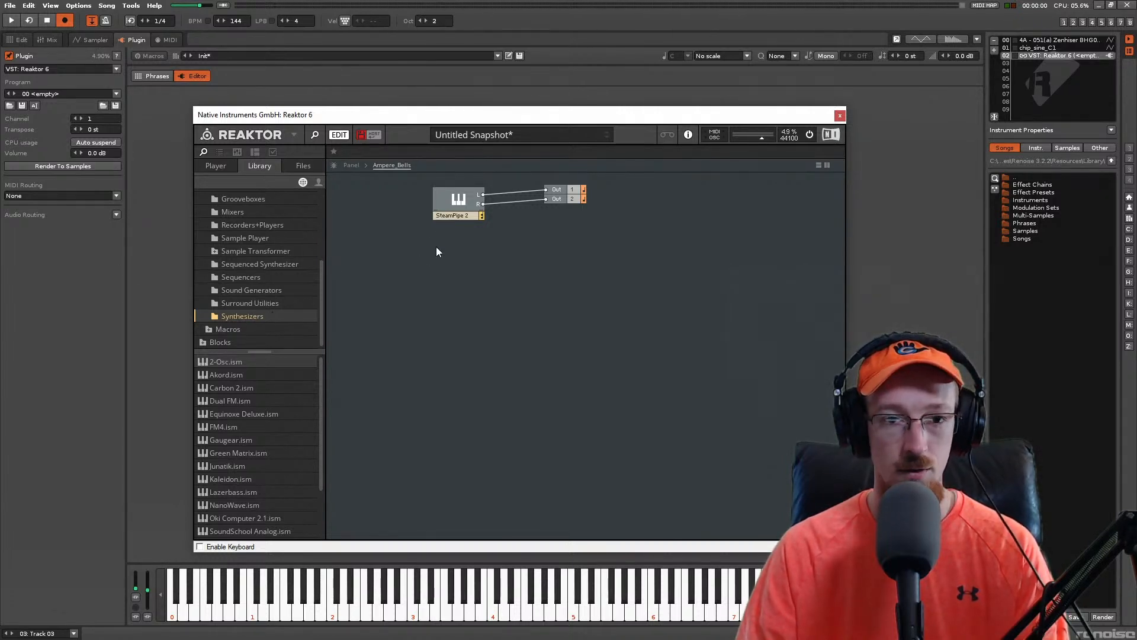
pyautogui.click(339, 135)
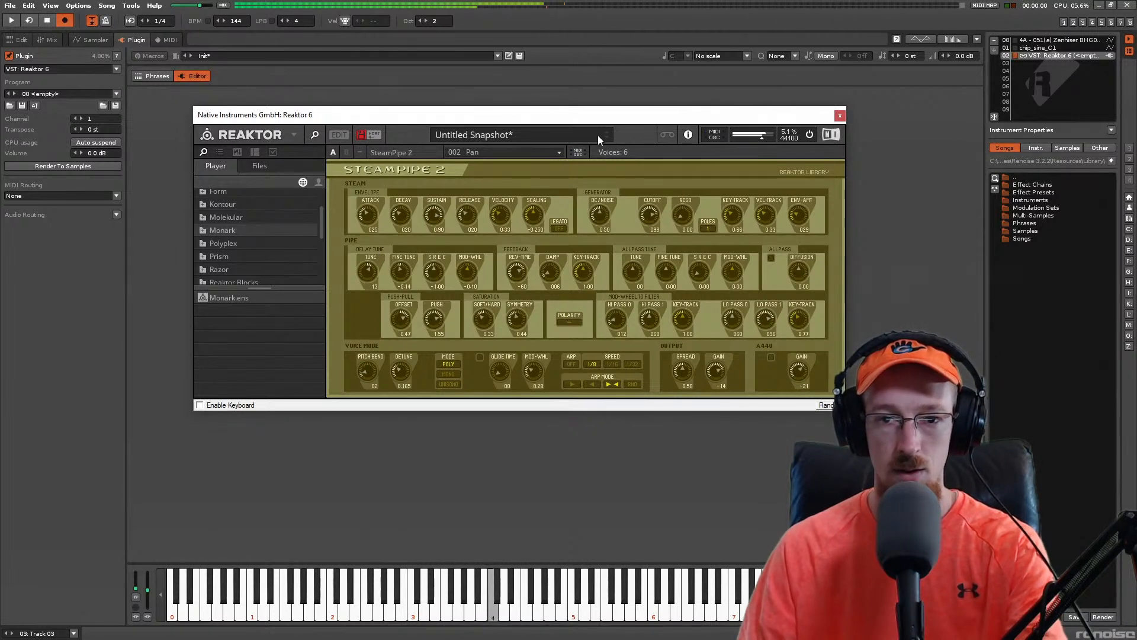
# Step: Try SteamPipe 2's The Pipe, SoloPhone and Harmonix snapshots, and load the Guitar snapshot
pyautogui.click(550, 153)
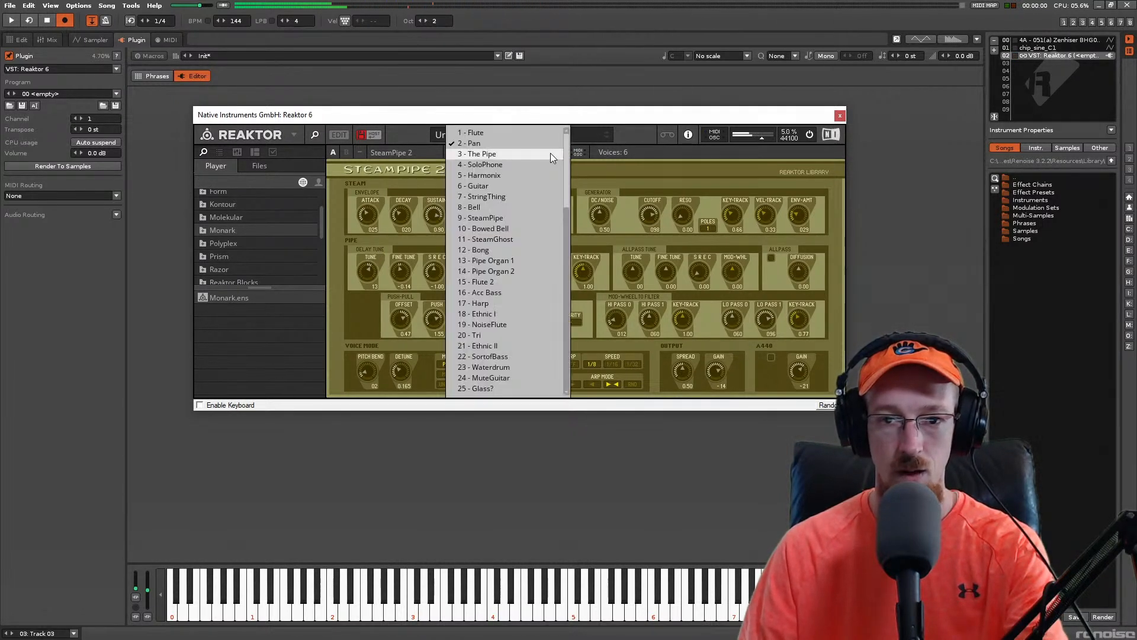
pyautogui.click(523, 153)
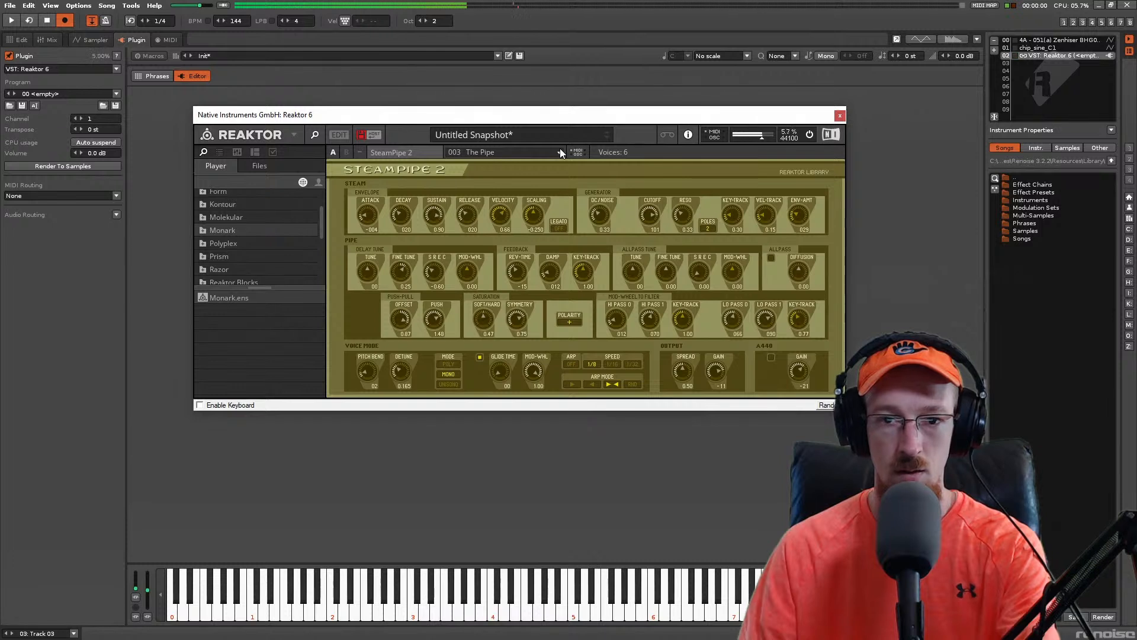
pyautogui.click(526, 152)
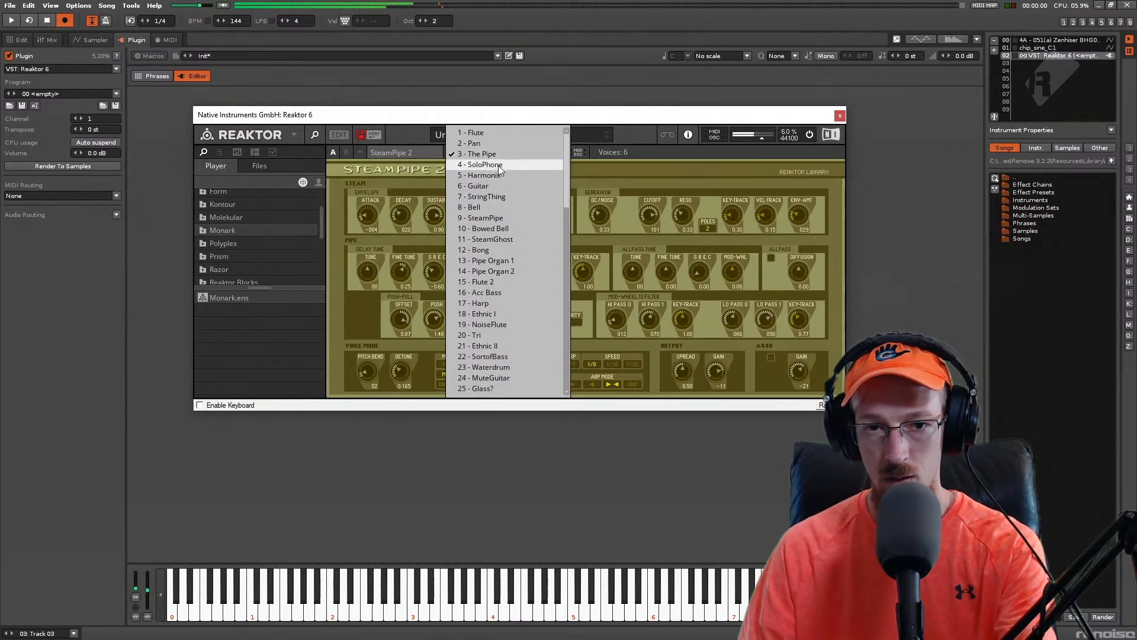
pyautogui.click(499, 166)
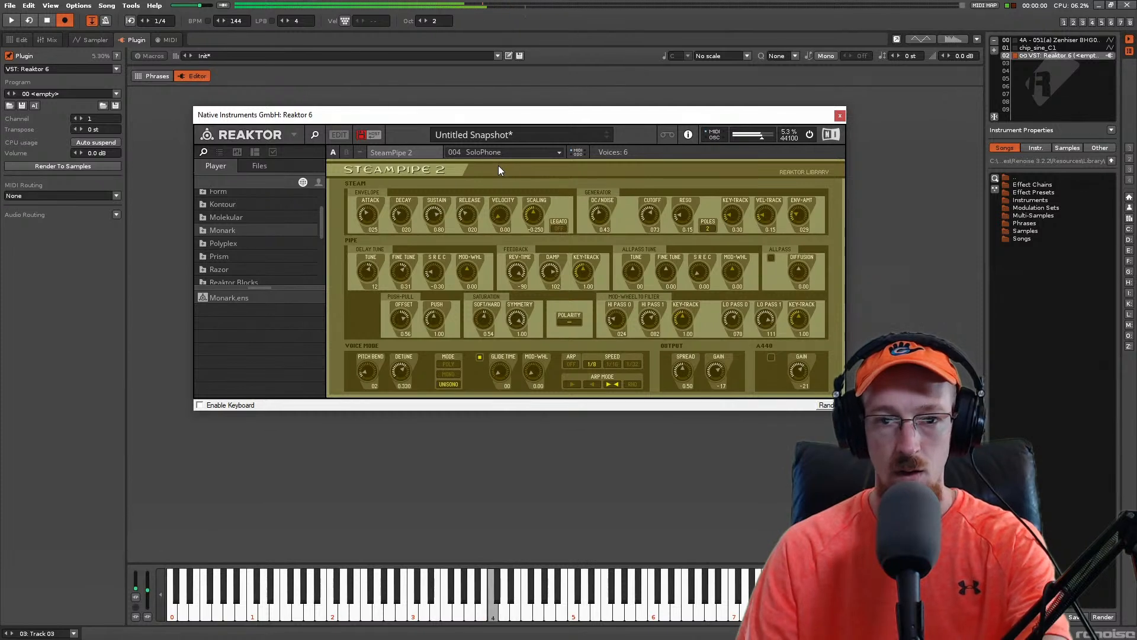
pyautogui.click(501, 151)
pyautogui.click(502, 176)
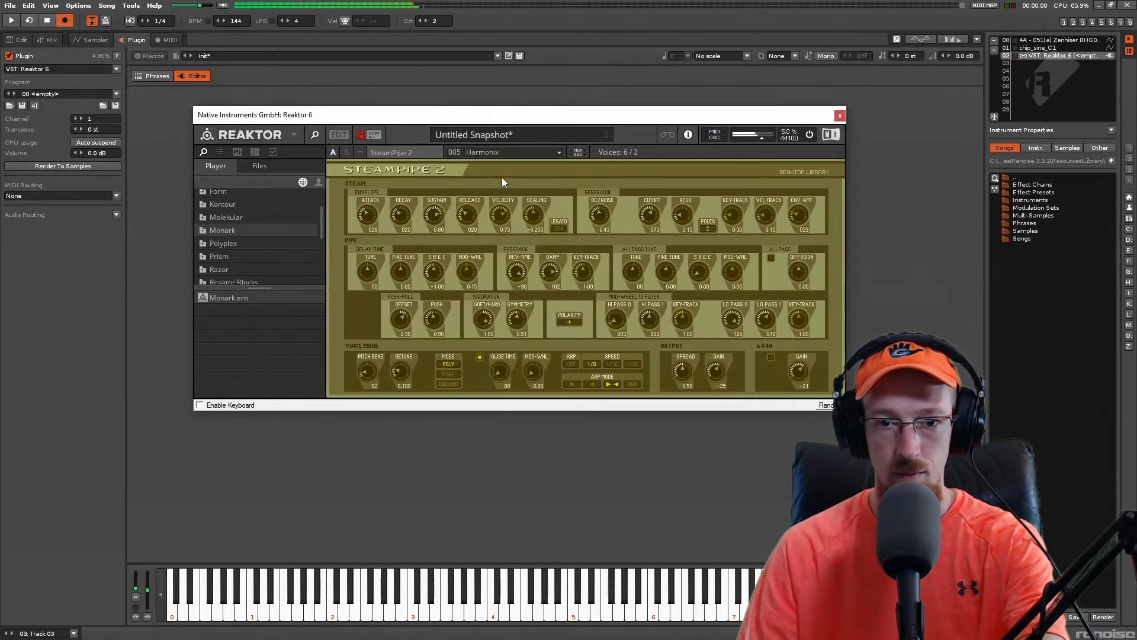
pyautogui.click(511, 153)
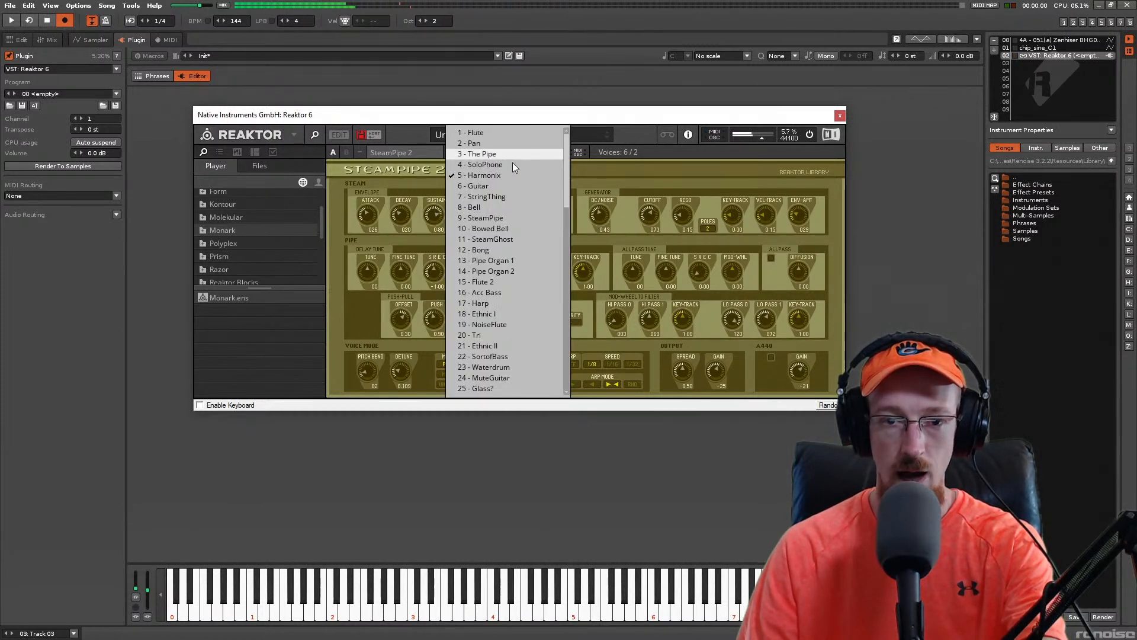
pyautogui.click(503, 186)
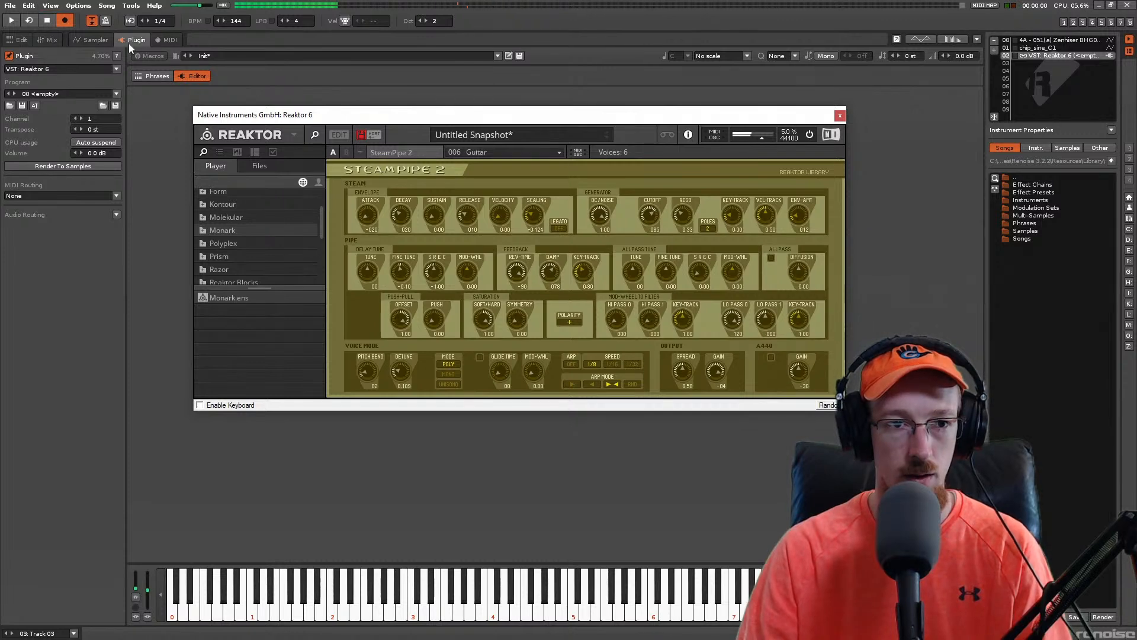
# Step: Return to the pattern editor and switch all tracks back on by clearing the solo state
pyautogui.click(88, 38)
pyautogui.click(22, 40)
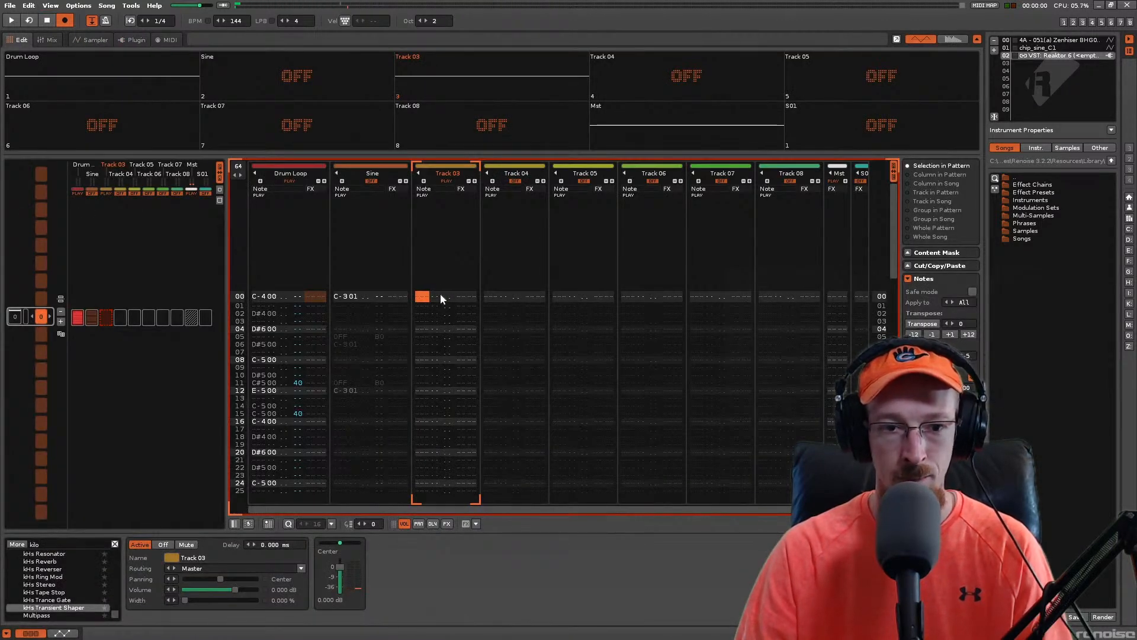
pyautogui.moveTo(442, 299); pyautogui.dragTo(431, 309)
pyautogui.click(349, 299)
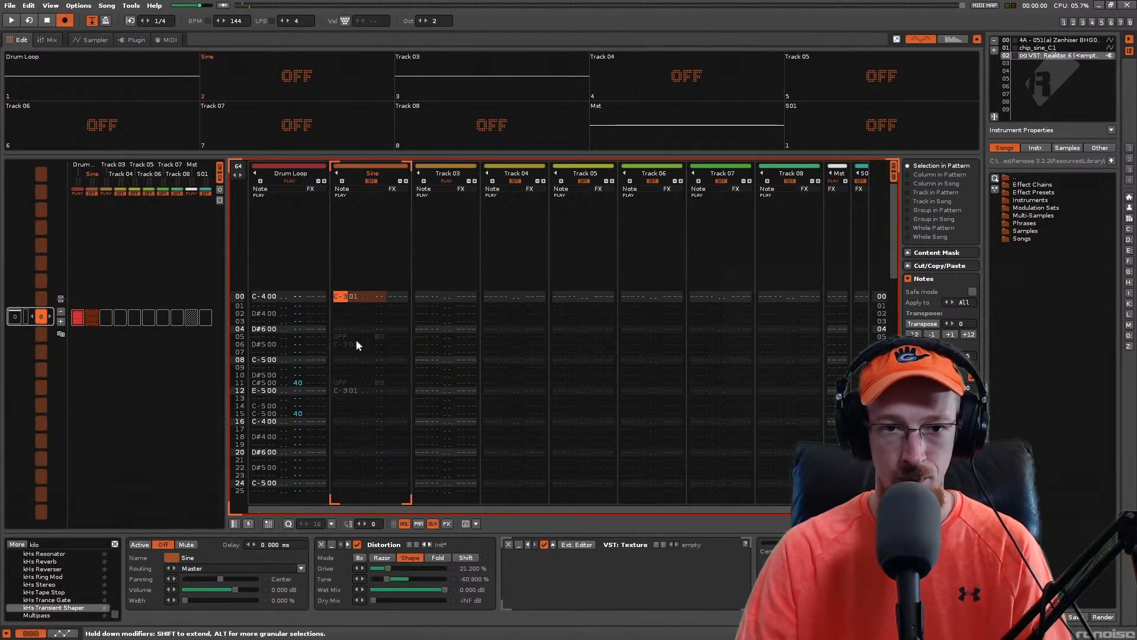
pyautogui.click(467, 59)
pyautogui.rightClick(338, 70)
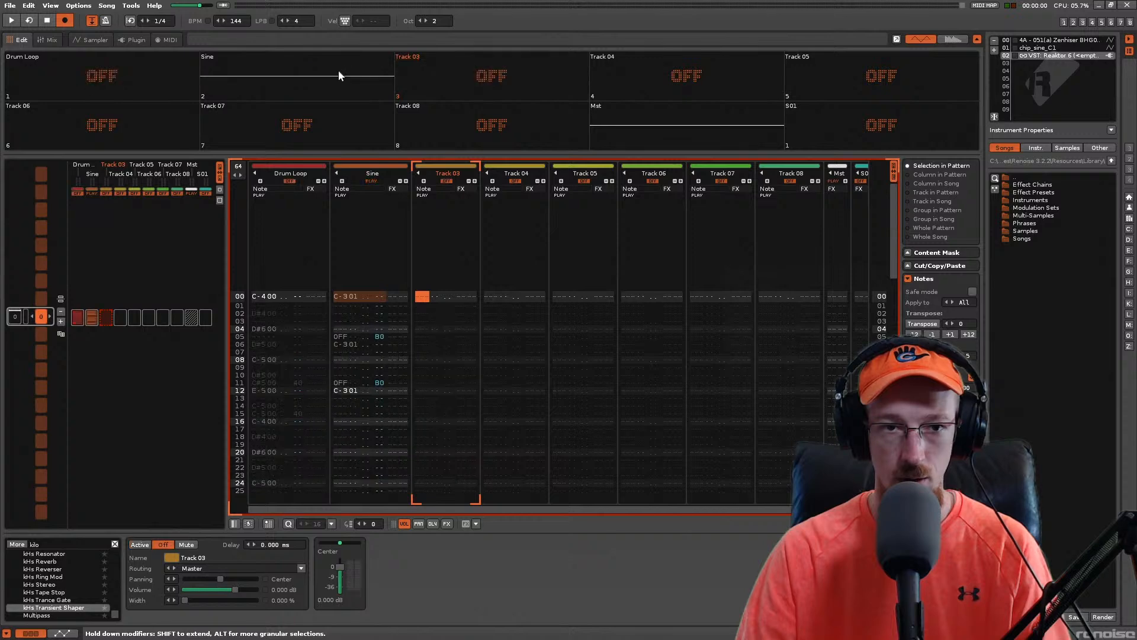
pyautogui.rightClick(318, 77)
# Step: Copy the Sine track's entire pattern content, lines 00 to 63, into Track 03 starting at line 00
pyautogui.click(351, 297)
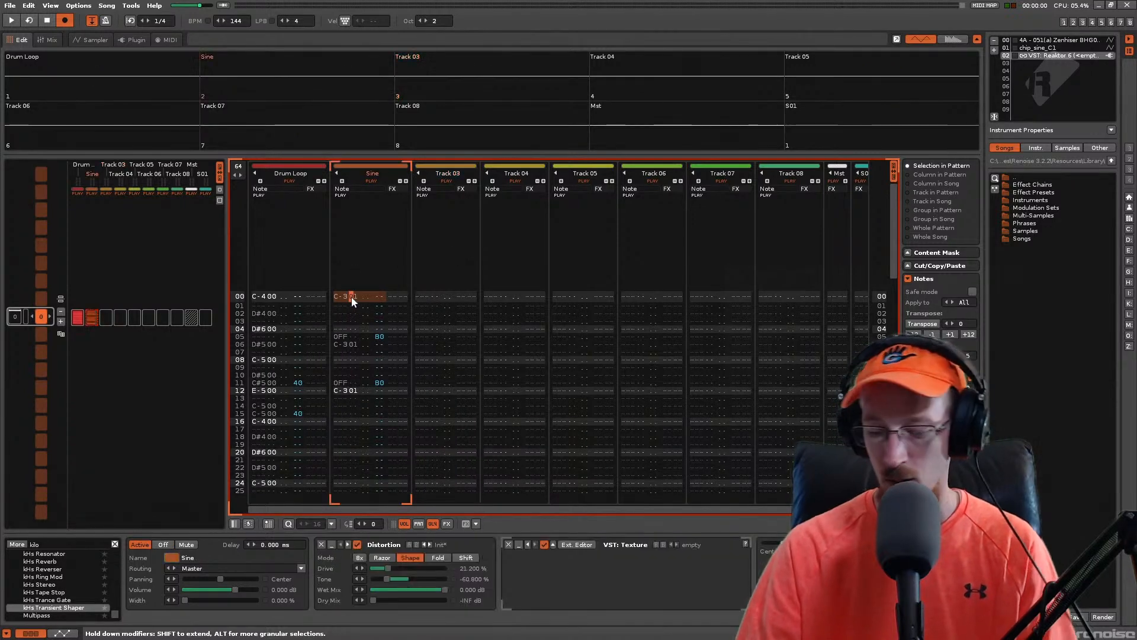
pyautogui.doubleClick(362, 291)
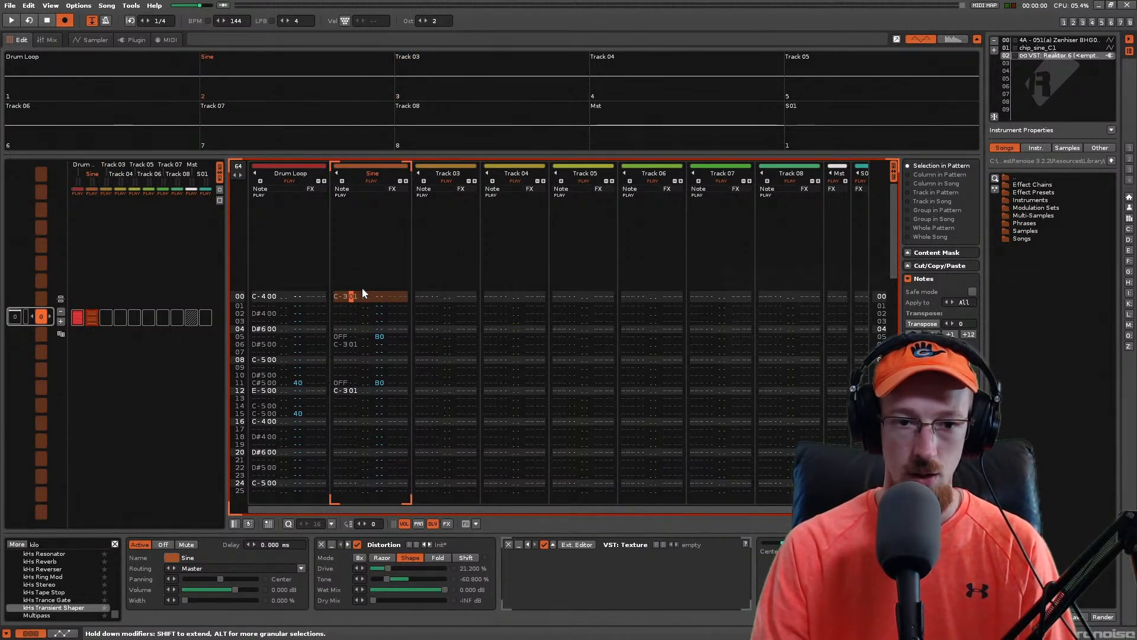
pyautogui.hotkey('shift', 'End')
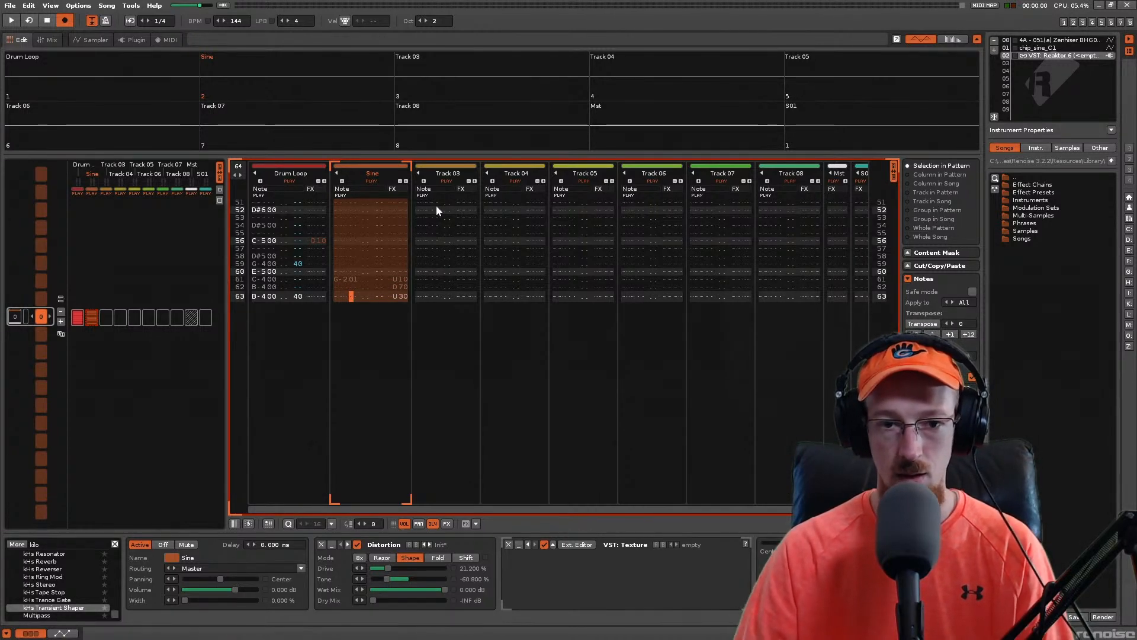
pyautogui.press('Right')
pyautogui.press('Right')
pyautogui.press('Right')
pyautogui.press('Right')
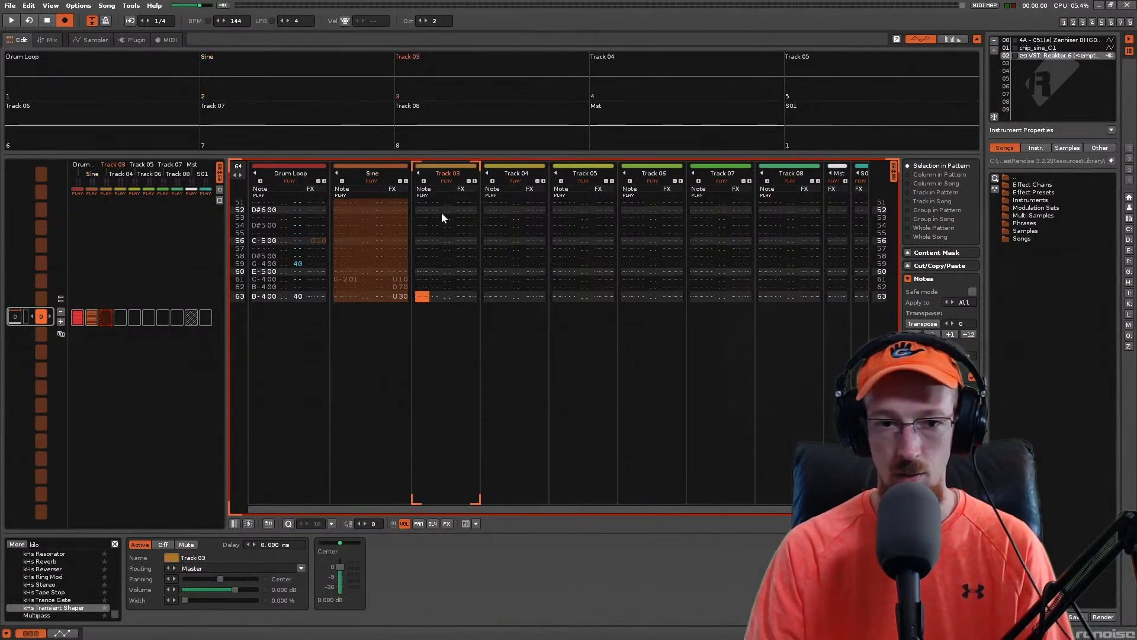
pyautogui.press('Home')
pyautogui.hotkey('ctrl', 'v')
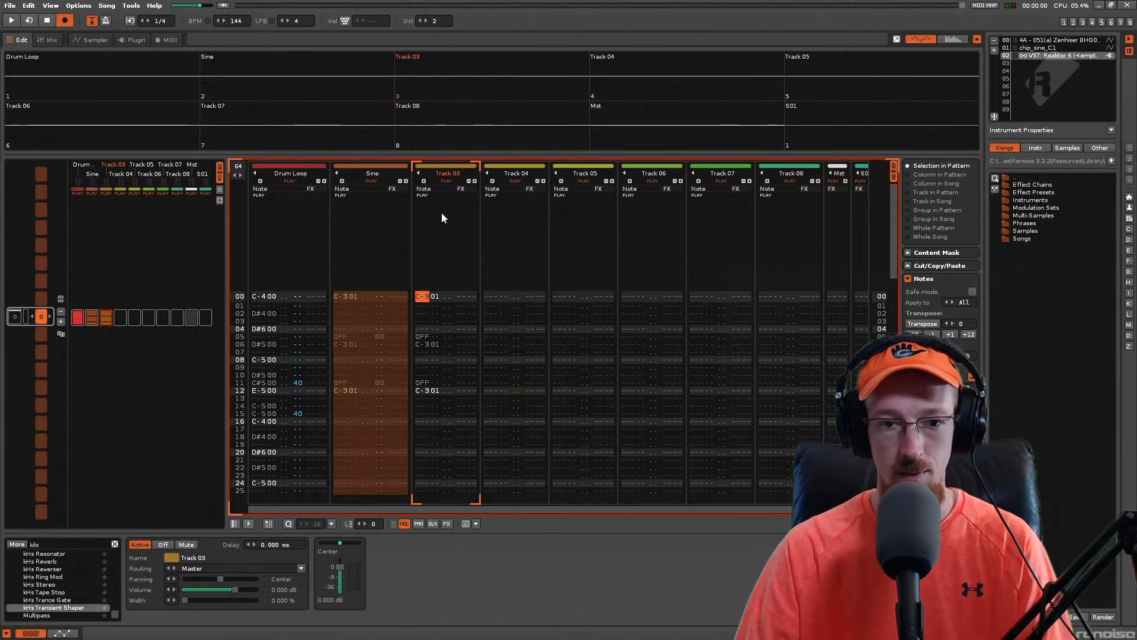
# Step: Play the pattern briefly, try a C-4 note with instrument 02 on Track 03's line 01, and undo it
pyautogui.press('space')
pyautogui.press('space')
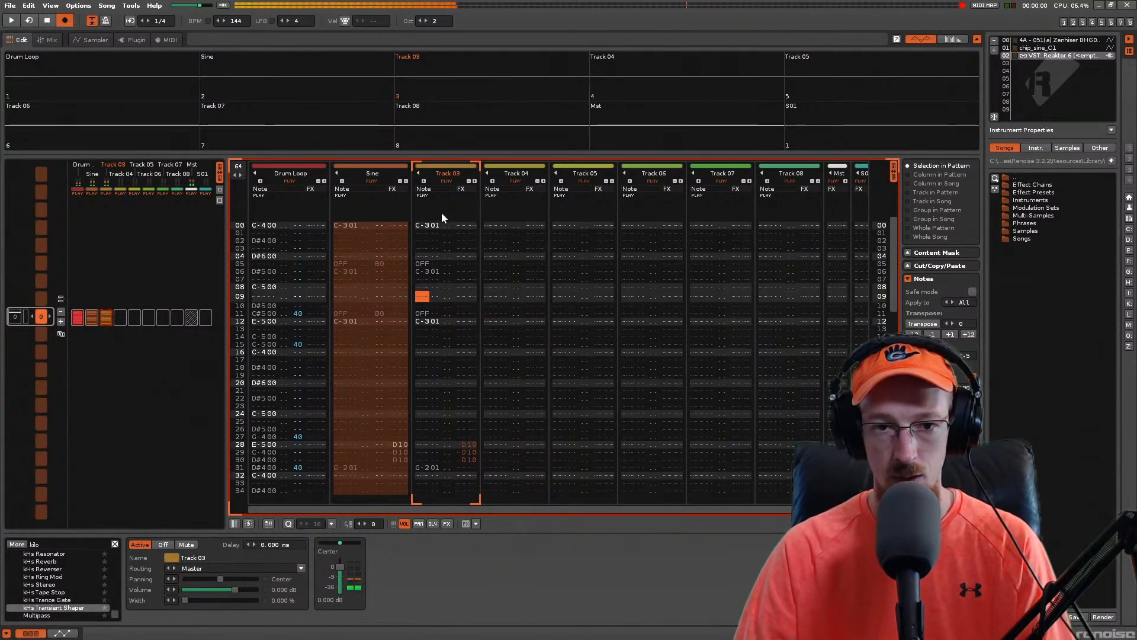
pyautogui.press('z')
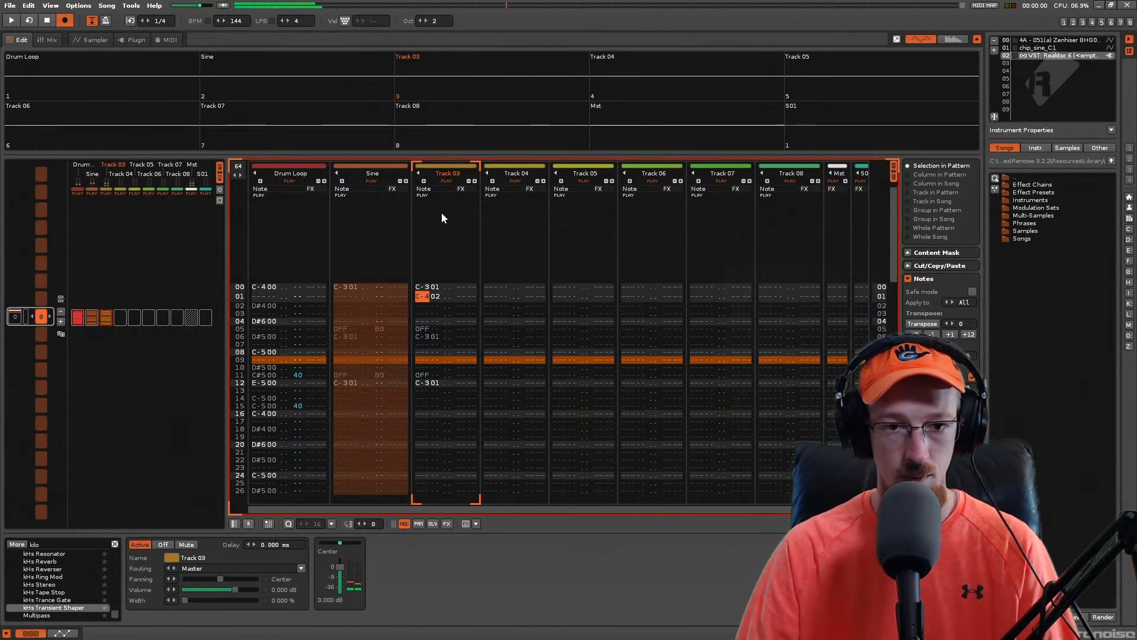
pyautogui.hotkey('ctrl', 'z')
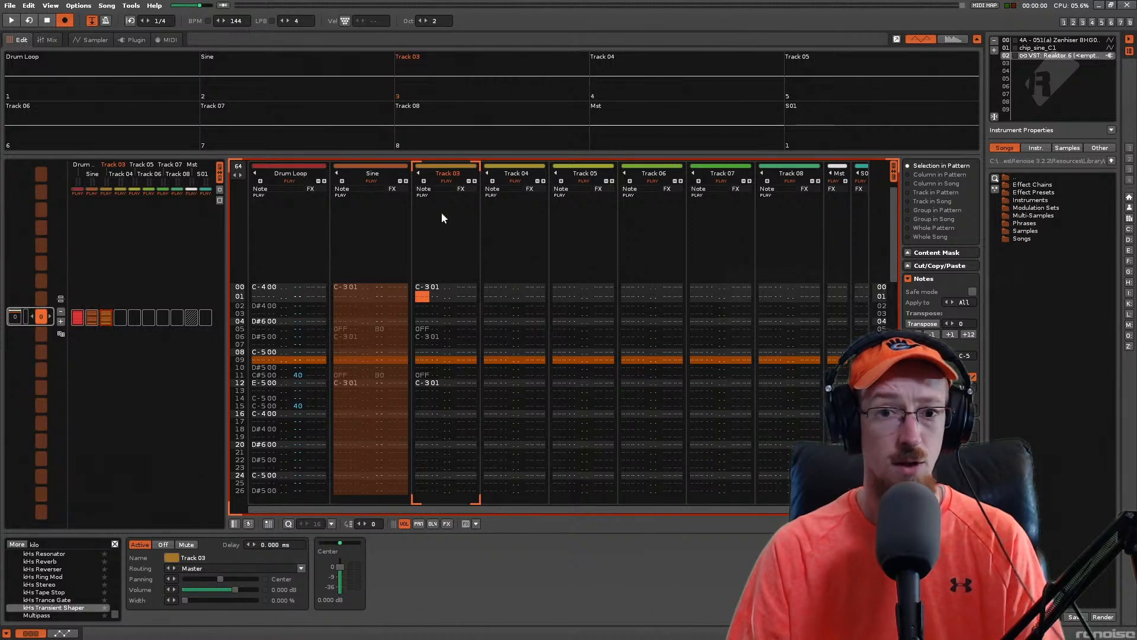
pyautogui.press('Up')
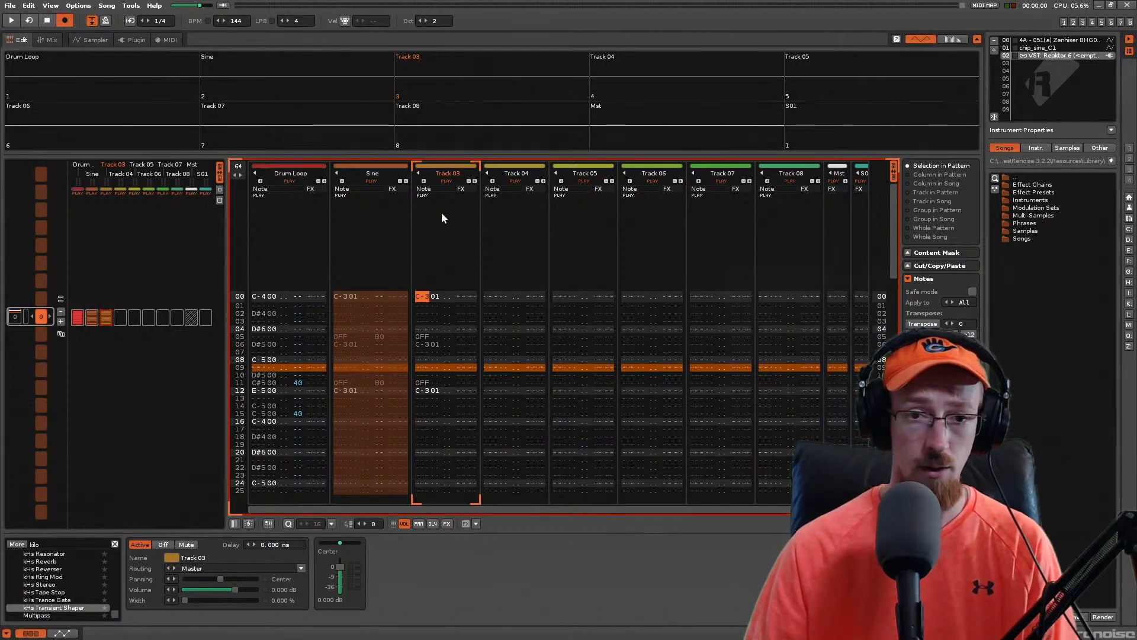
# Step: Solo Track 03 and play back its copied notes
pyautogui.rightClick(481, 87)
pyautogui.press('space')
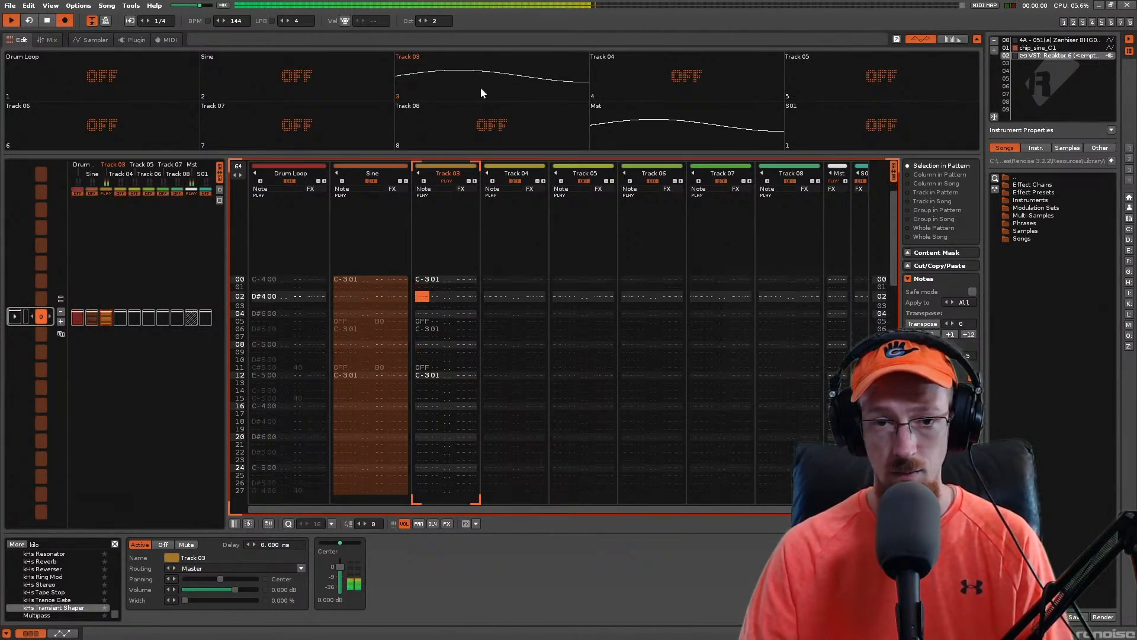
pyautogui.press('space')
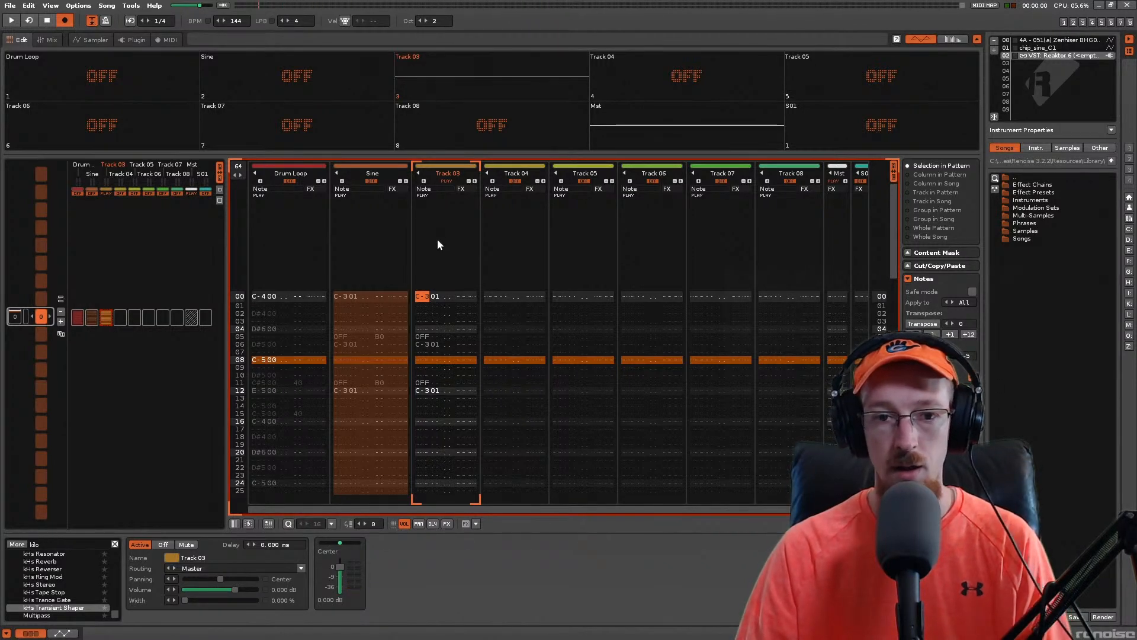
# Step: Re-enter the first note of Track 03 on line 00 as C-3 with instrument 02
pyautogui.press('Down')
pyautogui.press('Down')
pyautogui.press('Down')
pyautogui.press('Down')
pyautogui.press('Up')
pyautogui.press('Up')
pyautogui.press('Up')
pyautogui.press('Up')
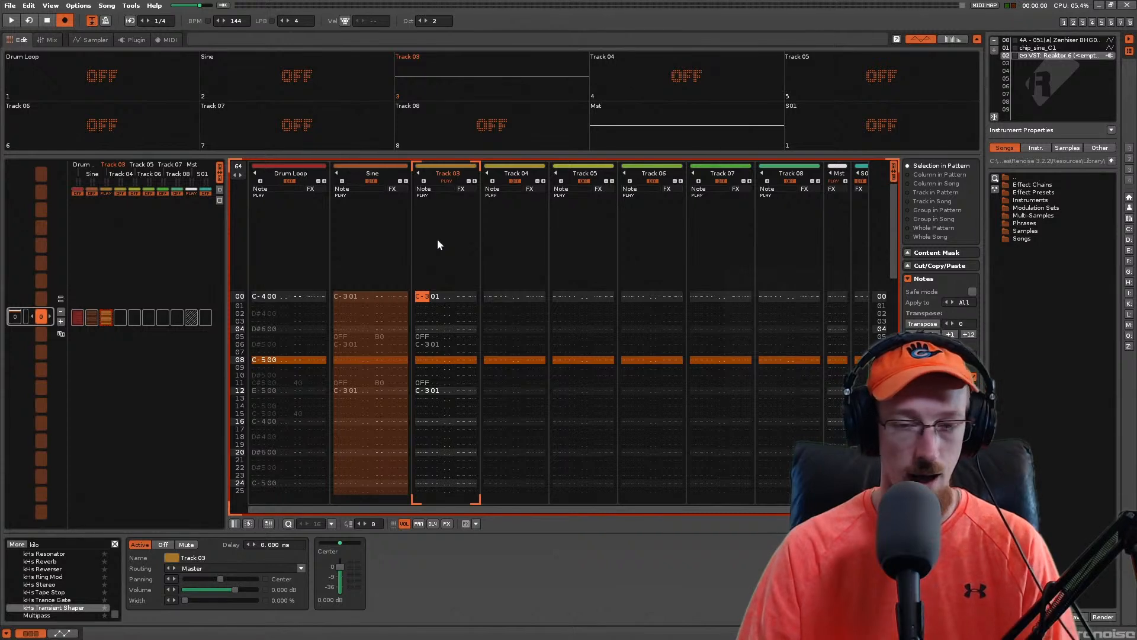
pyautogui.press('q')
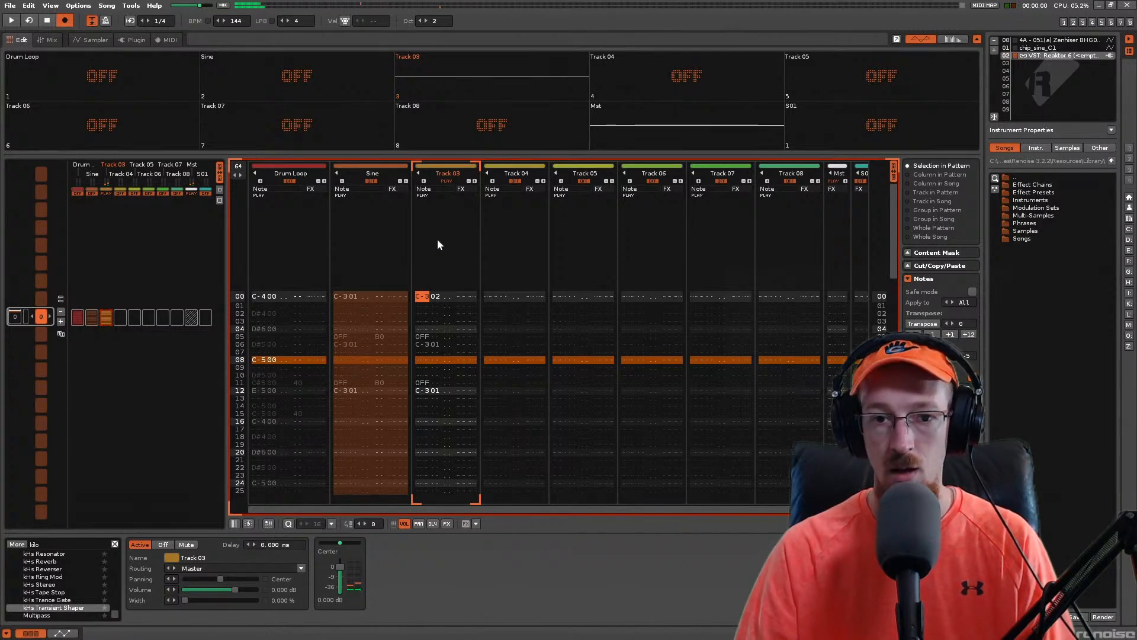
# Step: Compare the instrument numbers of the first Sine and Track 03 notes, and check Track 03's instrument column down to line 08
pyautogui.press('Right')
pyautogui.press('Right')
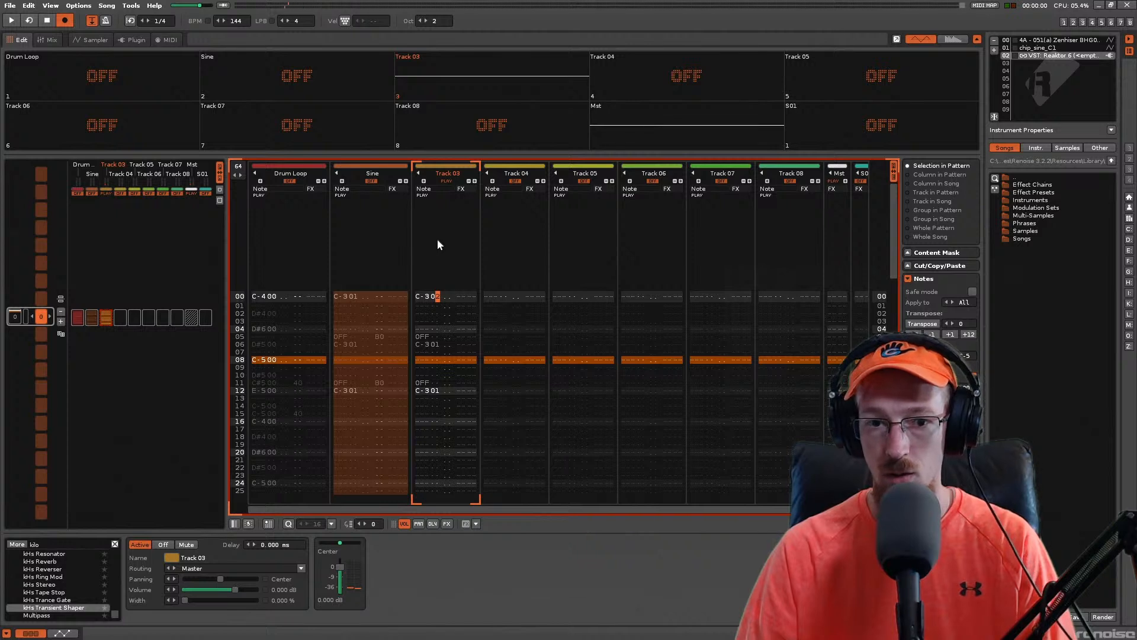
pyautogui.press('Left')
pyautogui.press('Left')
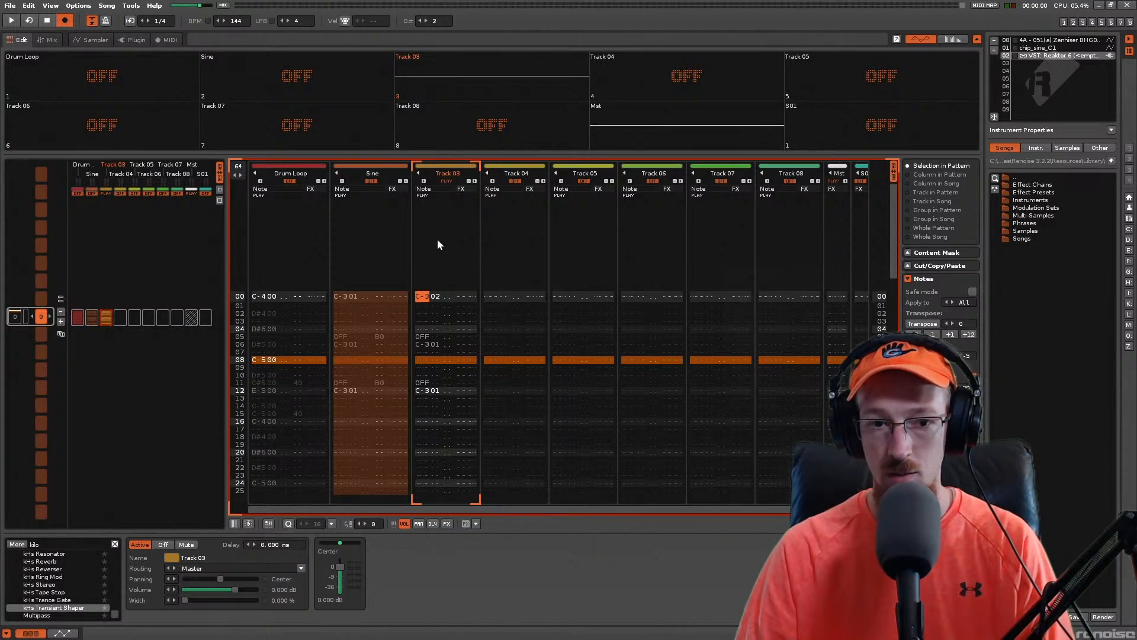
pyautogui.press('Right')
pyautogui.press('Right')
pyautogui.press('Down')
pyautogui.press('Down')
pyautogui.press('Down')
pyautogui.press('Down')
pyautogui.press('Down')
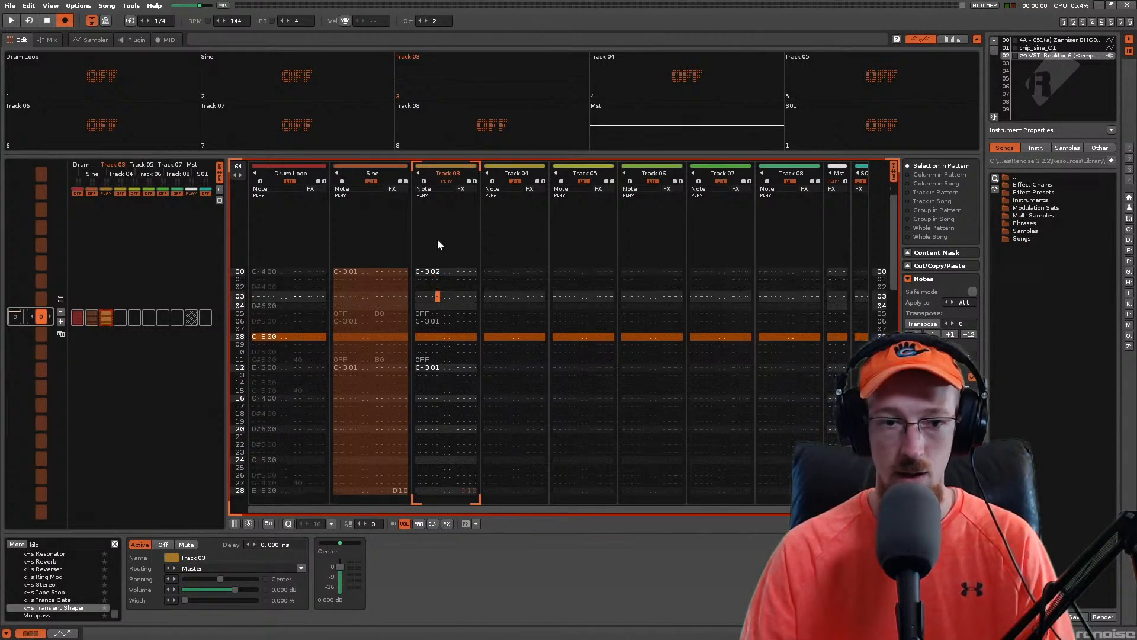
pyautogui.click(345, 255)
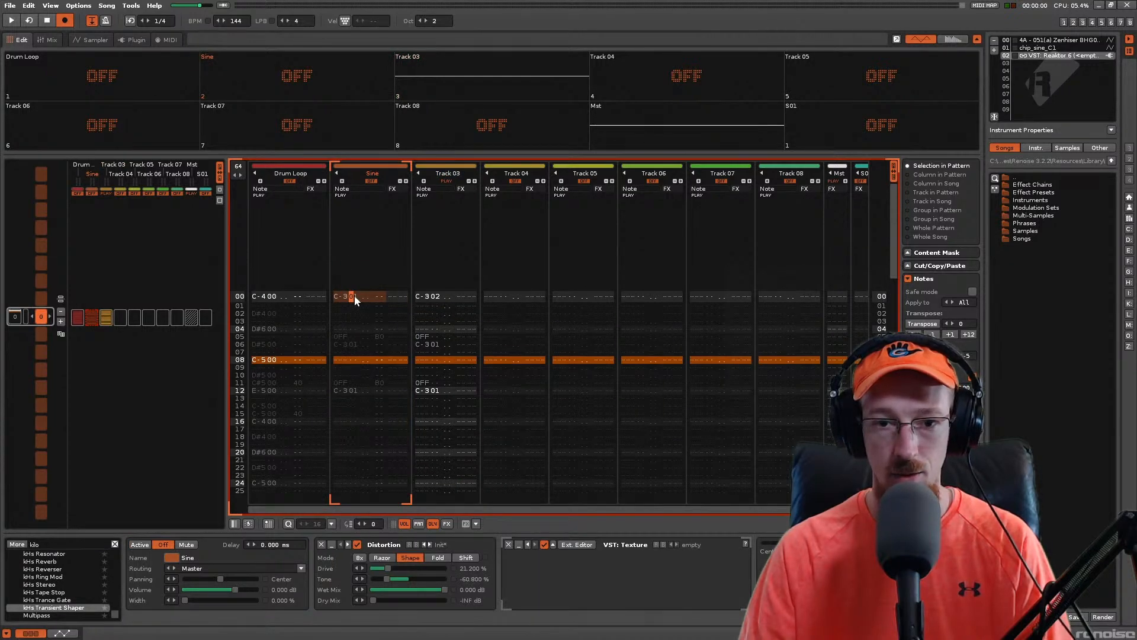
pyautogui.click(433, 296)
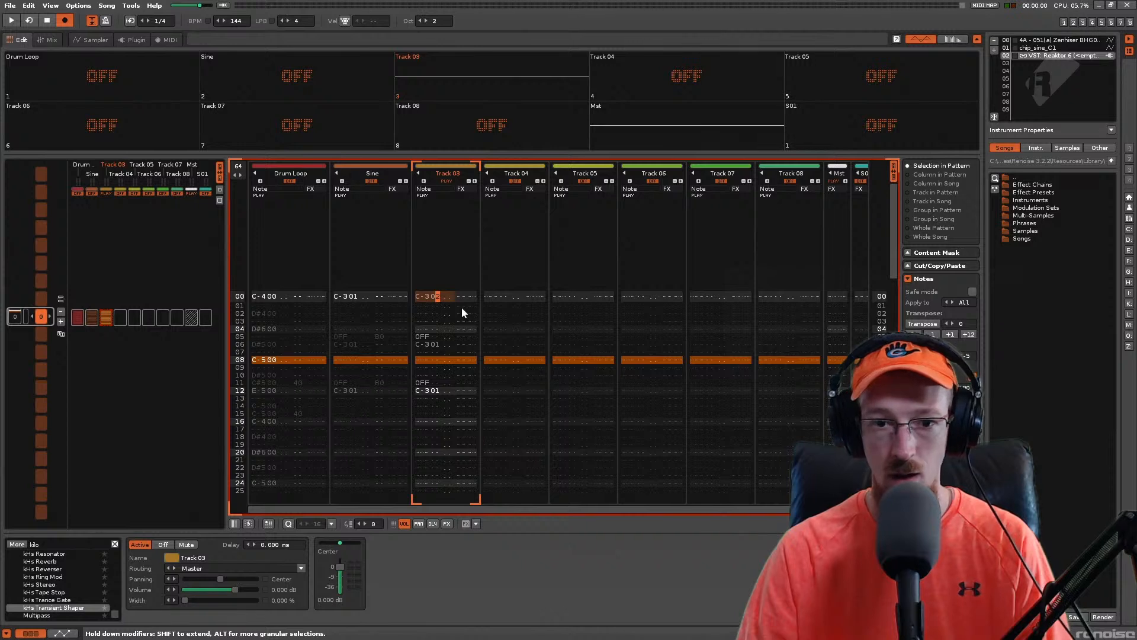
pyautogui.press('Down')
pyautogui.press('Down')
pyautogui.press('Down')
pyautogui.press('Down')
pyautogui.press('Down')
pyautogui.press('Down')
pyautogui.press('Down')
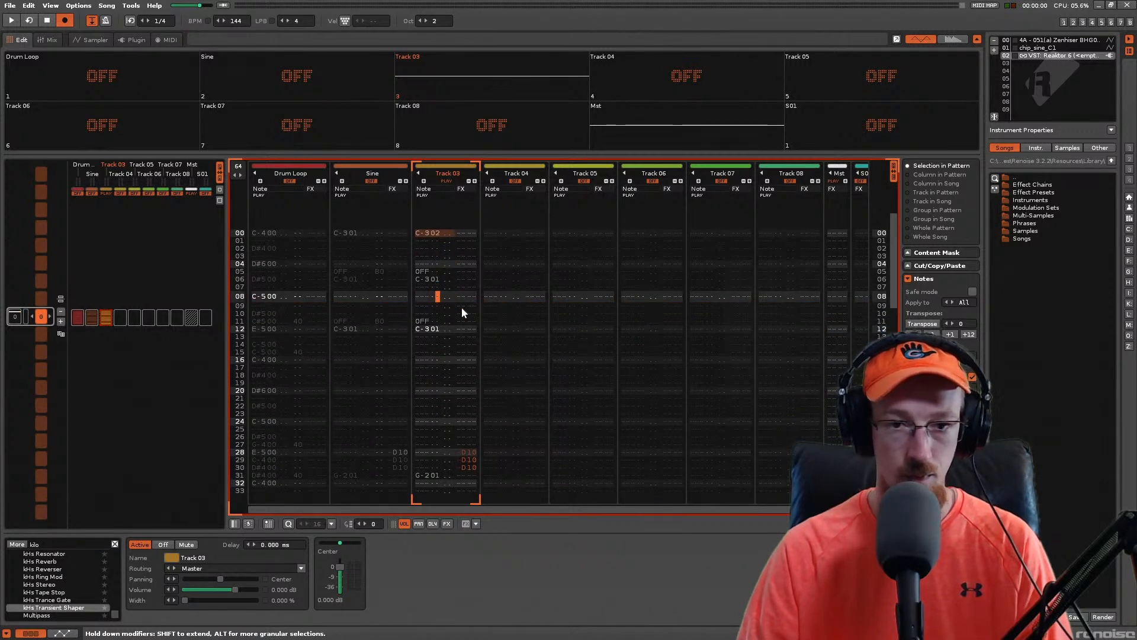
# Step: Try instrument 02 on Track 03's line 06 note and set the pattern edit step to 1
pyautogui.press('Up')
pyautogui.write('2')
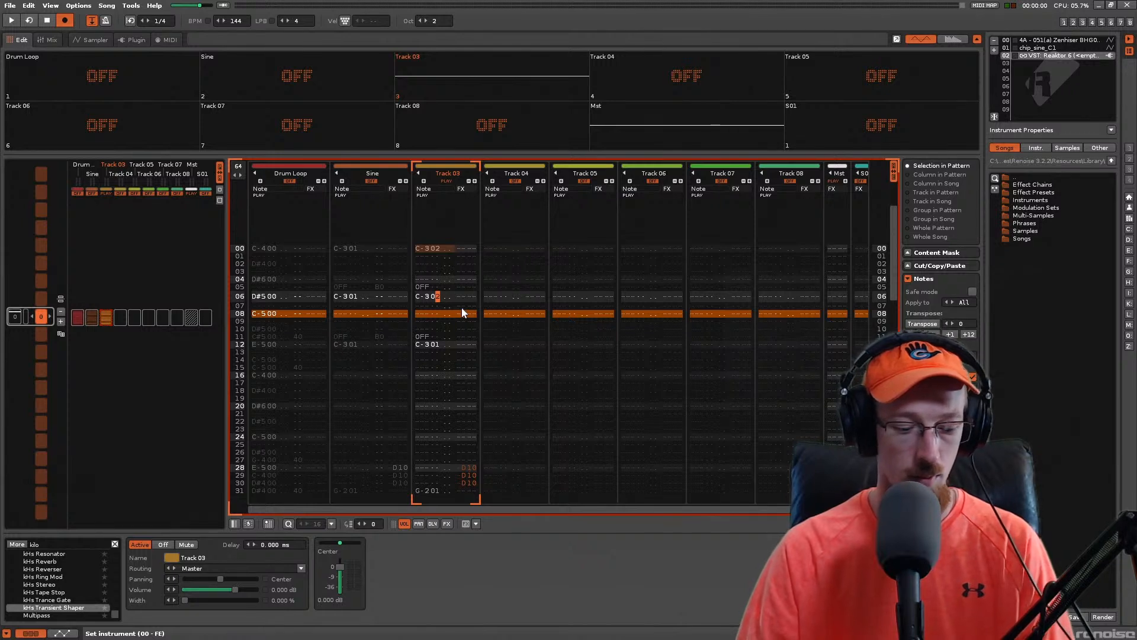
pyautogui.hotkey('ctrl', '1')
# Step: Fill Track 03's instrument column with 01 from line 06 down to line 60
pyautogui.press('1')
pyautogui.press('1')
pyautogui.press('1')
pyautogui.press('1')
pyautogui.press('1')
pyautogui.press('1')
pyautogui.press('1')
pyautogui.press('1')
pyautogui.press('1')
pyautogui.press('1')
pyautogui.press('1')
pyautogui.press('1')
pyautogui.press('1')
pyautogui.press('1')
pyautogui.press('1')
pyautogui.press('1')
pyautogui.press('1')
pyautogui.press('1')
pyautogui.press('1')
pyautogui.press('1')
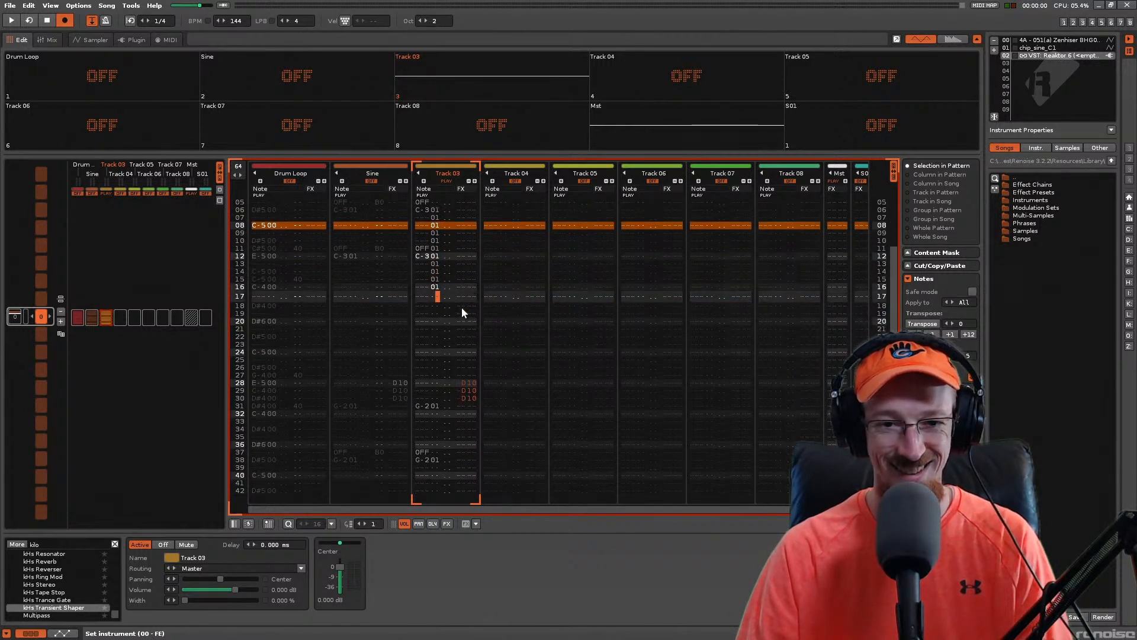
pyautogui.press('1')
pyautogui.press('1')
pyautogui.press('1')
pyautogui.press('1')
pyautogui.press('1')
pyautogui.press('1')
pyautogui.press('1')
pyautogui.press('1')
pyautogui.press('1')
pyautogui.press('1')
pyautogui.press('1')
pyautogui.press('1')
pyautogui.press('1')
pyautogui.press('1')
pyautogui.press('1')
pyautogui.press('1')
pyautogui.press('1')
pyautogui.press('1')
pyautogui.press('1')
pyautogui.press('1')
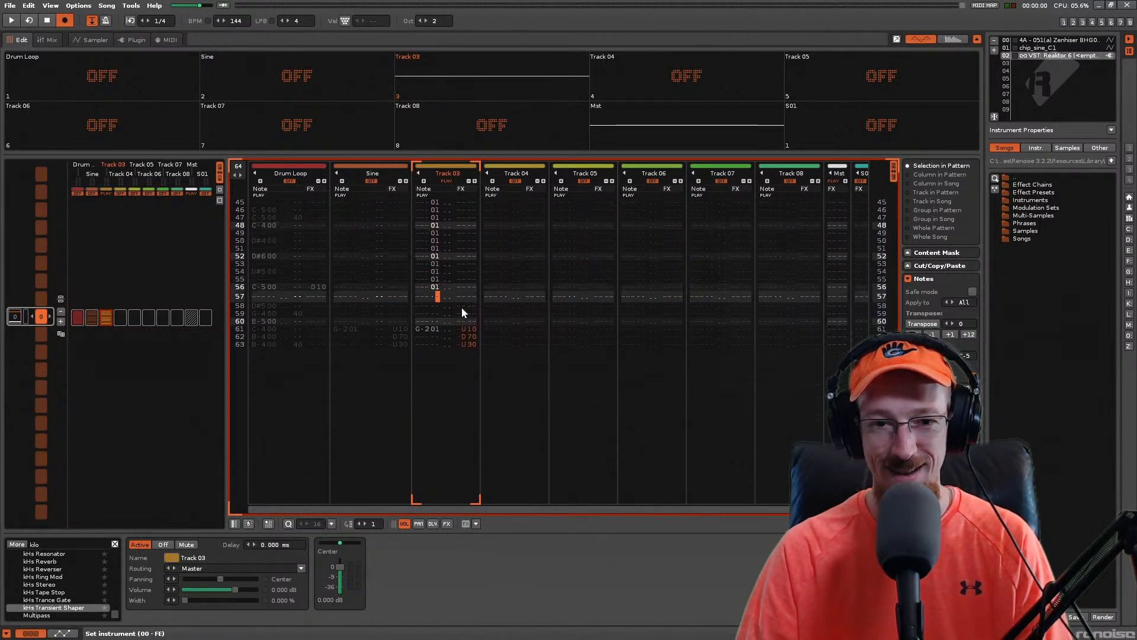
pyautogui.press('1')
pyautogui.press('1')
pyautogui.press('1')
pyautogui.press('1')
pyautogui.press('1')
pyautogui.press('1')
pyautogui.press('1')
pyautogui.press('1')
pyautogui.press('1')
pyautogui.press('1')
pyautogui.press('1')
pyautogui.press('1')
pyautogui.press('1')
pyautogui.press('1')
pyautogui.press('1')
pyautogui.press('1')
pyautogui.press('1')
pyautogui.press('1')
pyautogui.press('1')
pyautogui.press('1')
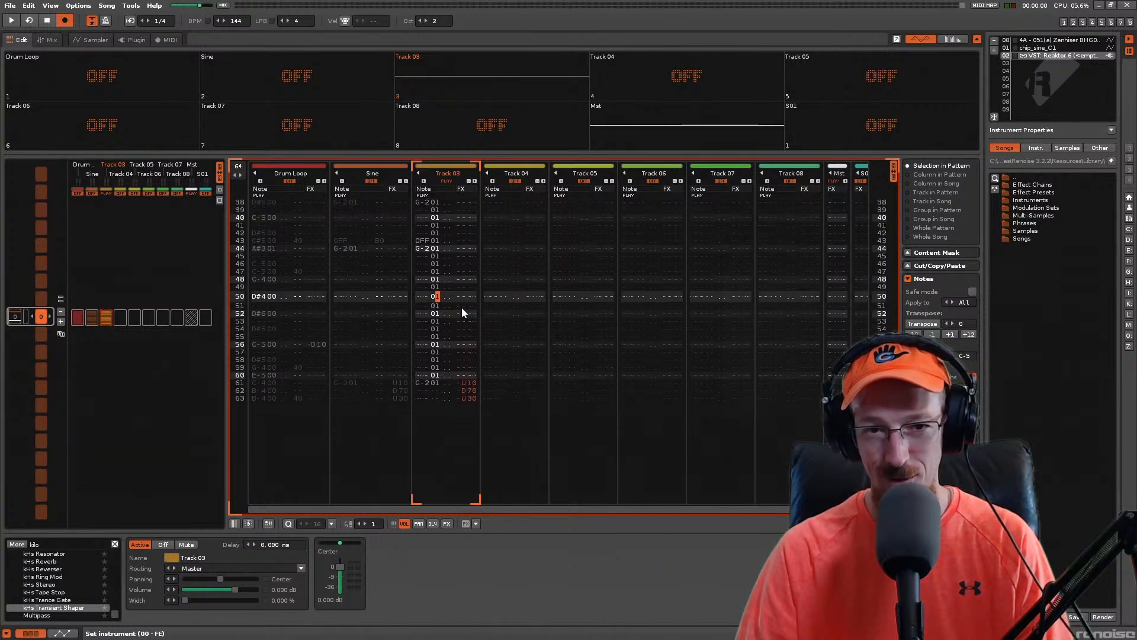
# Step: Fill Track 03's instrument column with 02 from line 06 down to line 60
pyautogui.press('Up')
pyautogui.press('Up')
pyautogui.press('Up')
pyautogui.press('Up')
pyautogui.press('Up')
pyautogui.press('Up')
pyautogui.press('Up')
pyautogui.press('Up')
pyautogui.press('Up')
pyautogui.press('Up')
pyautogui.press('Up')
pyautogui.press('Up')
pyautogui.press('Up')
pyautogui.press('Up')
pyautogui.press('Up')
pyautogui.press('Up')
pyautogui.press('Up')
pyautogui.press('Up')
pyautogui.press('Up')
pyautogui.press('Up')
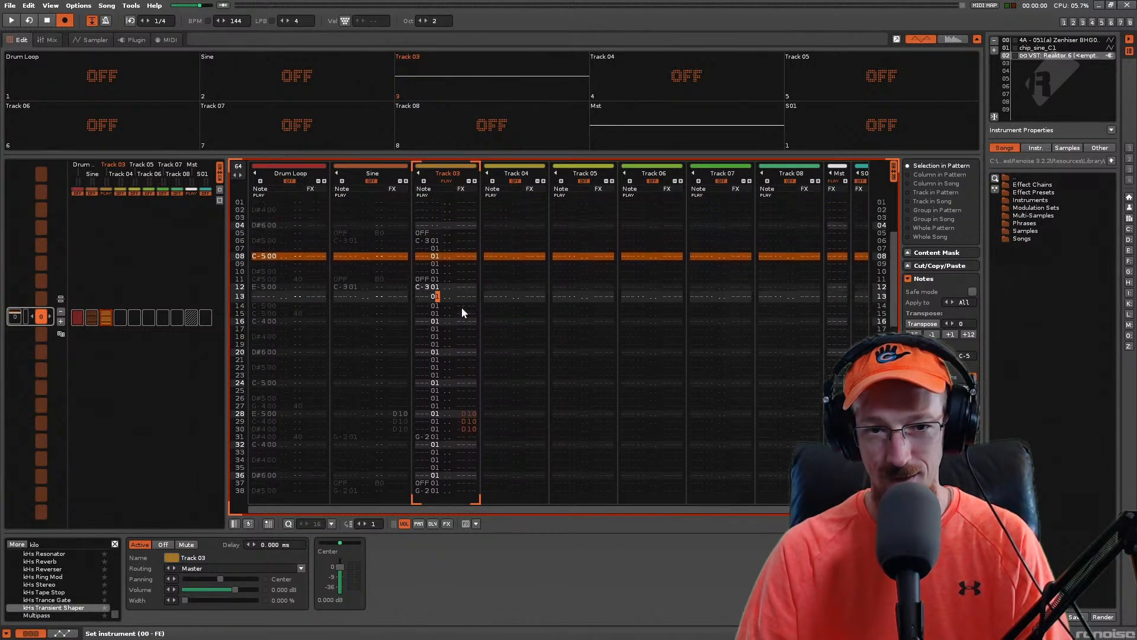
pyautogui.press('2')
pyautogui.press('2')
pyautogui.press('2')
pyautogui.press('2')
pyautogui.press('2')
pyautogui.press('2')
pyautogui.press('2')
pyautogui.press('2')
pyautogui.press('2')
pyautogui.press('2')
pyautogui.press('2')
pyautogui.press('2')
pyautogui.press('2')
pyautogui.press('2')
pyautogui.press('2')
pyautogui.press('2')
pyautogui.press('2')
pyautogui.press('2')
pyautogui.press('2')
pyautogui.press('2')
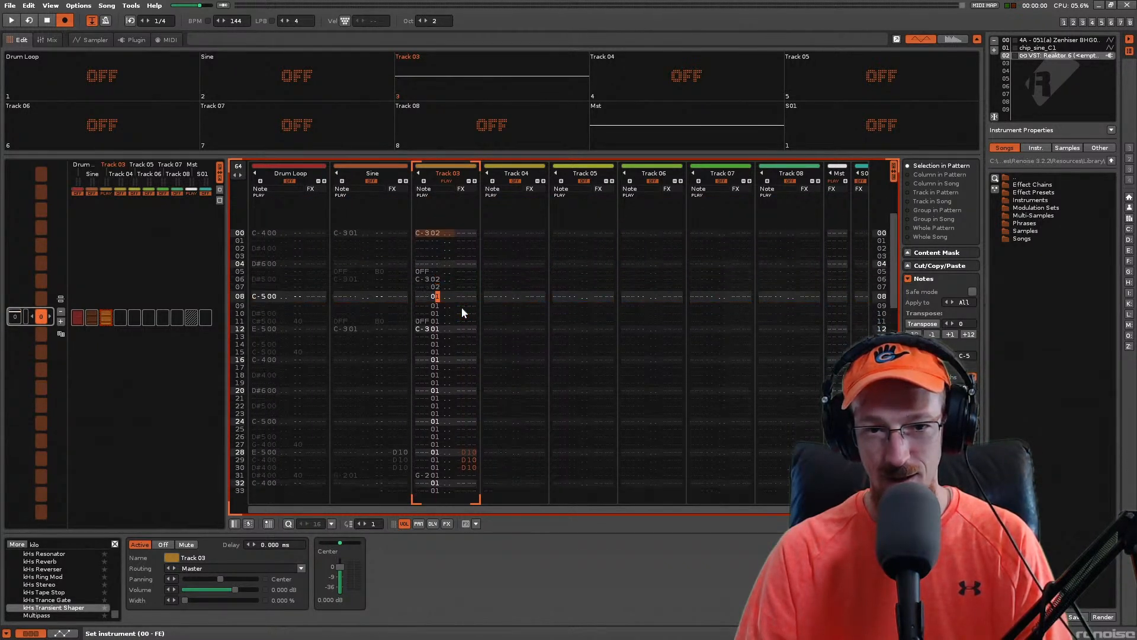
pyautogui.press('2')
pyautogui.press('2')
pyautogui.press('2')
pyautogui.press('2')
pyautogui.press('2')
pyautogui.press('2')
pyautogui.press('2')
pyautogui.press('2')
pyautogui.press('2')
pyautogui.press('2')
pyautogui.press('2')
pyautogui.press('2')
pyautogui.press('2')
pyautogui.press('2')
pyautogui.press('2')
pyautogui.press('2')
pyautogui.press('2')
pyautogui.press('2')
pyautogui.press('2')
pyautogui.press('2')
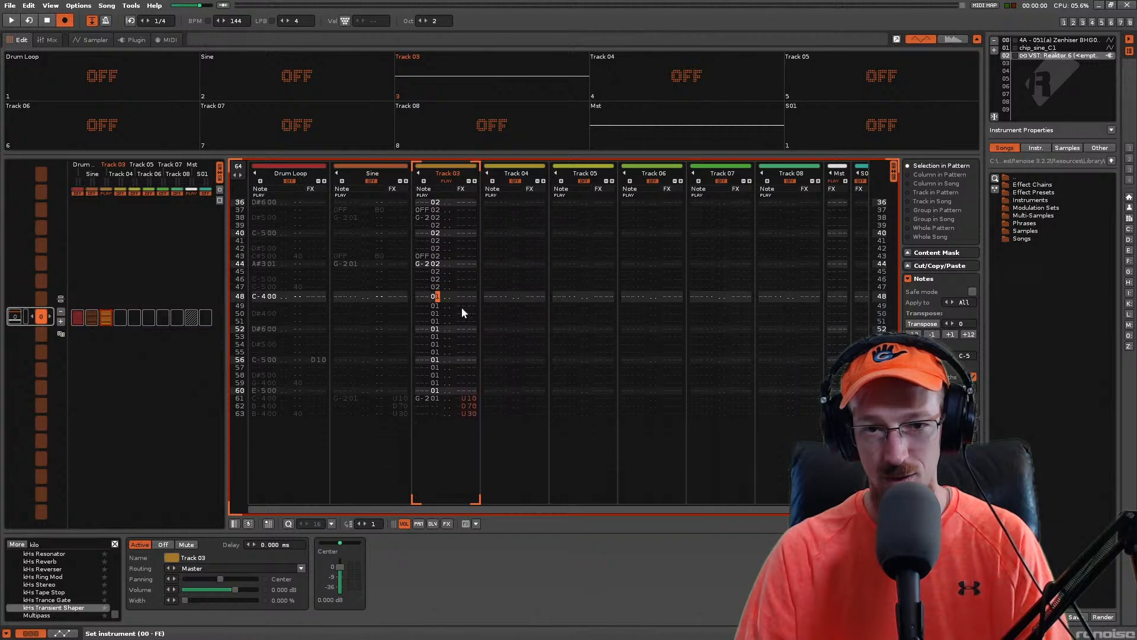
# Step: Play back the pattern and examine Track 03's notes and instrument column between lines 05 and 50
pyautogui.press('space')
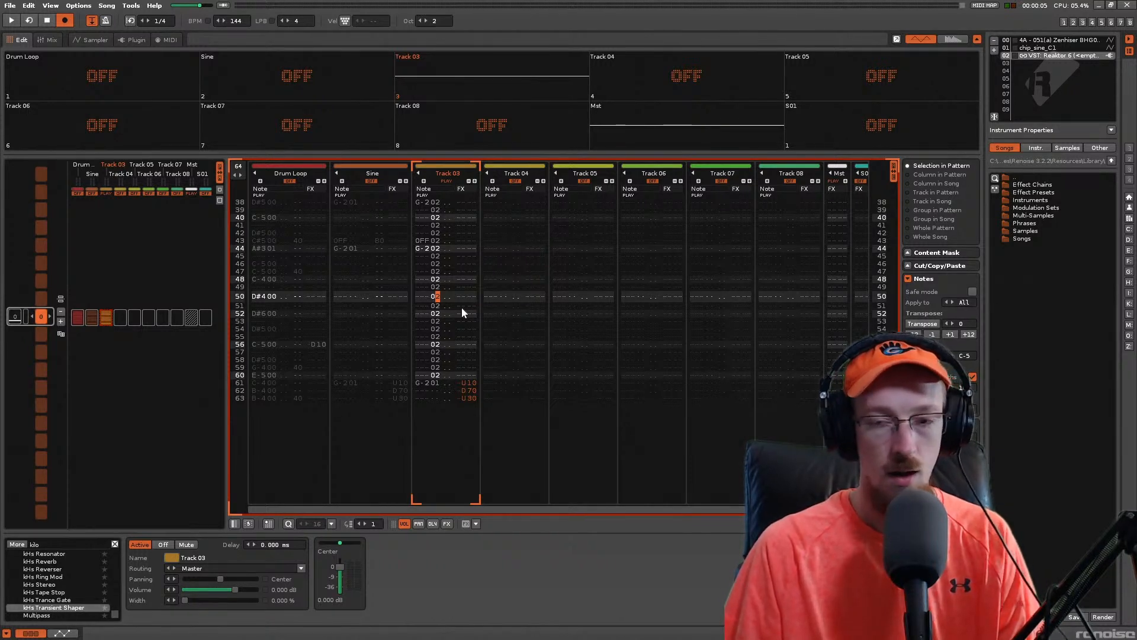
pyautogui.press('Up')
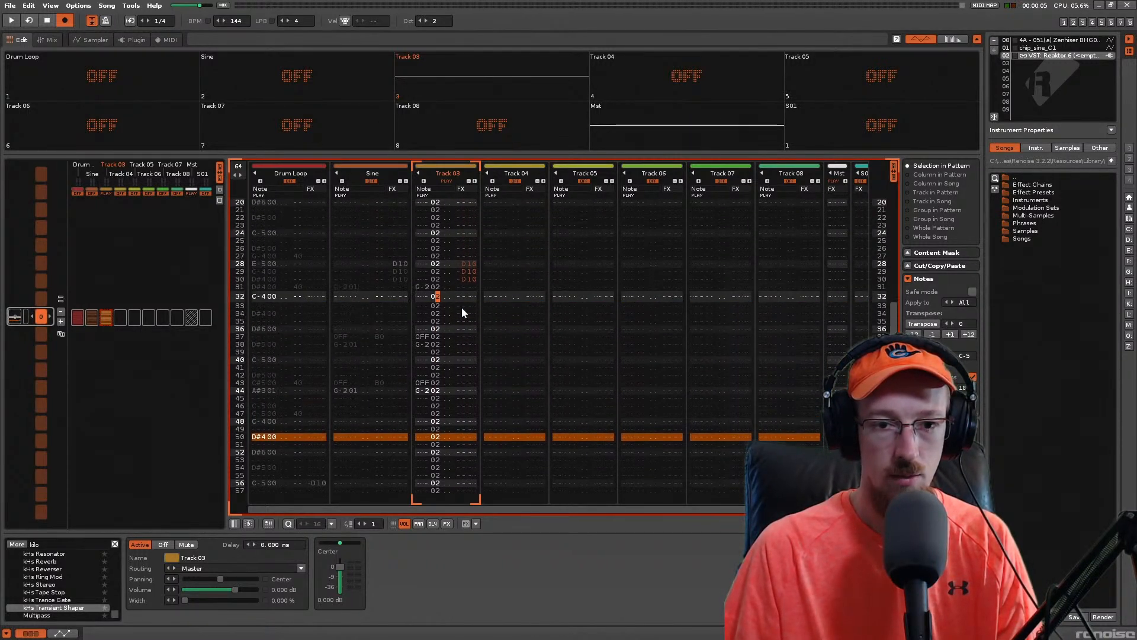
pyautogui.press('Up')
pyautogui.press('Up')
pyautogui.press('Up')
pyautogui.press('Up')
pyautogui.press('Up')
pyautogui.press('Up')
pyautogui.press('Up')
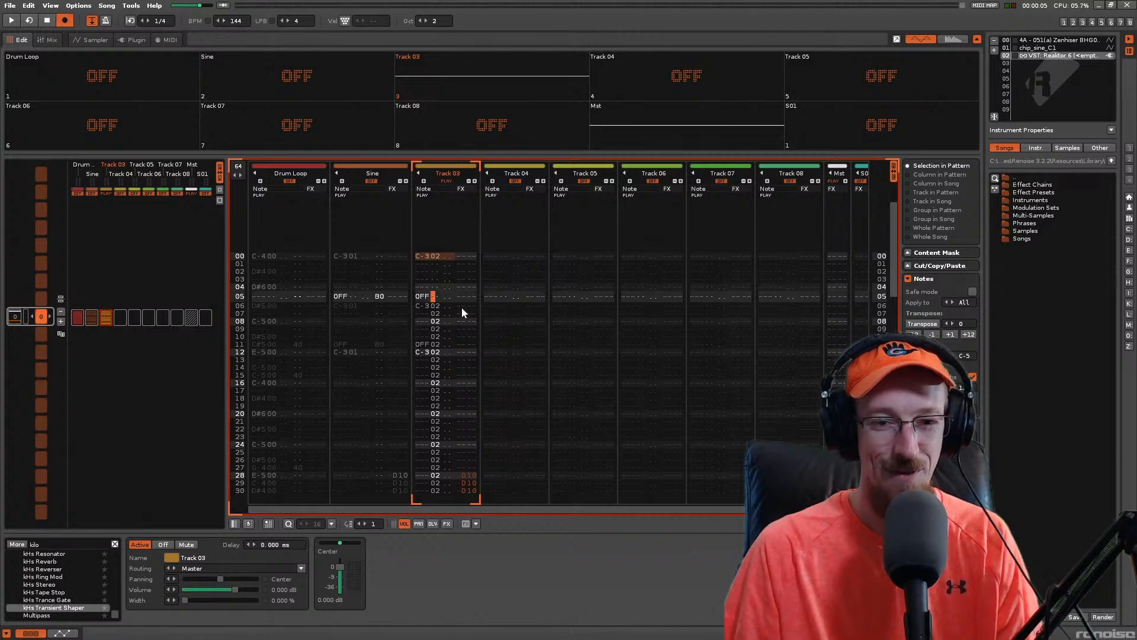
pyautogui.press('Down')
pyautogui.press('Down')
pyautogui.press('Down')
pyautogui.press('Right')
pyautogui.press('Down')
pyautogui.press('Down')
pyautogui.press('Down')
pyautogui.press('Down')
pyautogui.press('Down')
pyautogui.press('Down')
pyautogui.press('Down')
pyautogui.press('Down')
pyautogui.press('Down')
pyautogui.press('Down')
pyautogui.press('Down')
pyautogui.press('Down')
pyautogui.press('Down')
pyautogui.press('Left')
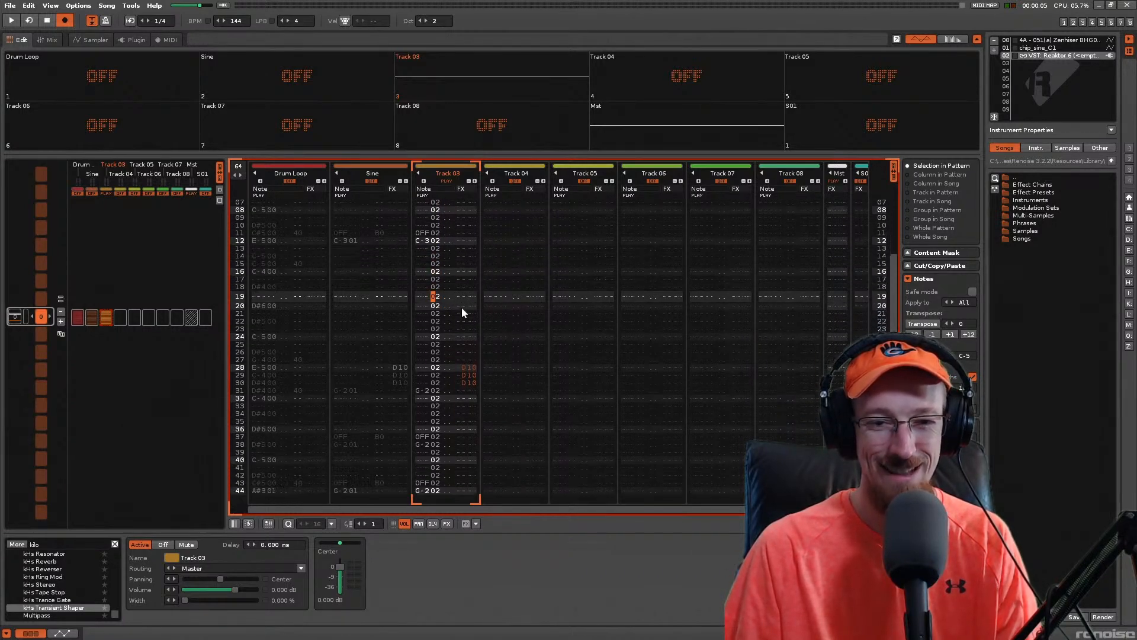
# Step: Unmute the Sine track and play the pattern to hear it together with Track 03
pyautogui.press('Up')
pyautogui.press('Up')
pyautogui.press('Up')
pyautogui.press('Up')
pyautogui.press('Up')
pyautogui.press('Up')
pyautogui.press('Up')
pyautogui.press('Up')
pyautogui.press('Up')
pyautogui.press('Up')
pyautogui.press('Up')
pyautogui.press('Up')
pyautogui.press('Up')
pyautogui.press('Up')
pyautogui.press('Up')
pyautogui.press('Up')
pyautogui.press('Up')
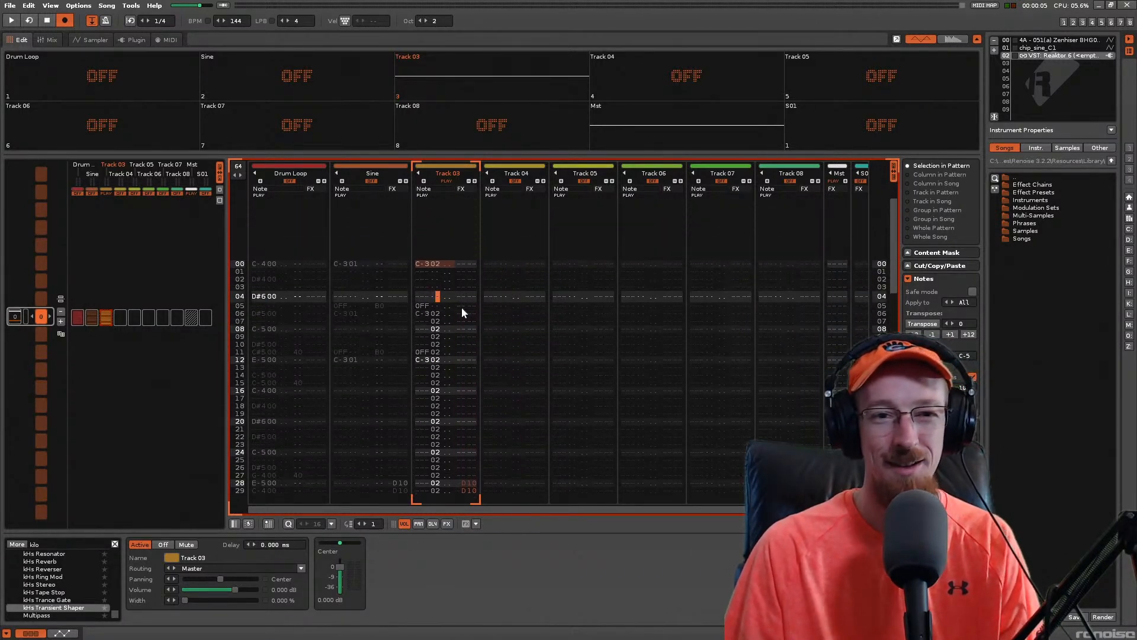
pyautogui.click(299, 74)
pyautogui.press('space')
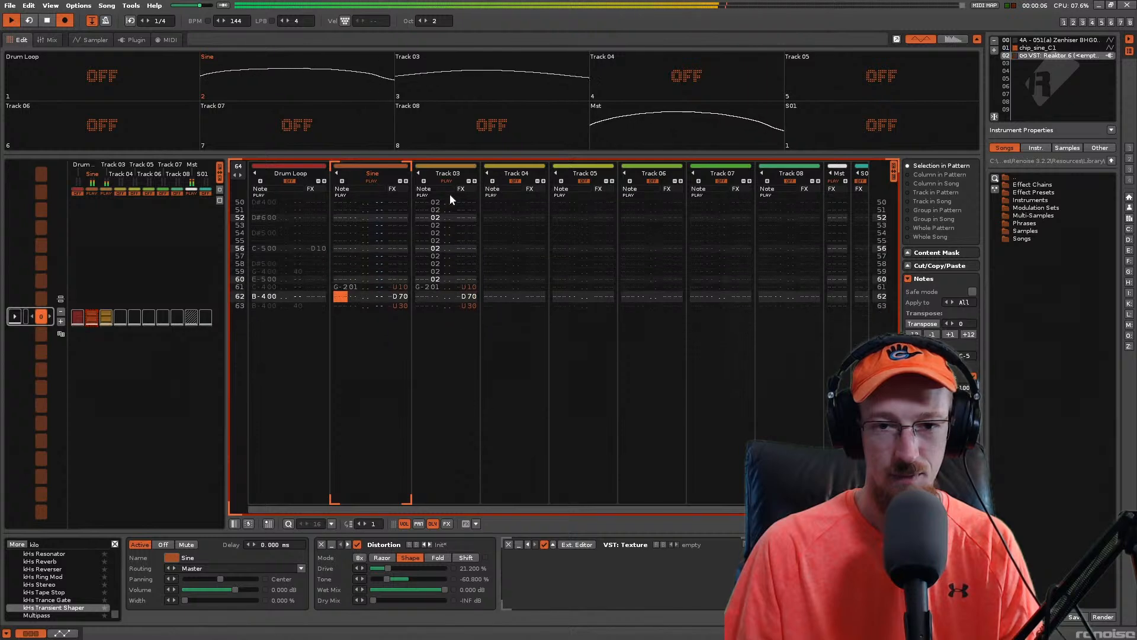
pyautogui.press('space')
# Step: Insert a second pattern into the sequence and copy the Drum Loop, Sine and Track 03 blocks into it
pyautogui.click(527, 172)
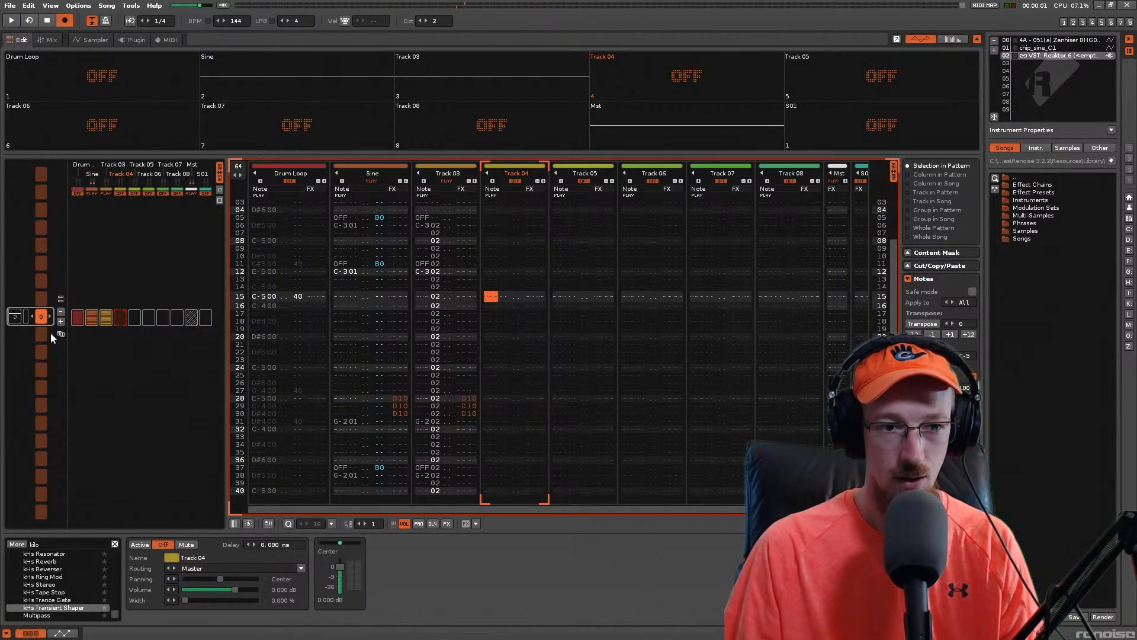
pyautogui.click(60, 321)
pyautogui.moveTo(76, 300); pyautogui.dragTo(106, 322)
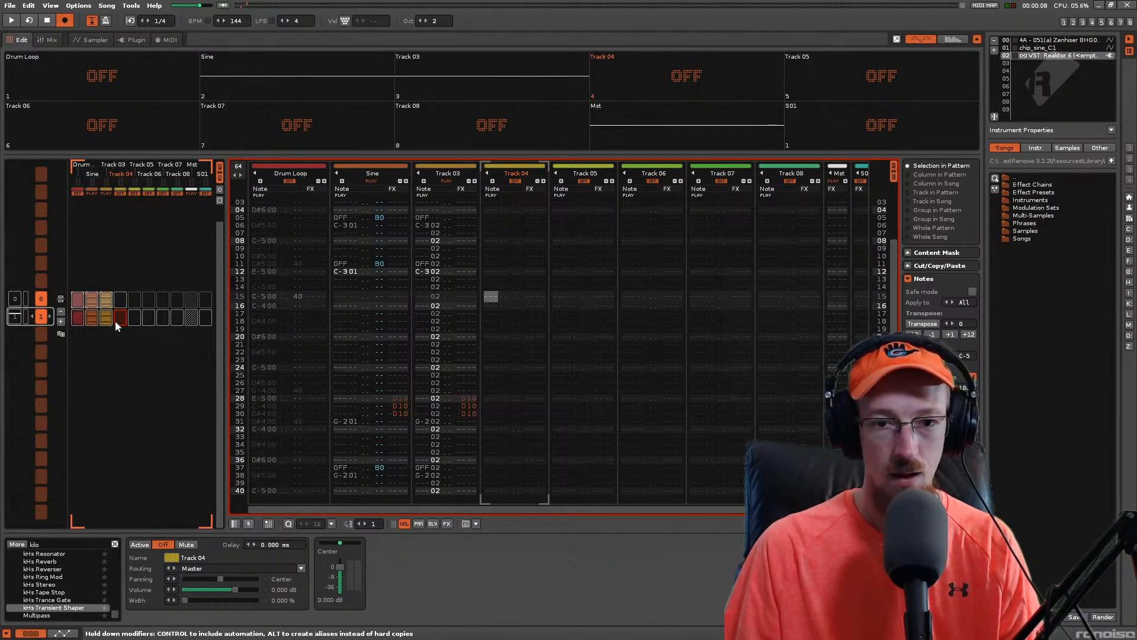
pyautogui.click(119, 314)
pyautogui.press('space')
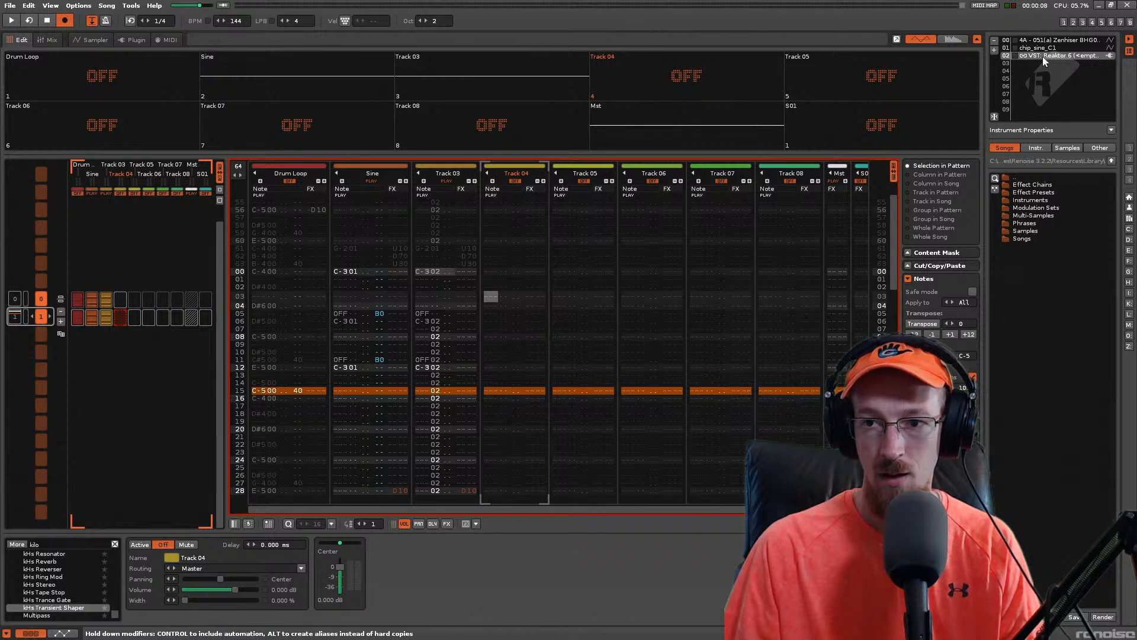
# Step: Duplicate the Reaktor 6 instrument into slot 03 and show the copy's plugin editor
pyautogui.moveTo(1040, 55); pyautogui.dragTo(1039, 63)
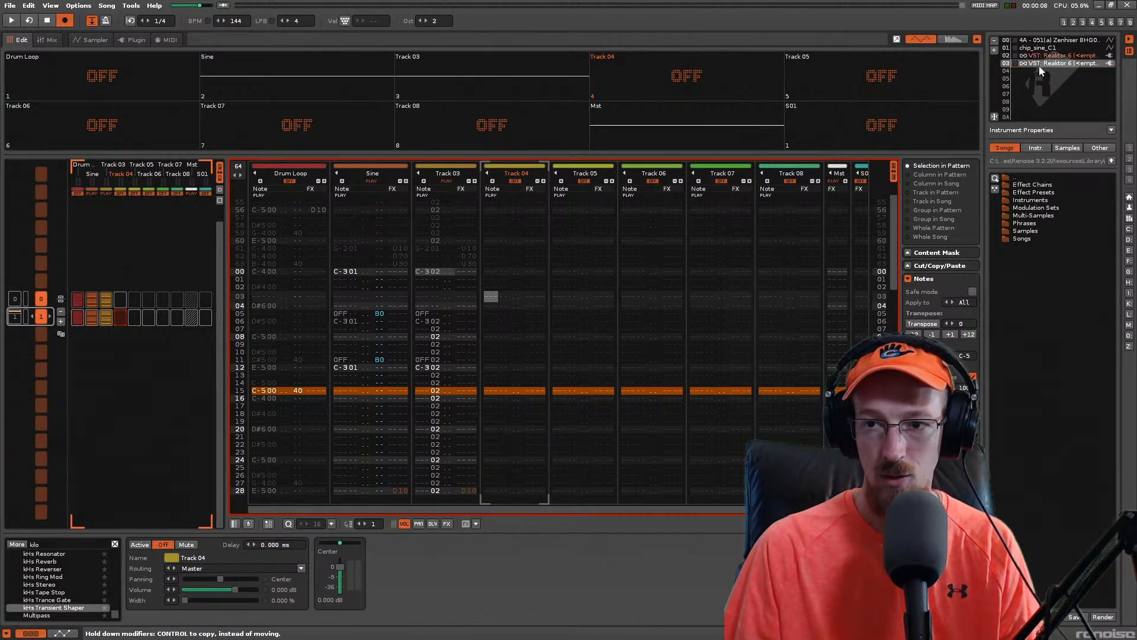
pyautogui.click(132, 40)
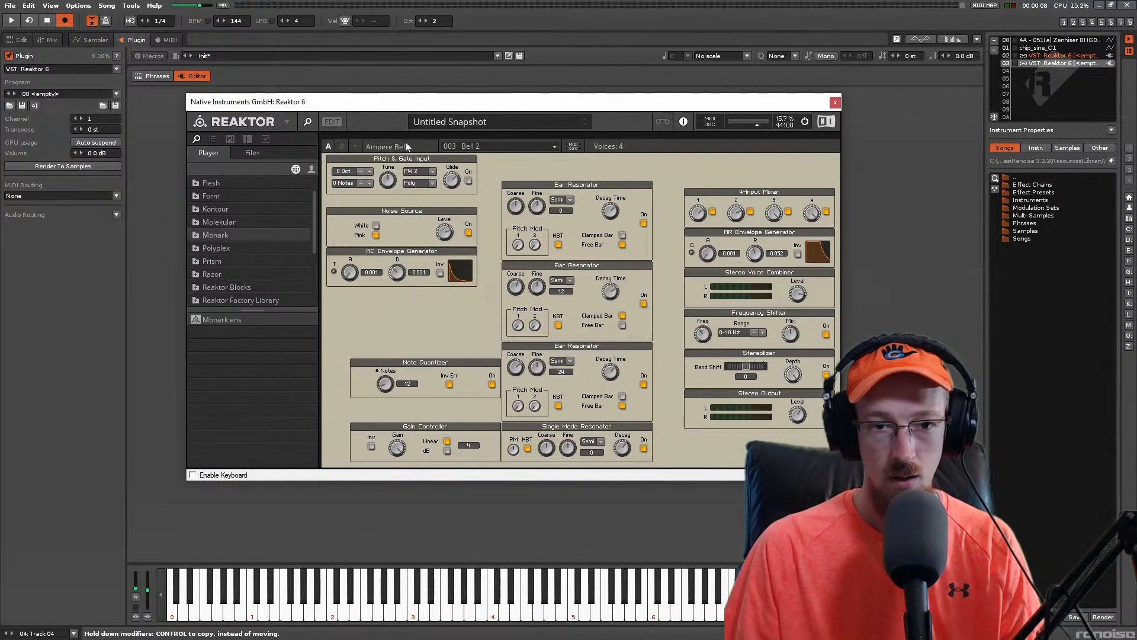
pyautogui.click(1051, 56)
pyautogui.click(1047, 63)
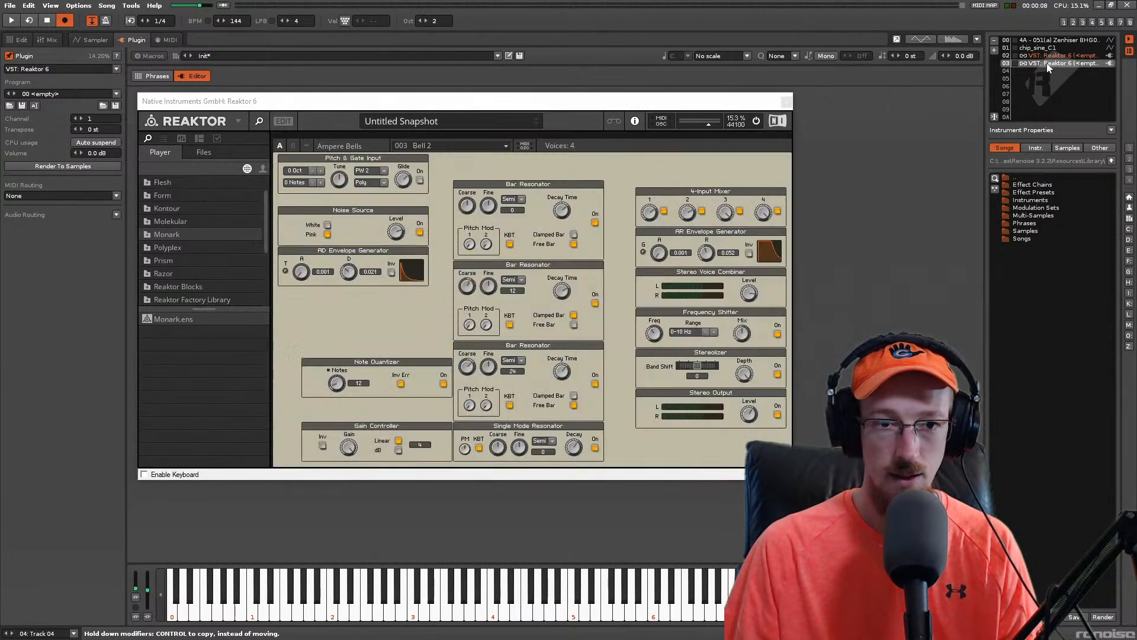
# Step: Put the instrument 03 Reaktor ensemble into edit mode and delete Ampere Bells from its structure
pyautogui.click(286, 123)
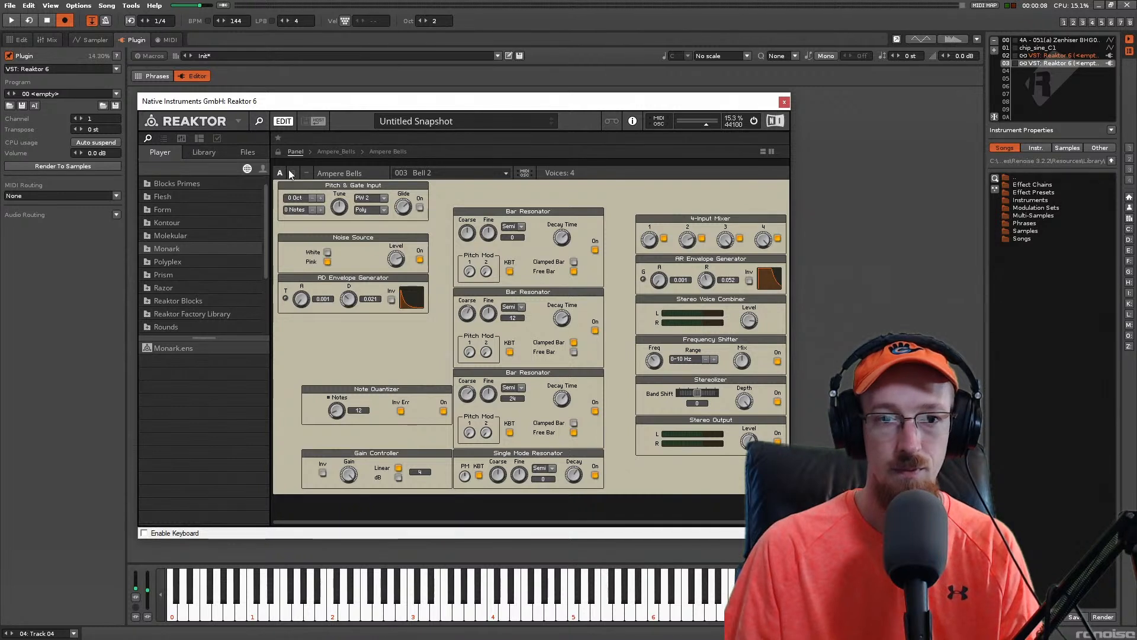
pyautogui.click(328, 151)
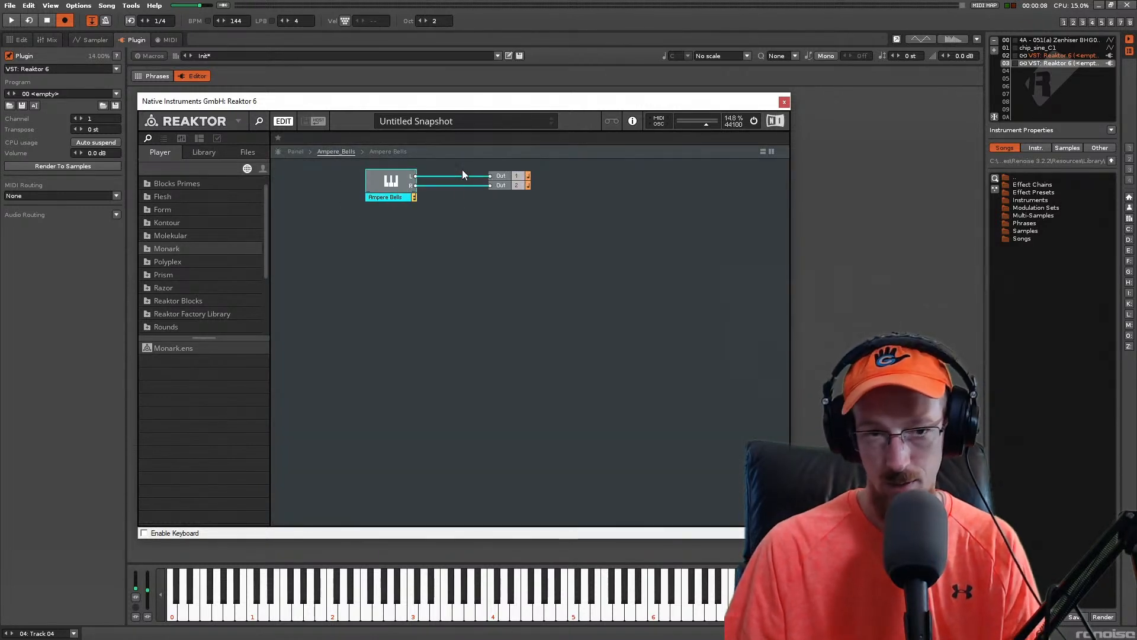
pyautogui.press('Delete')
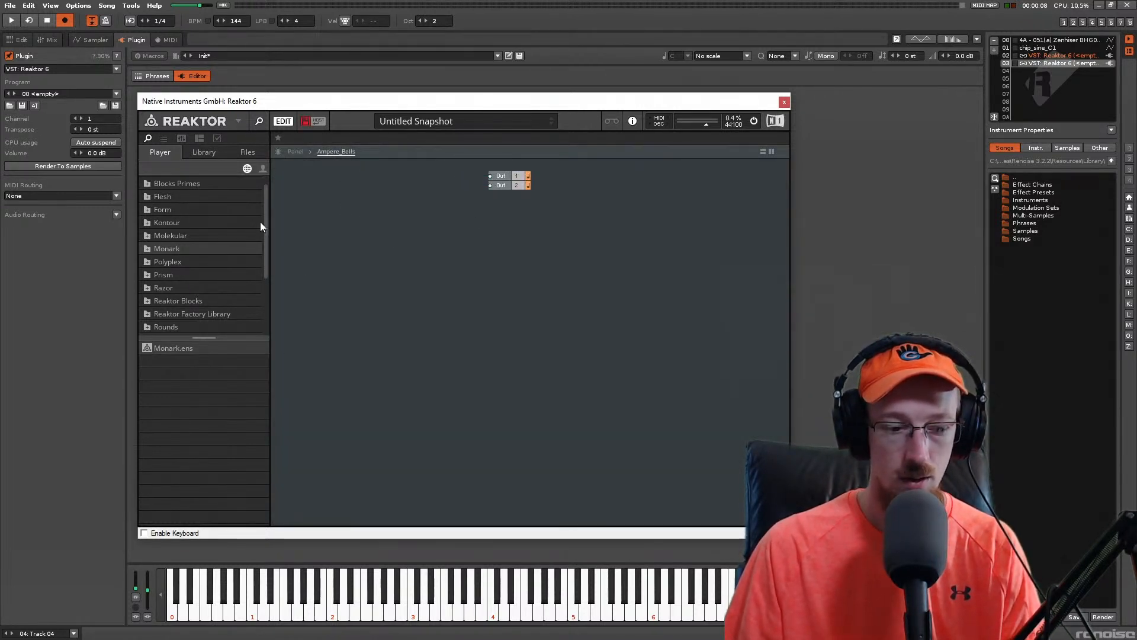
# Step: Add the Kaleidon synthesizer from the library to the structure and wire its two outputs to Out 1 and Out 2
pyautogui.moveTo(268, 248); pyautogui.dragTo(263, 286)
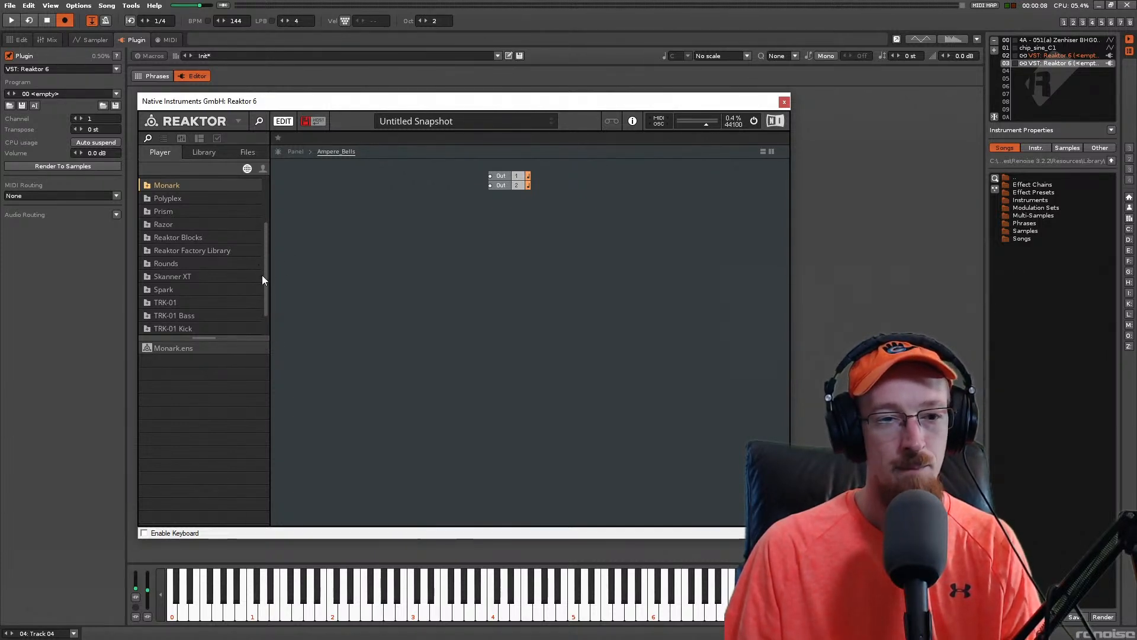
pyautogui.moveTo(264, 280); pyautogui.dragTo(266, 228)
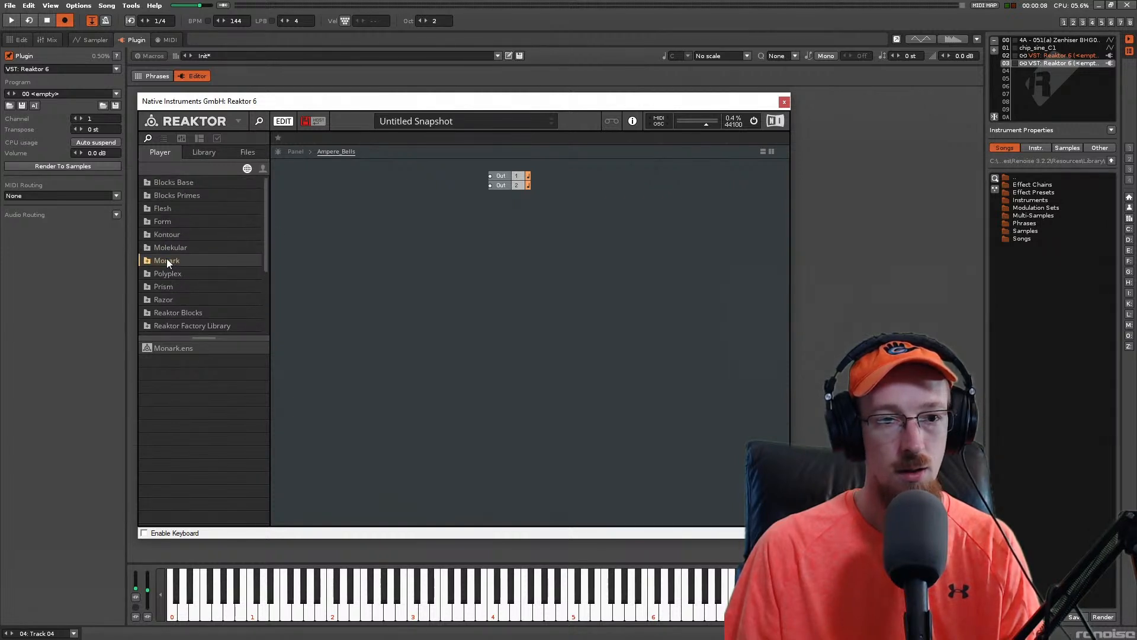
pyautogui.click(202, 153)
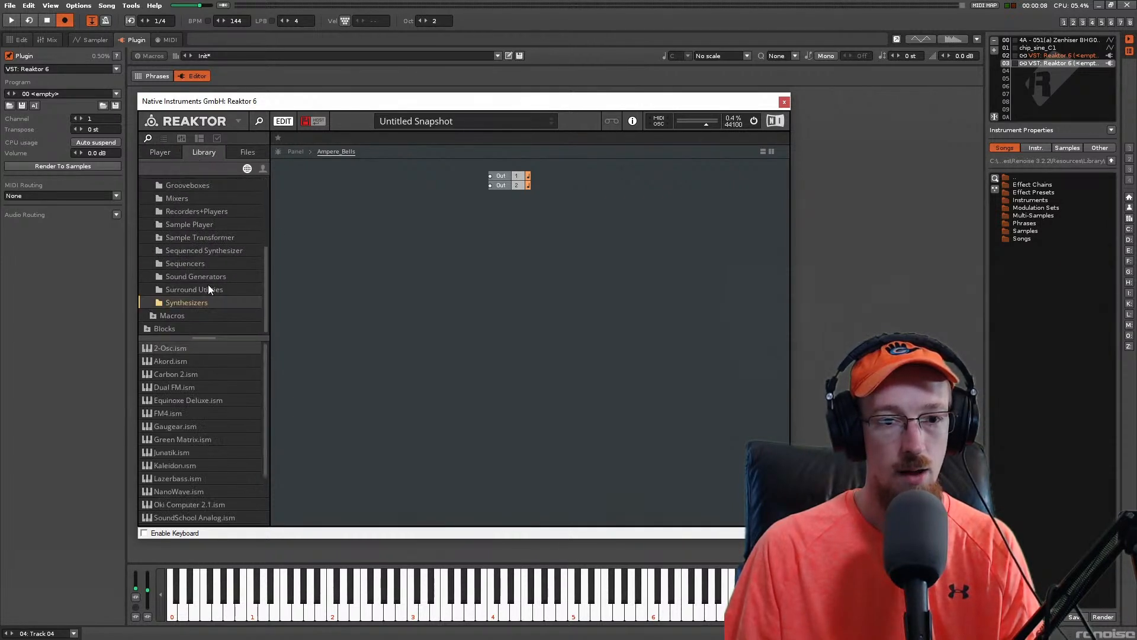
pyautogui.scroll(-4, 261, 364)
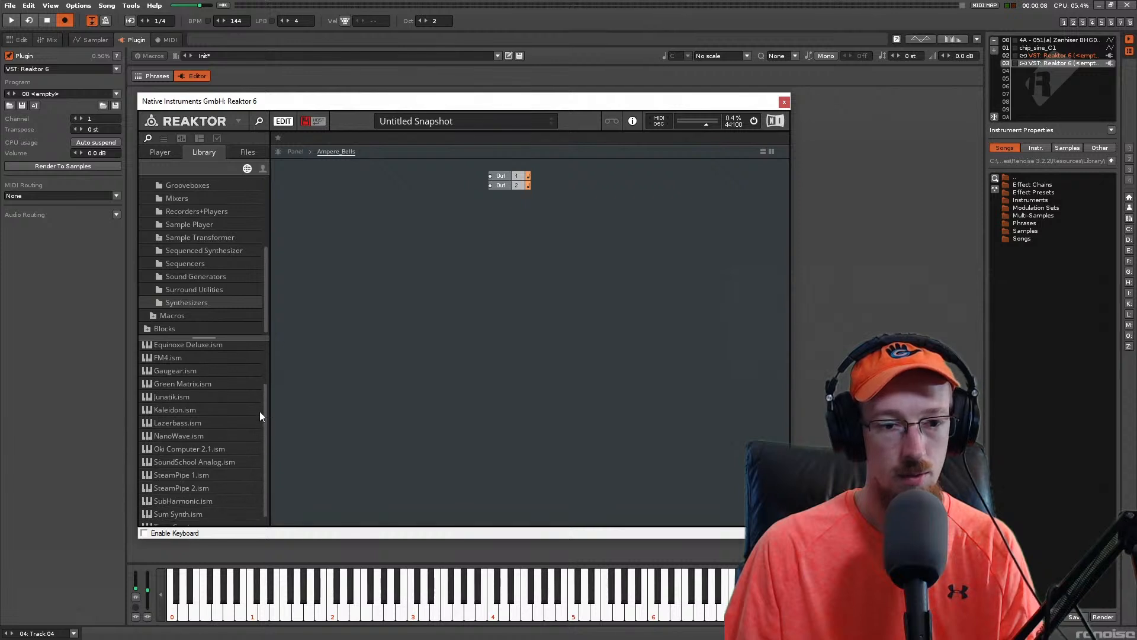
pyautogui.doubleClick(168, 411)
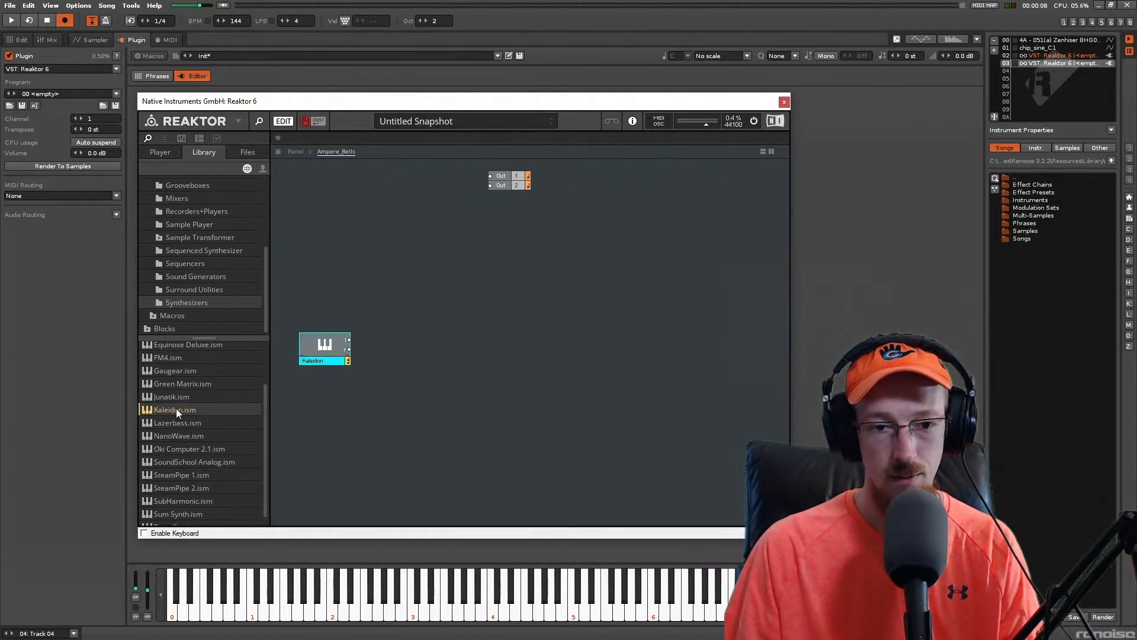
pyautogui.moveTo(347, 358); pyautogui.dragTo(492, 179)
pyautogui.moveTo(405, 216); pyautogui.dragTo(501, 185)
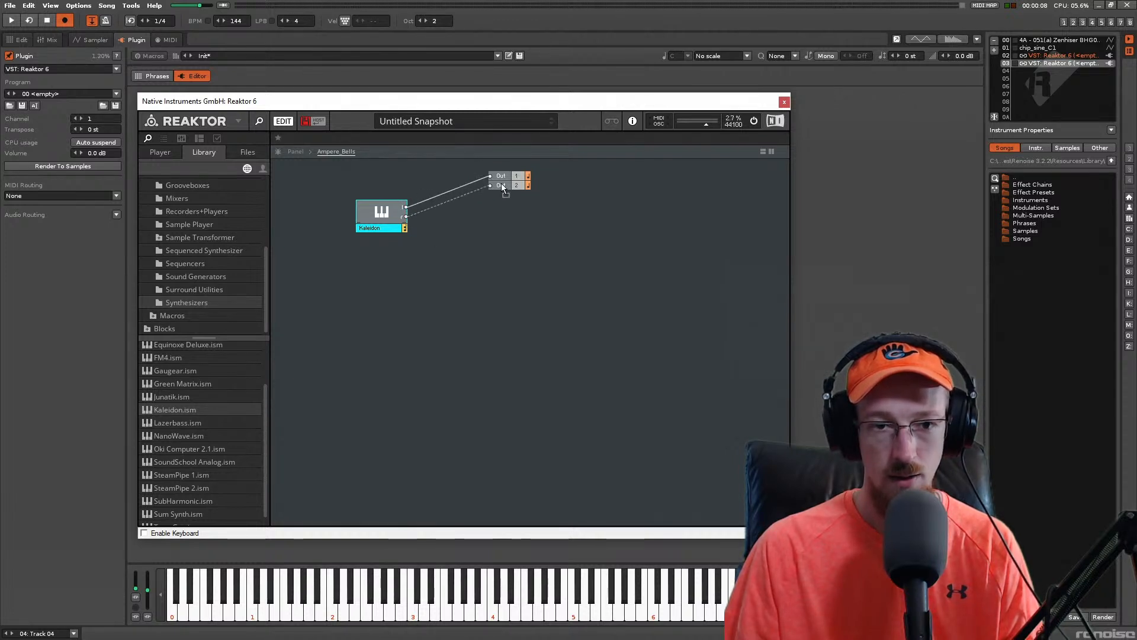
pyautogui.click(292, 152)
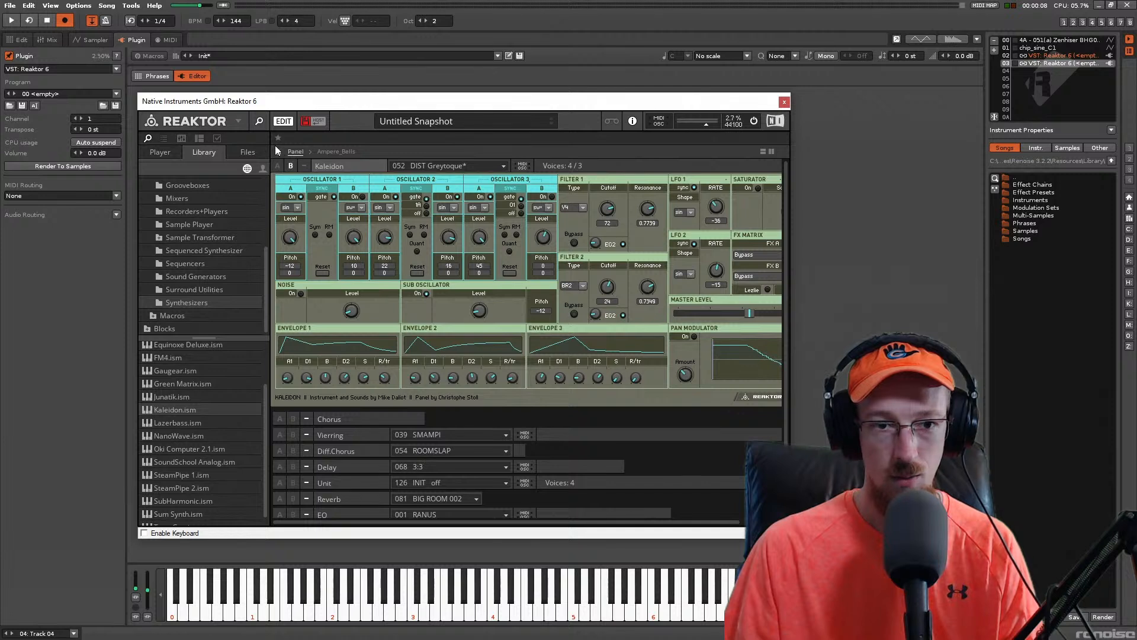
pyautogui.click(325, 153)
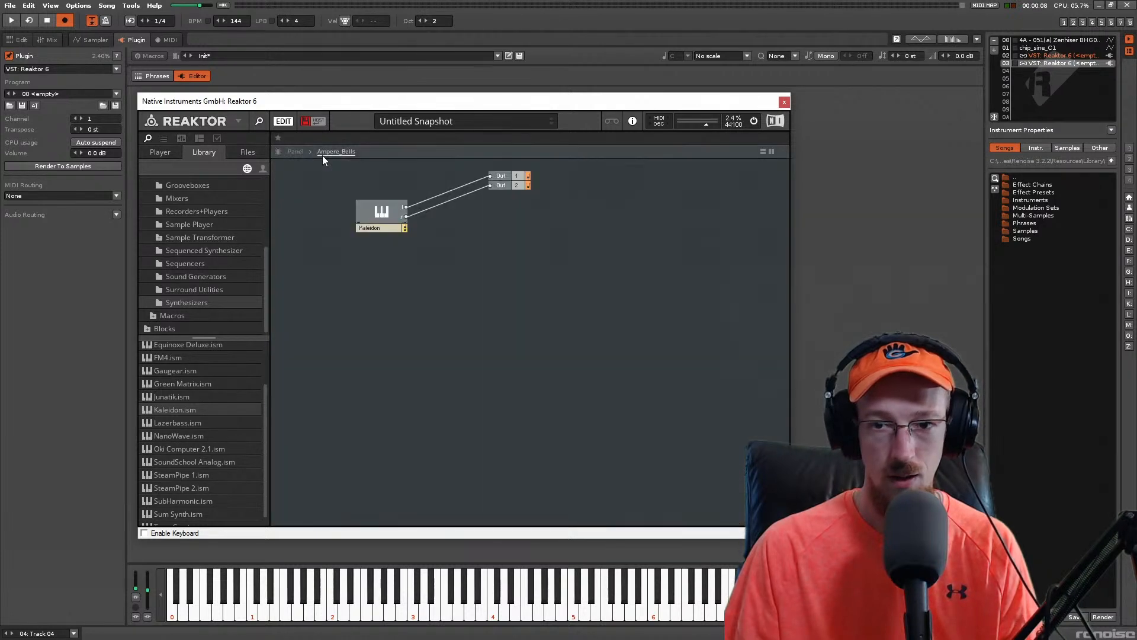
pyautogui.click(763, 152)
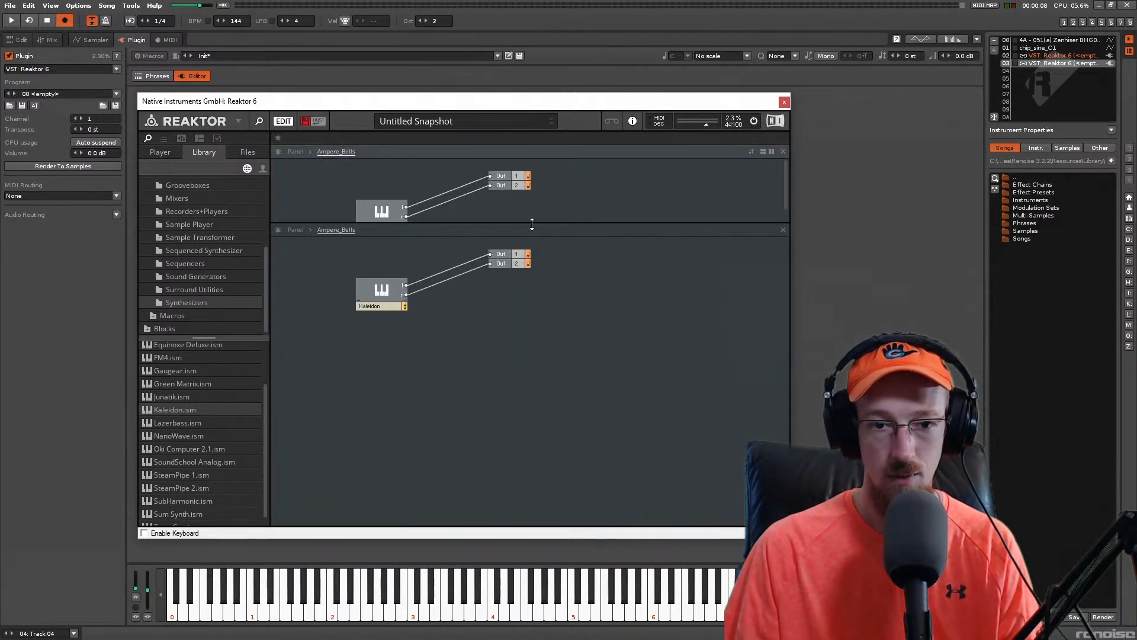
pyautogui.moveTo(531, 223); pyautogui.dragTo(514, 421)
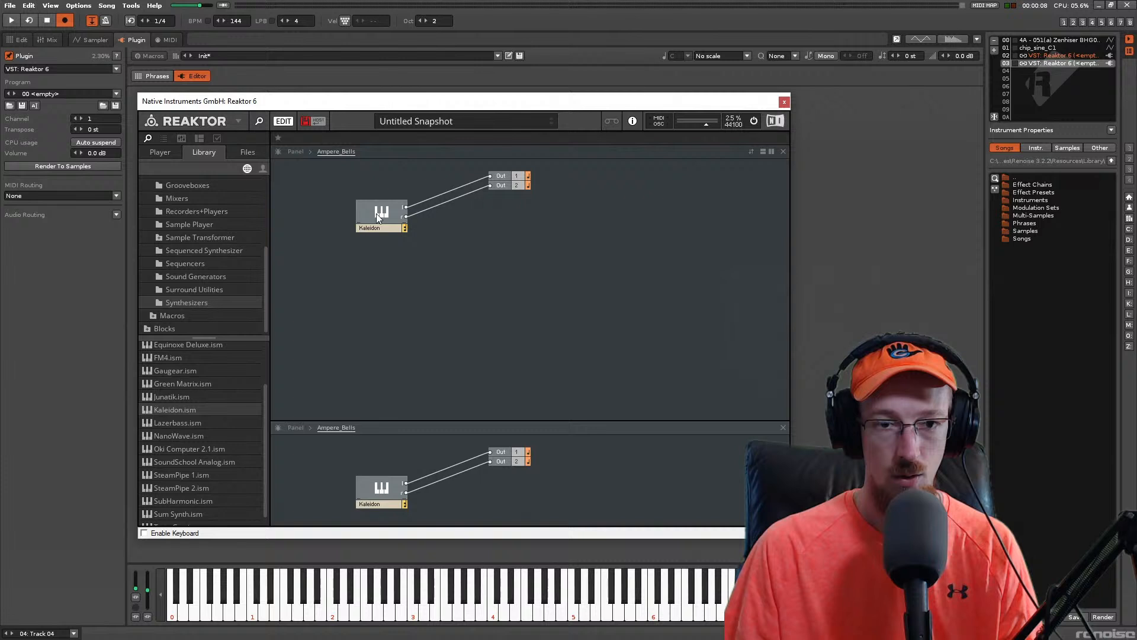
pyautogui.click(292, 152)
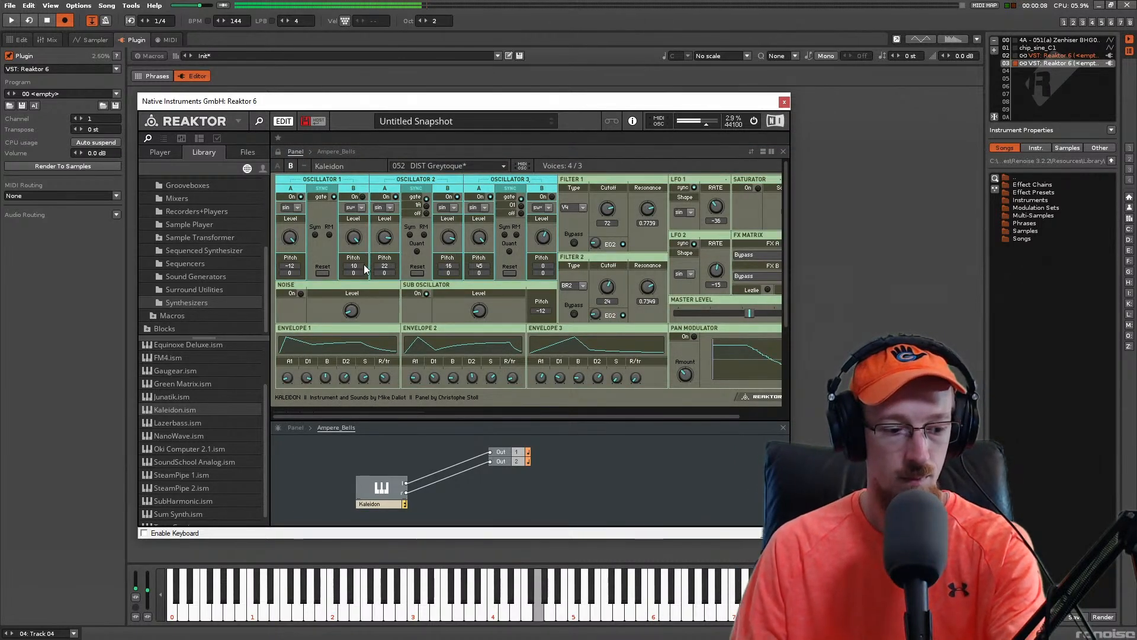
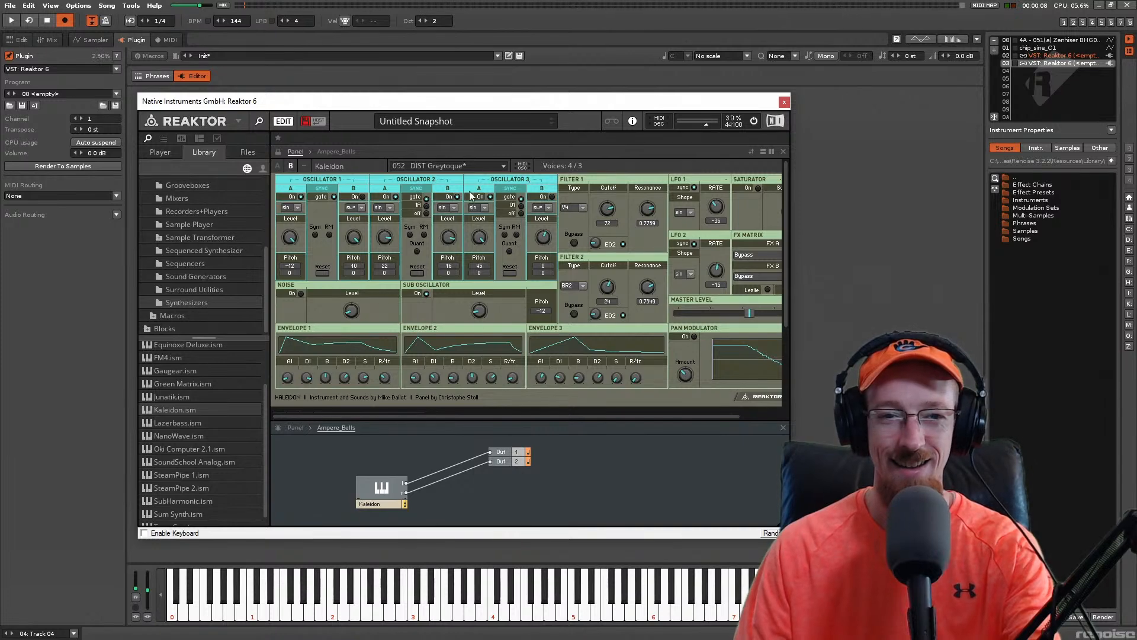
# Step: Audition Kaleidon snapshots 4 - SEQ Frenetic Lethargic and 7 - B Qtic, and load 8 - PAD Lagerhallenromantik
pyautogui.moveTo(478, 105); pyautogui.dragTo(504, 94)
pyautogui.click(498, 156)
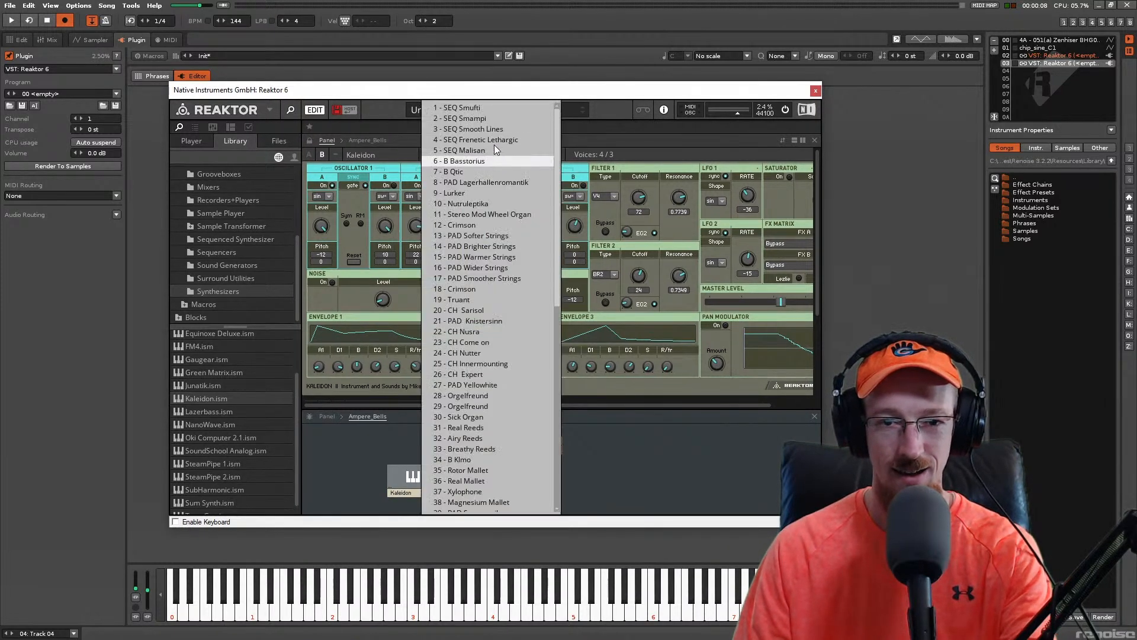
pyautogui.click(493, 141)
pyautogui.click(511, 154)
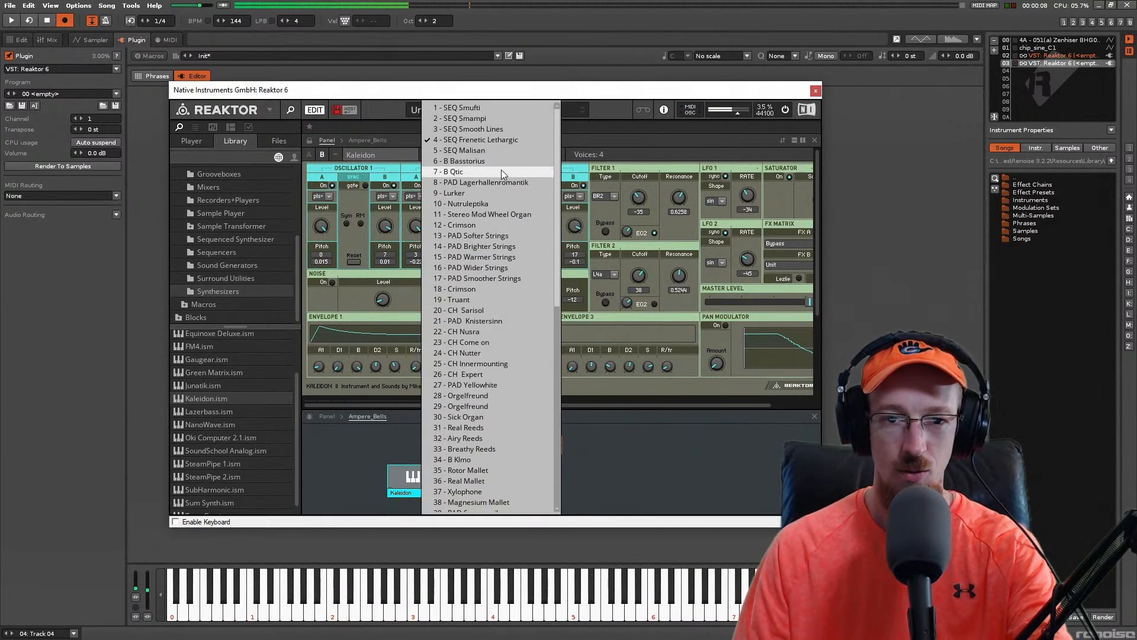
pyautogui.click(501, 170)
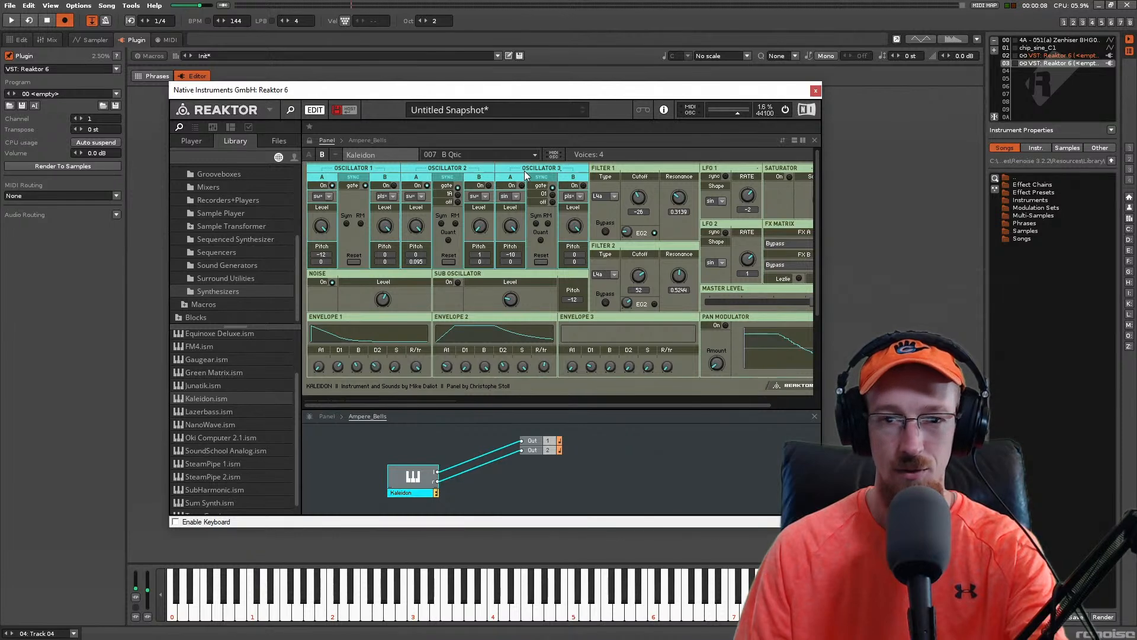
pyautogui.click(517, 153)
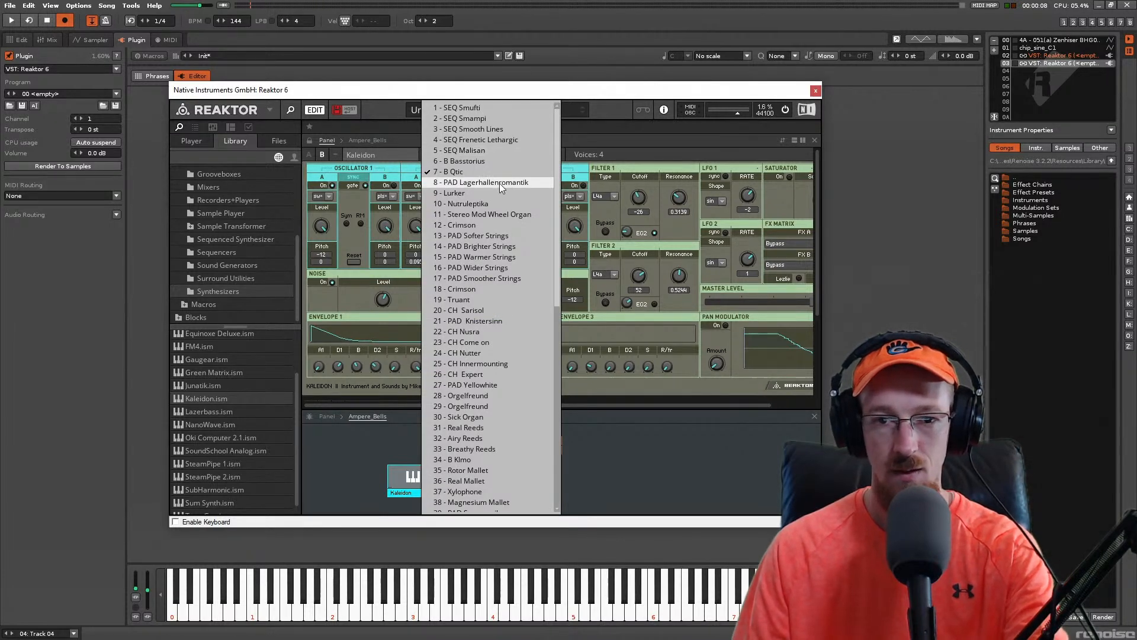
pyautogui.click(500, 183)
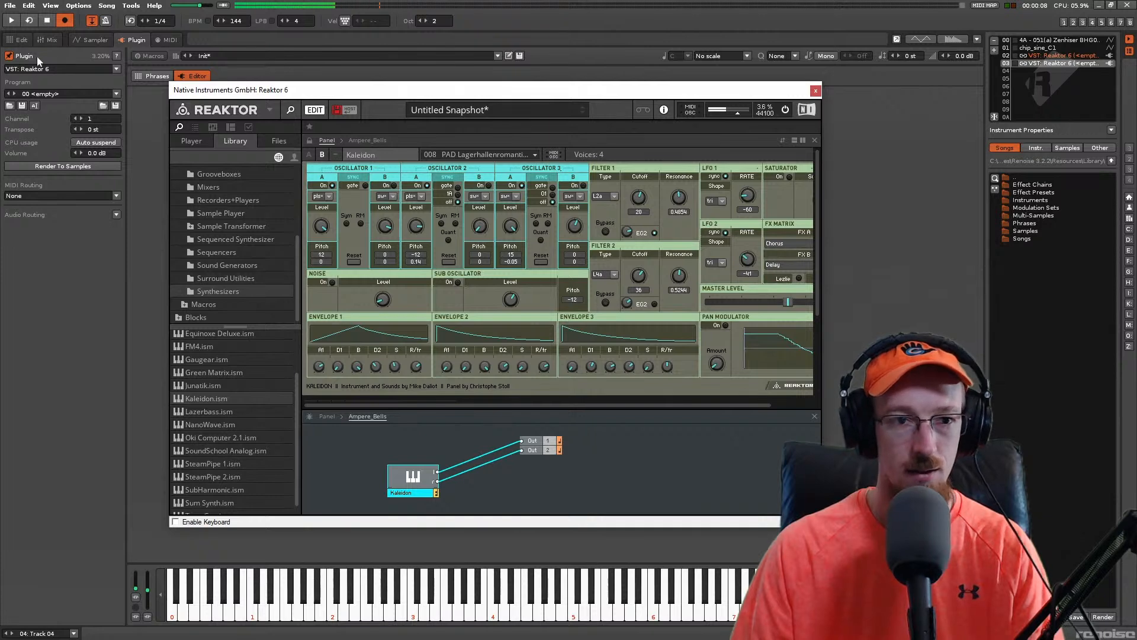
# Step: Raise the keyboard octave to 4 and enter a C-5 note with instrument 03 on Track 04's line 00
pyautogui.click(18, 40)
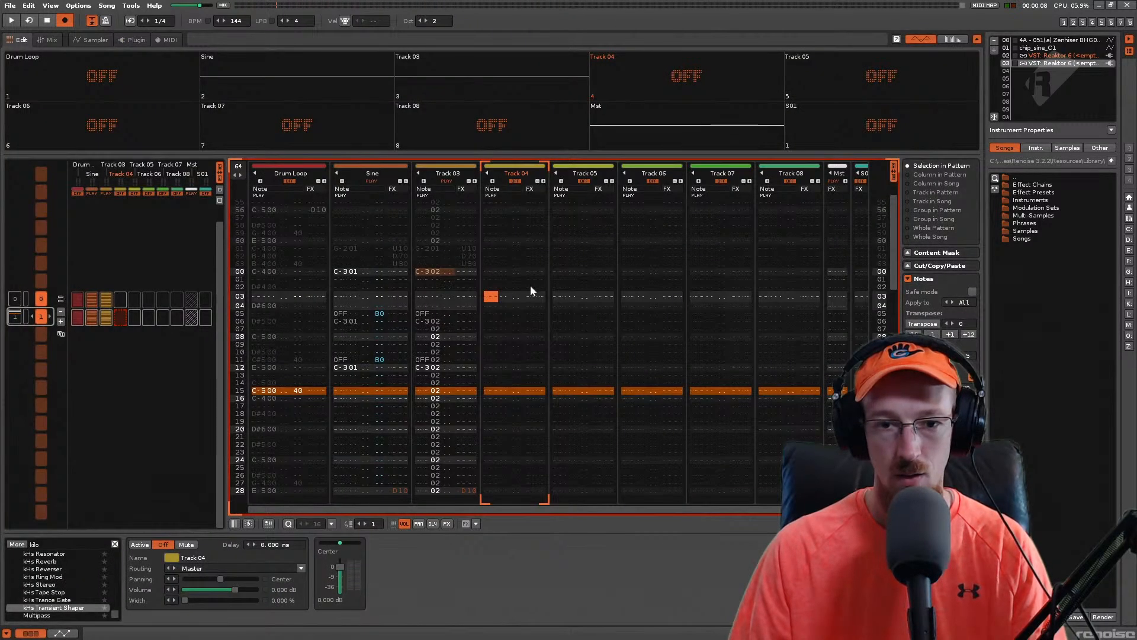
pyautogui.scroll(3, 526, 297)
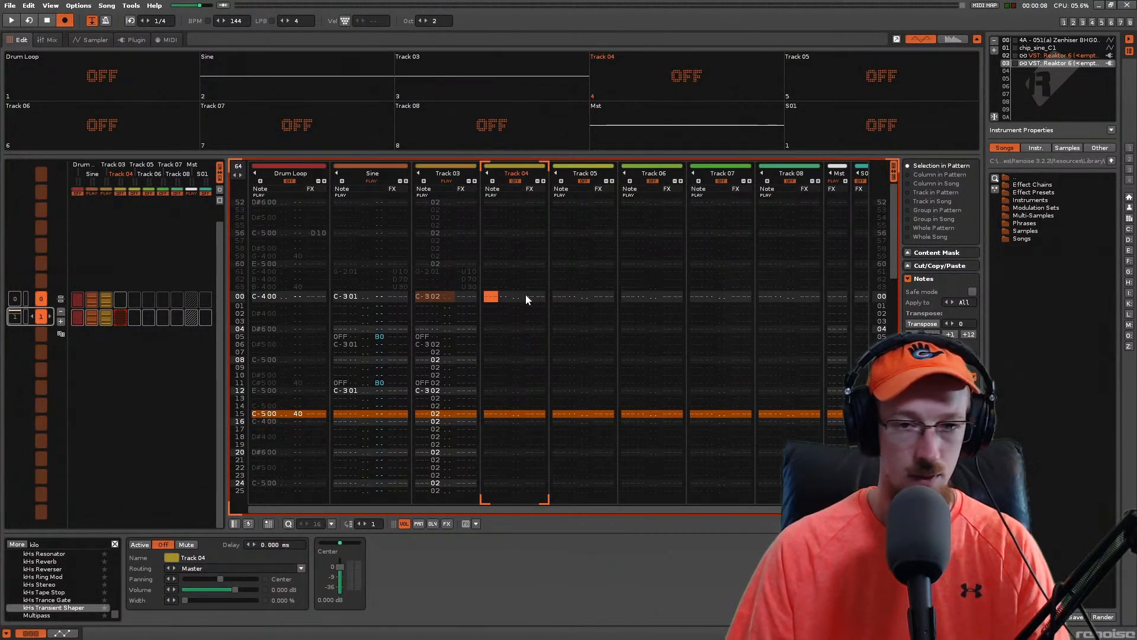
pyautogui.press('q')
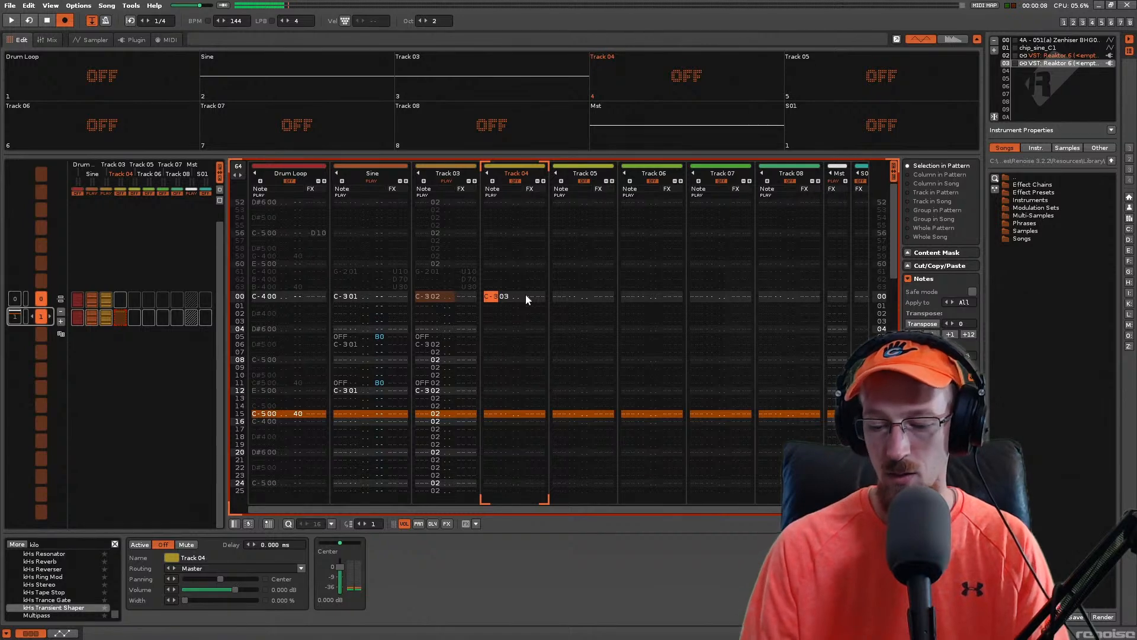
pyautogui.press('KP_Multiply')
pyautogui.press('KP_Multiply')
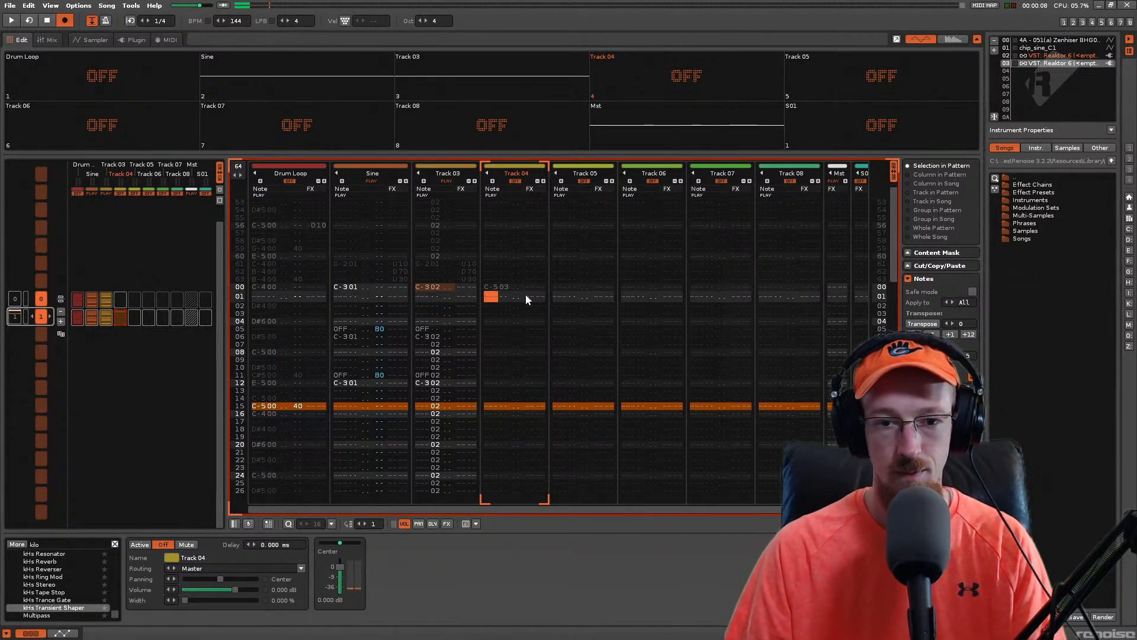
# Step: Unmute Track 04 and play back the second pattern with the new Kaleidon pad note
pyautogui.scroll(-3, 525, 294)
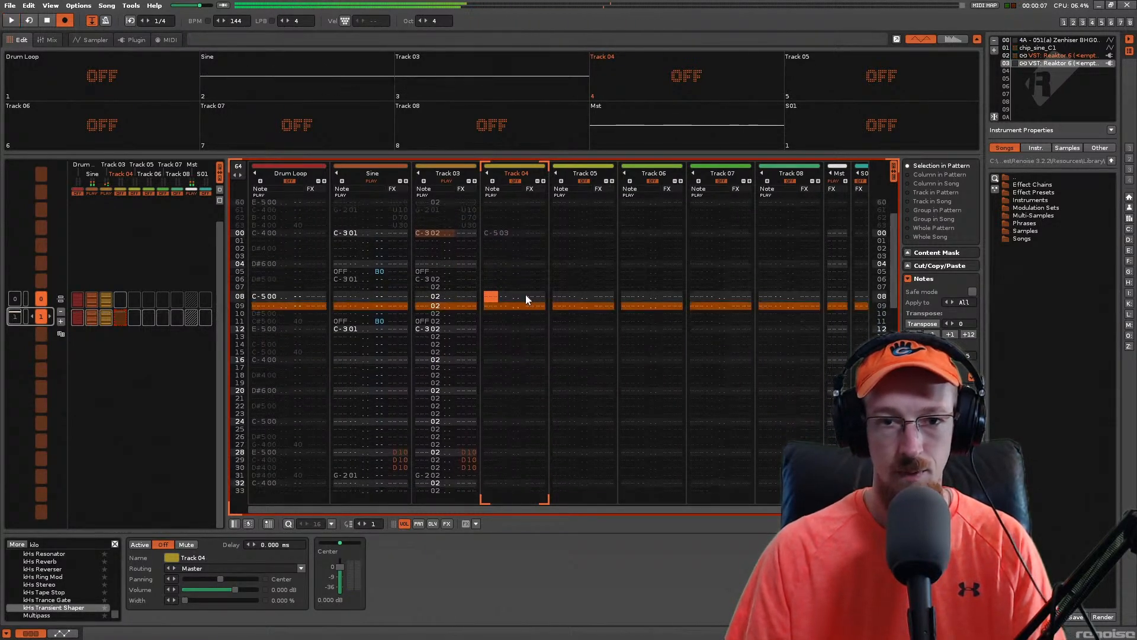
pyautogui.scroll(1, 525, 294)
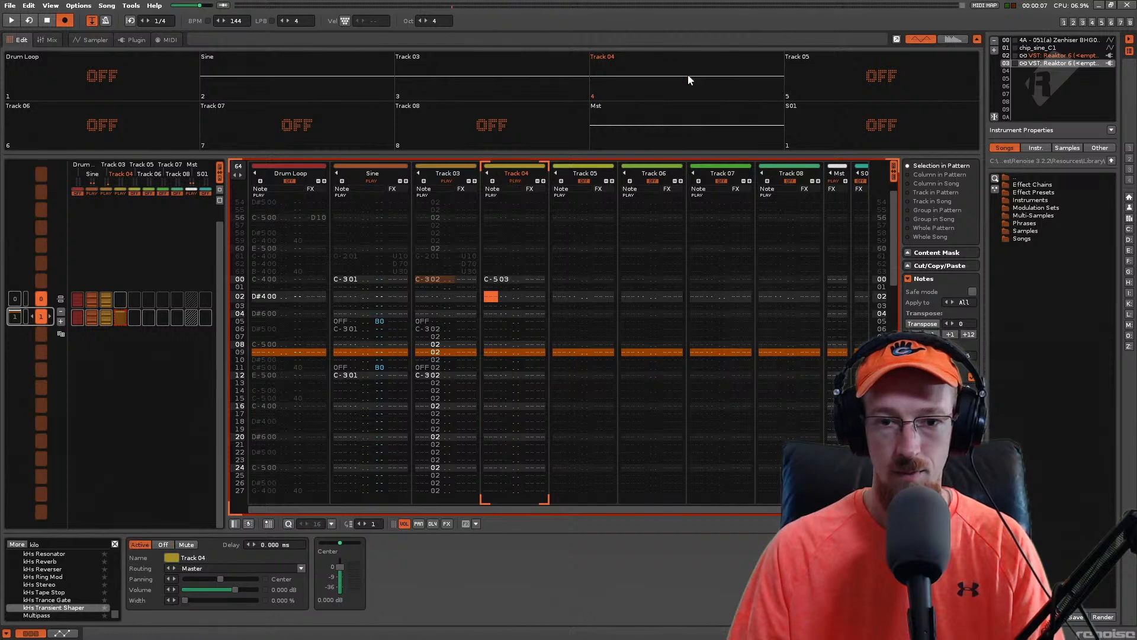
pyautogui.press('space')
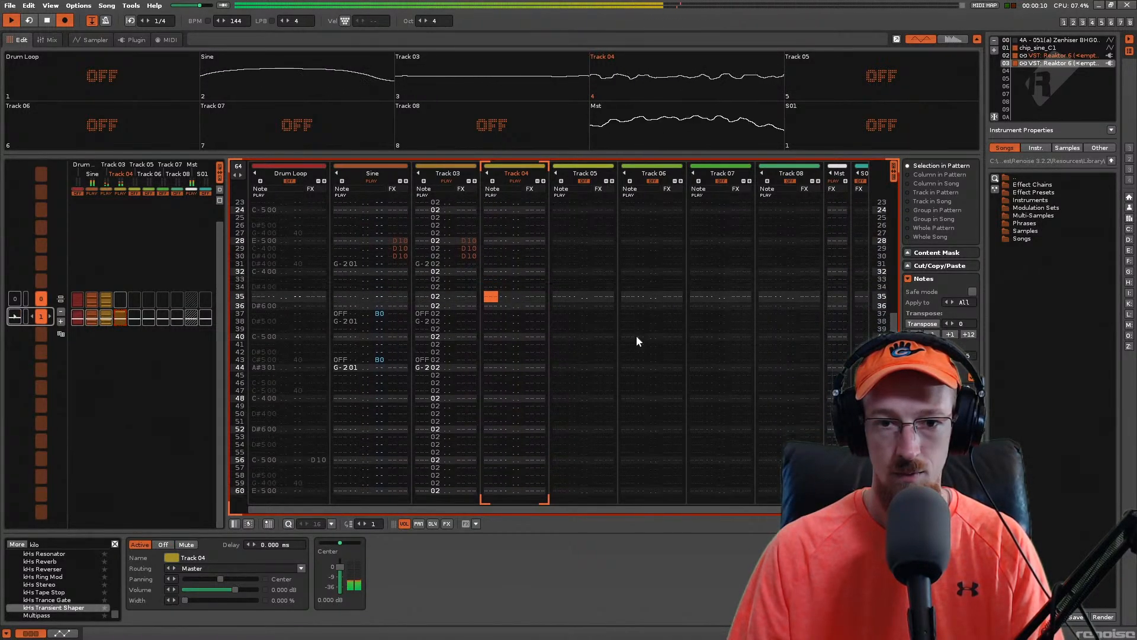
# Step: Stop playback, enter a note-off on line 28 of Track 04 in the second pattern, and save the song
pyautogui.press('space')
pyautogui.scroll(3, 636, 336)
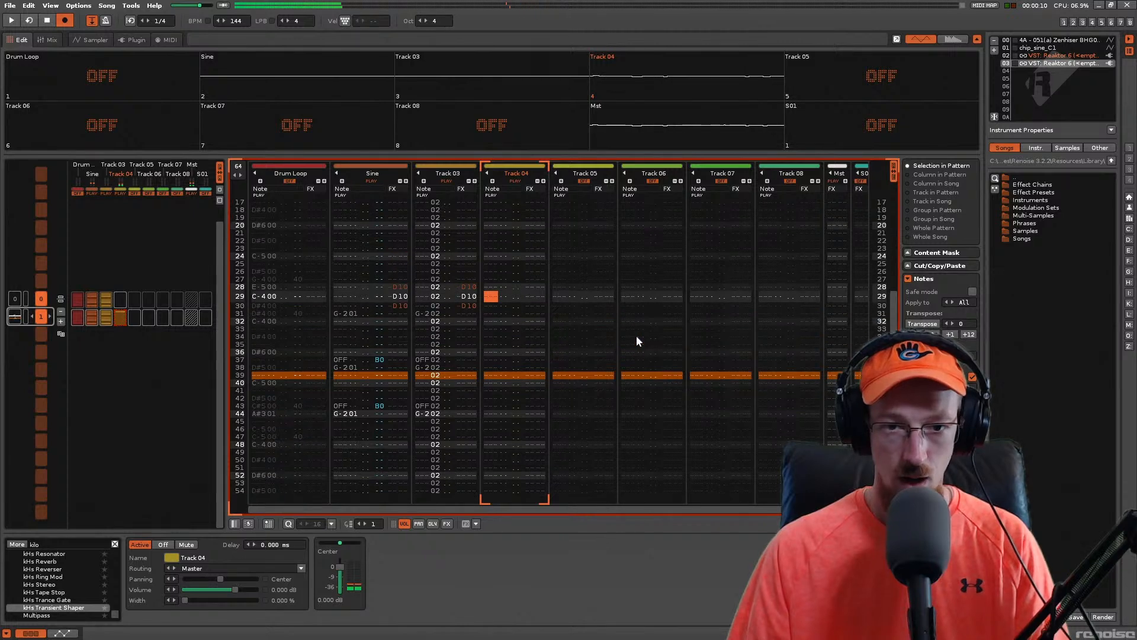
pyautogui.scroll(-1, 636, 336)
pyautogui.press('z')
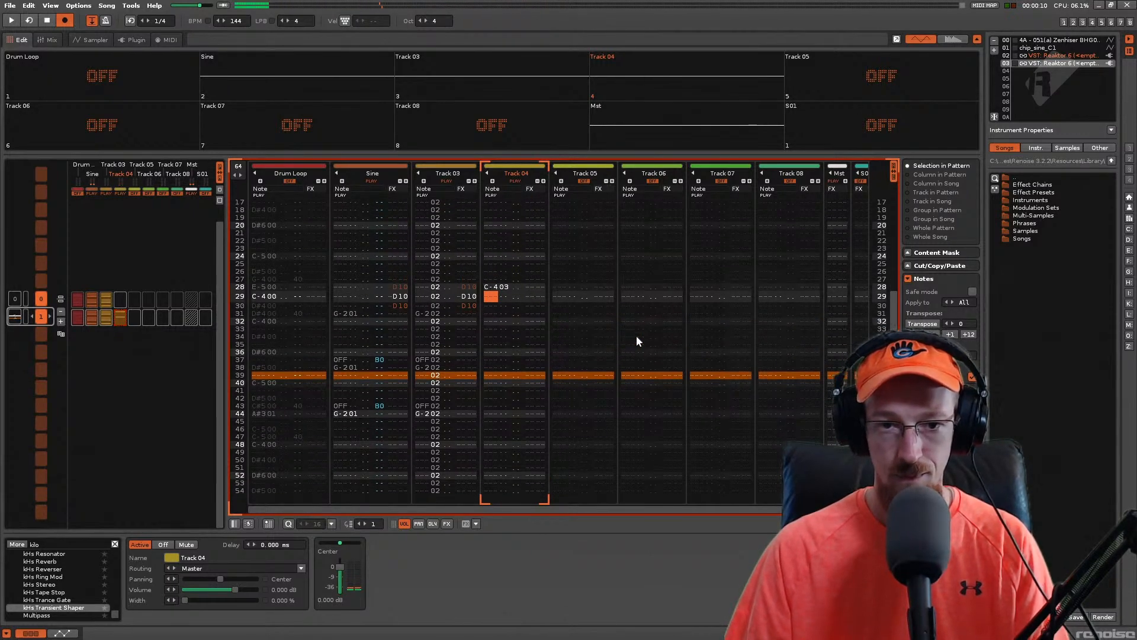
pyautogui.press('Up')
pyautogui.press('a')
pyautogui.press('Up')
pyautogui.press('Up')
pyautogui.hotkey('ctrl', 's')
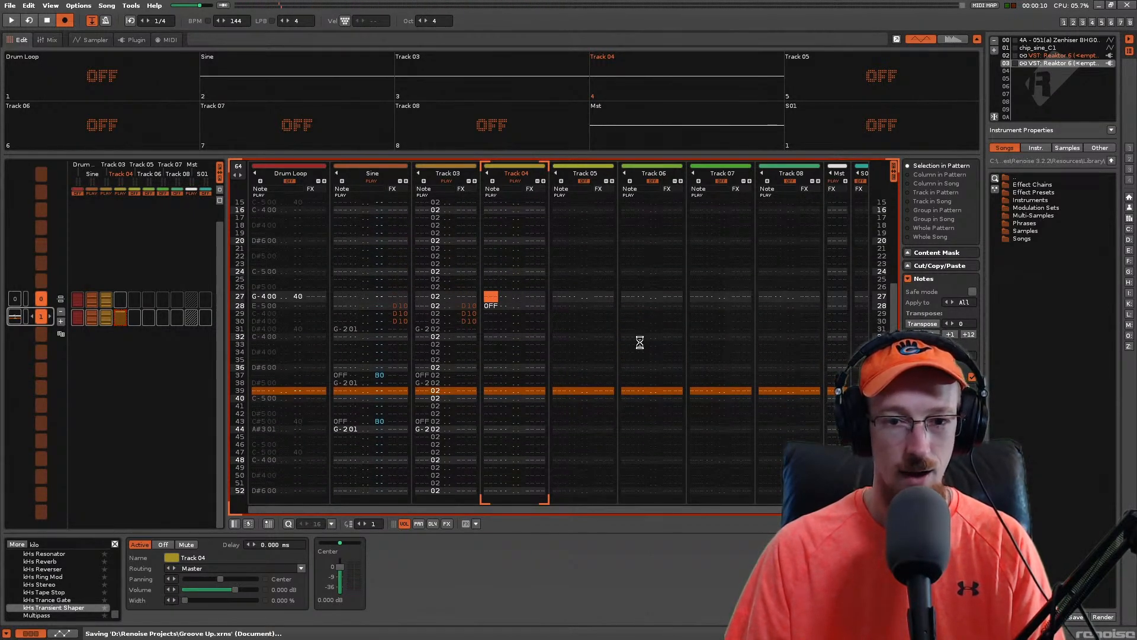
# Step: Play the second pattern from its start to hear the pad with the new note-off
pyautogui.scroll(7, 636, 335)
pyautogui.scroll(5, 636, 336)
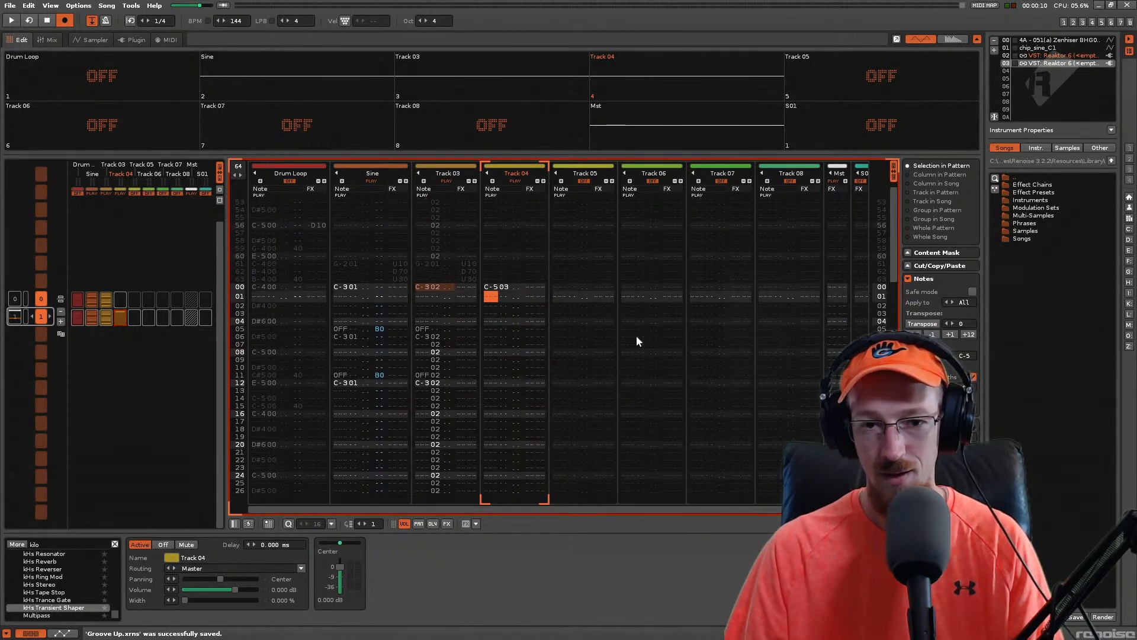
pyautogui.press('space')
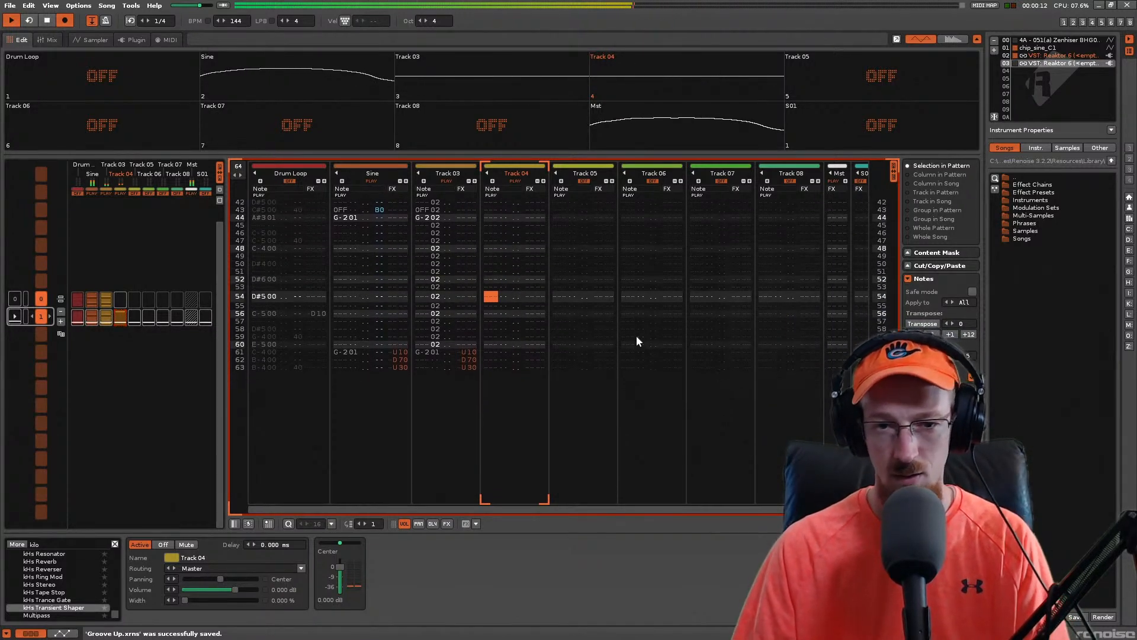
pyautogui.press('space')
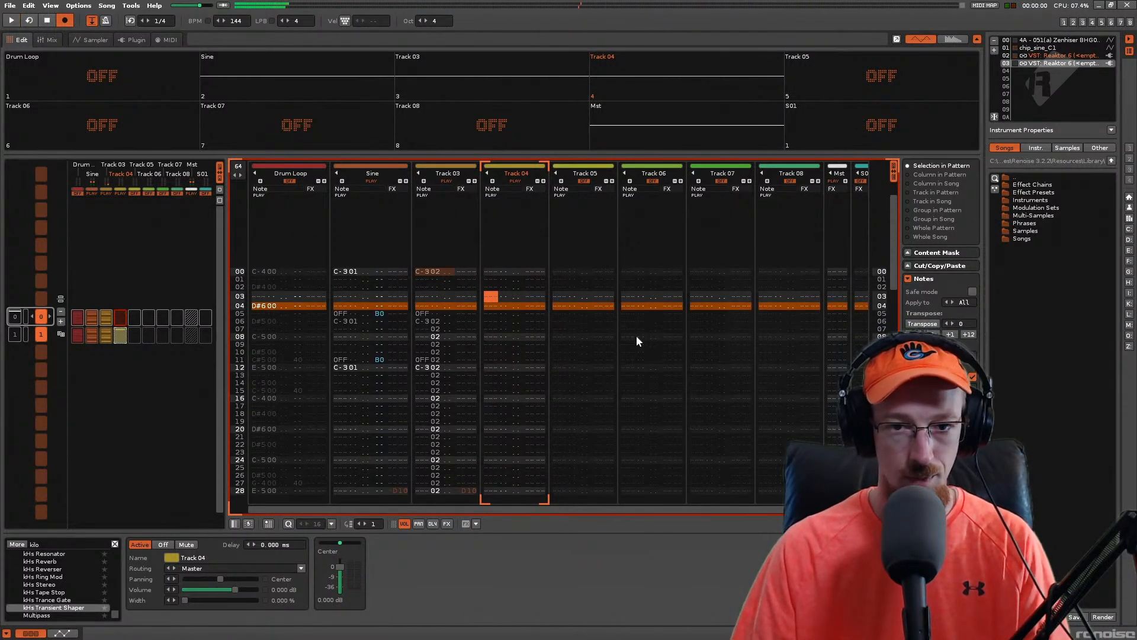
# Step: Lower the keyboard octave to 3 and re-enter the second pattern's pad note on Track 04's line 00 an octave lower
pyautogui.hotkey('ctrl', 'Down')
pyautogui.press('Up')
pyautogui.press('Up')
pyautogui.press('Up')
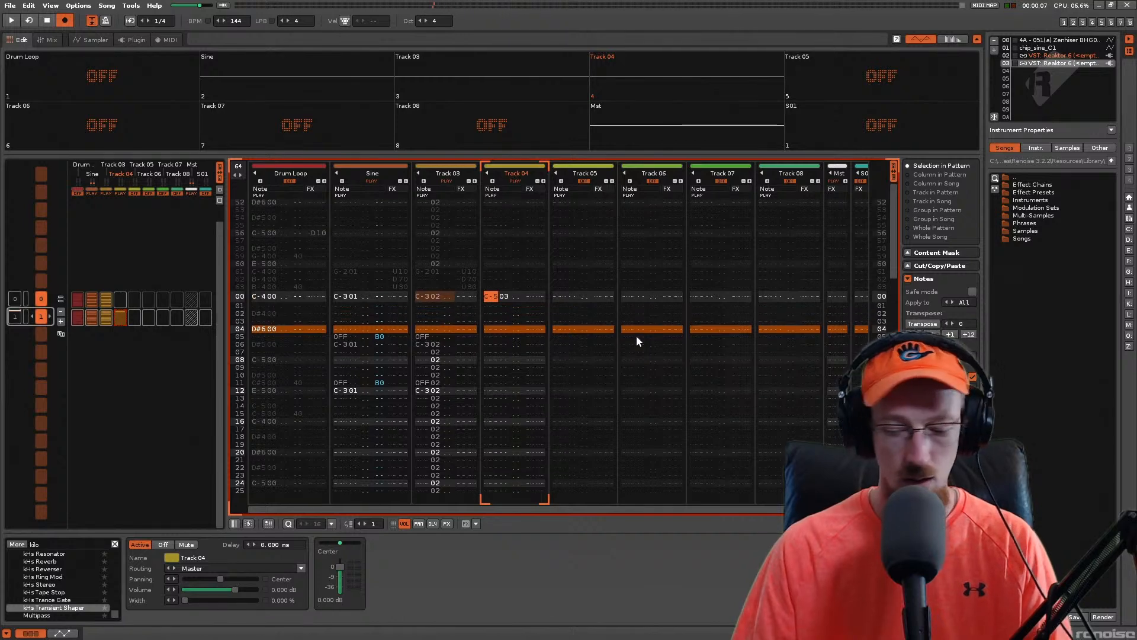
pyautogui.press('KP_Divide')
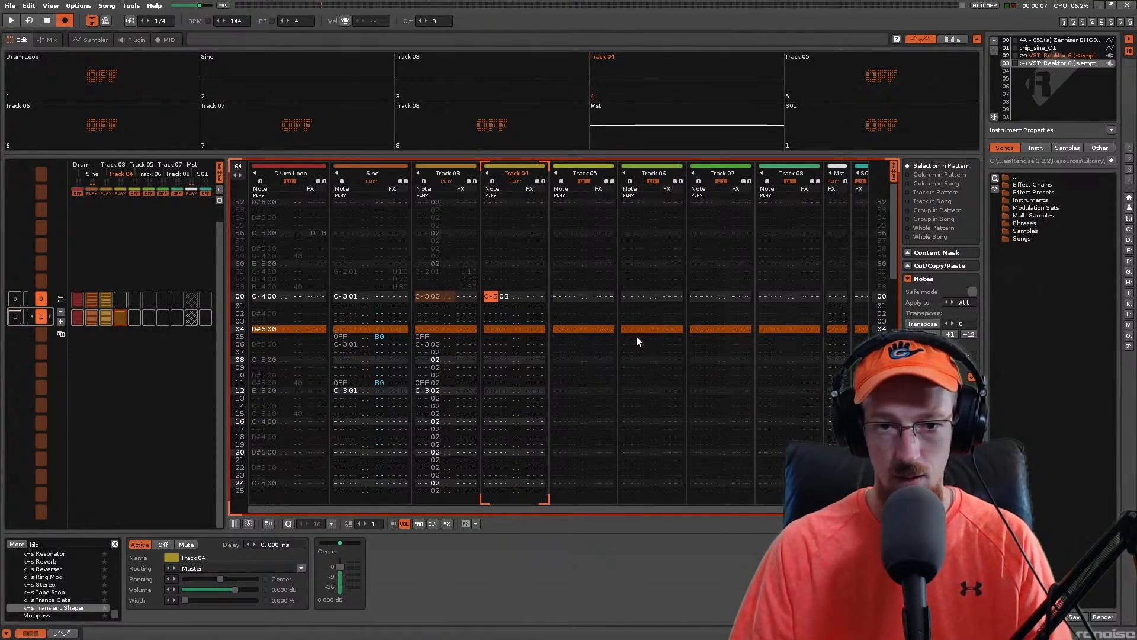
pyautogui.press('q')
# Step: Lower Track 04's volume to -5.387 dB during playback, and save the song with Track 05 selected
pyautogui.press('space')
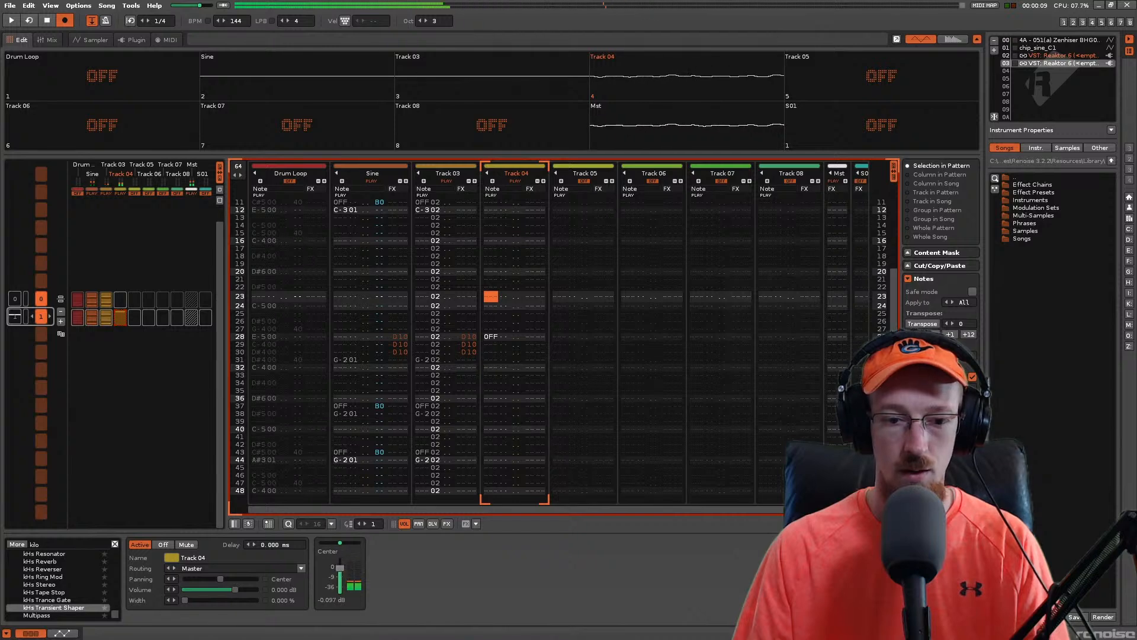
pyautogui.moveTo(344, 572); pyautogui.dragTo(341, 579)
pyautogui.press('space')
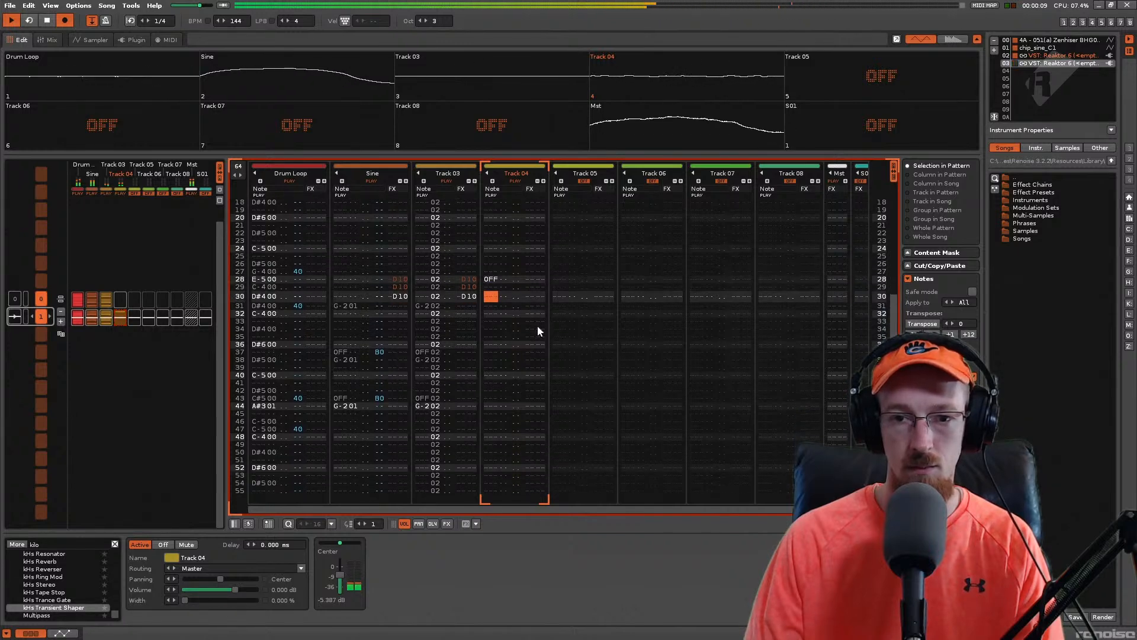
pyautogui.click(590, 176)
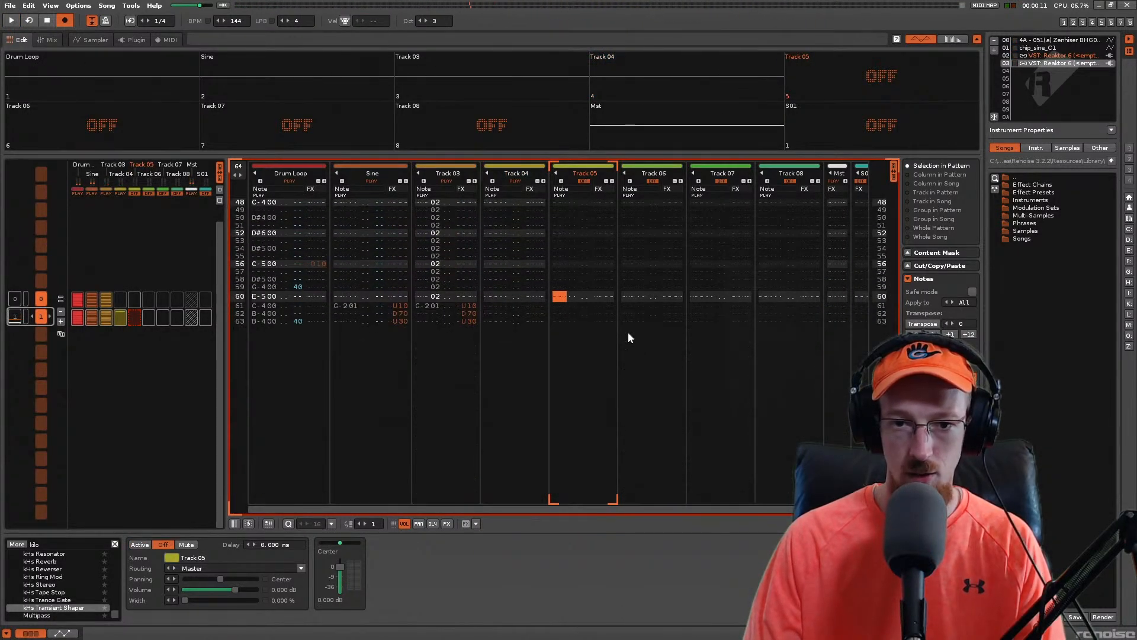
pyautogui.hotkey('ctrl', 's')
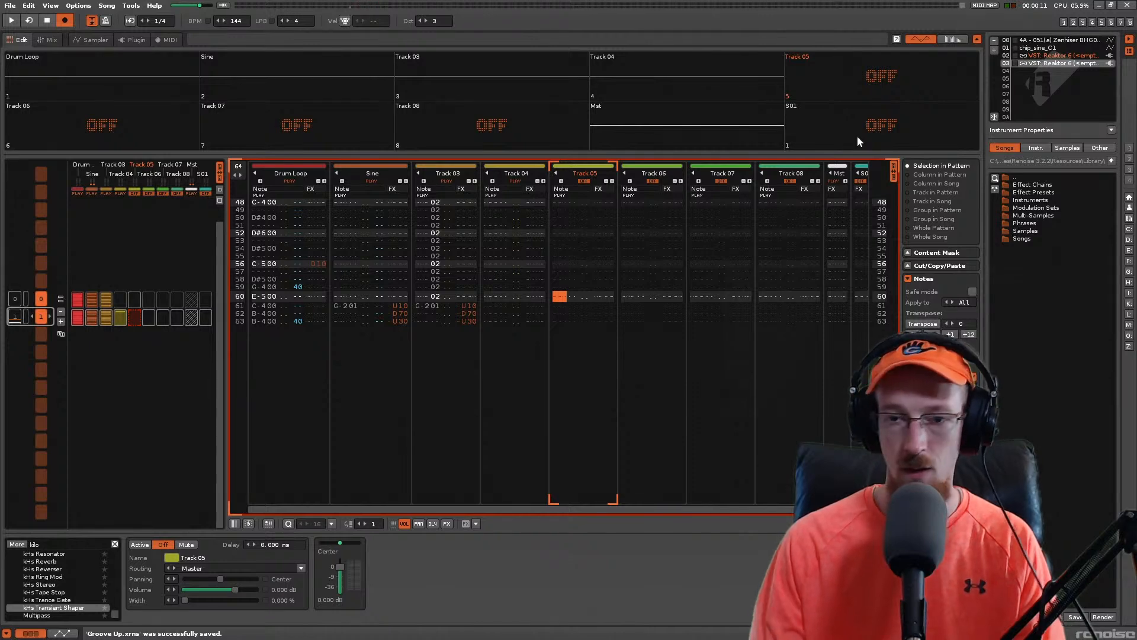
# Step: Load the Reaktor 6 VST plugin into the empty instrument slot 04
pyautogui.hotkey('alt', 'Down')
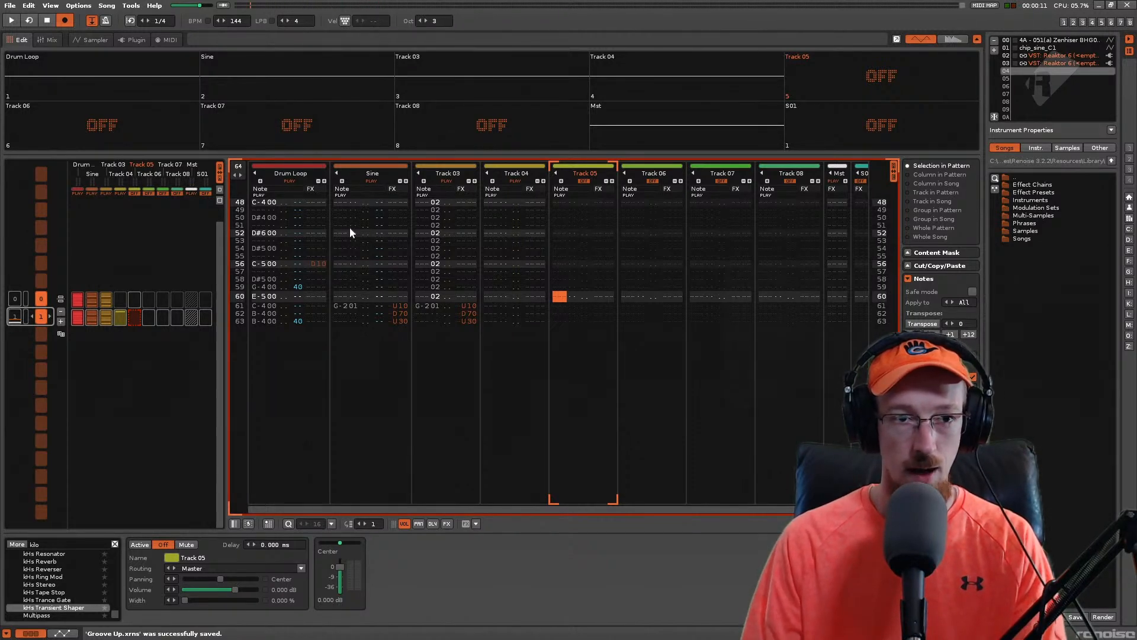
pyautogui.press('F4')
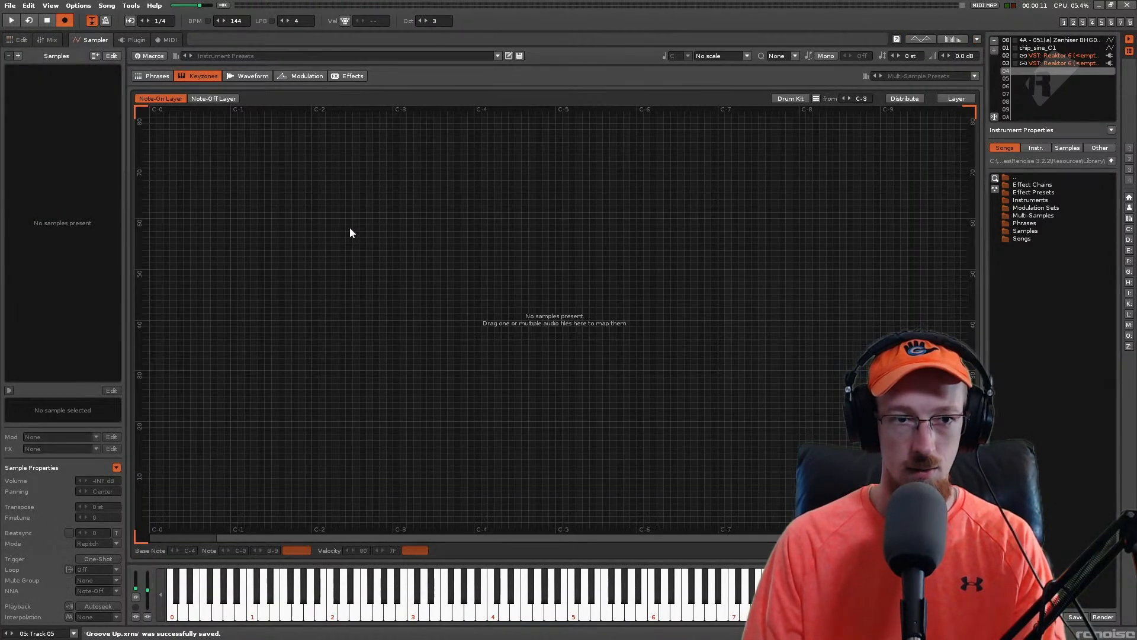
pyautogui.press('F6')
pyautogui.press('F4')
pyautogui.press('F5')
pyautogui.press('F2')
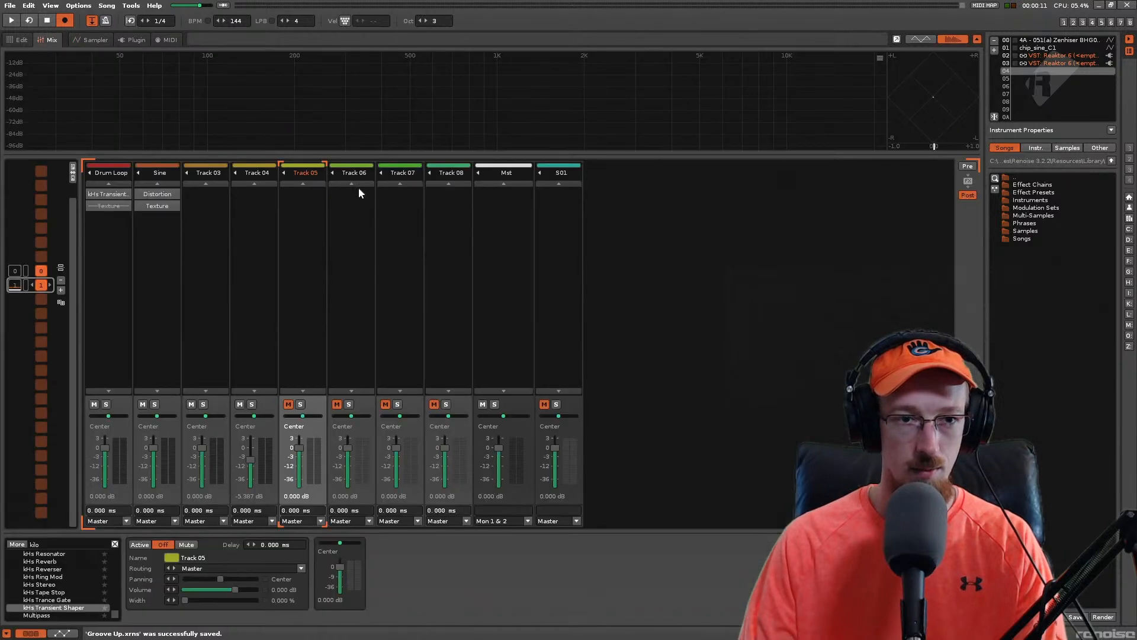
pyautogui.click(139, 42)
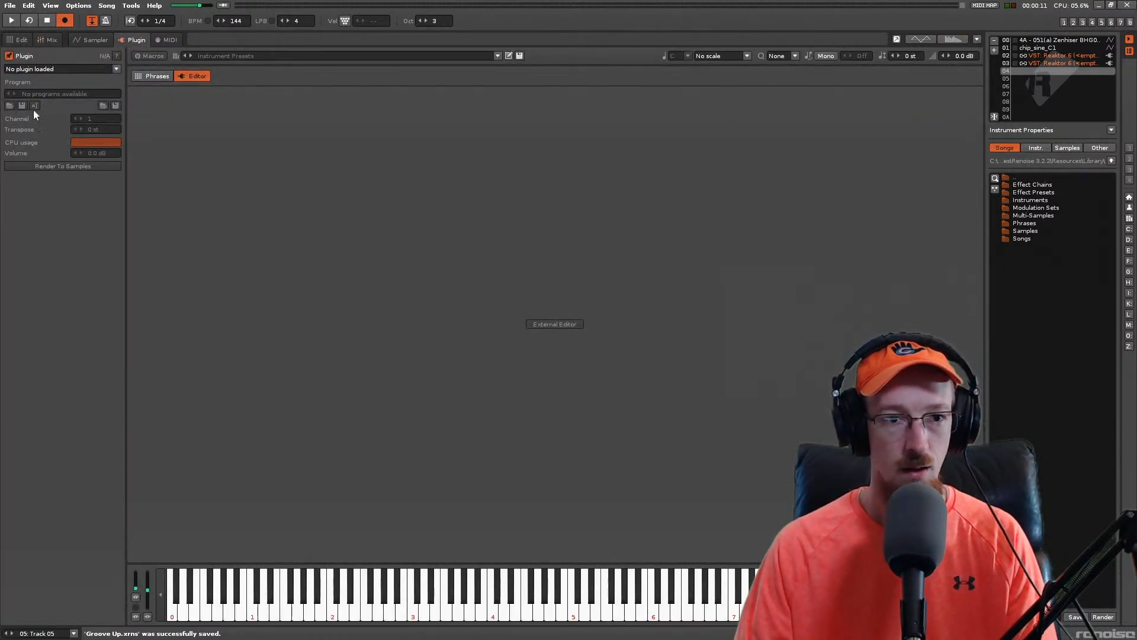
pyautogui.click(59, 68)
pyautogui.write('reak')
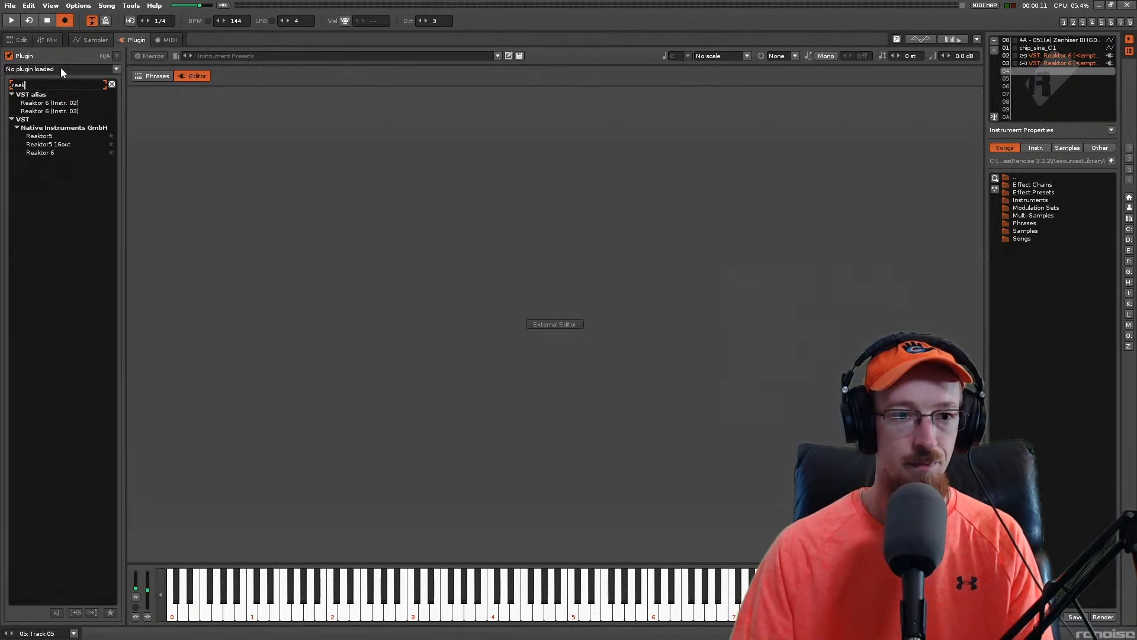
pyautogui.doubleClick(49, 152)
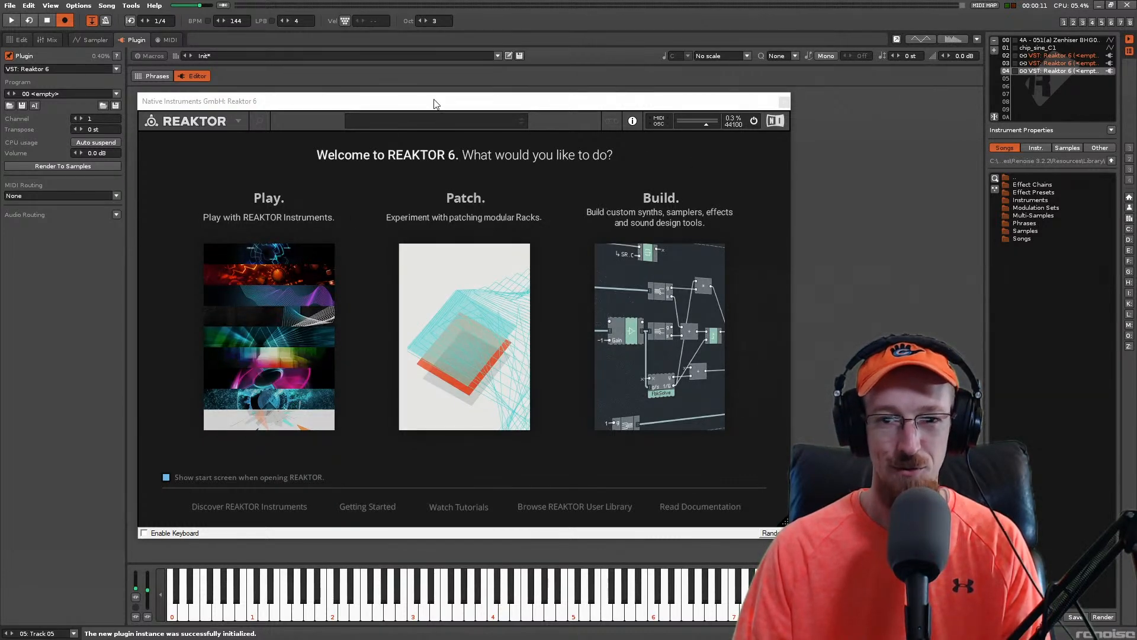
# Step: Open Reaktor's Play mode with editing enabled and split the Ampere Bells structure horizontally, with a larger upper pane and a smaller lower one
pyautogui.moveTo(438, 104); pyautogui.dragTo(475, 98)
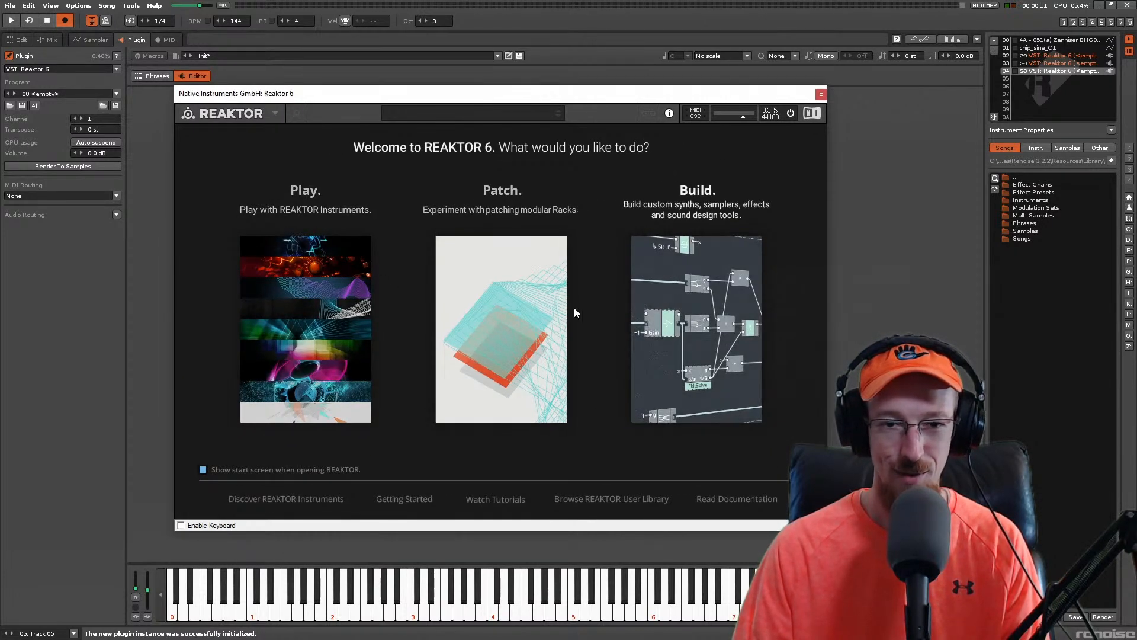
pyautogui.click(294, 253)
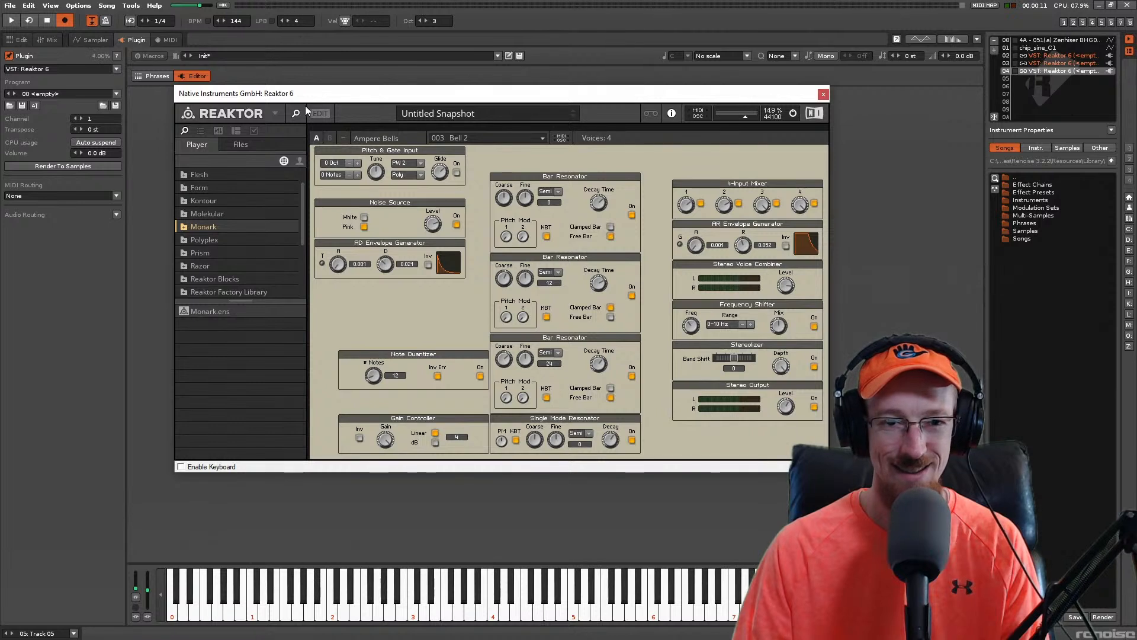
pyautogui.click(319, 114)
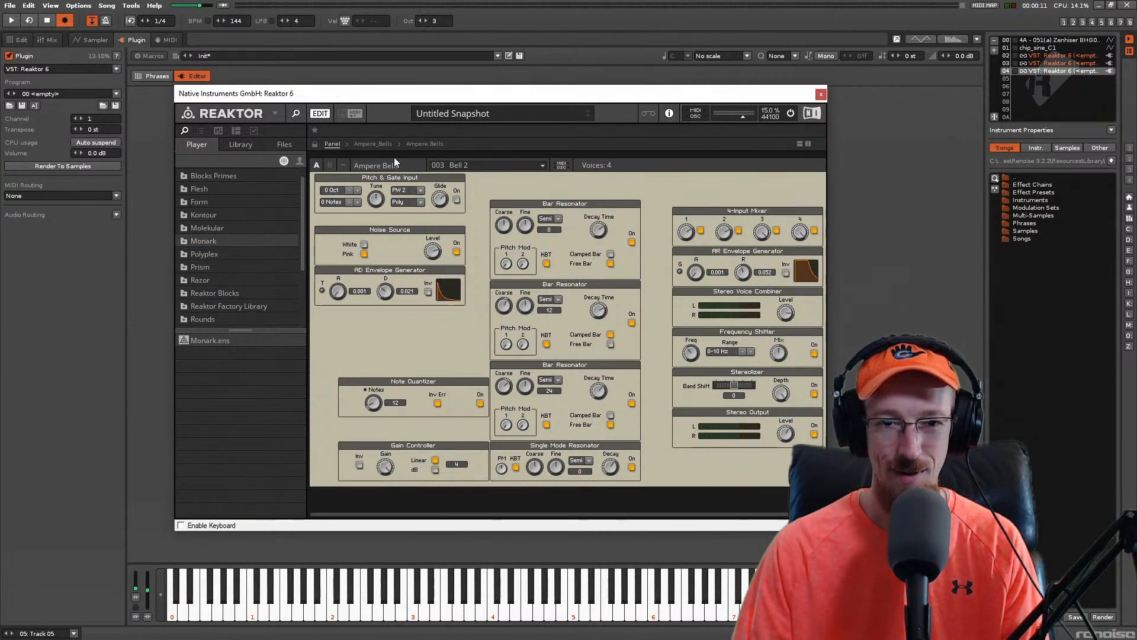
pyautogui.click(380, 145)
pyautogui.click(800, 144)
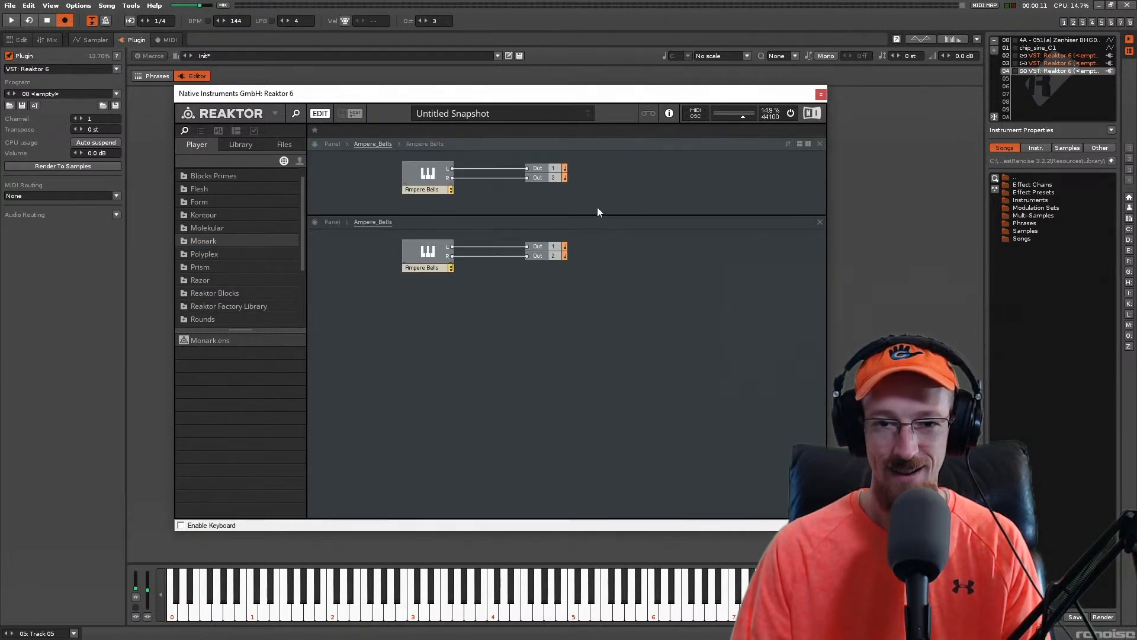
pyautogui.moveTo(596, 214); pyautogui.dragTo(600, 376)
# Step: Replace the Ampere Bells instrument in the ensemble structure with SteamPipe 1 from the library's Synthesizers folder
pyautogui.moveTo(393, 435); pyautogui.dragTo(490, 386)
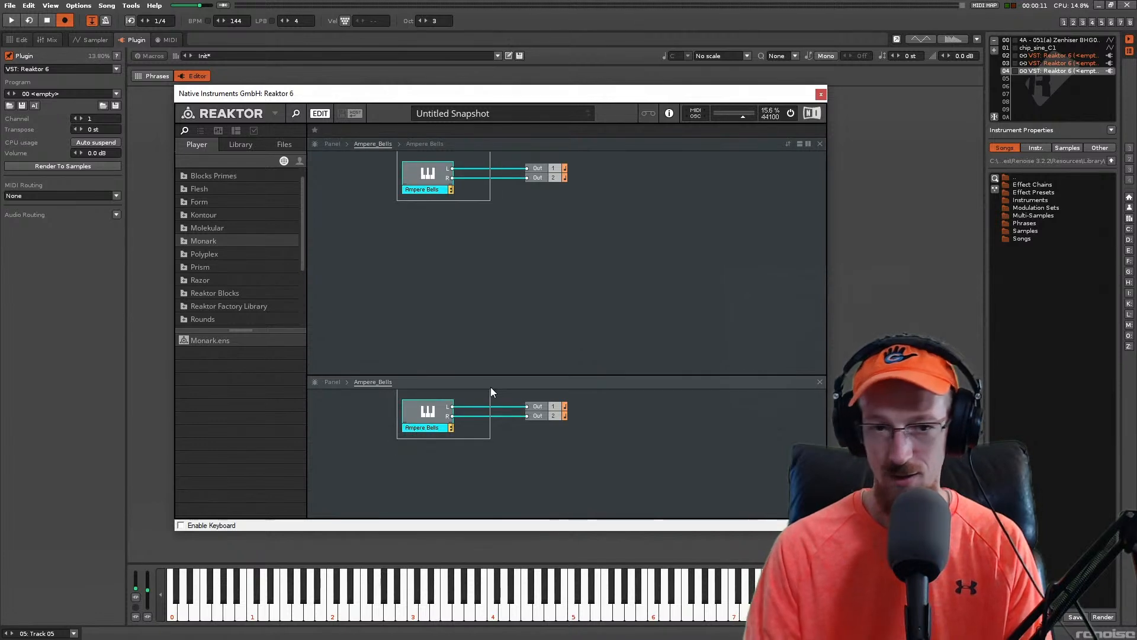
pyautogui.press('Delete')
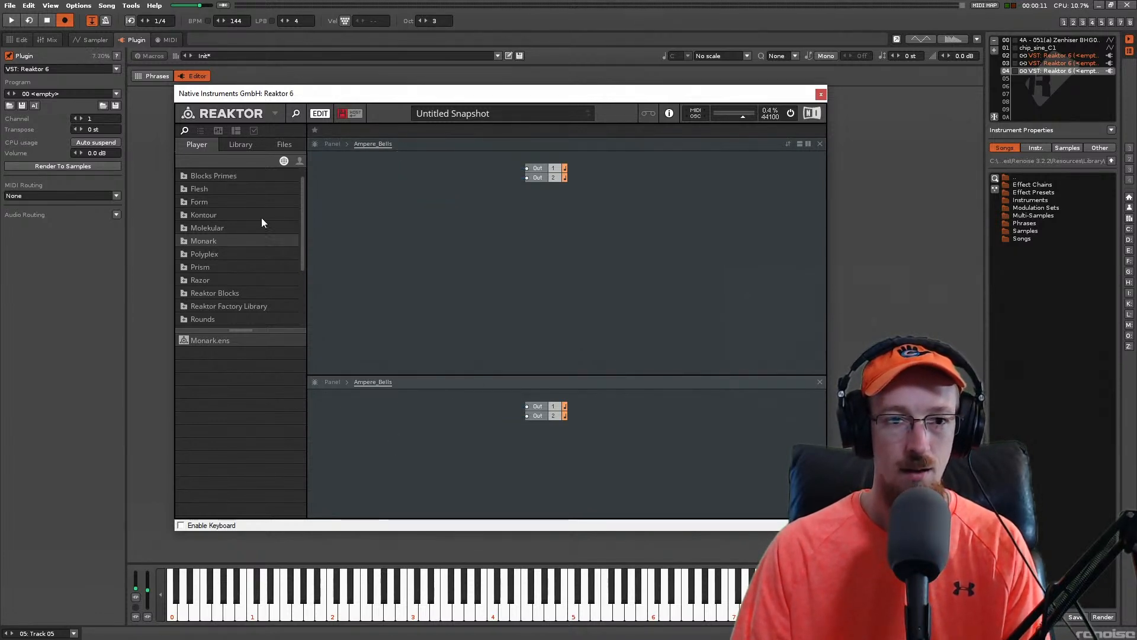
pyautogui.click(240, 145)
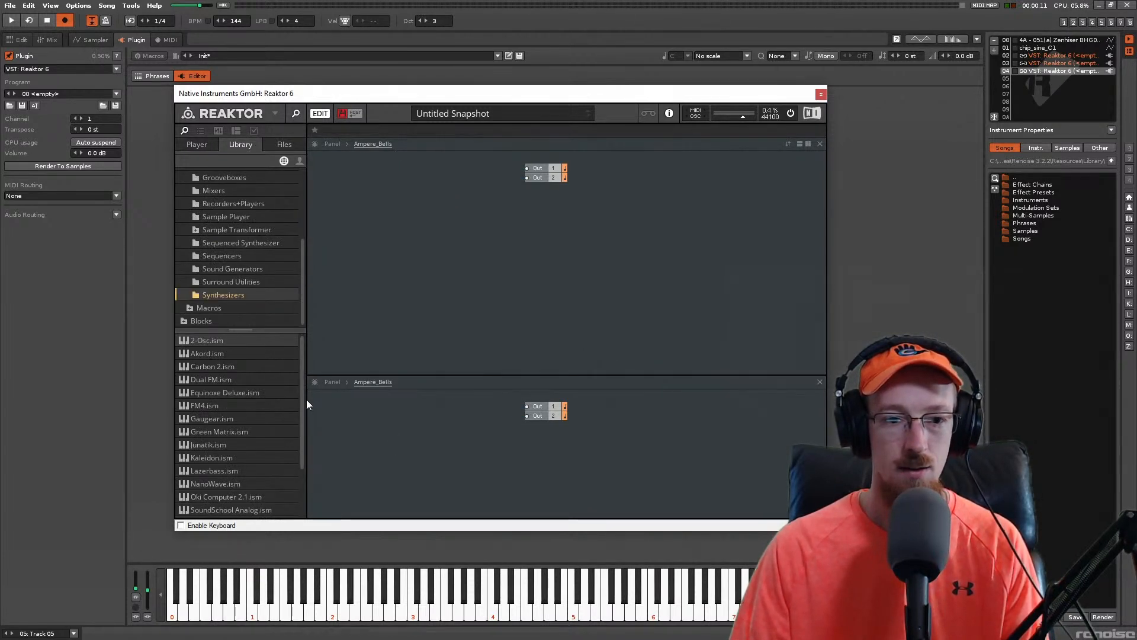
pyautogui.moveTo(302, 408); pyautogui.dragTo(304, 459)
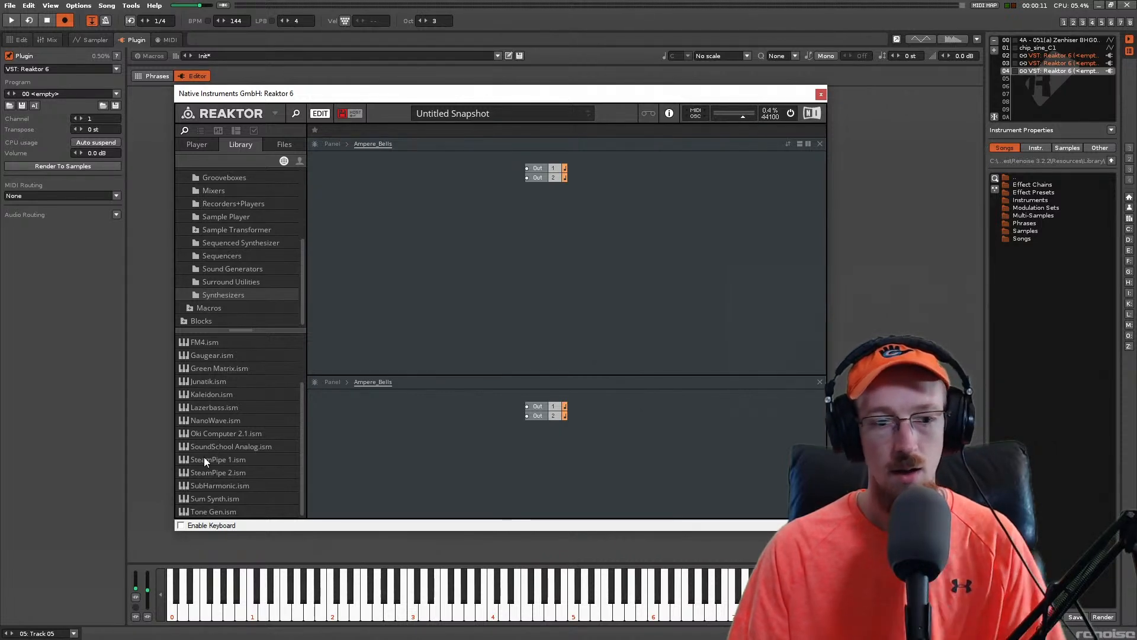
pyautogui.moveTo(205, 459); pyautogui.dragTo(441, 413)
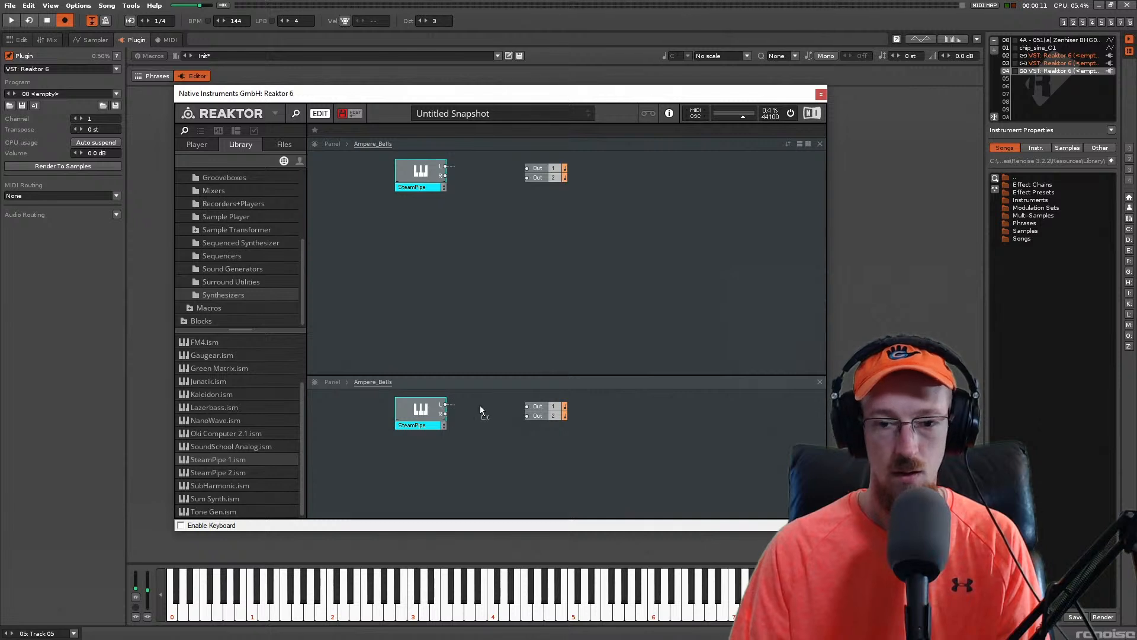
# Step: Wire SteamPipe's L and R outputs to Out 1 and Out 2, and show its panel in the upper pane
pyautogui.moveTo(531, 406); pyautogui.dragTo(527, 415)
pyautogui.moveTo(411, 409); pyautogui.dragTo(436, 421)
pyautogui.click(331, 145)
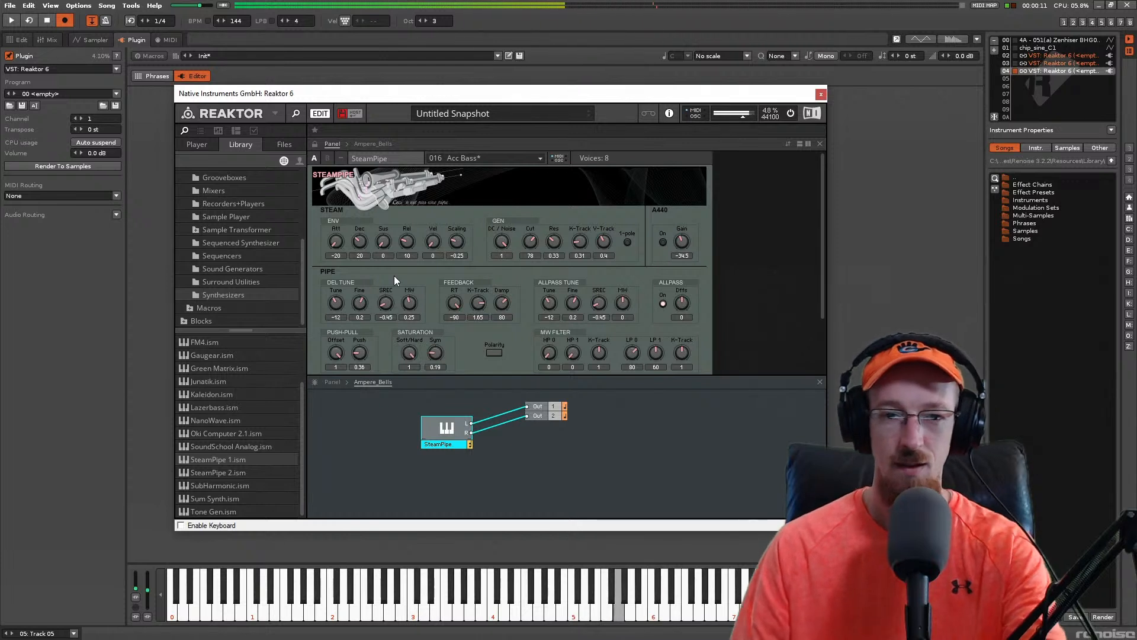
# Step: Audition SteamPipe snapshots 21 - Ethnic II and 27 - Glockenspiel, and load 28 - GlassWoodTemplate
pyautogui.click(526, 157)
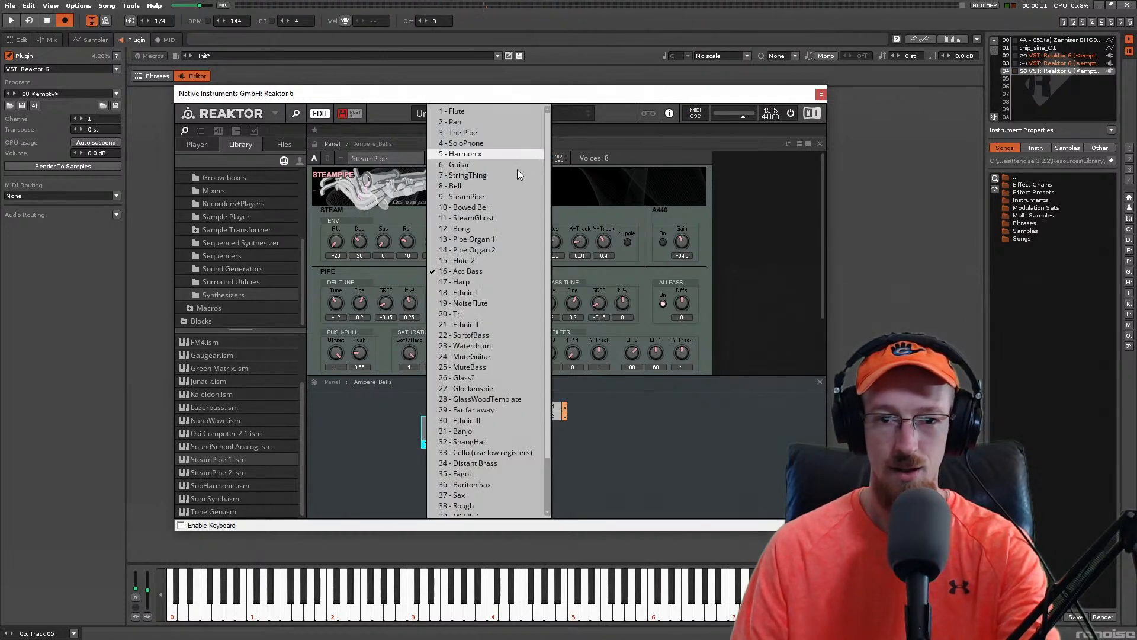
pyautogui.click(491, 326)
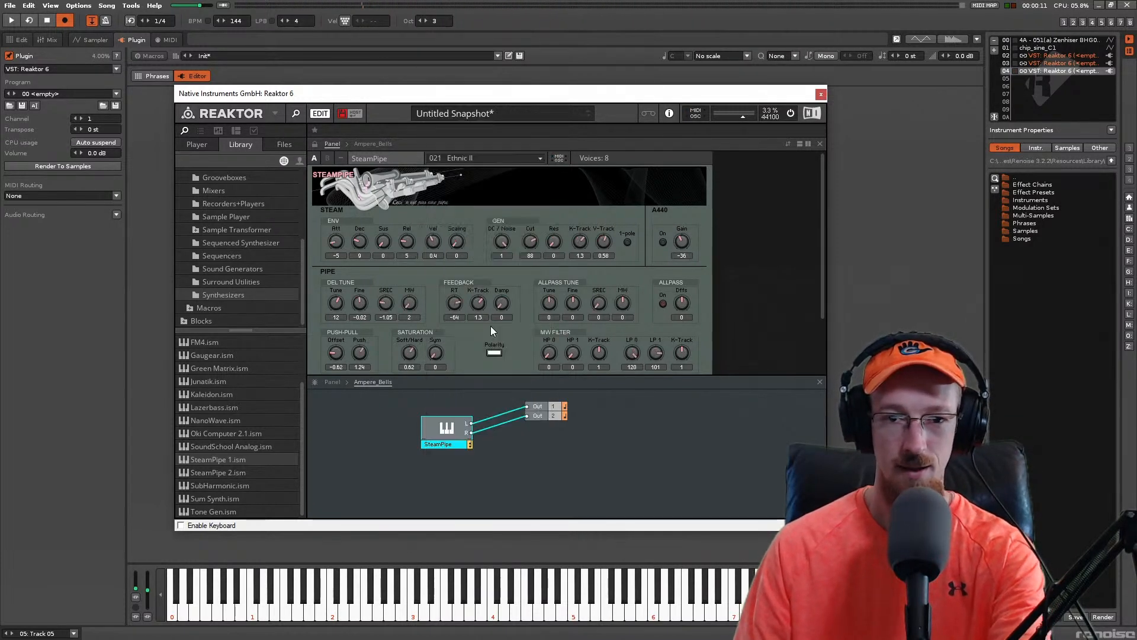
pyautogui.click(531, 164)
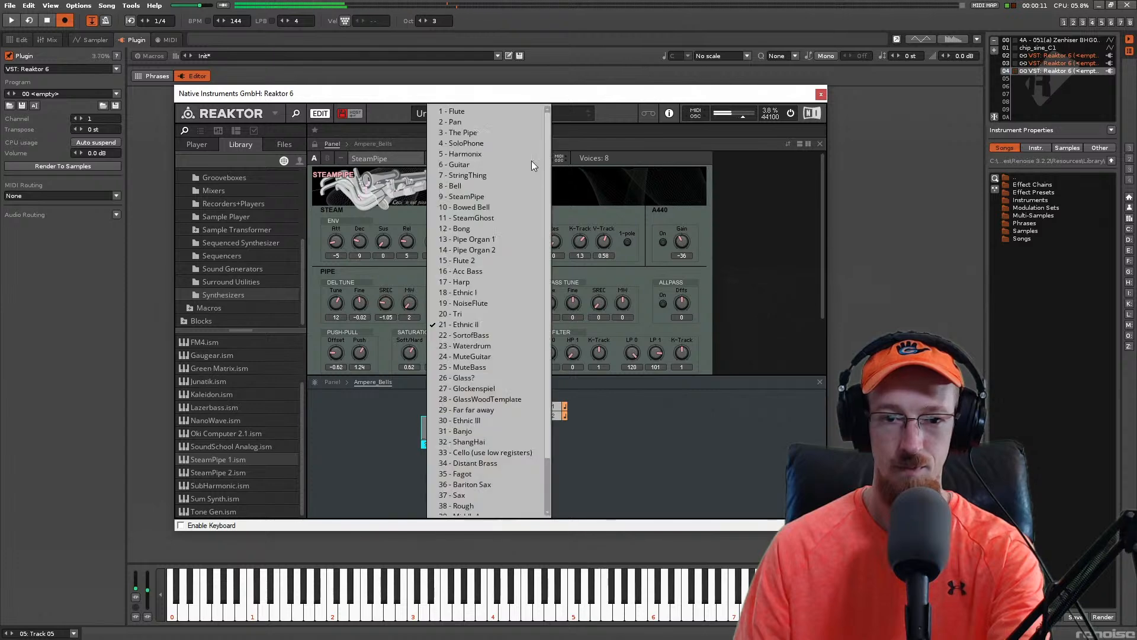
pyautogui.click(487, 389)
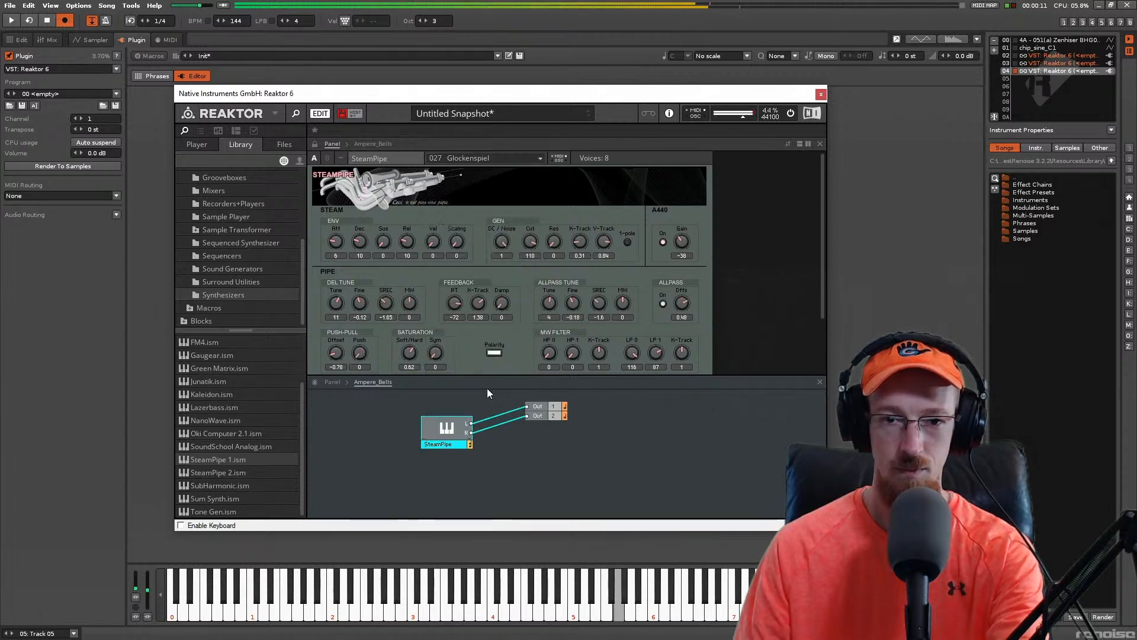
pyautogui.click(536, 158)
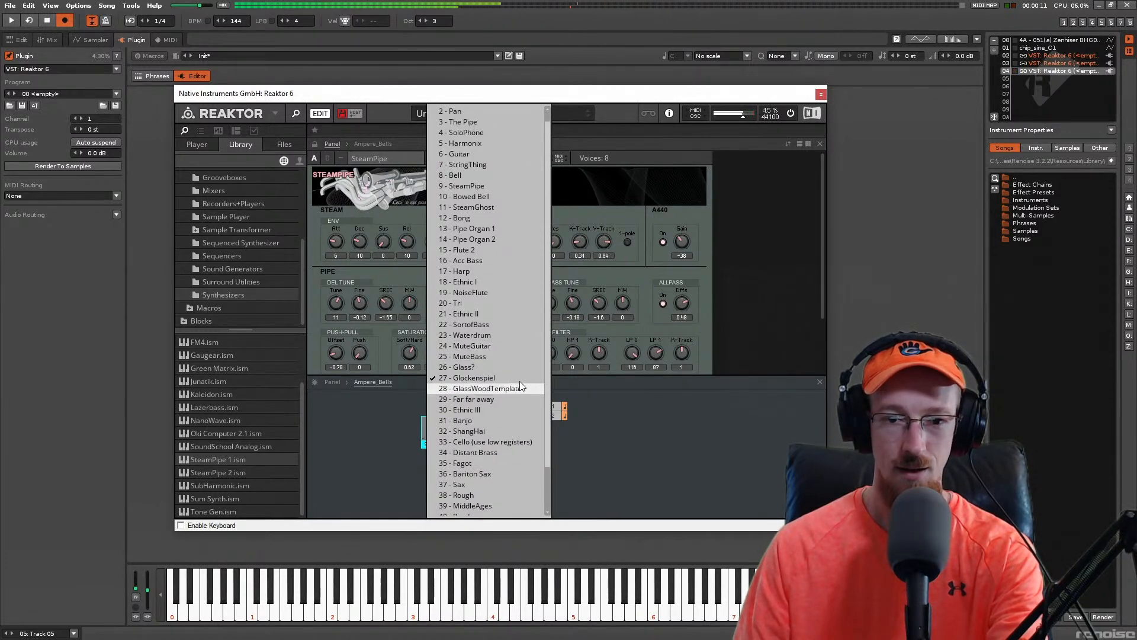
pyautogui.scroll(-2, 507, 352)
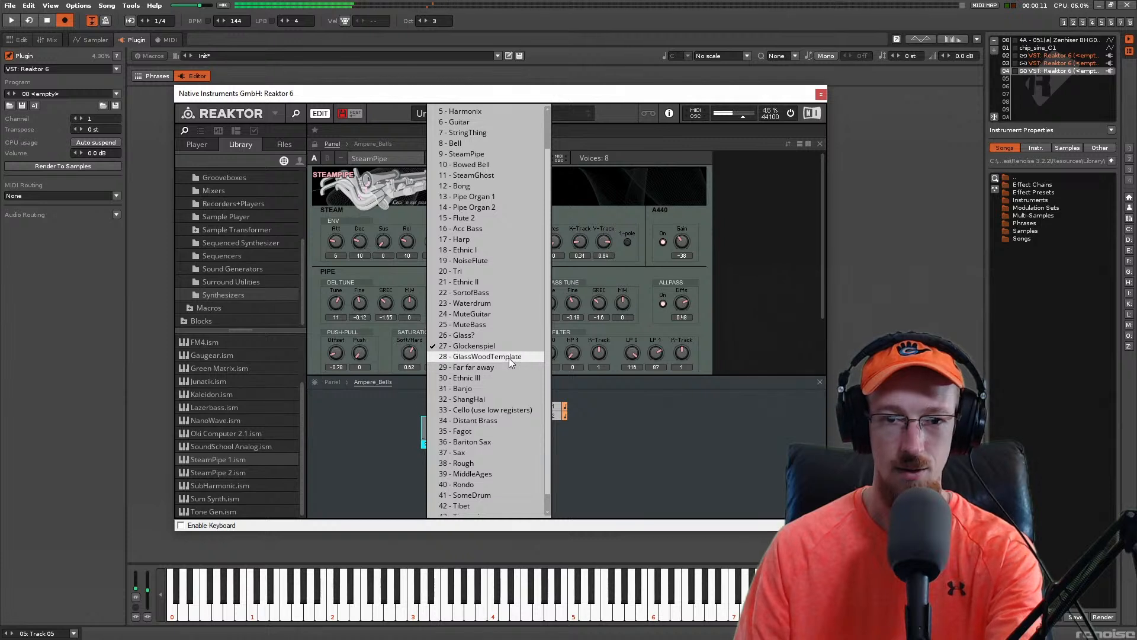
pyautogui.click(509, 357)
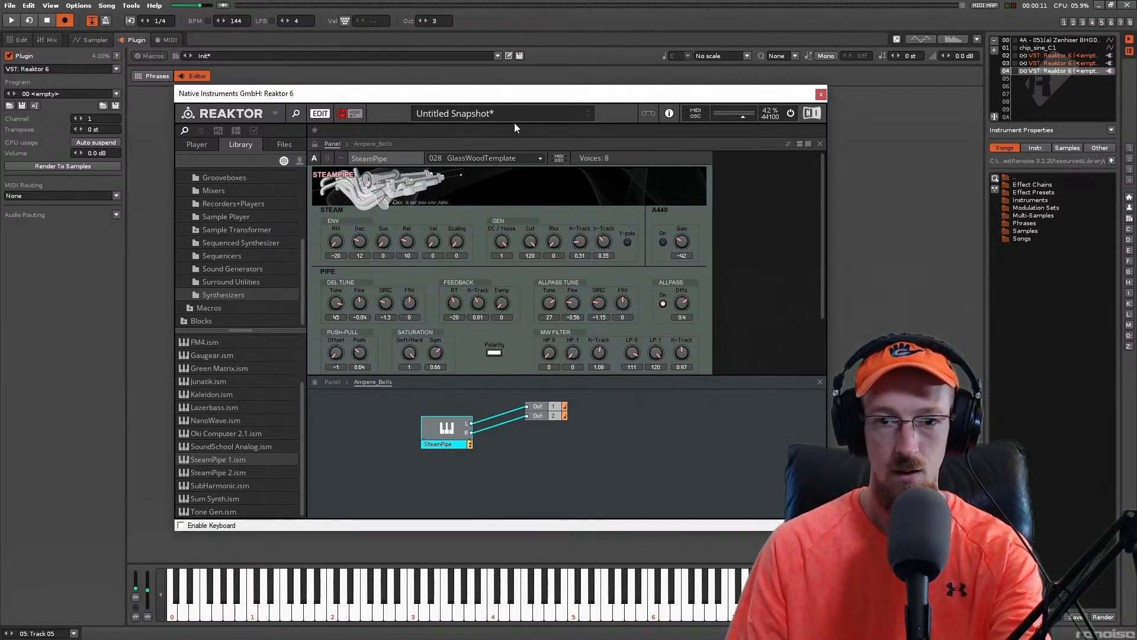
# Step: Audition SteamPipe snapshots 30 - Ethnic III and 31 - Banjo, and load 4 - SoloPhone
pyautogui.click(540, 159)
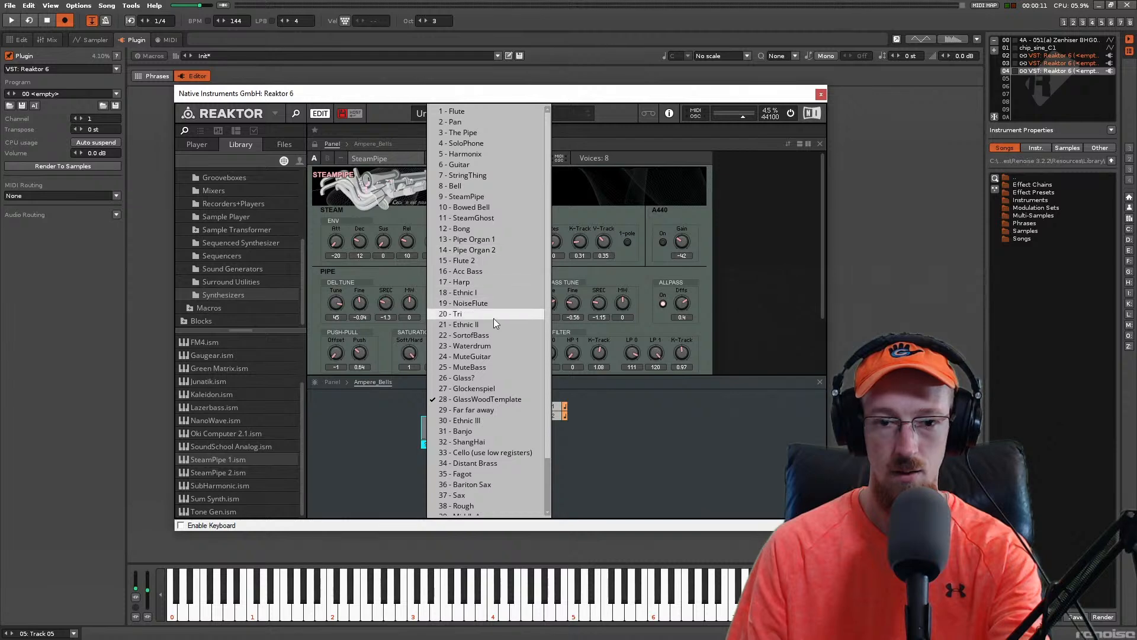
pyautogui.click(490, 420)
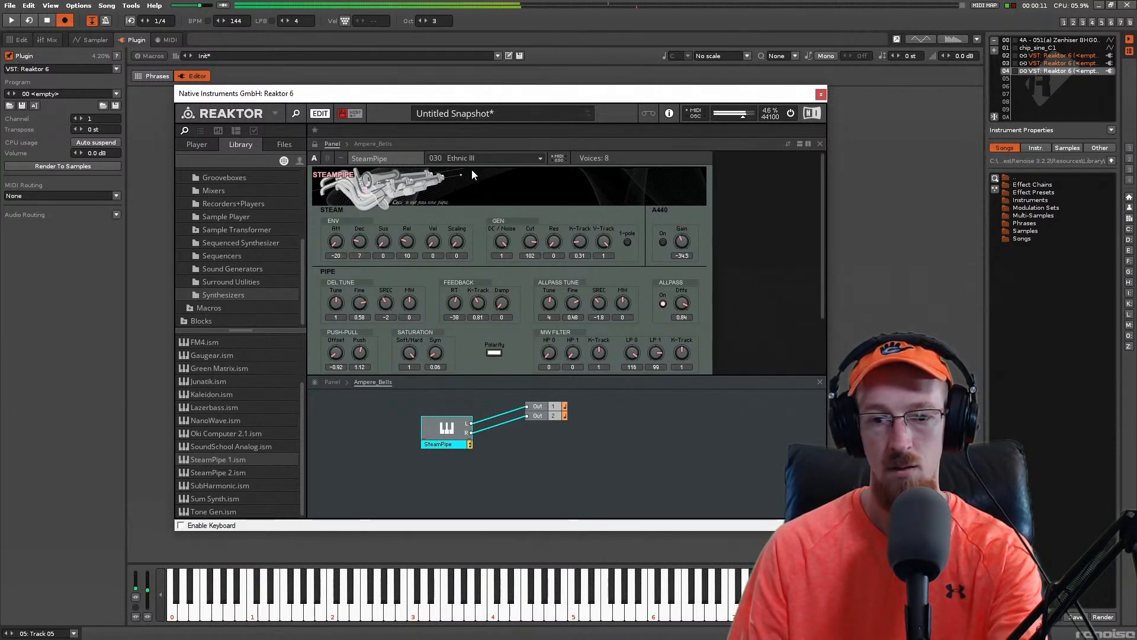
pyautogui.click(495, 161)
pyautogui.click(486, 431)
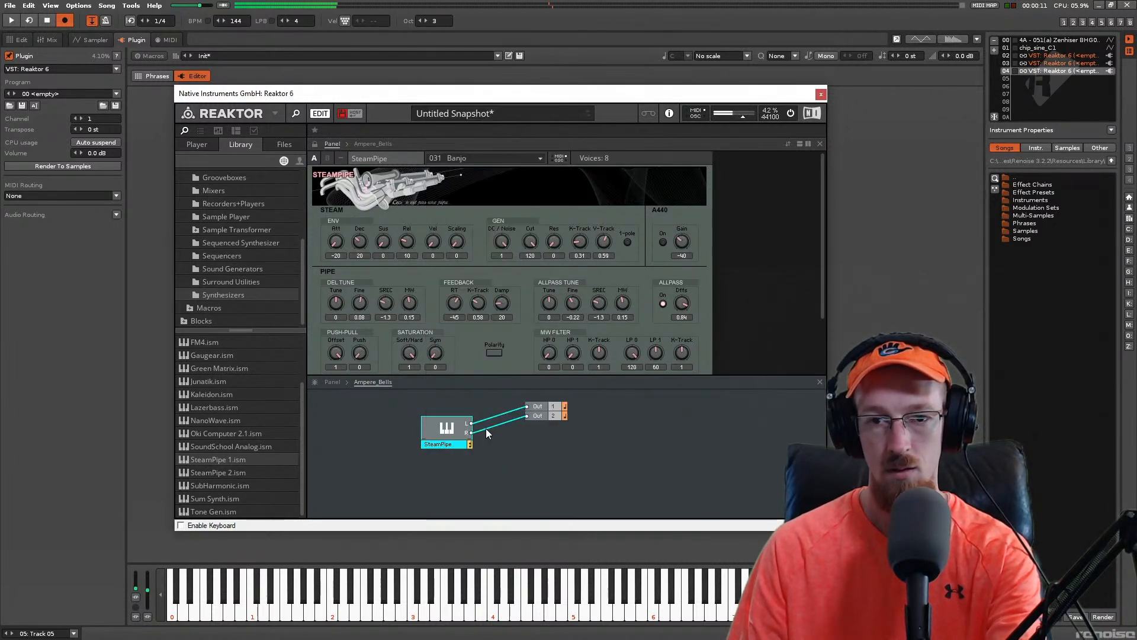
pyautogui.click(523, 161)
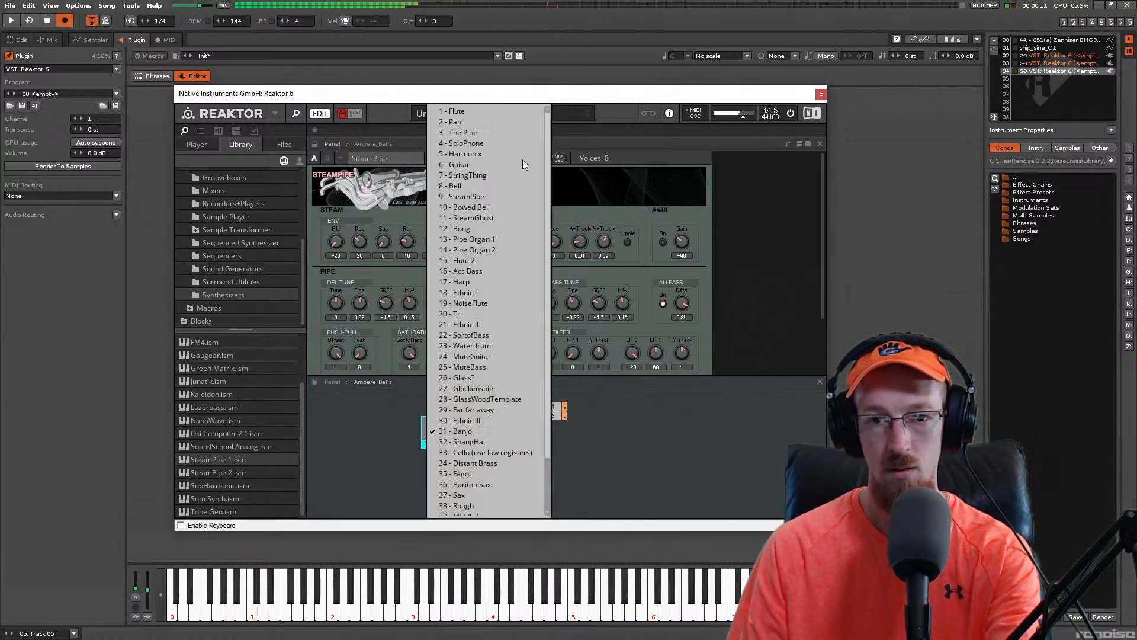
pyautogui.click(495, 143)
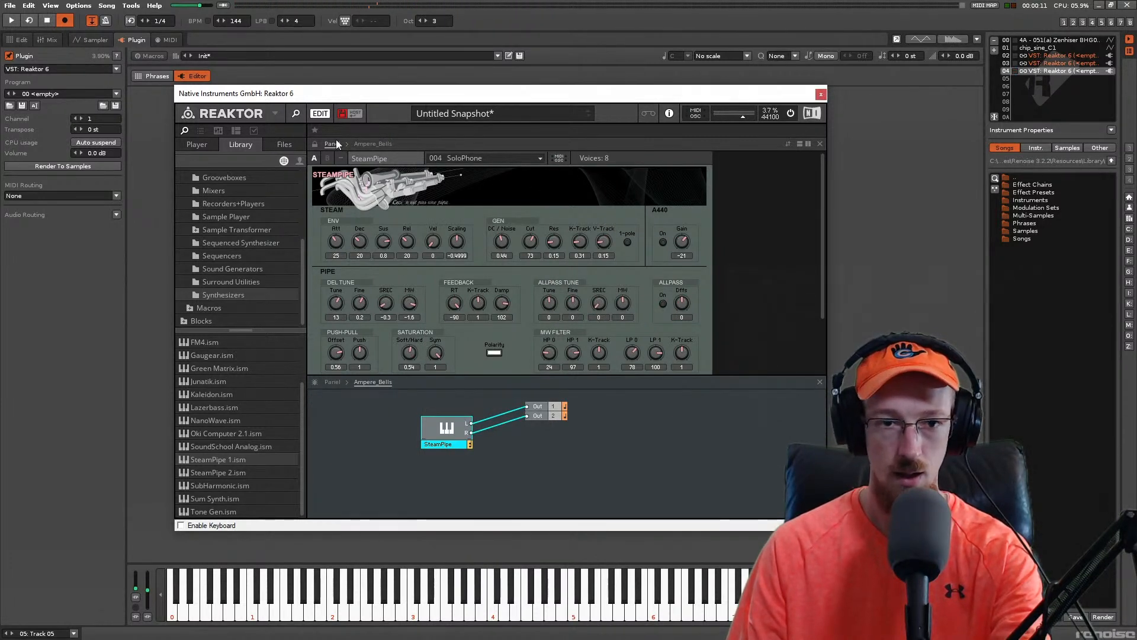
# Step: Add the Space Master 1 - Stereo effect from the library's Effects folder to the ensemble structure
pyautogui.click(368, 145)
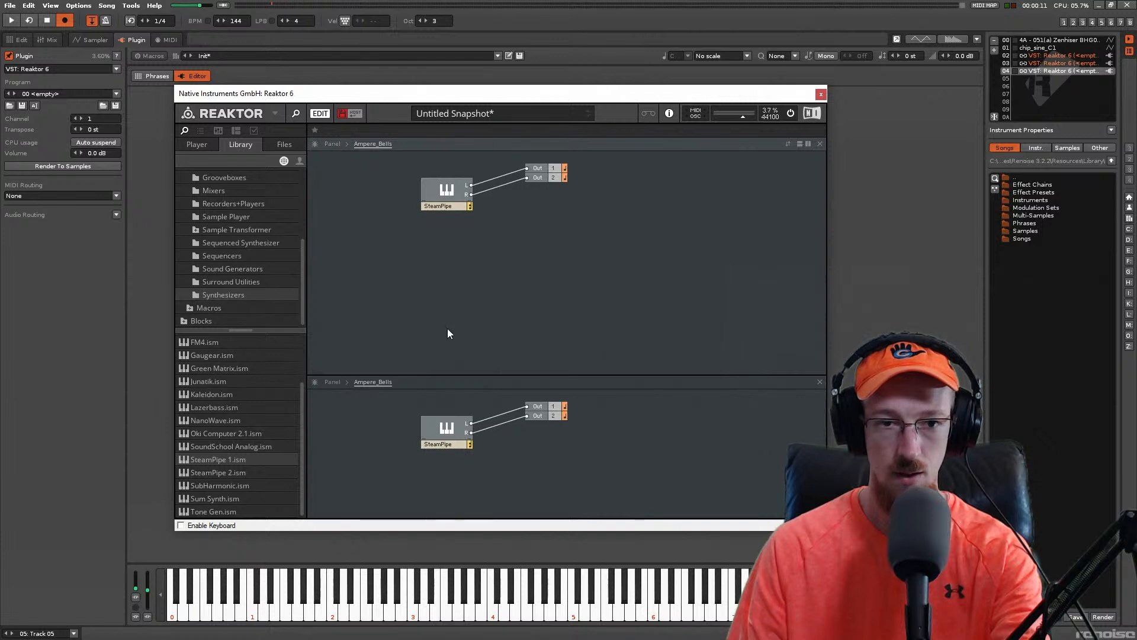
pyautogui.click(339, 146)
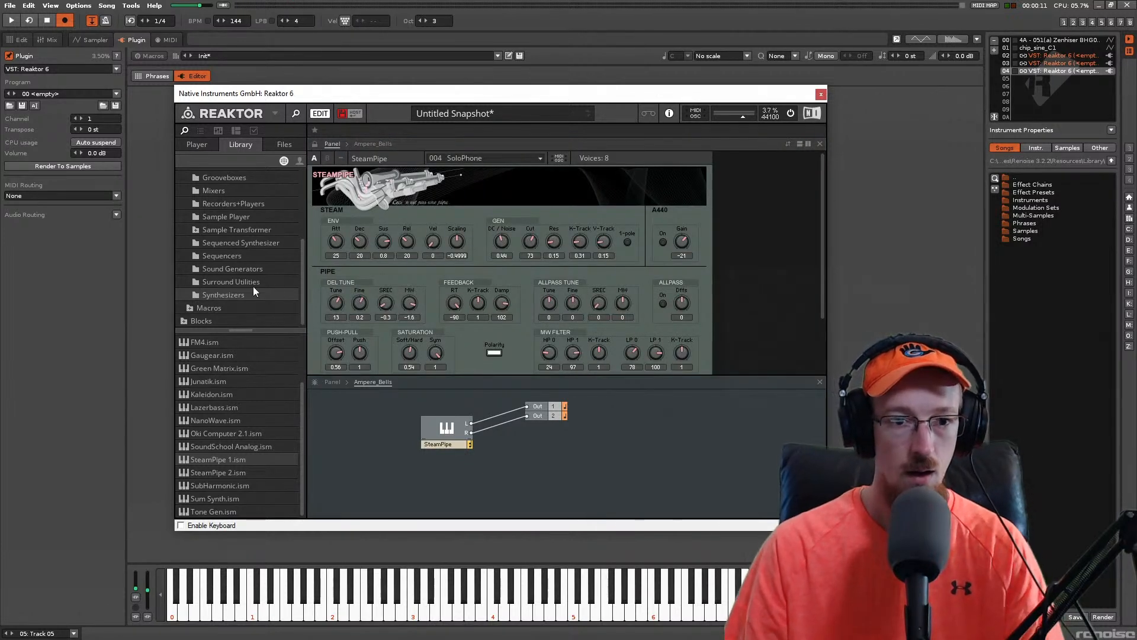
pyautogui.click(227, 178)
pyautogui.scroll(1, 234, 225)
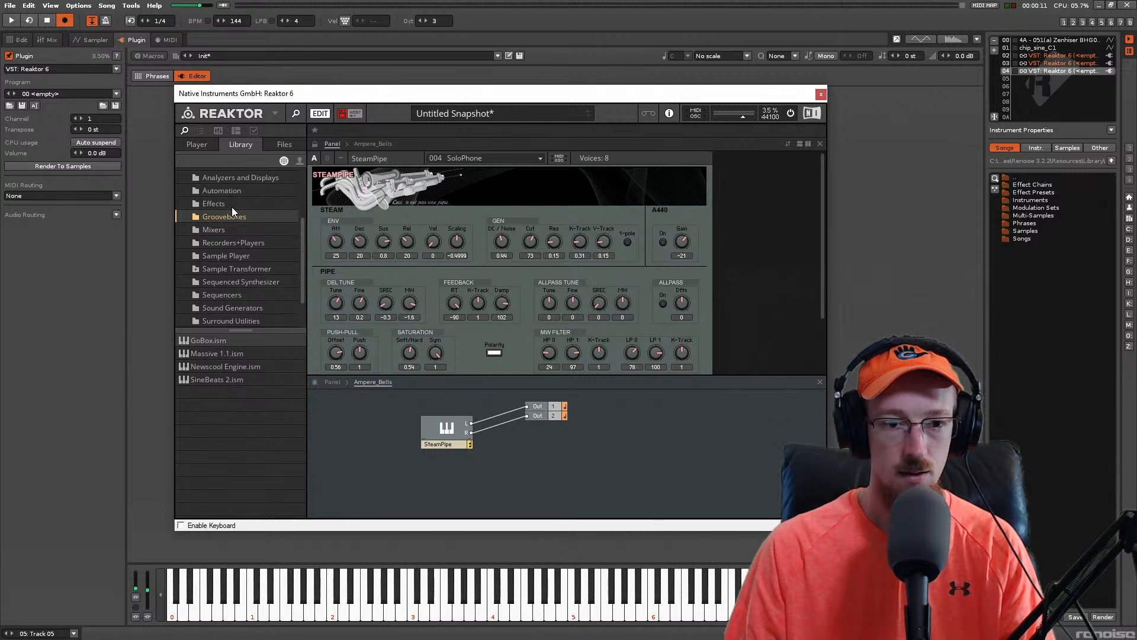
pyautogui.click(232, 206)
pyautogui.scroll(-1, 230, 376)
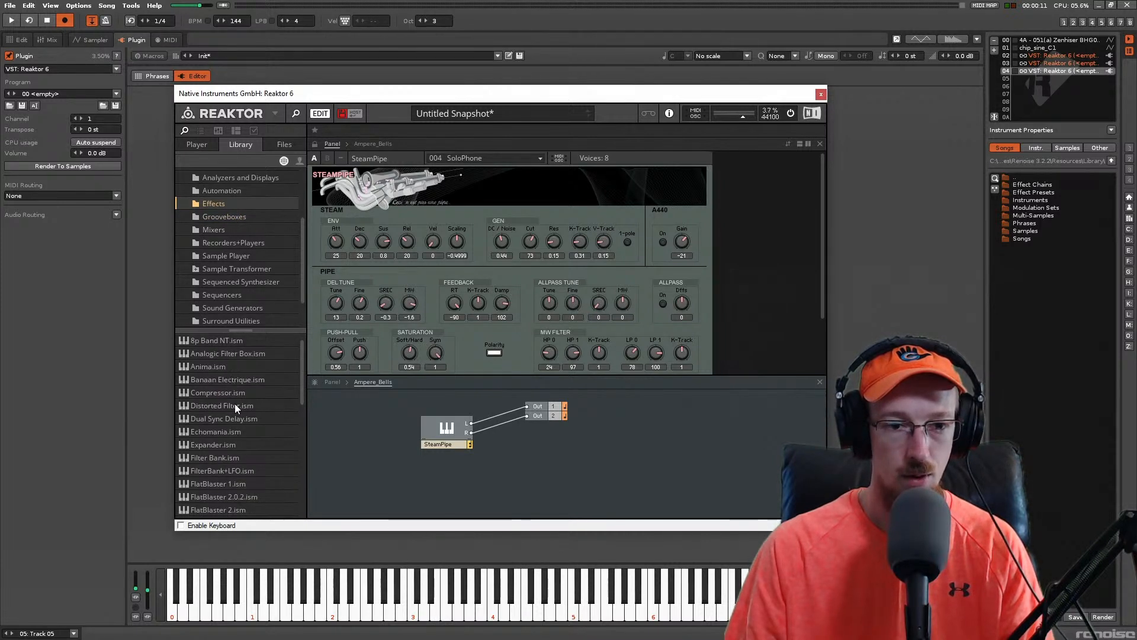
pyautogui.scroll(-10, 219, 444)
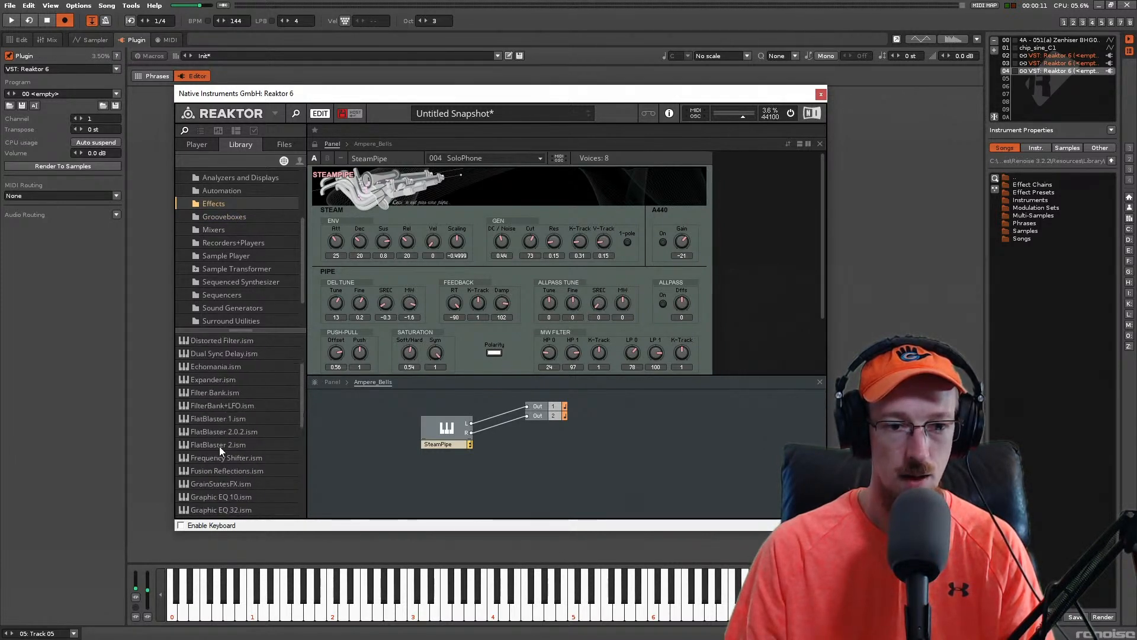
pyautogui.scroll(-7, 220, 448)
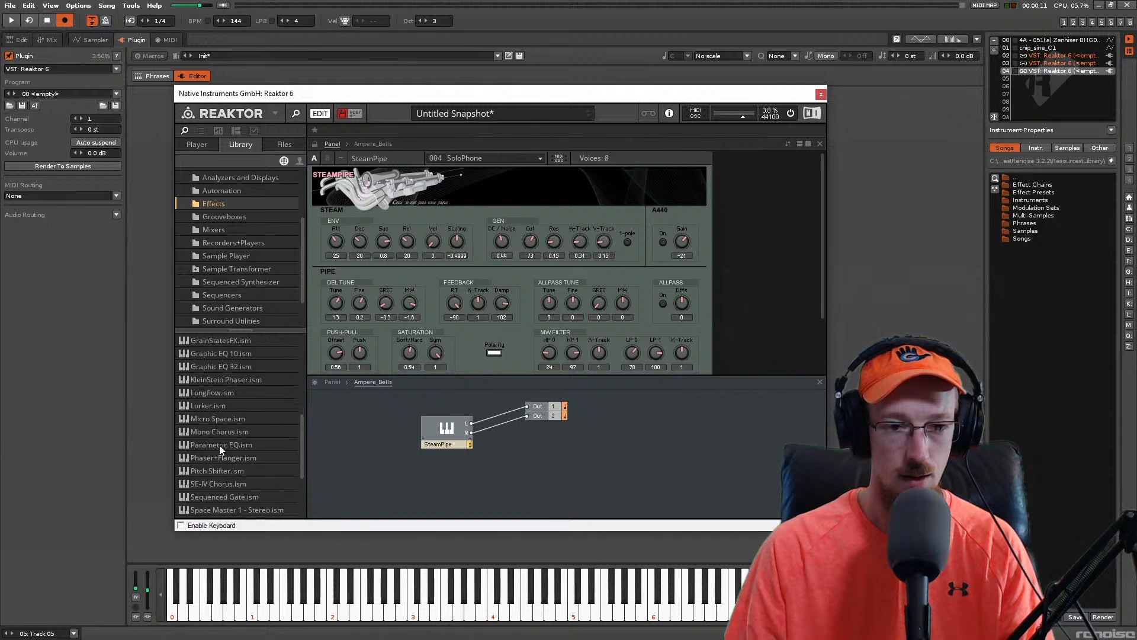
pyautogui.moveTo(215, 495); pyautogui.dragTo(541, 483)
# Step: Place SpaceMaster between SteamPipe and the outputs, and wire the L and R channels through it to Out 1 and Out 2
pyautogui.click(427, 429)
pyautogui.moveTo(427, 429); pyautogui.dragTo(356, 438)
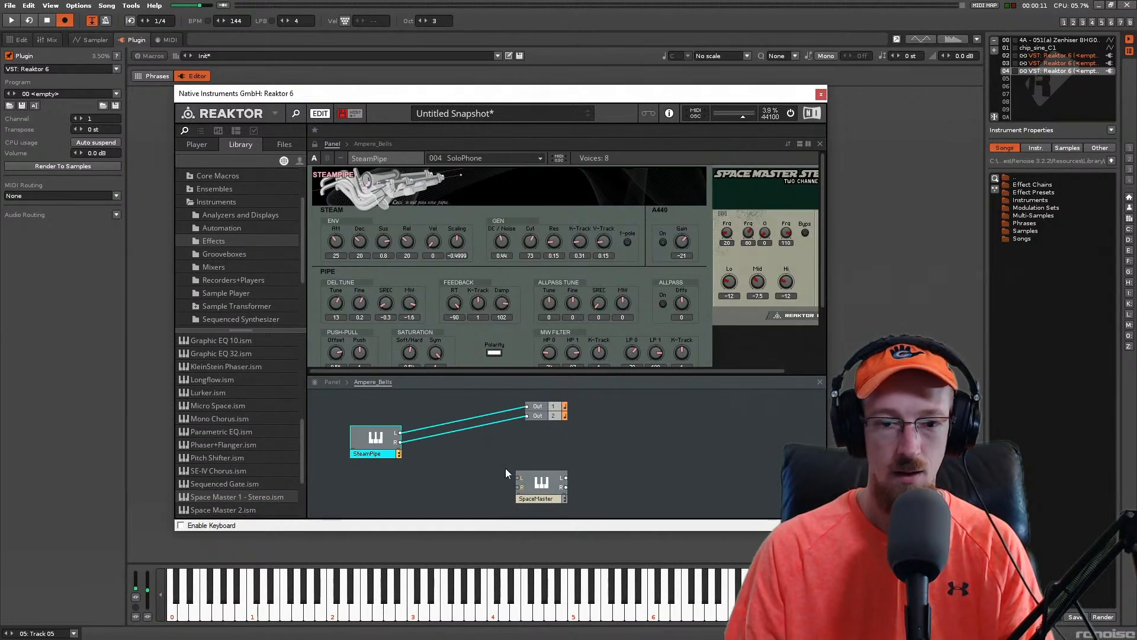
pyautogui.moveTo(513, 496); pyautogui.dragTo(423, 447)
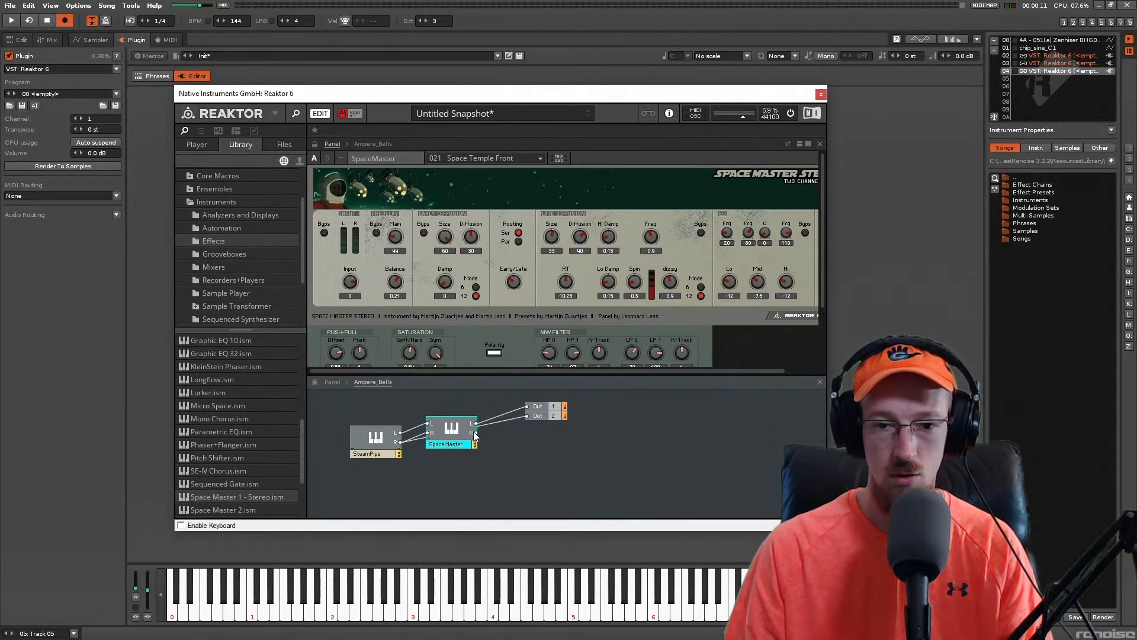
pyautogui.moveTo(507, 417); pyautogui.dragTo(528, 417)
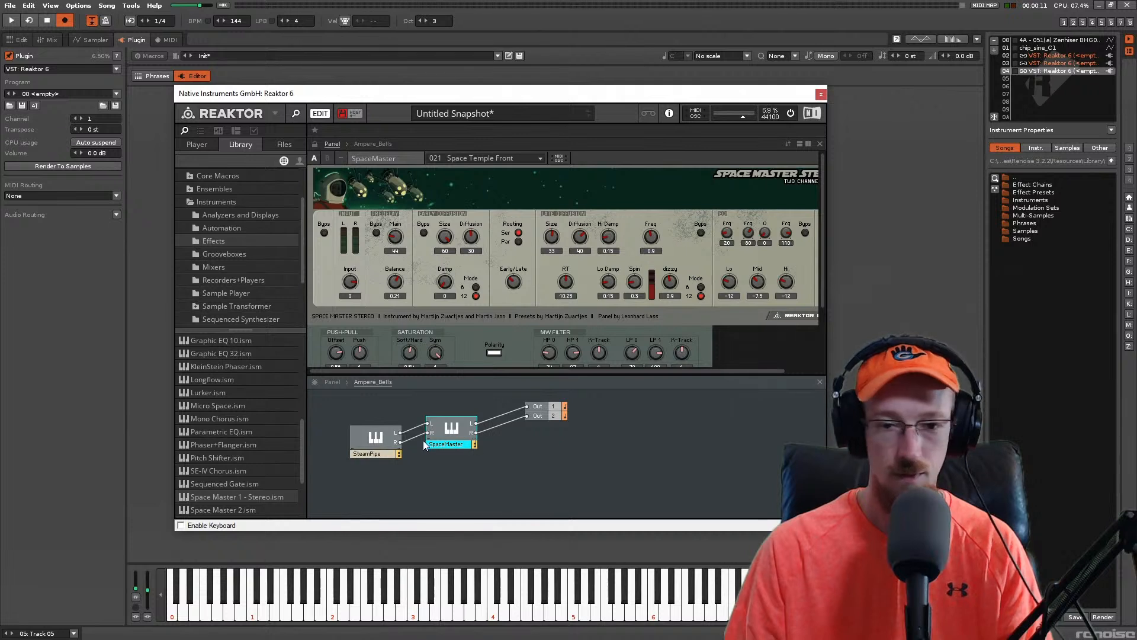
# Step: Line up SpaceMaster and the Out ports in a row with SteamPipe, and enlarge the upper panel pane
pyautogui.moveTo(448, 395); pyautogui.dragTo(613, 498)
pyautogui.moveTo(461, 429); pyautogui.dragTo(462, 442)
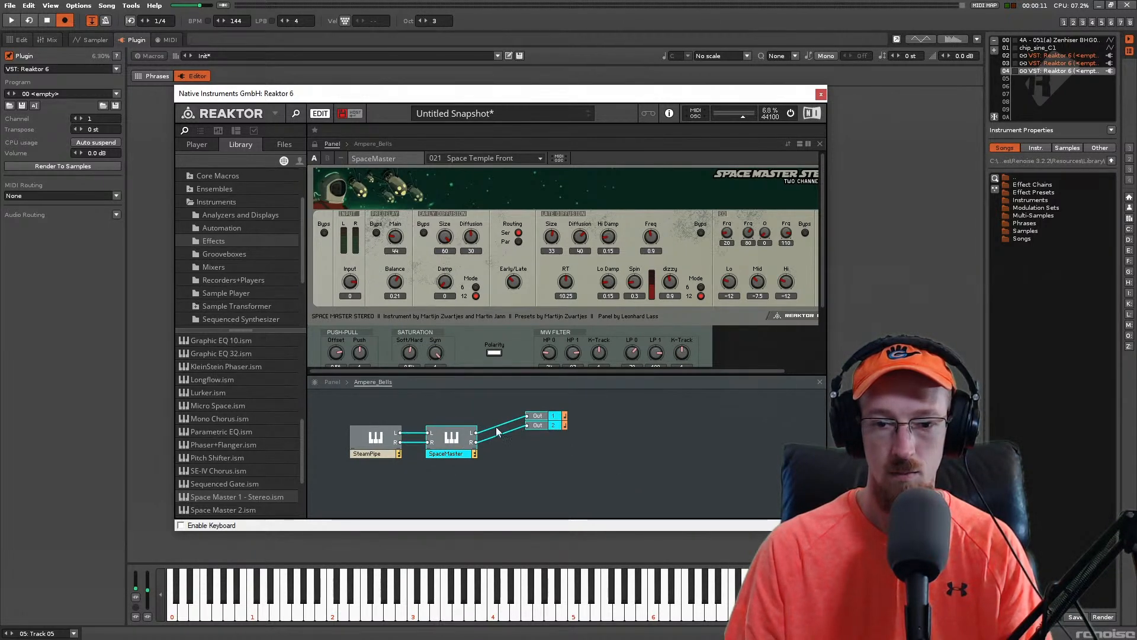
pyautogui.moveTo(507, 404); pyautogui.dragTo(538, 439)
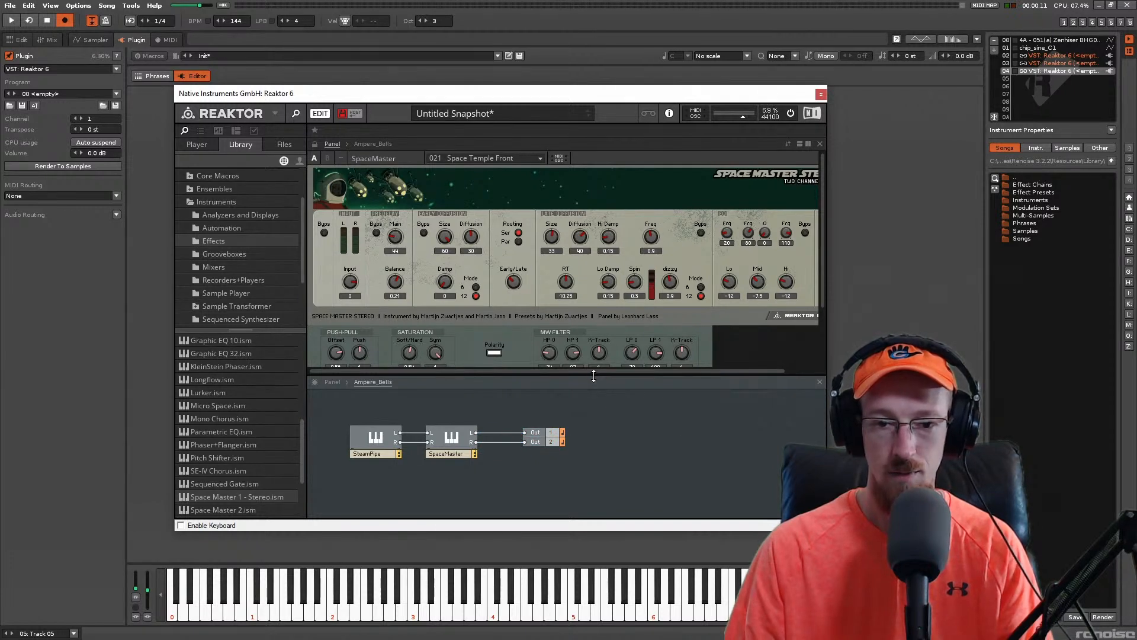
pyautogui.moveTo(593, 376); pyautogui.dragTo(587, 425)
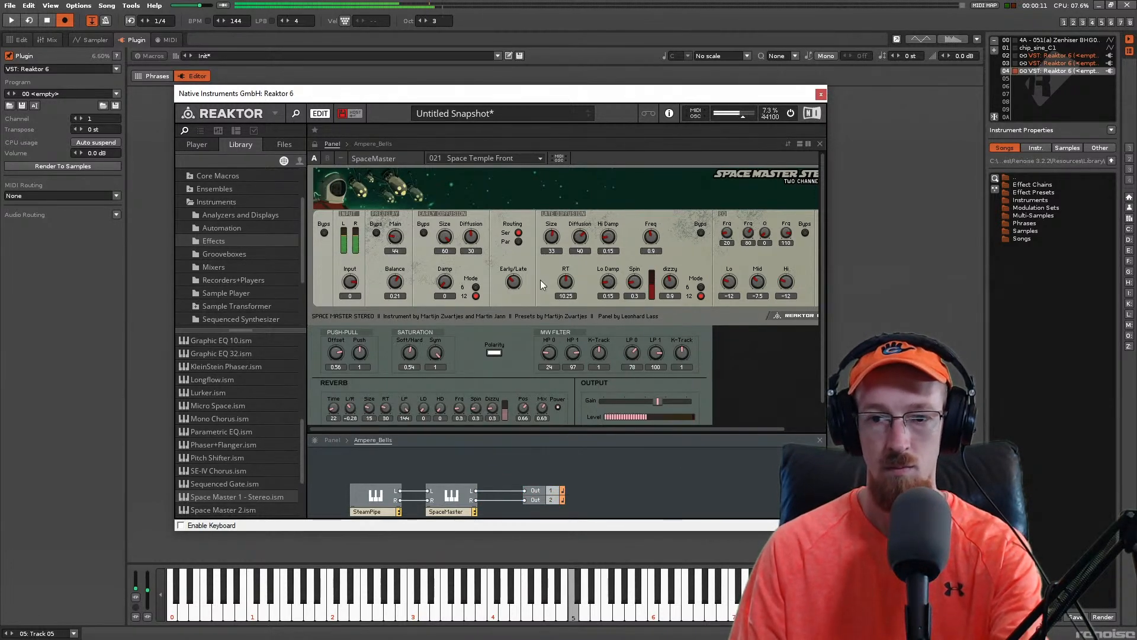
# Step: Try SpaceMaster's dizzy at 1, and audition its snapshots 8 - Church 3, 13 - Room 2 and 21 - Space Temple Front
pyautogui.moveTo(671, 280); pyautogui.dragTo(671, 277)
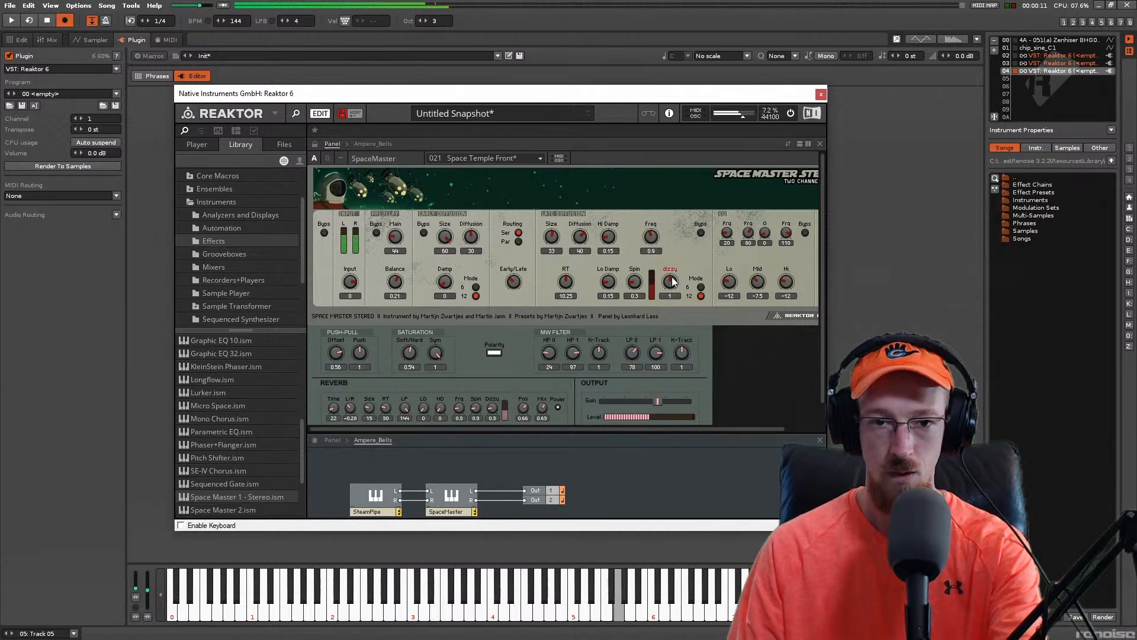
pyautogui.click(512, 158)
pyautogui.click(482, 191)
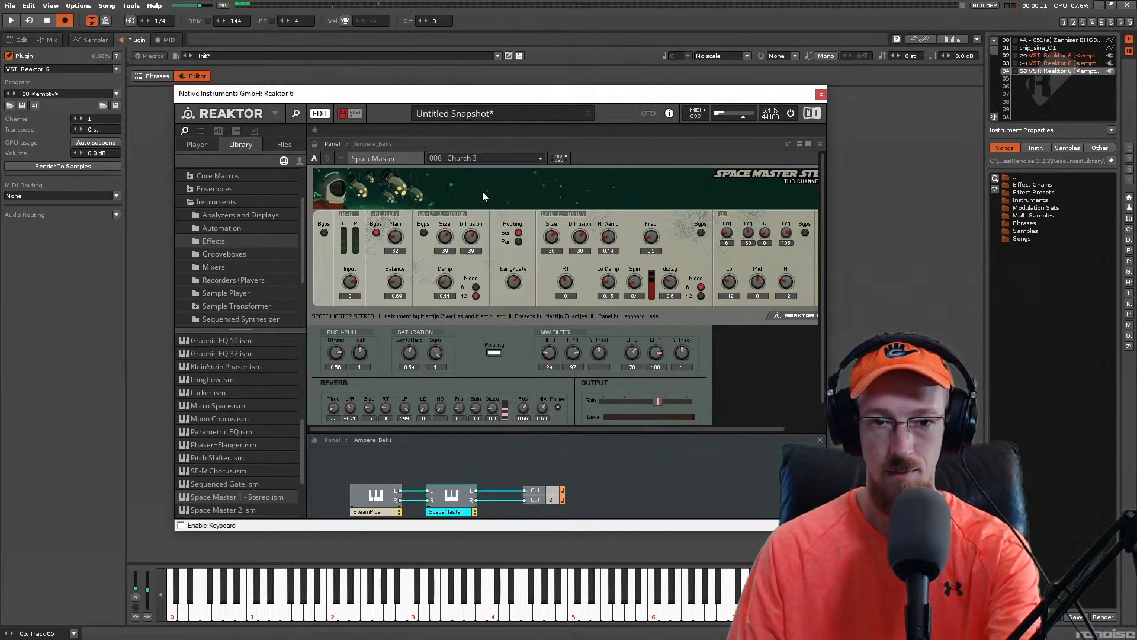
pyautogui.click(504, 162)
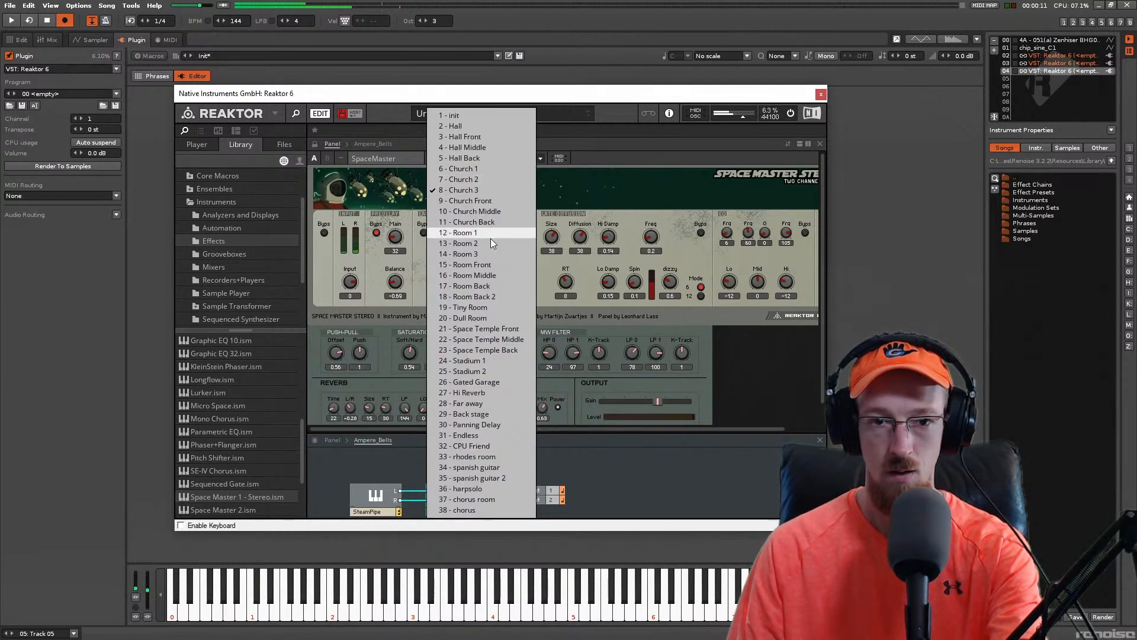
pyautogui.click(491, 238)
pyautogui.click(499, 159)
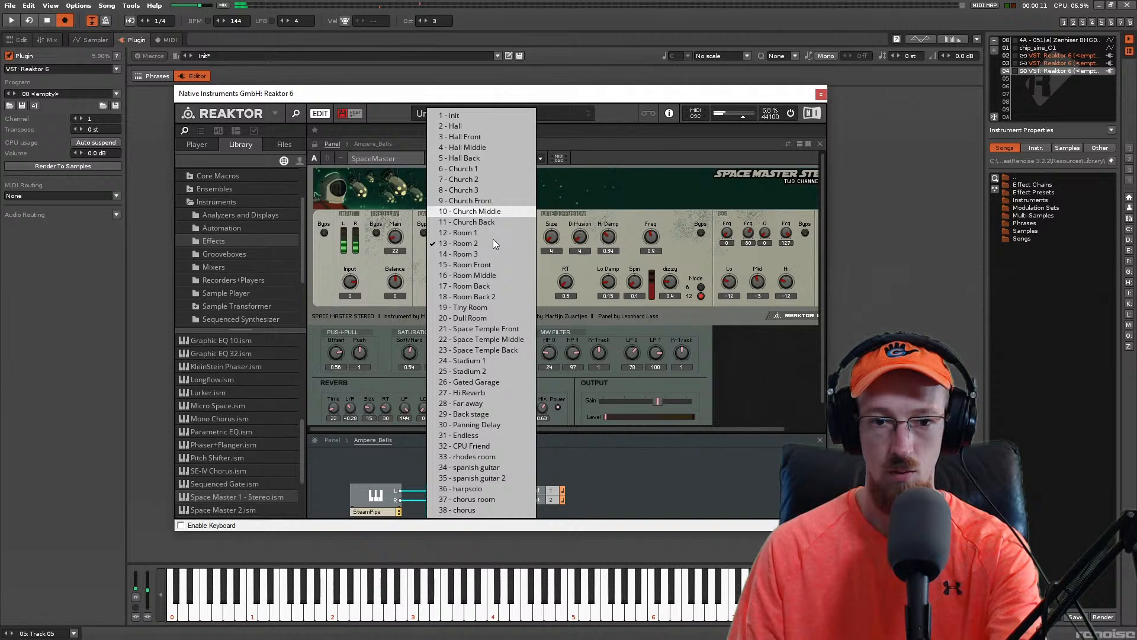
pyautogui.click(510, 331)
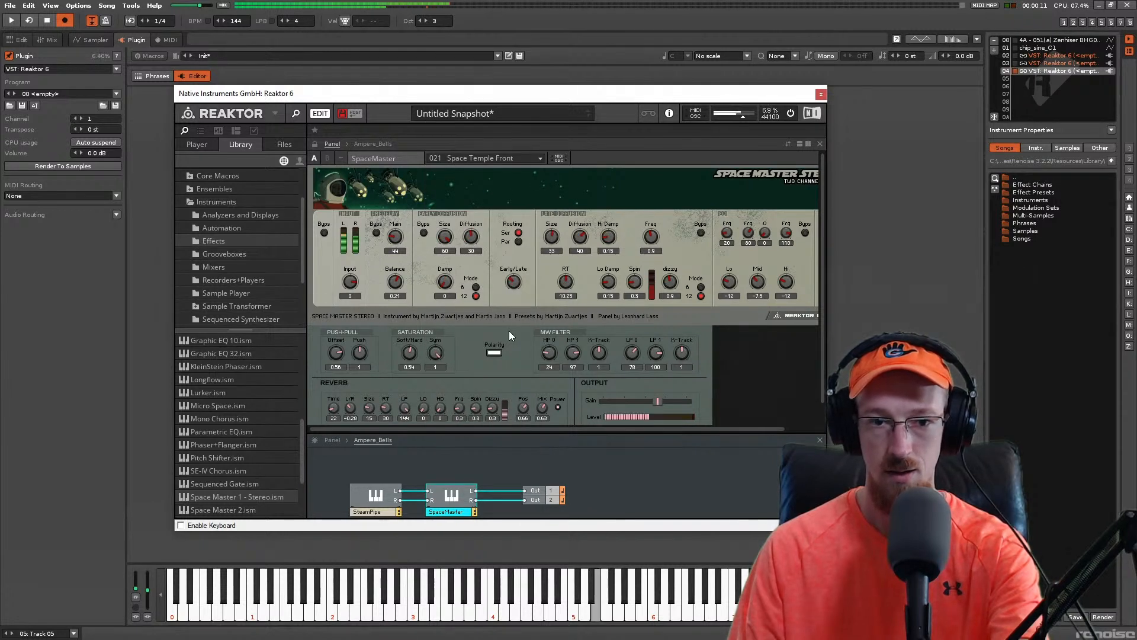
# Step: Audition SpaceMaster snapshot 24 - Stadium 1 and load 23 - Space Temple Back
pyautogui.click(478, 162)
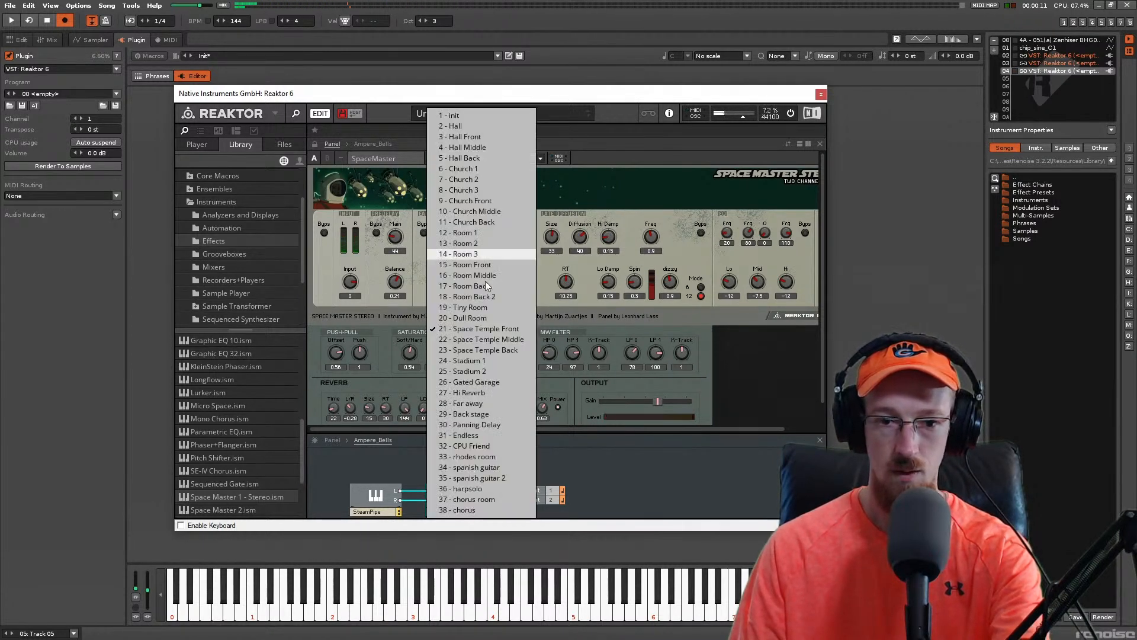
pyautogui.click(495, 359)
pyautogui.click(501, 158)
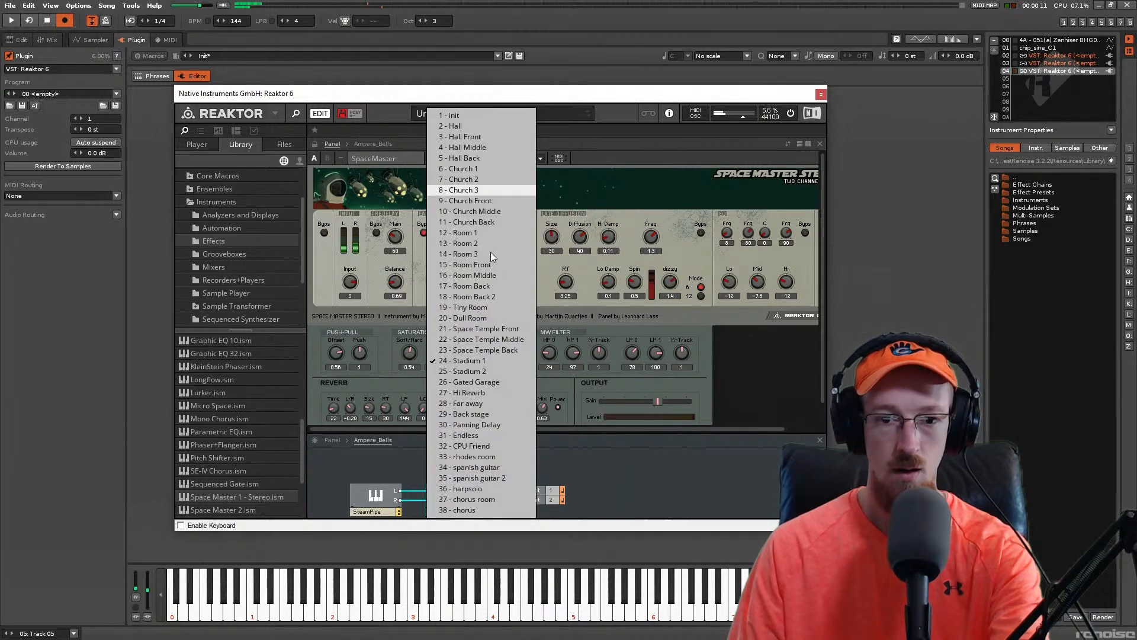
pyautogui.click(514, 351)
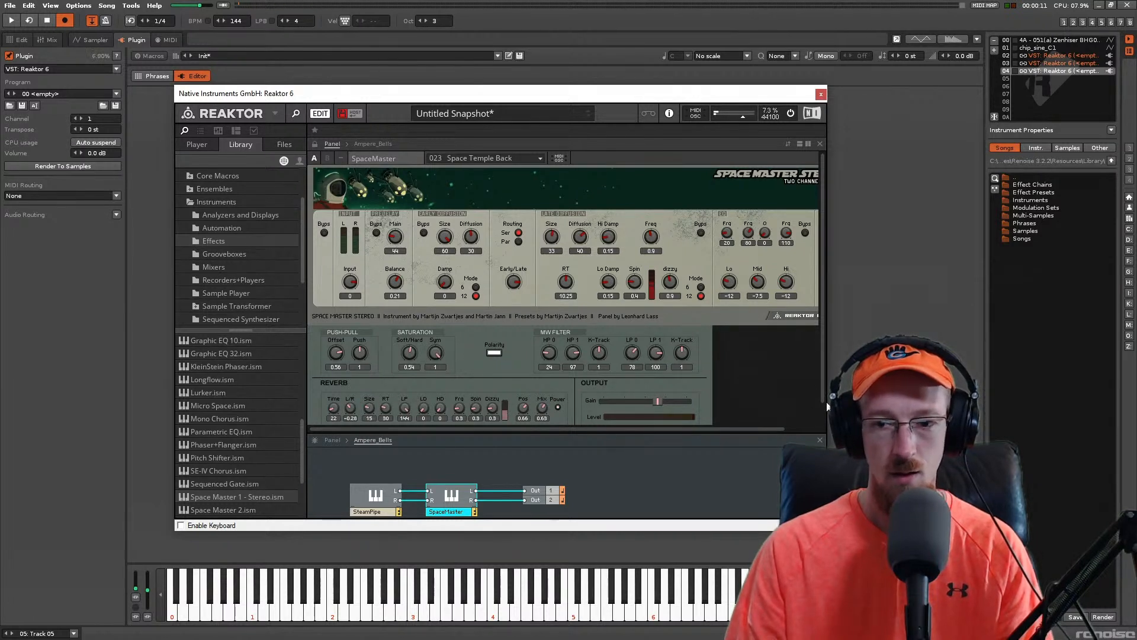
pyautogui.scroll(-1, 823, 389)
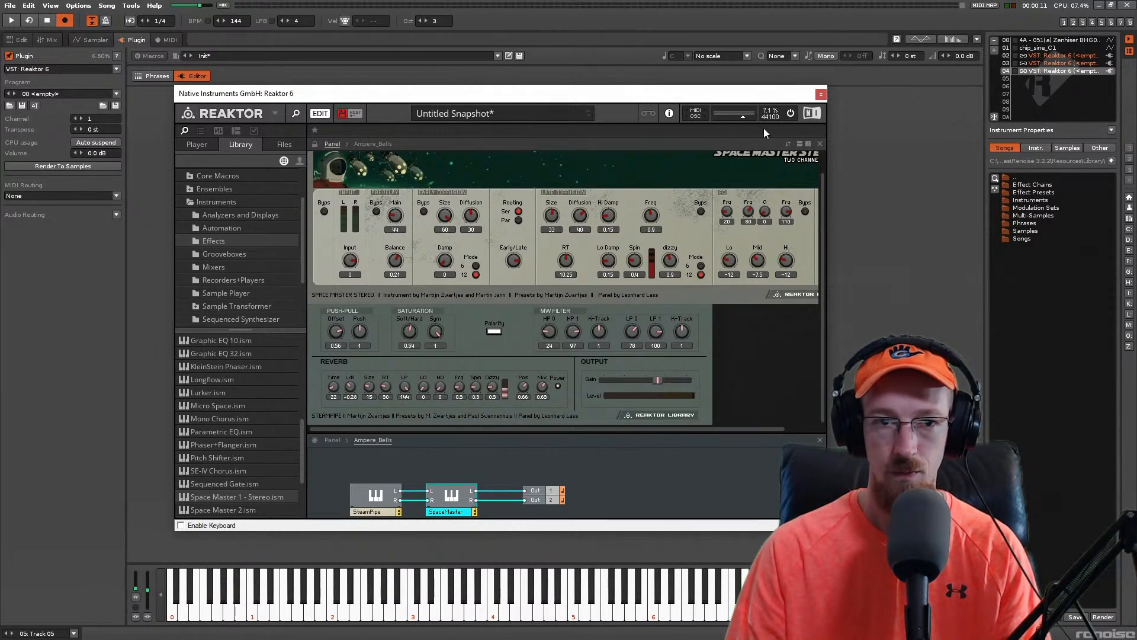
# Step: Close the Reaktor window to return to the pattern editor, and widen the pattern sequencer to show the pattern matrix
pyautogui.click(821, 94)
pyautogui.press('F1')
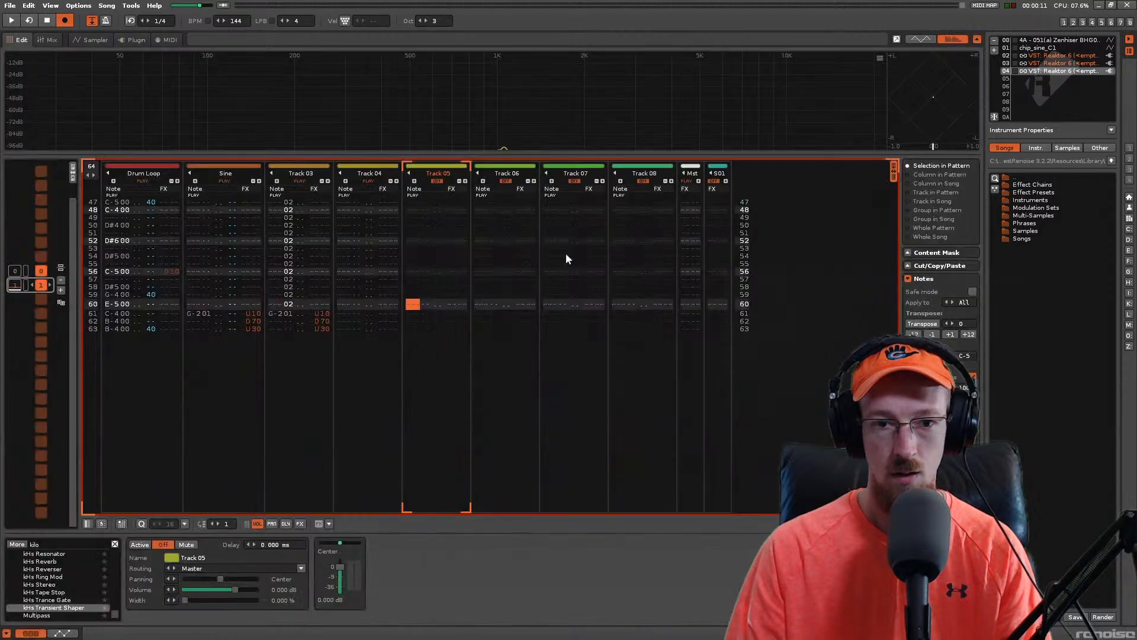
pyautogui.scroll(6, 470, 301)
pyautogui.scroll(5, 470, 300)
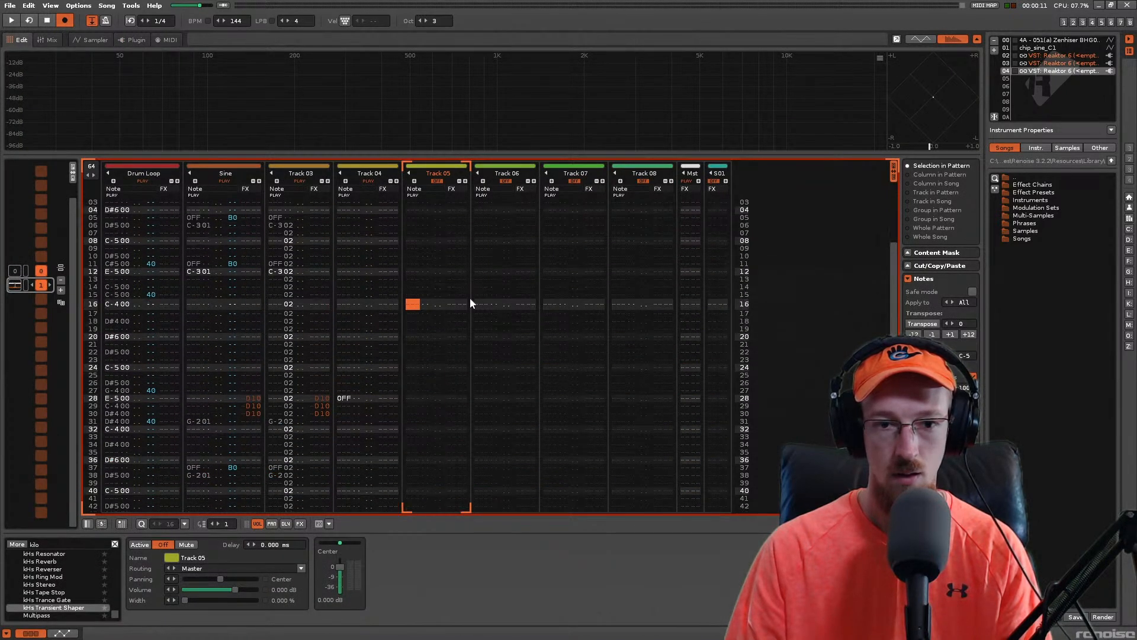
pyautogui.scroll(3, 500, 283)
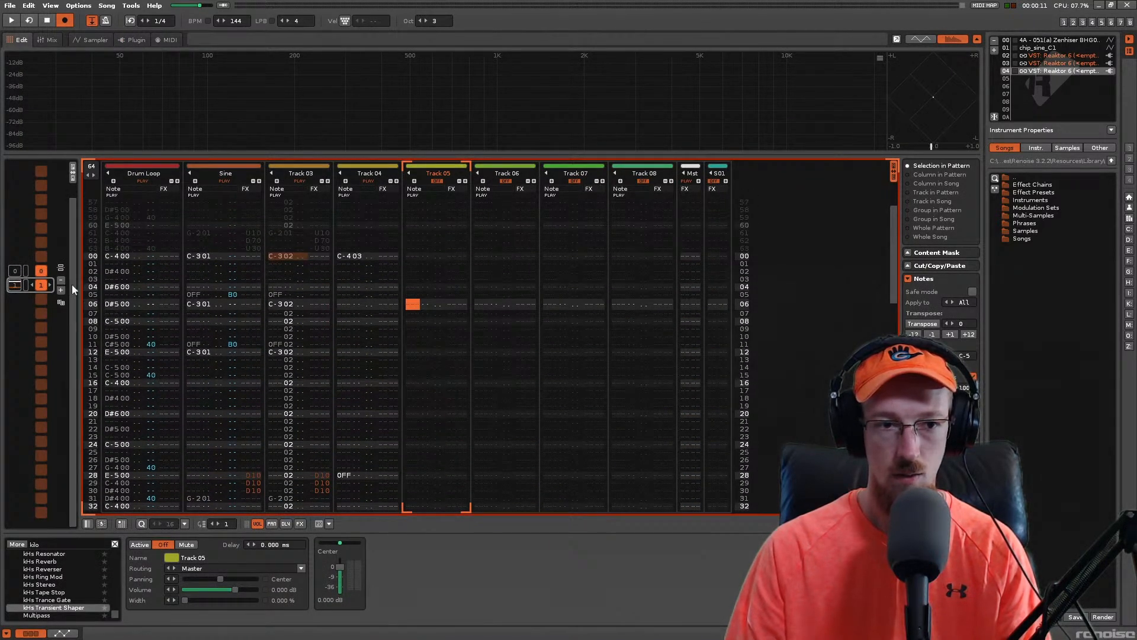
pyautogui.moveTo(79, 287); pyautogui.dragTo(190, 294)
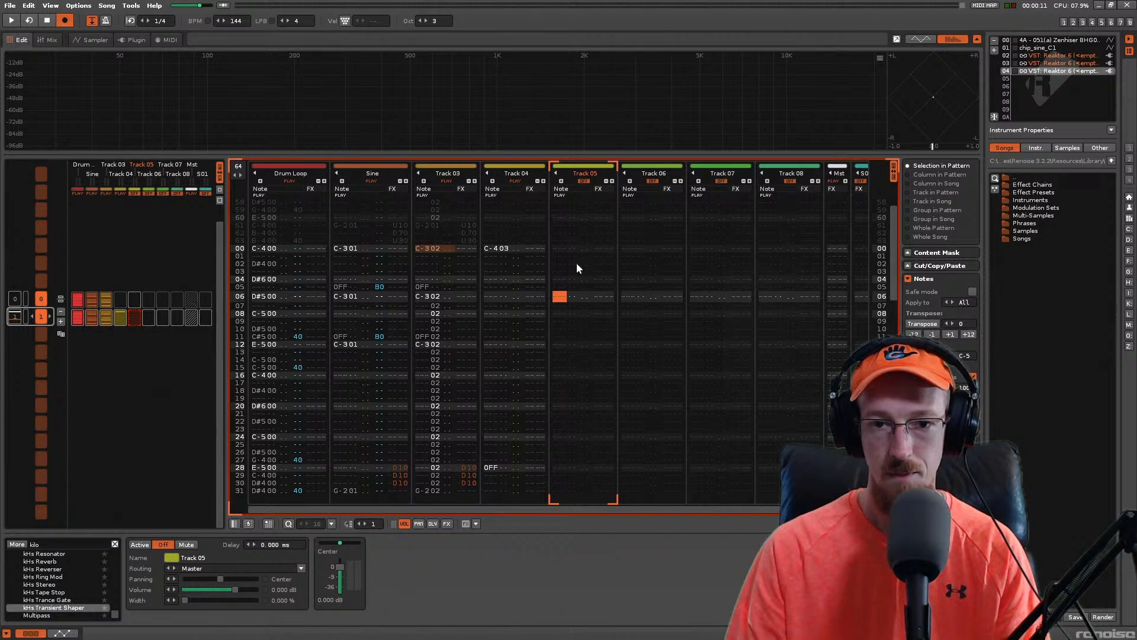
# Step: Raise the keyboard octave to 5 and enter a C-6 note with instrument 04 on line 00 of Track 05
pyautogui.scroll(1, 577, 262)
pyautogui.scroll(1, 584, 282)
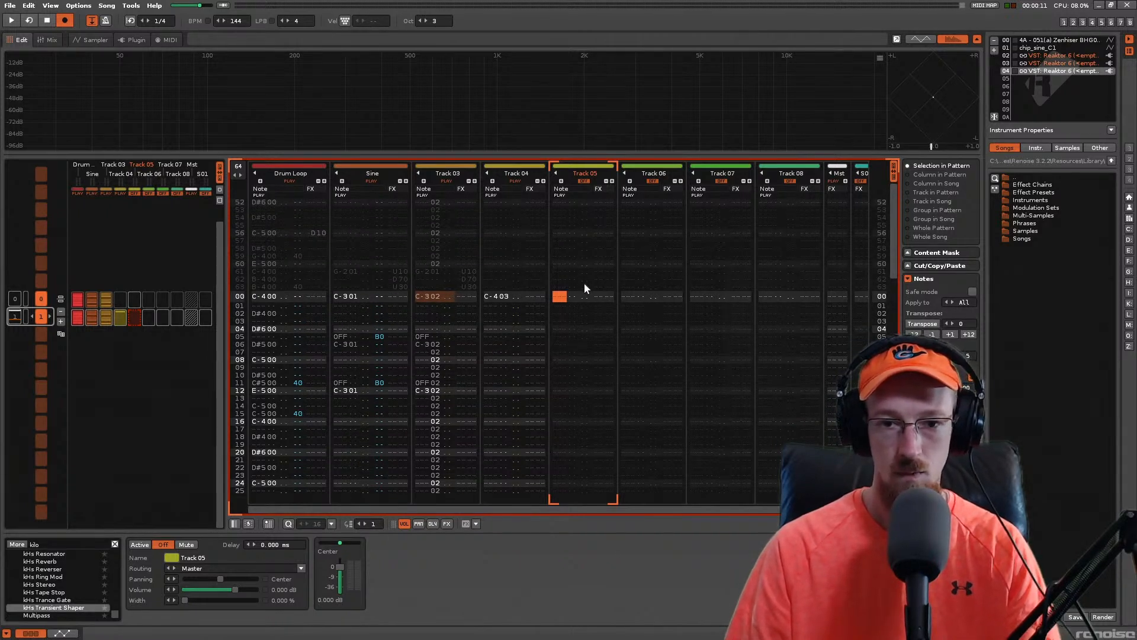
pyautogui.press('q')
pyautogui.press('Up')
pyautogui.press('KP_Multiply')
pyautogui.press('KP_Multiply')
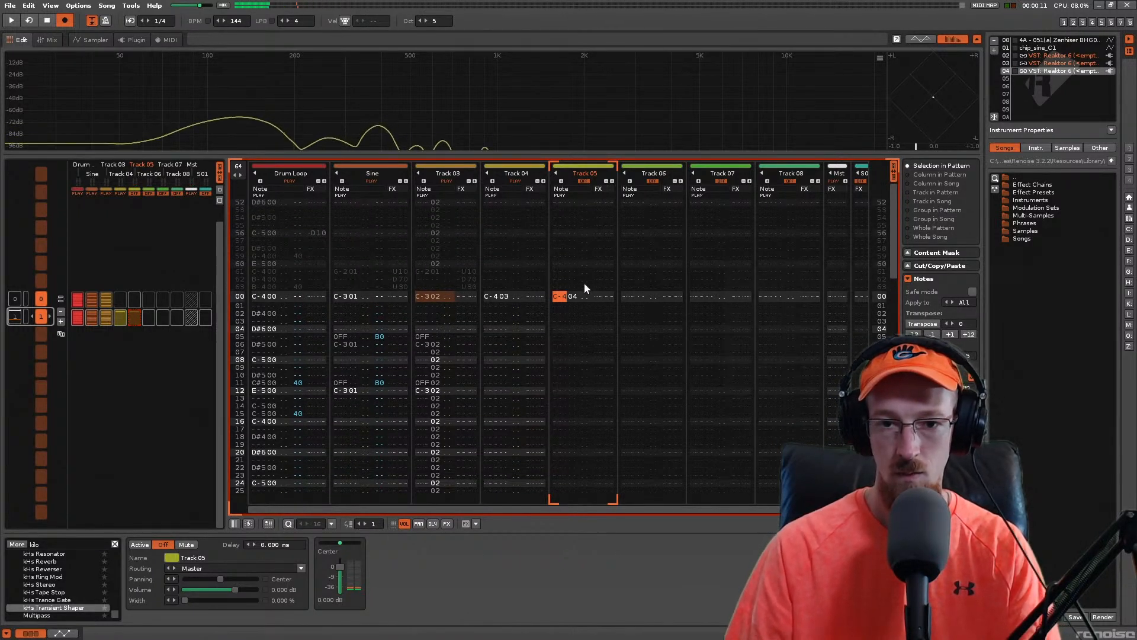
pyautogui.press('q')
# Step: Enter D#6 on line 02 and F-6 on line 04 of Track 05 with instrument 04
pyautogui.press('Down')
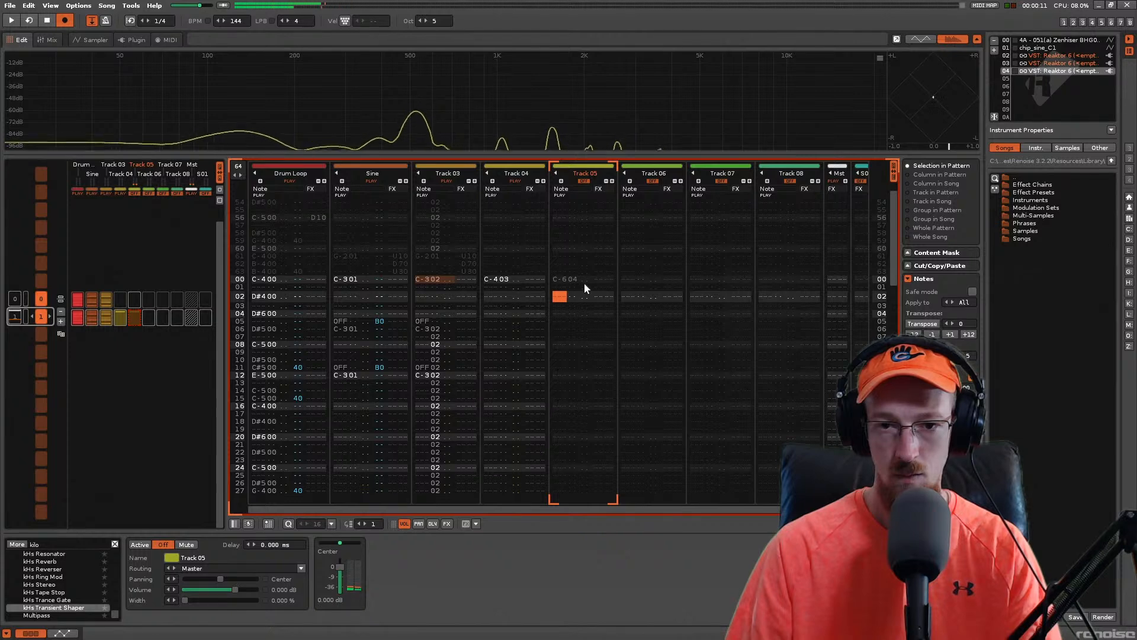
pyautogui.press('3')
pyautogui.press('Down')
pyautogui.press('5')
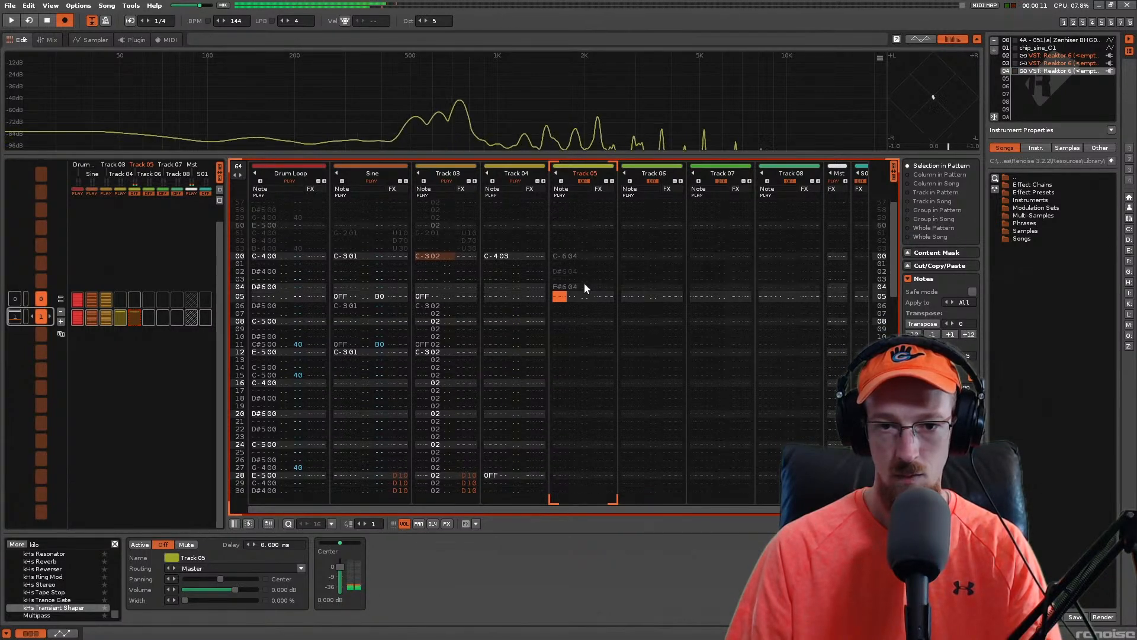
pyautogui.press('Up')
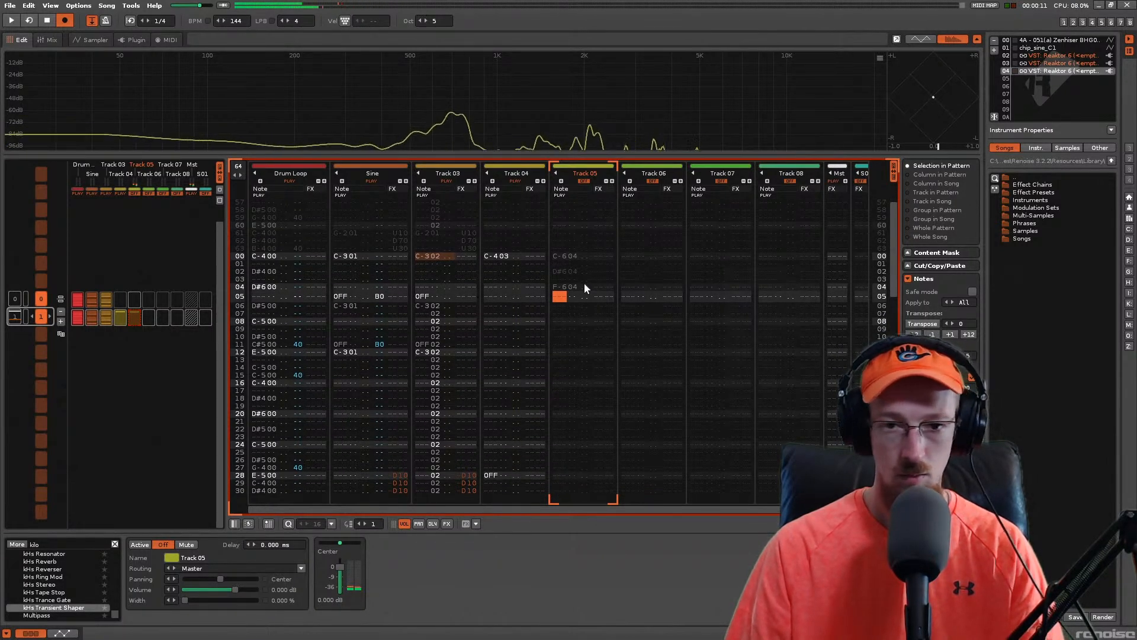
# Step: Enter a note-off on line 05 of Track 05 and return to the pattern's opening lines
pyautogui.press('a')
pyautogui.press('Up')
pyautogui.press('Up')
pyautogui.press('Up')
pyautogui.press('Up')
pyautogui.press('Up')
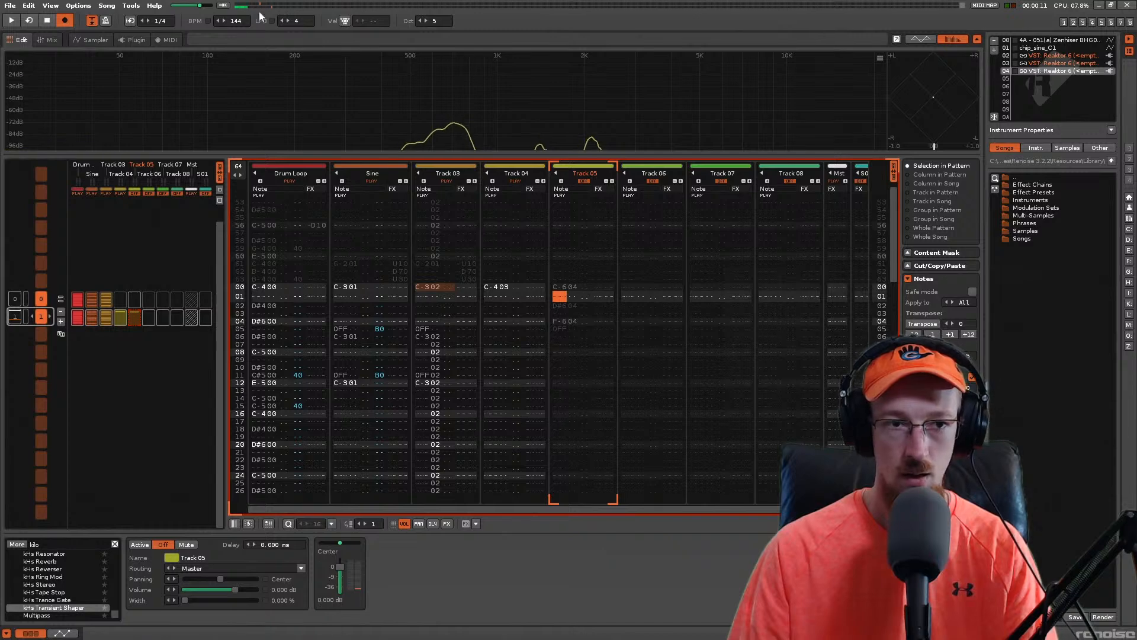
# Step: Switch the upper display from the spectrum to the track scopes and play the pattern to hear the new melody
pyautogui.click(921, 39)
pyautogui.rightClick(736, 73)
pyautogui.rightClick(736, 72)
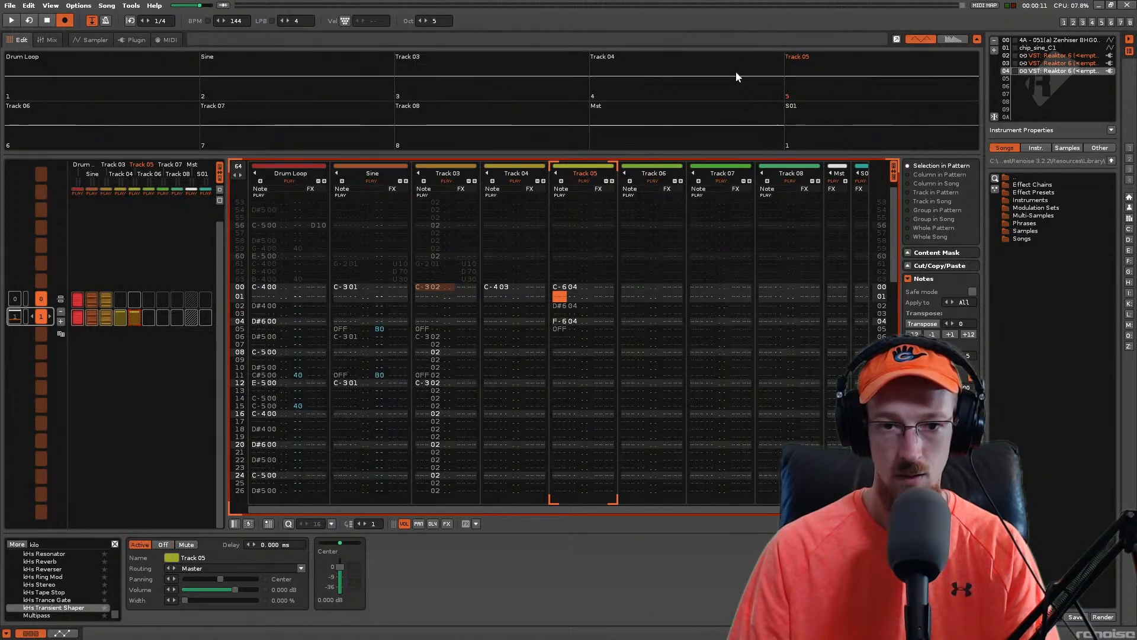
pyautogui.press('space')
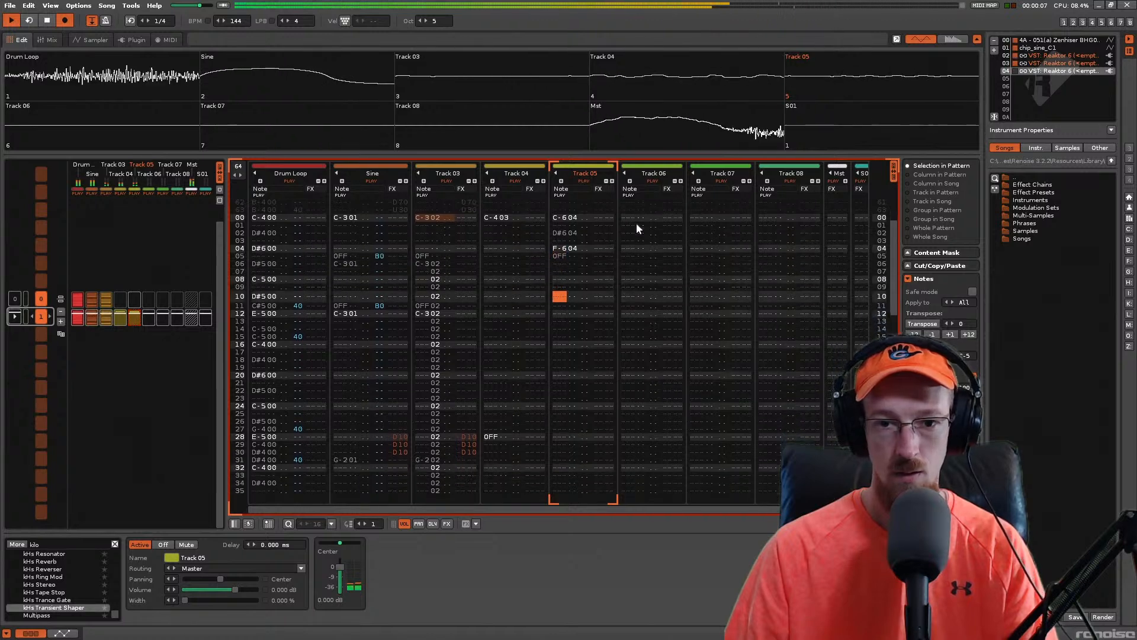
pyautogui.press('space')
# Step: Replace the note on line 02 of Track 05 with G-6, trying F#6 first, and return to line 00
pyautogui.press('Up')
pyautogui.press('Up')
pyautogui.press('Up')
pyautogui.press('Up')
pyautogui.press('Up')
pyautogui.press('Up')
pyautogui.press('Up')
pyautogui.press('Up')
pyautogui.press('Up')
pyautogui.press('Up')
pyautogui.press('Up')
pyautogui.press('Up')
pyautogui.press('Up')
pyautogui.press('Up')
pyautogui.press('Up')
pyautogui.press('Up')
pyautogui.press('Up')
pyautogui.press('Up')
pyautogui.press('Up')
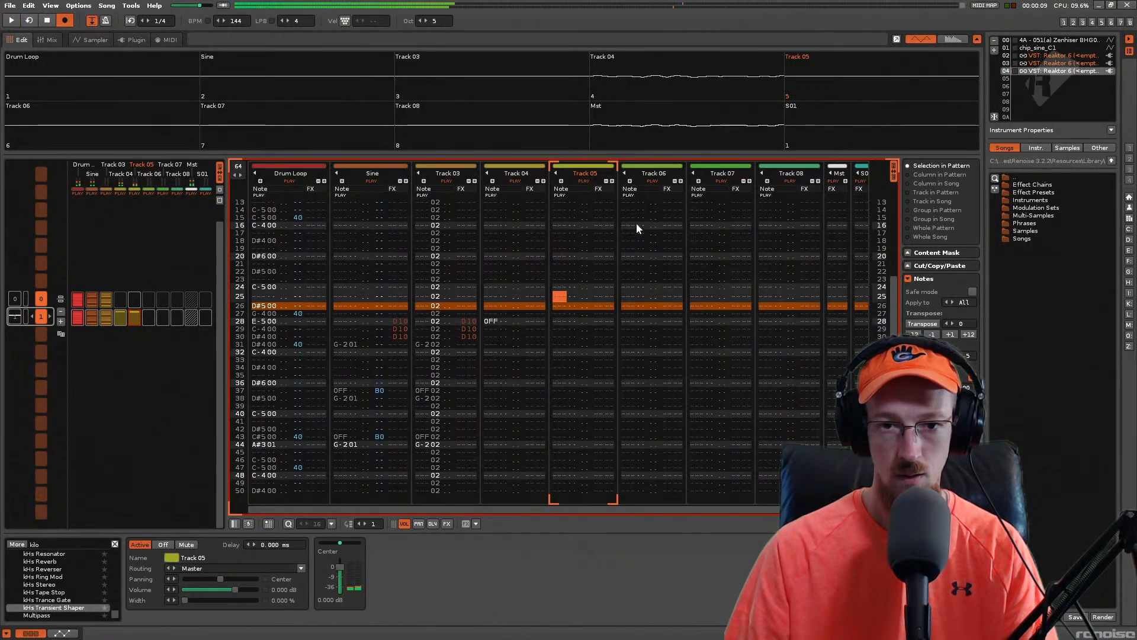
pyautogui.press('Up')
pyautogui.press('Up')
pyautogui.press('Up')
pyautogui.press('Up')
pyautogui.press('Up')
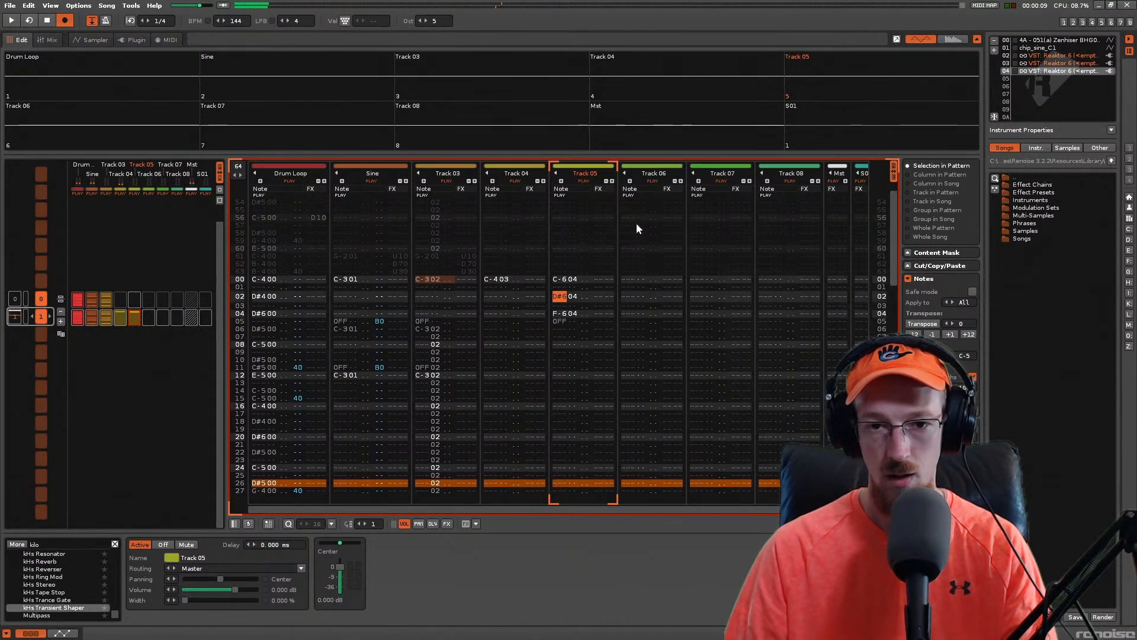
pyautogui.press('6')
pyautogui.press('t')
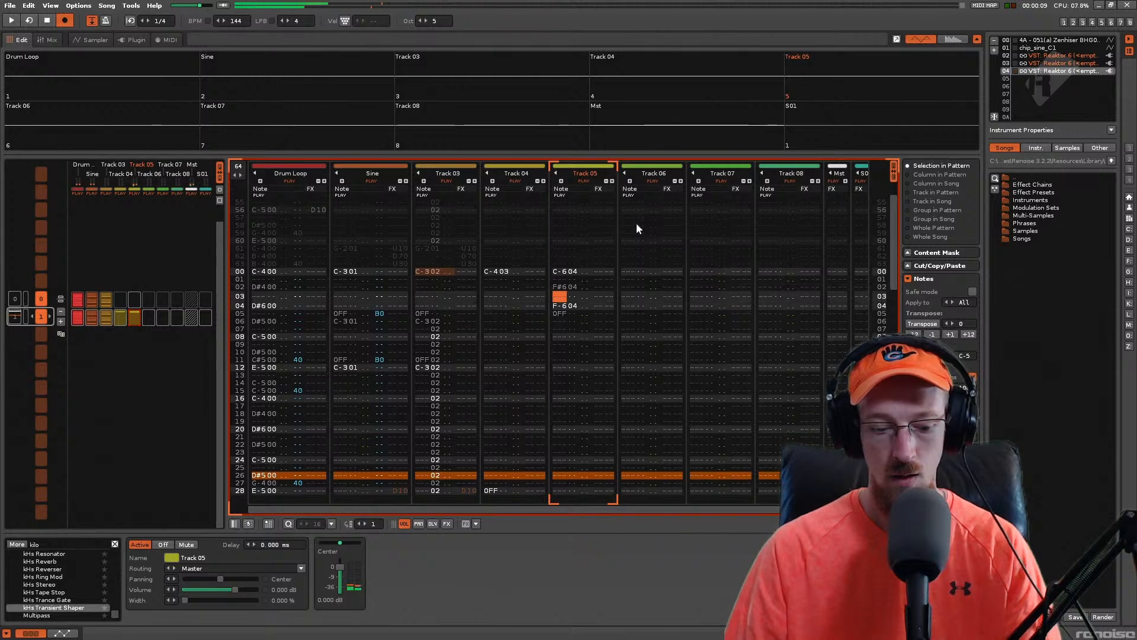
pyautogui.press('Up')
pyautogui.press('Up')
pyautogui.press('Up')
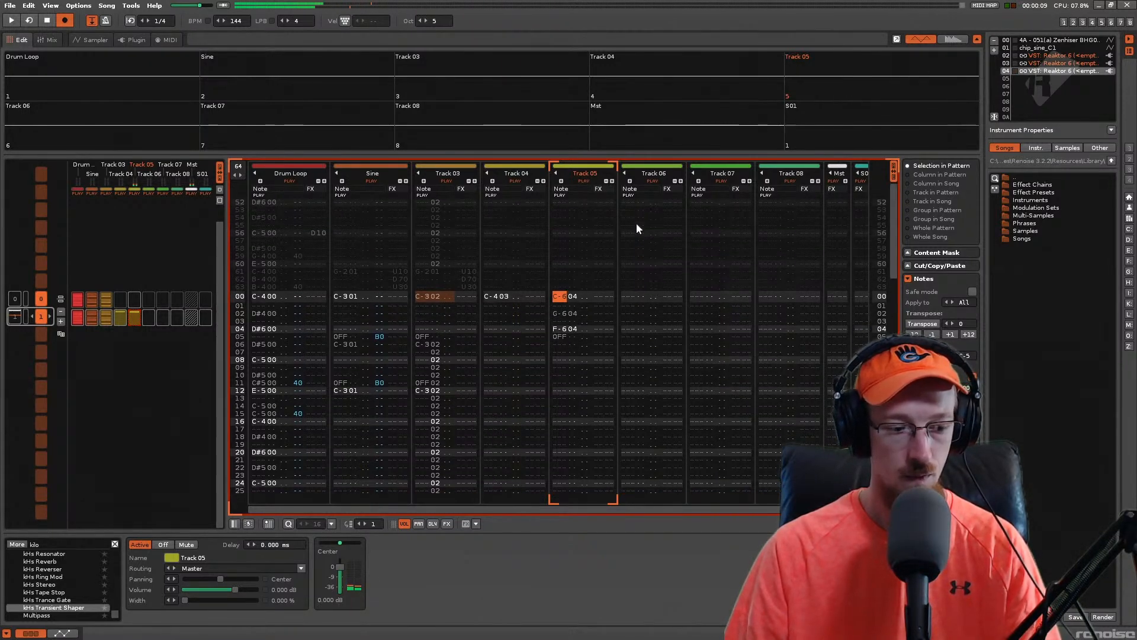
# Step: Save the song and play the pattern from line 00 to check the revised melody
pyautogui.hotkey('ctrl', 's')
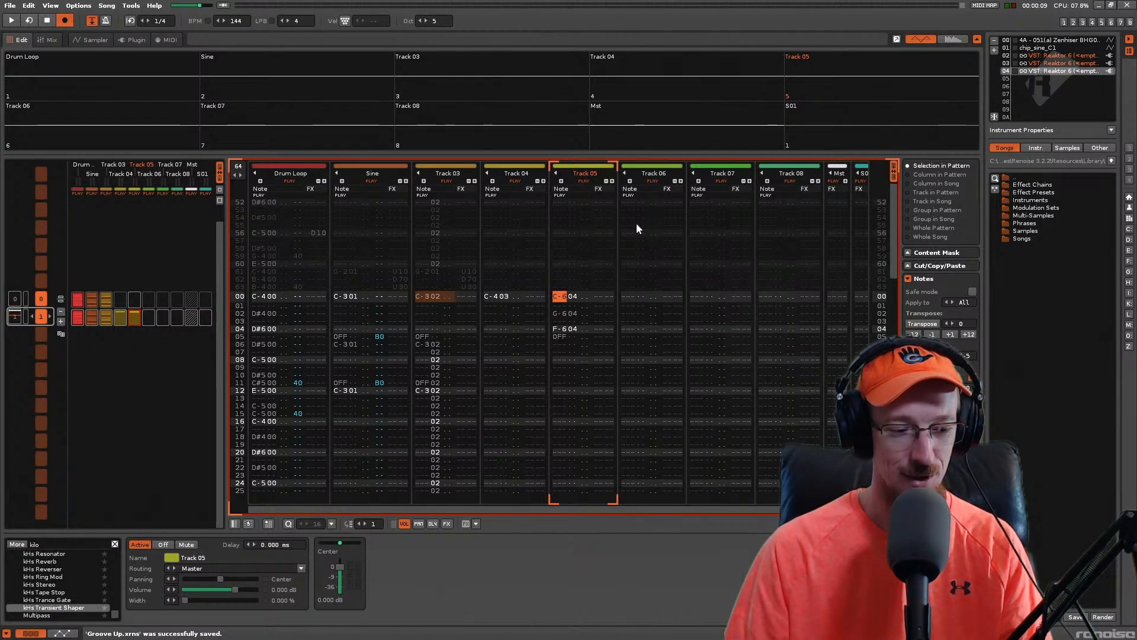
pyautogui.press('Up')
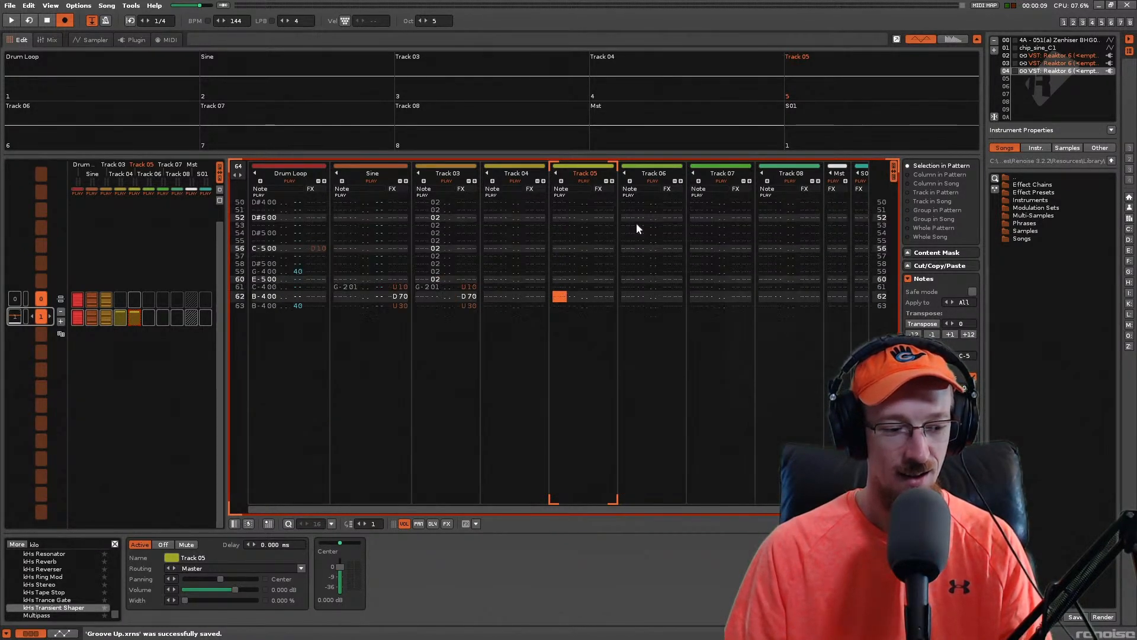
pyautogui.press('Down')
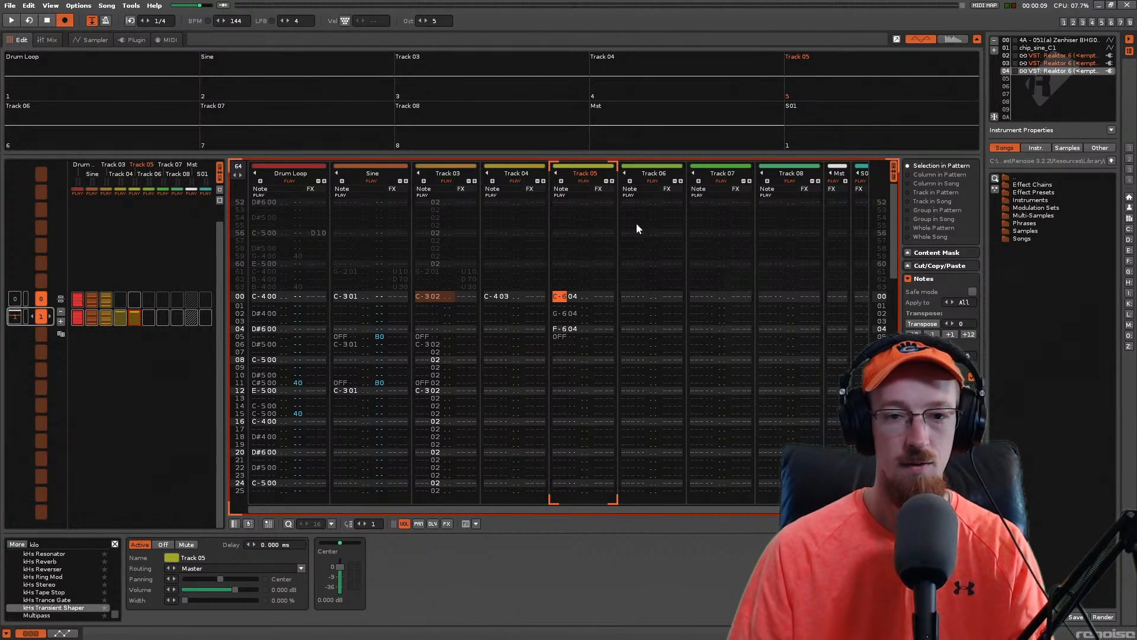
pyautogui.press('space')
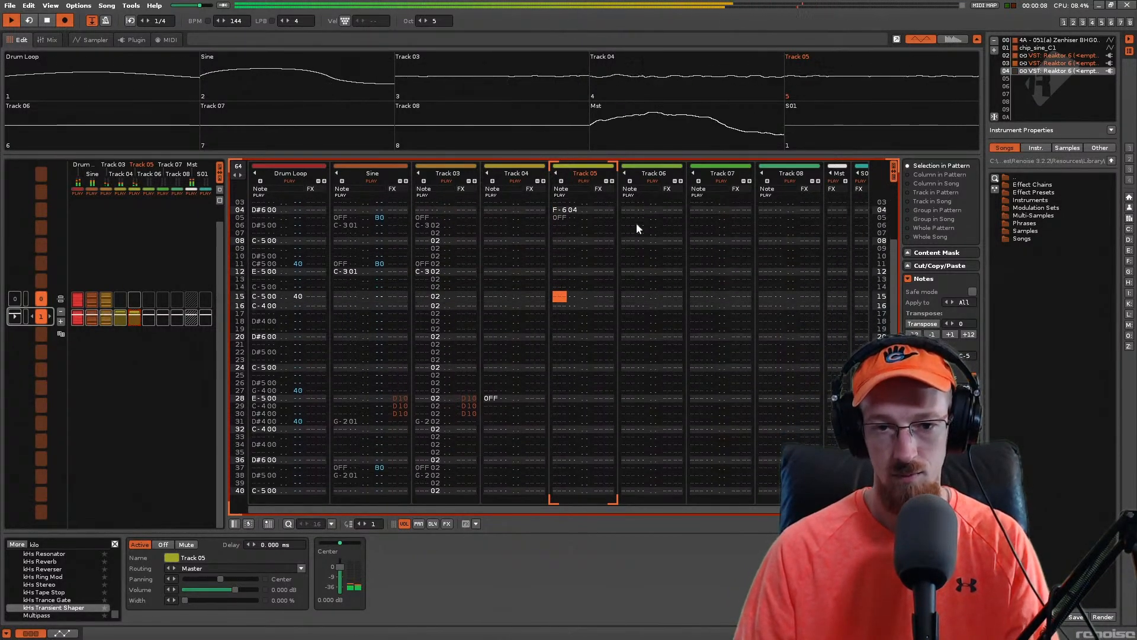
pyautogui.press('space')
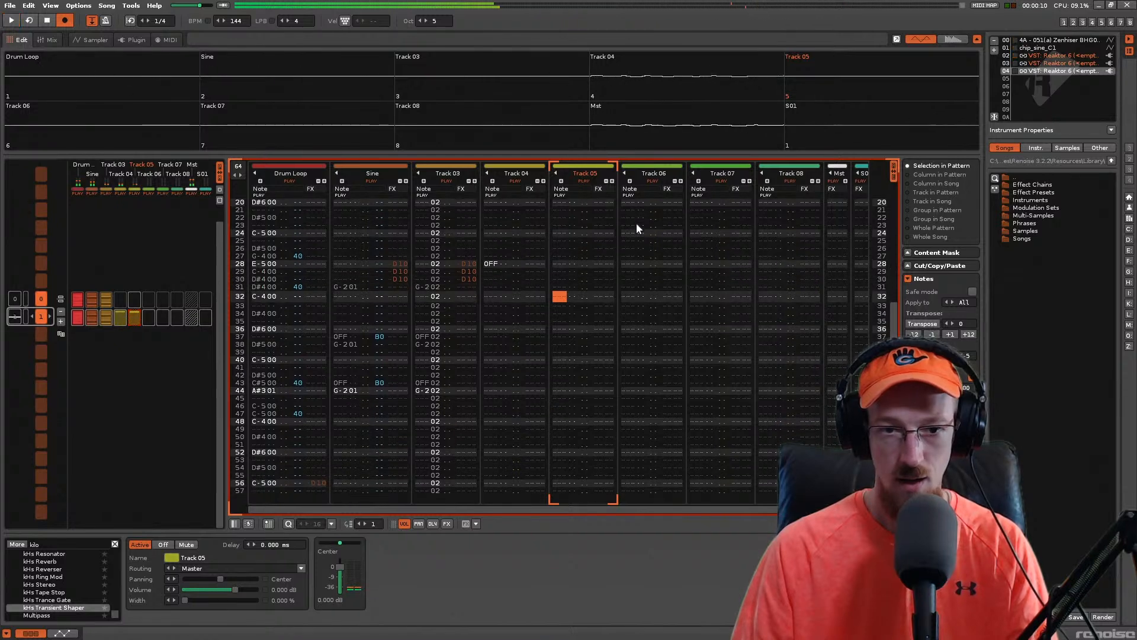
# Step: Enter C-6, D#6, D-6 and a note-off on lines 32, 34, 36 and 37 of Track 05 with instrument 04, and play it back
pyautogui.press('Up')
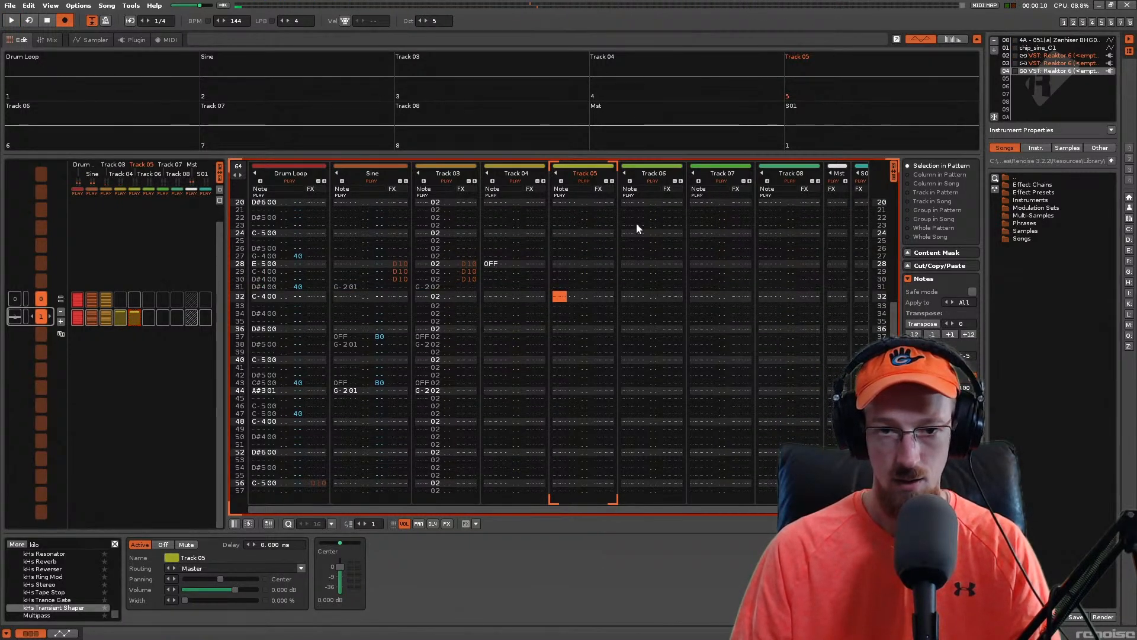
pyautogui.press('q')
pyautogui.press('Down')
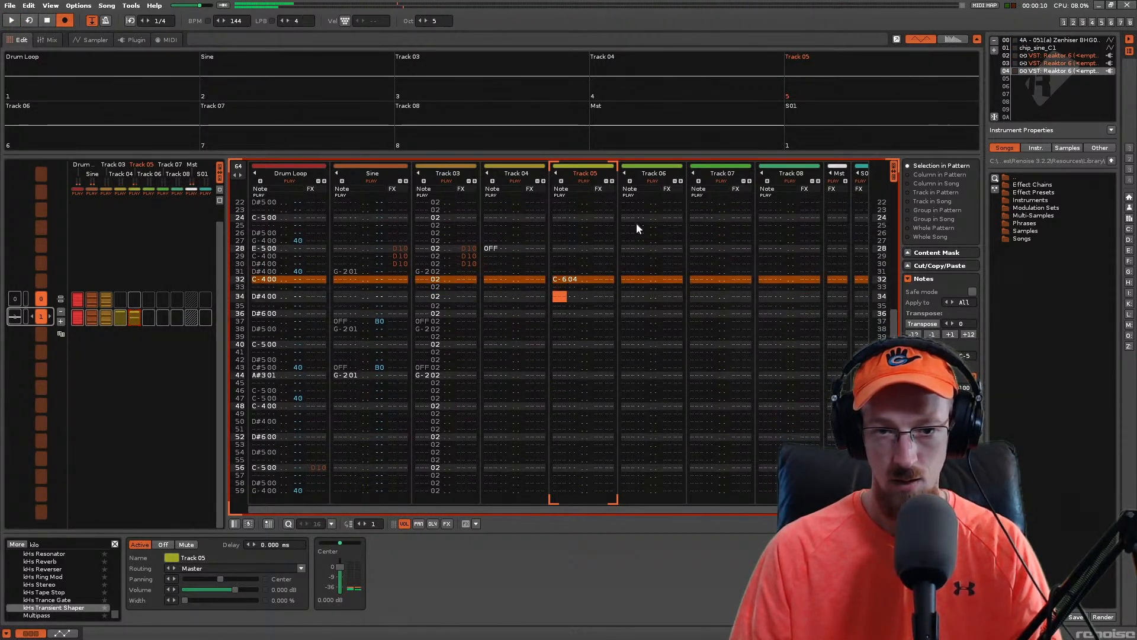
pyautogui.press('3')
pyautogui.press('Down')
pyautogui.press('w')
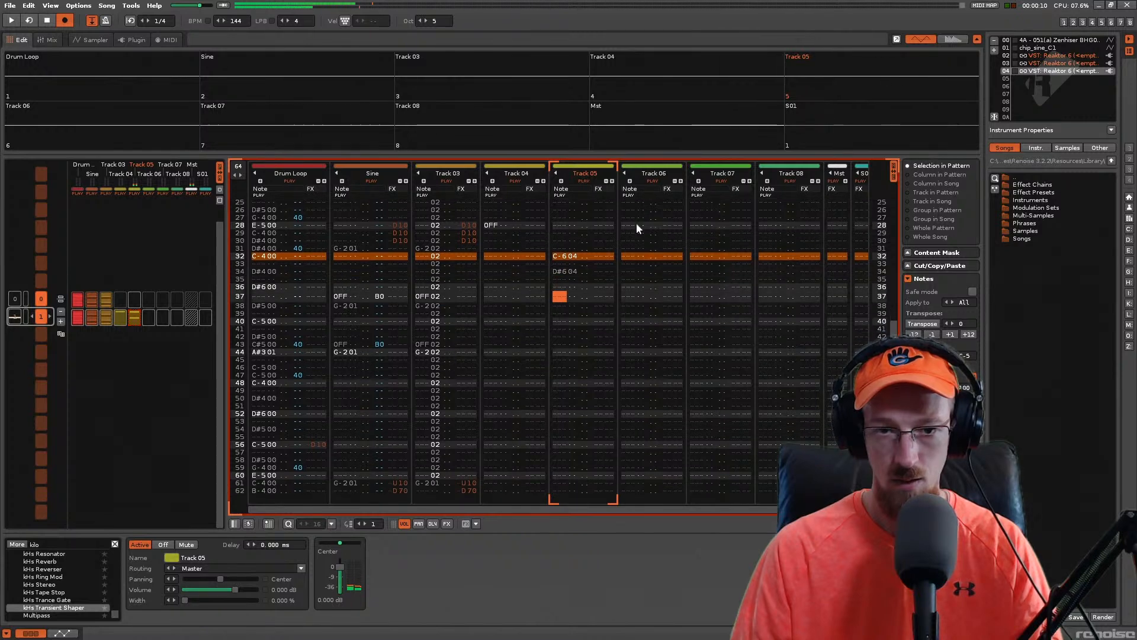
pyautogui.press('Down')
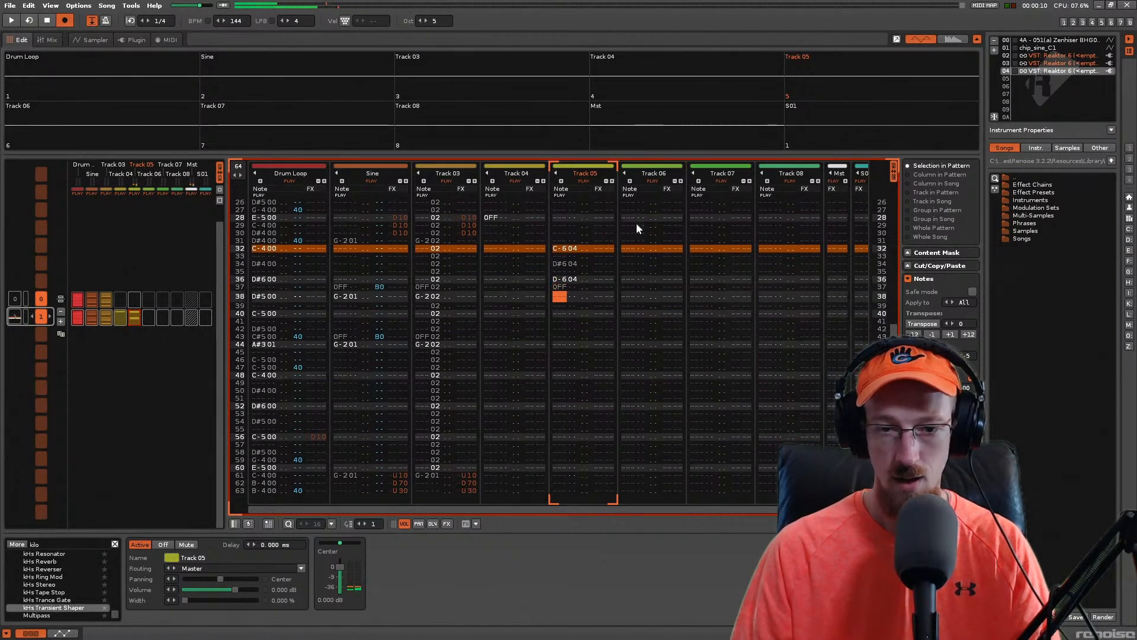
pyautogui.press('capslock')
pyautogui.press('space')
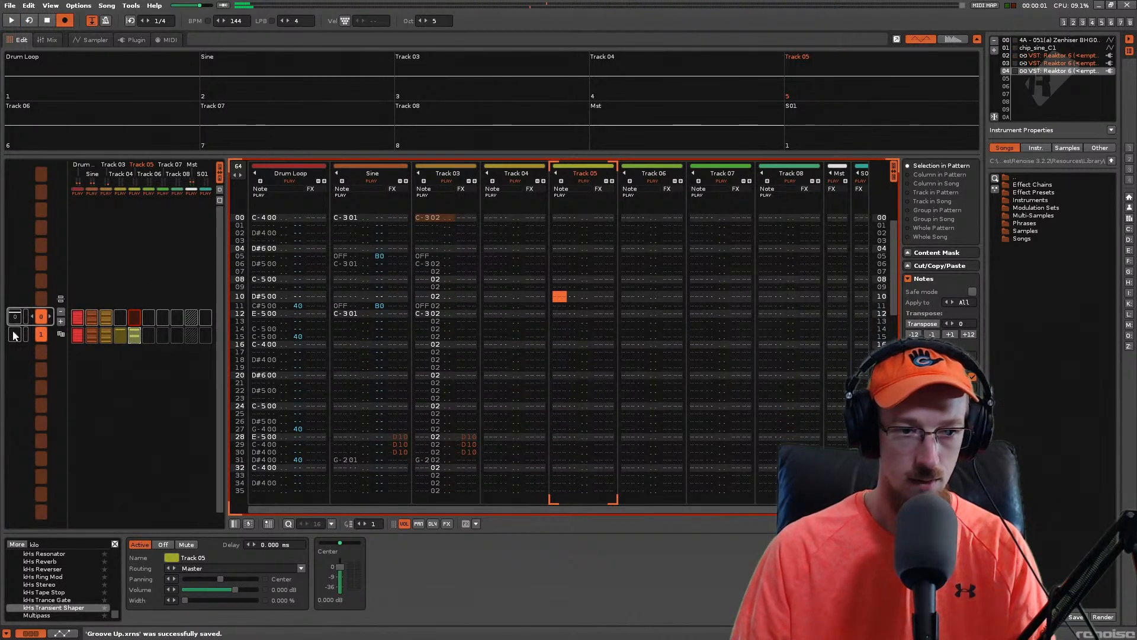
# Step: Insert an empty pattern between the two existing ones and copy the last pattern's Drum Loop through Track 05 blocks into it
pyautogui.click(61, 321)
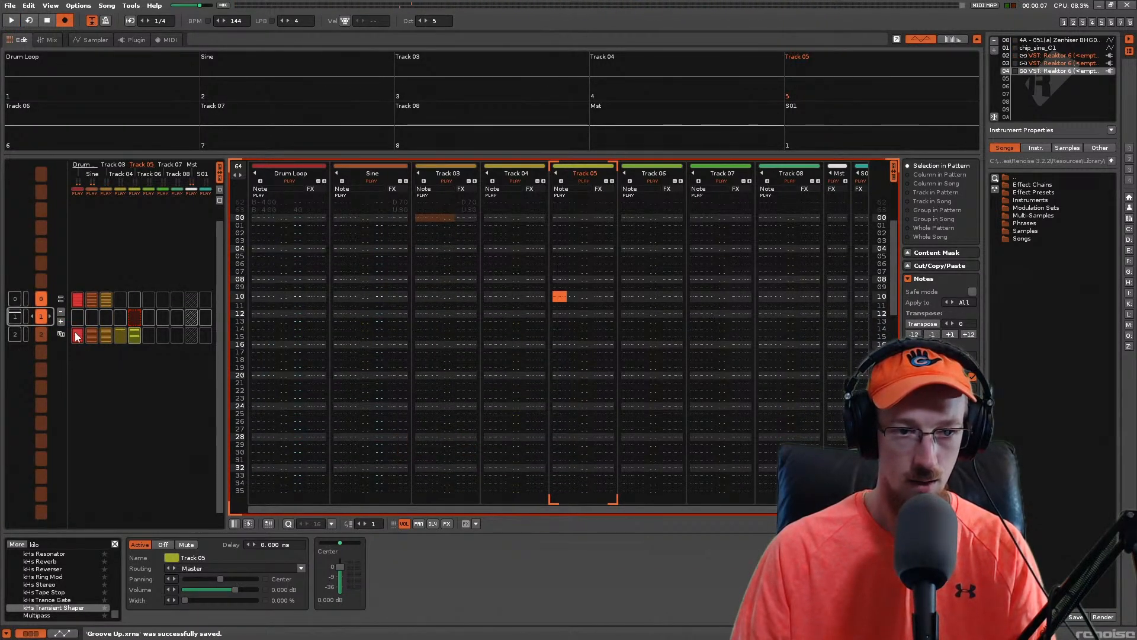
pyautogui.click(77, 335)
pyautogui.moveTo(125, 335)
pyautogui.mouseDown()
pyautogui.moveTo(132, 325)
pyautogui.moveTo(134, 342)
pyautogui.mouseUp()
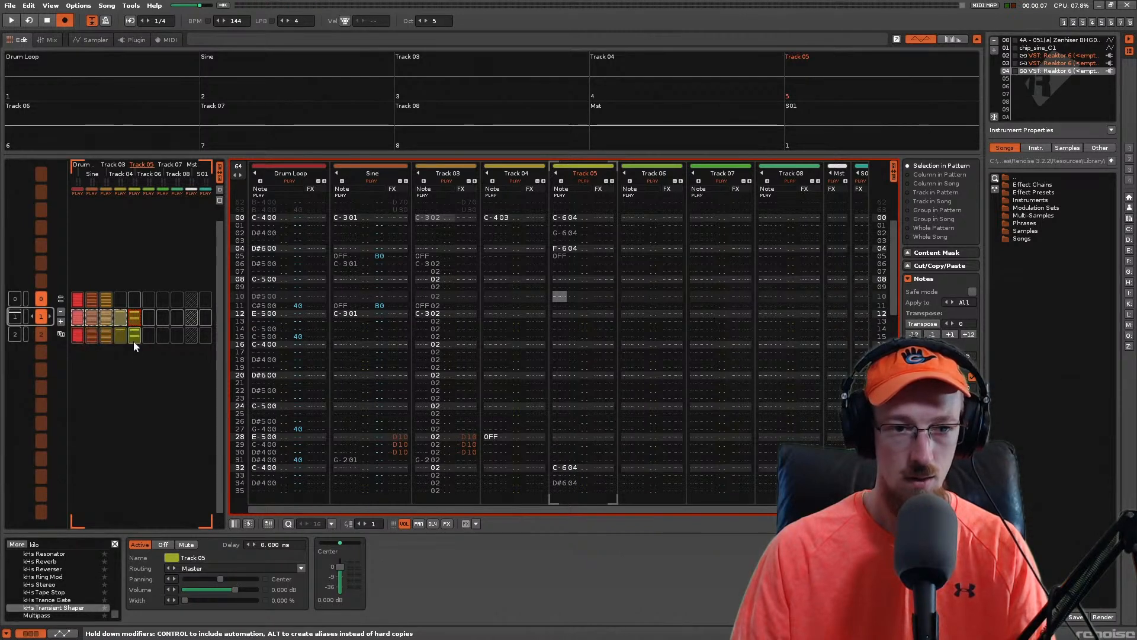
# Step: Save the song, open the first pattern on the Drum Loop track, and play it back
pyautogui.hotkey('ctrl', 's')
pyautogui.click(81, 319)
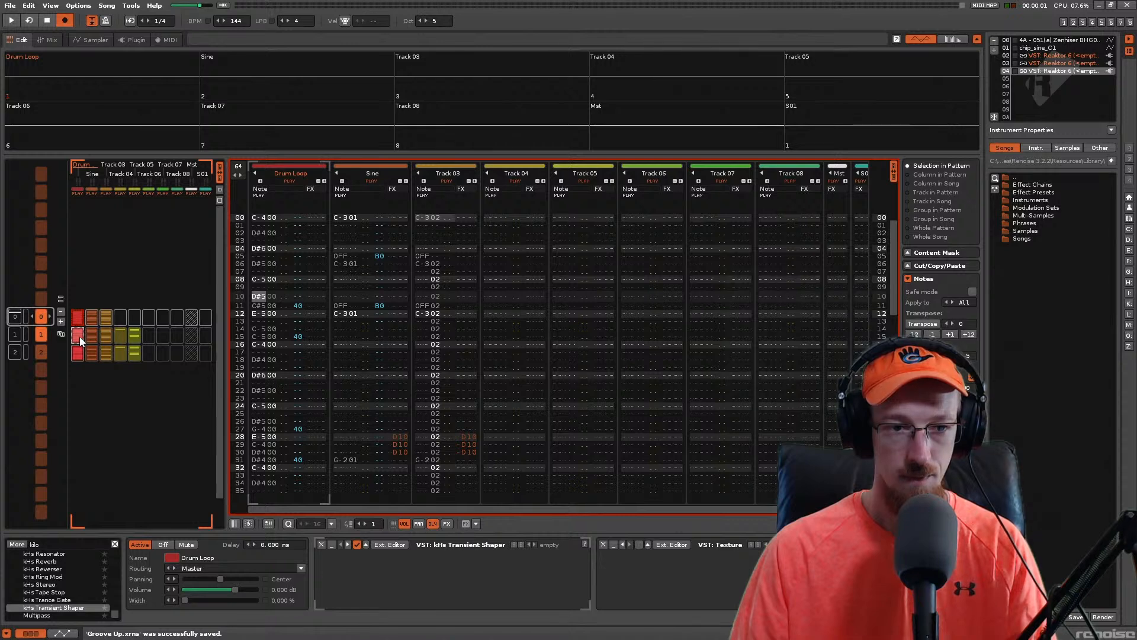
pyautogui.click(430, 503)
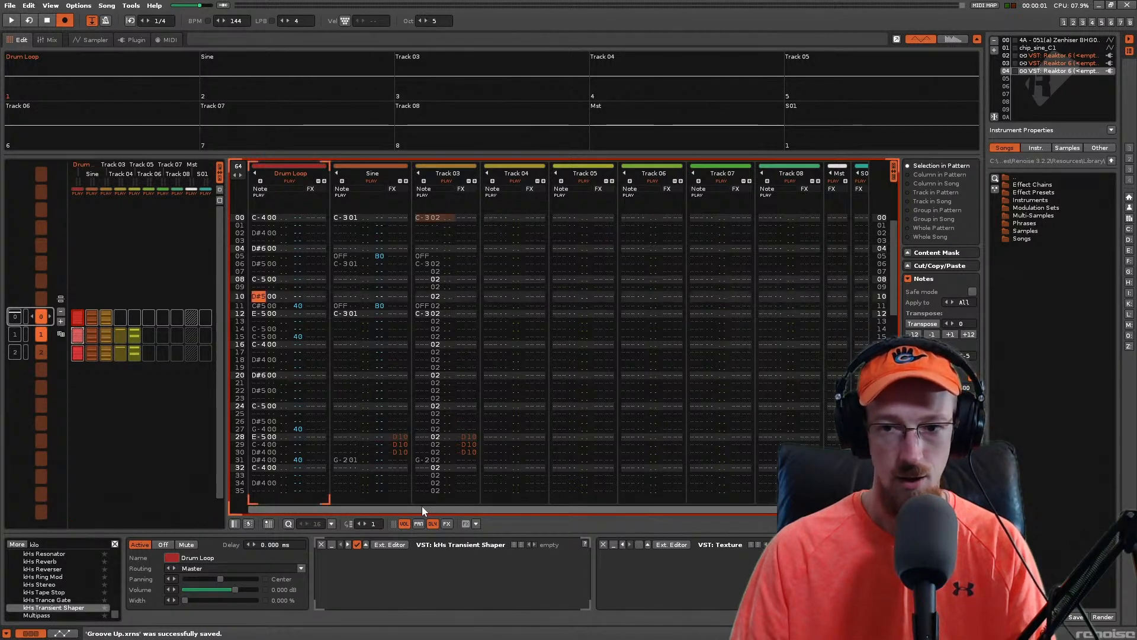
pyautogui.press('space')
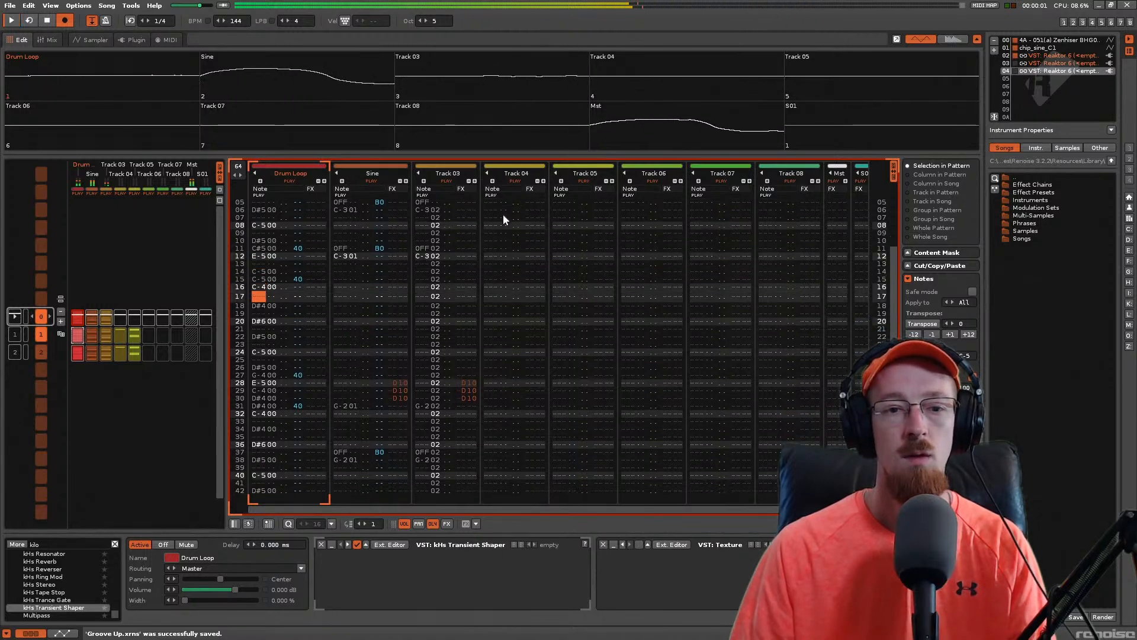
pyautogui.press('space')
pyautogui.press('space')
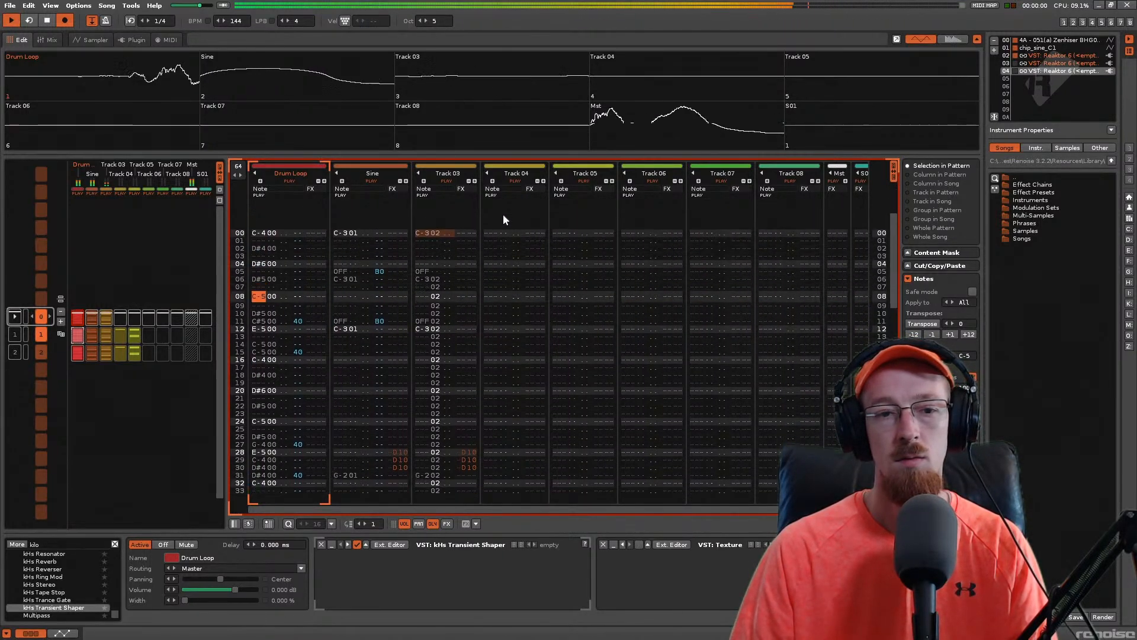
# Step: Add the retrigger effect RA5 to the D#5 note on line 10 of the Drum Loop track
pyautogui.press('Right')
pyautogui.press('Right')
pyautogui.press('Right')
pyautogui.press('Right')
pyautogui.press('Right')
pyautogui.press('Right')
pyautogui.press('Right')
pyautogui.press('Right')
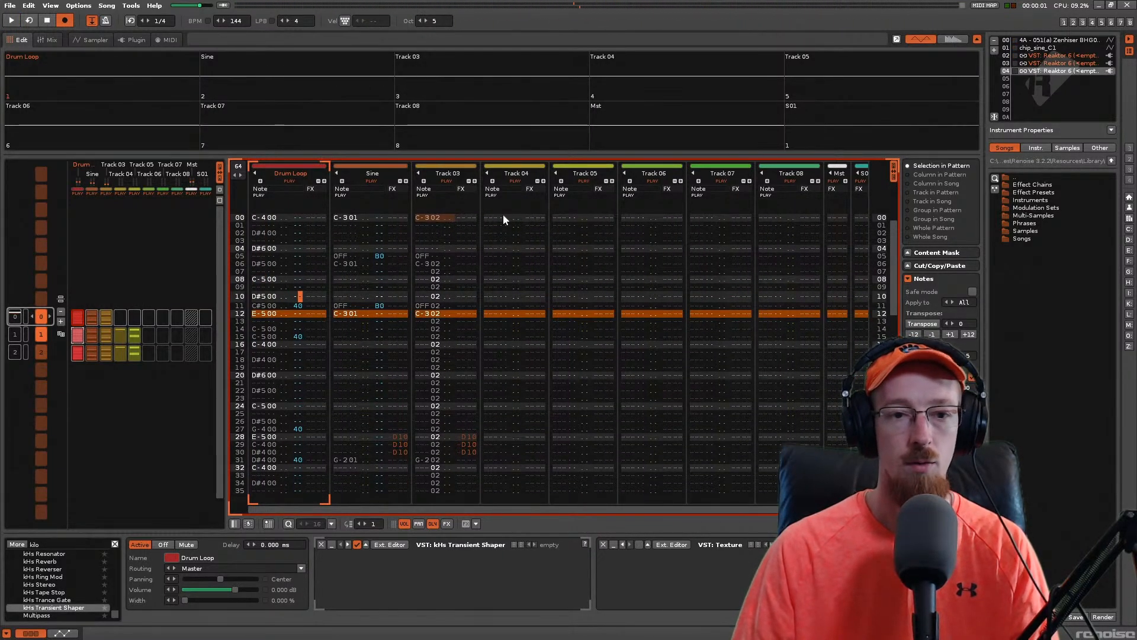
pyautogui.write('r')
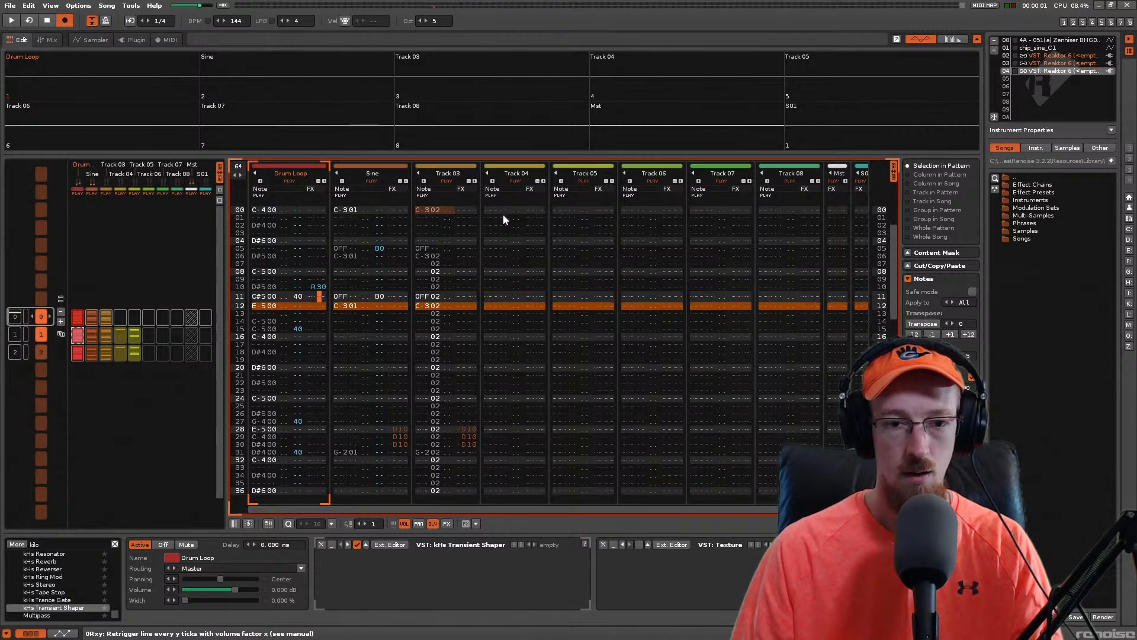
pyautogui.press('Up')
pyautogui.press('Right')
pyautogui.write('5')
pyautogui.press('Left')
pyautogui.press('Up')
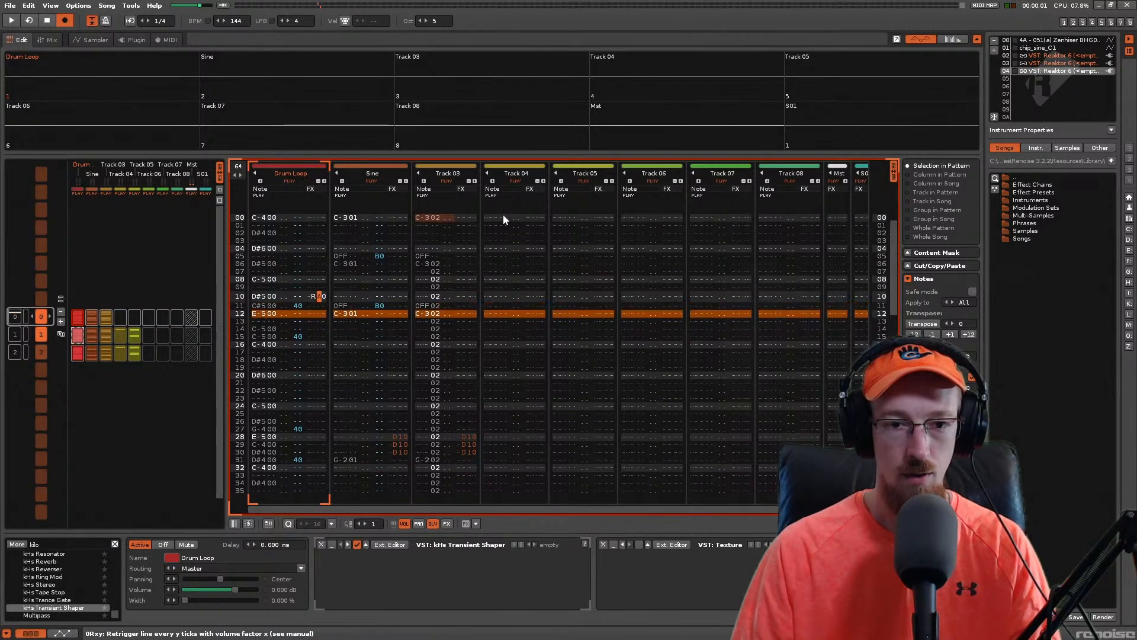
pyautogui.write('a')
pyautogui.press('Right')
pyautogui.press('Up')
# Step: Play back the pattern to hear the line 10 retrigger, and save the song
pyautogui.press('space')
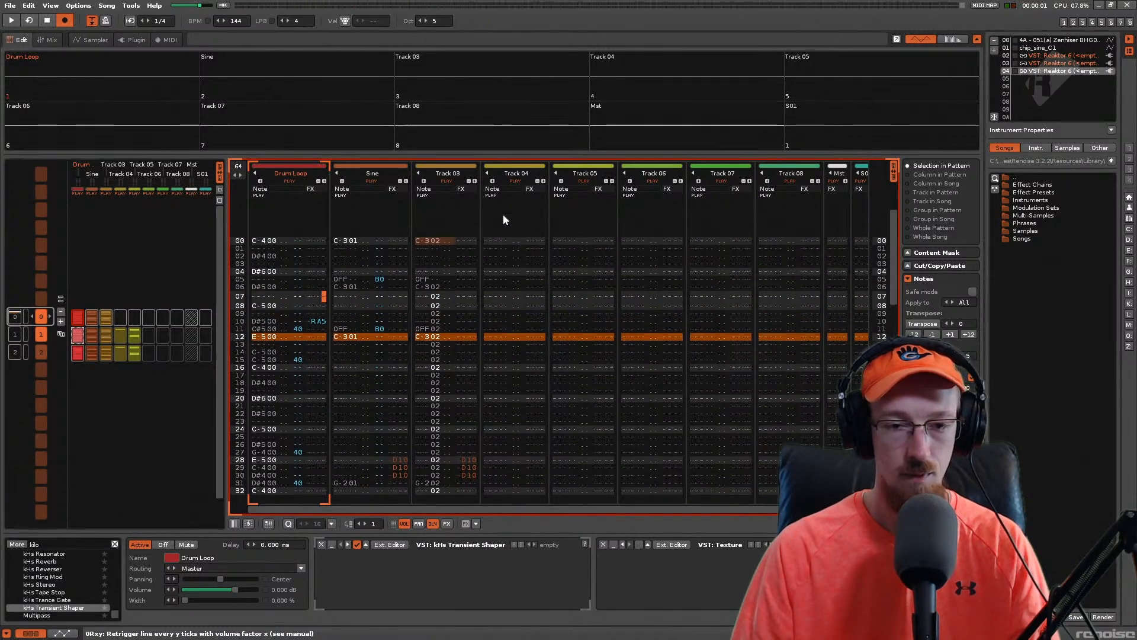
pyautogui.press('space')
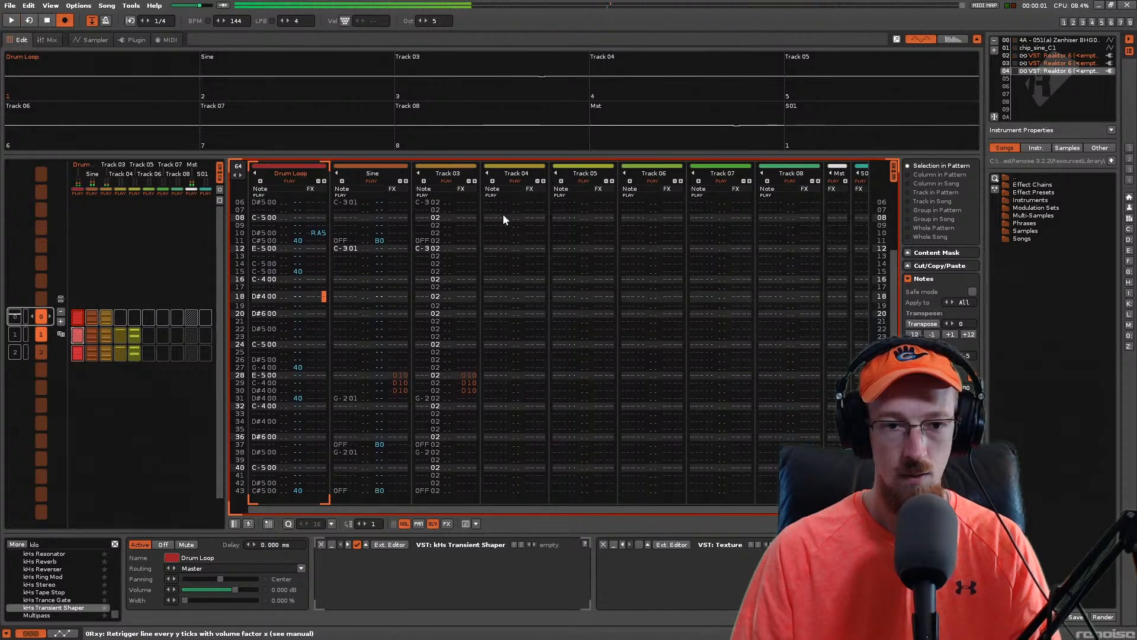
pyautogui.press('Up')
pyautogui.press('Up')
pyautogui.press('Up')
pyautogui.press('Left')
pyautogui.hotkey('ctrl', 's')
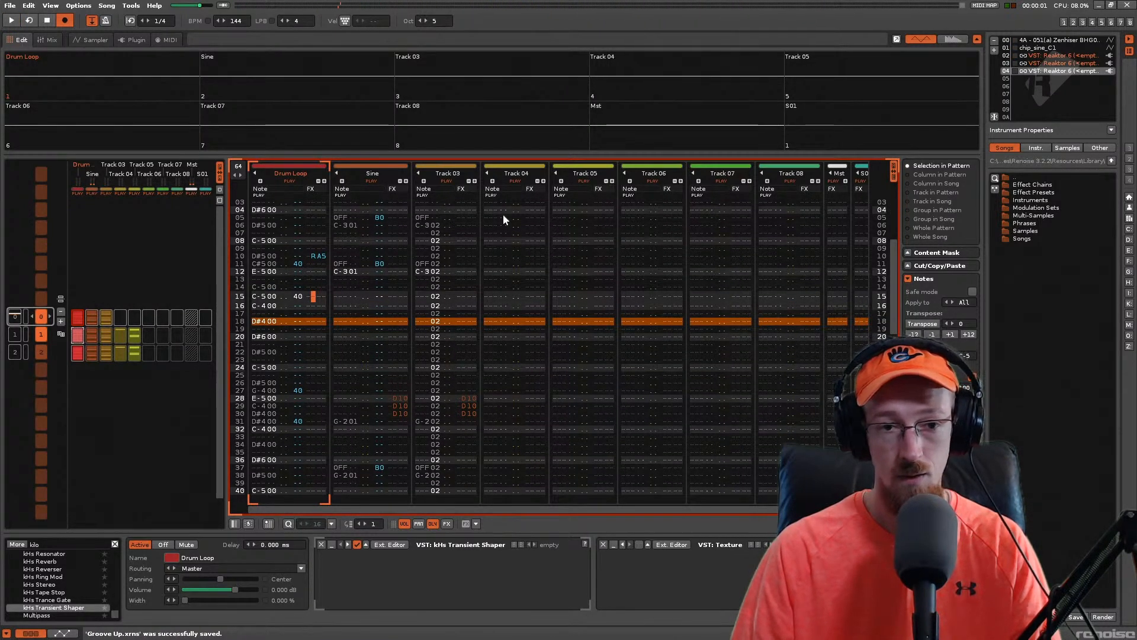
# Step: Add the reverse playback effect B00 to the D#4 note on line 18 of the Drum Loop track and play it back
pyautogui.press('space')
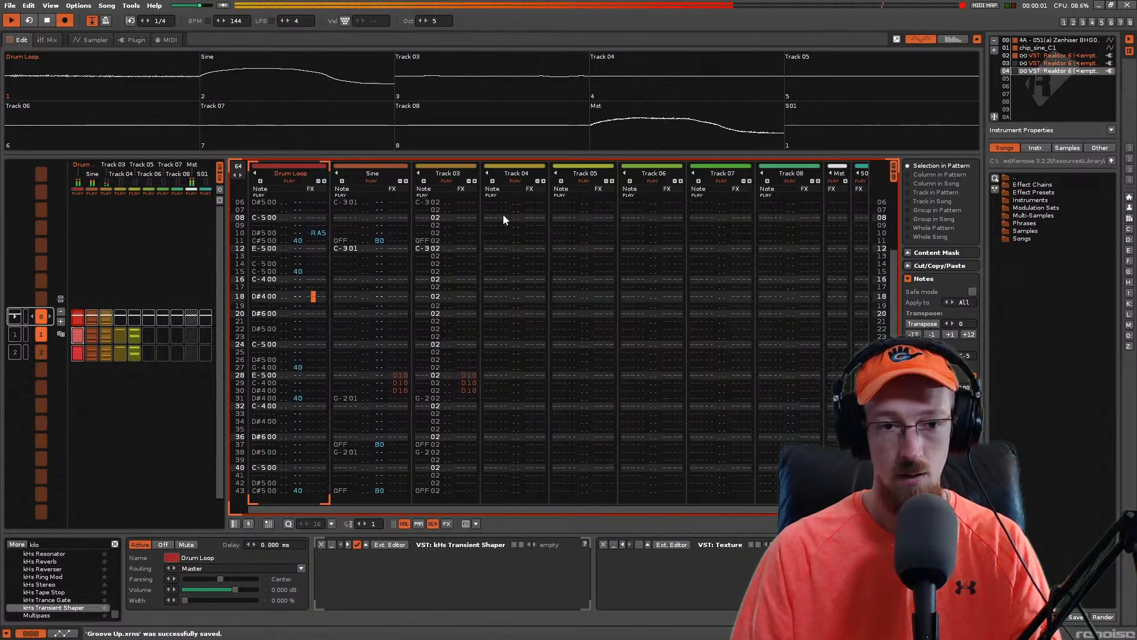
pyautogui.press('space')
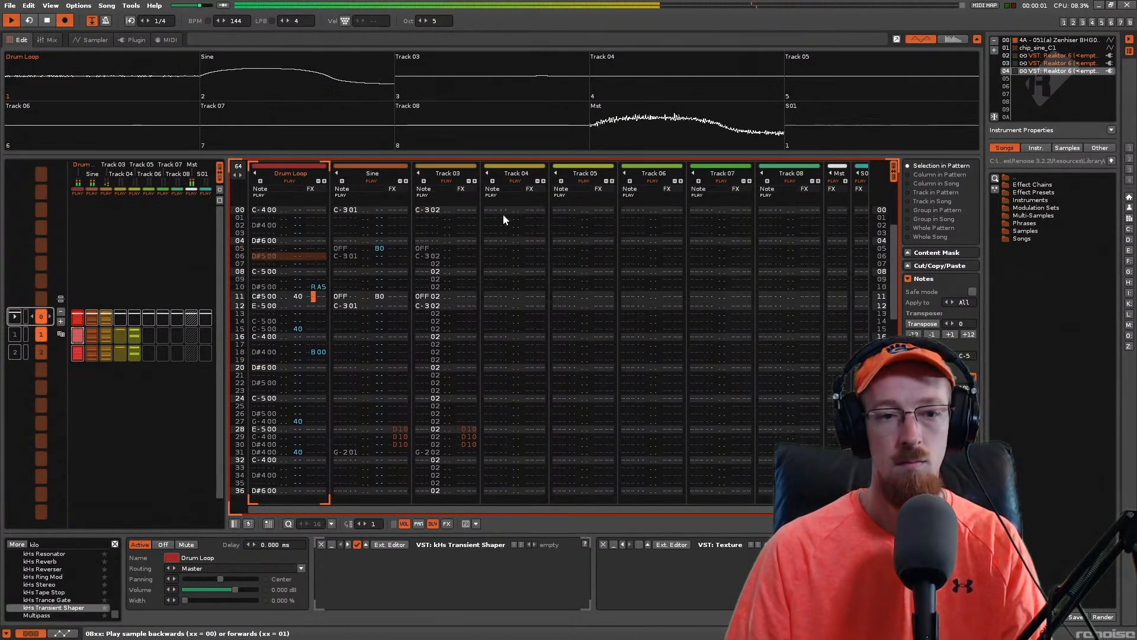
pyautogui.press('space')
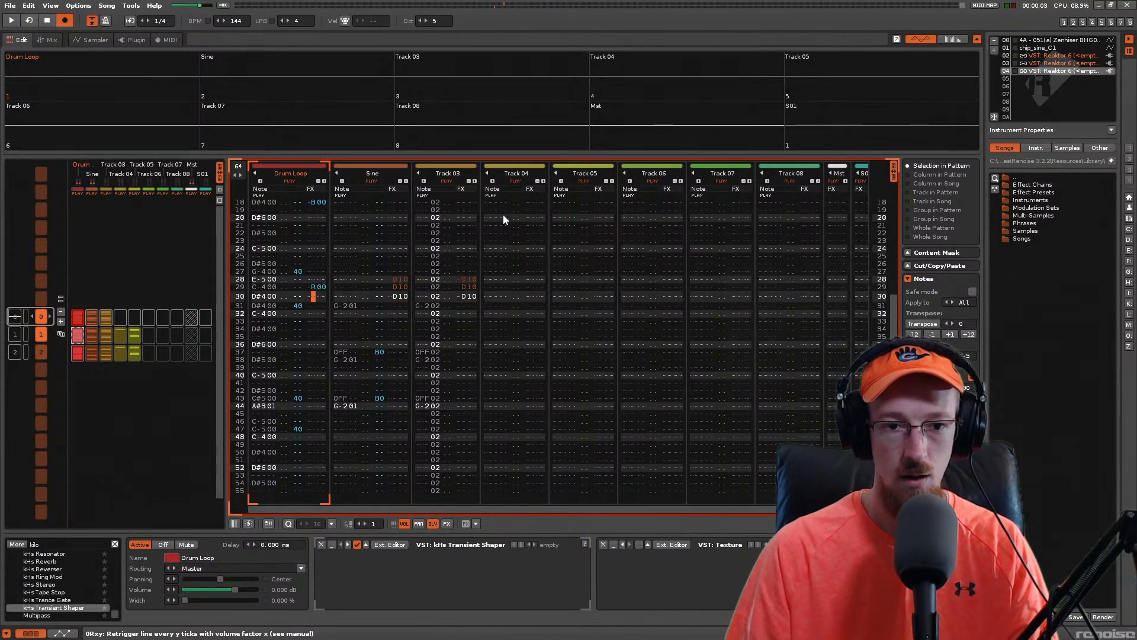
# Step: Add the retrigger effect RA5 to the C-4 note on line 29 of the Drum Loop track
pyautogui.write('ra')
pyautogui.press('Up')
pyautogui.press('Right')
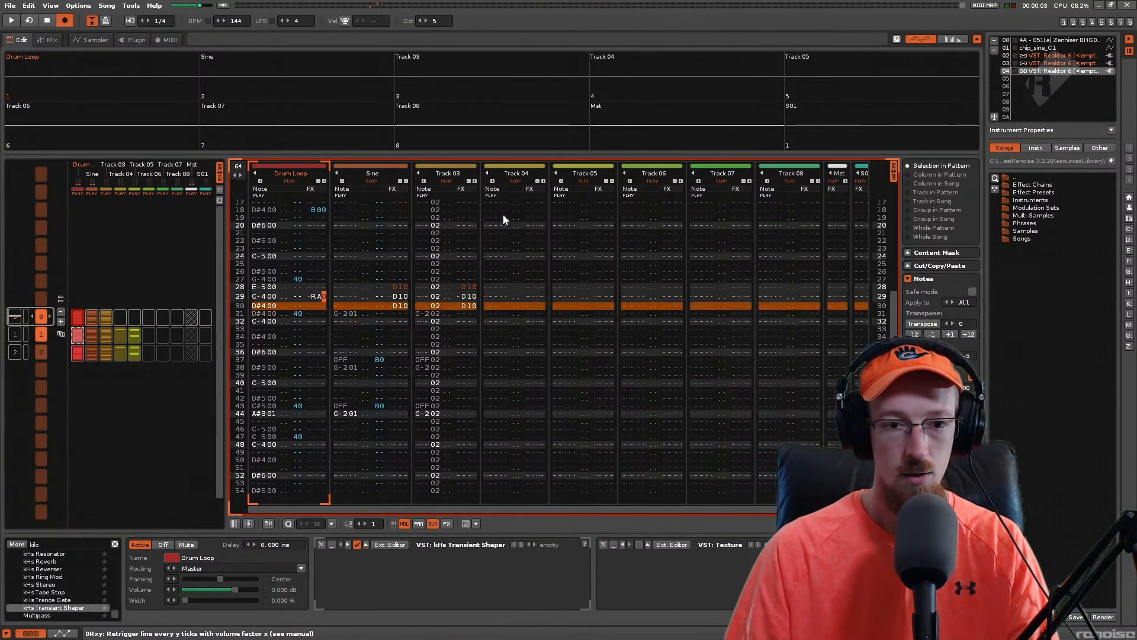
pyautogui.write('4')
pyautogui.press('Up')
pyautogui.write('5')
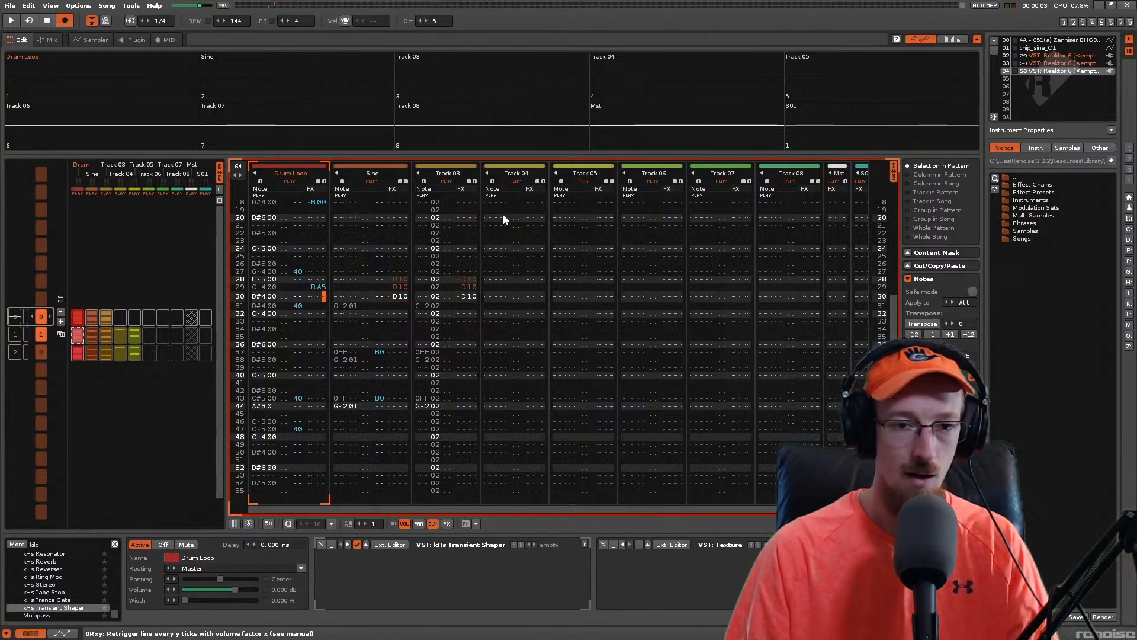
# Step: Try the faster retrigger value RA1 on line 29 of the Drum Loop track and play it back
pyautogui.press('Left')
pyautogui.press('Up')
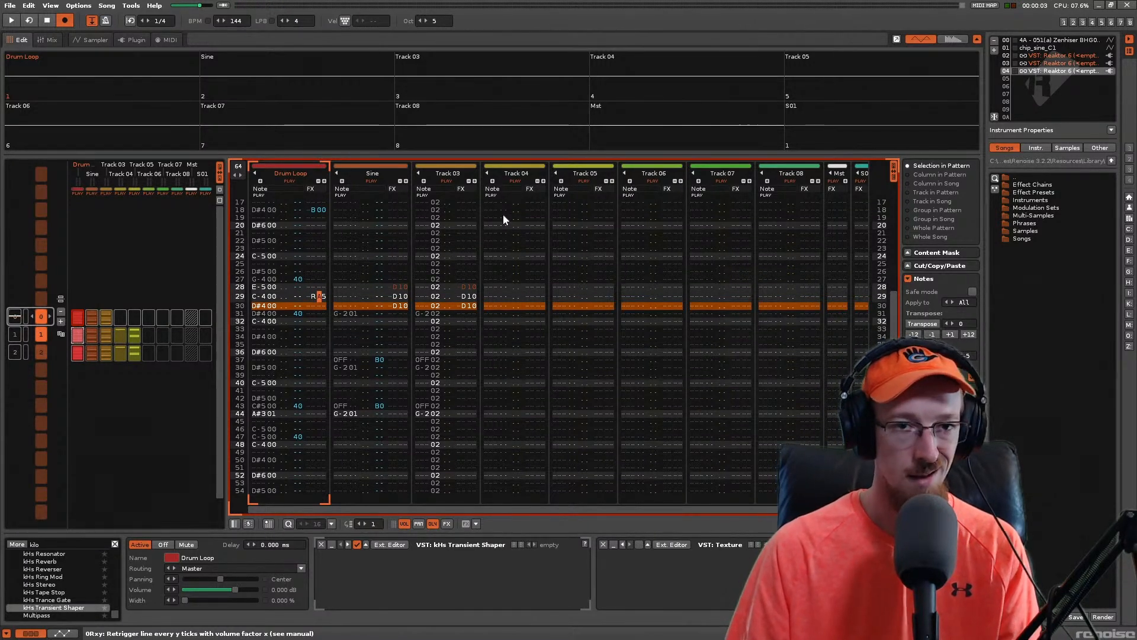
pyautogui.press('Right')
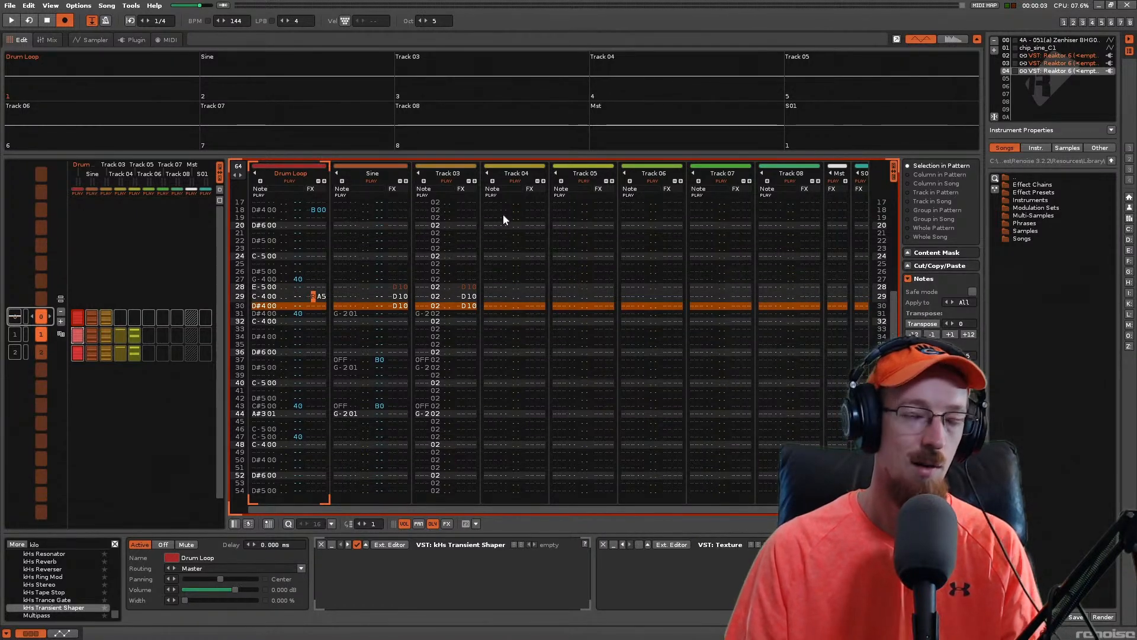
pyautogui.write('A1')
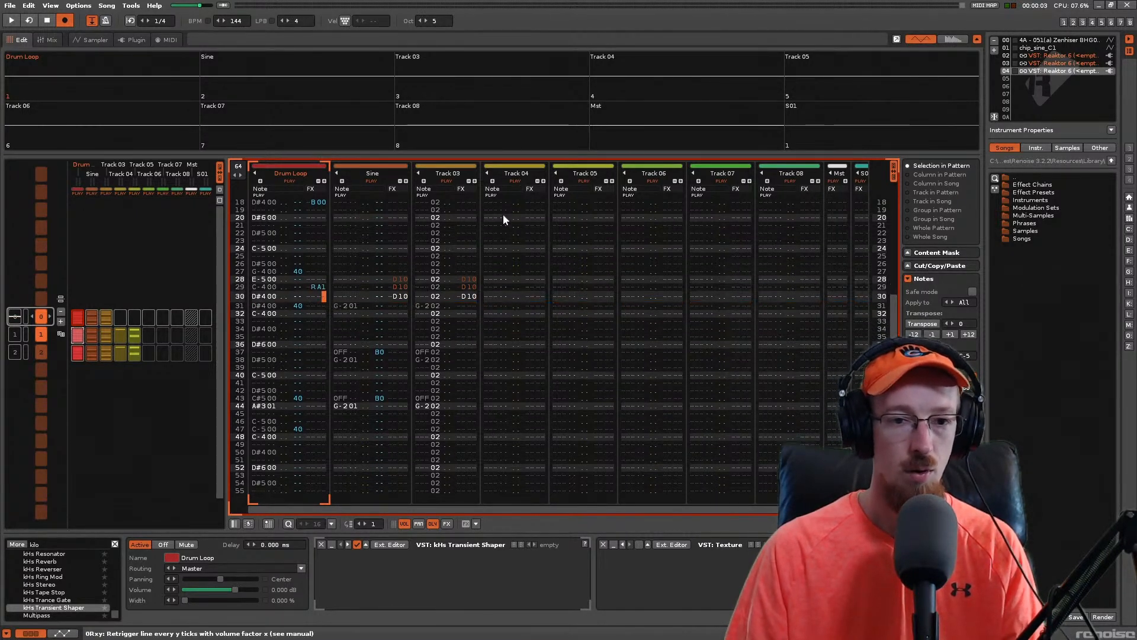
pyautogui.press('space')
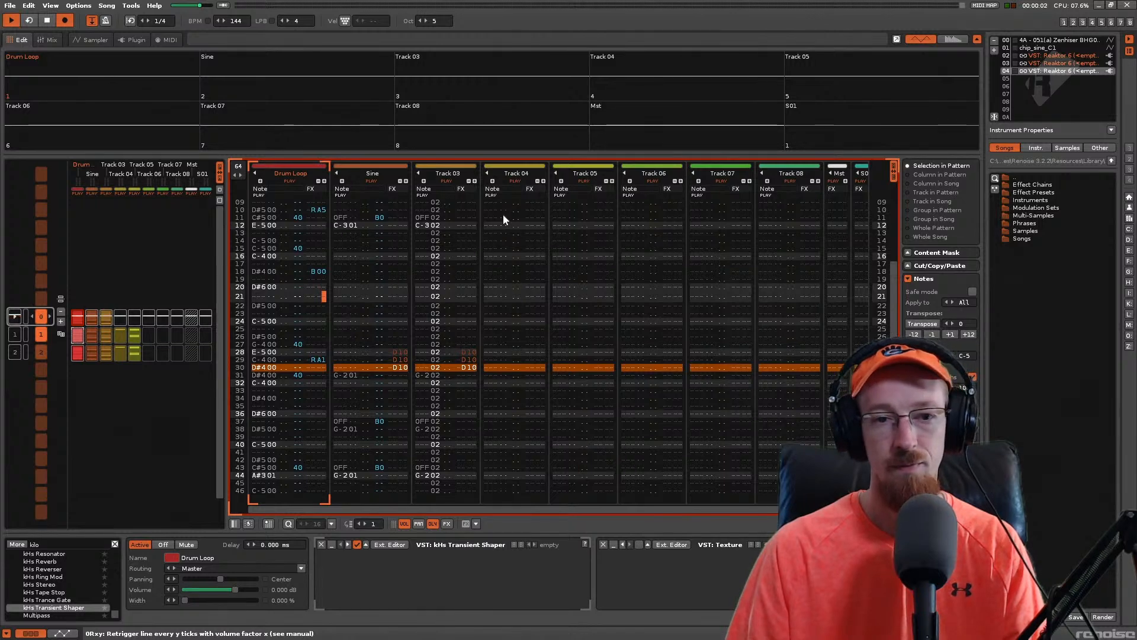
pyautogui.press('space')
# Step: Set the line 29 retrigger on the Drum Loop track to RA5, play it back, and save the song
pyautogui.press('Up')
pyautogui.press('Up')
pyautogui.press('Up')
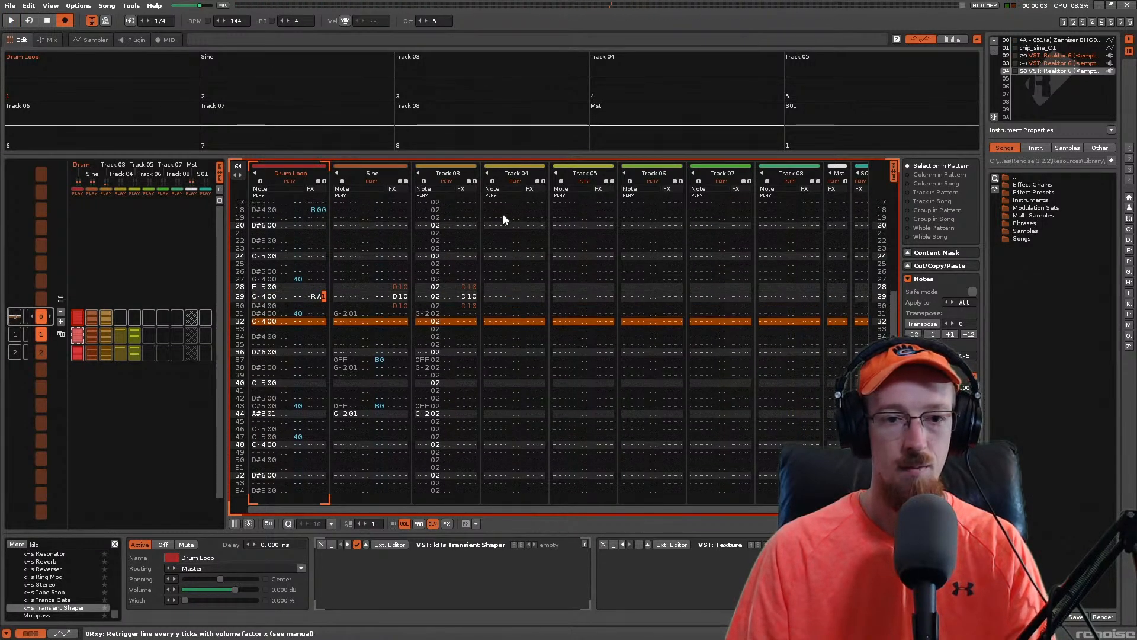
pyautogui.write('4')
pyautogui.press('Up')
pyautogui.write('5')
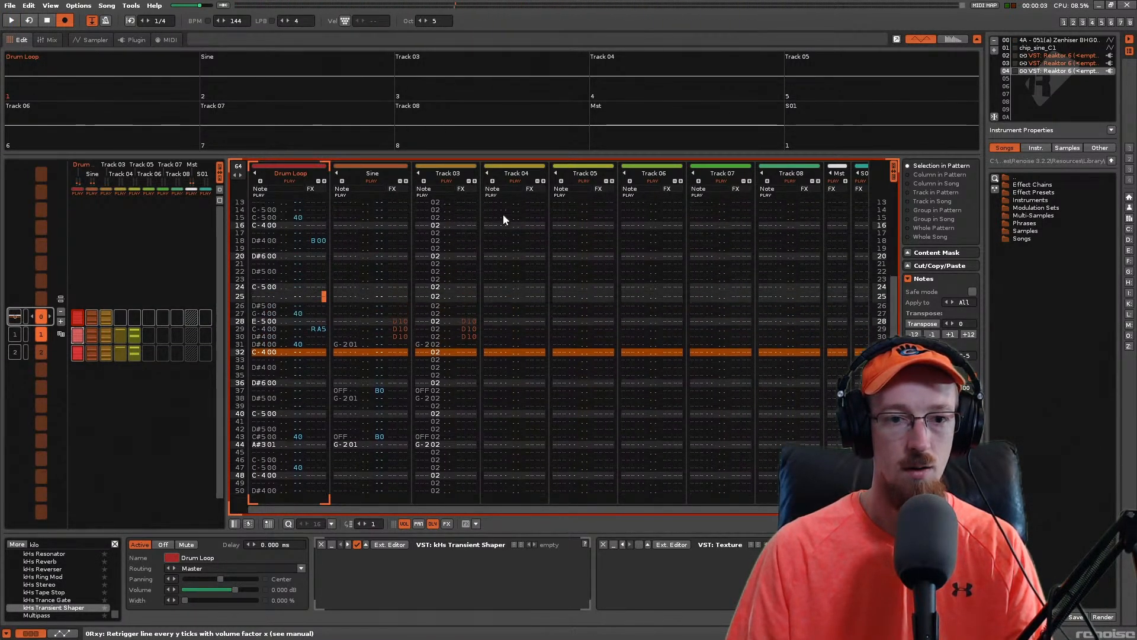
pyautogui.press('space')
pyautogui.press('space')
pyautogui.hotkey('ctrl', 's')
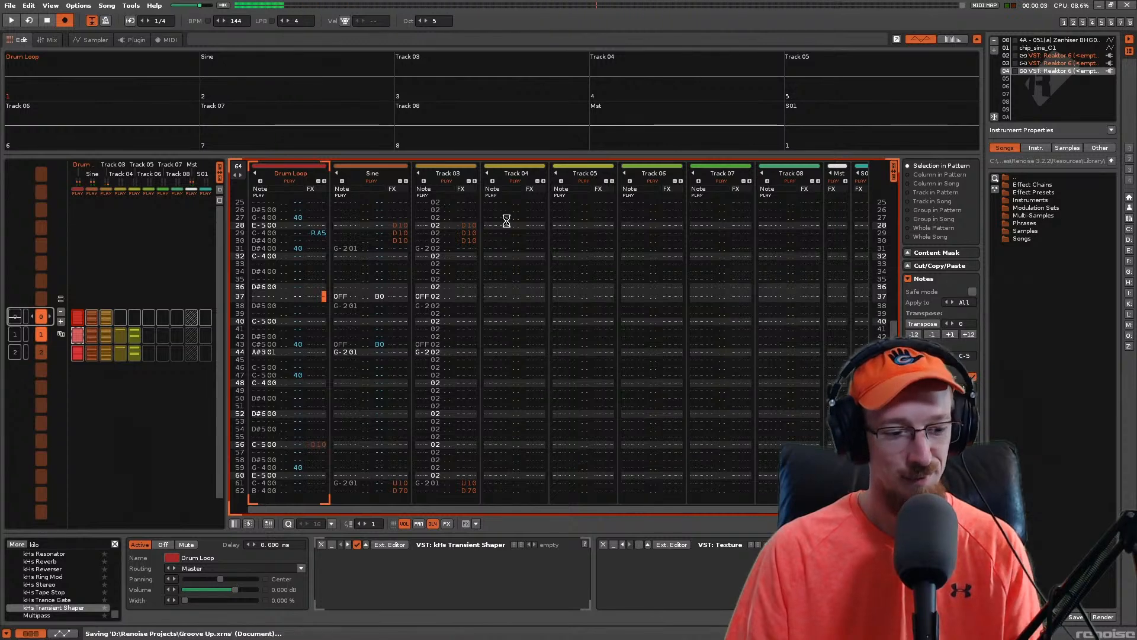
# Step: Play back the first pattern from its beginning to check the Drum Loop retriggers and the reversed hit
pyautogui.press('space')
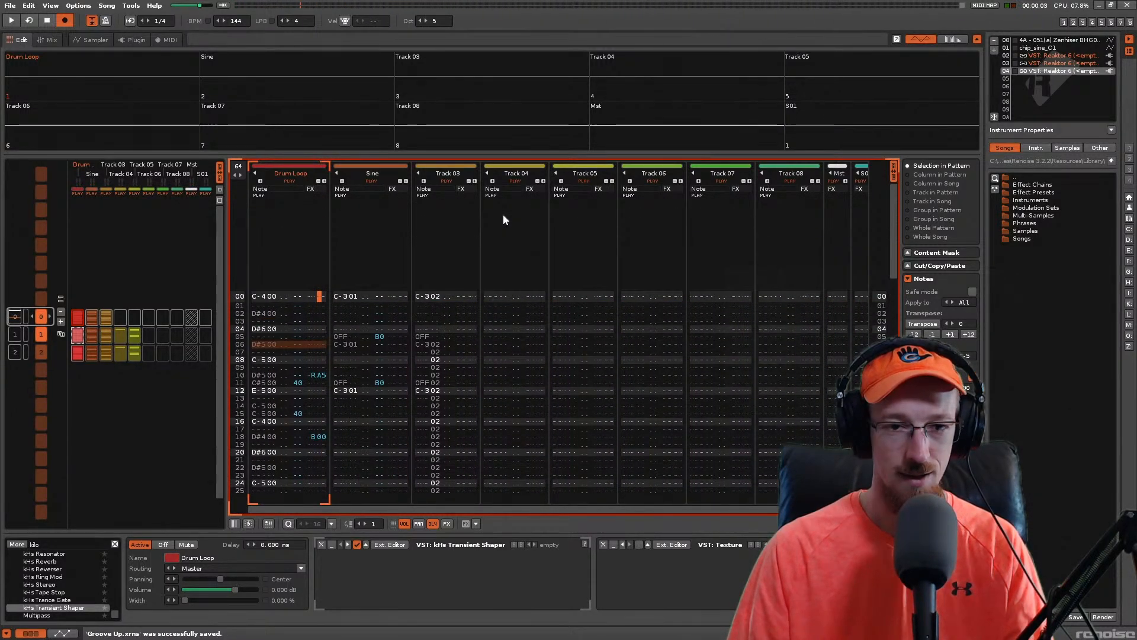
pyautogui.press('Left')
pyautogui.press('Left')
pyautogui.press('Left')
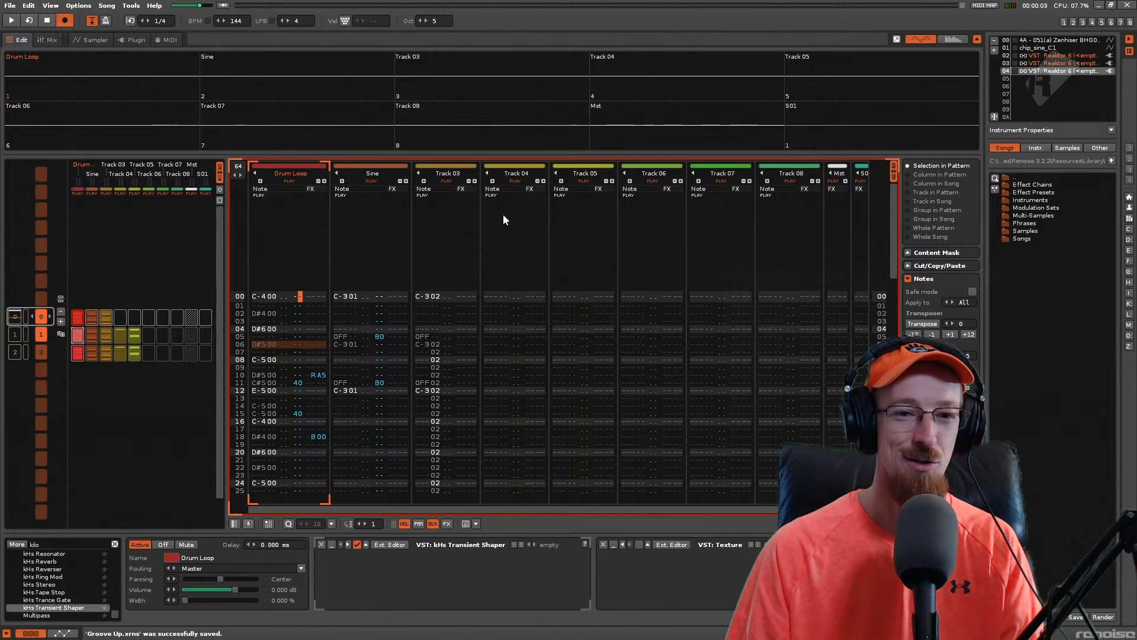
pyautogui.press('space')
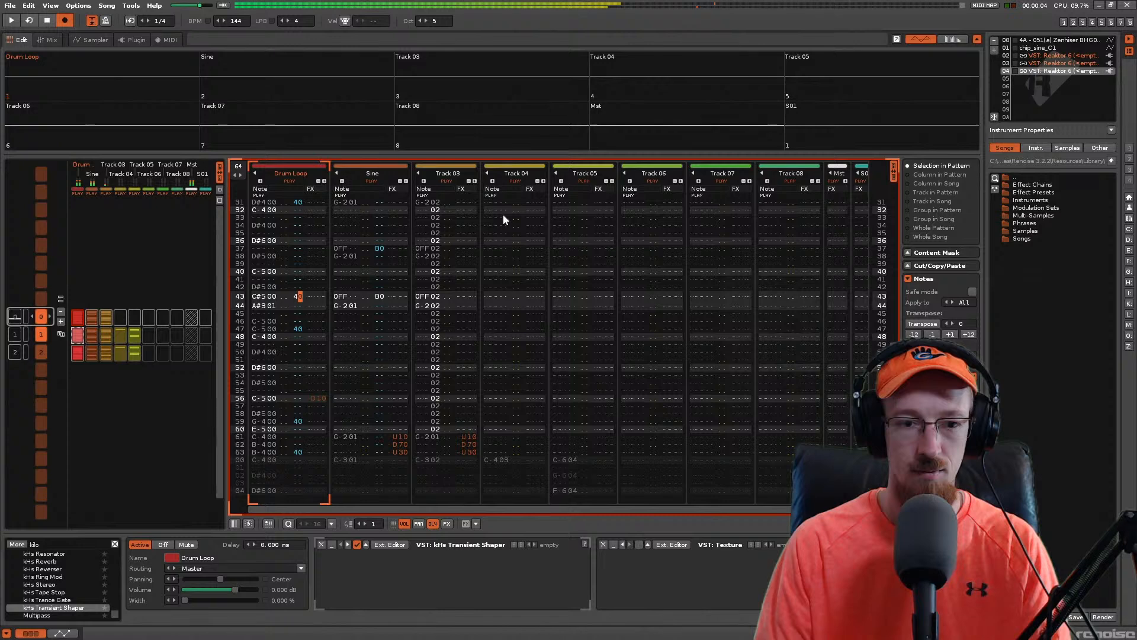
pyautogui.hotkey('ctrl', 'z')
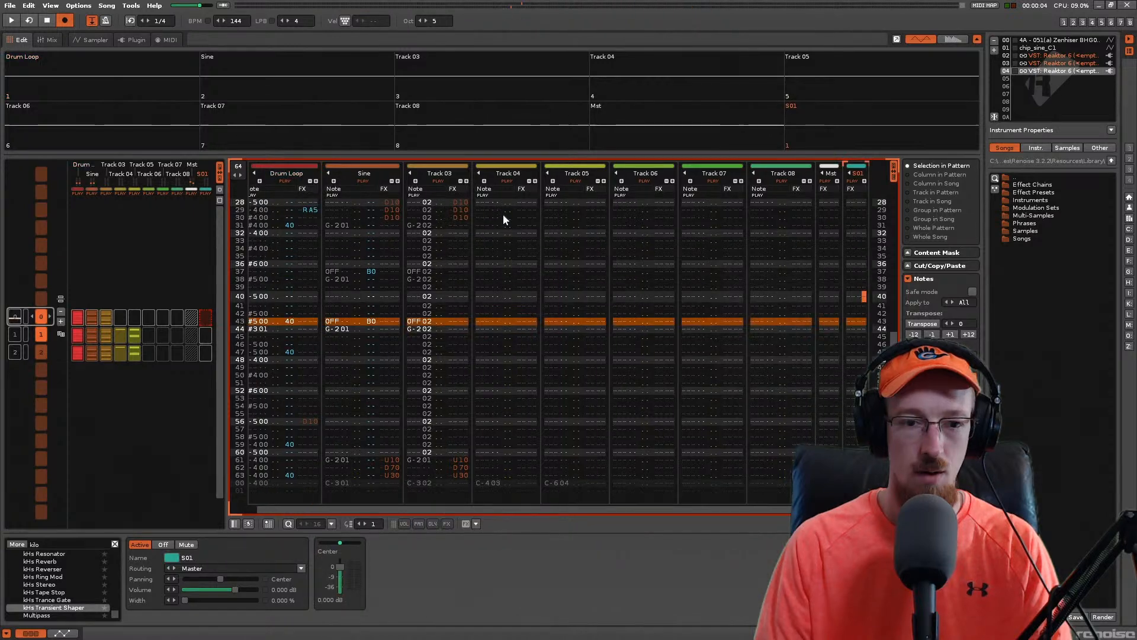
pyautogui.press('Right')
pyautogui.press('Down')
pyautogui.hotkey('ctrl', 'alt', 'p')
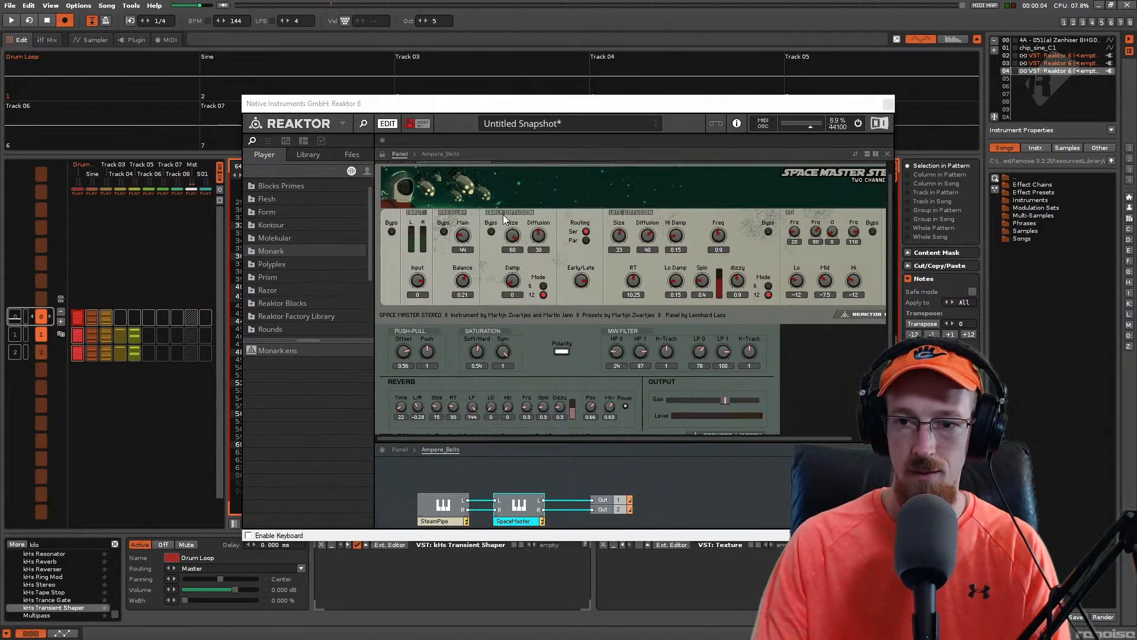
pyautogui.click(887, 105)
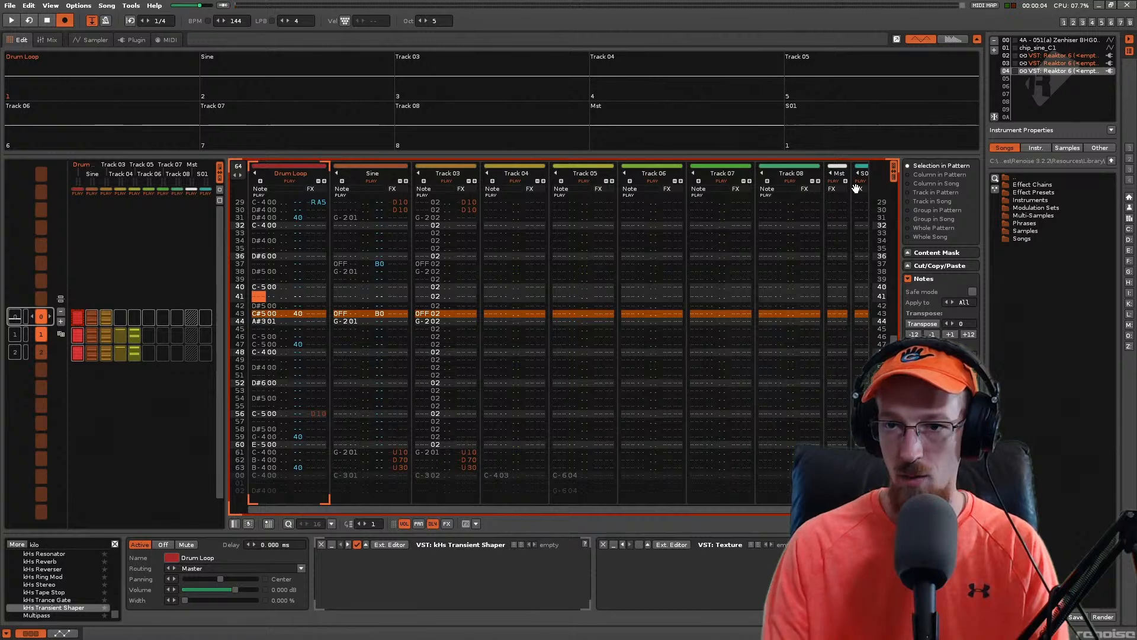
# Step: Select sample instrument 00, change the line 43 note on the Drum Loop track to C-5, and play it back
pyautogui.click(1027, 41)
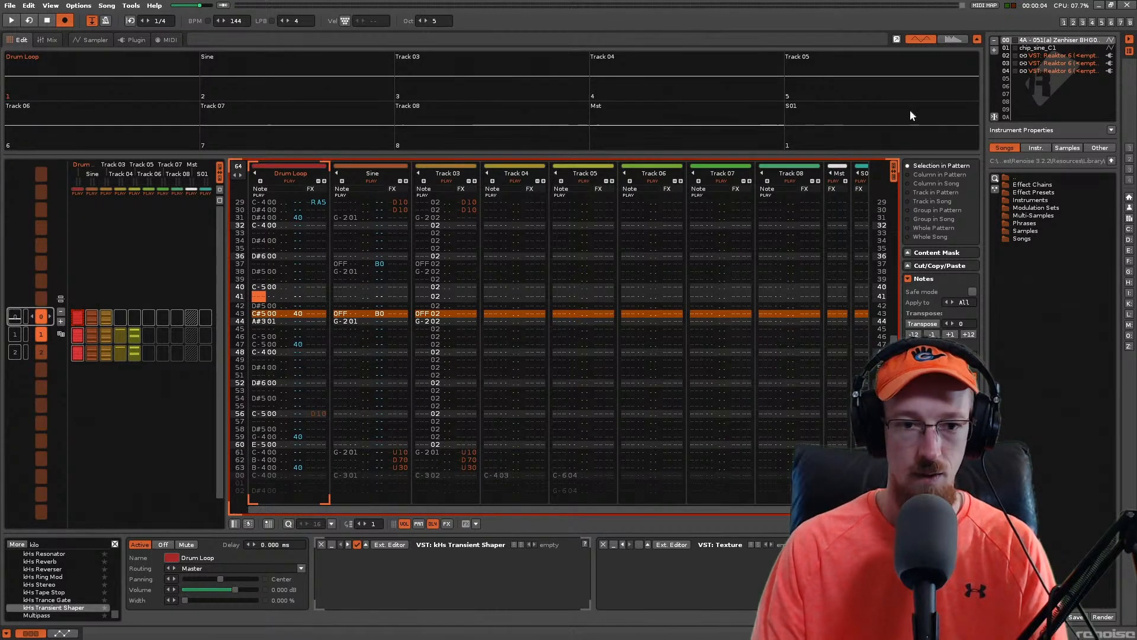
pyautogui.press('Down')
pyautogui.press('Down')
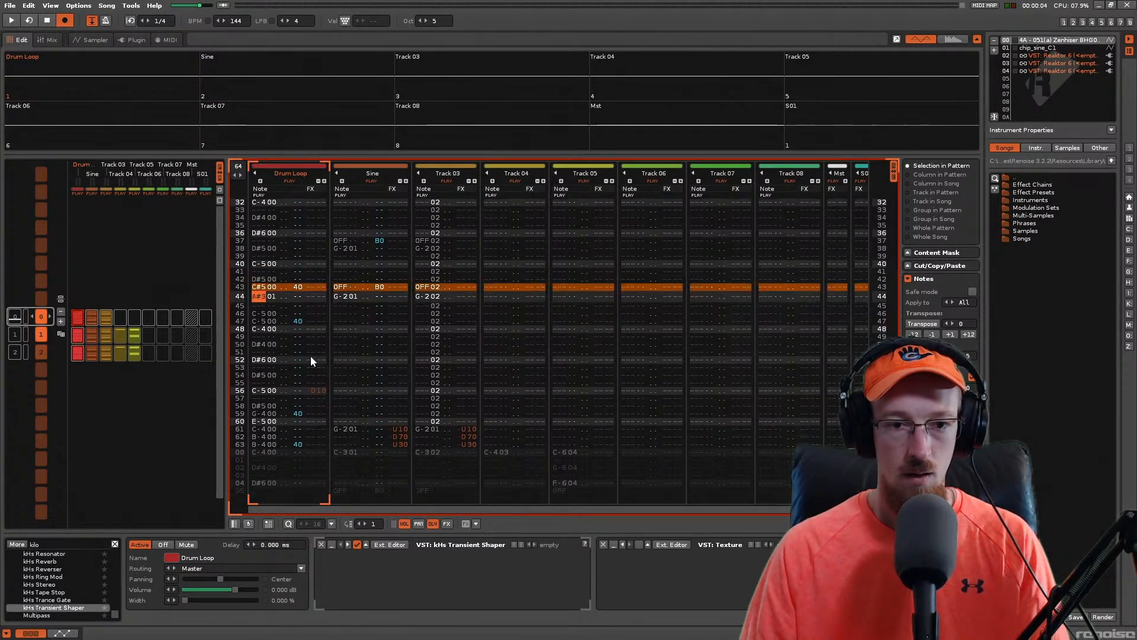
pyautogui.press('q')
pyautogui.press('Up')
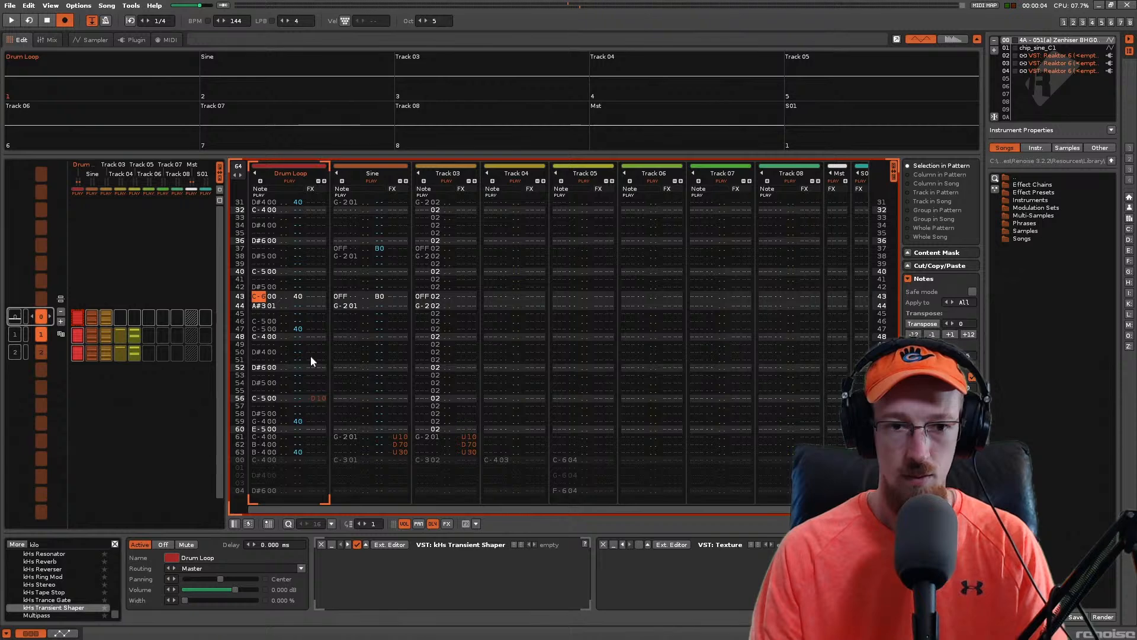
pyautogui.press('KP_Divide')
pyautogui.press('q')
pyautogui.press('Up')
pyautogui.press('Up')
pyautogui.press('Up')
pyautogui.press('Up')
pyautogui.press('Up')
pyautogui.press('Up')
pyautogui.press('Up')
pyautogui.press('Up')
pyautogui.press('Up')
pyautogui.press('Up')
pyautogui.press('Up')
pyautogui.press('Up')
pyautogui.press('Up')
pyautogui.press('Up')
pyautogui.press('Up')
pyautogui.press('Up')
pyautogui.press('Up')
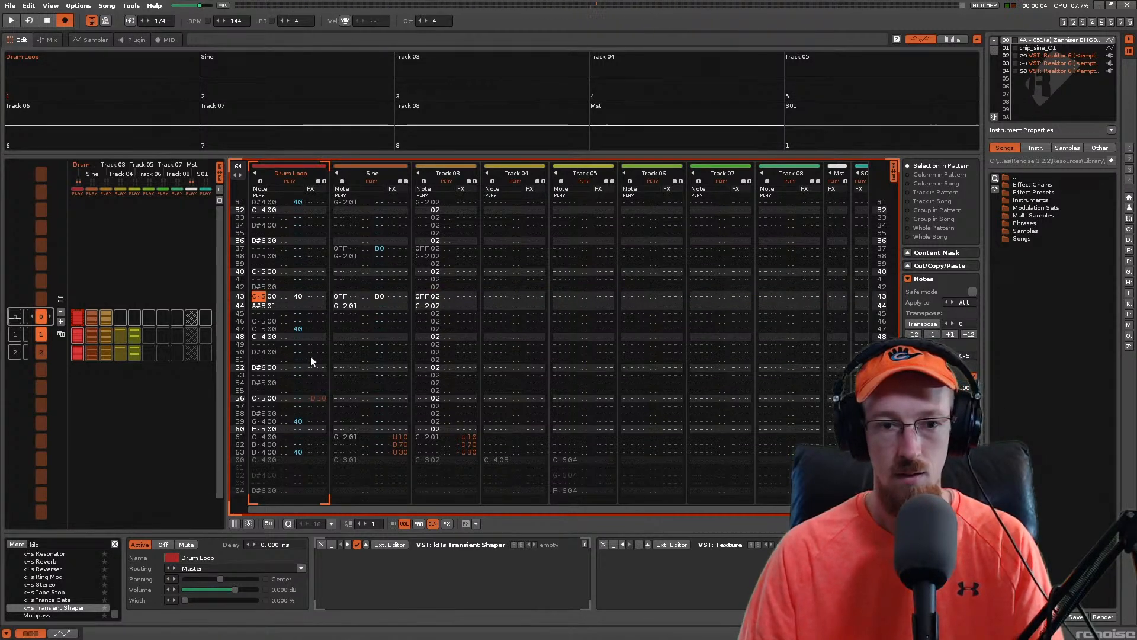
pyautogui.press('space')
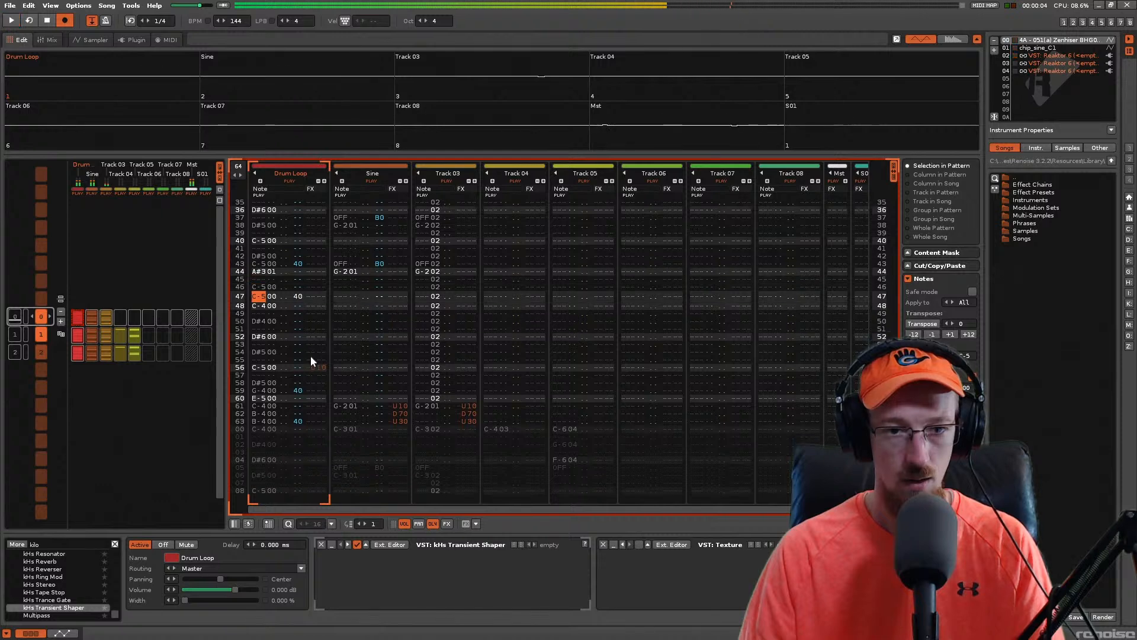
pyautogui.press('space')
# Step: Add the retrigger effect RA5 to line 44 of the first pattern's Drum Loop track and play it back
pyautogui.press('Right')
pyautogui.press('Right')
pyautogui.press('Right')
pyautogui.press('Right')
pyautogui.press('Right')
pyautogui.press('Right')
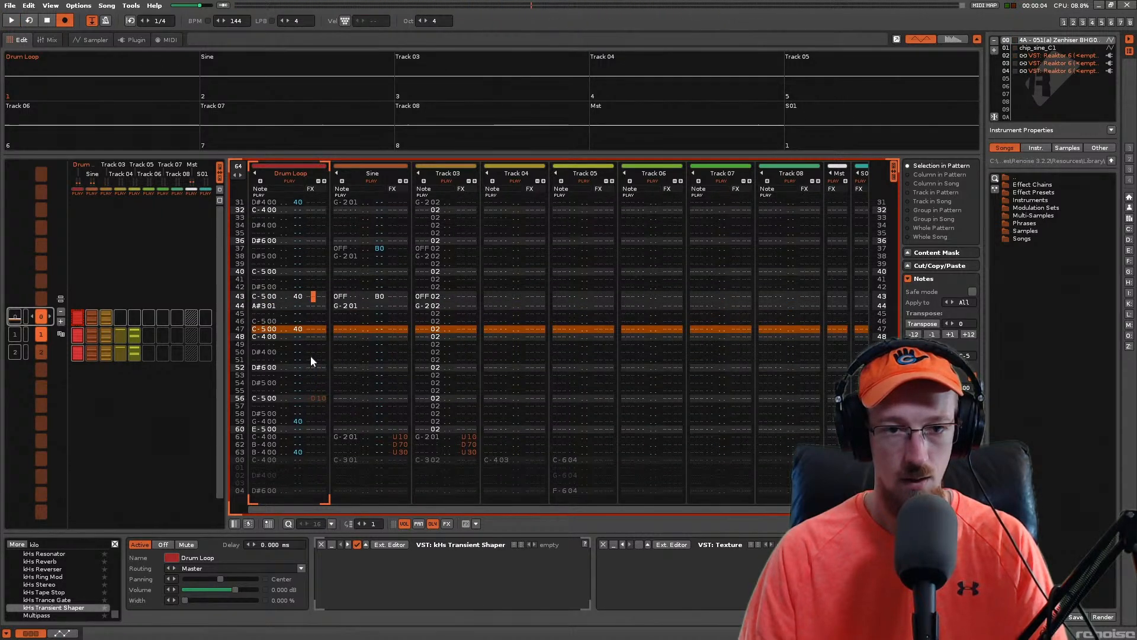
pyautogui.press('Down')
pyautogui.write('r')
pyautogui.press('Up')
pyautogui.press('Right')
pyautogui.press('Right')
pyautogui.write('a')
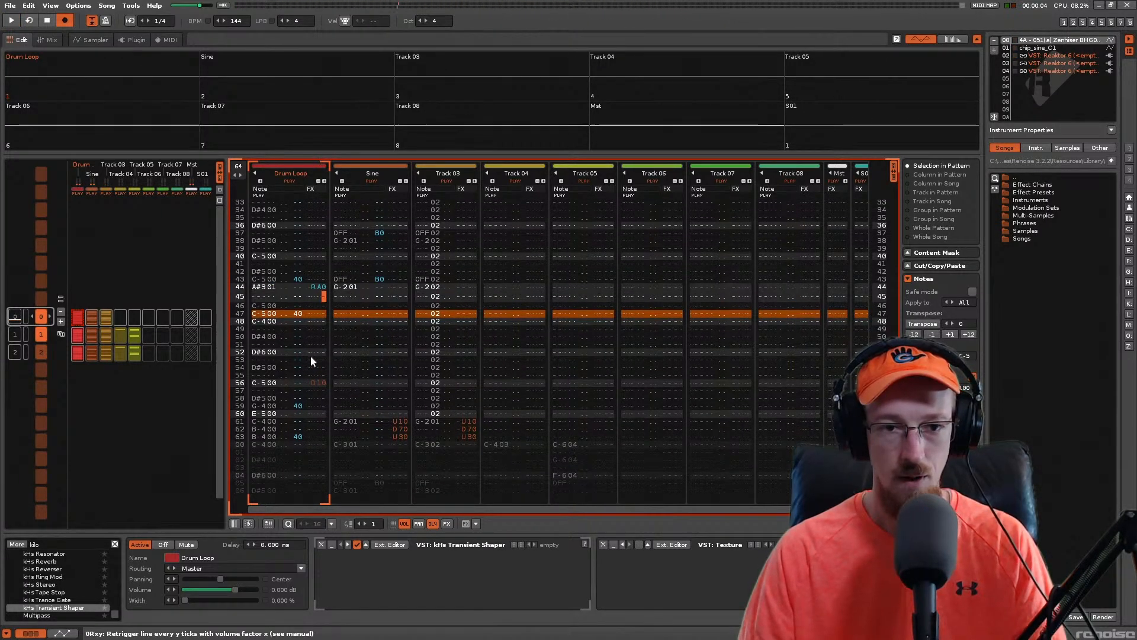
pyautogui.press('space')
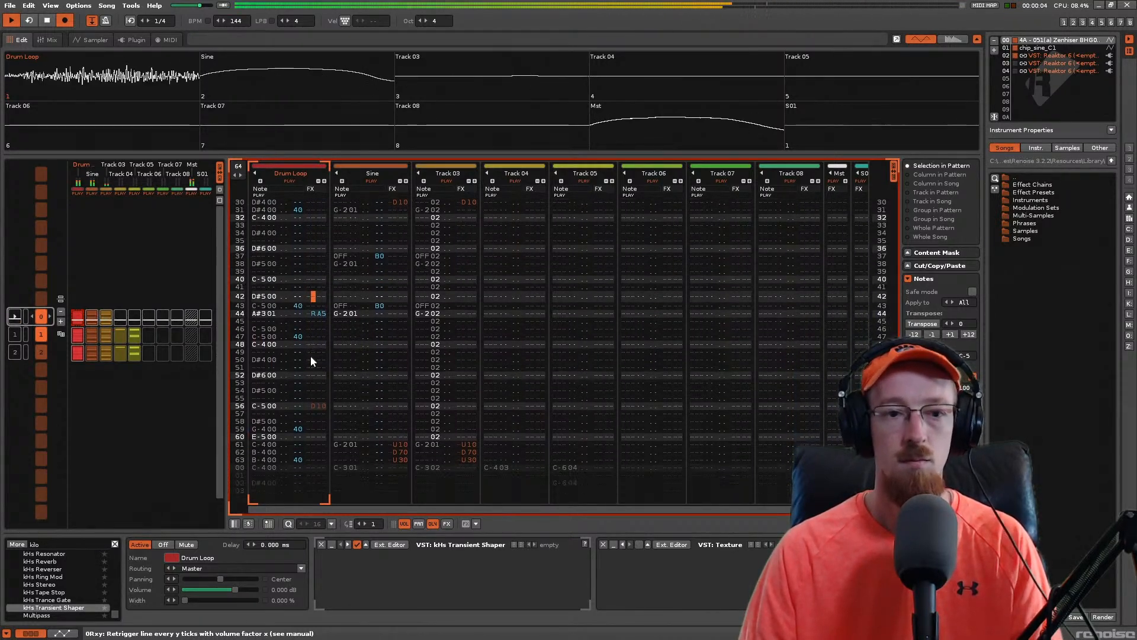
pyautogui.press('space')
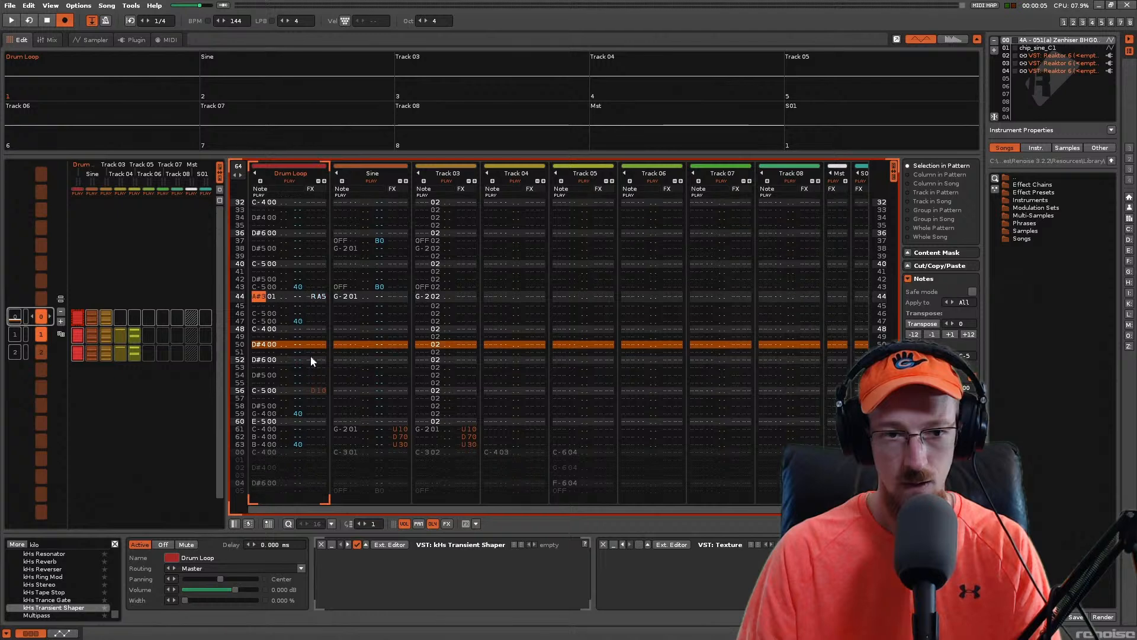
# Step: Change the line 44 note on the Drum Loop track to D#5 with instrument 00 and play it back
pyautogui.press('w')
pyautogui.press('Up')
pyautogui.press('3')
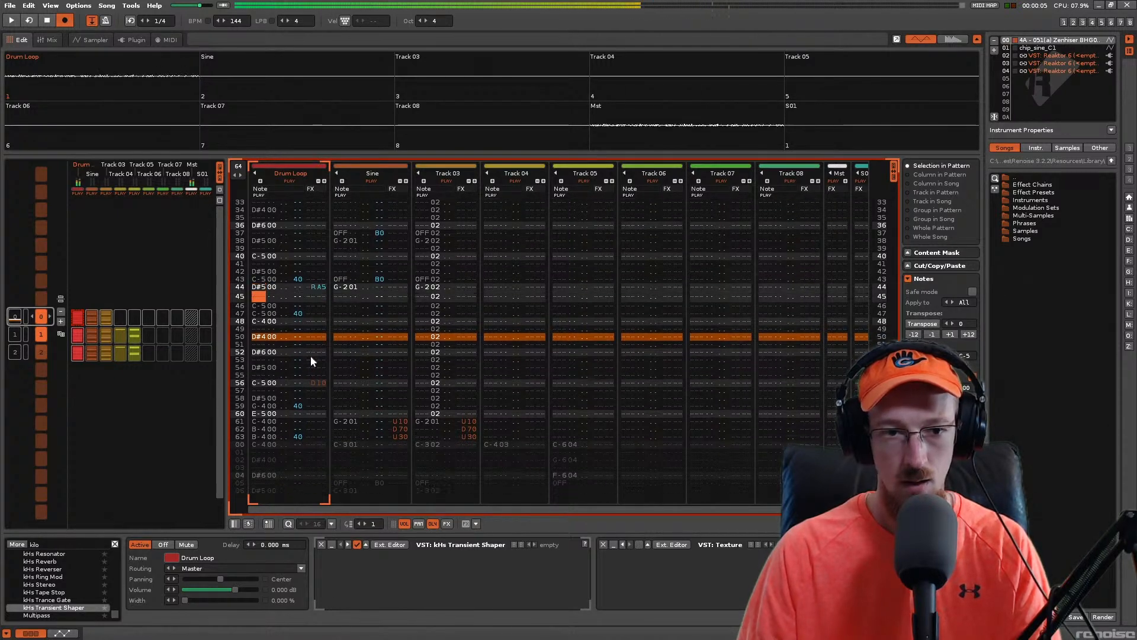
pyautogui.press('Up')
pyautogui.press('Up')
pyautogui.press('Up')
pyautogui.press('Up')
pyautogui.press('Up')
pyautogui.press('Up')
pyautogui.press('Up')
pyautogui.press('Up')
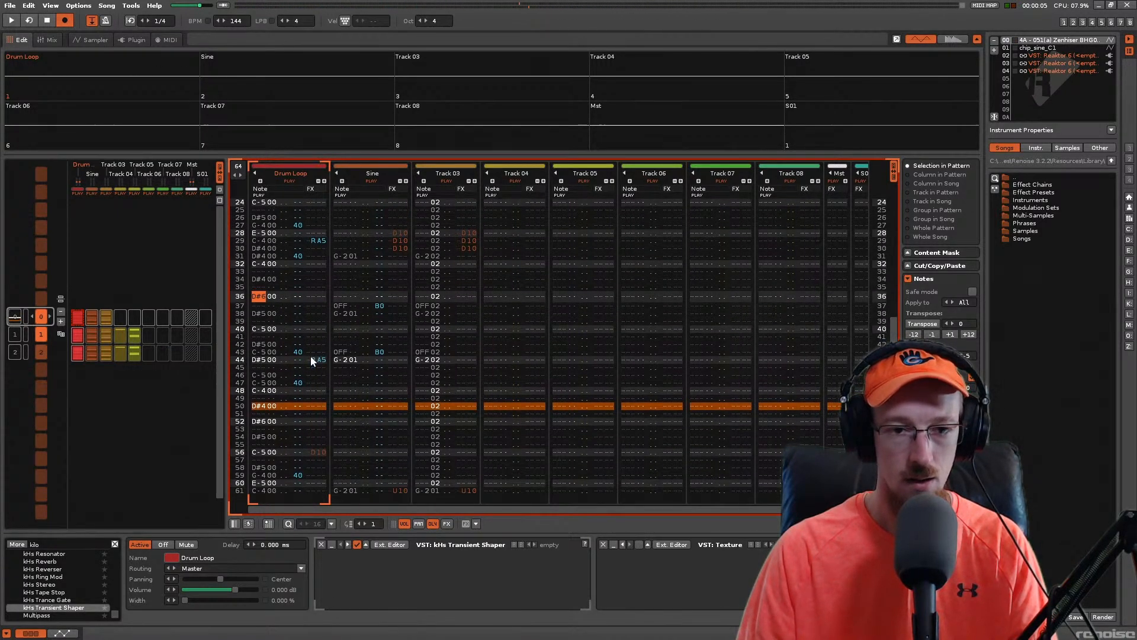
pyautogui.press('space')
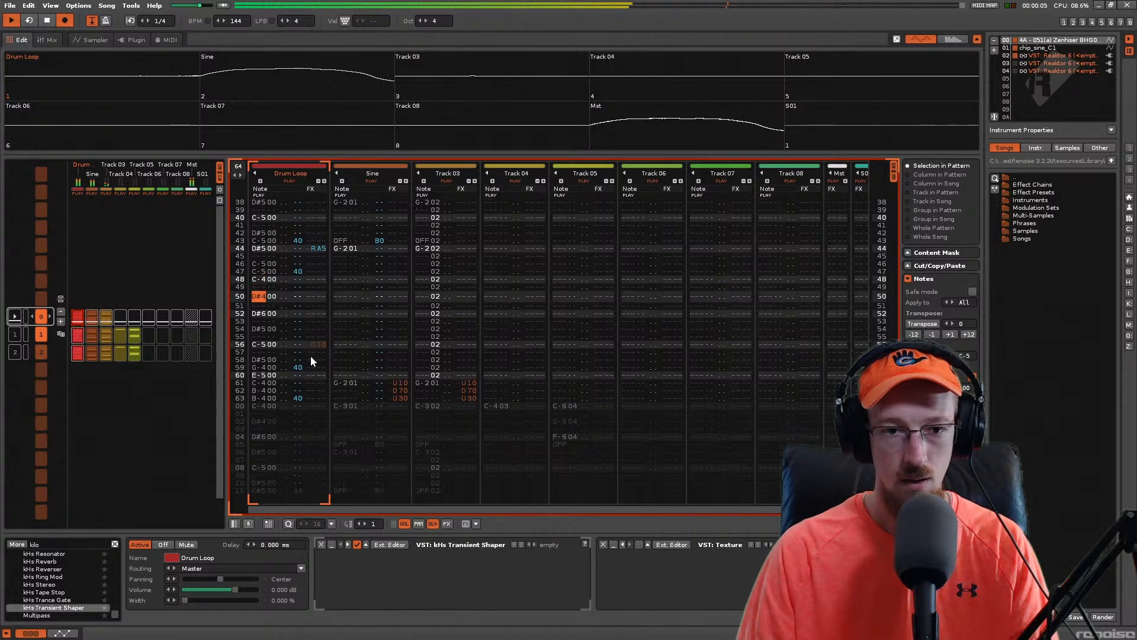
pyautogui.press('space')
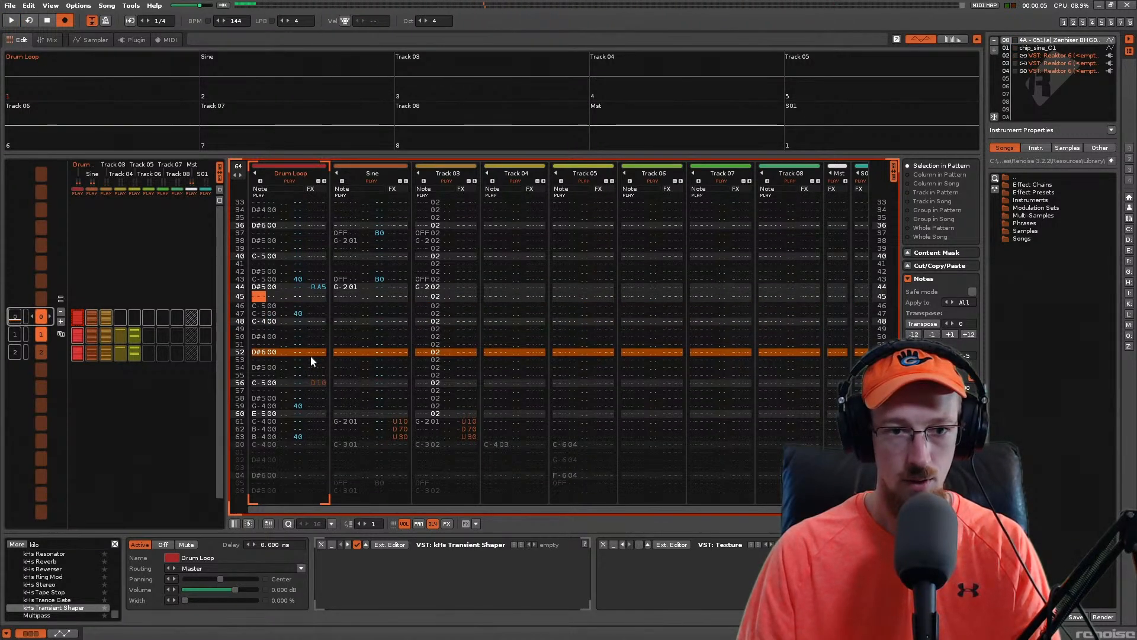
# Step: Add a D#5 note with delay 40 on line 45 of the Drum Loop track
pyautogui.press('3')
pyautogui.press('Right')
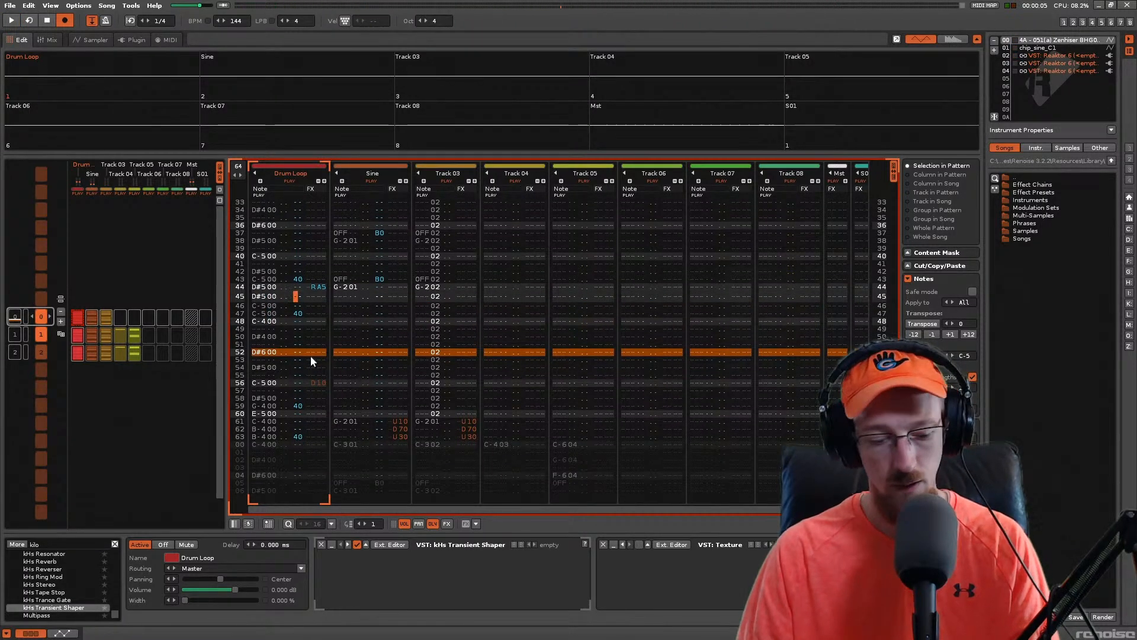
pyautogui.write('4')
# Step: Save the song and play back the first pattern from before line 44 to check the changed hits
pyautogui.press('Up')
pyautogui.press('Up')
pyautogui.press('Up')
pyautogui.press('Up')
pyautogui.press('Up')
pyautogui.press('Up')
pyautogui.press('Up')
pyautogui.press('Up')
pyautogui.press('Up')
pyautogui.press('Up')
pyautogui.press('Up')
pyautogui.press('Up')
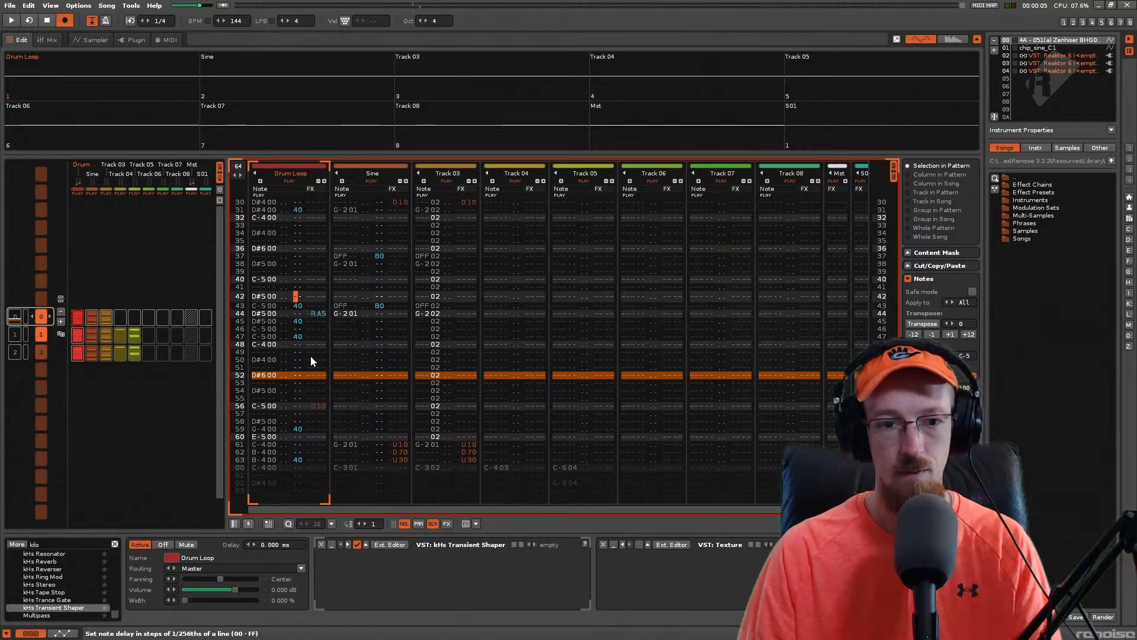
pyautogui.hotkey('ctrl', 's')
pyautogui.press('space')
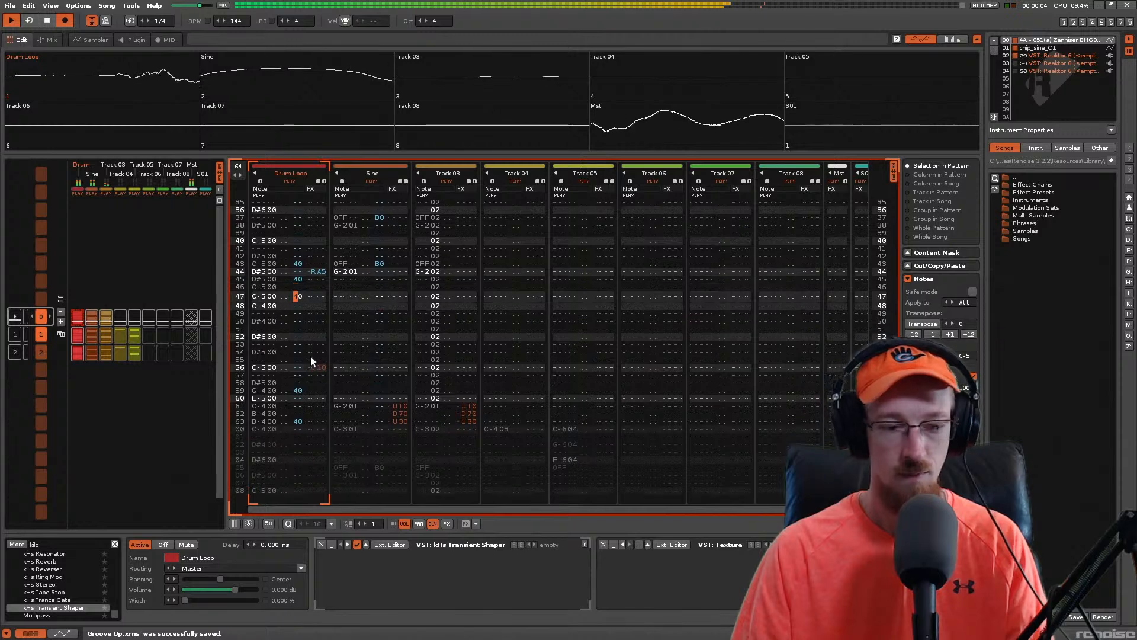
pyautogui.press('space')
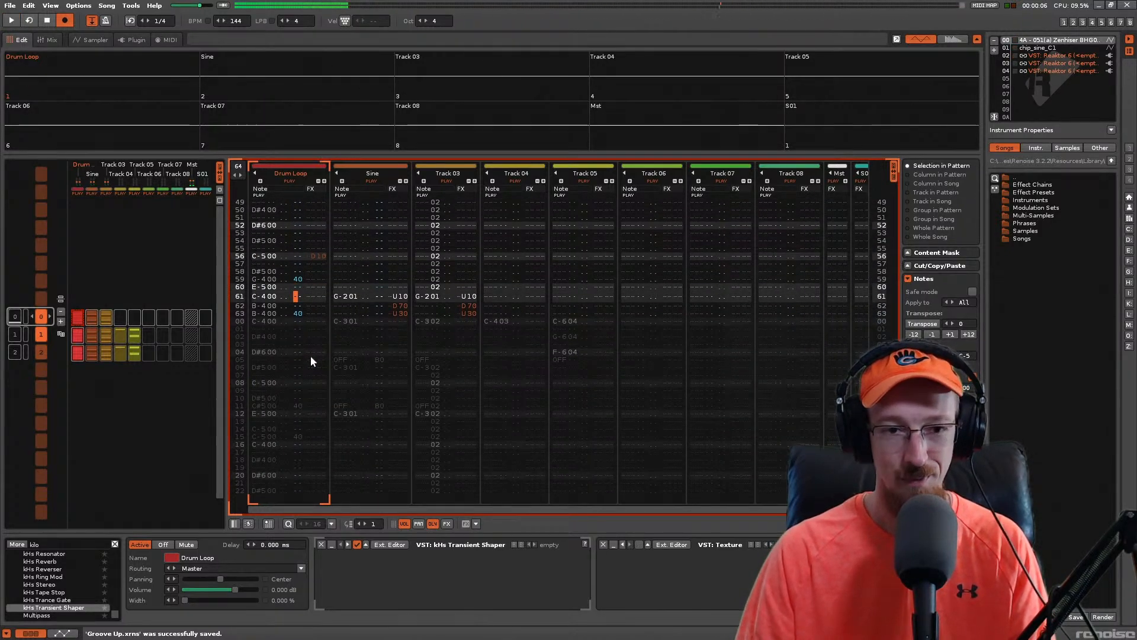
# Step: Add a D#5 note with delay 40 on line 53 of the Drum Loop track
pyautogui.press('space')
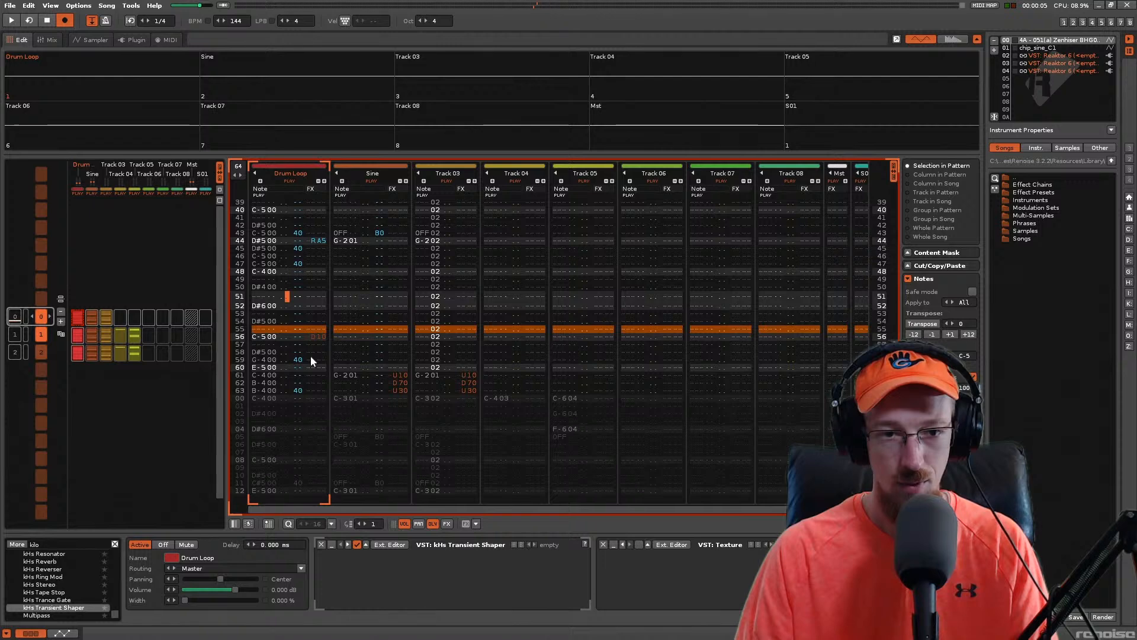
pyautogui.press('3')
pyautogui.press('Up')
pyautogui.press('Right')
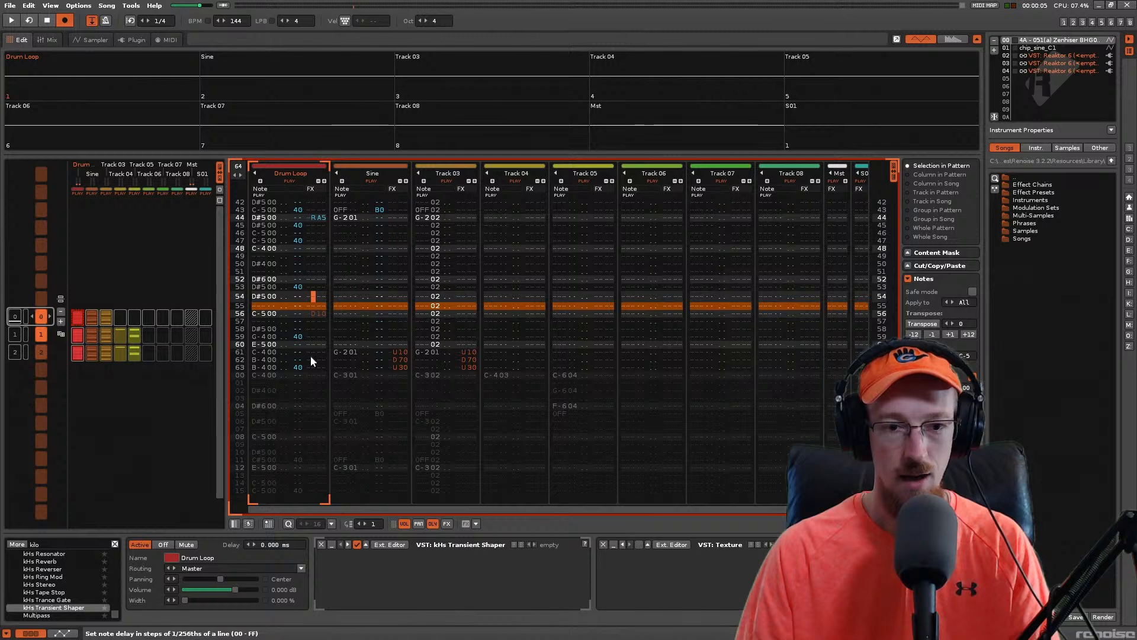
# Step: Add the reverse effect B00 to line 62 of the Drum Loop track and save the song
pyautogui.press('Down')
pyautogui.press('Down')
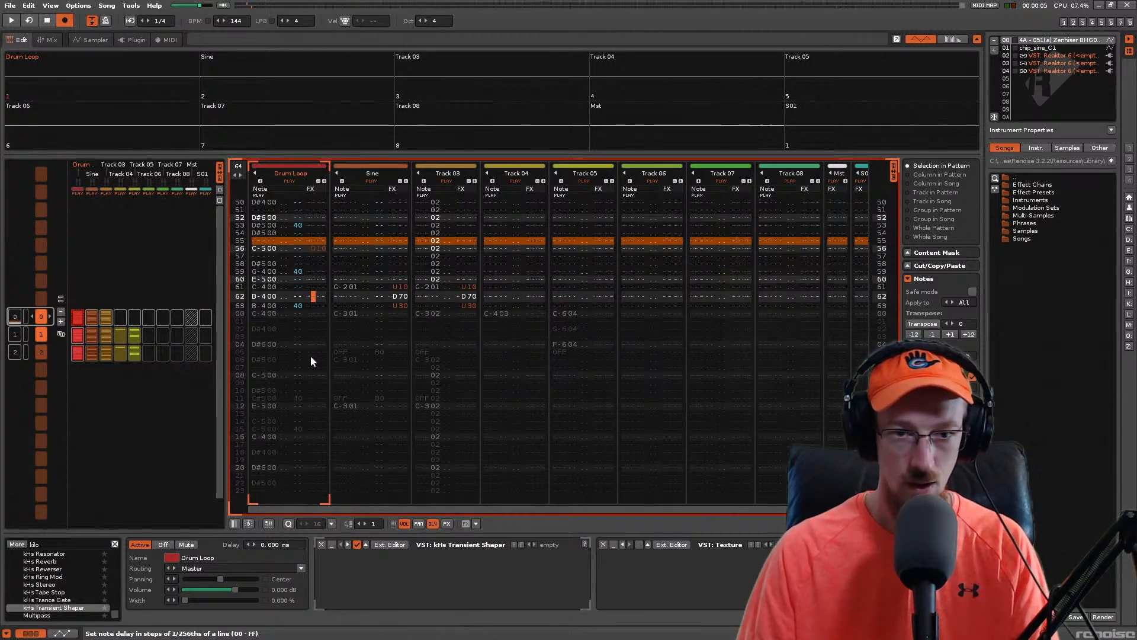
pyautogui.write('b00')
pyautogui.press('Up')
pyautogui.press('Up')
pyautogui.press('Up')
pyautogui.press('Up')
pyautogui.press('Up')
pyautogui.press('Up')
pyautogui.hotkey('ctrl', 's')
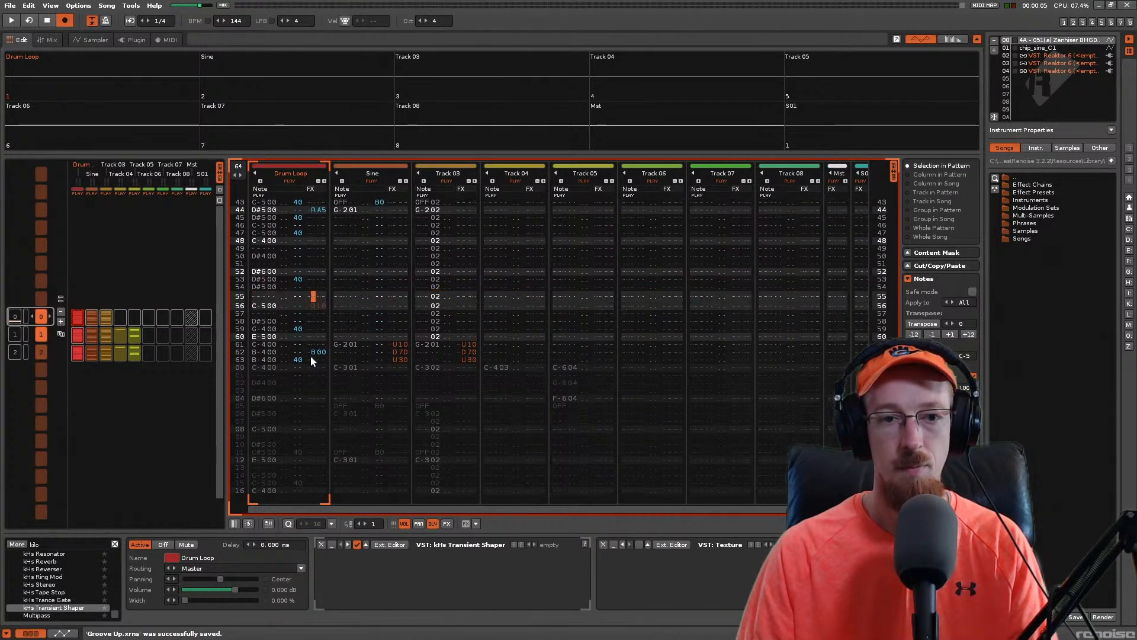
# Step: Play on into the second pattern, then add retrigger RA4 to line 10 of its Drum Loop track and save the song
pyautogui.press('space')
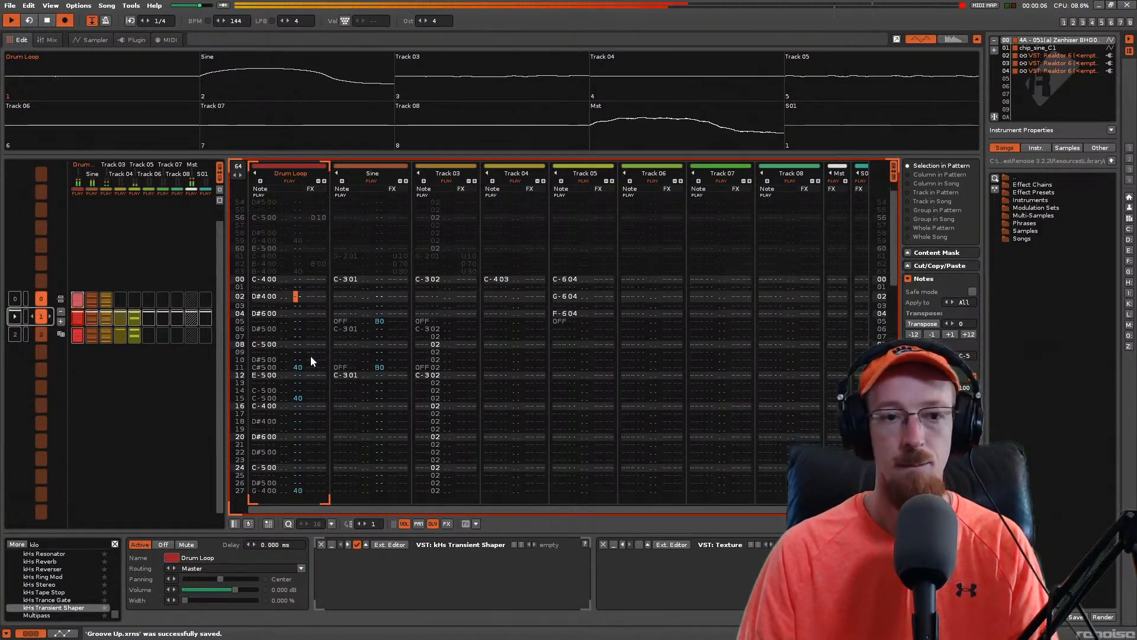
pyautogui.press('space')
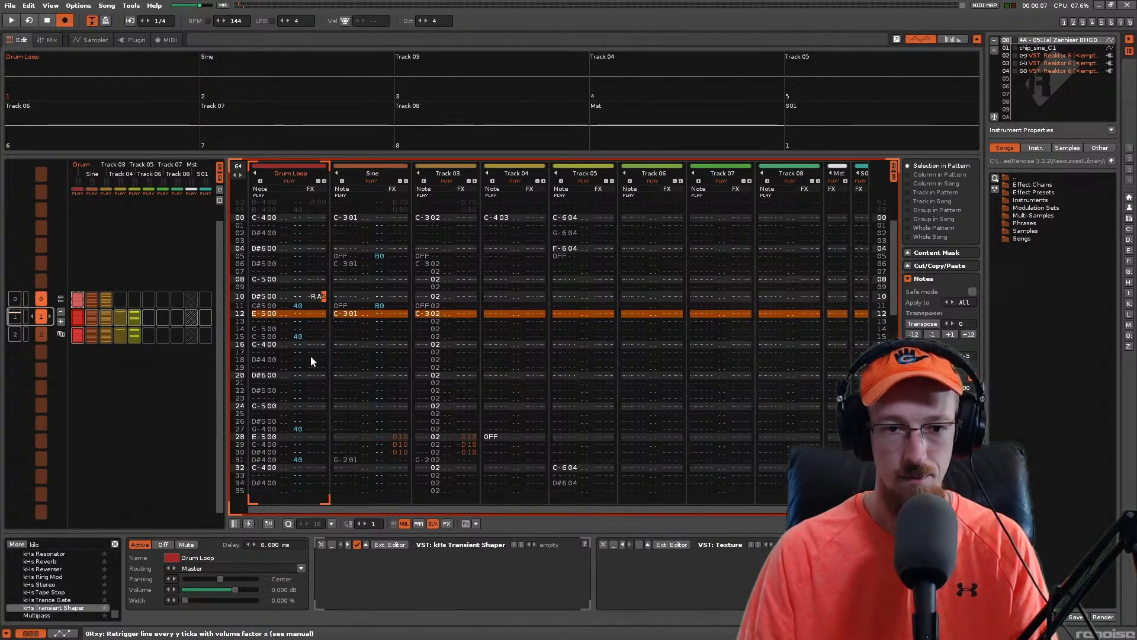
pyautogui.hotkey('ctrl', 's')
pyautogui.press('space')
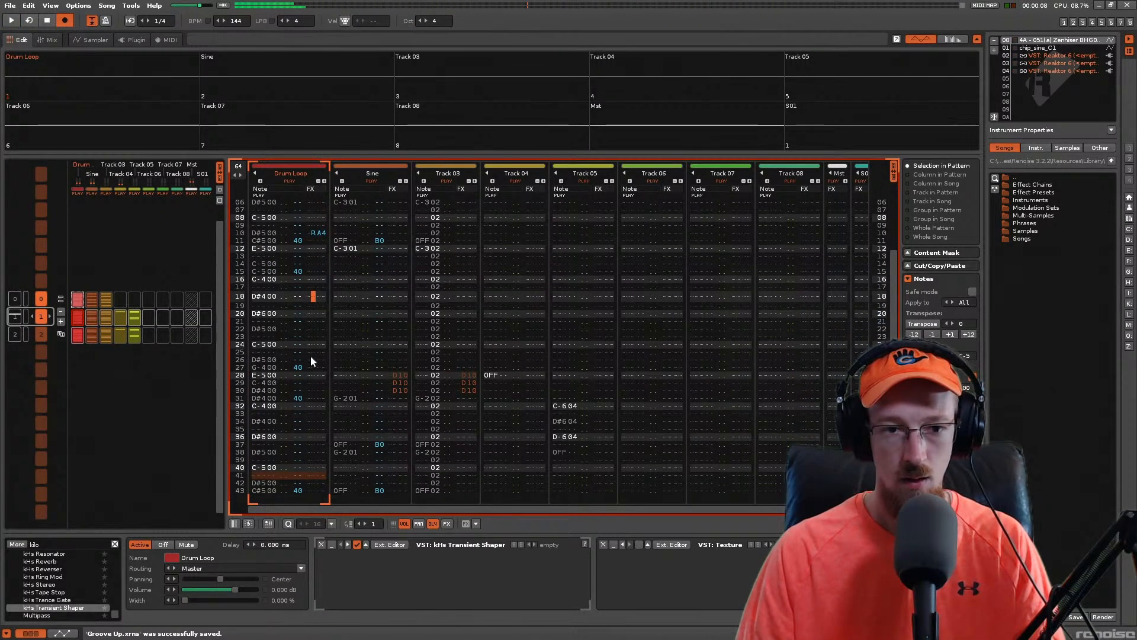
# Step: Add a retrigger to line 18 of the second pattern's Drum Loop track, auditioning RA2 and then RA7
pyautogui.write('r')
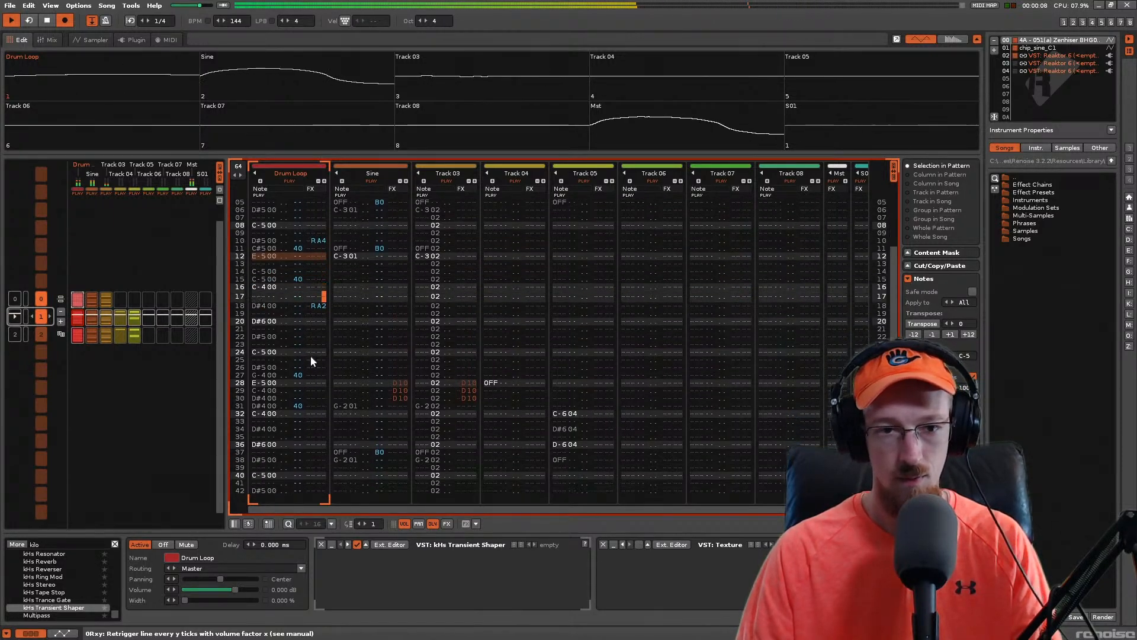
pyautogui.press('space')
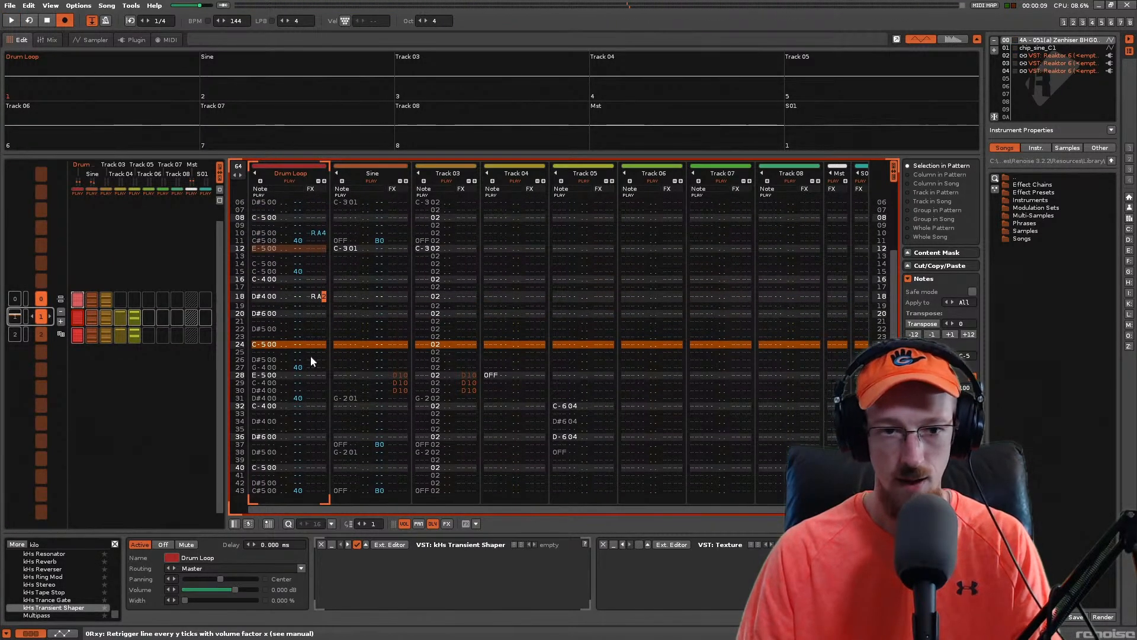
pyautogui.press('space')
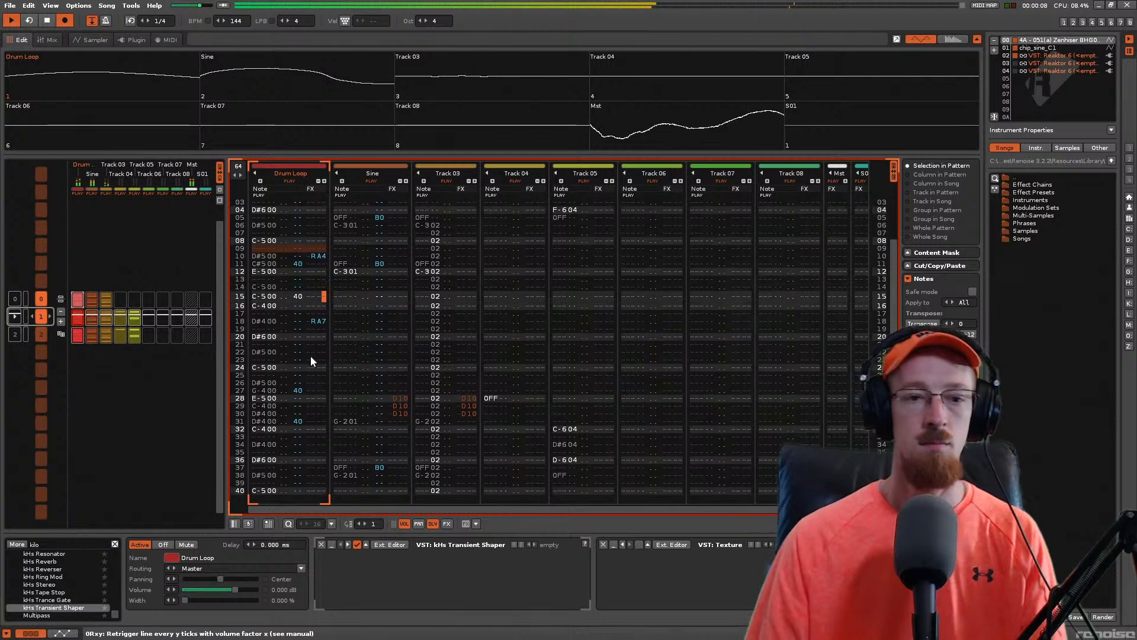
pyautogui.press('space')
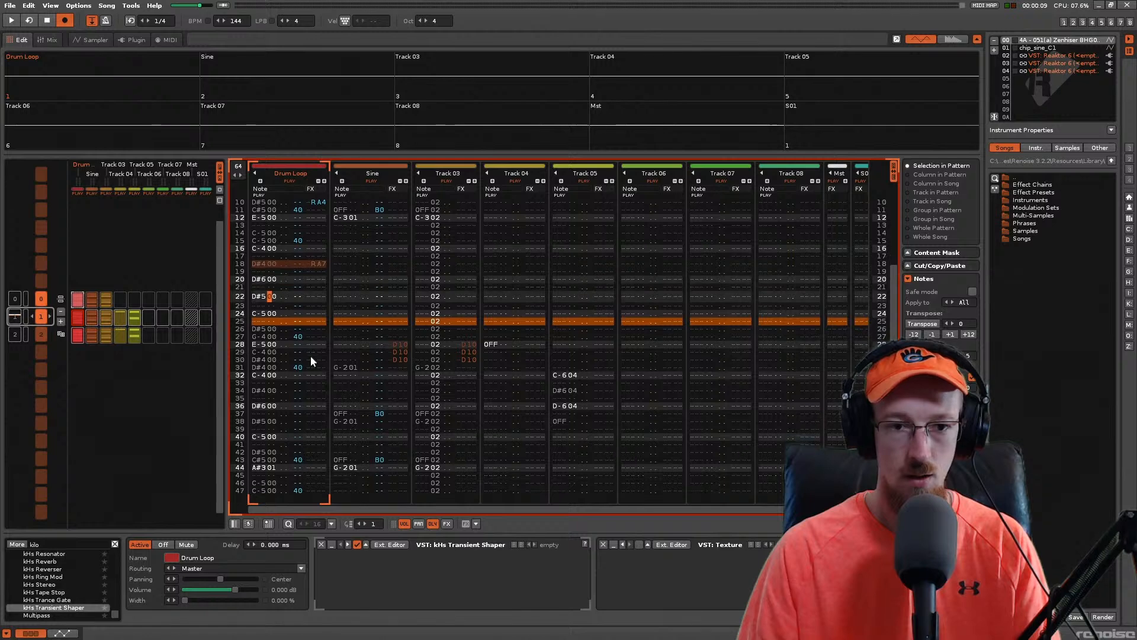
# Step: Paste the line 18 D#4 hit onto line 23 of the Drum Loop track without its retrigger and play it back
pyautogui.write('D#400 -- RA7')
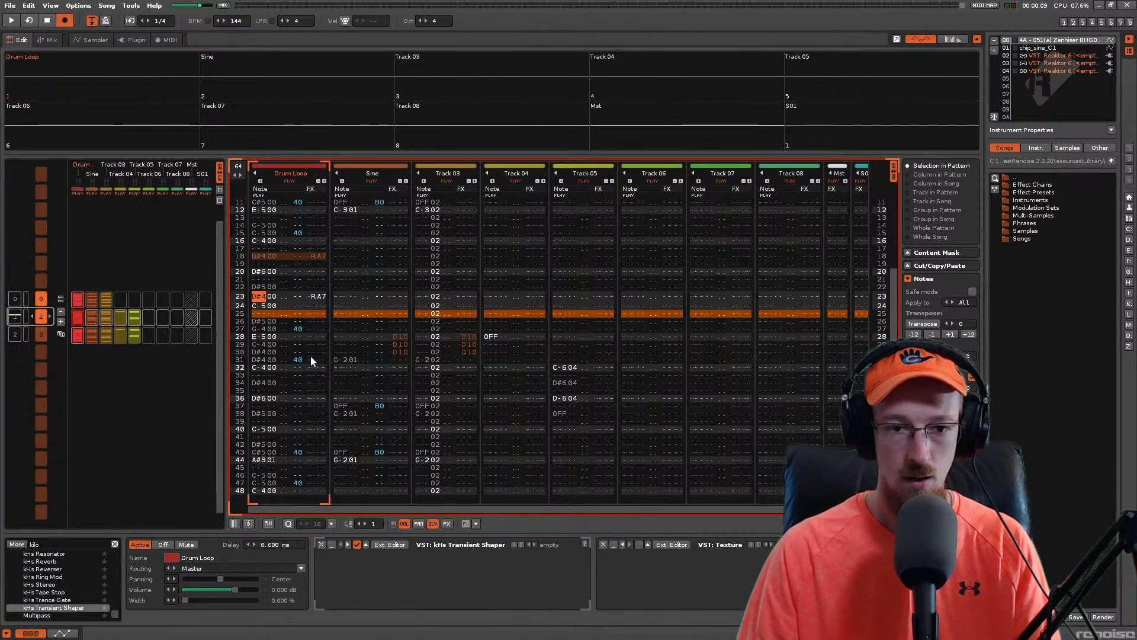
pyautogui.press('Delete')
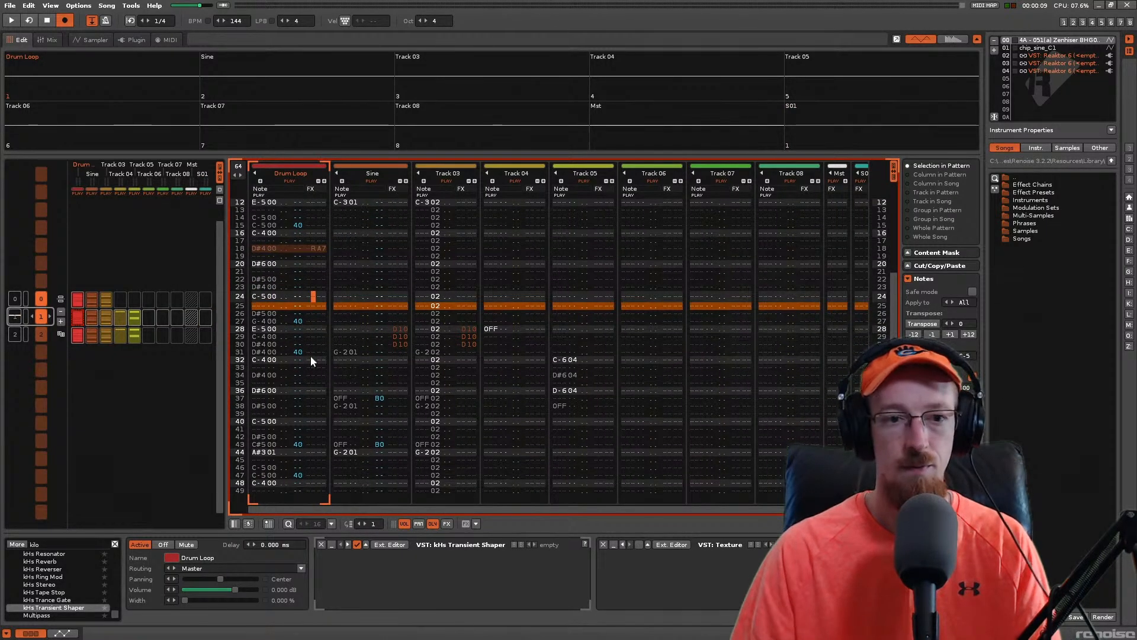
pyautogui.press('space')
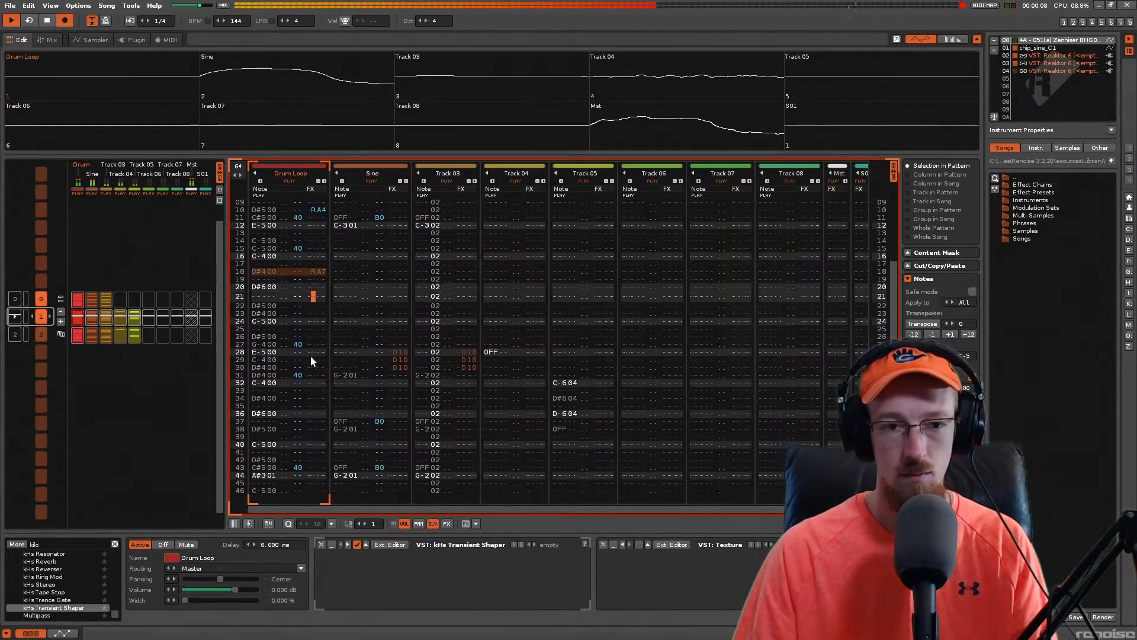
pyautogui.press('space')
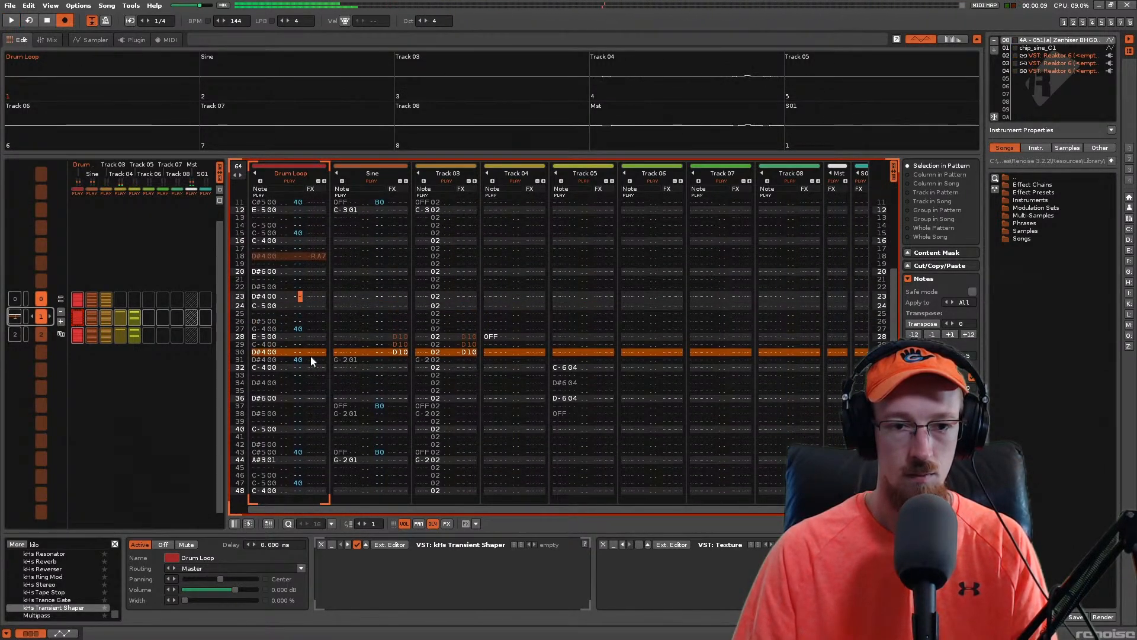
pyautogui.press('space')
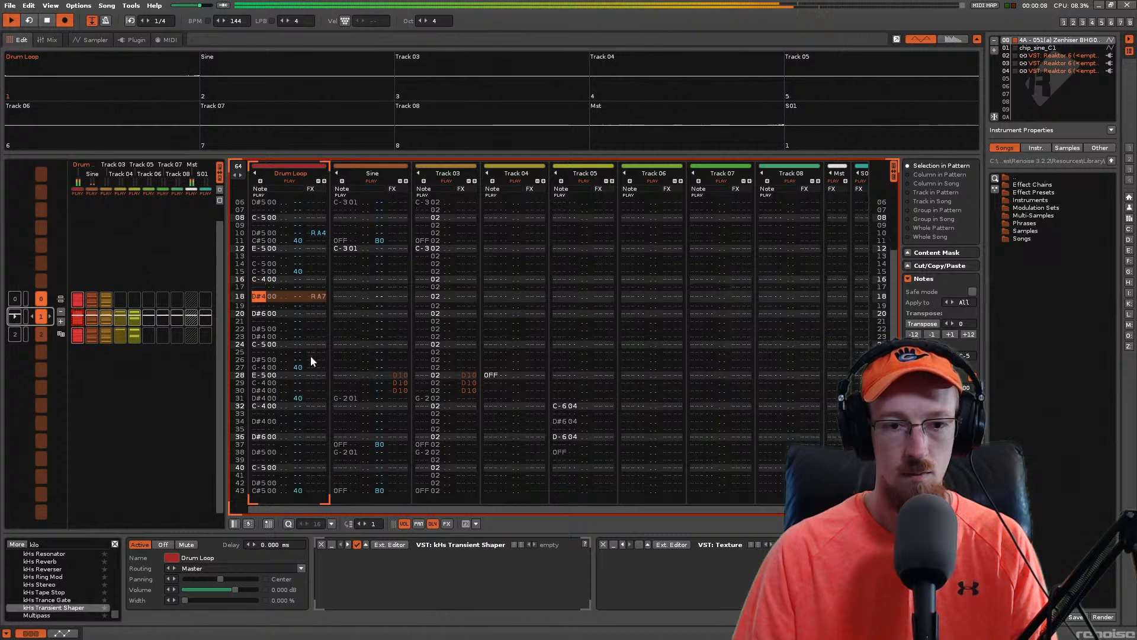
pyautogui.press('space')
# Step: Copy the line 23 D#4 hit onto line 21 of the Drum Loop track and save the song
pyautogui.press('Up')
pyautogui.press('Up')
pyautogui.press('Up')
pyautogui.press('Up')
pyautogui.press('Up')
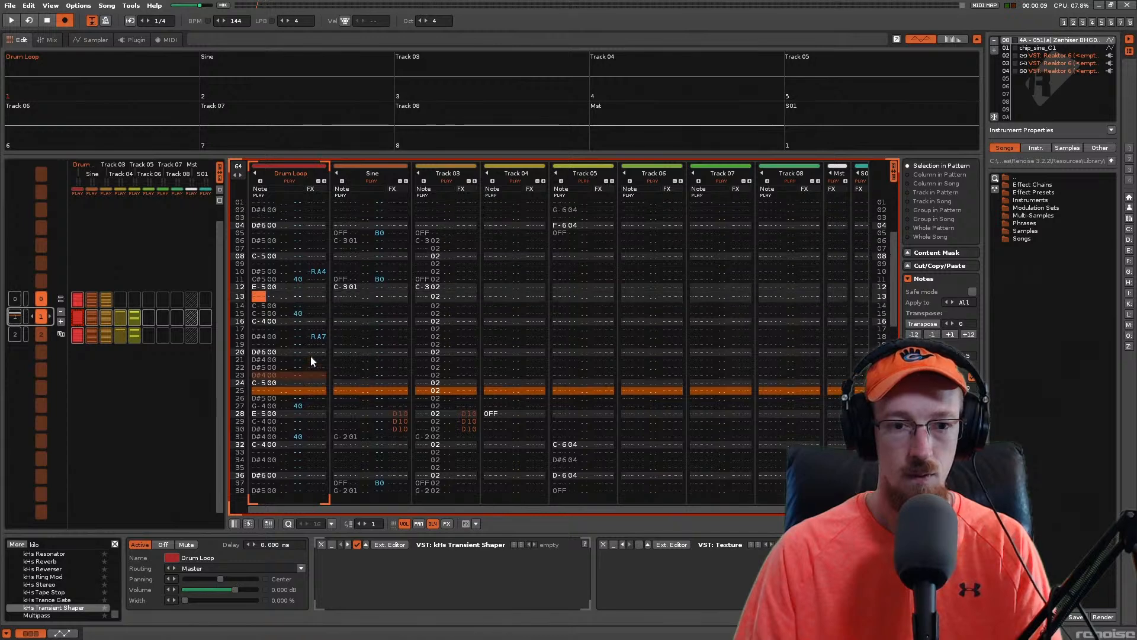
pyautogui.hotkey('ctrl', 's')
# Step: Play back the second pattern around lines 13 to 37 to check the added Drum Loop hits
pyautogui.press('space')
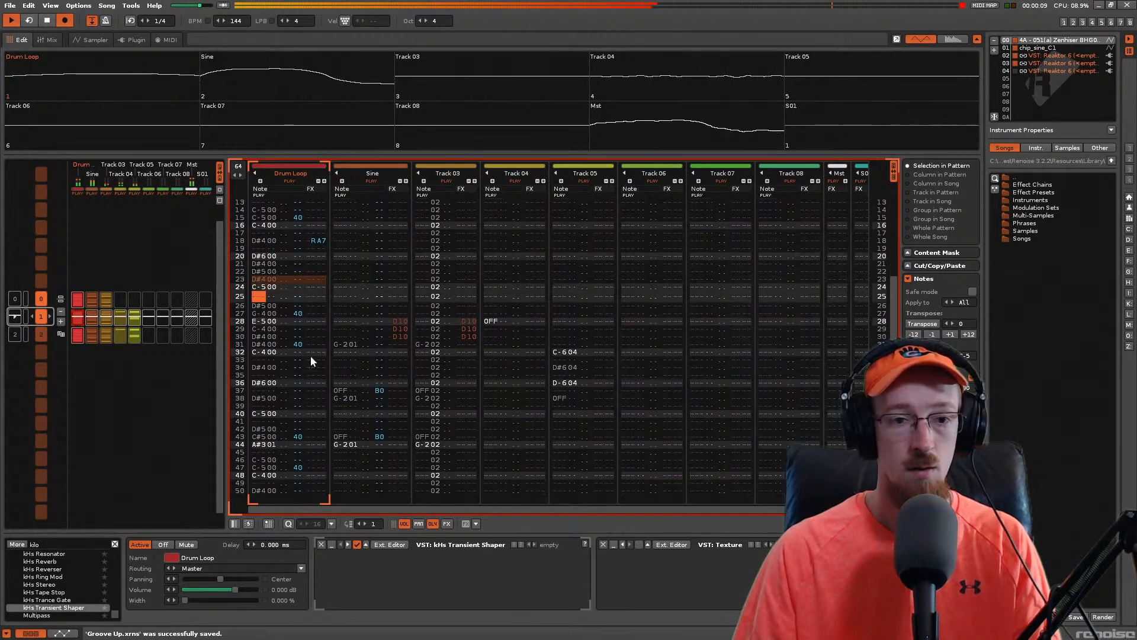
pyautogui.press('space')
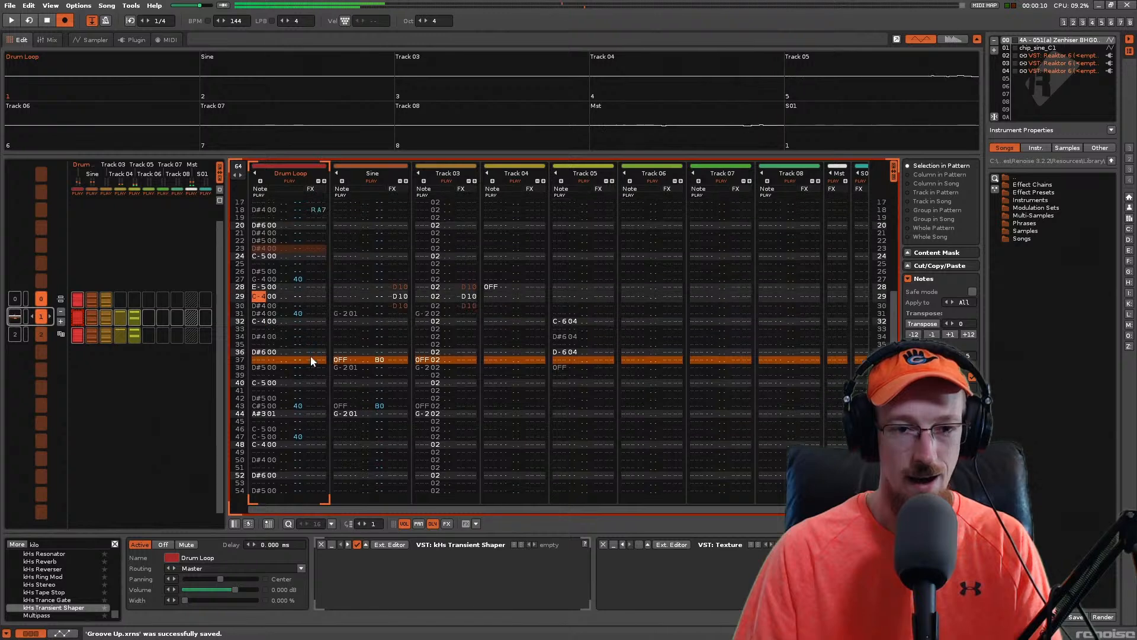
pyautogui.scroll(5, 312, 361)
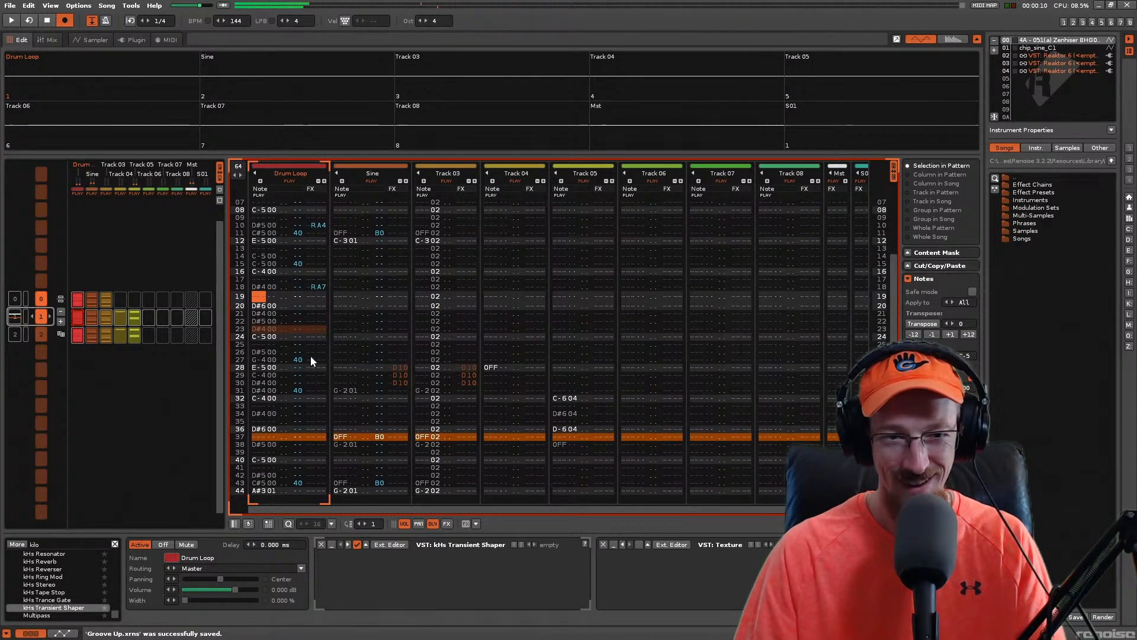
pyautogui.press('space')
pyautogui.press('space')
# Step: Clear the D#5 note from line 22 of the second pattern's Drum Loop track and play it back
pyautogui.scroll(1, 312, 360)
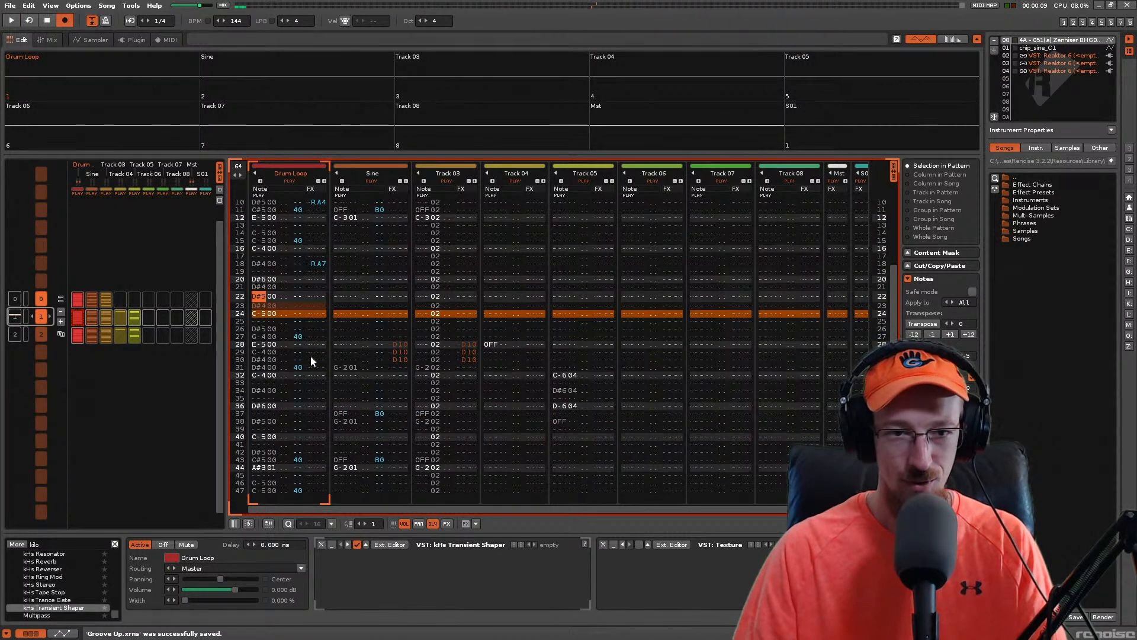
pyautogui.scroll(2, 311, 360)
pyautogui.press('space')
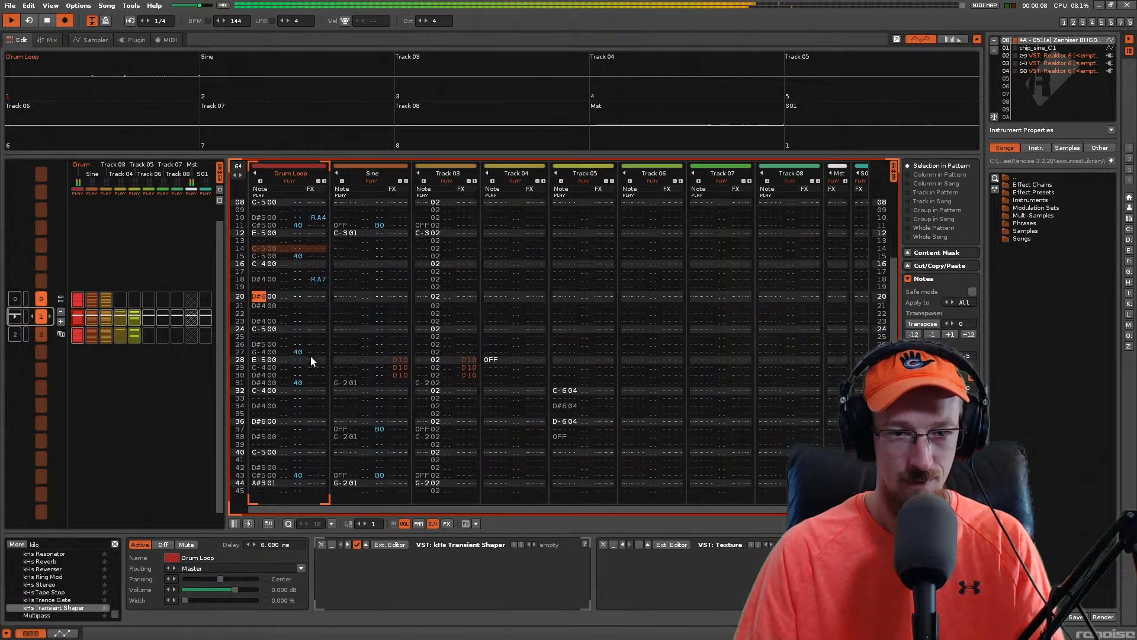
pyautogui.press('space')
pyautogui.scroll(3, 311, 361)
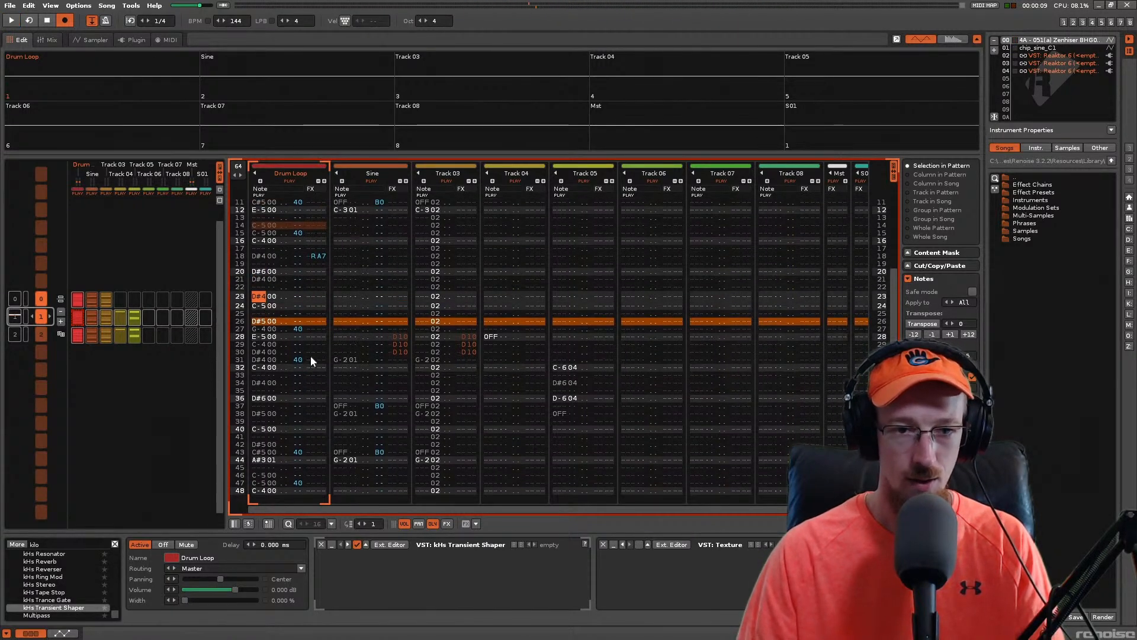
# Step: Clear the D#4 hits from lines 23 and 21 of the second pattern's Drum Loop track and put D#5 back on line 22
pyautogui.press('Delete')
pyautogui.press('Up')
pyautogui.press('Up')
pyautogui.press('w')
pyautogui.press('Up')
pyautogui.press('w')
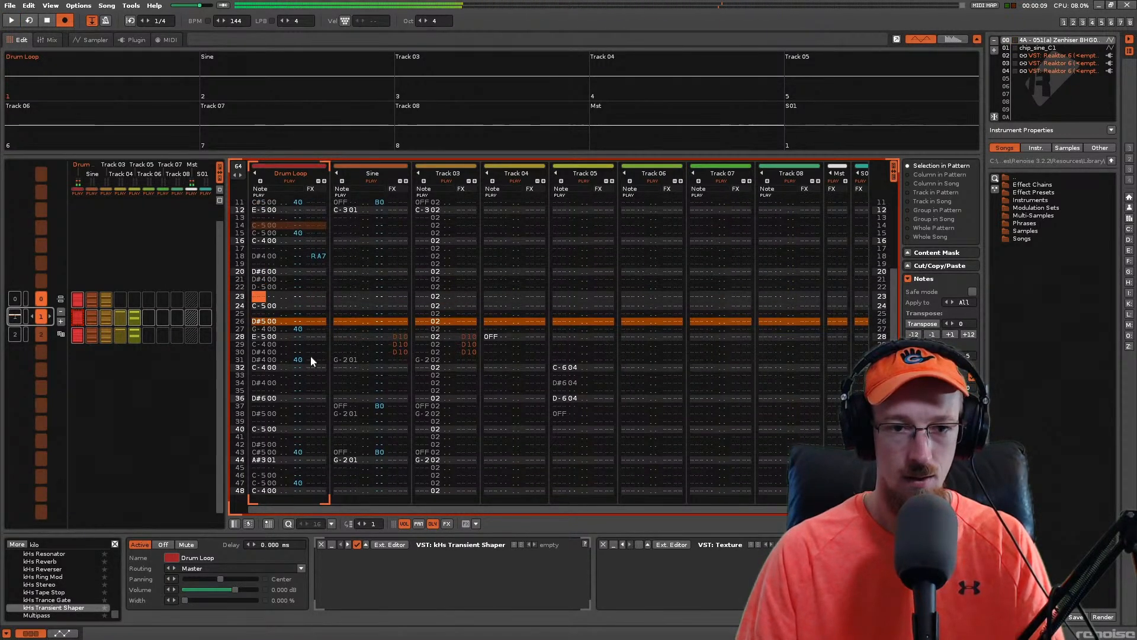
pyautogui.press('Up')
pyautogui.press('3')
pyautogui.press('Up')
pyautogui.press('Up')
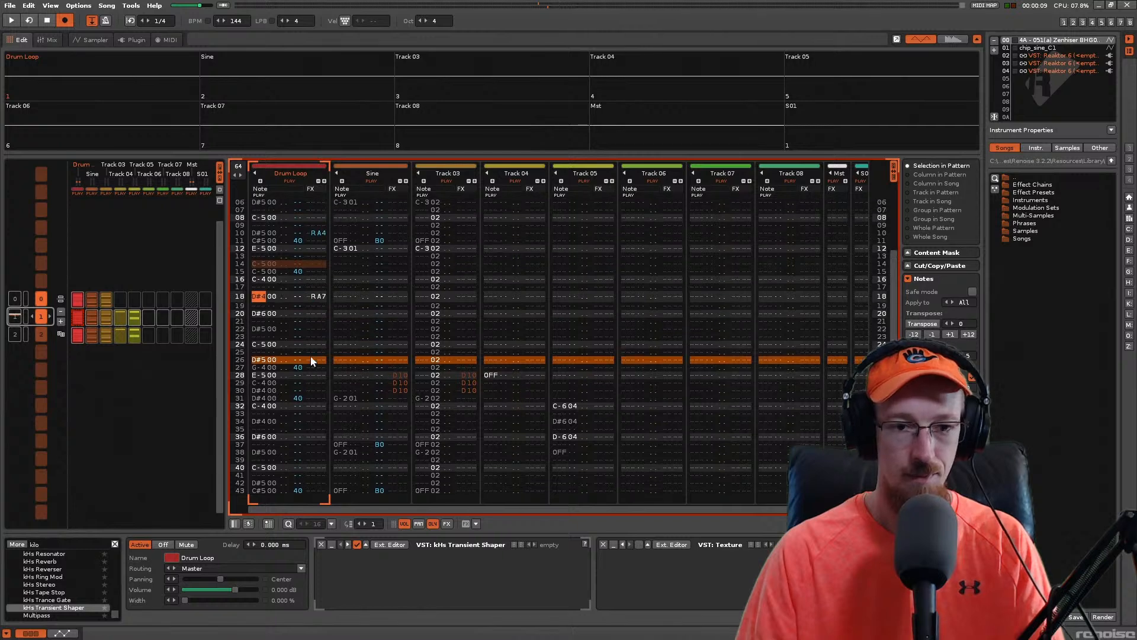
# Step: Play back the second pattern from line 18 to its end and save the song
pyautogui.press('space')
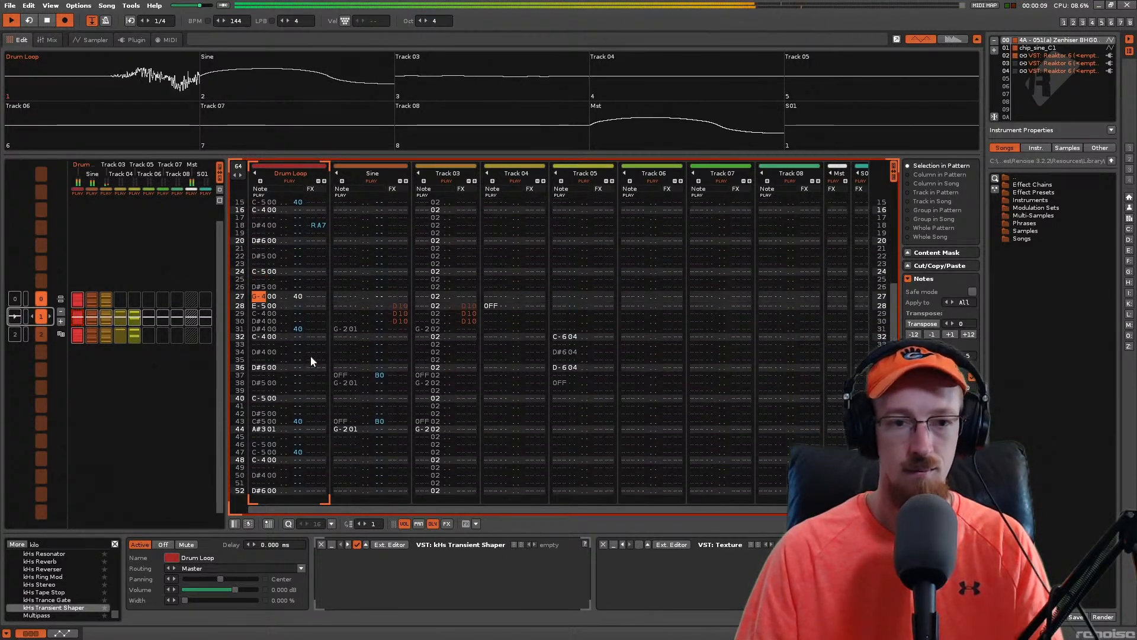
pyautogui.hotkey('ctrl', 's')
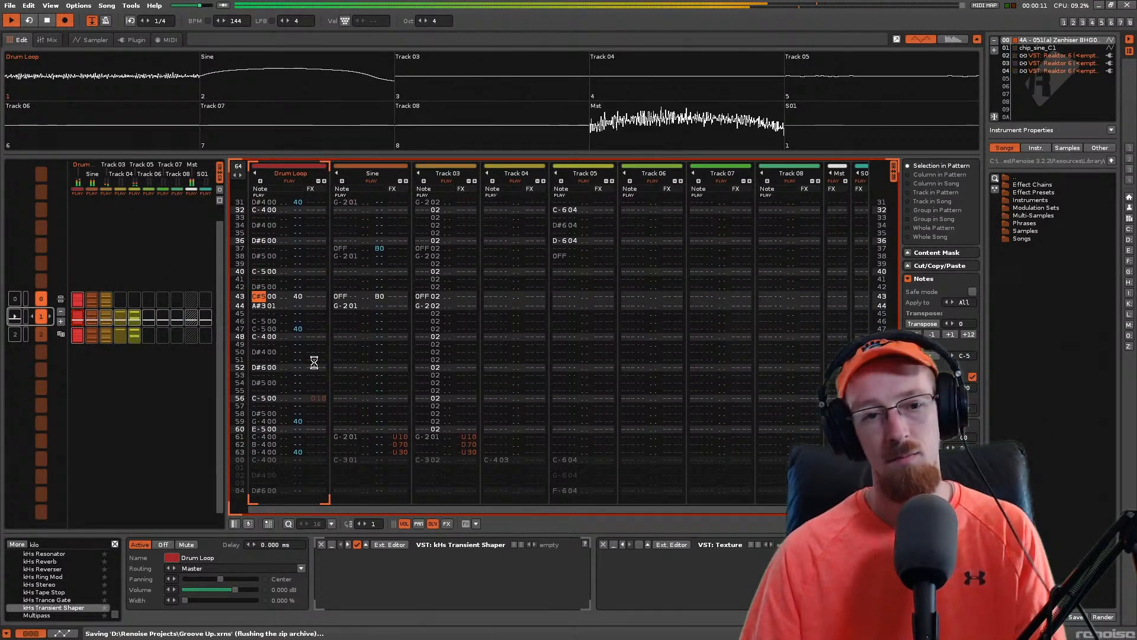
pyautogui.press('space')
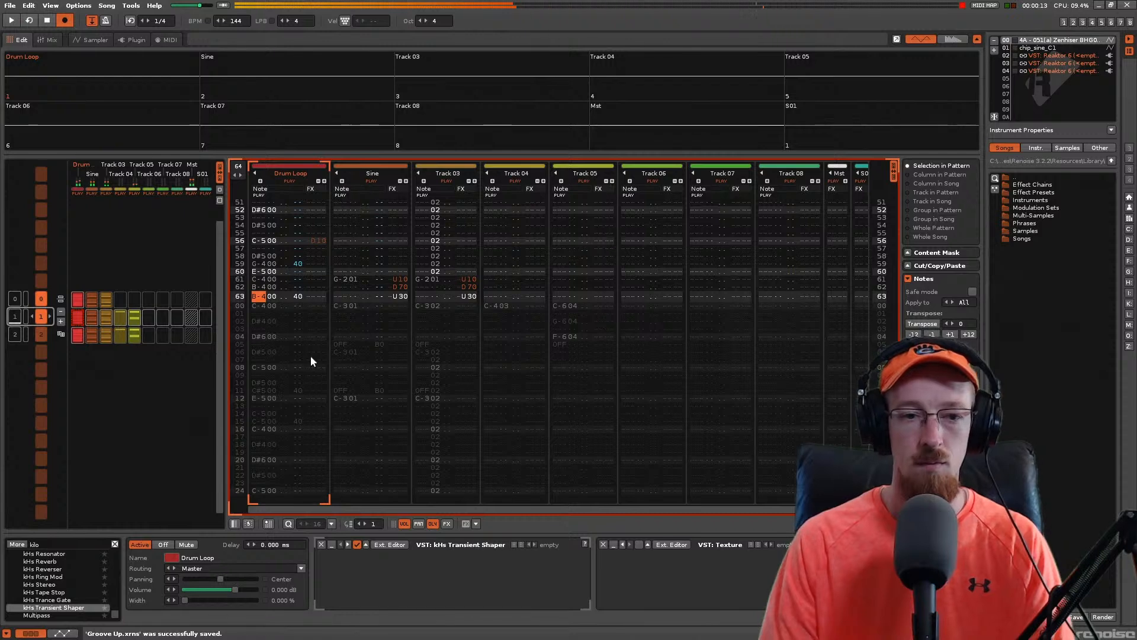
# Step: Add an RA5 retrigger to the C-4 hit on line 61 of the second pattern's Drum Loop track
pyautogui.press('Up')
pyautogui.press('Up')
pyautogui.press('Up')
pyautogui.press('Right')
pyautogui.press('Right')
pyautogui.press('Right')
pyautogui.press('Right')
pyautogui.press('Right')
pyautogui.press('Right')
pyautogui.press('Down')
pyautogui.press('Right')
pyautogui.press('Right')
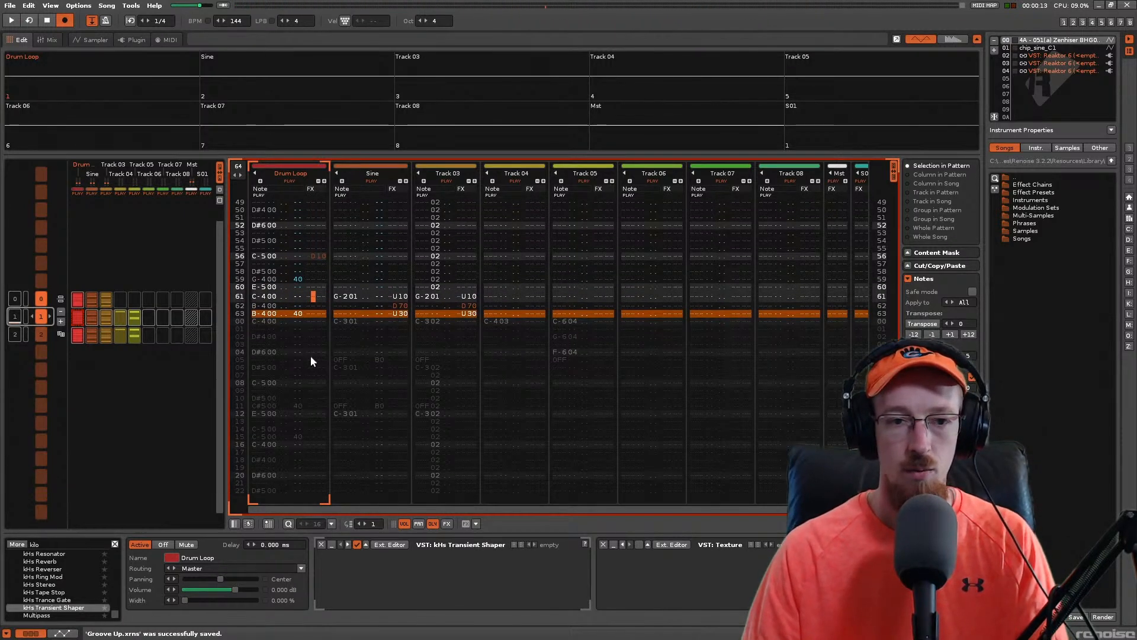
pyautogui.write('r')
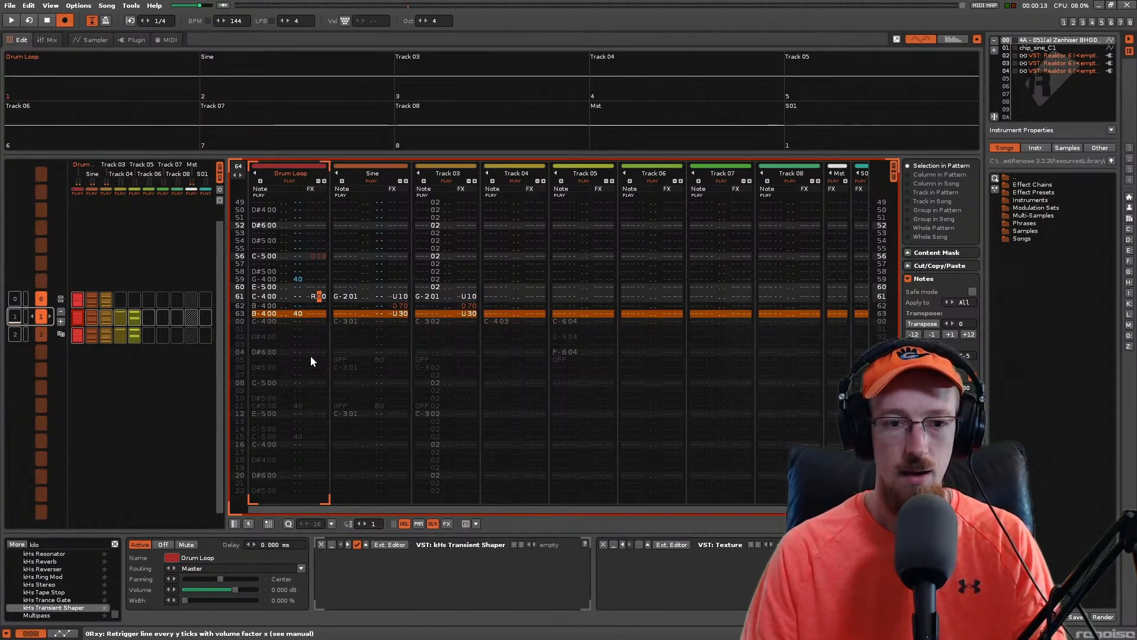
pyautogui.press('Up')
pyautogui.press('Right')
pyautogui.write('5')
pyautogui.press('Down')
pyautogui.press('Left')
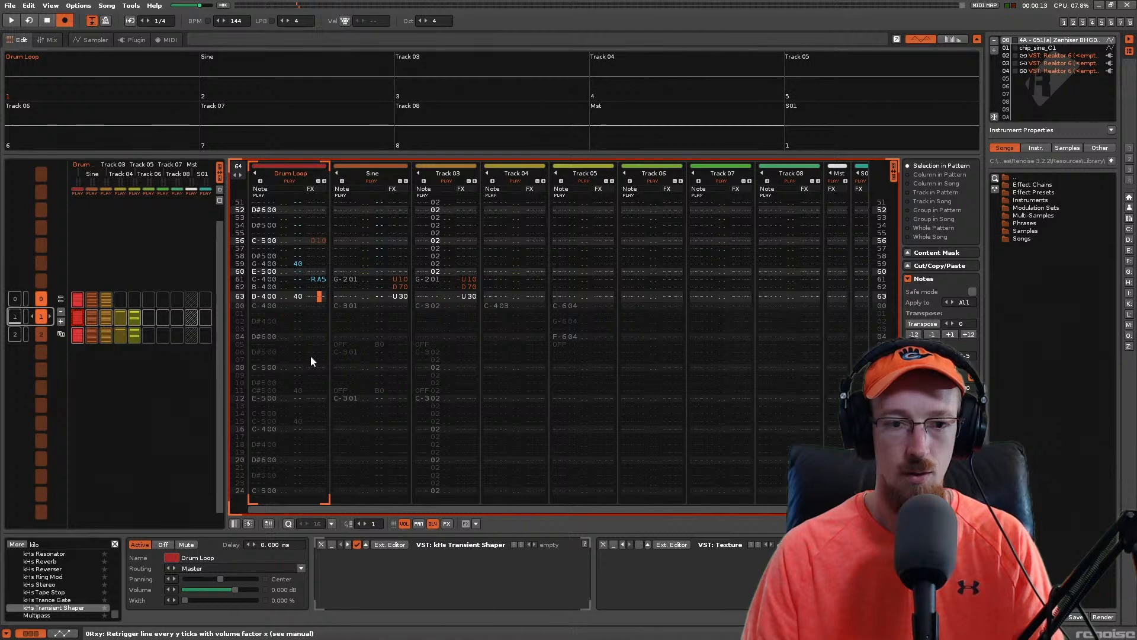
# Step: Add the same RA5 retrigger to the B-4 hit on line 62 of the second pattern's Drum Loop track
pyautogui.press('Up')
pyautogui.press('Up')
pyautogui.press('Left')
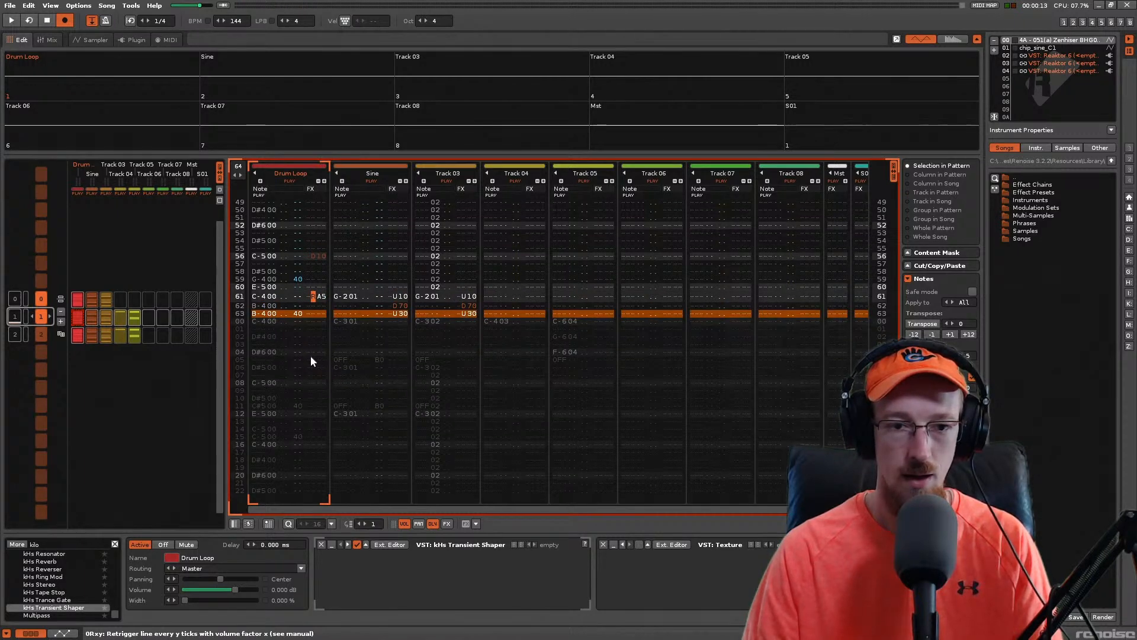
pyautogui.press('Down')
pyautogui.press('Right')
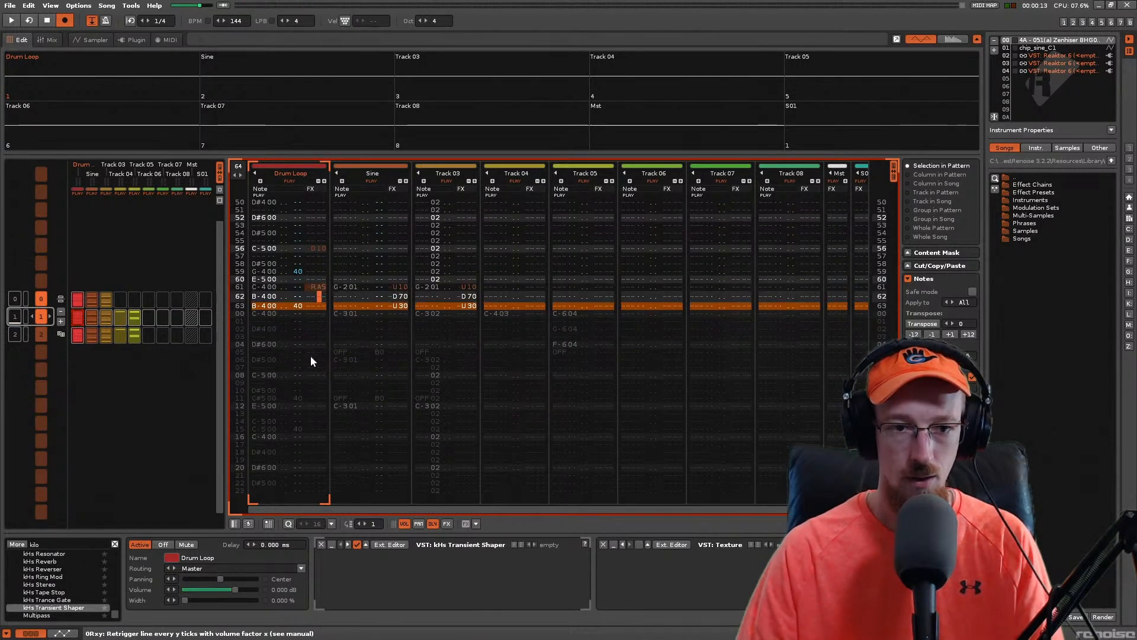
pyautogui.press('Down')
pyautogui.press('Down')
pyautogui.press('Left')
pyautogui.press('Up')
pyautogui.press('Up')
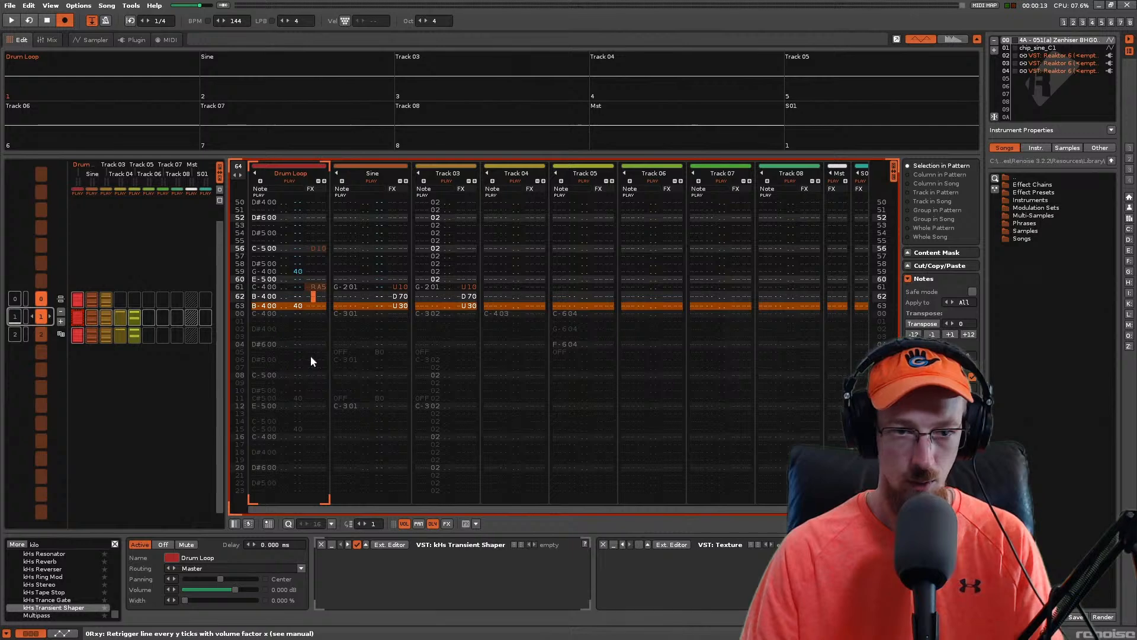
# Step: Play back the end of the second pattern into the third to check the retriggers on lines 61 and 62
pyautogui.press('space')
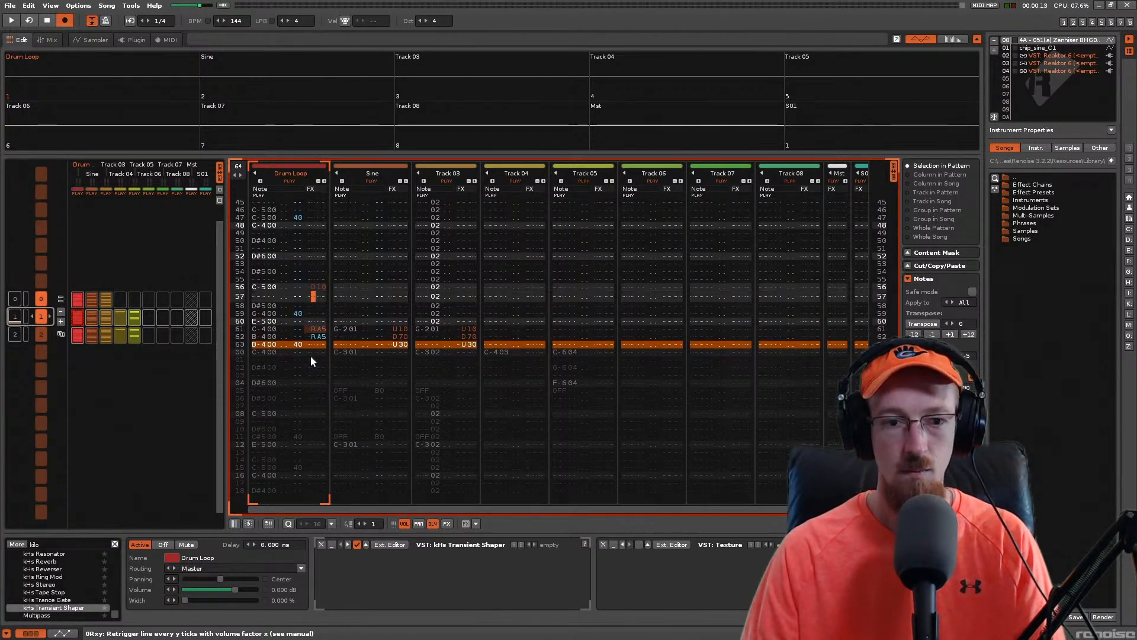
pyautogui.press('Up')
pyautogui.press('Up')
pyautogui.press('Up')
pyautogui.press('Up')
pyautogui.press('Up')
pyautogui.press('Up')
pyautogui.press('Up')
pyautogui.press('Up')
pyautogui.press('Up')
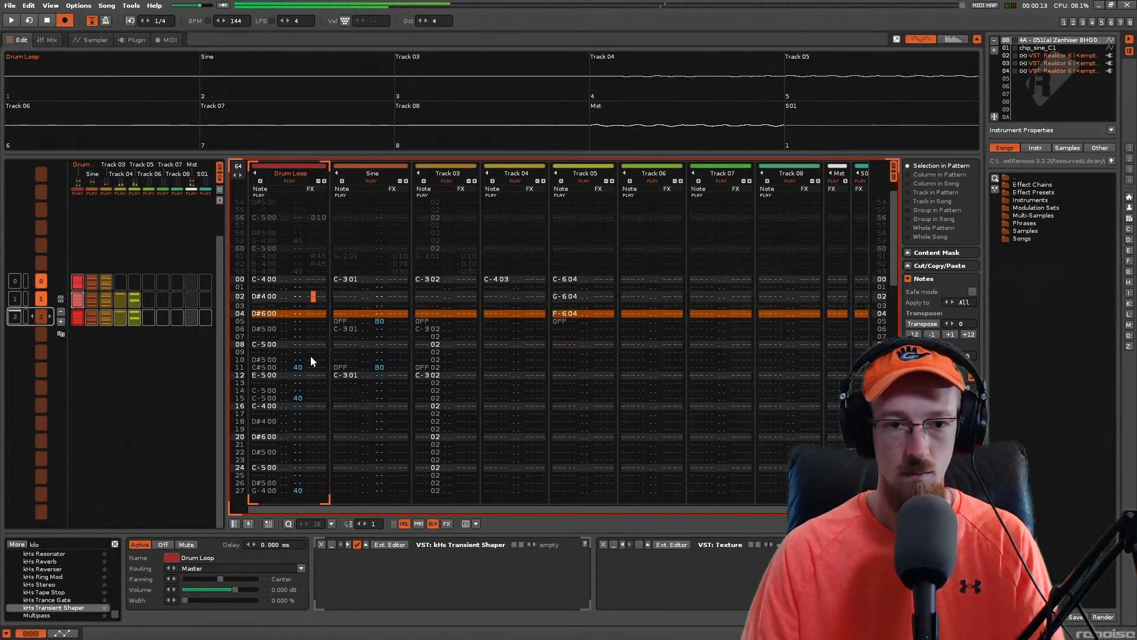
pyautogui.press('Down')
pyautogui.press('Down')
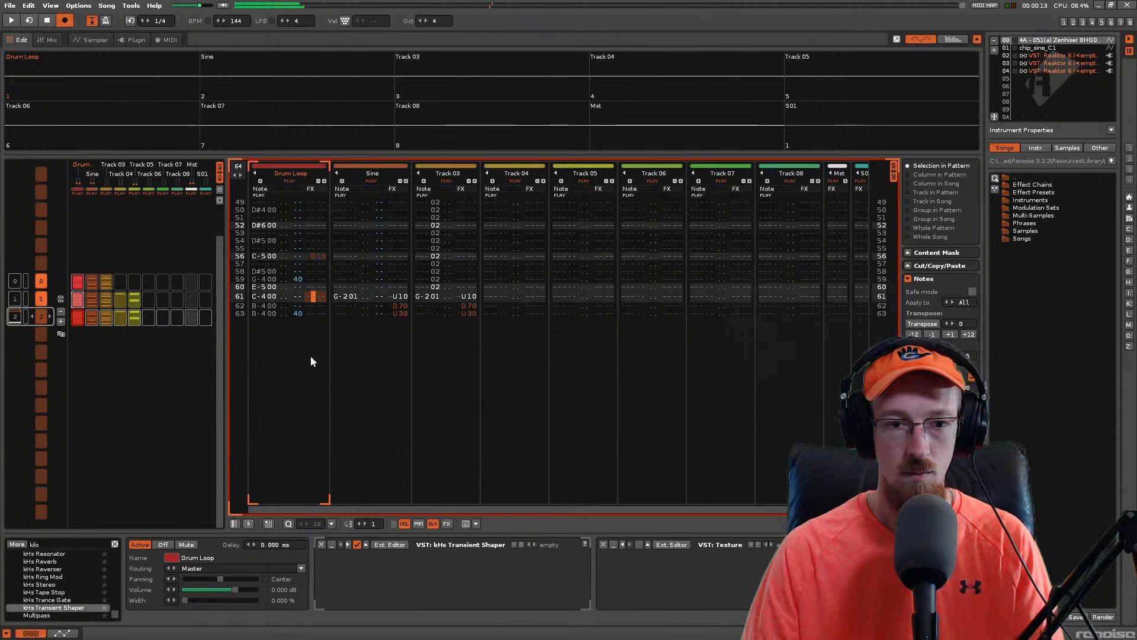
# Step: Change the retrigger on line 62 of the second pattern's Drum Loop track to RAA, play it back and save the song
pyautogui.hotkey('ctrl', 'Up')
pyautogui.press('Down')
pyautogui.press('Right')
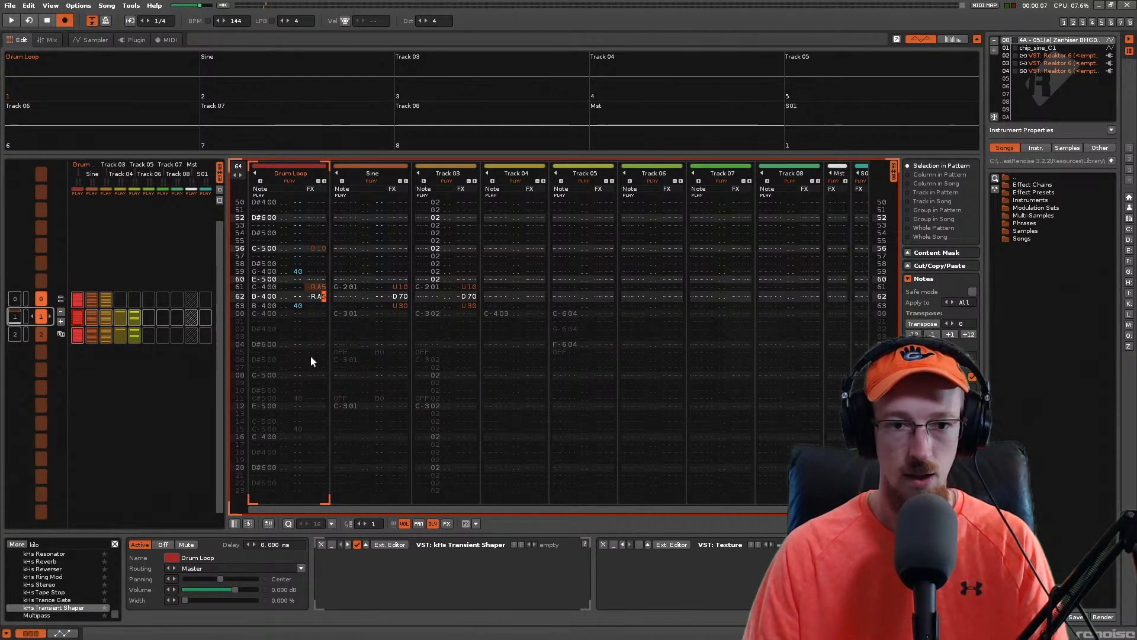
pyautogui.press('a')
pyautogui.press('space')
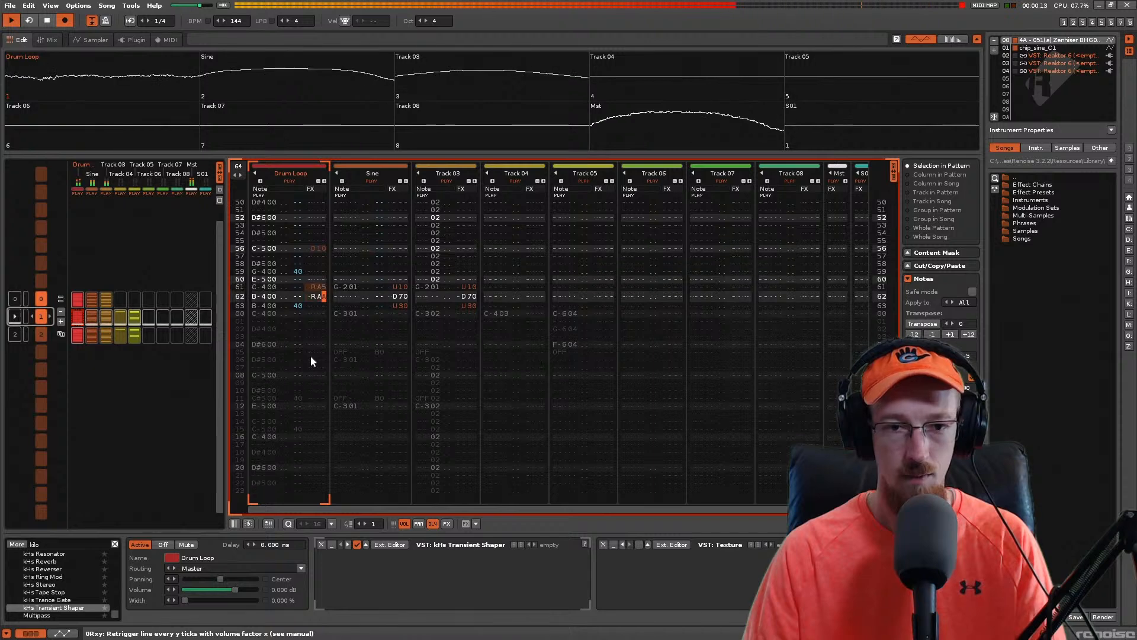
pyautogui.hotkey('ctrl', 's')
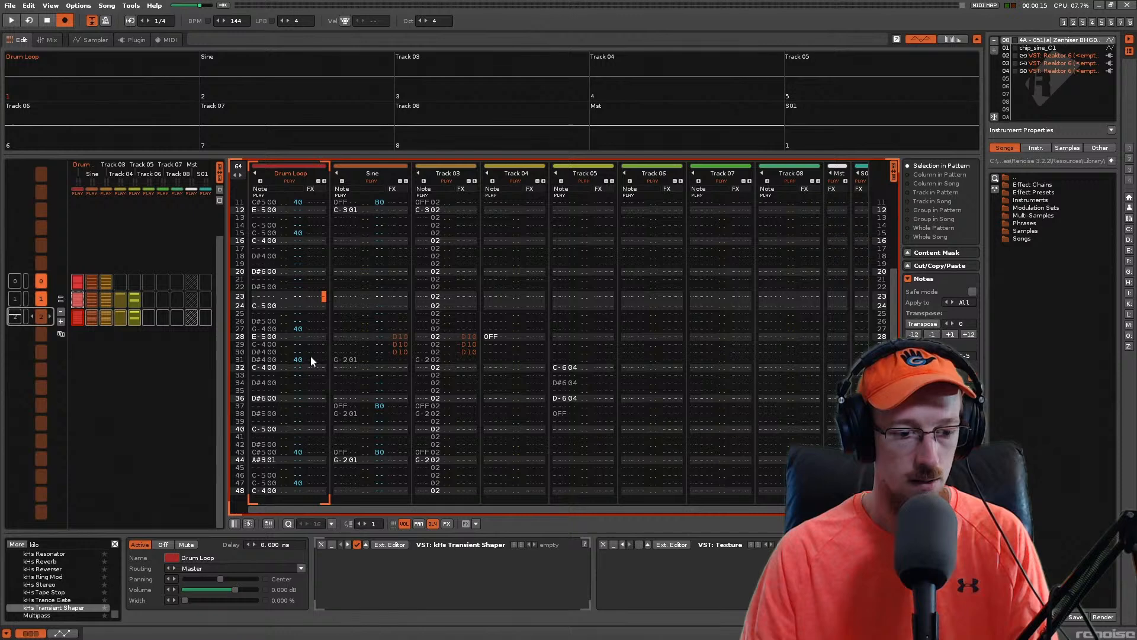
pyautogui.press('space')
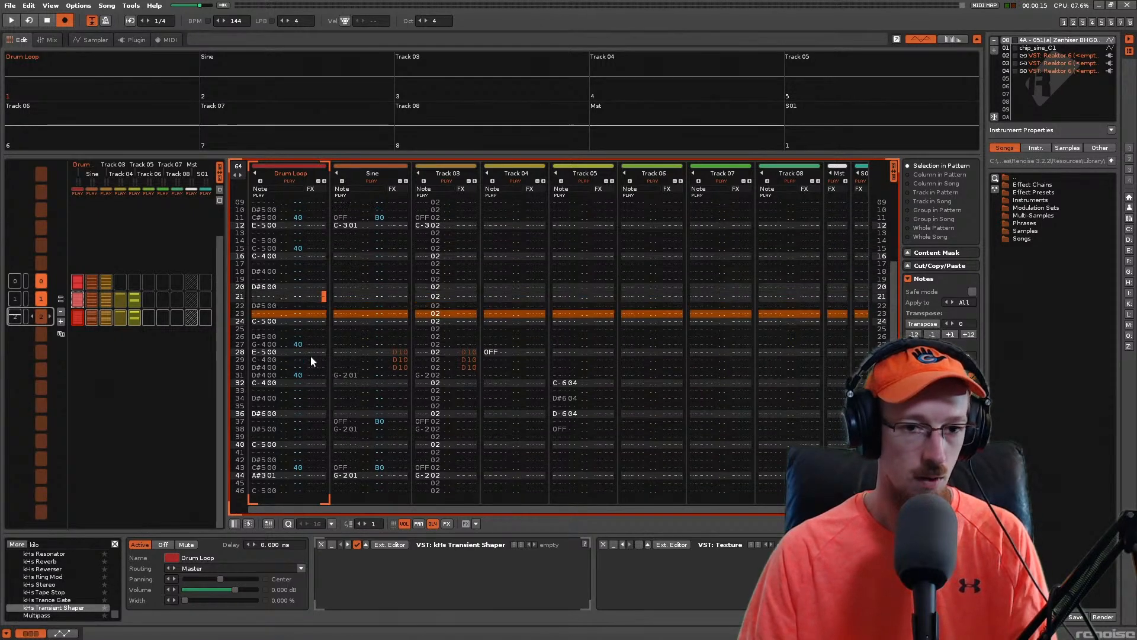
# Step: Return to line 14 of the third pattern's Drum Loop track and save the Groove Up song
pyautogui.press('Left')
pyautogui.press('Left')
pyautogui.press('Up')
pyautogui.press('Up')
pyautogui.press('Up')
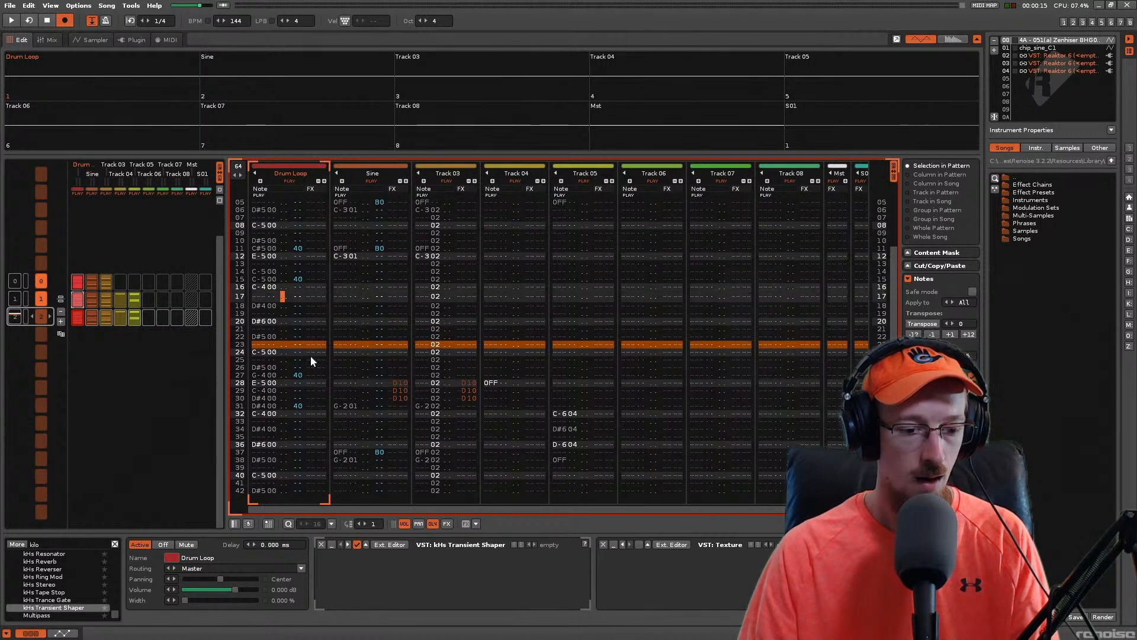
pyautogui.press('Up')
pyautogui.press('Up')
pyautogui.press('Up')
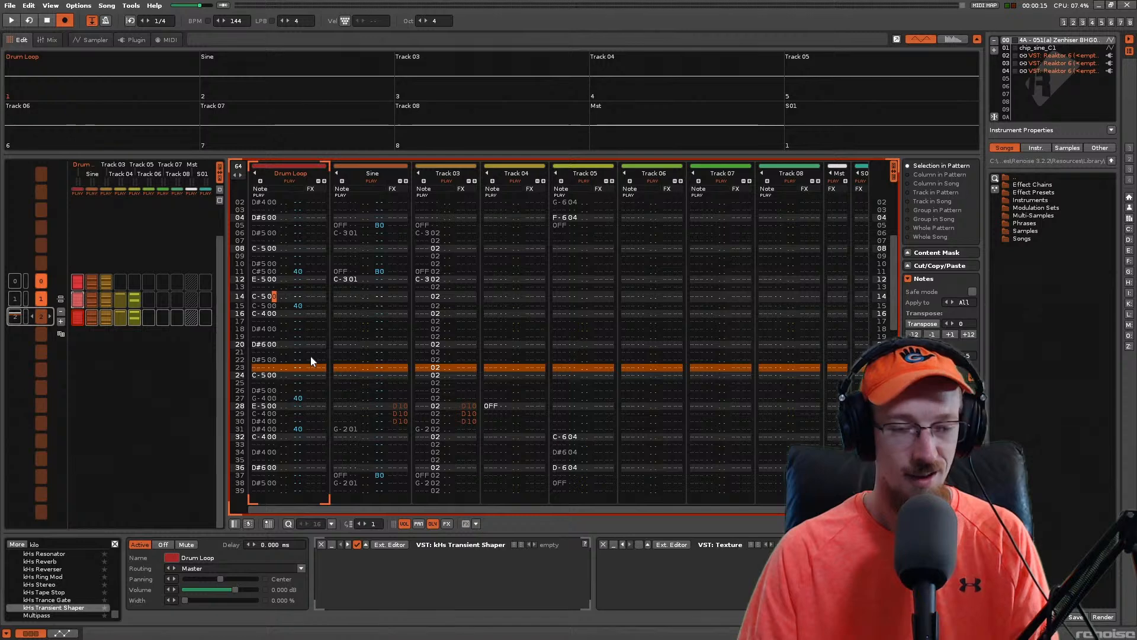
pyautogui.hotkey('ctrl', 's')
pyautogui.press('Up')
pyautogui.press('Up')
pyautogui.press('Up')
pyautogui.press('Up')
pyautogui.press('Up')
pyautogui.press('Up')
pyautogui.press('Up')
pyautogui.press('Up')
pyautogui.press('Up')
pyautogui.press('Up')
pyautogui.press('Up')
pyautogui.press('Up')
pyautogui.press('Up')
pyautogui.press('Up')
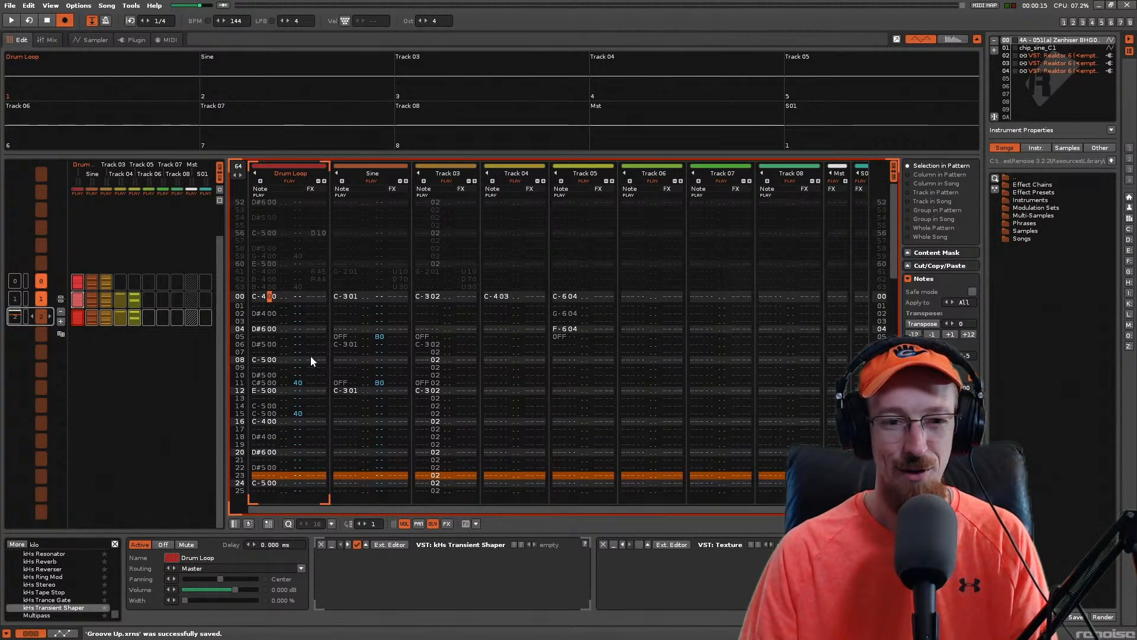
pyautogui.press('Up')
pyautogui.press('Up')
pyautogui.press('Up')
pyautogui.press('Up')
pyautogui.press('Up')
pyautogui.press('Up')
pyautogui.press('Up')
pyautogui.press('Up')
pyautogui.press('Up')
pyautogui.press('Up')
pyautogui.press('Up')
pyautogui.press('Up')
pyautogui.press('Up')
pyautogui.press('Up')
pyautogui.press('Left')
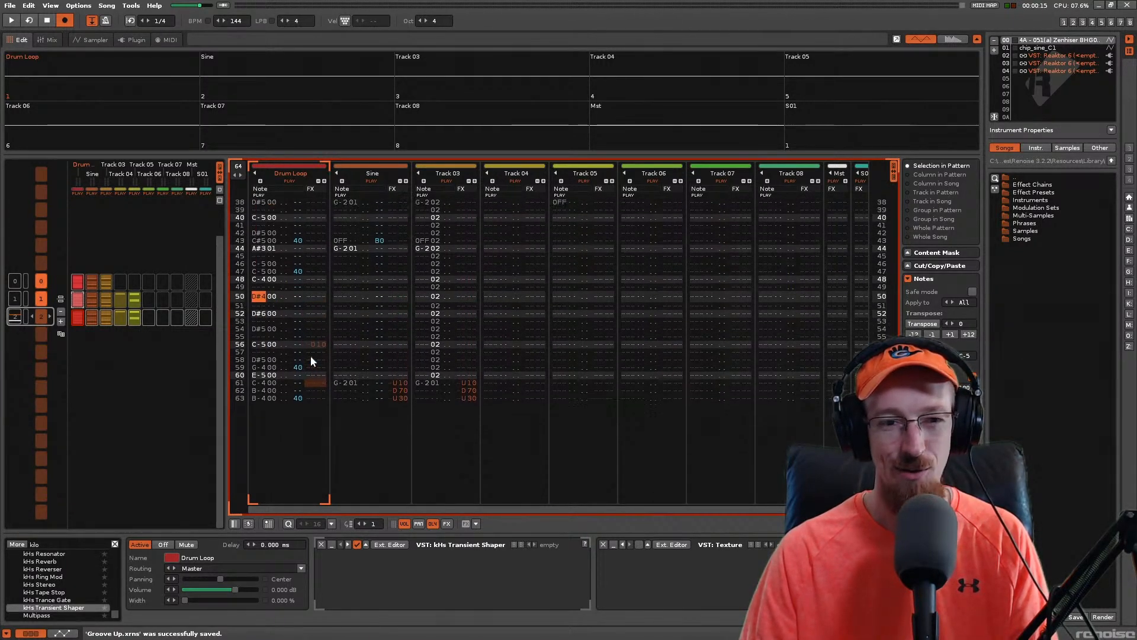
pyautogui.press('Up')
pyautogui.press('Up')
pyautogui.press('Up')
pyautogui.press('Up')
pyautogui.press('Up')
pyautogui.press('Up')
pyautogui.press('Up')
pyautogui.press('Up')
pyautogui.press('Up')
pyautogui.press('Up')
pyautogui.press('Up')
pyautogui.press('Up')
pyautogui.press('Up')
pyautogui.press('Up')
pyautogui.press('Up')
pyautogui.press('Up')
pyautogui.press('Up')
pyautogui.press('Up')
pyautogui.press('Up')
pyautogui.press('Up')
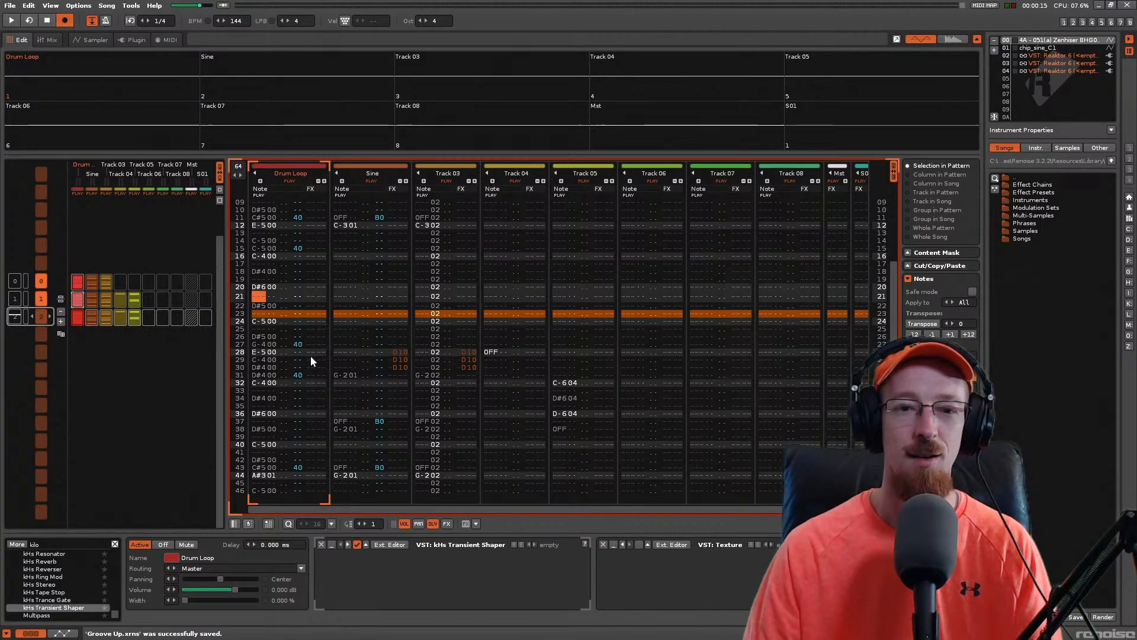
pyautogui.press('Up')
pyautogui.press('Up')
pyautogui.press('Up')
pyautogui.press('Up')
pyautogui.press('Up')
pyautogui.press('Up')
pyautogui.press('Up')
pyautogui.press('Up')
pyautogui.press('Up')
pyautogui.press('Up')
pyautogui.press('Up')
pyautogui.press('Up')
pyautogui.press('Up')
pyautogui.press('Up')
pyautogui.press('Up')
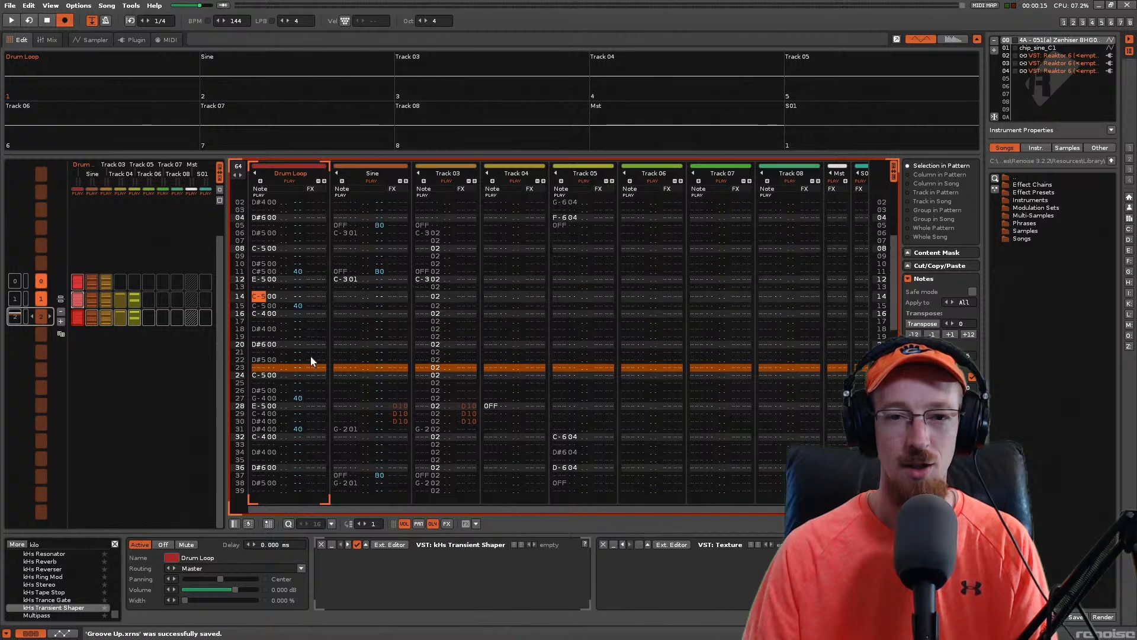
pyautogui.press('Up')
pyautogui.press('Up')
pyautogui.press('Up')
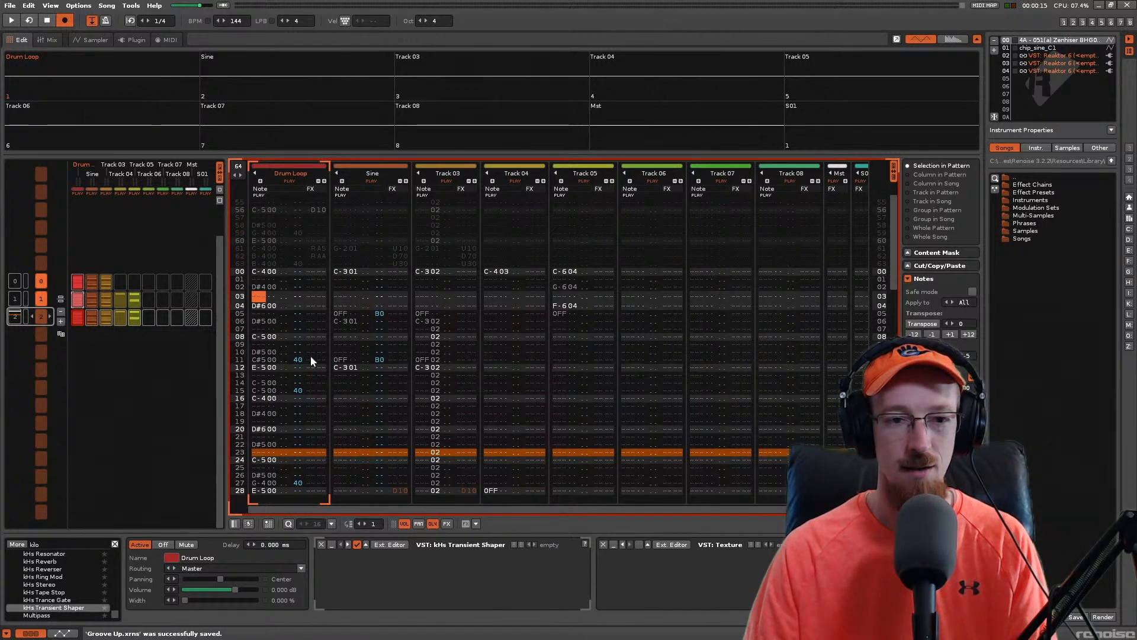
pyautogui.press('Up')
pyautogui.press('Up')
pyautogui.press('Up')
pyautogui.press('Up')
pyautogui.press('Up')
pyautogui.press('Up')
pyautogui.press('Up')
pyautogui.press('Up')
pyautogui.press('Up')
pyautogui.press('Up')
pyautogui.press('Up')
pyautogui.press('Up')
pyautogui.press('Up')
pyautogui.press('Up')
pyautogui.press('Up')
pyautogui.press('Up')
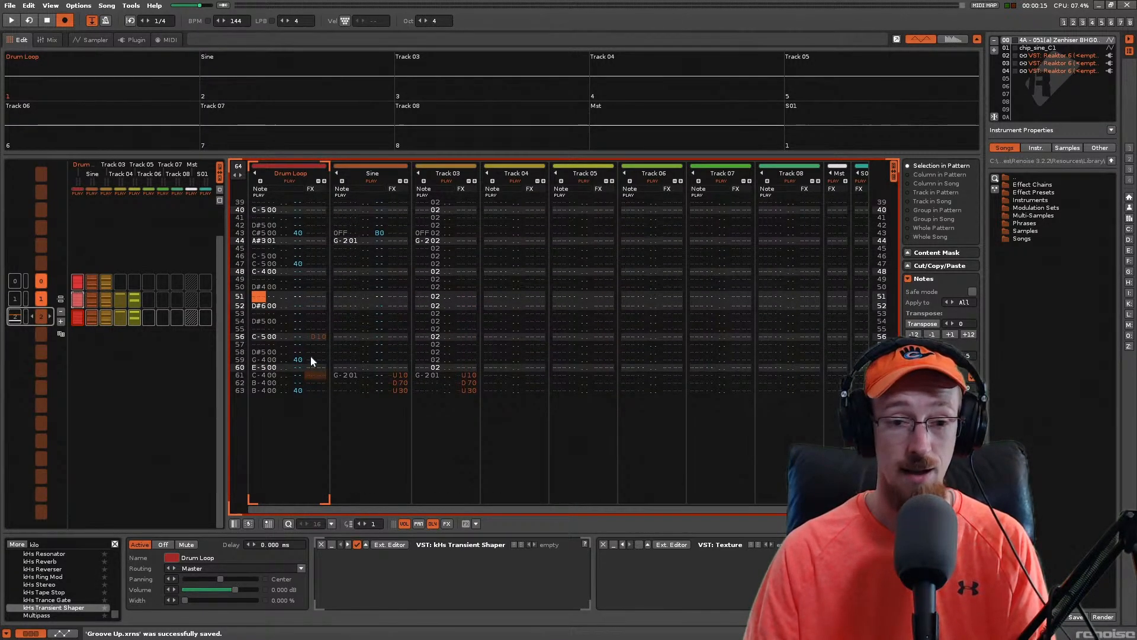
# Step: Look back through the third pattern's Drum Loop track, examining its hits from line 51 toward the start
pyautogui.press('Up')
pyautogui.press('Up')
pyautogui.press('Up')
pyautogui.press('Up')
pyautogui.press('Up')
pyautogui.press('Up')
pyautogui.press('Up')
pyautogui.press('Up')
pyautogui.press('Up')
pyautogui.press('Up')
pyautogui.press('Up')
pyautogui.press('Up')
pyautogui.press('Up')
pyautogui.press('Up')
pyautogui.press('Up')
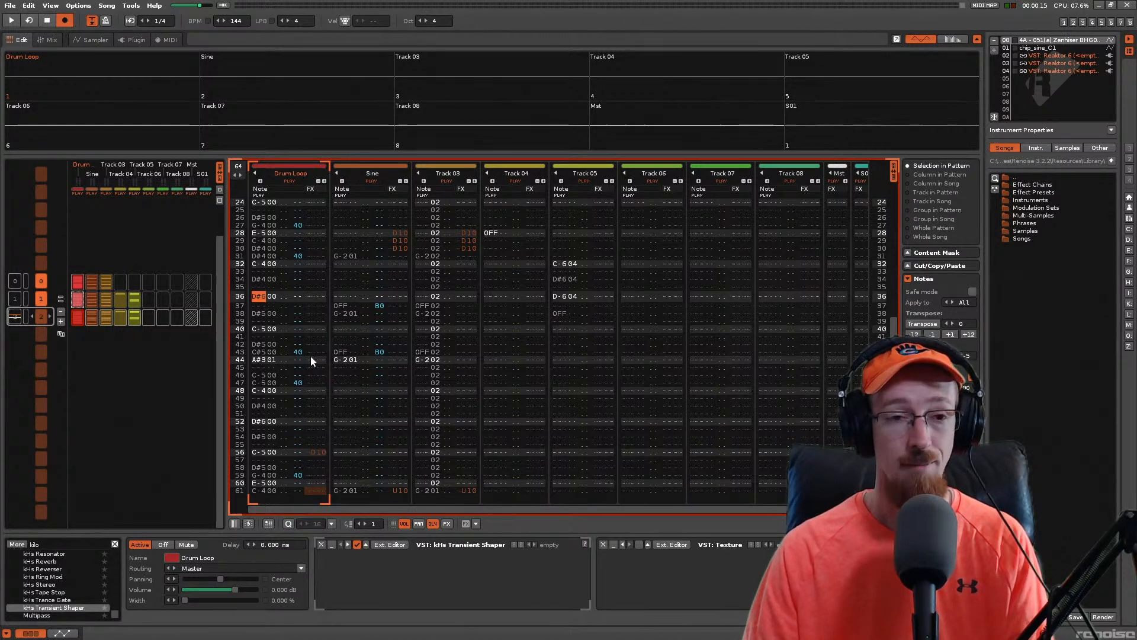
pyautogui.press('Up')
pyautogui.press('Up')
pyautogui.press('Up')
pyautogui.press('Up')
pyautogui.press('Up')
pyautogui.press('Up')
pyautogui.press('Up')
pyautogui.press('Up')
pyautogui.press('Up')
pyautogui.press('Up')
pyautogui.press('Up')
pyautogui.press('Up')
pyautogui.press('Up')
pyautogui.press('Up')
pyautogui.press('Up')
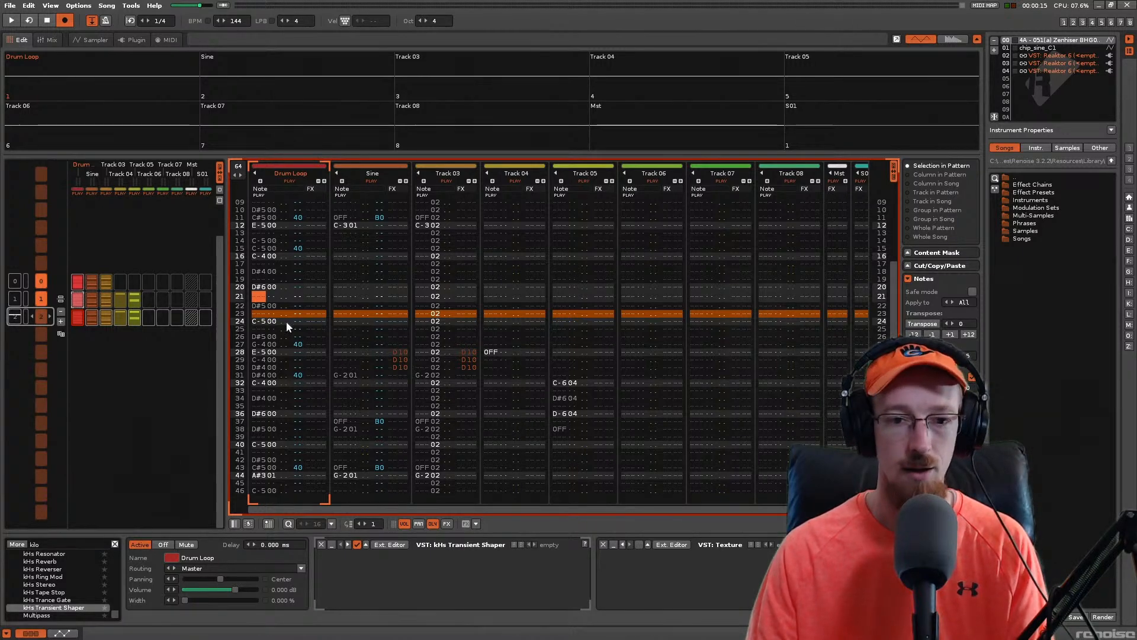
pyautogui.scroll(12, 524, 340)
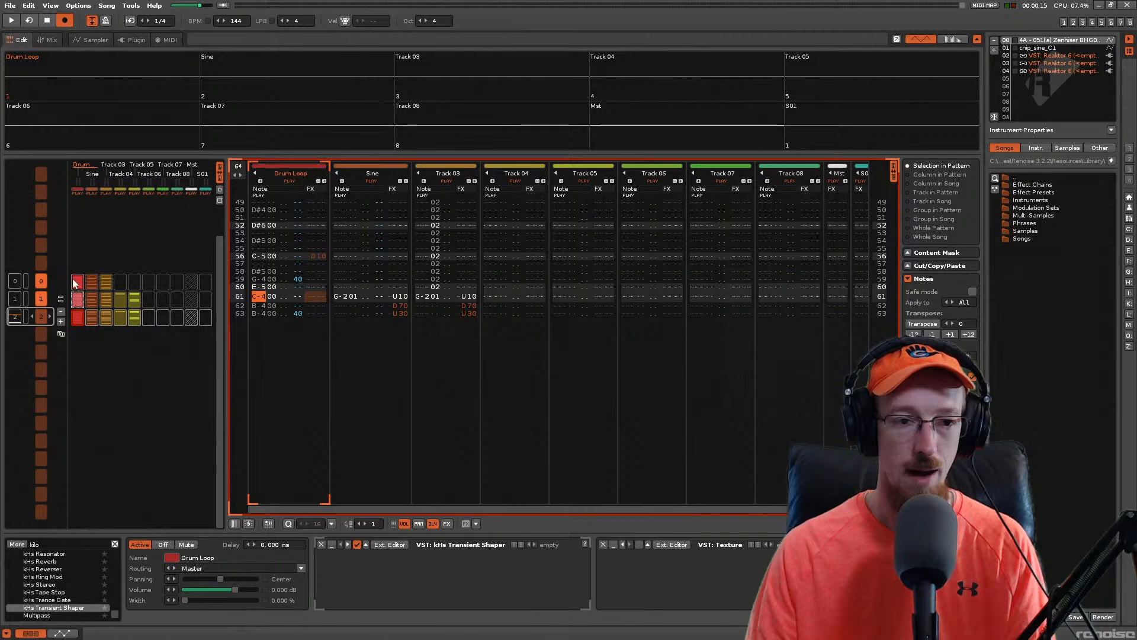
# Step: Go to the first pattern's Drum Loop track and save the Groove Up song
pyautogui.scroll(2, 104, 292)
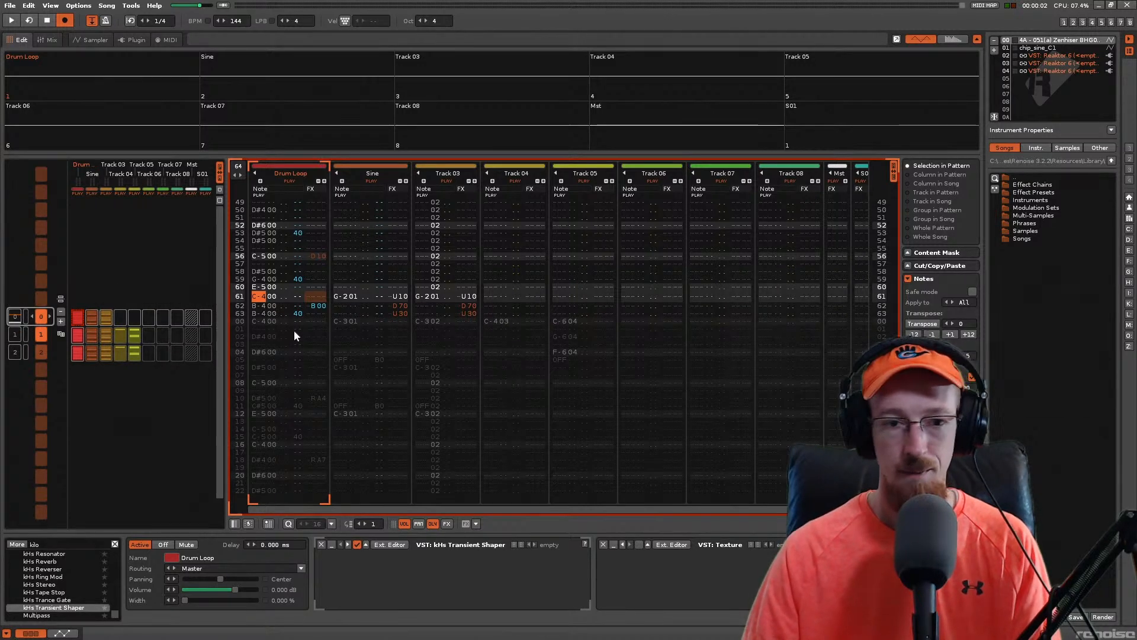
pyautogui.scroll(1, 295, 331)
pyautogui.scroll(20, 294, 329)
pyautogui.hotkey('ctrl', 's')
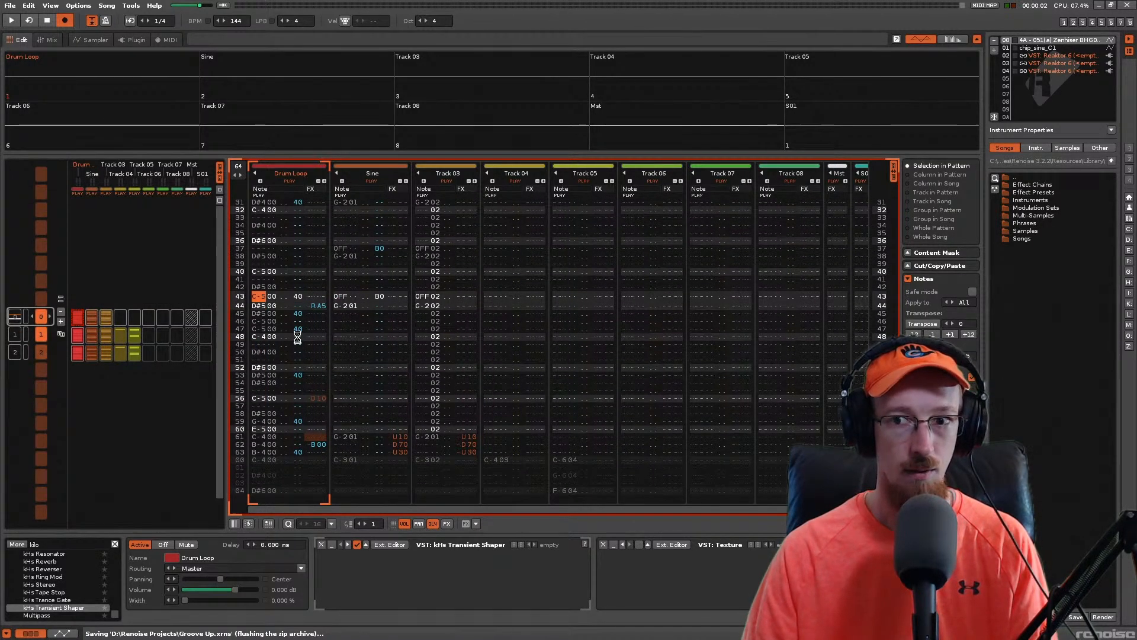
# Step: Play the song from the start of the first pattern into the third to hear all the variations so far
pyautogui.scroll(20, 293, 331)
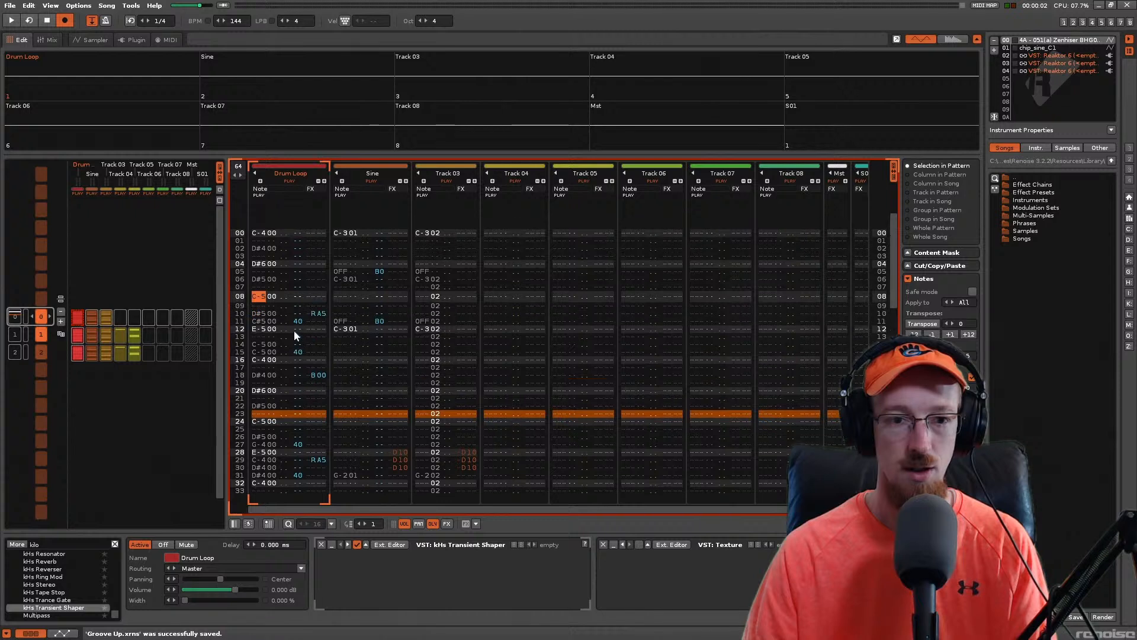
pyautogui.scroll(1, 295, 333)
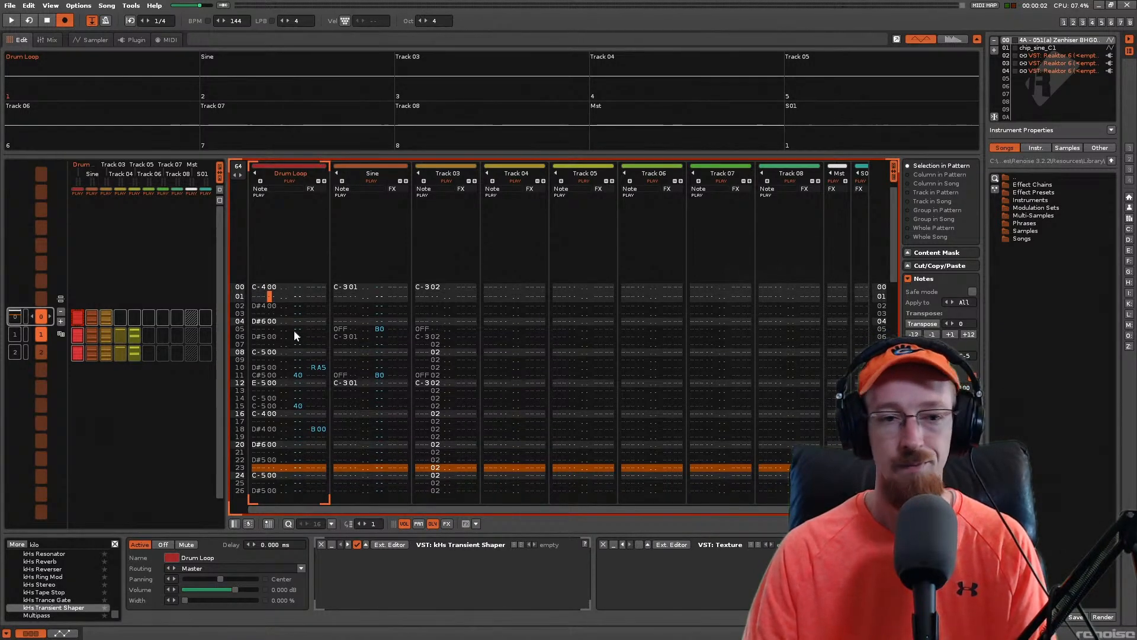
pyautogui.press('space')
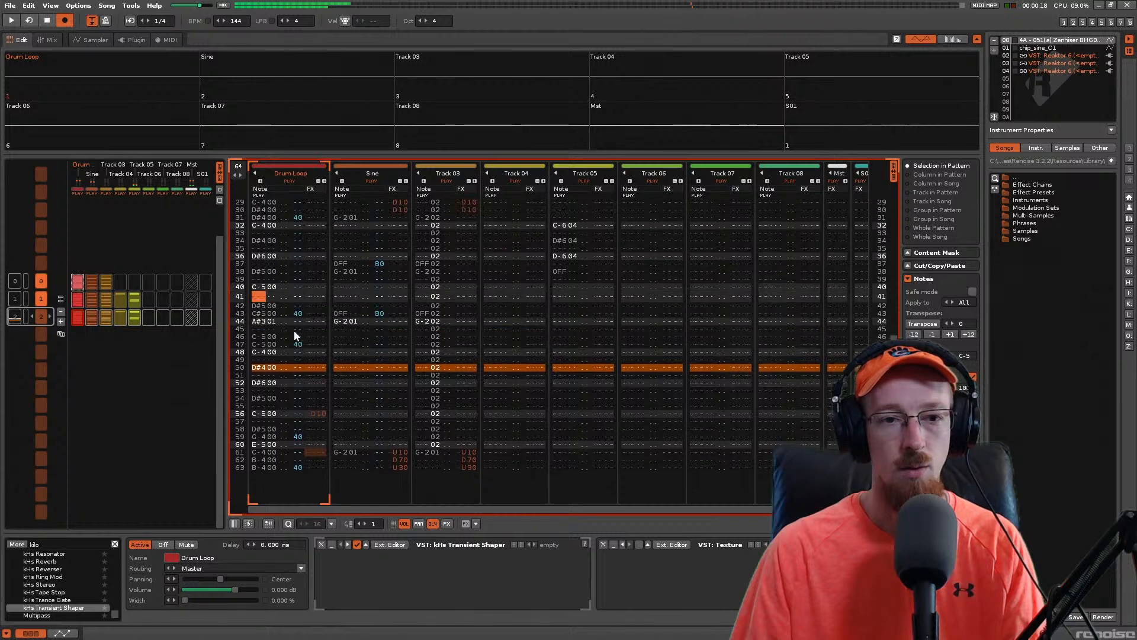
# Step: Return to the start of the third pattern and play it through to about line 18
pyautogui.press('Up')
pyautogui.press('Up')
pyautogui.press('Up')
pyautogui.press('Up')
pyautogui.press('Up')
pyautogui.press('Up')
pyautogui.press('Up')
pyautogui.press('Up')
pyautogui.press('Up')
pyautogui.press('Up')
pyautogui.press('Up')
pyautogui.press('Up')
pyautogui.press('Up')
pyautogui.press('Up')
pyautogui.press('Up')
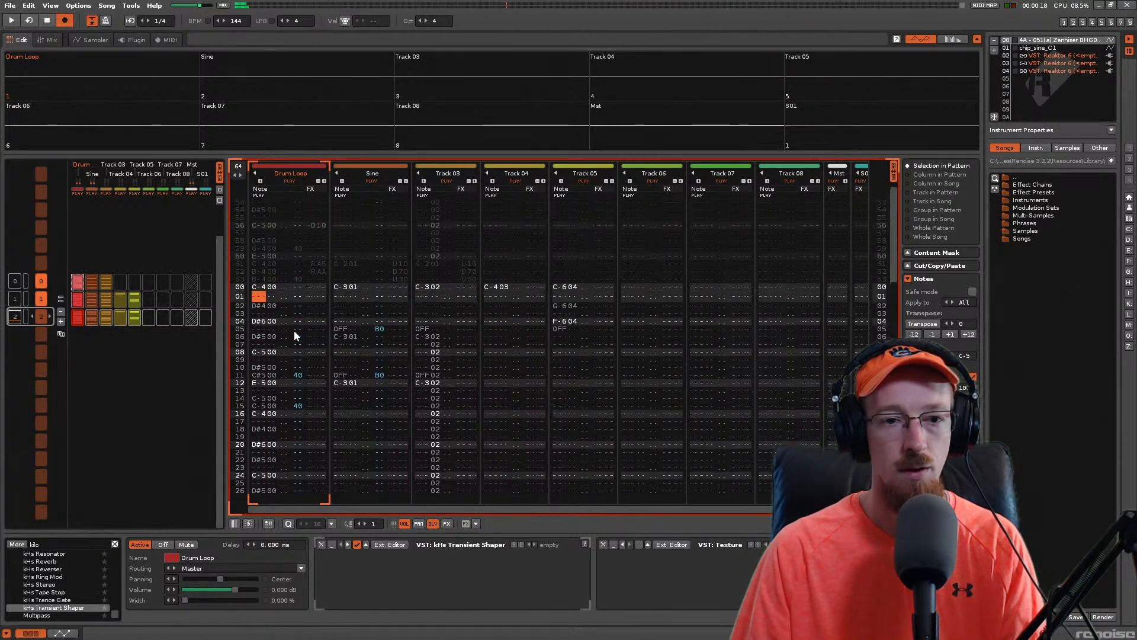
pyautogui.hotkey('ctrl', 'Up')
pyautogui.press('space')
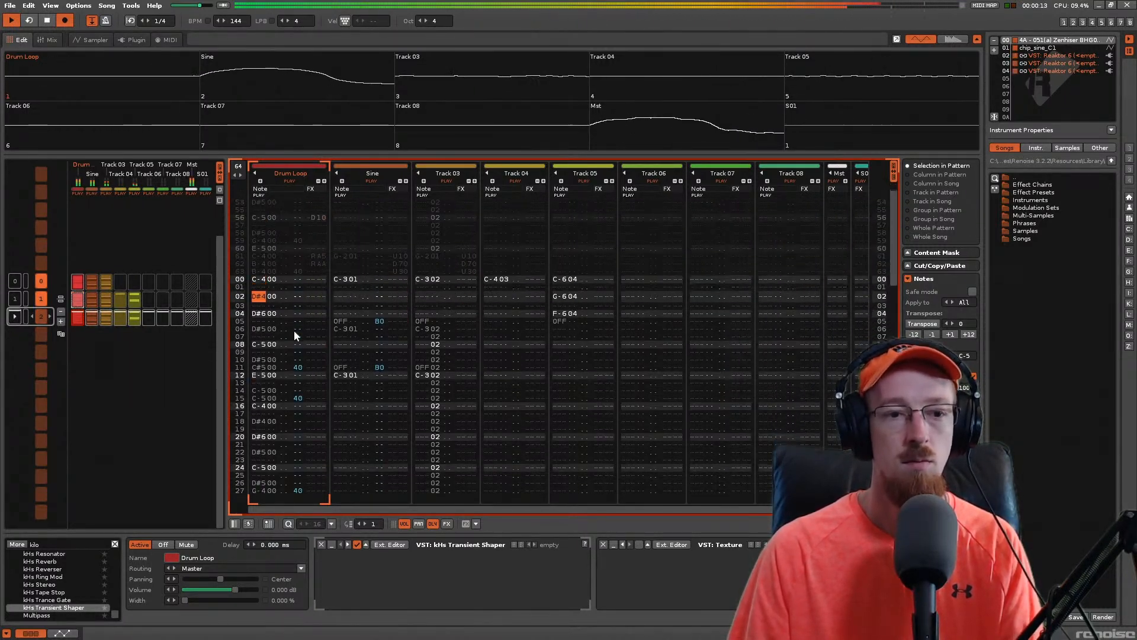
pyautogui.press('space')
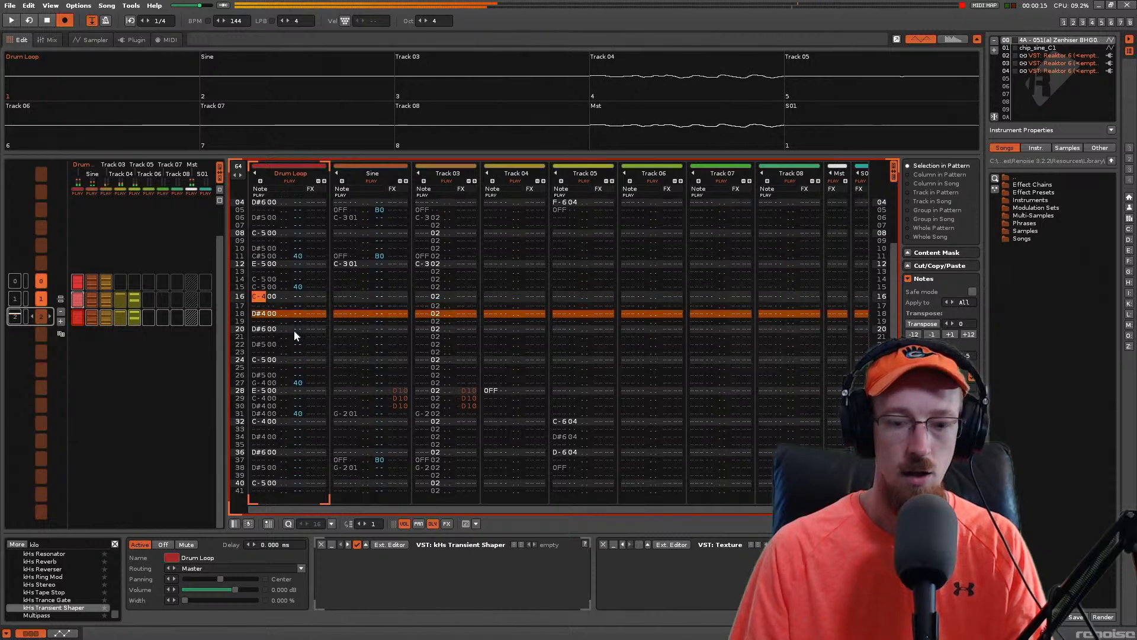
# Step: Clear the Drum Loop notes on lines 14 to 16 of the third pattern, including the volume value on line 15
pyautogui.press('Delete')
pyautogui.press('Delete')
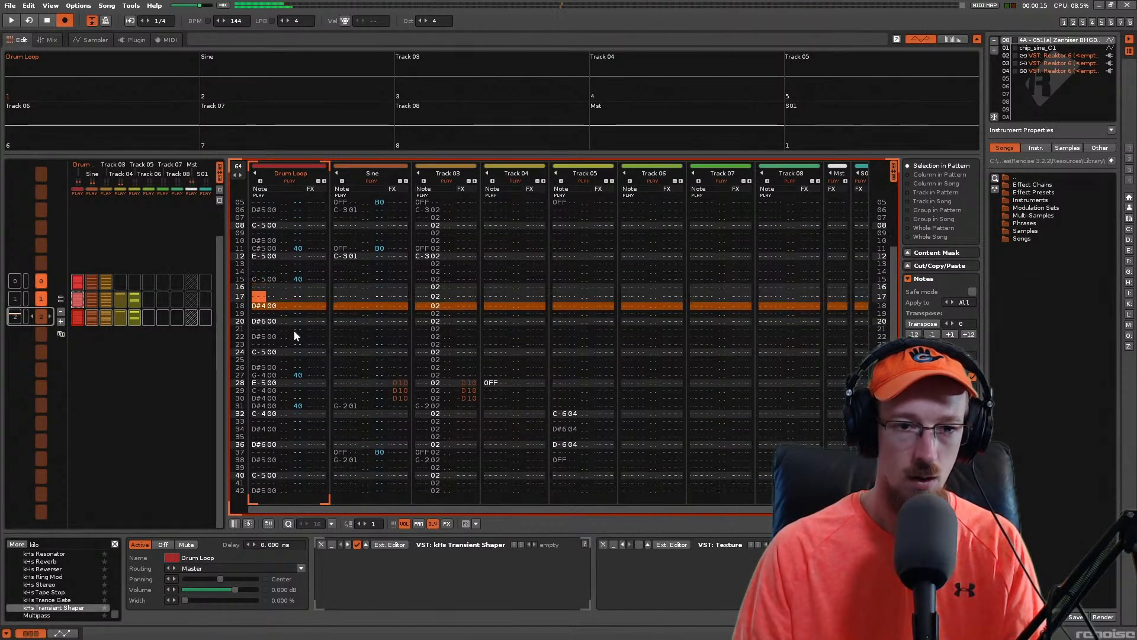
pyautogui.press('Up')
pyautogui.press('Up')
pyautogui.press('Delete')
pyautogui.press('Up')
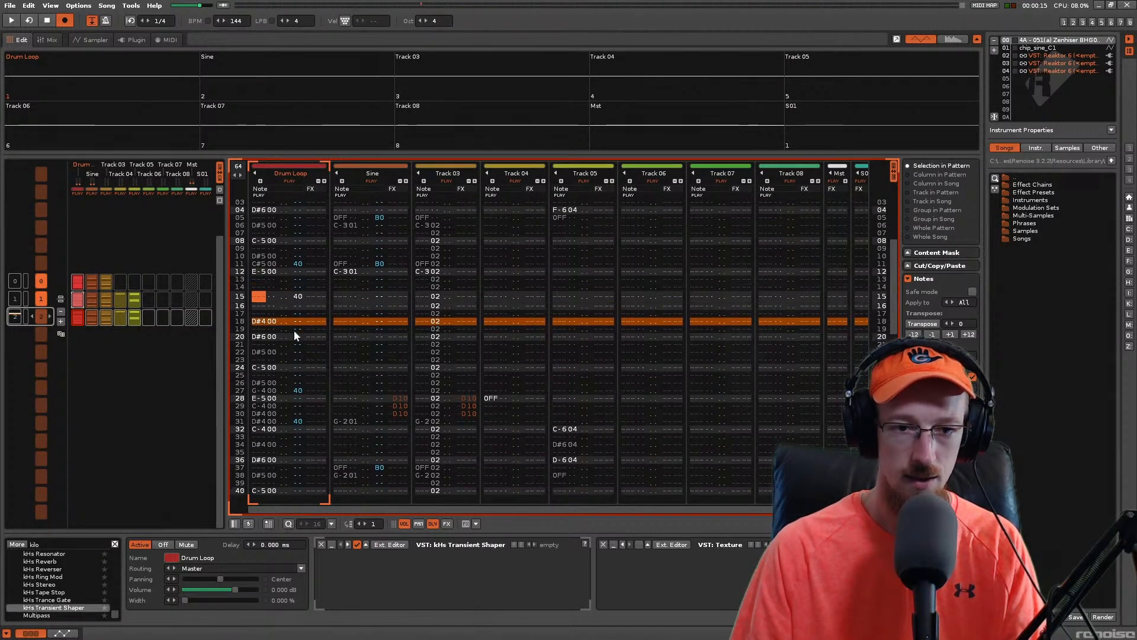
pyautogui.press('Right')
pyautogui.press('Right')
pyautogui.press('Right')
pyautogui.press('Delete')
pyautogui.press('Left')
pyautogui.press('Left')
pyautogui.press('Left')
pyautogui.press('Left')
pyautogui.press('Left')
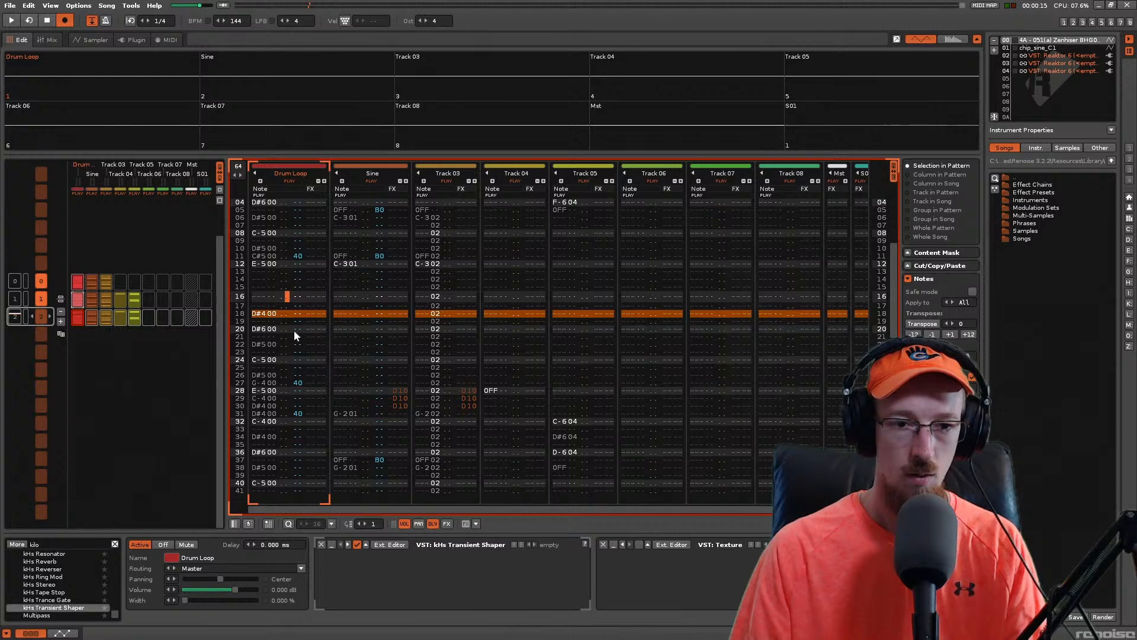
# Step: Audition the D#5, B-5 and C#6 slices on line 15 of the third pattern's Drum Loop track and settle on D#6
pyautogui.press('Up')
pyautogui.press('Up')
pyautogui.press('Down')
pyautogui.press('3')
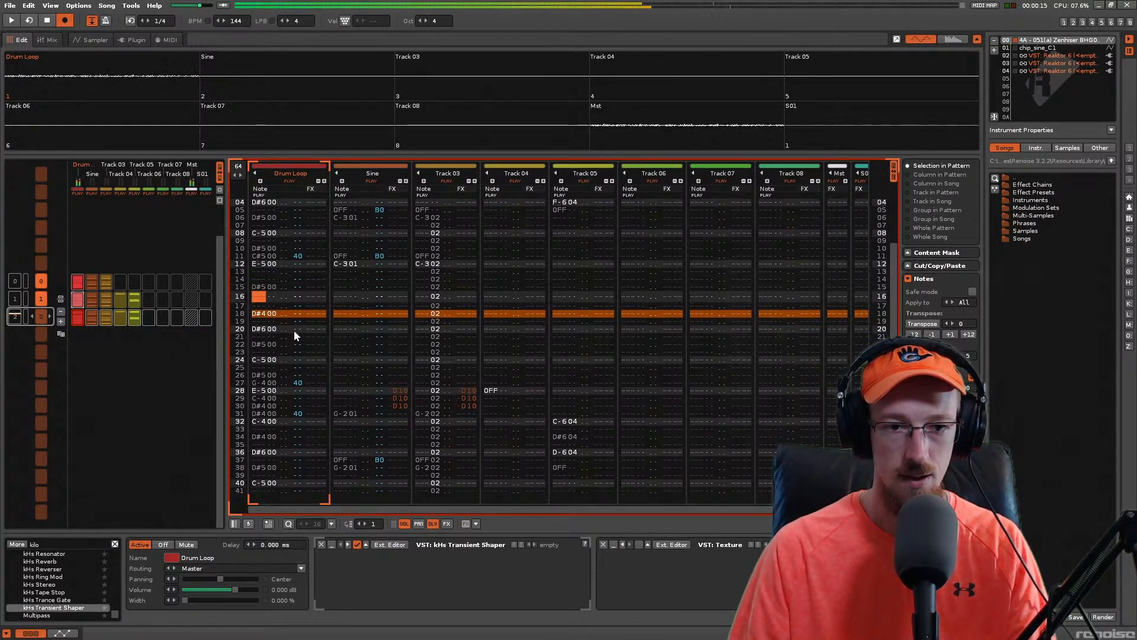
pyautogui.press('Up')
pyautogui.press('3')
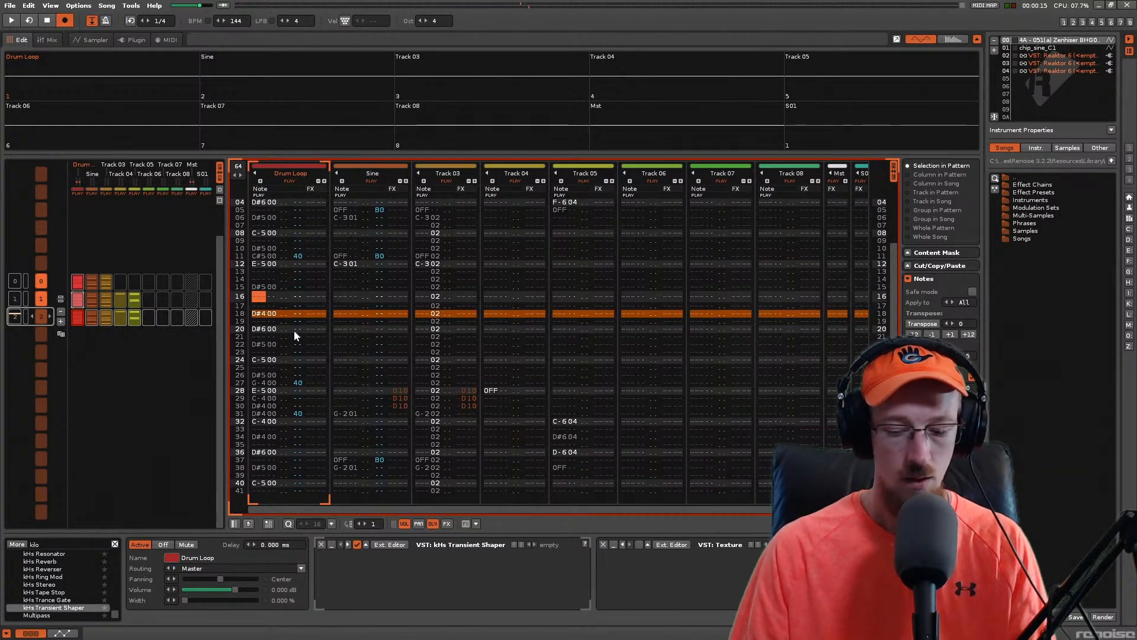
pyautogui.press('Up')
pyautogui.press('t')
pyautogui.press('Up')
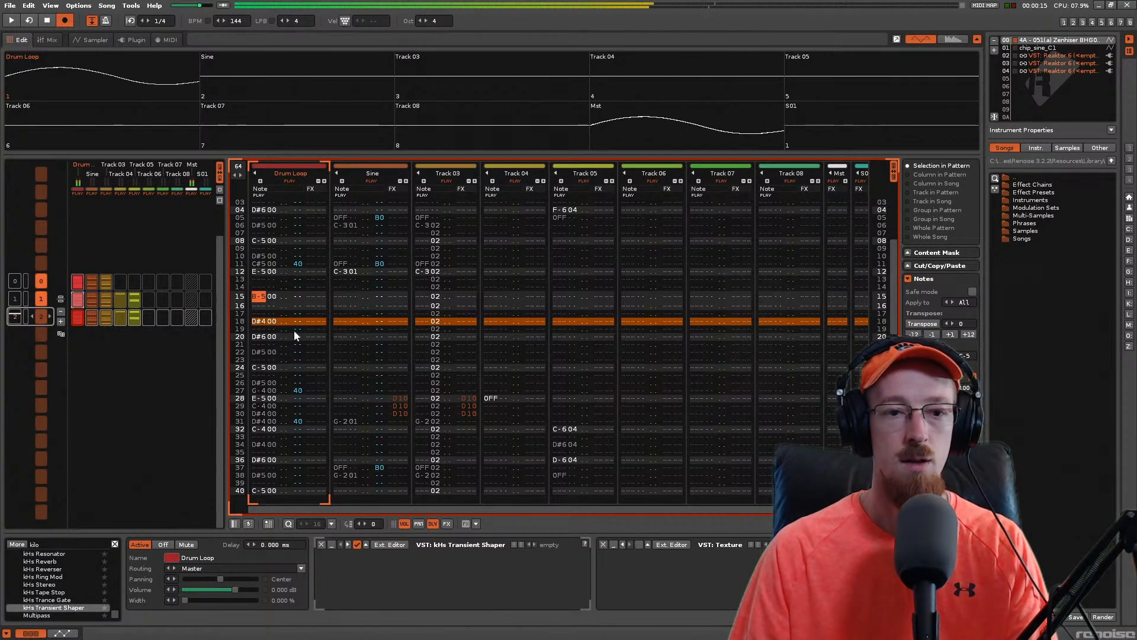
pyautogui.press('9')
pyautogui.press('Up')
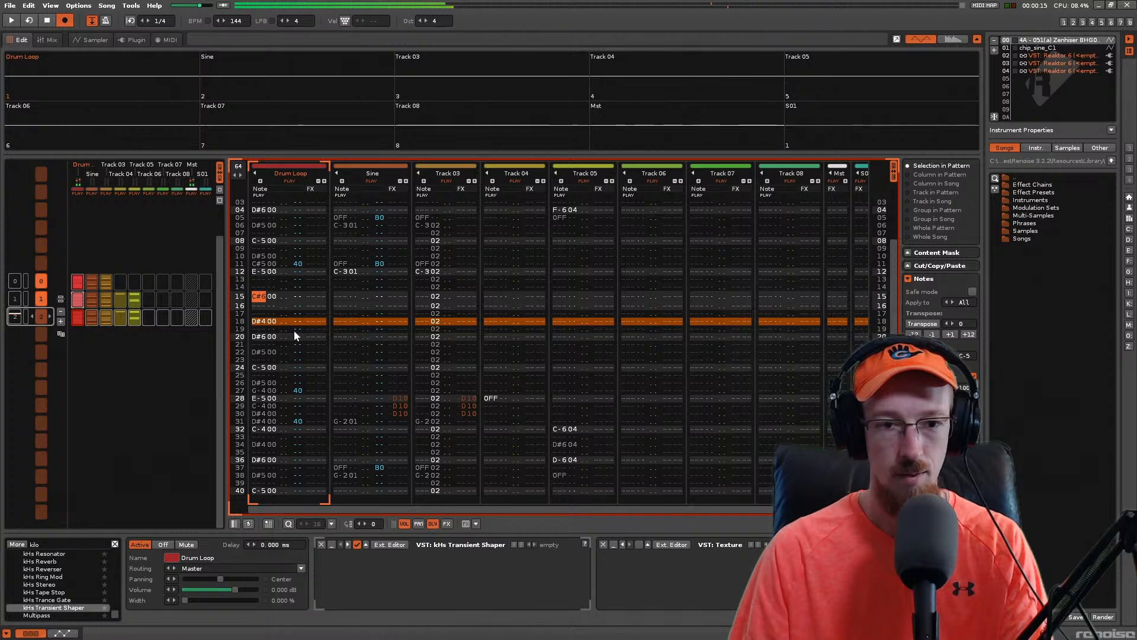
pyautogui.press('0')
pyautogui.press('Up')
pyautogui.press('Down')
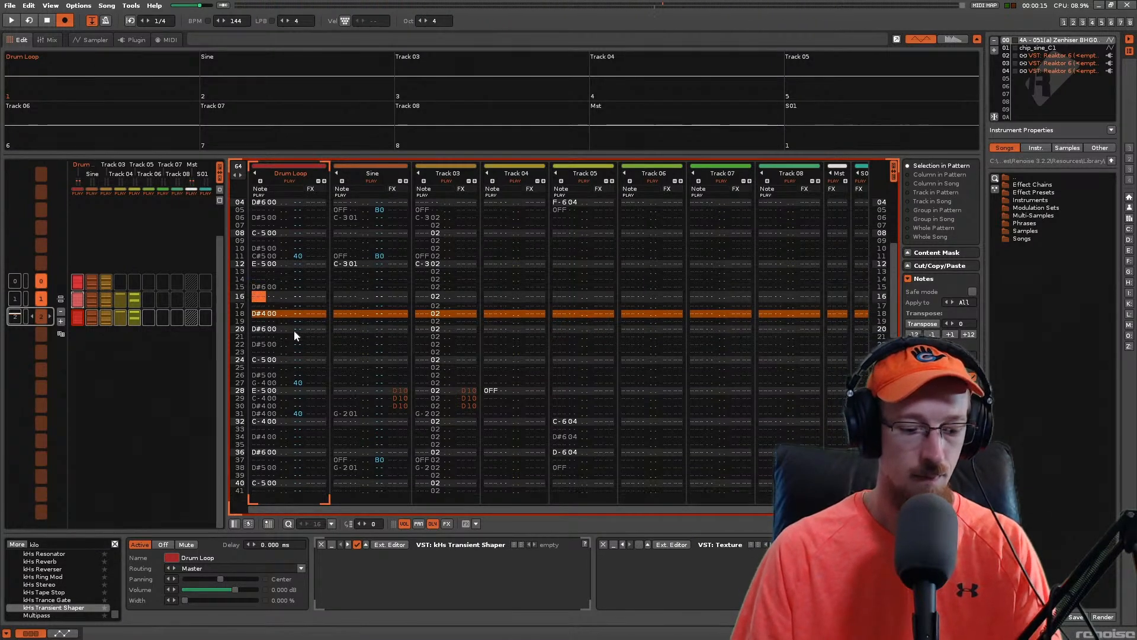
# Step: Place C-5 on line 16 of the third pattern's Drum Loop track, play the change back and save the song
pyautogui.press('space')
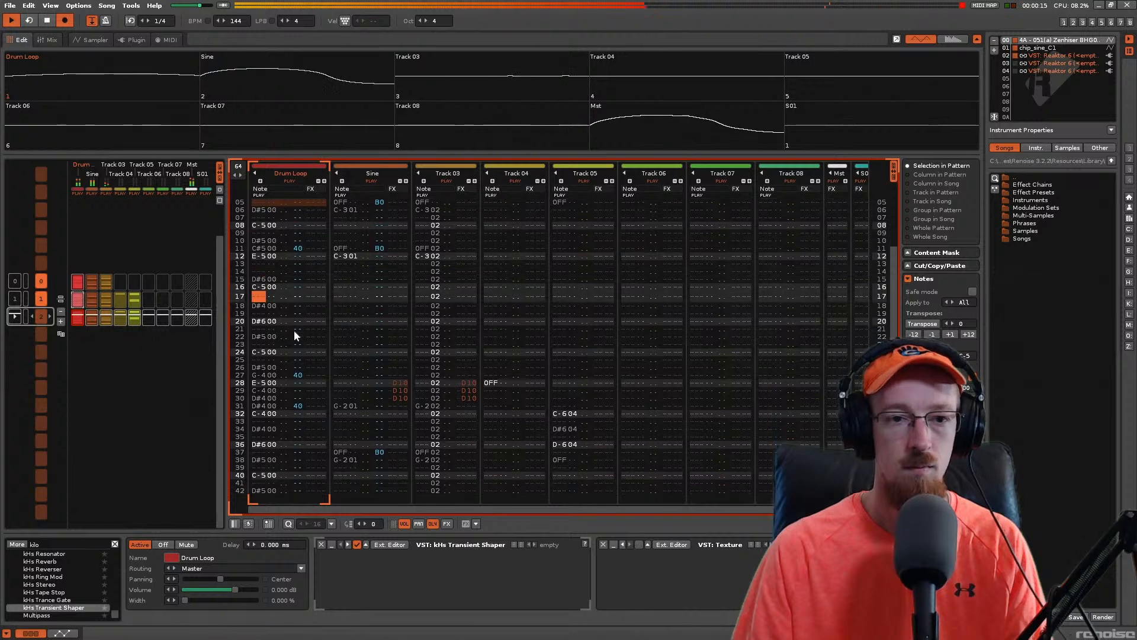
pyautogui.press('Up')
pyautogui.press('Up')
pyautogui.press('Up')
pyautogui.press('Up')
pyautogui.press('Up')
pyautogui.press('Up')
pyautogui.press('Up')
pyautogui.press('Up')
pyautogui.press('Up')
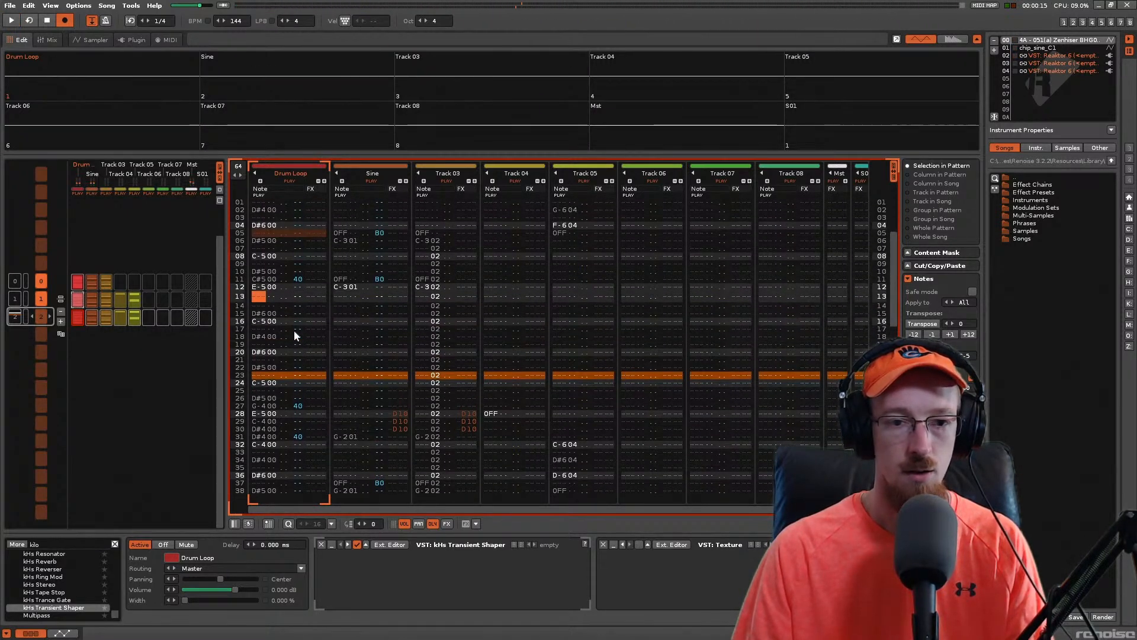
pyautogui.hotkey('ctrl', 's')
# Step: Play the third pattern from around line 21 to check the hits leading up to line 29
pyautogui.press('Down')
pyautogui.press('Down')
pyautogui.press('Down')
pyautogui.press('Down')
pyautogui.press('Down')
pyautogui.press('Down')
pyautogui.press('Down')
pyautogui.press('Down')
pyautogui.press('Down')
pyautogui.press('Down')
pyautogui.press('Down')
pyautogui.press('Down')
pyautogui.press('Down')
pyautogui.press('Down')
pyautogui.press('Down')
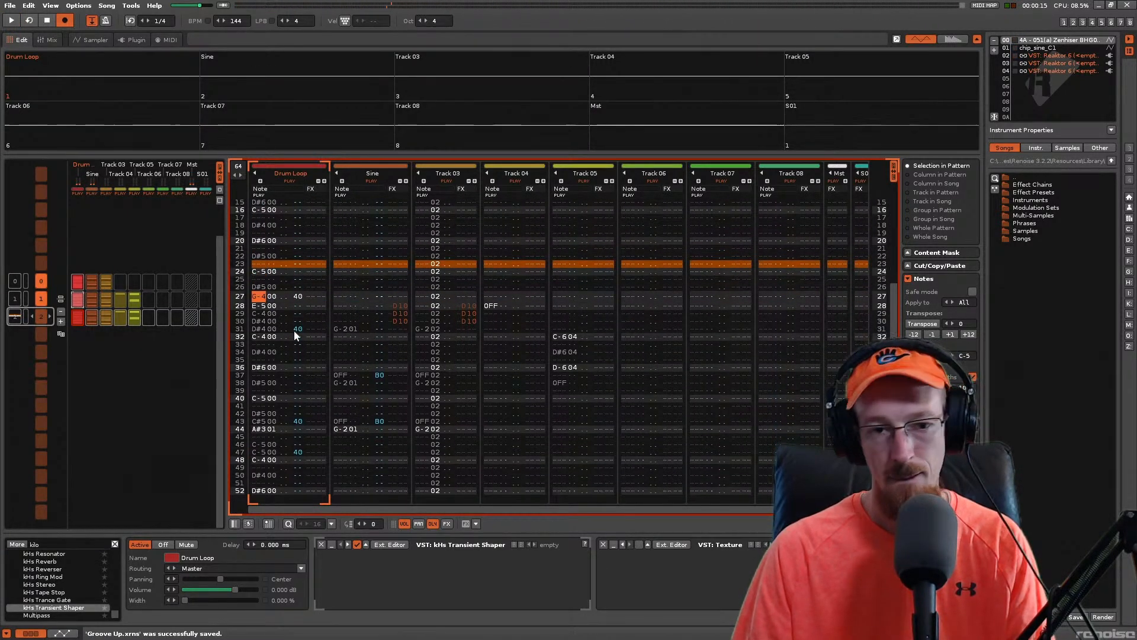
pyautogui.press('Up')
pyautogui.press('Up')
pyautogui.press('Up')
pyautogui.press('Up')
pyautogui.press('Up')
pyautogui.press('Up')
pyautogui.press('Up')
pyautogui.press('Shift_R')
pyautogui.press('space')
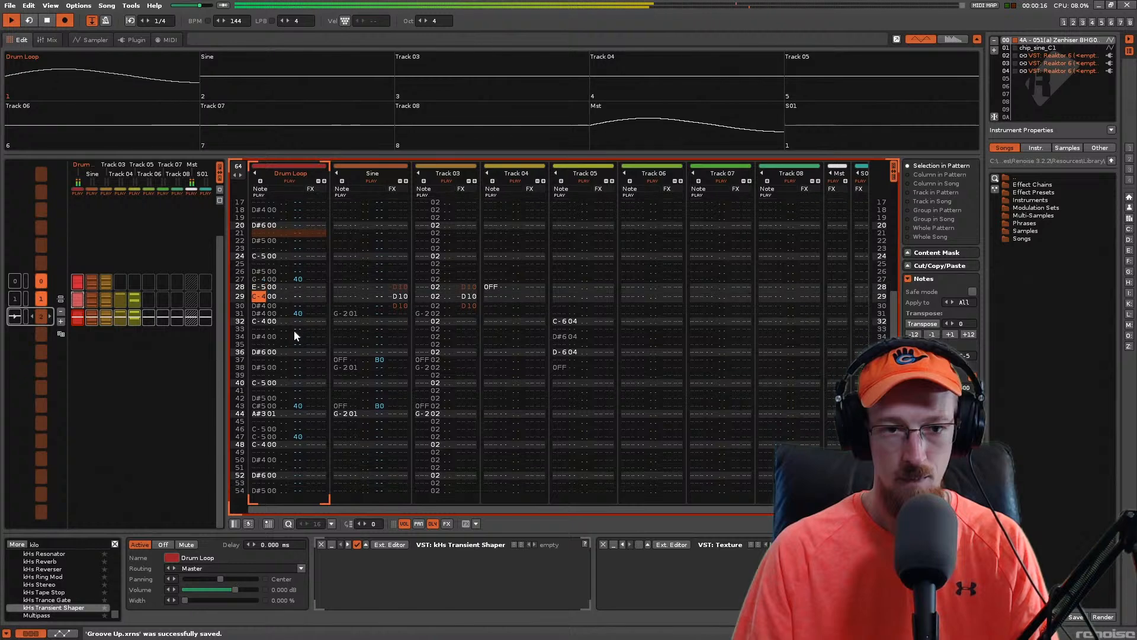
# Step: Reverse the G-4 hit on line 27 of the third pattern's Drum Loop track with B00, play it back and save
pyautogui.press('Up')
pyautogui.press('Up')
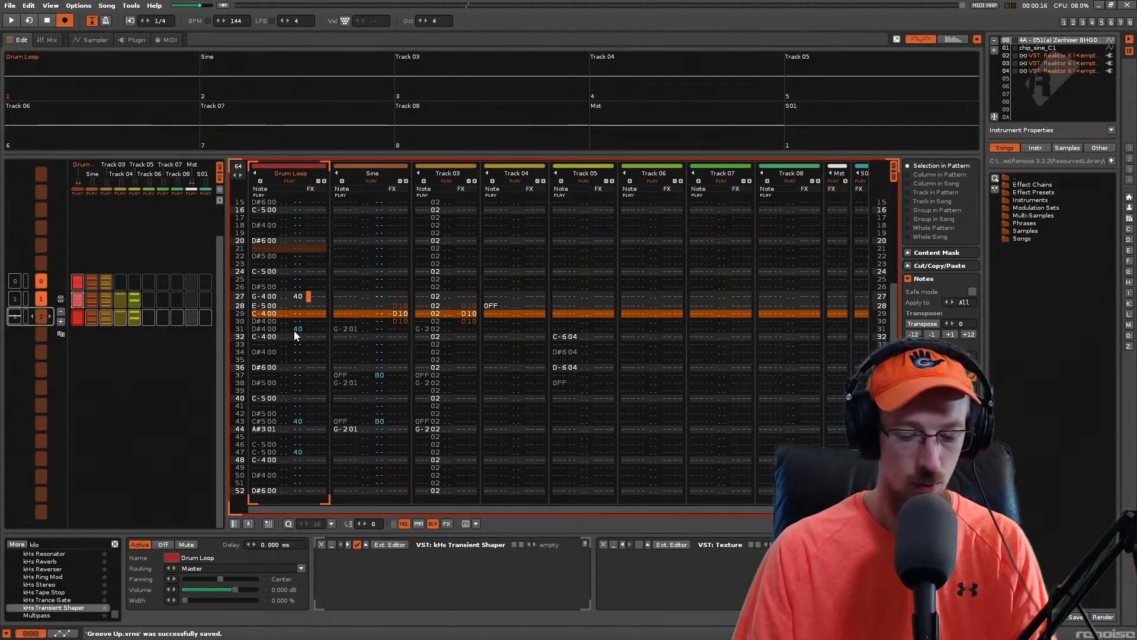
pyautogui.press('Right')
pyautogui.write('b00')
pyautogui.press('Up')
pyautogui.press('Up')
pyautogui.press('Up')
pyautogui.press('Up')
pyautogui.press('Up')
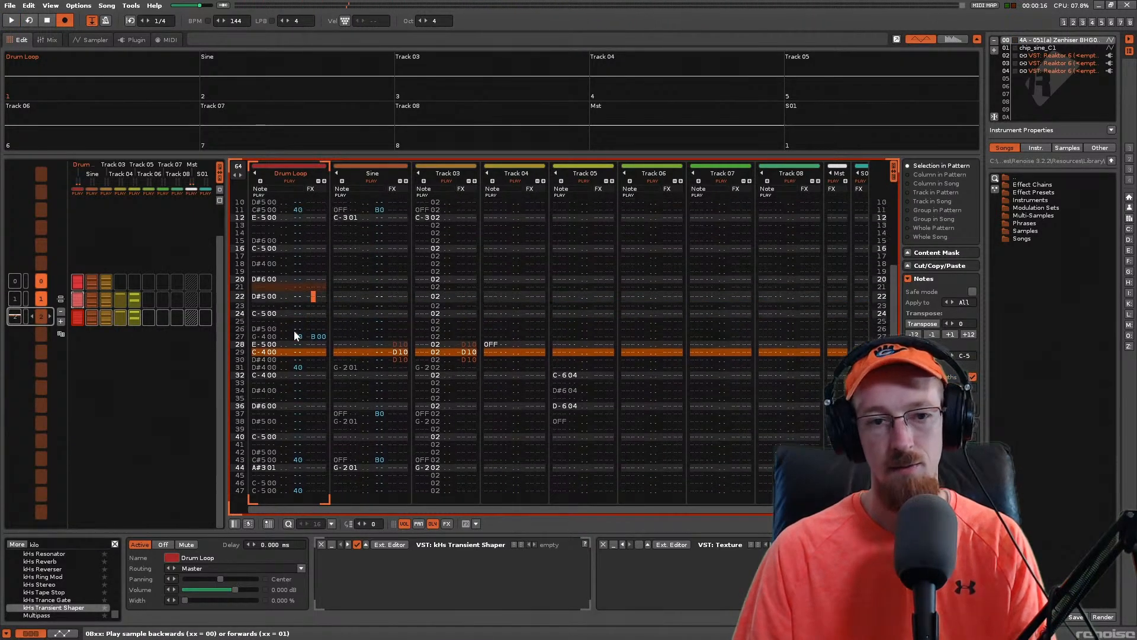
pyautogui.press('Shift_R')
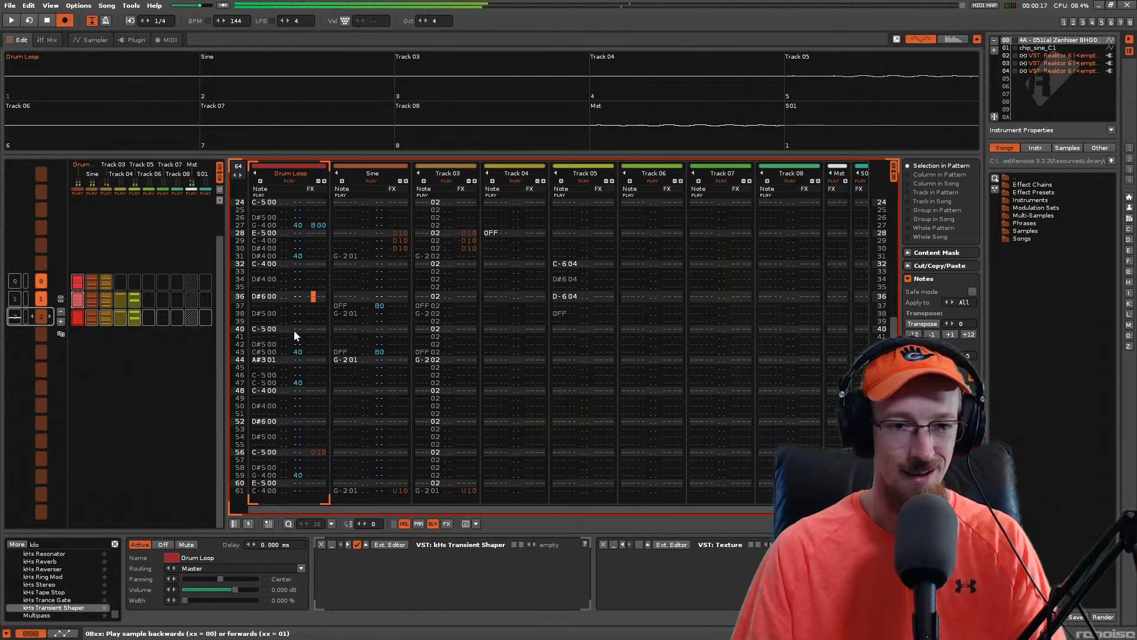
pyautogui.hotkey('ctrl', 's')
# Step: Play the third pattern from line 29 to about line 42 to find the next spot for variation
pyautogui.press('Up')
pyautogui.press('Up')
pyautogui.press('Up')
pyautogui.press('Up')
pyautogui.press('Up')
pyautogui.press('Up')
pyautogui.press('Up')
pyautogui.press('Shift_R')
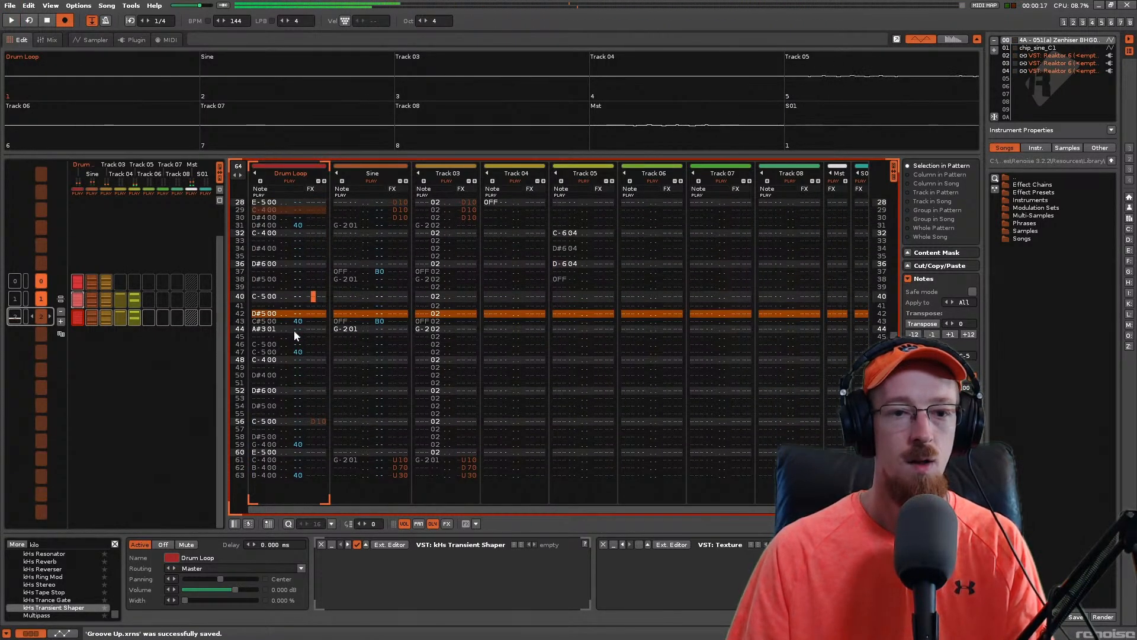
# Step: Insert a note OFF on line 41 of the third pattern's Drum Loop track and play the passage back
pyautogui.press('Left')
pyautogui.press('Left')
pyautogui.press('Left')
pyautogui.press('Left')
pyautogui.press('Left')
pyautogui.press('Left')
pyautogui.press('Left')
pyautogui.press('Down')
pyautogui.press('a')
pyautogui.press('Up')
pyautogui.press('Shift_R')
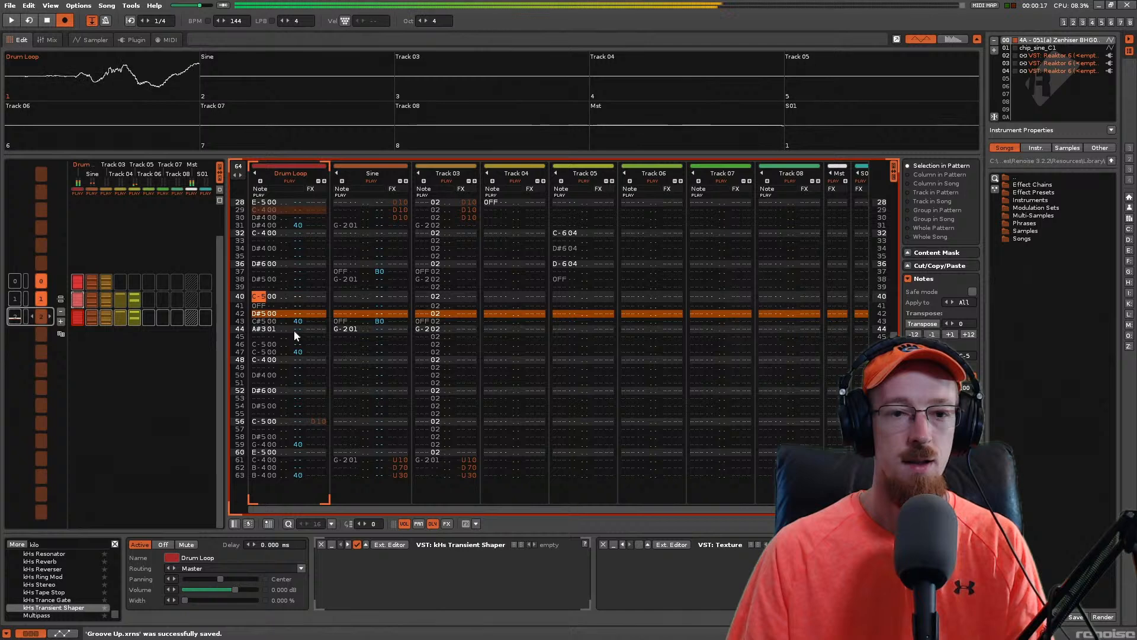
# Step: Replace the note OFF on line 41 of the third pattern's Drum Loop track with a C-5 hit, reverse it with B00 and save
pyautogui.press('Down')
pyautogui.press('q')
pyautogui.press('Up')
pyautogui.press('Right')
pyautogui.press('Right')
pyautogui.press('Right')
pyautogui.press('Right')
pyautogui.press('Right')
pyautogui.press('Right')
pyautogui.press('Right')
pyautogui.press('Right')
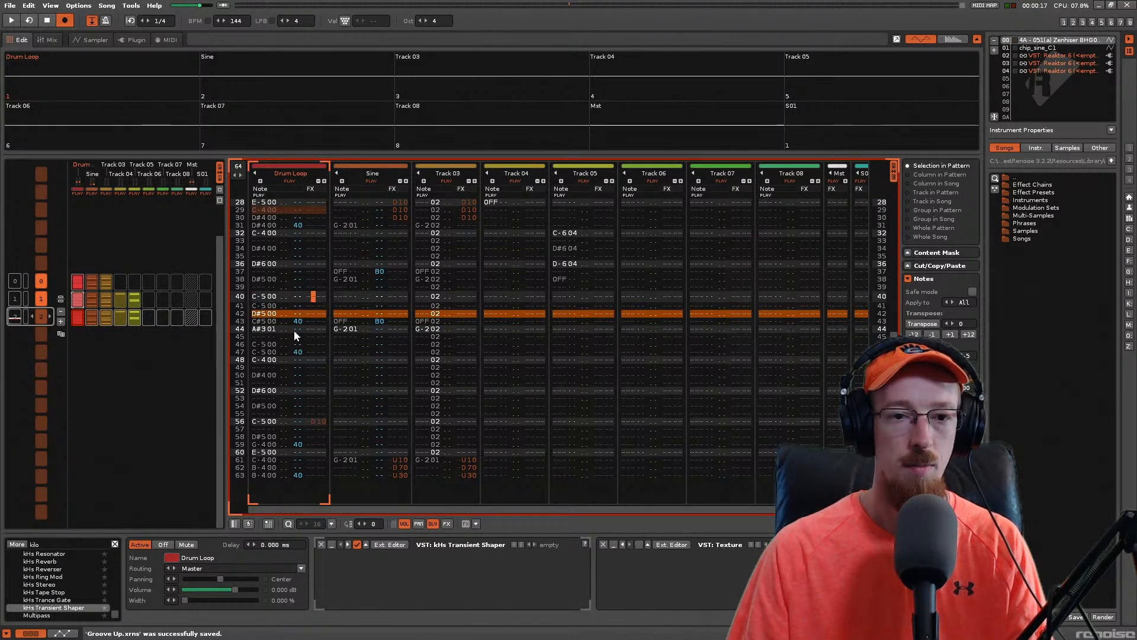
pyautogui.press('Down')
pyautogui.write('b')
pyautogui.press('Up')
pyautogui.press('Left')
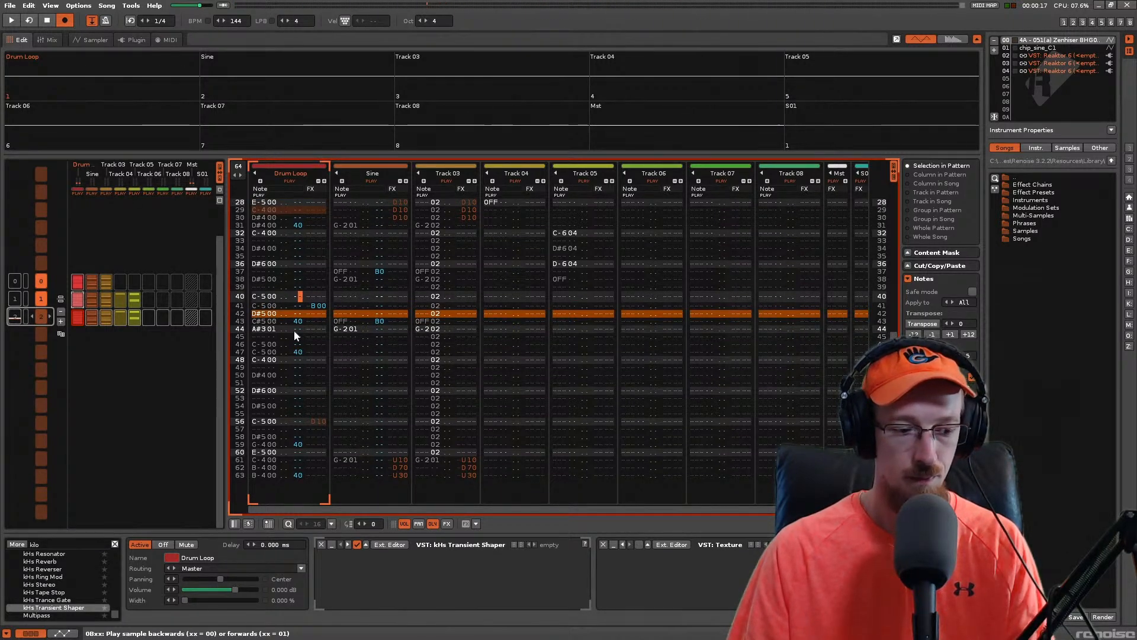
pyautogui.hotkey('ctrl', 's')
# Step: Return through the Drum Loop track to line 00 of the third pattern and save the song
pyautogui.press('Up')
pyautogui.press('Up')
pyautogui.press('Up')
pyautogui.press('Up')
pyautogui.press('Up')
pyautogui.press('Up')
pyautogui.press('Up')
pyautogui.press('Up')
pyautogui.press('Up')
pyautogui.press('Up')
pyautogui.press('Up')
pyautogui.press('Up')
pyautogui.press('Up')
pyautogui.press('Up')
pyautogui.press('Left')
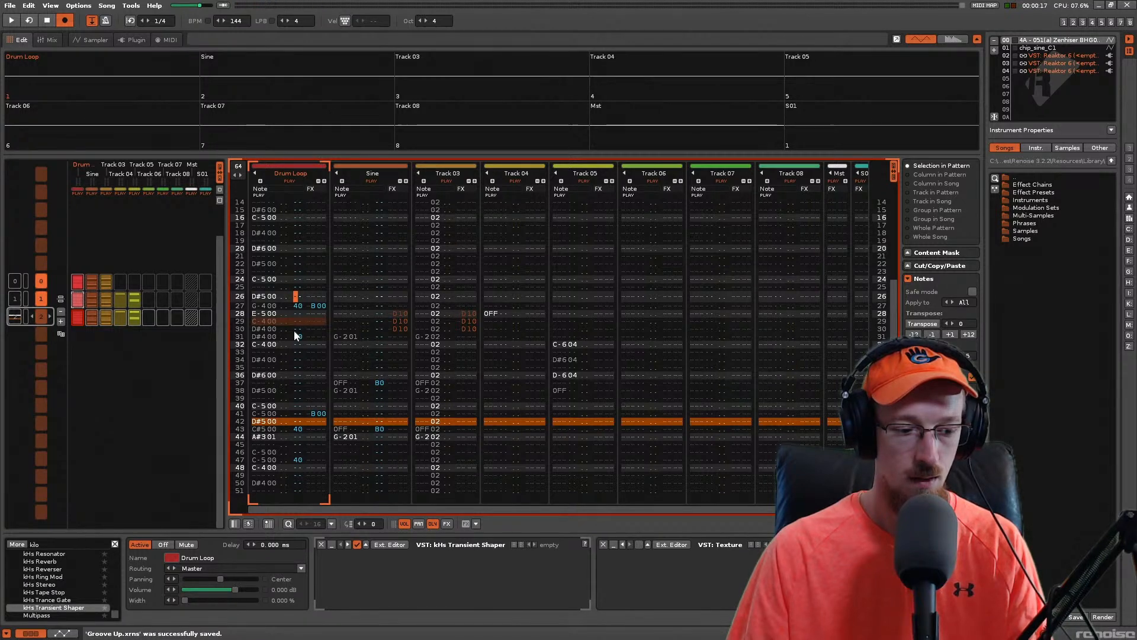
pyautogui.press('Up')
pyautogui.press('Up')
pyautogui.press('Up')
pyautogui.press('Up')
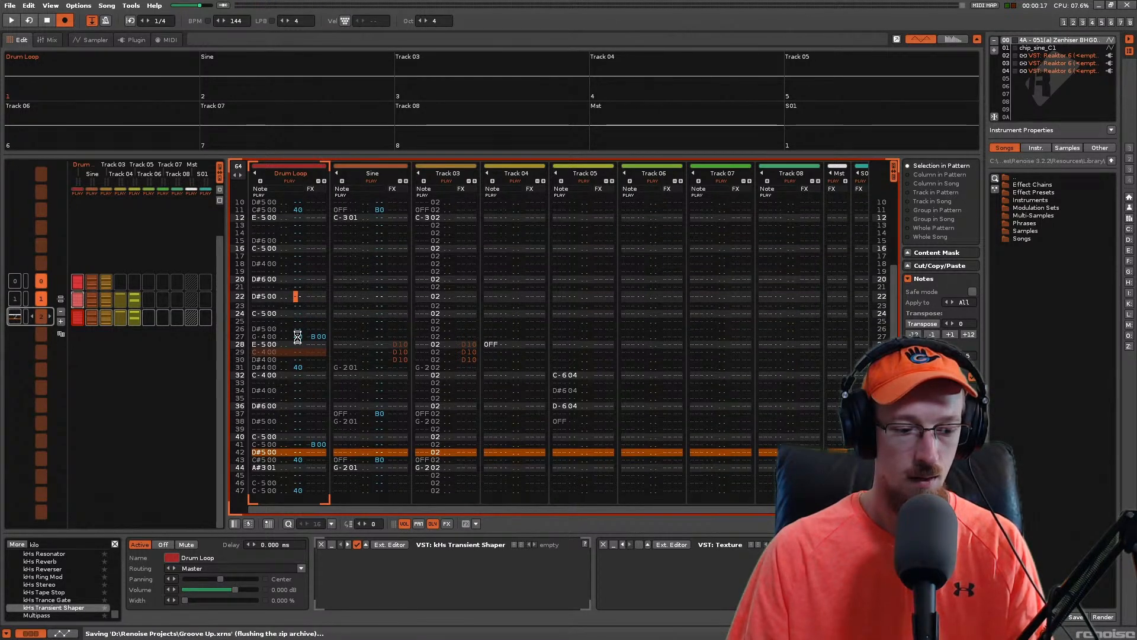
pyautogui.press('Up')
pyautogui.press('Up')
pyautogui.press('Up')
pyautogui.press('Up')
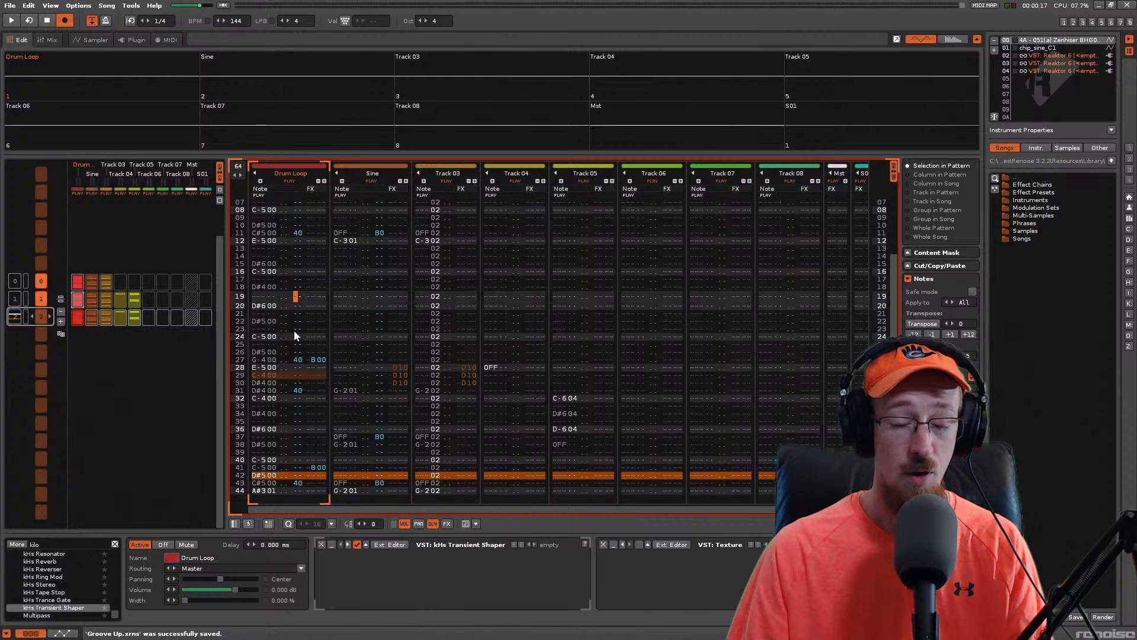
pyautogui.press('Left')
pyautogui.press('Up')
pyautogui.press('Up')
pyautogui.press('Left')
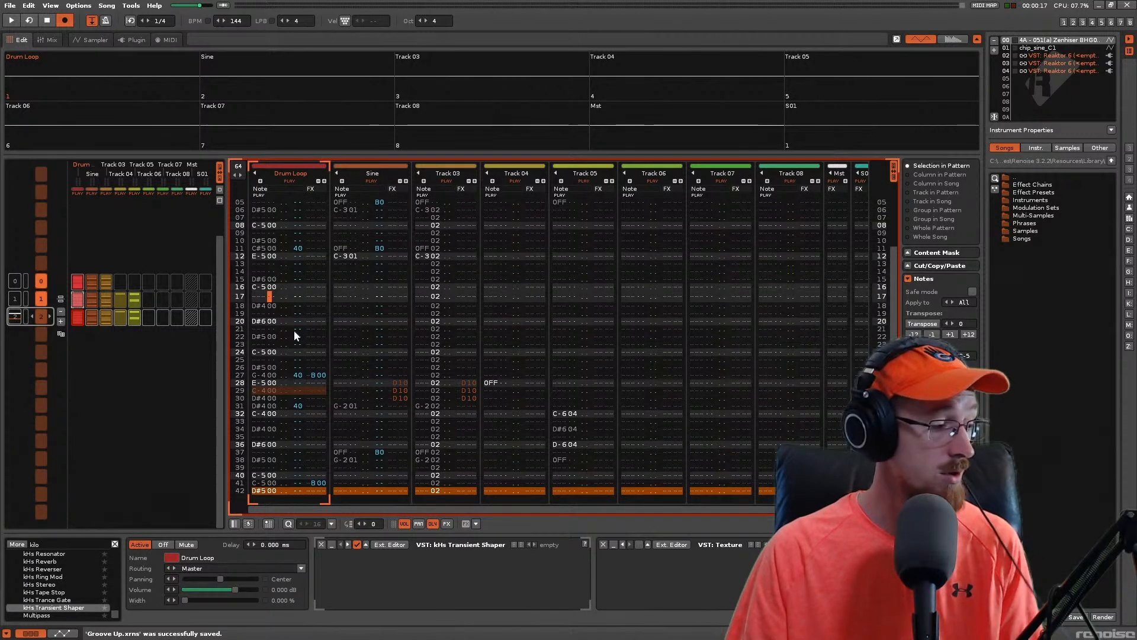
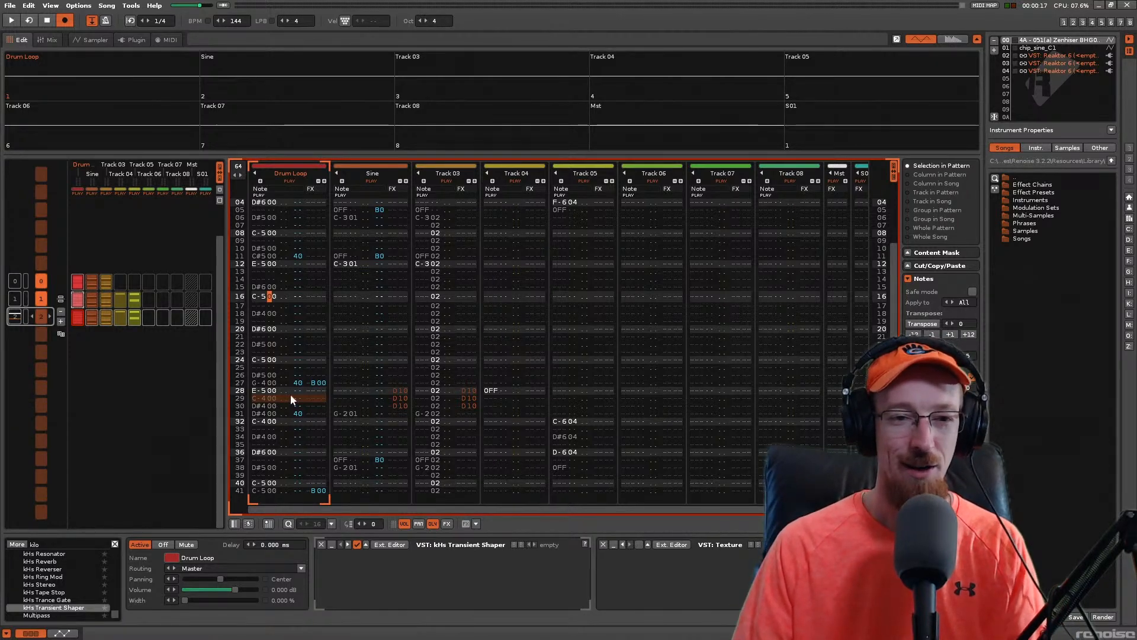
pyautogui.scroll(4, 308, 373)
pyautogui.hotkey('ctrl', 's')
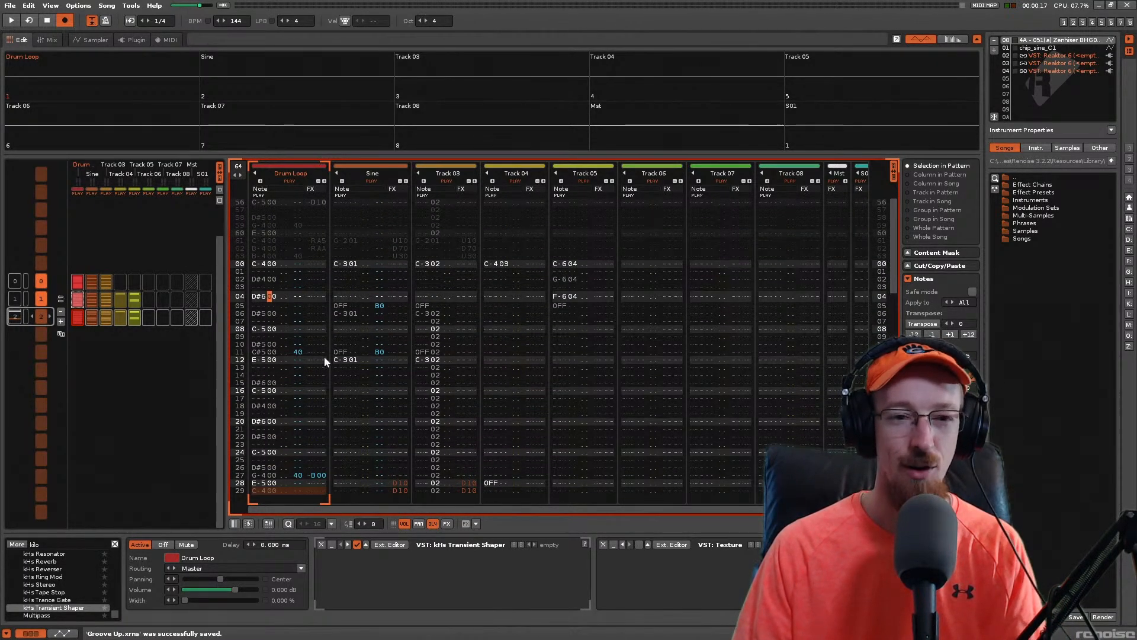
pyautogui.scroll(2, 325, 352)
pyautogui.scroll(2, 325, 351)
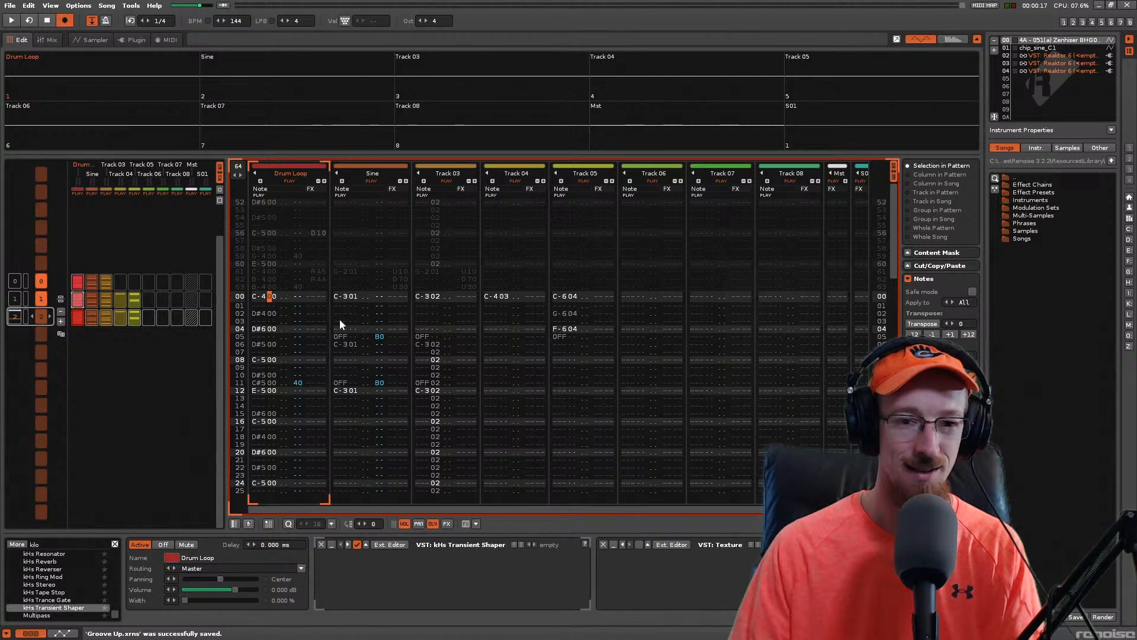
pyautogui.press('Left')
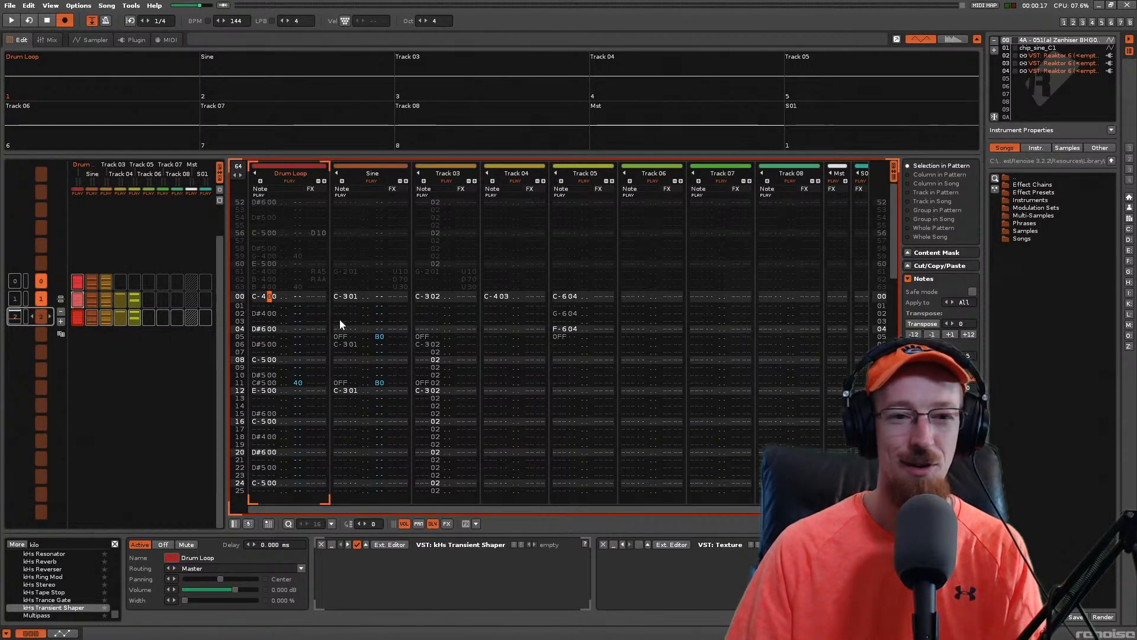
pyautogui.hotkey('ctrl', 's')
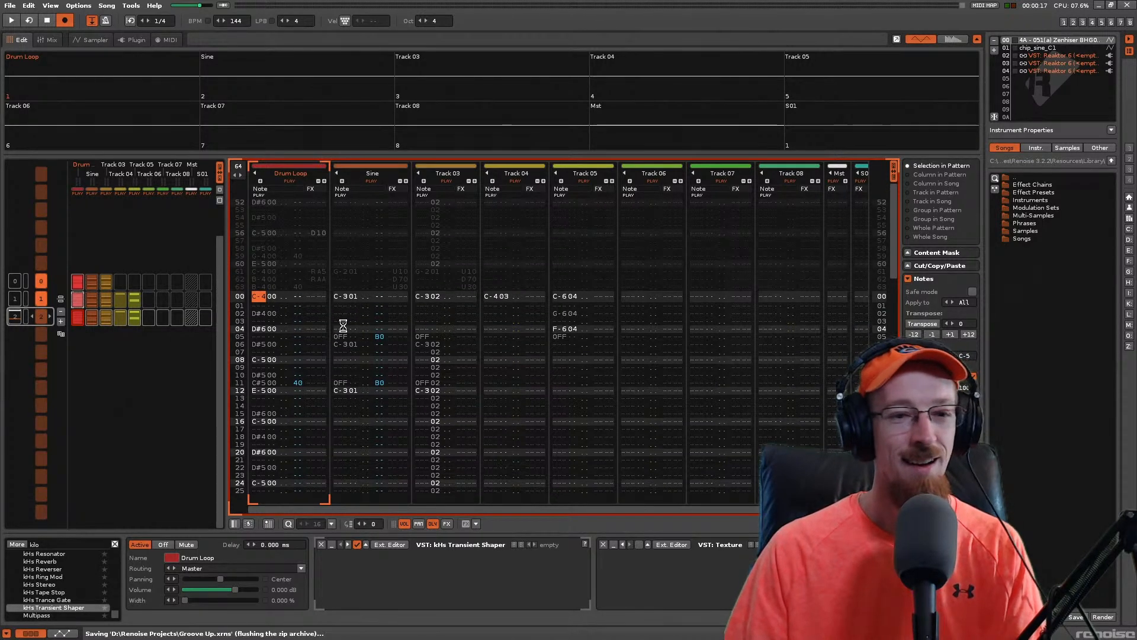
# Step: Play the song from the first pattern, switch playback to the third pattern and listen up to about line 60
pyautogui.press('Up')
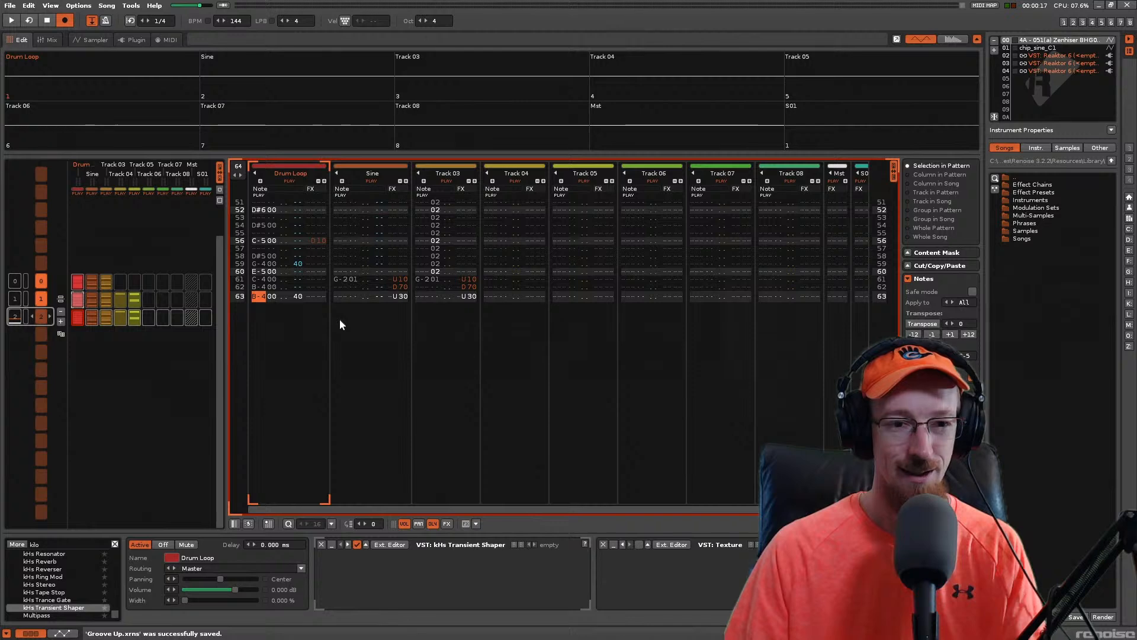
pyautogui.hotkey('ctrl', 'Up')
pyautogui.hotkey('ctrl', 'Up')
pyautogui.press('space')
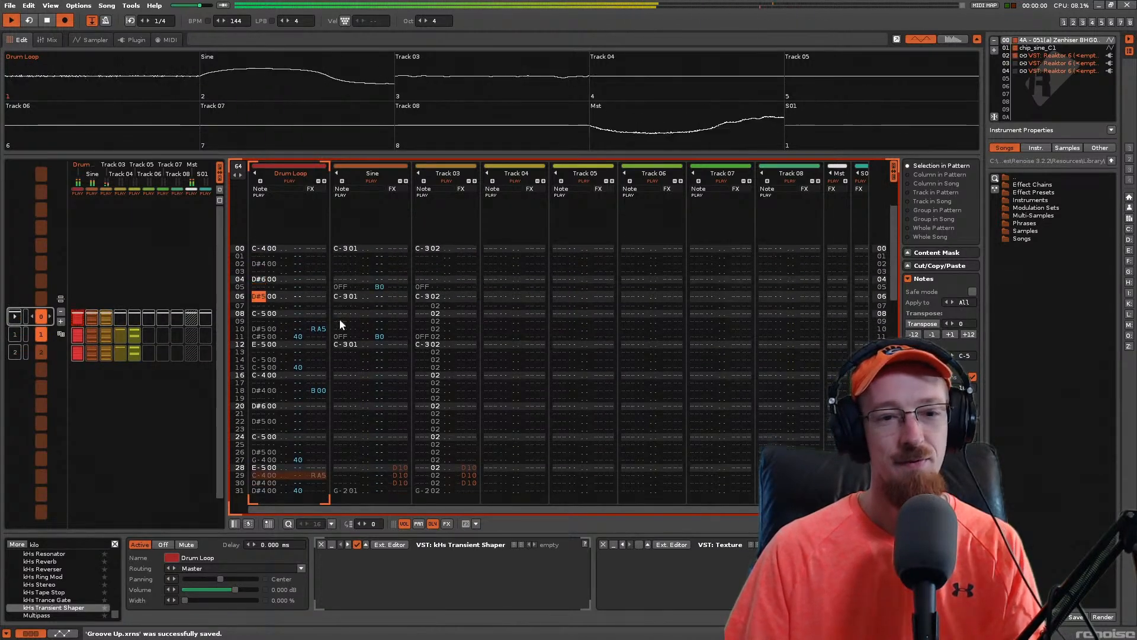
pyautogui.hotkey('ctrl', 'Down')
pyautogui.hotkey('ctrl', 'Down')
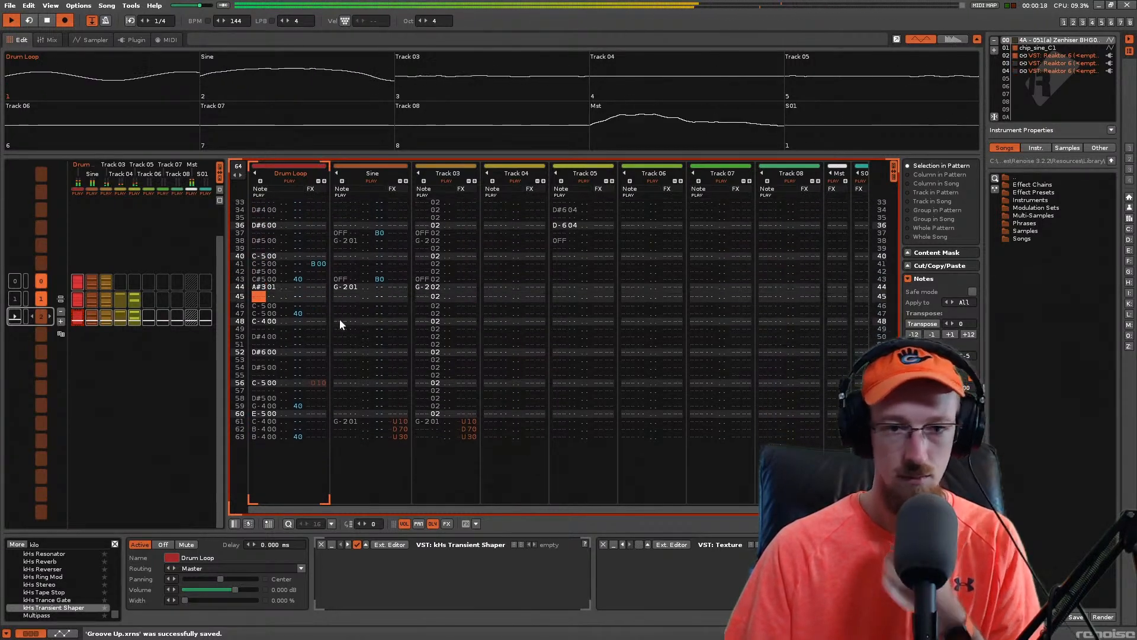
pyautogui.press('space')
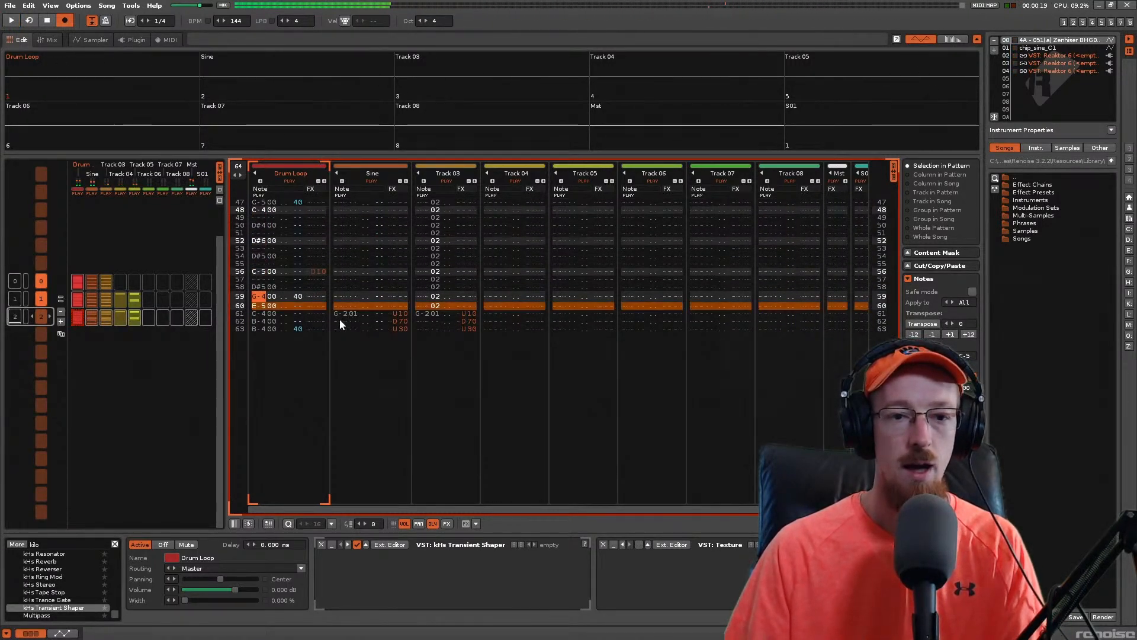
# Step: Retrigger the D#5 hit on line 54 of the third pattern's Drum Loop track with RA5 and play the passage back
pyautogui.write('r')
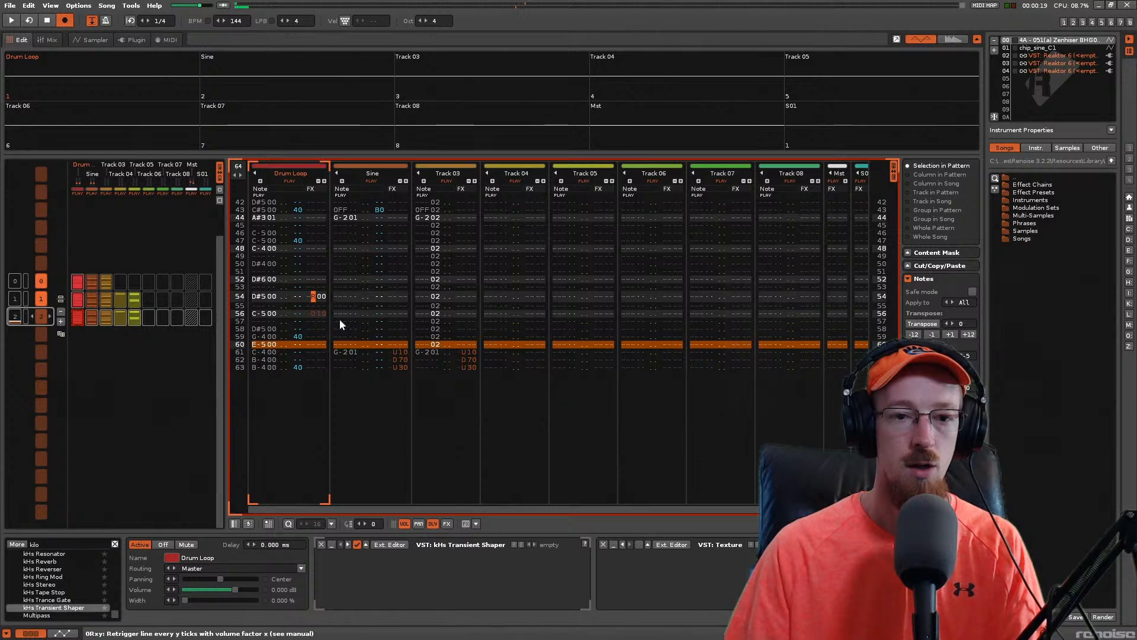
pyautogui.write('a')
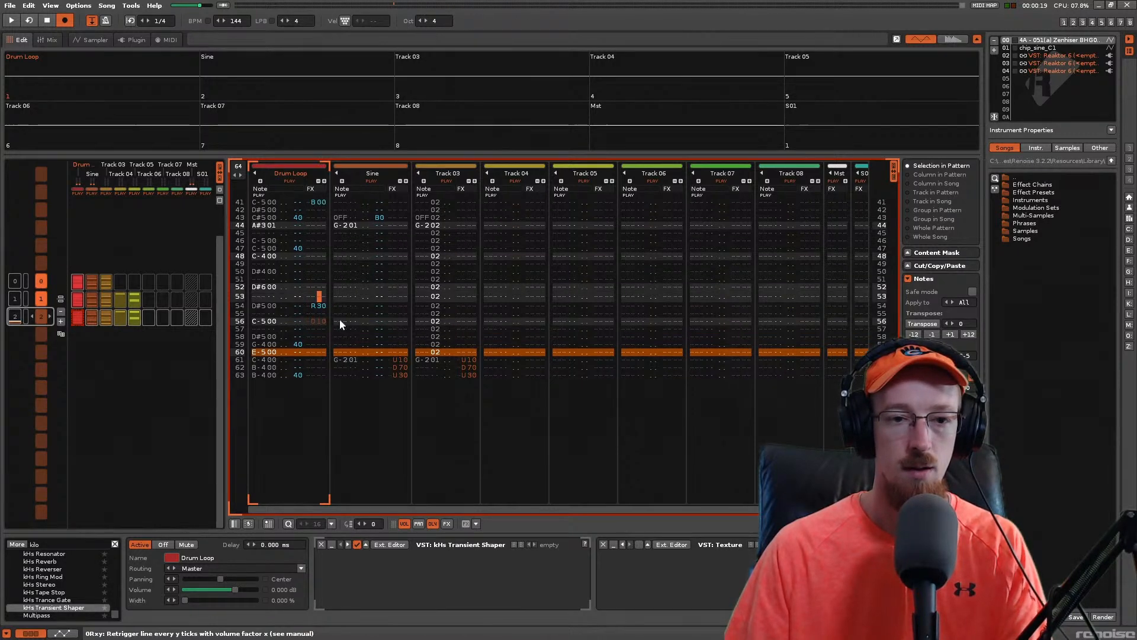
pyautogui.write('5')
pyautogui.press('space')
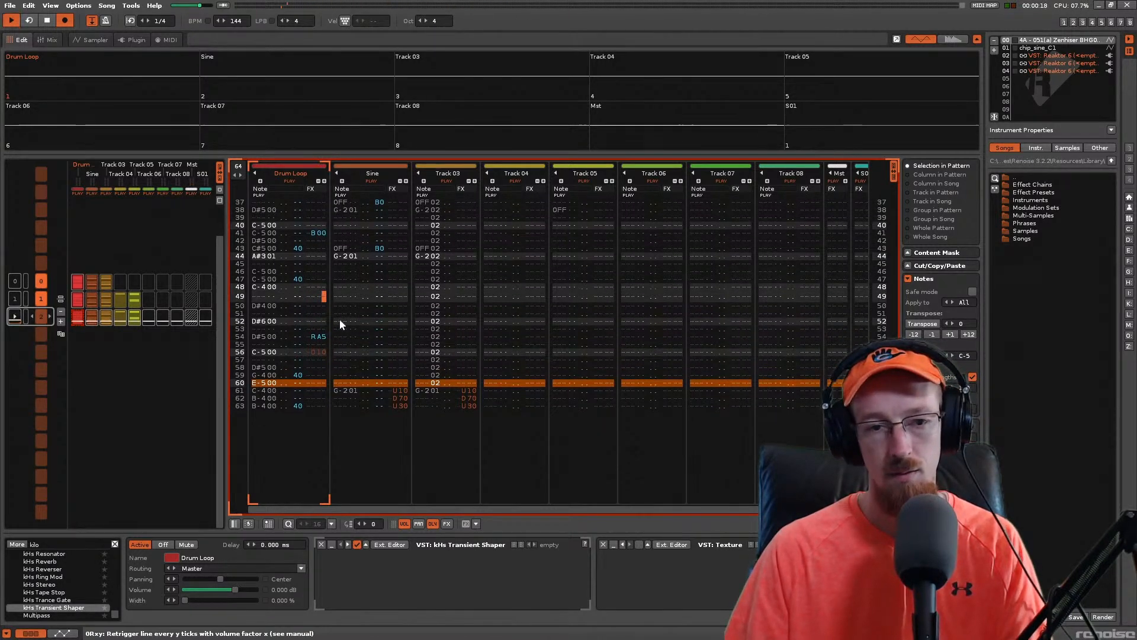
pyautogui.press('space')
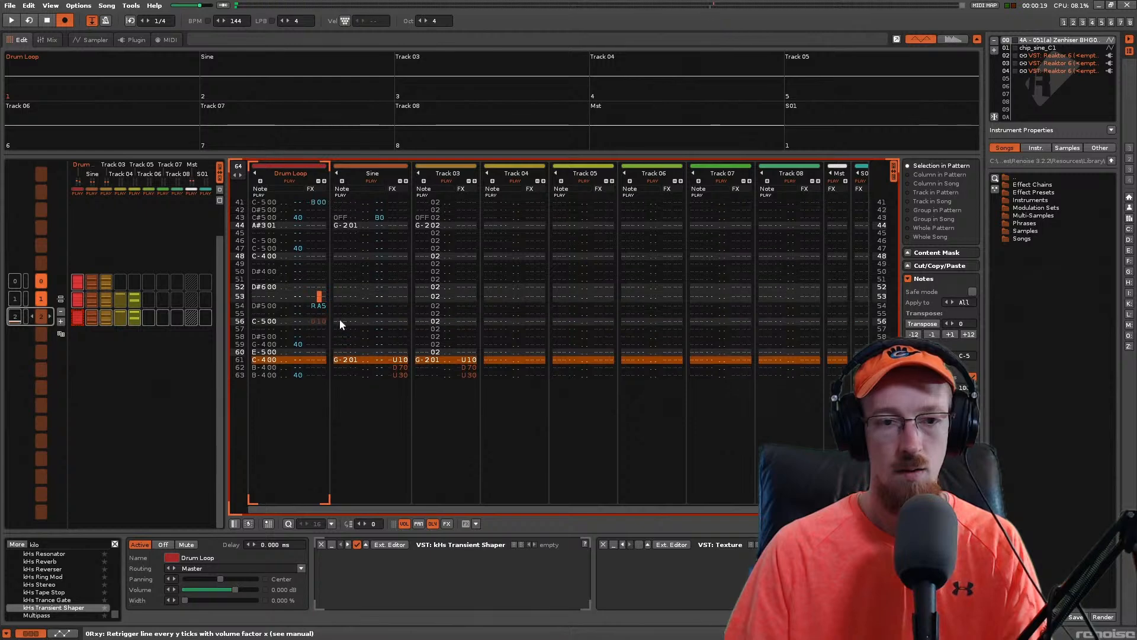
# Step: Play the third pattern around line 54 again to check the retriggered hit
pyautogui.press('Down')
pyautogui.press('Left')
pyautogui.press('Left')
pyautogui.press('Left')
pyautogui.press('Left')
pyautogui.press('Left')
pyautogui.press('Left')
pyautogui.press('Left')
pyautogui.press('Left')
pyautogui.press('Left')
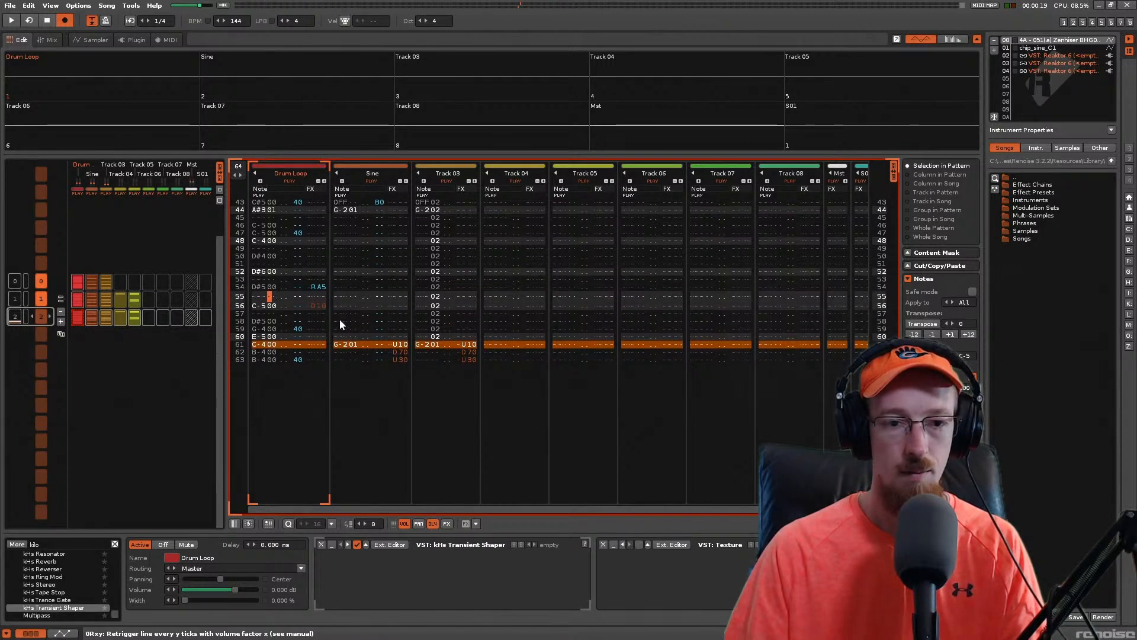
pyautogui.press('Up')
pyautogui.press('space')
pyautogui.press('space')
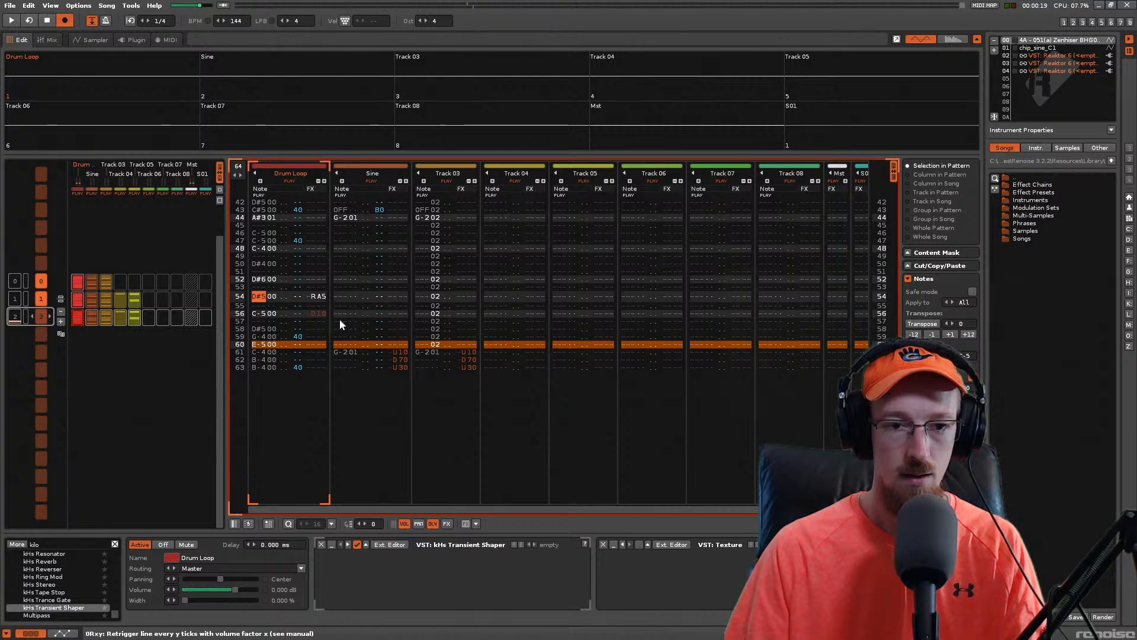
# Step: Copy the D#5 note on line 54 of the third pattern's Drum Loop track to line 55
pyautogui.hotkey('shift', 'space')
pyautogui.hotkey('shift', 'Right')
pyautogui.press('space')
pyautogui.press('Up')
pyautogui.press('Up')
pyautogui.press('Up')
pyautogui.press('Up')
pyautogui.press('Up')
pyautogui.press('Up')
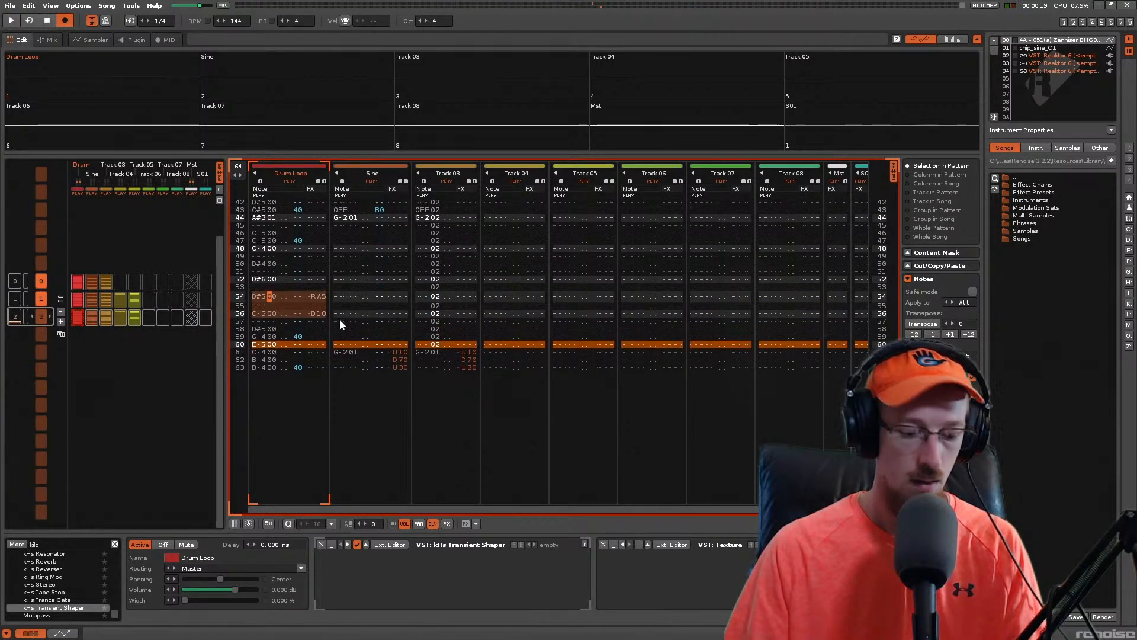
pyautogui.press('Up')
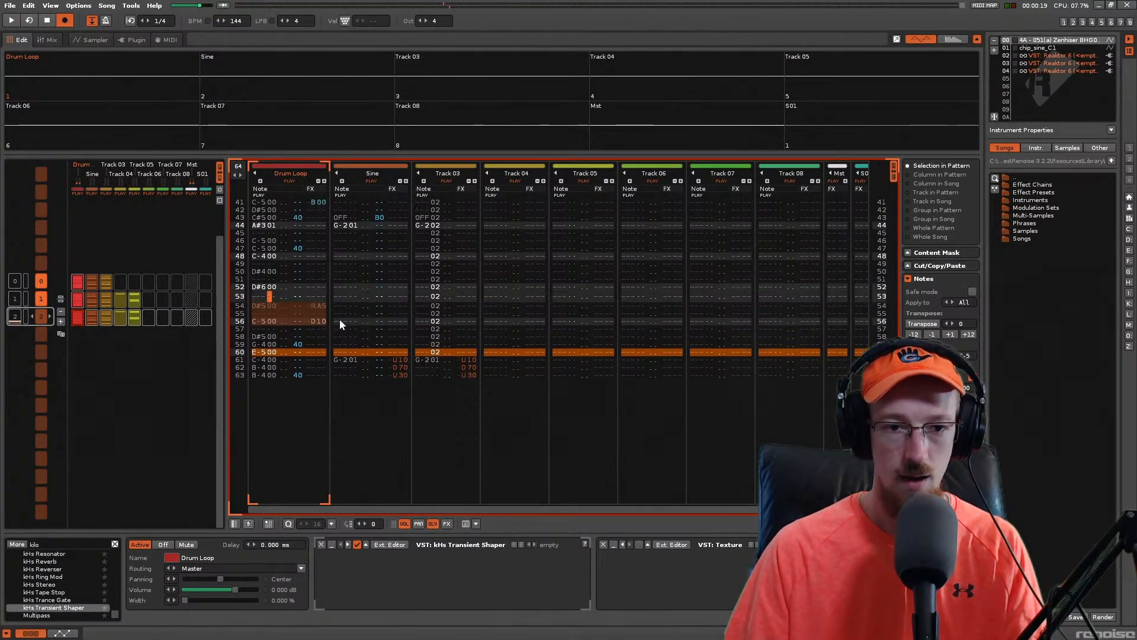
pyautogui.press('Down')
pyautogui.press('Left')
pyautogui.hotkey('shift', 'Right')
pyautogui.hotkey('ctrl', 'c')
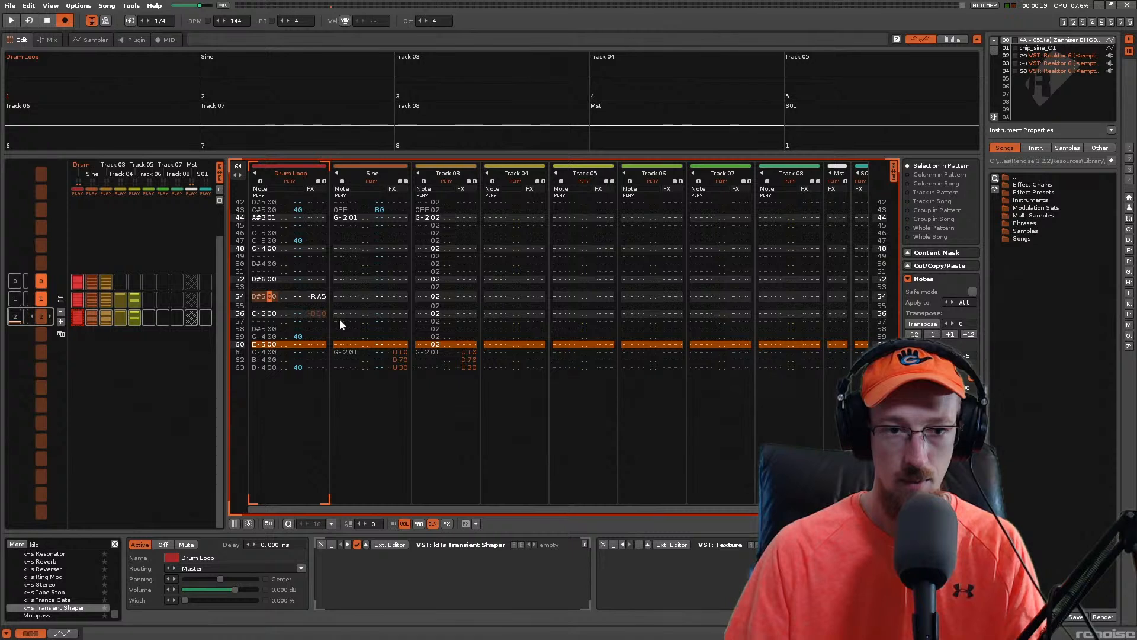
pyautogui.press('Down')
pyautogui.press('Left')
pyautogui.hotkey('ctrl', 'v')
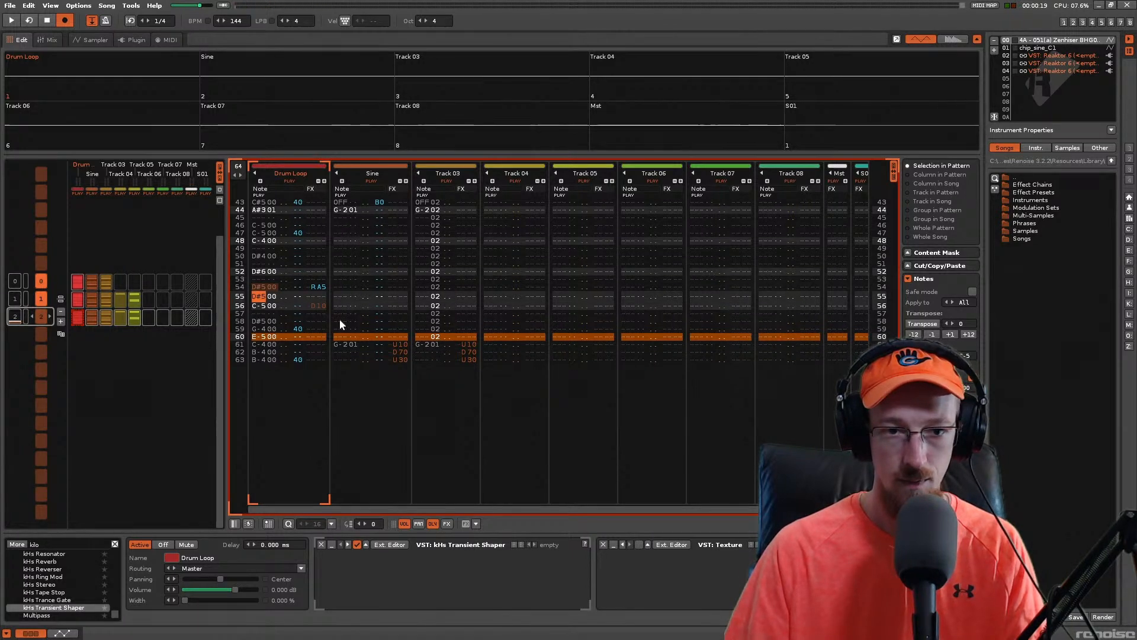
# Step: Retrigger the D#5 hit on line 55 of the third pattern's Drum Loop track with RA9, play it back and save
pyautogui.press('Right')
pyautogui.press('Right')
pyautogui.press('Right')
pyautogui.press('Right')
pyautogui.press('Right')
pyautogui.press('Right')
pyautogui.press('Right')
pyautogui.write('r')
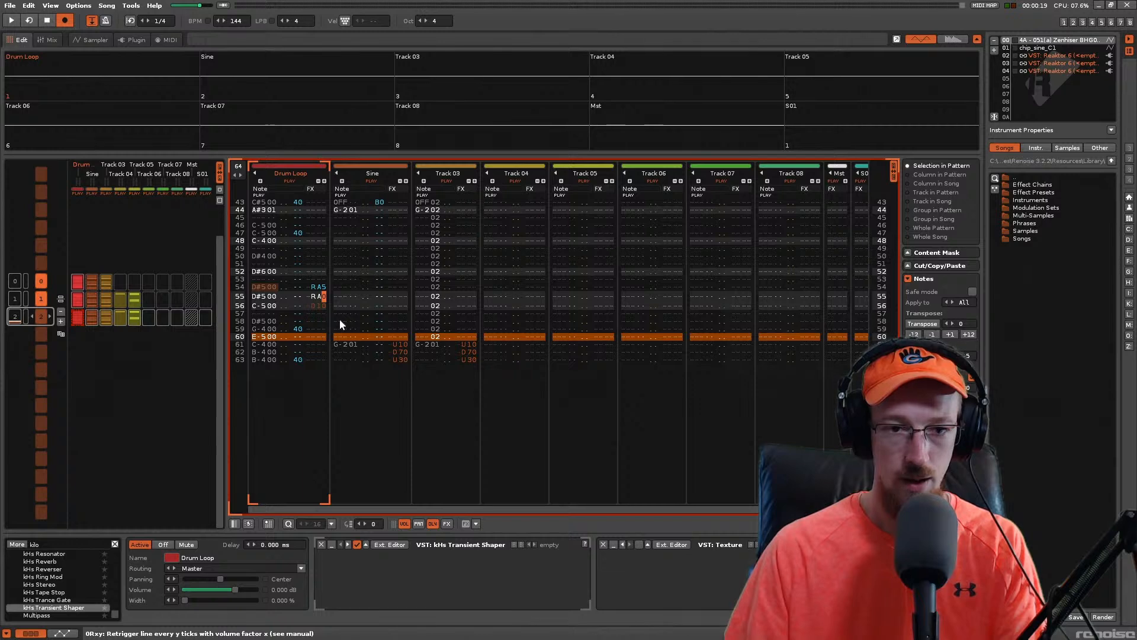
pyautogui.write('9')
pyautogui.press('space')
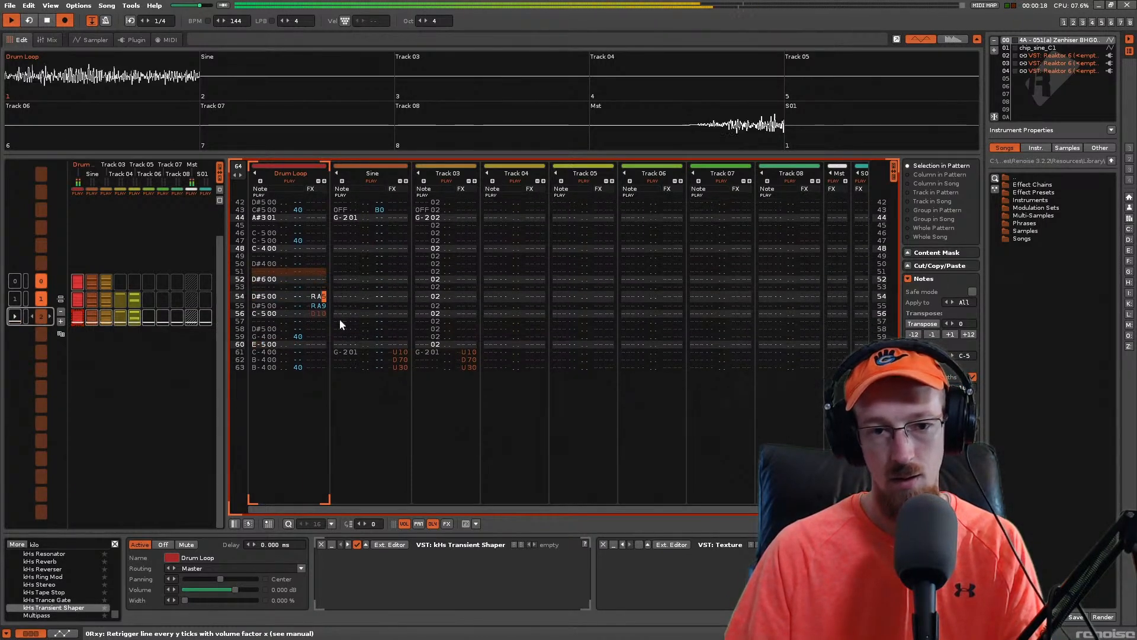
pyautogui.press('space')
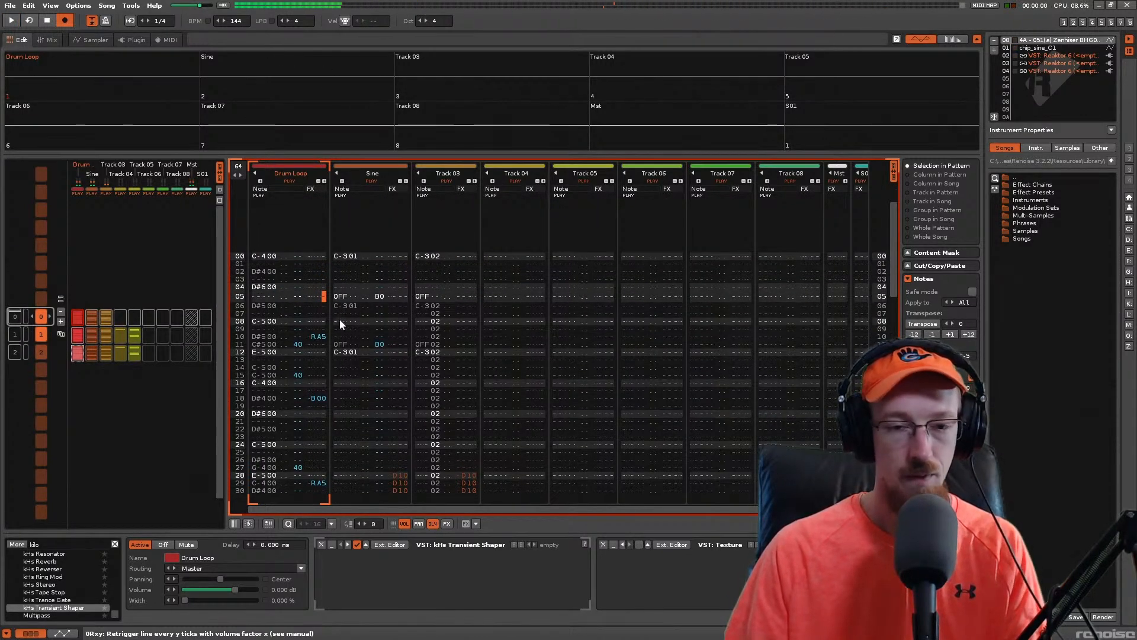
pyautogui.hotkey('ctrl', 's')
# Step: Look back through the first pattern from its end to line 29 in the Sine track's effect column
pyautogui.press('Up')
pyautogui.press('Up')
pyautogui.press('Up')
pyautogui.press('Up')
pyautogui.press('Up')
pyautogui.press('Up')
pyautogui.press('Up')
pyautogui.press('Up')
pyautogui.press('Up')
pyautogui.press('Up')
pyautogui.press('Up')
pyautogui.press('Right')
pyautogui.press('Right')
pyautogui.press('Right')
pyautogui.press('Right')
pyautogui.press('Right')
pyautogui.press('Right')
pyautogui.press('Right')
pyautogui.press('Right')
pyautogui.press('Right')
pyautogui.press('Right')
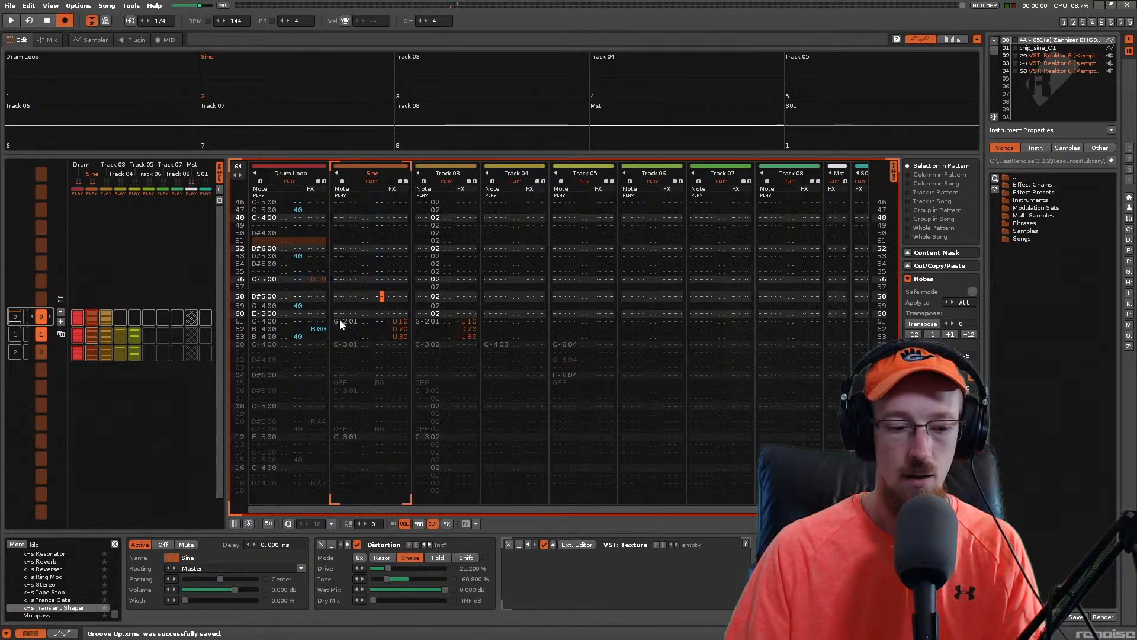
pyautogui.press('Up')
pyautogui.press('Up')
pyautogui.press('Up')
pyautogui.press('Up')
pyautogui.press('Up')
pyautogui.press('Up')
pyautogui.press('Up')
pyautogui.press('Up')
pyautogui.press('Up')
pyautogui.press('Up')
pyautogui.press('Up')
pyautogui.press('Up')
pyautogui.press('Up')
pyautogui.press('Up')
pyautogui.press('Up')
pyautogui.press('Up')
pyautogui.press('Up')
pyautogui.press('Up')
pyautogui.press('Up')
pyautogui.press('Up')
pyautogui.press('Up')
pyautogui.press('Up')
pyautogui.press('Up')
pyautogui.press('Up')
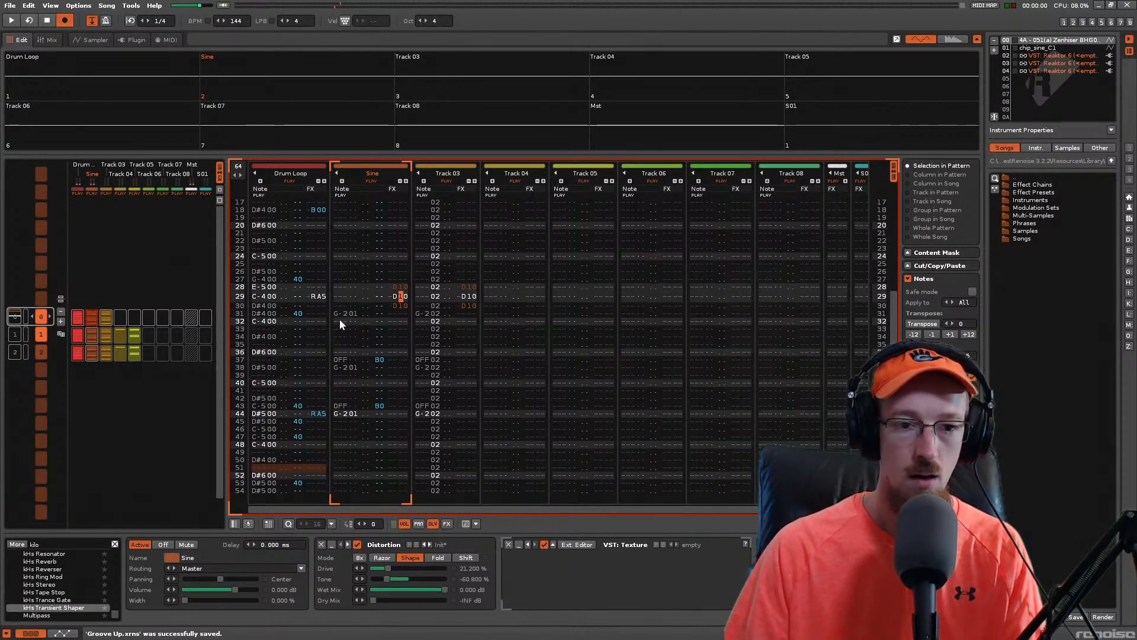
# Step: Load a new Reaktor 6 plugin into empty instrument slot 05 and choose to play with Reaktor instruments
pyautogui.click(1038, 79)
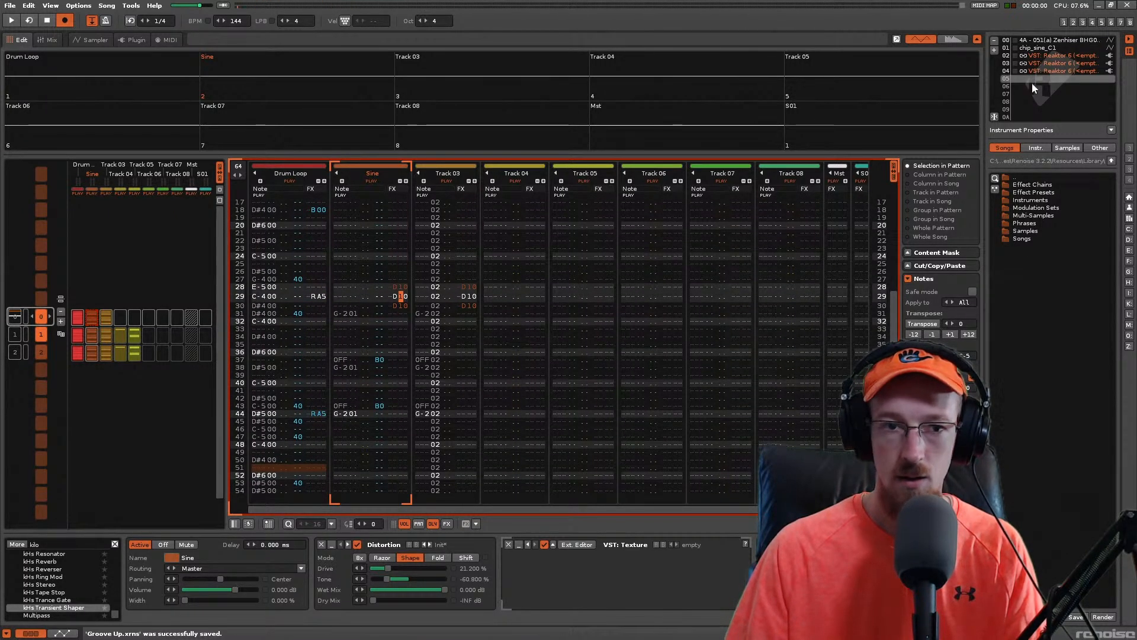
pyautogui.click(91, 40)
pyautogui.click(135, 40)
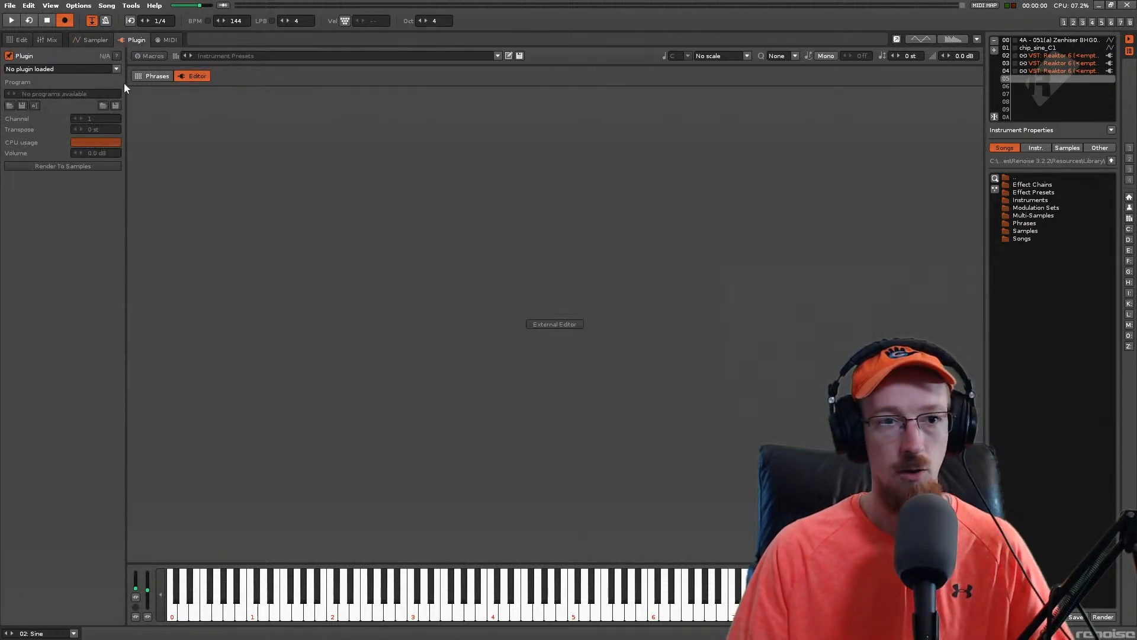
pyautogui.click(94, 70)
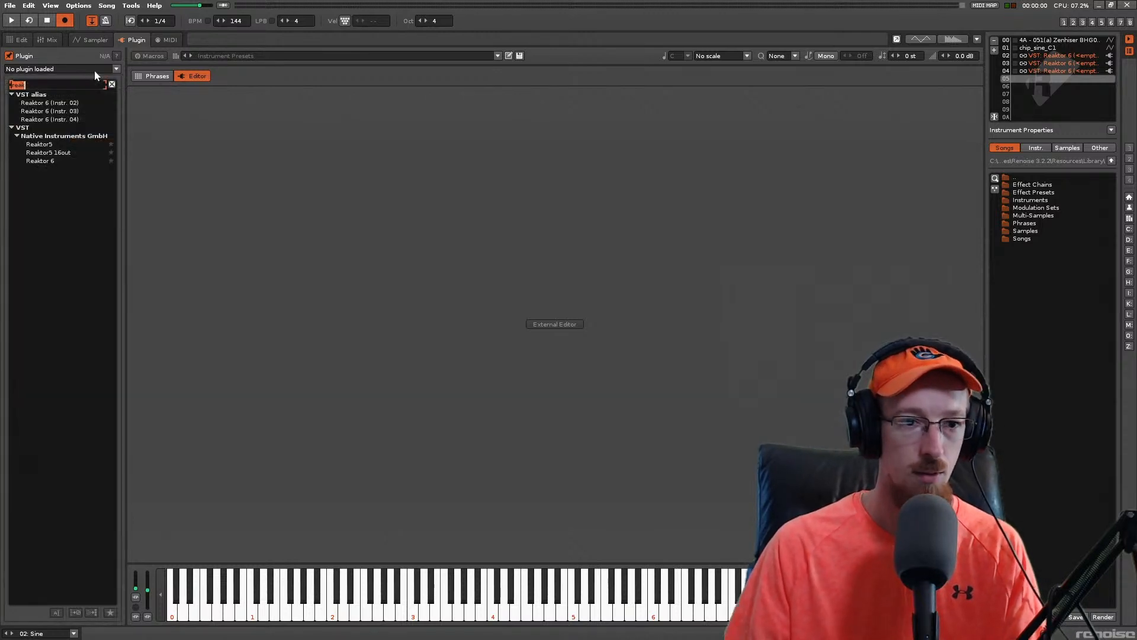
pyautogui.doubleClick(40, 162)
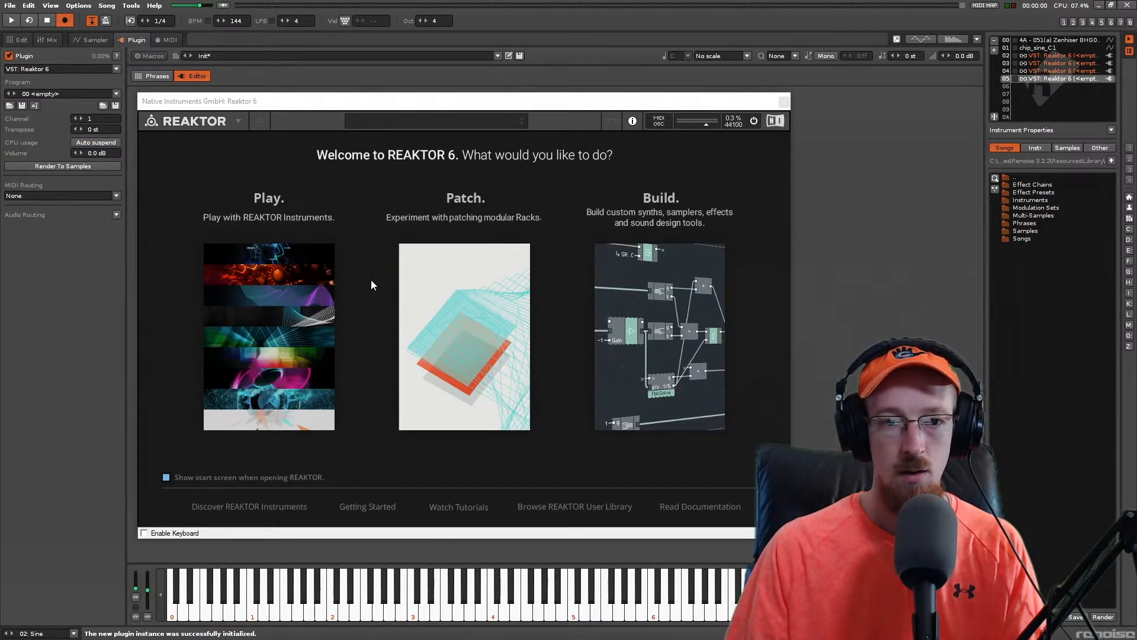
pyautogui.click(263, 286)
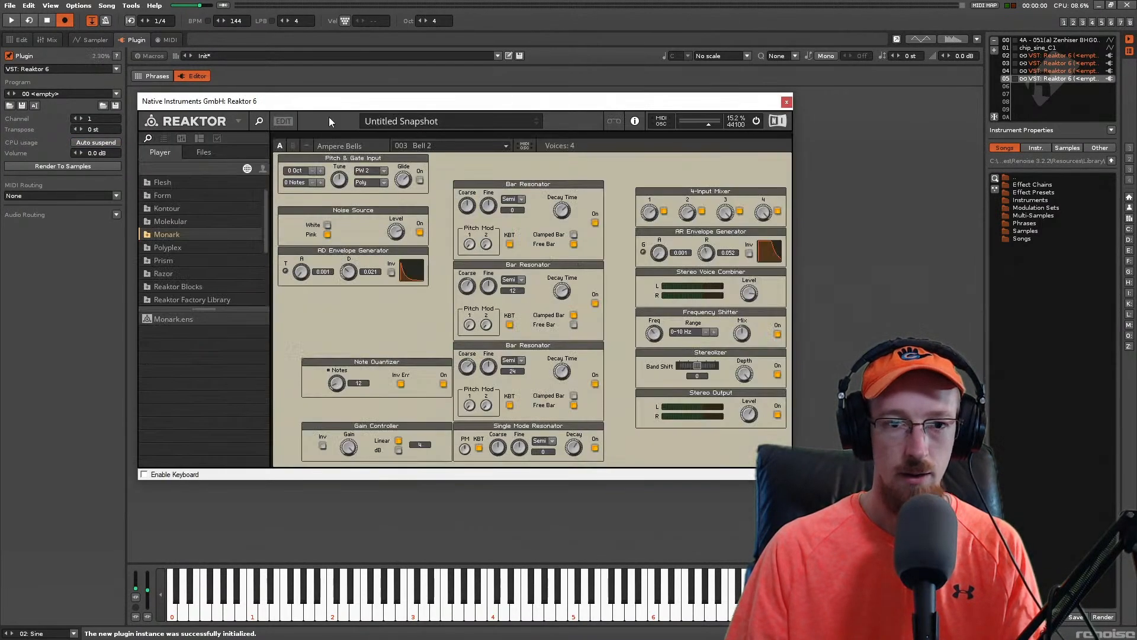
# Step: Switch Reaktor to edit mode and delete the Ampere Bells instrument from the structure
pyautogui.click(292, 122)
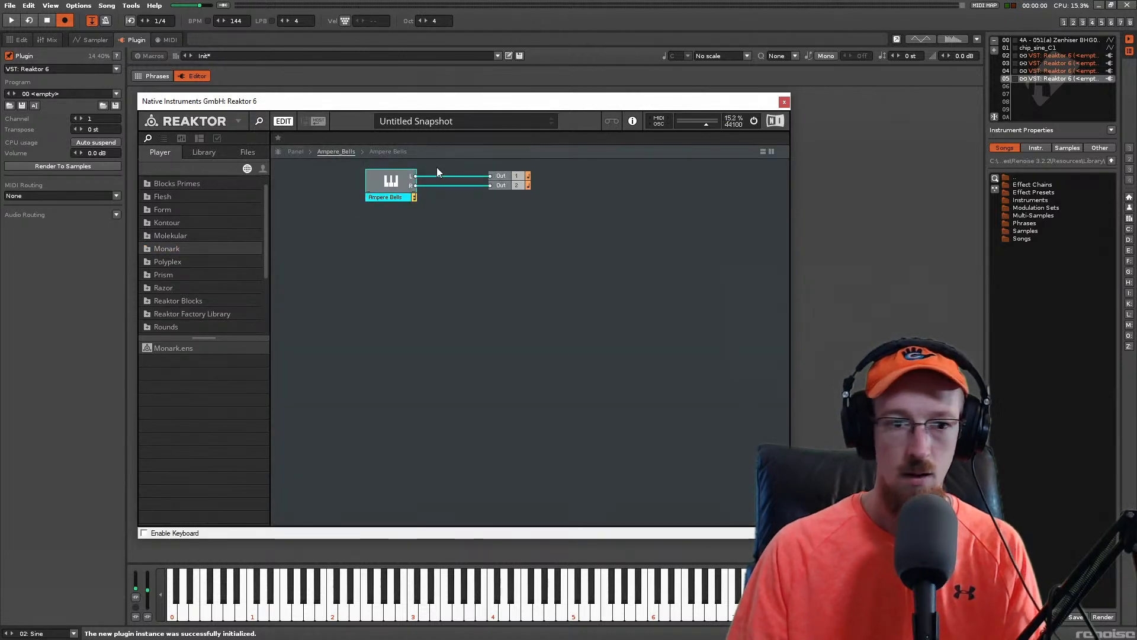
pyautogui.press('Delete')
# Step: Browse the Reaktor library's instrument categories and list the instruments in Synthesizers
pyautogui.scroll(-2, 179, 321)
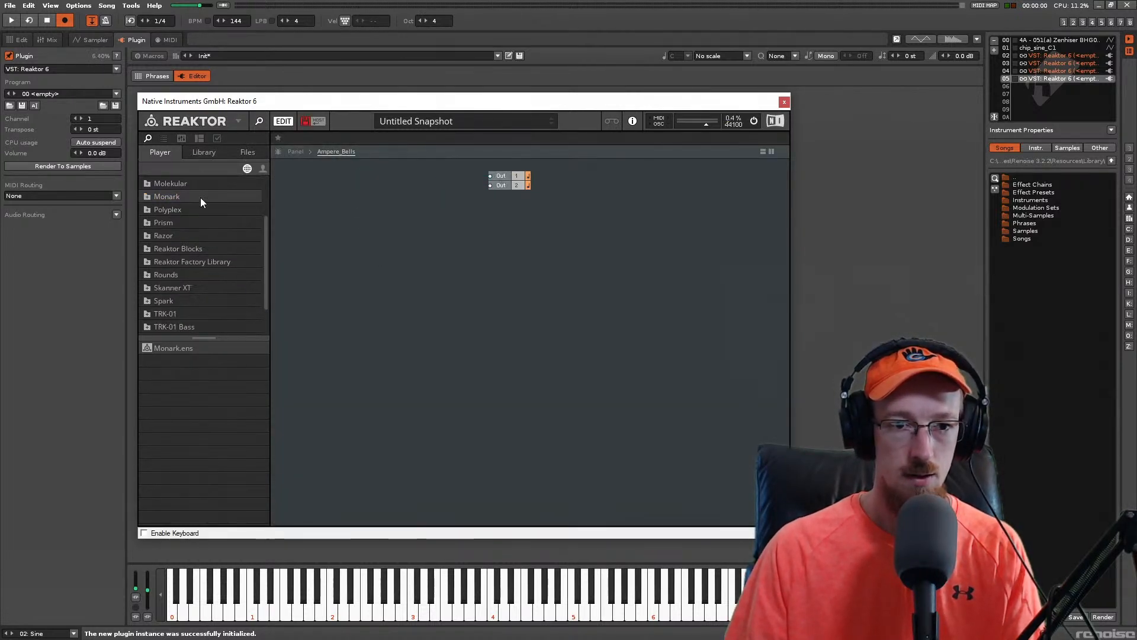
pyautogui.click(205, 153)
pyautogui.scroll(-4, 197, 288)
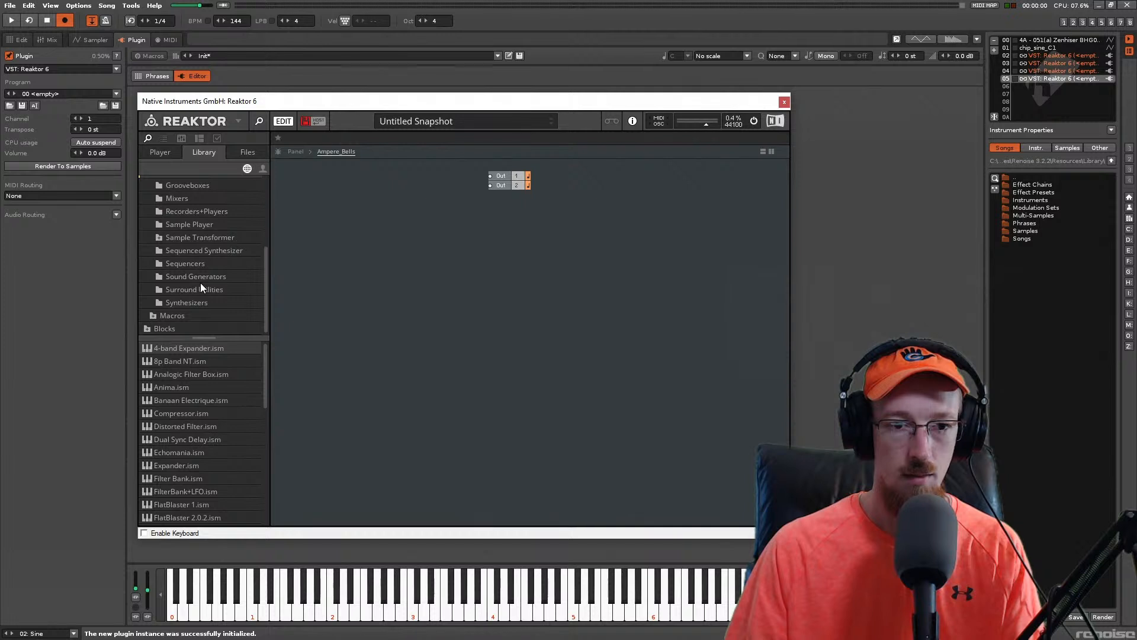
pyautogui.click(197, 276)
pyautogui.click(208, 250)
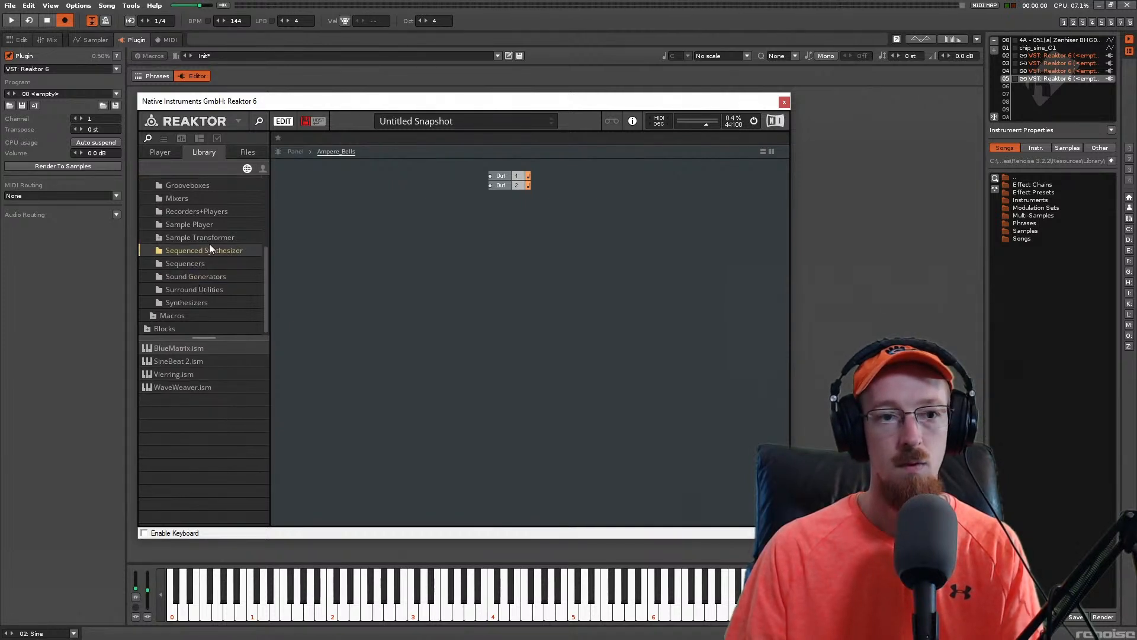
pyautogui.click(217, 237)
pyautogui.click(229, 225)
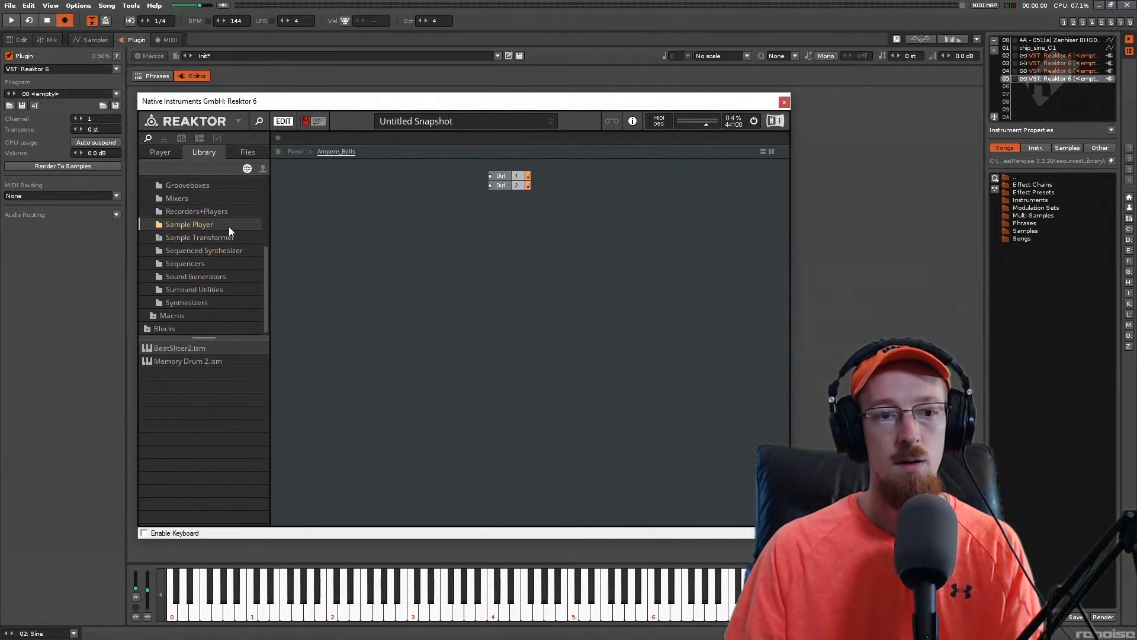
pyautogui.click(204, 301)
pyautogui.scroll(-3, 200, 379)
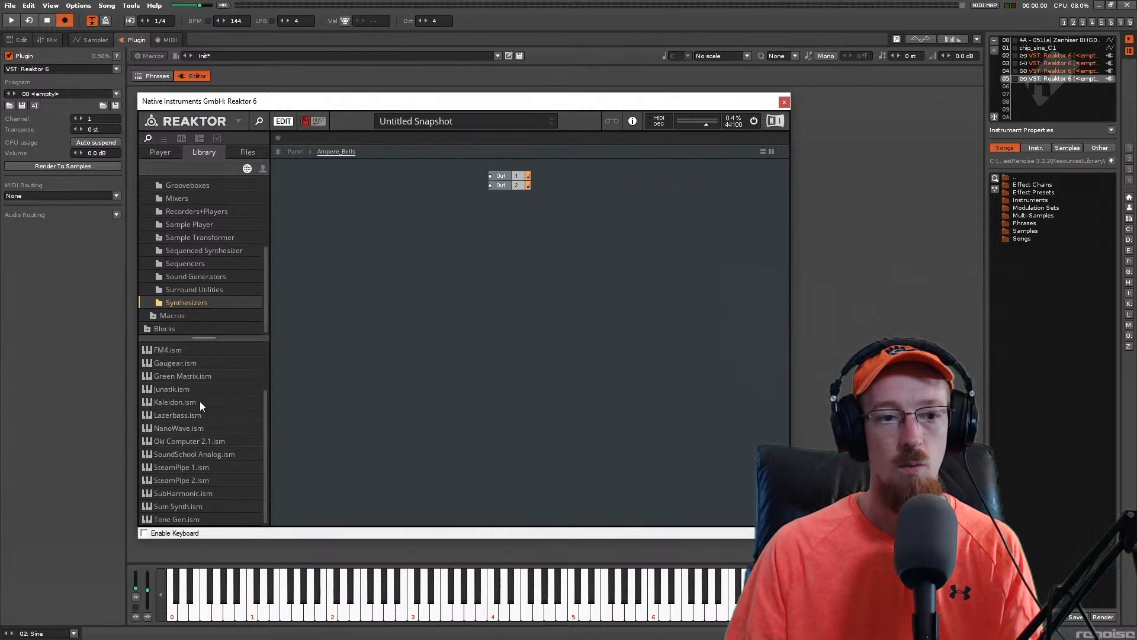
# Step: Add the Kaleidon synthesizer to the structure and split the view to show its panel above the structure
pyautogui.doubleClick(163, 403)
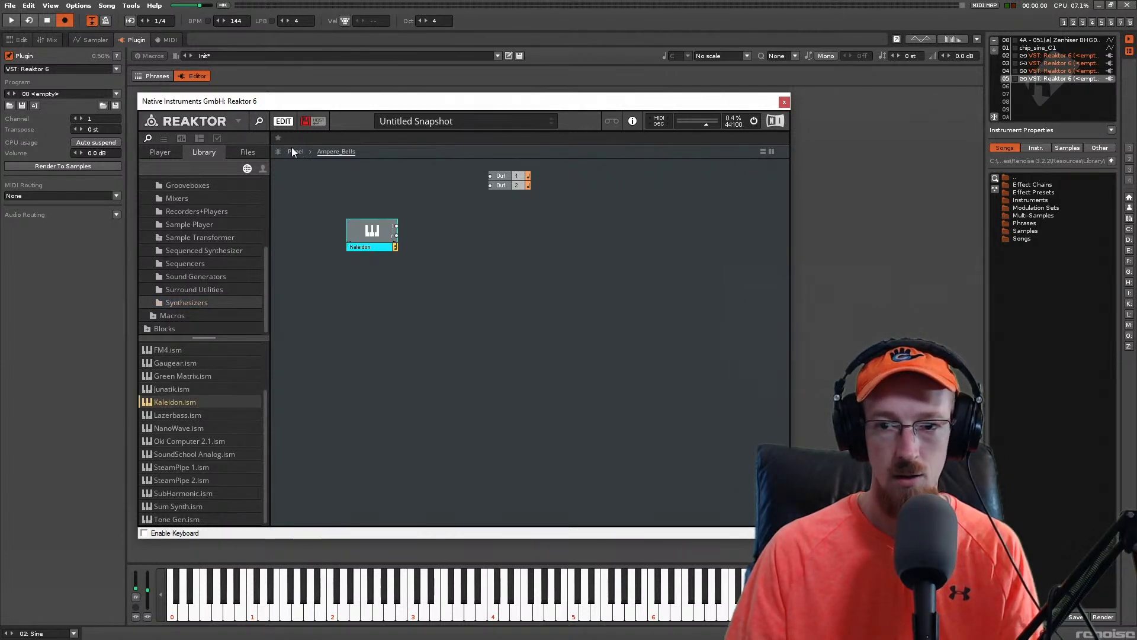
pyautogui.click(763, 151)
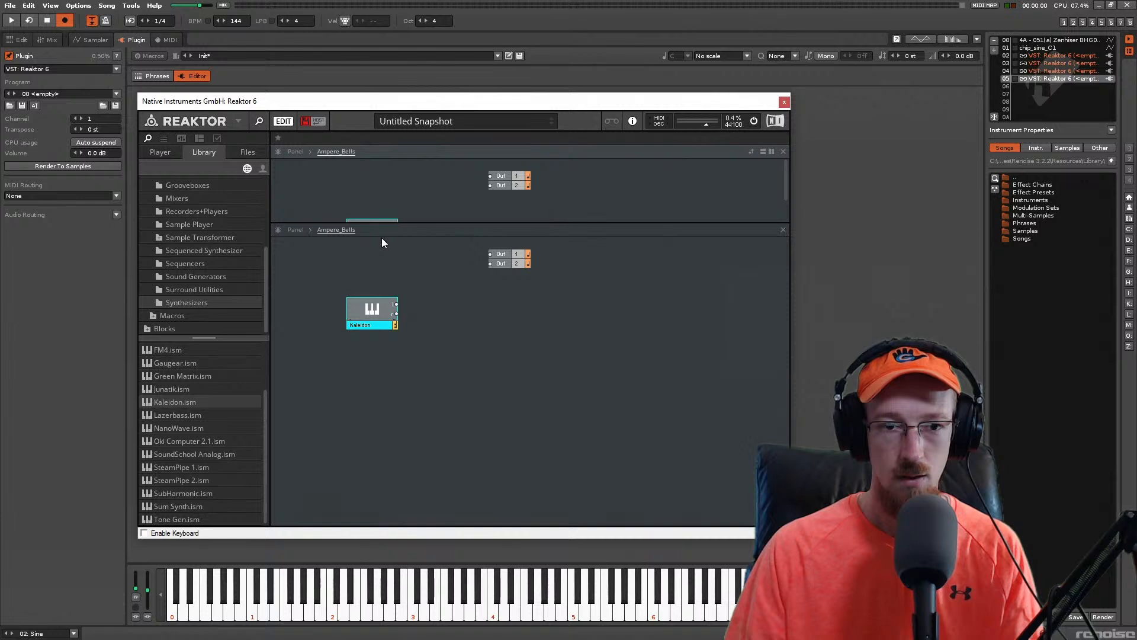
pyautogui.click(296, 151)
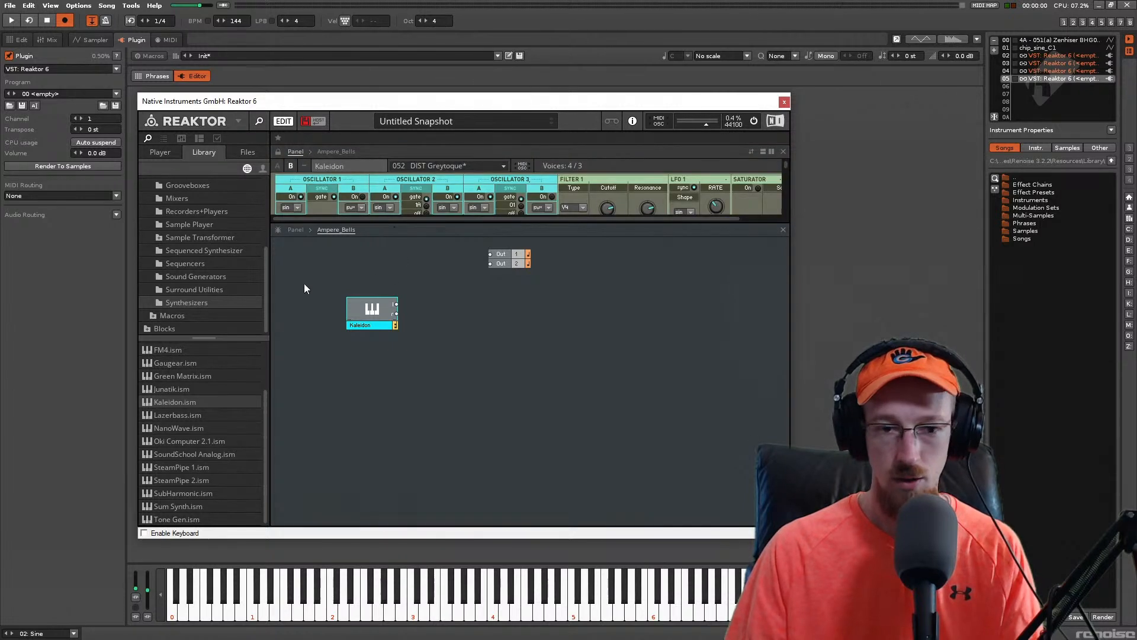
# Step: Replace Kaleidon with the NanoWave synthesizer from the library, skipping the search for its missing samples
pyautogui.press('Delete')
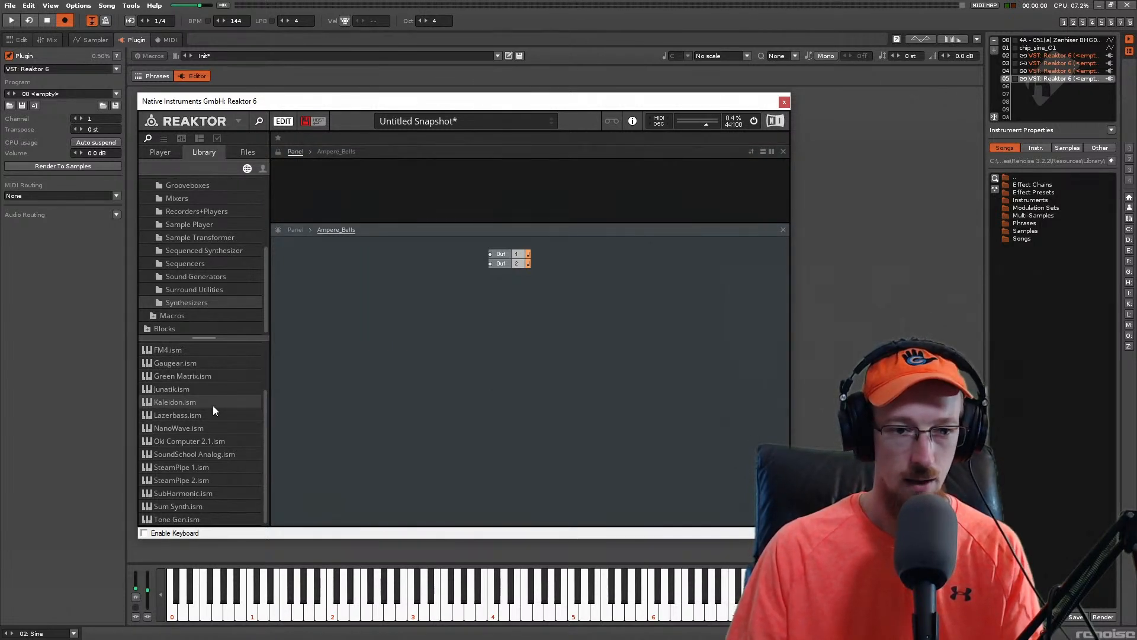
pyautogui.moveTo(158, 417); pyautogui.dragTo(374, 372)
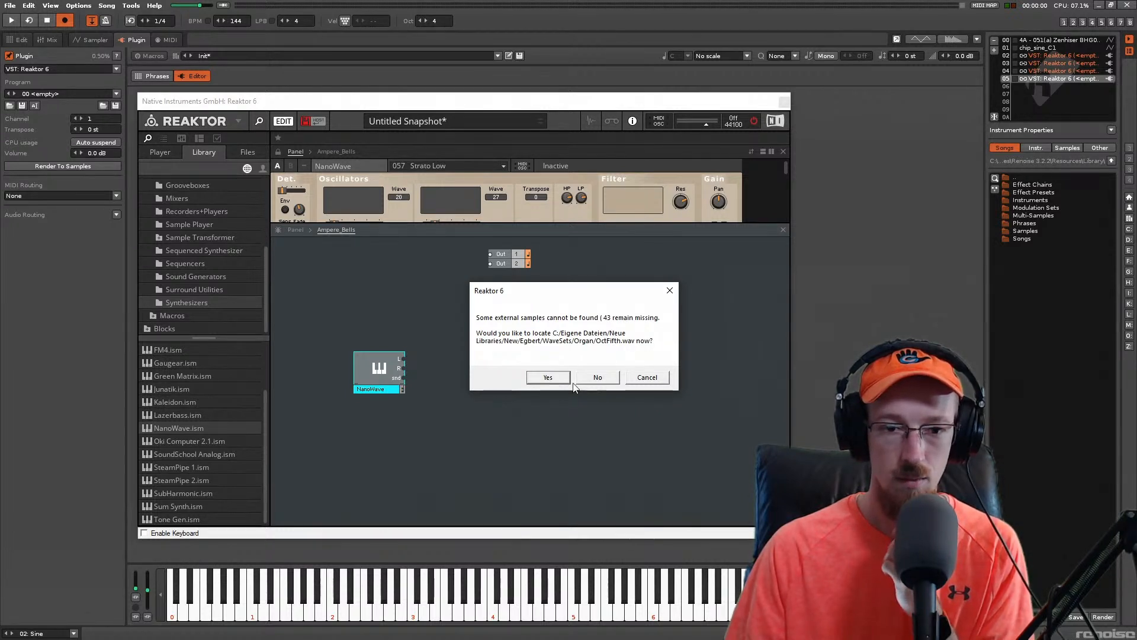
pyautogui.click(598, 378)
pyautogui.click(598, 372)
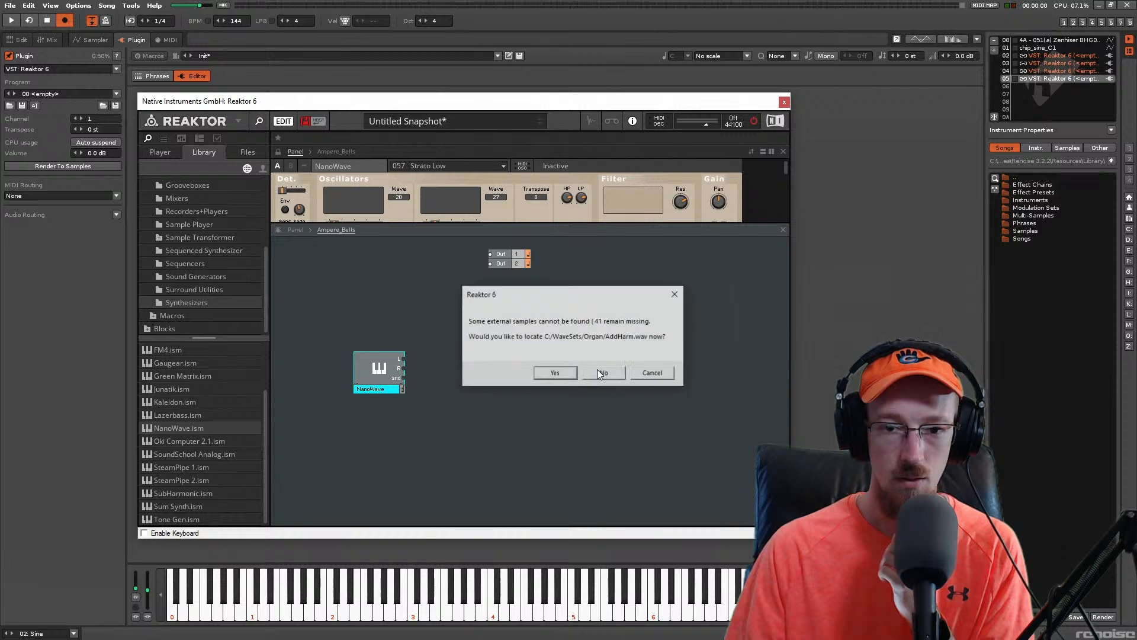
pyautogui.click(597, 372)
pyautogui.click(599, 373)
pyautogui.click(655, 373)
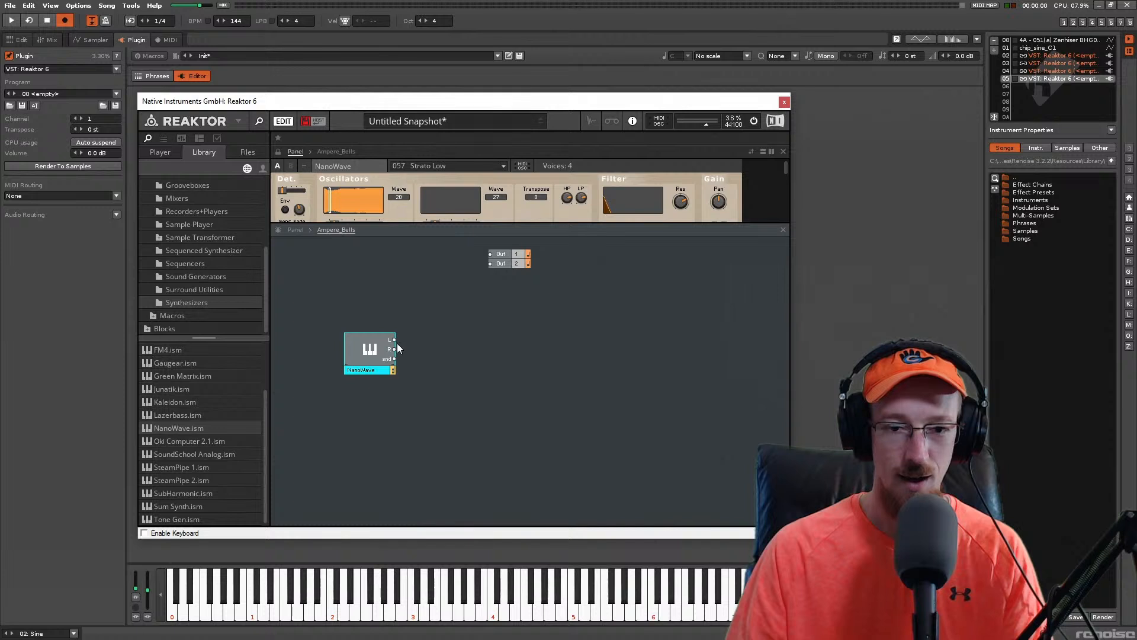
# Step: Wire NanoWave's L and R outputs to Out 1 and Out 2, and save the song
pyautogui.moveTo(397, 343); pyautogui.dragTo(491, 255)
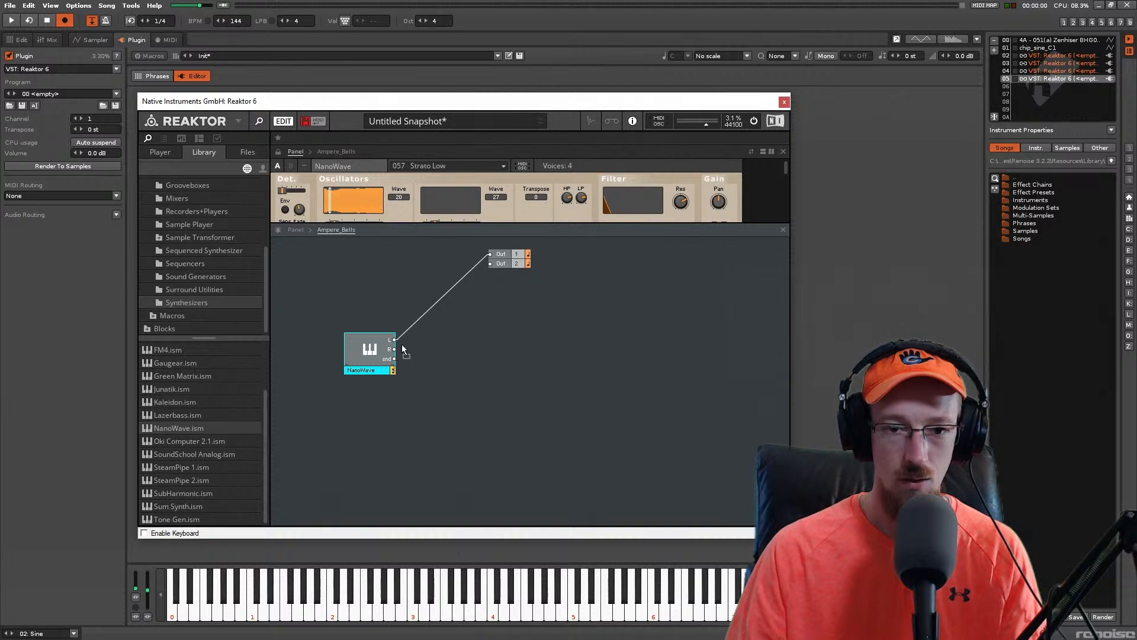
pyautogui.moveTo(498, 268); pyautogui.dragTo(491, 264)
pyautogui.moveTo(372, 348); pyautogui.dragTo(368, 322)
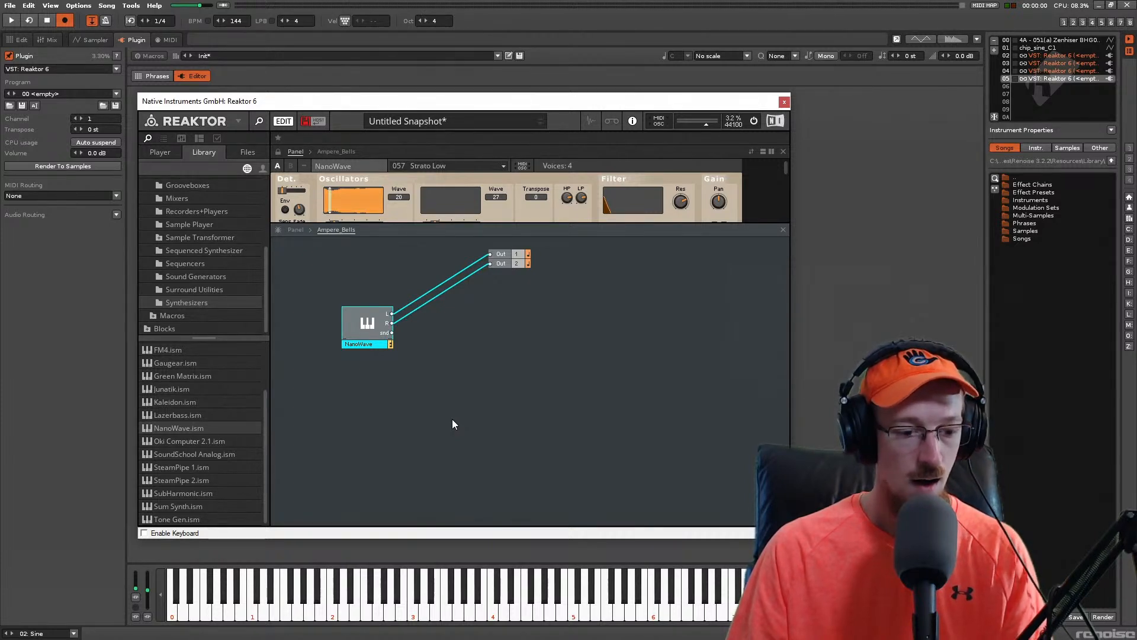
pyautogui.hotkey('ctrl', 's')
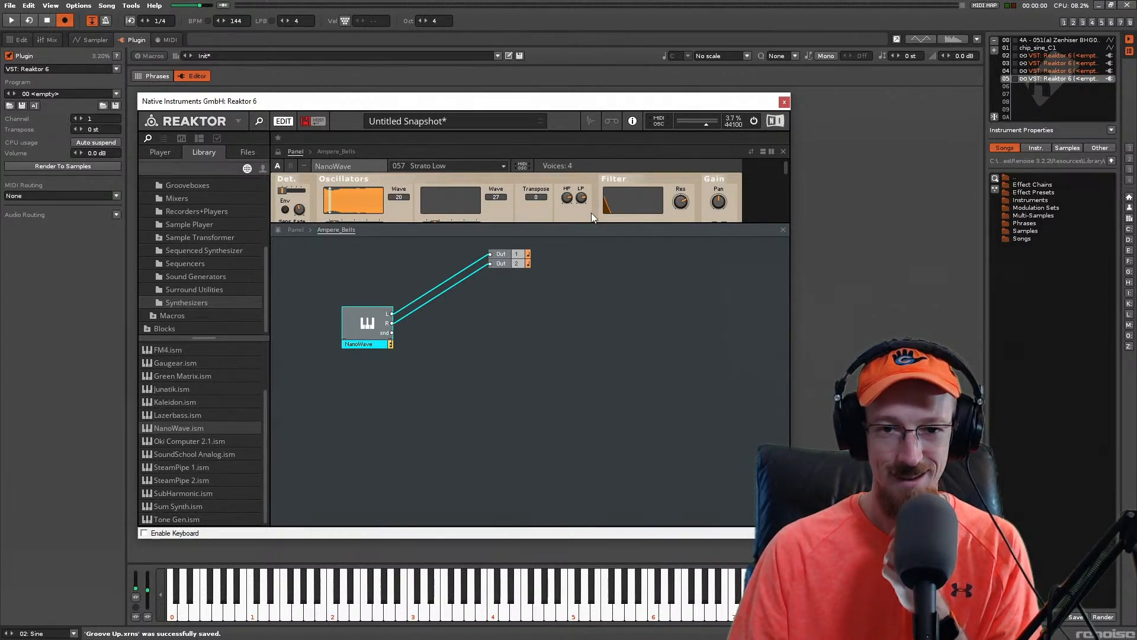
# Step: Enlarge the panel area of the split view and look over NanoWave's full set of controls
pyautogui.moveTo(588, 223); pyautogui.dragTo(581, 364)
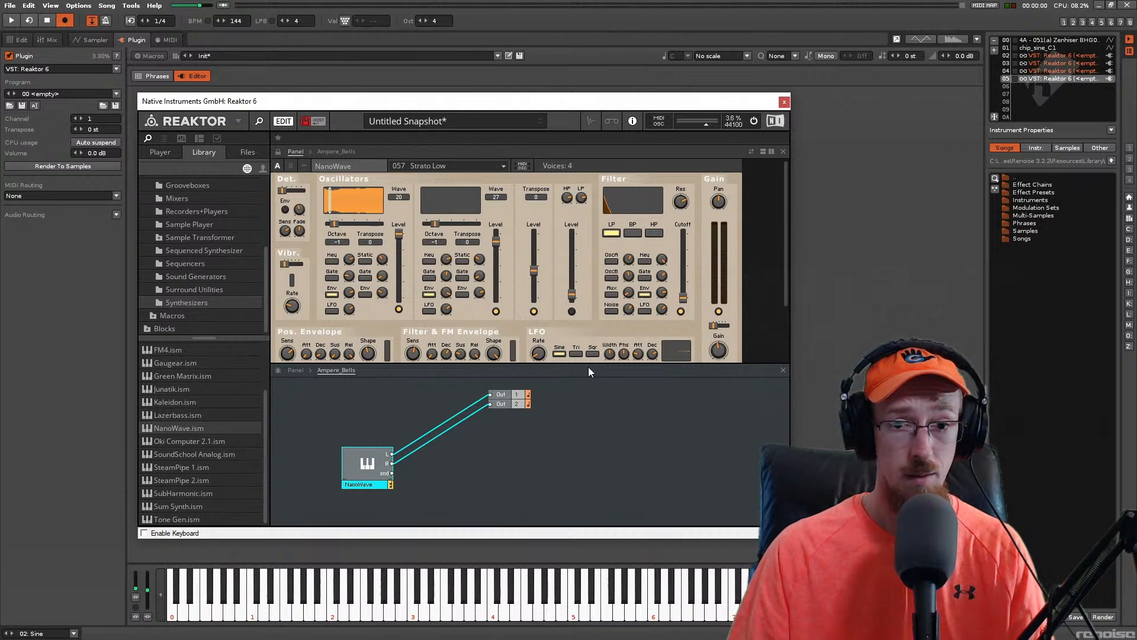
pyautogui.moveTo(590, 363); pyautogui.dragTo(582, 398)
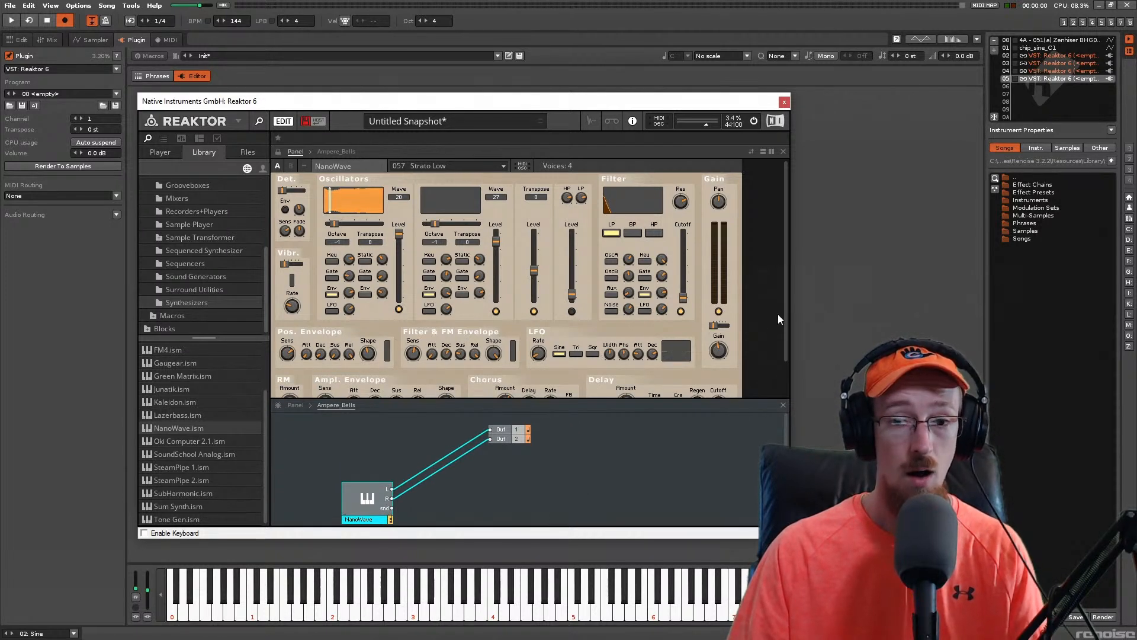
pyautogui.scroll(-3, 782, 314)
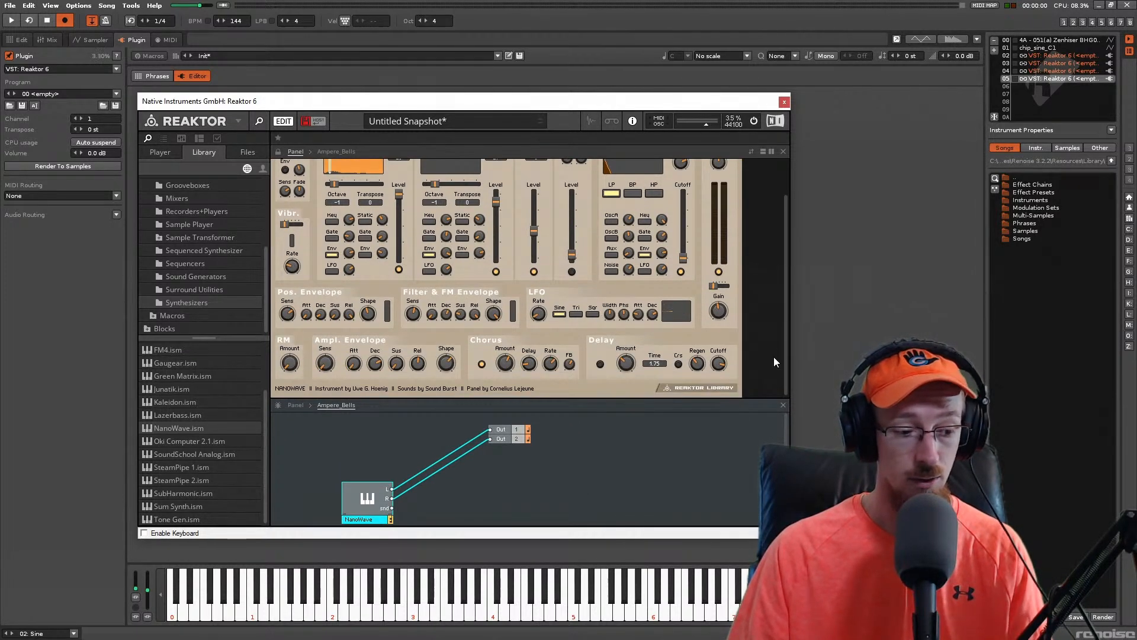
pyautogui.scroll(3, 779, 325)
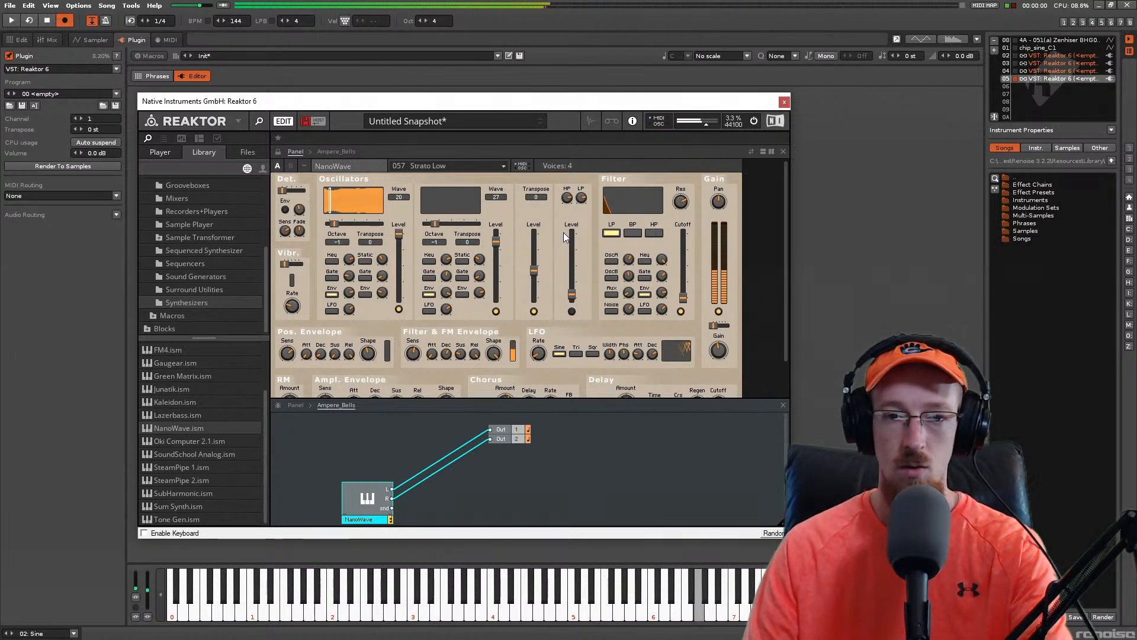
# Step: Audition NanoWave's snapshots Esoteria, number 6, noiserimba and Squerk
pyautogui.click(481, 166)
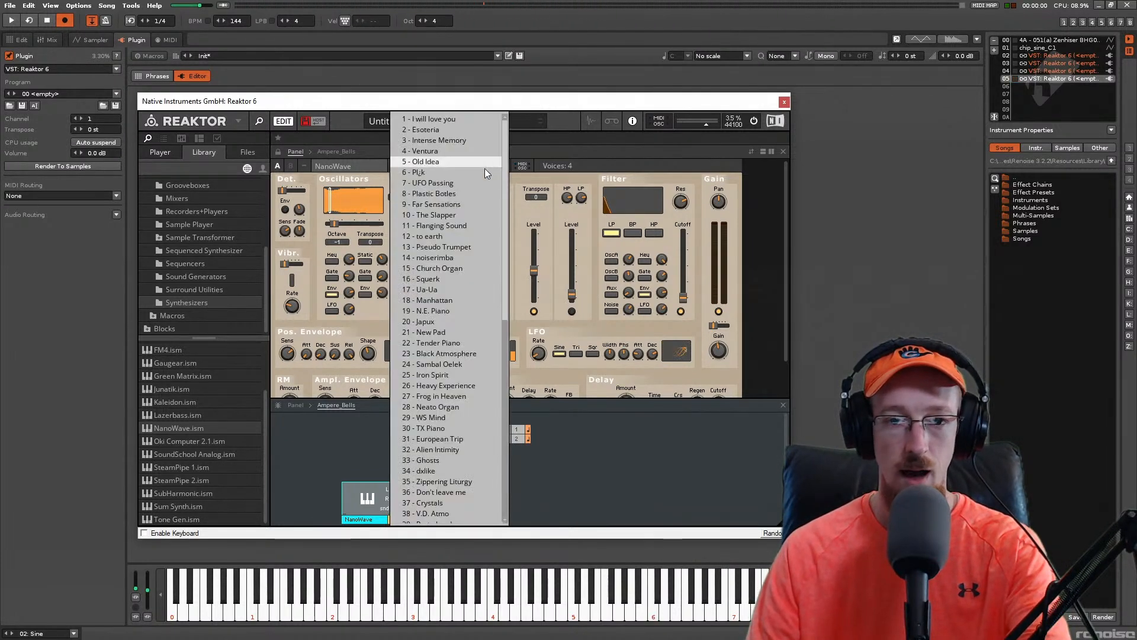
pyautogui.click(461, 134)
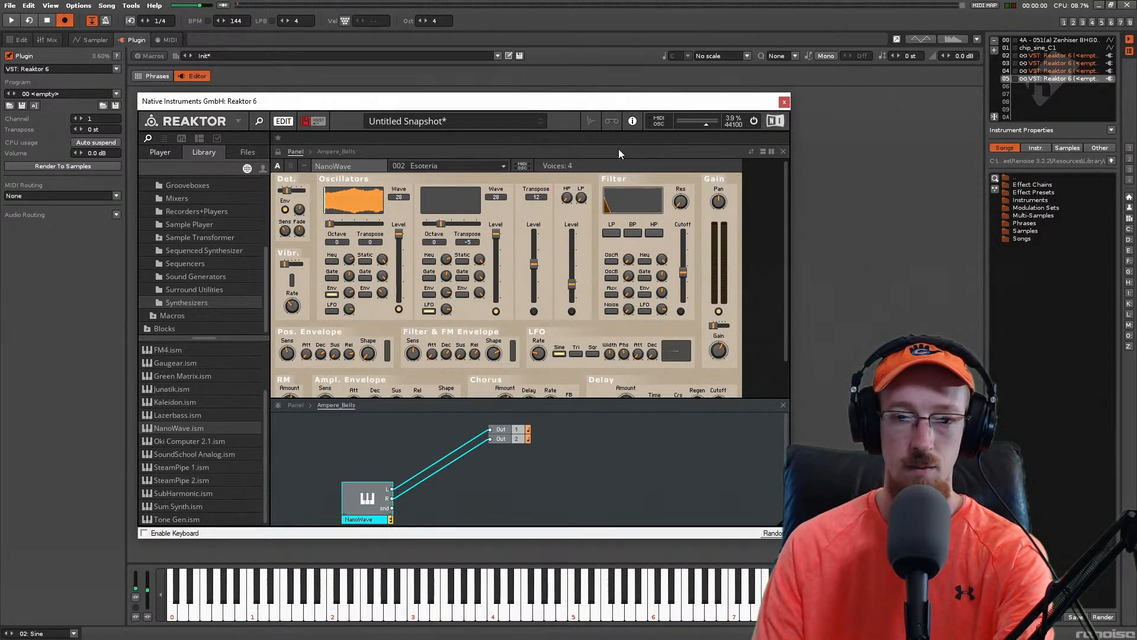
pyautogui.click(502, 166)
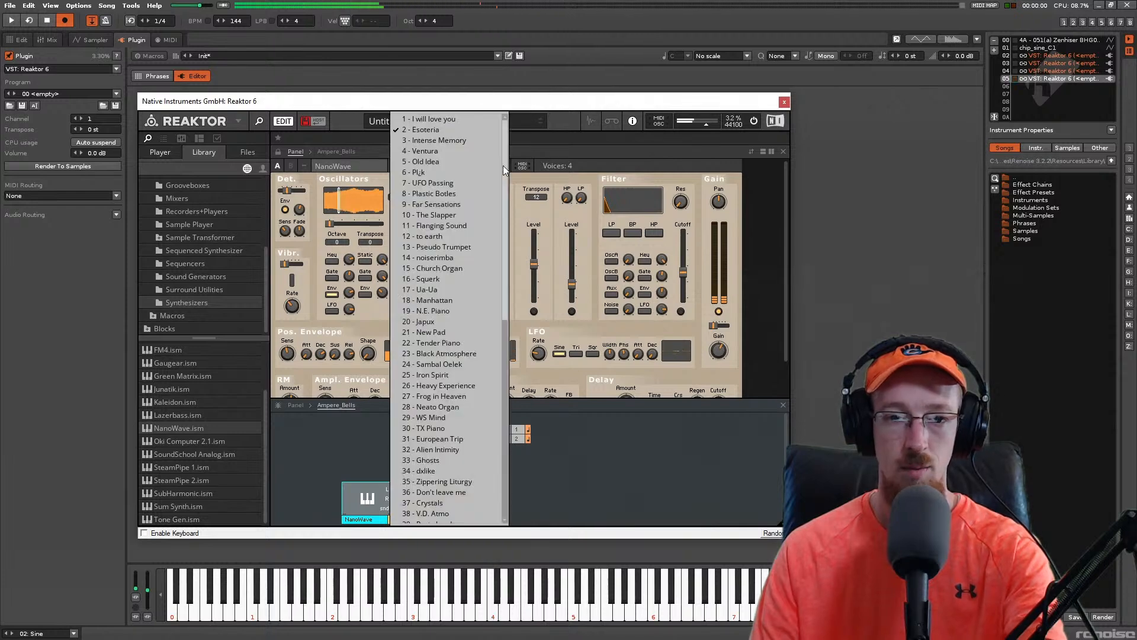
pyautogui.click(428, 172)
pyautogui.click(463, 166)
pyautogui.click(446, 259)
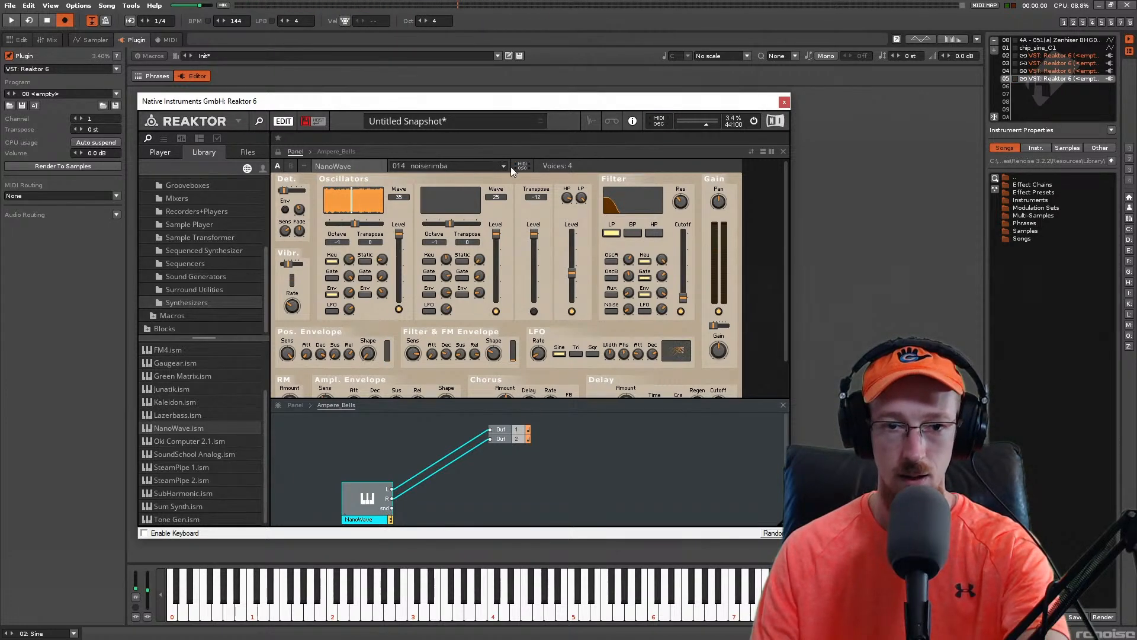
pyautogui.click(510, 166)
pyautogui.click(443, 274)
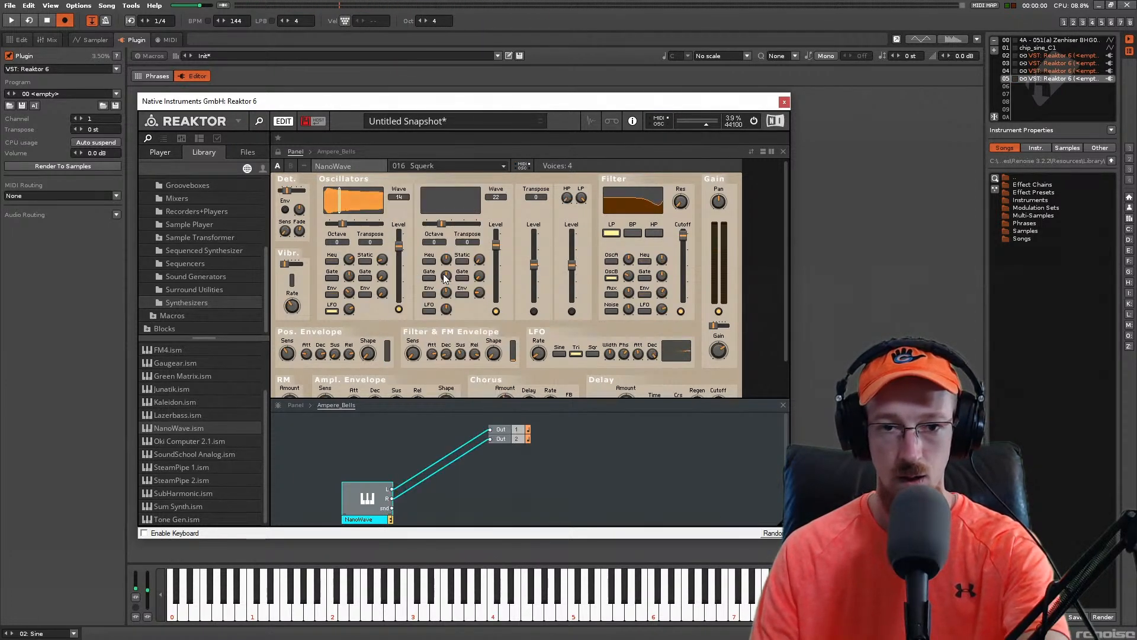
# Step: Load NanoWave's Old Idea snapshot and look through the list of other snapshots
pyautogui.scroll(-1, 484, 167)
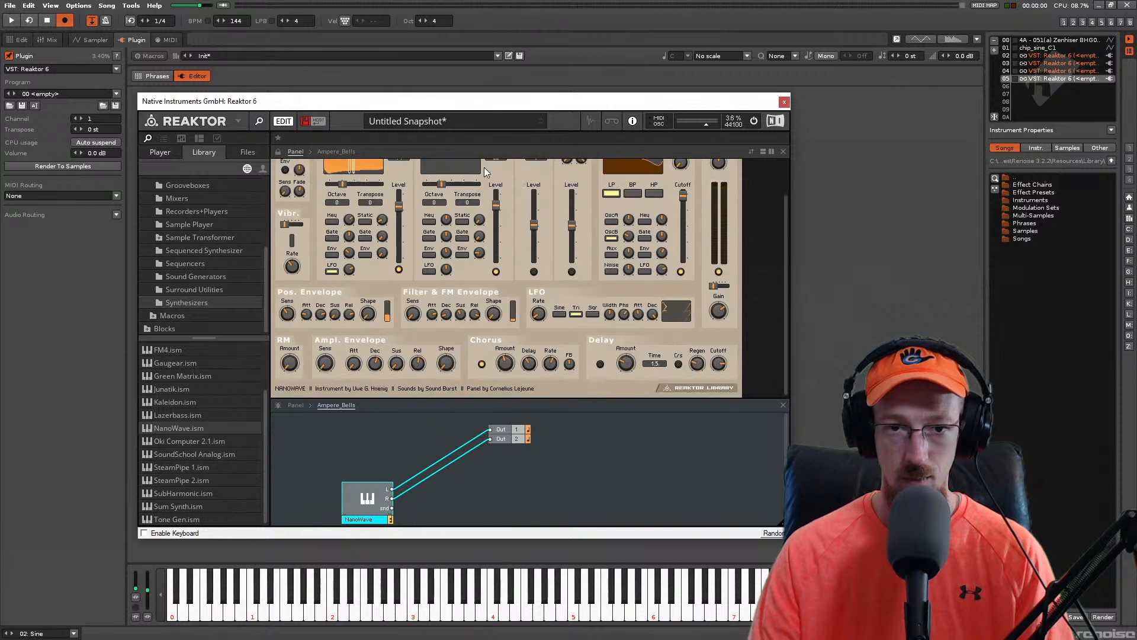
pyautogui.scroll(1, 484, 167)
pyautogui.click(479, 165)
pyautogui.click(480, 165)
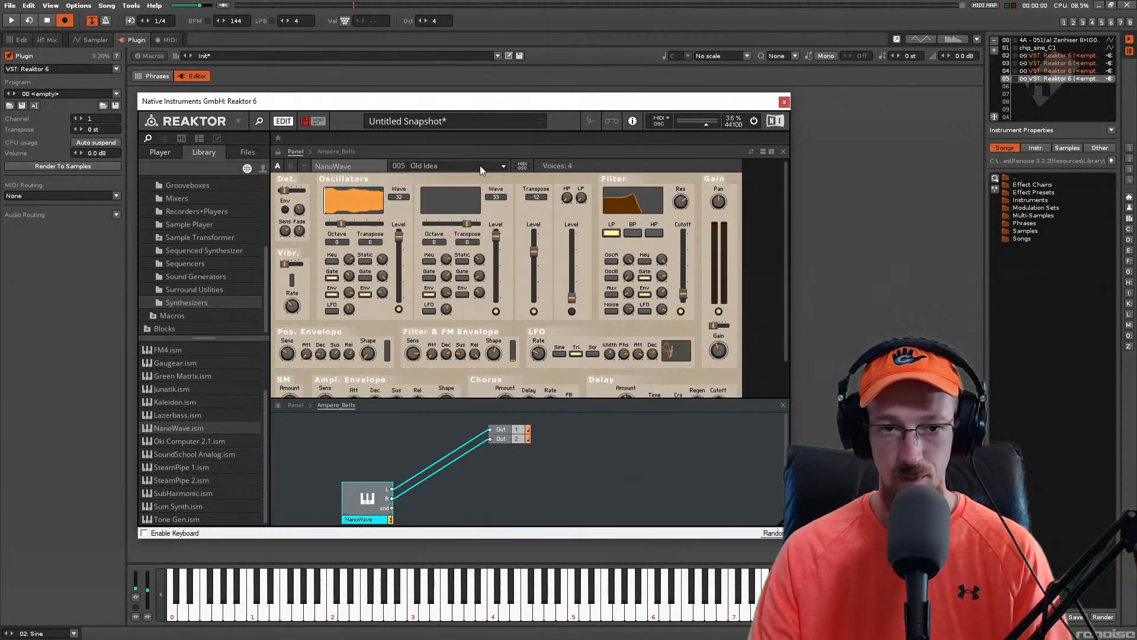
pyautogui.scroll(-1, 480, 165)
pyautogui.scroll(1, 465, 169)
pyautogui.click(464, 168)
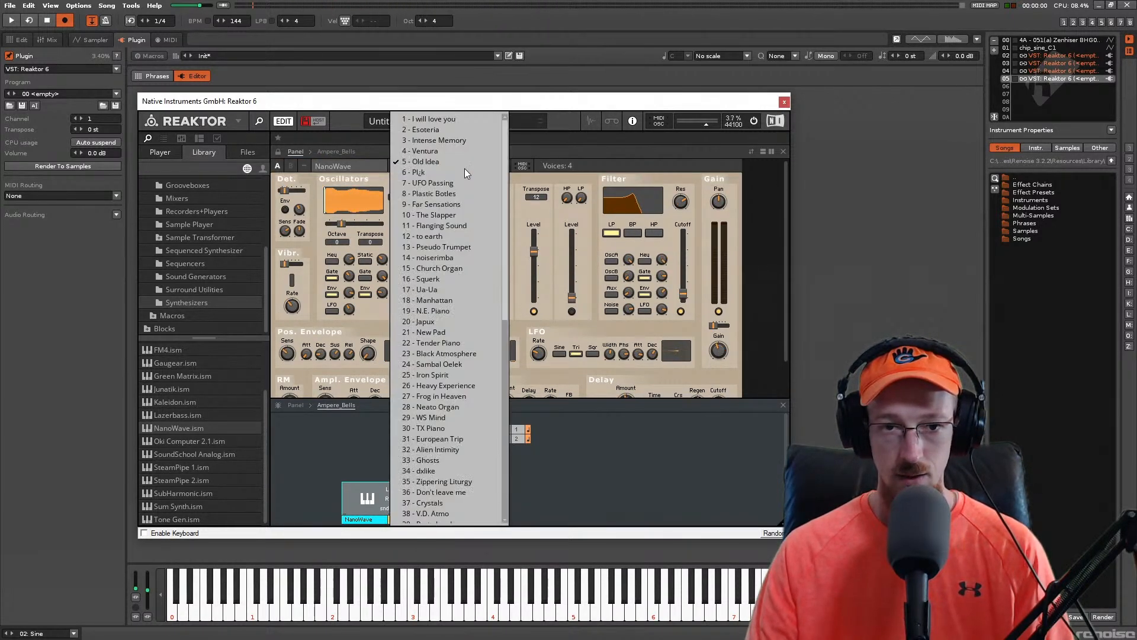
pyautogui.scroll(-2, 460, 171)
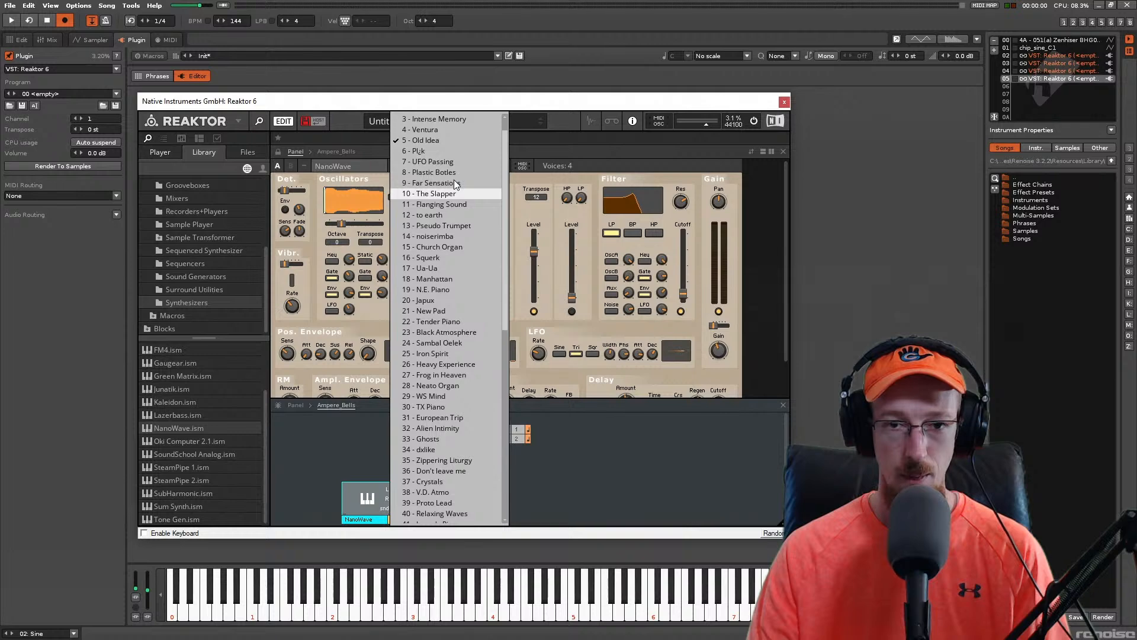
pyautogui.click(524, 125)
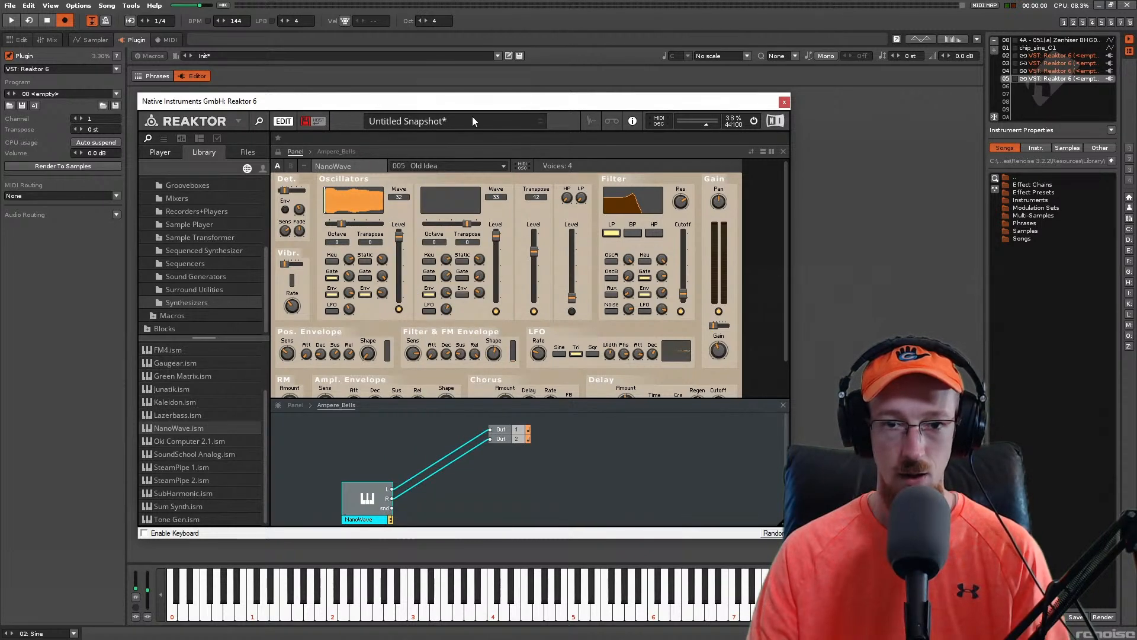
# Step: Try NanoWave's noiserimba and Japux snapshots again by ear, and load New Pad
pyautogui.click(439, 167)
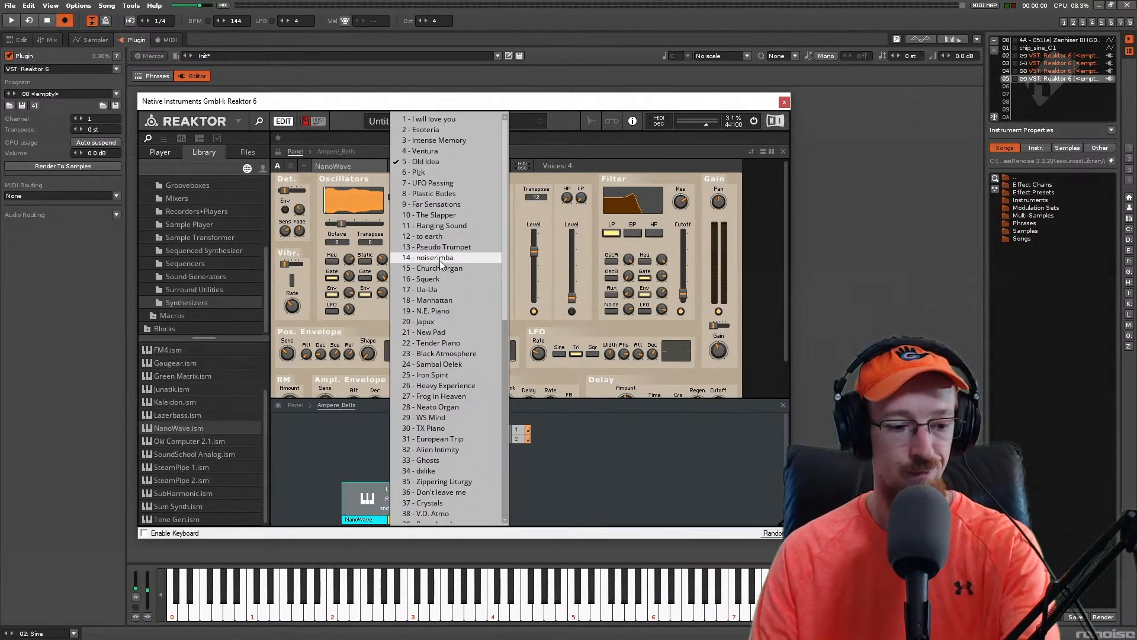
pyautogui.click(439, 260)
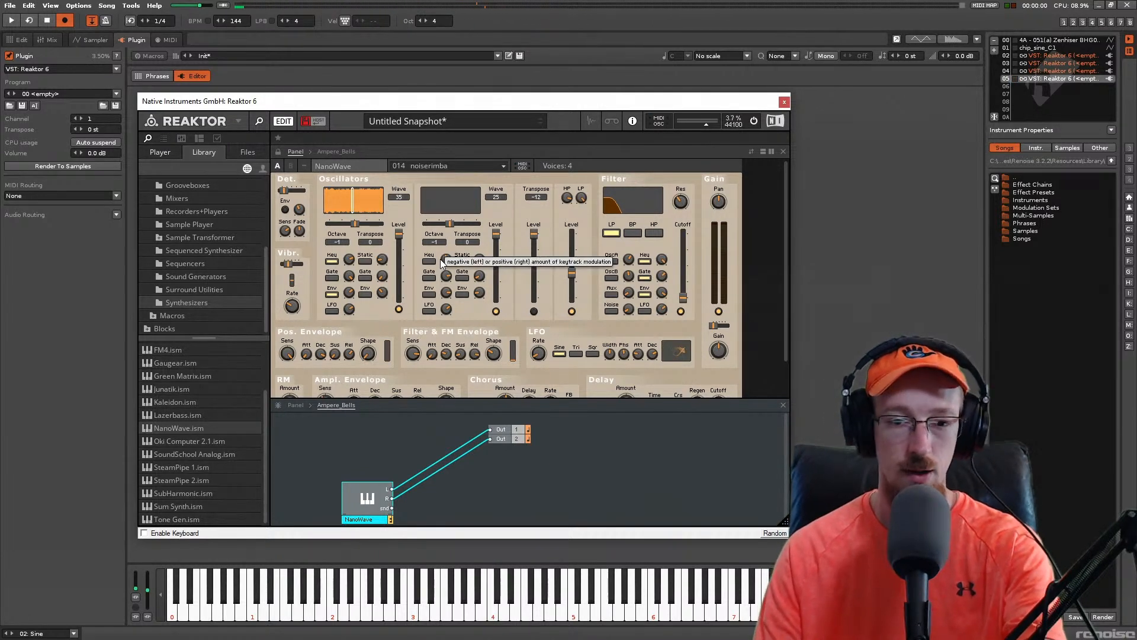
pyautogui.click(418, 169)
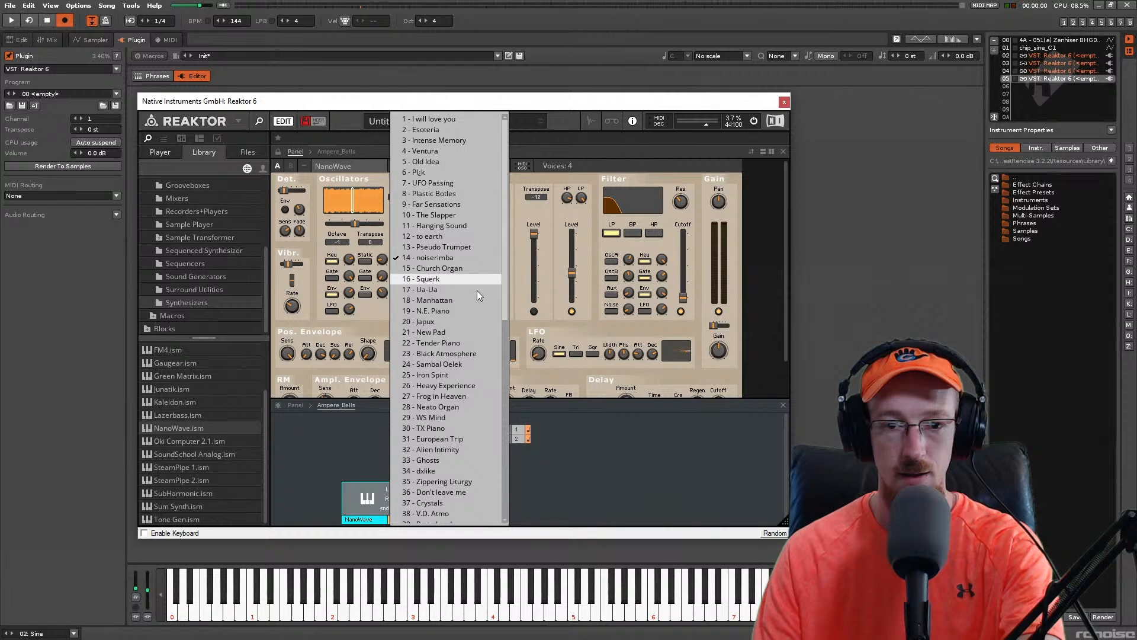
pyautogui.scroll(-2, 477, 291)
pyautogui.click(459, 278)
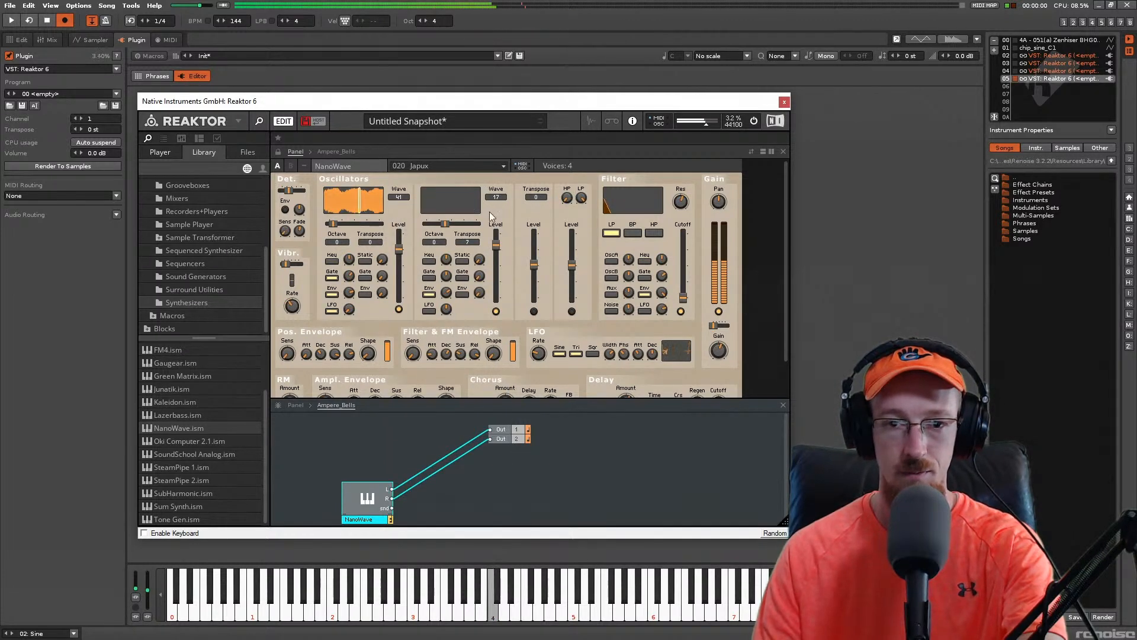
pyautogui.click(490, 168)
pyautogui.click(460, 334)
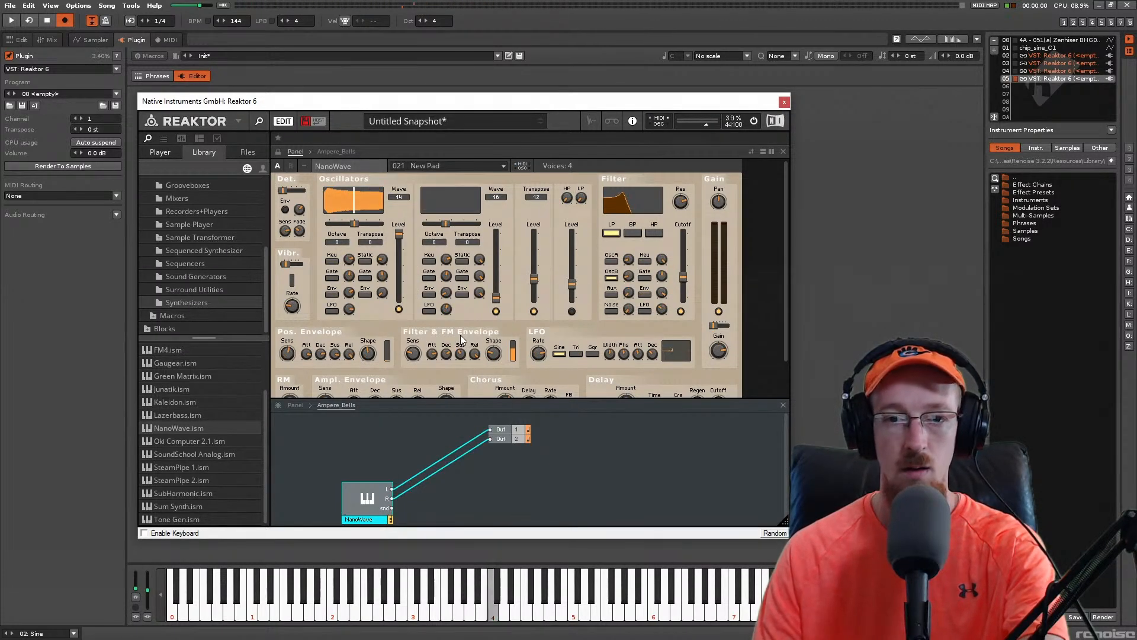
# Step: Load NanoWave's Tender Piano snapshot and close the Reaktor 6 editor window
pyautogui.click(488, 165)
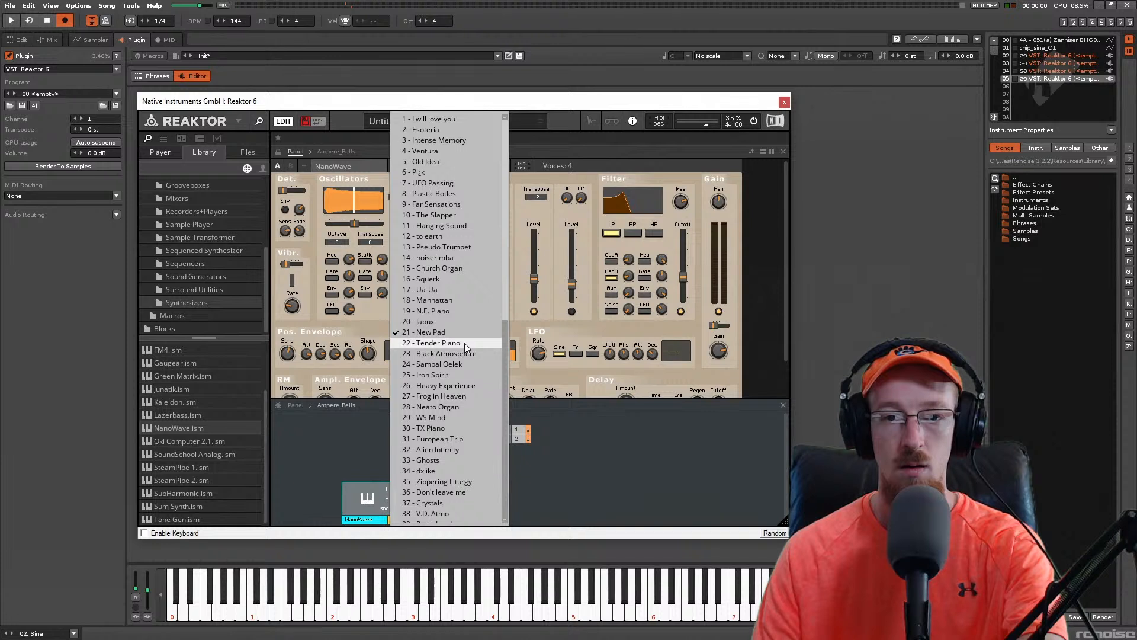
pyautogui.click(462, 321)
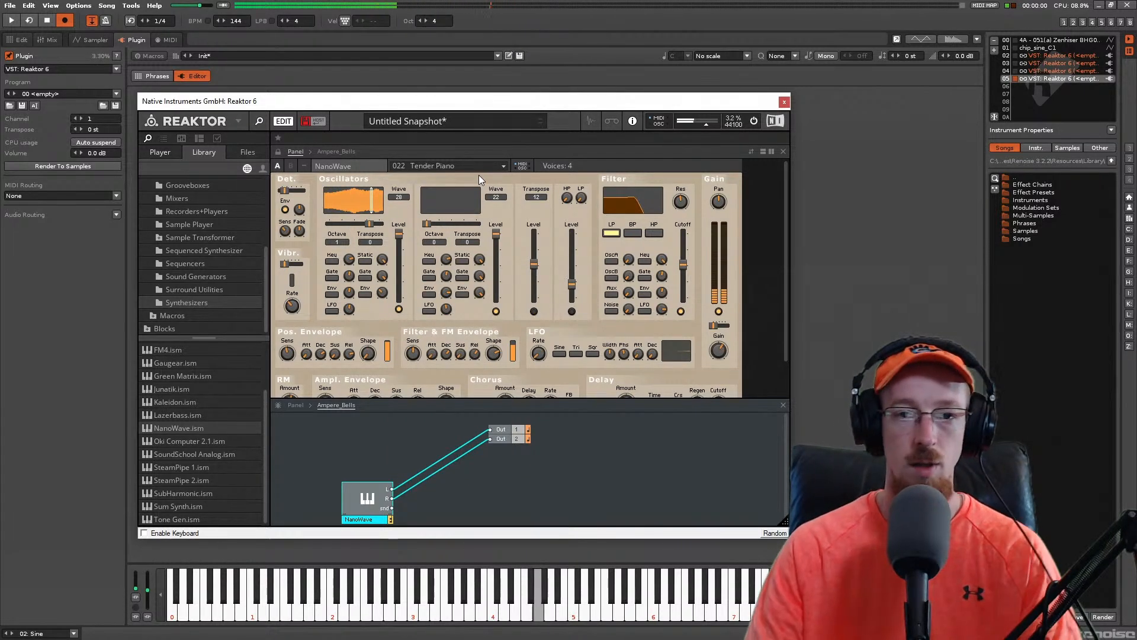
pyautogui.click(784, 101)
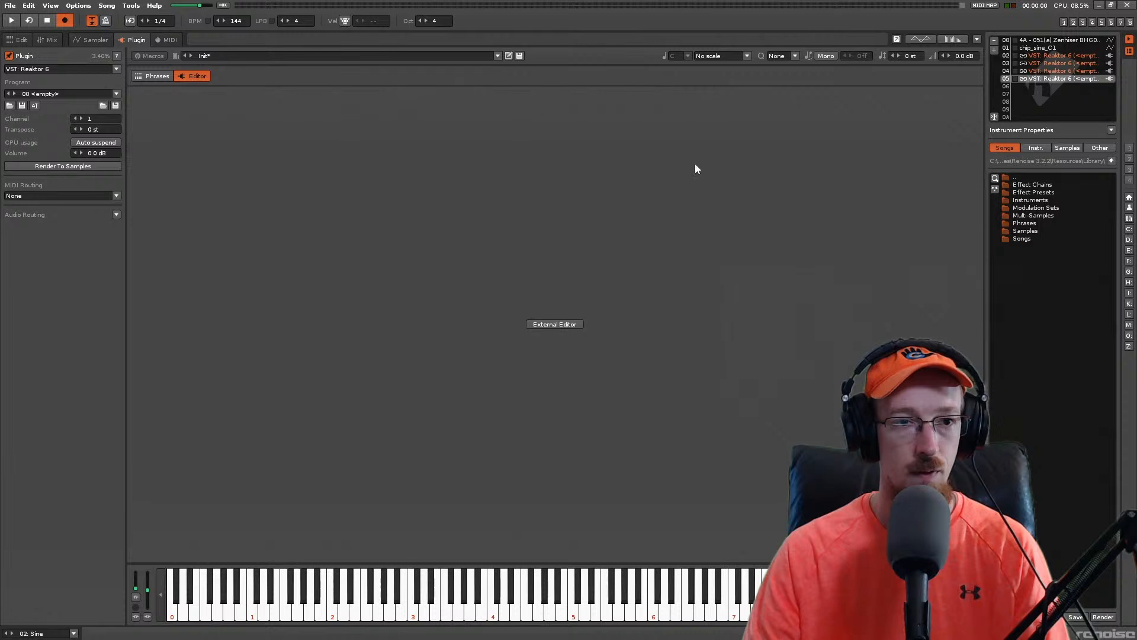
# Step: In the pattern editor, rename Track 03 as Bass Layer Pluck and save the song
pyautogui.click(22, 40)
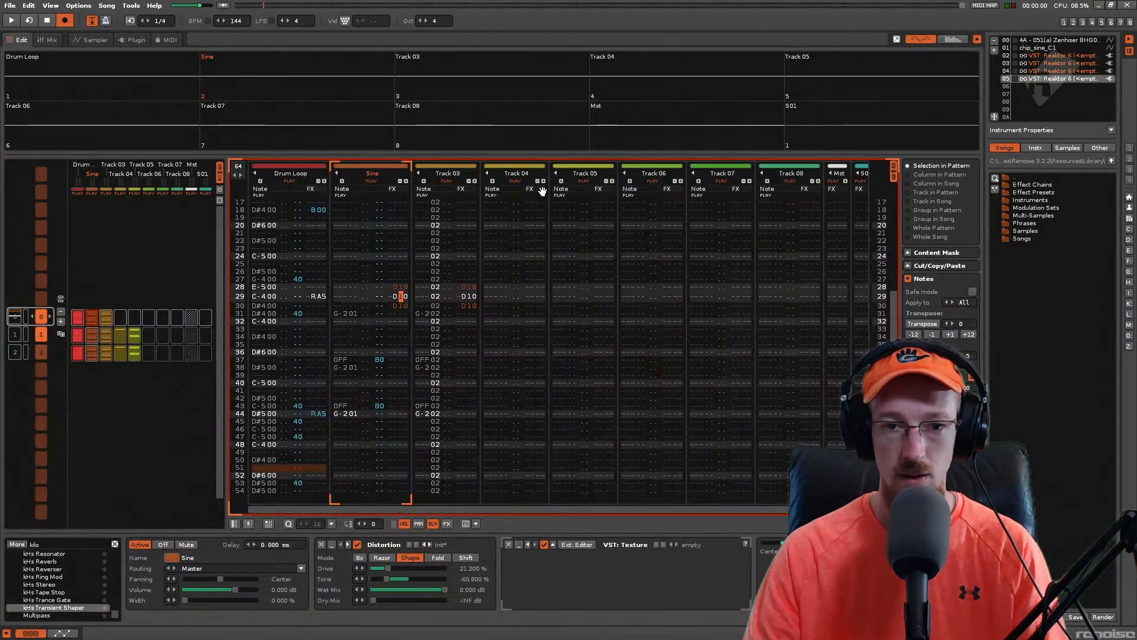
pyautogui.click(460, 172)
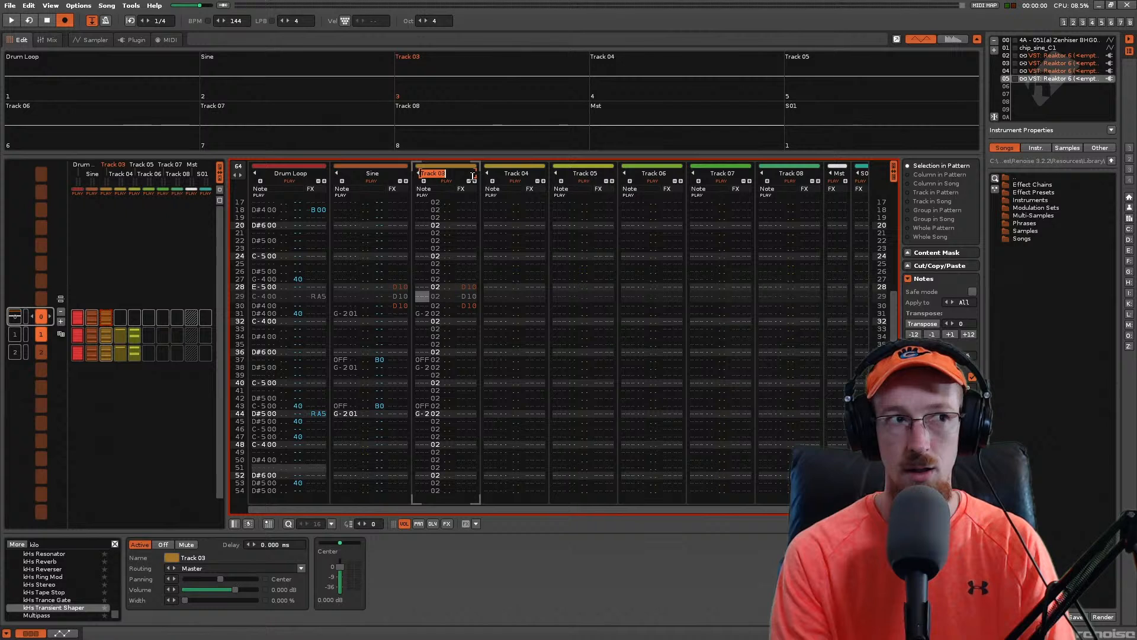
pyautogui.press('BackSpace')
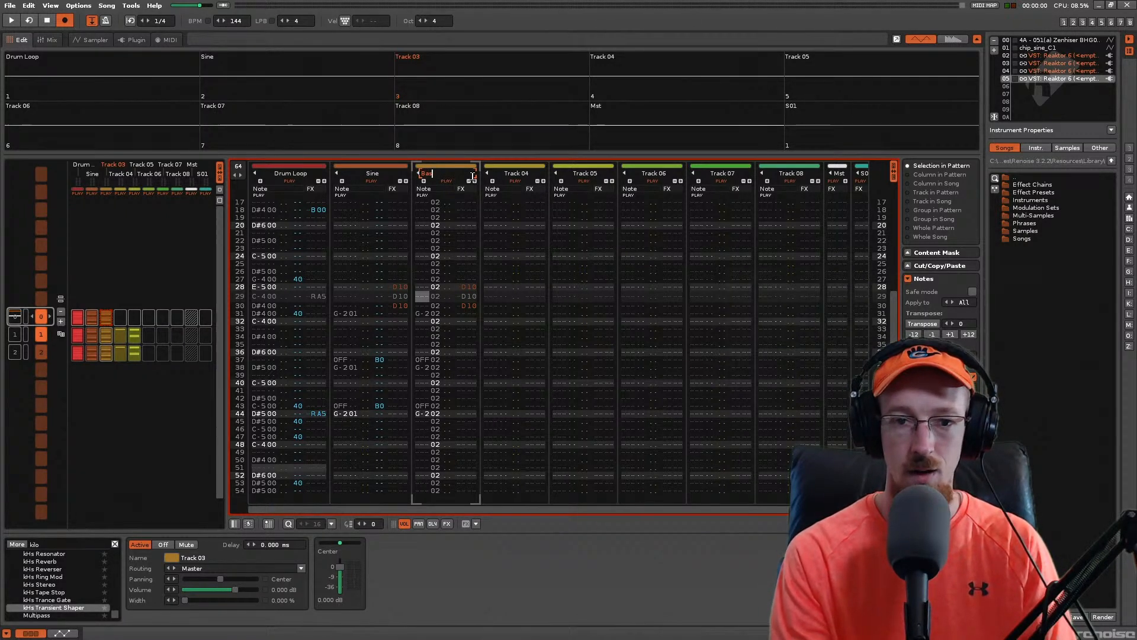
pyautogui.write('Bass Layer Pluck')
pyautogui.press('Return')
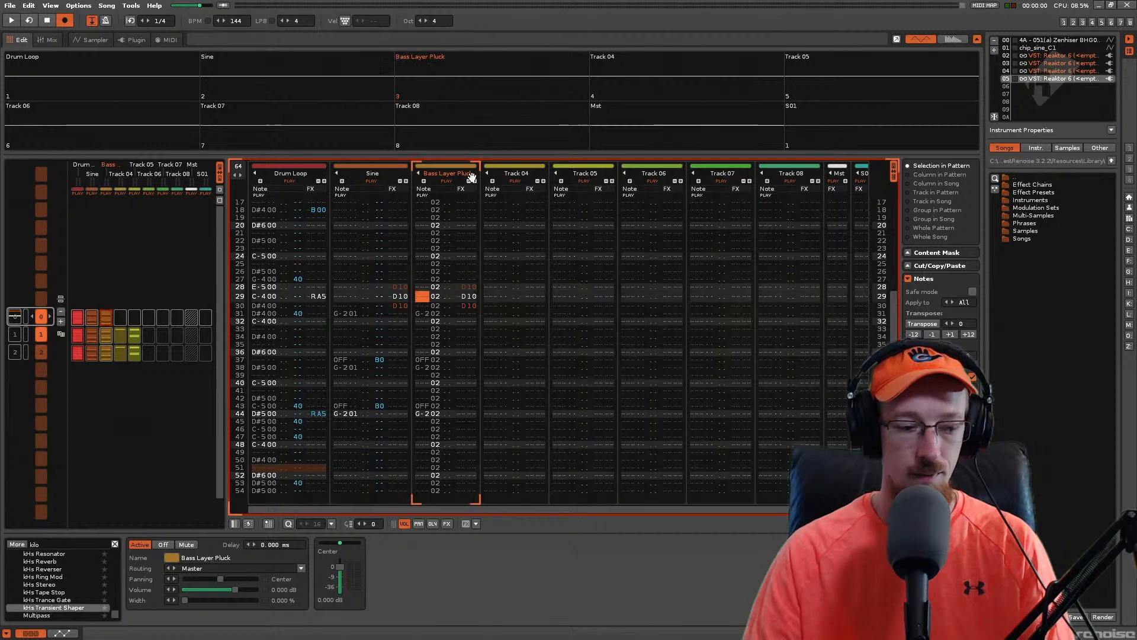
pyautogui.hotkey('ctrl', 's')
# Step: Select Track 04 and listen to the first pattern up to about line 28
pyautogui.scroll(4, 507, 276)
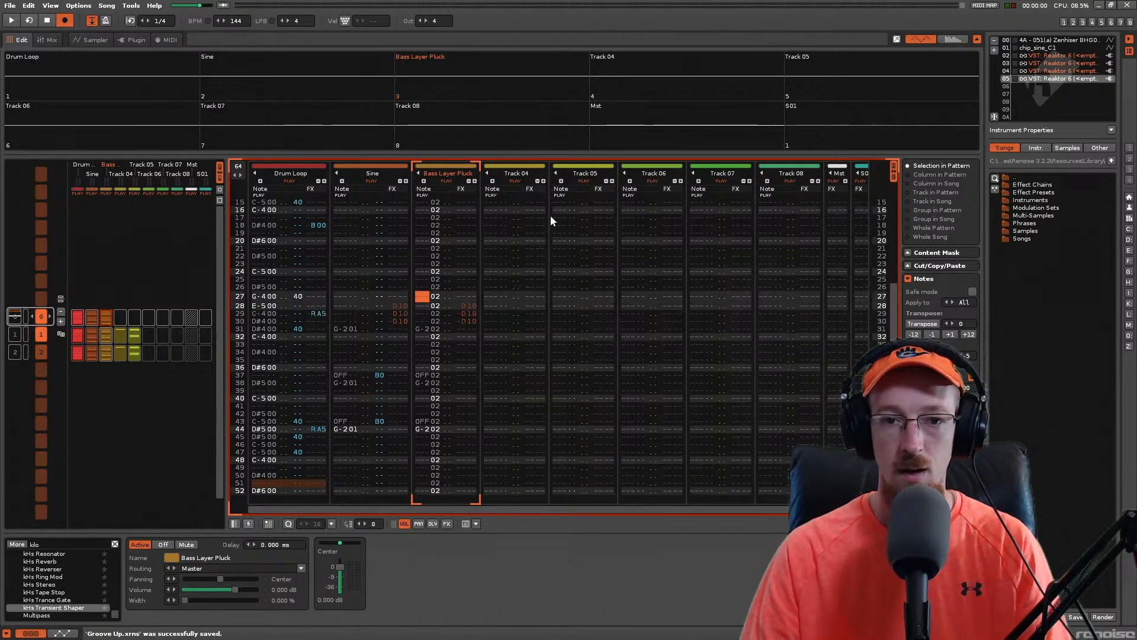
pyautogui.click(518, 176)
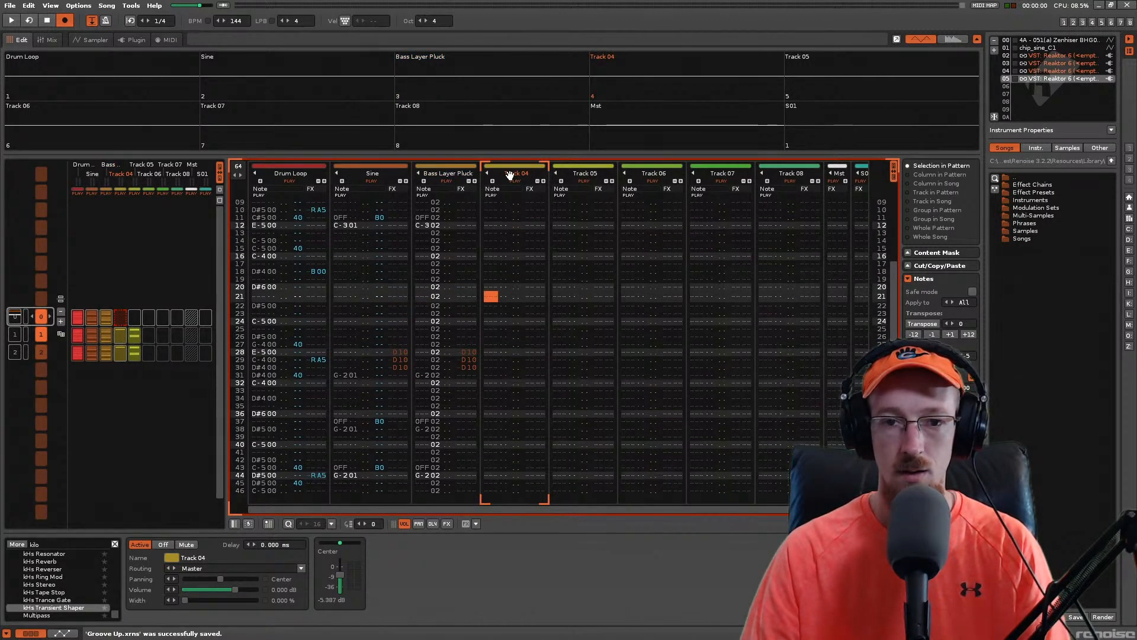
pyautogui.press('space')
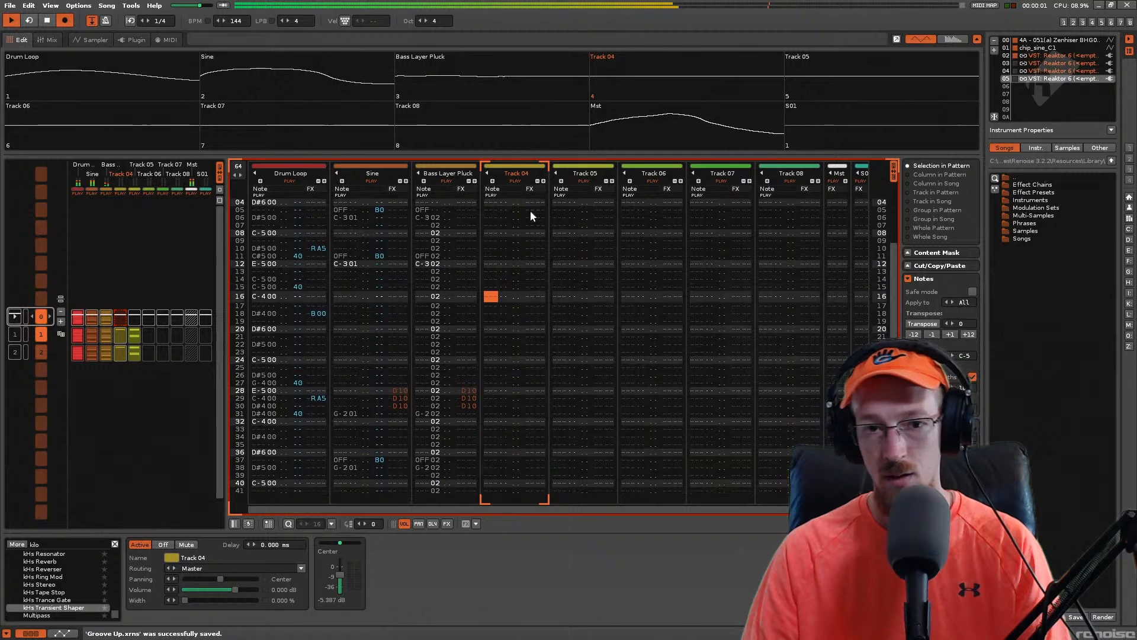
pyautogui.press('space')
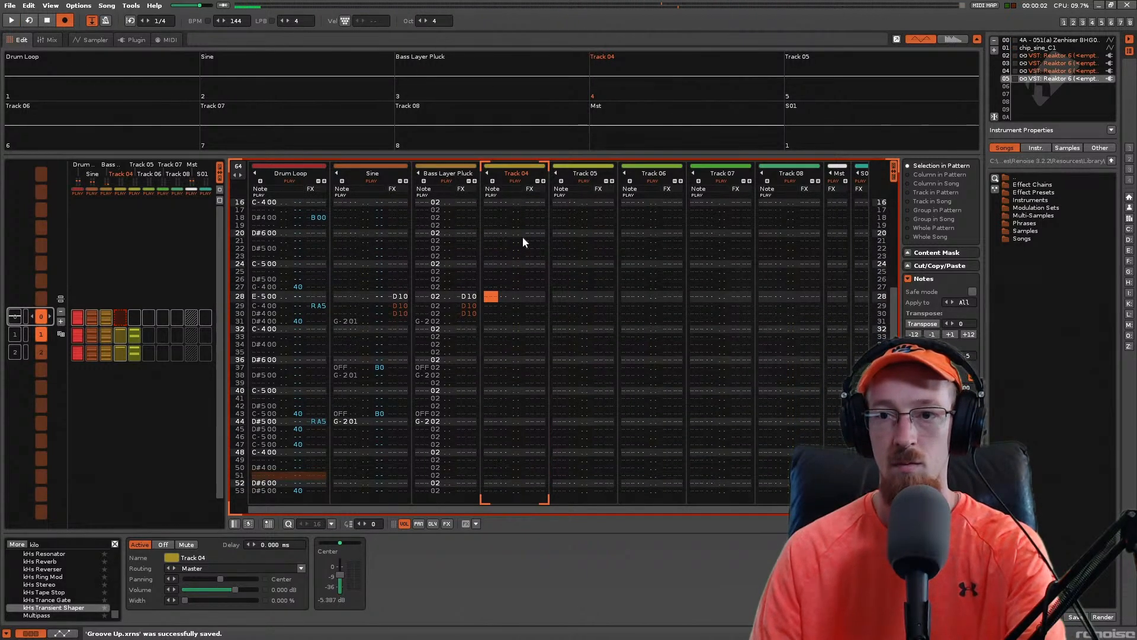
# Step: Try C-4 and E-4 notes of instrument 05 on line 28 of Track 04, and undo them
pyautogui.press('b')
pyautogui.press('c')
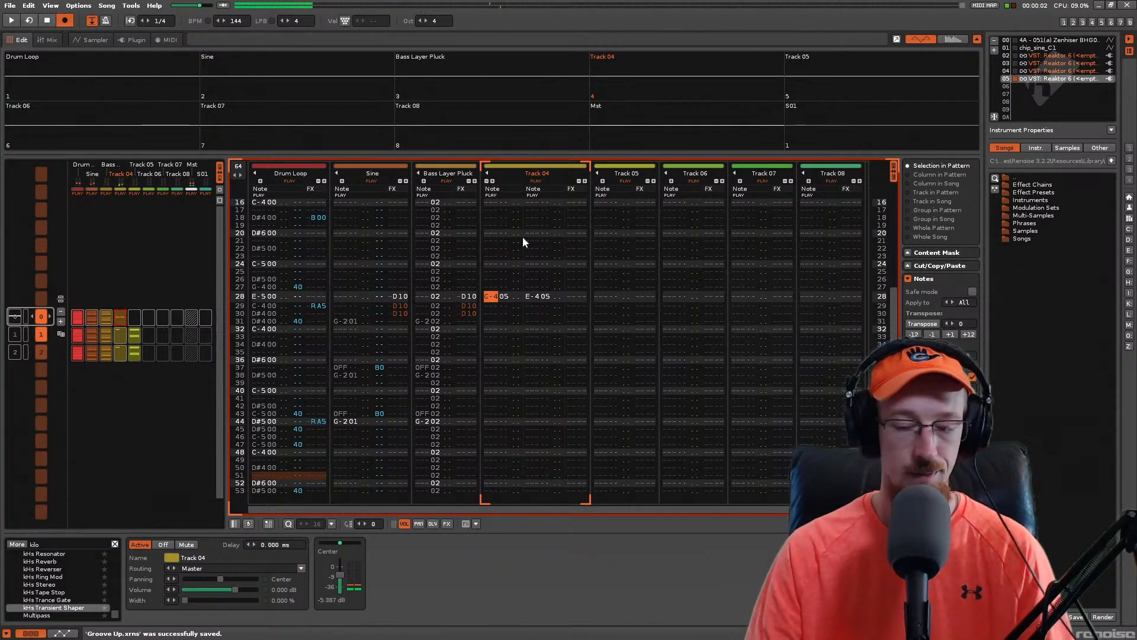
pyautogui.hotkey('ctrl', 'z')
pyautogui.hotkey('ctrl', 'z')
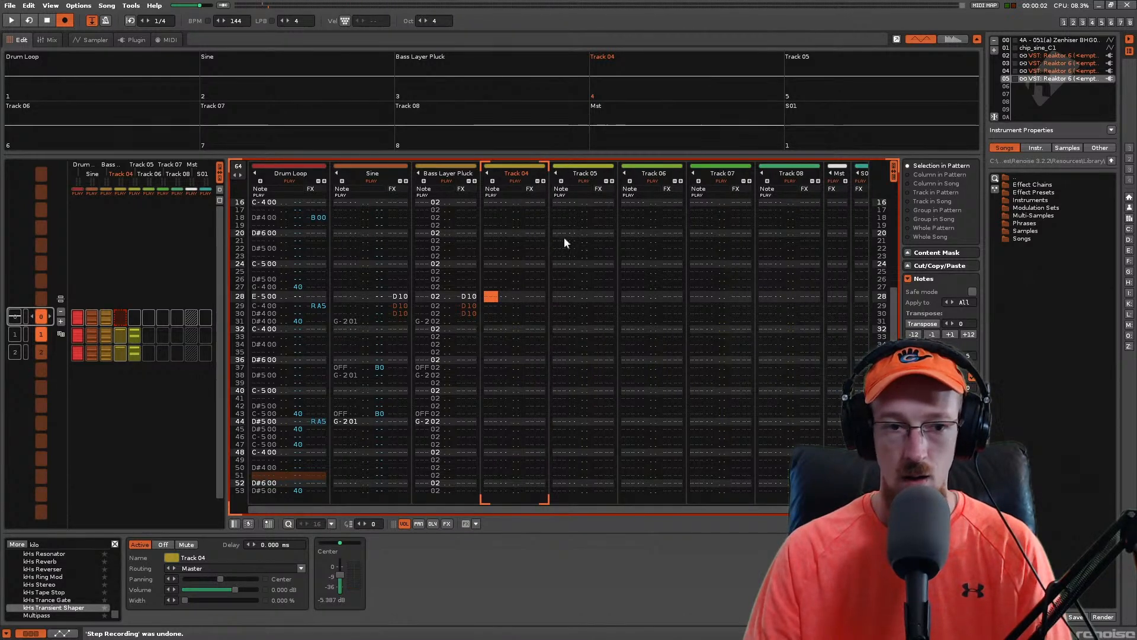
# Step: Play the first pattern on and stop at line 56
pyautogui.scroll(6, 559, 233)
pyautogui.press('space')
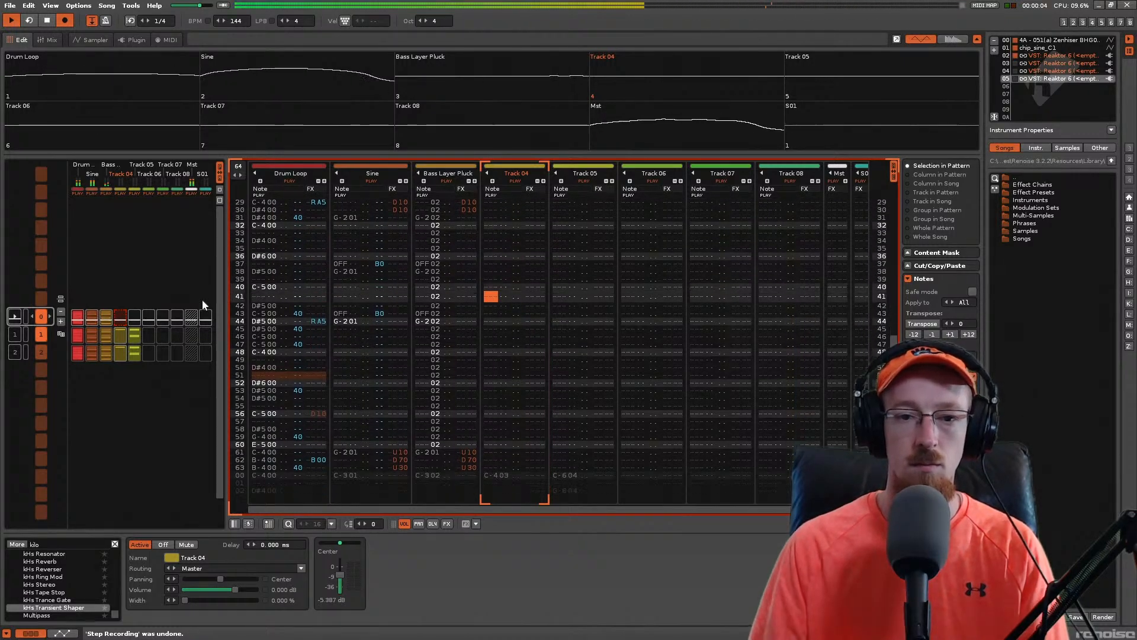
pyautogui.press('space')
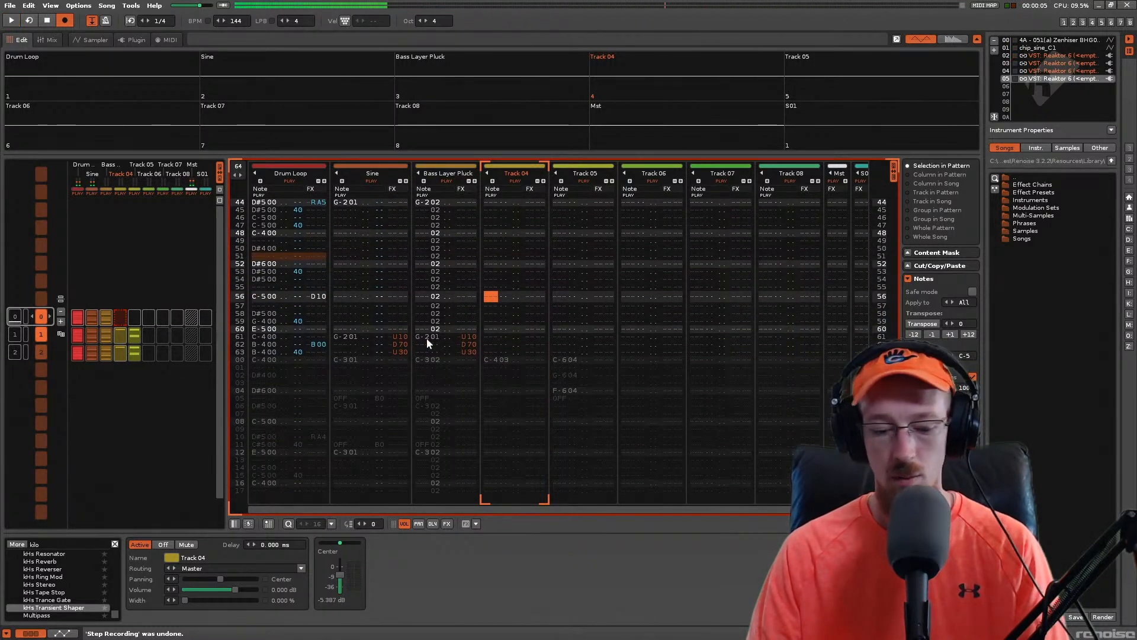
# Step: Try a G-5 note of instrument 05 on line 56 of Track 04, and delete it
pyautogui.press('t')
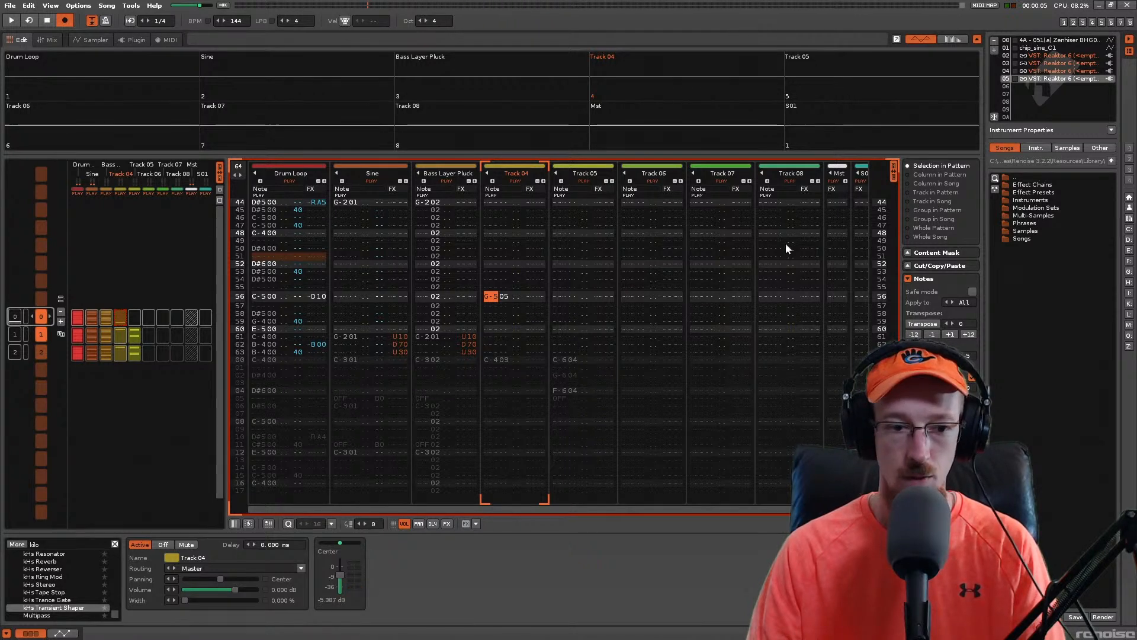
pyautogui.click(81, 544)
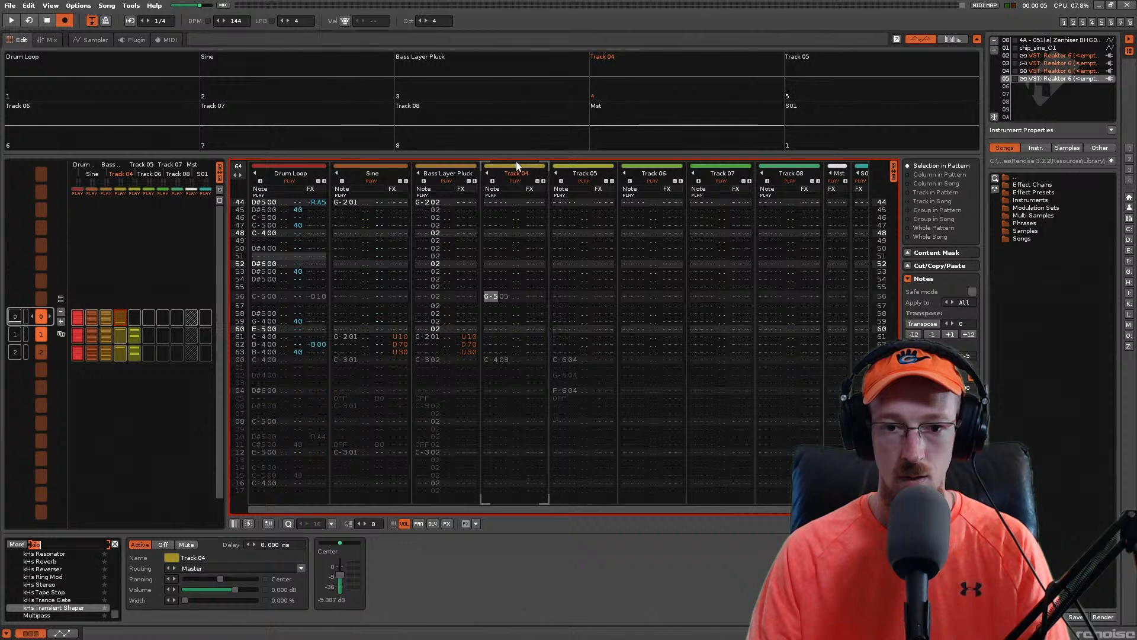
pyautogui.click(499, 298)
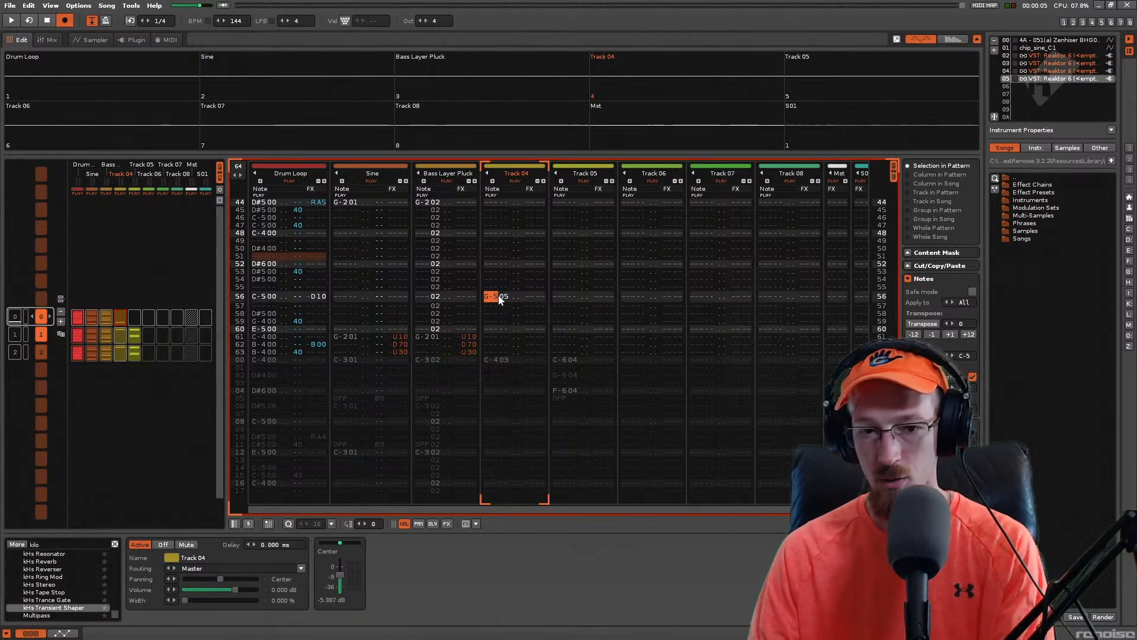
pyautogui.press('Delete')
# Step: Enter a G-5 note of instrument 05 on line 56 of Track 06
pyautogui.press('Right')
pyautogui.press('Right')
pyautogui.press('Right')
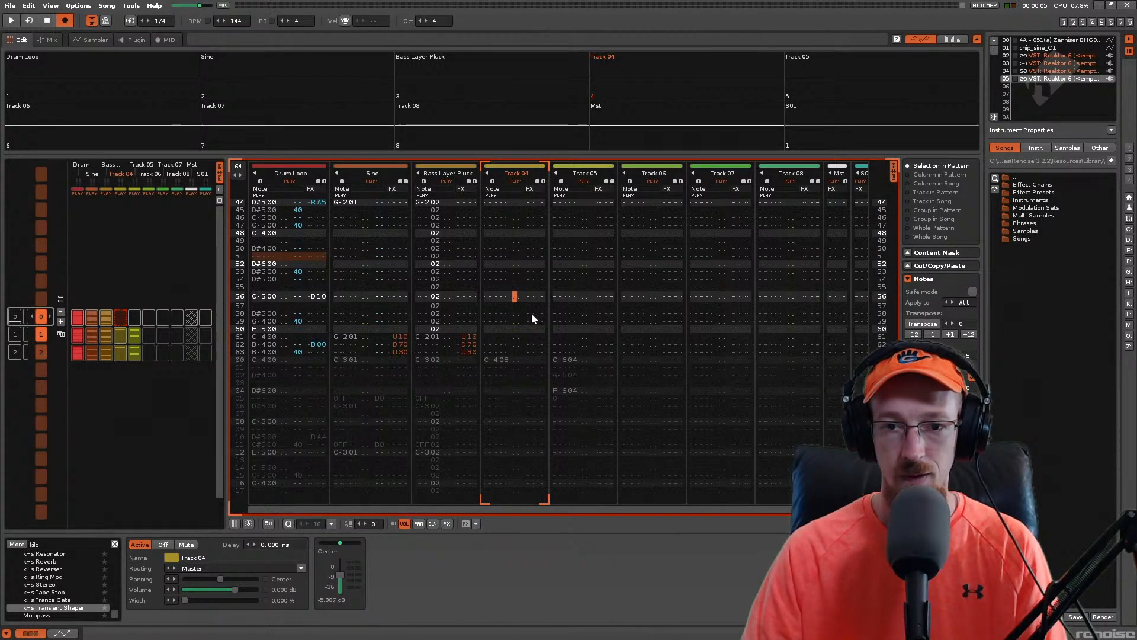
pyautogui.press('Right')
pyautogui.press('Right')
pyautogui.press('Right')
pyautogui.press('Right')
pyautogui.press('Right')
pyautogui.press('Right')
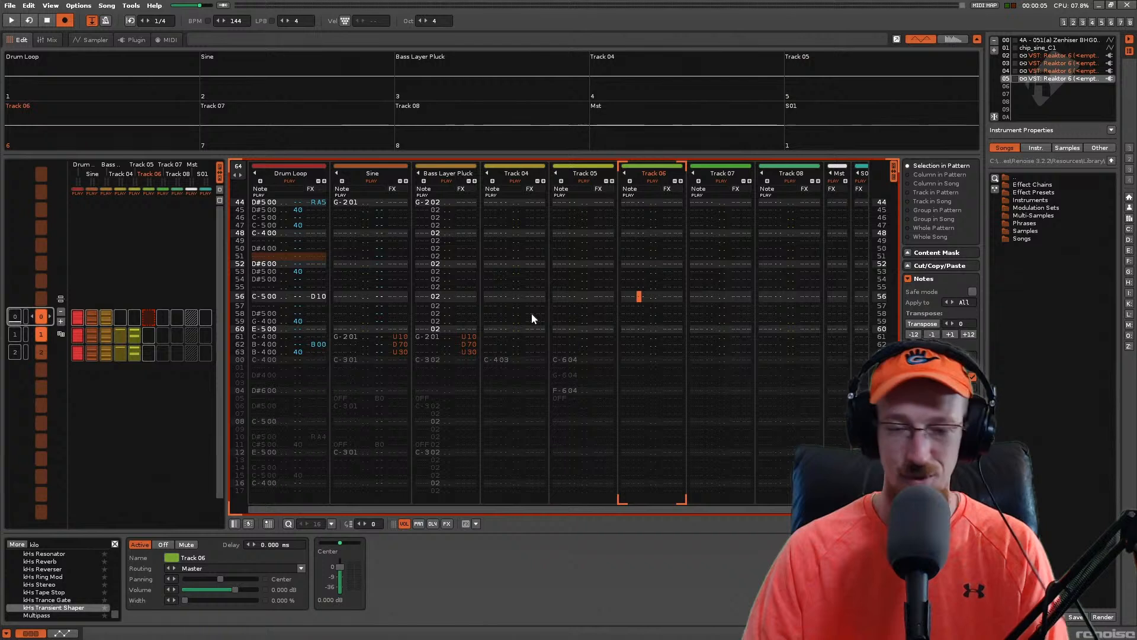
pyautogui.press('t')
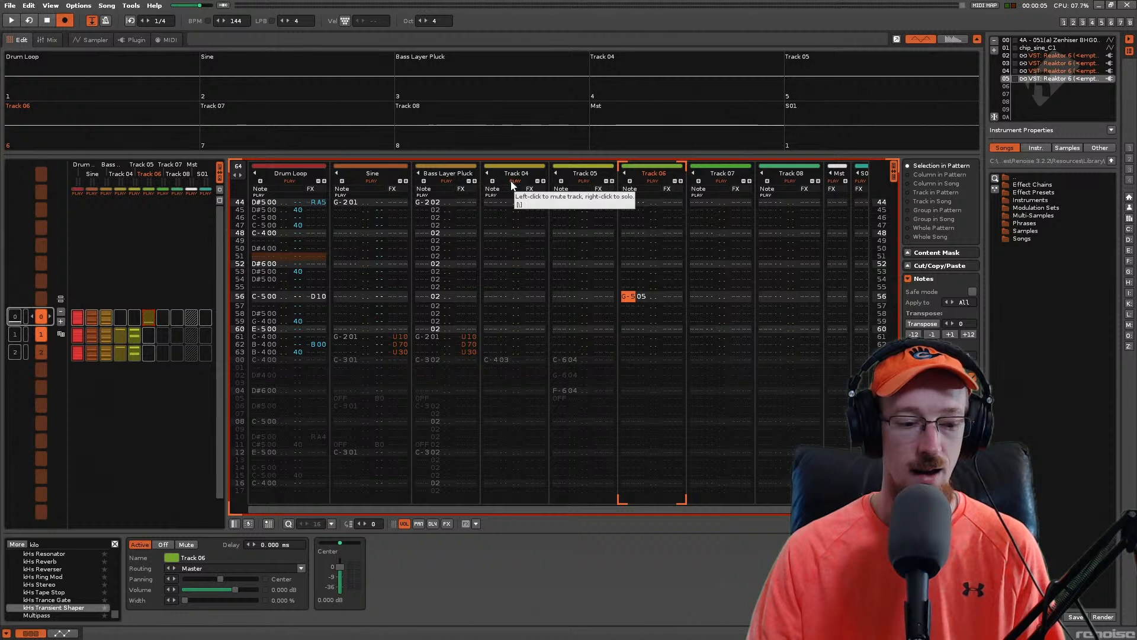
# Step: Rename Track 06 as Bell
pyautogui.doubleClick(647, 173)
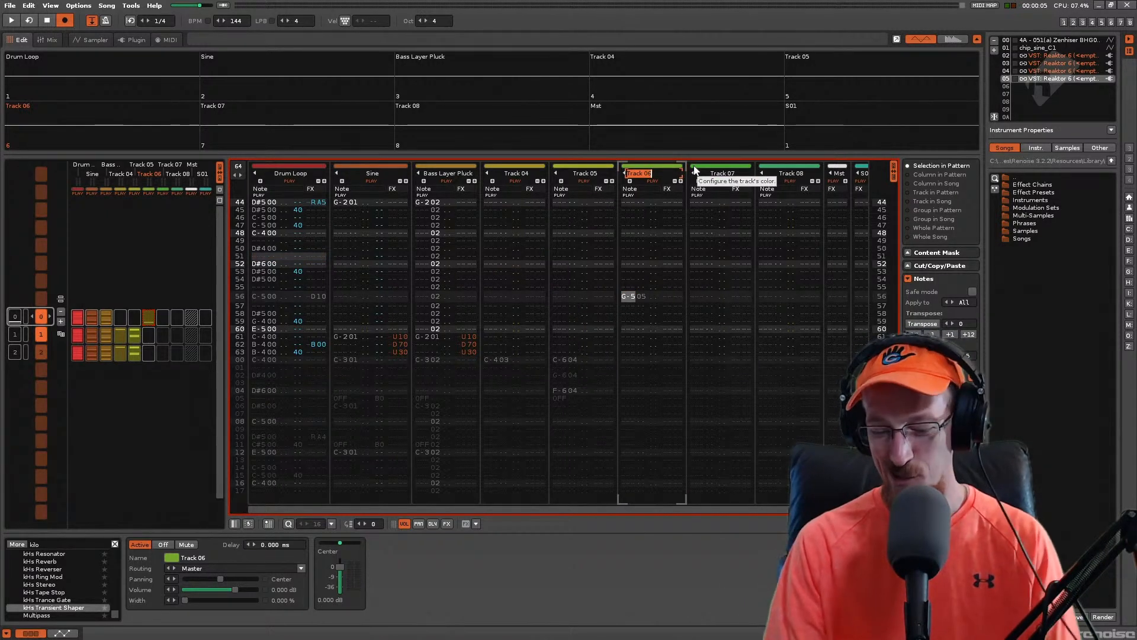
pyautogui.press('BackSpace')
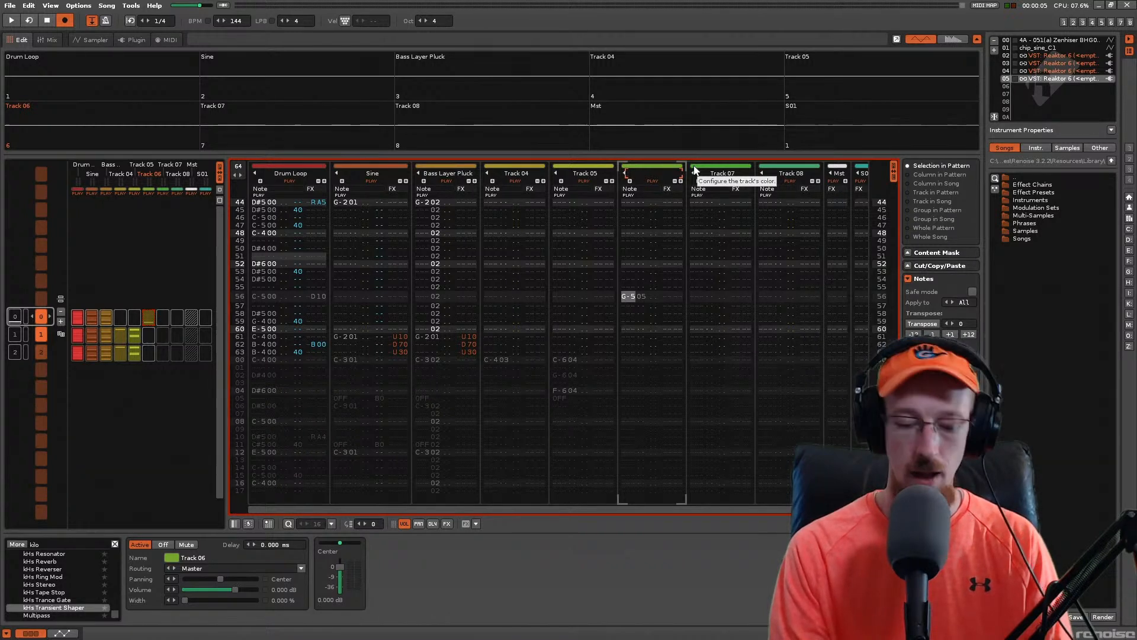
pyautogui.write('Bell')
pyautogui.press('Return')
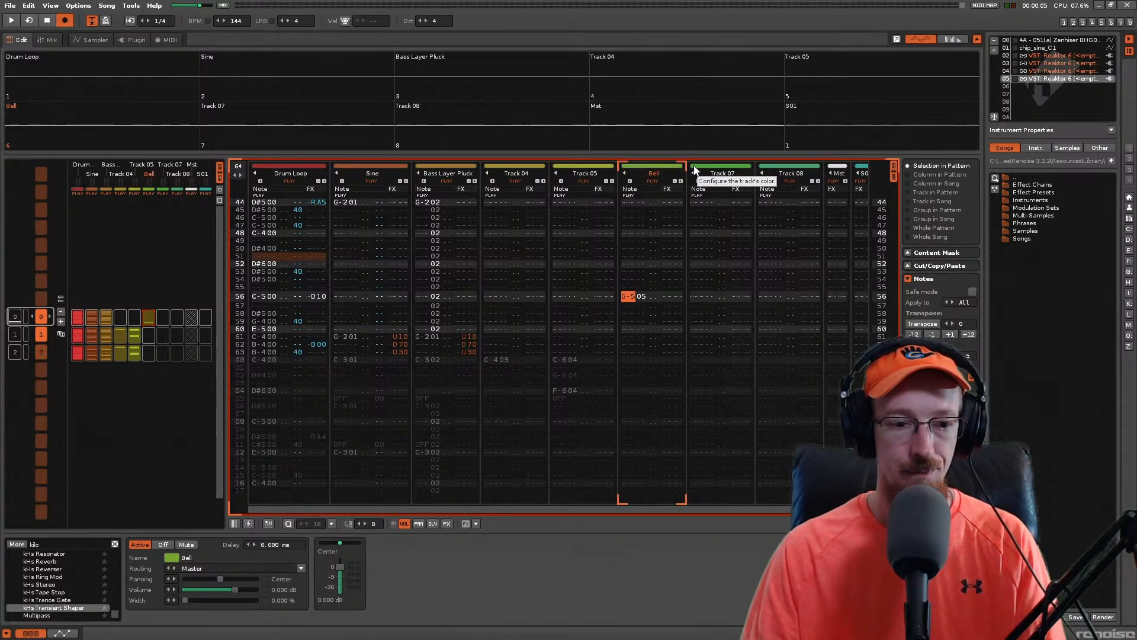
# Step: Search the effects for reverb and add the native Reverb to the Bell track
pyautogui.doubleClick(39, 544)
pyautogui.write('reverb')
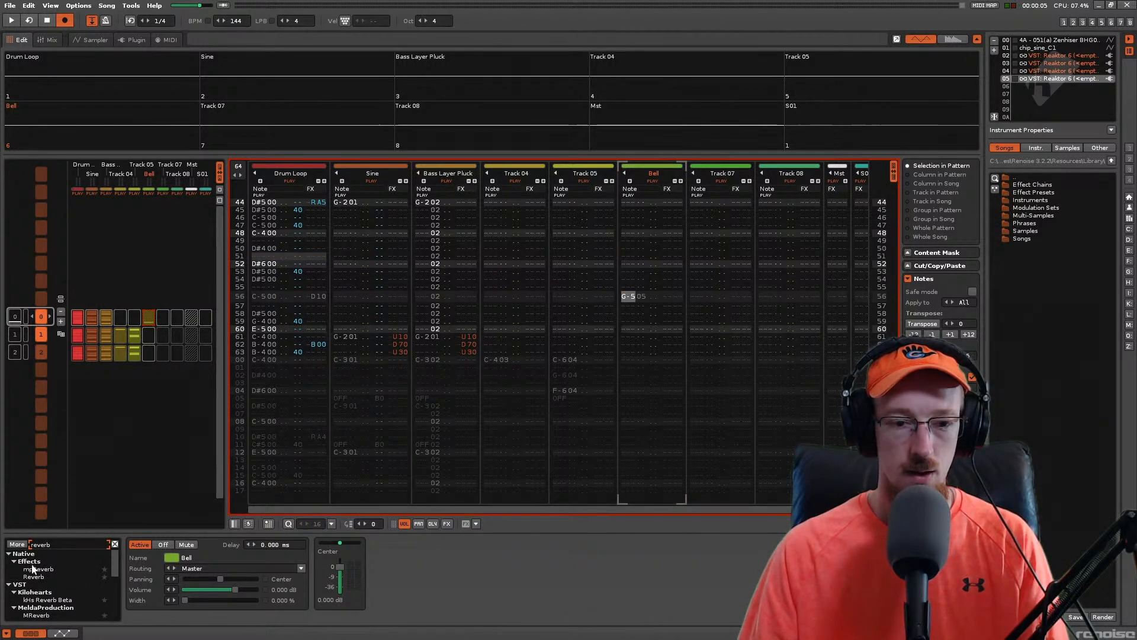
pyautogui.doubleClick(34, 576)
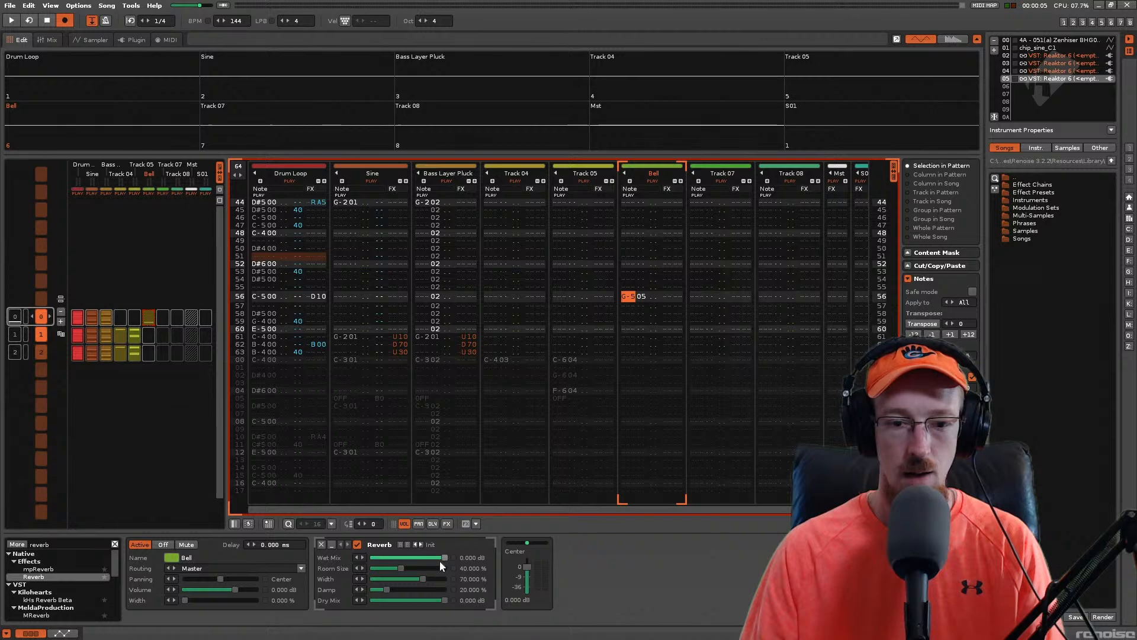
# Step: Adjust the Bell track's Reverb by ear to 0 dB wet mix, 100% room size and 0% damp
pyautogui.moveTo(443, 557); pyautogui.dragTo(438, 557)
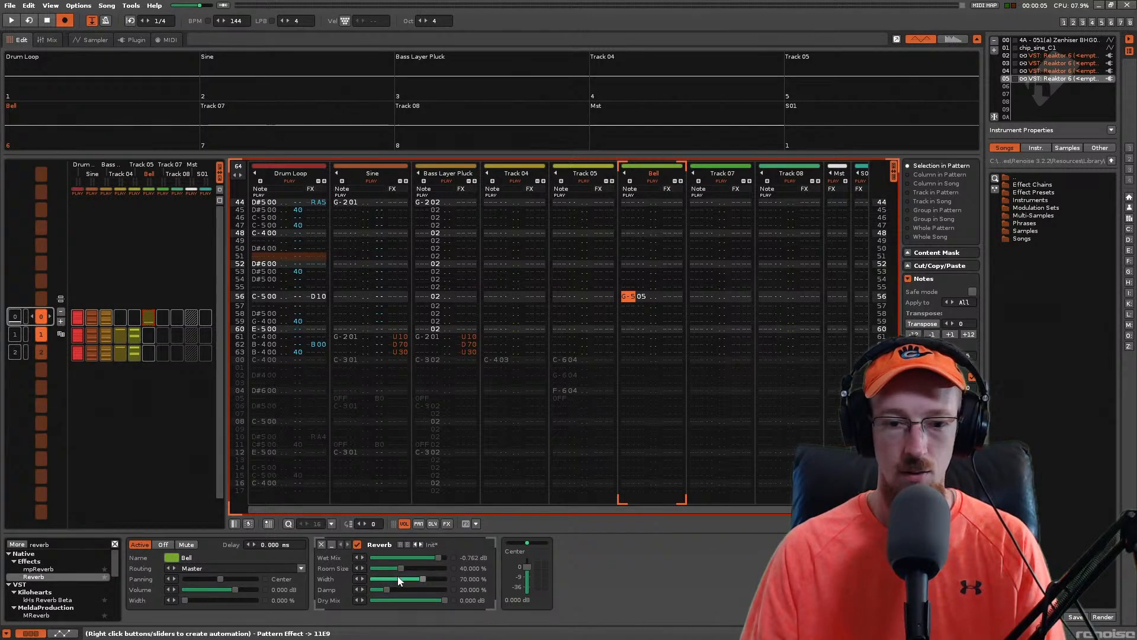
pyautogui.press('space')
pyautogui.moveTo(401, 569); pyautogui.dragTo(405, 570)
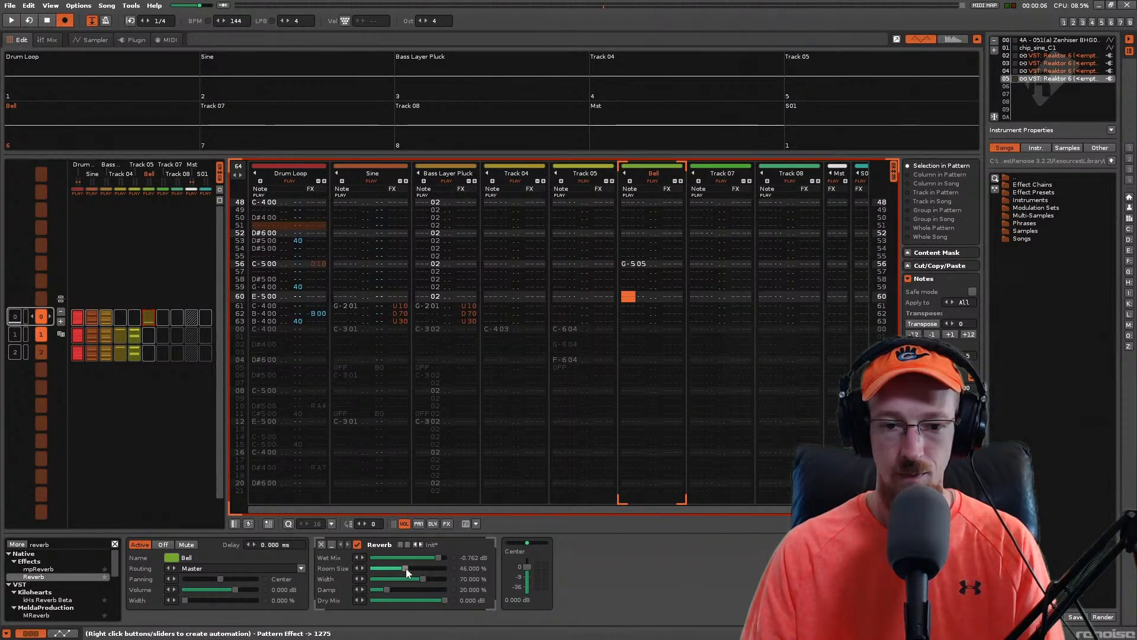
pyautogui.moveTo(439, 557); pyautogui.dragTo(449, 560)
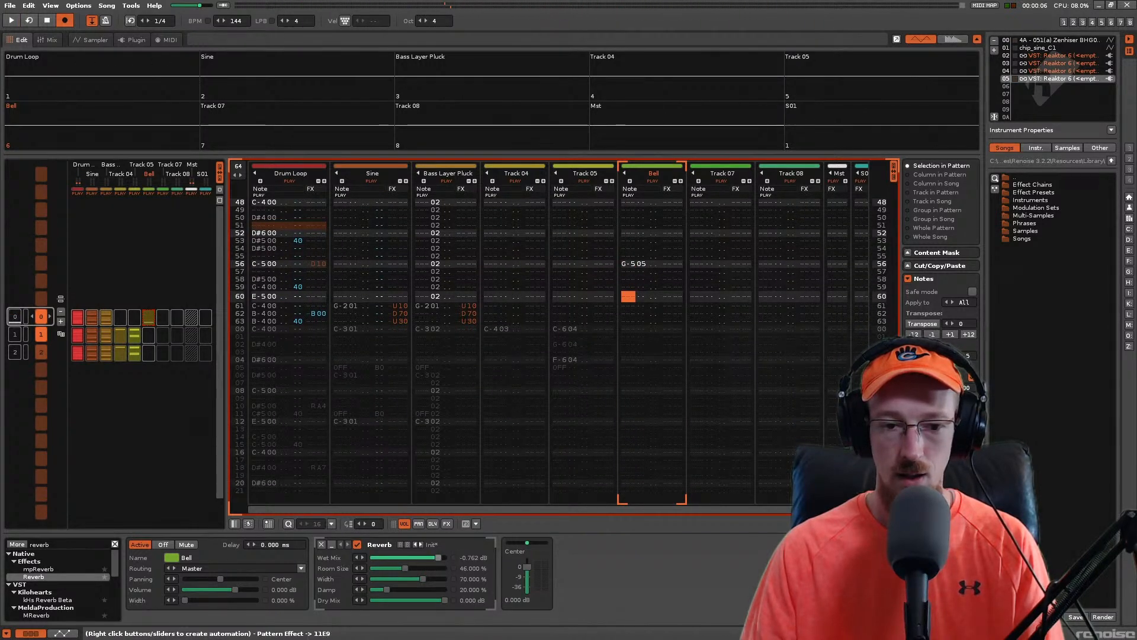
pyautogui.moveTo(385, 589); pyautogui.dragTo(433, 593)
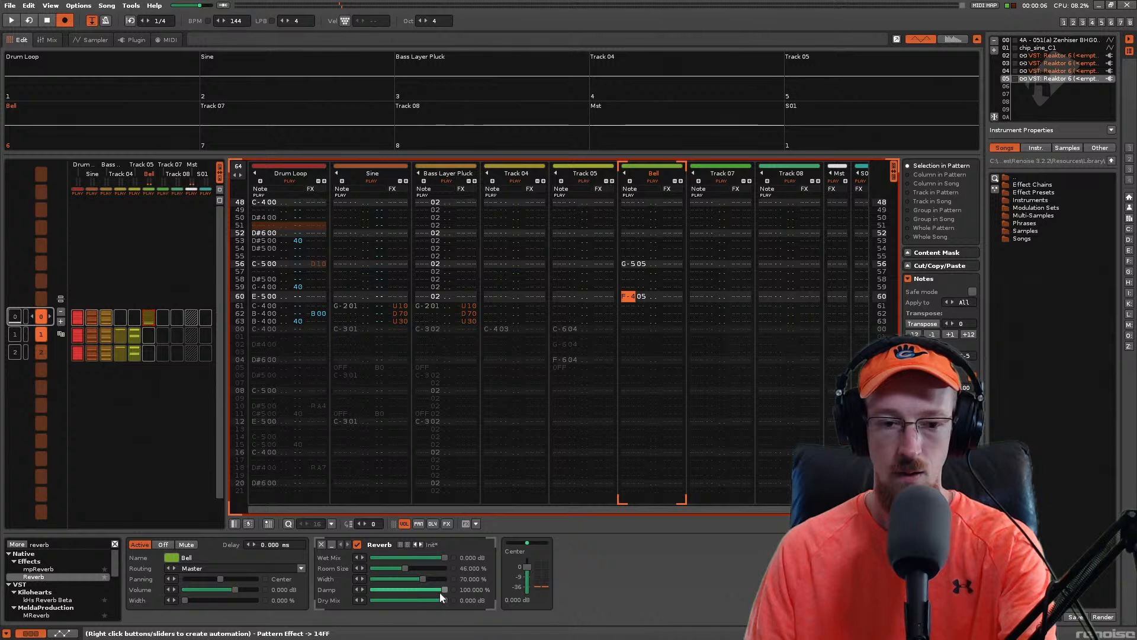
pyautogui.moveTo(403, 568); pyautogui.dragTo(448, 569)
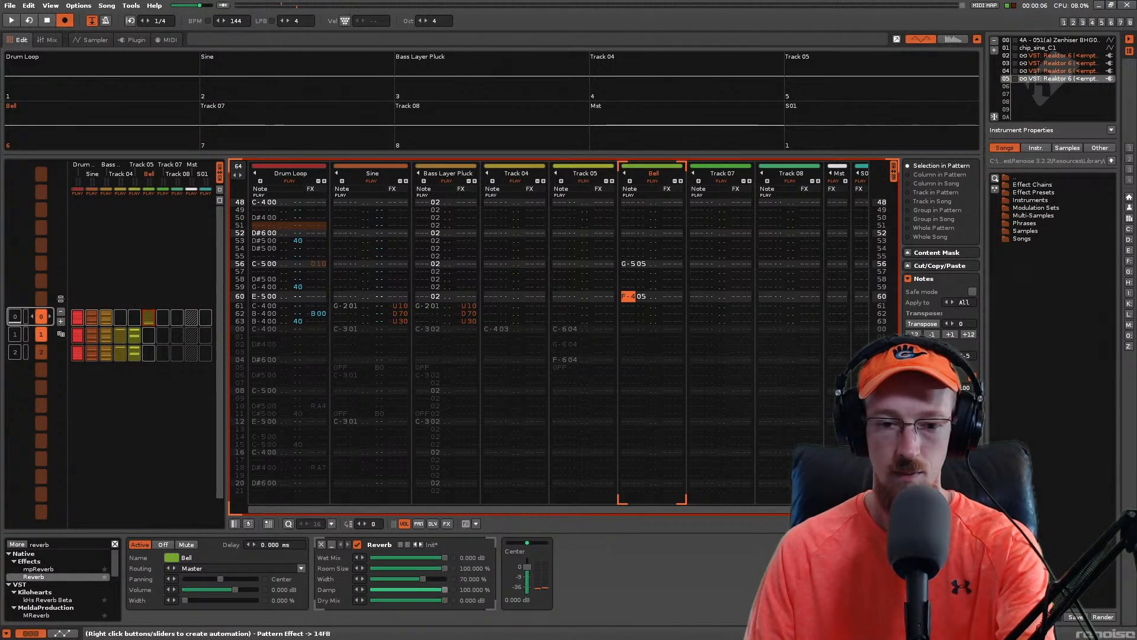
pyautogui.doubleClick(417, 590)
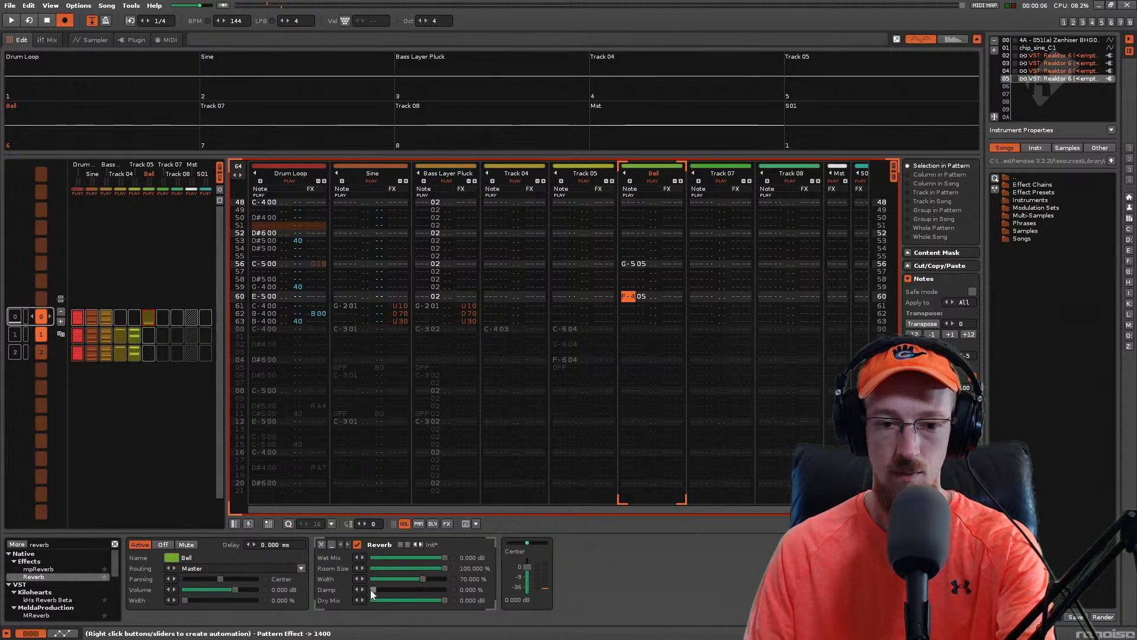
pyautogui.moveTo(372, 588)
pyautogui.mouseDown()
pyautogui.moveTo(447, 590)
pyautogui.moveTo(373, 588)
pyautogui.mouseUp()
# Step: Enter G-5 of instrument 05 on line 60 of the Bell track and remove the extra C-5 note beside it
pyautogui.press('t')
pyautogui.press('q')
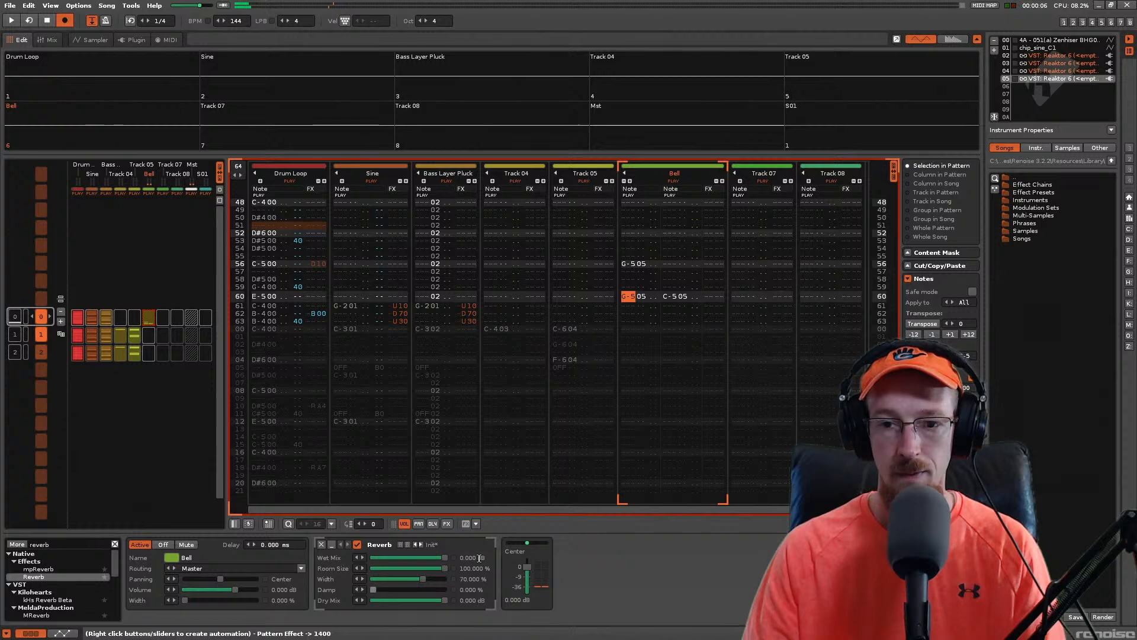
pyautogui.click(667, 296)
pyautogui.press('Delete')
pyautogui.hotkey('ctrl', 'z')
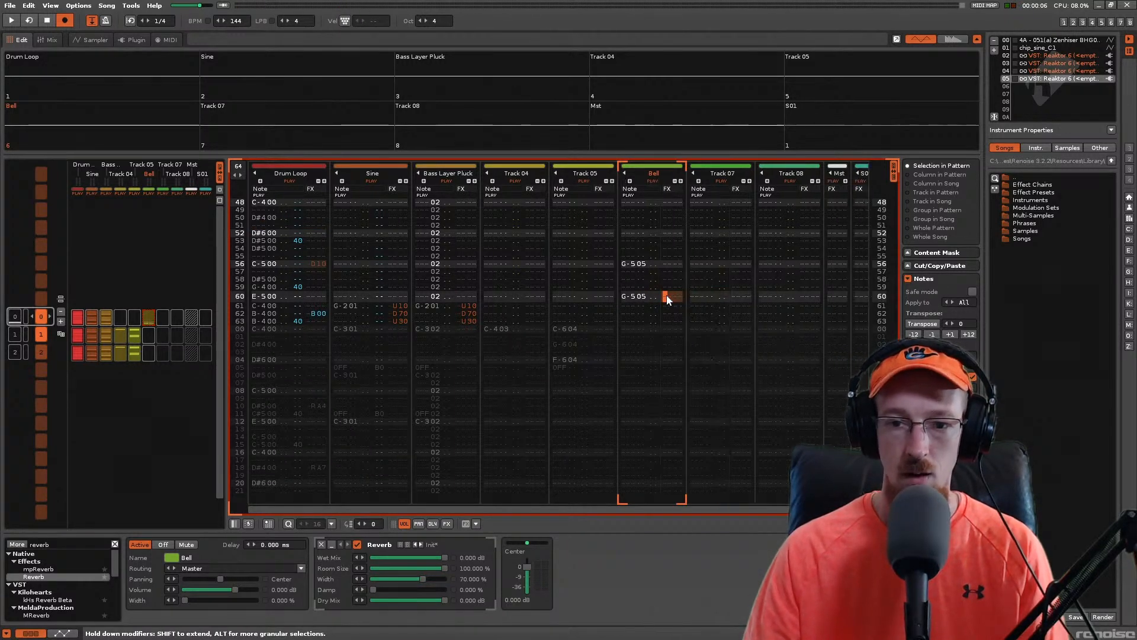
pyautogui.click(627, 290)
pyautogui.click(630, 304)
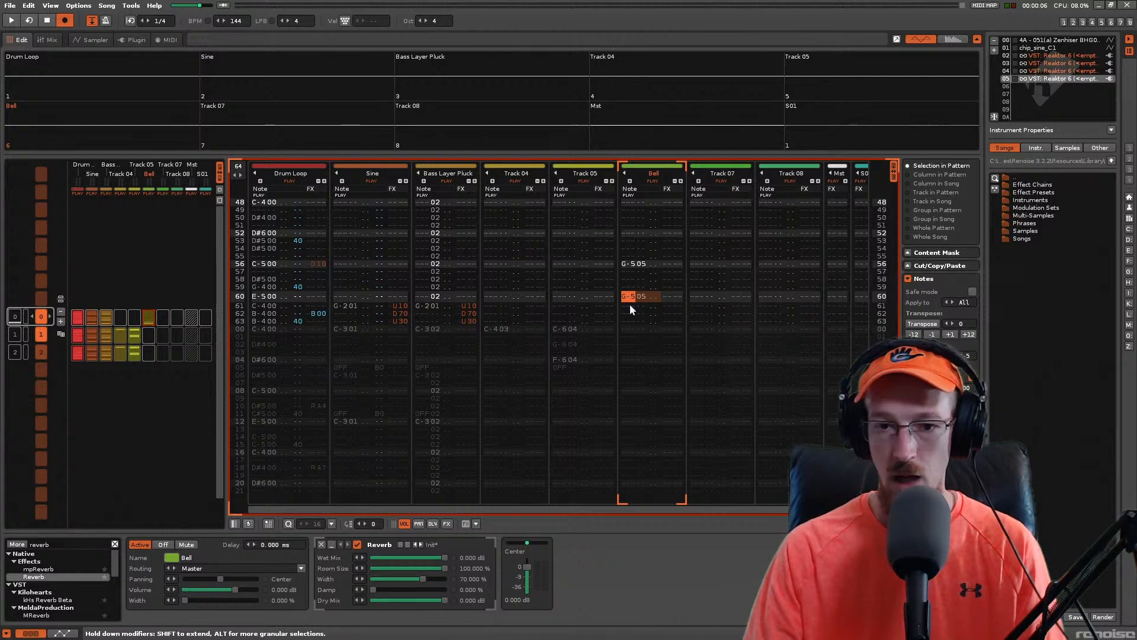
# Step: Delete the G-5 on line 60 of the Bell track and play the end of the pattern
pyautogui.press('Delete')
pyautogui.press('Up')
pyautogui.press('Up')
pyautogui.press('Up')
pyautogui.press('Up')
pyautogui.press('Up')
pyautogui.press('Up')
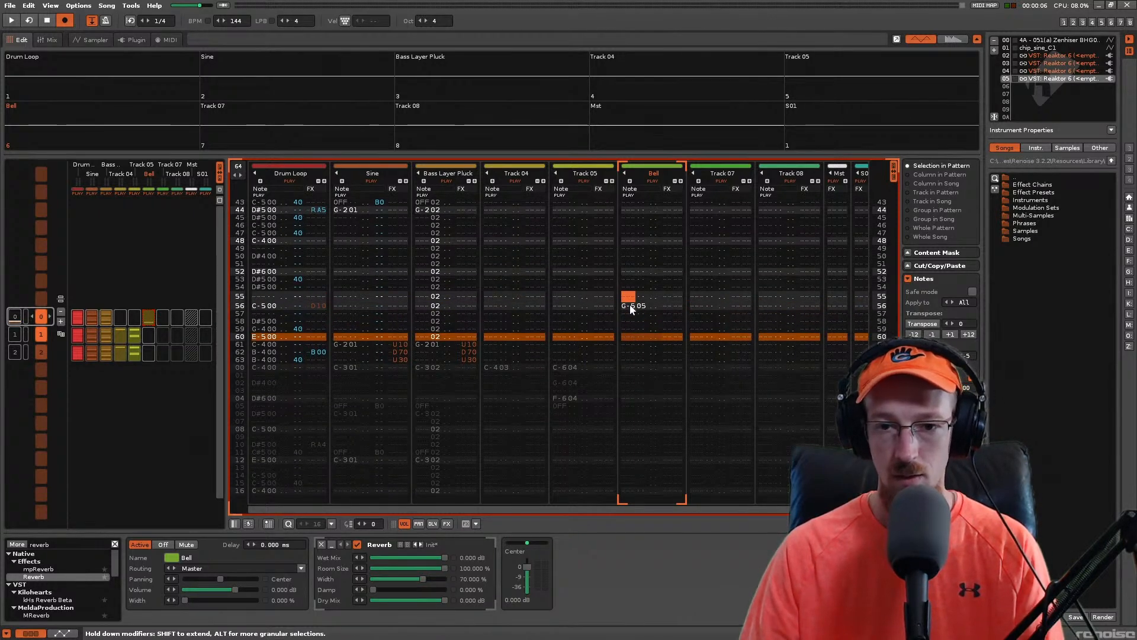
pyautogui.hotkey('shift', 'space')
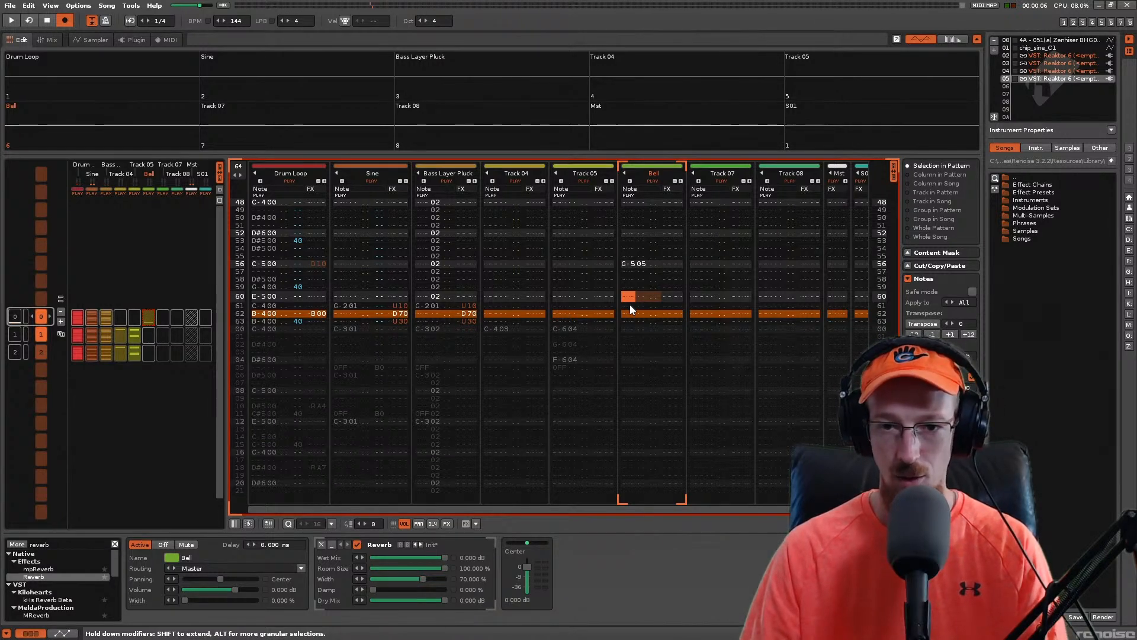
# Step: Try G#5 on line 60 and G-5 on line 62 of the Bell track, using instrument 05
pyautogui.press('y')
pyautogui.press('Down')
pyautogui.press('Down')
pyautogui.press('t')
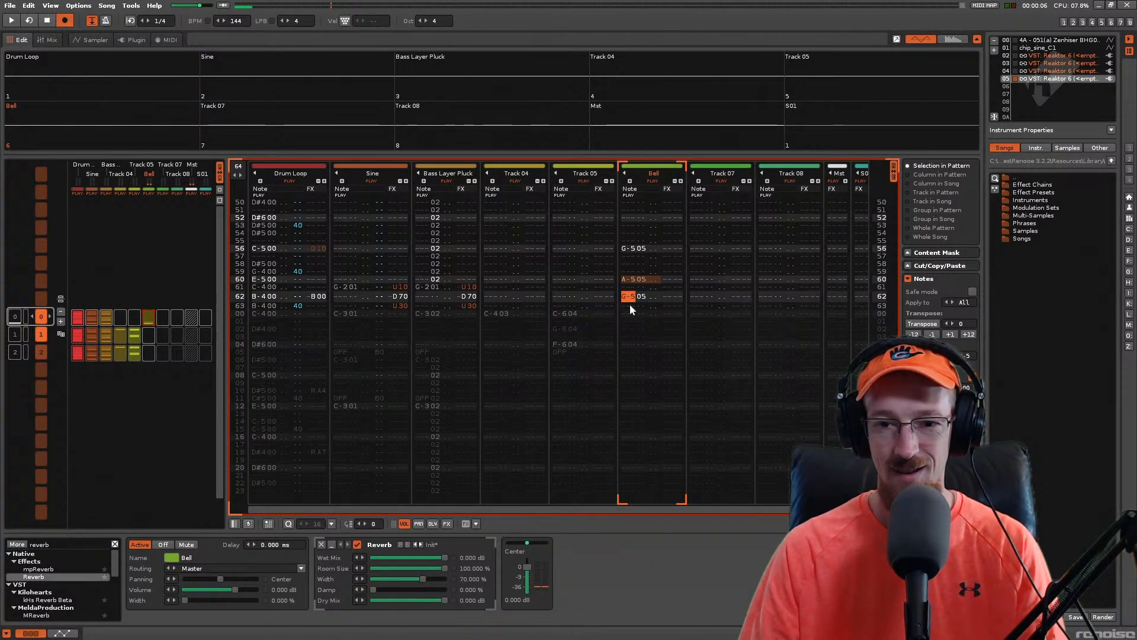
pyautogui.press('Up')
pyautogui.press('Up')
pyautogui.press('6')
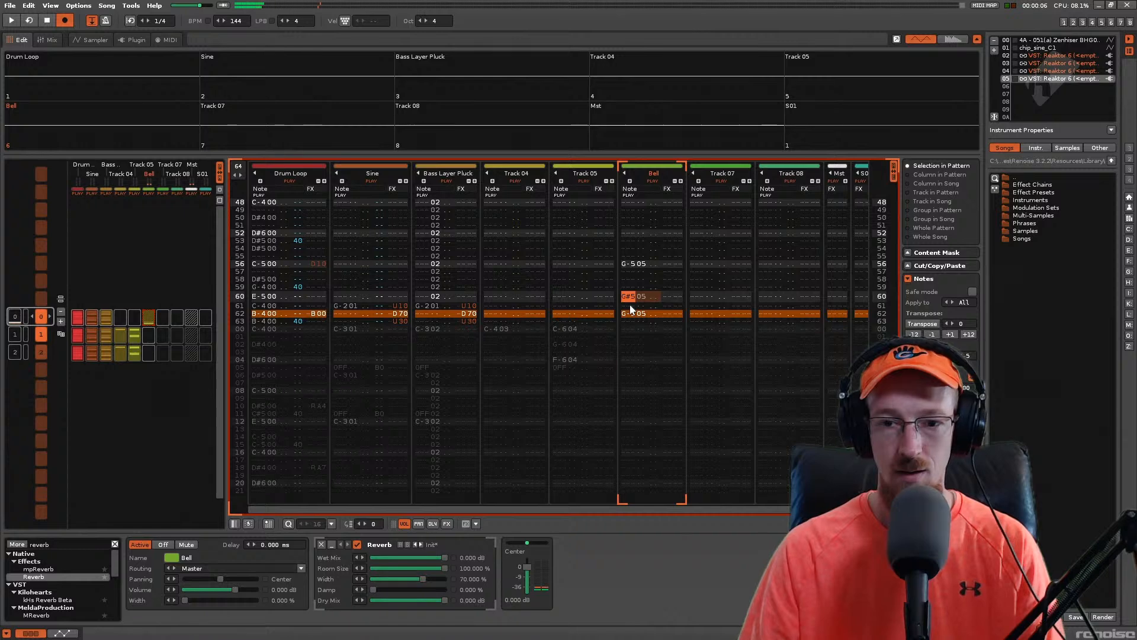
# Step: Add a note-off on line 63 of the Bell track and save the song
pyautogui.press('Down')
pyautogui.press('Down')
pyautogui.press('Down')
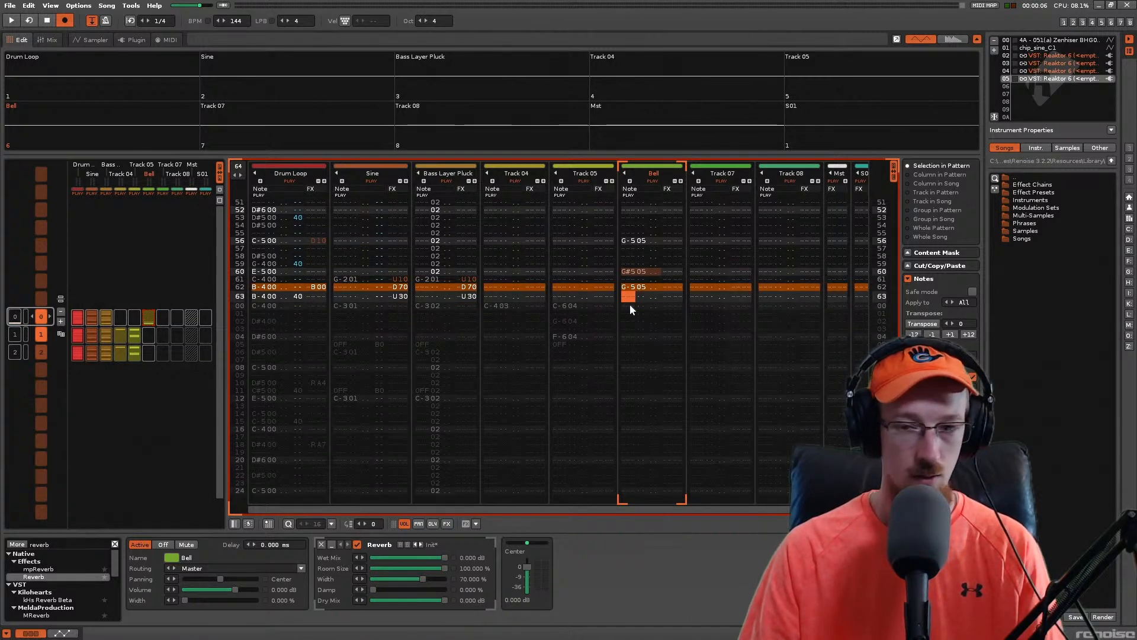
pyautogui.press('a')
pyautogui.press('Up')
pyautogui.press('Up')
pyautogui.press('Up')
pyautogui.press('Up')
pyautogui.press('Up')
pyautogui.press('Up')
pyautogui.press('Up')
pyautogui.press('Up')
pyautogui.press('Up')
pyautogui.press('Up')
pyautogui.press('Up')
pyautogui.press('Up')
pyautogui.press('Up')
pyautogui.press('Up')
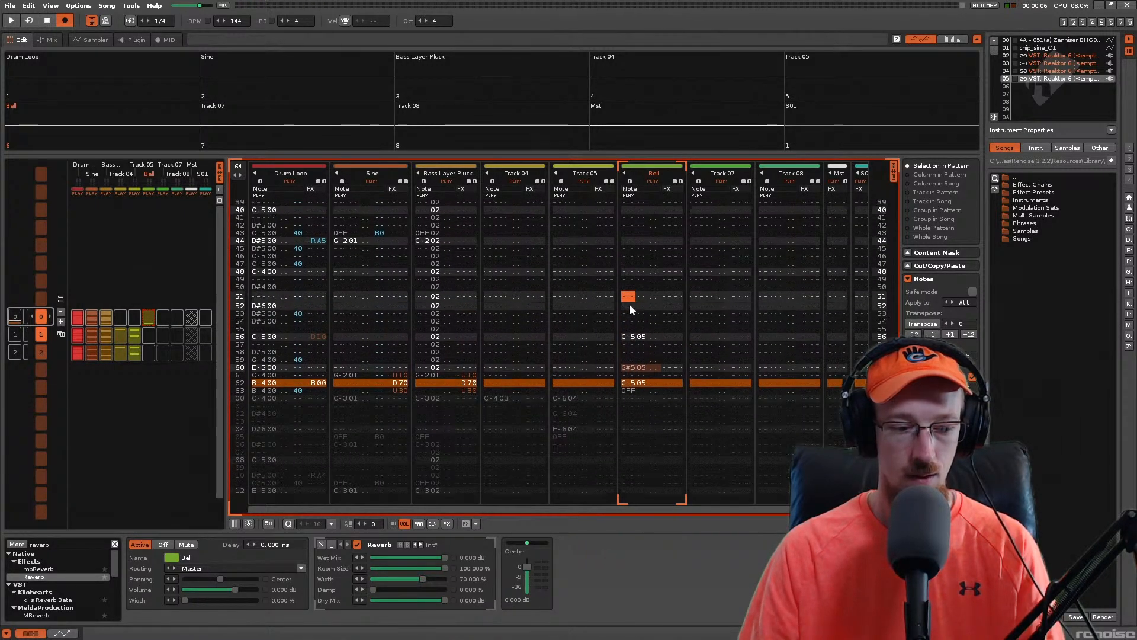
pyautogui.hotkey('ctrl', 's')
# Step: Return to the first line of the pattern, save the song and play it back
pyautogui.press('Up')
pyautogui.press('Up')
pyautogui.press('Up')
pyautogui.press('Up')
pyautogui.press('Up')
pyautogui.press('Up')
pyautogui.press('Up')
pyautogui.press('Up')
pyautogui.press('Up')
pyautogui.press('Up')
pyautogui.press('Up')
pyautogui.press('Up')
pyautogui.press('Up')
pyautogui.press('Up')
pyautogui.press('Up')
pyautogui.press('Up')
pyautogui.press('Up')
pyautogui.press('Up')
pyautogui.press('Up')
pyautogui.press('Up')
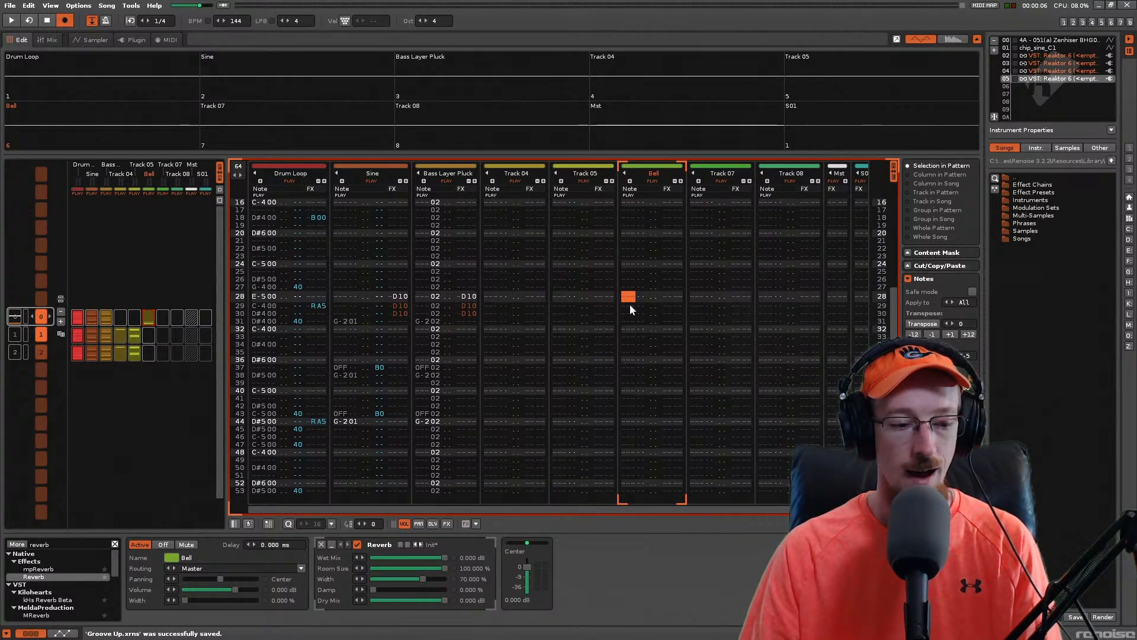
pyautogui.press('Up')
pyautogui.press('Up')
pyautogui.press('Up')
pyautogui.press('Up')
pyautogui.press('Up')
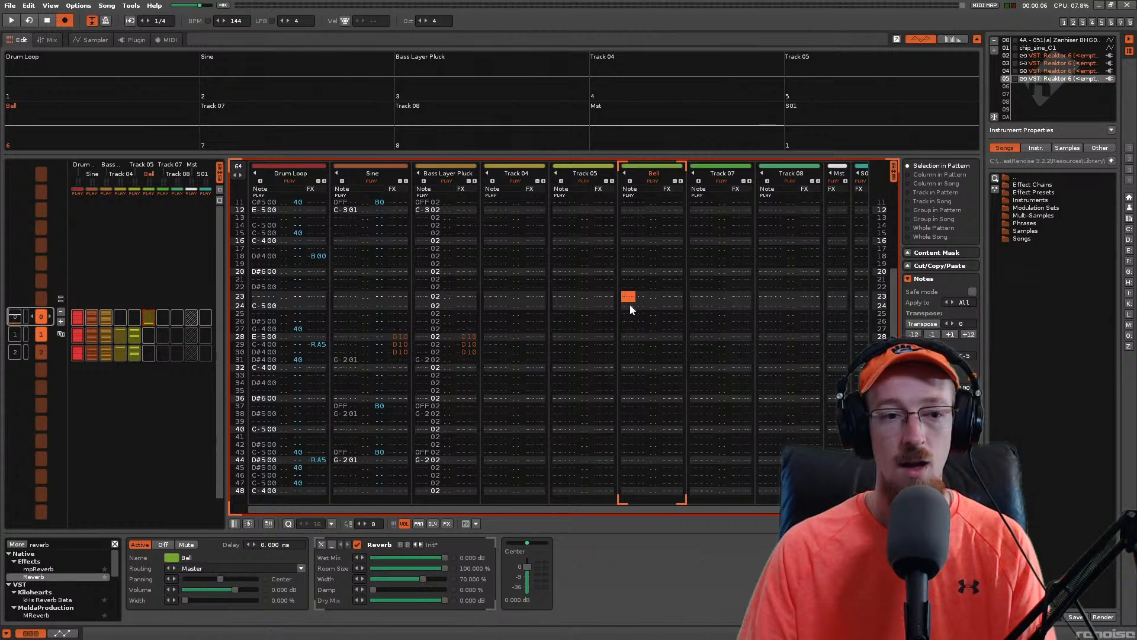
pyautogui.scroll(4, 583, 359)
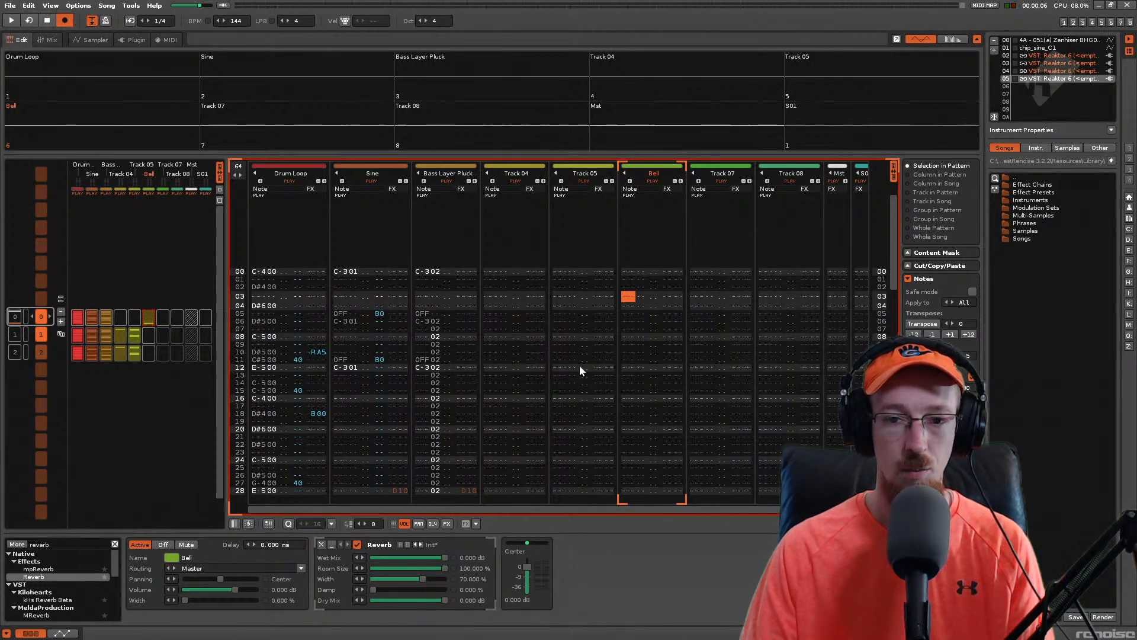
pyautogui.scroll(2, 580, 366)
pyautogui.scroll(-2, 579, 370)
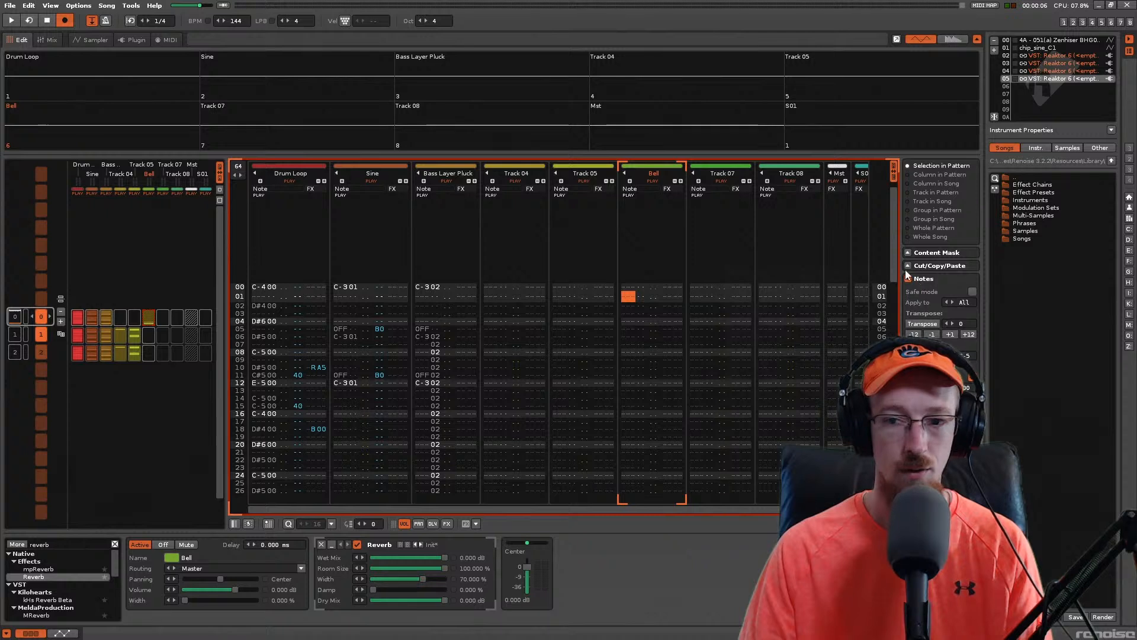
pyautogui.moveTo(893, 271); pyautogui.dragTo(893, 251)
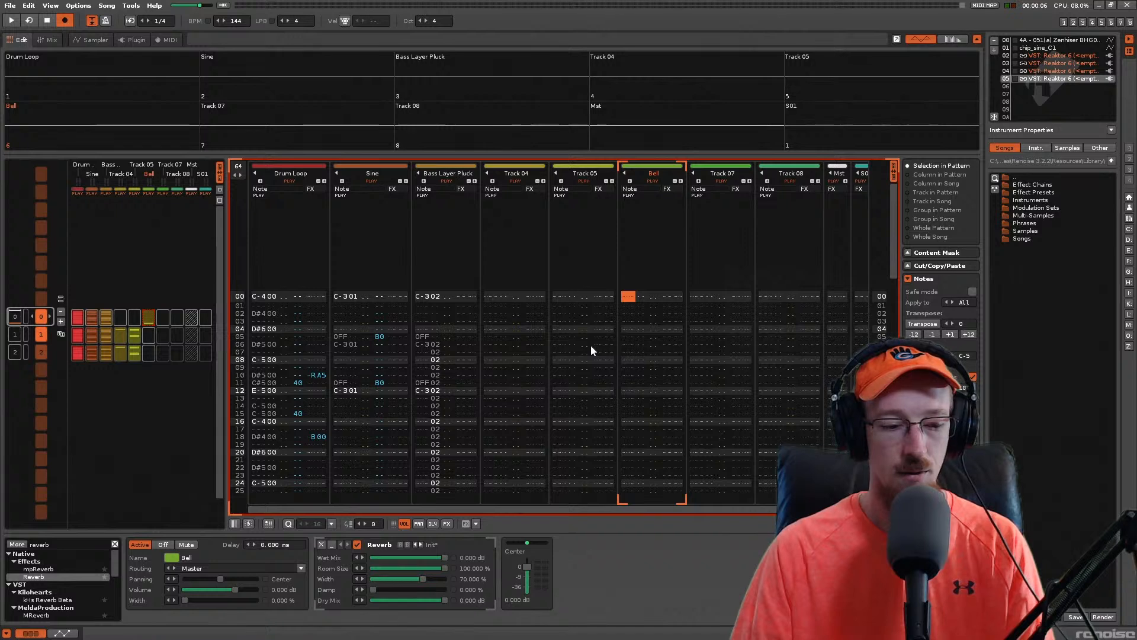
pyautogui.hotkey('ctrl', 's')
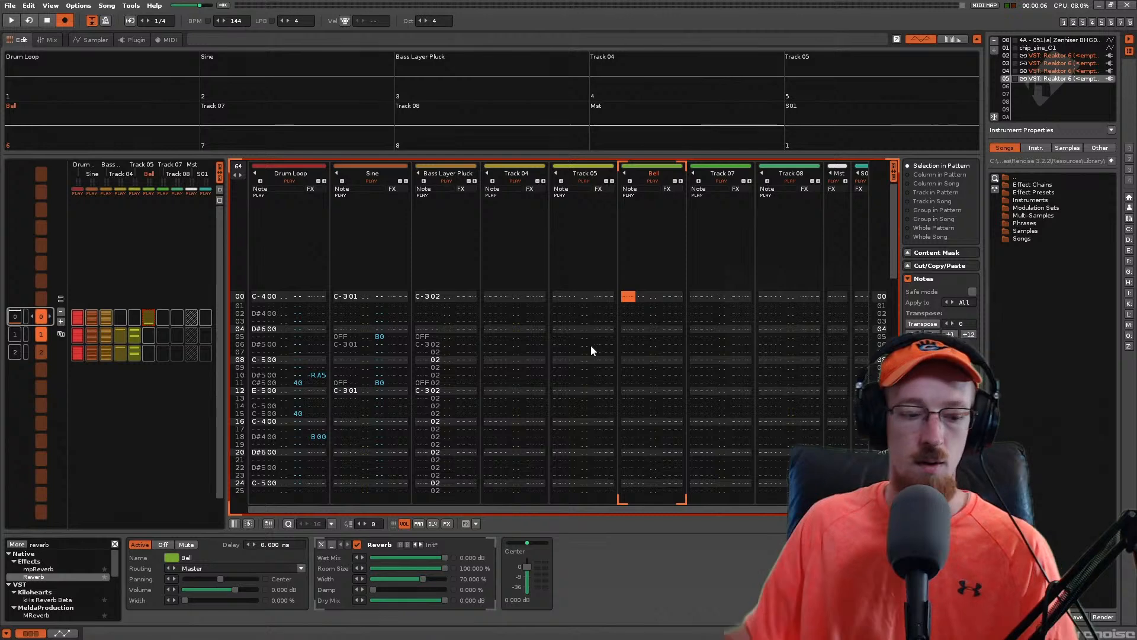
pyautogui.press('space')
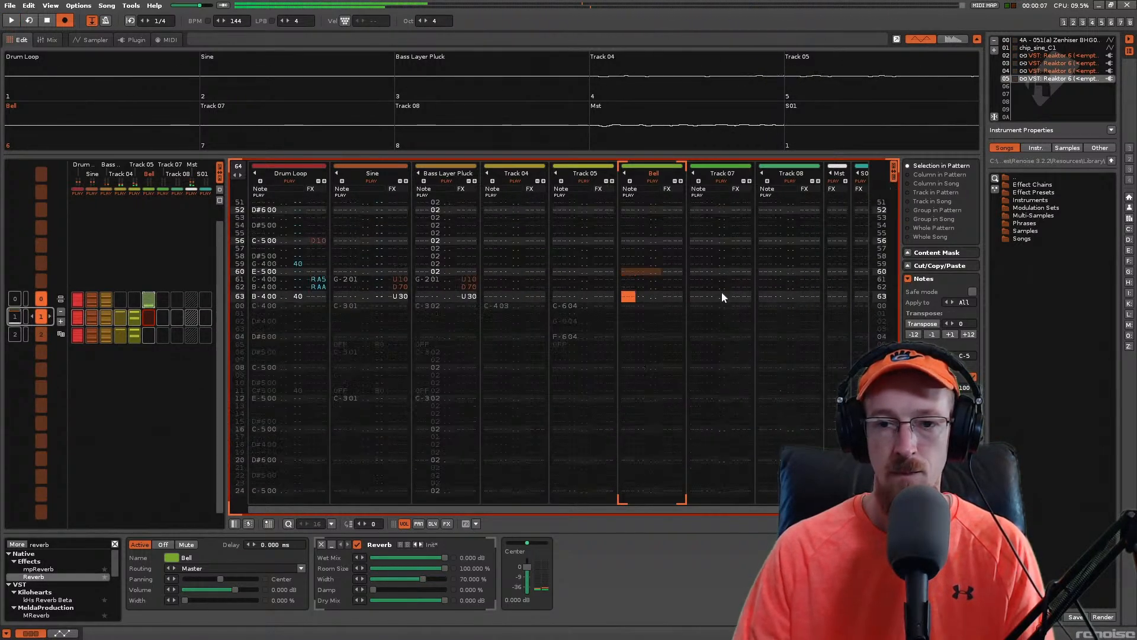
# Step: Remove the Bell track's note-off on line 63 of pattern 0 and change the note on line 62 to G-4
pyautogui.hotkey('ctrl', 'Up')
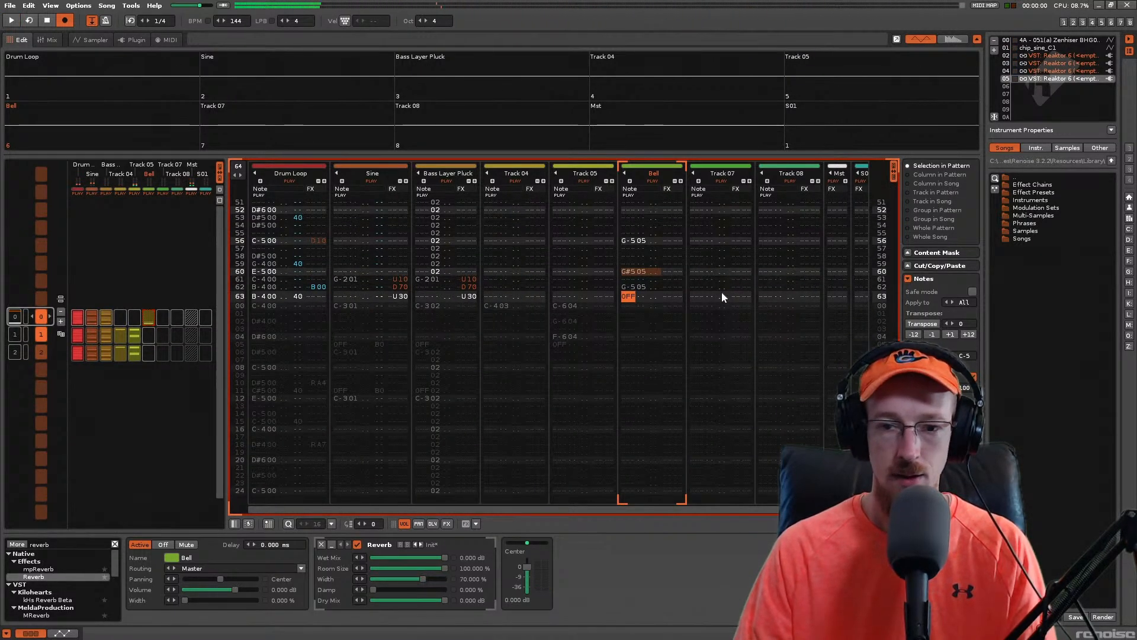
pyautogui.press('Up')
pyautogui.press('Down')
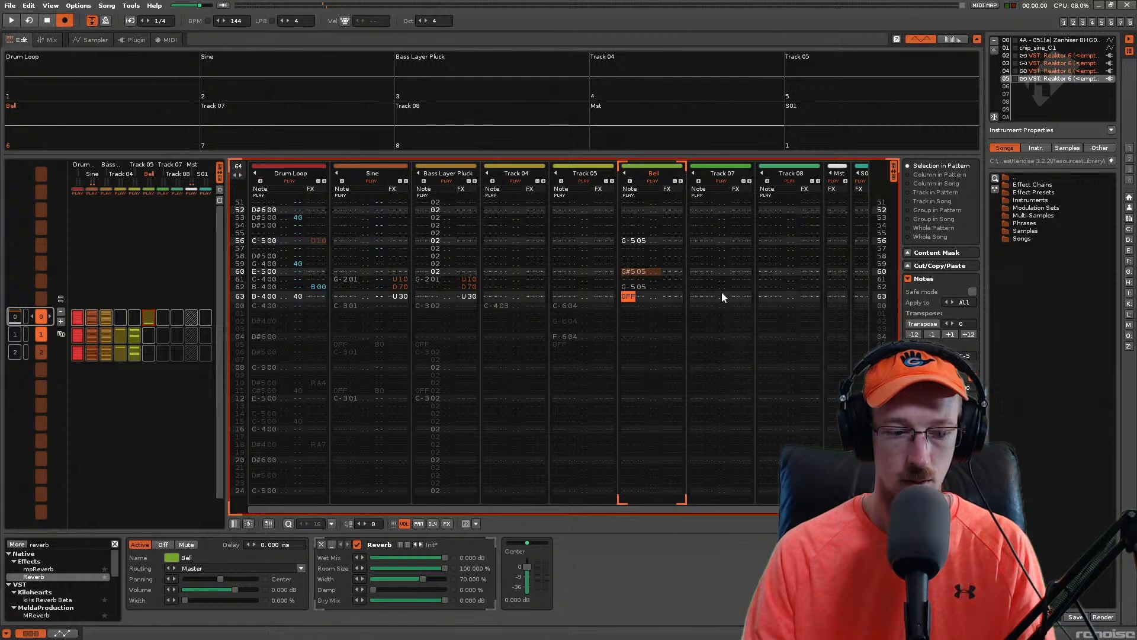
pyautogui.press('Delete')
pyautogui.press('Up')
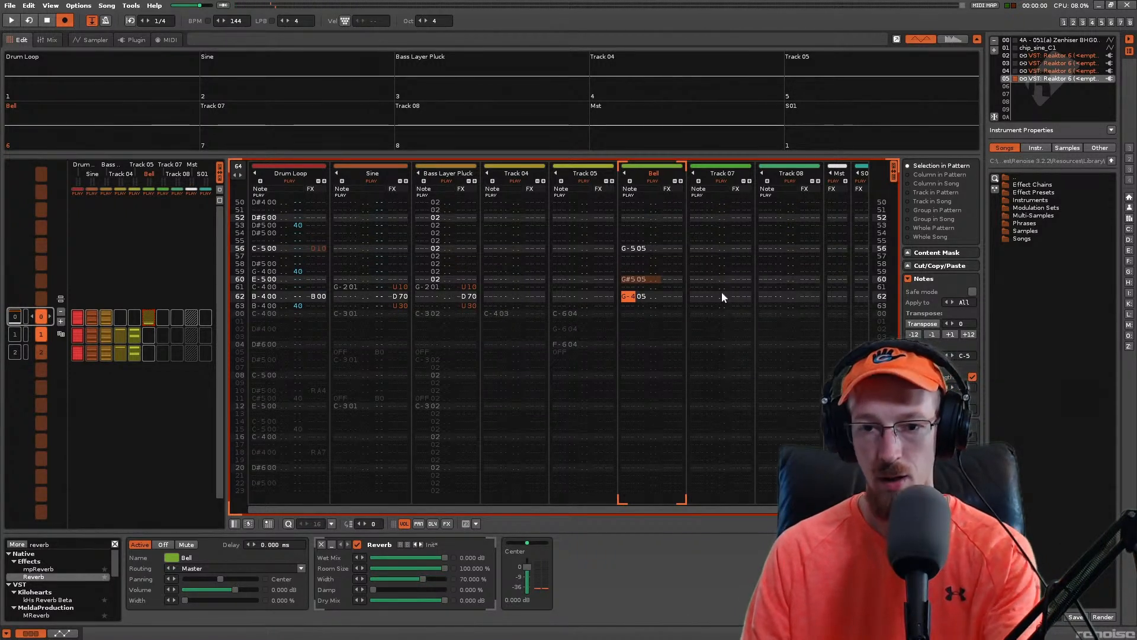
# Step: Play the end of the pattern from line 55 to check the bell notes
pyautogui.press('Up')
pyautogui.press('Up')
pyautogui.press('Up')
pyautogui.press('Up')
pyautogui.press('Up')
pyautogui.press('Up')
pyautogui.press('Up')
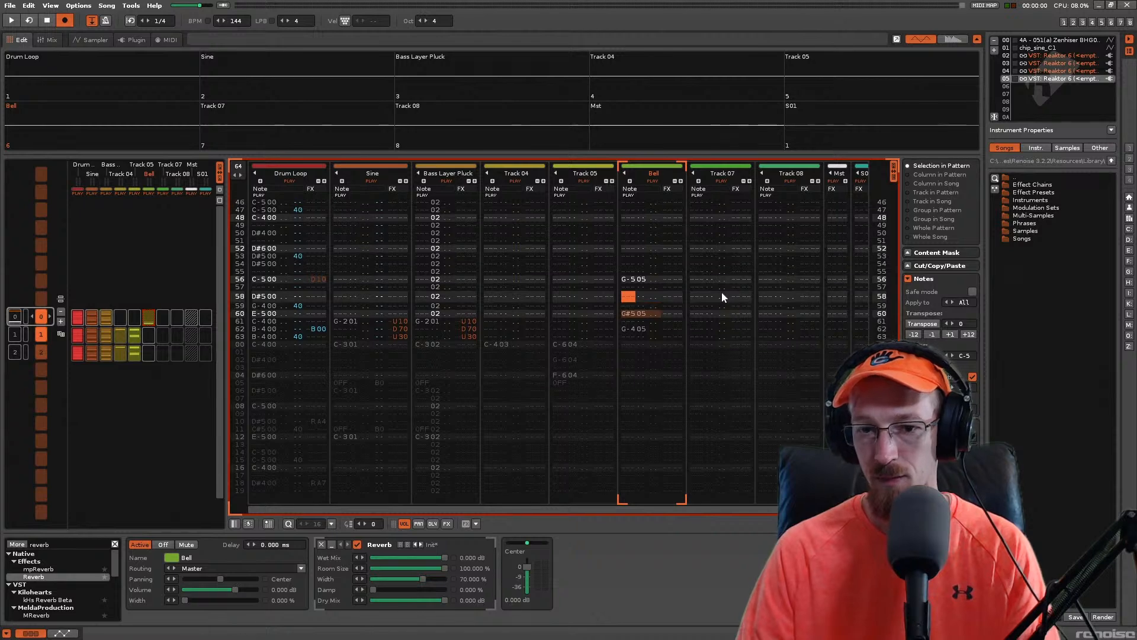
pyautogui.hotkey('shift', 'space')
pyautogui.press('space')
# Step: Remove the G-4 on line 62 of the Bell track and audition G#5 on line 60
pyautogui.press('Up')
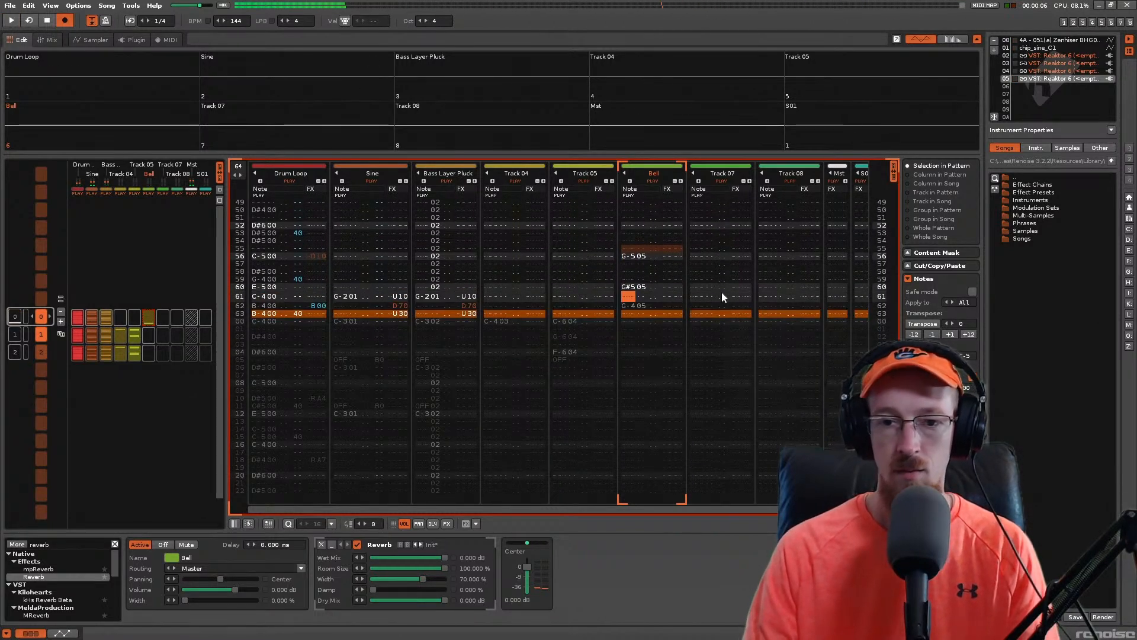
pyautogui.press('Down')
pyautogui.press('Down')
pyautogui.press('Down')
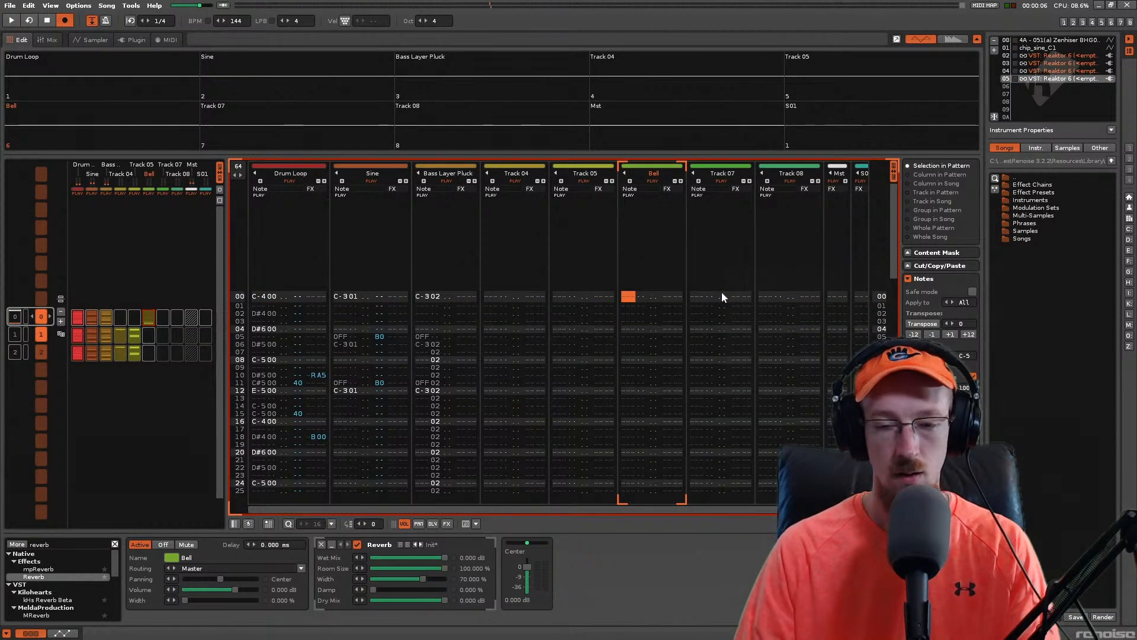
pyautogui.press('6')
pyautogui.press('6')
pyautogui.press('Up')
pyautogui.press('Up')
pyautogui.press('Up')
pyautogui.press('Up')
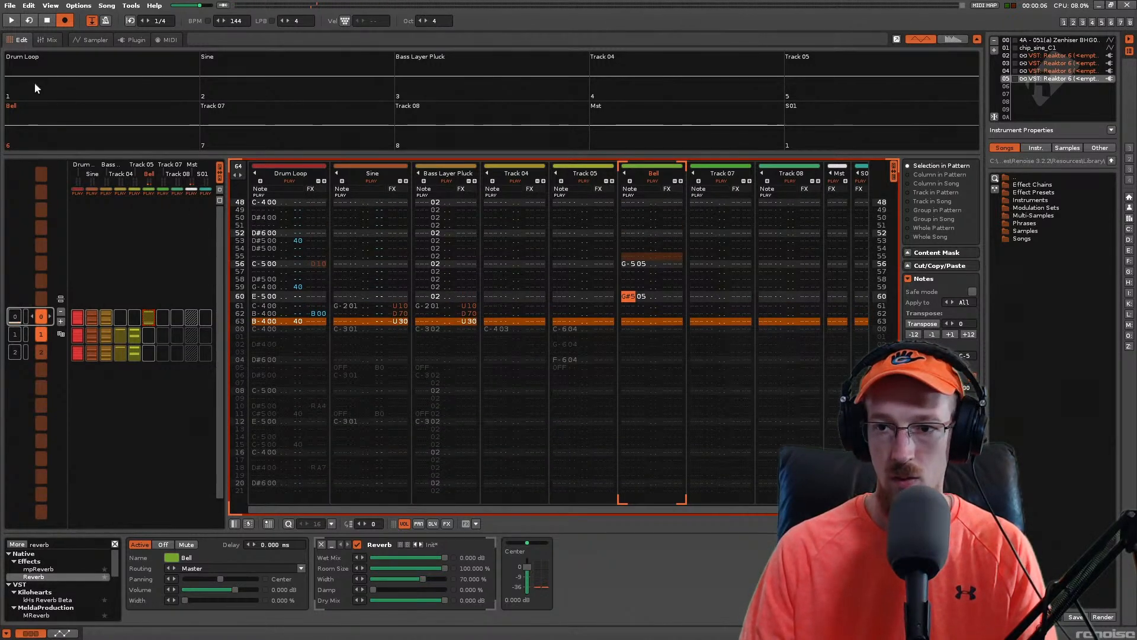
# Step: Open instrument 05's Reaktor editor and adjust NanoWave's RM amount and output gain by ear
pyautogui.doubleClick(1069, 78)
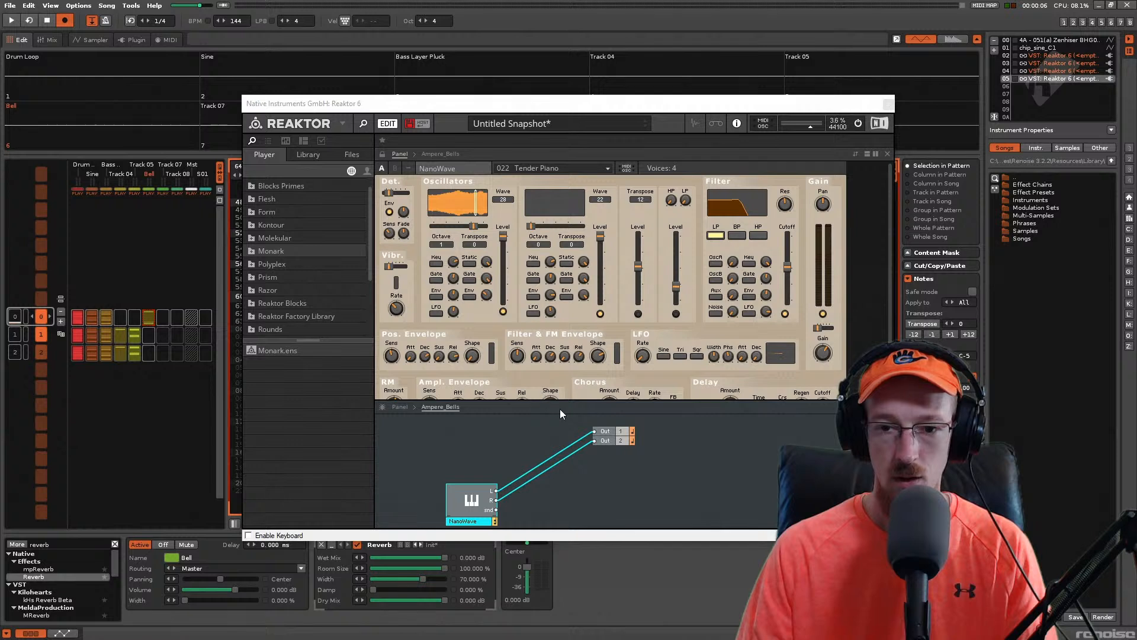
pyautogui.moveTo(560, 409); pyautogui.dragTo(592, 530)
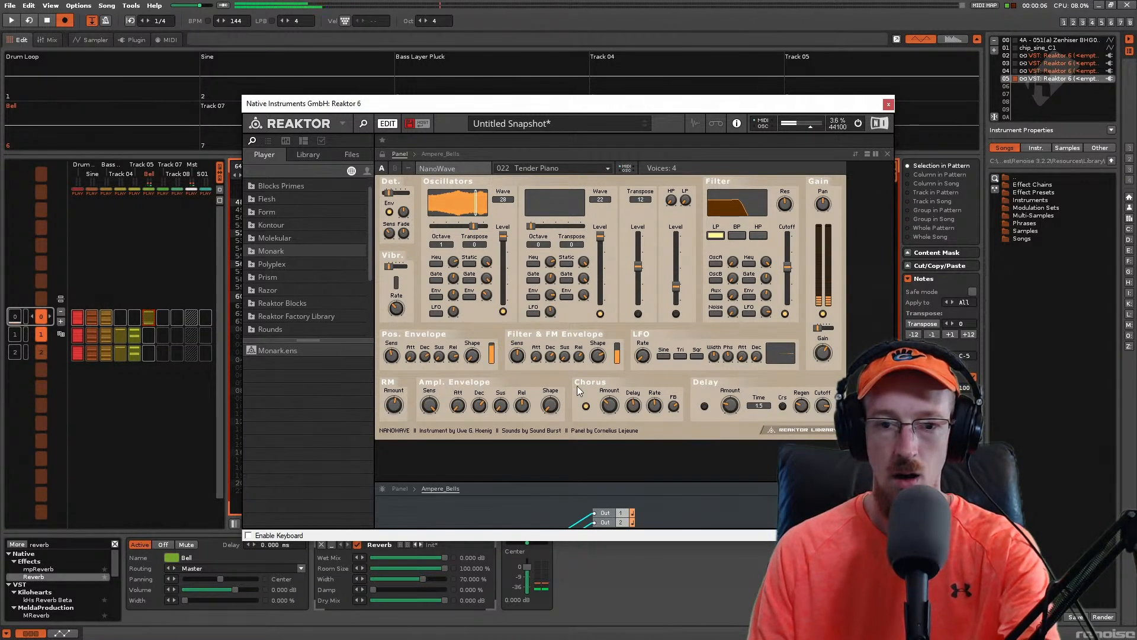
pyautogui.moveTo(394, 410); pyautogui.dragTo(394, 402)
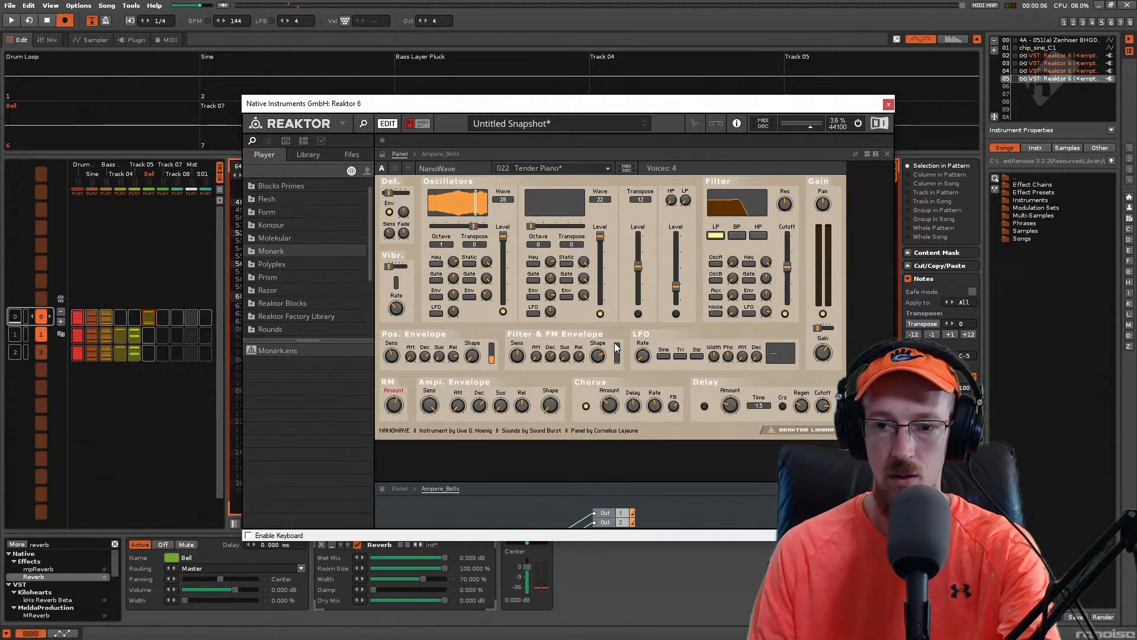
pyautogui.moveTo(826, 356); pyautogui.dragTo(823, 330)
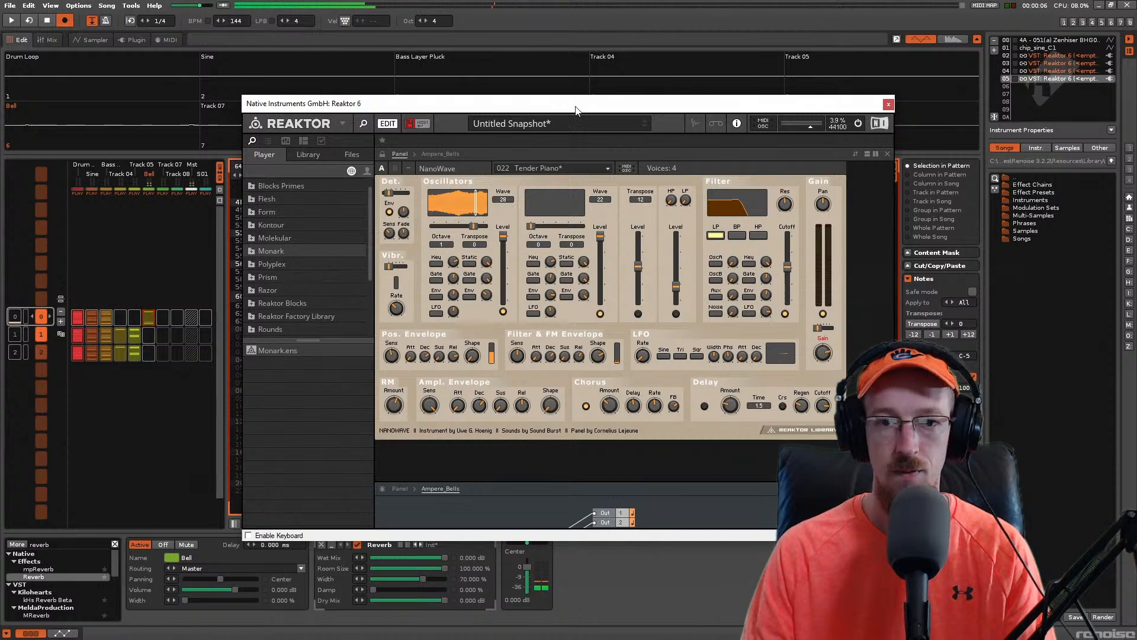
pyautogui.moveTo(576, 109); pyautogui.dragTo(575, 156)
pyautogui.press('space')
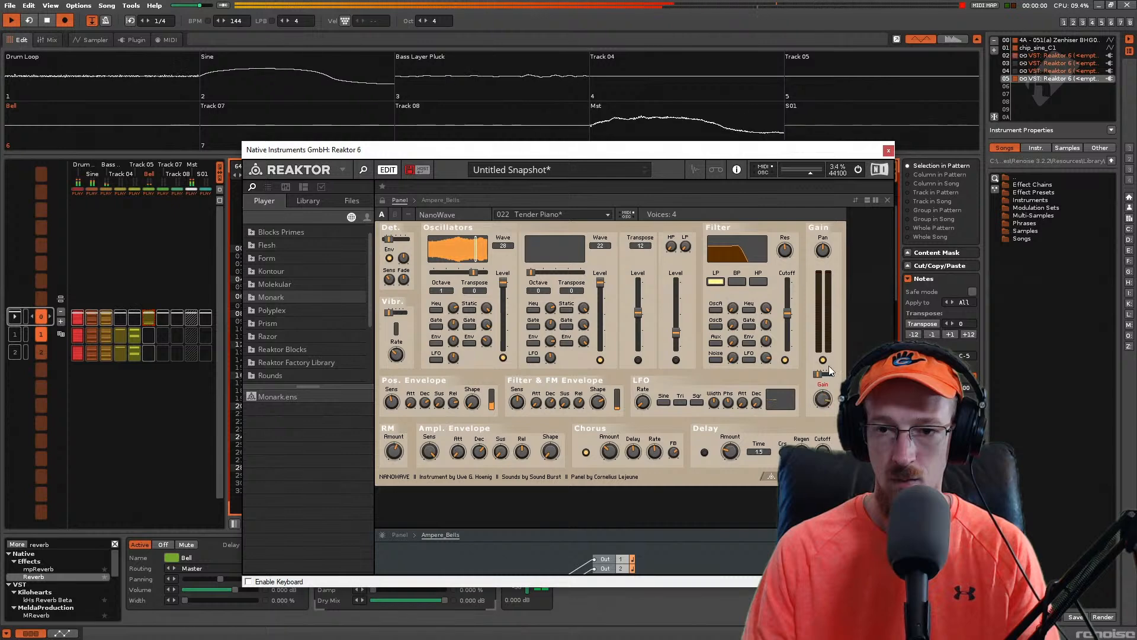
pyautogui.press('space')
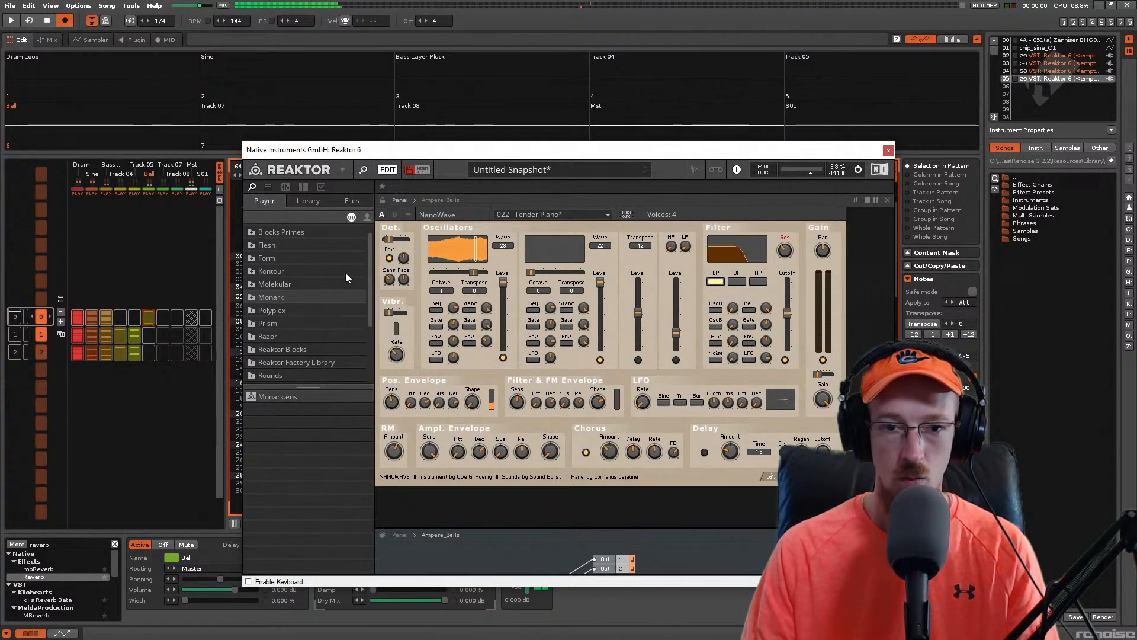
# Step: Lower the first oscillator's wave position in NanoWave and check the sound against the song
pyautogui.moveTo(473, 272); pyautogui.dragTo(449, 271)
pyautogui.press('space')
pyautogui.press('space')
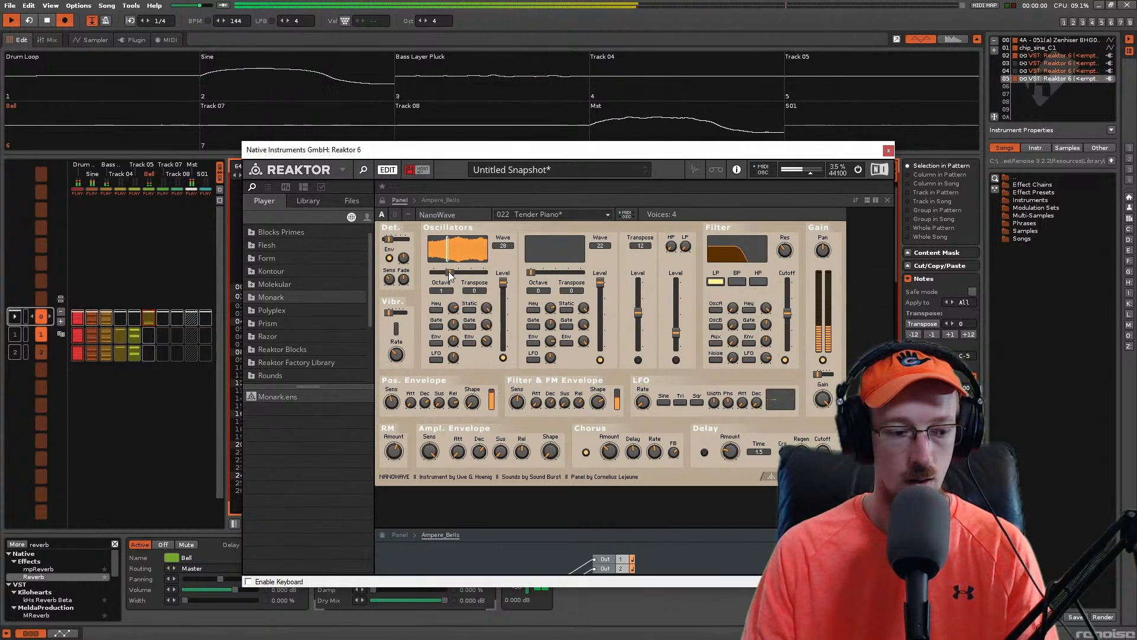
pyautogui.press('space')
pyautogui.press('space')
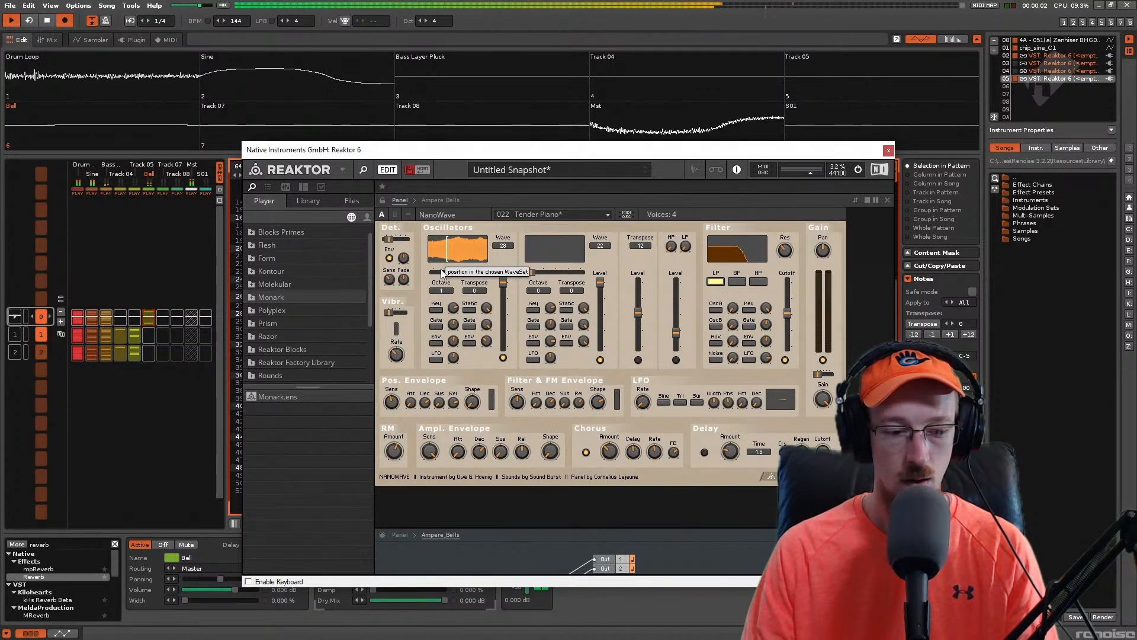
pyautogui.press('space')
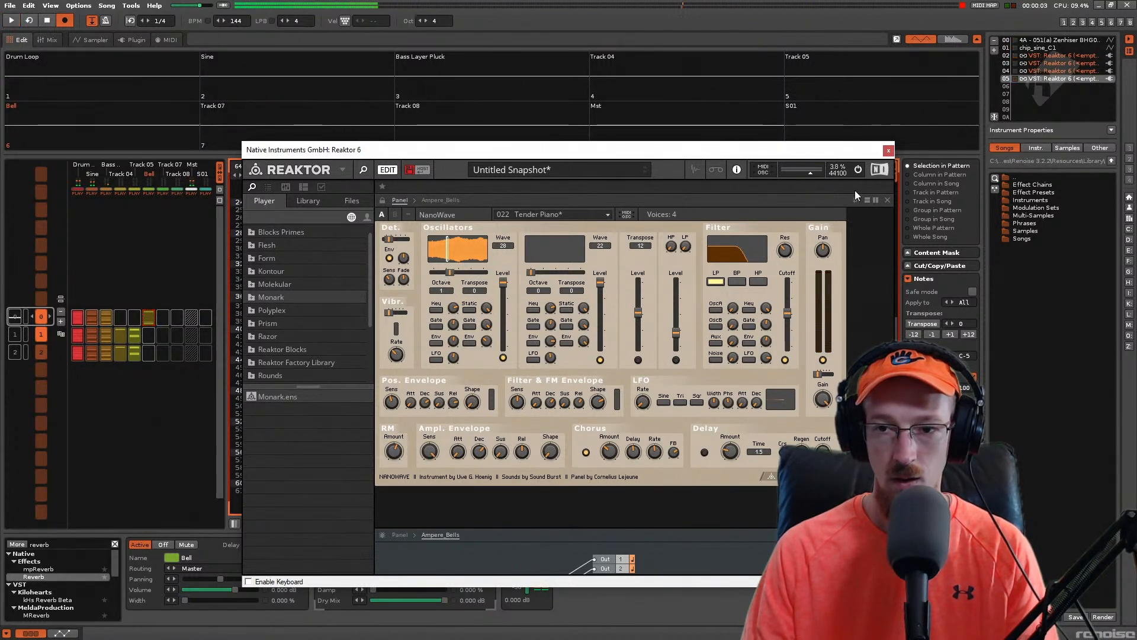
# Step: Close the Reaktor editor, then save the song and play it back
pyautogui.click(889, 151)
pyautogui.hotkey('ctrl', 's')
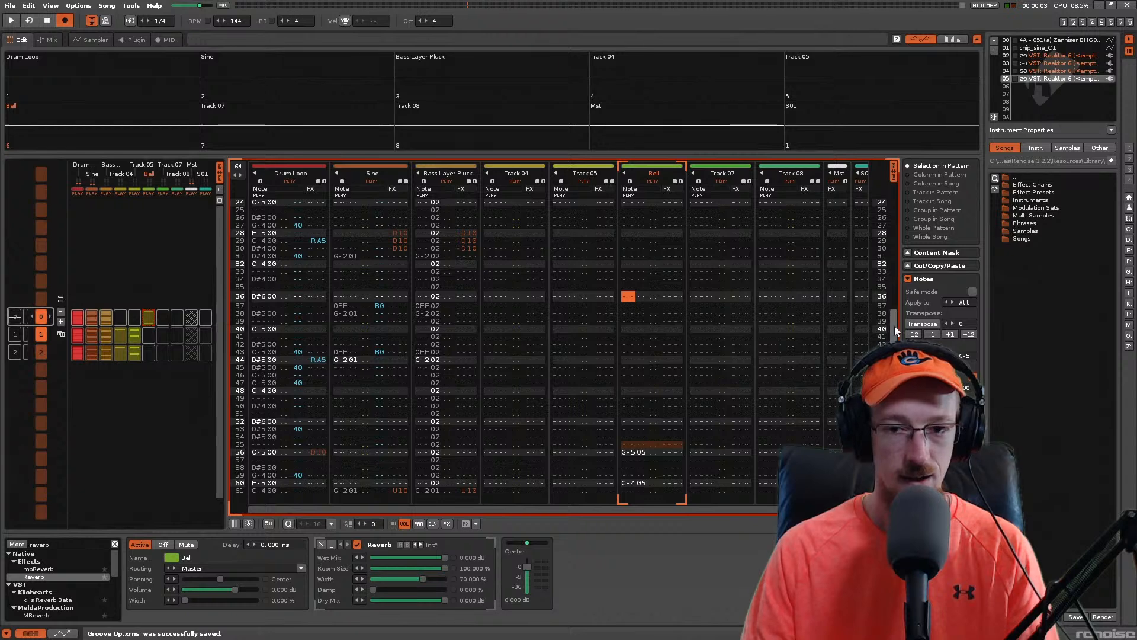
pyautogui.press('space')
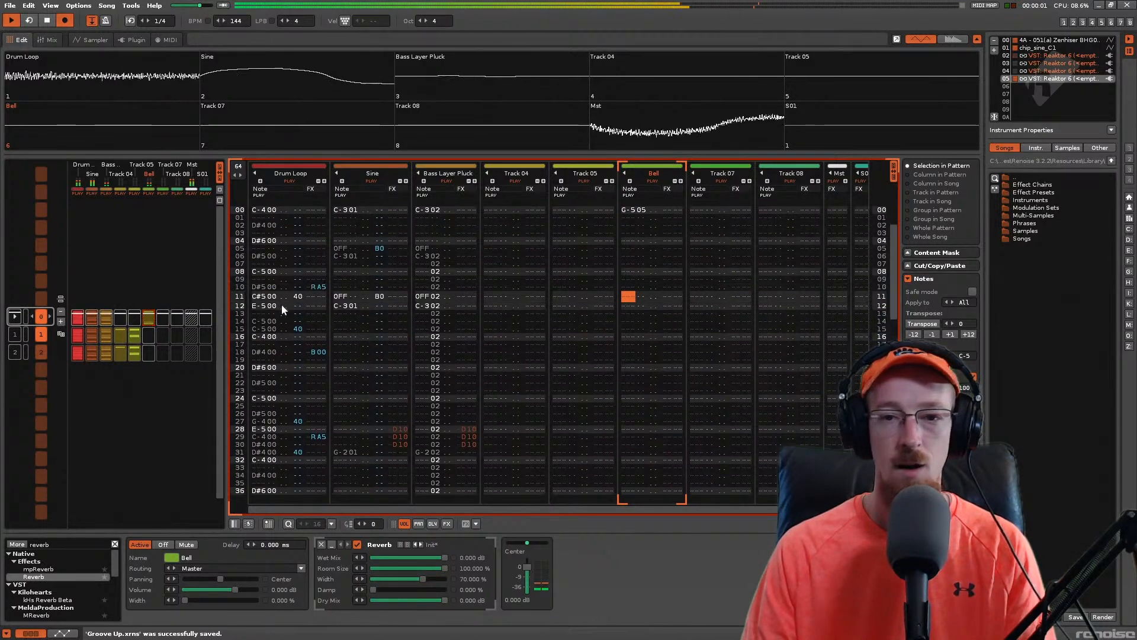
pyautogui.press('space')
# Step: Delete the Bell track's G-5 on line 00 of pattern 0 and enter G-5 on line 00 of pattern 1
pyautogui.scroll(6, 634, 235)
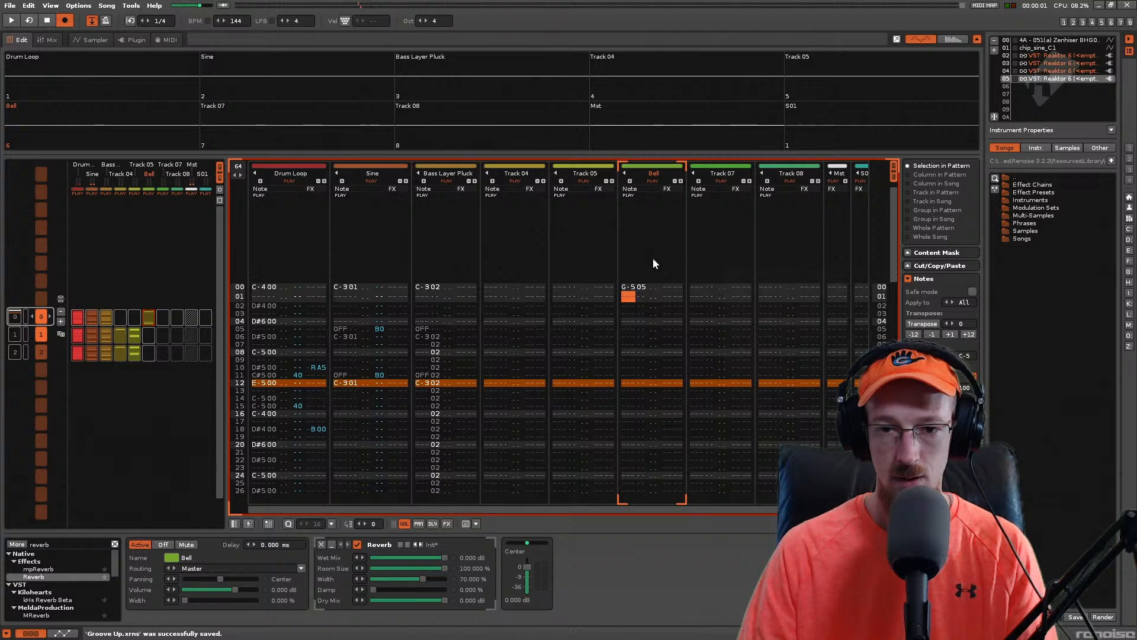
pyautogui.press('Delete')
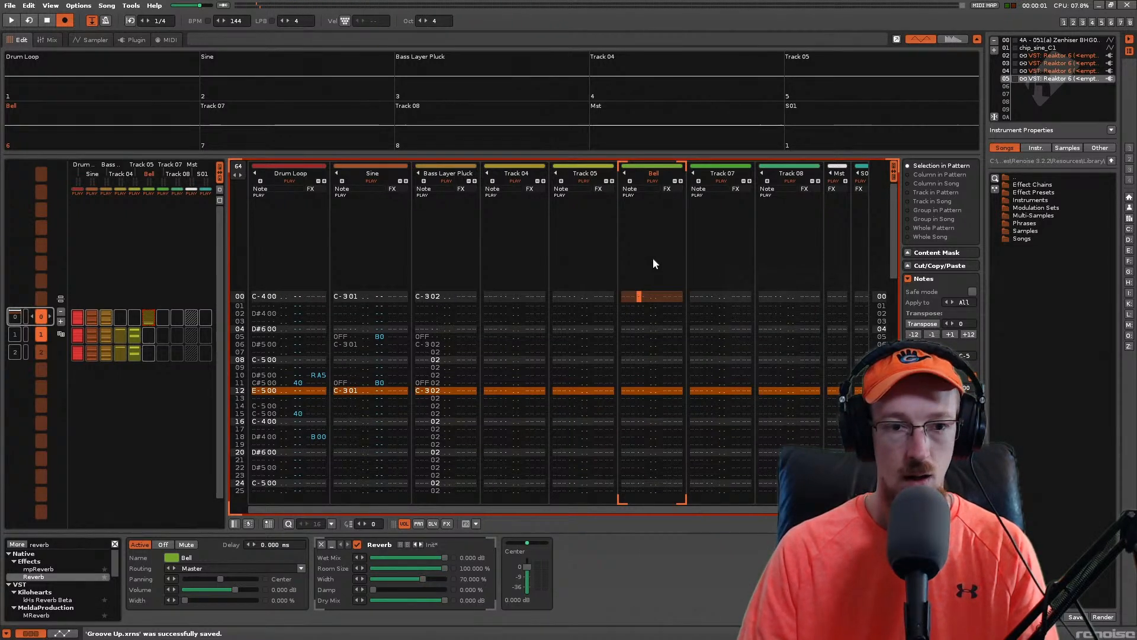
pyautogui.hotkey('ctrl', 'Down')
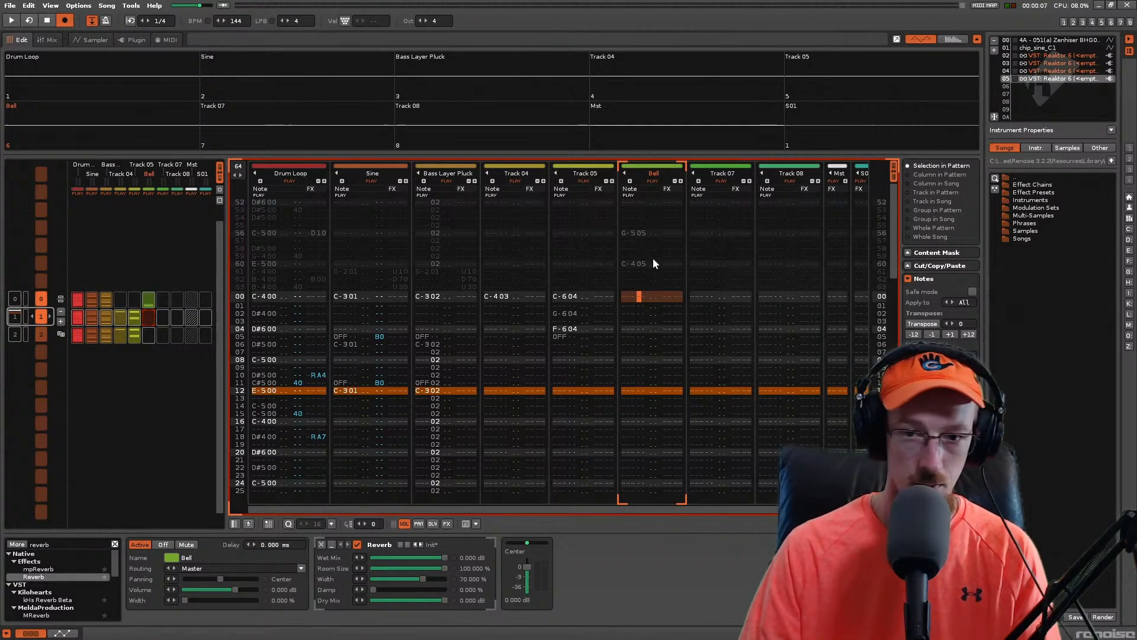
pyautogui.press('Left')
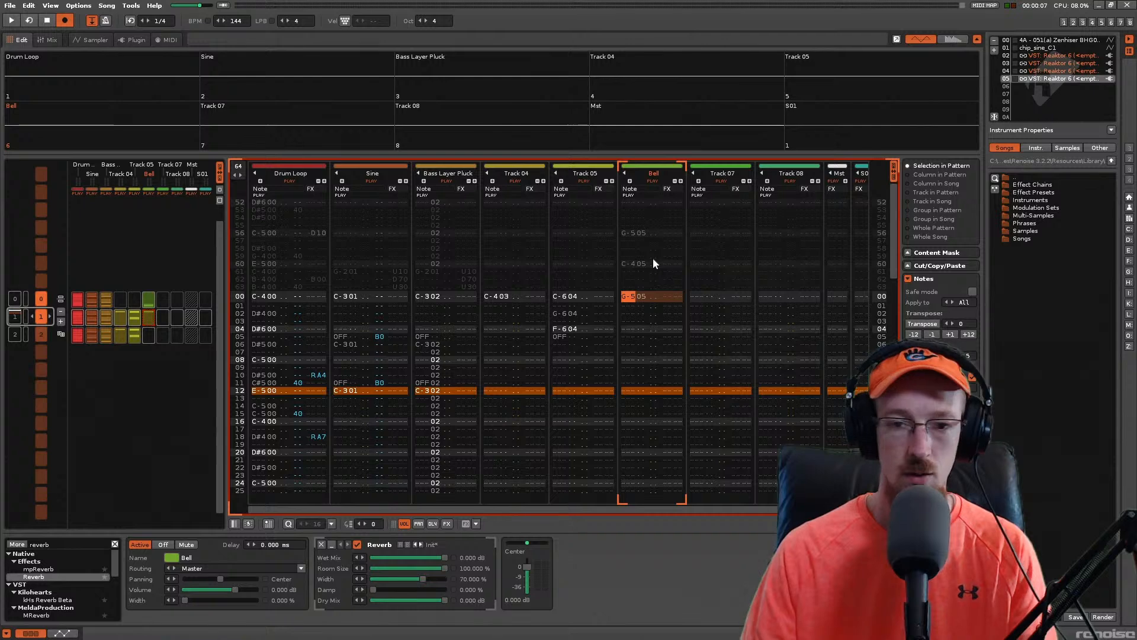
# Step: Play the end of pattern 0 into pattern 1 to check how the Bell notes lead across
pyautogui.press('Up')
pyautogui.press('Up')
pyautogui.press('space')
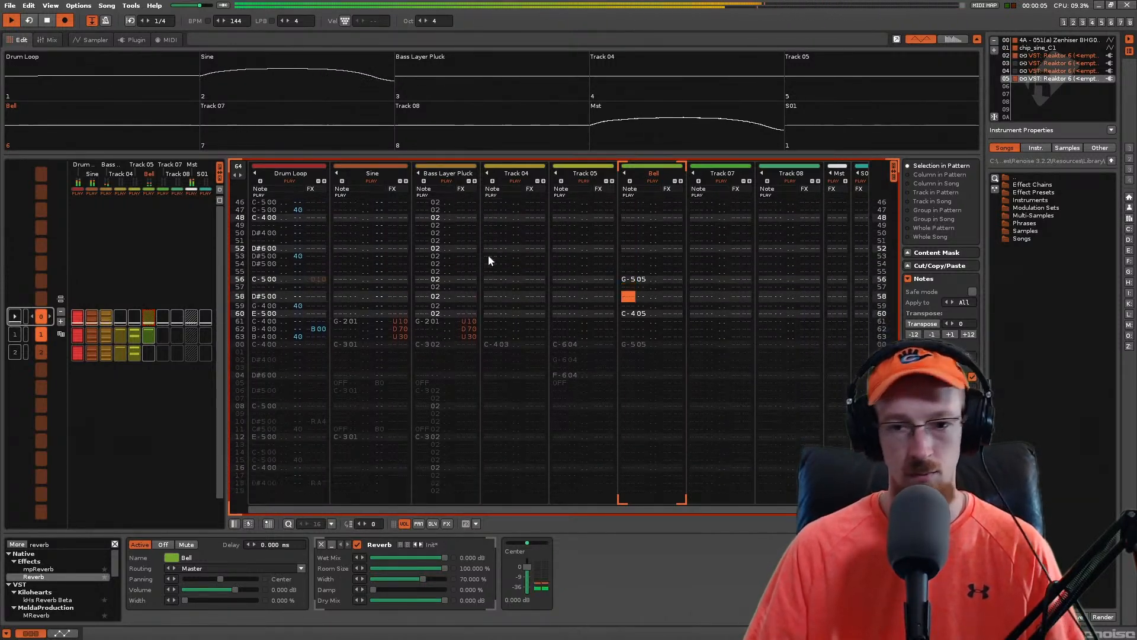
pyautogui.press('space')
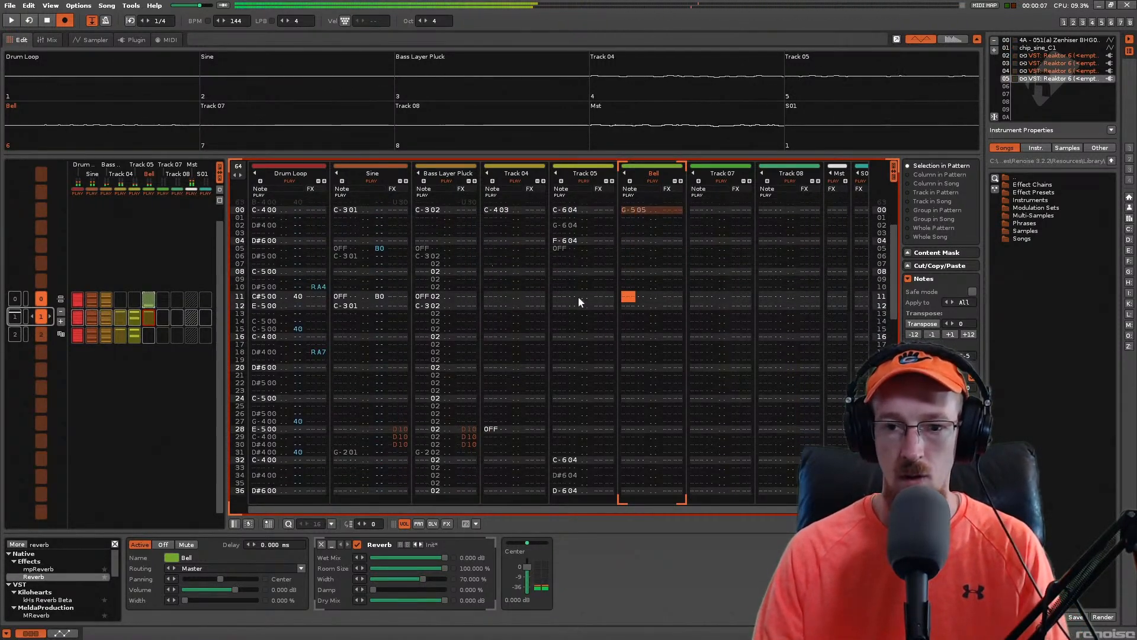
pyautogui.scroll(6, 603, 302)
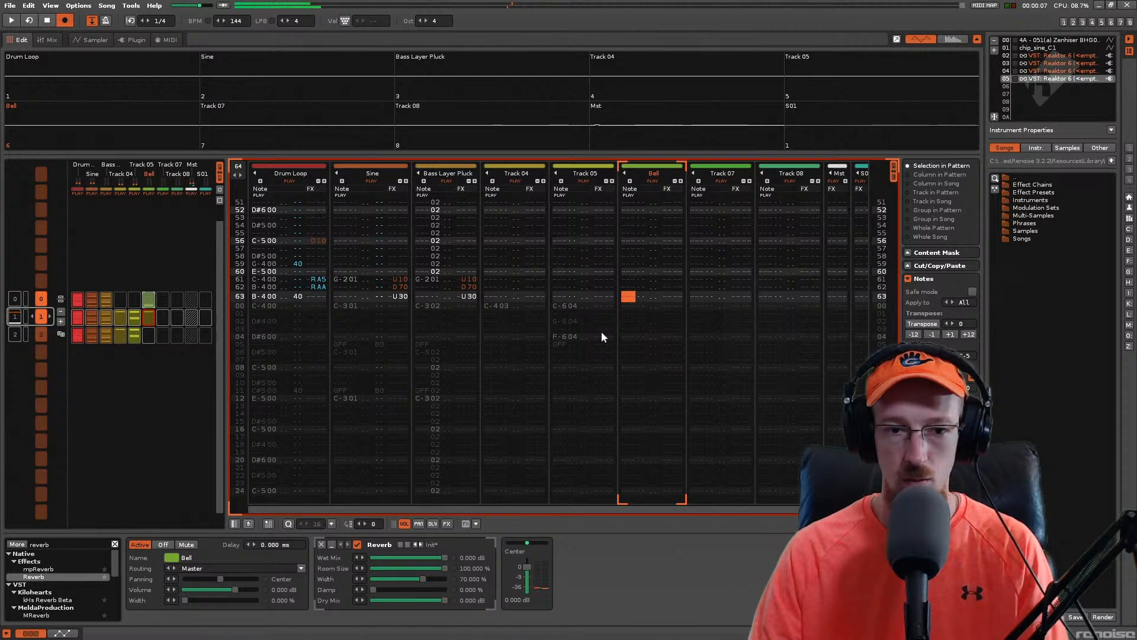
# Step: Try D#5 and C-5 on line 60 of pattern 0 in the Bell track
pyautogui.hotkey('ctrl', 'Up')
pyautogui.press('Up')
pyautogui.press('Up')
pyautogui.press('Up')
pyautogui.press('Up')
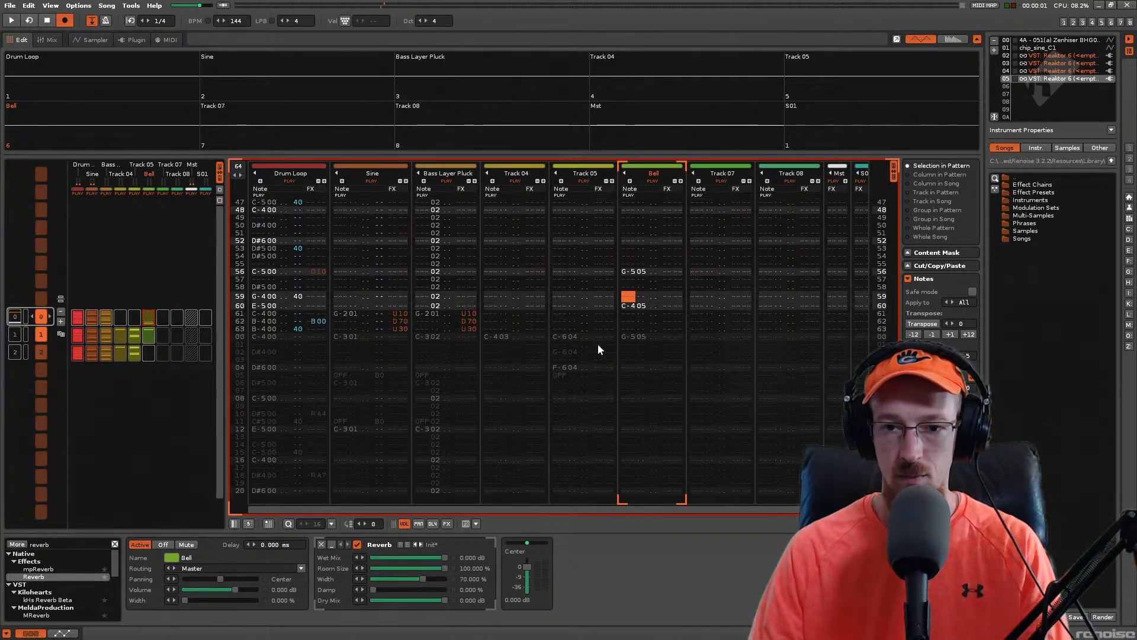
pyautogui.press('Down')
pyautogui.press('3')
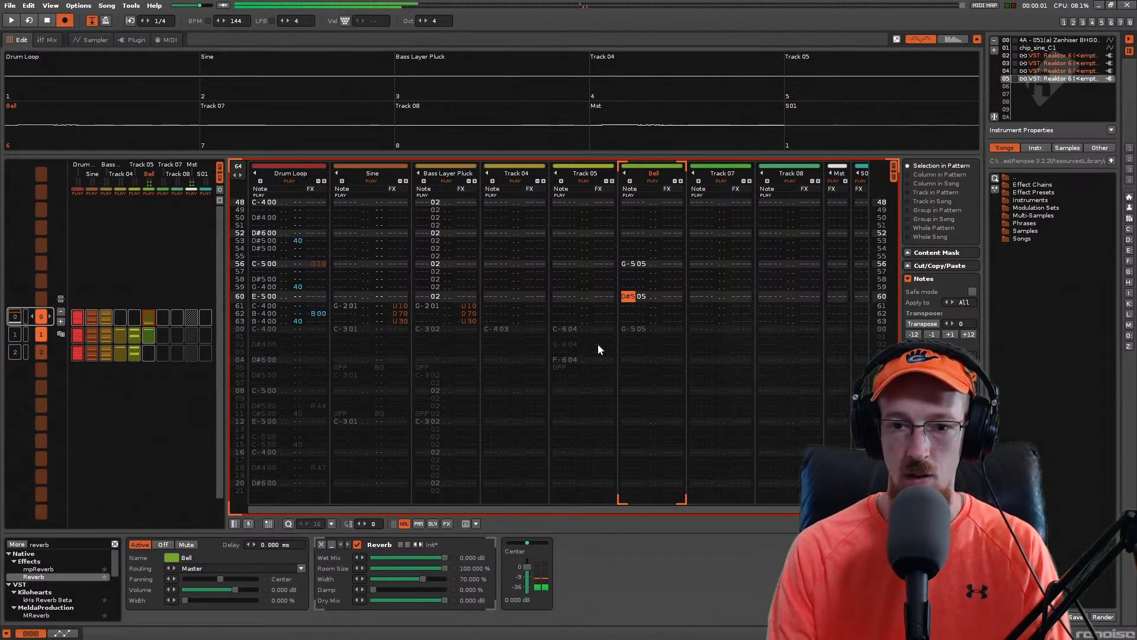
pyautogui.press('q')
# Step: Play the bell phrase from the last lines of pattern 0 to hear it lead into pattern 1
pyautogui.press('Up')
pyautogui.press('Up')
pyautogui.press('Up')
pyautogui.press('Up')
pyautogui.press('Up')
pyautogui.press('Up')
pyautogui.press('Up')
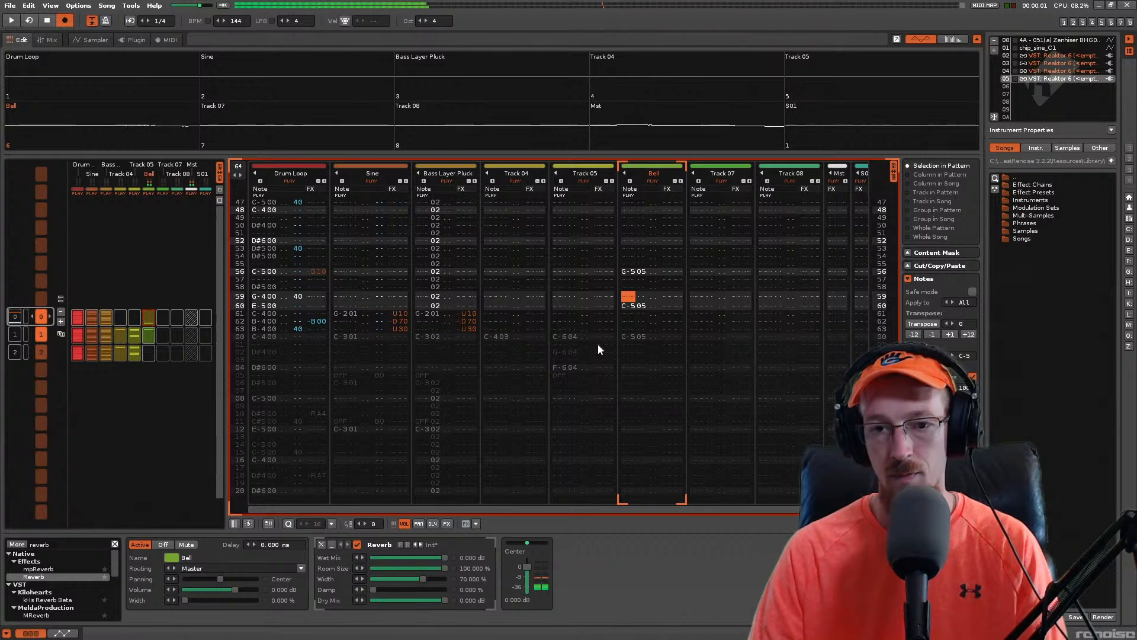
pyautogui.hotkey('shift', 'space')
pyautogui.press('space')
pyautogui.press('Up')
pyautogui.press('Up')
pyautogui.press('Up')
pyautogui.press('Up')
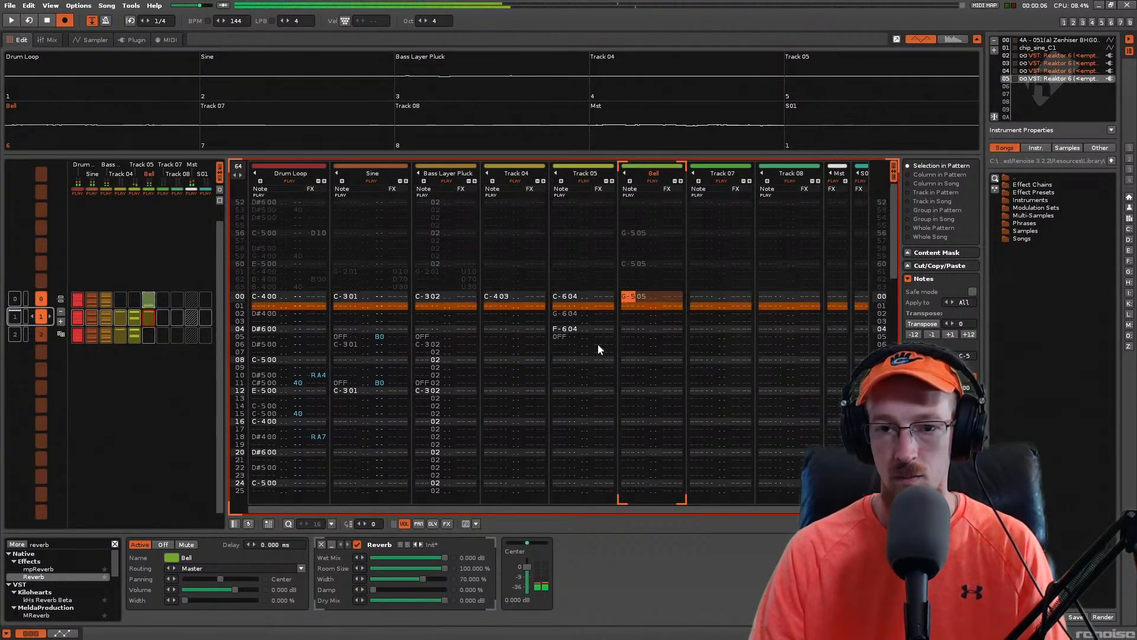
# Step: Set the Bell track's note on line 60 of pattern 0 to G#5
pyautogui.hotkey('ctrl', 'Up')
pyautogui.press('Up')
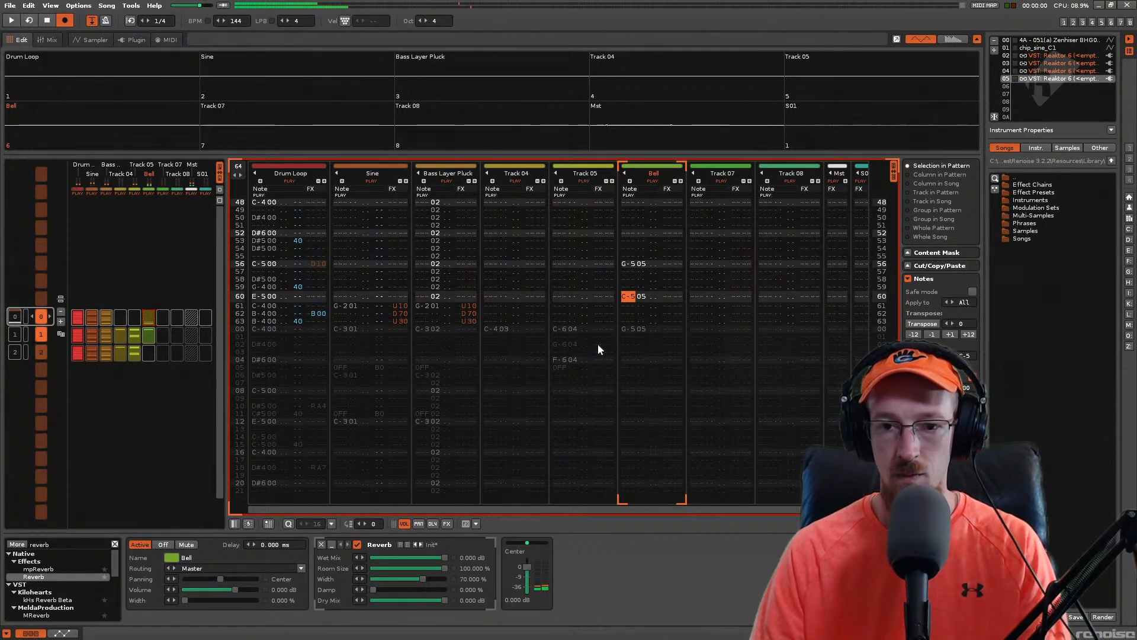
pyautogui.press('5')
# Step: Play the song from line 52 of pattern 0 to hear the revised bell phrase and the patterns that follow
pyautogui.press('Up')
pyautogui.press('Up')
pyautogui.press('Up')
pyautogui.press('Up')
pyautogui.press('Up')
pyautogui.press('Up')
pyautogui.press('Up')
pyautogui.press('Up')
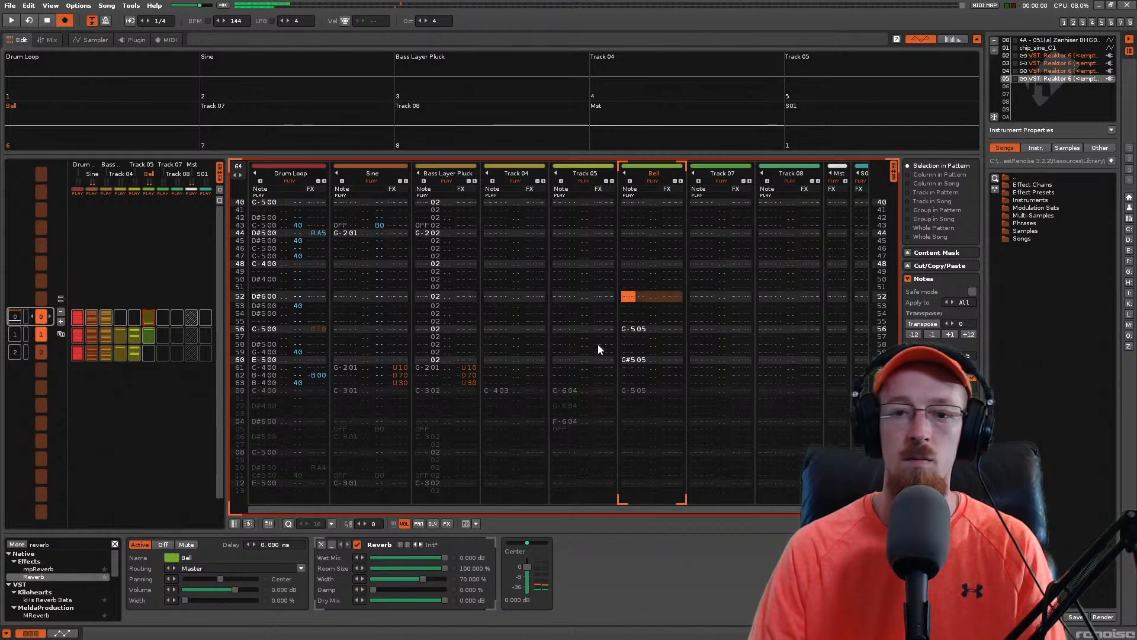
pyautogui.hotkey('shift', 'space')
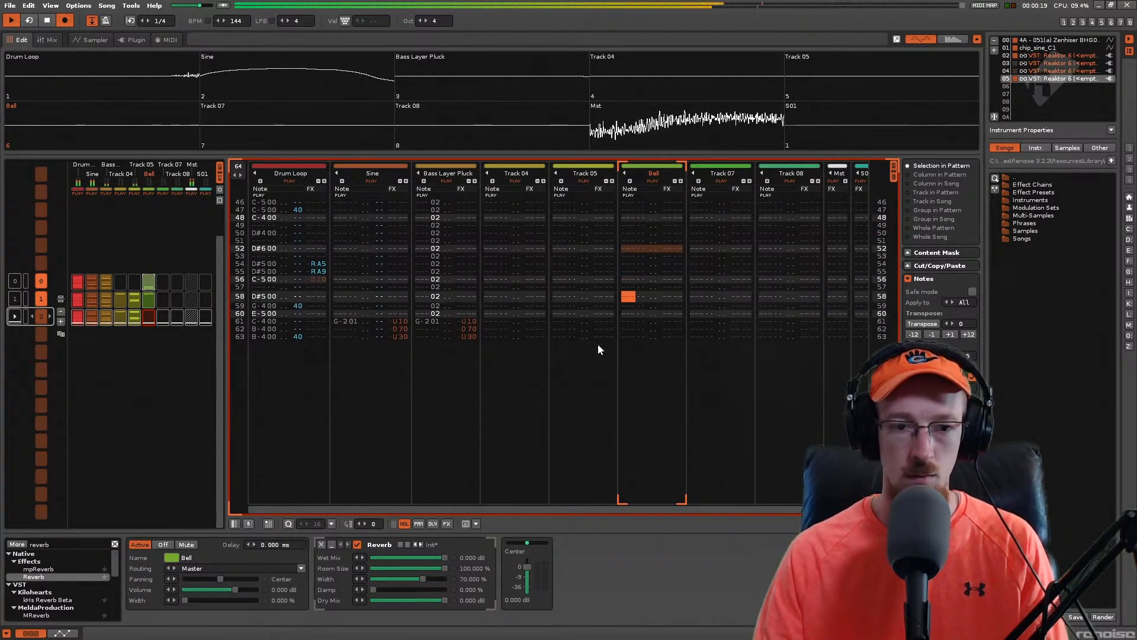
pyautogui.press('space')
# Step: Insert a new empty pattern after pattern 2 in the sequence
pyautogui.click(72, 353)
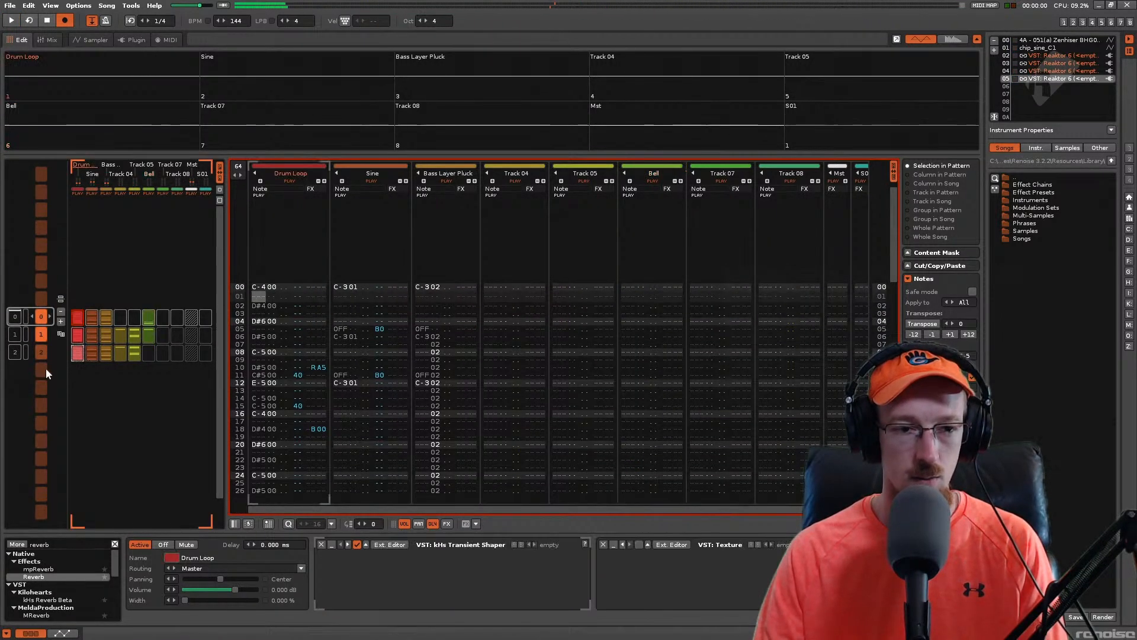
pyautogui.scroll(-2, 53, 365)
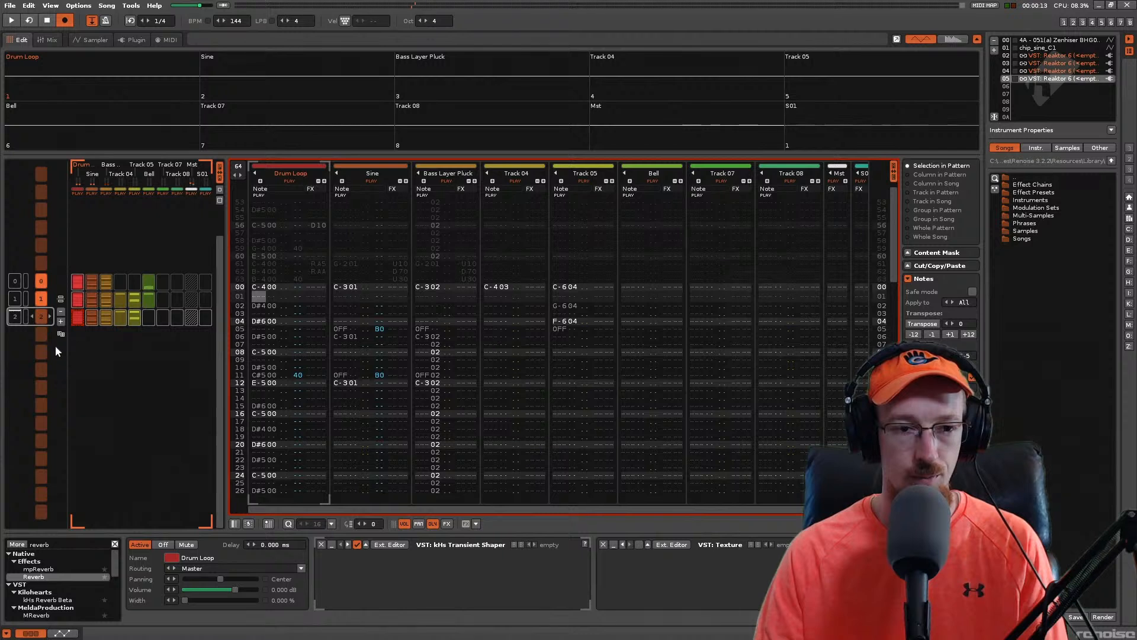
pyautogui.click(61, 322)
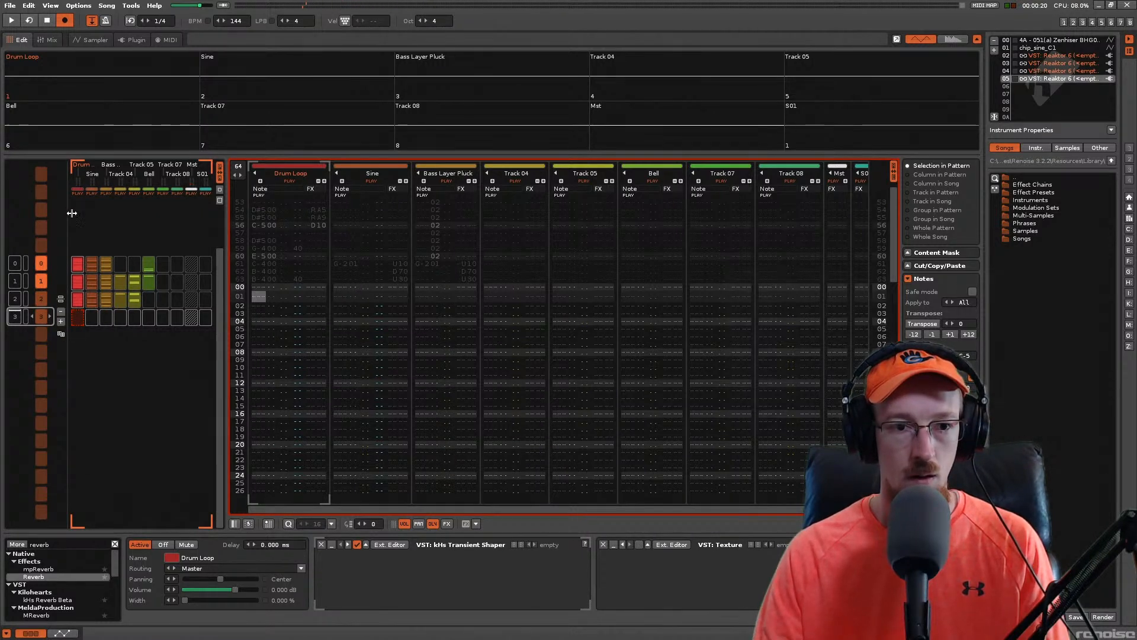
# Step: Widen the pattern name column and name pattern 0 "Intro" and pattern 1 "Bell thang"
pyautogui.moveTo(67, 212); pyautogui.dragTo(143, 213)
pyautogui.click(103, 265)
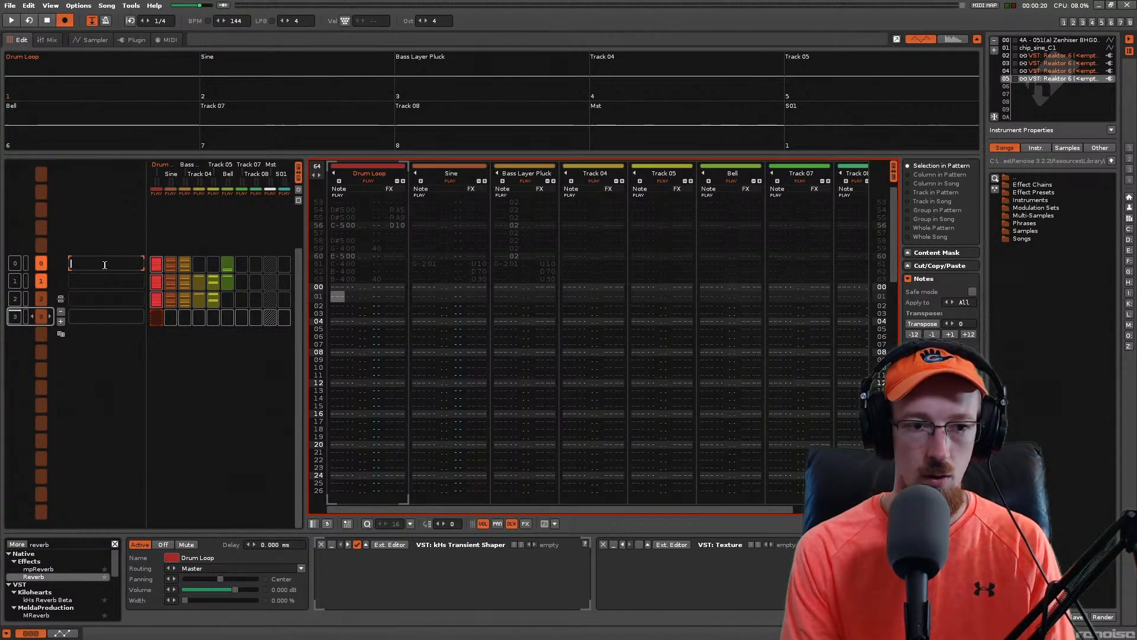
pyautogui.write('Intro')
pyautogui.press('Return')
pyautogui.click(119, 283)
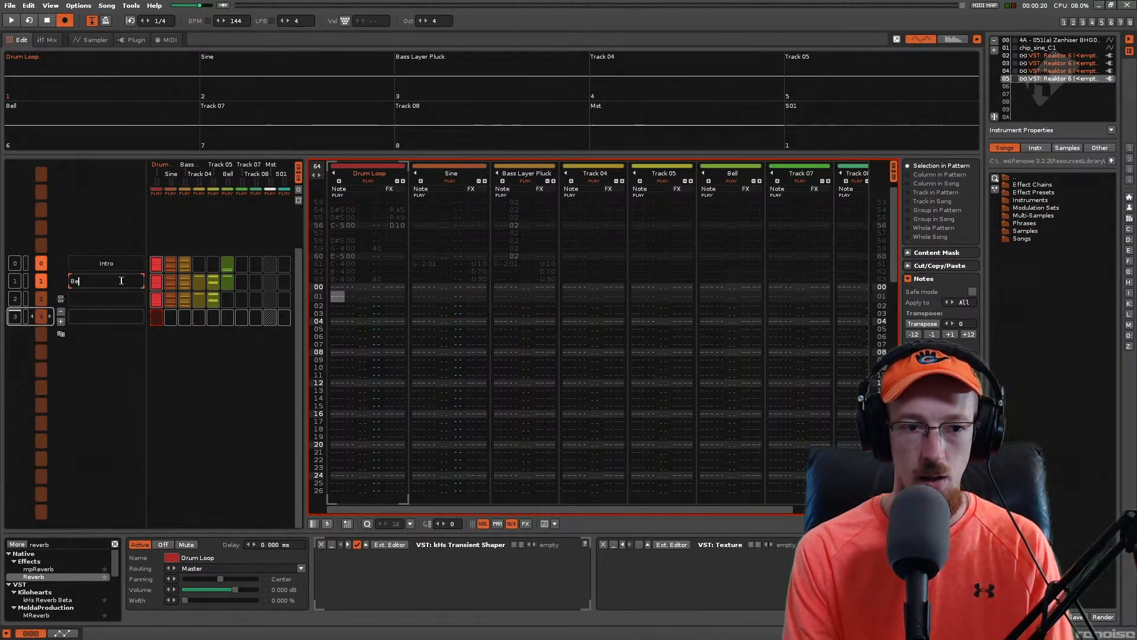
pyautogui.write('Bell thang')
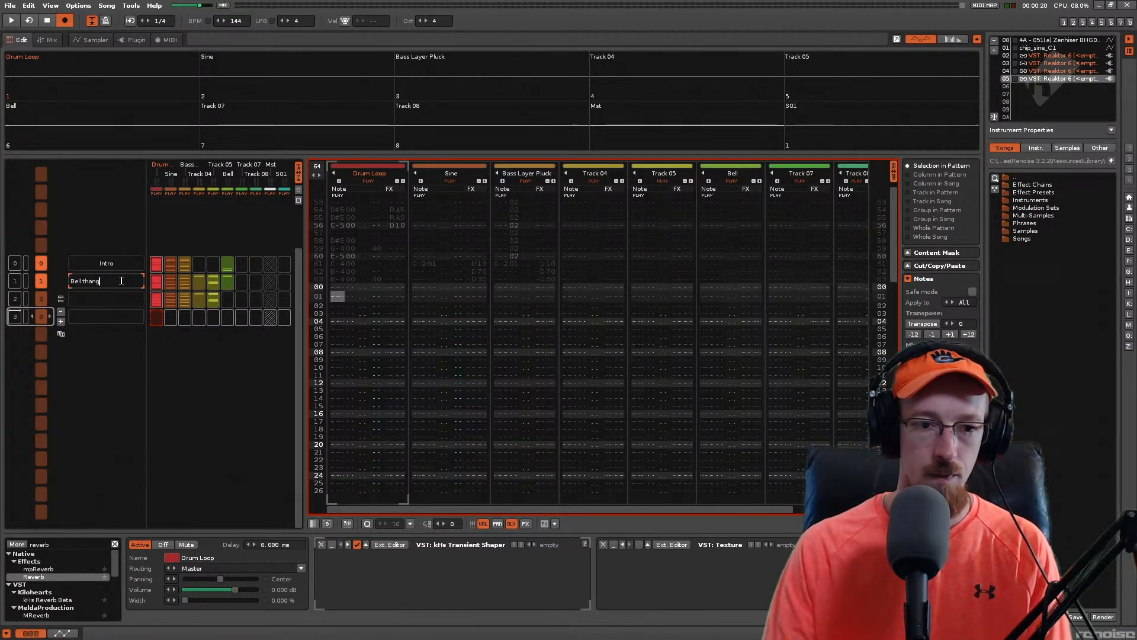
pyautogui.press('Return')
# Step: Name pattern 3 "Add Drum" and save the song
pyautogui.click(107, 317)
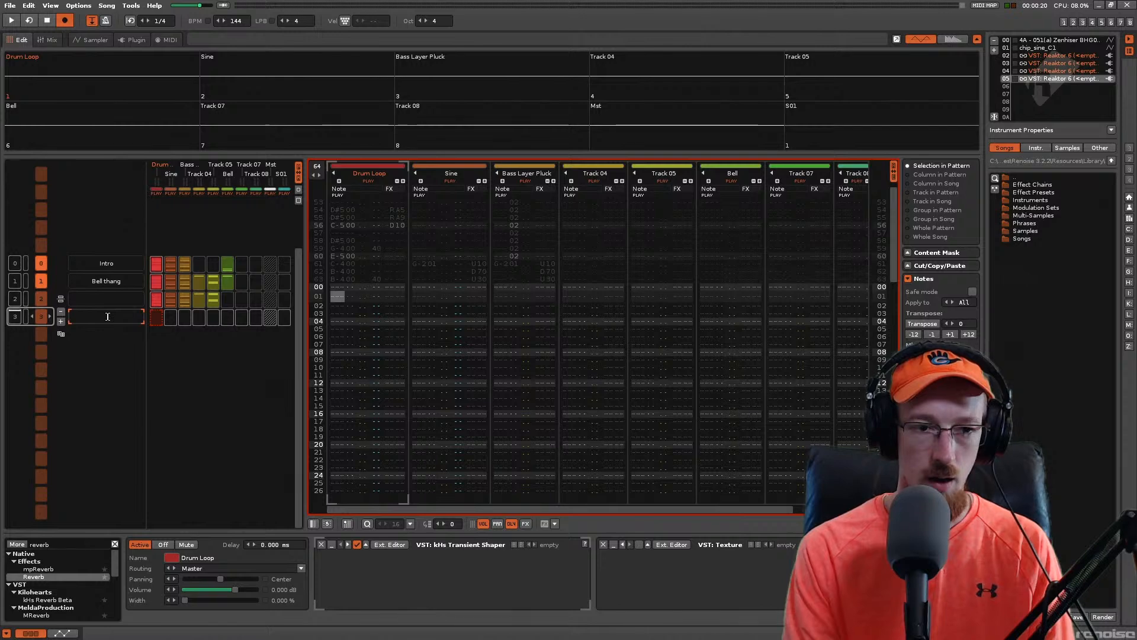
pyautogui.write('Acd Drum')
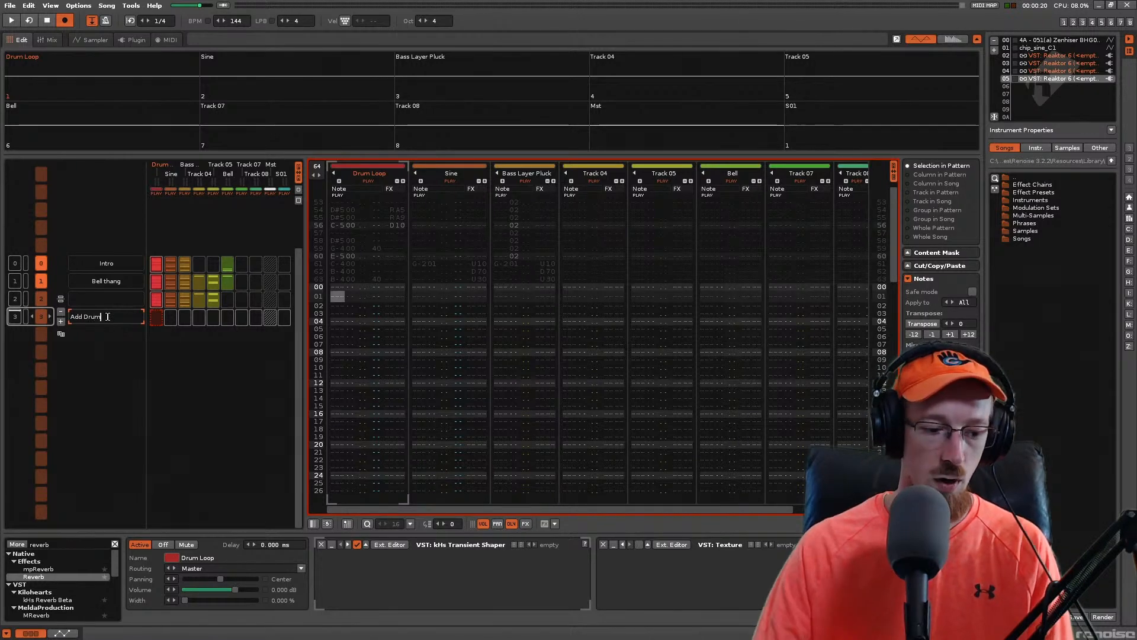
pyautogui.press('Return')
pyautogui.hotkey('ctrl', 's')
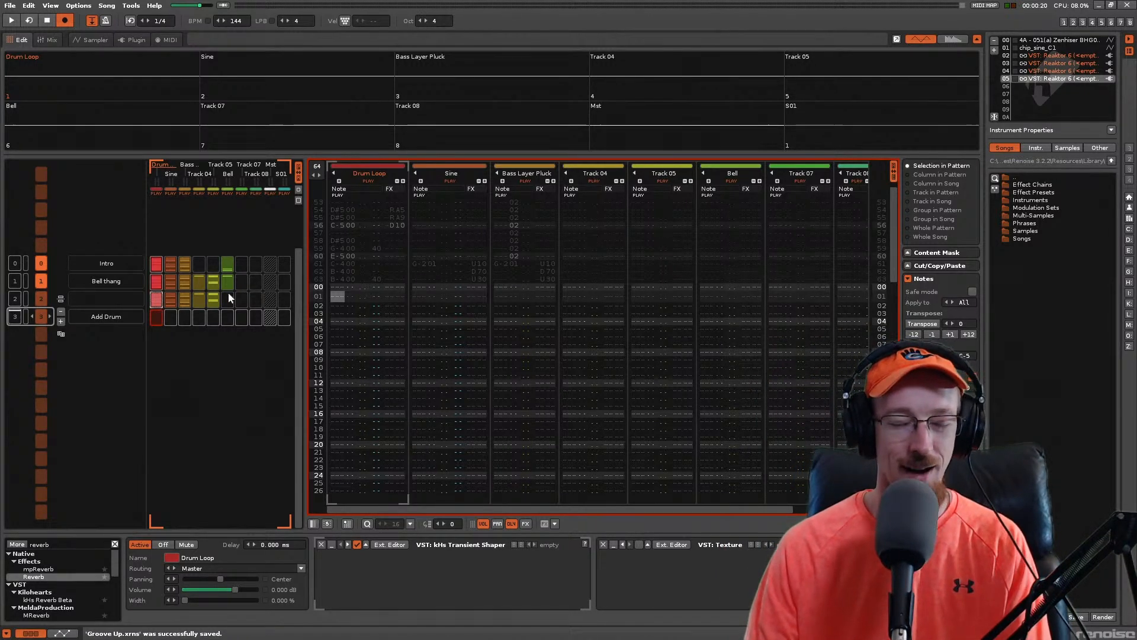
# Step: Copy pattern 2's Drum Loop through Track 05 blocks into pattern 3 and play the copy briefly
pyautogui.moveTo(228, 292); pyautogui.dragTo(175, 319)
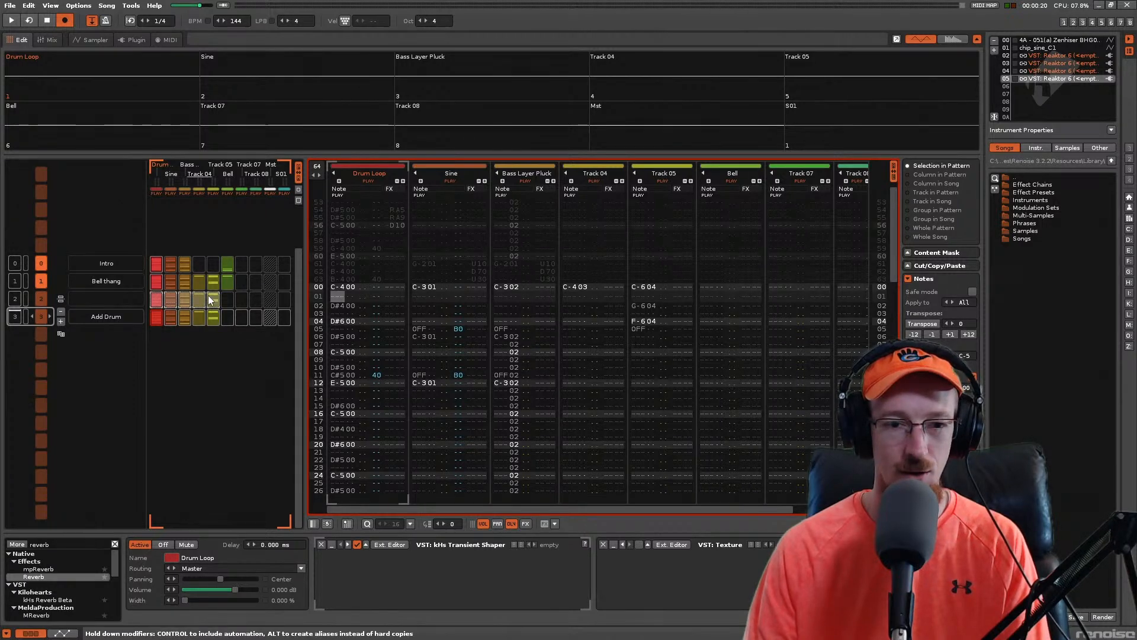
pyautogui.click(223, 318)
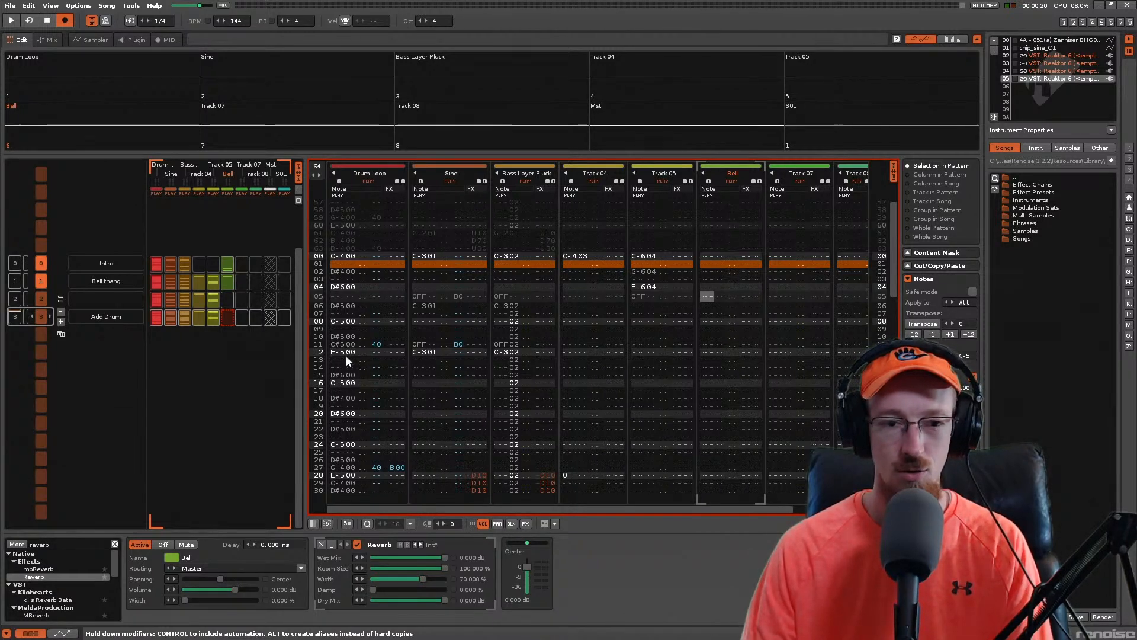
pyautogui.scroll(4, 726, 302)
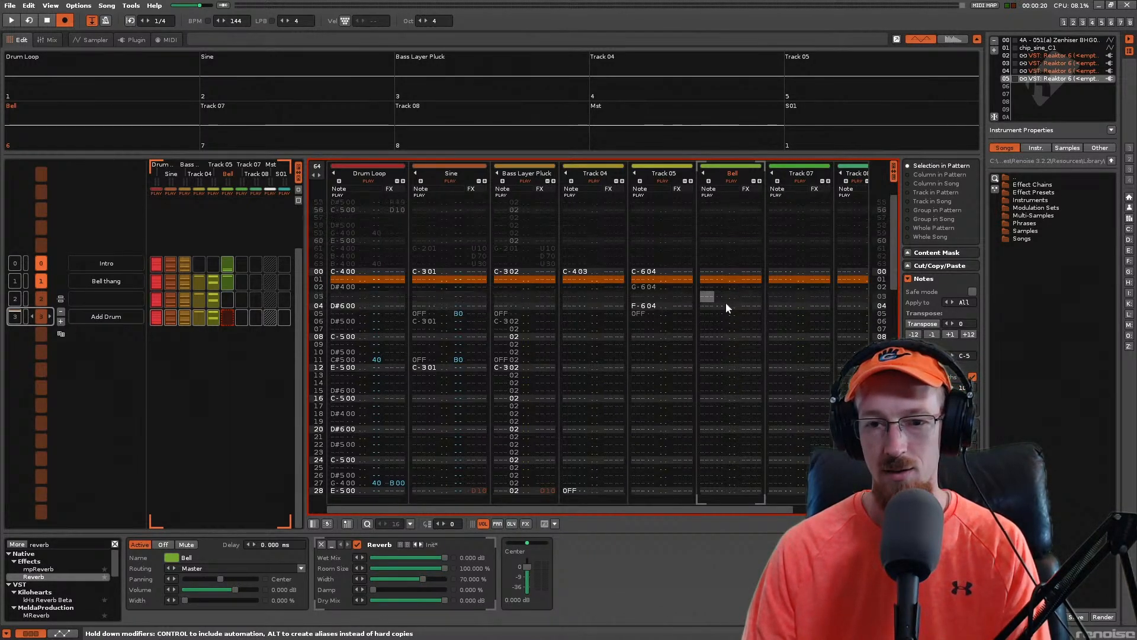
pyautogui.press('space')
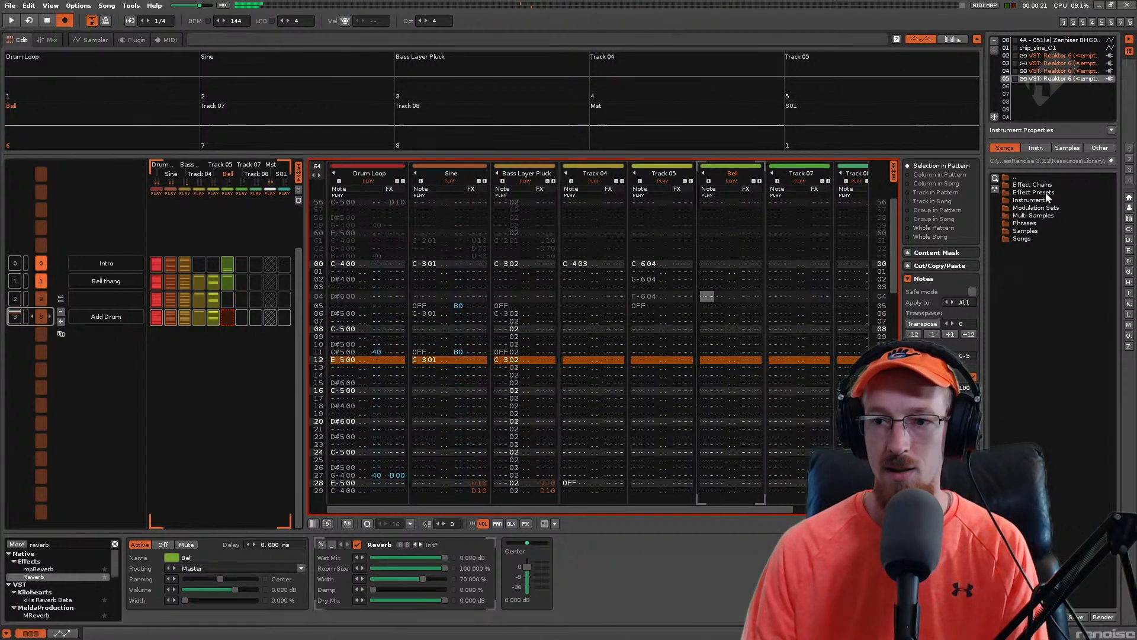
# Step: Load SM101_brk_Back Step_110bpm.flac from the Breaks samples folder into instrument slot 06
pyautogui.click(1038, 149)
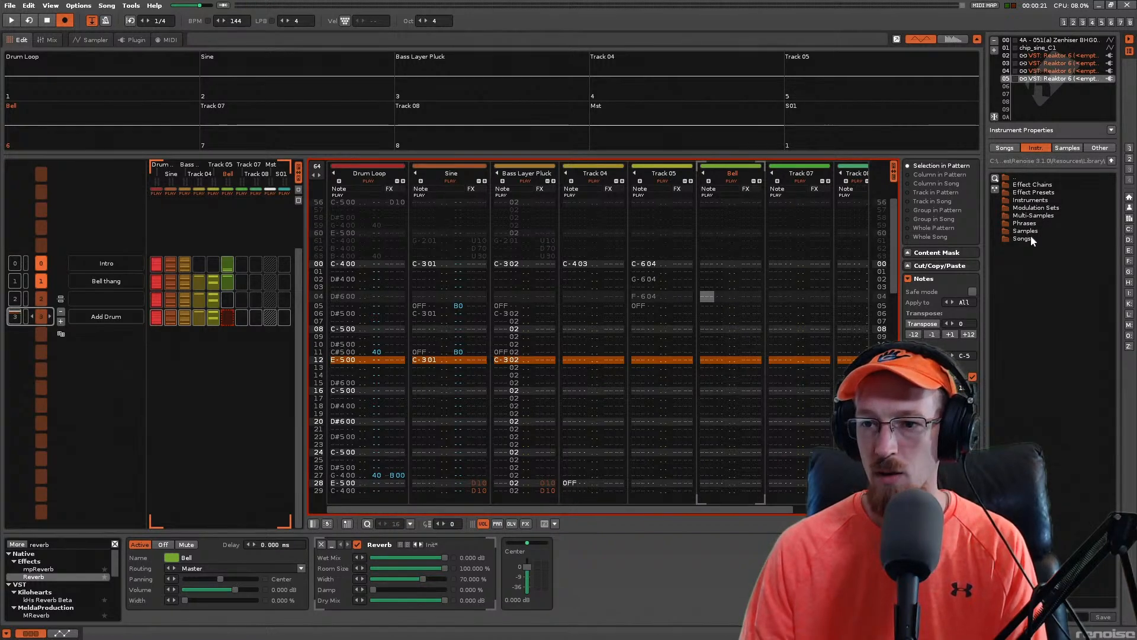
pyautogui.click(1068, 150)
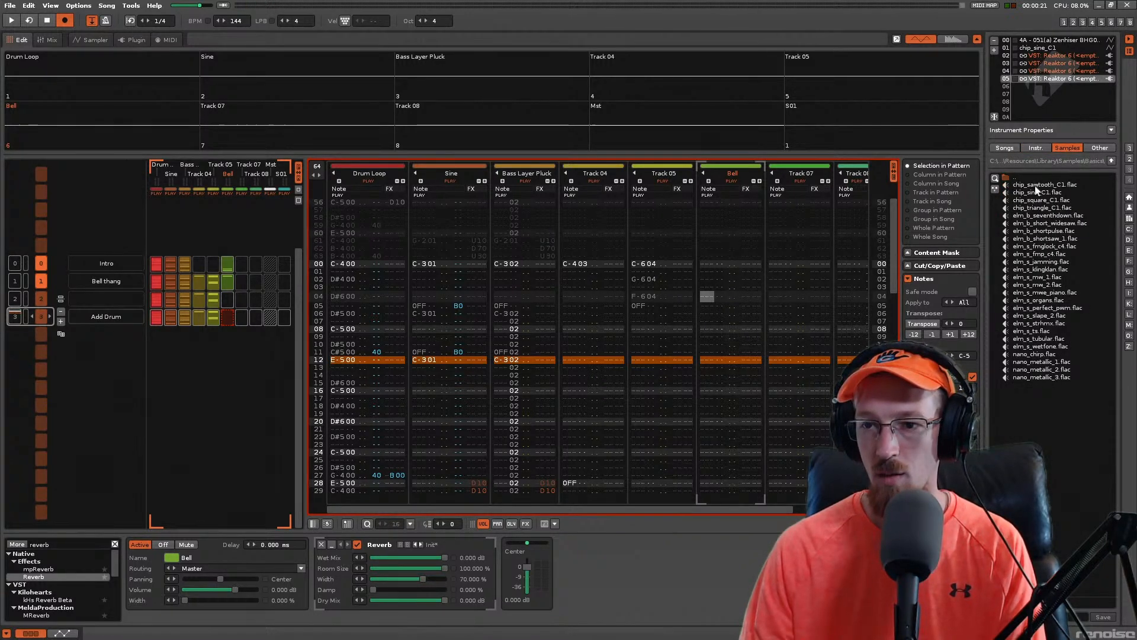
pyautogui.doubleClick(1023, 180)
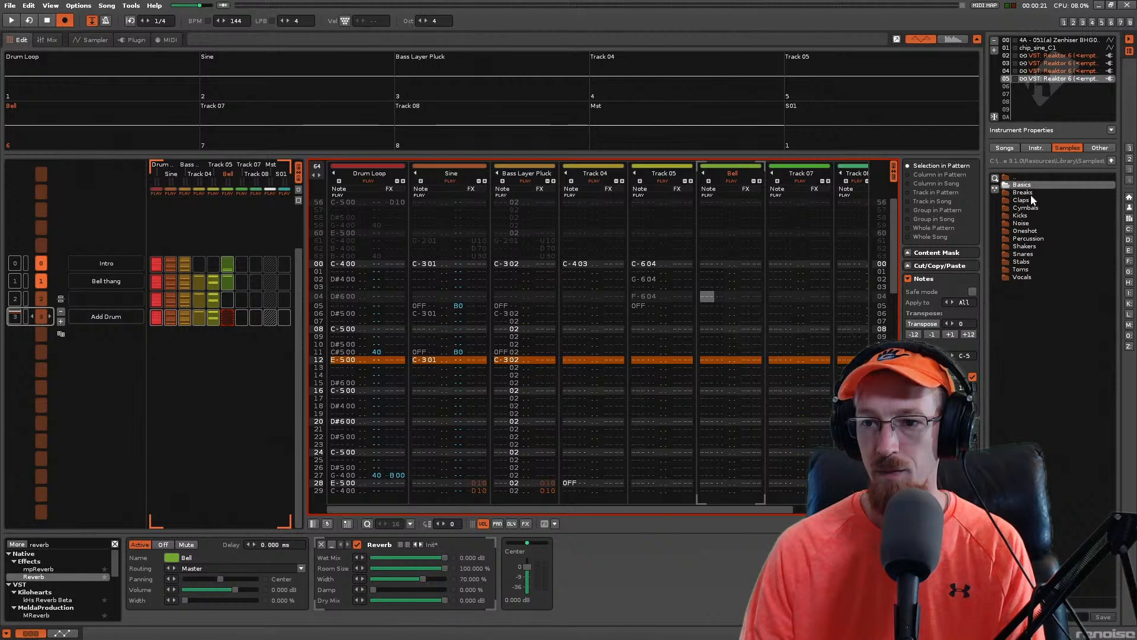
pyautogui.doubleClick(1031, 194)
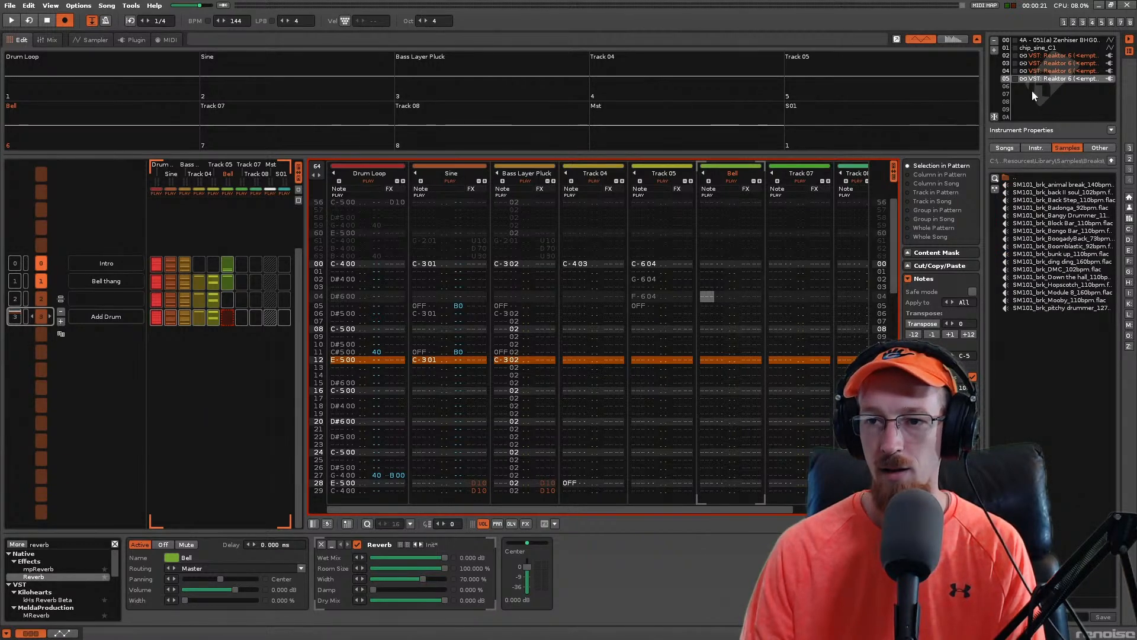
pyautogui.click(1025, 87)
pyautogui.doubleClick(1046, 201)
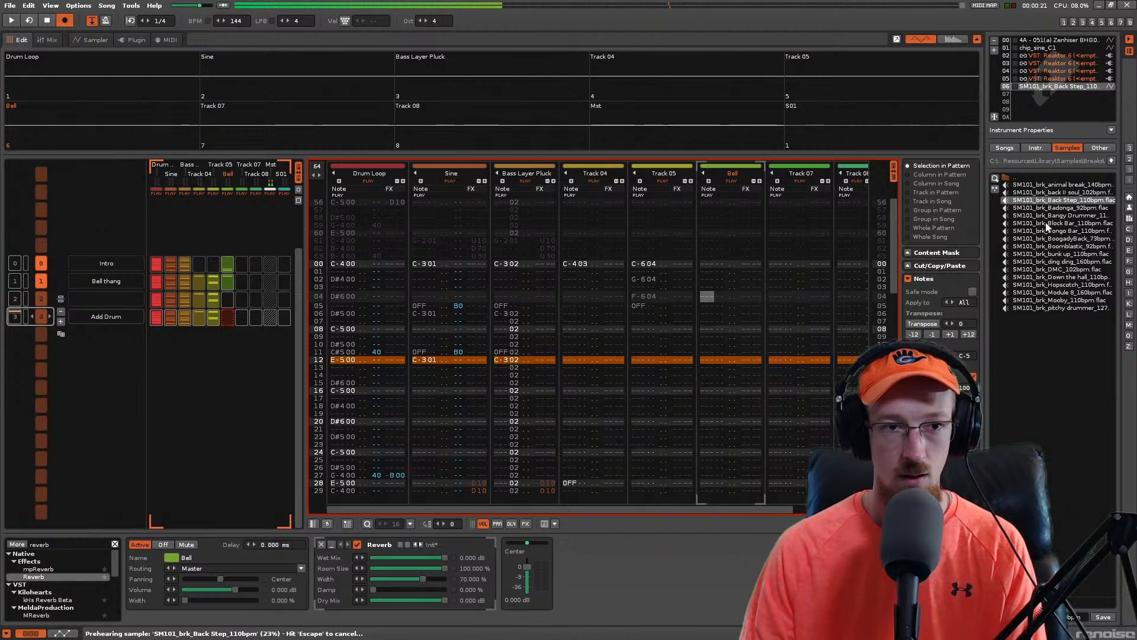
# Step: Set the Back Step sample's beatsync to 32 lines and enable it
pyautogui.click(42, 41)
pyautogui.click(96, 40)
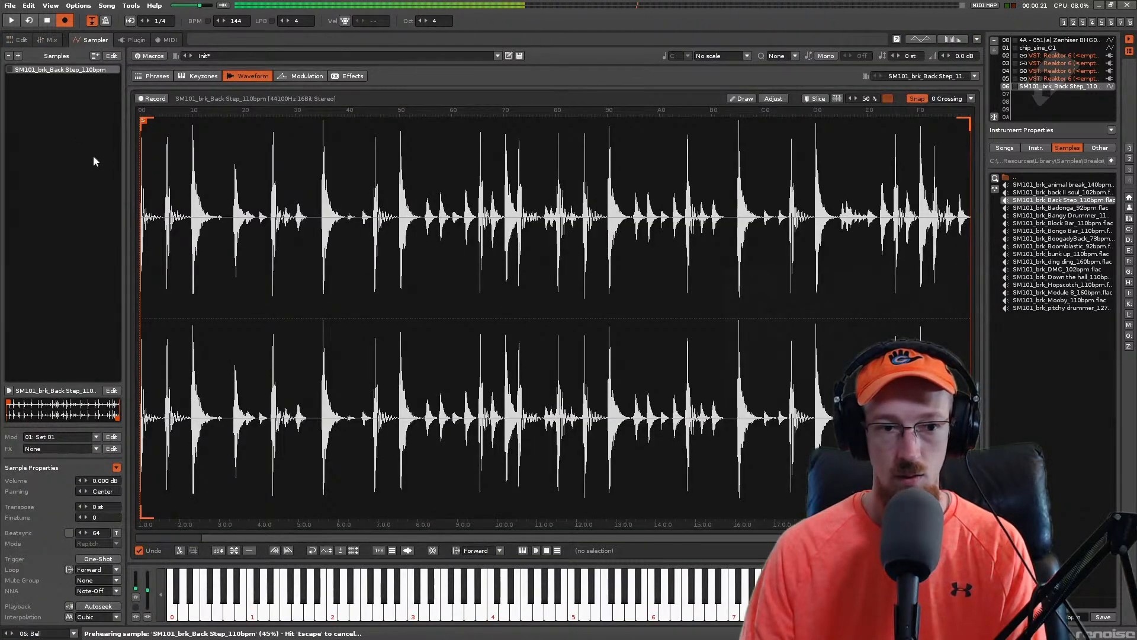
pyautogui.doubleClick(94, 533)
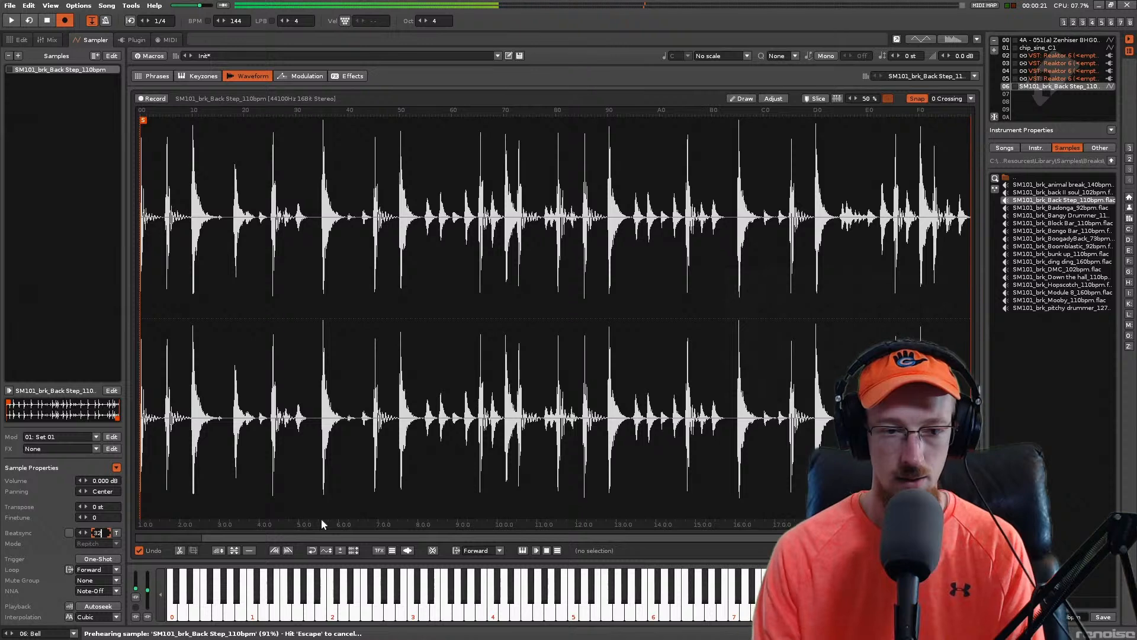
pyautogui.write('32')
pyautogui.press('Return')
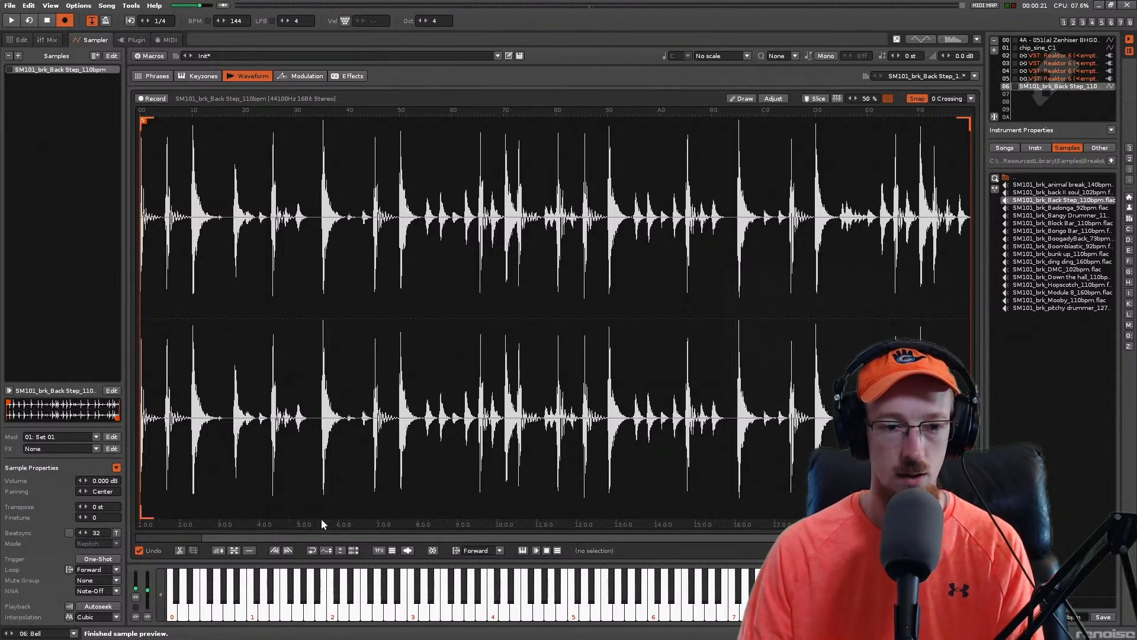
pyautogui.click(69, 532)
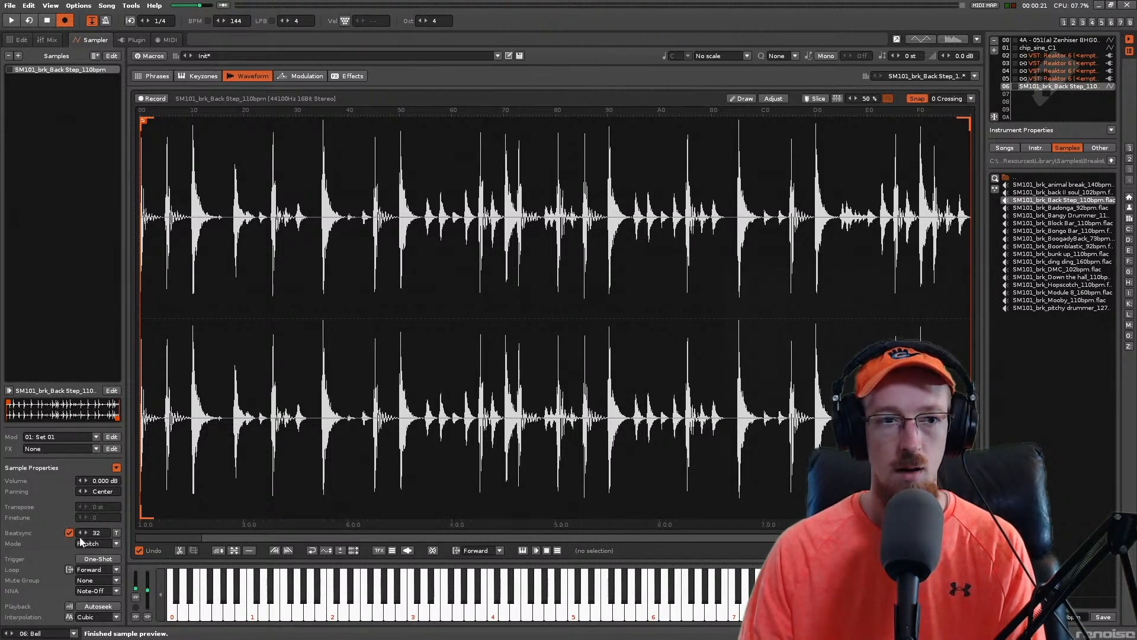
# Step: Rename Track 07 in the pattern editor to "Drum Loop Two"
pyautogui.click(19, 40)
pyautogui.click(709, 264)
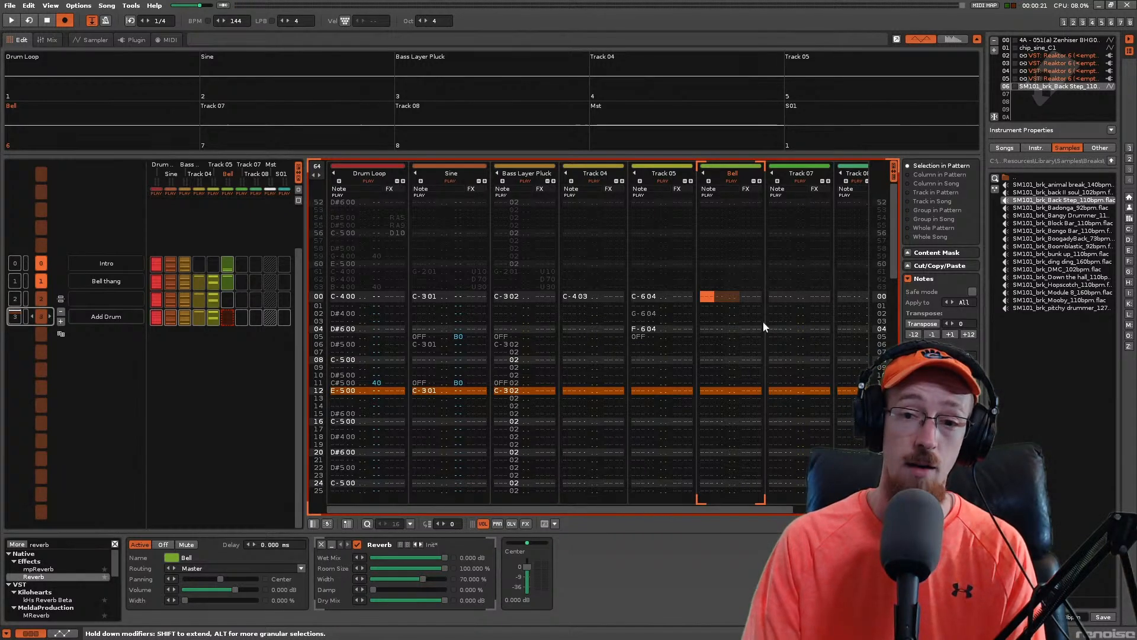
pyautogui.press('Right')
pyautogui.press('Right')
pyautogui.press('Right')
pyautogui.press('Right')
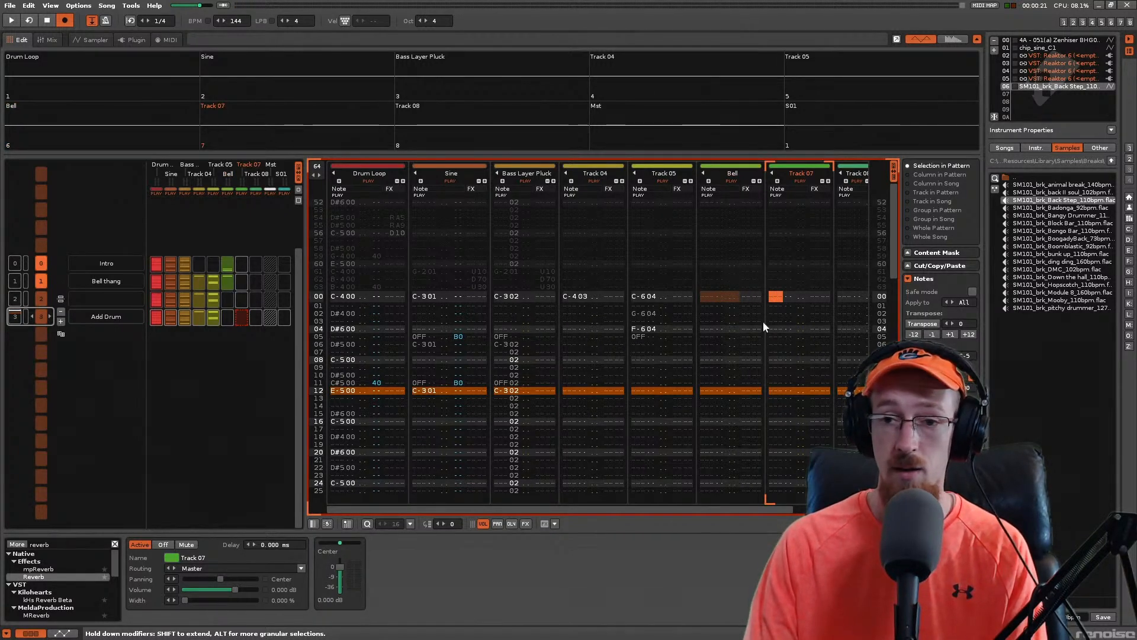
pyautogui.doubleClick(800, 173)
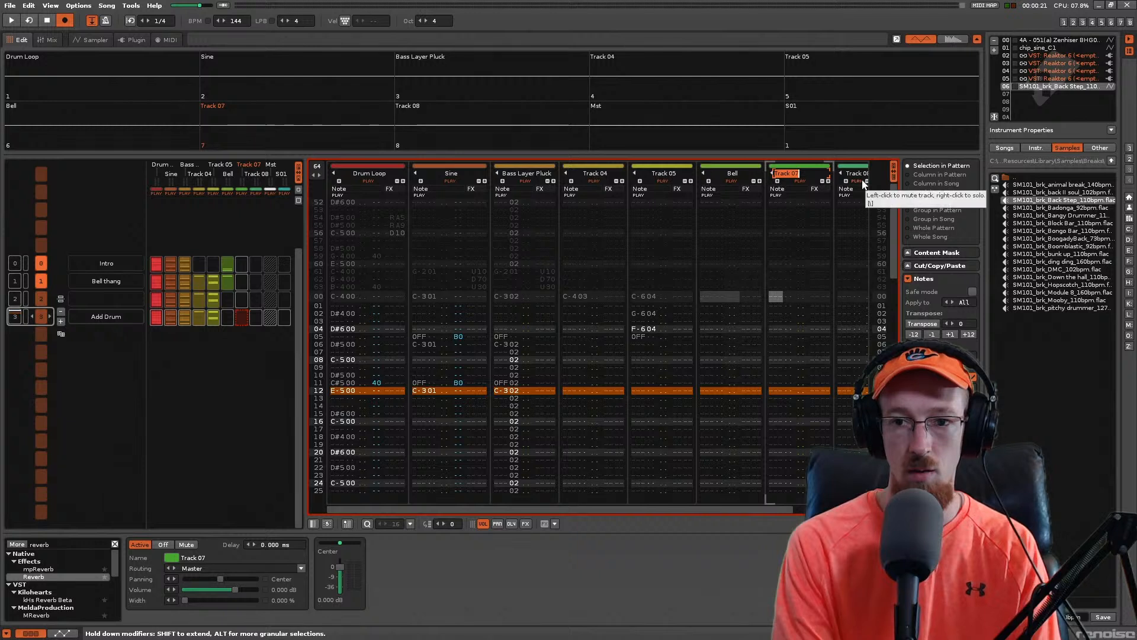
pyautogui.write('Drum Loop')
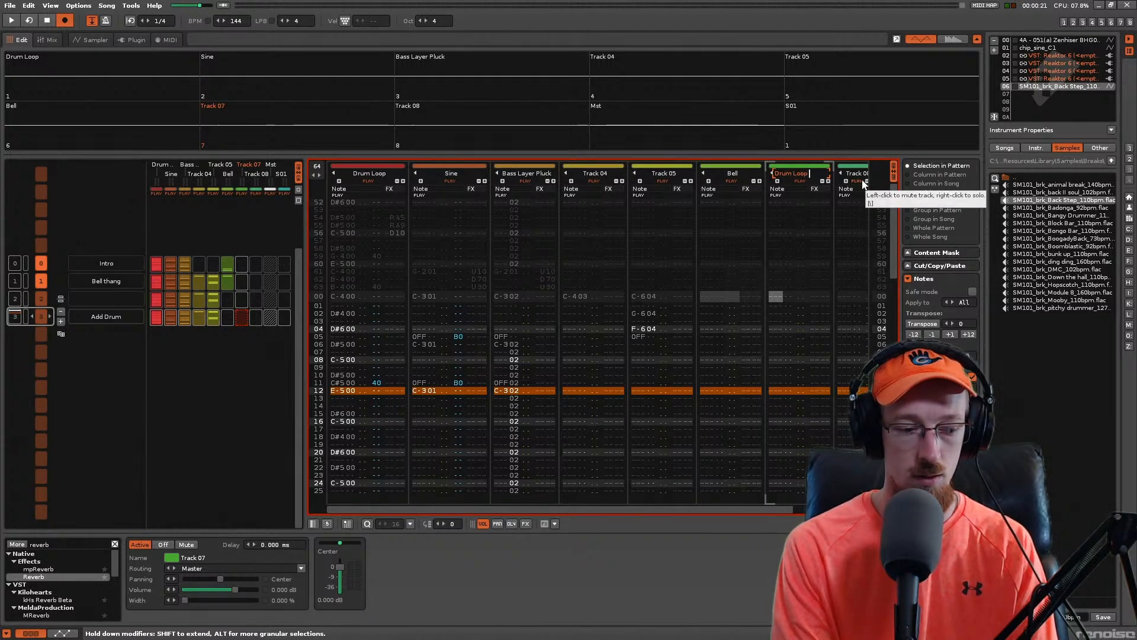
pyautogui.write(' Two')
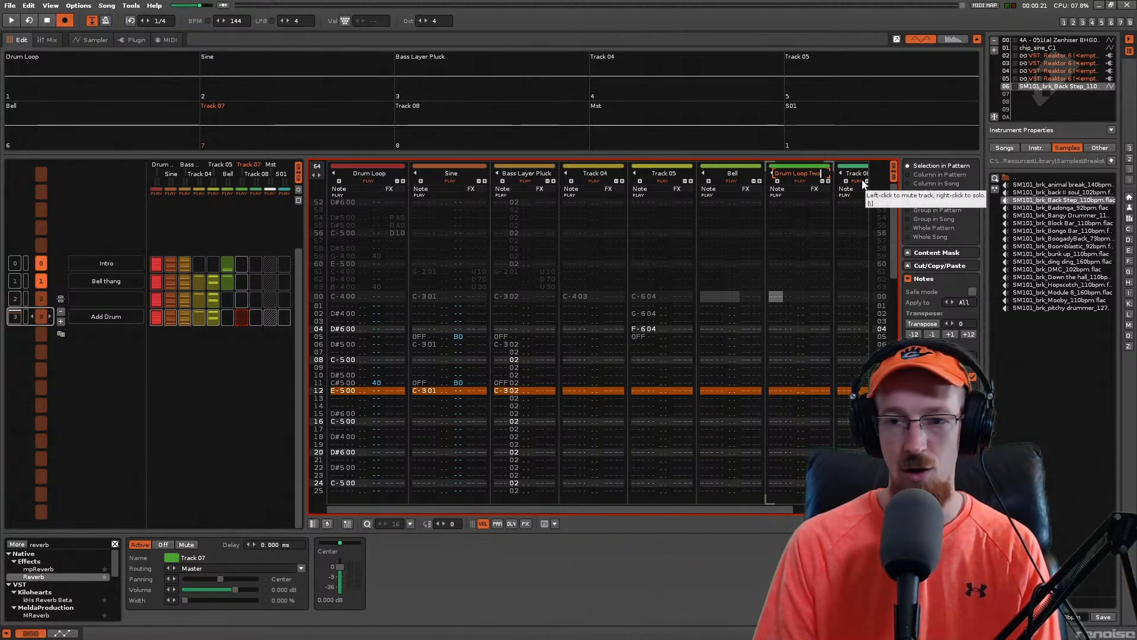
pyautogui.press('Return')
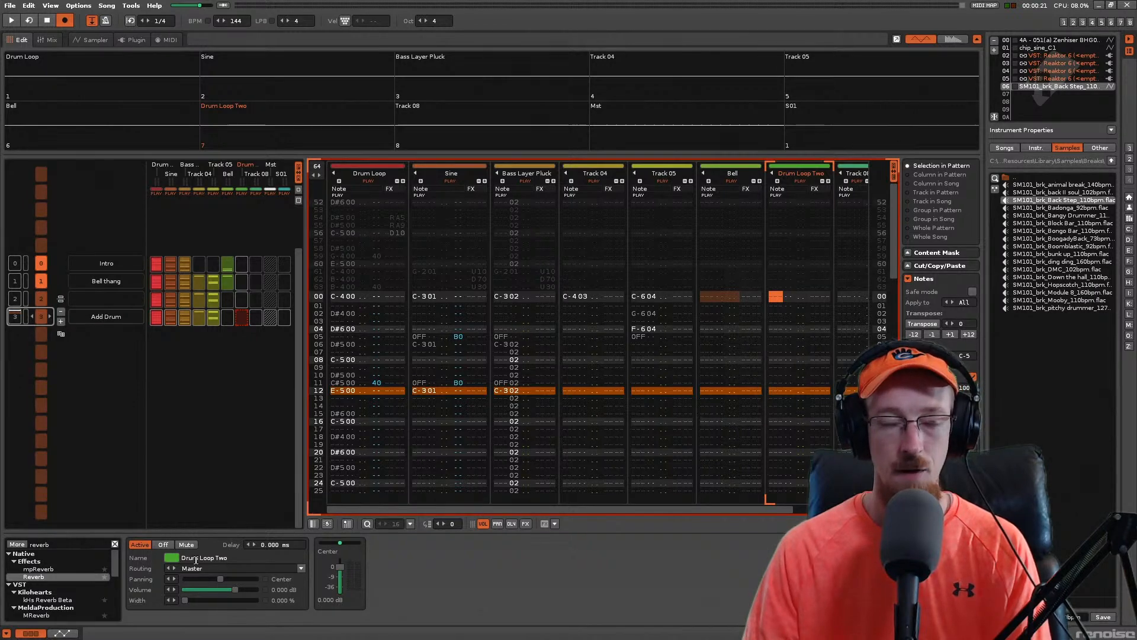
pyautogui.click(51, 40)
pyautogui.click(87, 39)
pyautogui.click(41, 40)
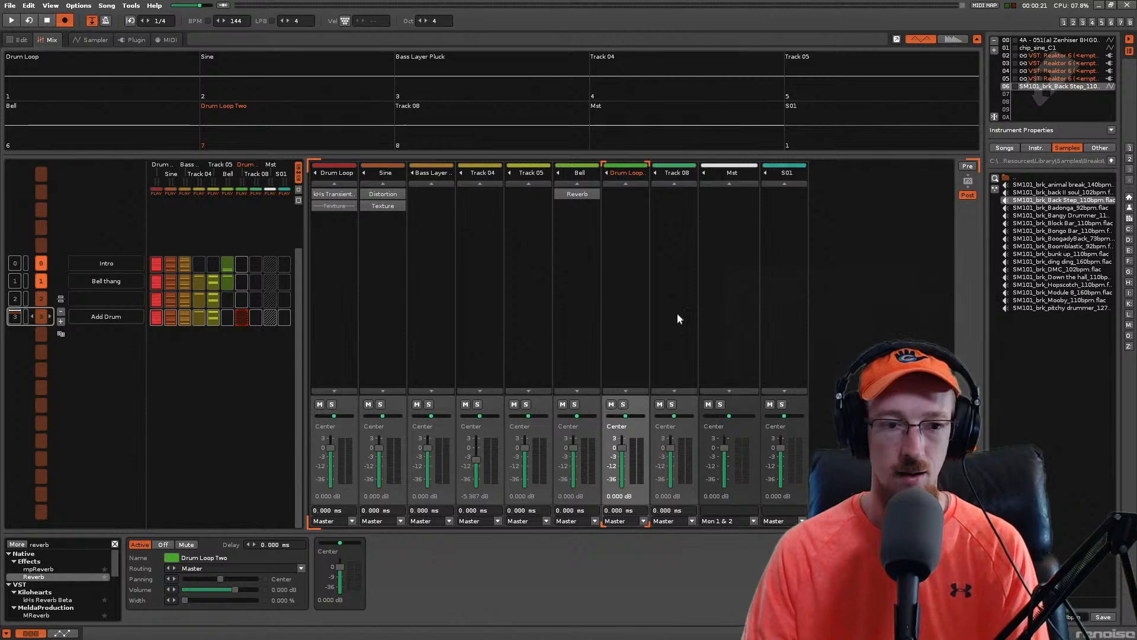
pyautogui.click(18, 40)
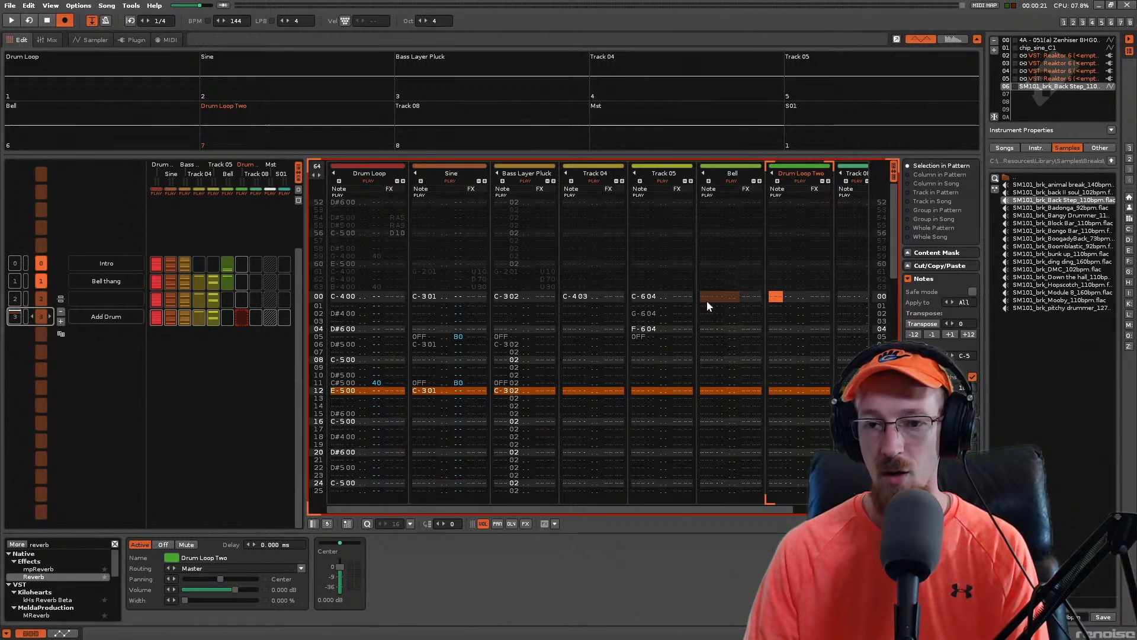
# Step: Enter a C-4 note with instrument 06 on line 00 of Drum Loop Two in pattern 3 and play the pattern briefly
pyautogui.press('q')
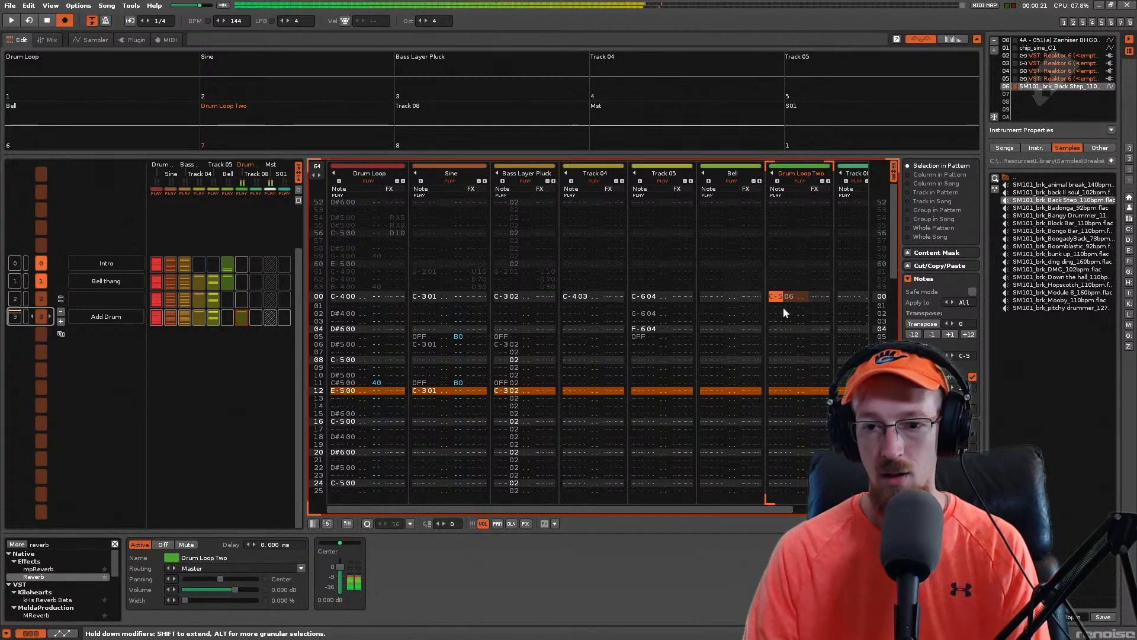
pyautogui.press('KP_Divide')
pyautogui.press('q')
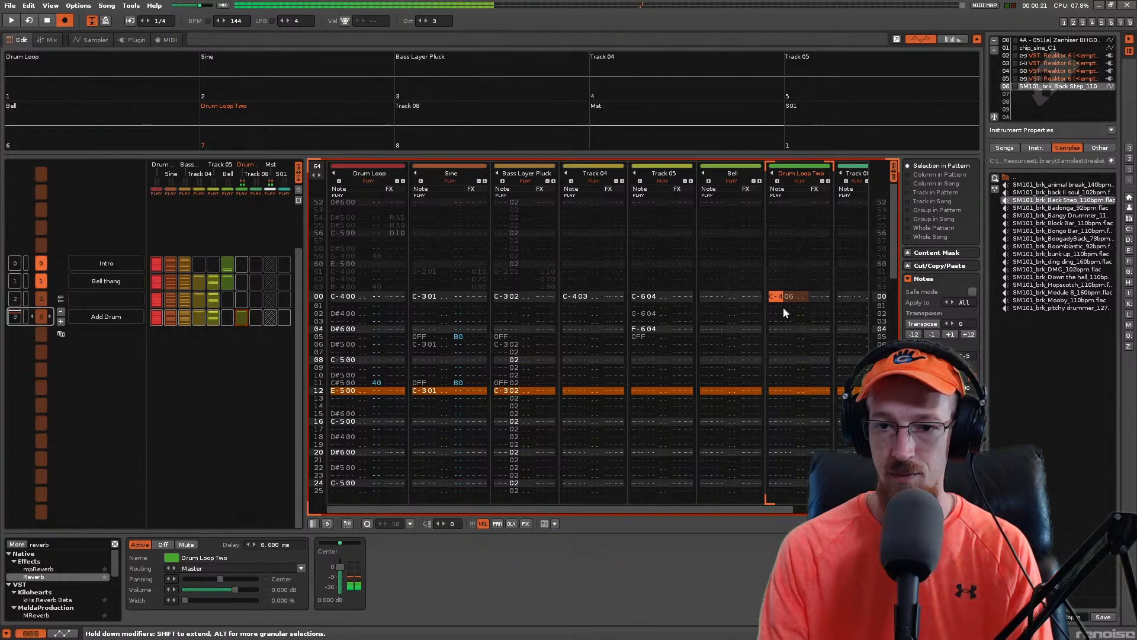
pyautogui.press('KP_Divide')
pyautogui.press('KP_Multiply')
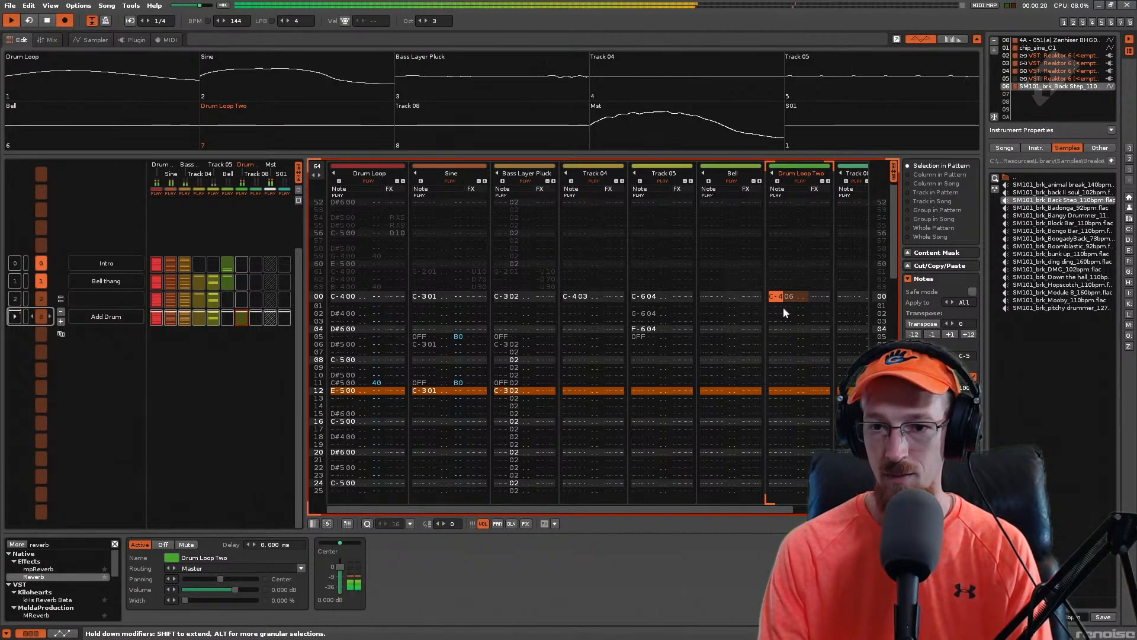
pyautogui.press('space')
pyautogui.press('space')
# Step: Try D-4 in place of the note on line 00 of Drum Loop Two and put C-4 back
pyautogui.press('Up')
pyautogui.press('Up')
pyautogui.press('Up')
pyautogui.press('Up')
pyautogui.press('Up')
pyautogui.press('Up')
pyautogui.press('Up')
pyautogui.press('Up')
pyautogui.press('Up')
pyautogui.press('Up')
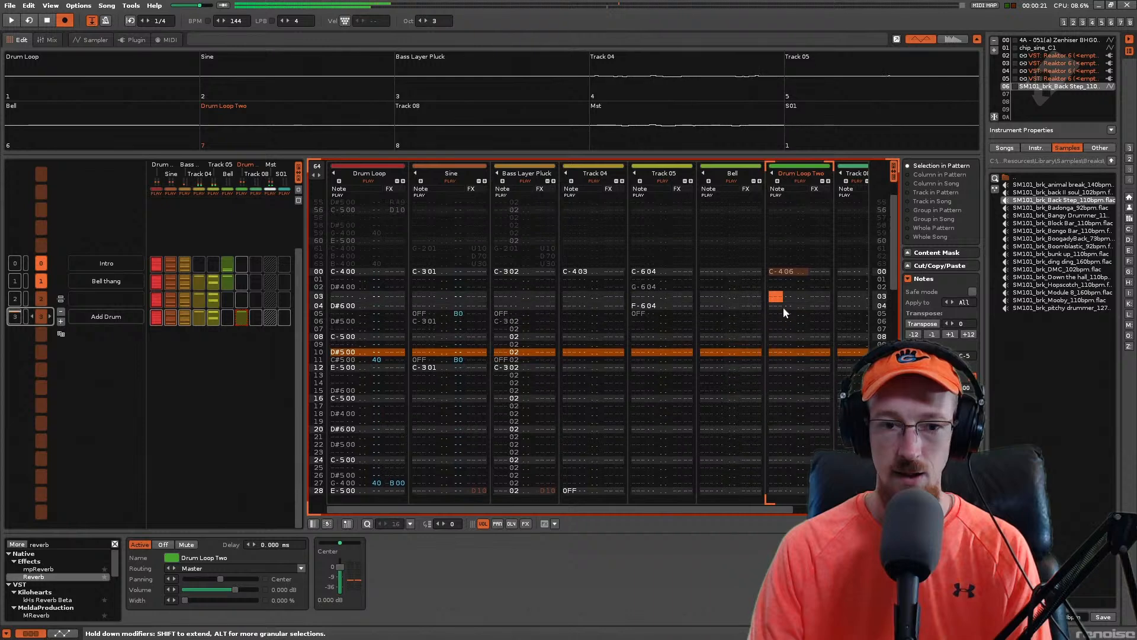
pyautogui.press('Up')
pyautogui.press('Down')
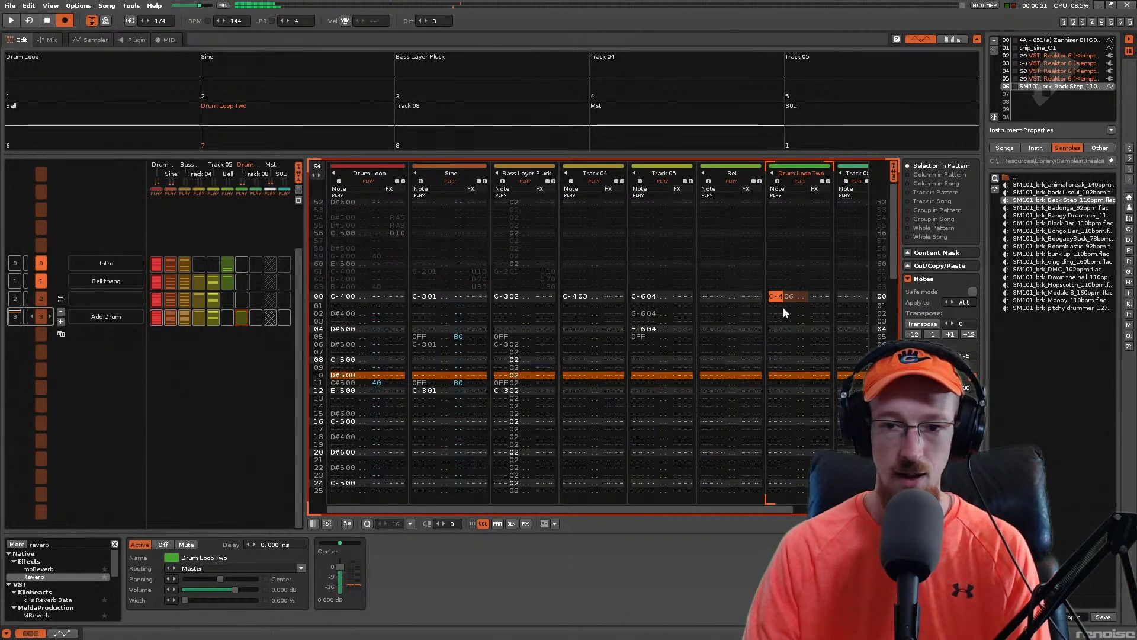
pyautogui.press('e')
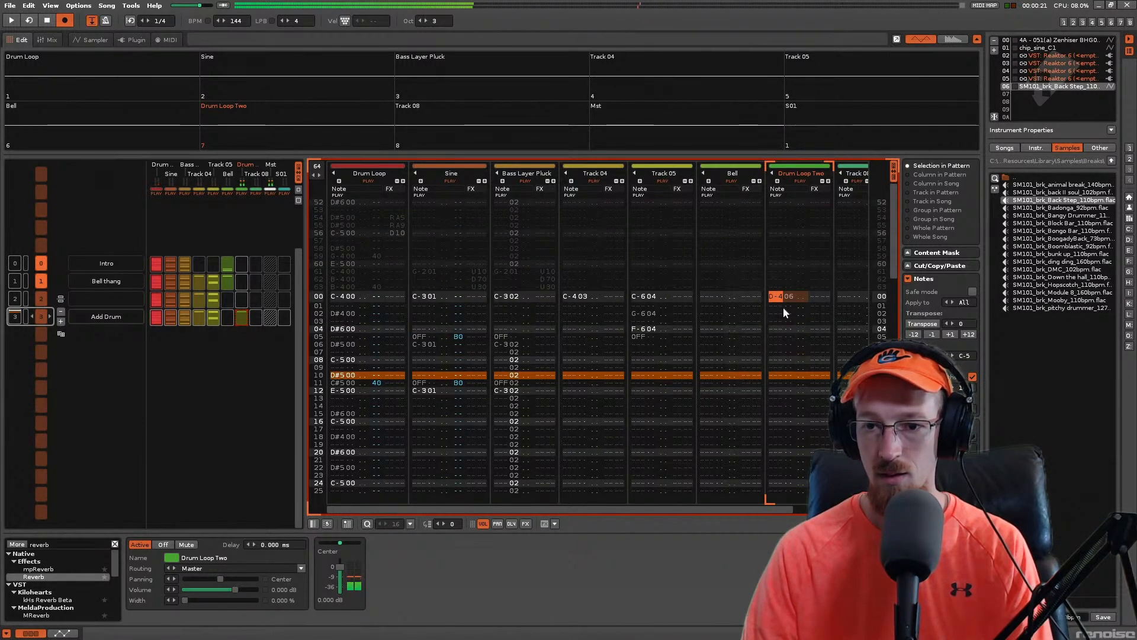
pyautogui.press('q')
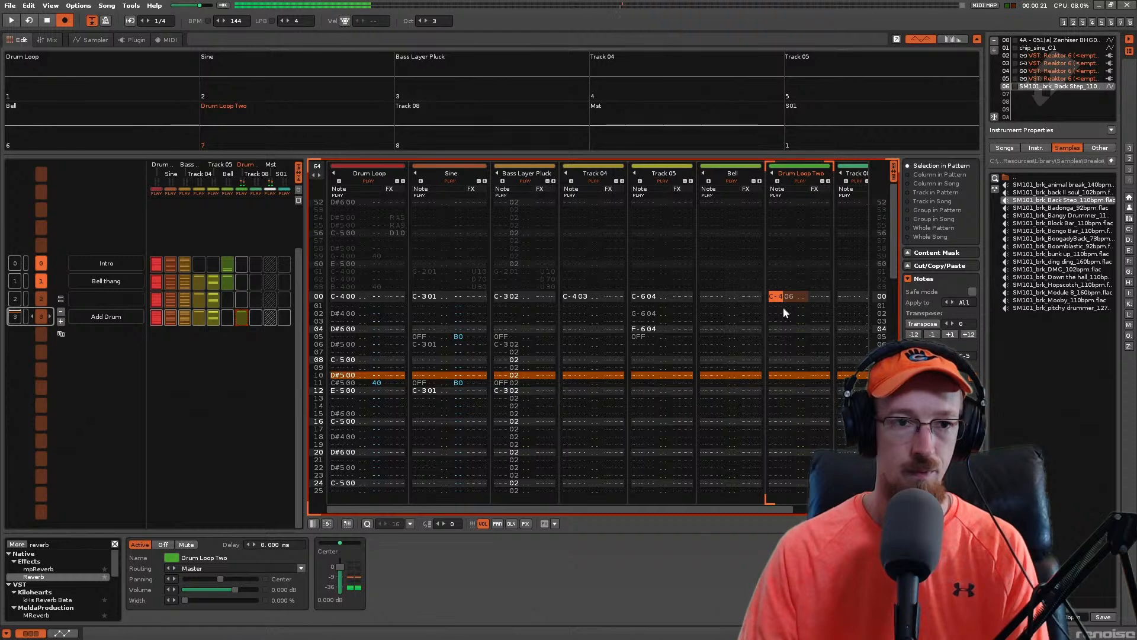
# Step: Set the Back Step sample's beatsync mode to Time-Stretch (Percussion) and audition it
pyautogui.click(51, 41)
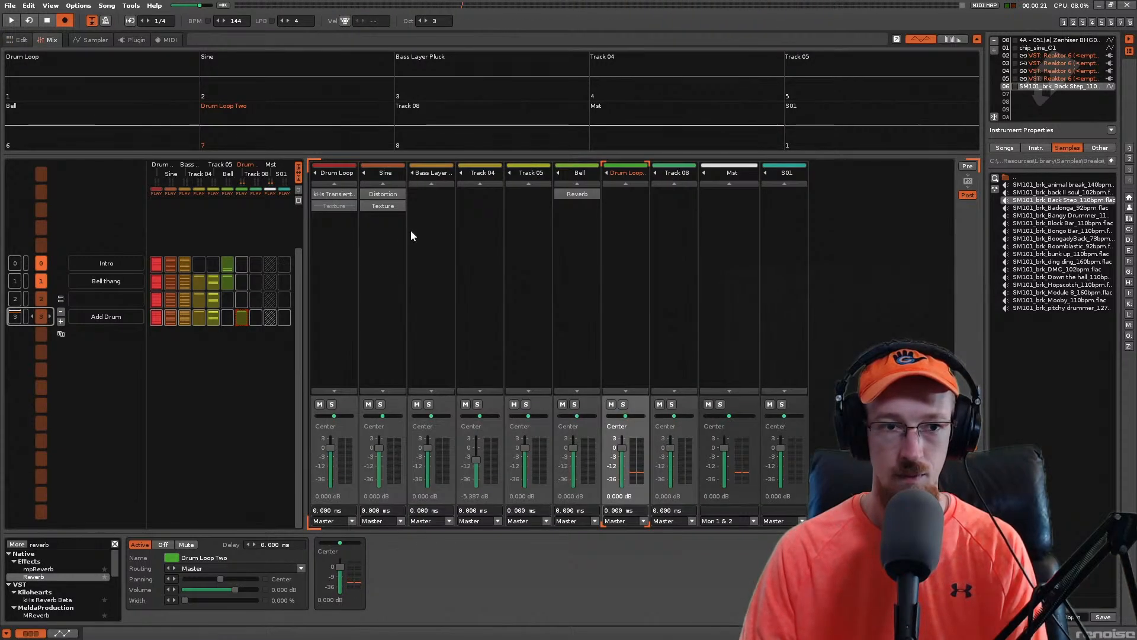
pyautogui.click(92, 40)
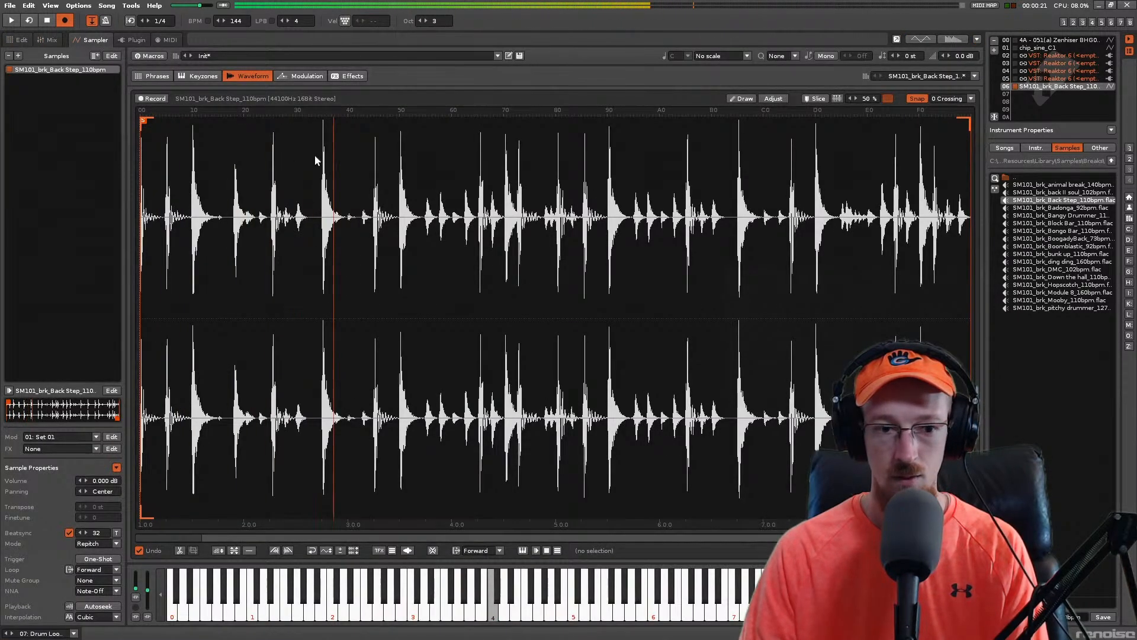
pyautogui.click(70, 533)
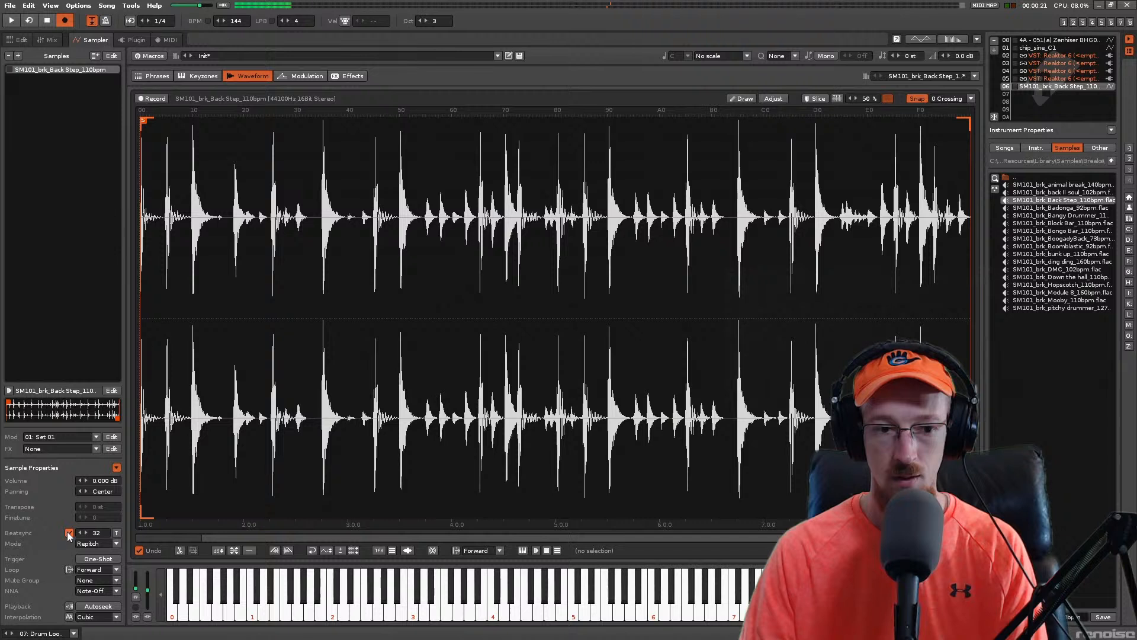
pyautogui.click(106, 541)
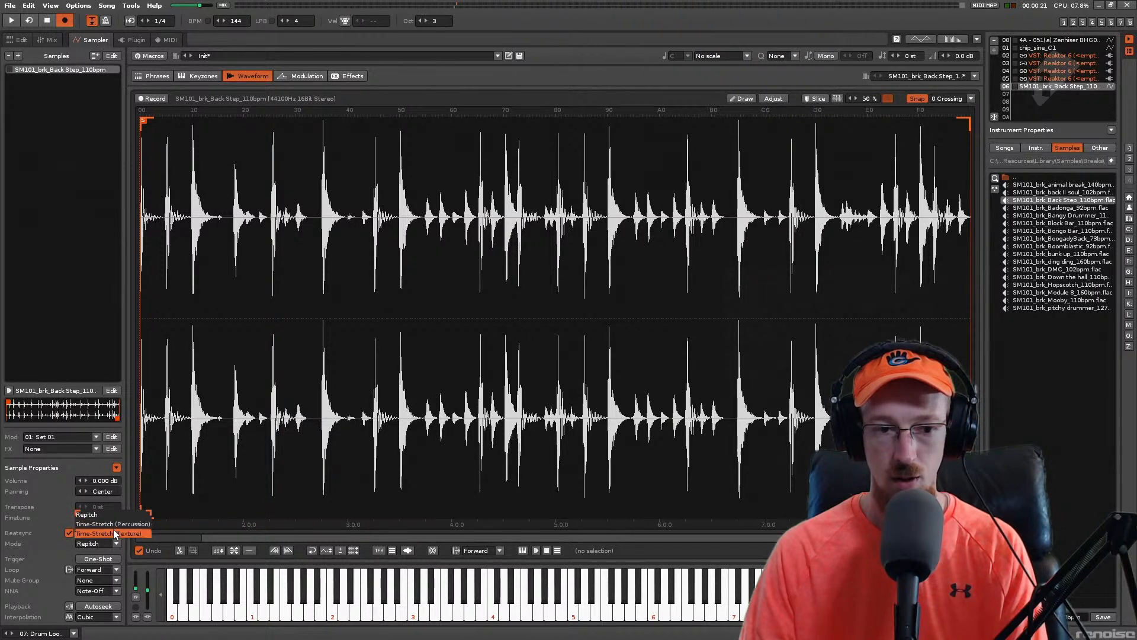
pyautogui.click(111, 524)
pyautogui.press('q')
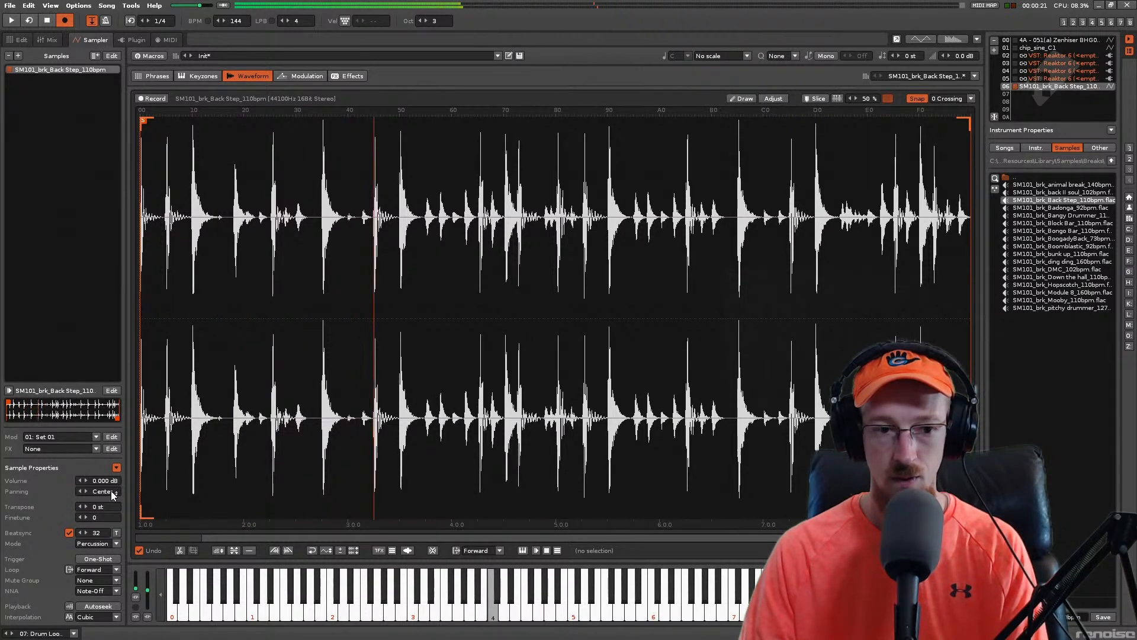
# Step: Set the Back Step sample's beatsync to 64 lines and audition it
pyautogui.doubleClick(98, 534)
pyautogui.write('64')
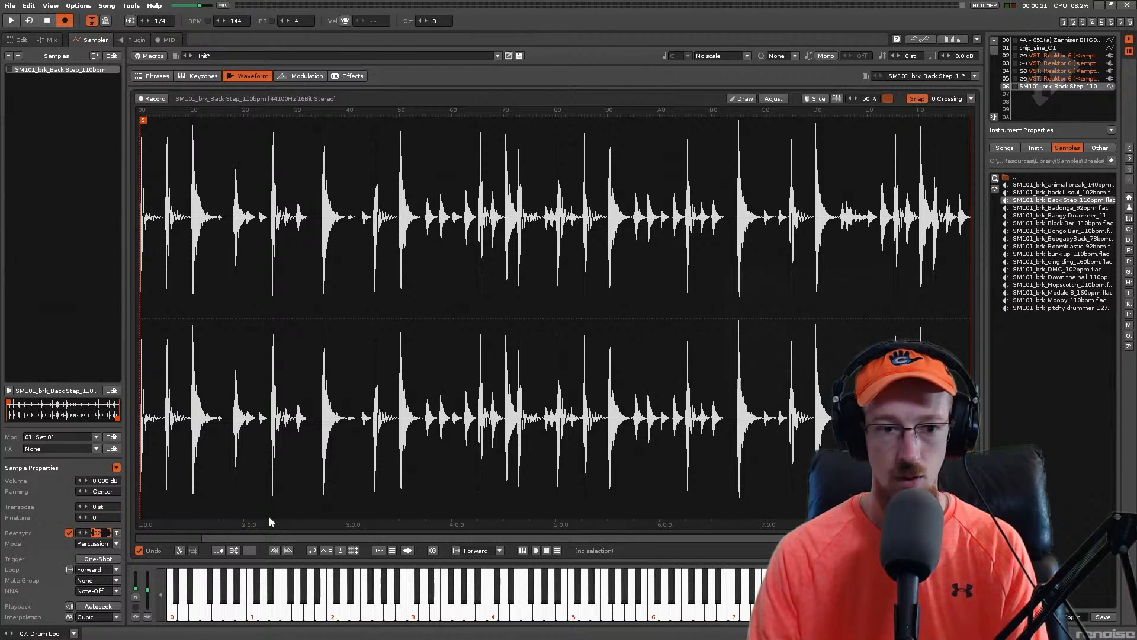
pyautogui.press('Return')
pyautogui.press('q')
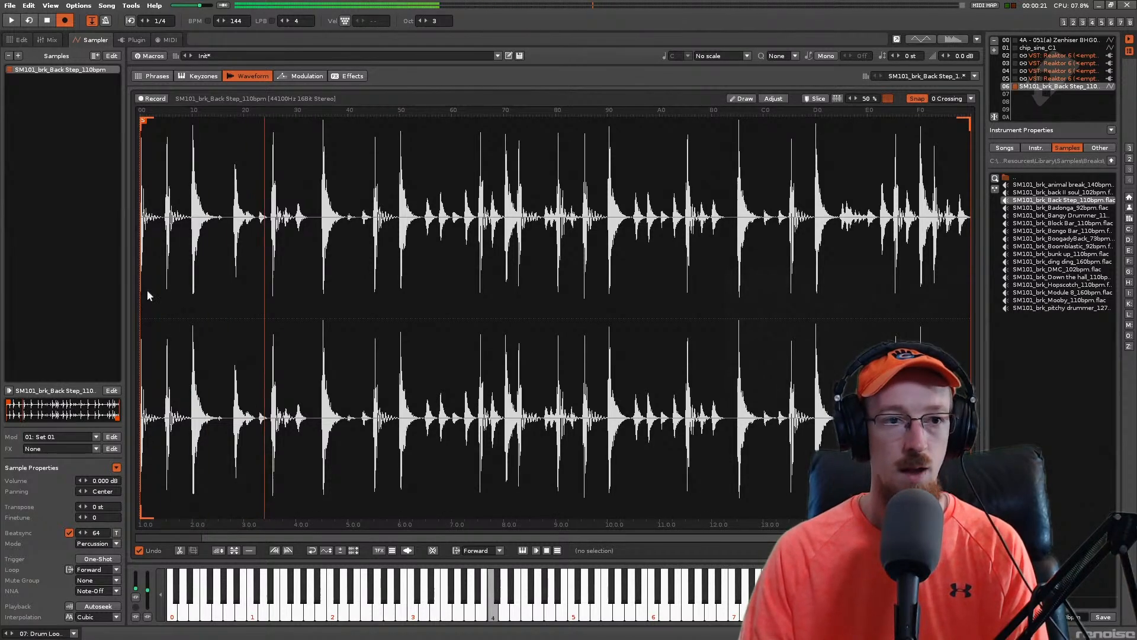
# Step: Play pattern 3 with the break and replace instrument 06's sample with SM101_brk_Badonga_92bpm.flac
pyautogui.click(29, 42)
pyautogui.press('space')
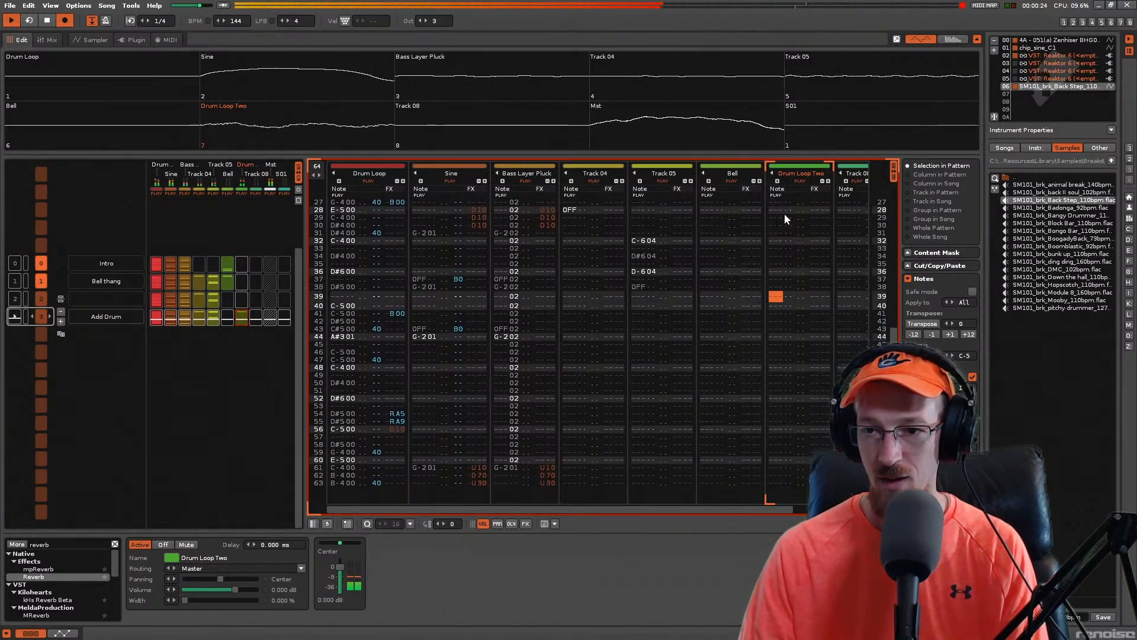
pyautogui.doubleClick(1079, 208)
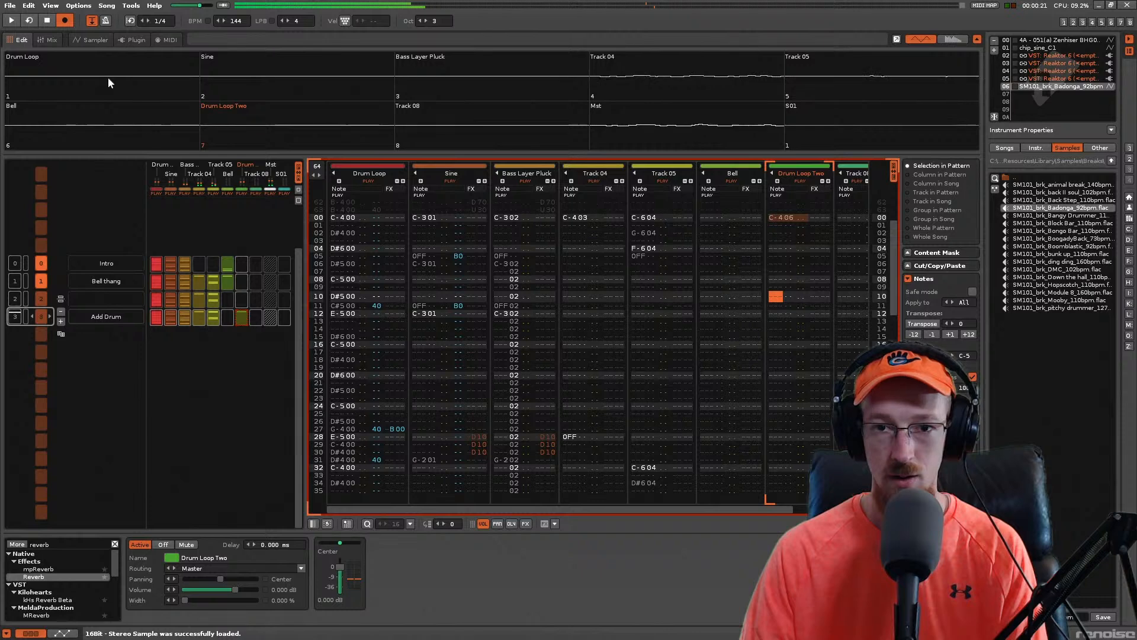
# Step: Move the Drum Loop Two track directly after Drum Loop and leave only these two tracks audible
pyautogui.rightClick(108, 77)
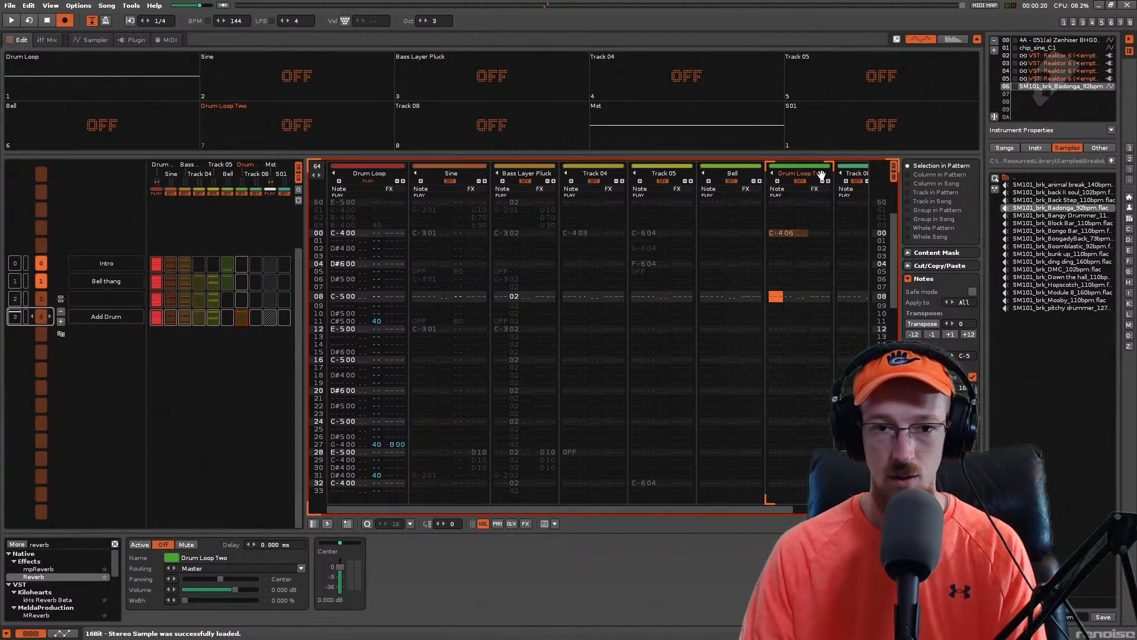
pyautogui.moveTo(822, 173); pyautogui.dragTo(420, 172)
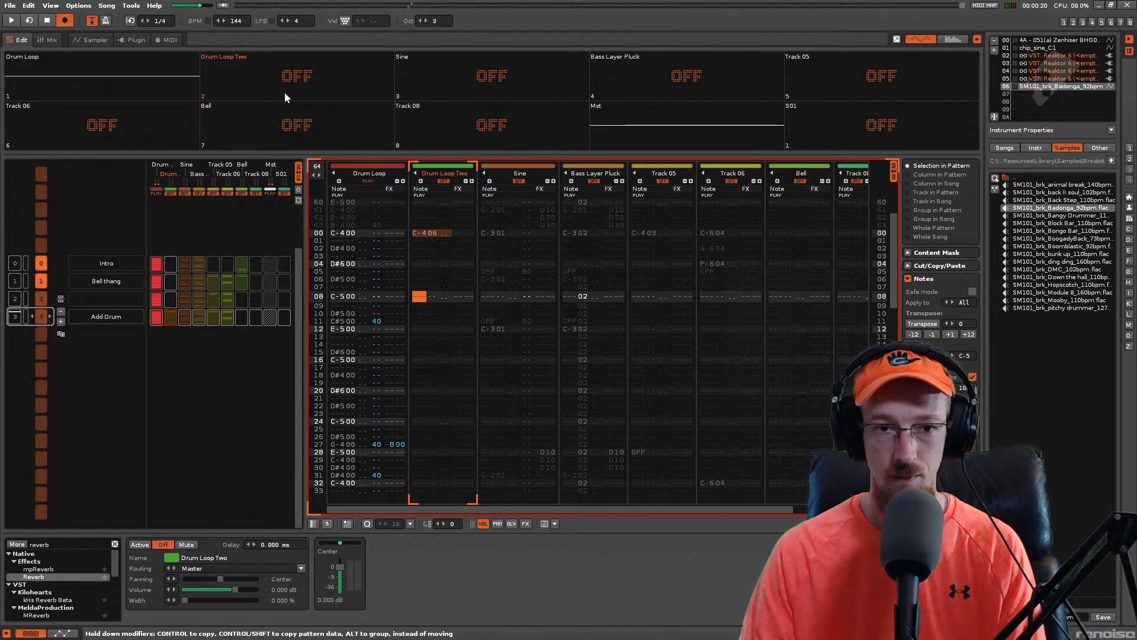
pyautogui.rightClick(293, 78)
pyautogui.click(130, 63)
# Step: Go back to the Add Drum pattern and play the two drum tracks together
pyautogui.press('space')
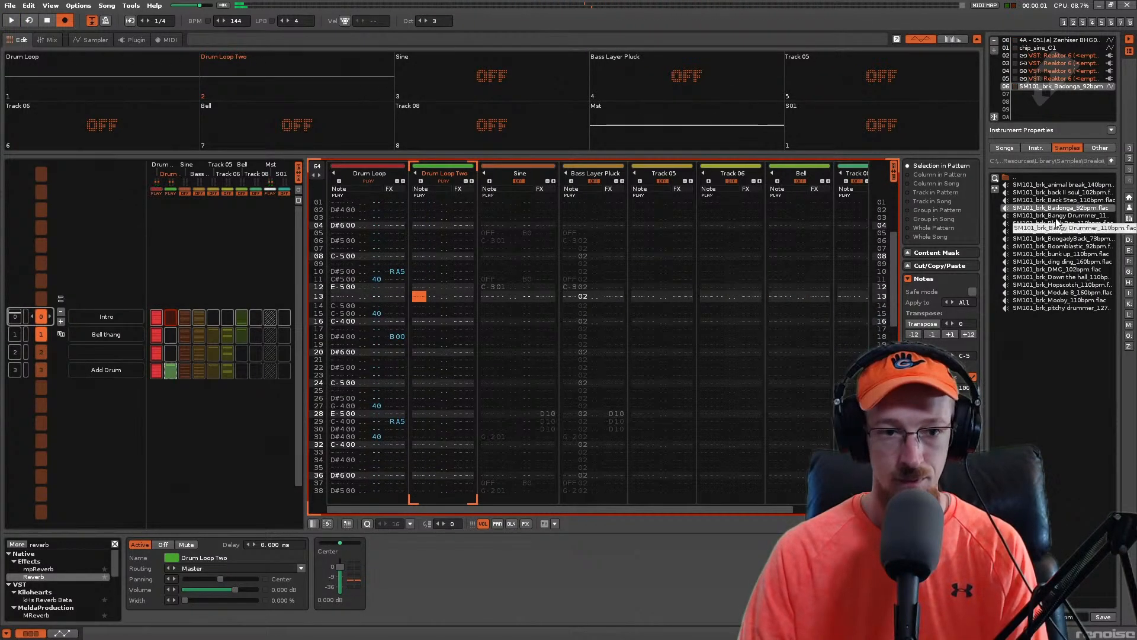
pyautogui.hotkey('ctrl', 'Down')
pyautogui.hotkey('ctrl', 'Down')
pyautogui.hotkey('ctrl', 'Down')
pyautogui.press('space')
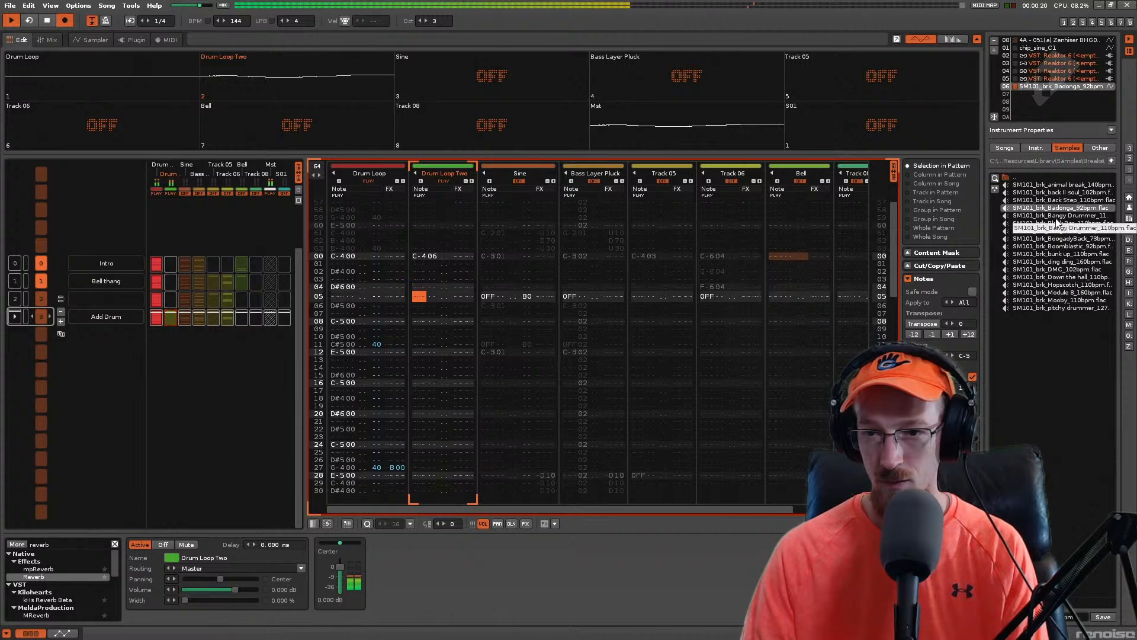
# Step: Try the breaks from Bangy Drummer through Hopscotch one by one in instrument 06 against the playing drum loop
pyautogui.doubleClick(1054, 217)
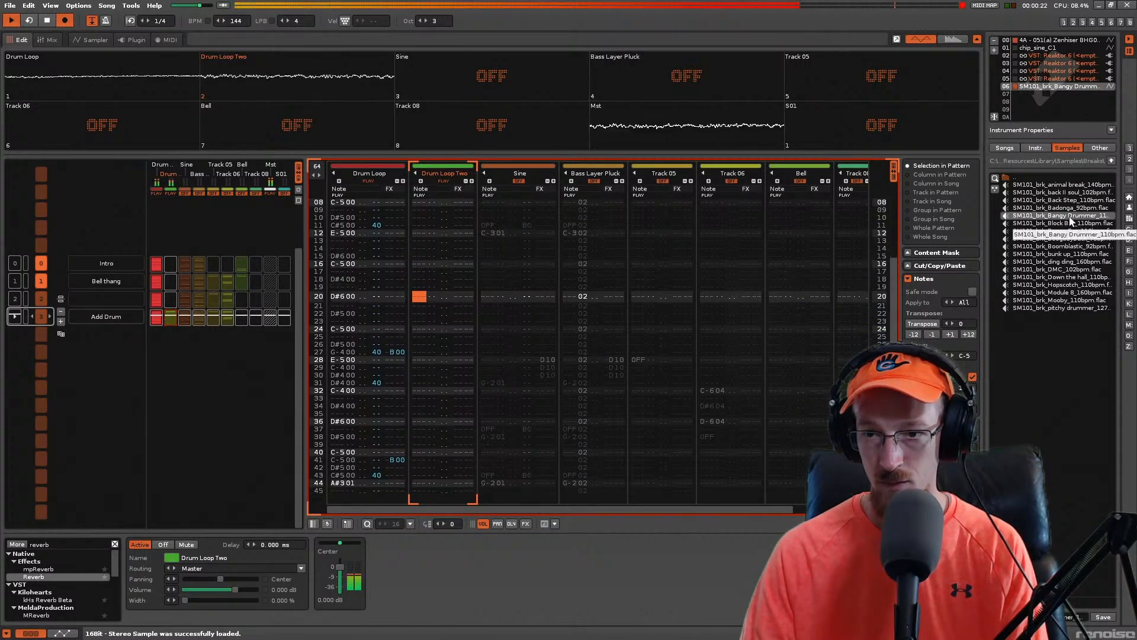
pyautogui.click(1071, 224)
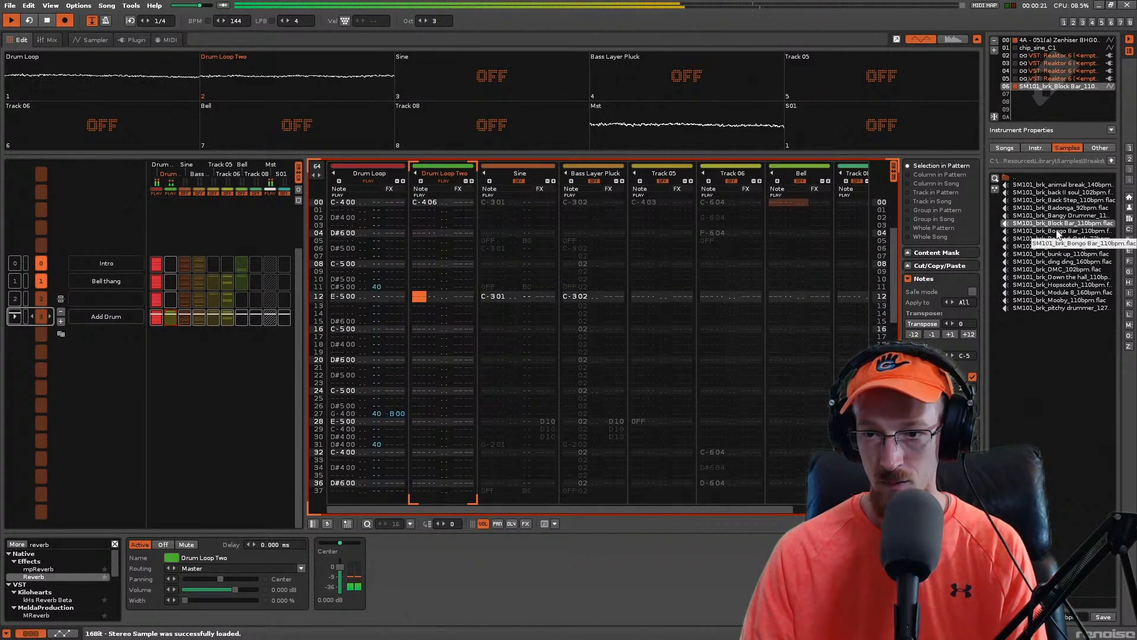
pyautogui.click(1057, 231)
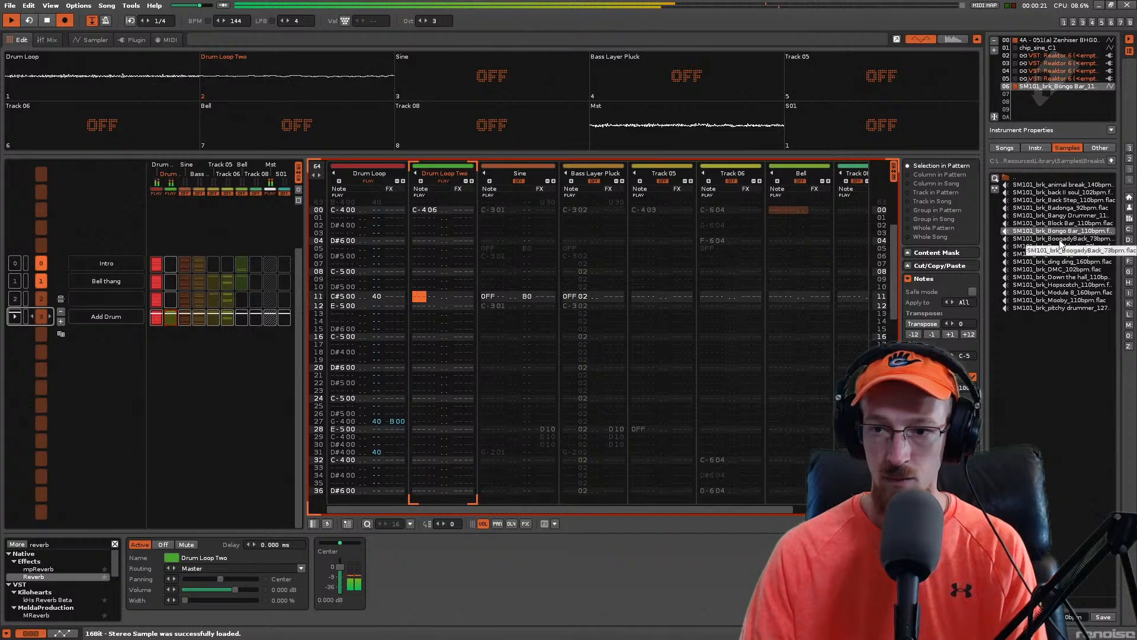
pyautogui.click(1059, 240)
pyautogui.click(1060, 246)
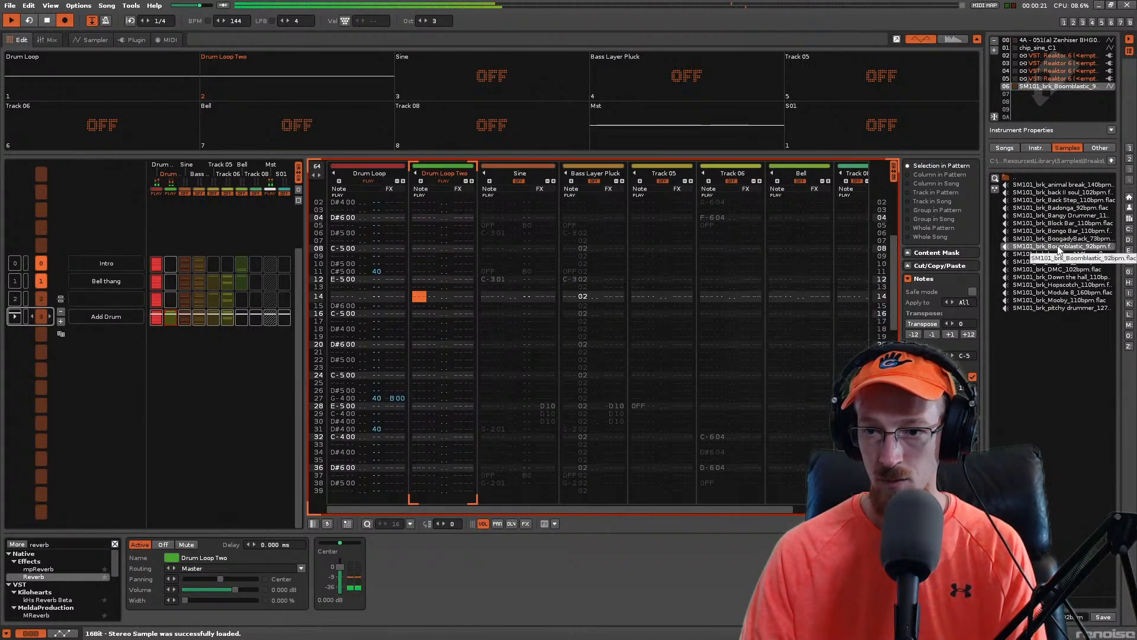
pyautogui.click(1061, 254)
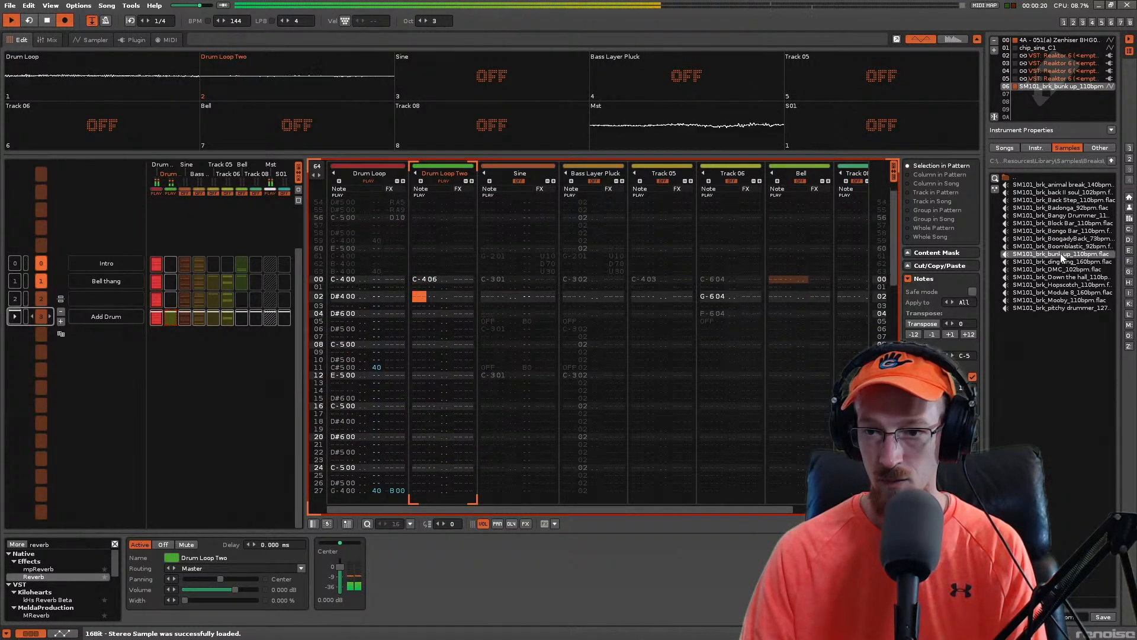
pyautogui.click(1060, 263)
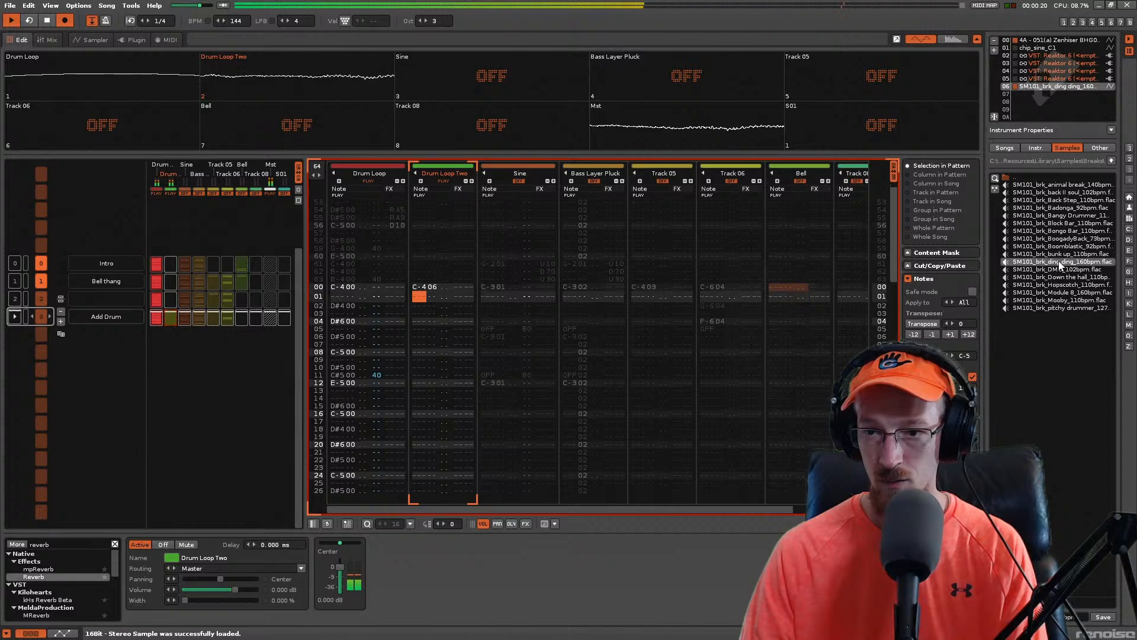
pyautogui.click(1059, 271)
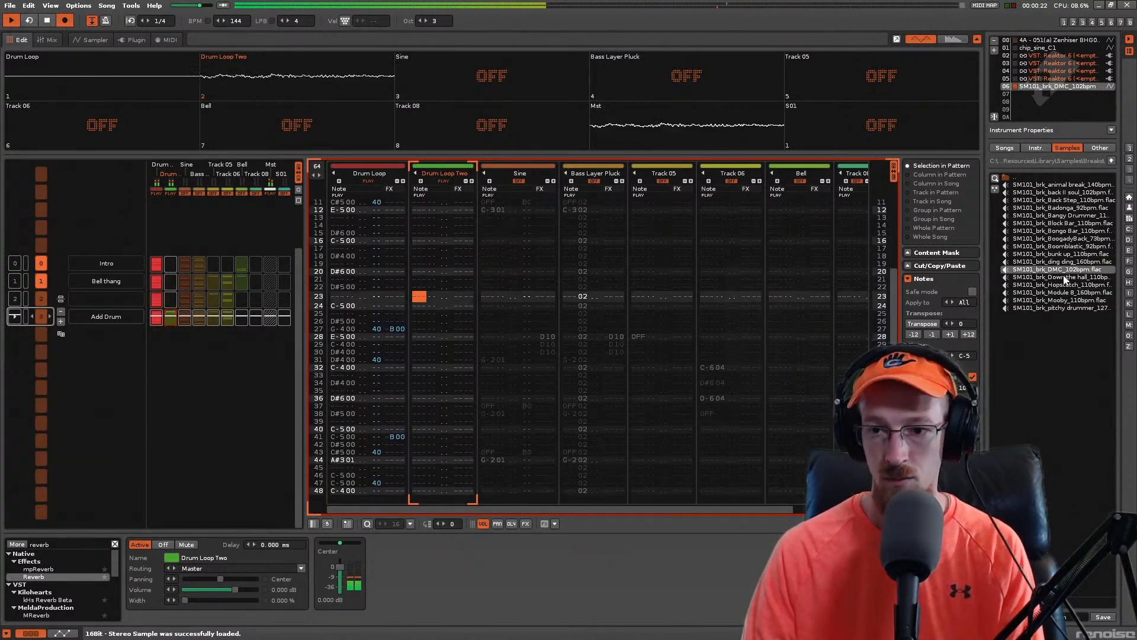
pyautogui.click(1063, 277)
pyautogui.click(1063, 285)
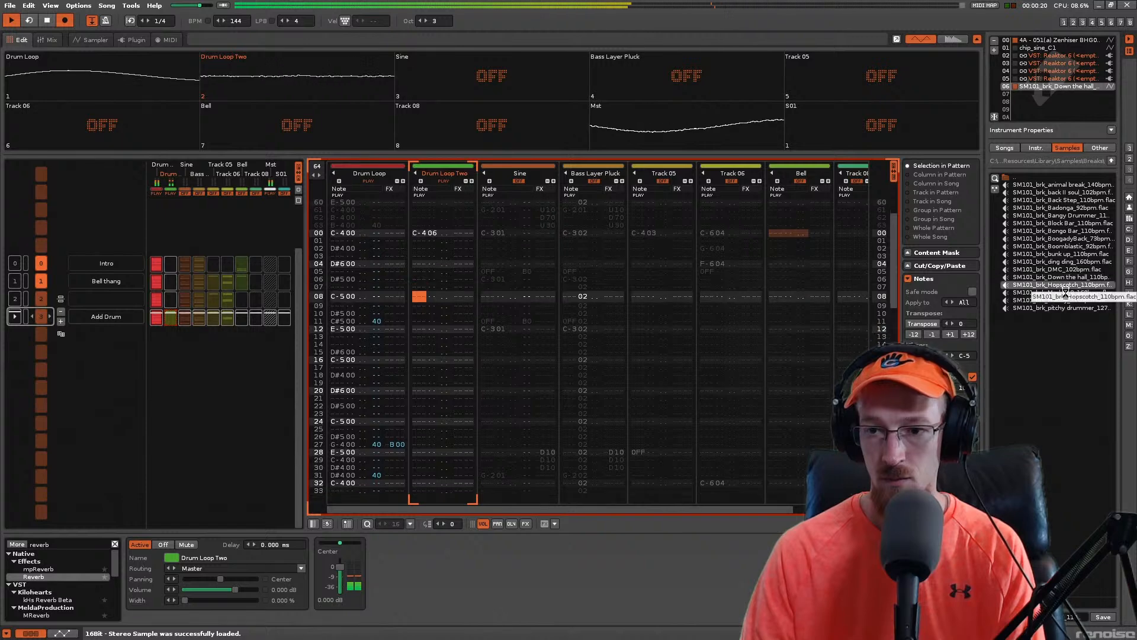
# Step: Load SM101_brk_DMC_102bpm.flac into instrument 06, and save the song after auditioning it
pyautogui.press('space')
pyautogui.click(1060, 270)
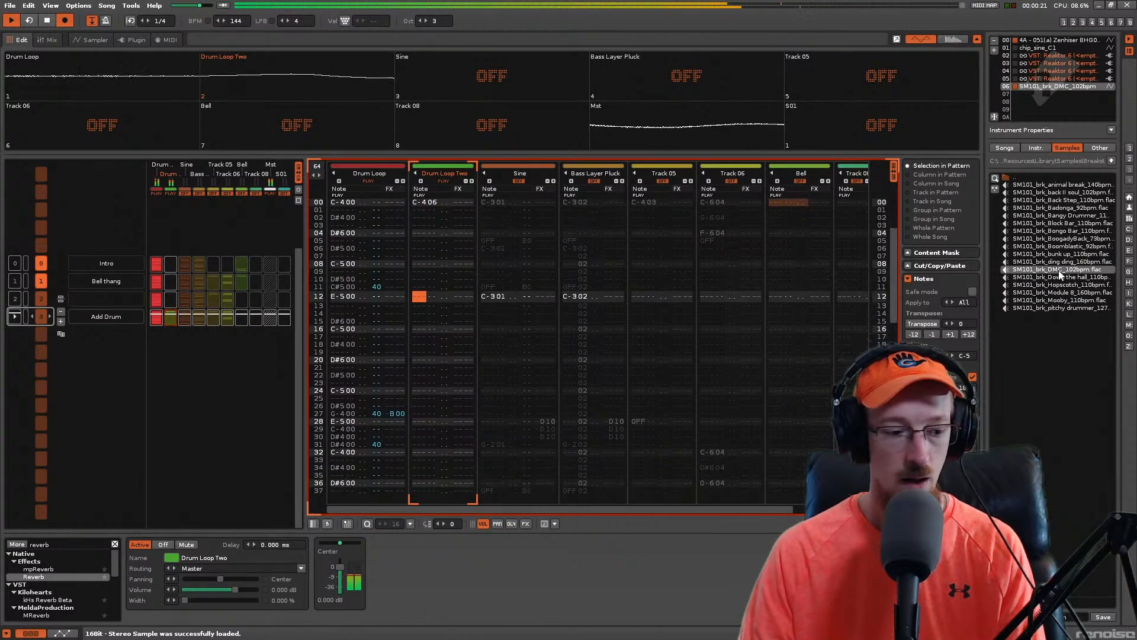
pyautogui.press('space')
pyautogui.hotkey('ctrl', 's')
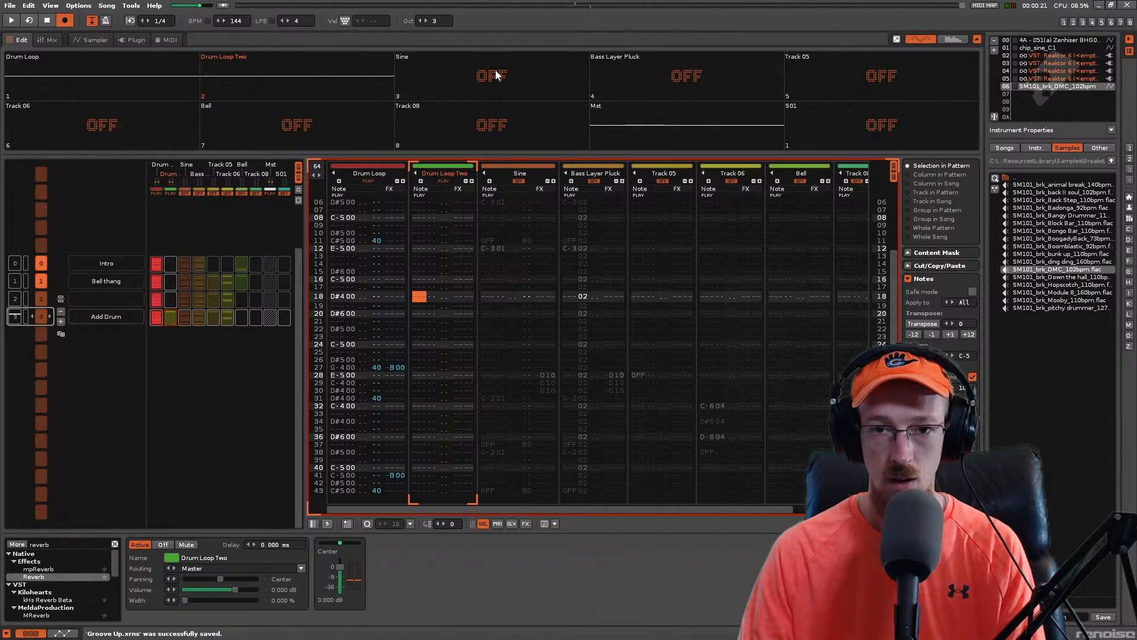
# Step: Turn all muted tracks back on, bringing in Bell last while the pattern plays
pyautogui.click(498, 76)
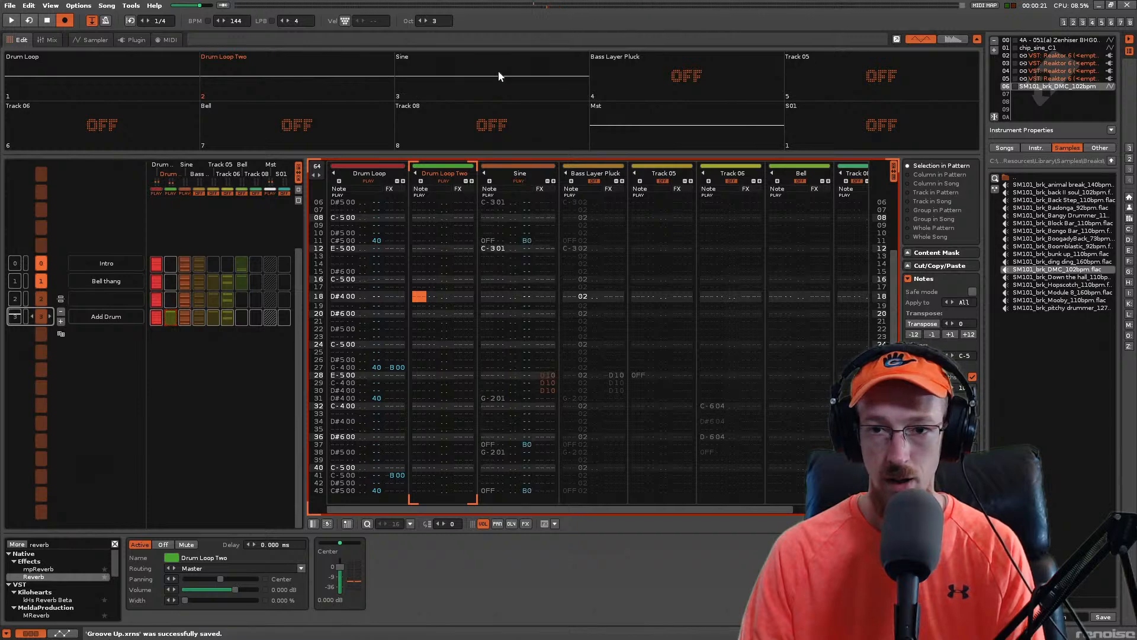
pyautogui.click(664, 77)
pyautogui.click(290, 123)
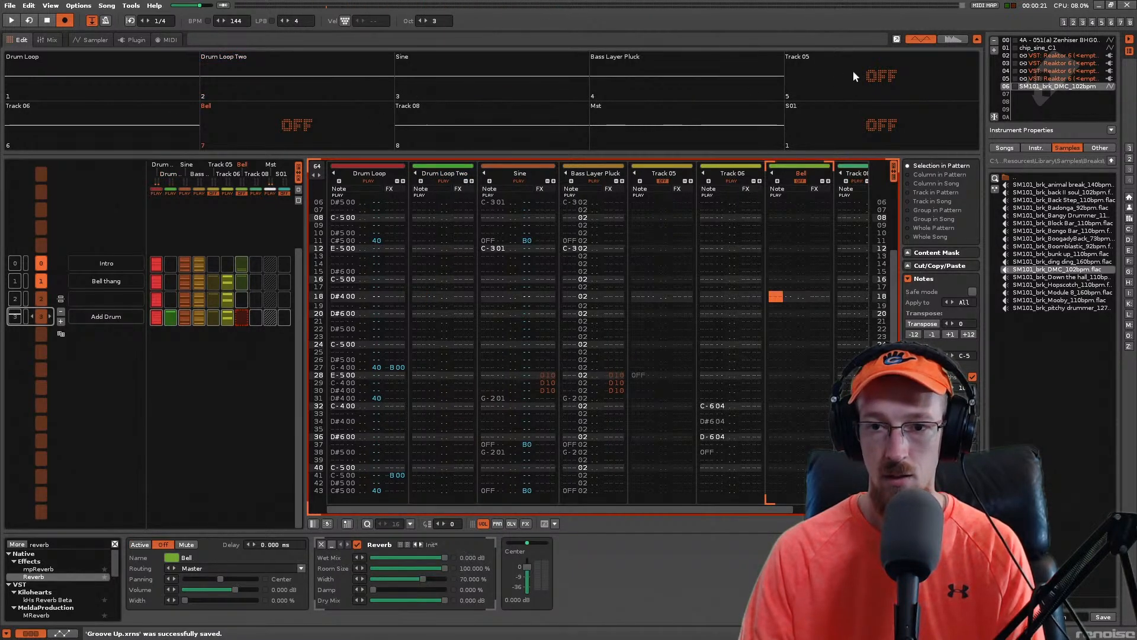
pyautogui.click(853, 70)
pyautogui.press('space')
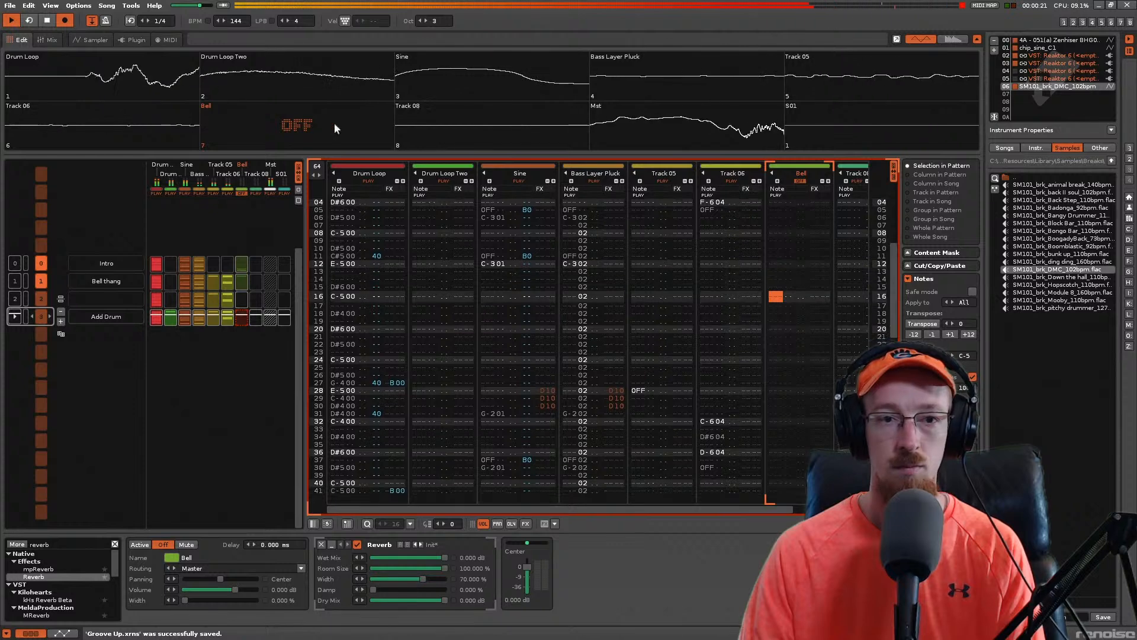
pyautogui.click(334, 123)
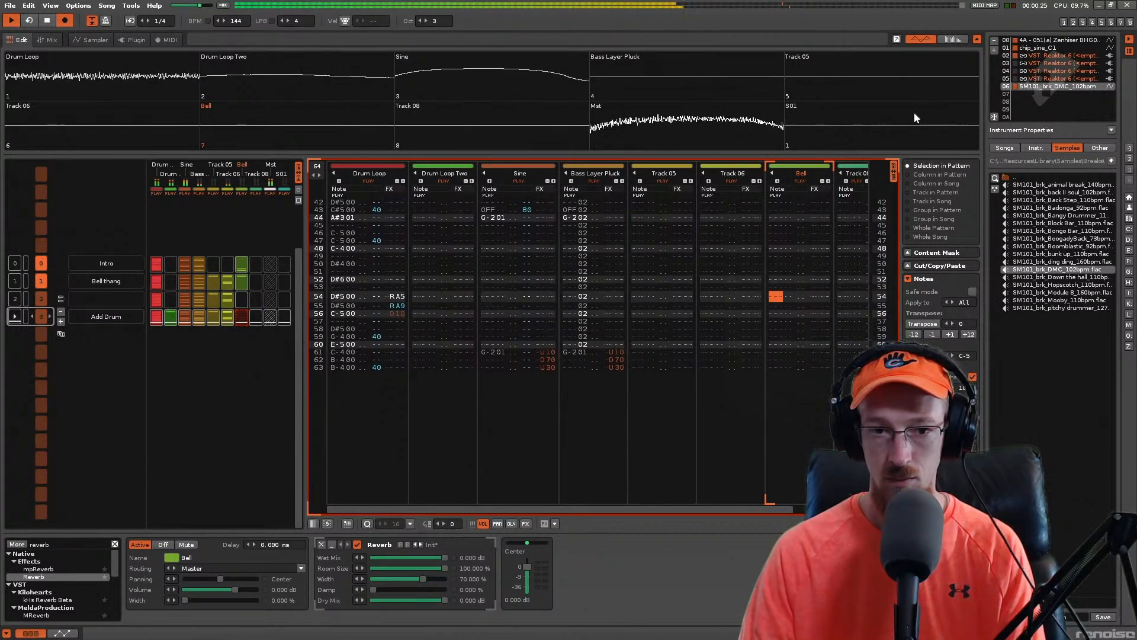
pyautogui.press('space')
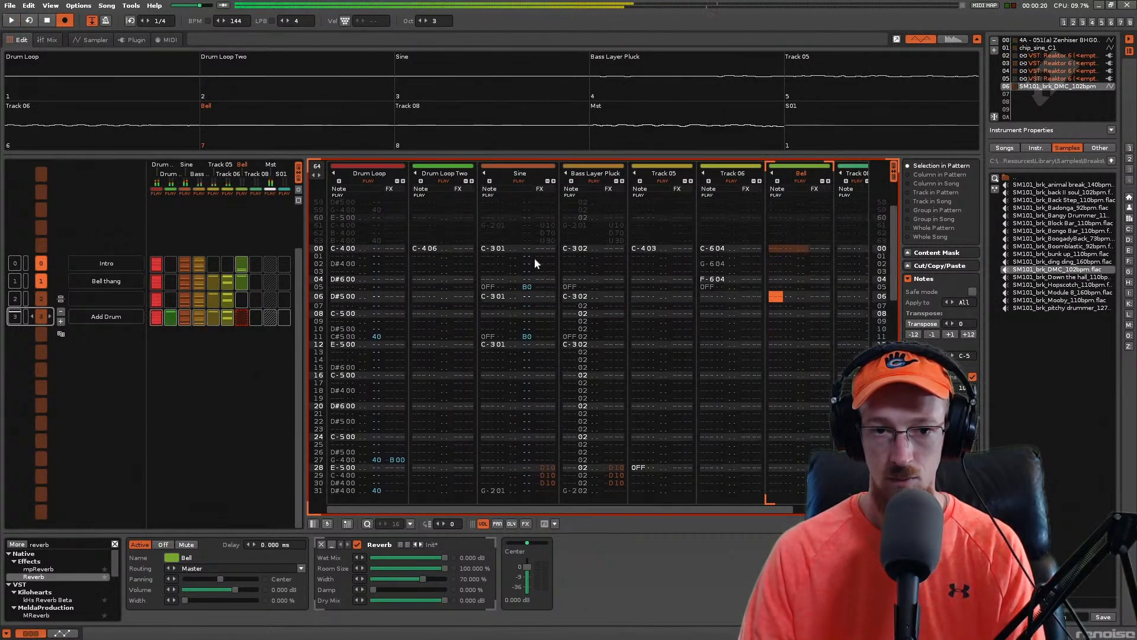
# Step: Play the Add Drum pattern with all tracks audible, starting from the Drum Loop Two track, and save the song
pyautogui.click(439, 246)
pyautogui.press('space')
pyautogui.hotkey('ctrl', 's')
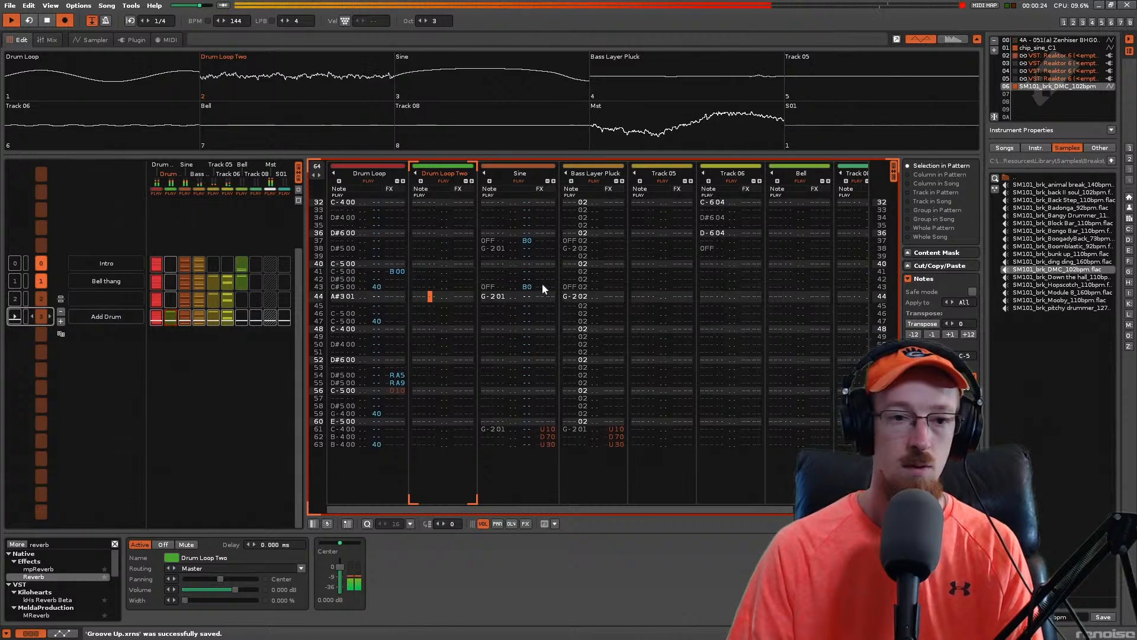
pyautogui.press('space')
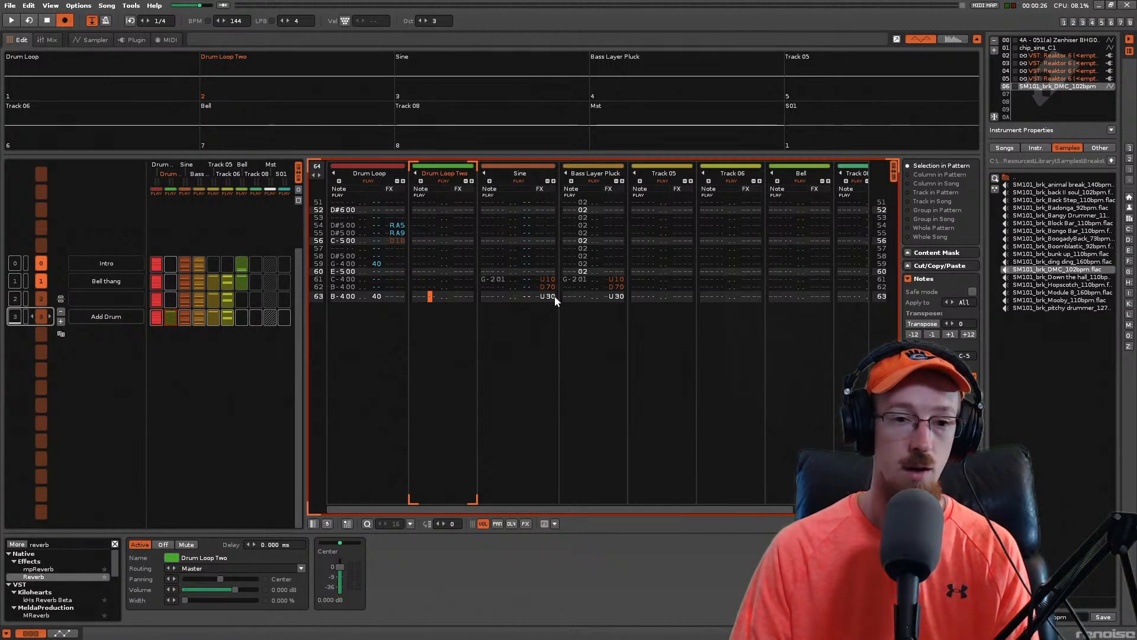
# Step: Add a new pattern after Add Drum and fill it with copies of Add Drum's track slots
pyautogui.click(60, 321)
pyautogui.moveTo(160, 307); pyautogui.dragTo(212, 328)
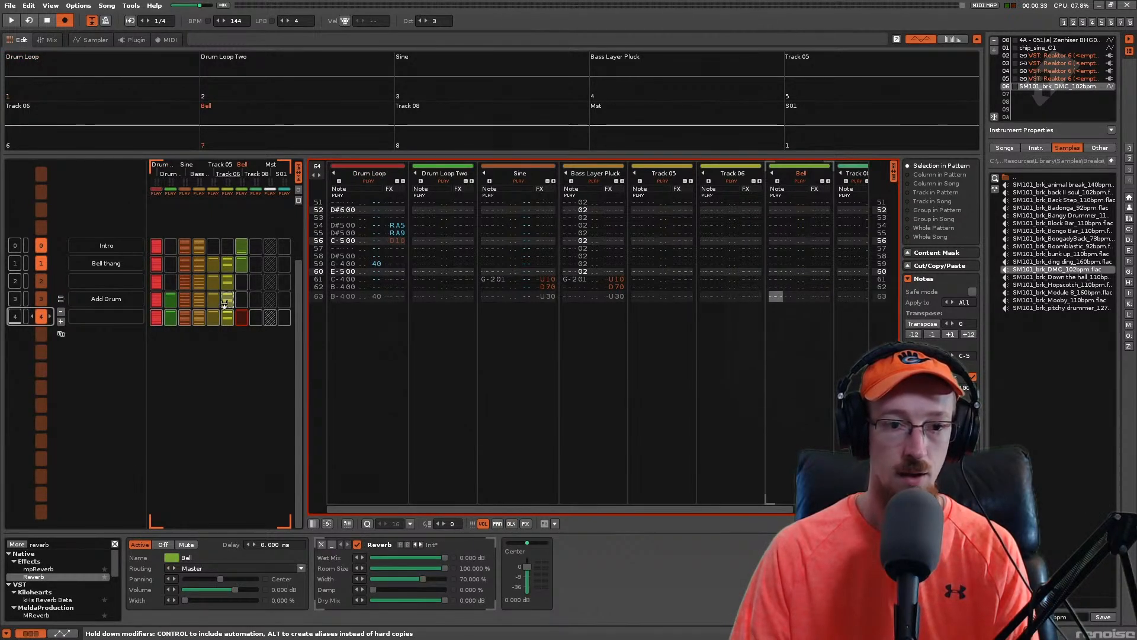
pyautogui.click(200, 300)
pyautogui.click(171, 302)
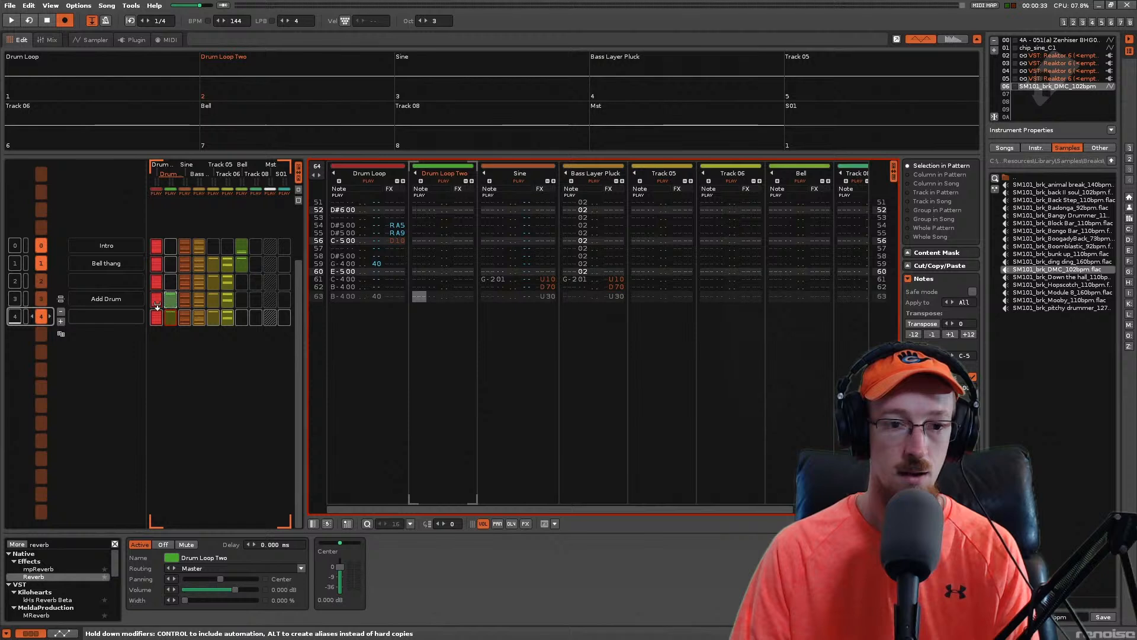
pyautogui.click(199, 318)
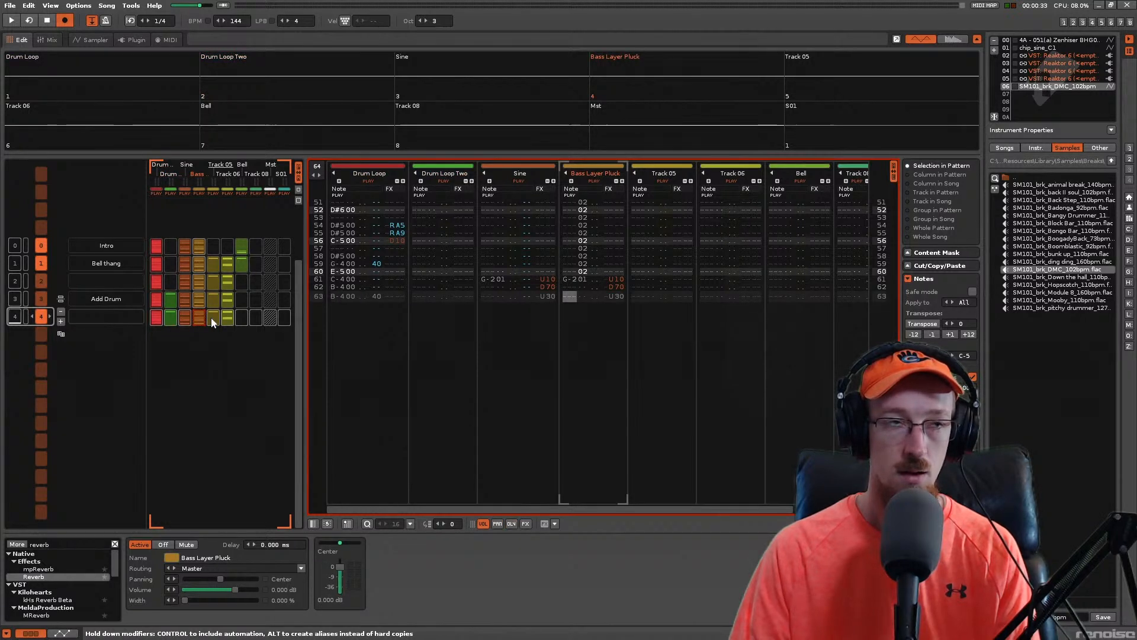
pyautogui.click(212, 318)
pyautogui.click(225, 319)
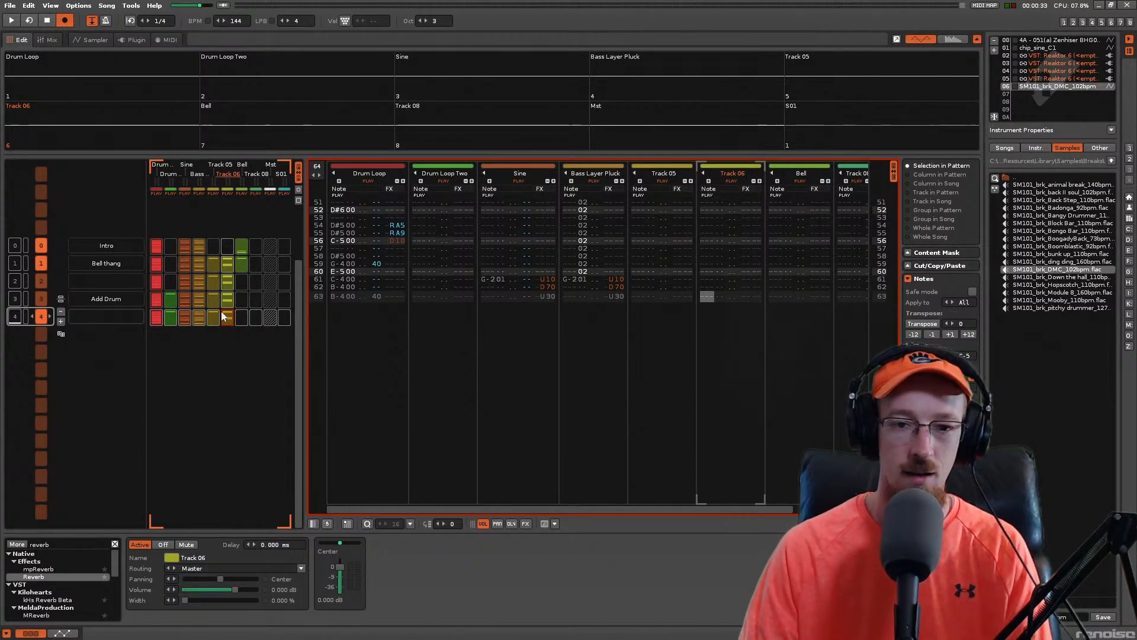
# Step: Return to the Add Drum pattern in the sequence and audition it
pyautogui.scroll(4, 283, 320)
pyautogui.scroll(-4, 207, 363)
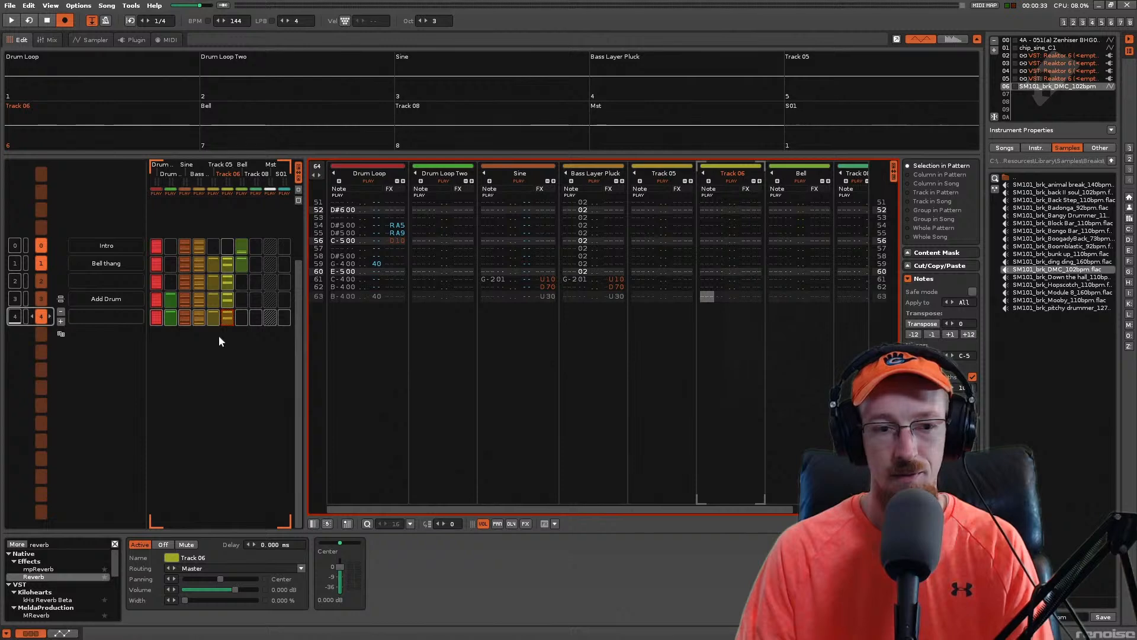
pyautogui.scroll(2, 224, 333)
pyautogui.press('space')
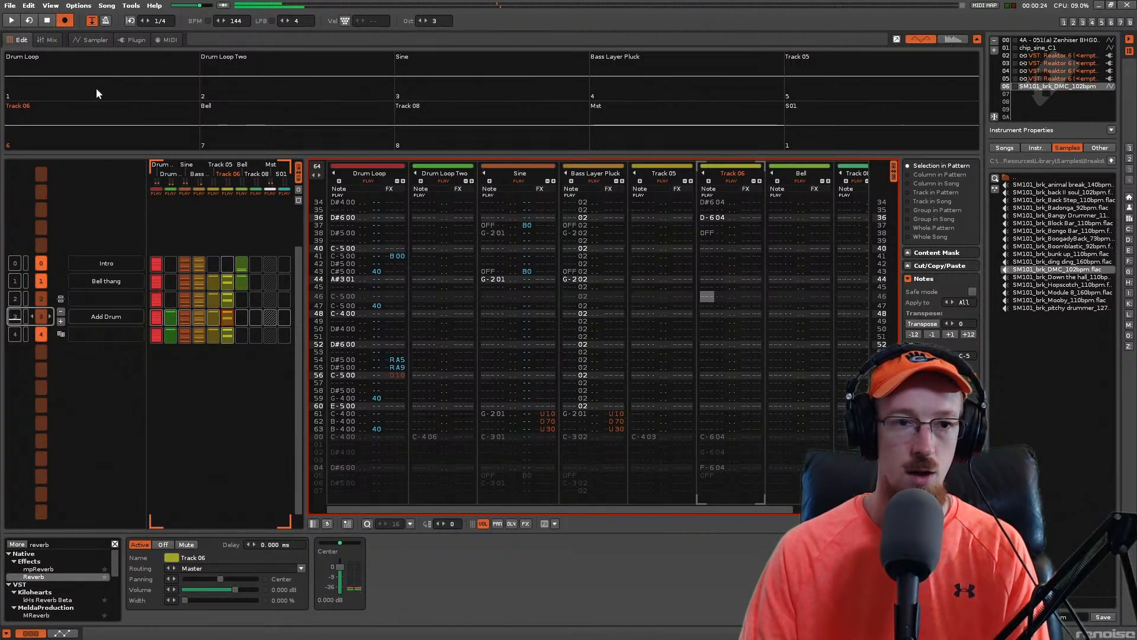
# Step: Open the DMC break's waveform in the Sampler and auto-slice it at 10 % sensitivity
pyautogui.click(53, 43)
pyautogui.click(91, 43)
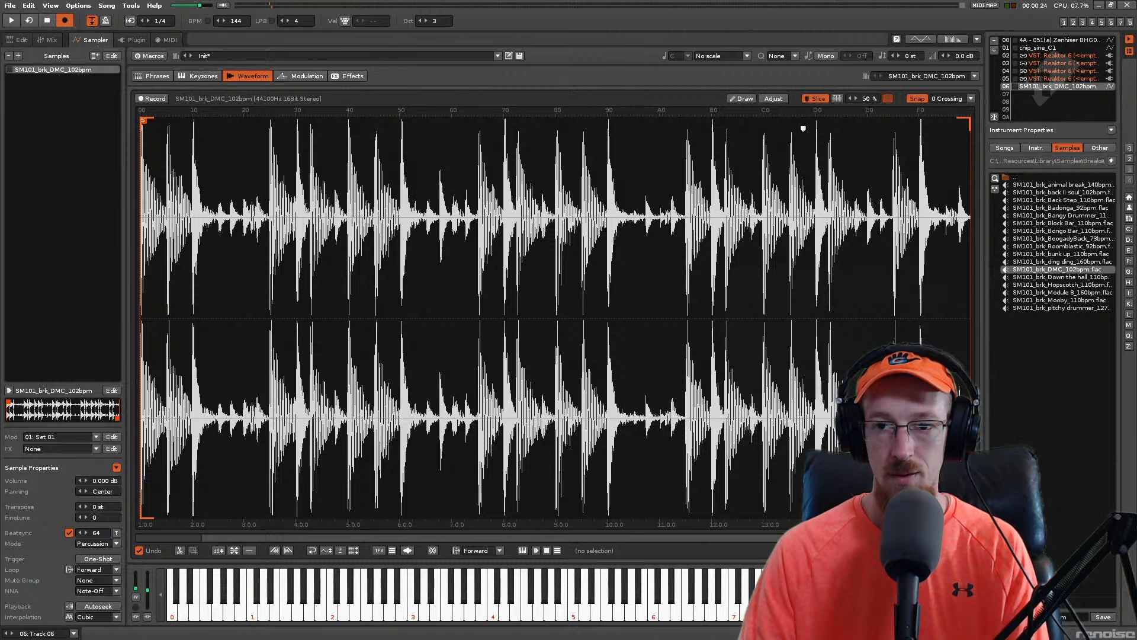
pyautogui.click(837, 99)
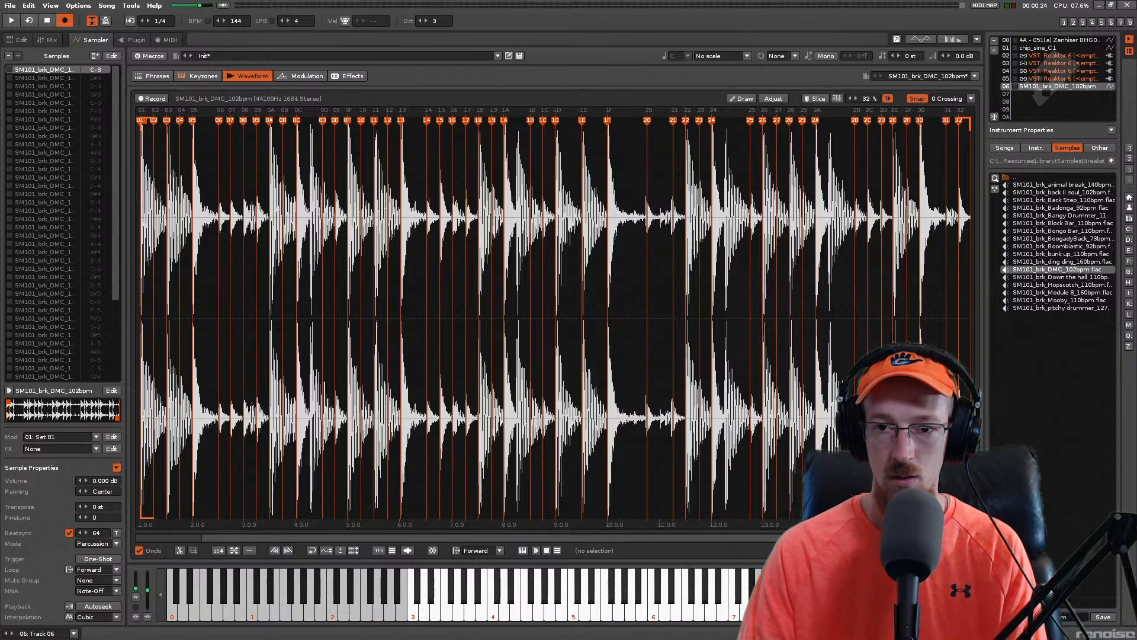
pyautogui.click(838, 99)
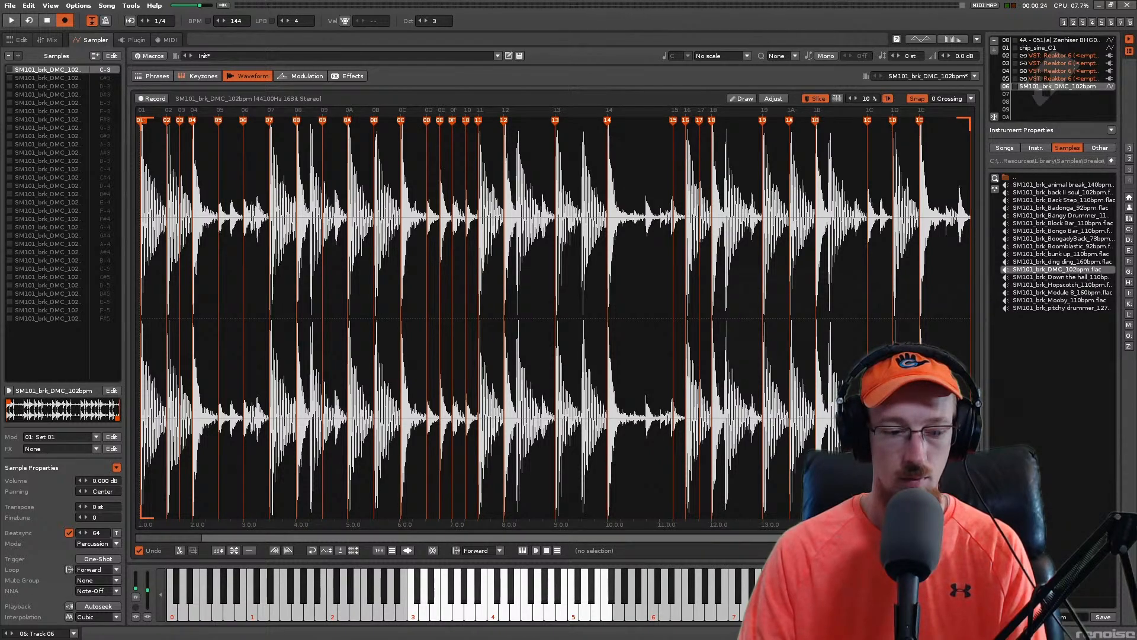
# Step: Set the keyboard octave to 2 and audition the first slices of the break
pyautogui.moveTo(872, 537); pyautogui.dragTo(357, 492)
pyautogui.press('q')
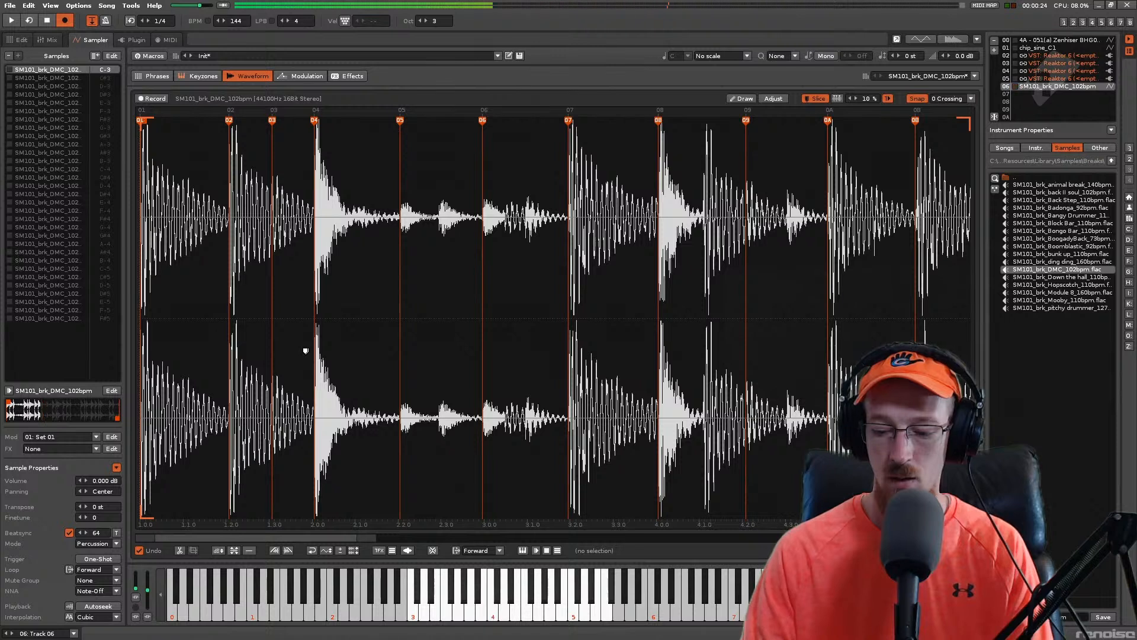
pyautogui.press('KP_Divide')
pyautogui.press('q')
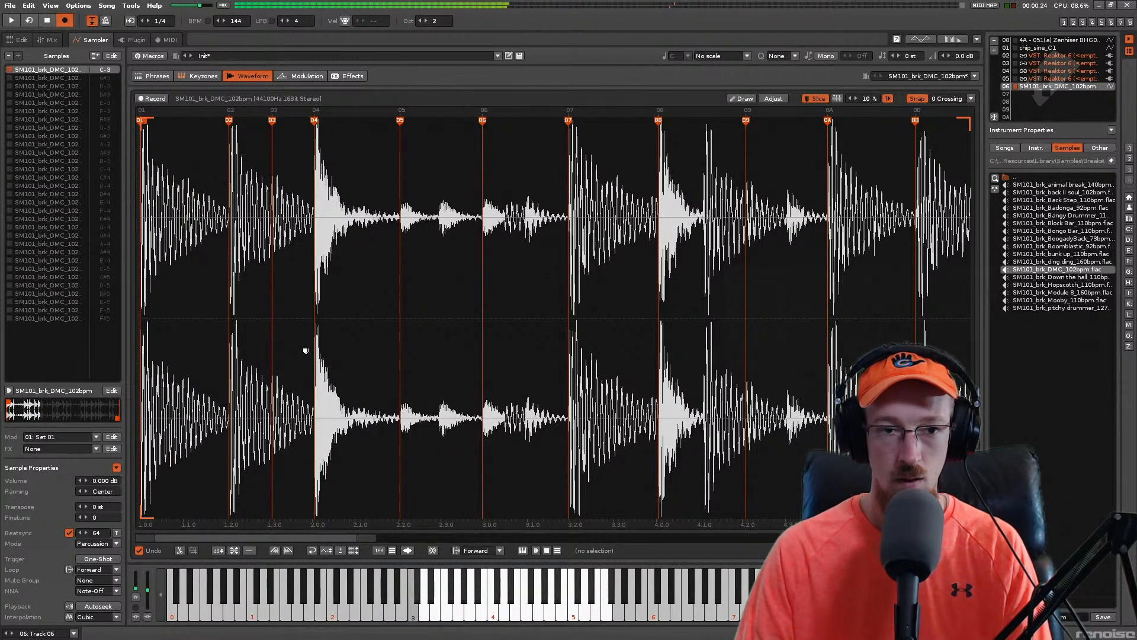
pyautogui.press('e')
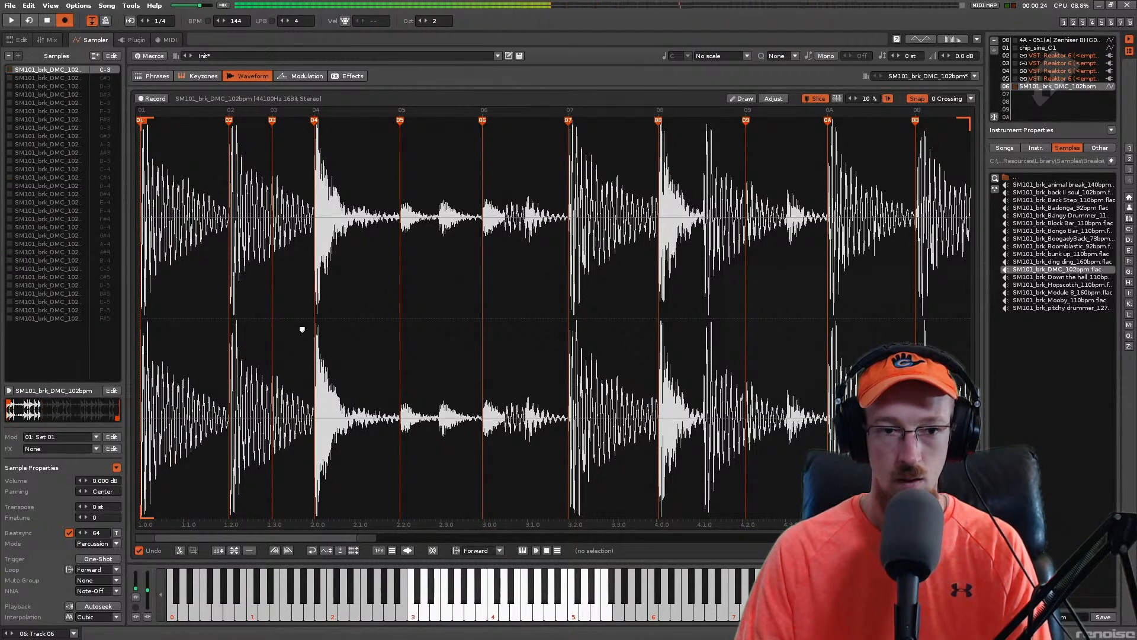
# Step: Delete the extra slice marker 03 in the second hit's tail and move the following marker slightly earlier, before its hit
pyautogui.doubleClick(275, 123)
pyautogui.press('e')
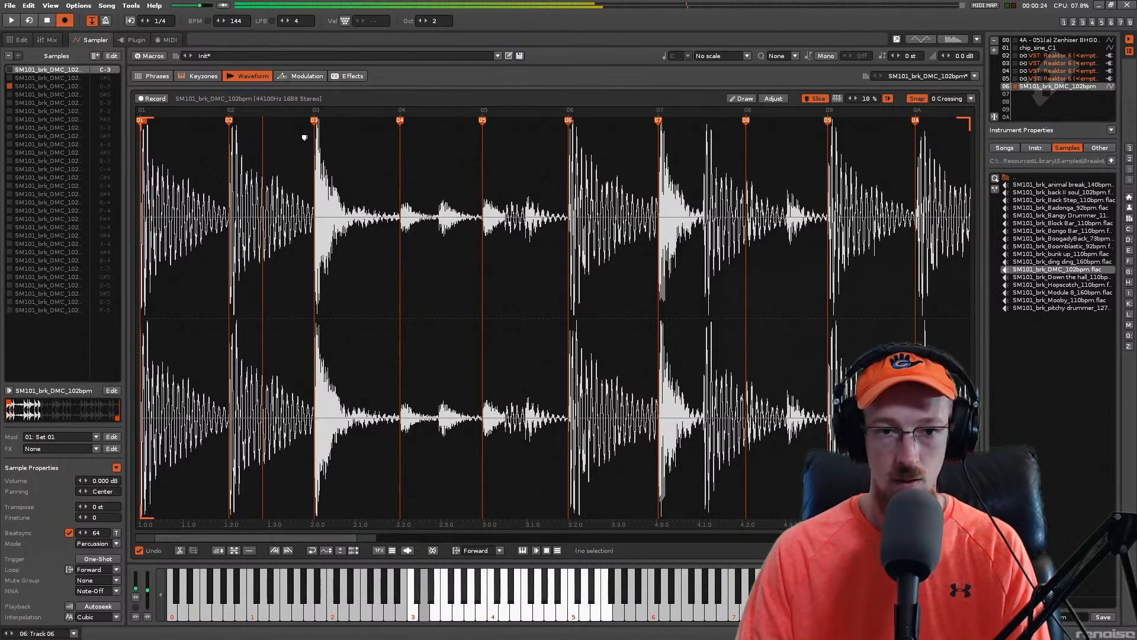
pyautogui.scroll(3, 315, 135)
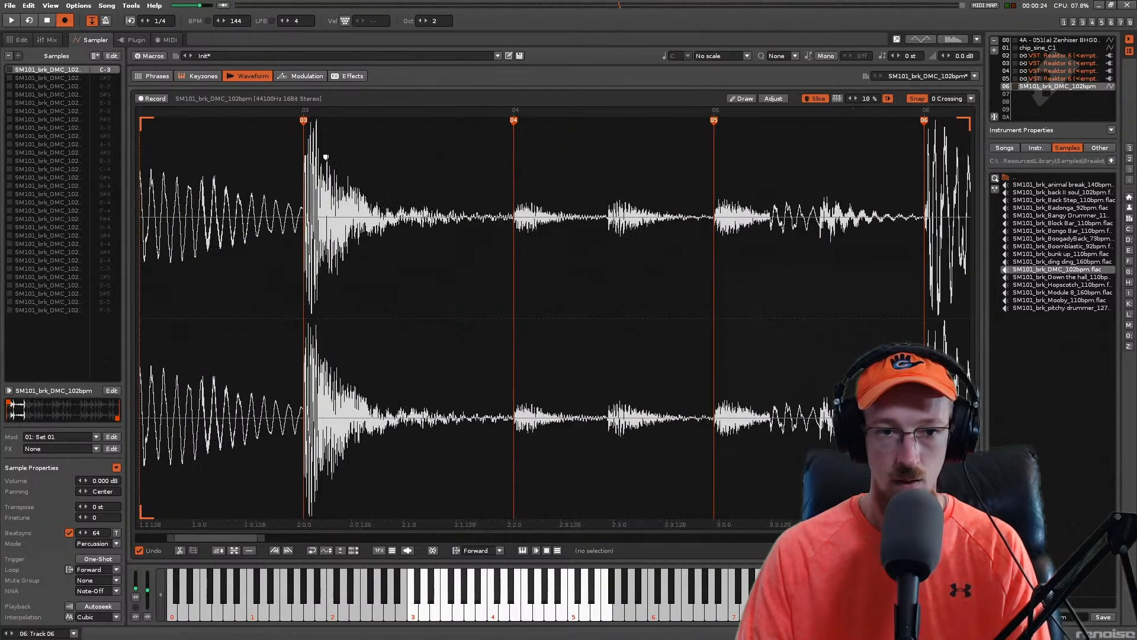
pyautogui.press('w')
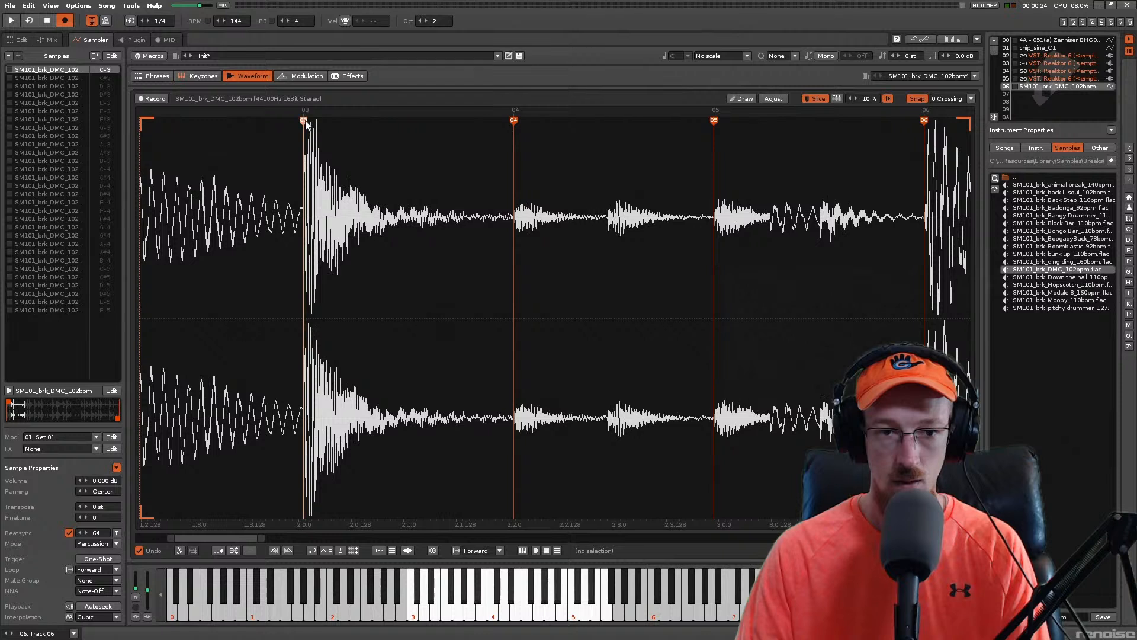
pyautogui.moveTo(303, 123); pyautogui.dragTo(298, 123)
pyautogui.press('w')
pyautogui.press('w')
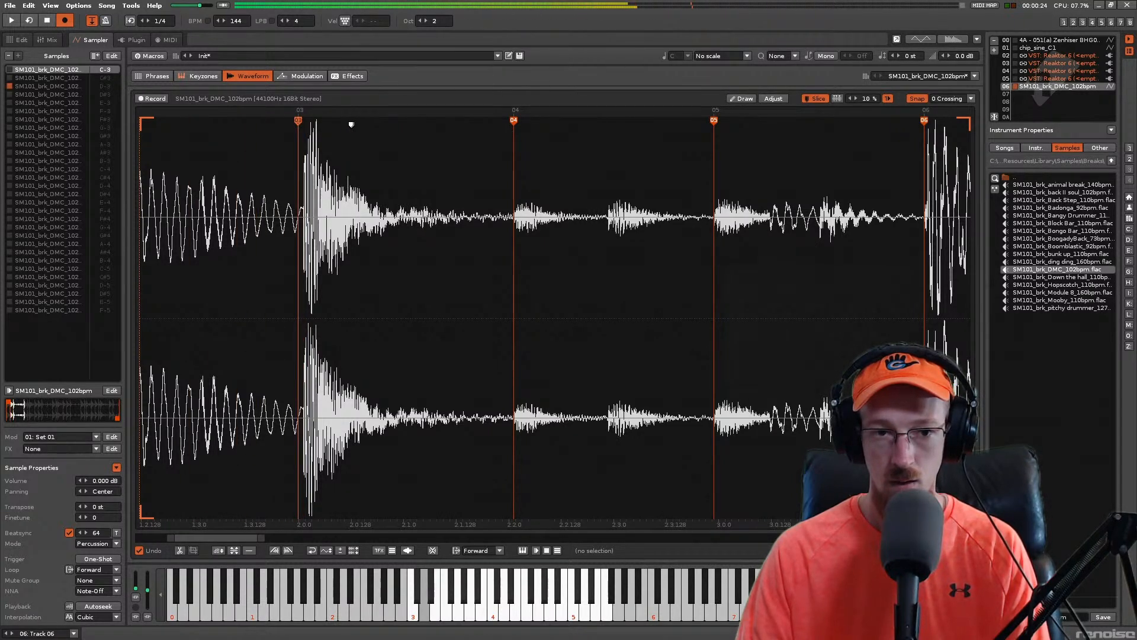
# Step: Audition slice 04 and repeat slice 03 to check the adjusted marker
pyautogui.press('e')
pyautogui.press('e')
pyautogui.press('3')
pyautogui.press('3')
pyautogui.press('3')
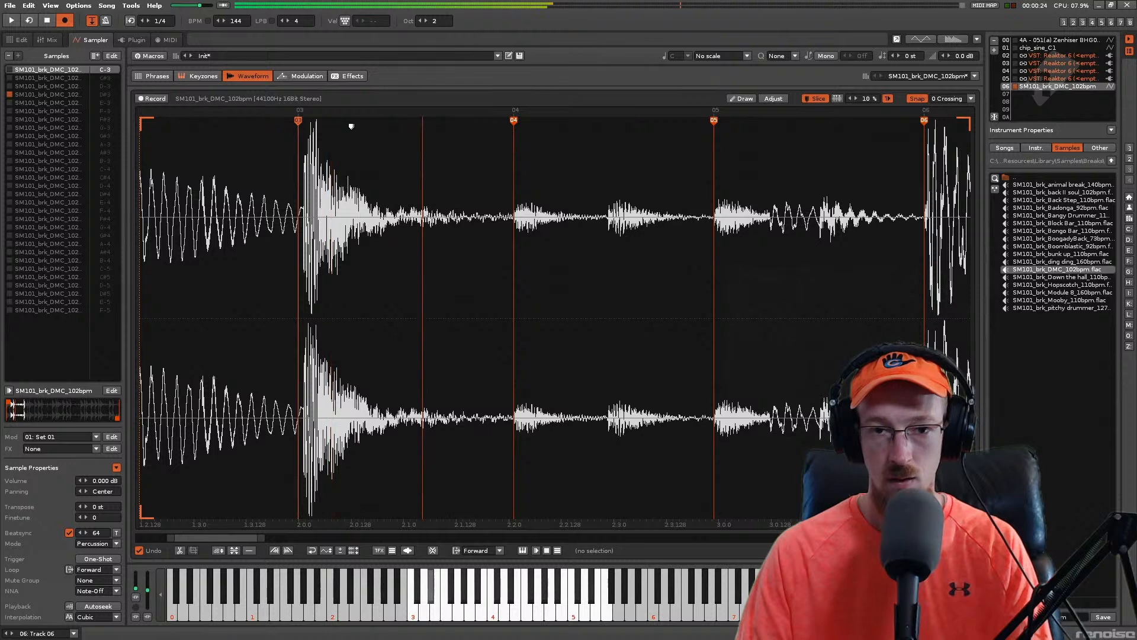
pyautogui.press('3')
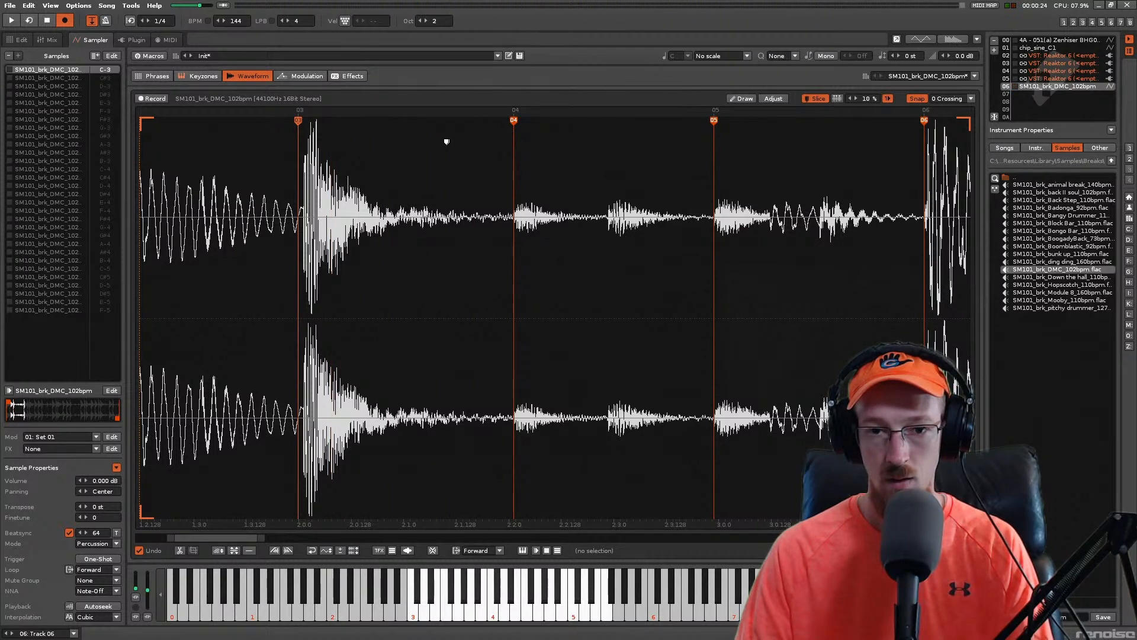
# Step: Audition slice 04 and add a slice marker at the start of the second soft hit inside it
pyautogui.press('e')
pyautogui.press('e')
pyautogui.press('e')
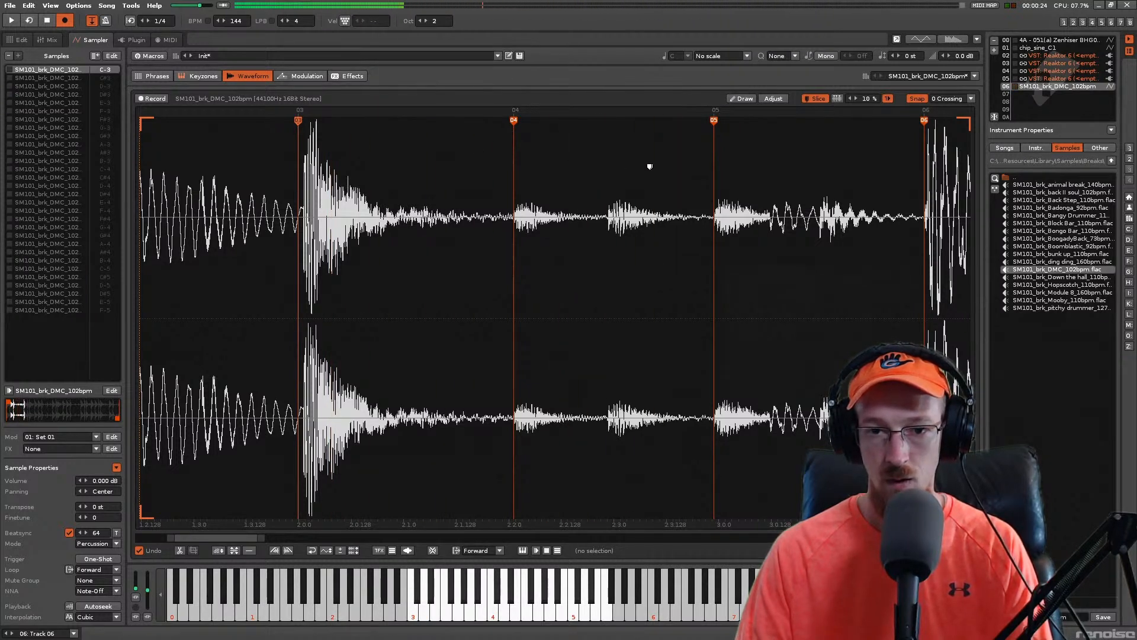
pyautogui.doubleClick(619, 186)
pyautogui.moveTo(618, 127); pyautogui.dragTo(607, 122)
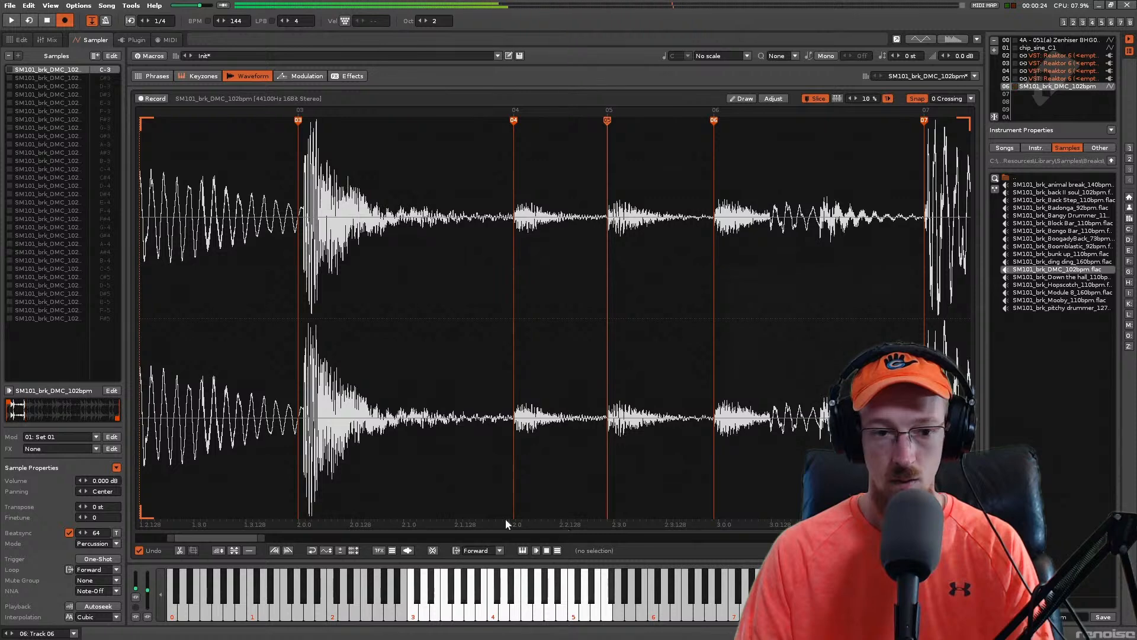
# Step: Add a slice marker inside slice 06, right after its short initial hit and before the low ripple
pyautogui.moveTo(248, 538); pyautogui.dragTo(297, 536)
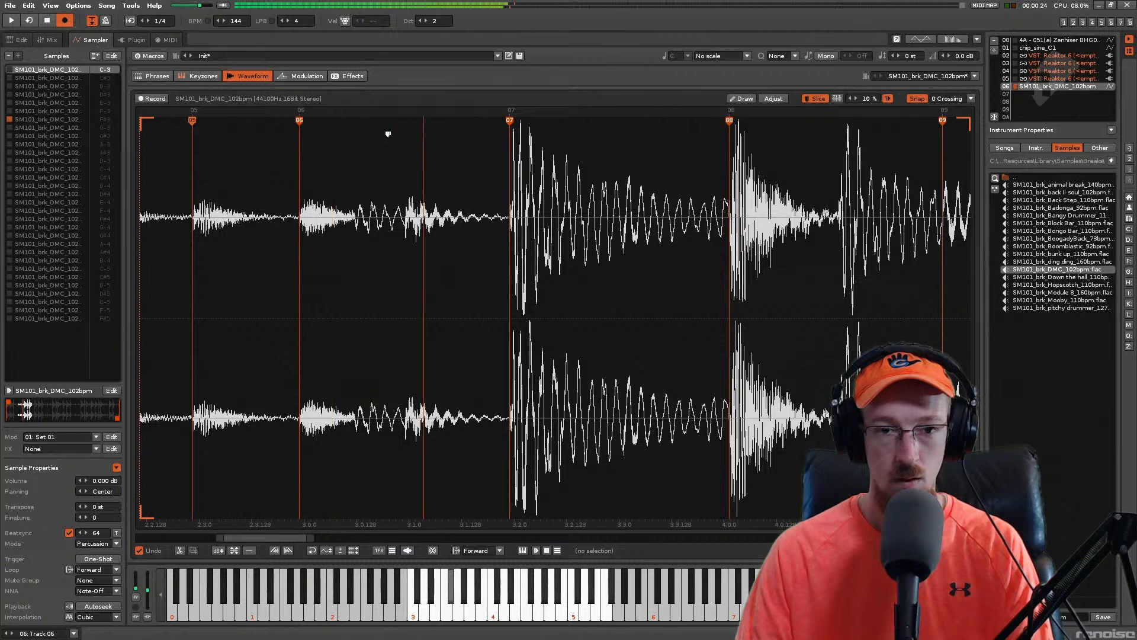
pyautogui.doubleClick(401, 120)
pyautogui.moveTo(401, 121); pyautogui.dragTo(353, 127)
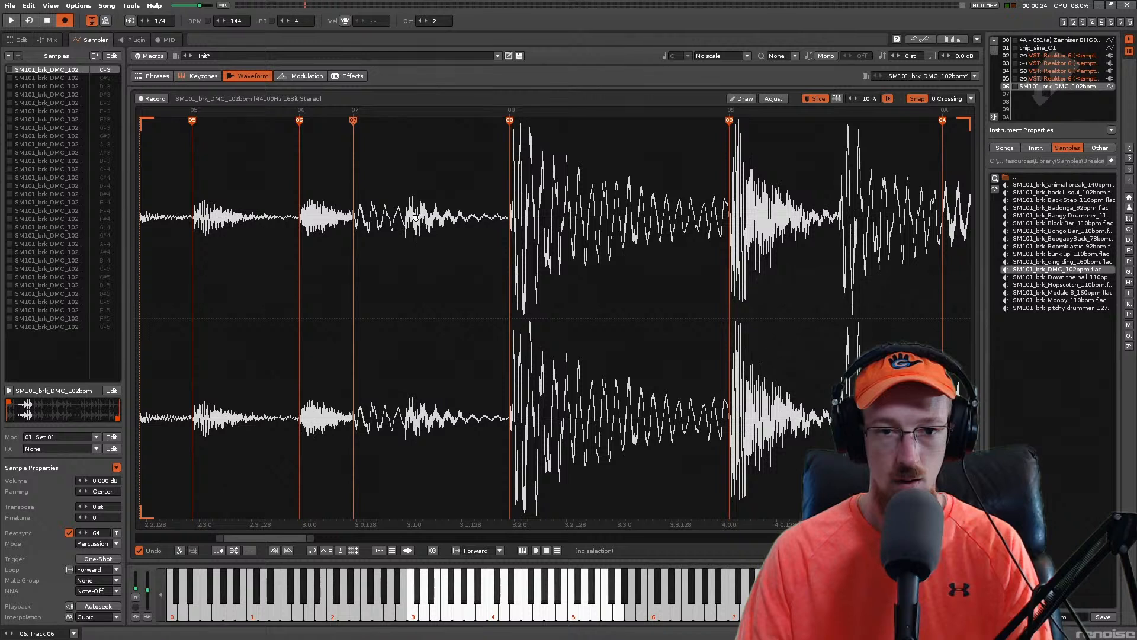
# Step: Audition slices 06 and 07 repeatedly to check the cut between them
pyautogui.click(459, 197)
pyautogui.press('5')
pyautogui.press('5')
pyautogui.press('5')
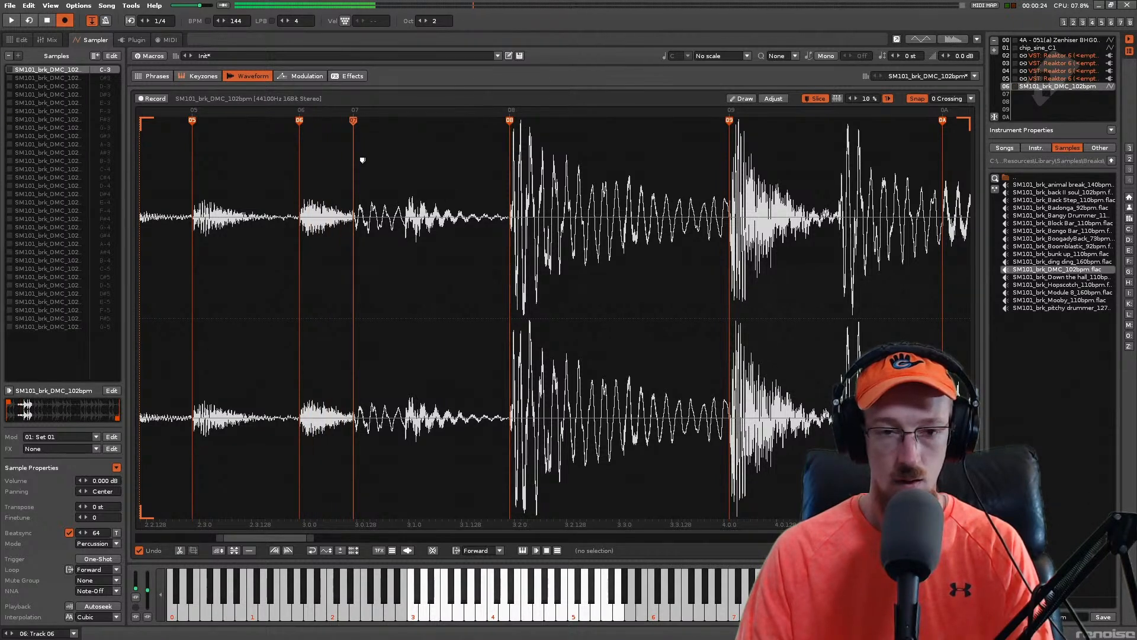
pyautogui.press('t')
pyautogui.press('t')
pyautogui.press('t')
pyautogui.press('t')
pyautogui.press('t')
pyautogui.press('t')
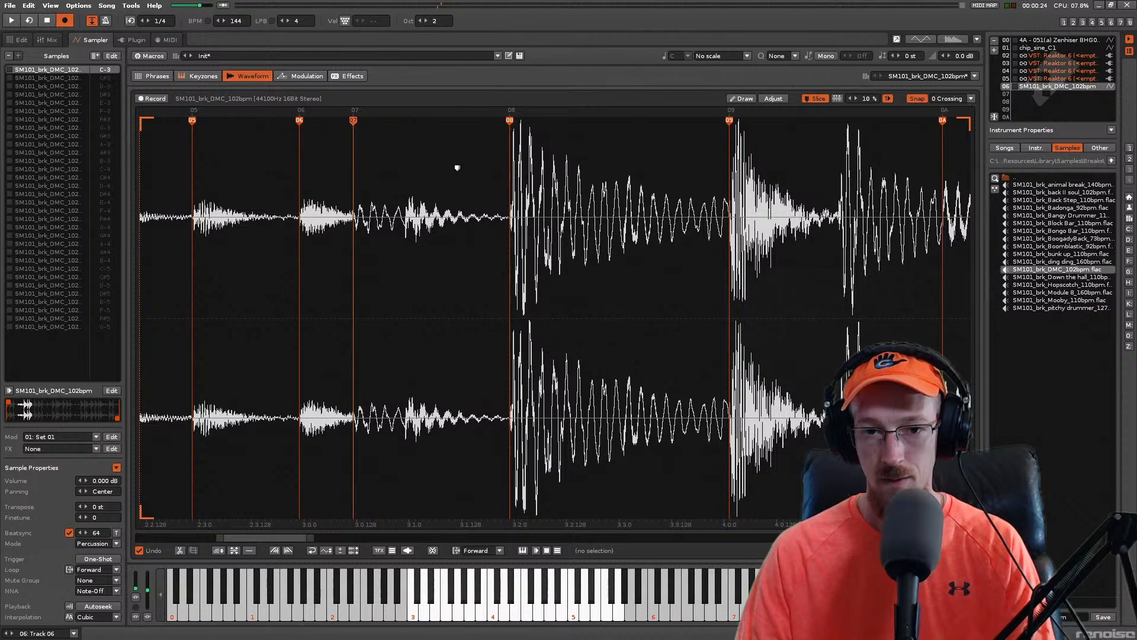
# Step: Audition slices 08 and 09, repeating slice 08, to check where each hit starts and ends
pyautogui.press('6')
pyautogui.press('y')
pyautogui.press('6')
pyautogui.press('6')
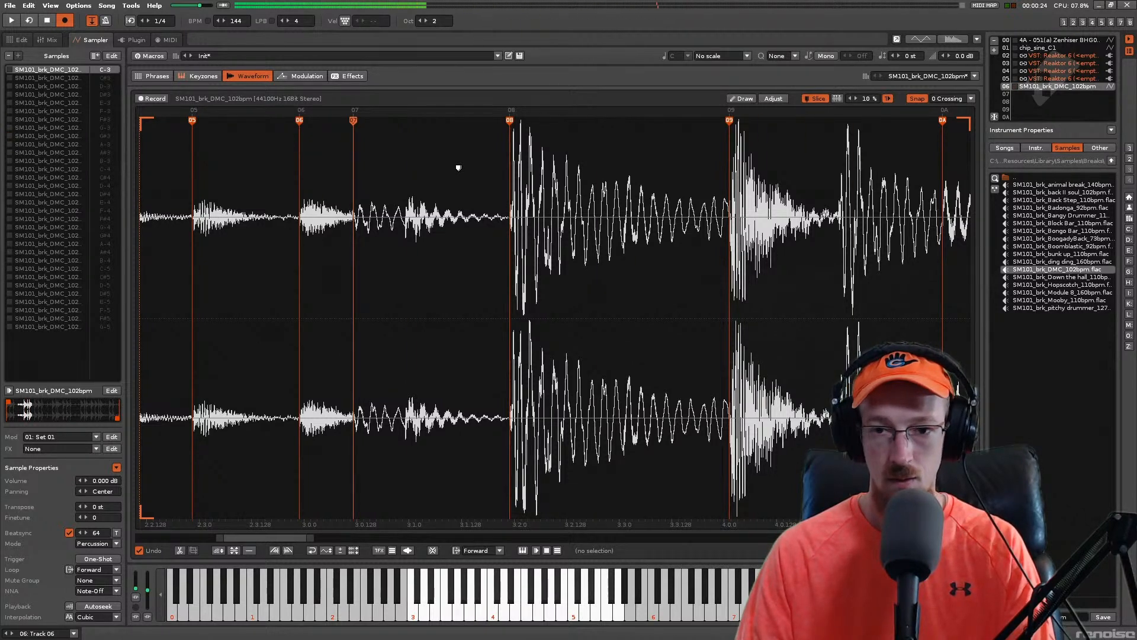
pyautogui.press('6')
pyautogui.press('6')
pyautogui.press('6')
pyautogui.press('6')
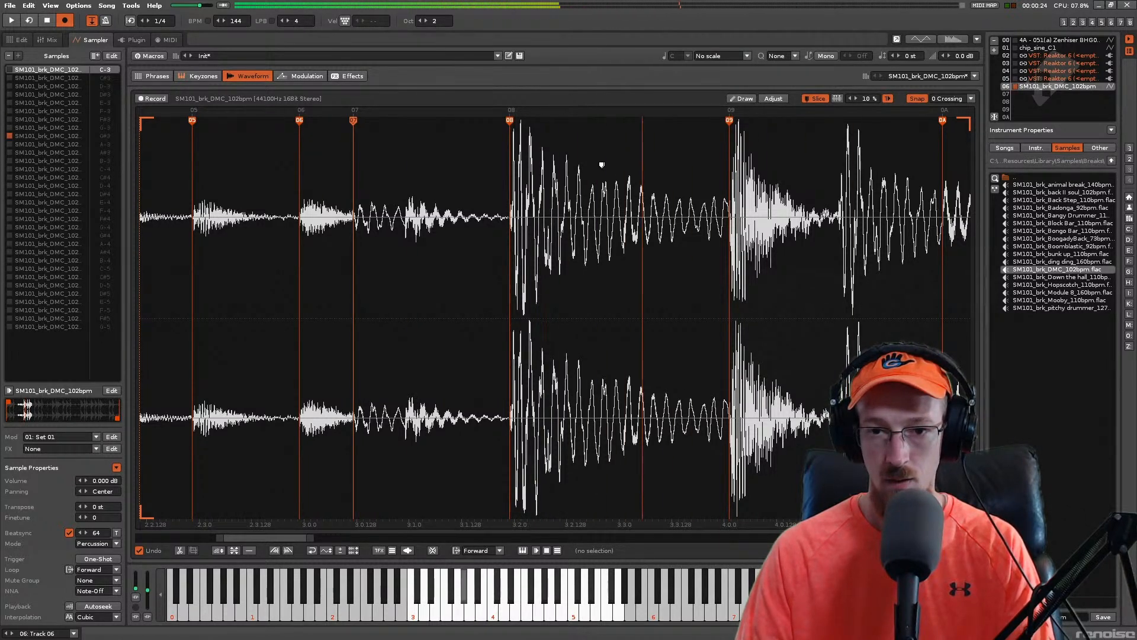
pyautogui.press('6')
pyautogui.press('6')
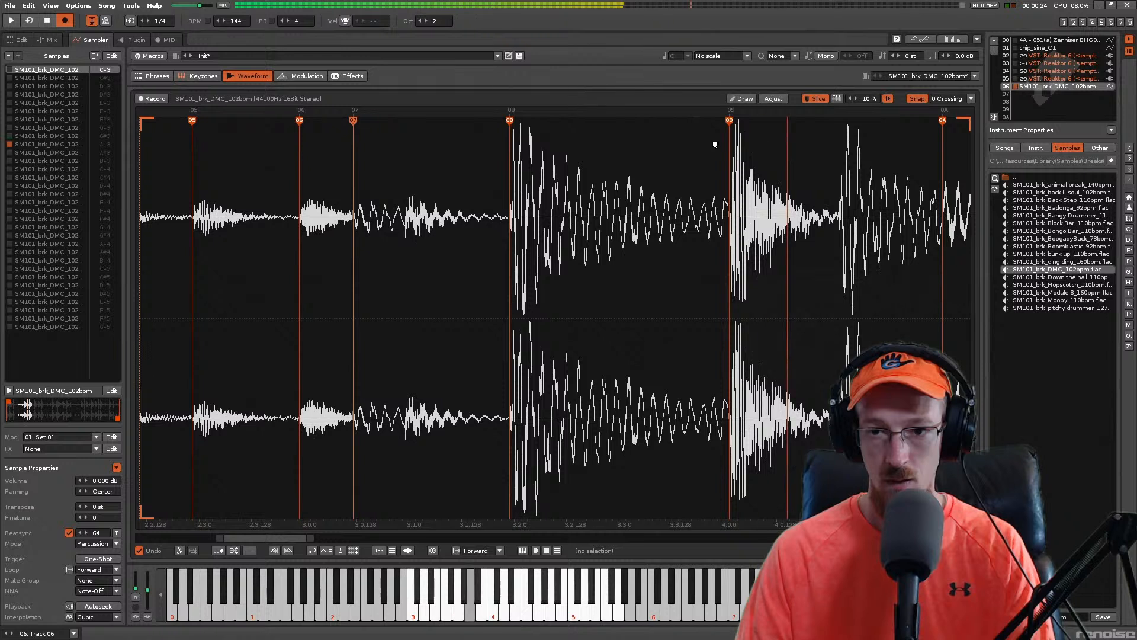
# Step: Add a slice marker just before the second loud hit inside slice 09 and audition the slices around it
pyautogui.doubleClick(819, 123)
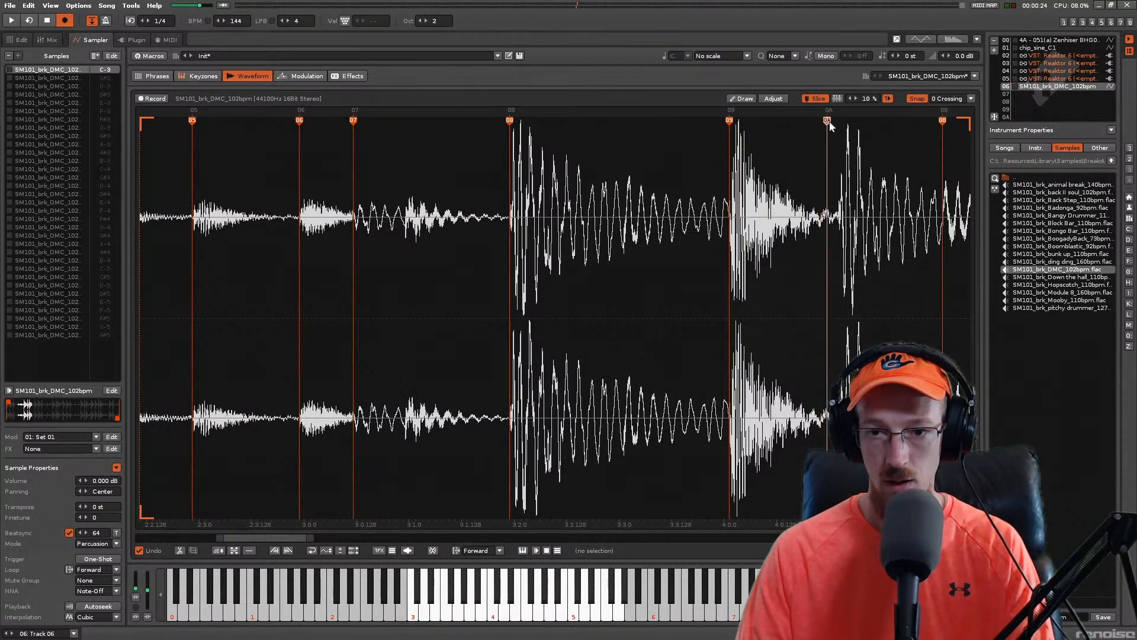
pyautogui.press('y')
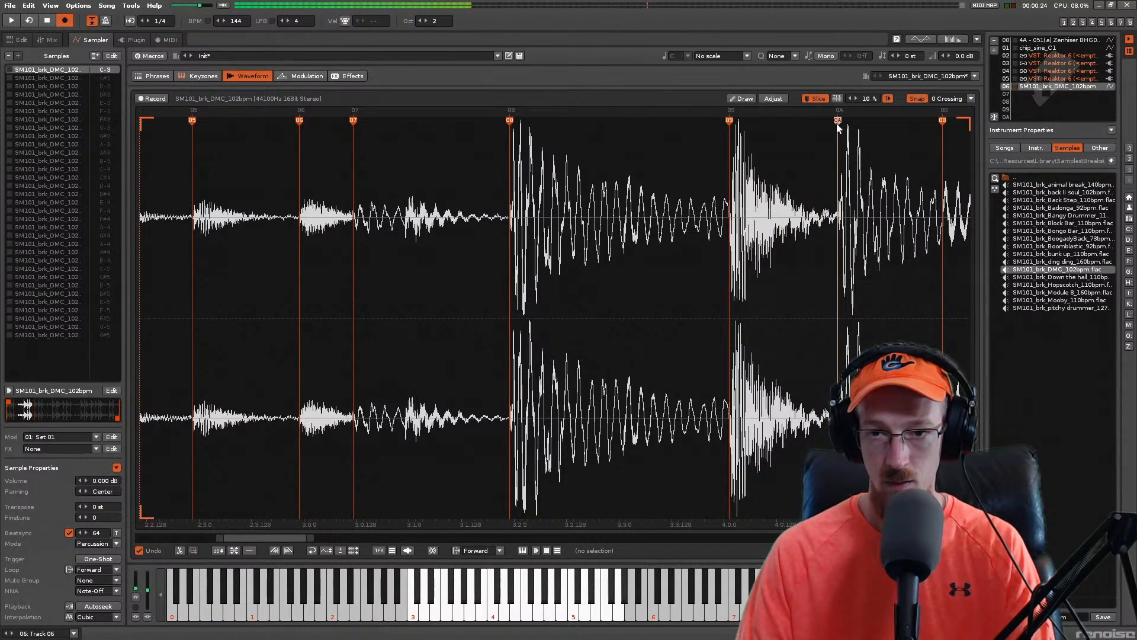
pyautogui.press('u')
pyautogui.press('7')
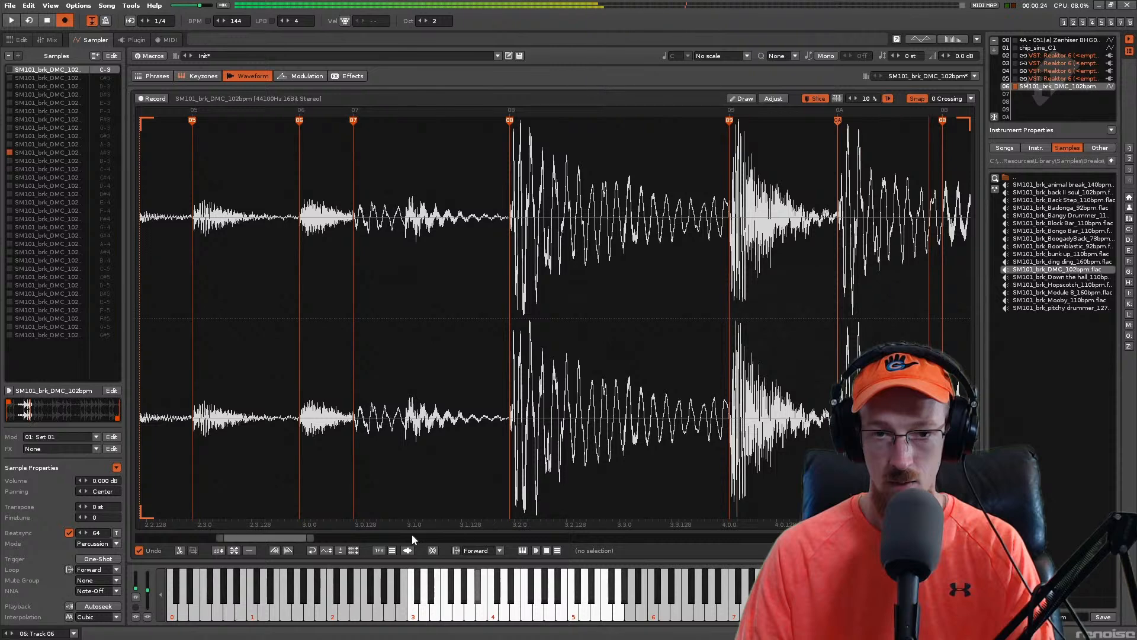
# Step: Check the position of slice marker 0B by auditioning slices 0A and 0B
pyautogui.moveTo(288, 538); pyautogui.dragTo(332, 538)
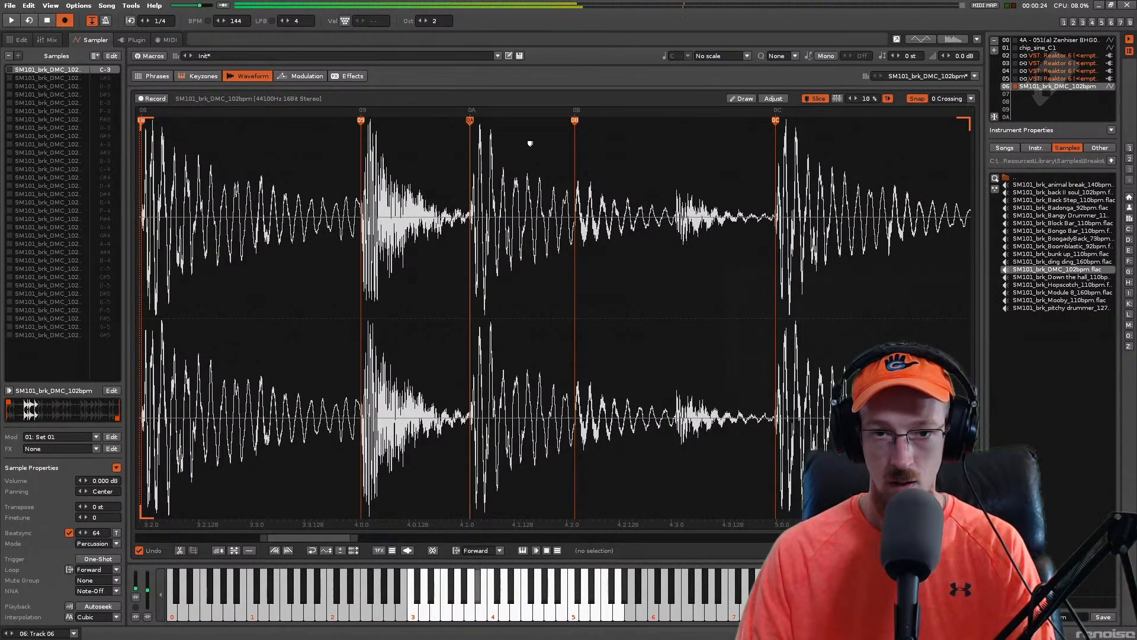
pyautogui.moveTo(575, 121)
pyautogui.mouseDown()
pyautogui.moveTo(604, 122)
pyautogui.moveTo(564, 124)
pyautogui.moveTo(575, 127)
pyautogui.mouseUp()
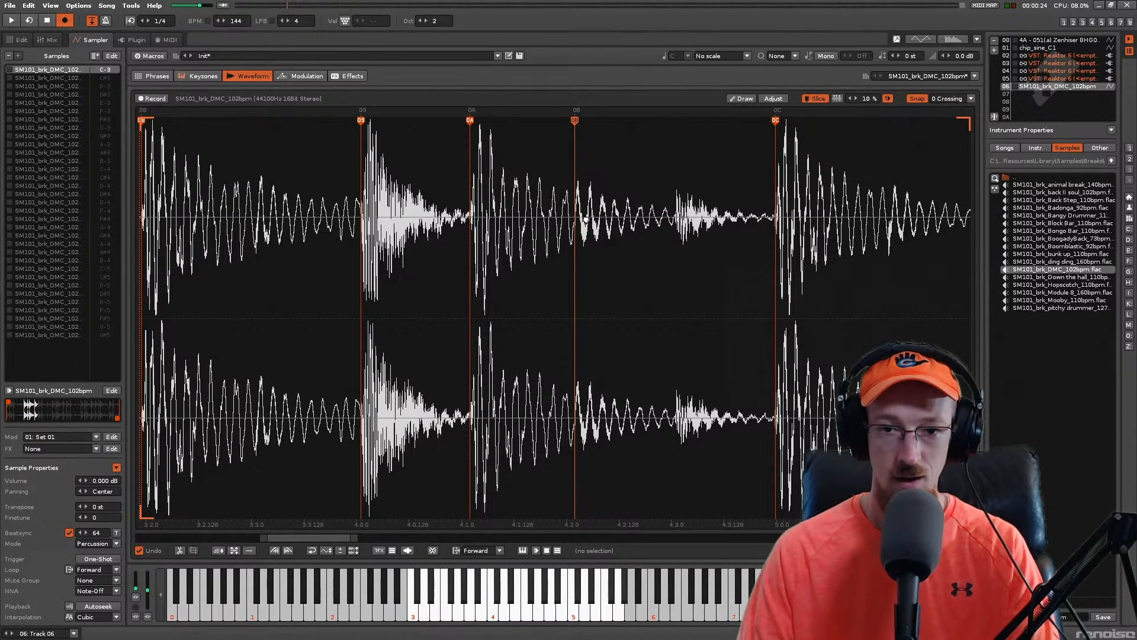
pyautogui.press('7')
pyautogui.press('u')
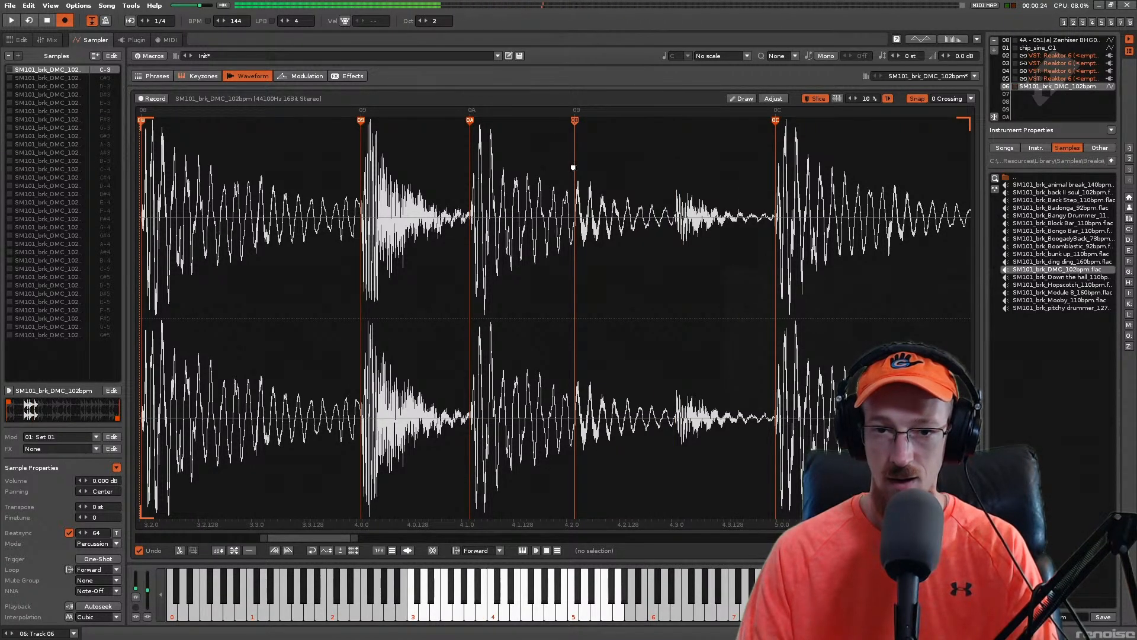
# Step: Try slice marker 0B at the following soft hit while auditioning slice 0A, and move it back to its earlier position
pyautogui.moveTo(577, 123); pyautogui.dragTo(675, 129)
pyautogui.press('7')
pyautogui.press('7')
pyautogui.press('7')
pyautogui.press('7')
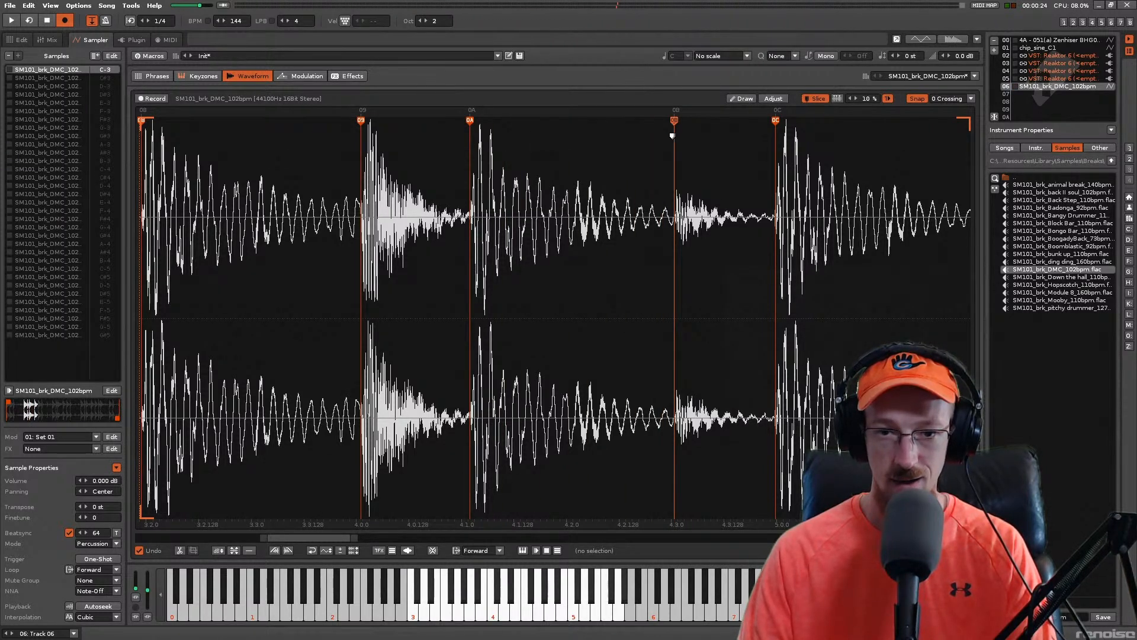
pyautogui.moveTo(675, 123); pyautogui.dragTo(575, 137)
pyautogui.press('7')
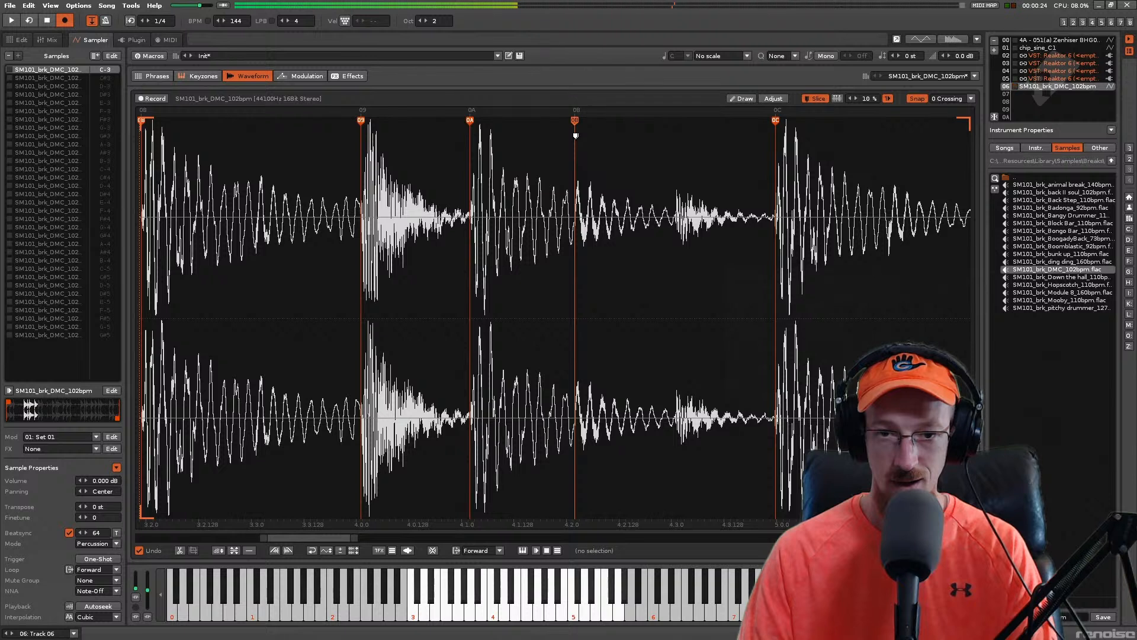
# Step: Move slice marker 0B to the start of the small hit near 4.3.0, auditioning slices 0A and 0B, and save the song
pyautogui.press('u')
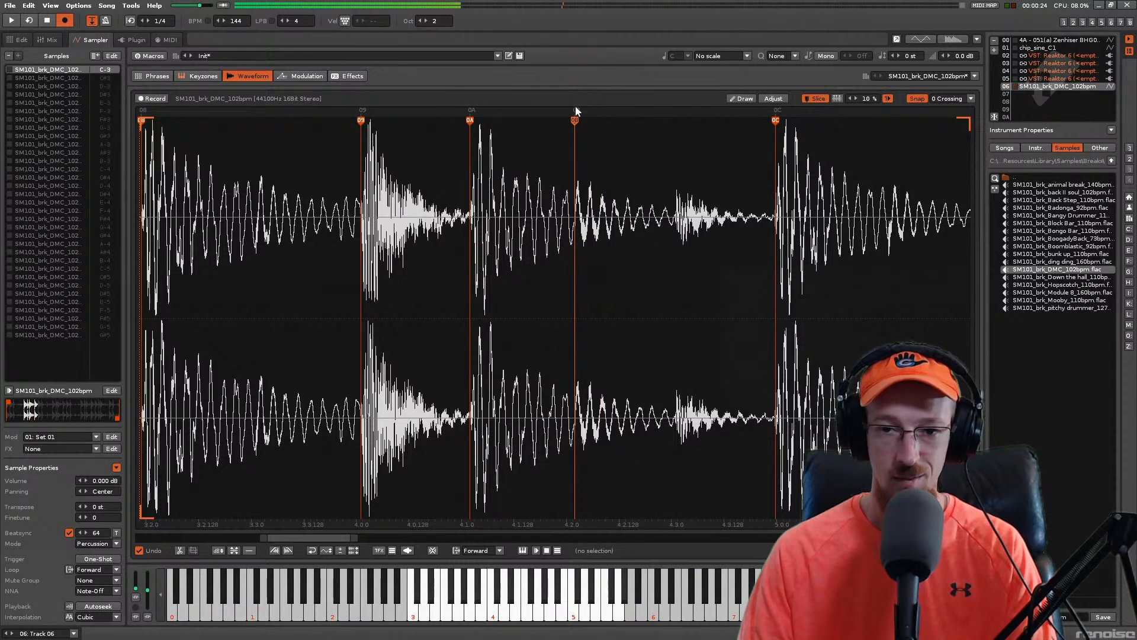
pyautogui.moveTo(575, 122); pyautogui.dragTo(670, 121)
pyautogui.press('7')
pyautogui.press('u')
pyautogui.press('7')
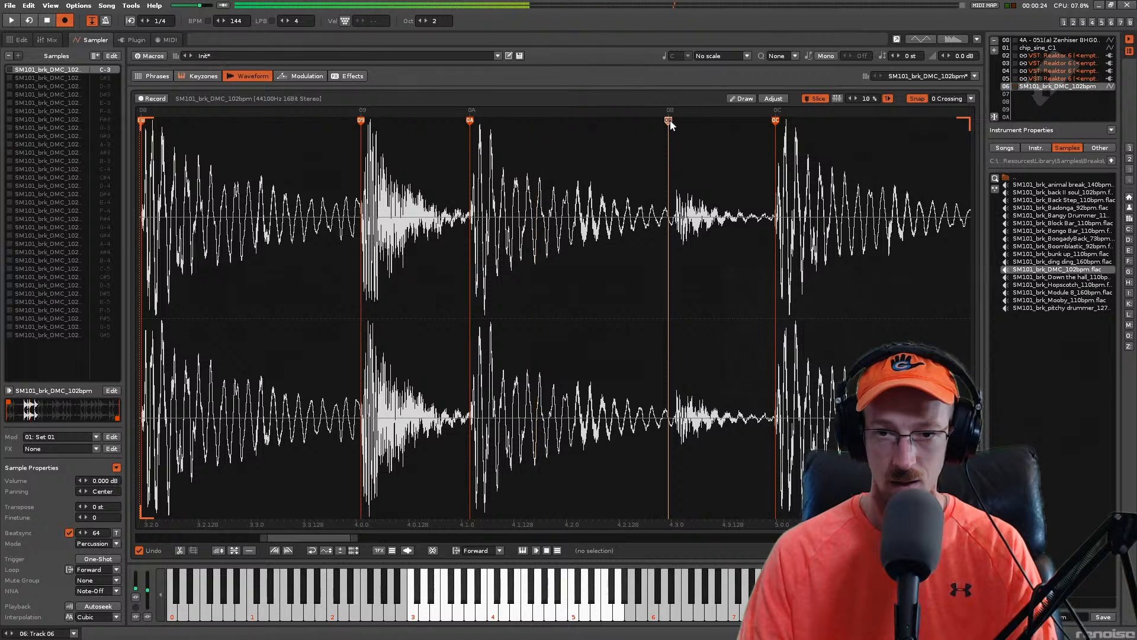
pyautogui.press('u')
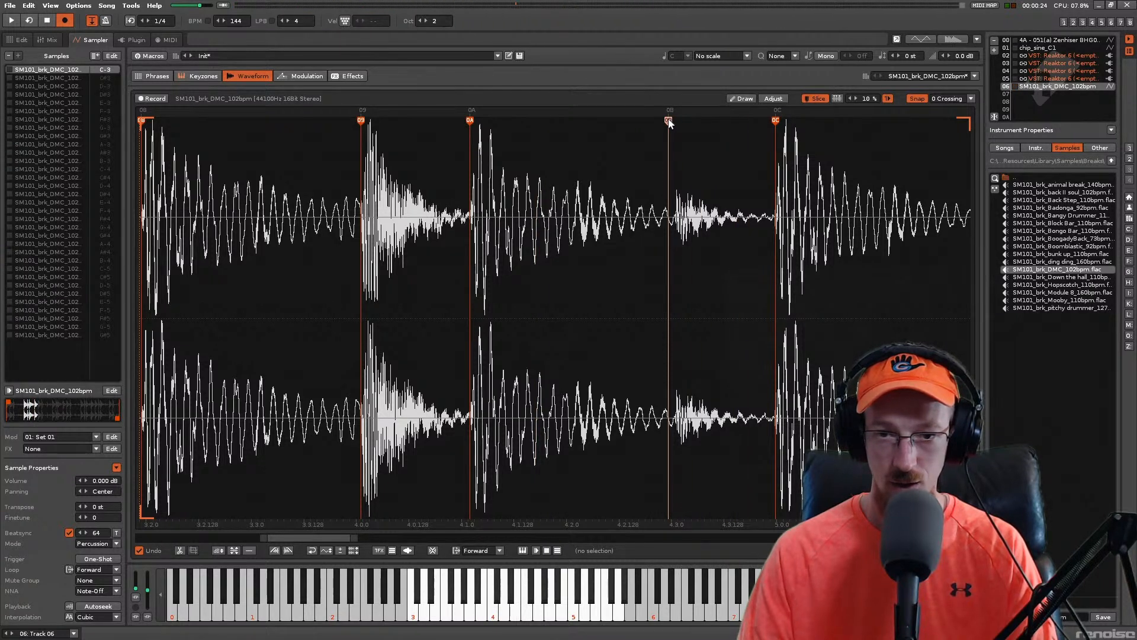
pyautogui.moveTo(670, 121); pyautogui.dragTo(676, 127)
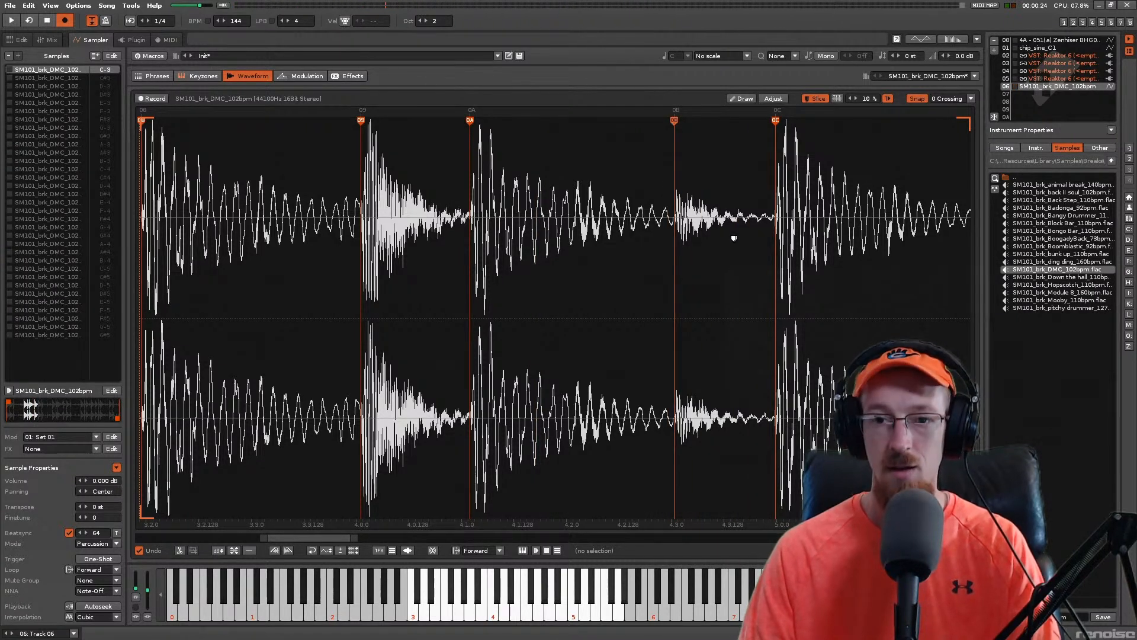
pyautogui.press('u')
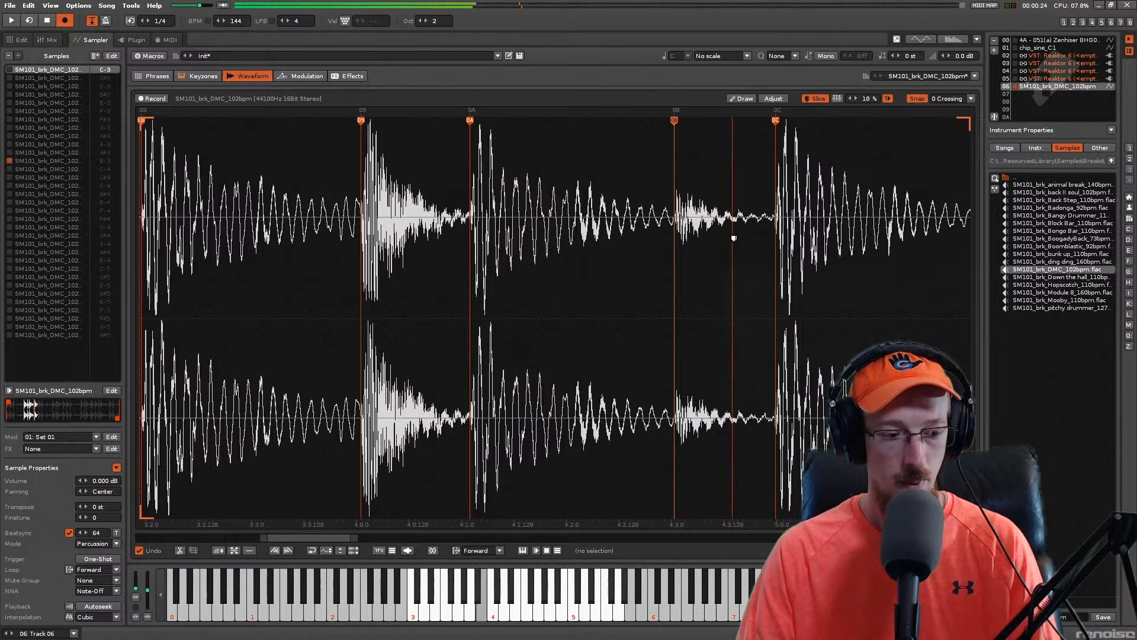
pyautogui.hotkey('ctrl', 's')
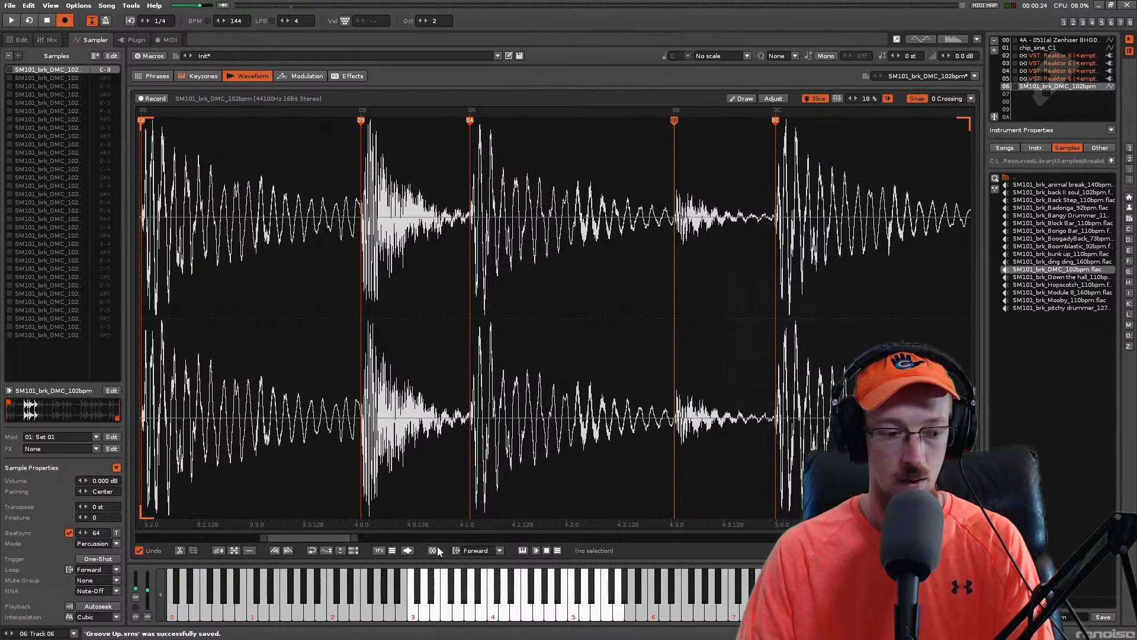
# Step: Audition slices 0B and 0C and nudge slice marker 0C slightly earlier, just ahead of the hit at 5.0.0
pyautogui.moveTo(318, 536); pyautogui.dragTo(346, 537)
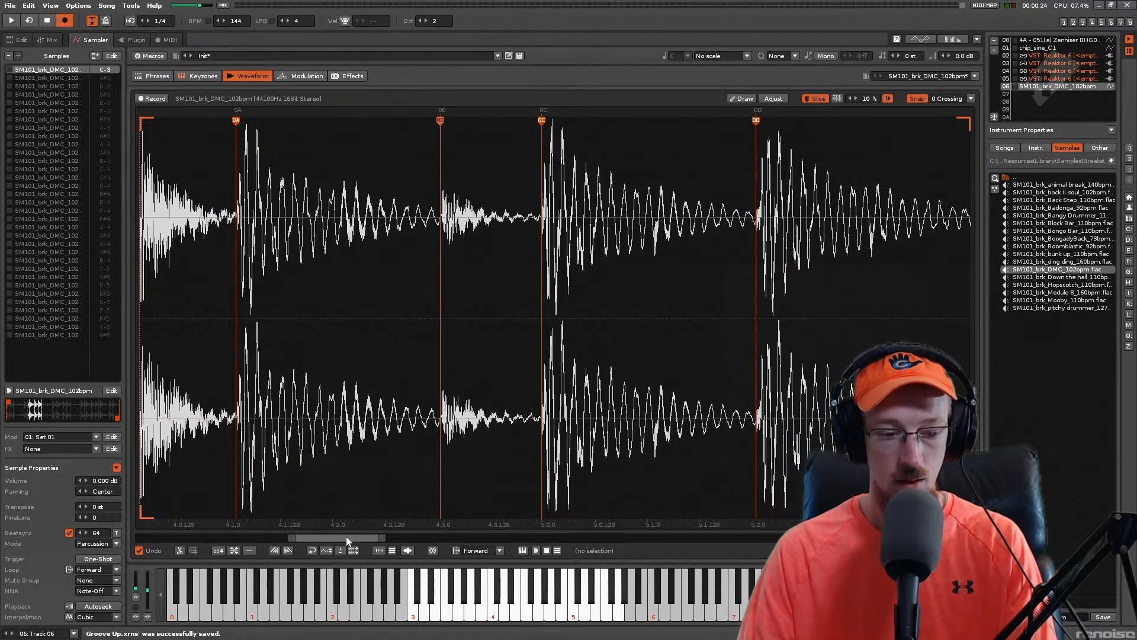
pyautogui.rightClick(406, 472)
pyautogui.press('u')
pyautogui.press('u')
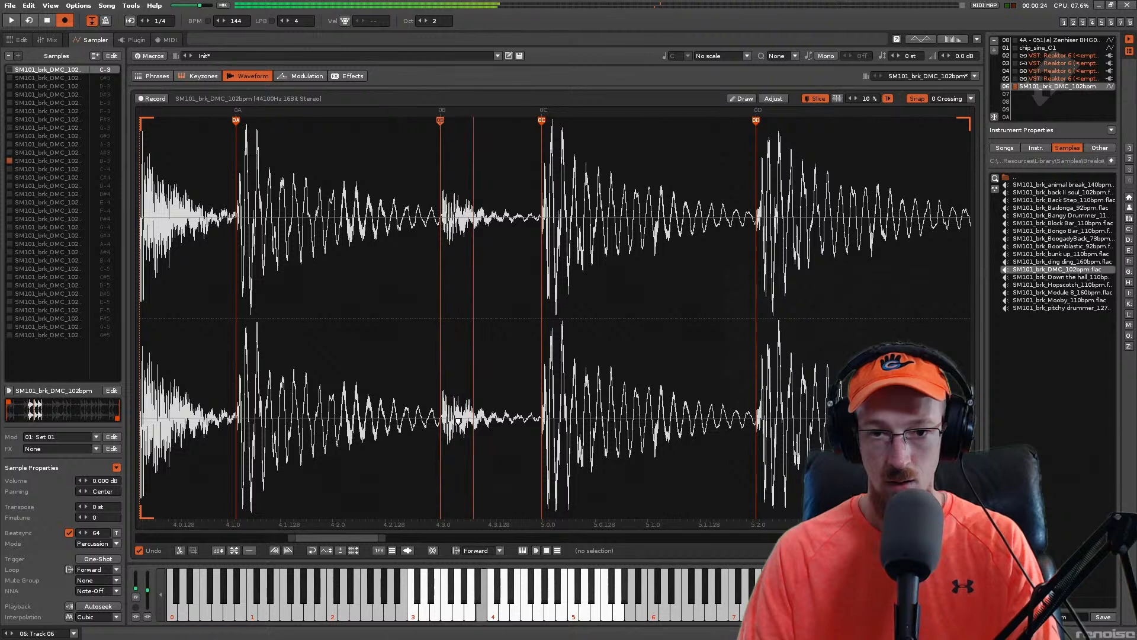
pyautogui.press('i')
pyautogui.press('u')
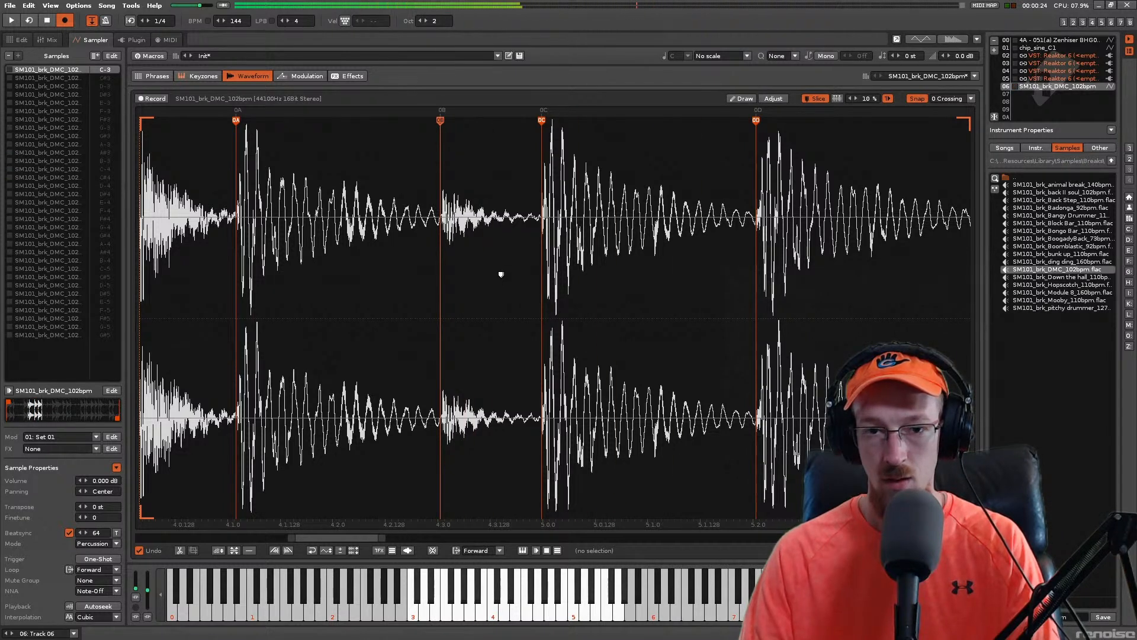
pyautogui.moveTo(541, 120); pyautogui.dragTo(541, 126)
pyautogui.press('u')
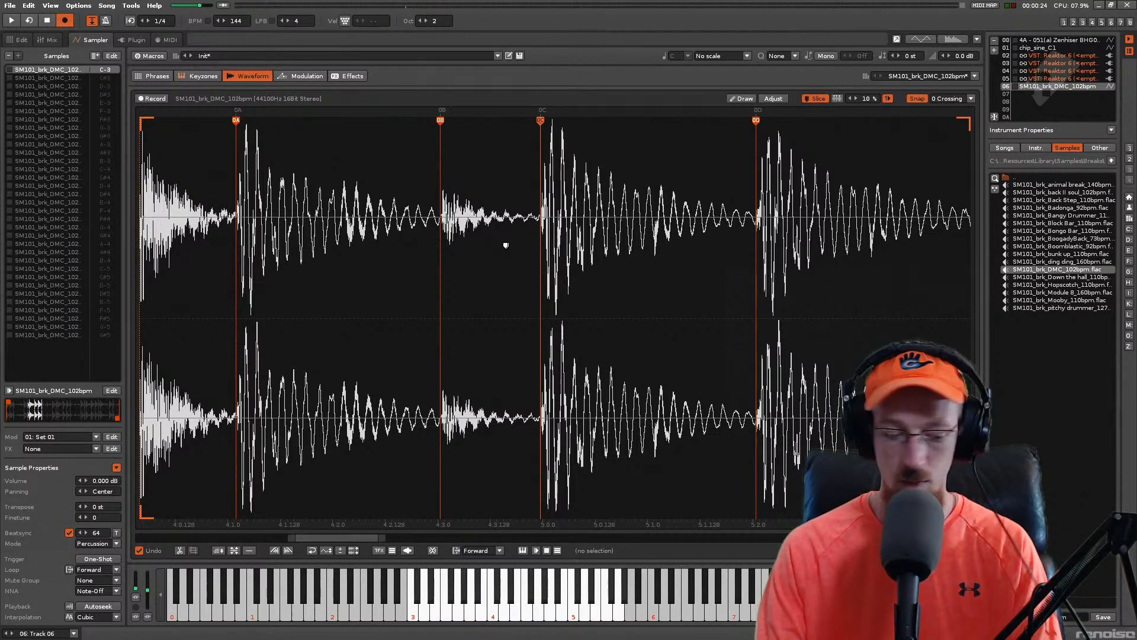
# Step: Raise the keyboard octave to 3 and audition slice 0C
pyautogui.press('KP_Multiply')
pyautogui.press('q')
pyautogui.press('q')
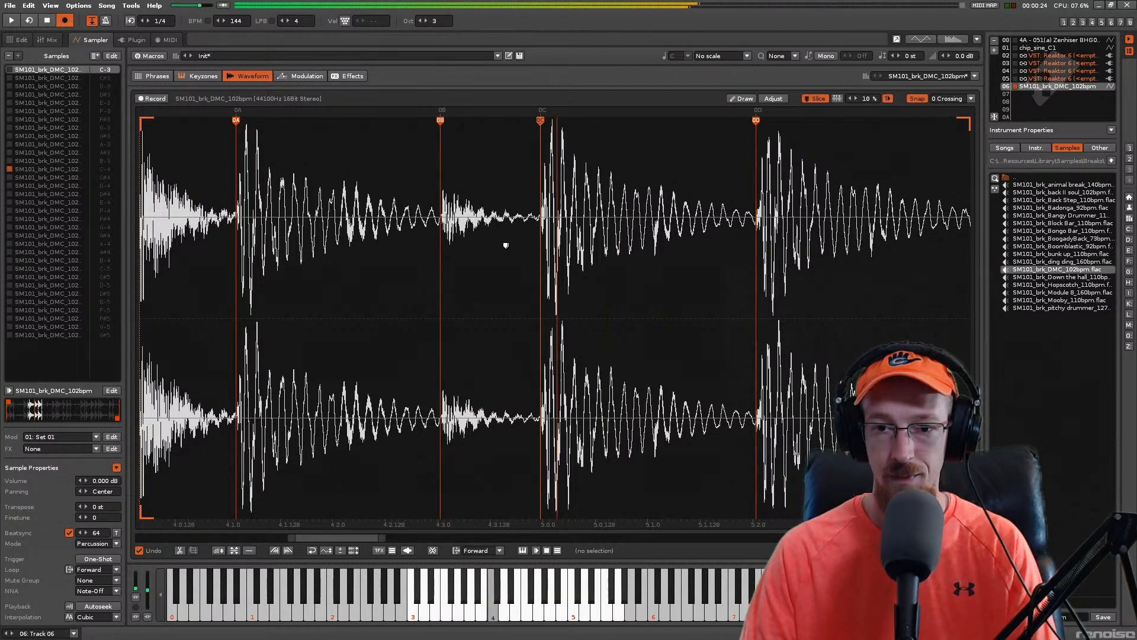
pyautogui.press('q')
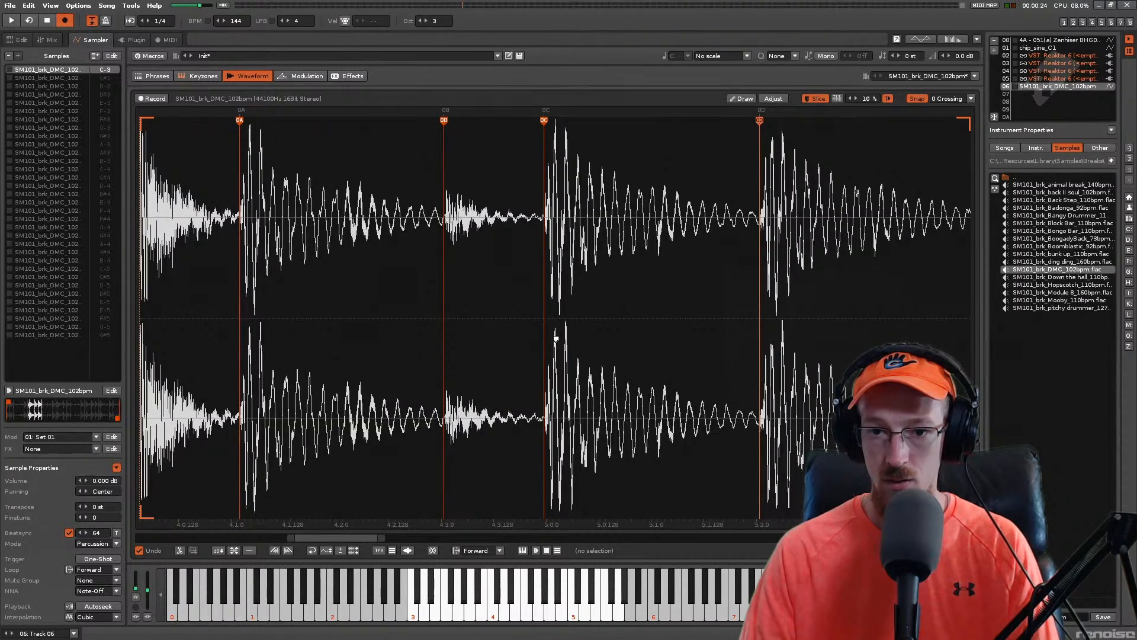
pyautogui.moveTo(699, 282); pyautogui.dragTo(724, 278)
pyautogui.click(692, 266)
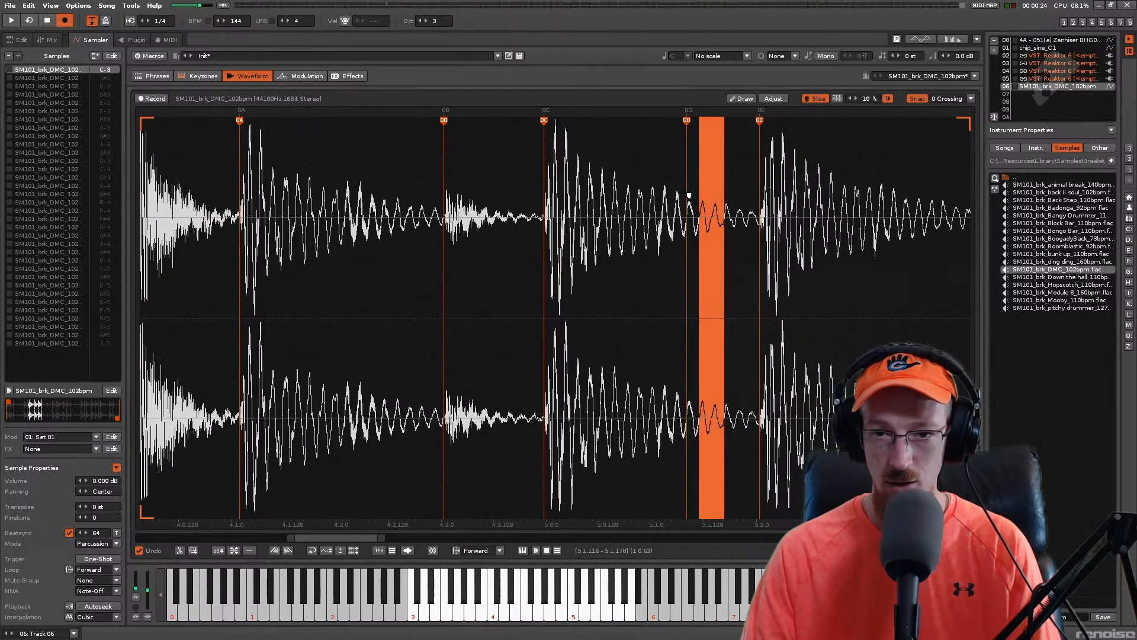
pyautogui.hotkey('ctrl', 'z')
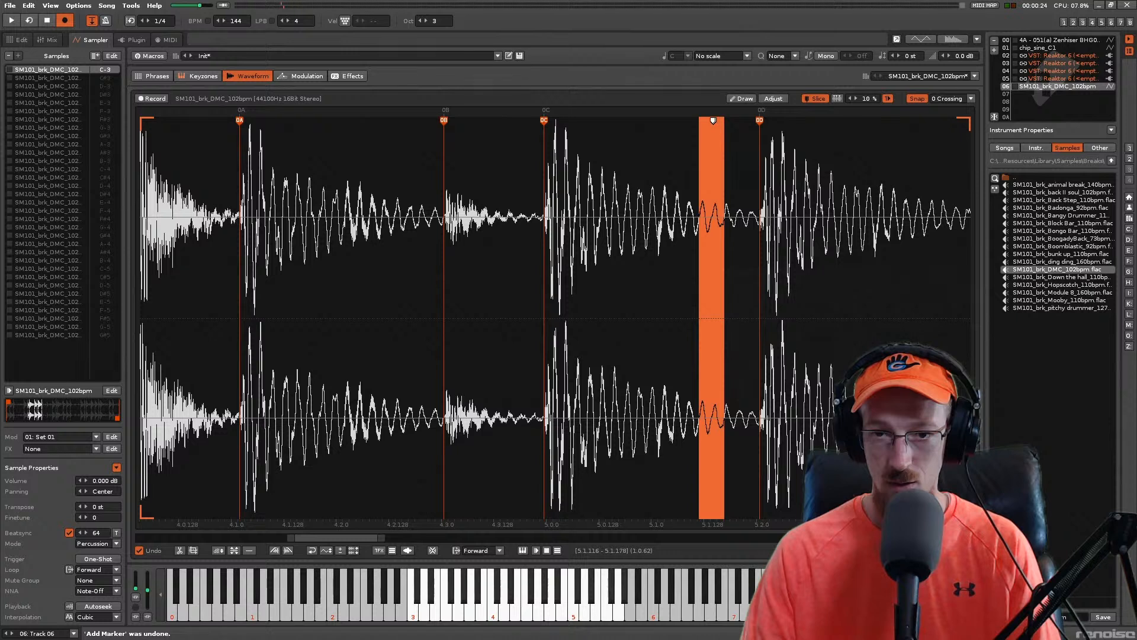
pyautogui.rightClick(711, 142)
pyautogui.click(700, 121)
pyautogui.click(708, 119)
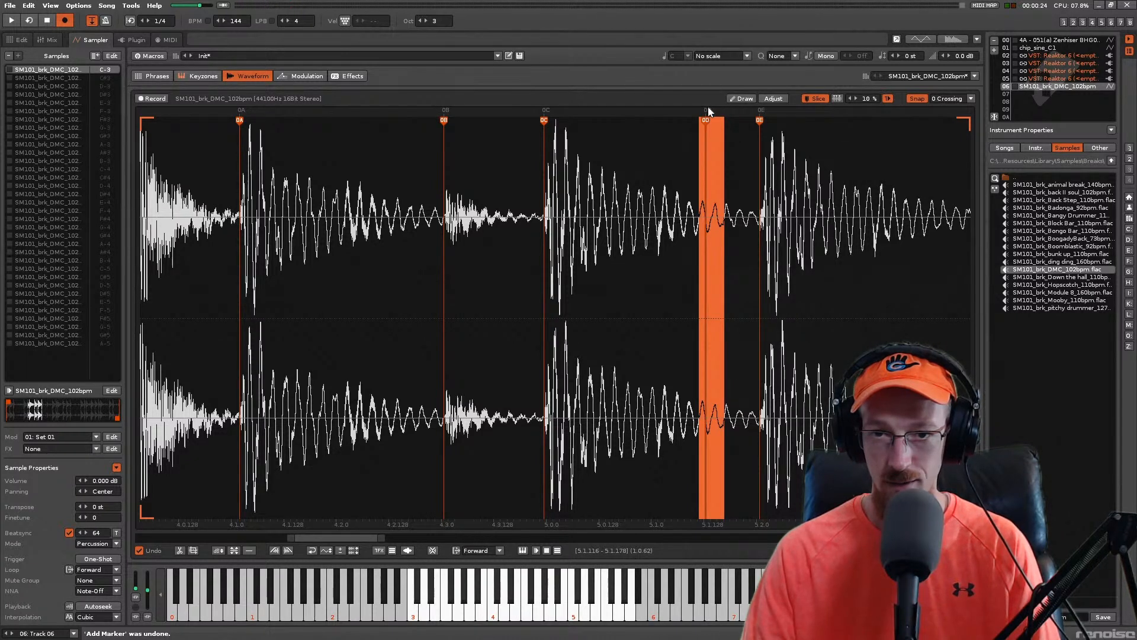
pyautogui.hotkey('ctrl', 'z')
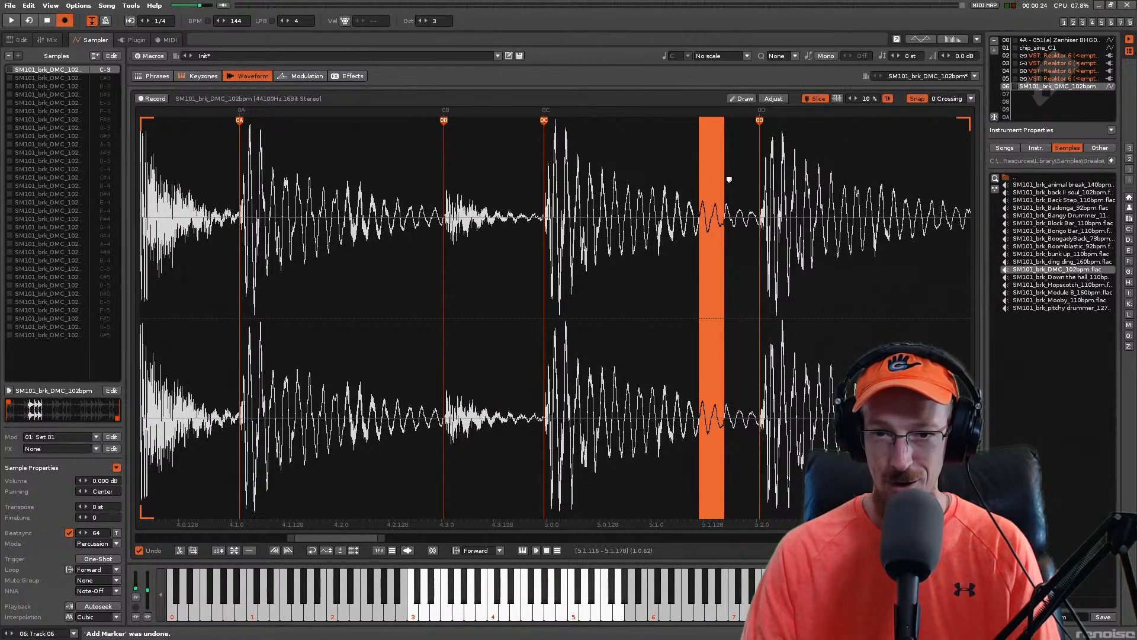
pyautogui.click(706, 159)
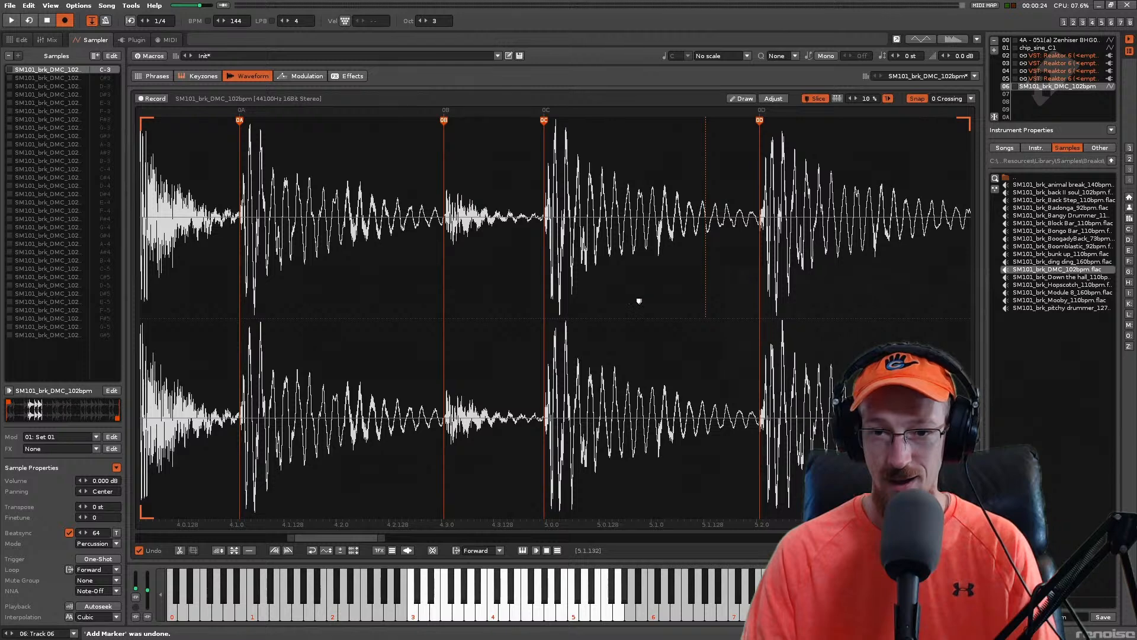
# Step: Audition slice 0D, starting at 5.2.0, repeatedly to check where it begins and ends
pyautogui.scroll(-2, 602, 279)
pyautogui.scroll(3, 598, 275)
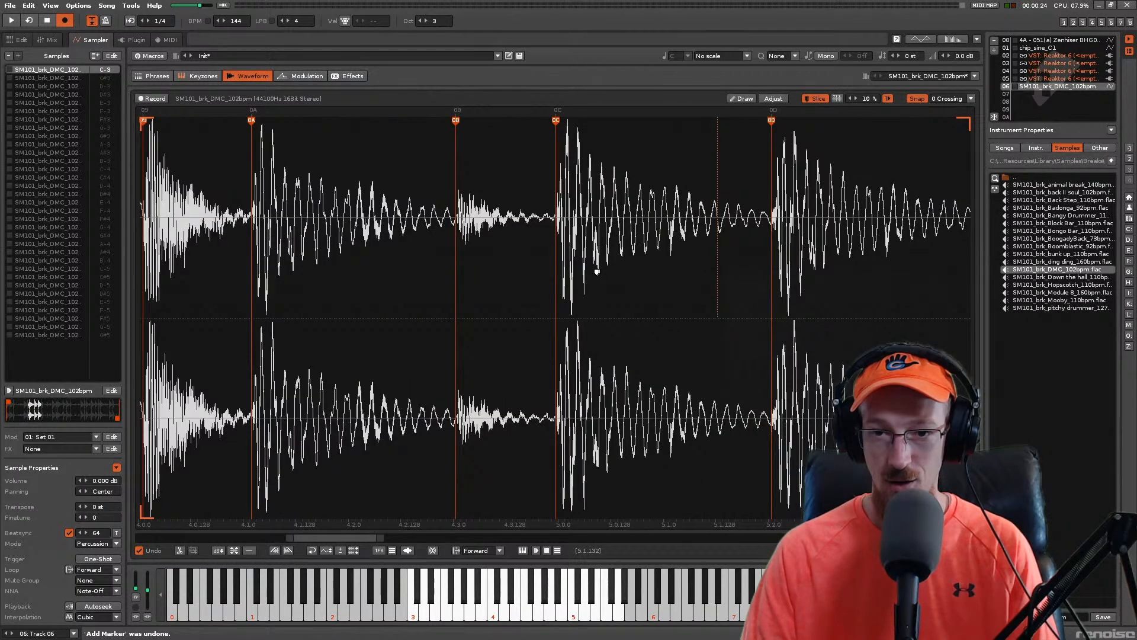
pyautogui.hscroll(8, 597, 272)
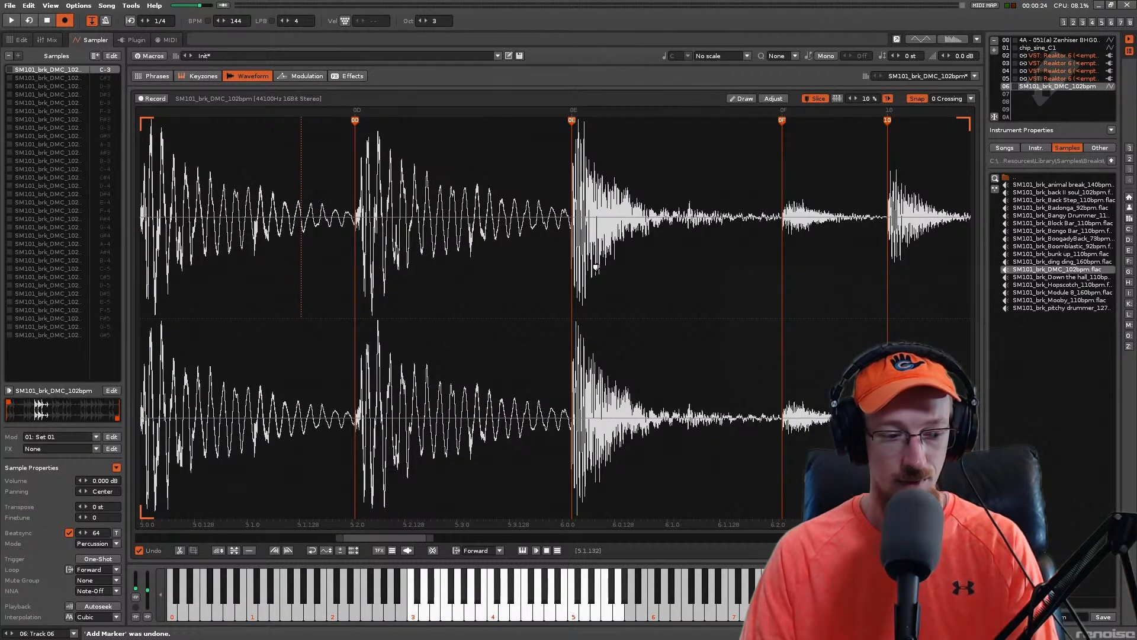
pyautogui.press('2')
pyautogui.press('2')
pyautogui.press('2')
pyautogui.press('2')
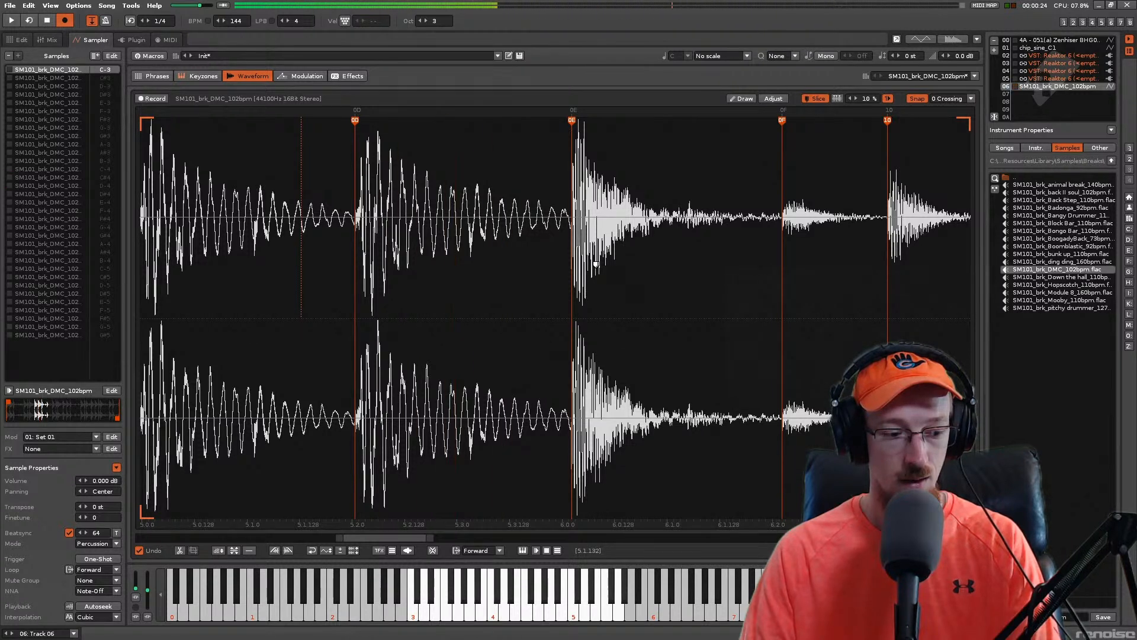
pyautogui.press('2')
pyautogui.press('2')
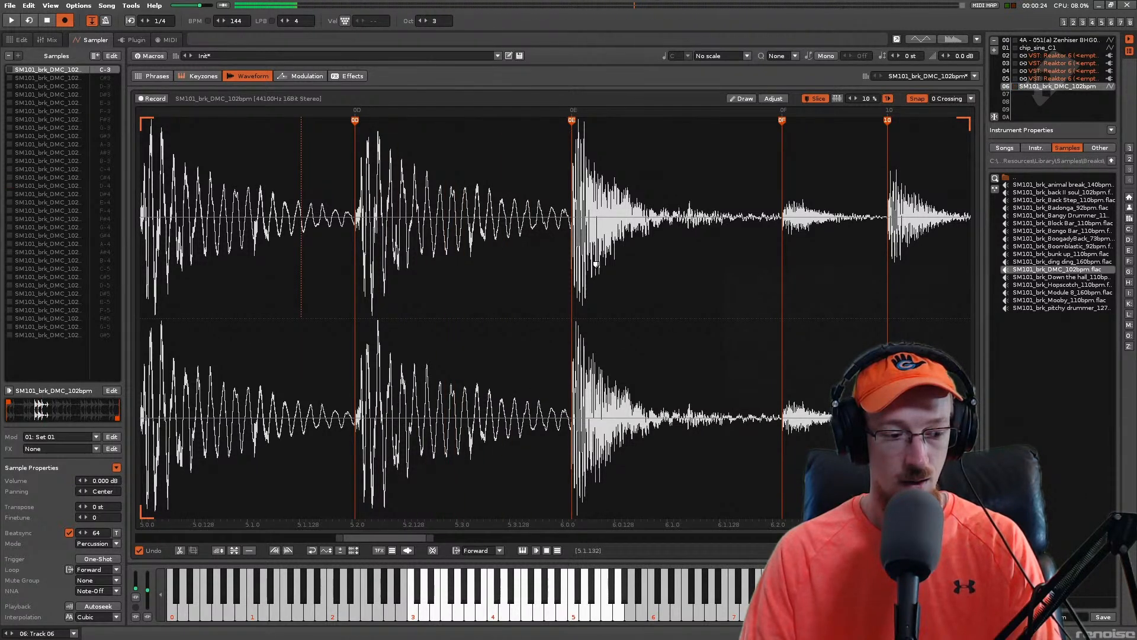
pyautogui.press('2')
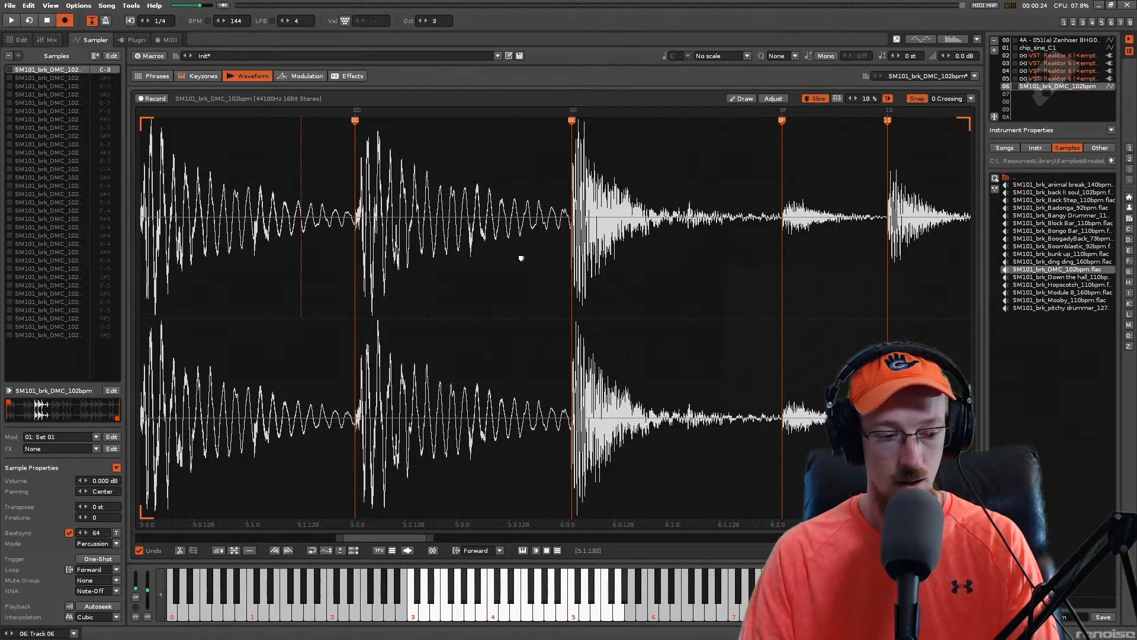
# Step: Audition slice 0C followed by slice 0D to compare how the two hits start and end
pyautogui.press('q')
pyautogui.press('q')
pyautogui.press('q')
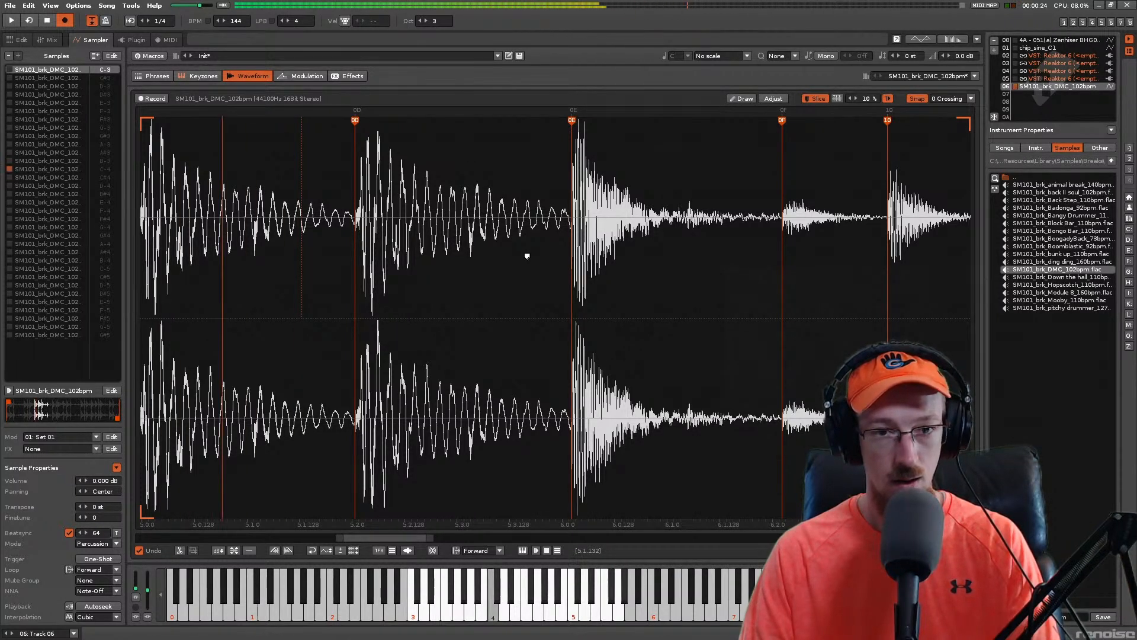
pyautogui.press('q')
pyautogui.press('2')
pyautogui.press('2')
pyautogui.press('2')
pyautogui.press('2')
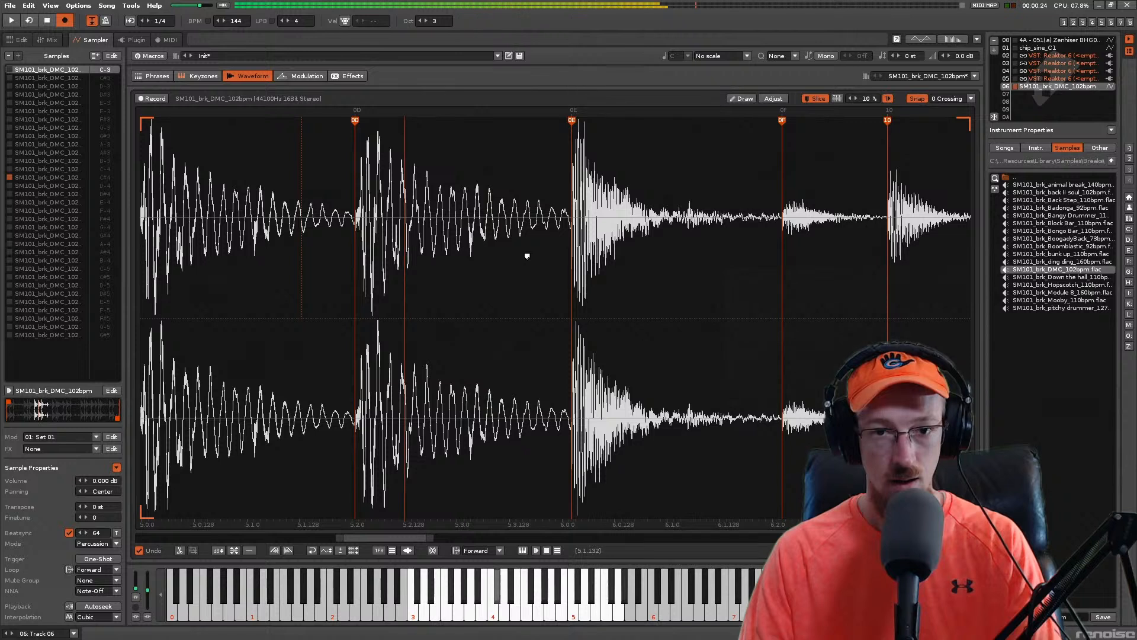
pyautogui.press('2')
pyautogui.press('2')
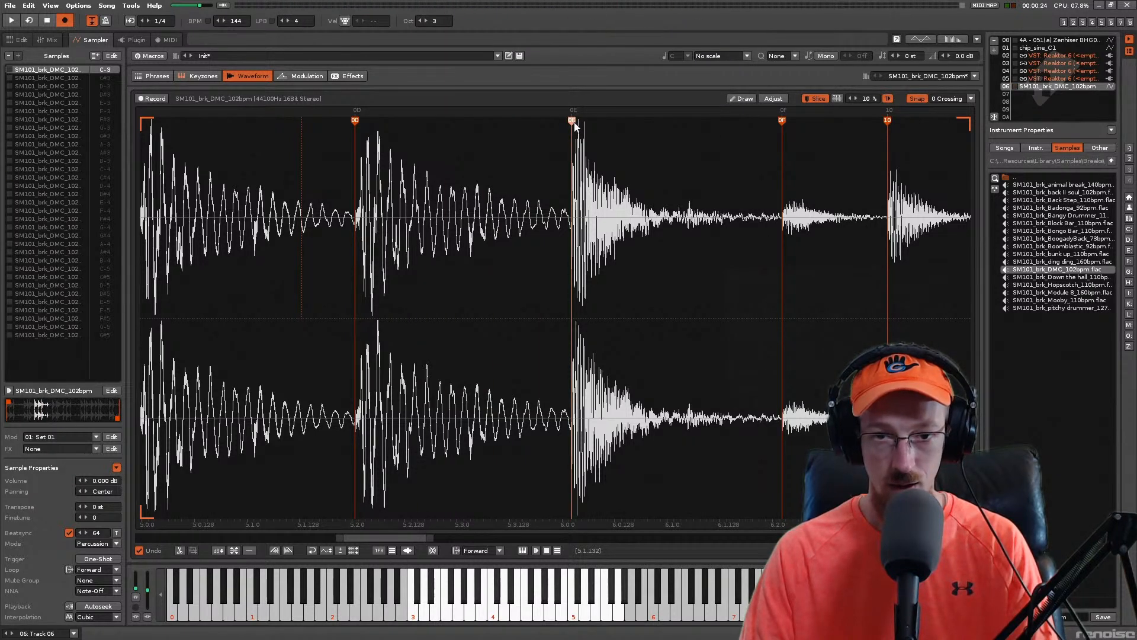
# Step: Nudge slice marker 0E slightly earlier, ahead of the loud hit at 6.0.0, and audition slices 0D through 0F
pyautogui.moveTo(573, 123); pyautogui.dragTo(571, 122)
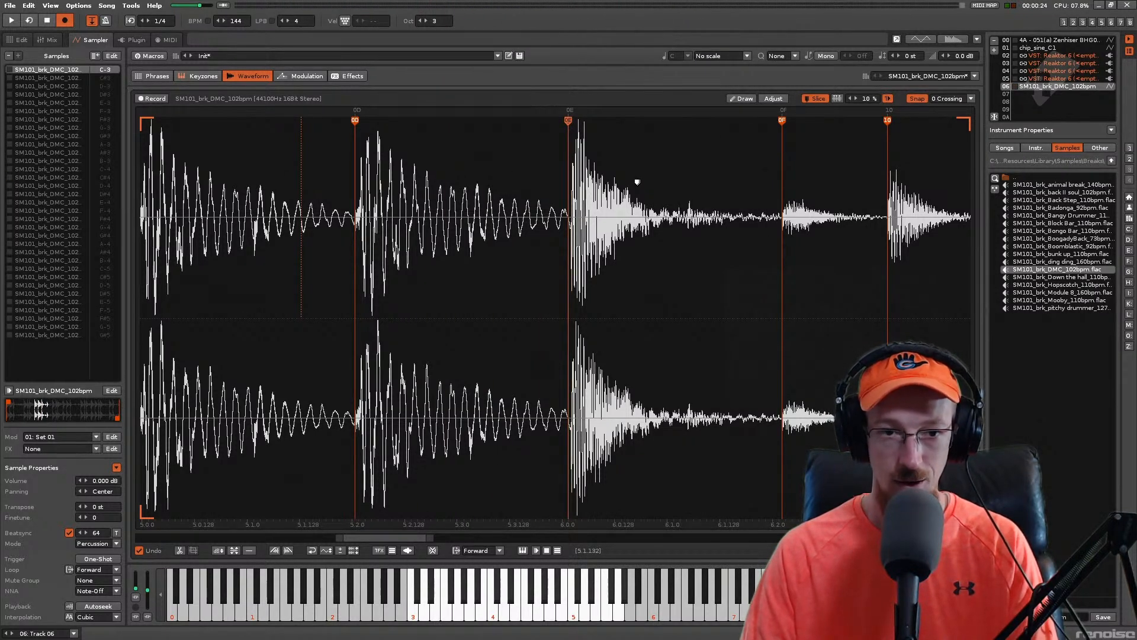
pyautogui.press('2')
pyautogui.press('3')
pyautogui.press('3')
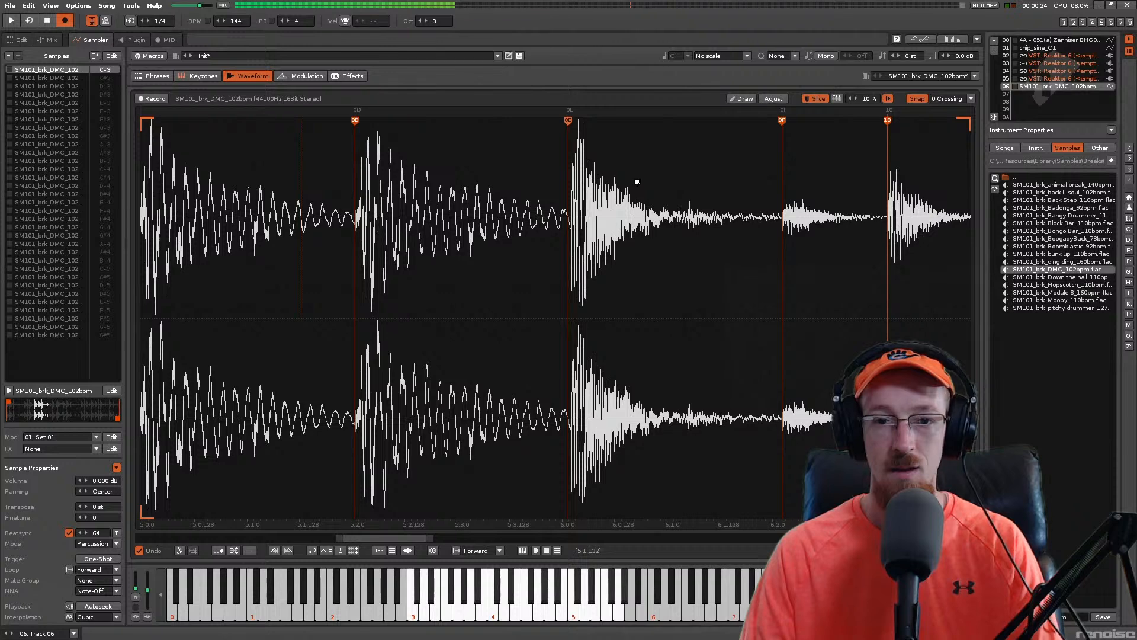
pyautogui.press('w')
pyautogui.press('w')
pyautogui.press('w')
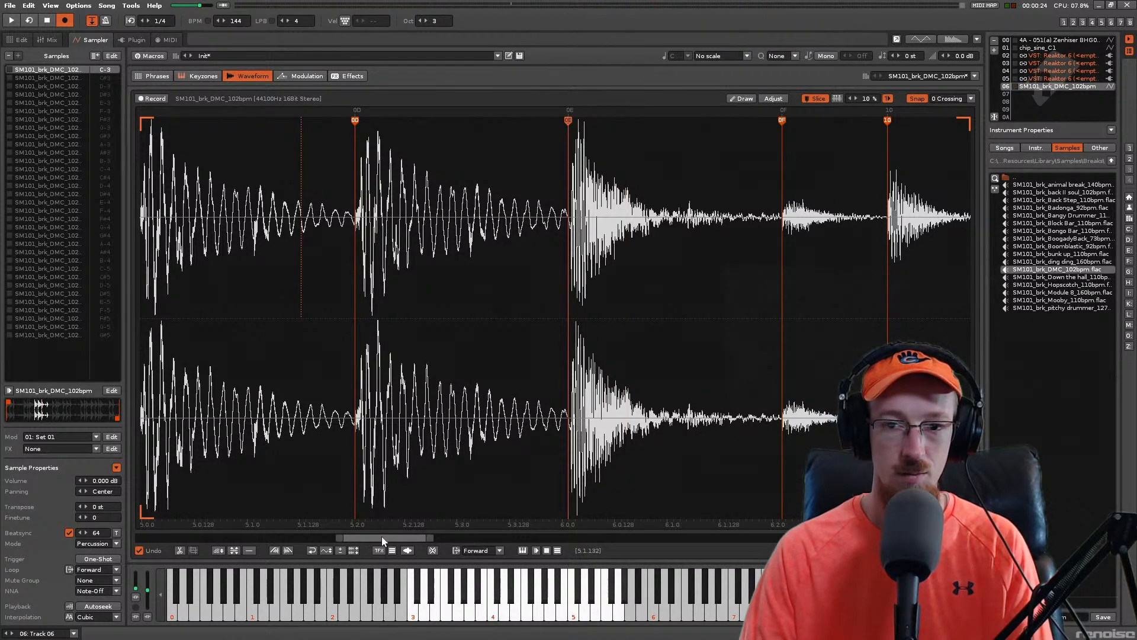
# Step: Nudge slice markers 0F and 10 slightly earlier, onto the onsets of their hits, and audition the surrounding slices
pyautogui.moveTo(381, 536); pyautogui.dragTo(433, 535)
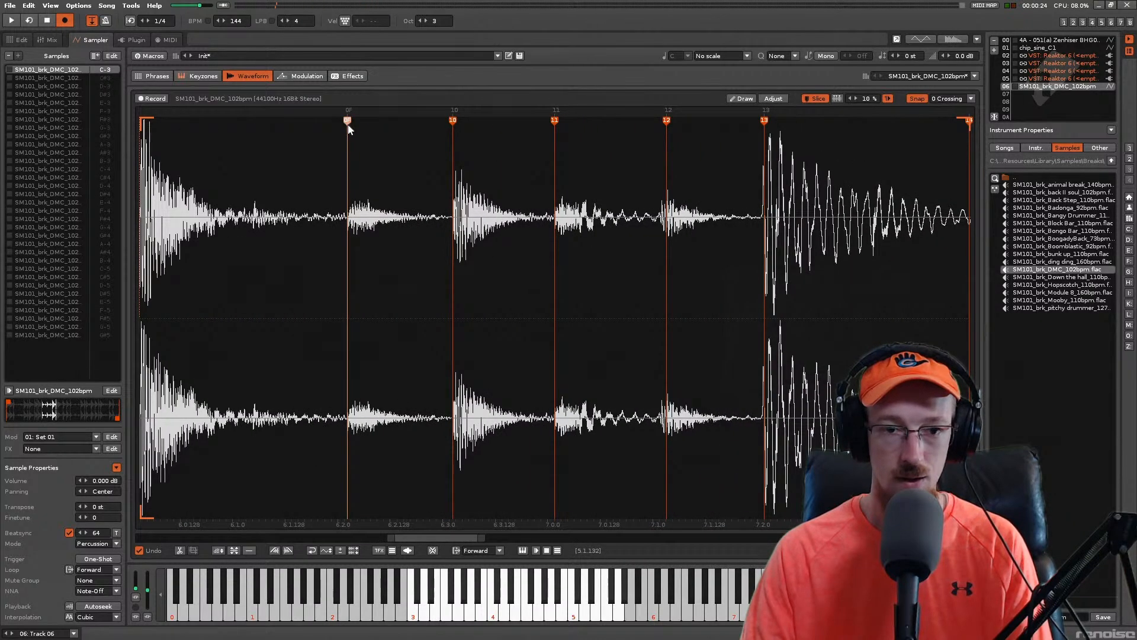
pyautogui.moveTo(348, 124); pyautogui.dragTo(348, 133)
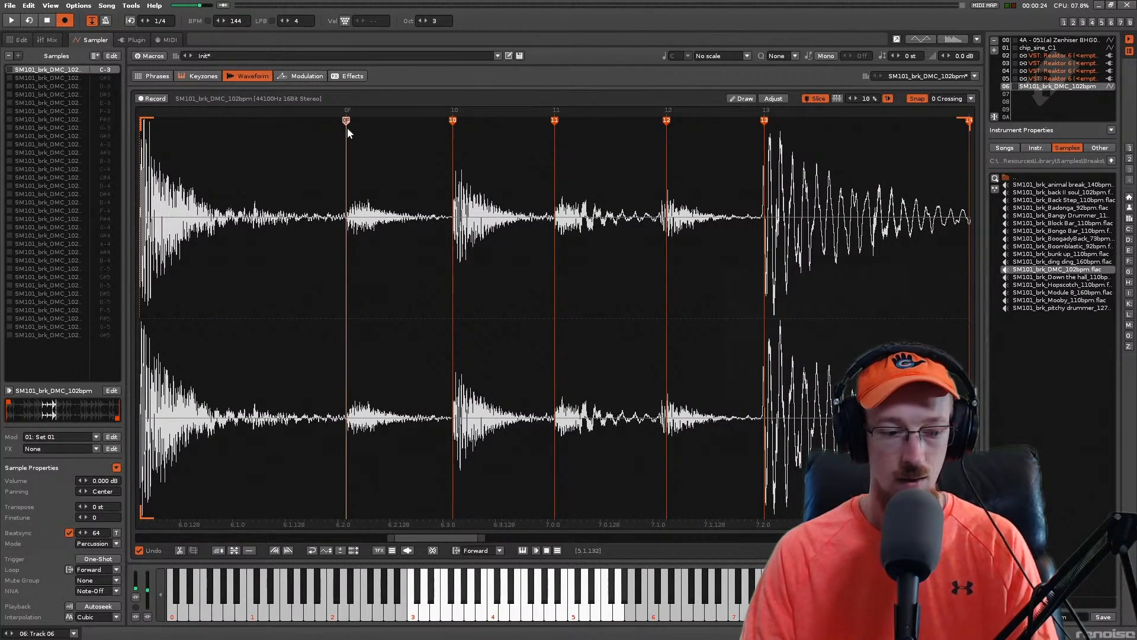
pyautogui.press('w')
pyautogui.press('w')
pyautogui.press('e')
pyautogui.press('3')
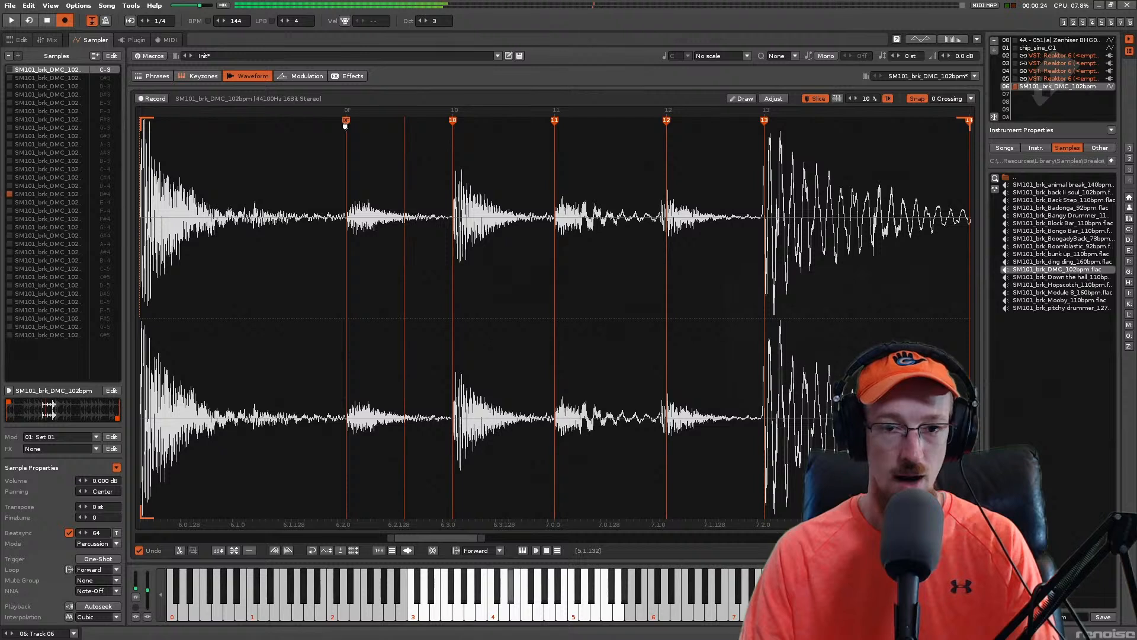
pyautogui.press('3')
pyautogui.press('r')
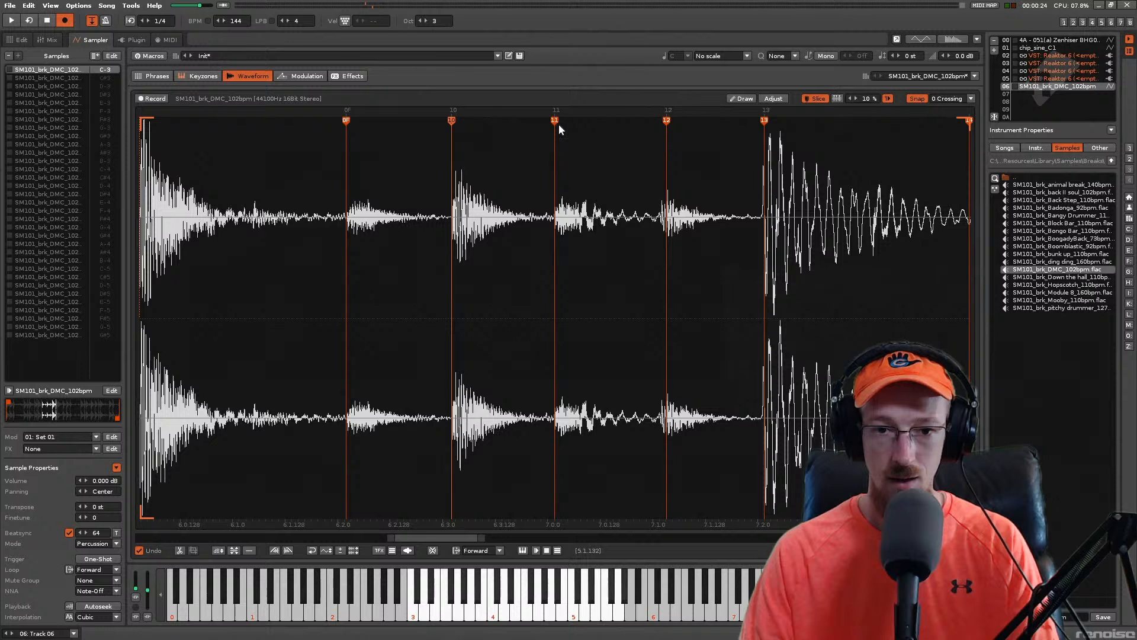
# Step: Shift slice markers 11 and 12 earlier to the starts of the hits near 7.0.0 and 7.1.0, auditioning slice 11
pyautogui.moveTo(557, 122); pyautogui.dragTo(554, 125)
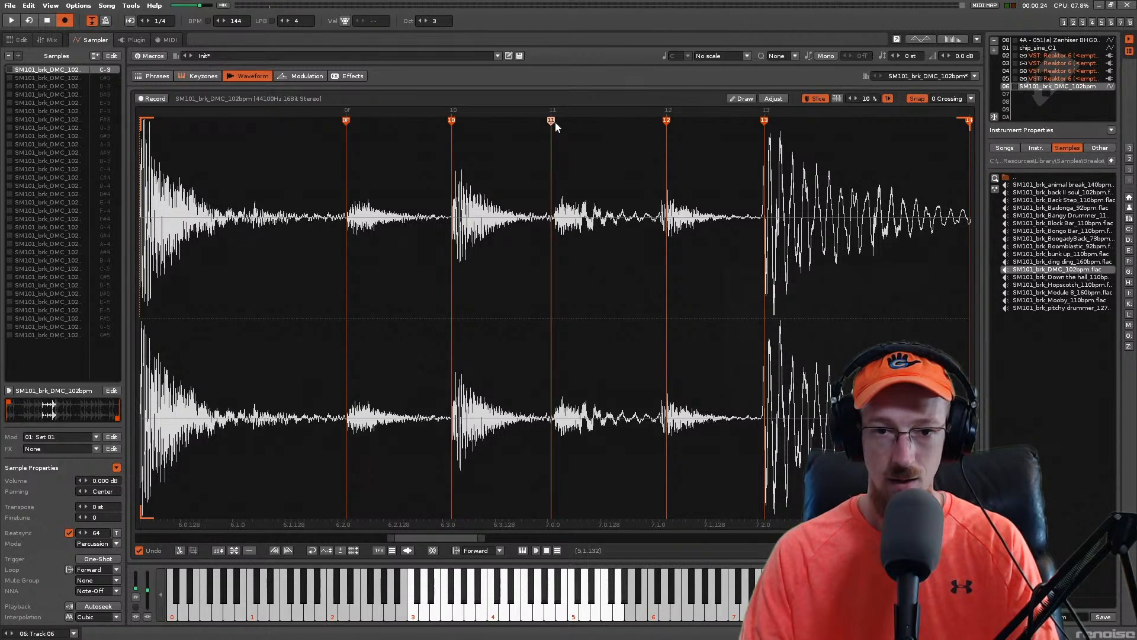
pyautogui.press('3')
pyautogui.press('r')
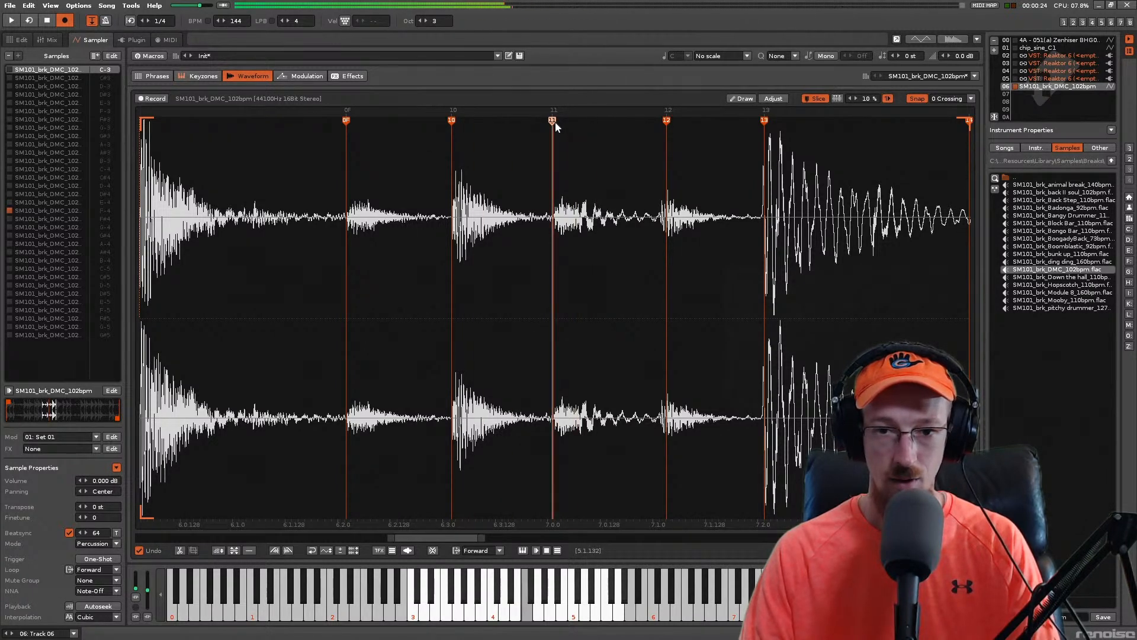
pyautogui.moveTo(665, 123); pyautogui.dragTo(656, 123)
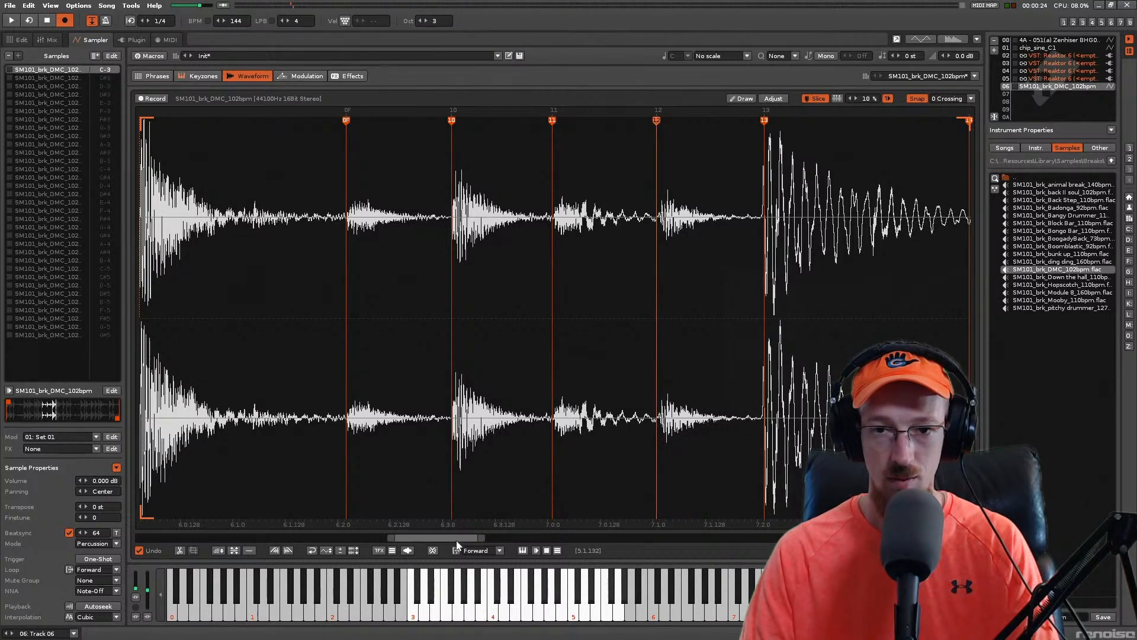
# Step: Audition slices 11 and 12, and shift slice marker 13 slightly earlier, ahead of the loud hit near 7.2.0
pyautogui.moveTo(457, 540); pyautogui.dragTo(472, 535)
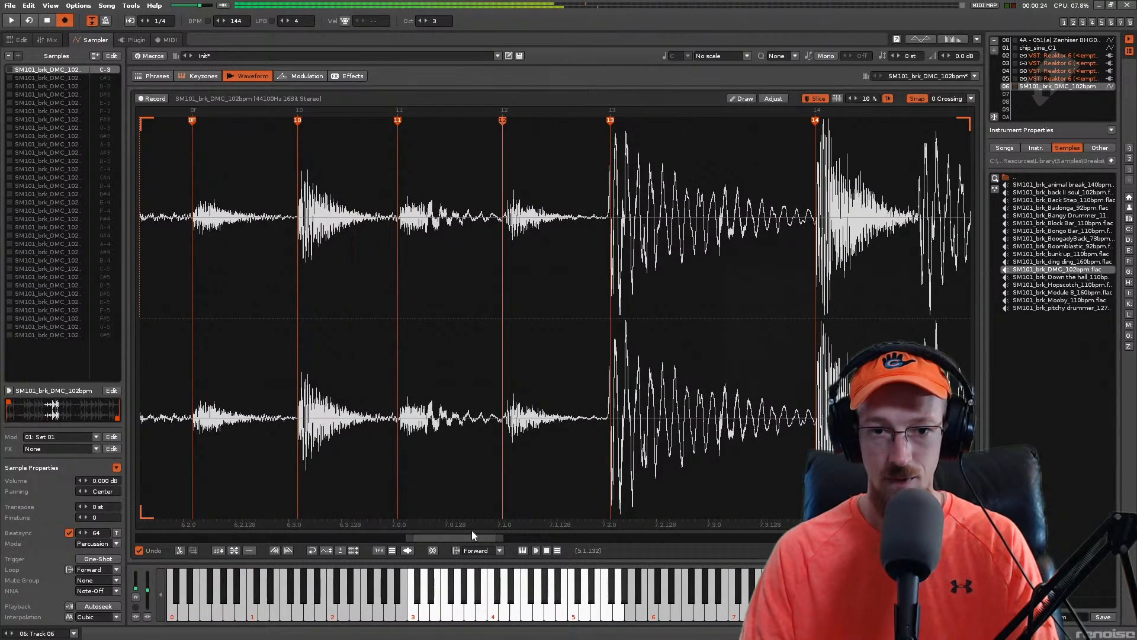
pyautogui.press('r')
pyautogui.press('5')
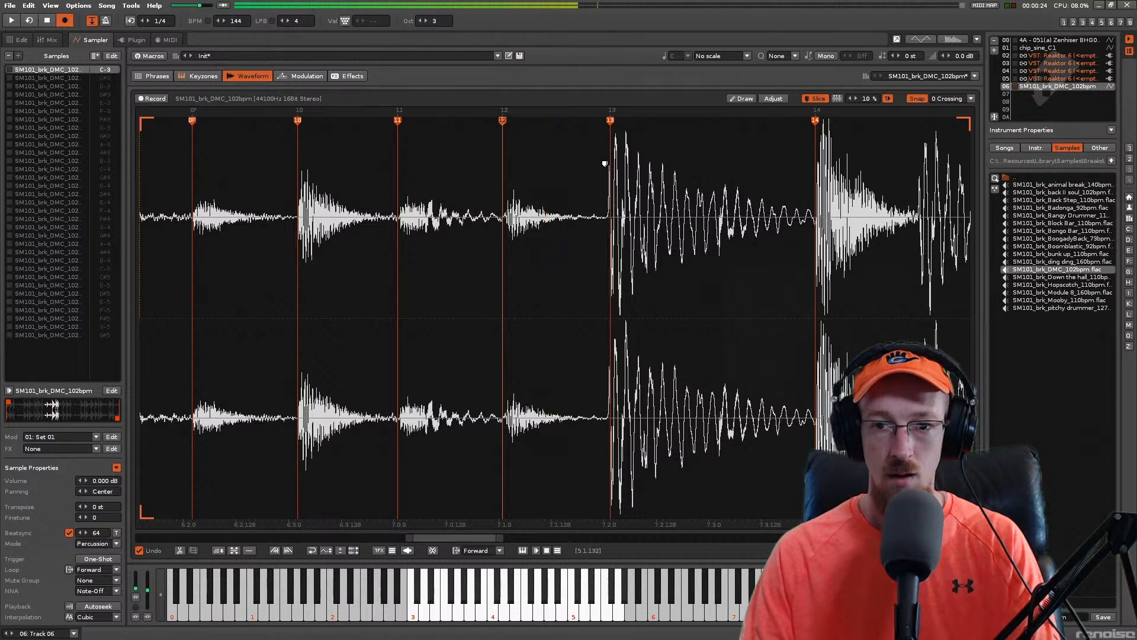
pyautogui.moveTo(610, 123); pyautogui.dragTo(605, 125)
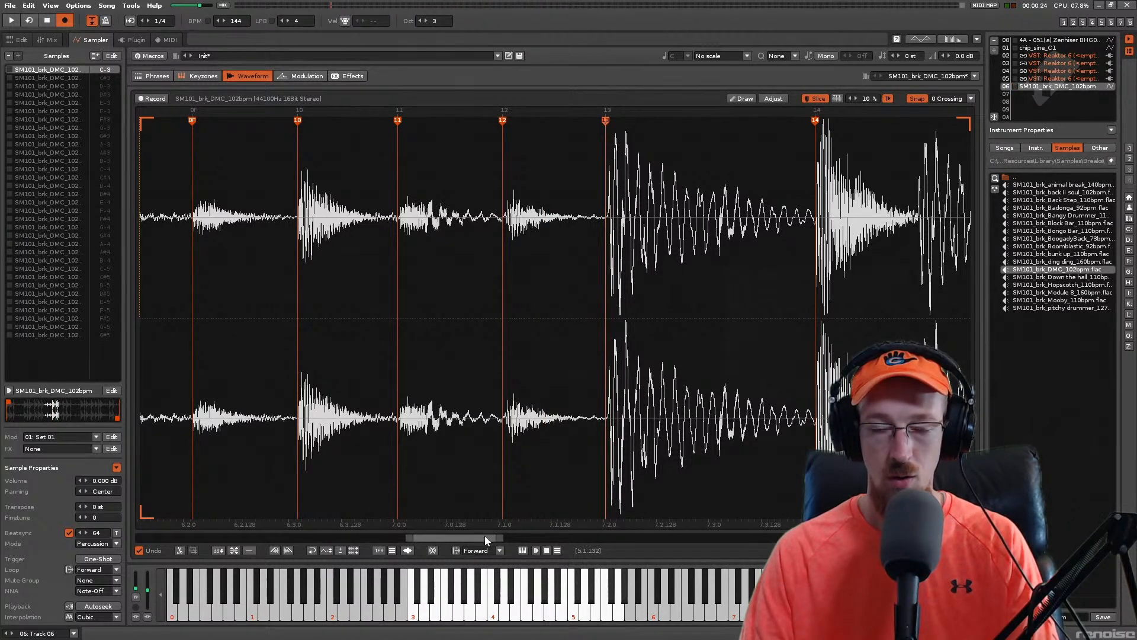
# Step: Audition slices 11 through 13 repeatedly to check how each hit starts and ends
pyautogui.moveTo(485, 537); pyautogui.dragTo(515, 534)
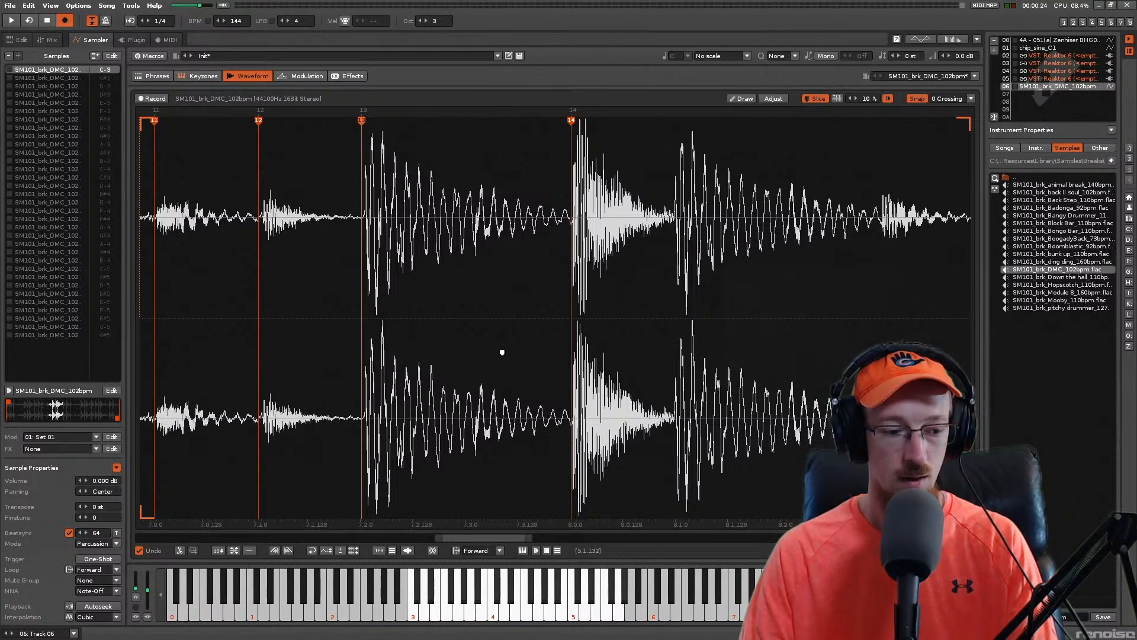
pyautogui.press('5')
pyautogui.press('5')
pyautogui.press('r')
pyautogui.press('r')
pyautogui.press('r')
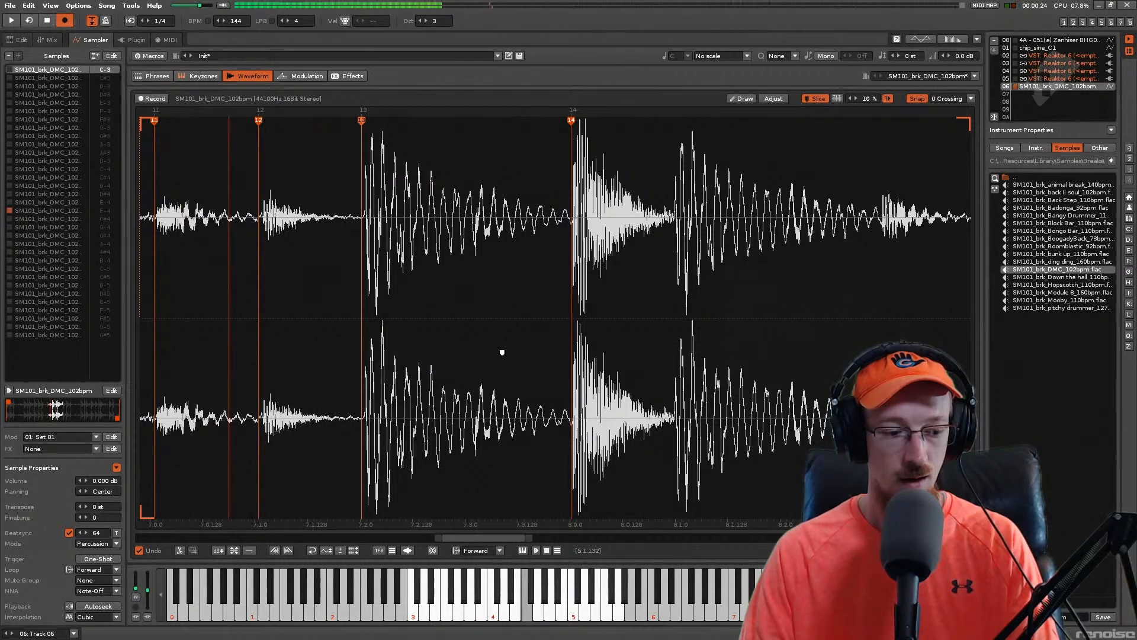
pyautogui.press('r')
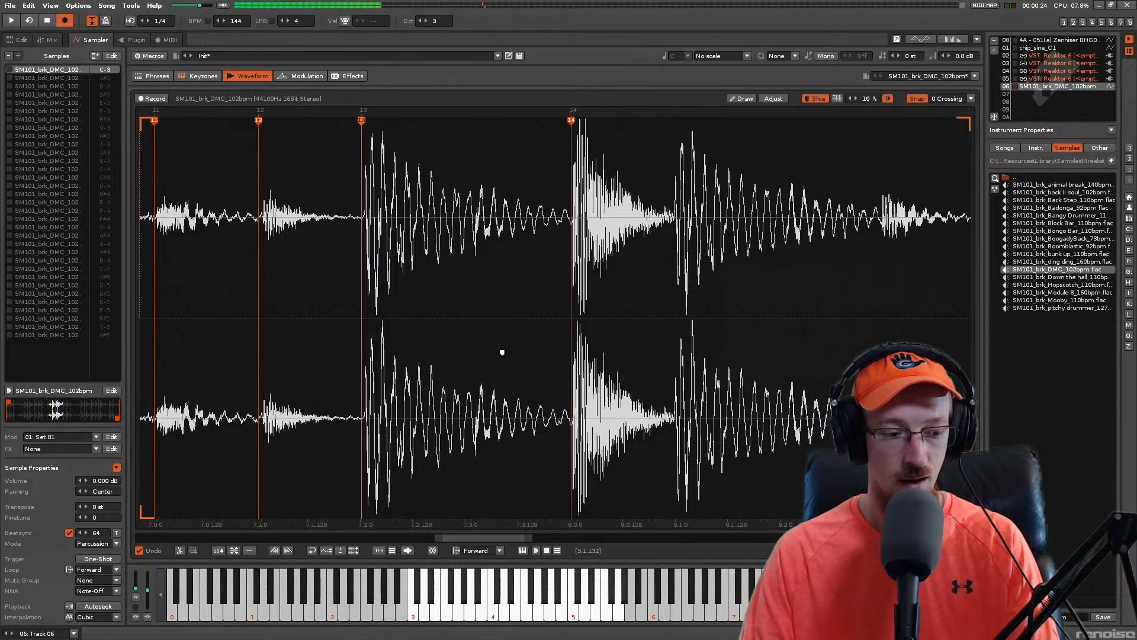
pyautogui.press('t')
pyautogui.press('t')
pyautogui.press('t')
pyautogui.press('t')
pyautogui.press('t')
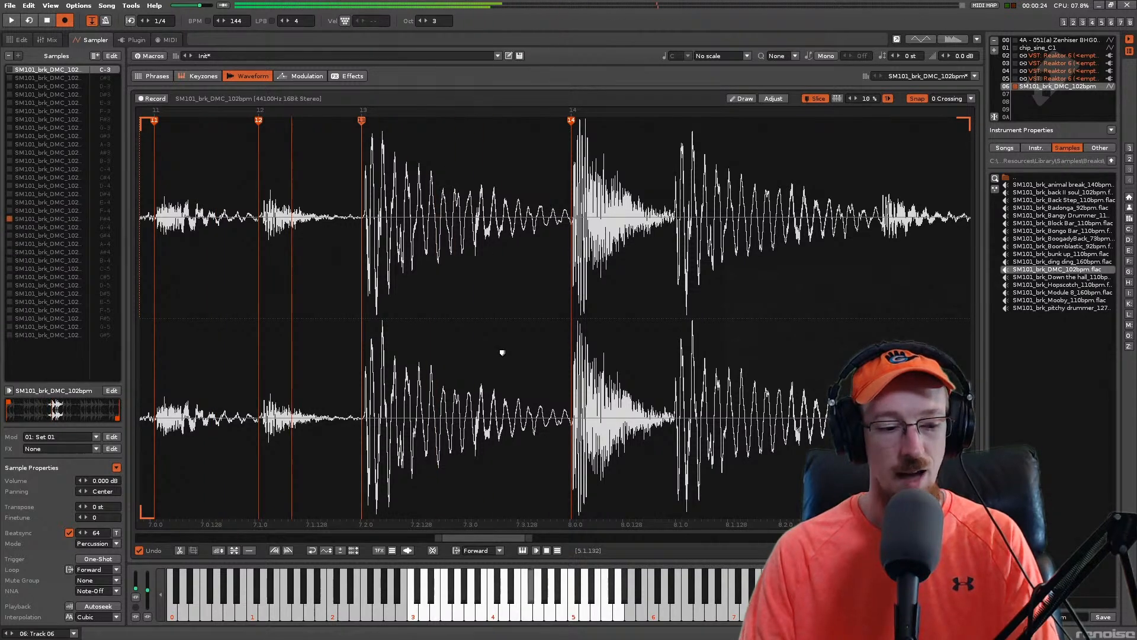
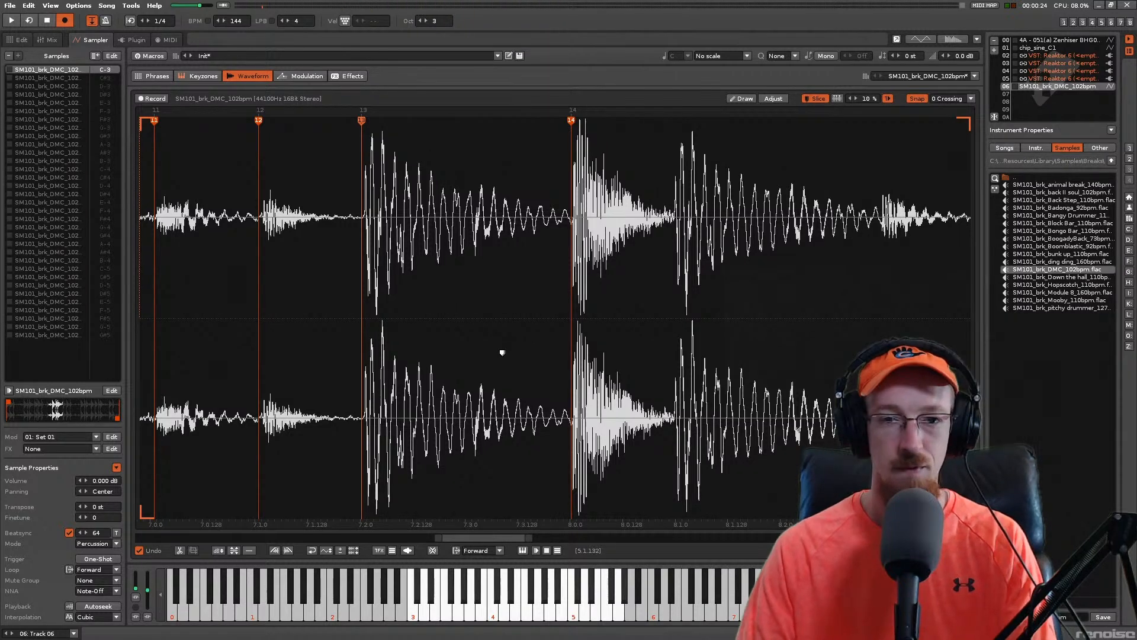
# Step: Add a slice marker at the onset of the hit near 8.1.0, auditioning slices 12 through 14
pyautogui.press('5')
pyautogui.press('5')
pyautogui.press('6')
pyautogui.press('6')
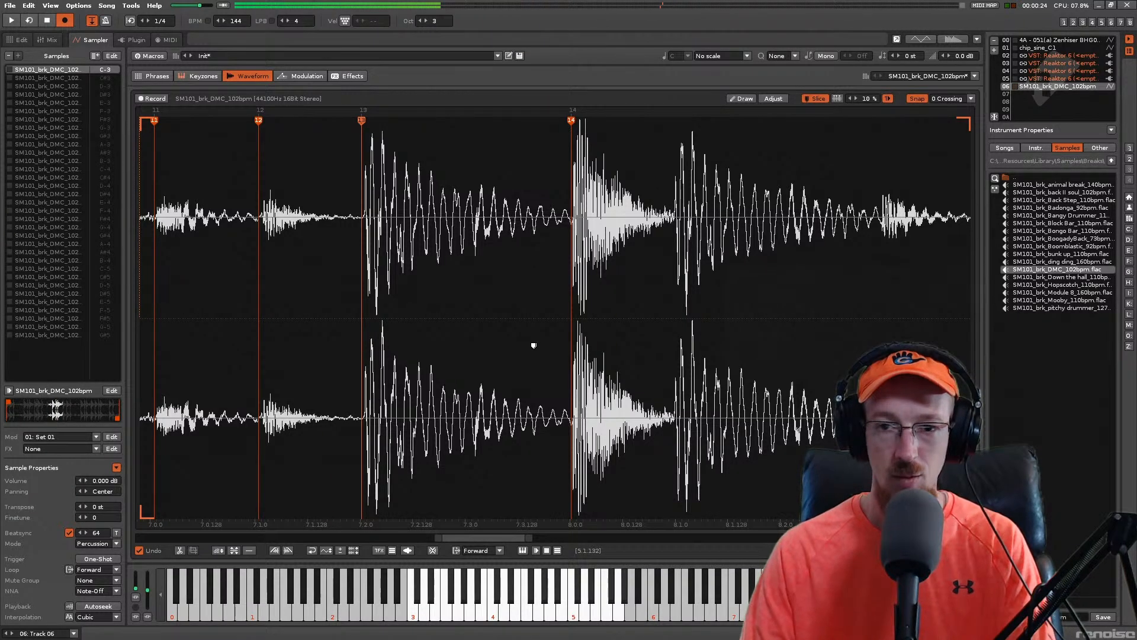
pyautogui.moveTo(664, 126); pyautogui.dragTo(675, 129)
pyautogui.press('7')
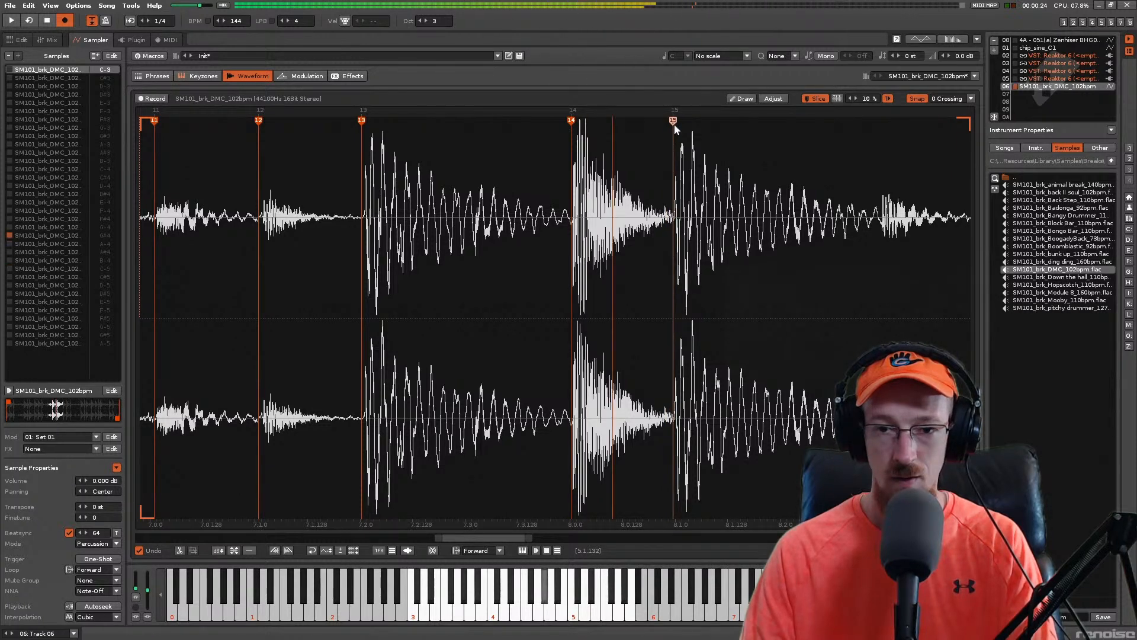
pyautogui.press('6')
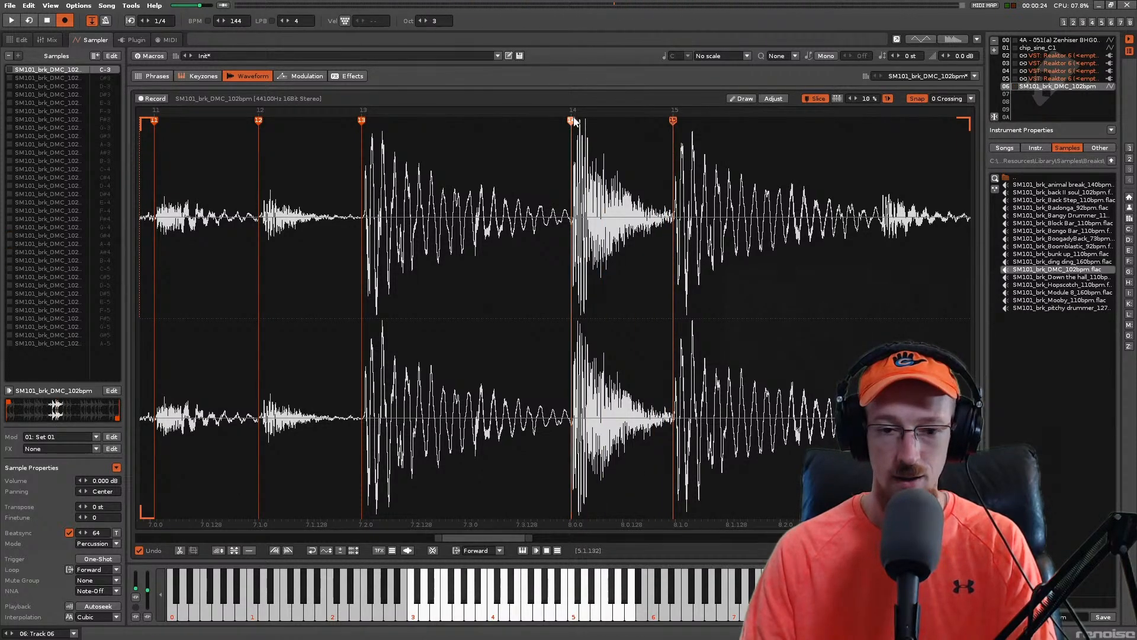
# Step: Add a slice marker at the start of the quieter hit just before 8.3.0 and audition slice 15
pyautogui.moveTo(480, 545); pyautogui.dragTo(495, 544)
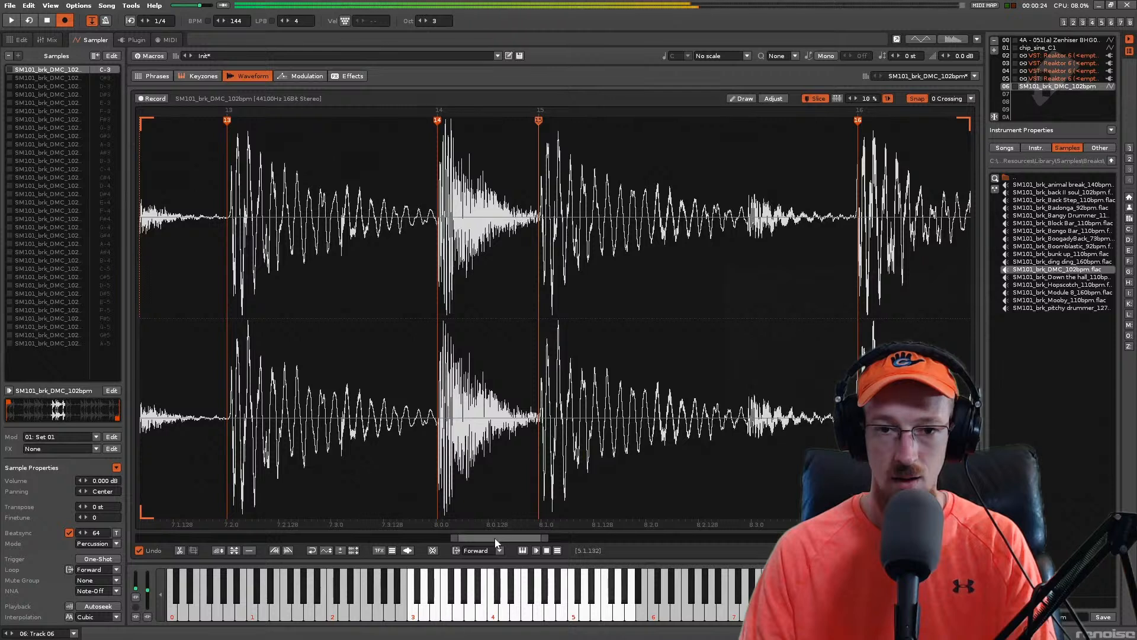
pyautogui.press('y')
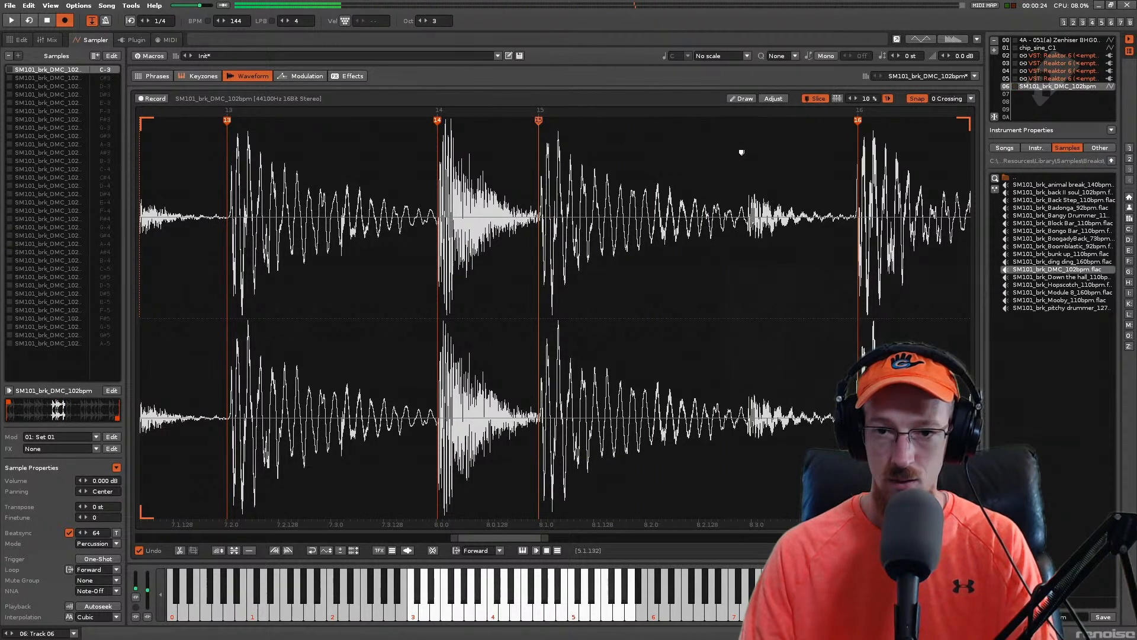
pyautogui.doubleClick(744, 122)
pyautogui.press('y')
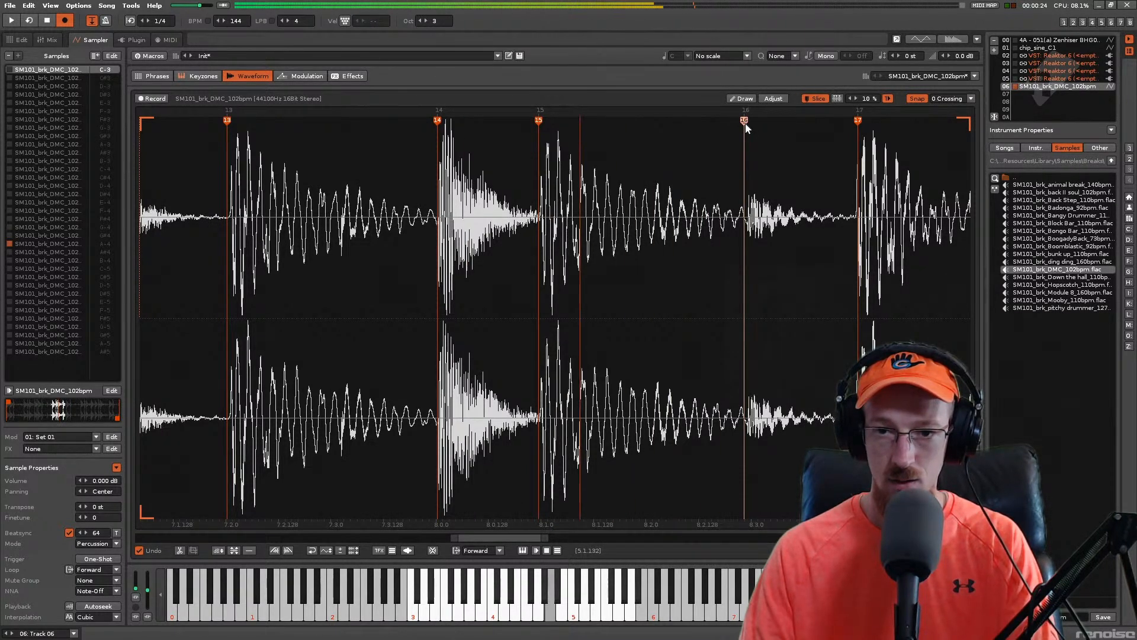
# Step: Nudge slice marker 17 slightly earlier, just ahead of the hit near 9.0.0, and audition the surrounding slices
pyautogui.press('u')
pyautogui.press('6')
pyautogui.press('7')
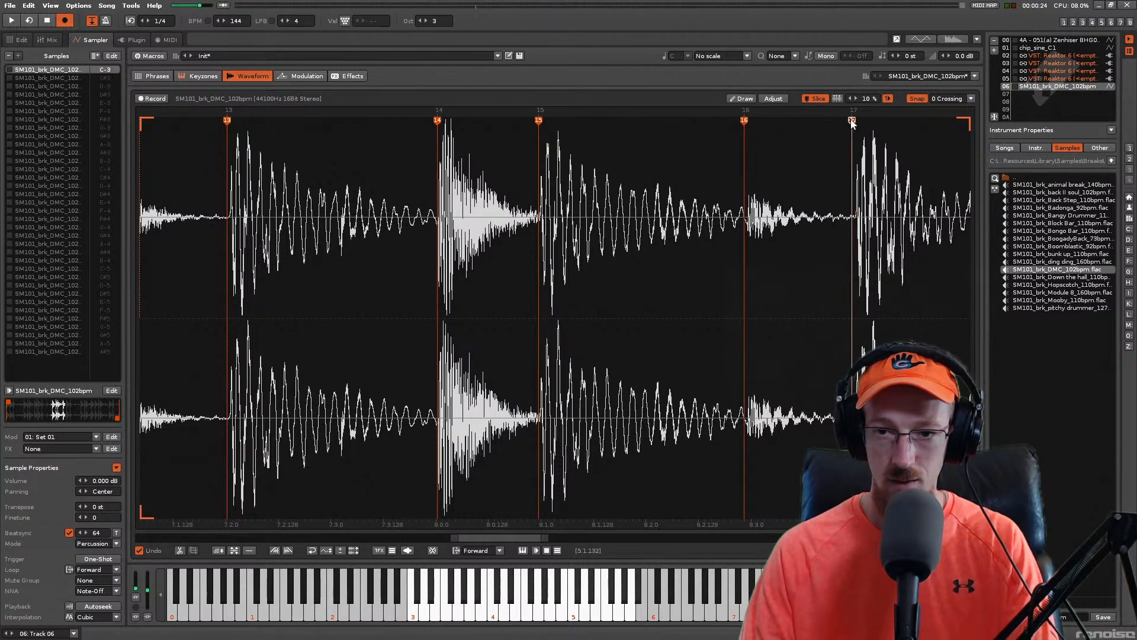
pyautogui.press('7')
pyautogui.press('7')
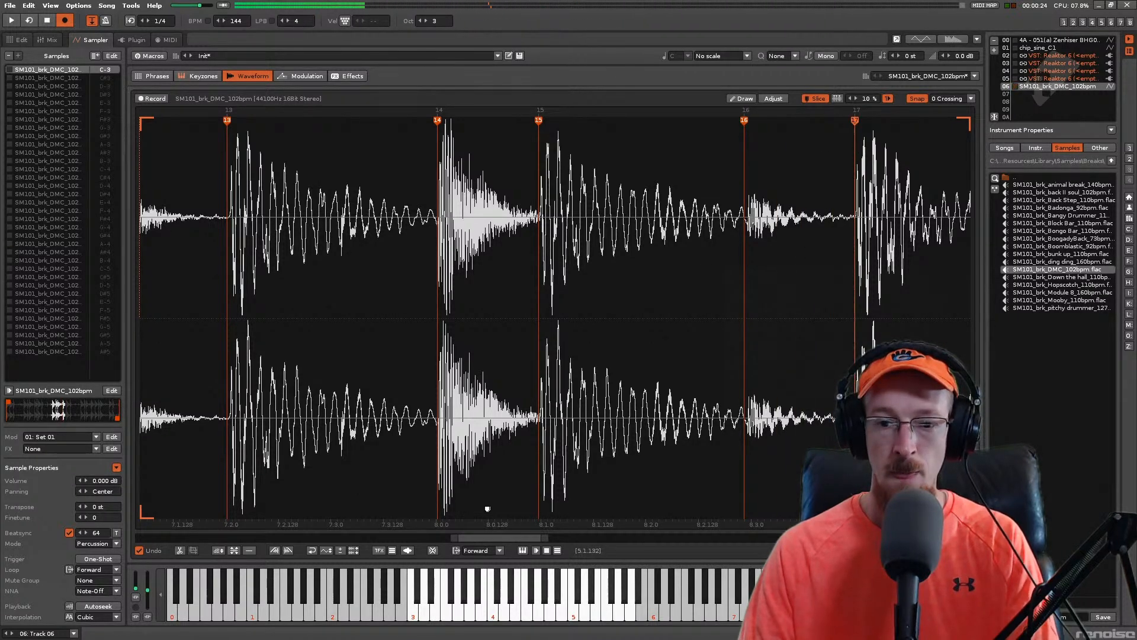
pyautogui.moveTo(506, 534); pyautogui.dragTo(552, 532)
pyautogui.press('u')
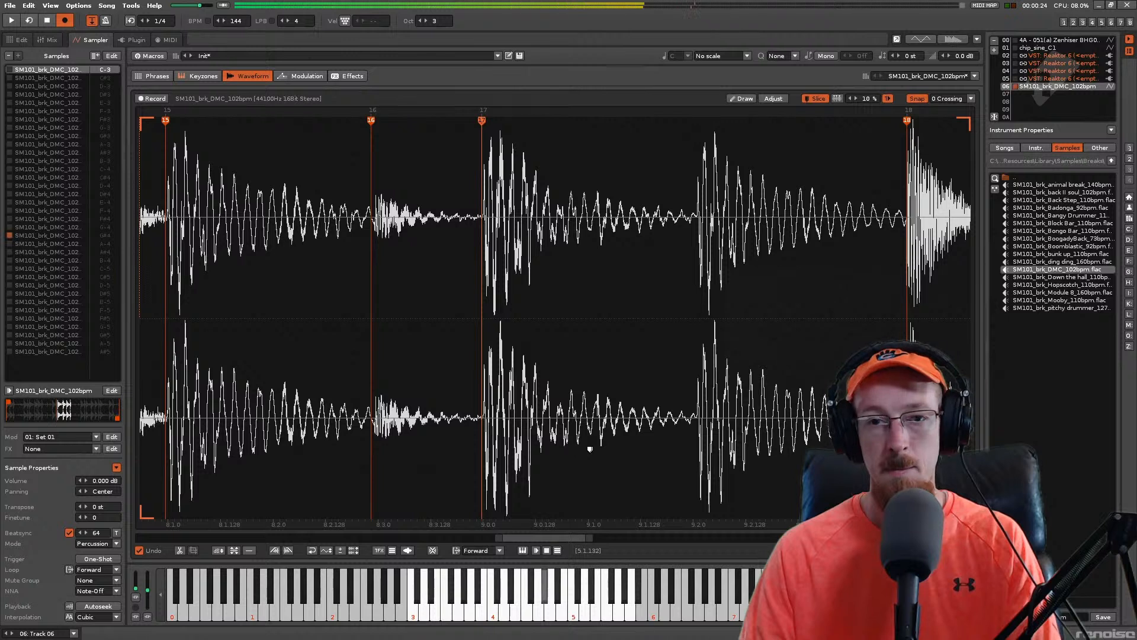
pyautogui.press('7')
pyautogui.press('7')
pyautogui.press('u')
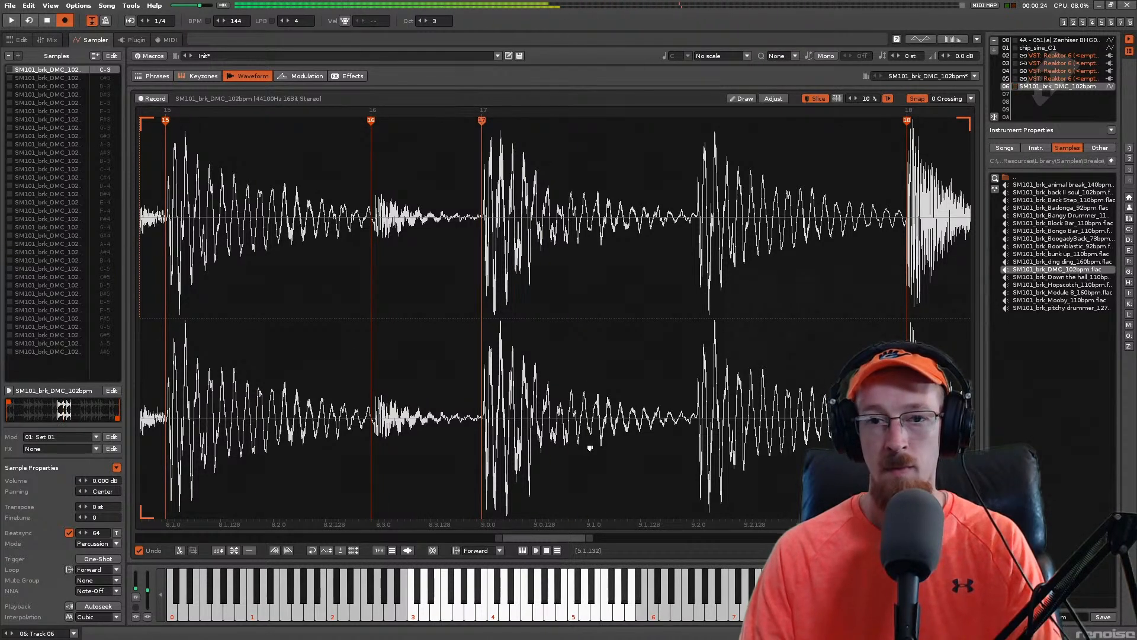
# Step: Add a slice marker just ahead of the hit near 9.2.0, audition it, and nudge marker 19 slightly earlier, before the loud hit
pyautogui.click(683, 126)
pyautogui.moveTo(686, 120); pyautogui.dragTo(694, 122)
pyautogui.press('i')
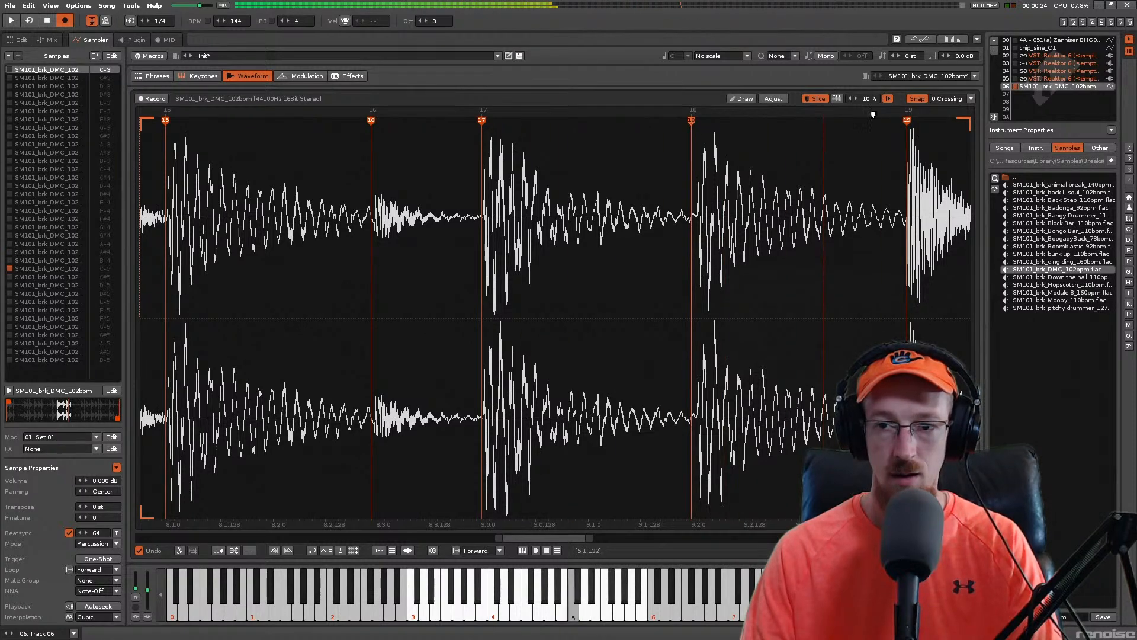
pyautogui.moveTo(908, 122); pyautogui.dragTo(903, 118)
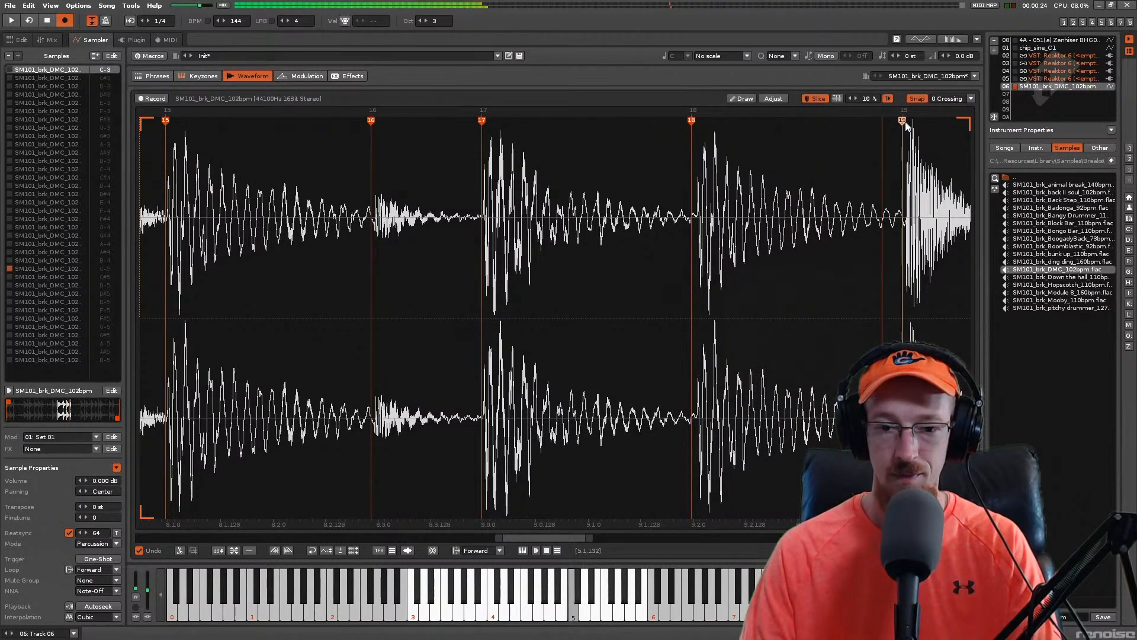
# Step: Raise the keyboard octave to 4 and audition slices 18 through 1A
pyautogui.moveTo(560, 539); pyautogui.dragTo(621, 537)
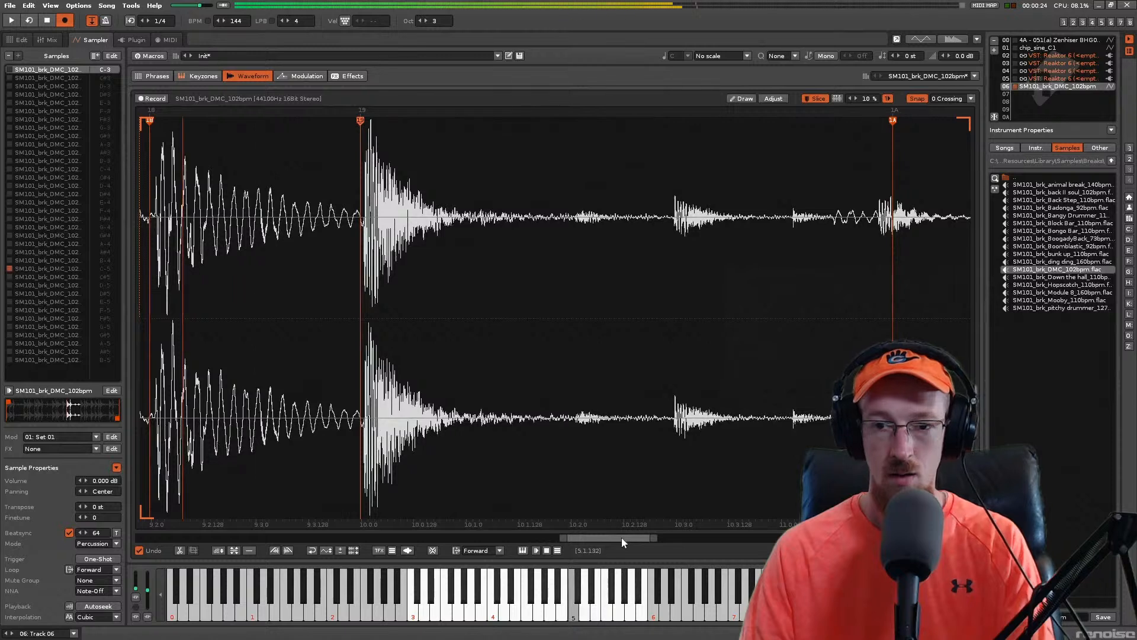
pyautogui.press('KP_Multiply')
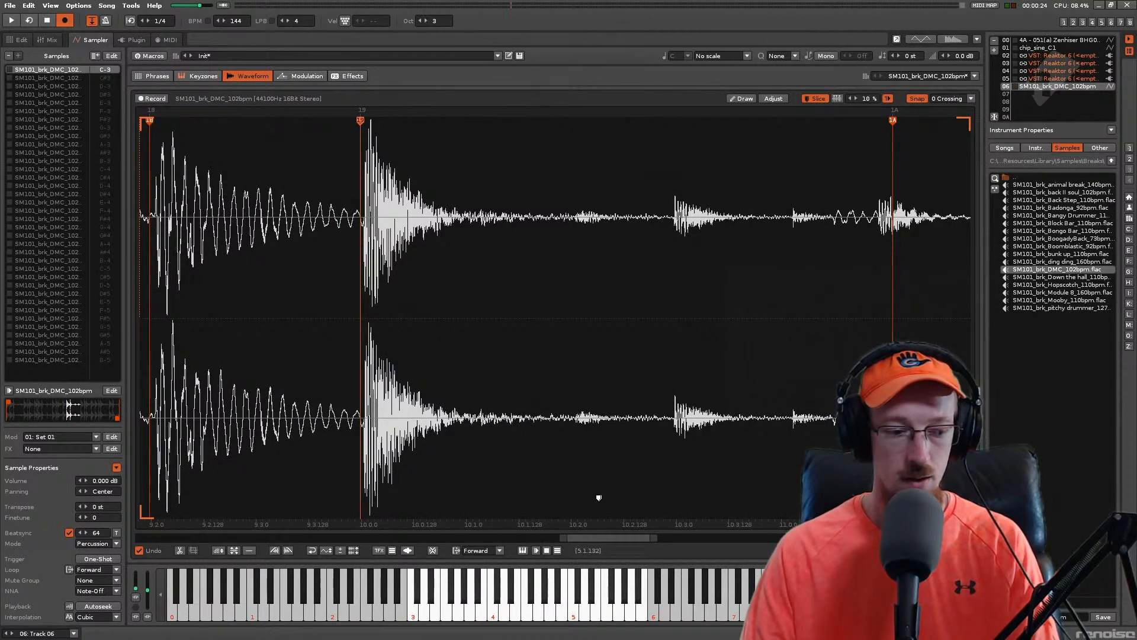
pyautogui.press('q')
pyautogui.press('q')
pyautogui.press('q')
pyautogui.press('2')
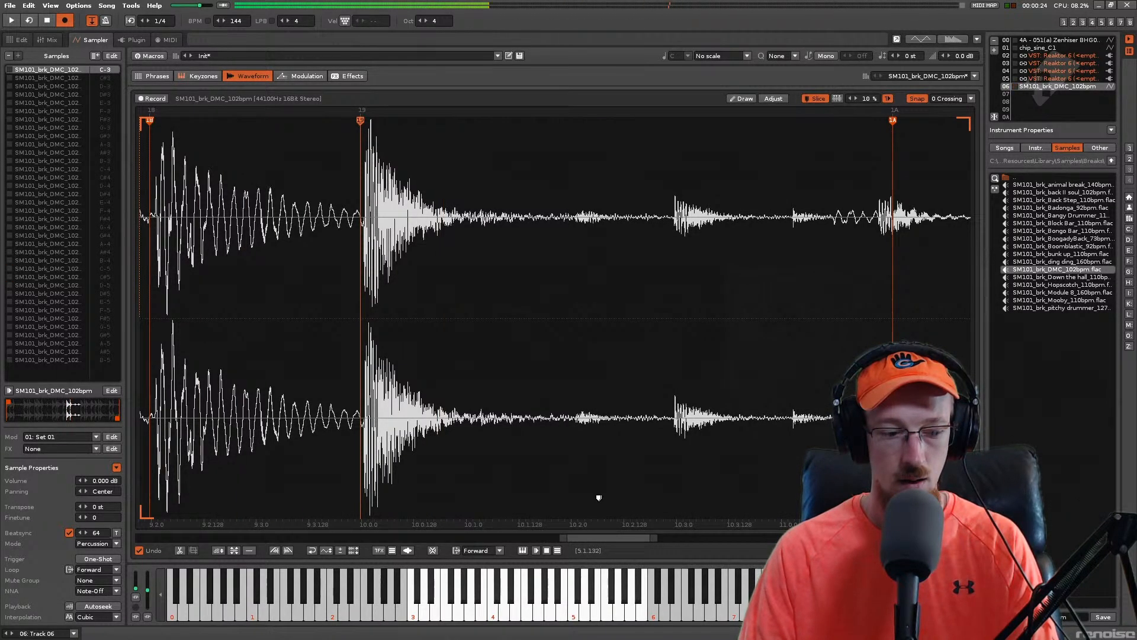
pyautogui.press('w')
pyautogui.press('w')
pyautogui.press('w')
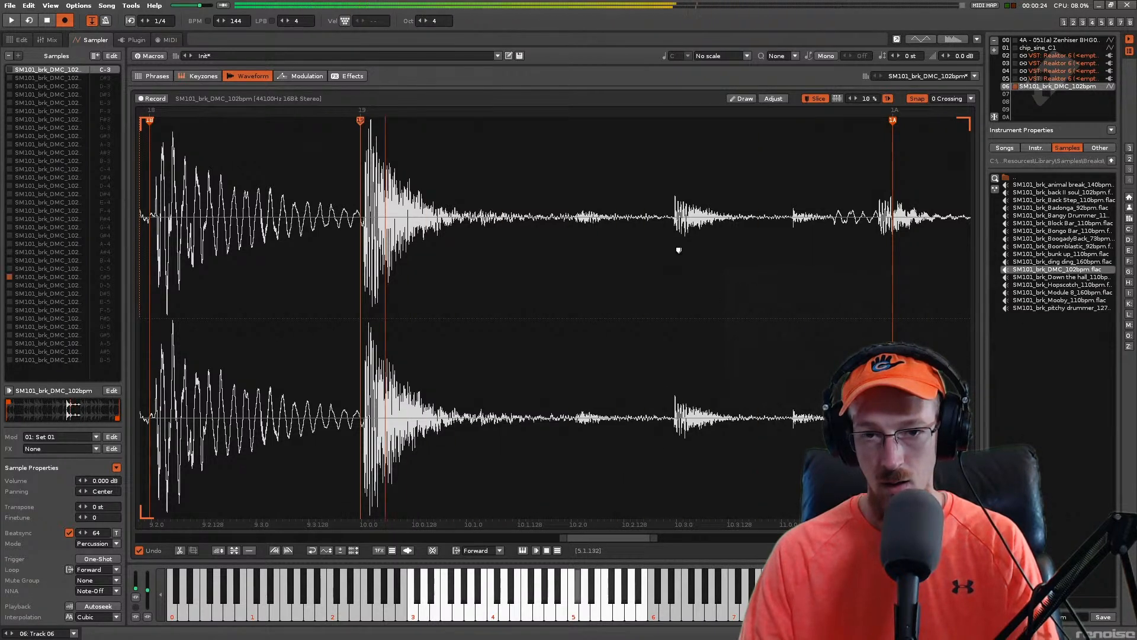
# Step: Add a slice marker slightly ahead of the quiet hit near 10.2.0 and audition the neighbouring slices
pyautogui.doubleClick(578, 122)
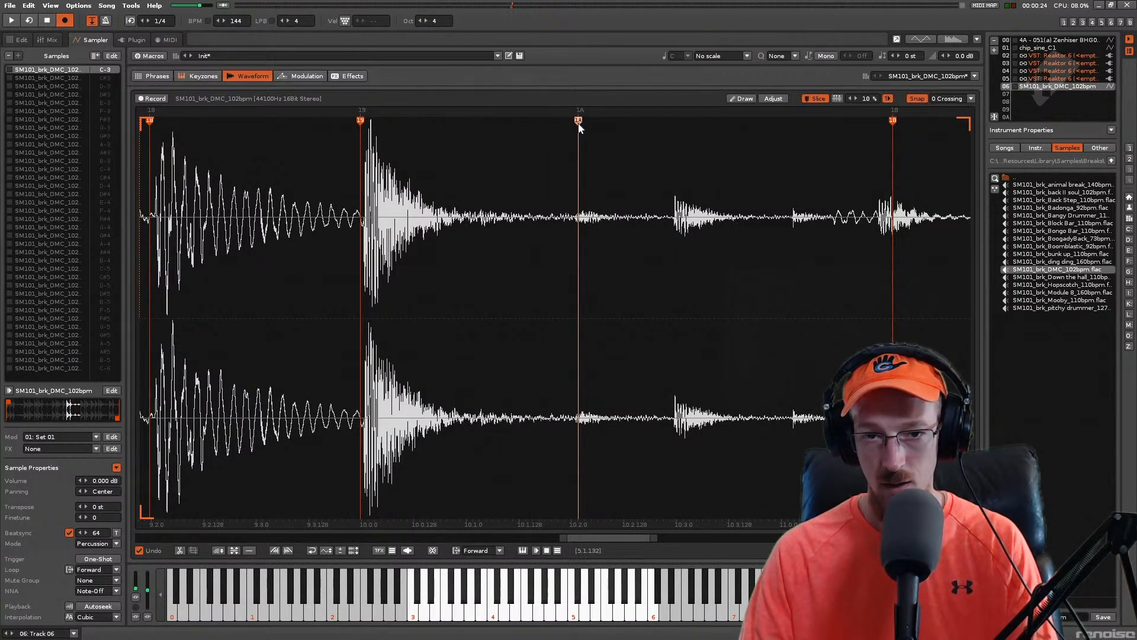
pyautogui.moveTo(579, 122); pyautogui.dragTo(572, 122)
pyautogui.press('e')
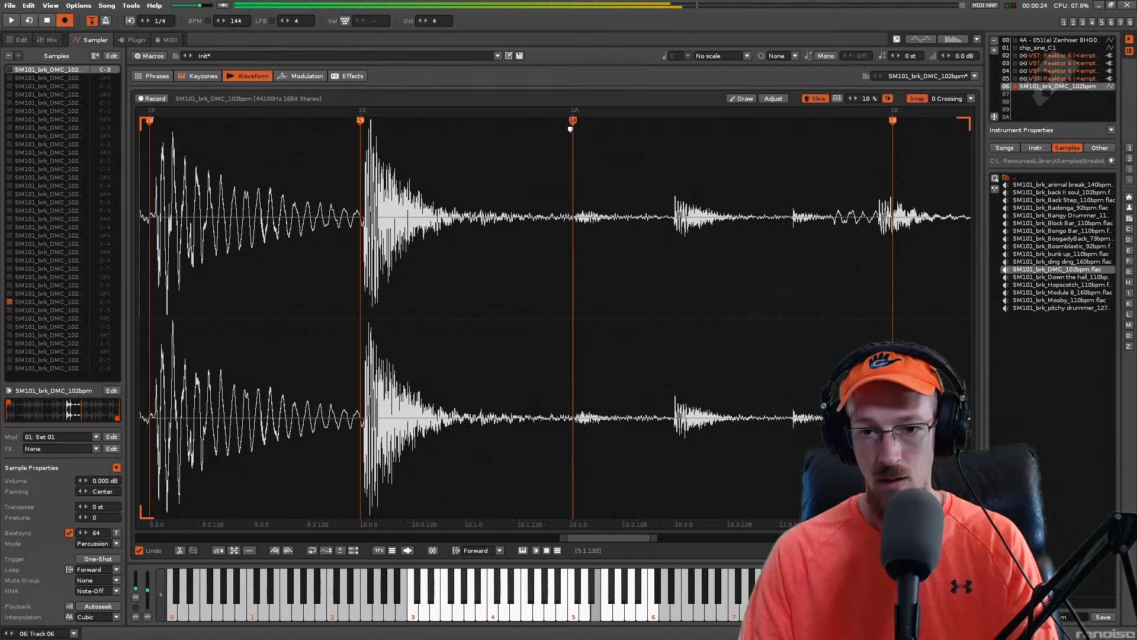
pyautogui.press('e')
pyautogui.press('e')
pyautogui.press('e')
pyautogui.press('e')
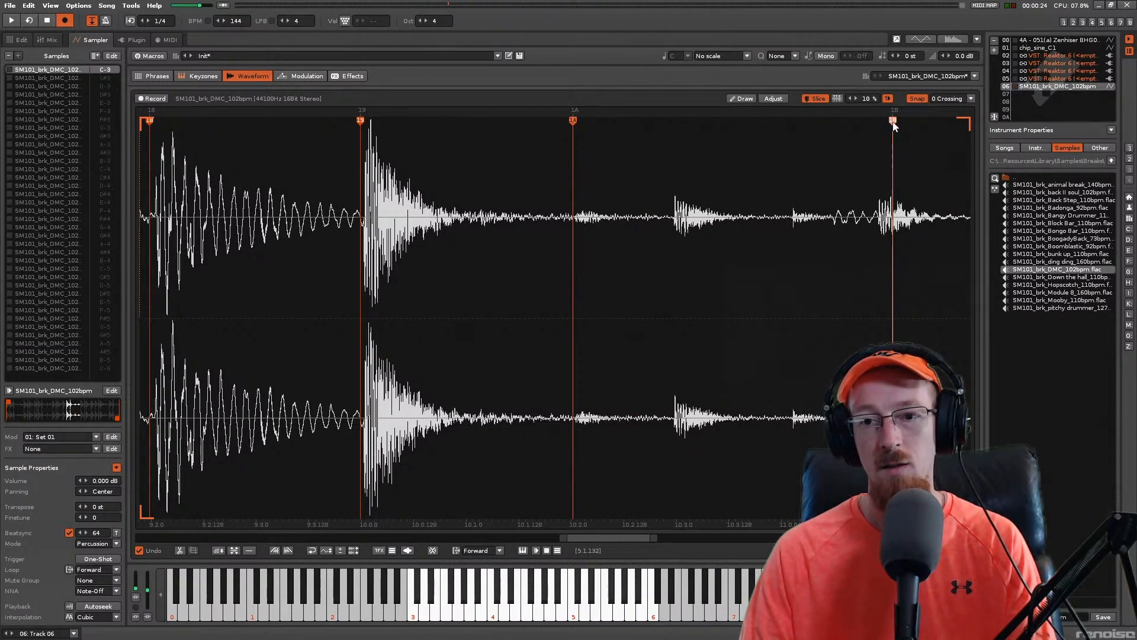
# Step: Move slice marker 1B earlier to the onset of the hit just before 11.1.0 and audition slices 1A through 1C
pyautogui.moveTo(893, 121); pyautogui.dragTo(889, 125)
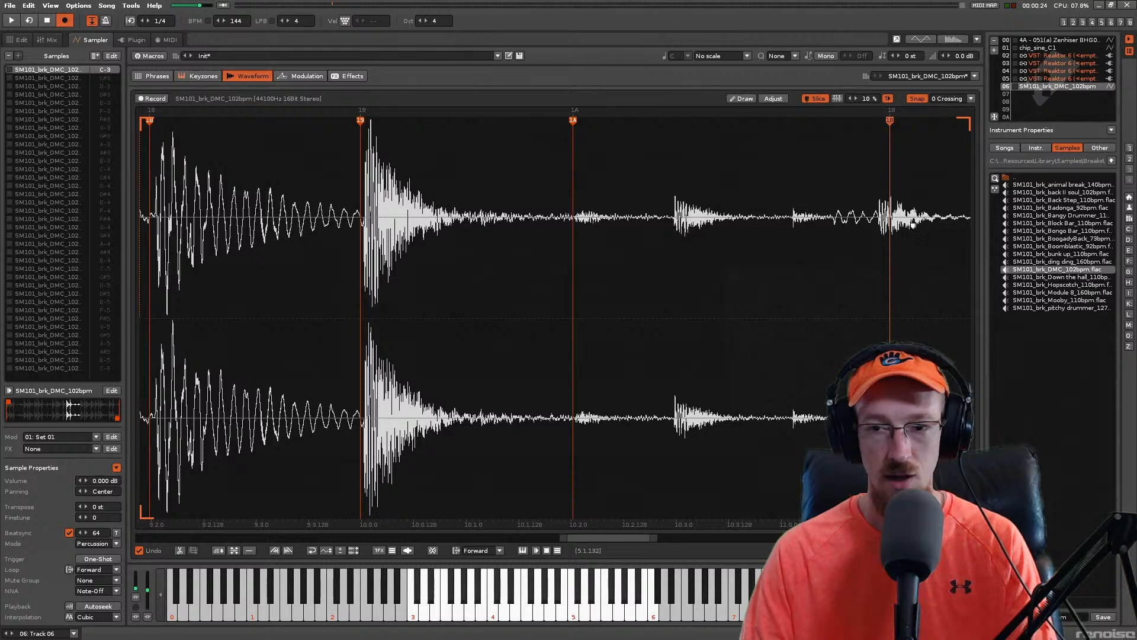
pyautogui.moveTo(891, 126); pyautogui.dragTo(879, 127)
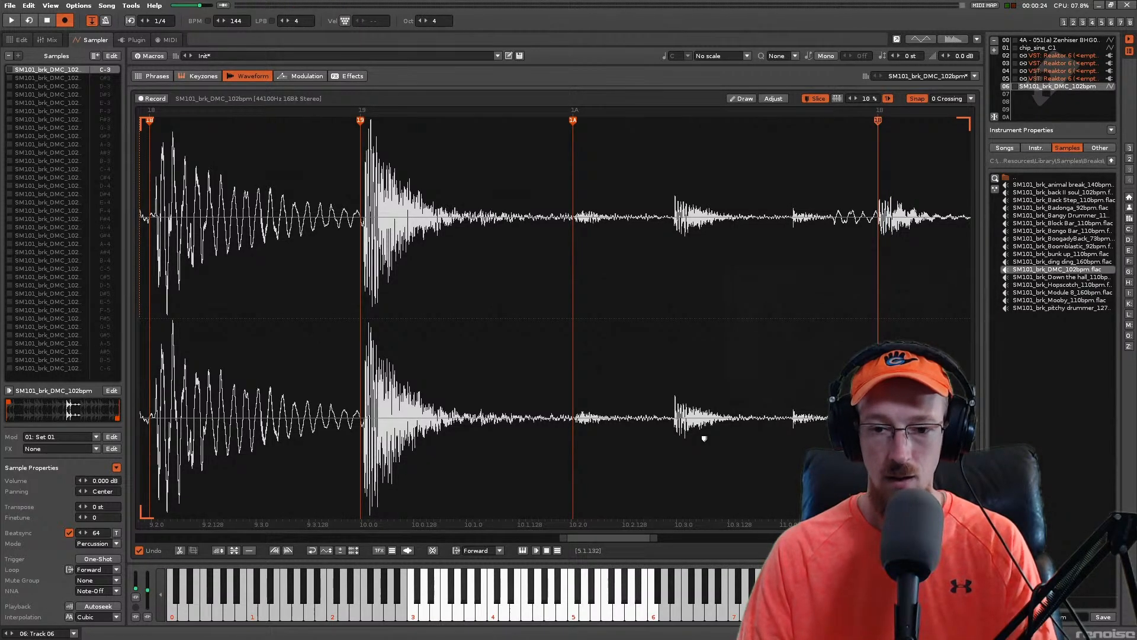
pyautogui.moveTo(637, 539); pyautogui.dragTo(692, 542)
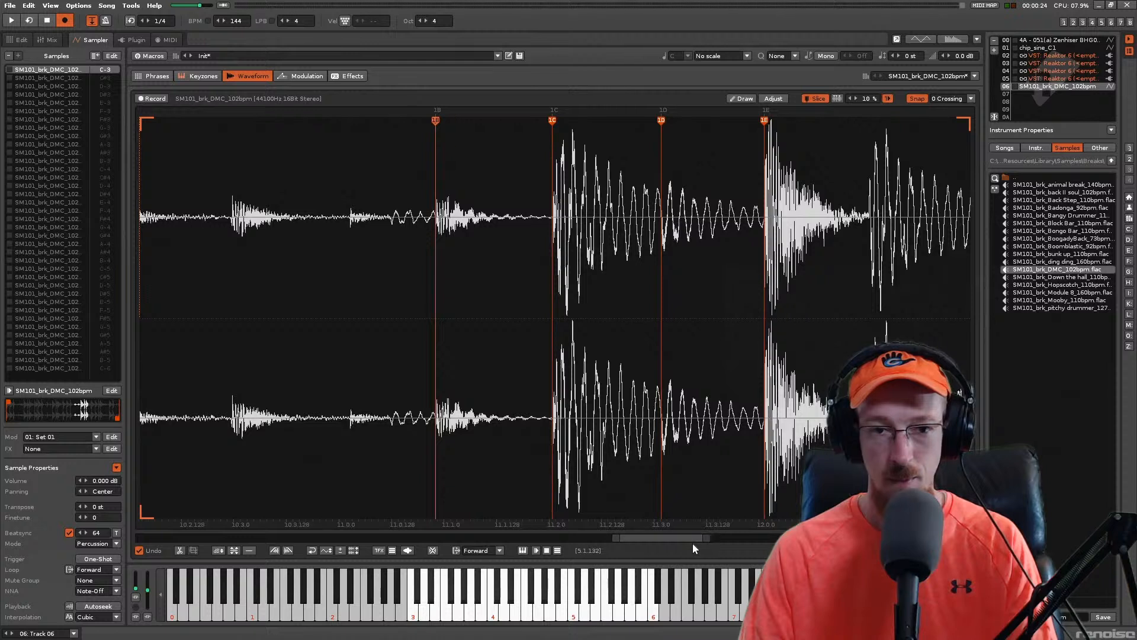
pyautogui.press('w')
pyautogui.press('e')
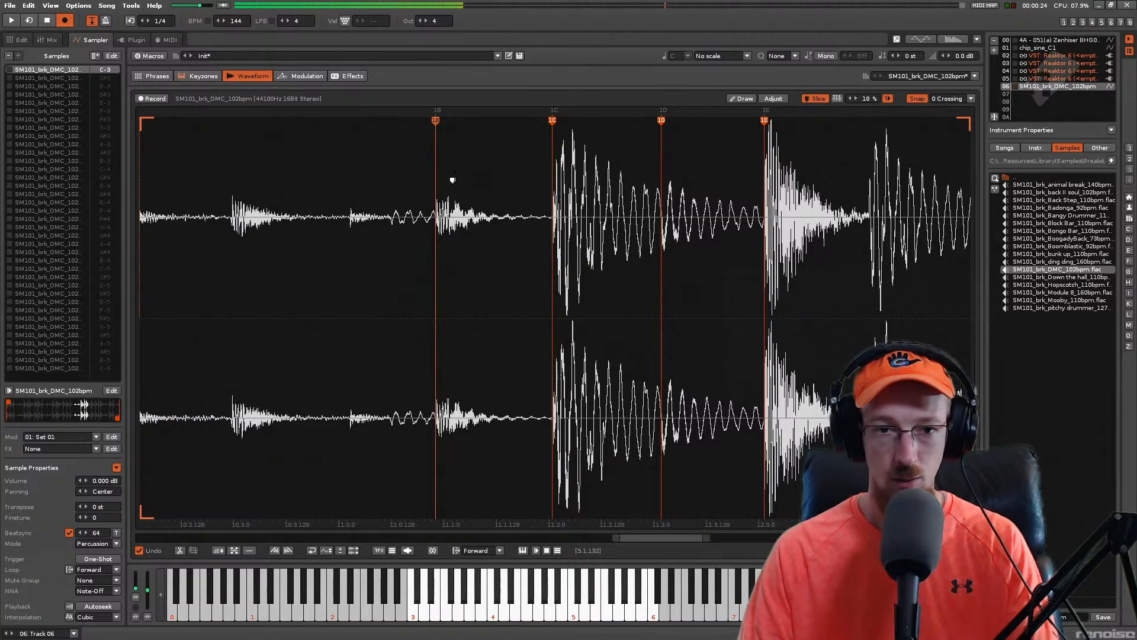
pyautogui.press('3')
pyautogui.press('3')
pyautogui.press('3')
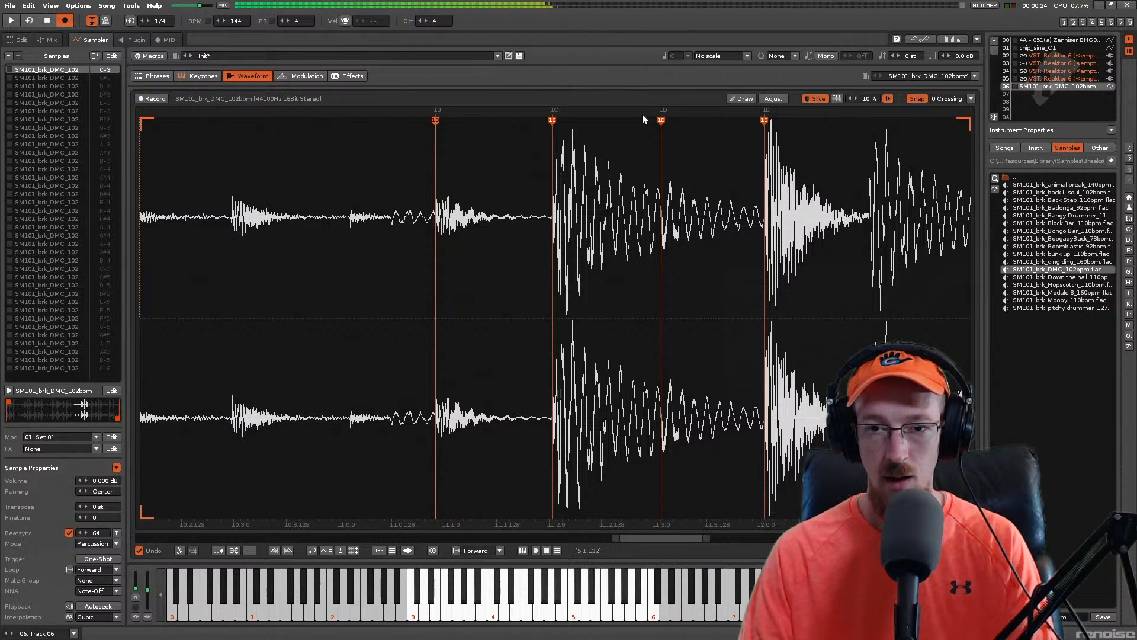
# Step: Delete the slice marker at 11.3.0 and audition slices 1B through 1D
pyautogui.doubleClick(661, 120)
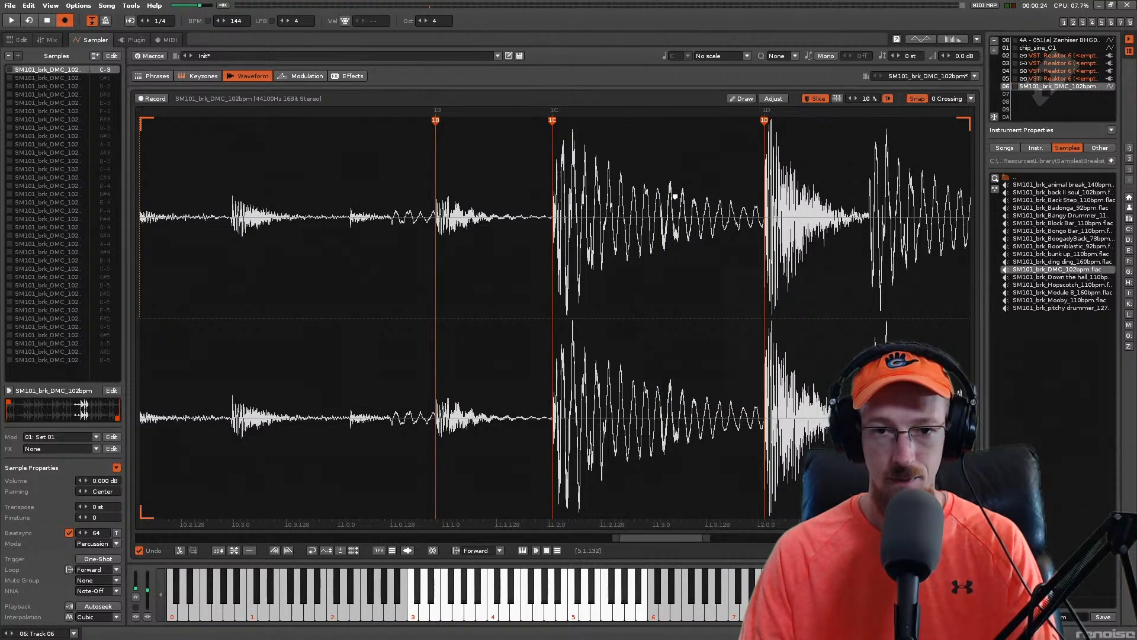
pyautogui.press('3')
pyautogui.press('e')
pyautogui.press('e')
pyautogui.press('e')
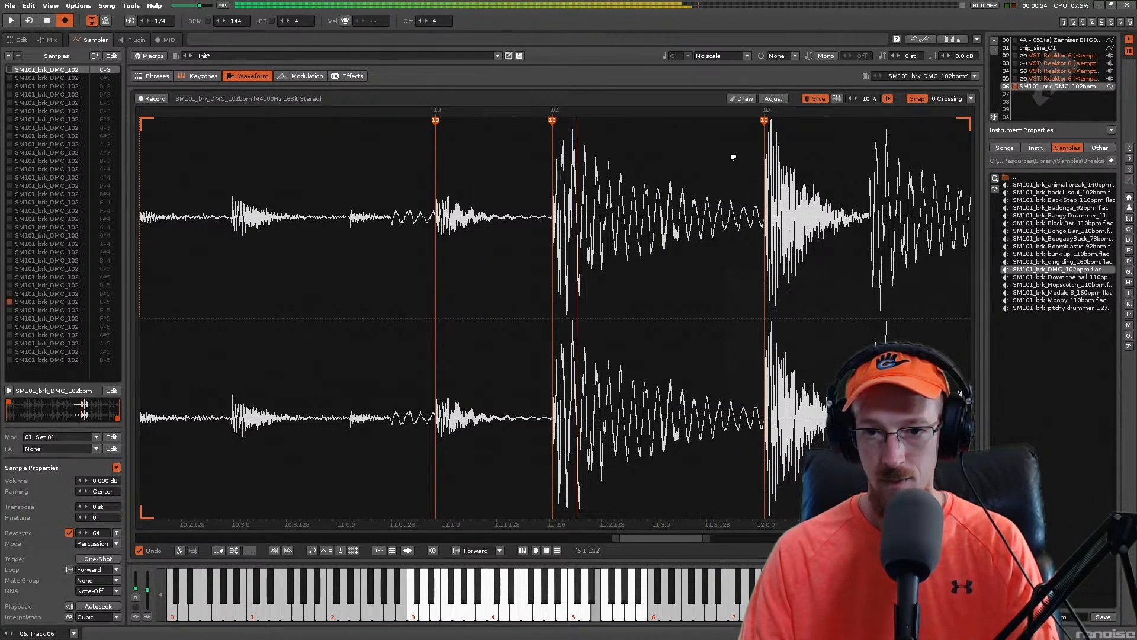
pyautogui.press('r')
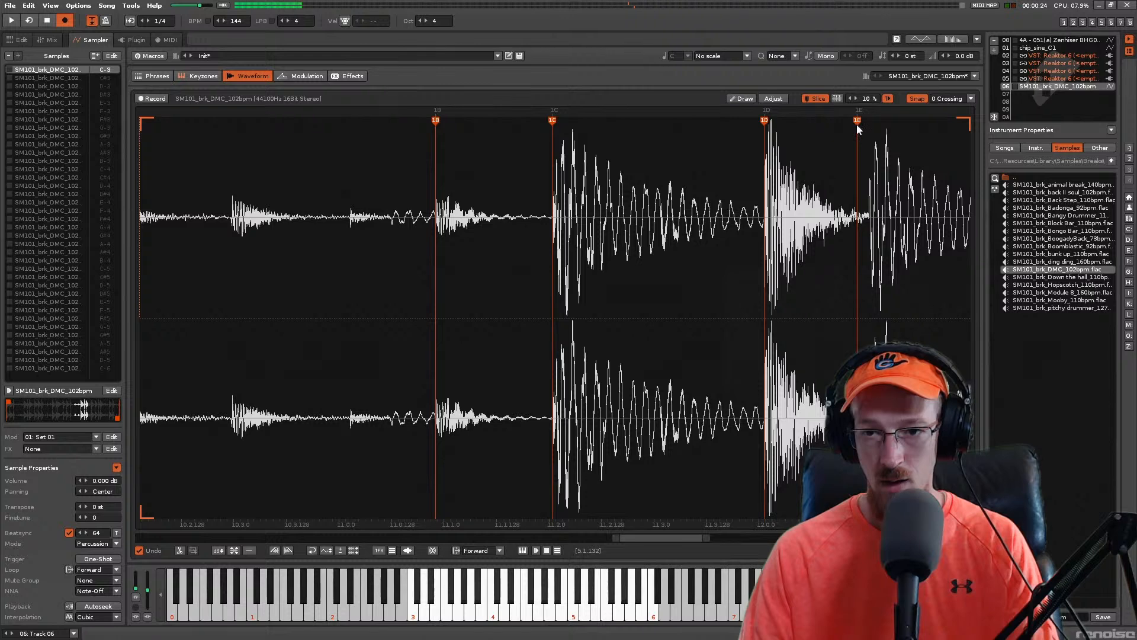
# Step: Add a slice marker at the onset of the loud hit just before 12.1.0 and audition slice 1D
pyautogui.doubleClick(857, 120)
pyautogui.moveTo(857, 121); pyautogui.dragTo(869, 121)
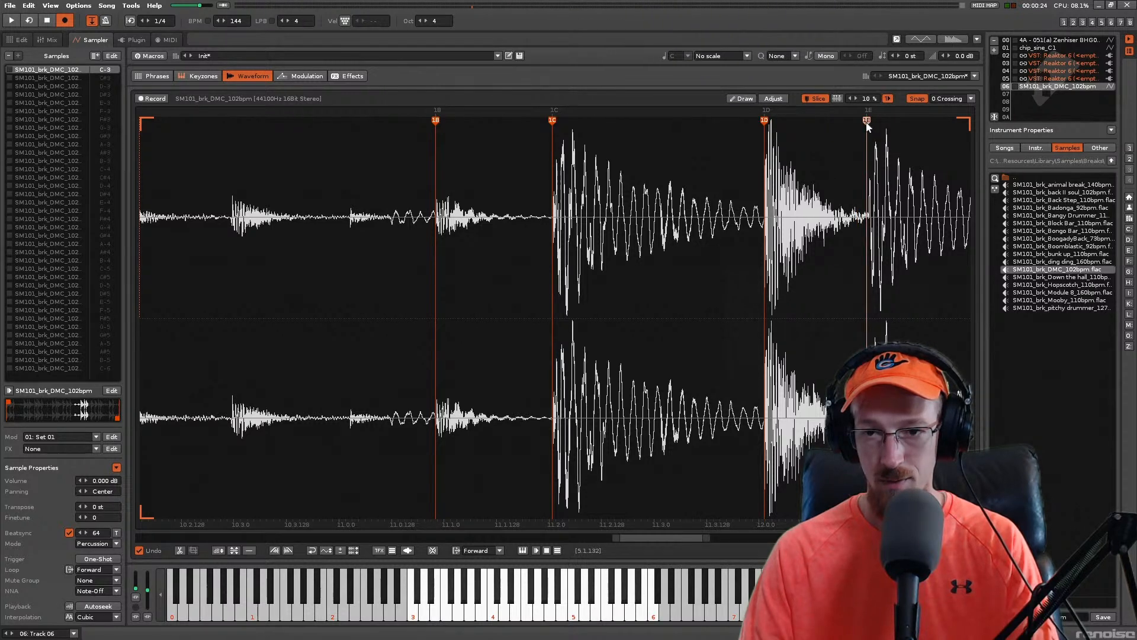
pyautogui.press('r')
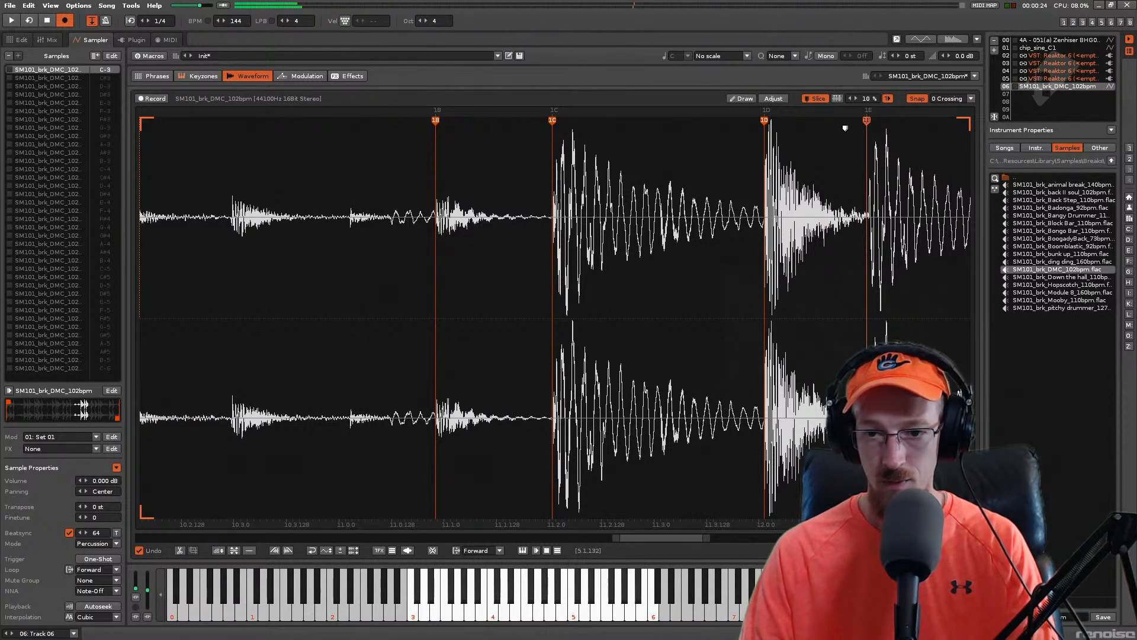
# Step: Add a slice marker slightly ahead of the quiet hit near 12.3.0 and audition slices 1D through 1F
pyautogui.scroll(-2, 848, 127)
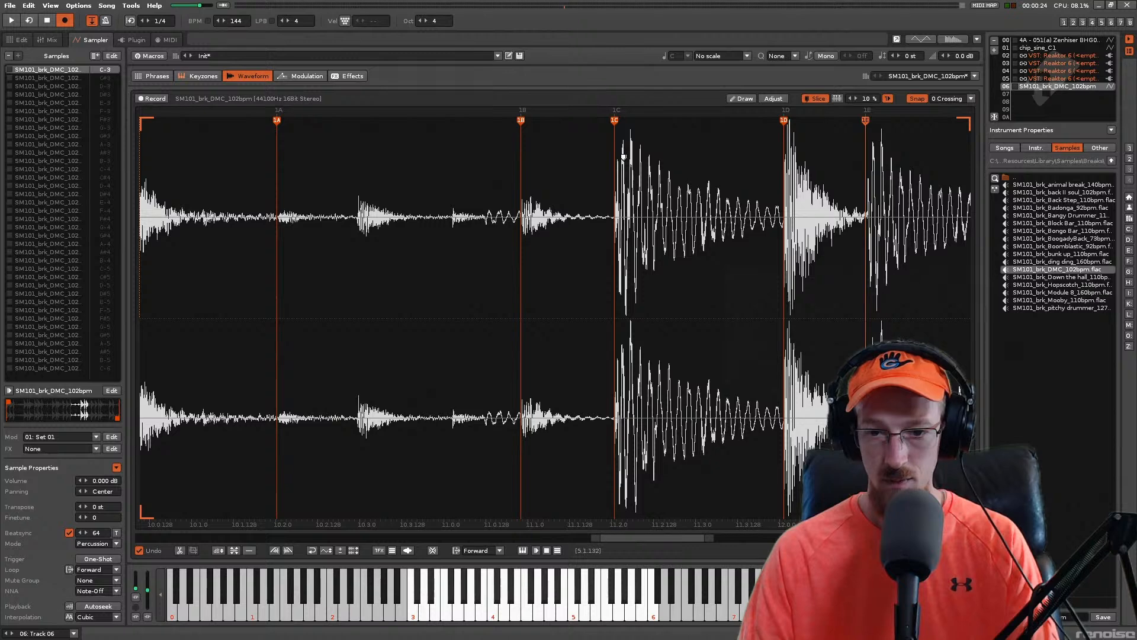
pyautogui.moveTo(656, 539); pyautogui.dragTo(723, 539)
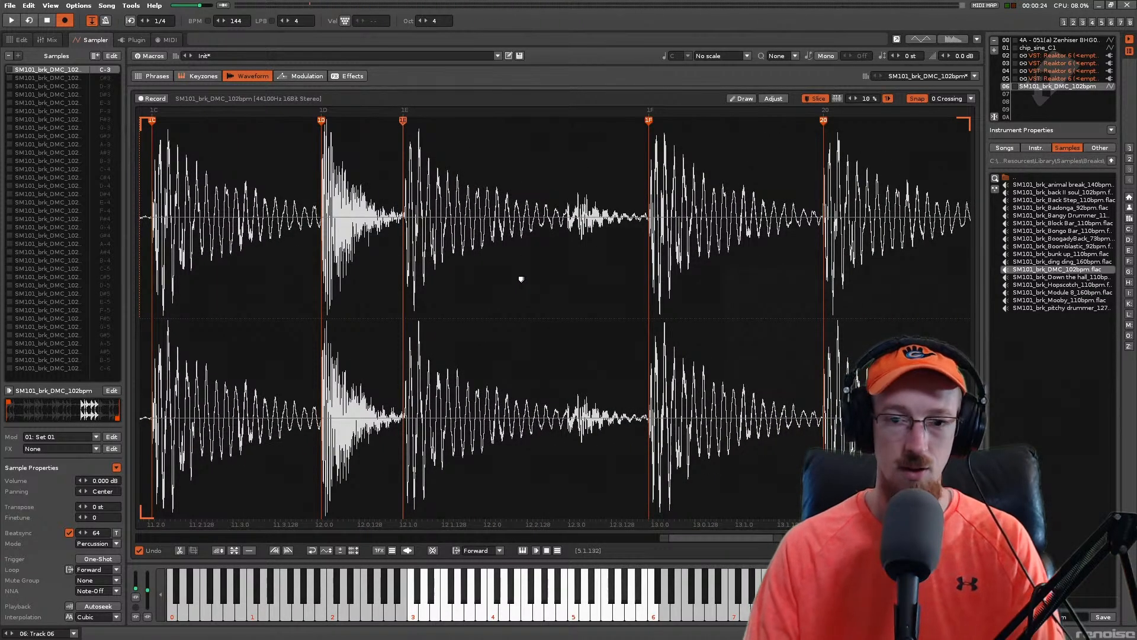
pyautogui.doubleClick(566, 119)
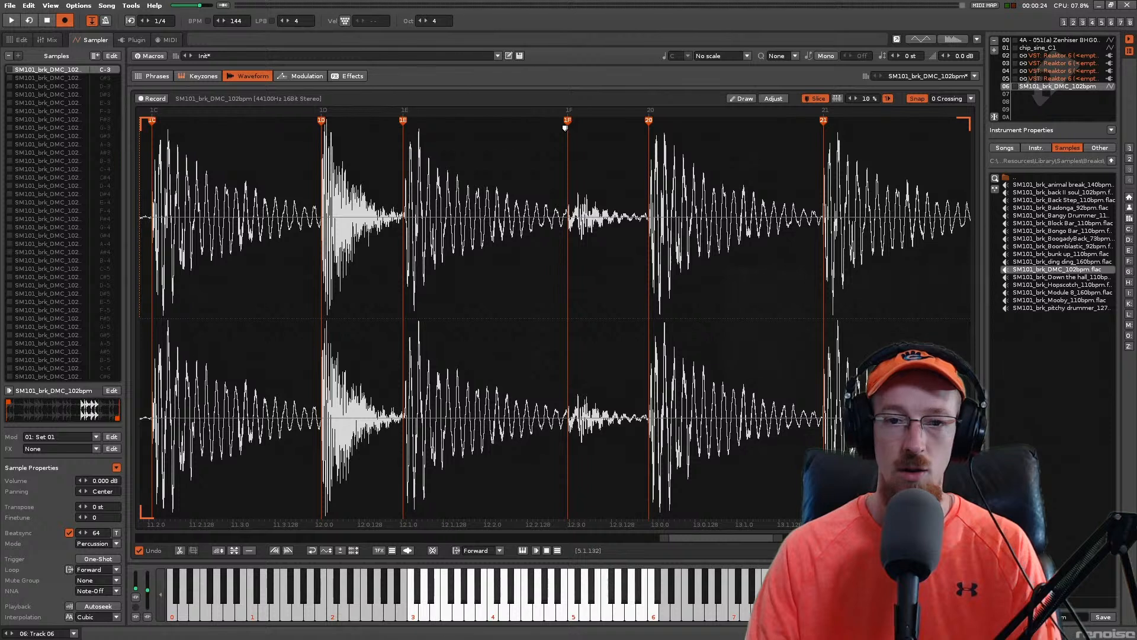
pyautogui.moveTo(568, 121); pyautogui.dragTo(562, 123)
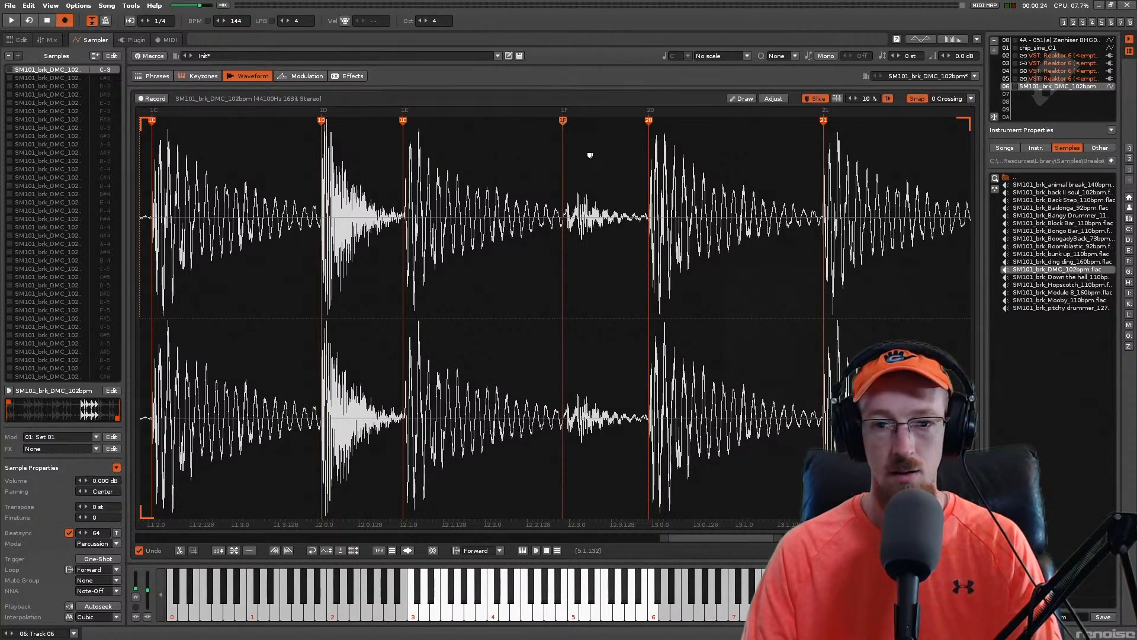
pyautogui.press('r')
pyautogui.press('5')
pyautogui.press('t')
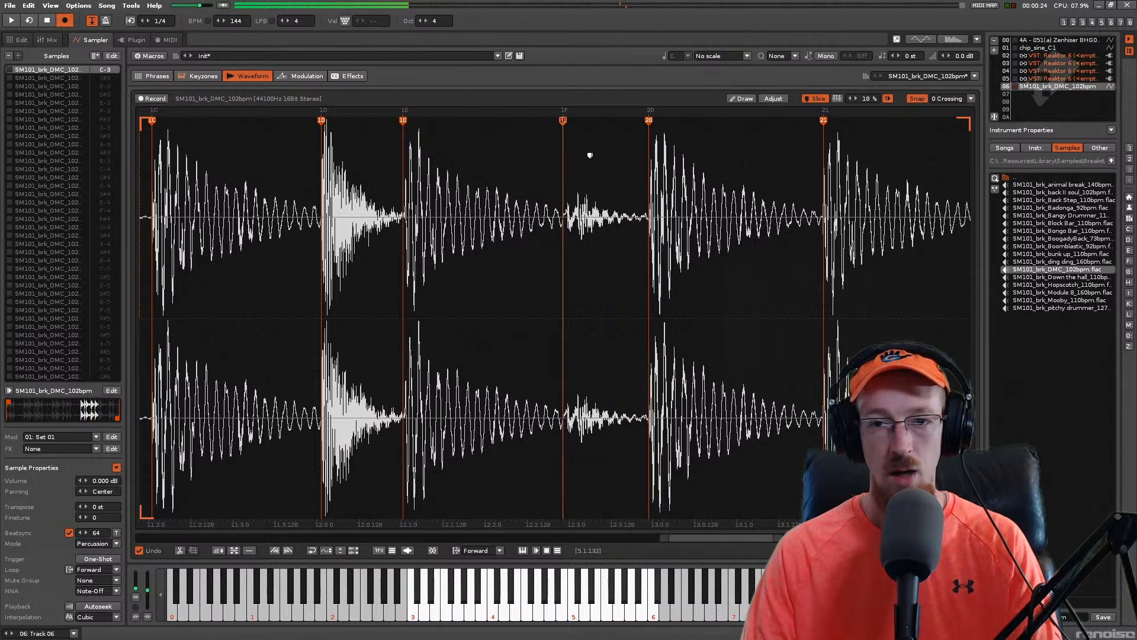
# Step: Move slice marker 20 slightly earlier to the onset of the hit just before 13.0.0 and audition slices 1F and 20
pyautogui.moveTo(649, 120); pyautogui.dragTo(646, 120)
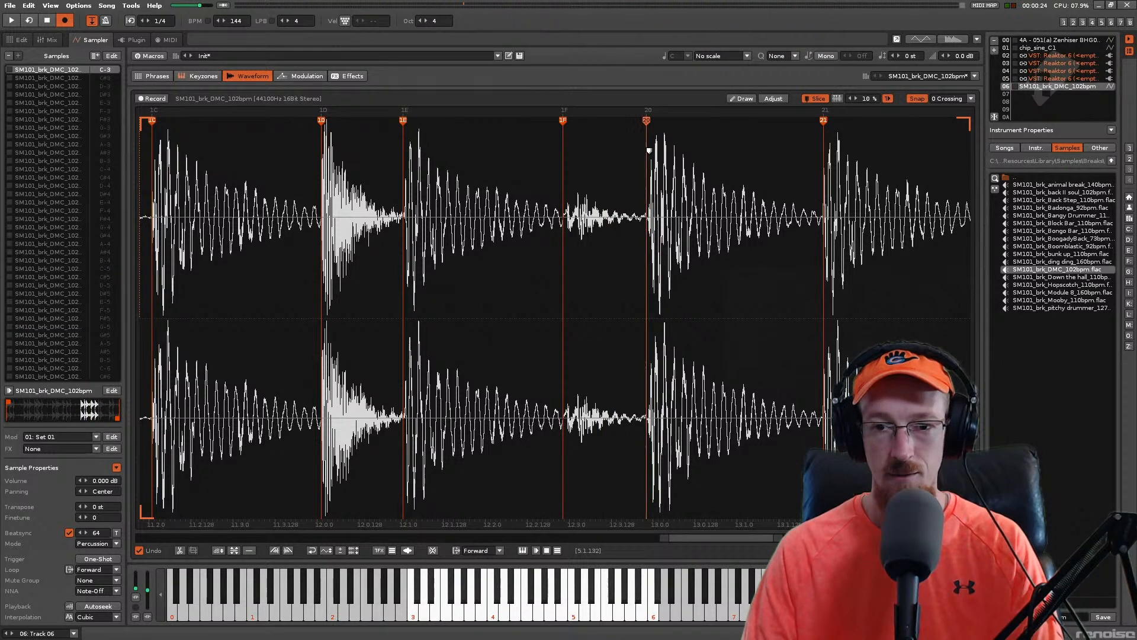
pyautogui.press('t')
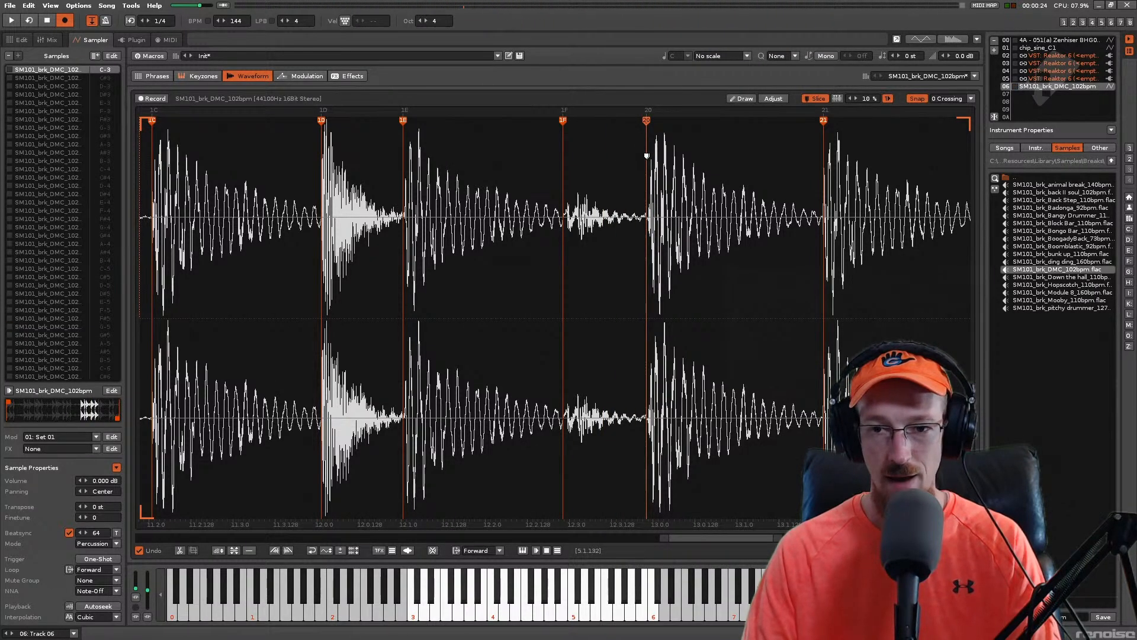
pyautogui.press('6')
pyautogui.moveTo(713, 539); pyautogui.dragTo(745, 523)
pyautogui.doubleClick(703, 307)
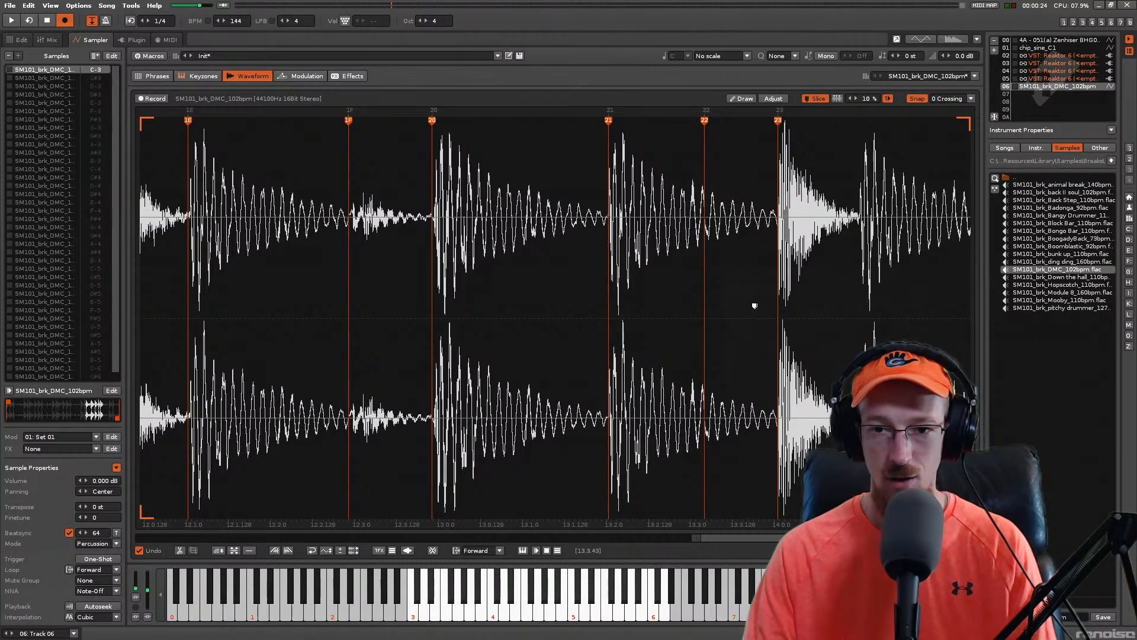
pyautogui.hotkey('ctrl', 'z')
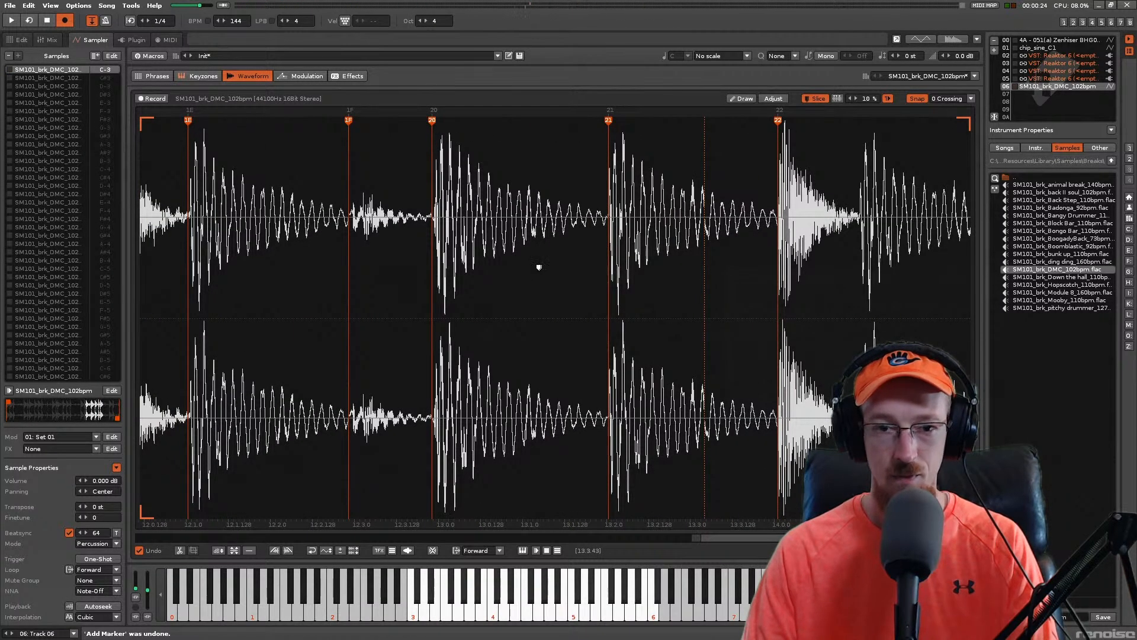
# Step: Audition slices 20 through 22 repeatedly and save the song
pyautogui.press('6')
pyautogui.press('6')
pyautogui.press('y')
pyautogui.press('y')
pyautogui.press('y')
pyautogui.press('7')
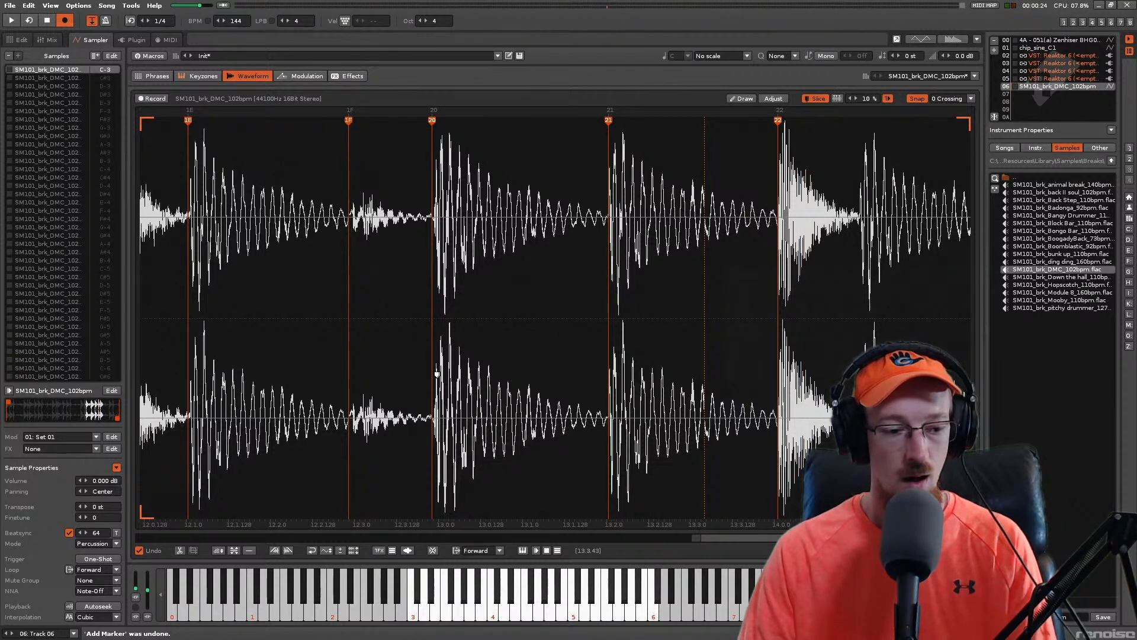
pyautogui.hotkey('ctrl', 's')
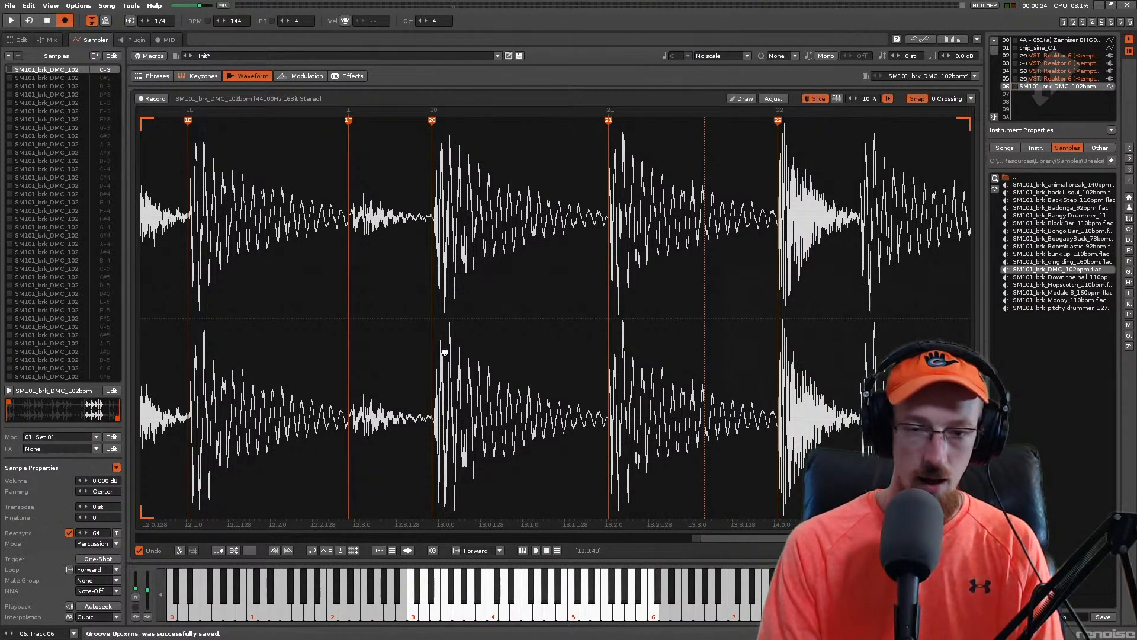
# Step: Look through the Preferences down to the Plug/Misc backup options, close them and save the song again
pyautogui.hotkey('ctrl', ',')
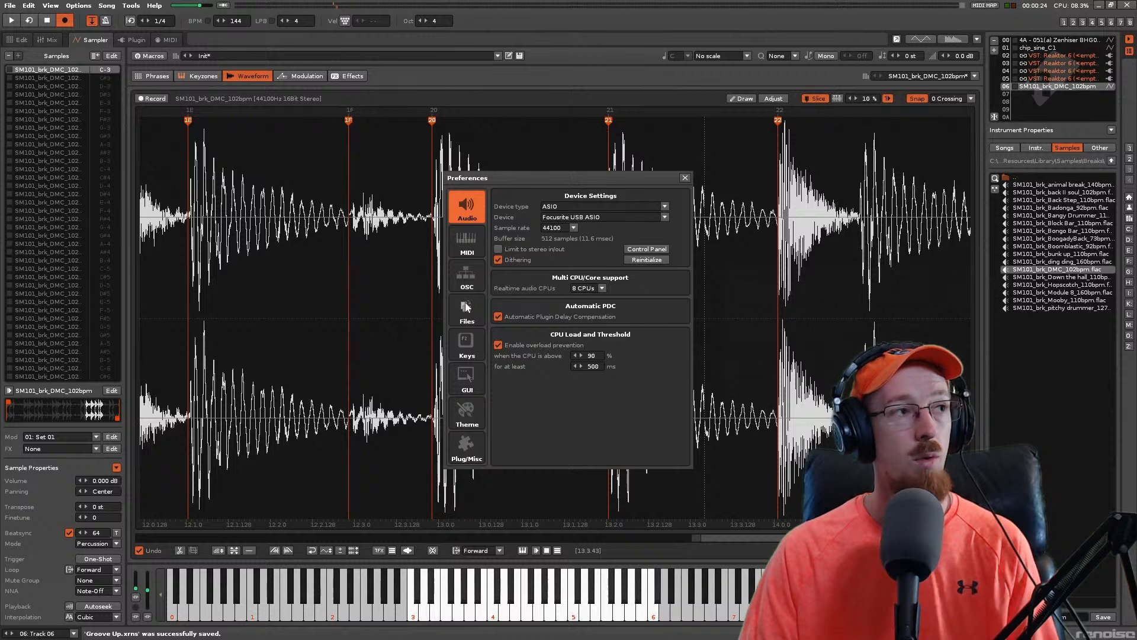
pyautogui.click(467, 349)
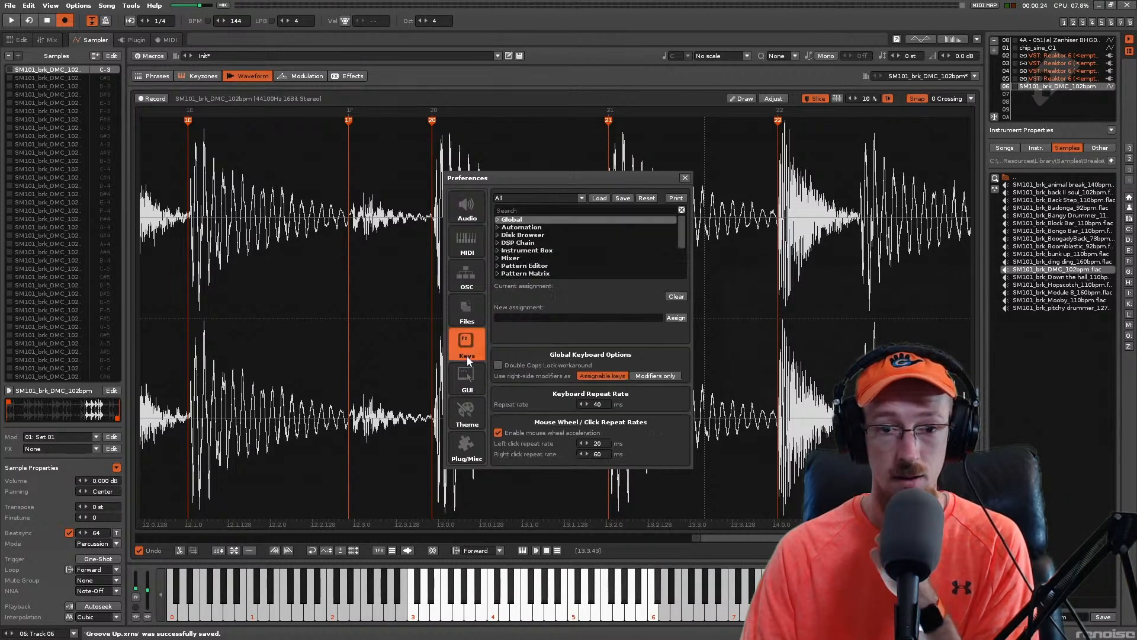
pyautogui.click(467, 312)
pyautogui.click(476, 426)
pyautogui.click(473, 453)
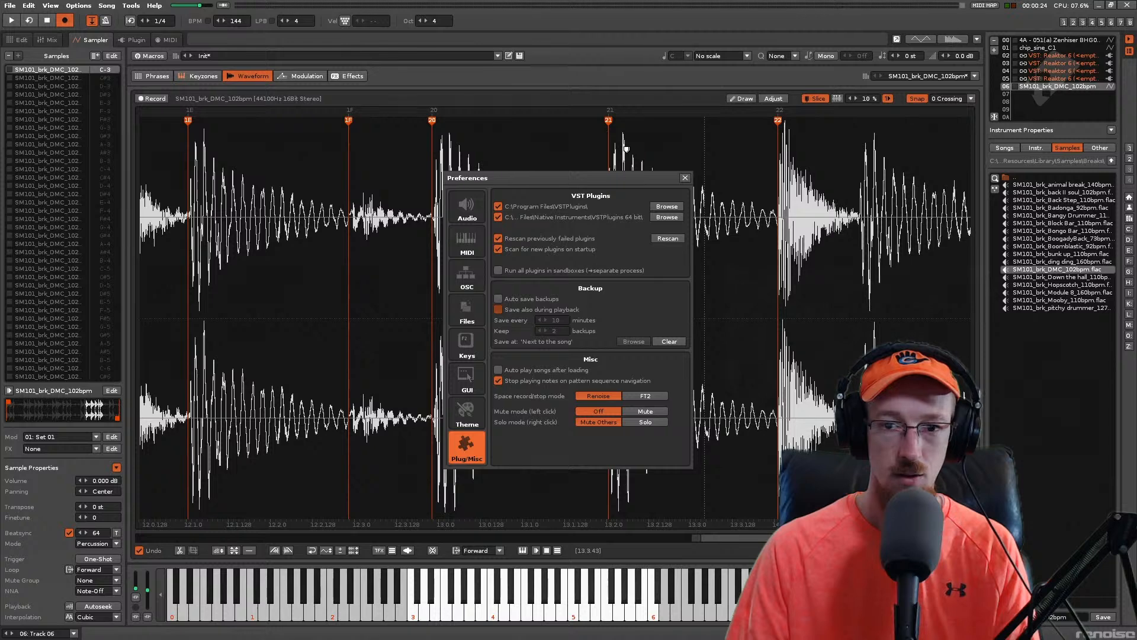
pyautogui.click(683, 178)
pyautogui.hotkey('ctrl', 's')
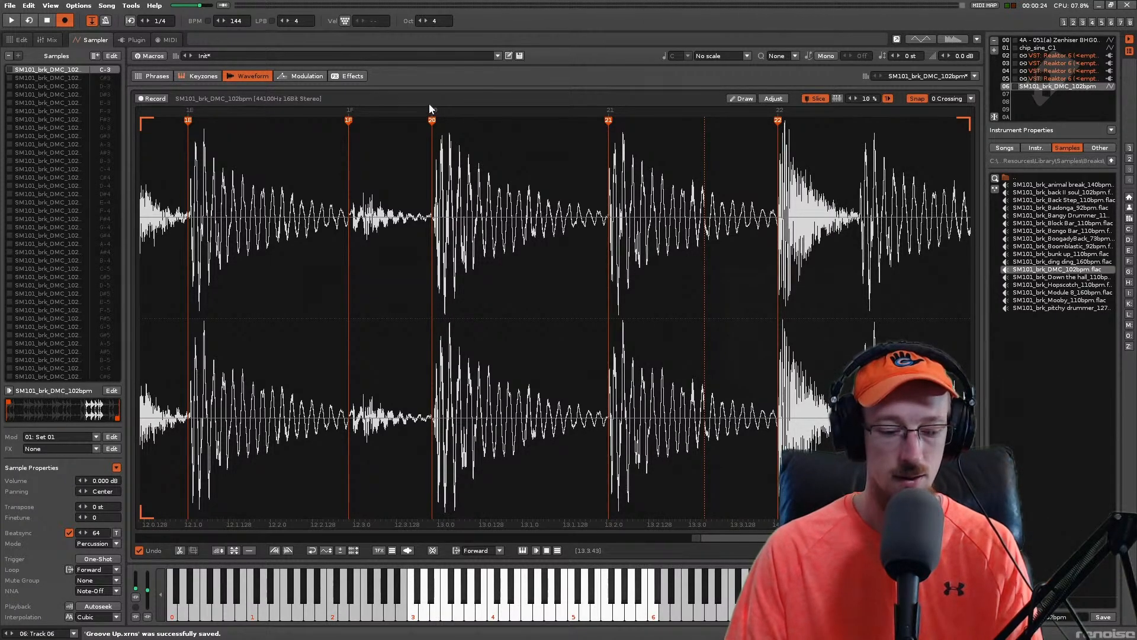
# Step: Replay slices from 19 up to 22 to check that each hit starts cleanly
pyautogui.press('2')
pyautogui.press('3')
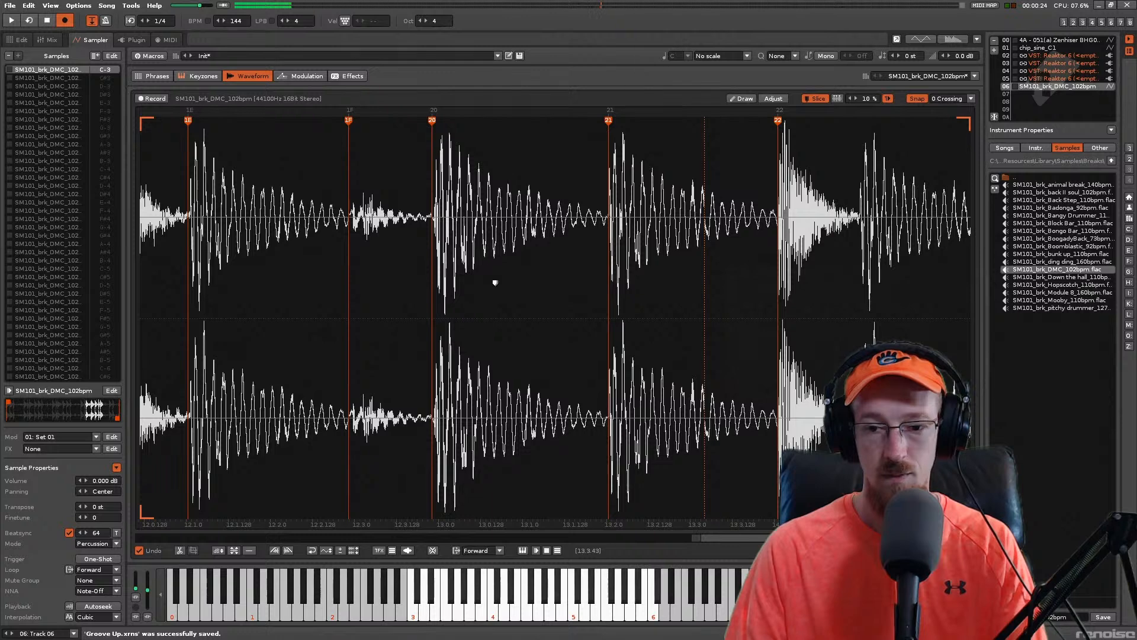
pyautogui.press('5')
pyautogui.press('6')
pyautogui.press('6')
pyautogui.press('6')
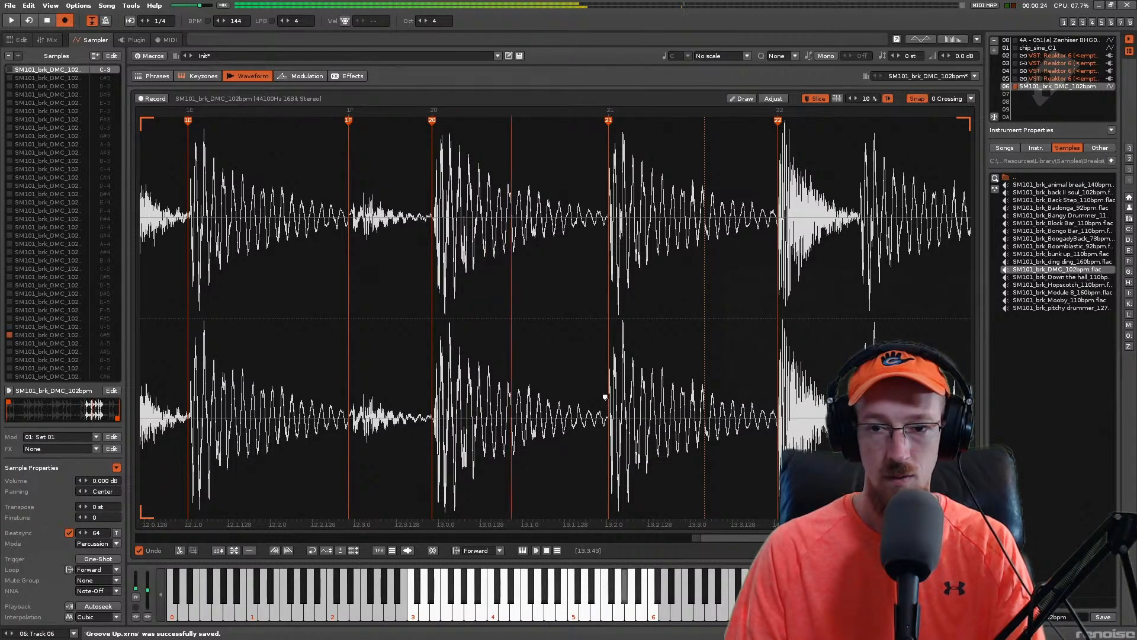
pyautogui.press('7')
pyautogui.press('7')
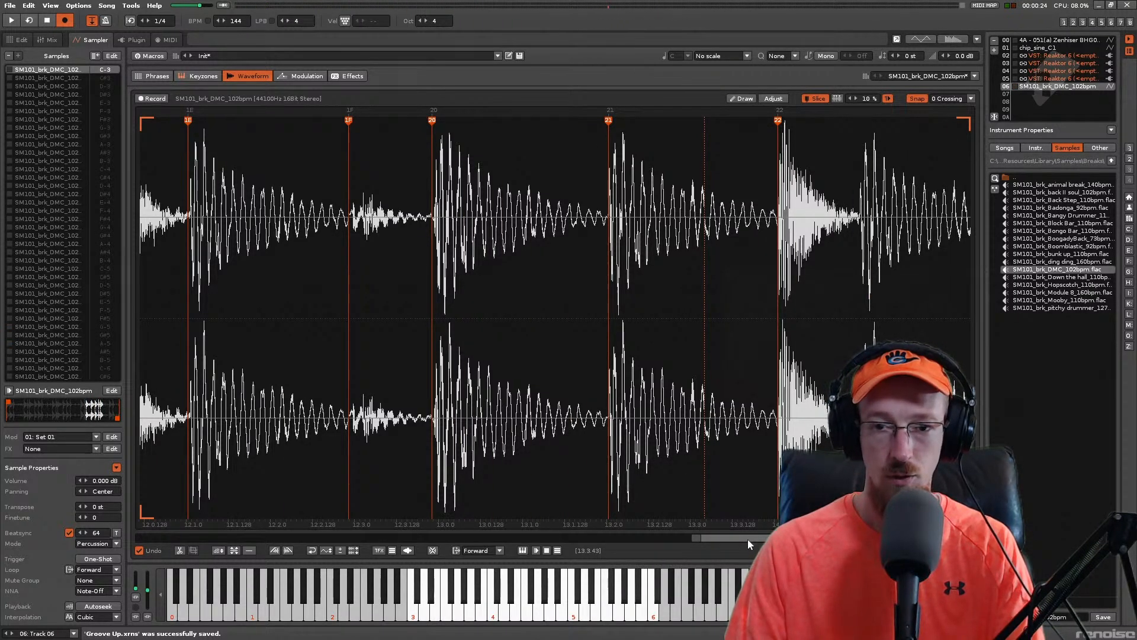
# Step: Nudge slice marker 22 earlier at 14.0.0, add a marker at the onset of the hit just before 14.1.0, and audition slice 22
pyautogui.moveTo(747, 539); pyautogui.dragTo(814, 539)
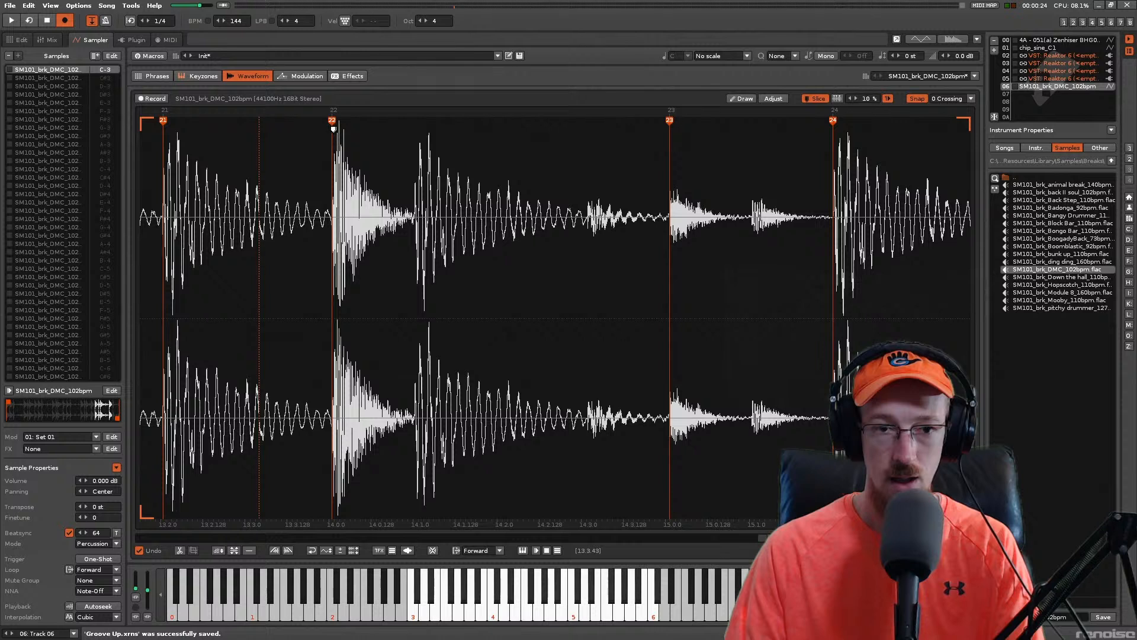
pyautogui.moveTo(332, 123); pyautogui.dragTo(331, 123)
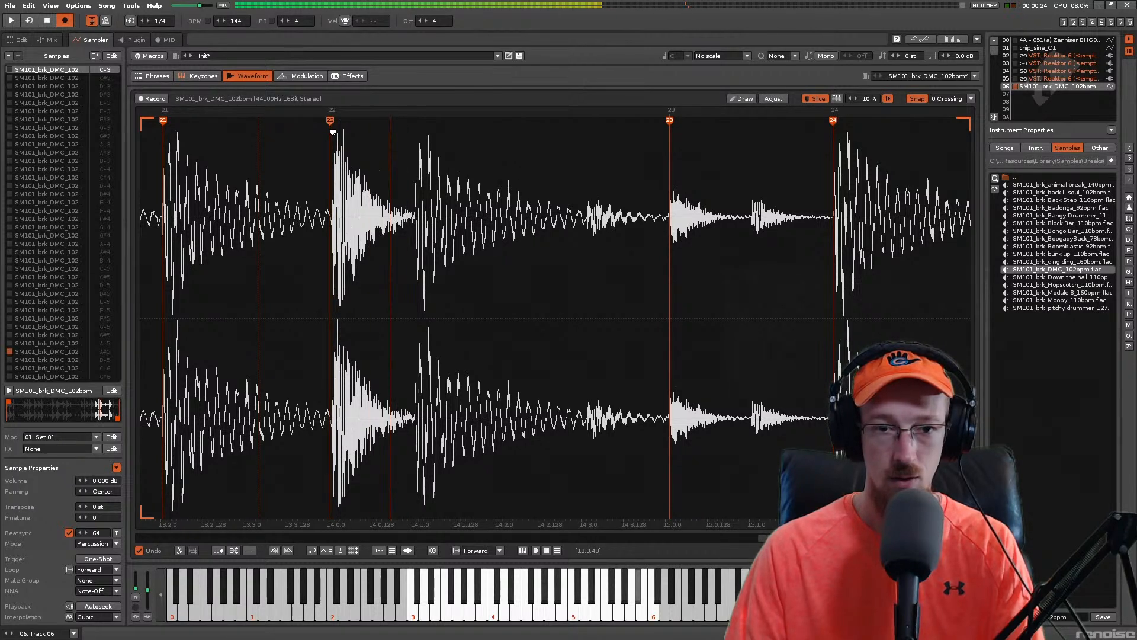
pyautogui.doubleClick(408, 127)
pyautogui.moveTo(408, 121); pyautogui.dragTo(411, 121)
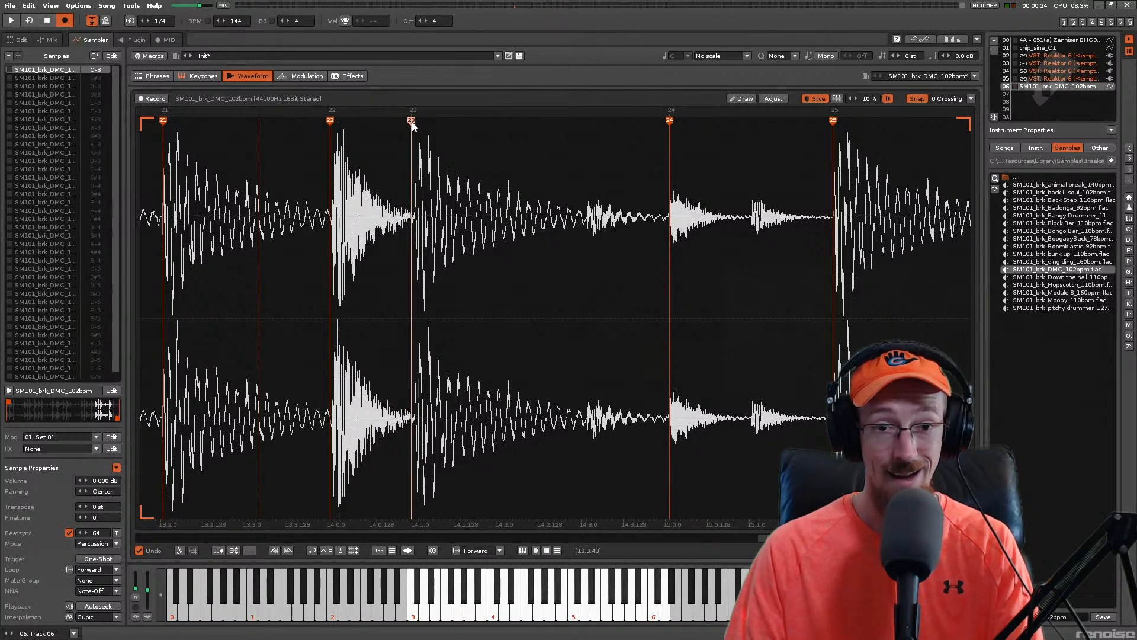
pyautogui.press('7')
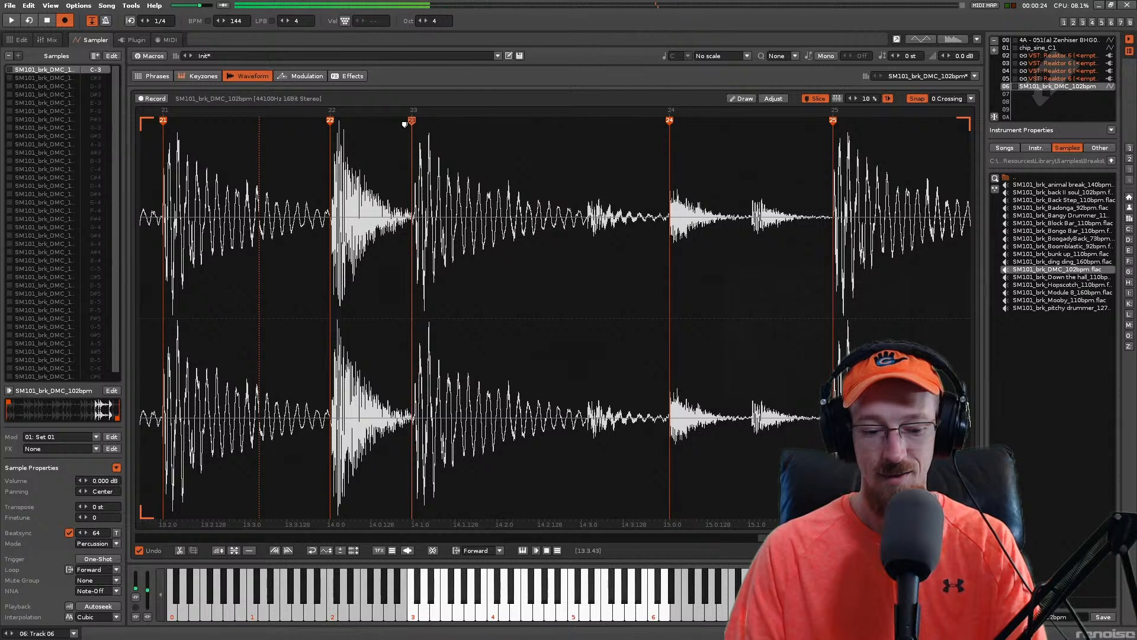
pyautogui.press('7')
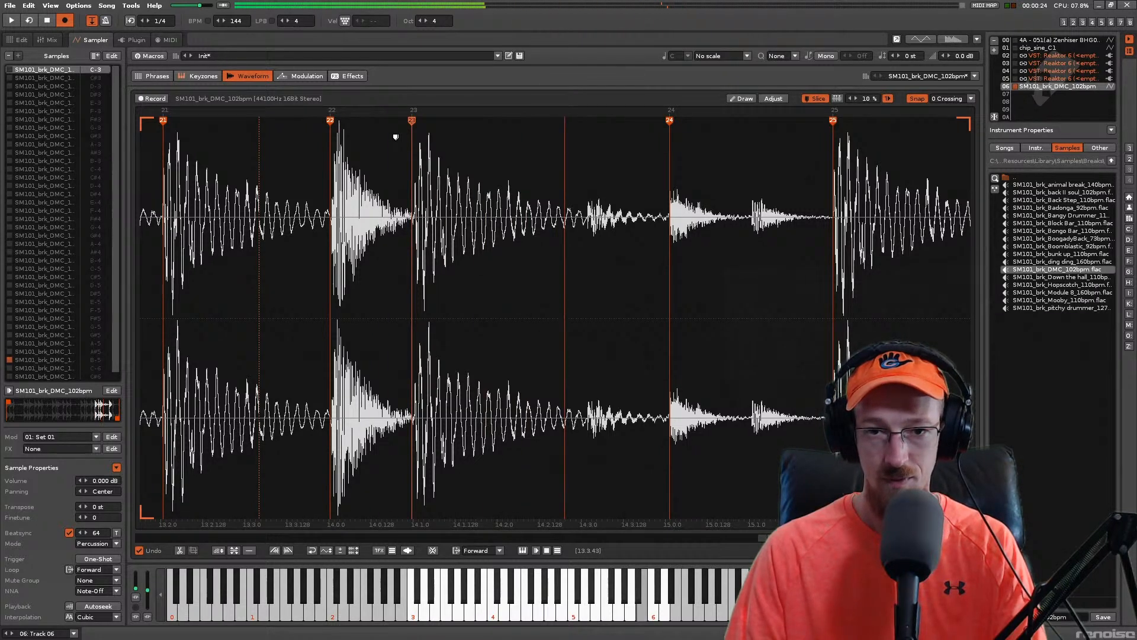
# Step: Add a slice marker at the onset of the quiet hit near 14.3.0 and audition slices 23 and 24
pyautogui.doubleClick(581, 134)
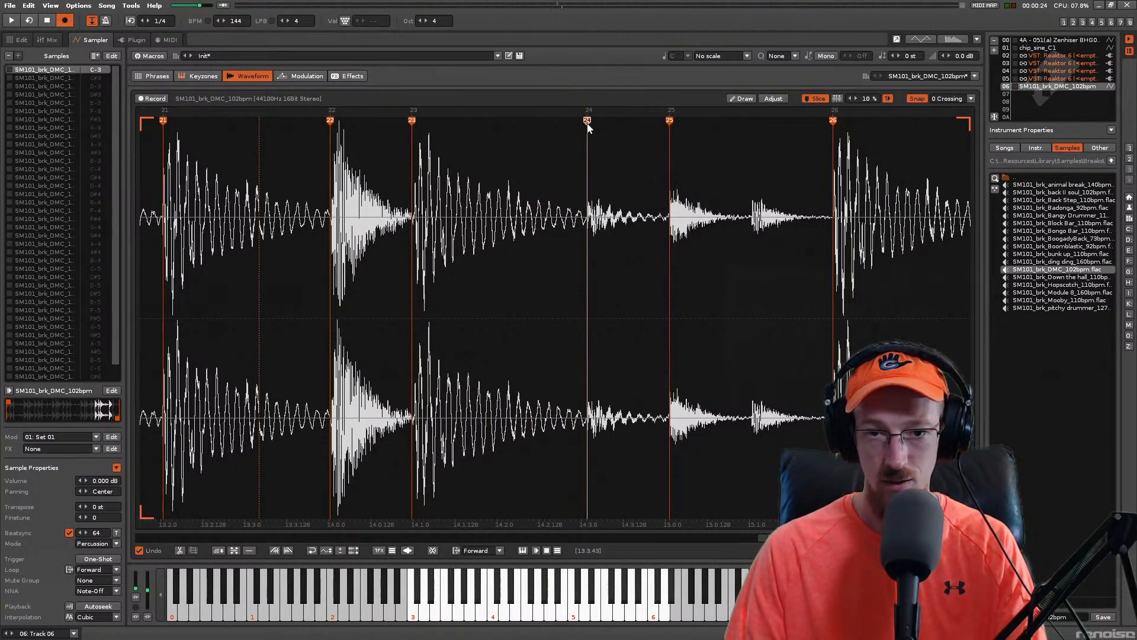
pyautogui.press('u')
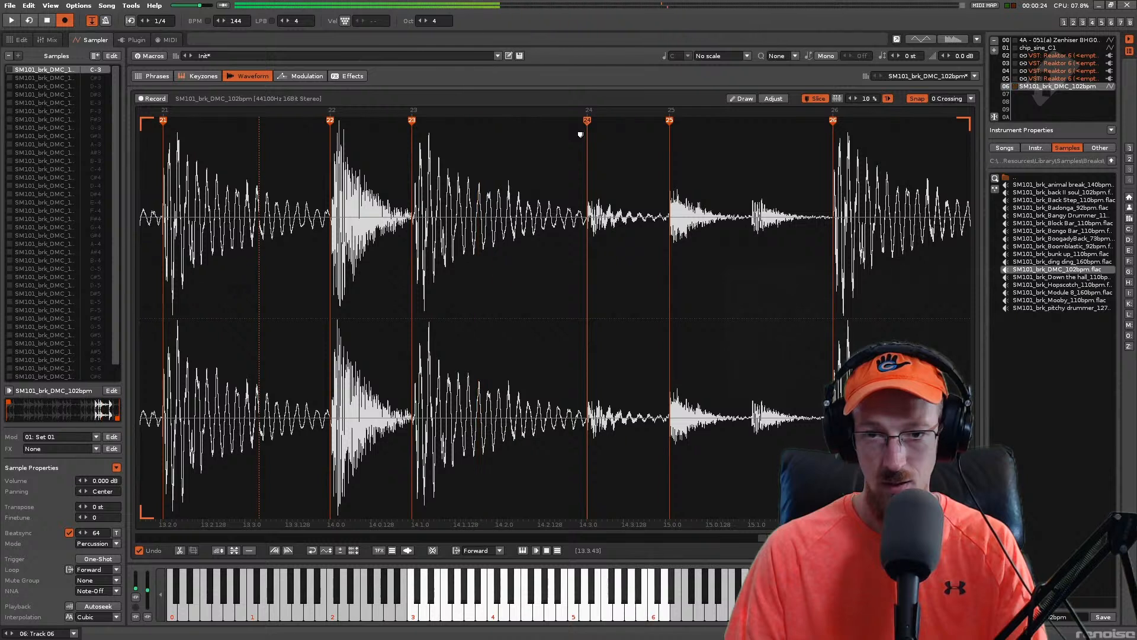
pyautogui.press('i')
pyautogui.press('i')
# Step: Raise the keyboard octave to 5 and fine-tune slice marker 25 near 15.0.0 while auditioning slices 24 through 26
pyautogui.press('KP_Multiply')
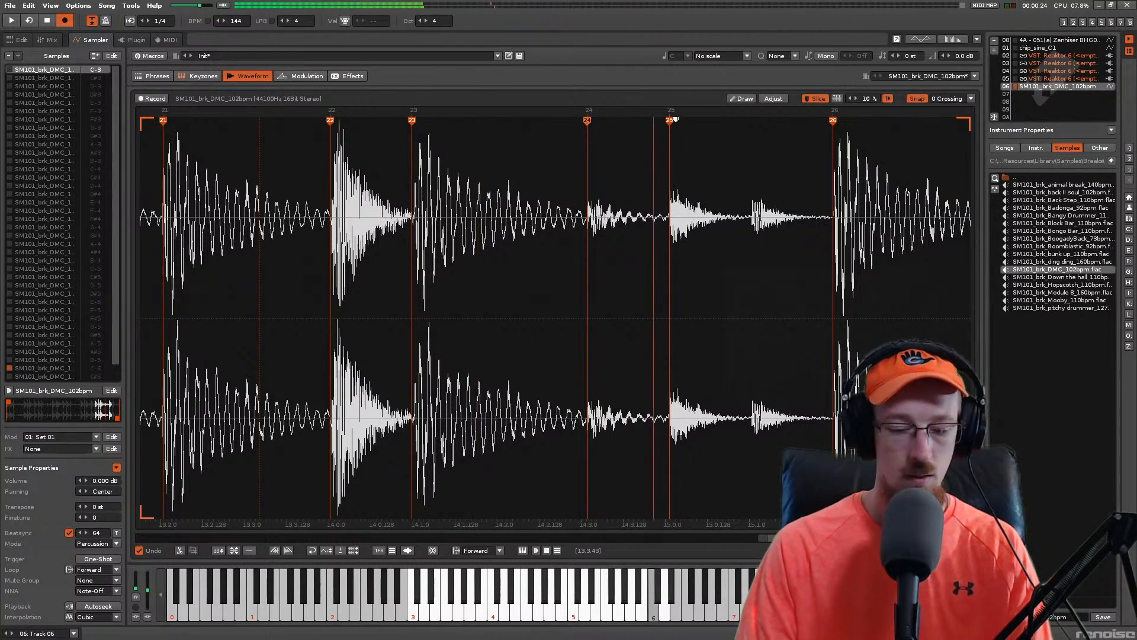
pyautogui.press('q')
pyautogui.press('w')
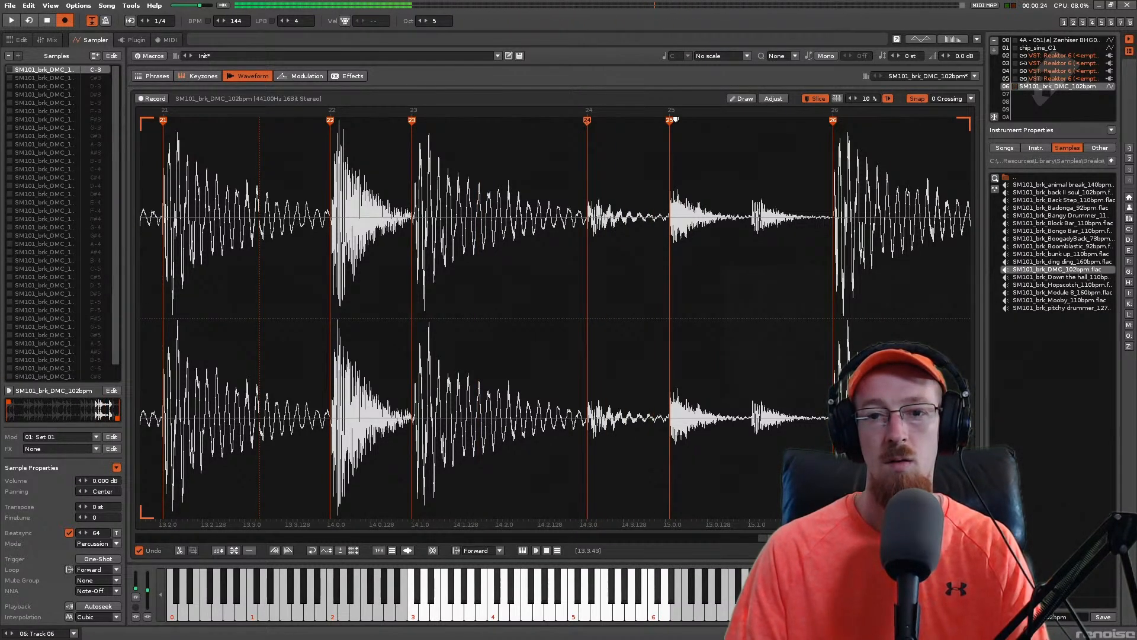
pyautogui.press('2')
pyautogui.moveTo(670, 119); pyautogui.dragTo(672, 124)
pyautogui.press('2')
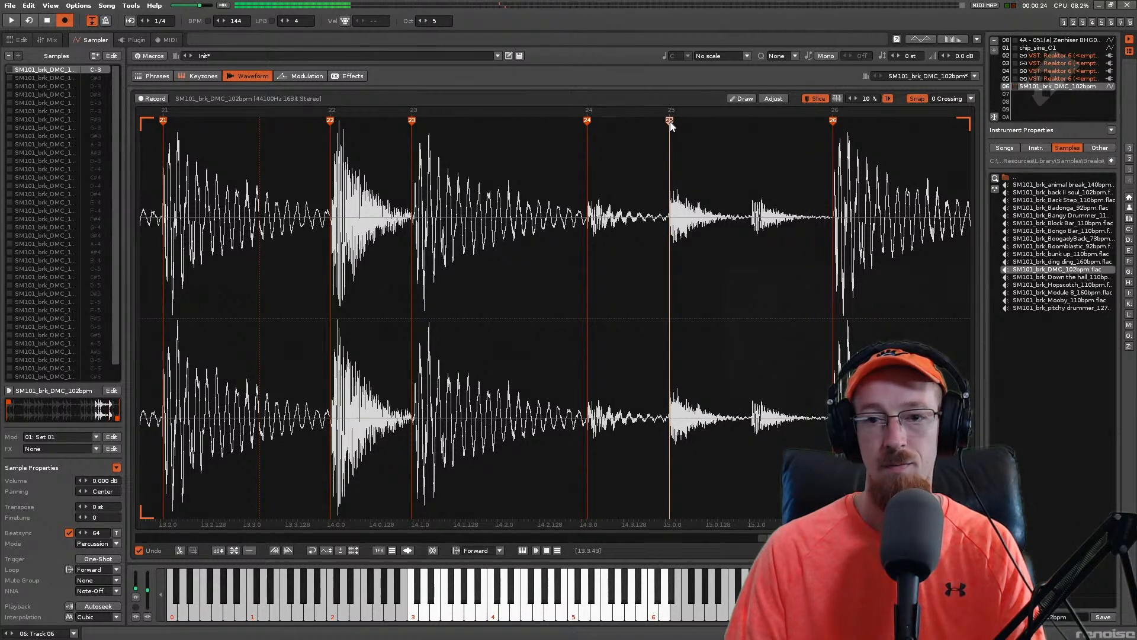
# Step: Keep marker snapping at 0 Crossing, nudge slice marker 26 to the onset of the hit near 15.2.0, and audition from slice 26 onward
pyautogui.hscroll(4, 555, 320)
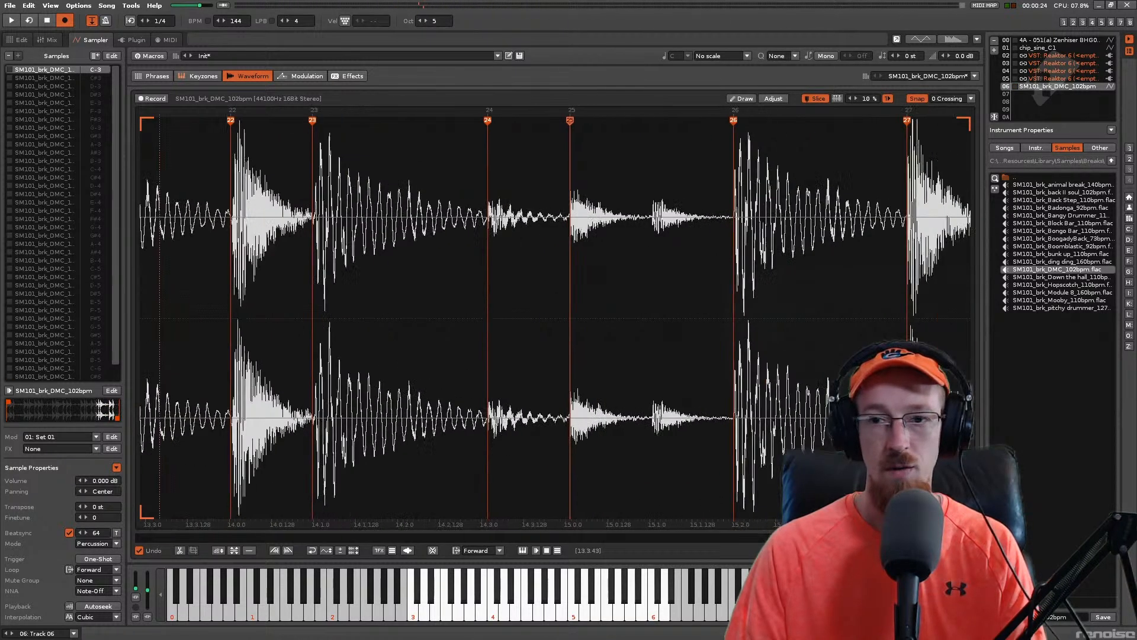
pyautogui.click(956, 101)
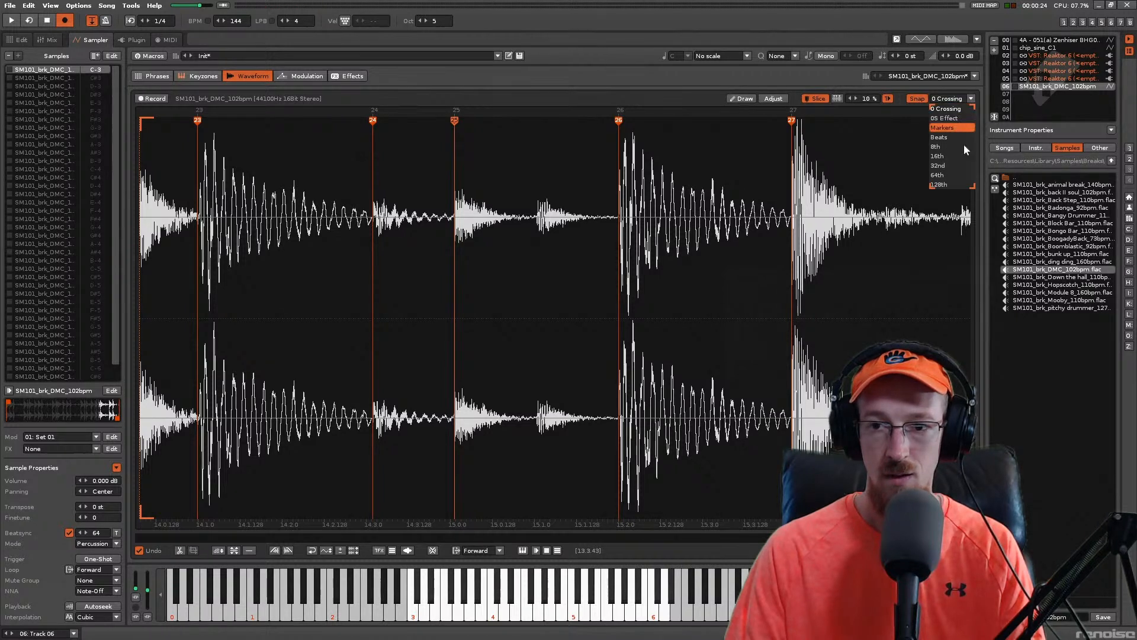
pyautogui.click(951, 109)
pyautogui.click(529, 177)
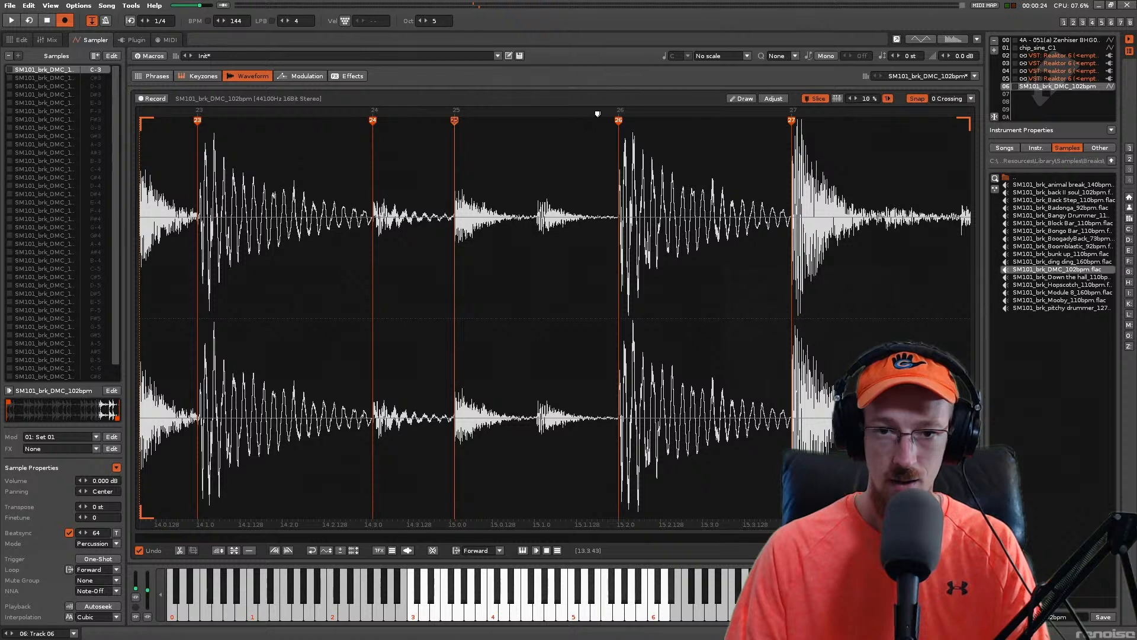
pyautogui.moveTo(619, 122); pyautogui.dragTo(618, 123)
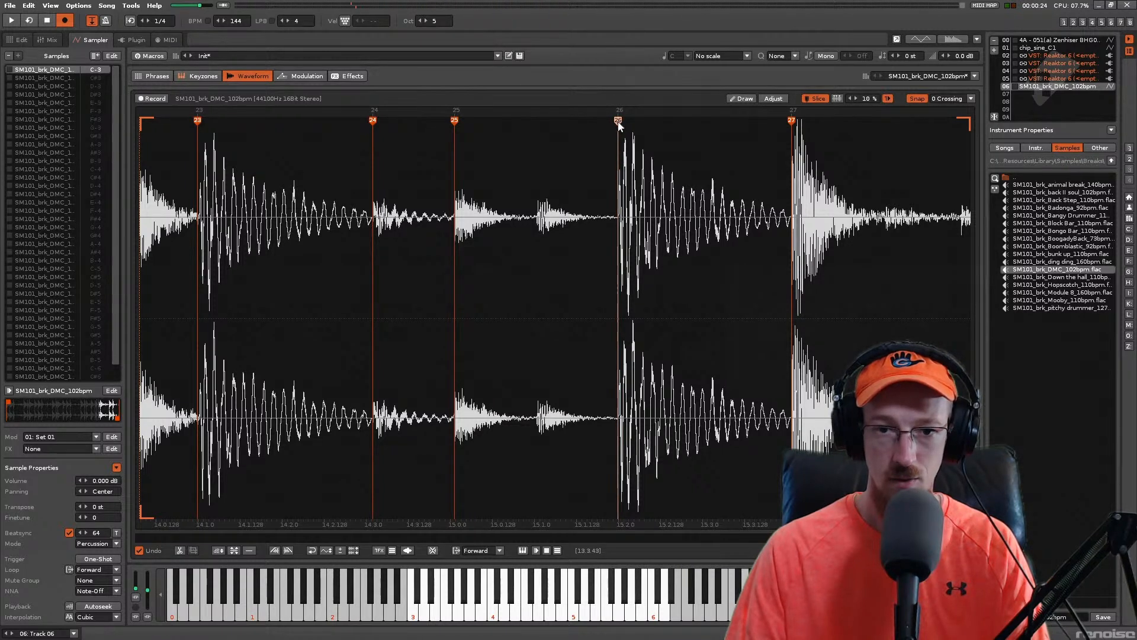
pyautogui.press('w')
pyautogui.press('e')
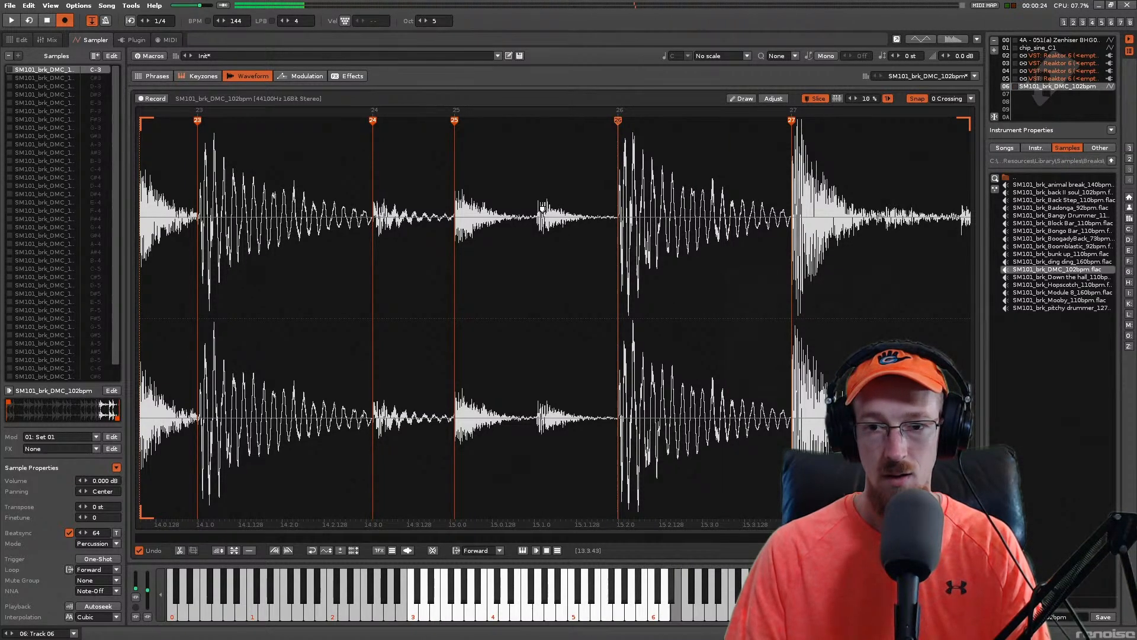
# Step: Audition slices 26 and 27 and check the end of the break for remaining hits
pyautogui.press('3')
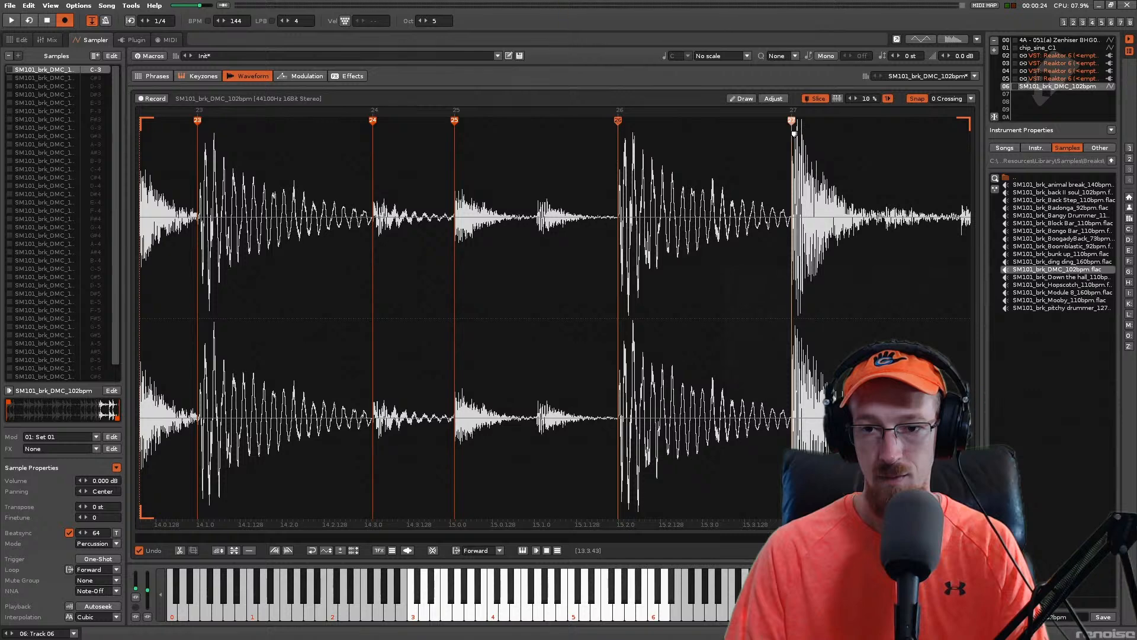
pyautogui.press('3')
pyautogui.press('w')
pyautogui.press('w')
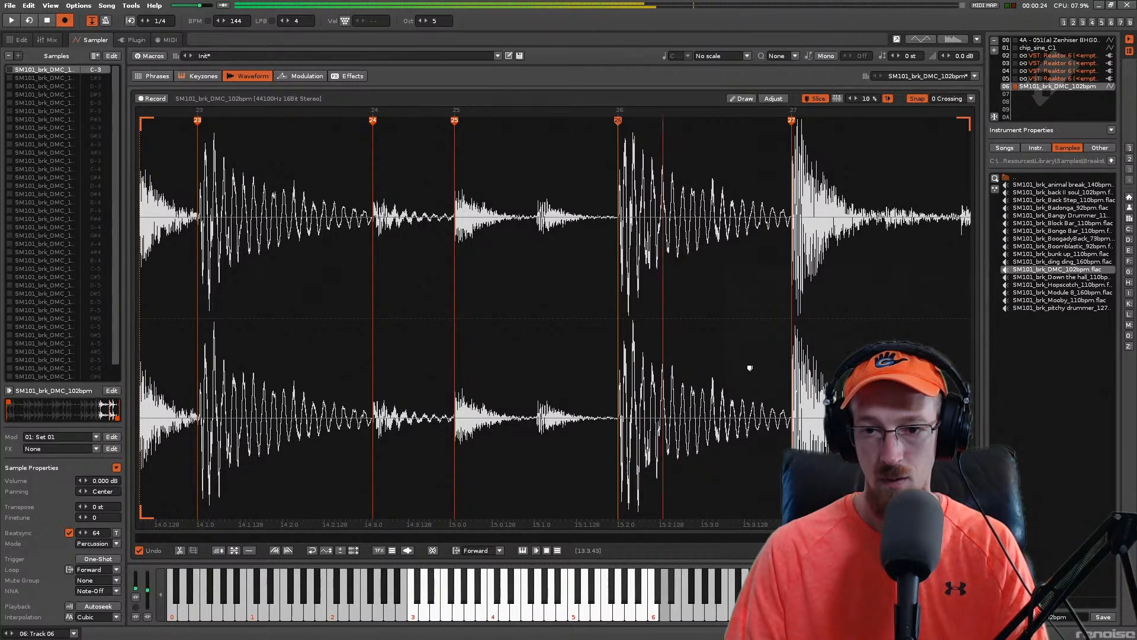
pyautogui.moveTo(891, 538); pyautogui.dragTo(917, 538)
pyautogui.press('w')
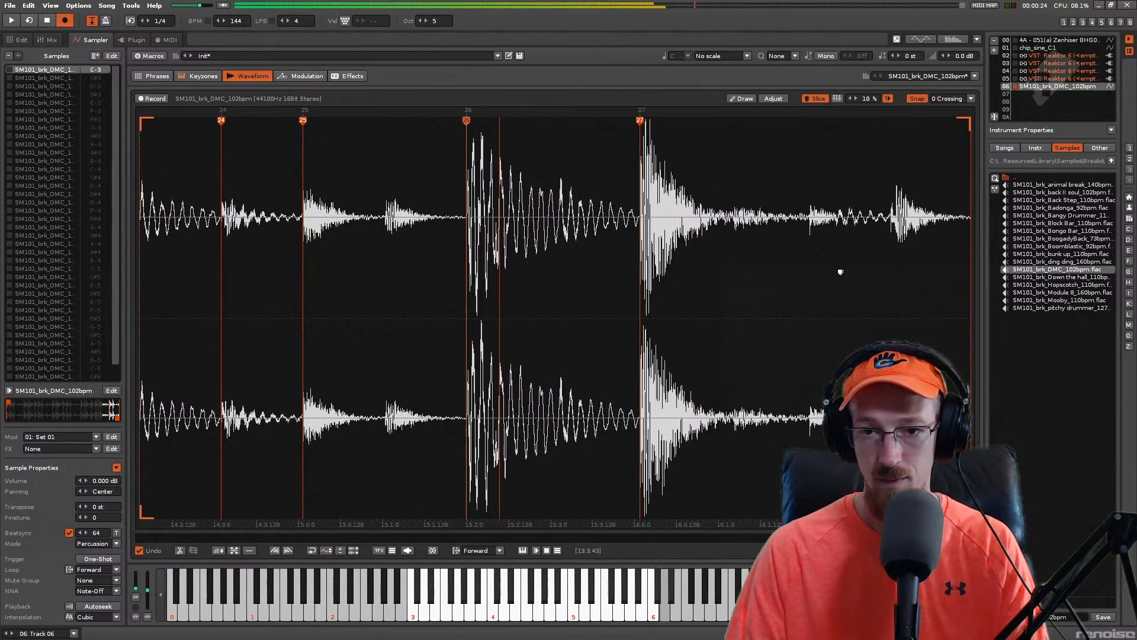
pyautogui.press('3')
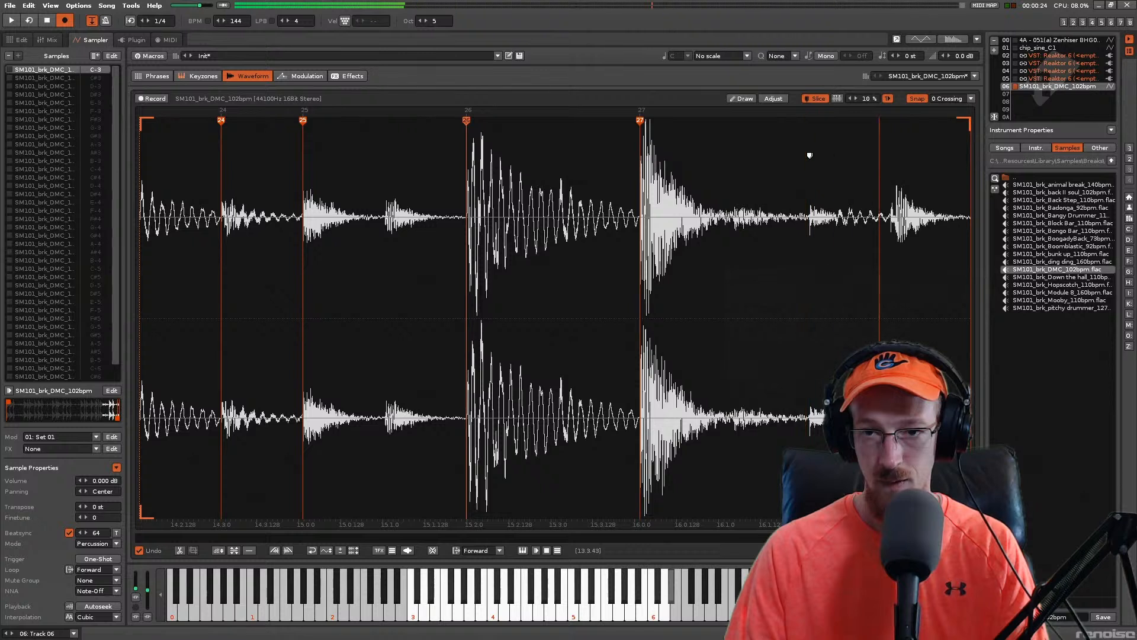
# Step: Try a slice marker on the quiet hit past 16.1.0, and save the song
pyautogui.doubleClick(809, 122)
pyautogui.doubleClick(809, 121)
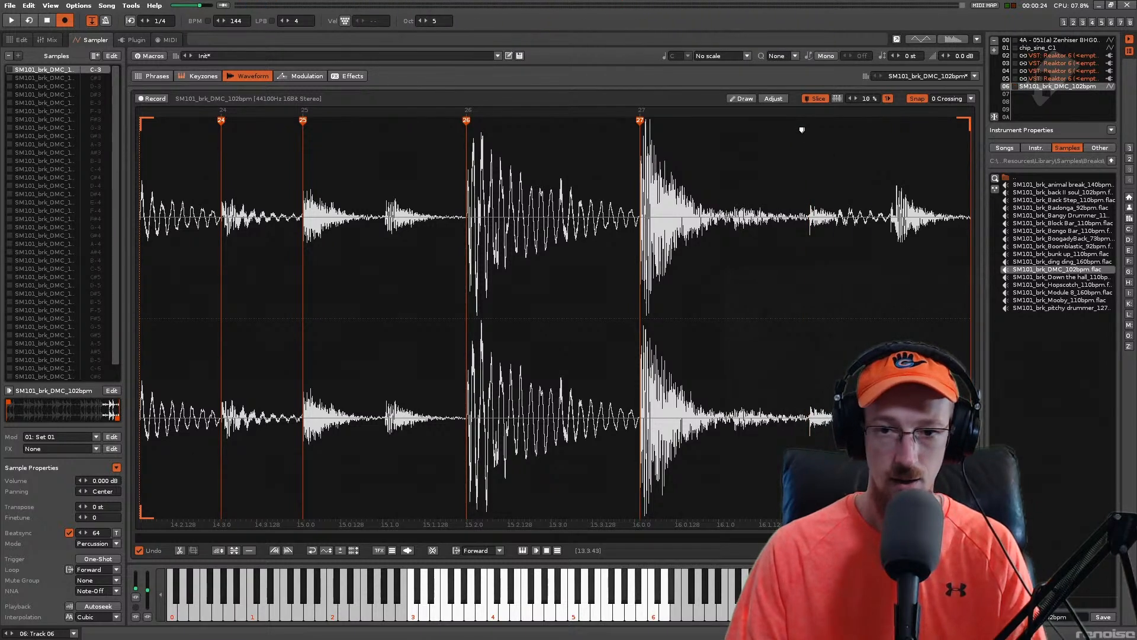
pyautogui.hotkey('ctrl', 's')
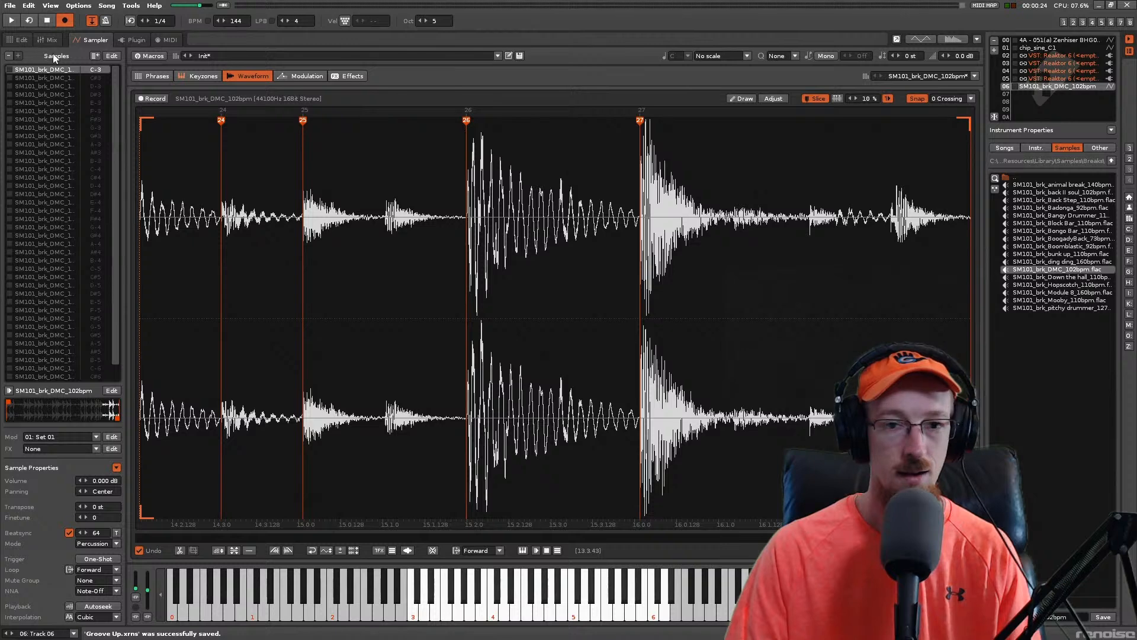
# Step: Play the Add Drum pattern from its start in the pattern editor
pyautogui.click(21, 40)
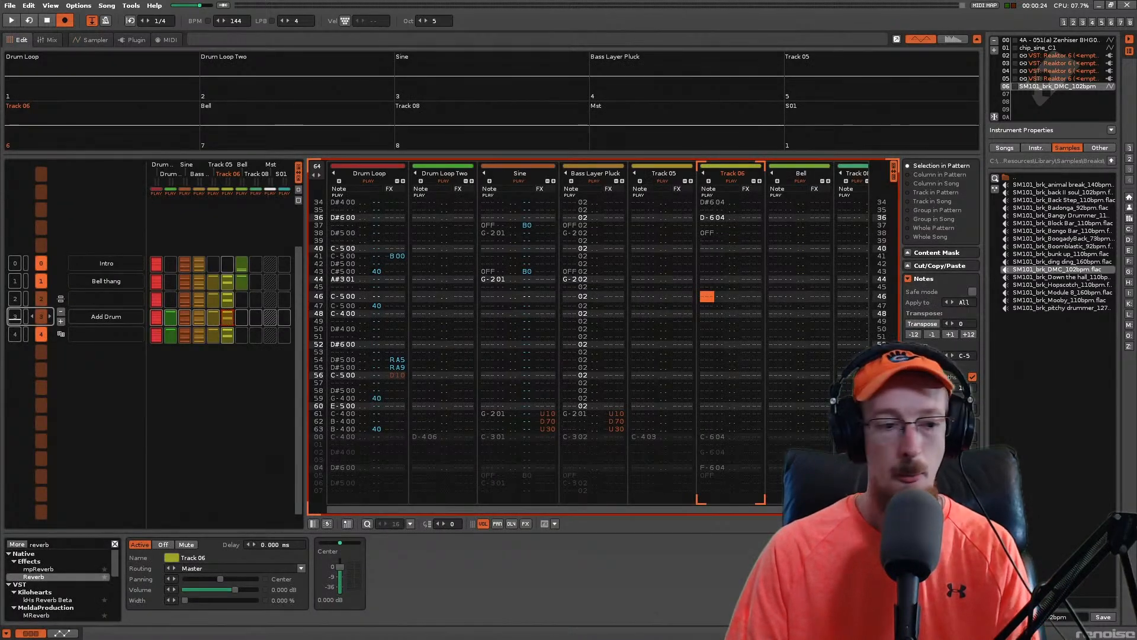
pyautogui.moveTo(893, 382); pyautogui.dragTo(890, 220)
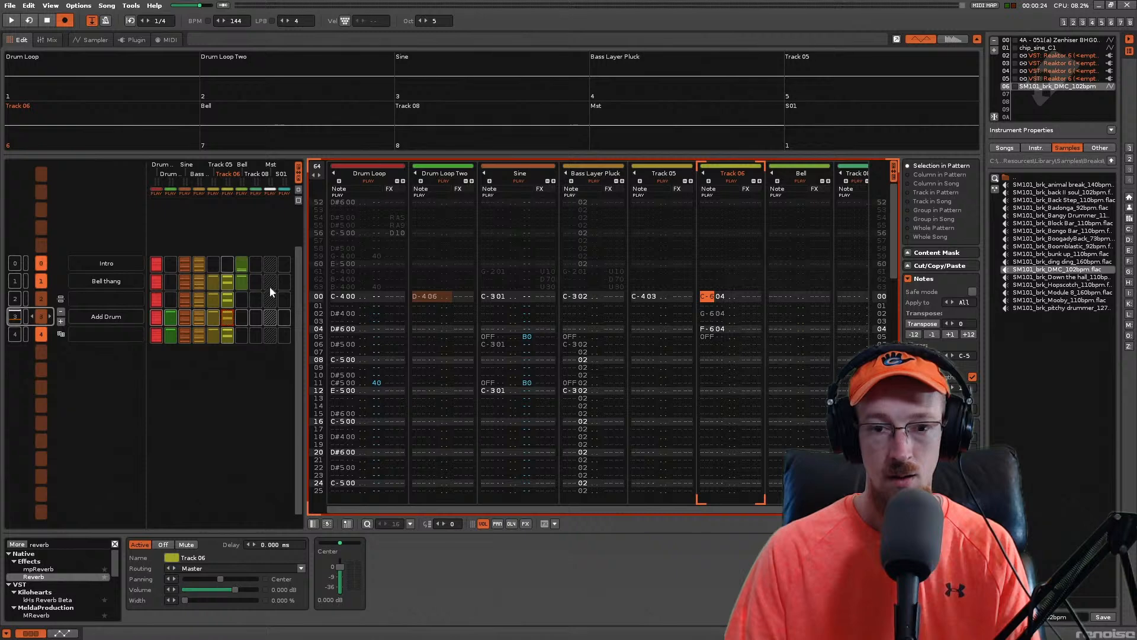
pyautogui.press('space')
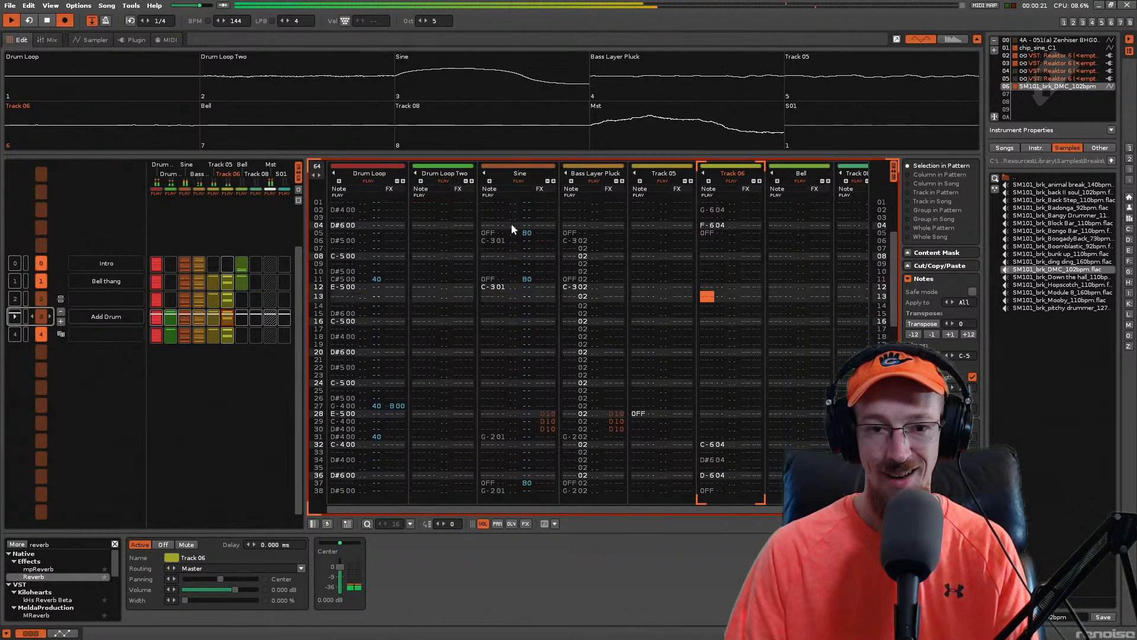
pyautogui.press('space')
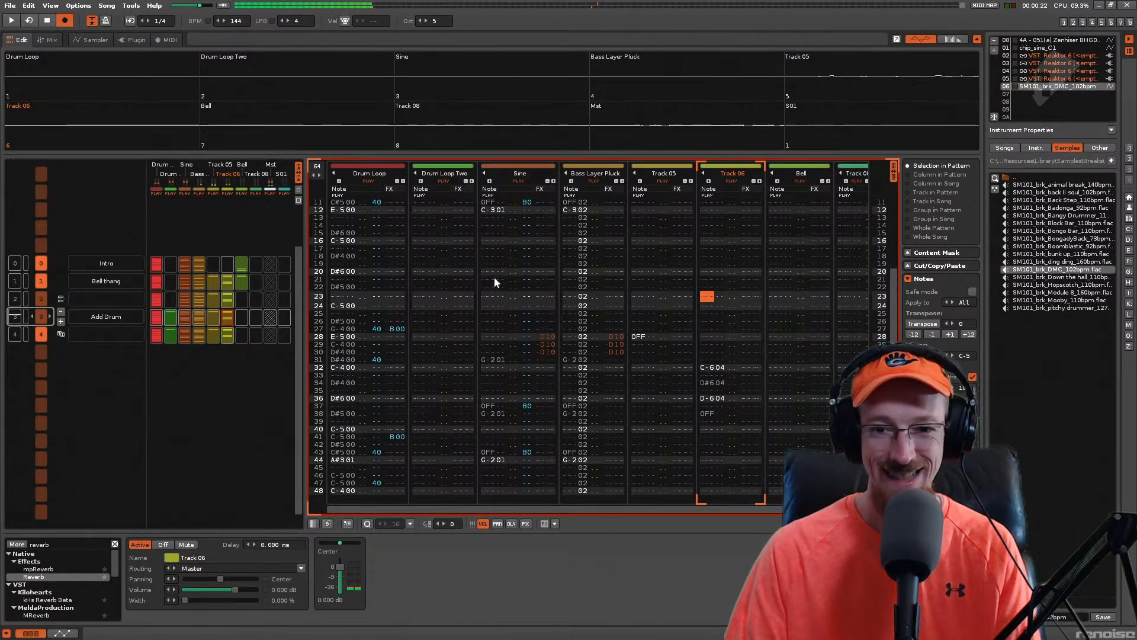
# Step: Set the keyboard octave to 4, replace the note on line 00 of Drum Loop Two with C-5, and play the pattern
pyautogui.scroll(2, 487, 272)
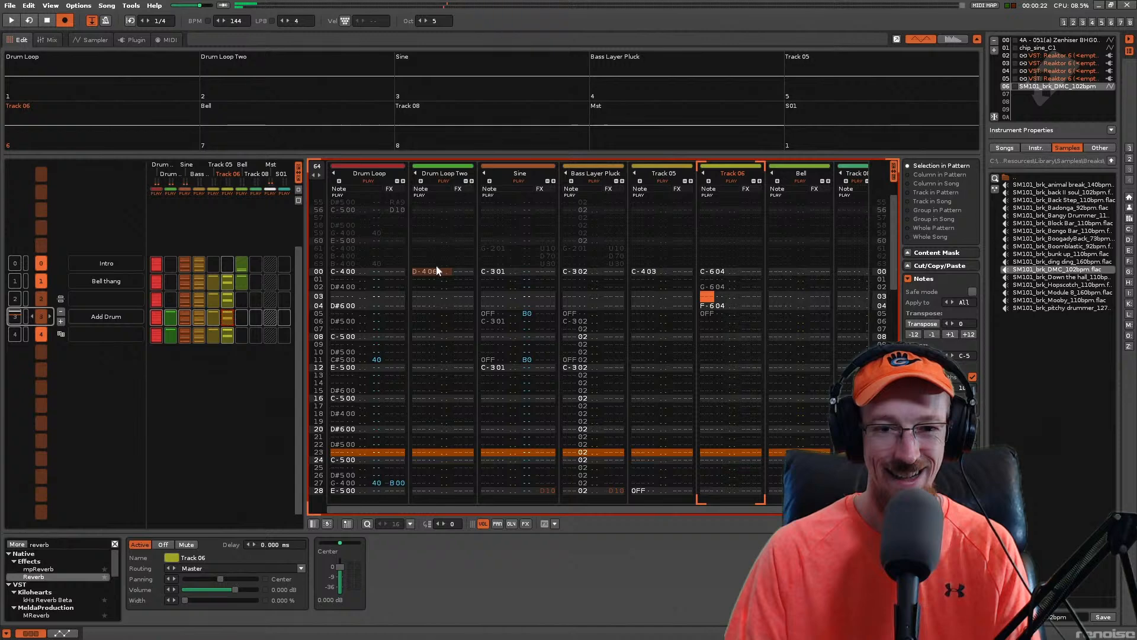
pyautogui.click(418, 273)
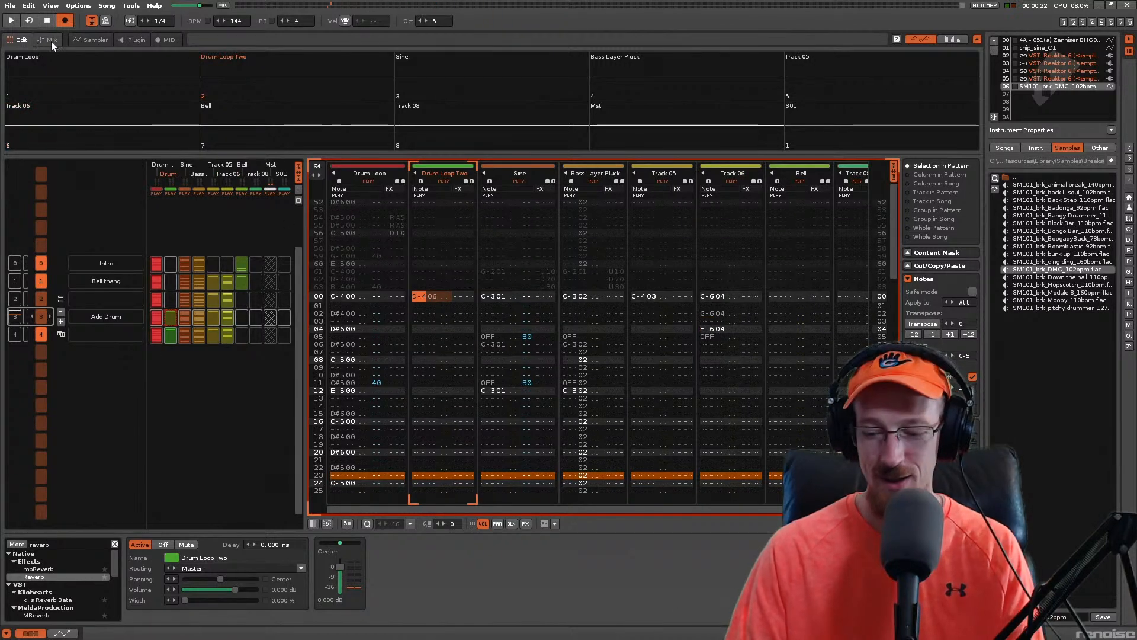
pyautogui.press('KP_Divide')
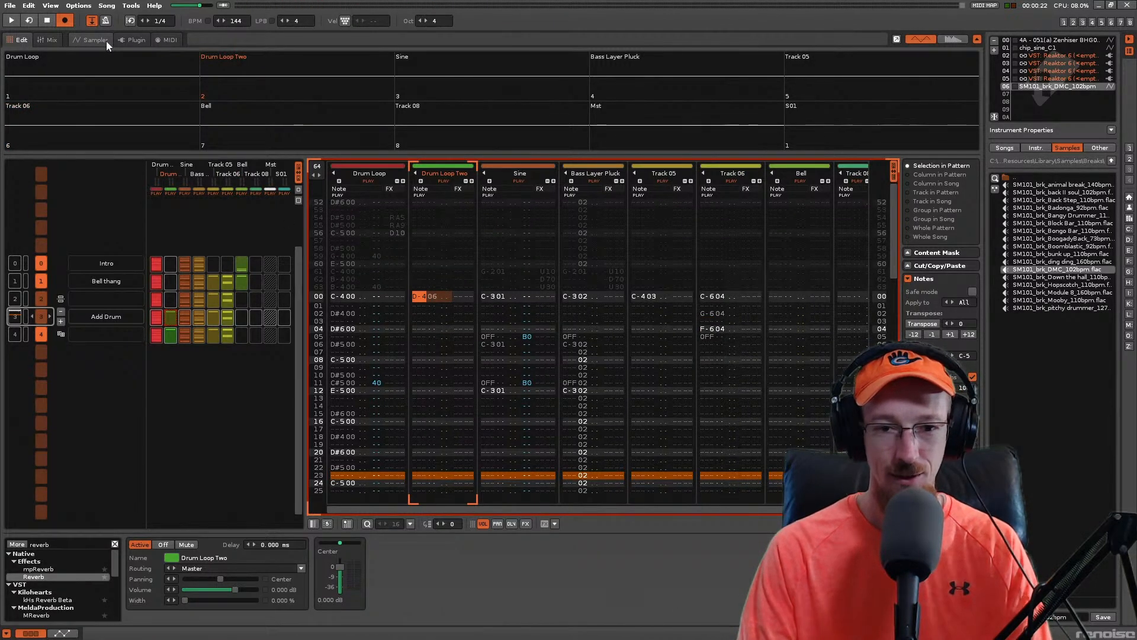
pyautogui.press('KP_Multiply')
pyautogui.press('q')
pyautogui.press('KP_Divide')
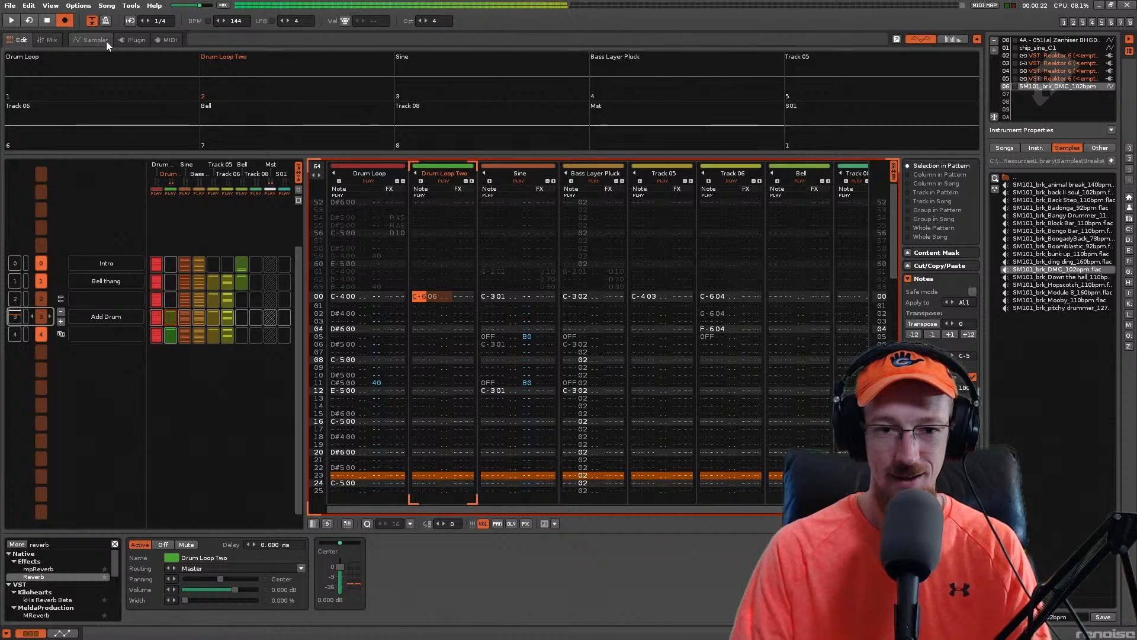
pyautogui.press('space')
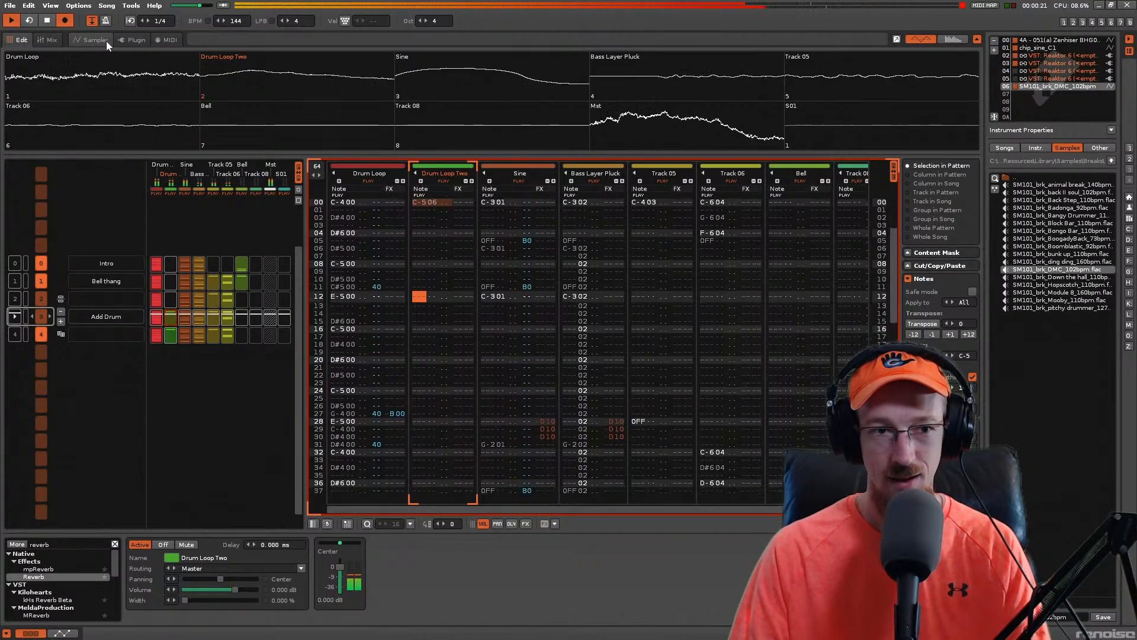
pyautogui.press('space')
# Step: Set the keyboard octave to 2, replace the note on line 00 of Drum Loop Two with C-3, and play the pattern
pyautogui.click(95, 39)
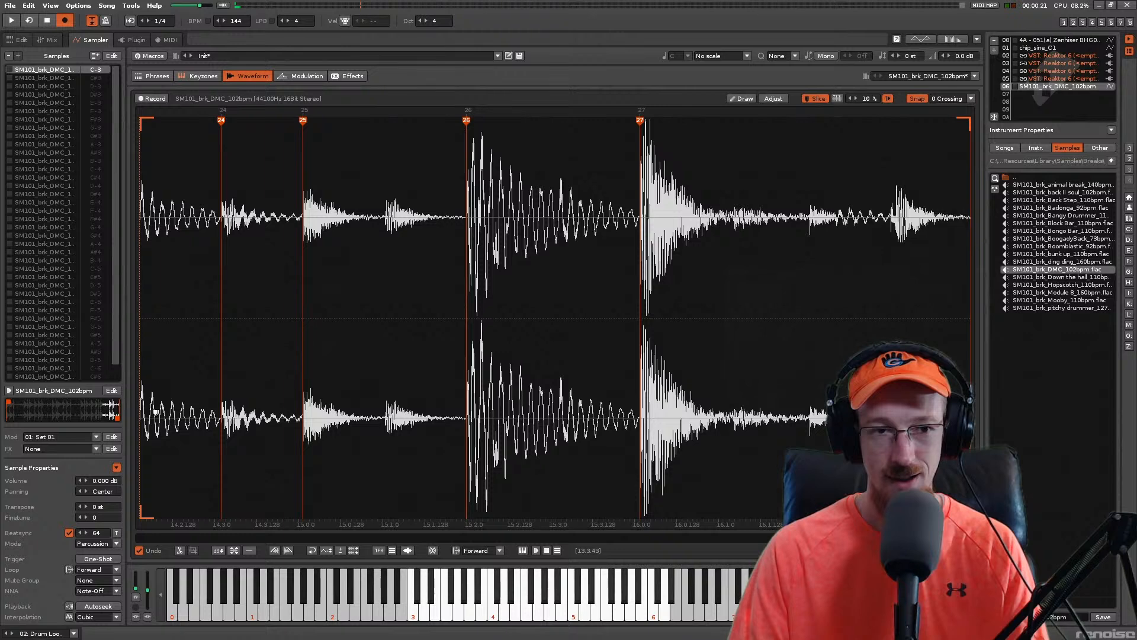
pyautogui.click(20, 40)
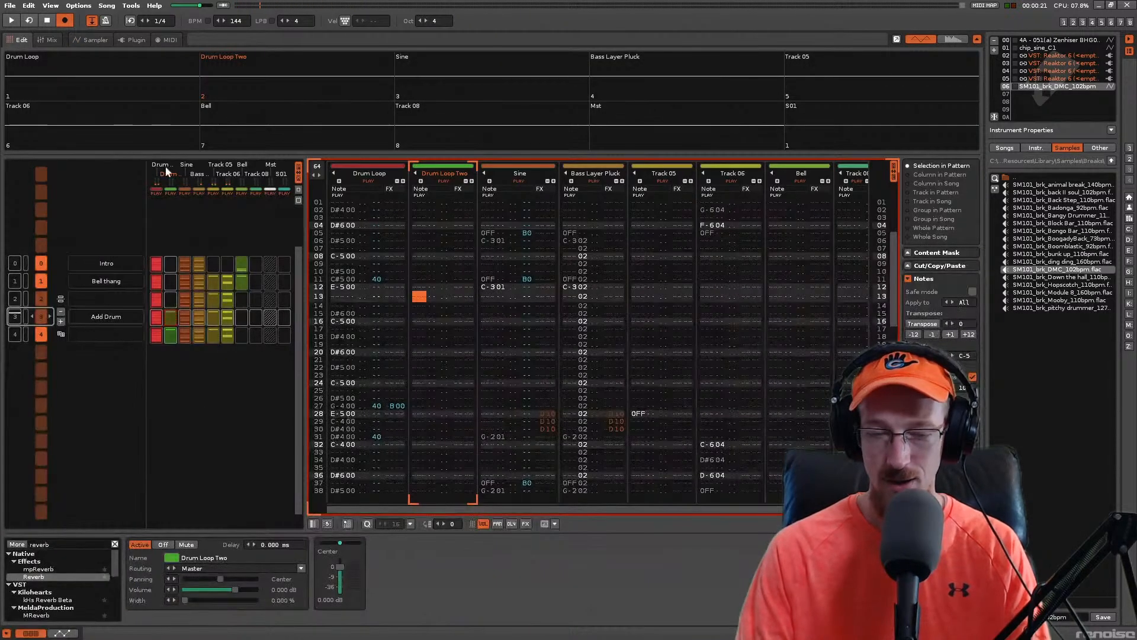
pyautogui.press('KP_Divide')
pyautogui.press('KP_Divide')
pyautogui.press('space')
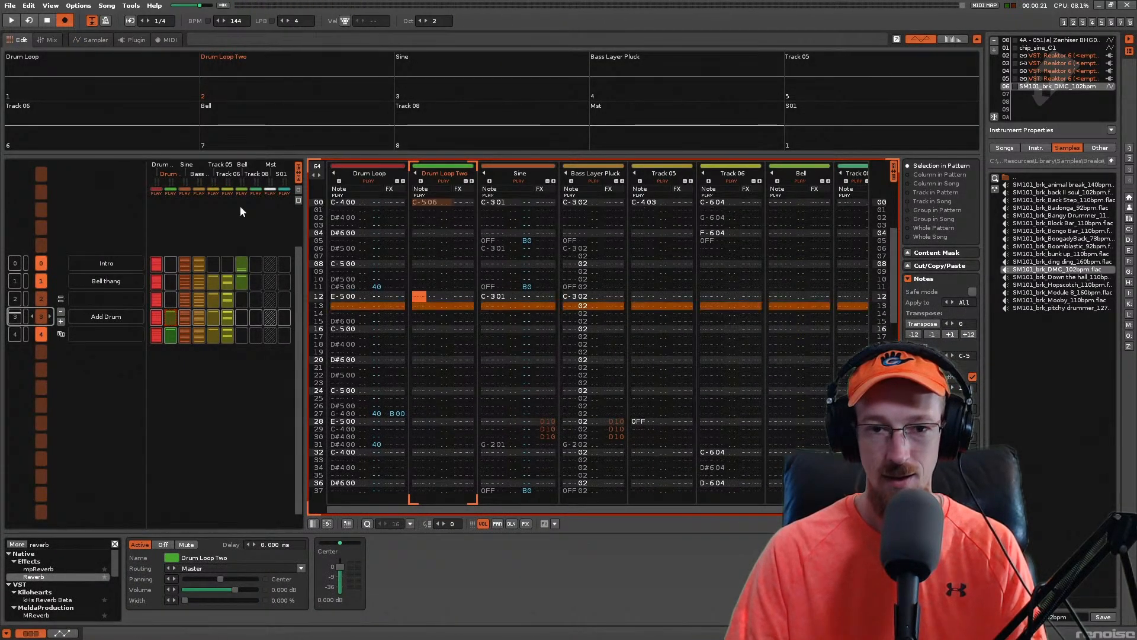
pyautogui.press('Up')
pyautogui.press('q')
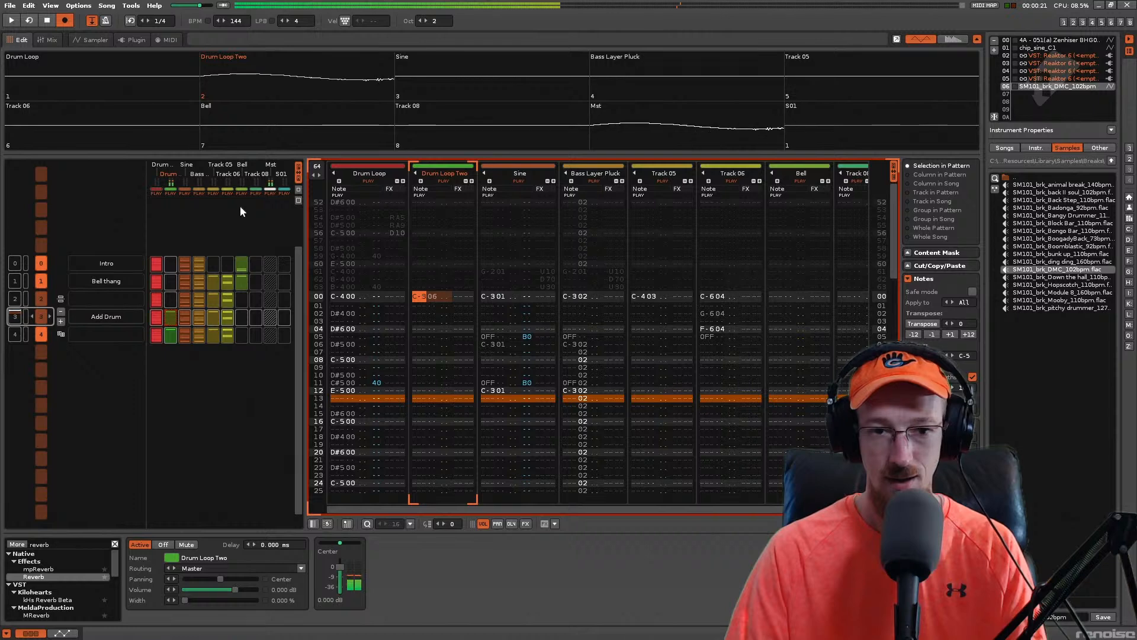
pyautogui.press('space')
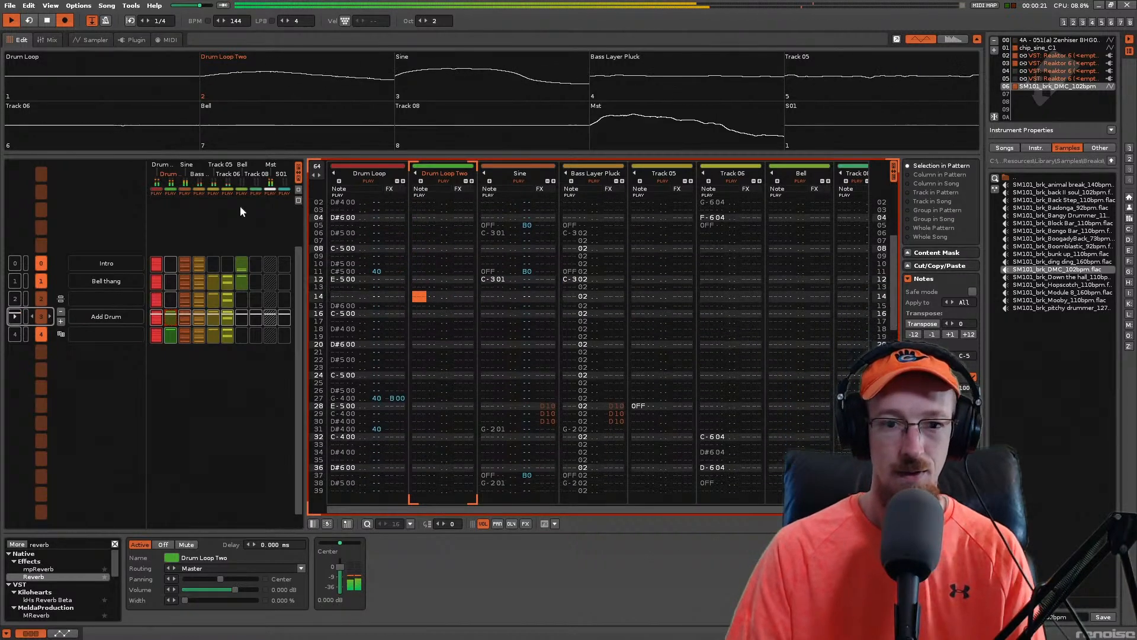
# Step: Save the song and play from the end of the Bell thang pattern into Add Drum
pyautogui.hotkey('ctrl', 's')
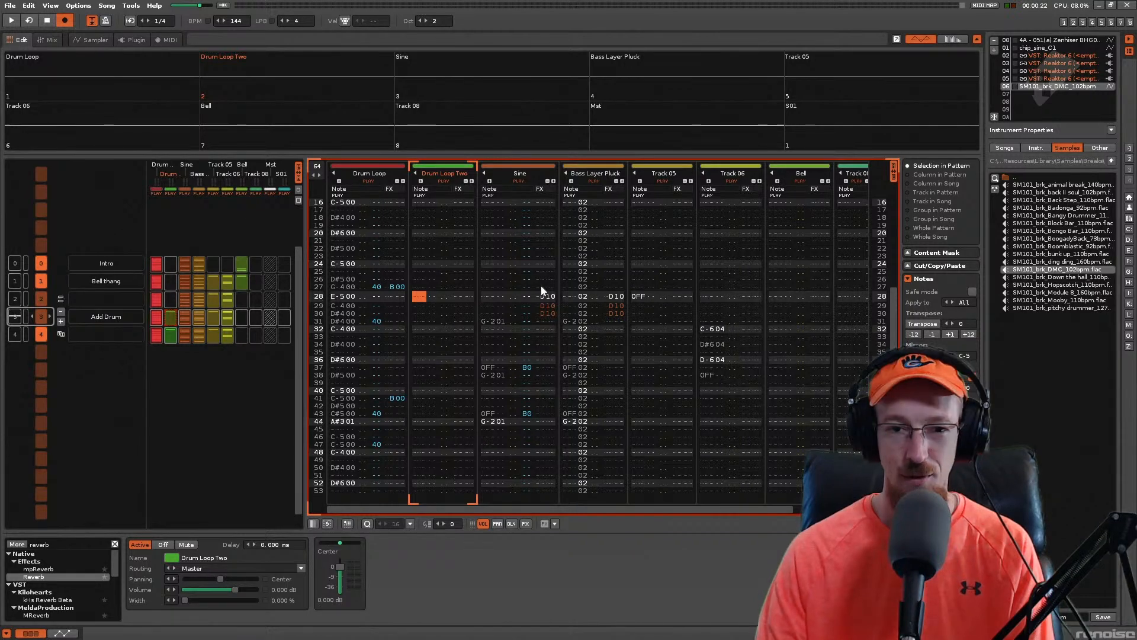
pyautogui.scroll(-10, 544, 289)
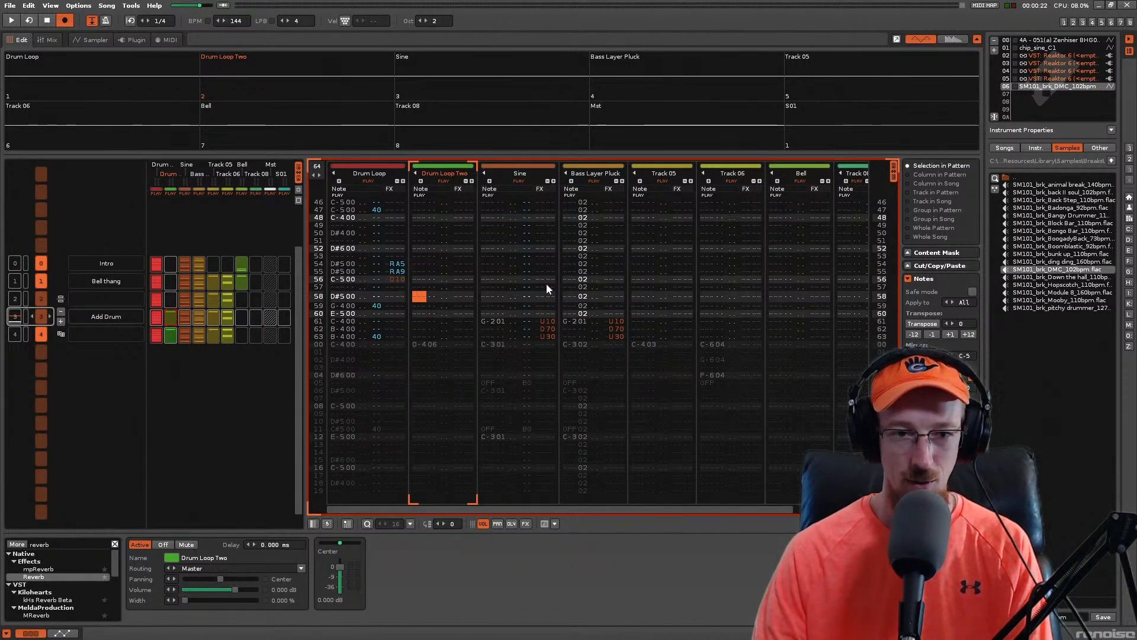
pyautogui.hotkey('ctrl', 'Up')
pyautogui.hotkey('ctrl', 'Up')
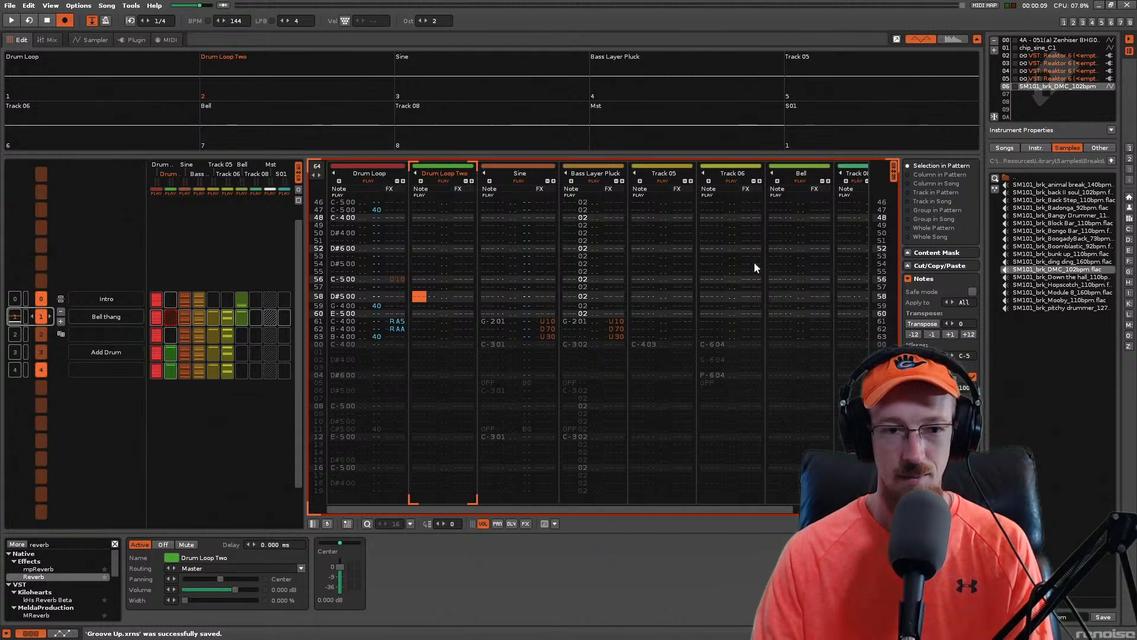
pyautogui.press('space')
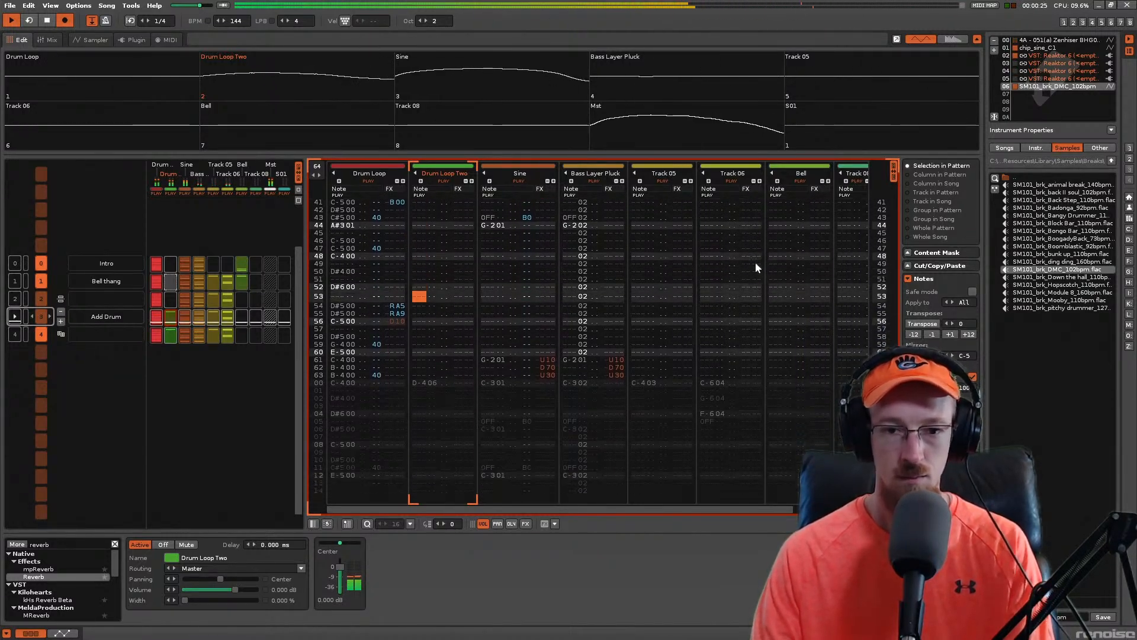
# Step: Try several break slices on line 56 of Drum Loop Two in the Add Drum pattern, ending with note A-3
pyautogui.press('Up')
pyautogui.press('Down')
pyautogui.press('Up')
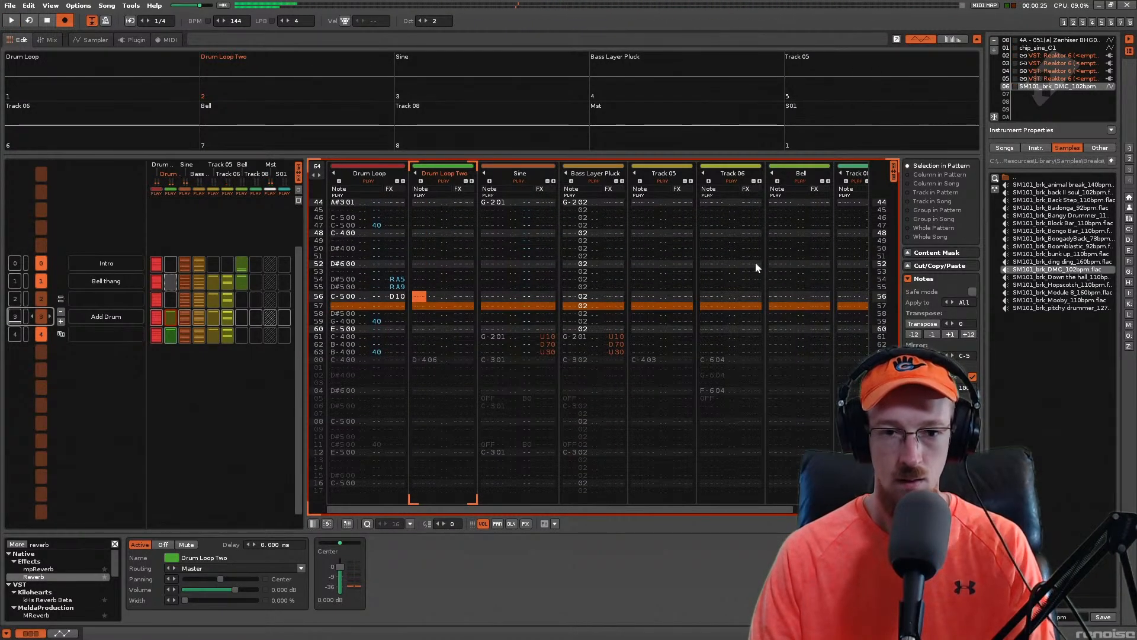
pyautogui.press('q')
pyautogui.press('w')
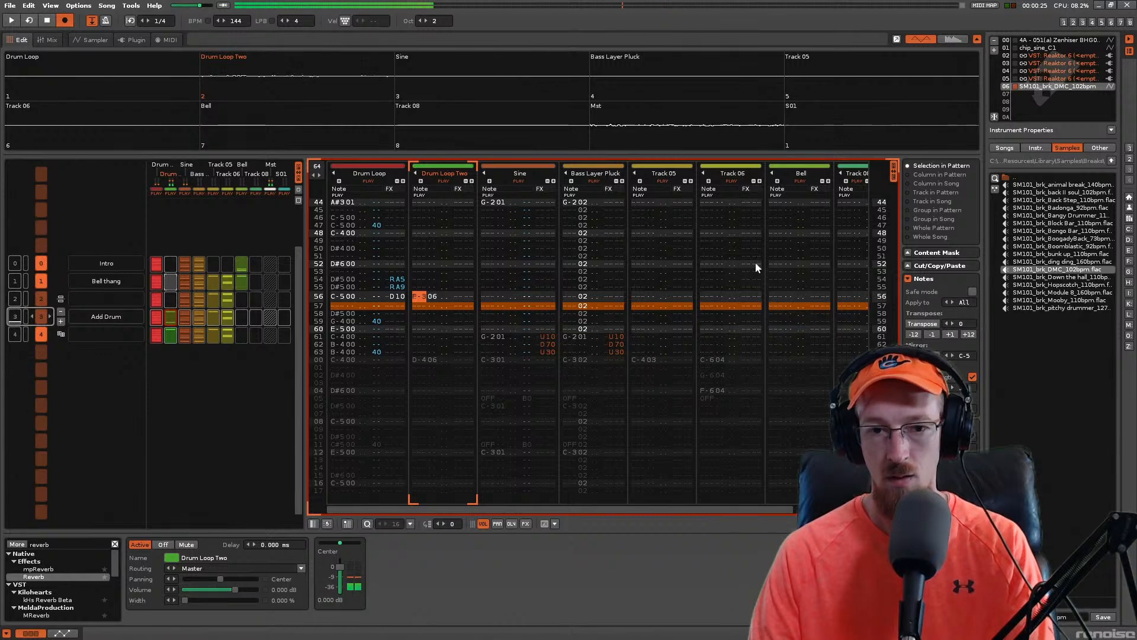
pyautogui.press('y')
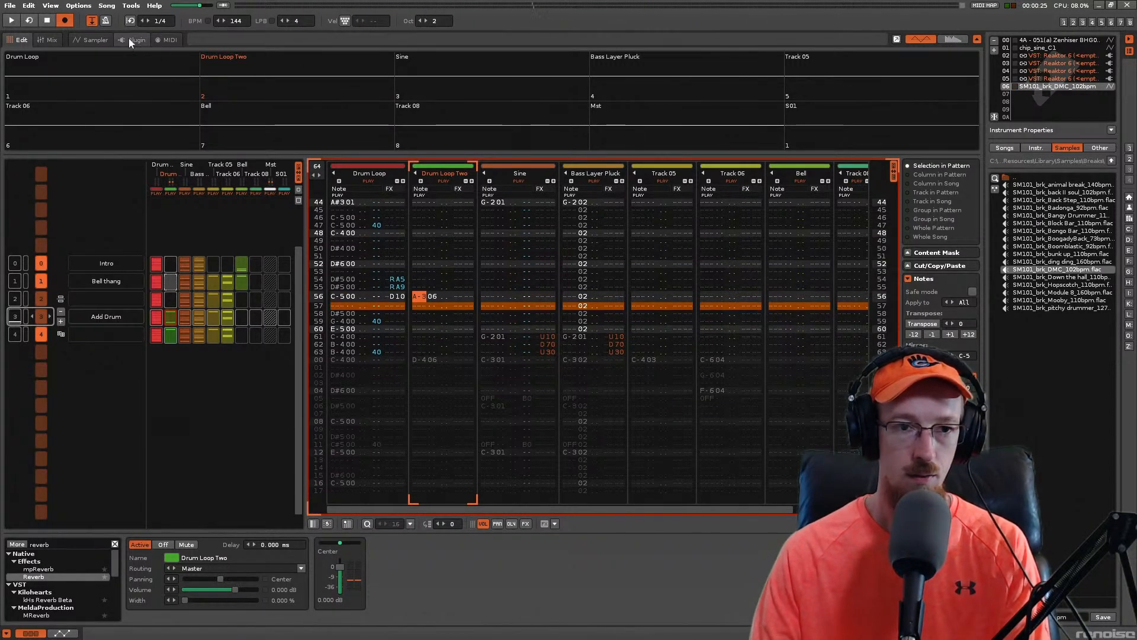
# Step: Look at the E-3 slice in the sampler and enable One-Shot triggering on the full break sample
pyautogui.click(90, 41)
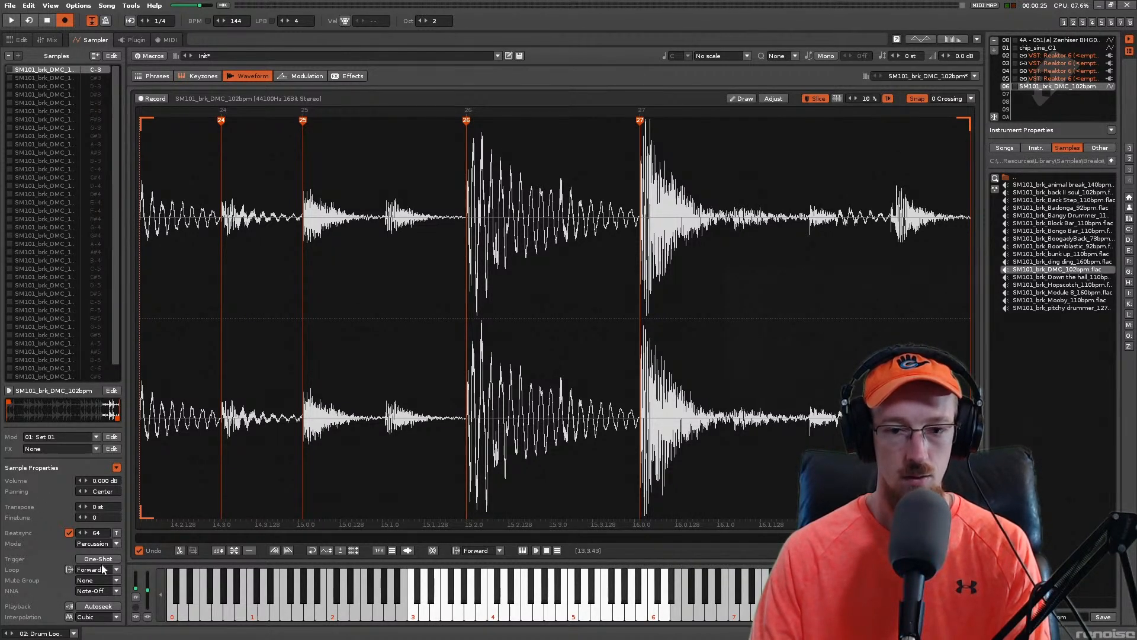
pyautogui.click(41, 103)
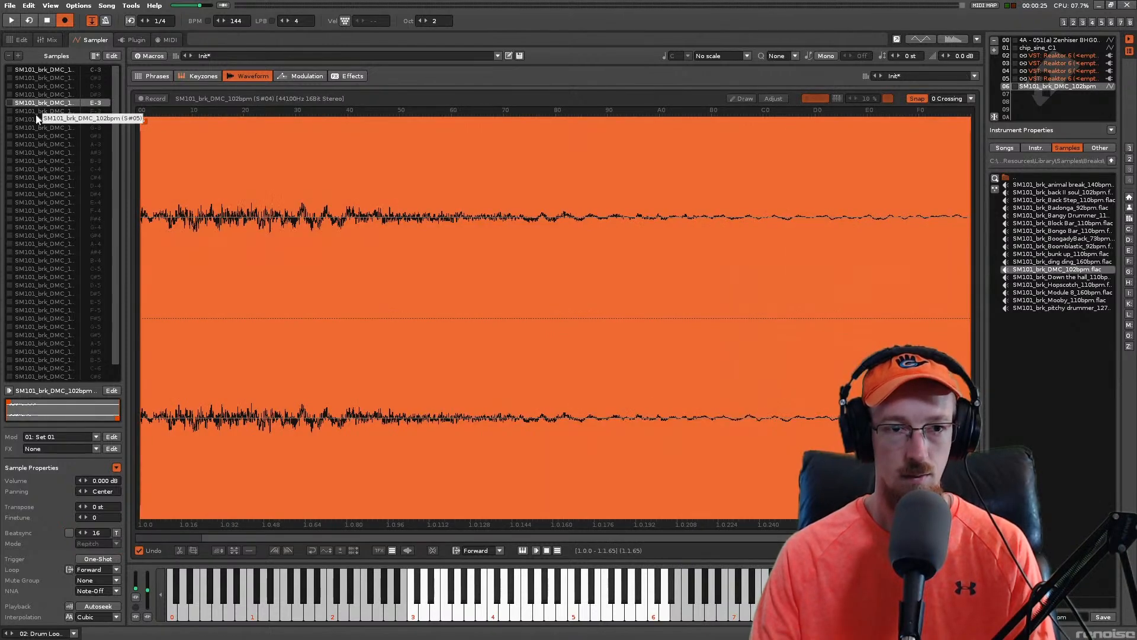
pyautogui.click(45, 70)
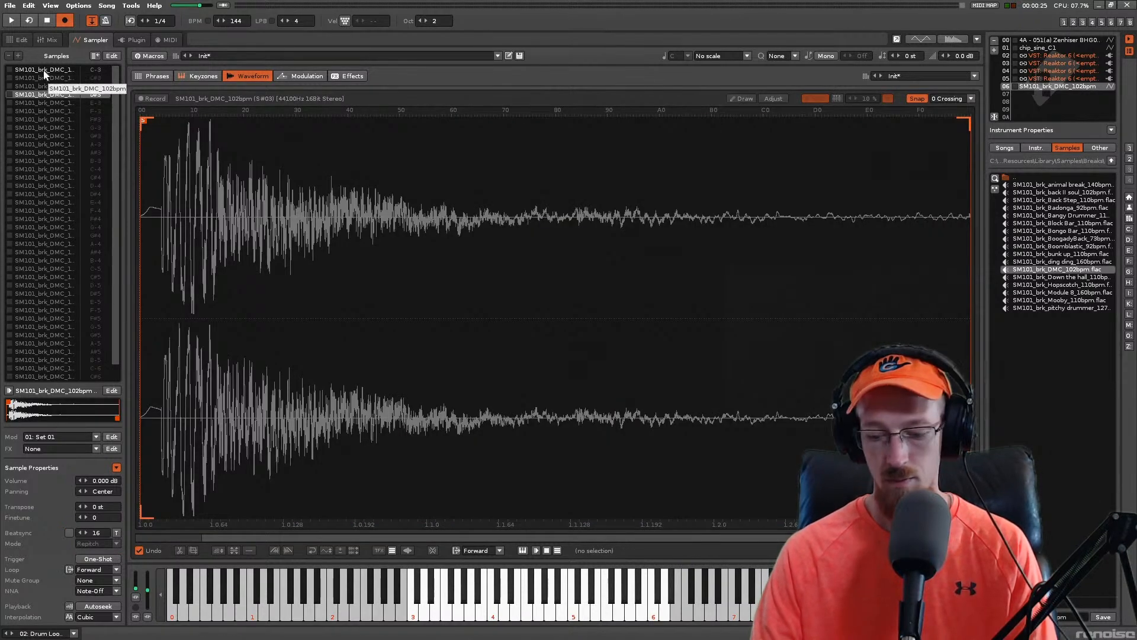
pyautogui.hotkey('ctrl', 'a')
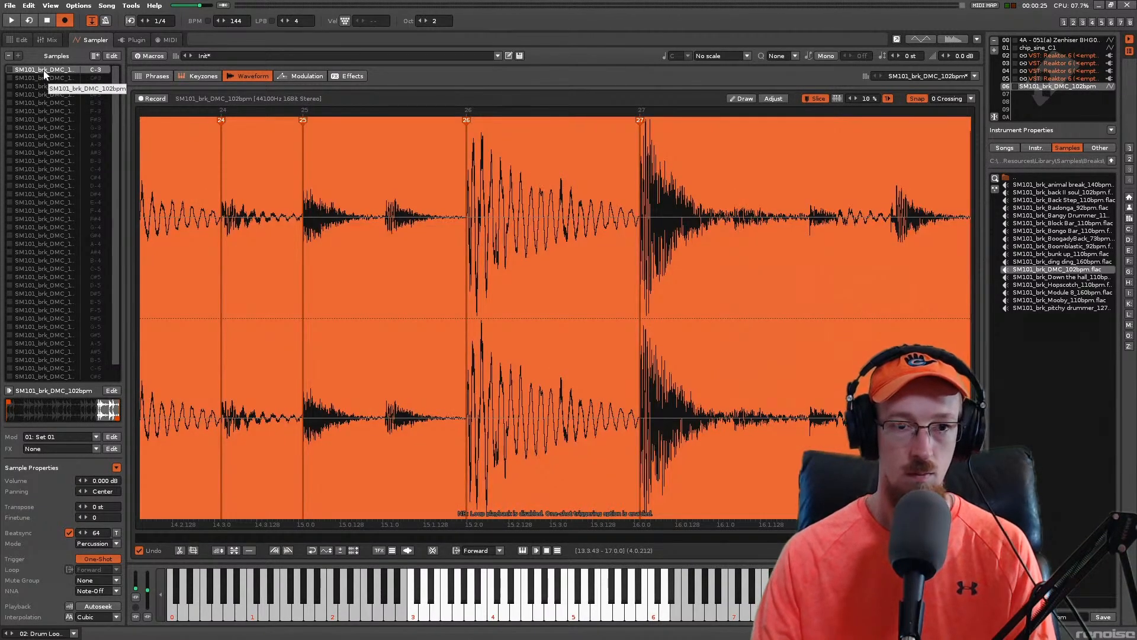
# Step: Select all break slices in the keyzone map, enable One-Shot triggering for them, audition a slice, and return to the waveform view
pyautogui.click(203, 76)
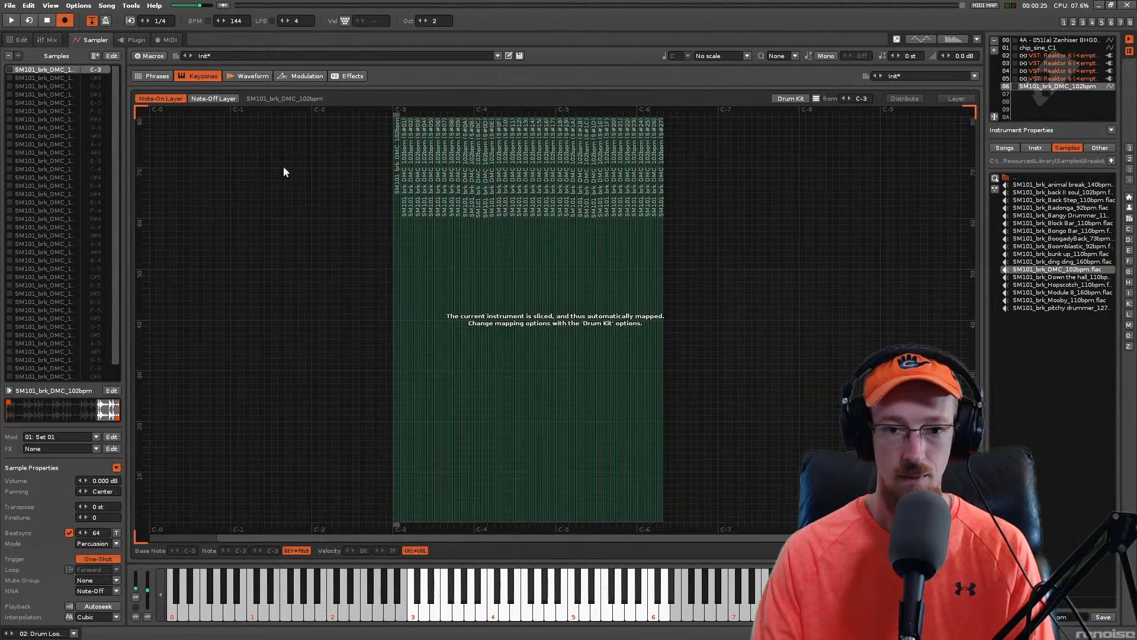
pyautogui.moveTo(274, 178); pyautogui.dragTo(755, 375)
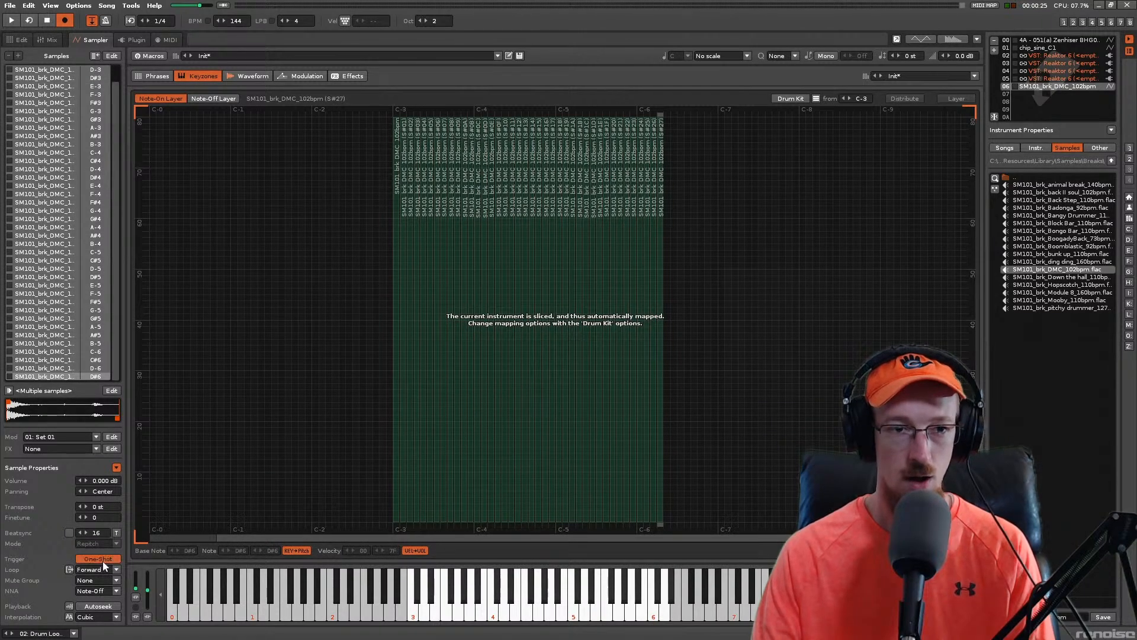
pyautogui.press('r')
pyautogui.press('r')
pyautogui.press('r')
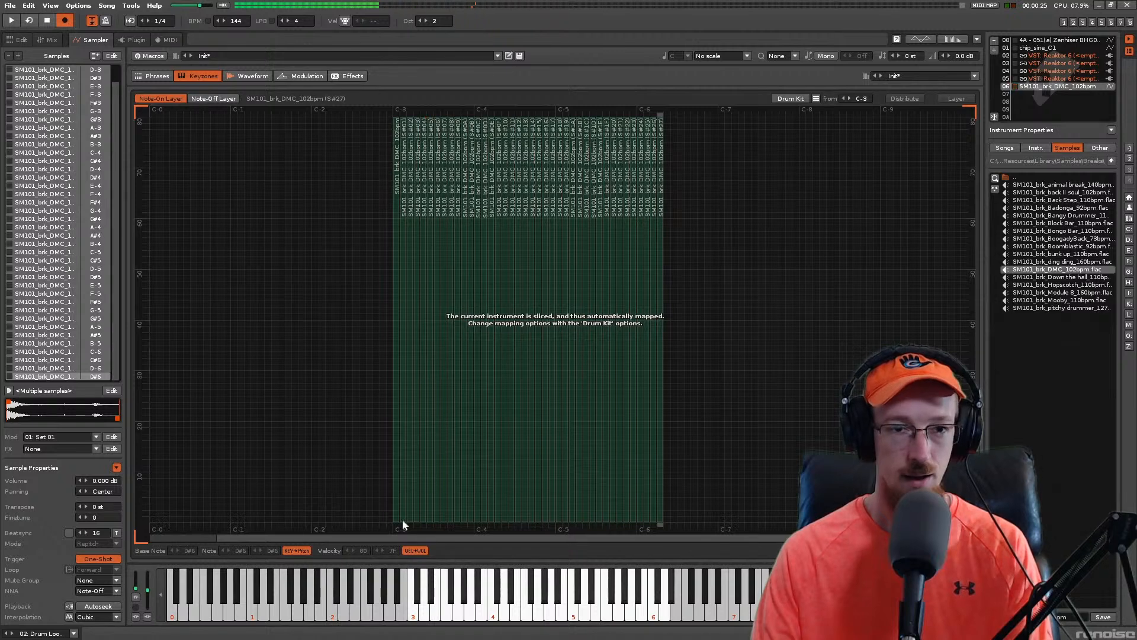
pyautogui.click(155, 77)
pyautogui.click(247, 76)
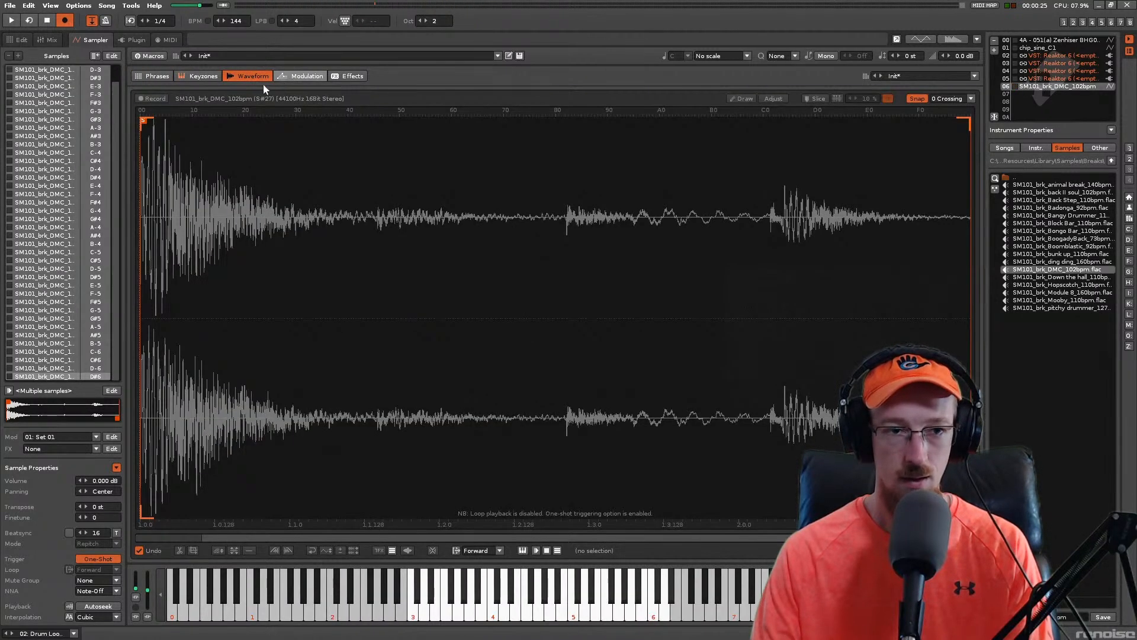
# Step: Look over the slice markers along the full SM101_brk_DMC_102bpm waveform, auditioning the break around slice 25
pyautogui.scroll(7, 52, 89)
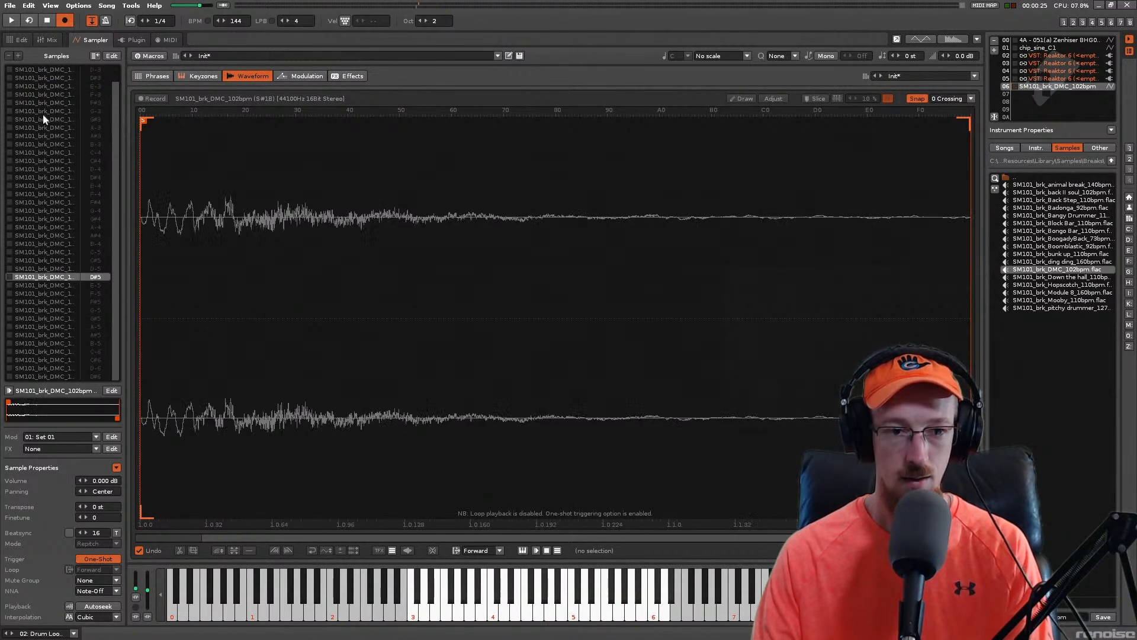
pyautogui.scroll(10, 94, 249)
pyautogui.scroll(17, 104, 234)
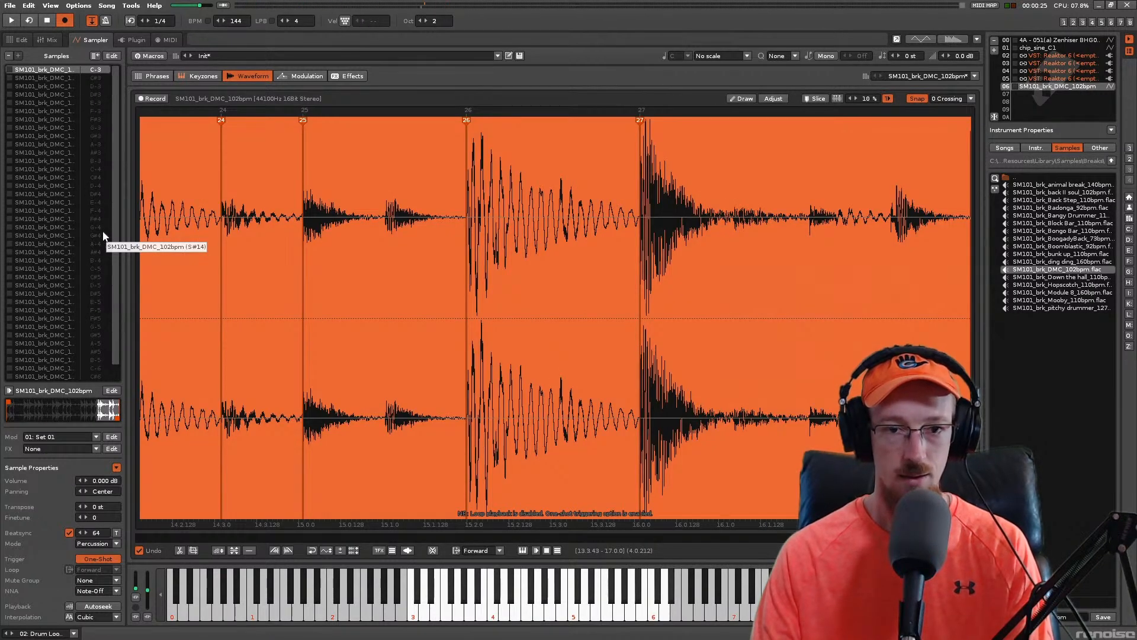
pyautogui.click(373, 234)
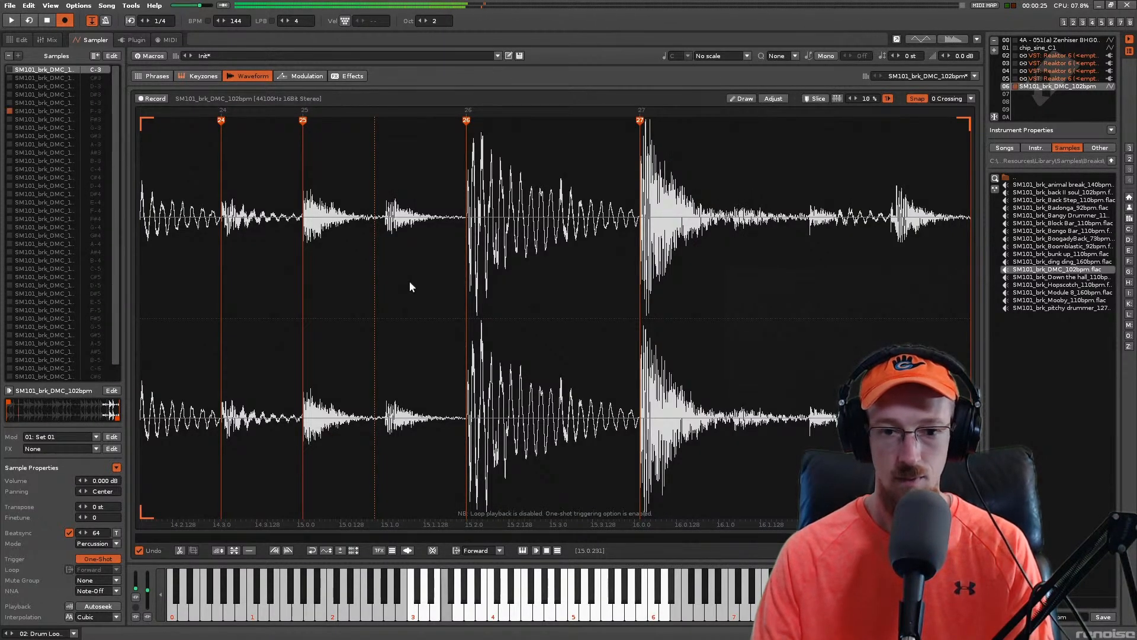
pyautogui.moveTo(687, 538); pyautogui.dragTo(283, 520)
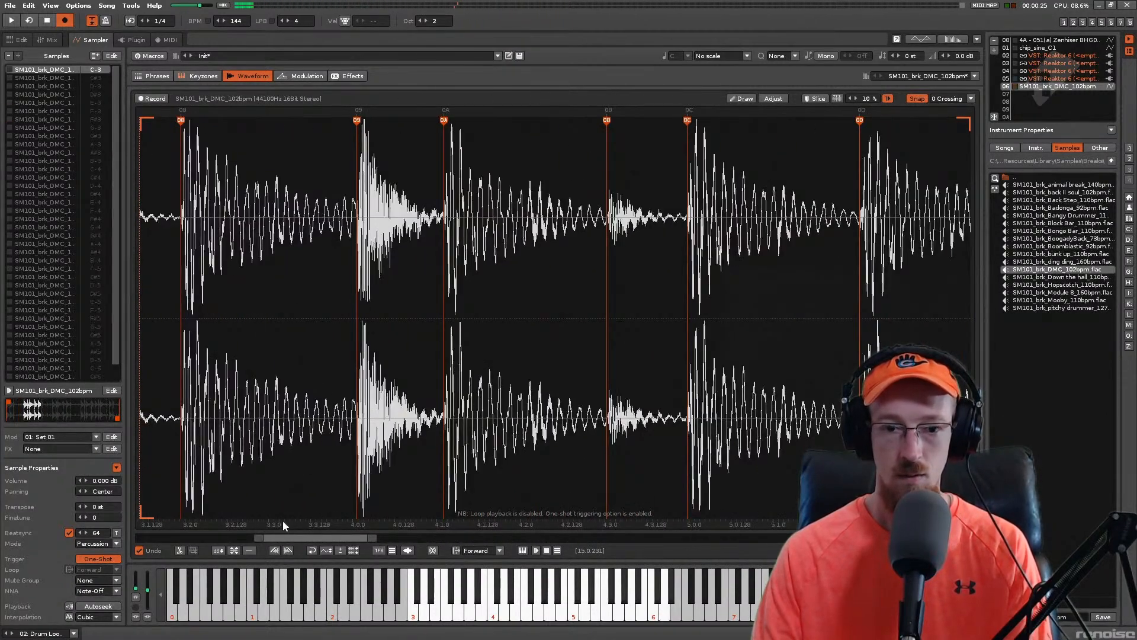
pyautogui.scroll(-3, 328, 442)
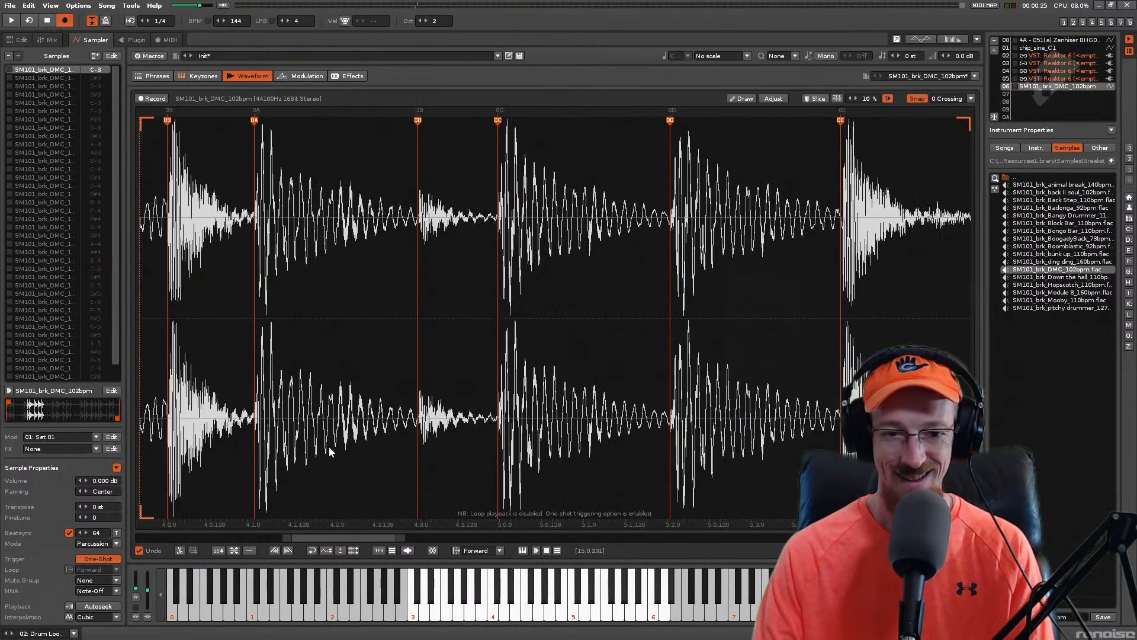
pyautogui.moveTo(405, 538); pyautogui.dragTo(739, 537)
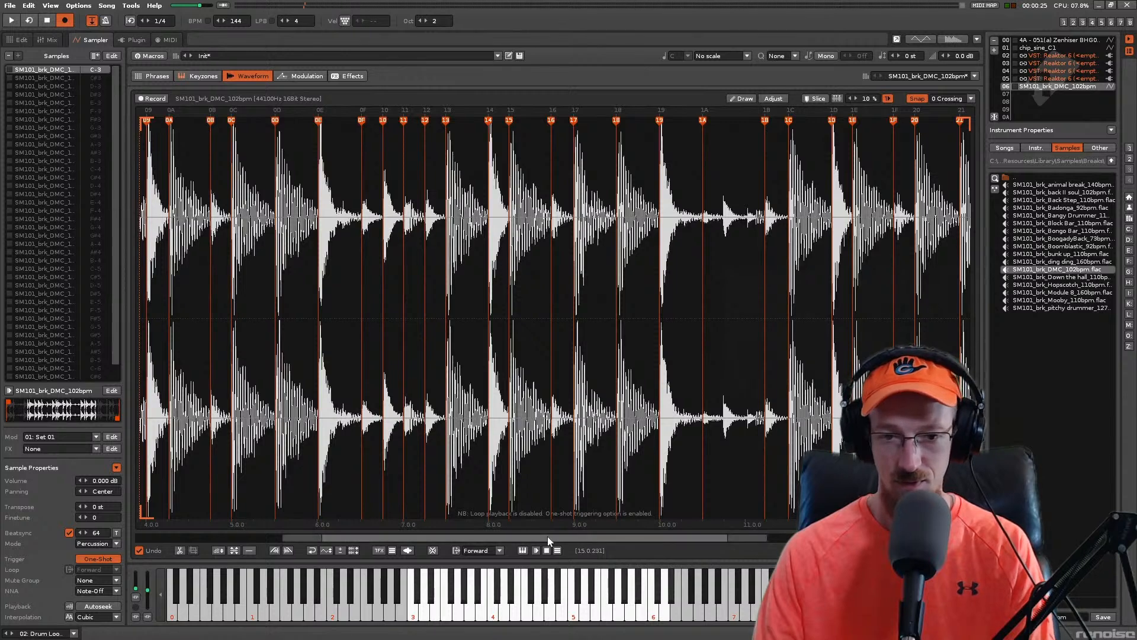
pyautogui.moveTo(568, 535); pyautogui.dragTo(319, 530)
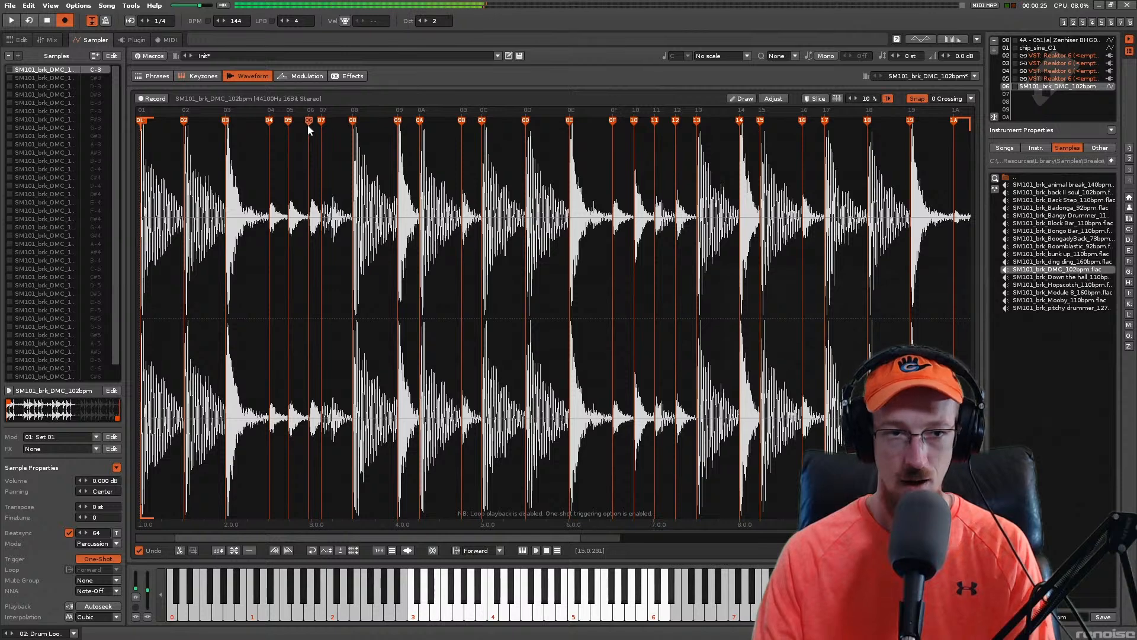
# Step: Return to the pattern editor, play the Add Drum pattern, and save the song
pyautogui.click(21, 40)
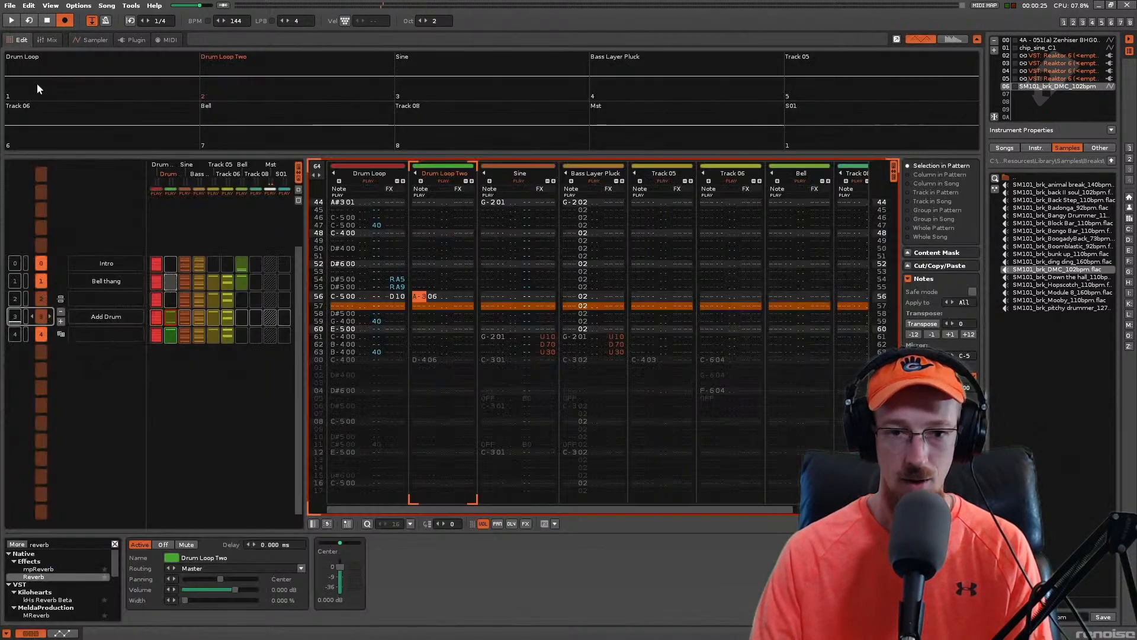
pyautogui.press('space')
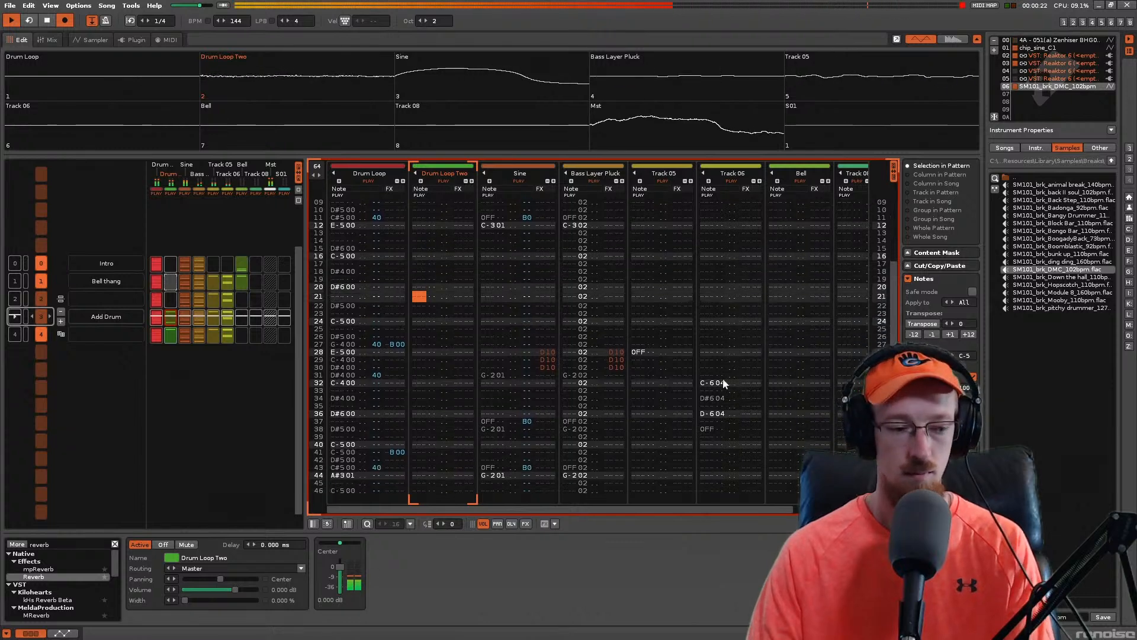
pyautogui.hotkey('ctrl', 's')
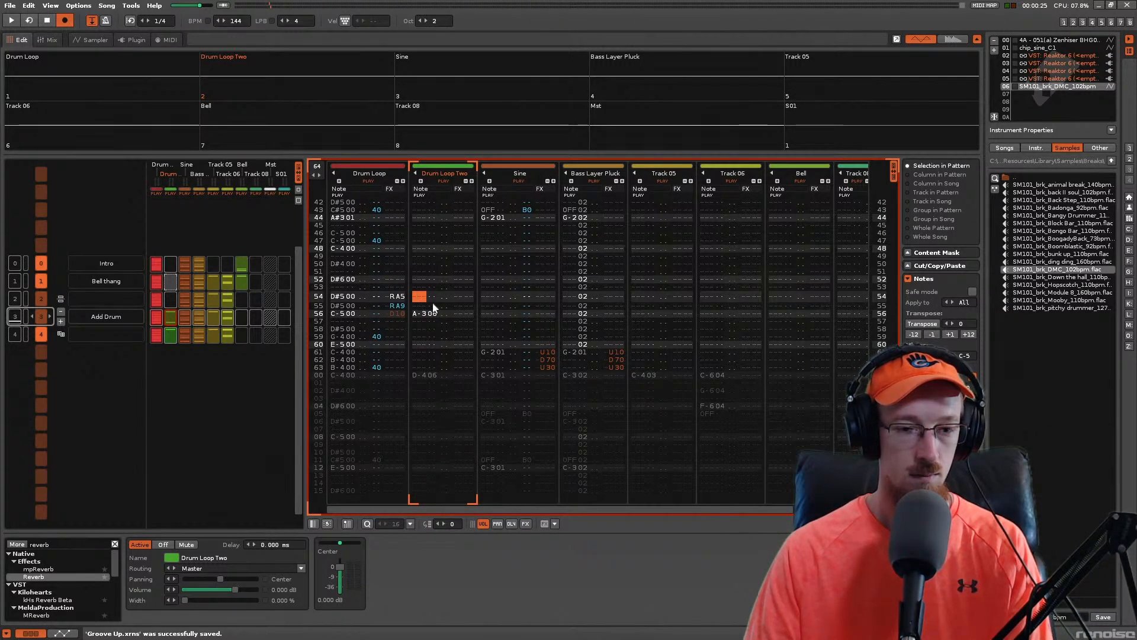
# Step: Play the closing lines of the Add Drum pattern around the A-3 hit in Drum Loop Two
pyautogui.scroll(-1, 506, 314)
pyautogui.scroll(-2, 505, 314)
pyautogui.scroll(2, 506, 314)
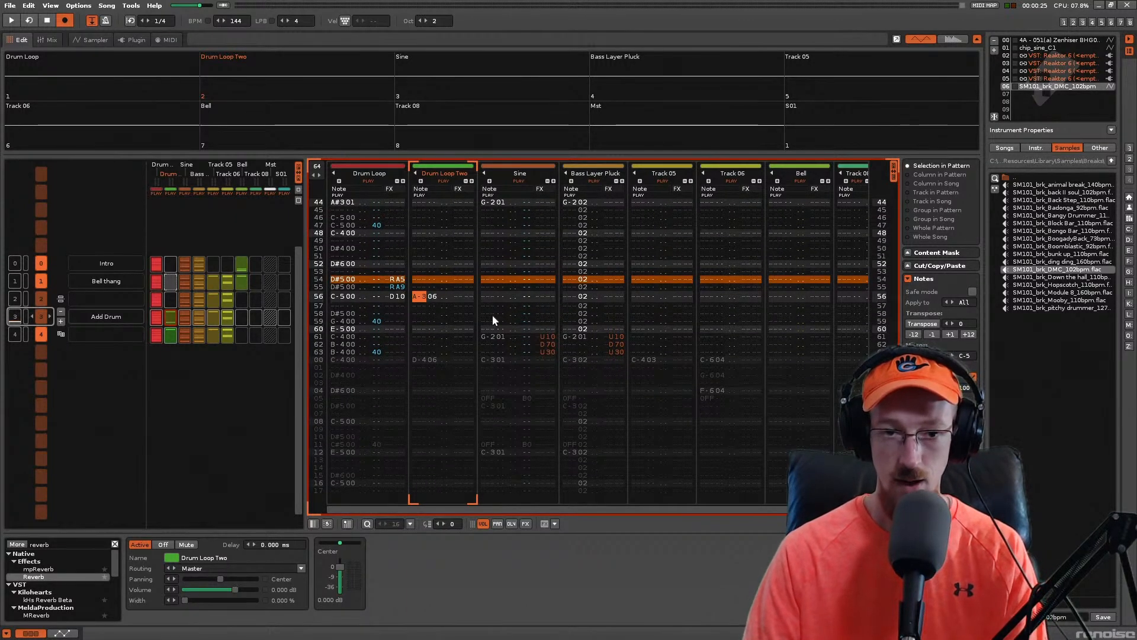
pyautogui.press('Right')
pyautogui.press('Right')
pyautogui.press('Down')
pyautogui.press('Left')
pyautogui.press('Left')
pyautogui.press('Up')
pyautogui.press('Up')
pyautogui.press('space')
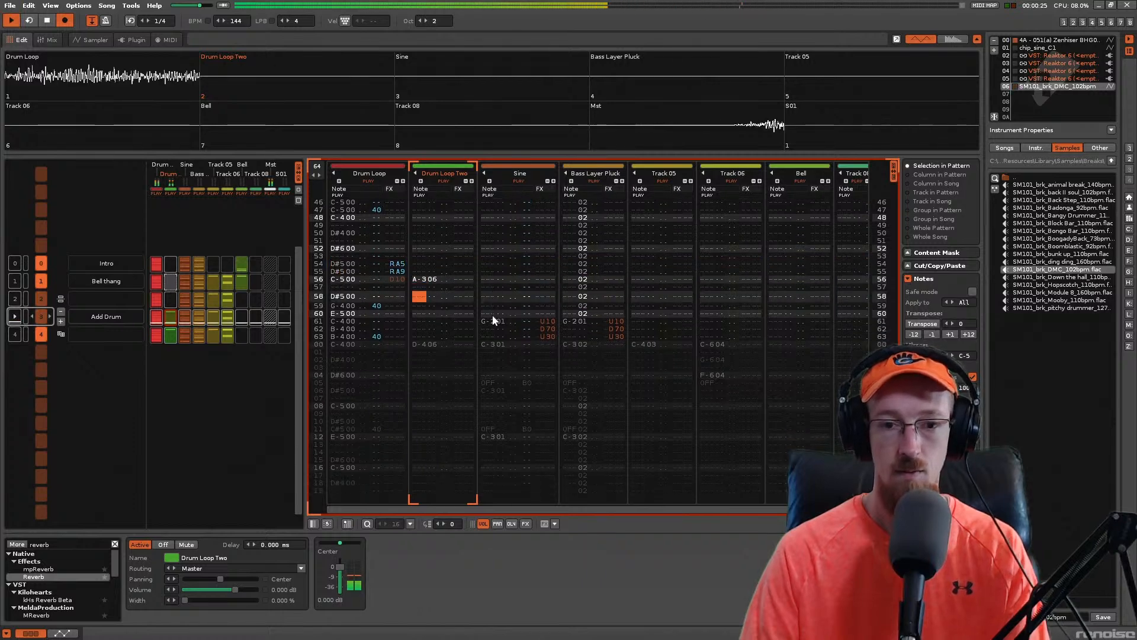
pyautogui.press('space')
# Step: Enter break slices D#3 on line 58 and F#3 on line 60 of Drum Loop Two, leaving line 59 empty
pyautogui.press('Up')
pyautogui.press('Down')
pyautogui.press('e')
pyautogui.press('Up')
pyautogui.press('3')
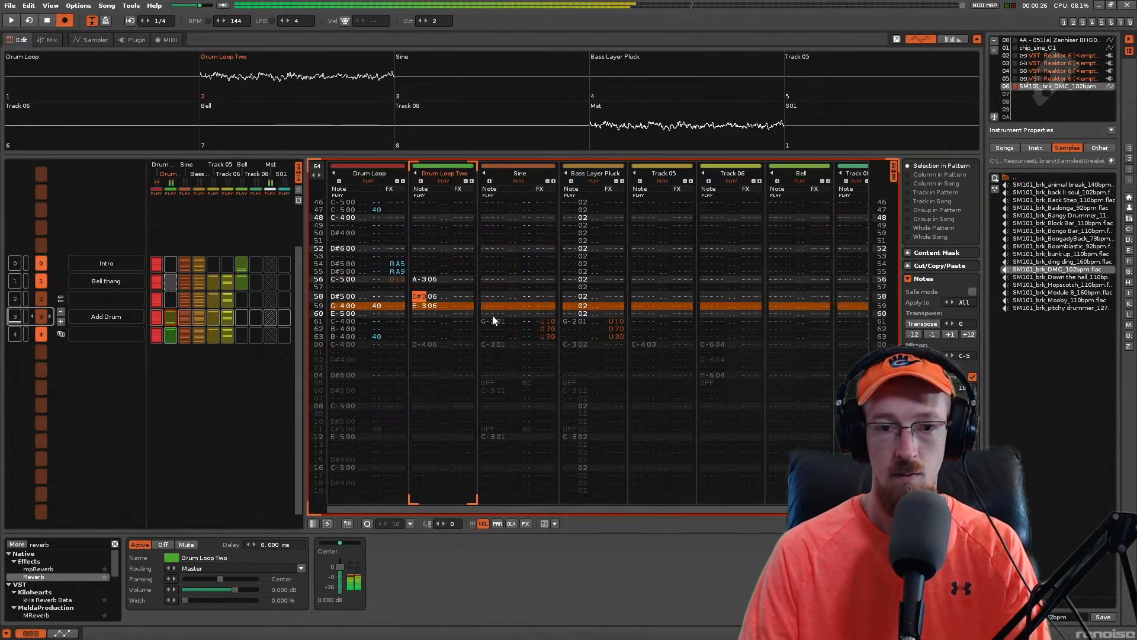
pyautogui.press('Down')
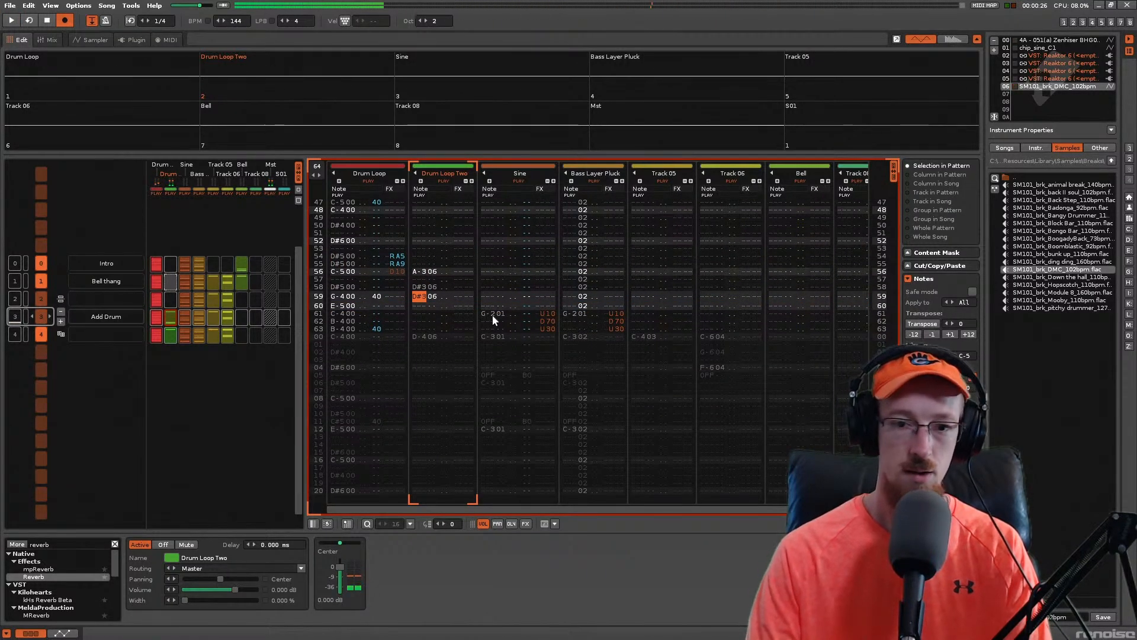
pyautogui.press('Delete')
pyautogui.press('Down')
pyautogui.press('5')
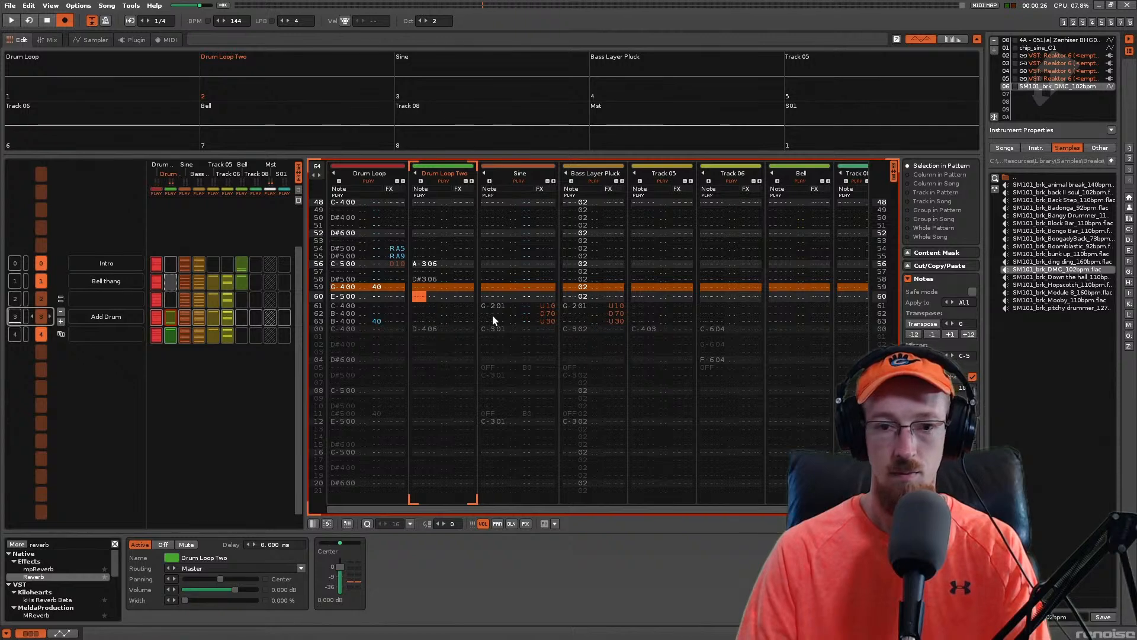
# Step: Try different break slices on lines 61 and 62 of Drum Loop Two, keep A-3 on line 62, and play the ending
pyautogui.press('Down')
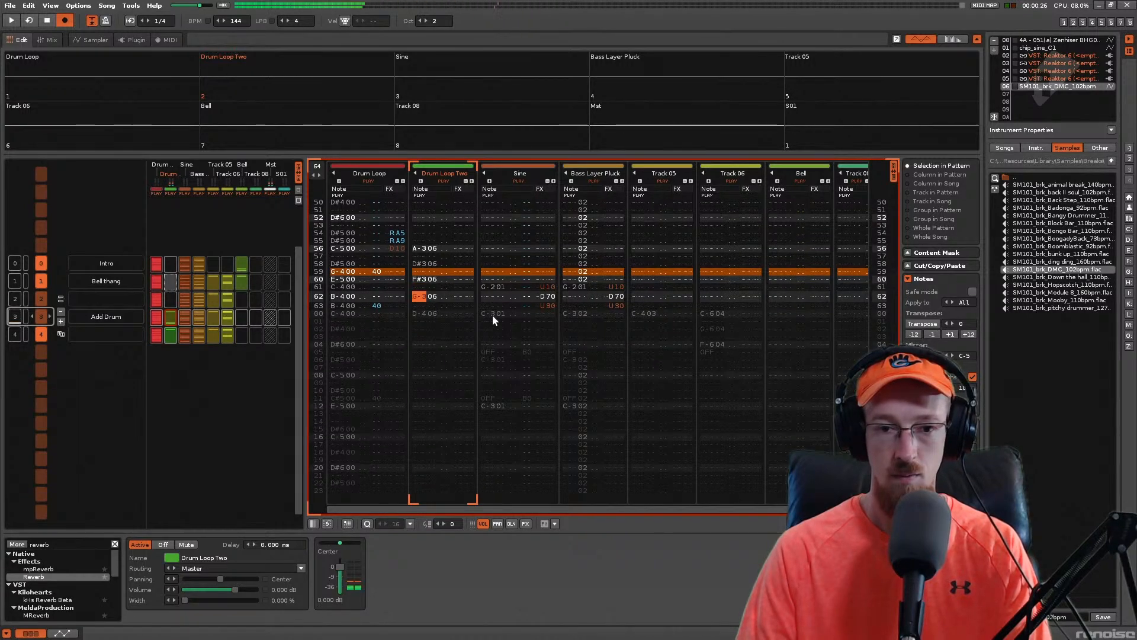
pyautogui.press('y')
pyautogui.press('Down')
pyautogui.press('t')
pyautogui.press('Delete')
pyautogui.press('Up')
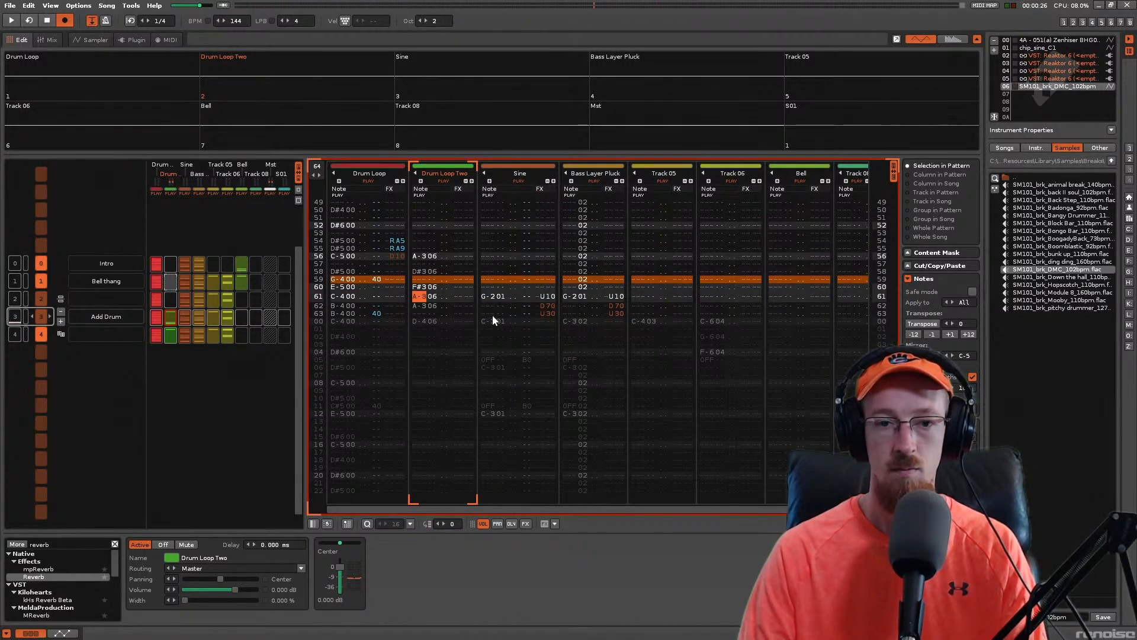
pyautogui.press('Insert')
pyautogui.press('Up')
pyautogui.press('Up')
pyautogui.press('Up')
pyautogui.press('space')
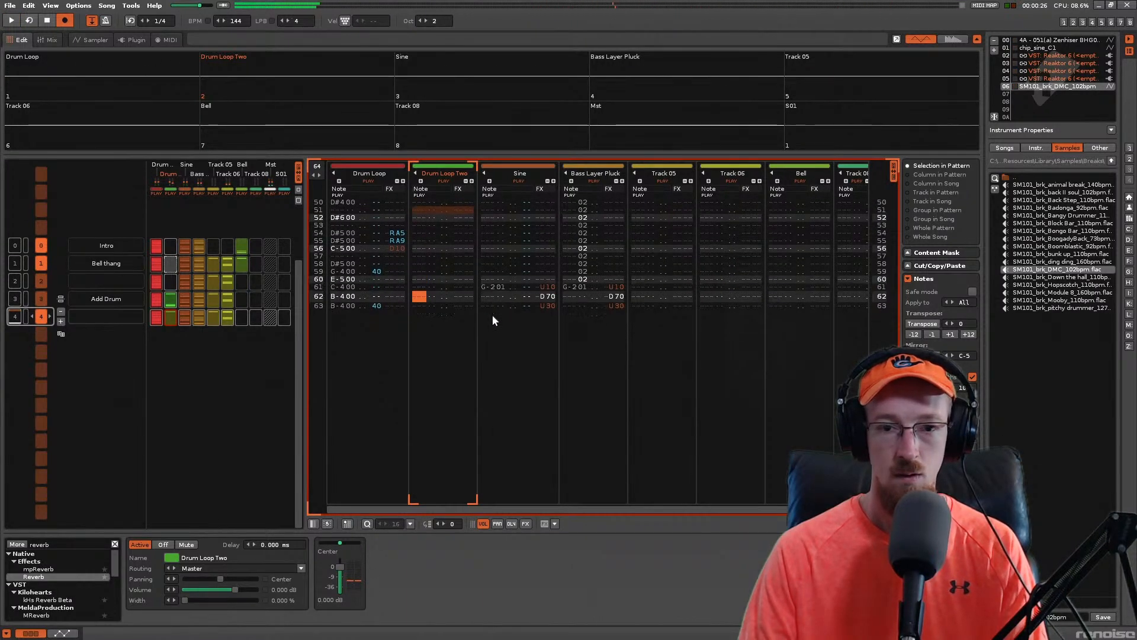
# Step: Add the retrigger effect RA4 to the D#3 hit on line 58 of Drum Loop Two in the Add Drum pattern
pyautogui.press('space')
pyautogui.press('Right')
pyautogui.press('Right')
pyautogui.press('Right')
pyautogui.press('Up')
pyautogui.press('Up')
pyautogui.press('Up')
pyautogui.press('Up')
pyautogui.press('Up')
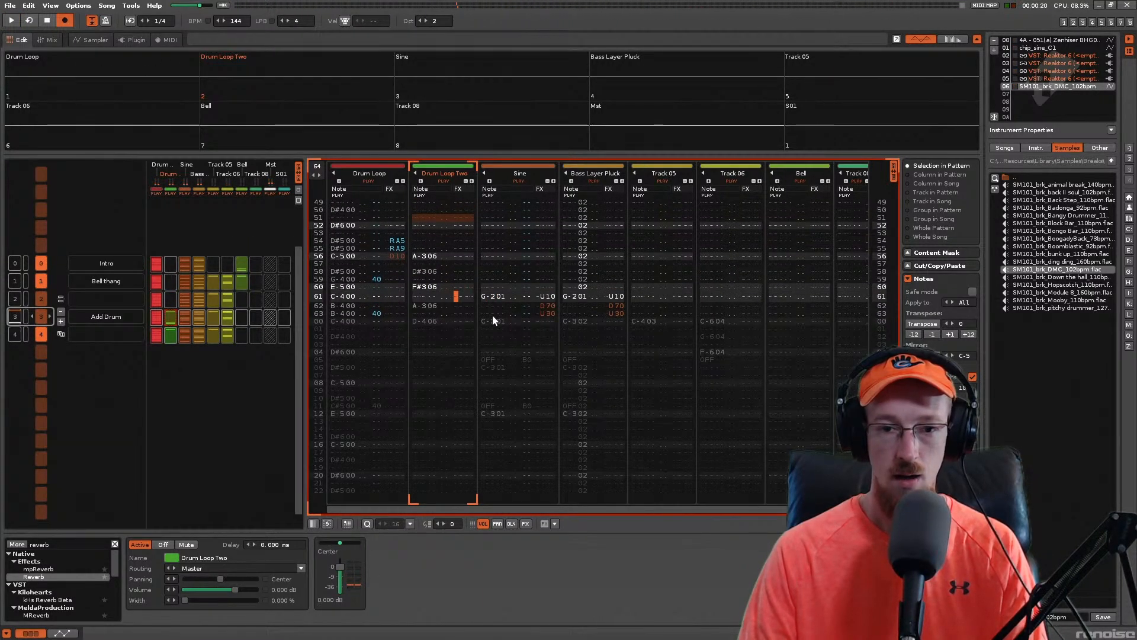
pyautogui.press('Down')
pyautogui.write('r')
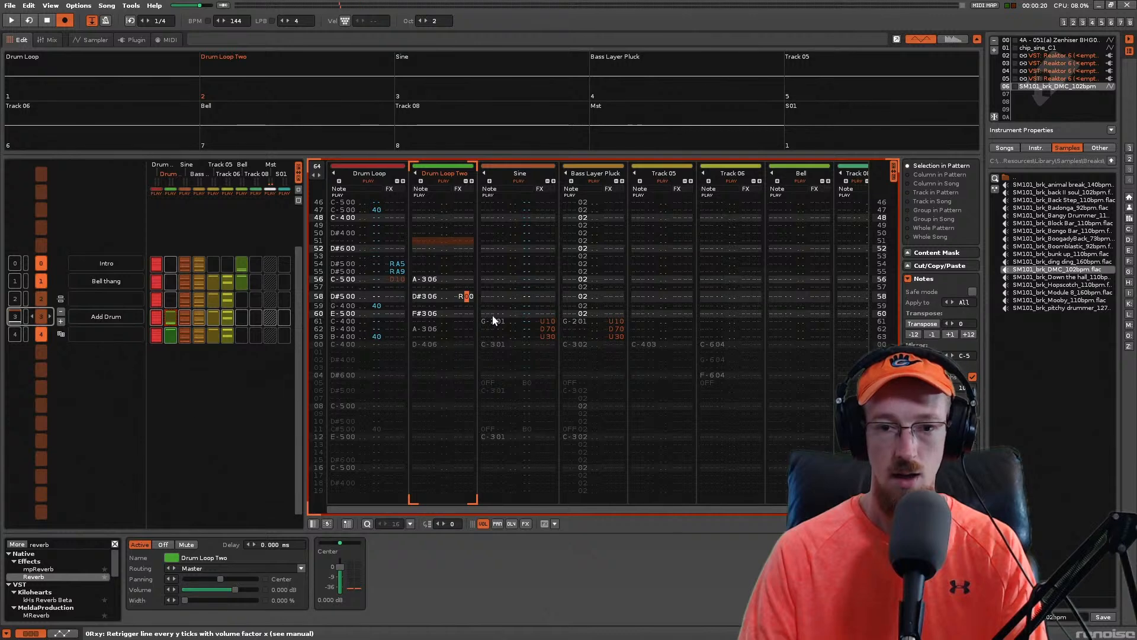
pyautogui.write('a4')
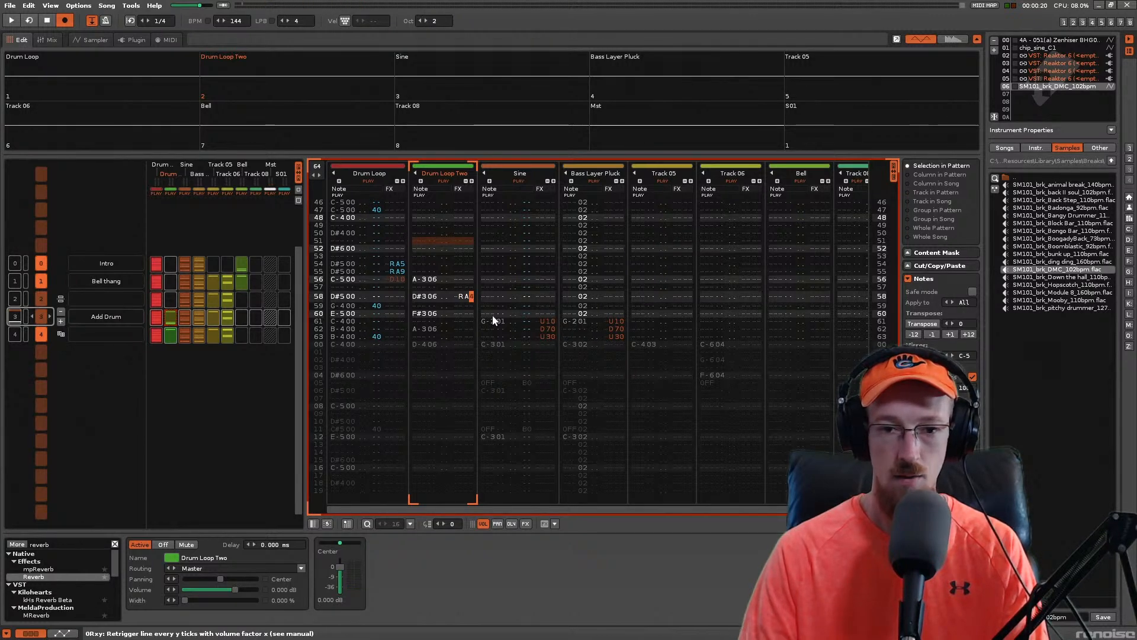
# Step: Add the retrigger effect RA5 to the F#3 hit on line 60 of Drum Loop Two and play the fill
pyautogui.press('Down')
pyautogui.press('Down')
pyautogui.write('r')
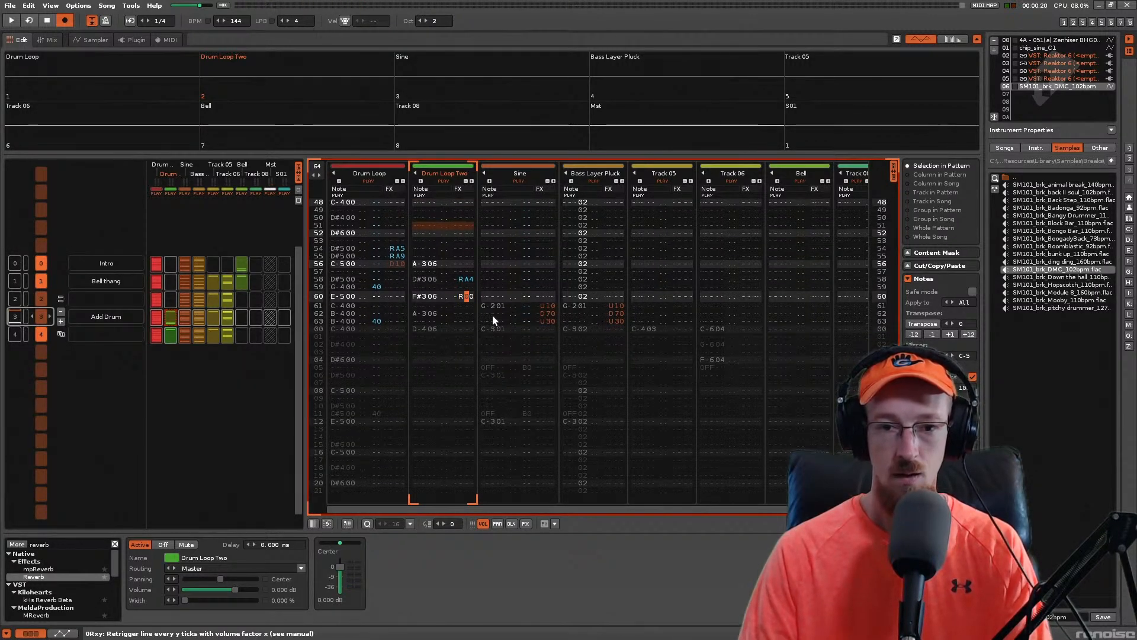
pyautogui.press('space')
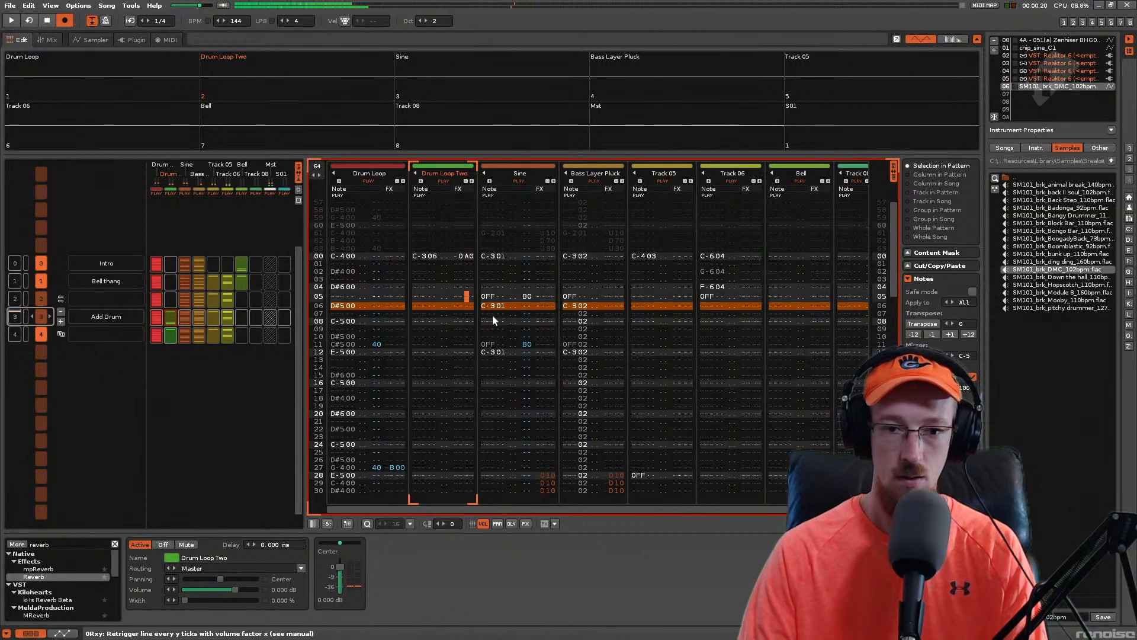
pyautogui.press('space')
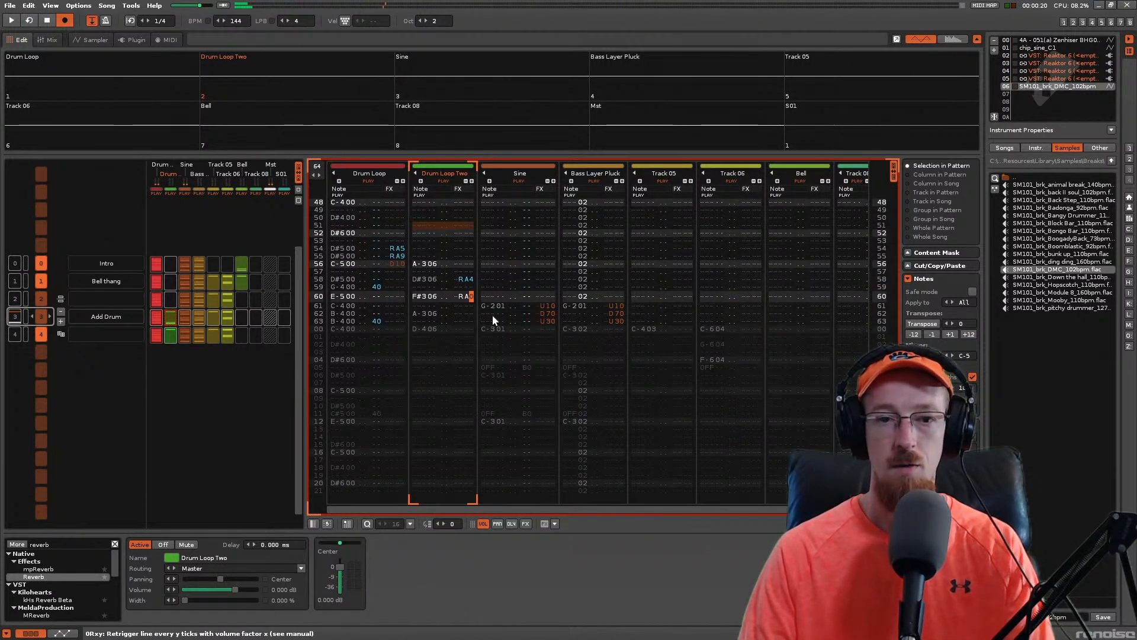
pyautogui.press('space')
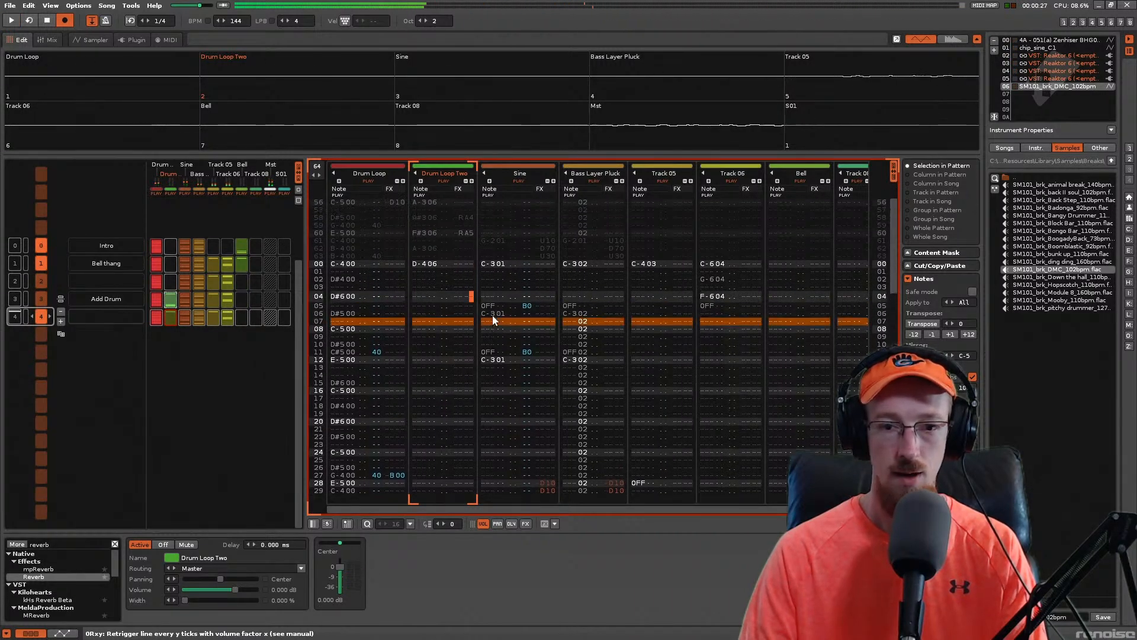
# Step: Delete the A-3 hit on line 62 of Drum Loop Two in the Add Drum pattern and save the song
pyautogui.hotkey('ctrl', 'Up')
pyautogui.press('Down')
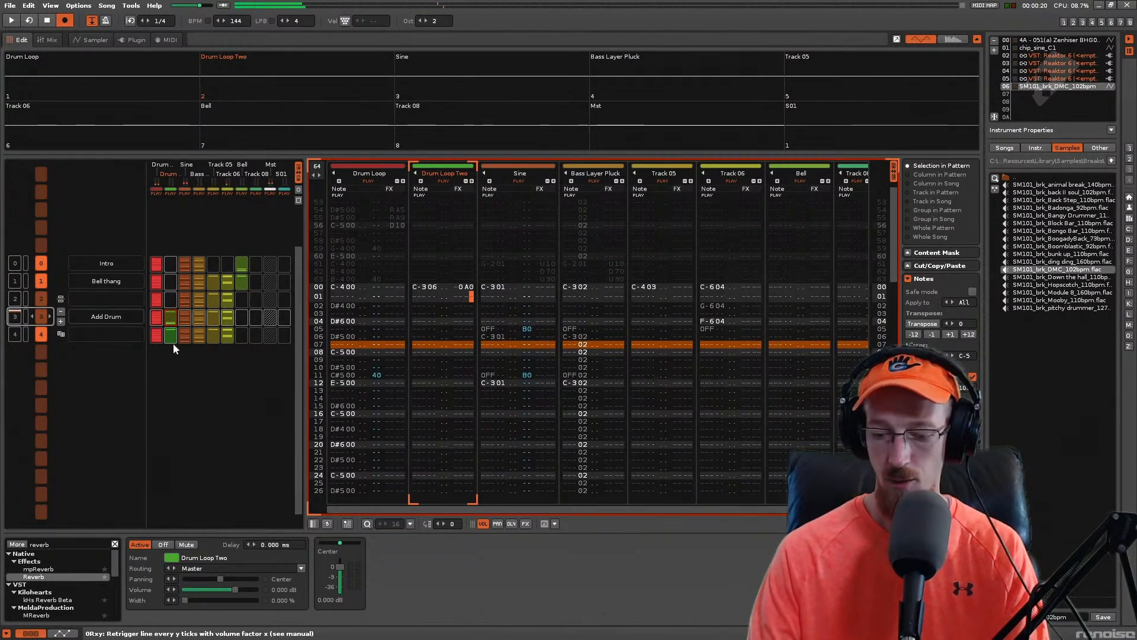
pyautogui.press('Up')
pyautogui.press('Up')
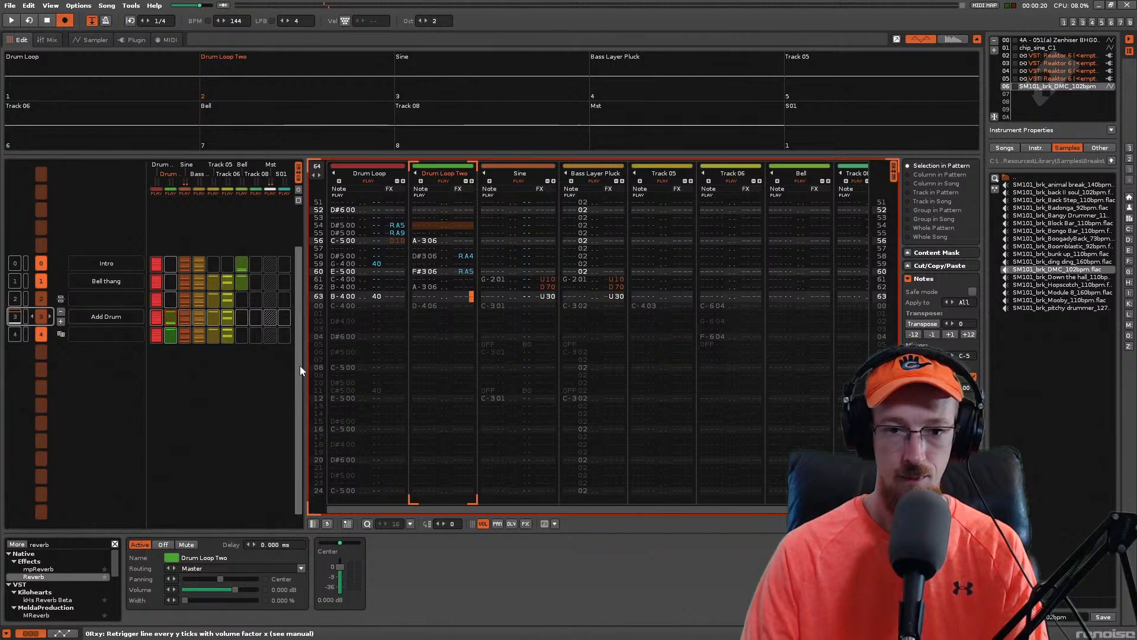
pyautogui.press('Left')
pyautogui.press('Left')
pyautogui.press('Left')
pyautogui.press('Left')
pyautogui.press('Left')
pyautogui.press('Left')
pyautogui.press('Up')
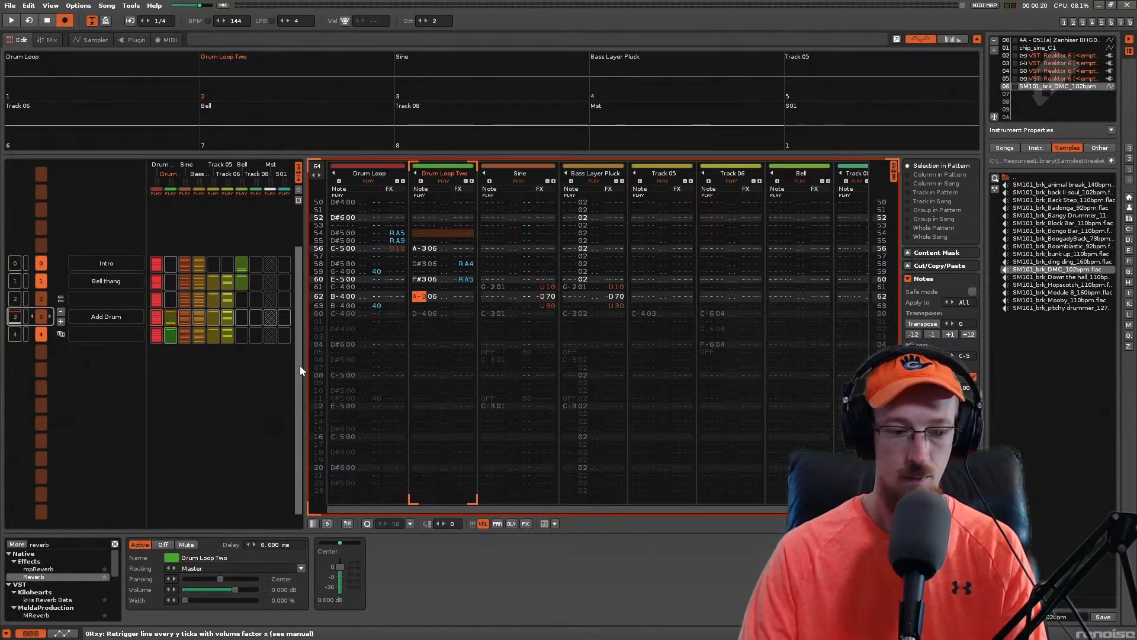
pyautogui.press('Delete')
pyautogui.hotkey('ctrl', 's')
# Step: Go back to the Bell thang pattern and play the song from there
pyautogui.press('Up')
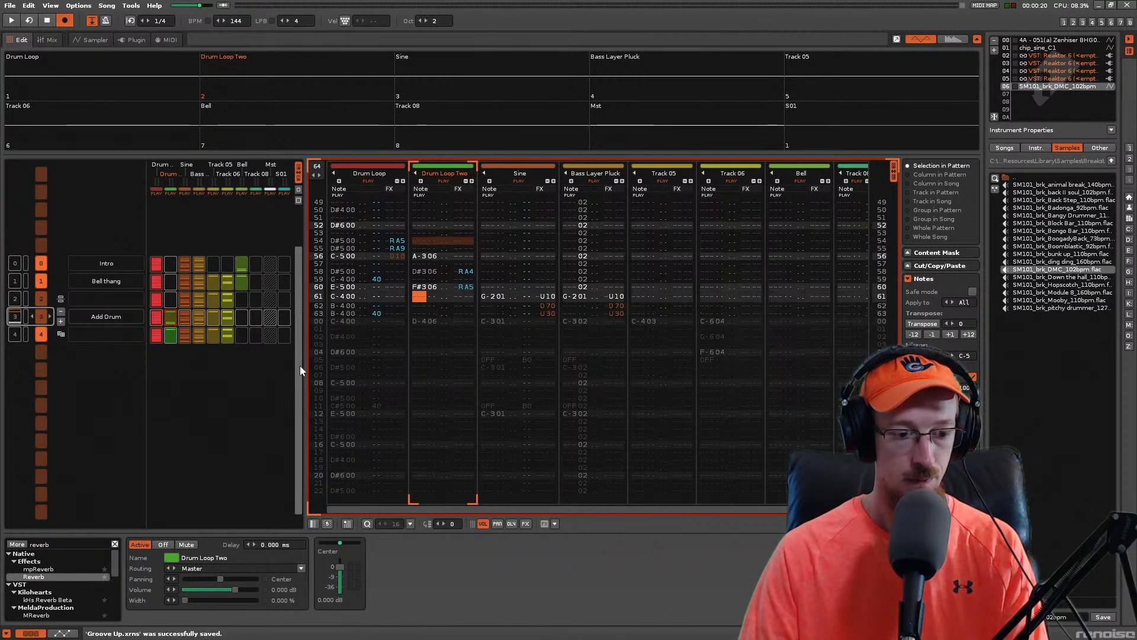
pyautogui.press('Up')
pyautogui.press('Up')
pyautogui.press('Up')
pyautogui.press('Up')
pyautogui.press('Up')
pyautogui.press('Up')
pyautogui.press('Up')
pyautogui.press('Up')
pyautogui.press('Up')
pyautogui.press('Up')
pyautogui.press('Up')
pyautogui.press('Up')
pyautogui.press('Up')
pyautogui.press('Up')
pyautogui.press('Up')
pyautogui.press('Up')
pyautogui.press('Up')
pyautogui.press('Up')
pyautogui.press('Up')
pyautogui.press('Up')
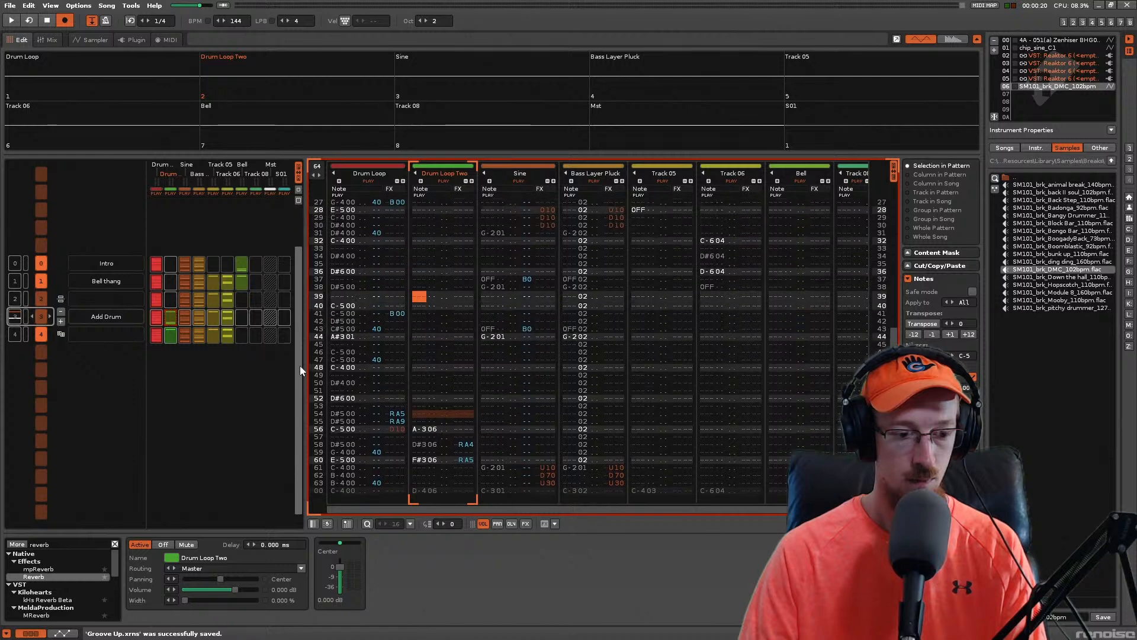
pyautogui.press('Up')
pyautogui.press('Up')
pyautogui.press('Up')
pyautogui.press('Up')
pyautogui.press('Up')
pyautogui.press('Up')
pyautogui.press('Up')
pyautogui.press('Up')
pyautogui.press('Up')
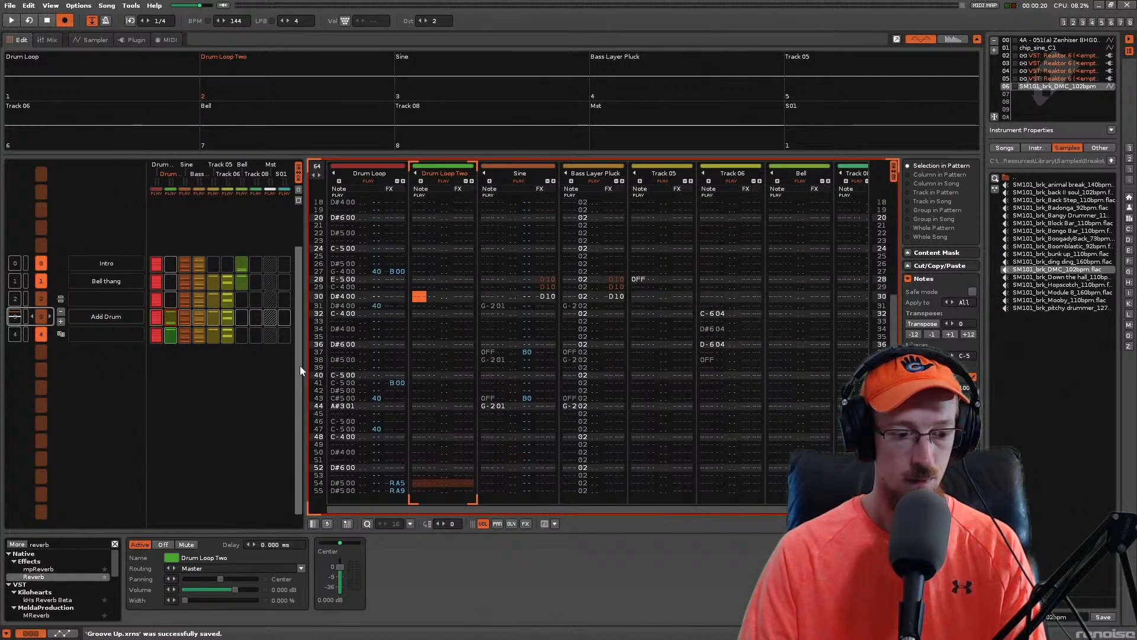
pyautogui.press('Up')
pyautogui.press('Up')
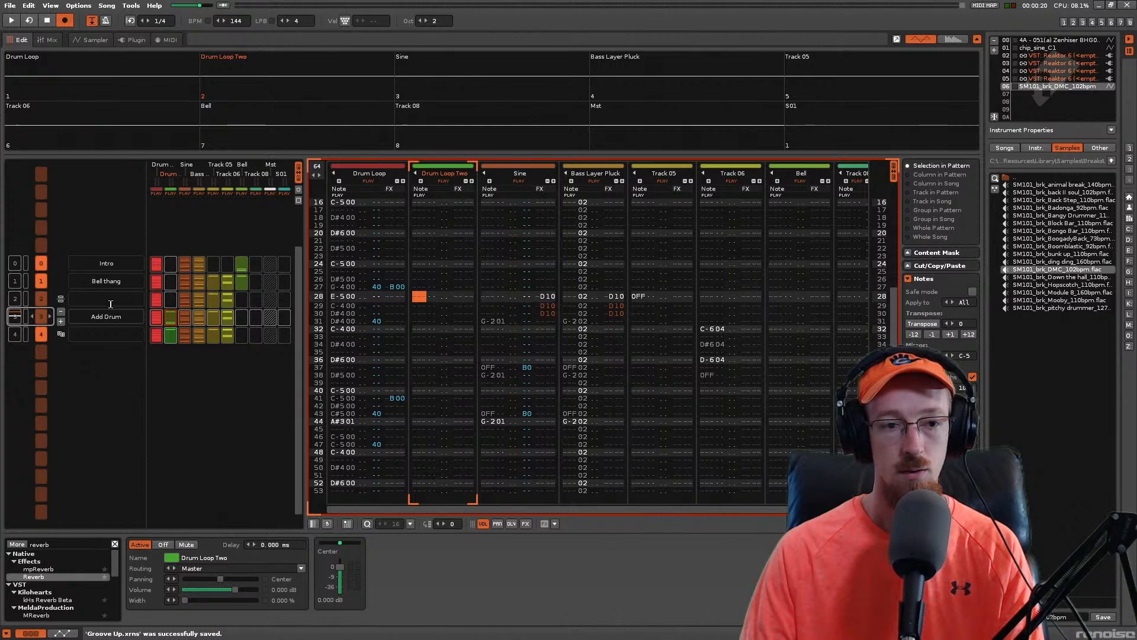
pyautogui.scroll(2, 224, 343)
pyautogui.scroll(6, 507, 402)
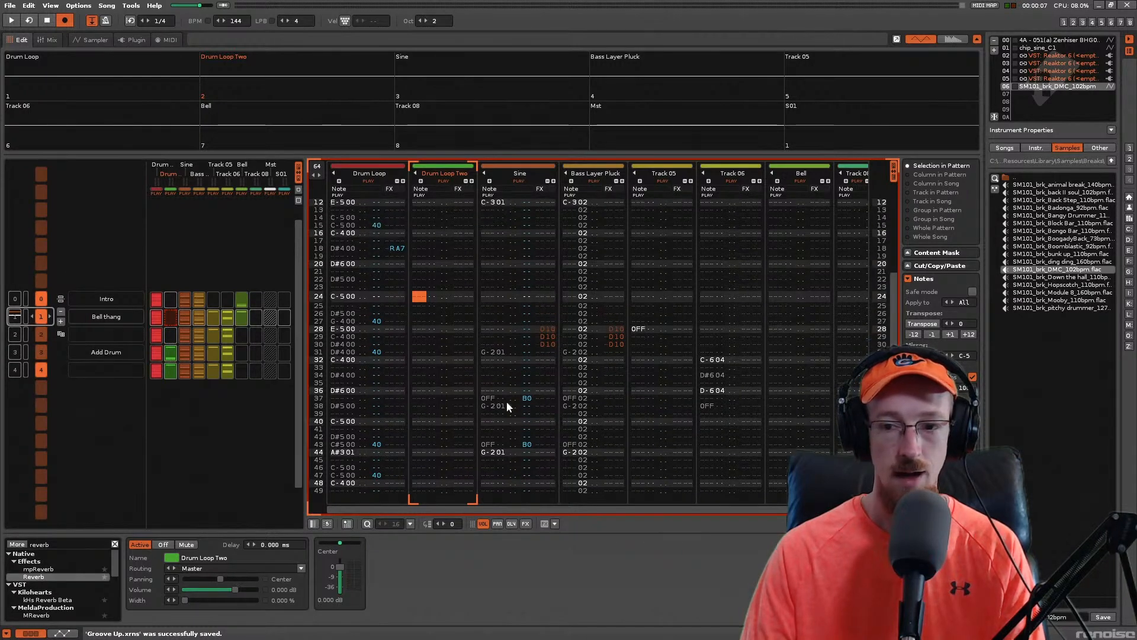
pyautogui.scroll(-14, 590, 380)
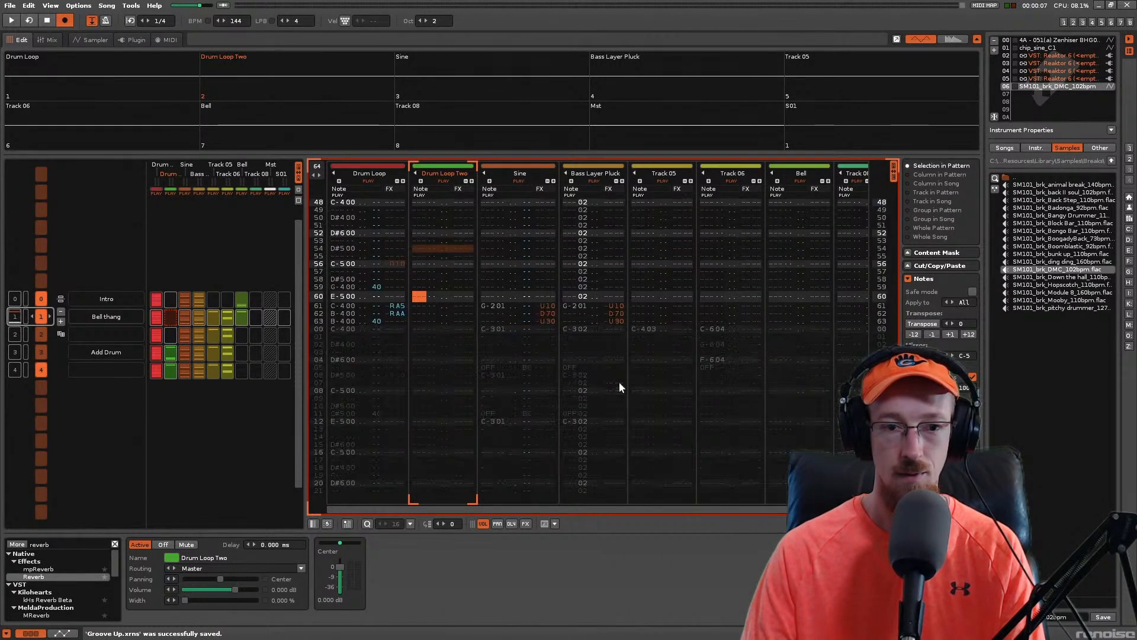
pyautogui.press('space')
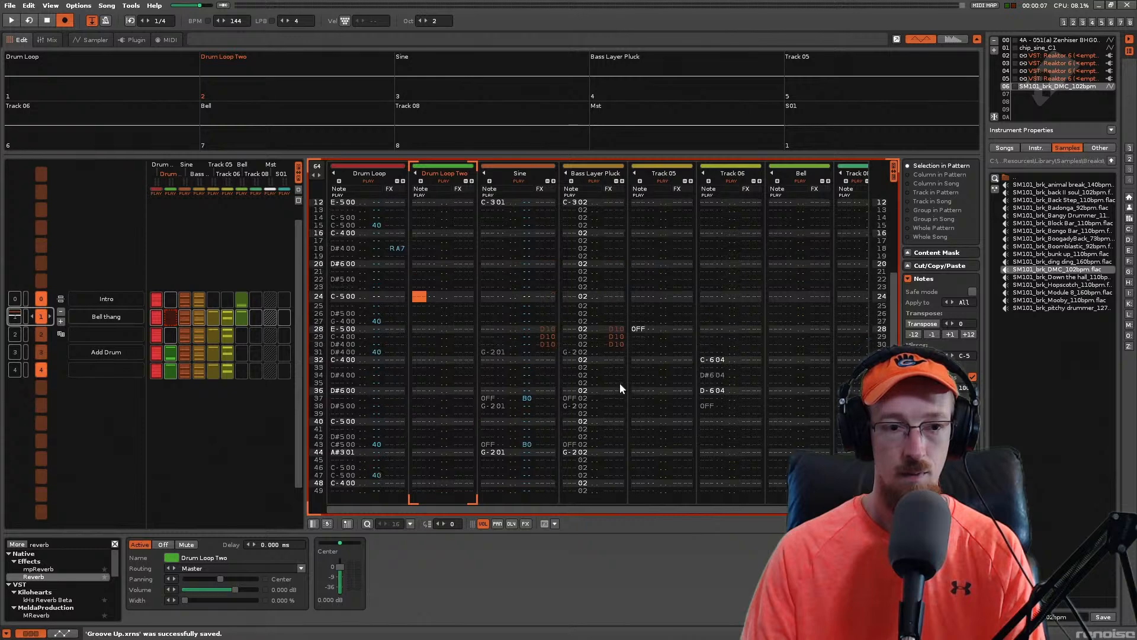
# Step: Delete the F#3 hit on line 60 of Drum Loop Two in the Add Drum pattern and play the fill
pyautogui.click(16, 353)
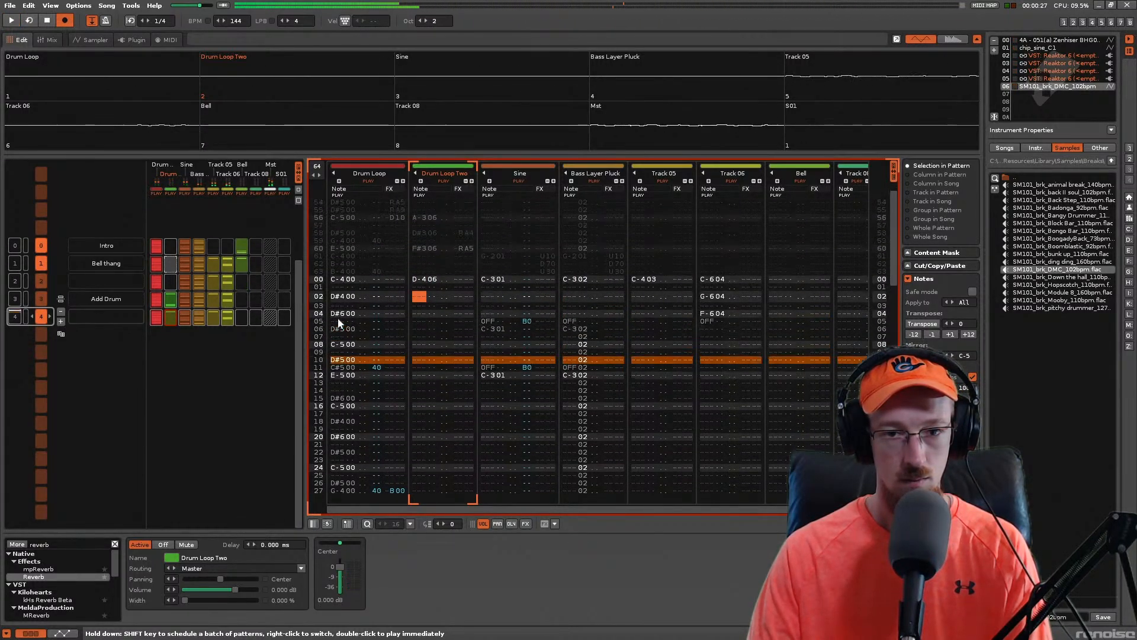
pyautogui.click(174, 302)
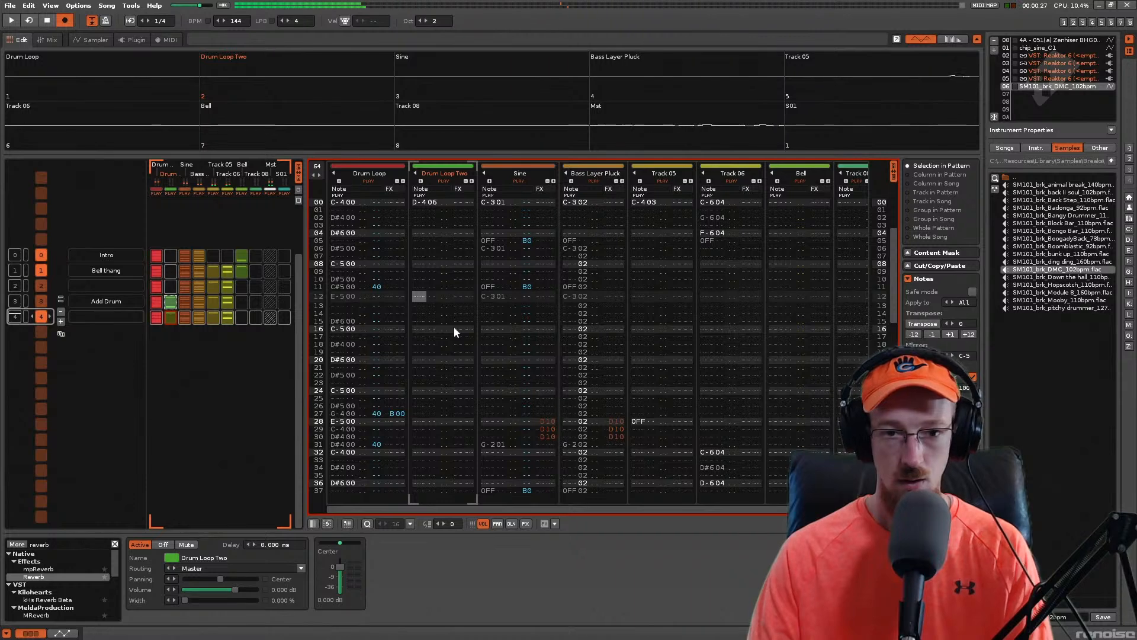
pyautogui.middleClick(482, 327)
pyautogui.hotkey('ctrl', 'Up')
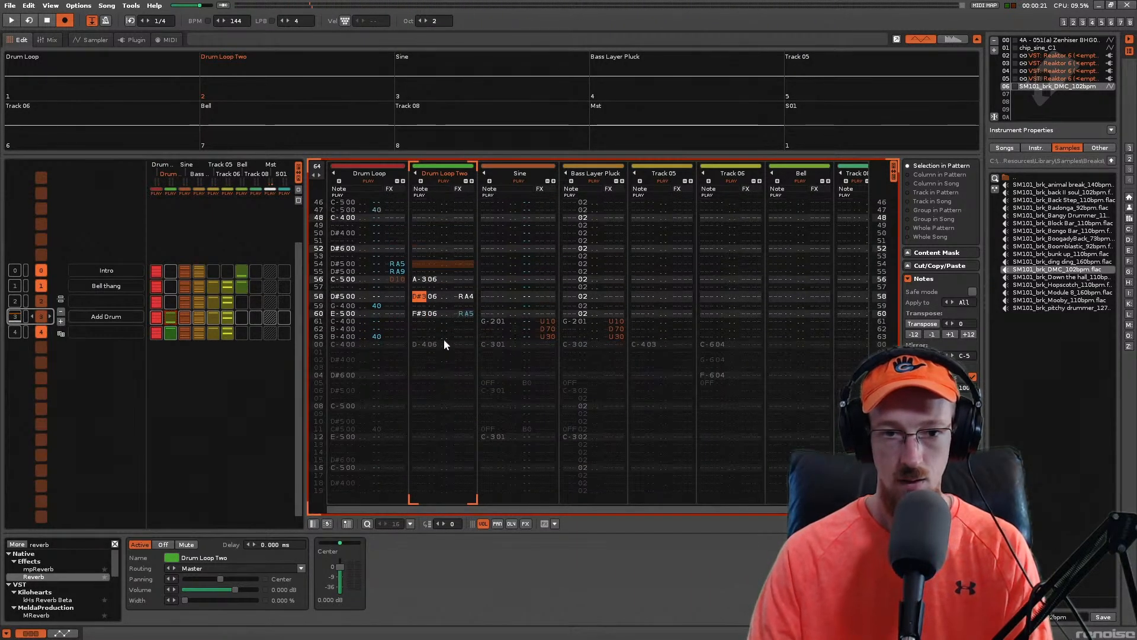
pyautogui.press('Down')
pyautogui.press('Down')
pyautogui.press('Delete')
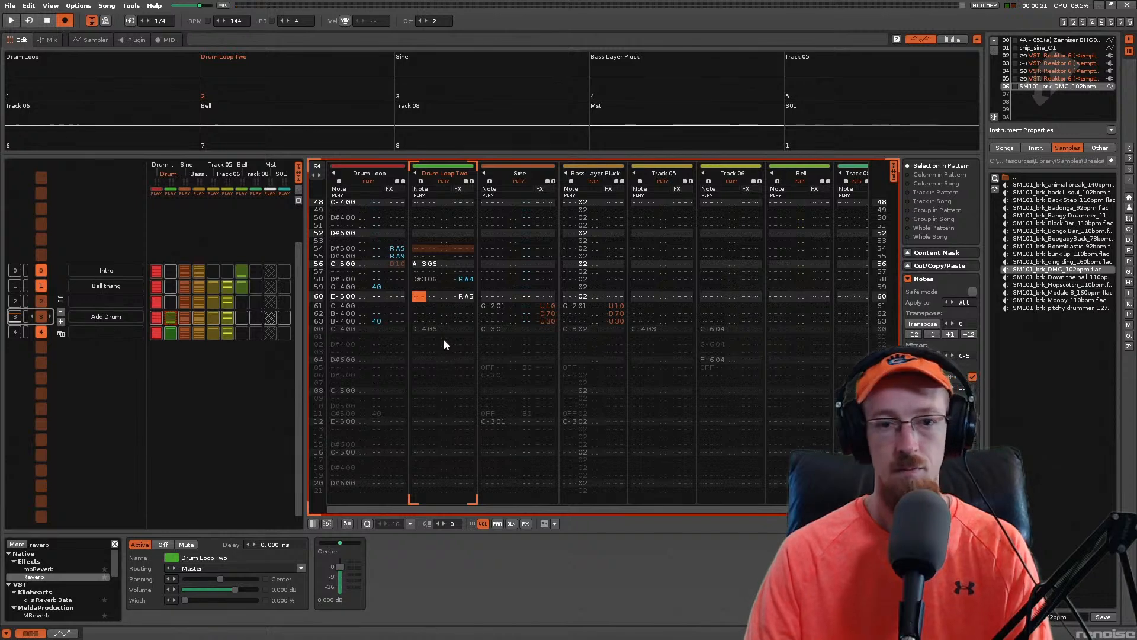
pyautogui.press('Up')
pyautogui.press('space')
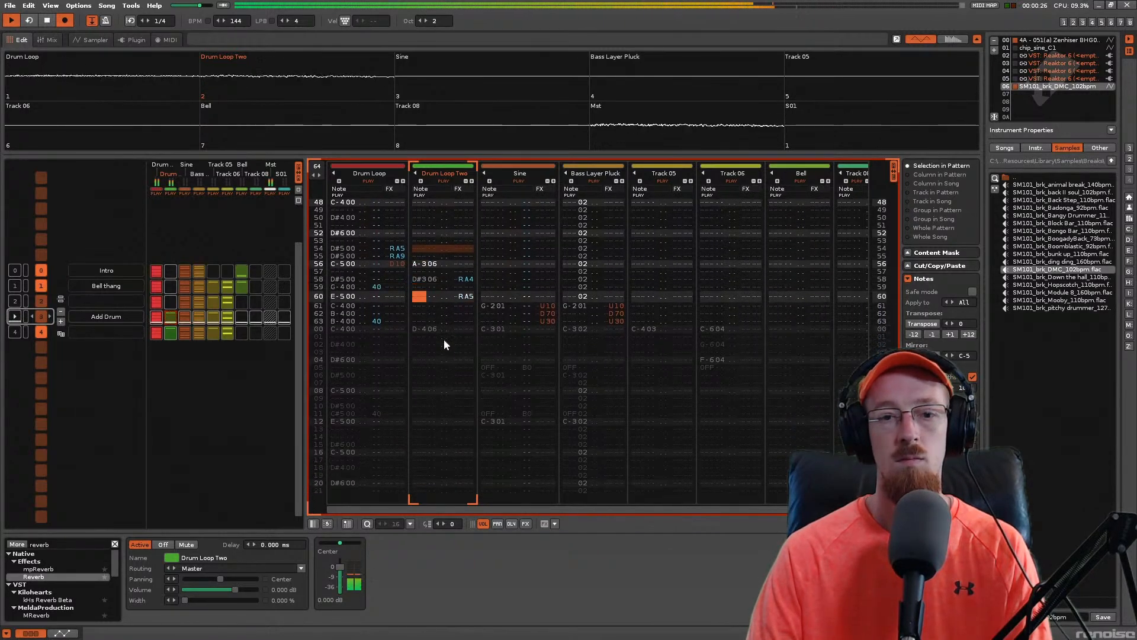
pyautogui.press('space')
# Step: Remove the leftover RA5 effect from line 60 of Drum Loop Two in the Add Drum pattern
pyautogui.press('Up')
pyautogui.press('Up')
pyautogui.press('Up')
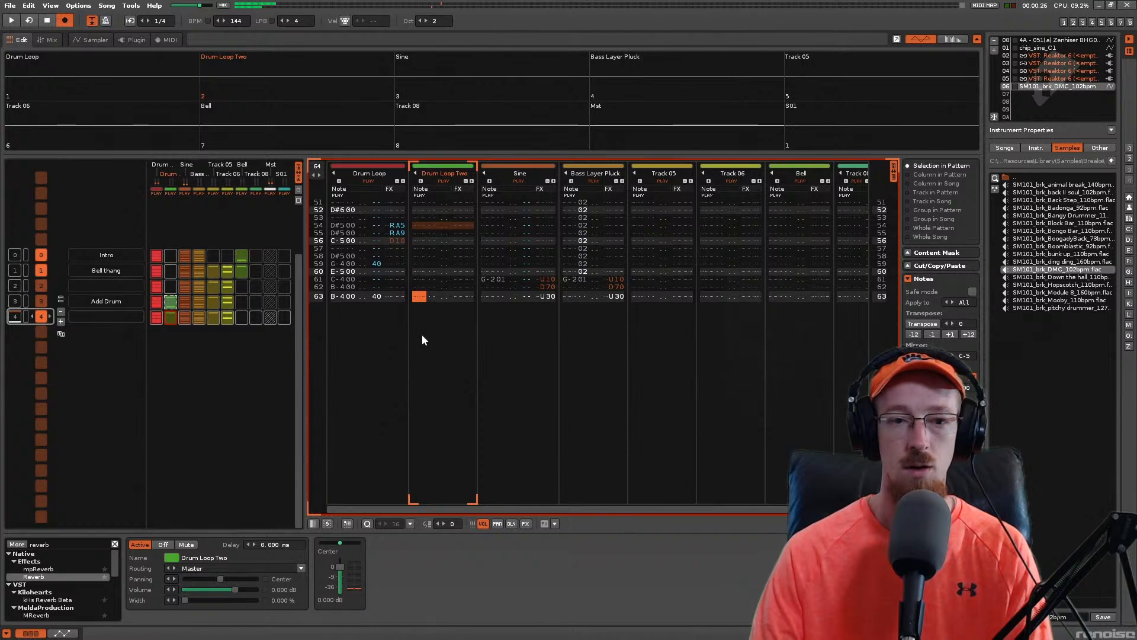
pyautogui.hotkey('ctrl', 'Up')
pyautogui.press('Up')
pyautogui.press('Up')
pyautogui.press('Up')
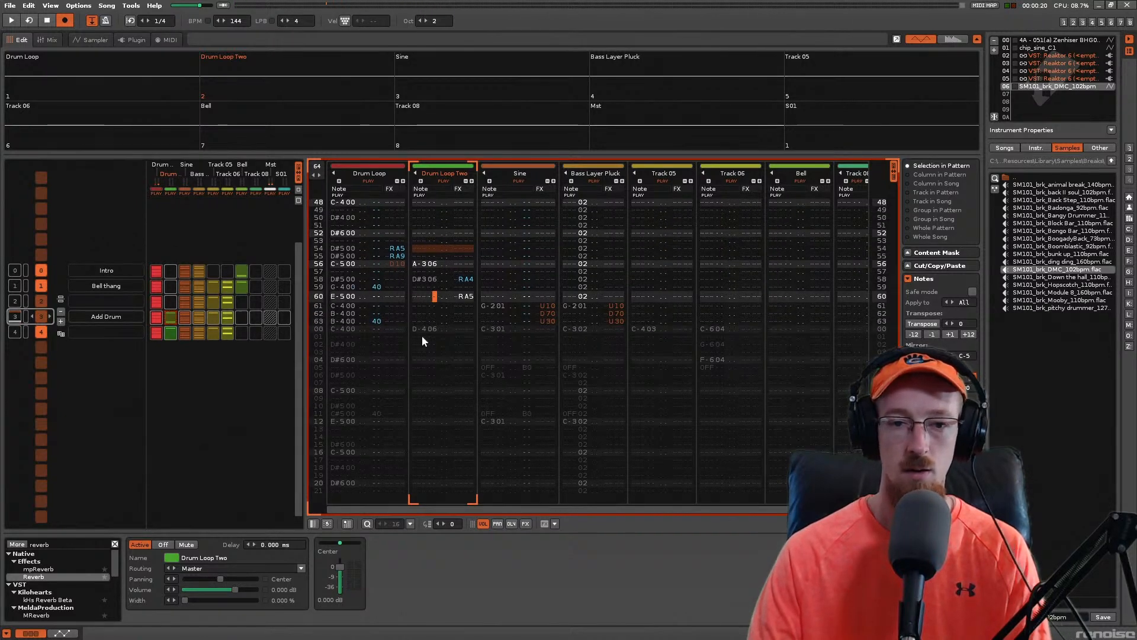
pyautogui.press('Right')
pyautogui.press('Right')
pyautogui.press('Right')
pyautogui.press('Right')
pyautogui.press('Up')
pyautogui.press('Up')
pyautogui.press('Up')
pyautogui.press('Up')
pyautogui.press('Up')
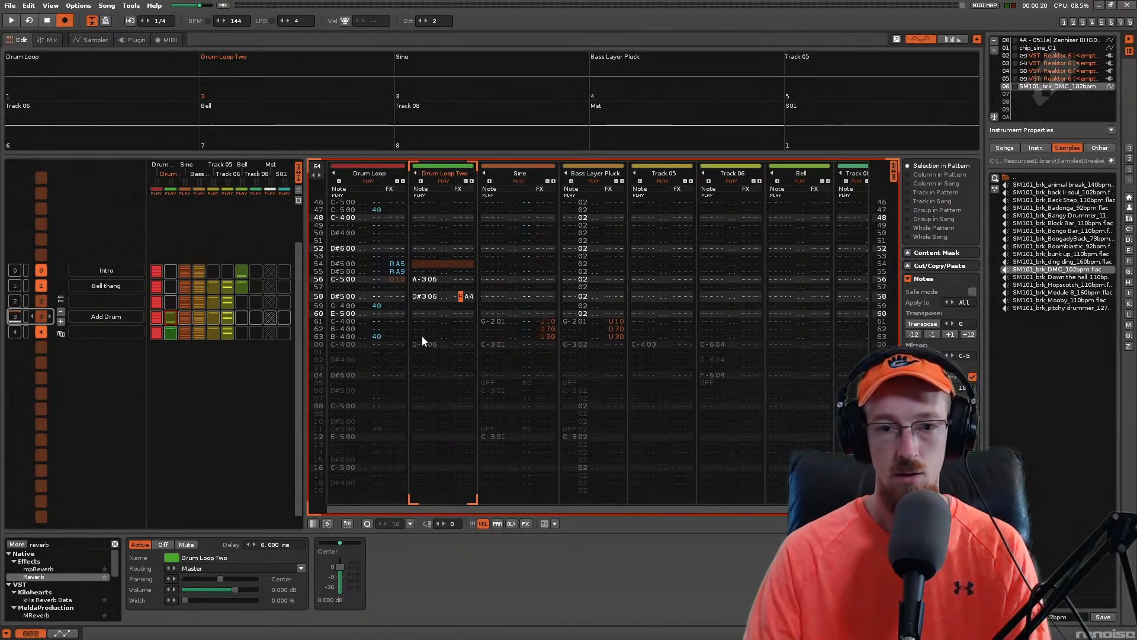
pyautogui.press('Left')
pyautogui.press('Left')
pyautogui.press('Left')
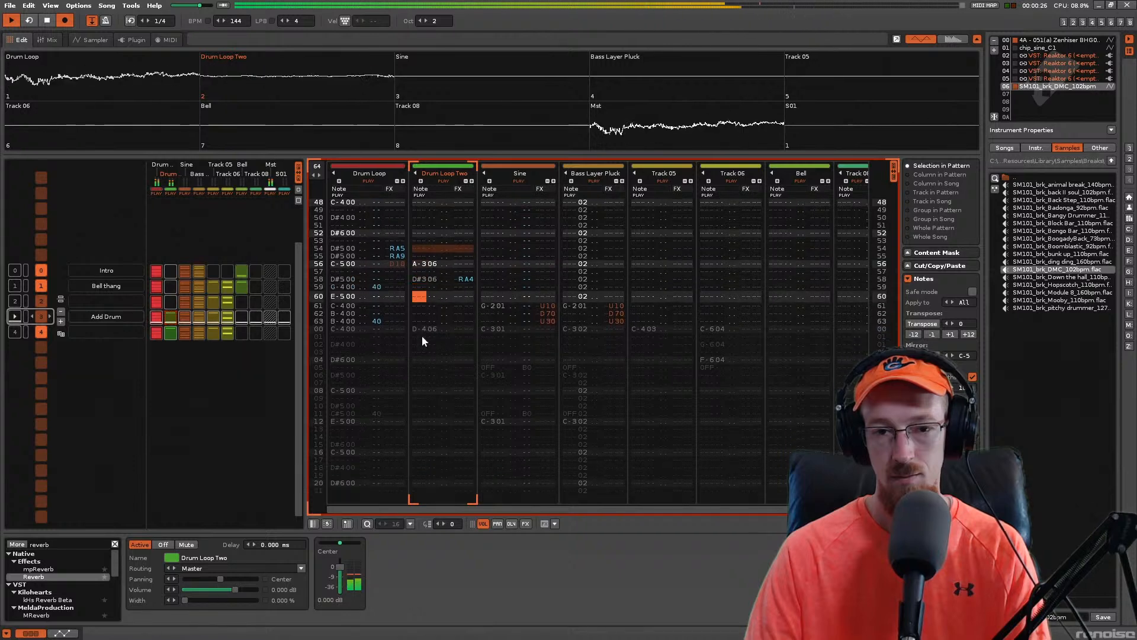
# Step: Play the shortened fill through the end of the Add Drum pattern and save the song
pyautogui.press('space')
pyautogui.press('Up')
pyautogui.press('Up')
pyautogui.press('Up')
pyautogui.press('Shift_R')
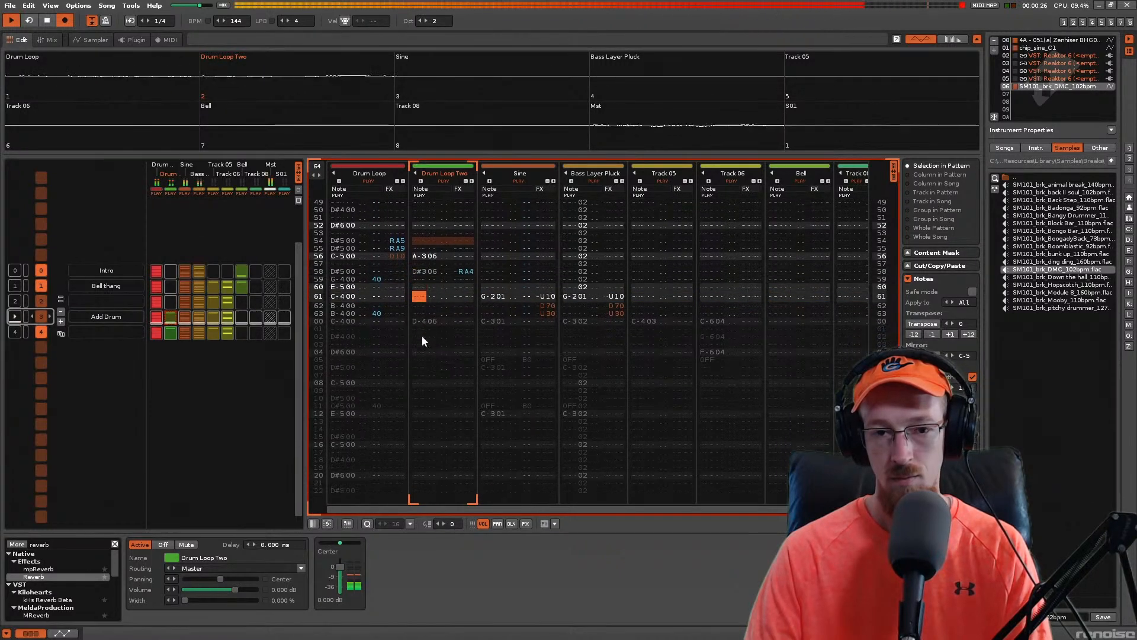
pyautogui.press('space')
pyautogui.press('Up')
pyautogui.press('Up')
pyautogui.press('Up')
pyautogui.press('Up')
pyautogui.press('Up')
pyautogui.press('Up')
pyautogui.press('Up')
pyautogui.press('Up')
pyautogui.press('Up')
pyautogui.press('Up')
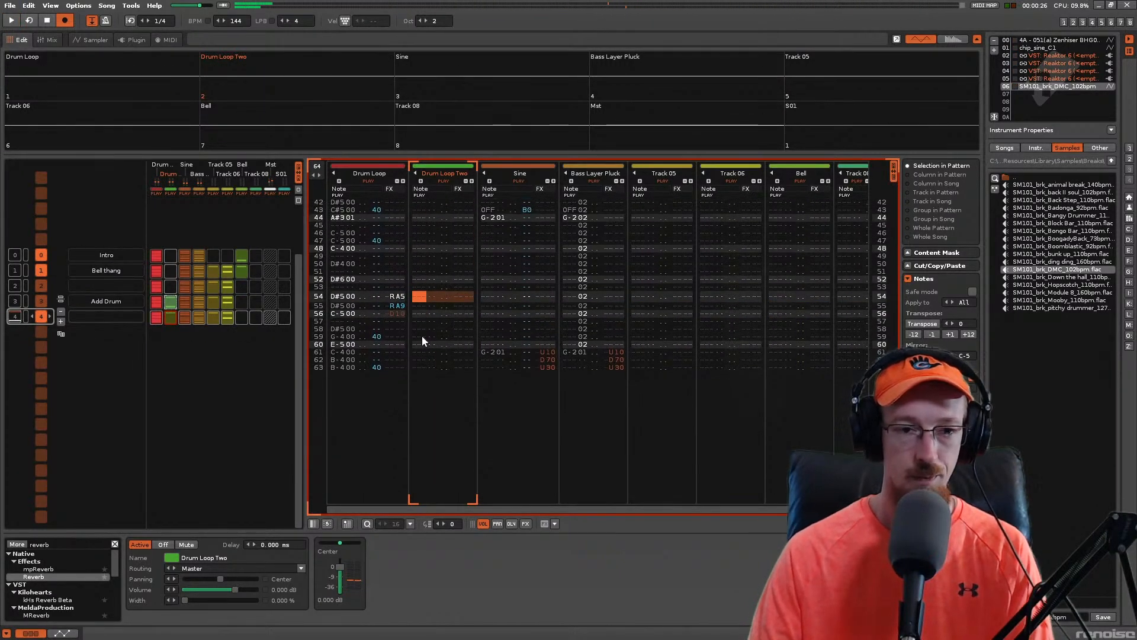
pyautogui.hotkey('ctrl', 's')
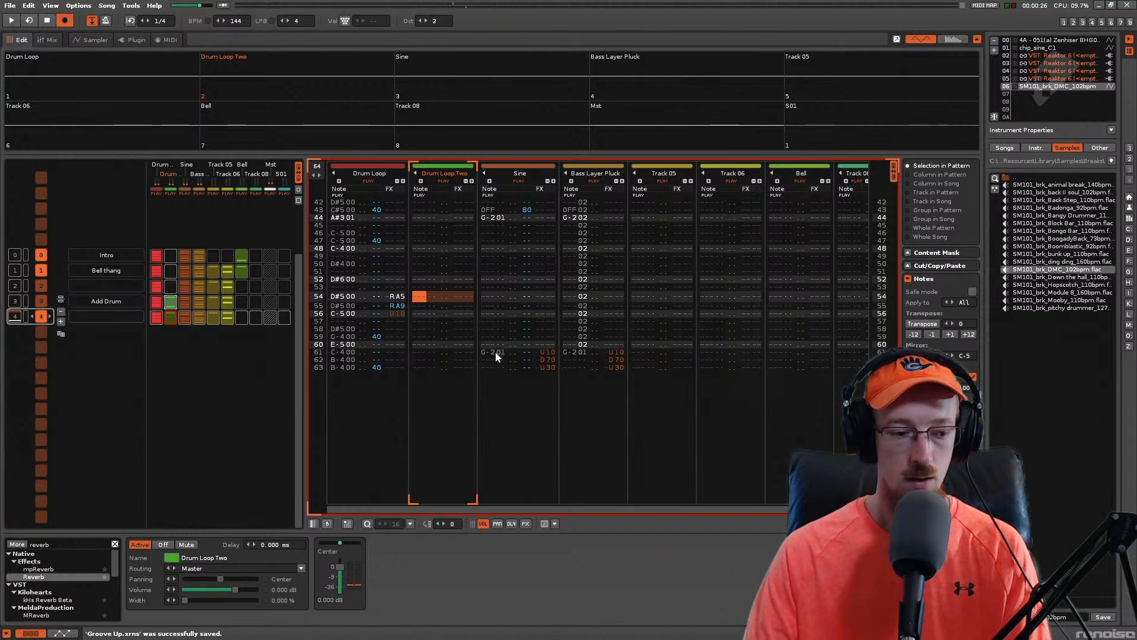
# Step: Return to the opening lines of pattern 4, after Add Drum, and play it from the start
pyautogui.press('Up')
pyautogui.press('Up')
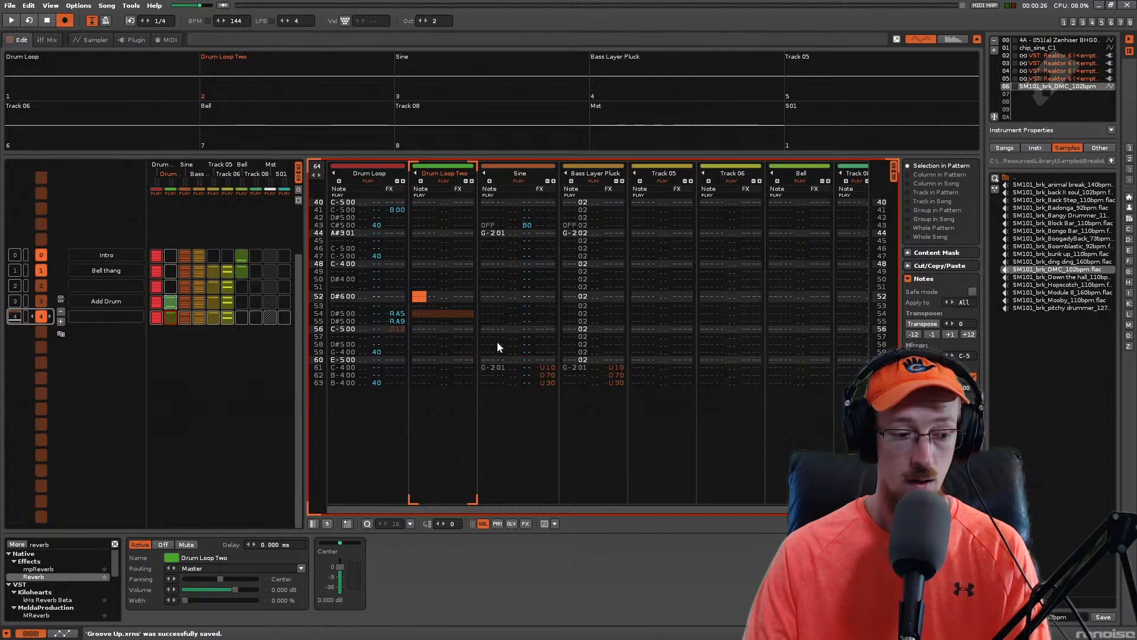
pyautogui.press('Up')
pyautogui.press('Up')
pyautogui.press('Up')
pyautogui.press('Up')
pyautogui.press('Up')
pyautogui.press('Up')
pyautogui.press('Up')
pyautogui.press('Up')
pyautogui.press('Up')
pyautogui.press('Up')
pyautogui.press('Up')
pyautogui.press('Up')
pyautogui.press('Up')
pyautogui.press('Up')
pyautogui.press('Up')
pyautogui.press('Up')
pyautogui.press('Up')
pyautogui.press('Up')
pyautogui.press('Up')
pyautogui.press('Up')
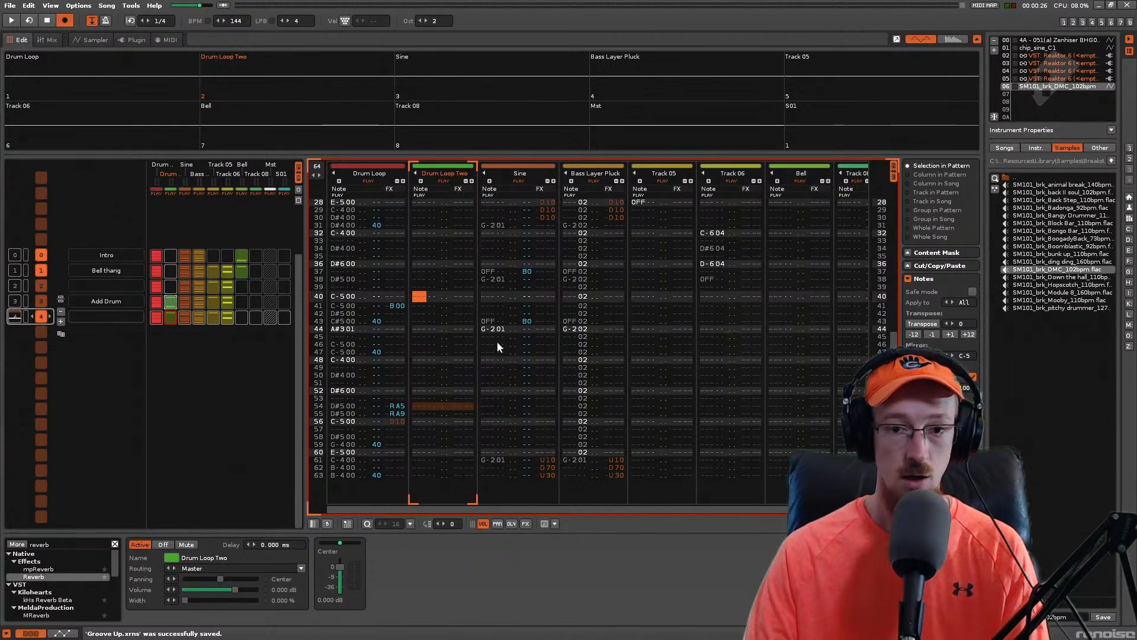
pyautogui.press('Up')
pyautogui.press('Up')
pyautogui.press('Up')
pyautogui.press('Up')
pyautogui.press('Up')
pyautogui.press('Up')
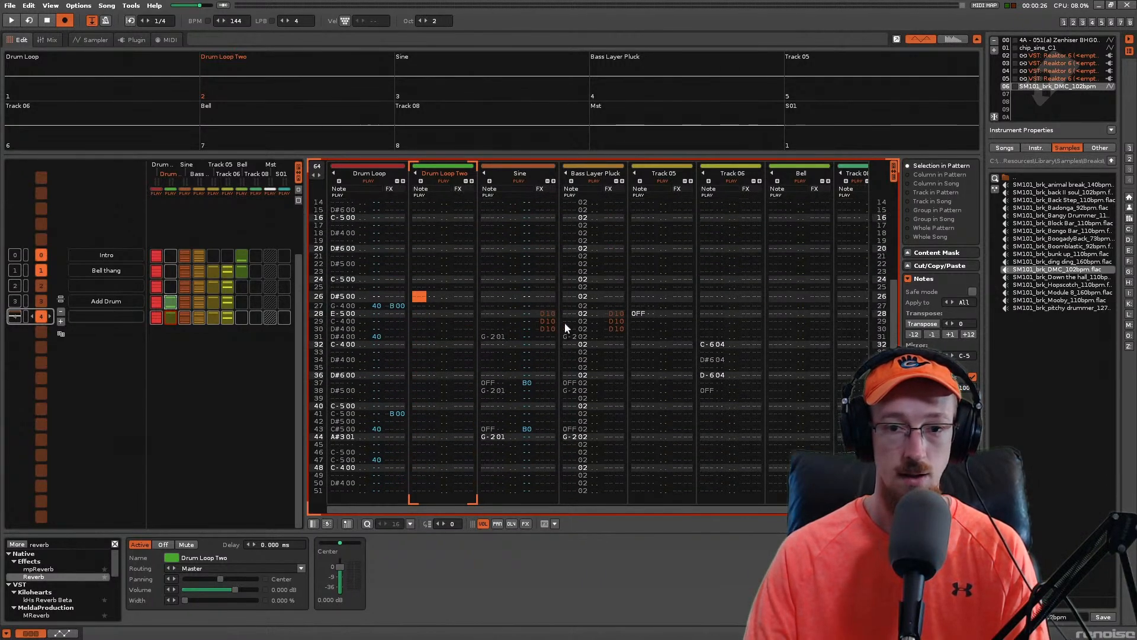
pyautogui.click(524, 203)
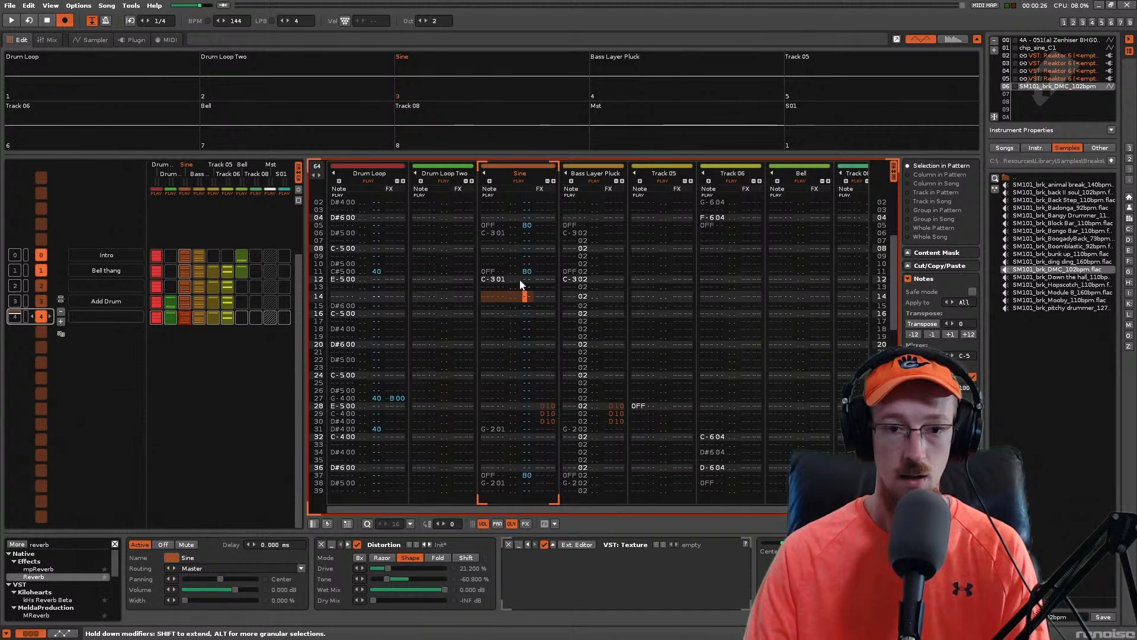
pyautogui.click(347, 272)
pyautogui.scroll(4, 385, 276)
pyautogui.hotkey('shift', 'space')
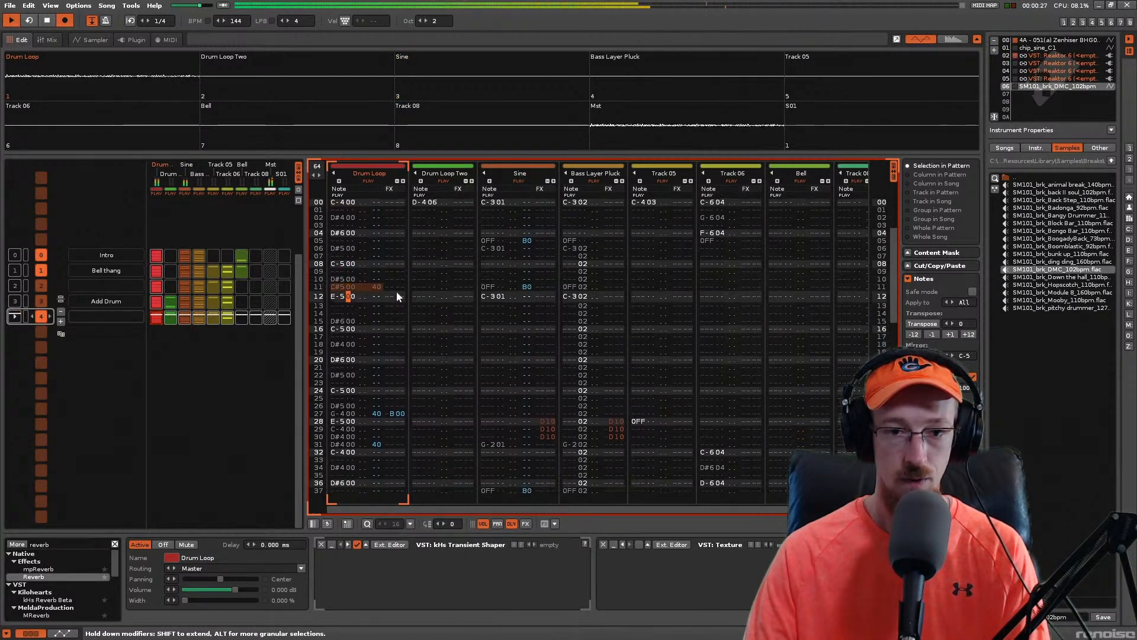
pyautogui.scroll(2, 385, 282)
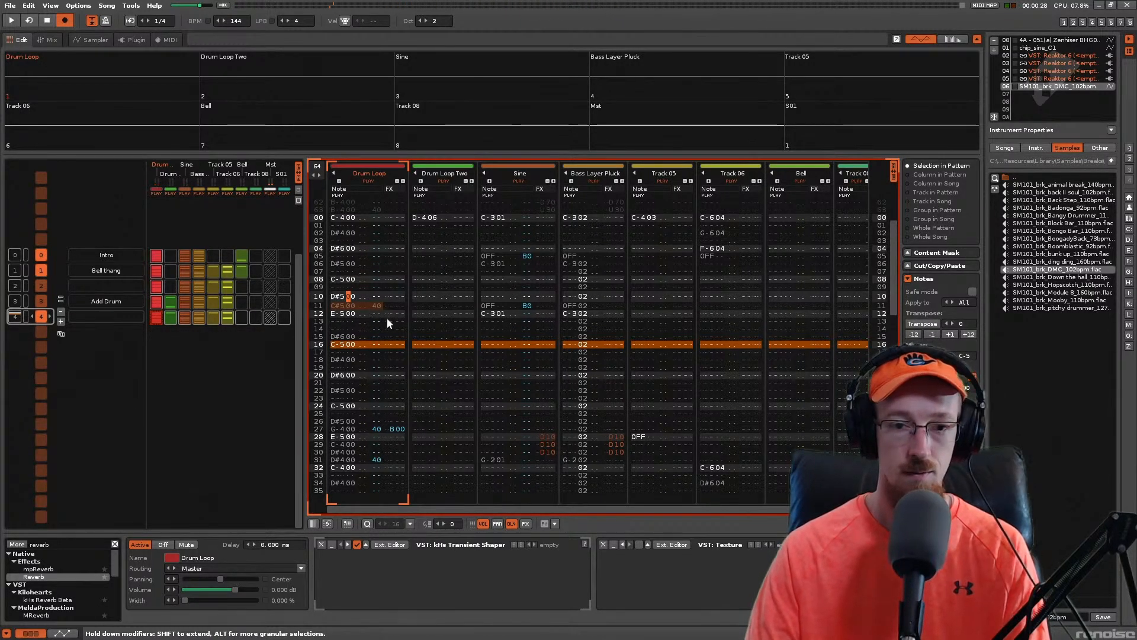
pyautogui.hotkey('shift', 'space')
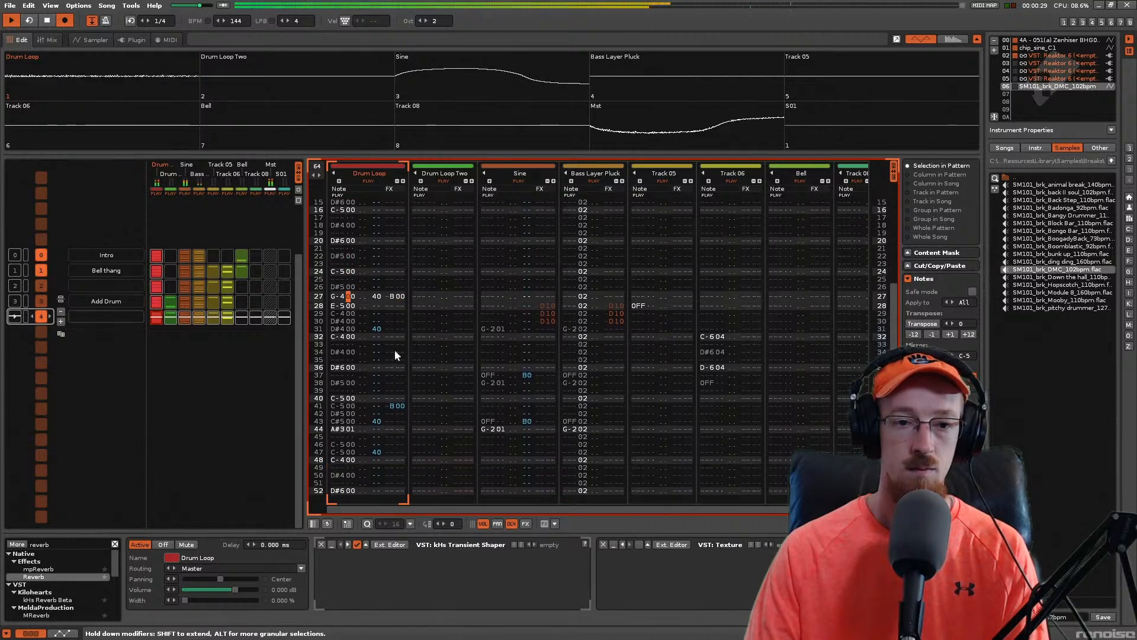
# Step: Save the song and play pattern 4 again
pyautogui.hotkey('ctrl', 's')
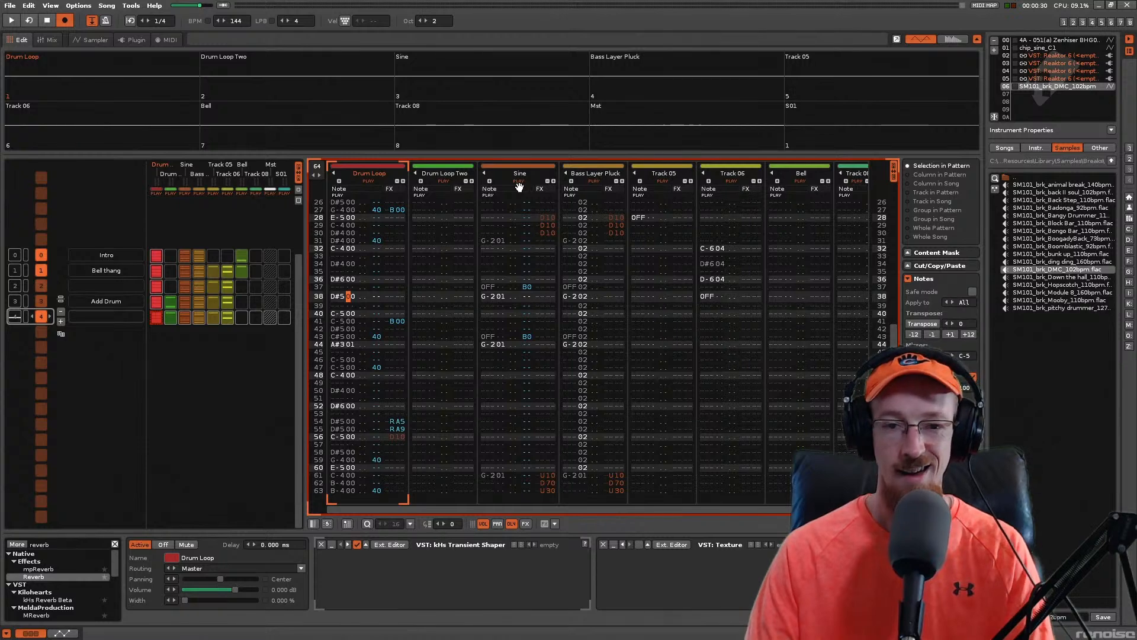
pyautogui.press('space')
pyautogui.hotkey('ctrl', 's')
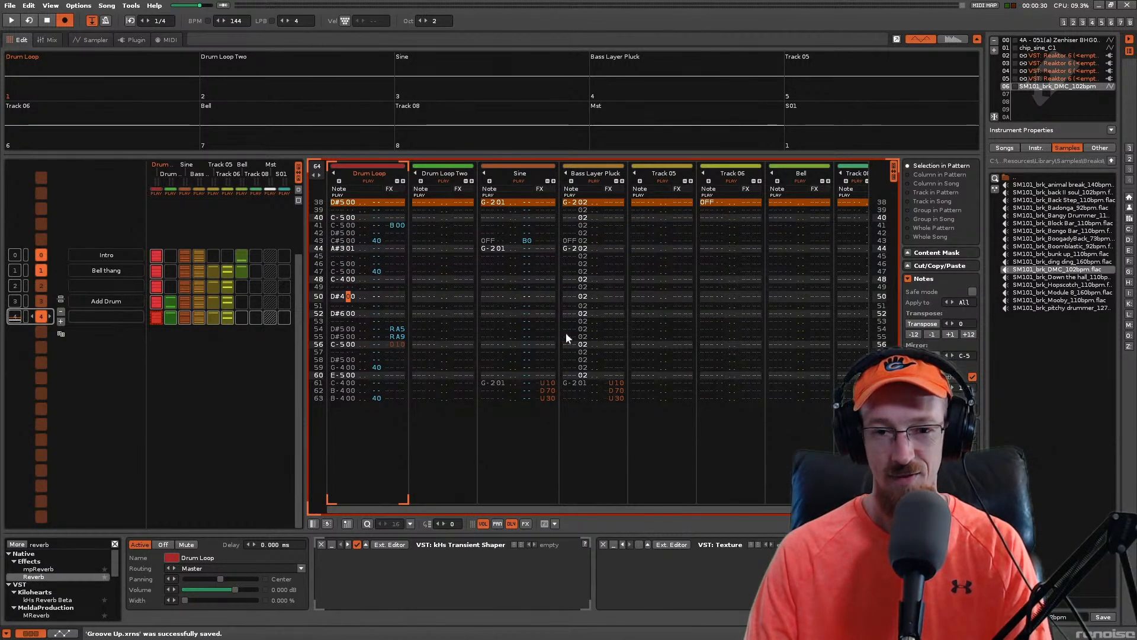
pyautogui.press('space')
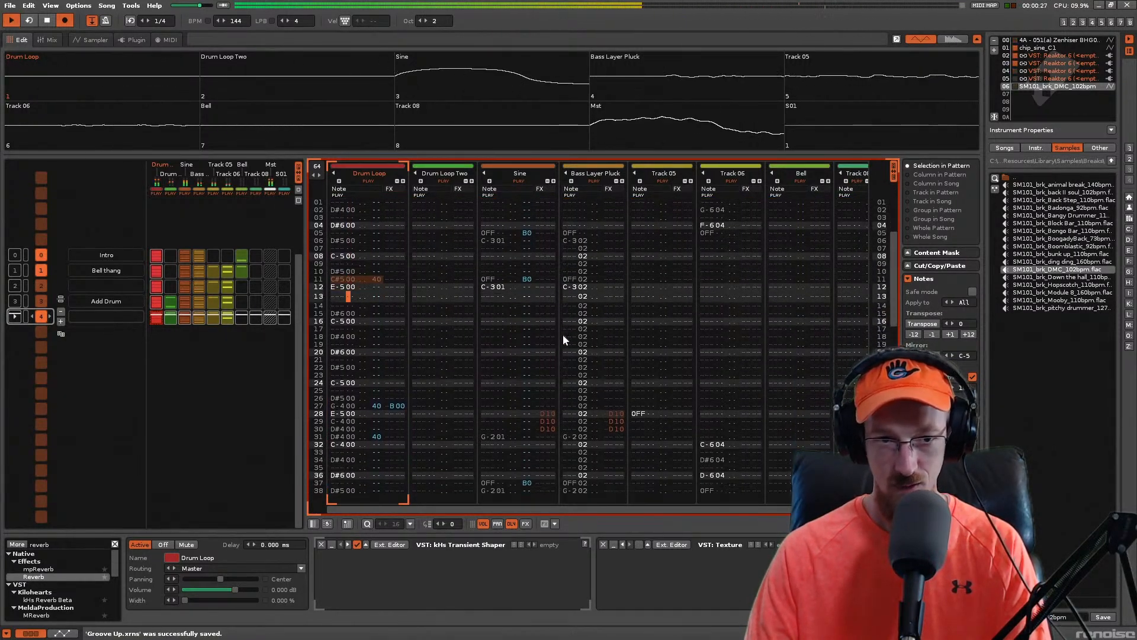
# Step: Set the Sine note on line 00 of the Add Drum pattern to G-3 using the chip_sine_C1 instrument
pyautogui.click(184, 302)
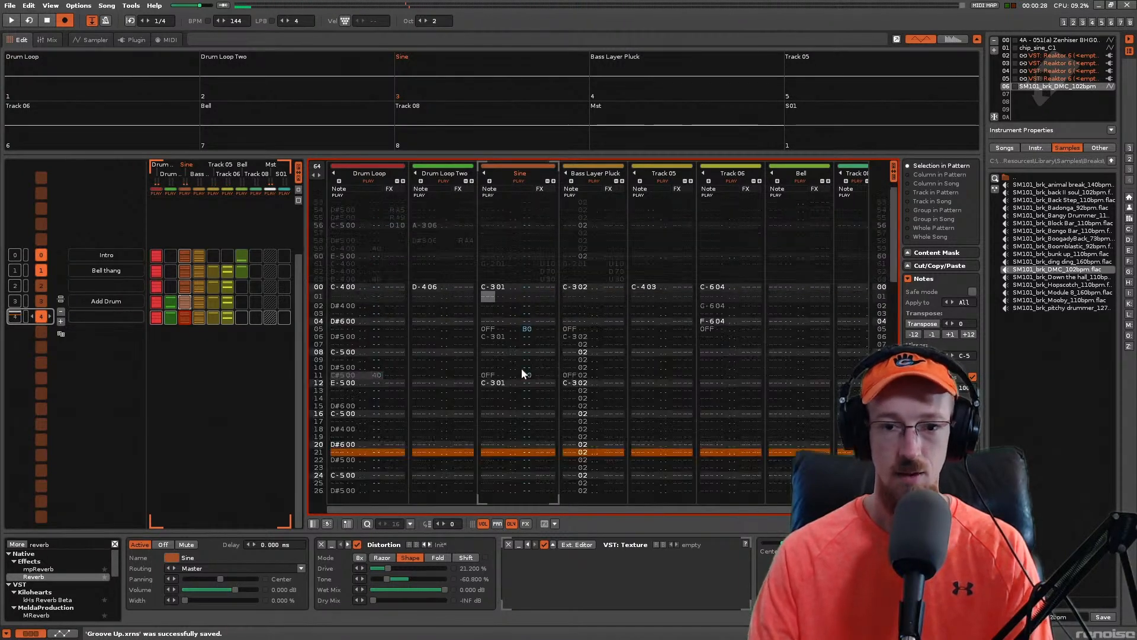
pyautogui.hotkey('ctrl', 'Up')
pyautogui.hotkey('ctrl', 'Up')
pyautogui.hotkey('ctrl', 'Down')
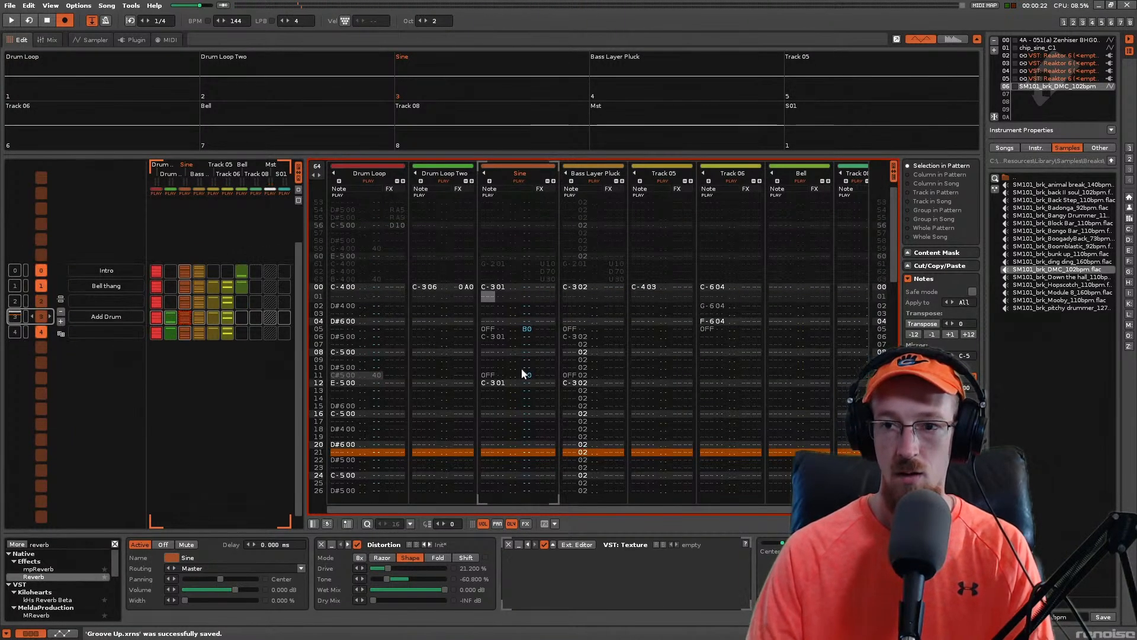
pyautogui.press('Return')
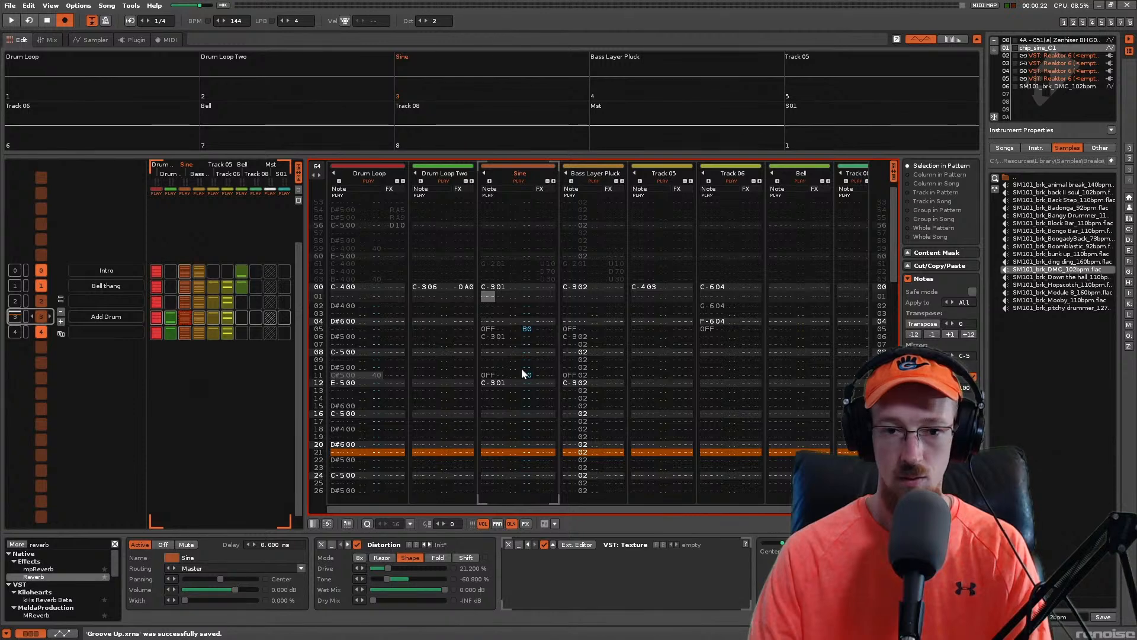
pyautogui.hotkey('ctrl', 'Up')
pyautogui.hotkey('ctrl', 'Down')
pyautogui.click(536, 361)
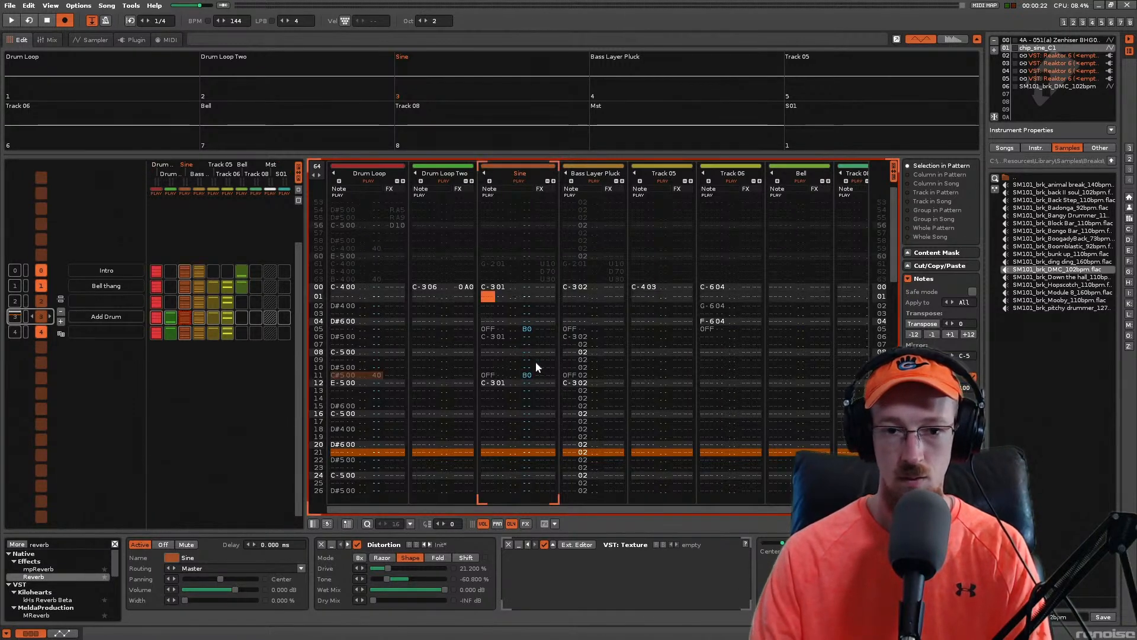
pyautogui.press('Up')
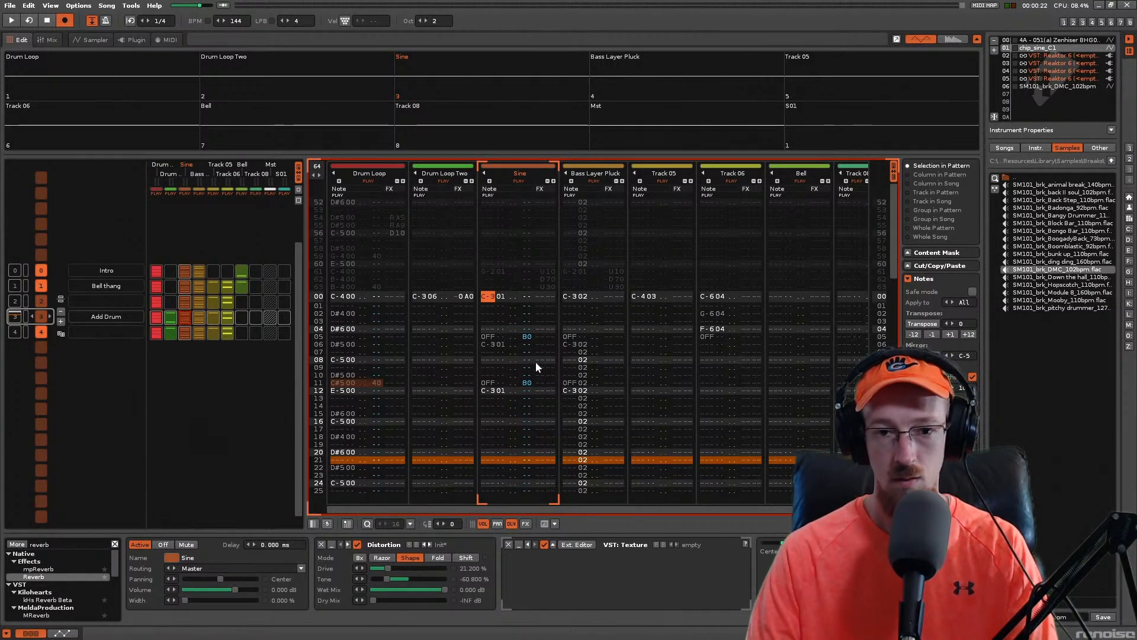
pyautogui.press('3')
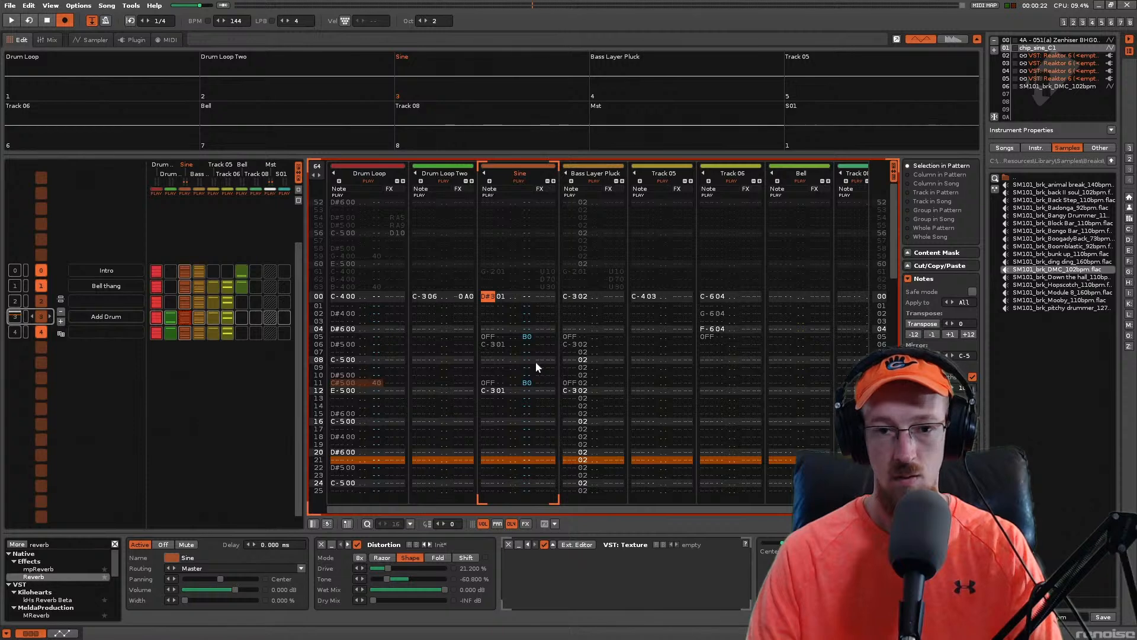
pyautogui.press('6')
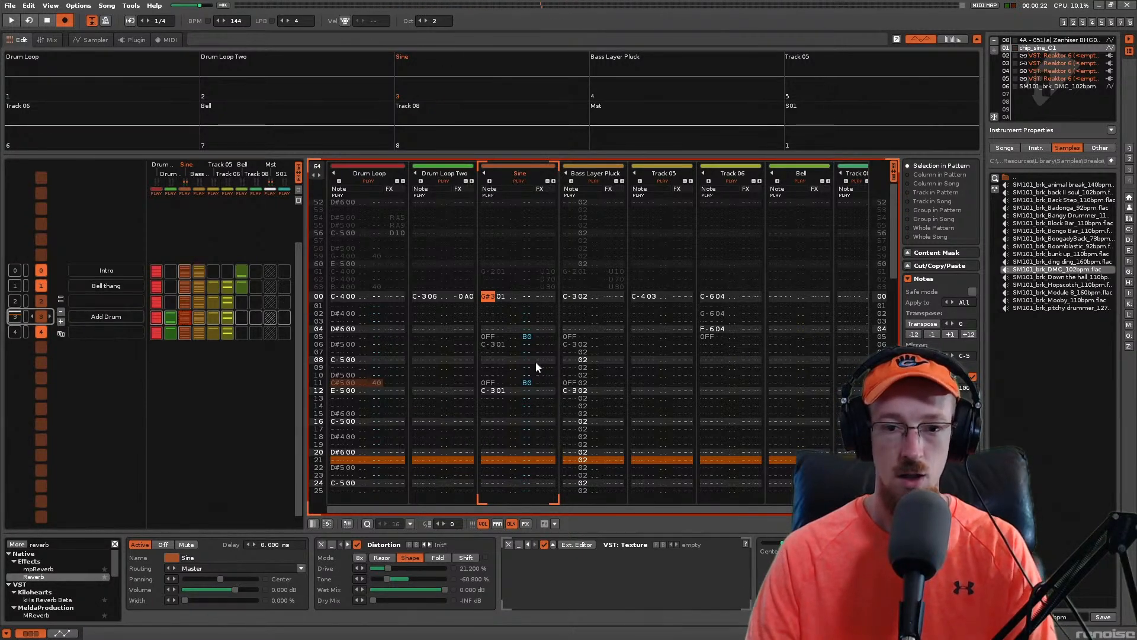
pyautogui.press('t')
# Step: Change the Sine note on line 06 of the Add Drum pattern to G-3
pyautogui.press('Down')
pyautogui.press('Down')
pyautogui.press('Down')
pyautogui.press('Down')
pyautogui.press('Down')
pyautogui.press('Down')
pyautogui.press('t')
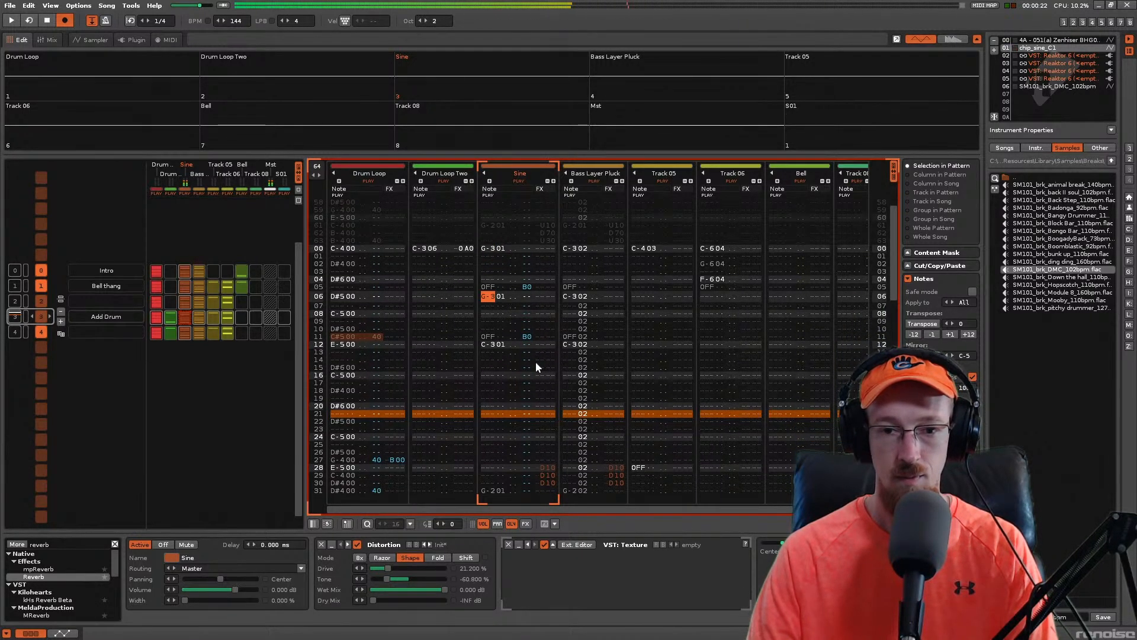
# Step: Try G-3 for the Sine note on line 12 of the Add Drum pattern and play the bass line
pyautogui.press('Down')
pyautogui.press('Down')
pyautogui.press('Down')
pyautogui.press('Down')
pyautogui.press('Down')
pyautogui.press('Down')
pyautogui.press('t')
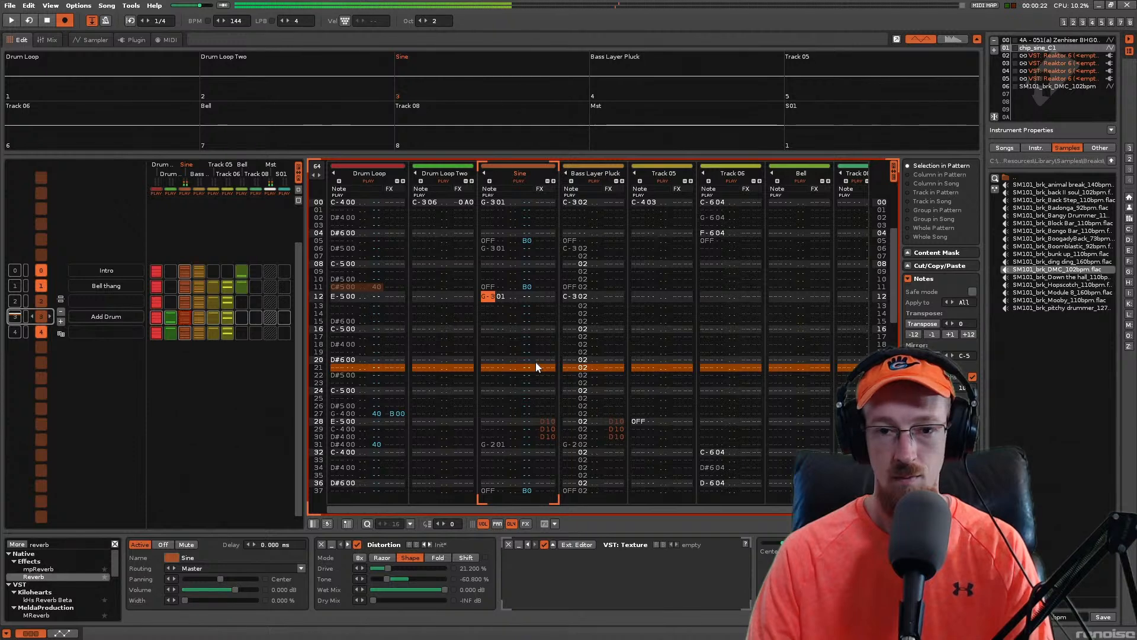
pyautogui.press('space')
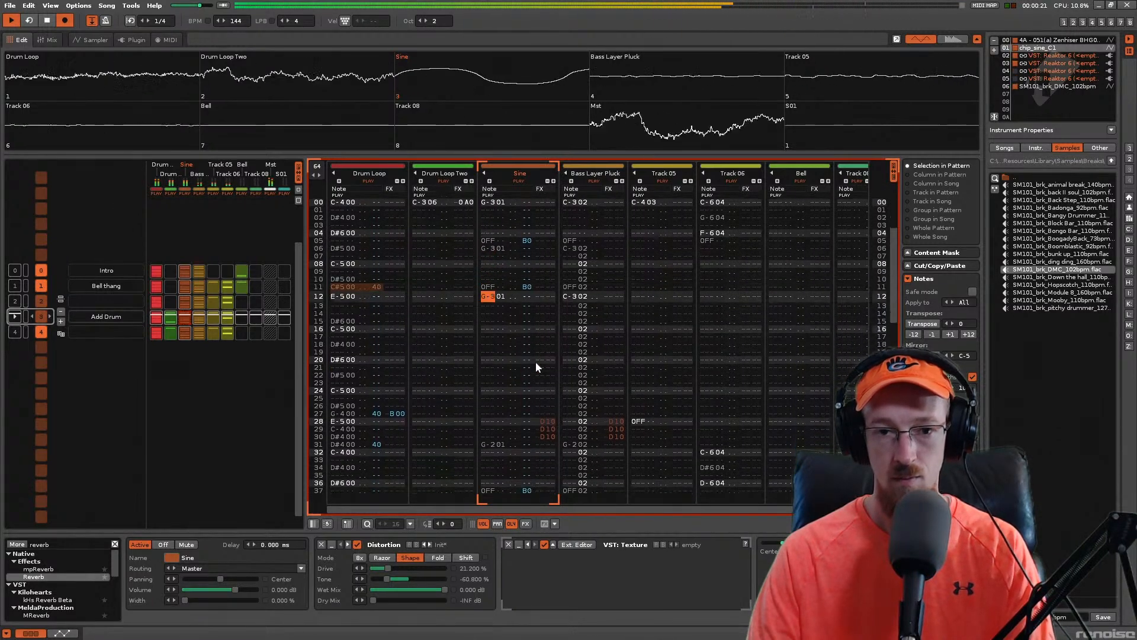
pyautogui.press('space')
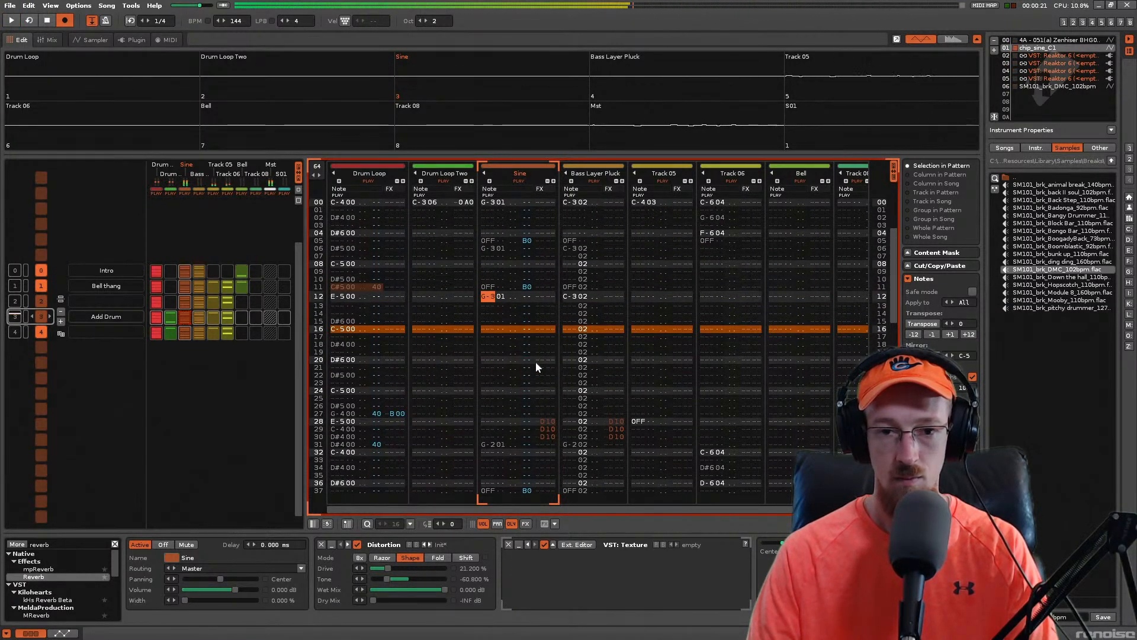
# Step: Try D#3 for the Sine note on line 12 of Add Drum, replace it with C-3, and play the pattern
pyautogui.press('3')
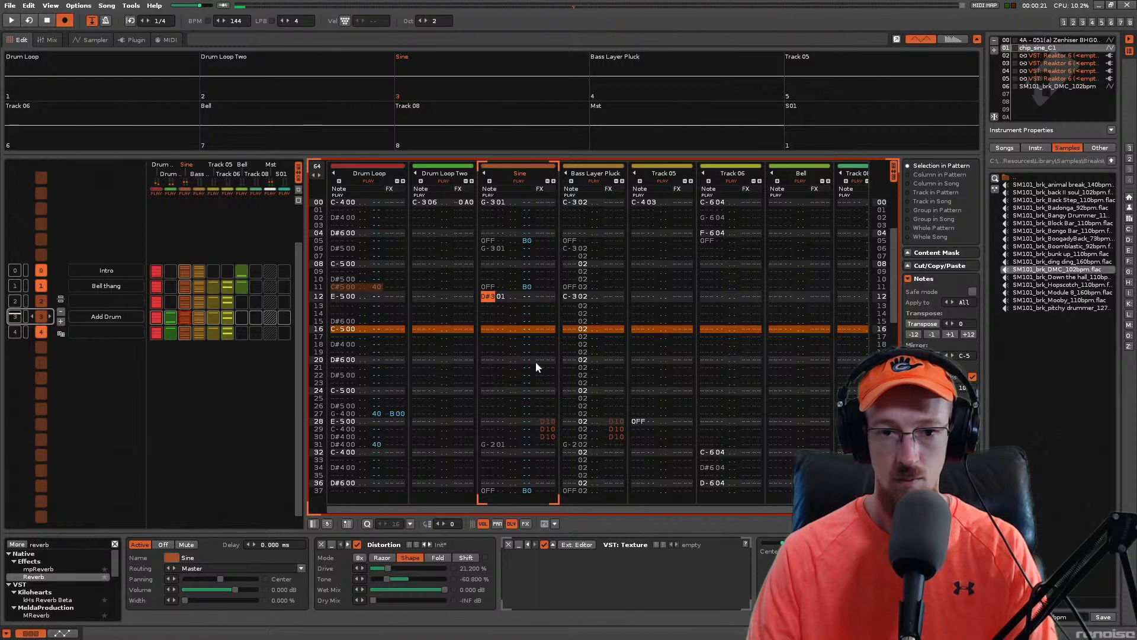
pyautogui.press('q')
pyautogui.press('space')
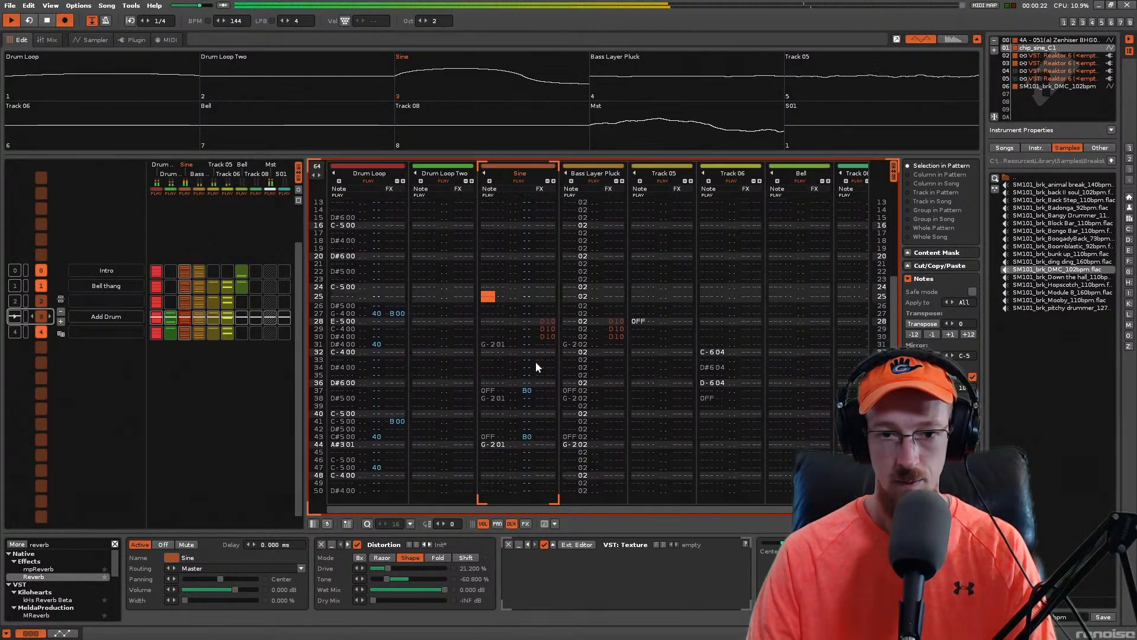
# Step: Add U10 pitch-slide-up commands on lines 26 and 27 of the Sine track in the Add Drum pattern
pyautogui.press('Return')
pyautogui.press('Up')
pyautogui.press('Right')
pyautogui.press('Right')
pyautogui.press('Right')
pyautogui.press('Right')
pyautogui.press('Right')
pyautogui.press('Right')
pyautogui.press('Right')
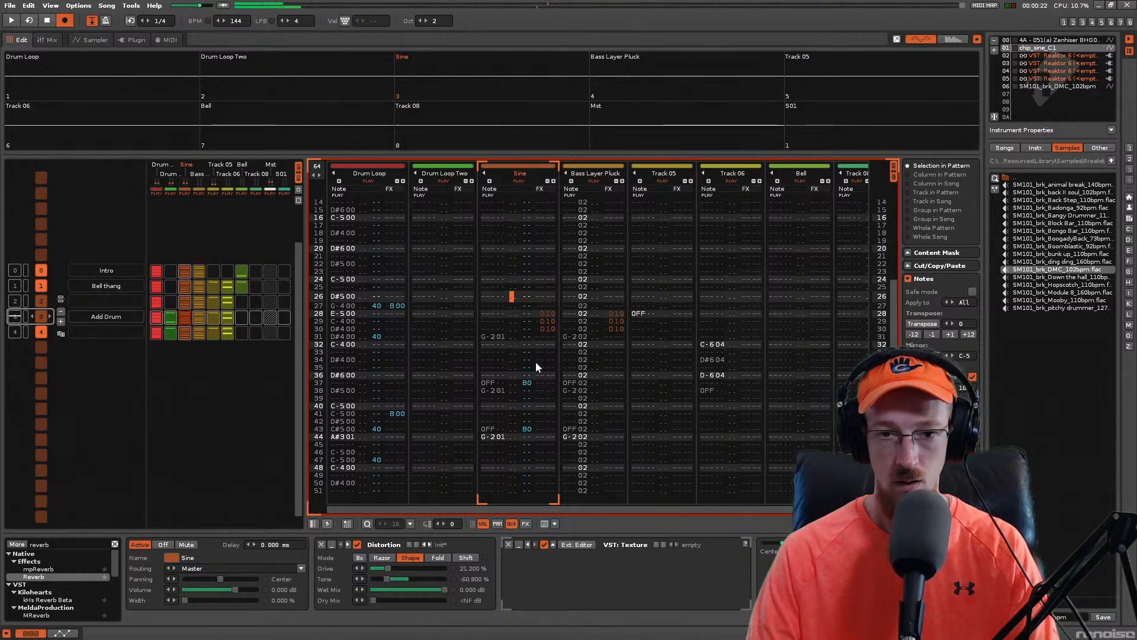
pyautogui.press('u')
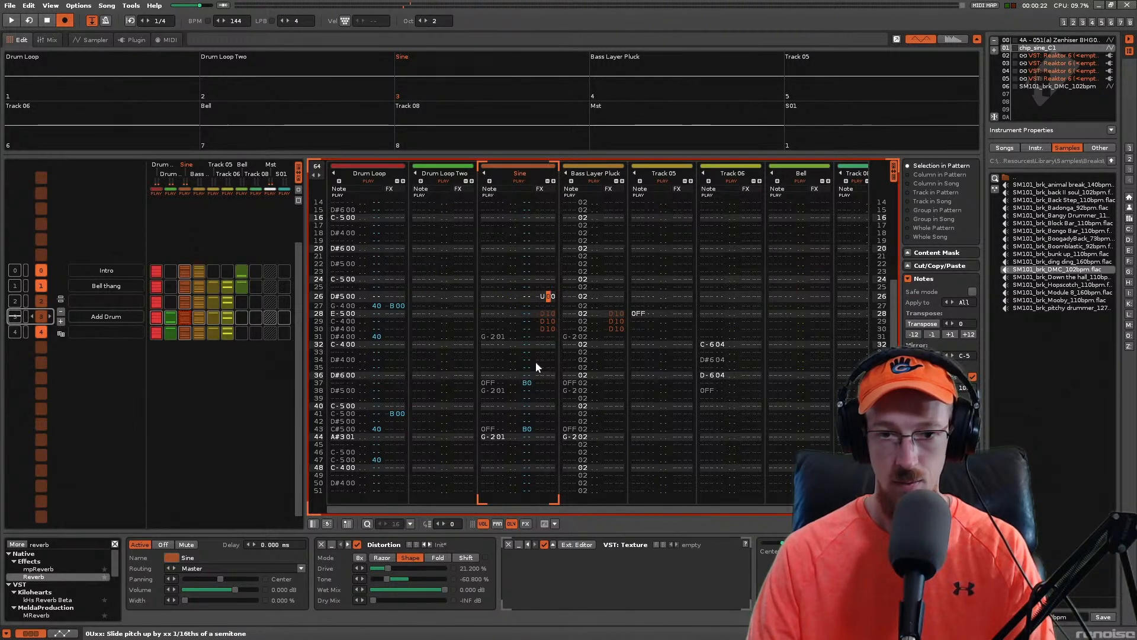
pyautogui.press('Left')
pyautogui.press('u')
pyautogui.press('Up')
pyautogui.press('Up')
pyautogui.press('Right')
pyautogui.press('1')
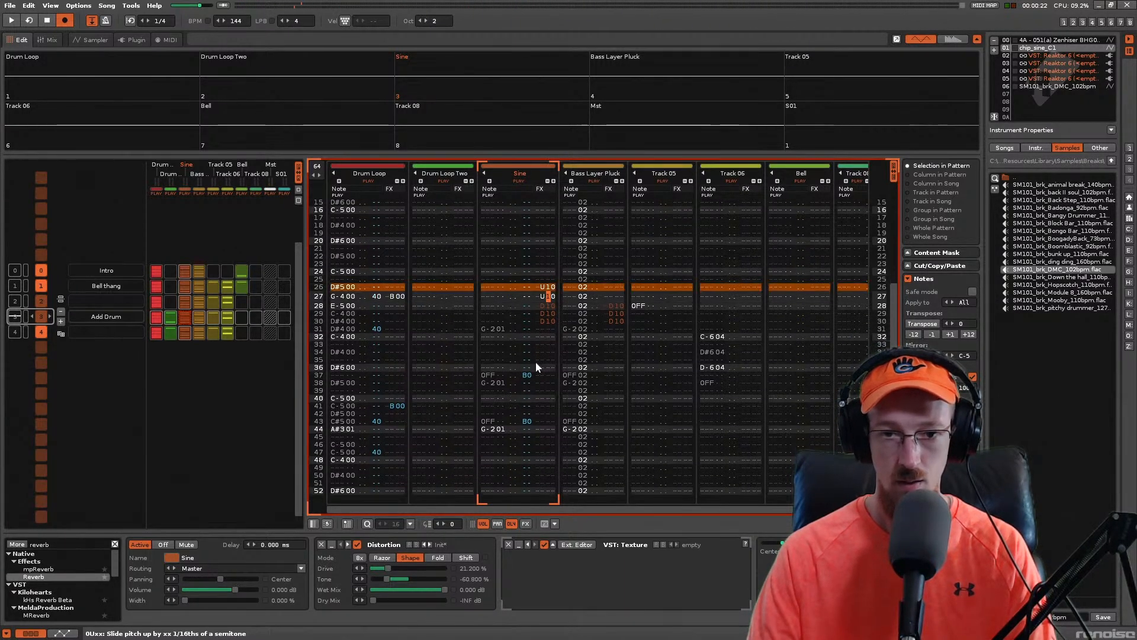
pyautogui.press('1')
# Step: Clear the Sine track's D10 slide-down commands on lines 28 and 29 of Add Drum
pyautogui.press('Left')
pyautogui.press('Delete')
pyautogui.press('Down')
pyautogui.press('Delete')
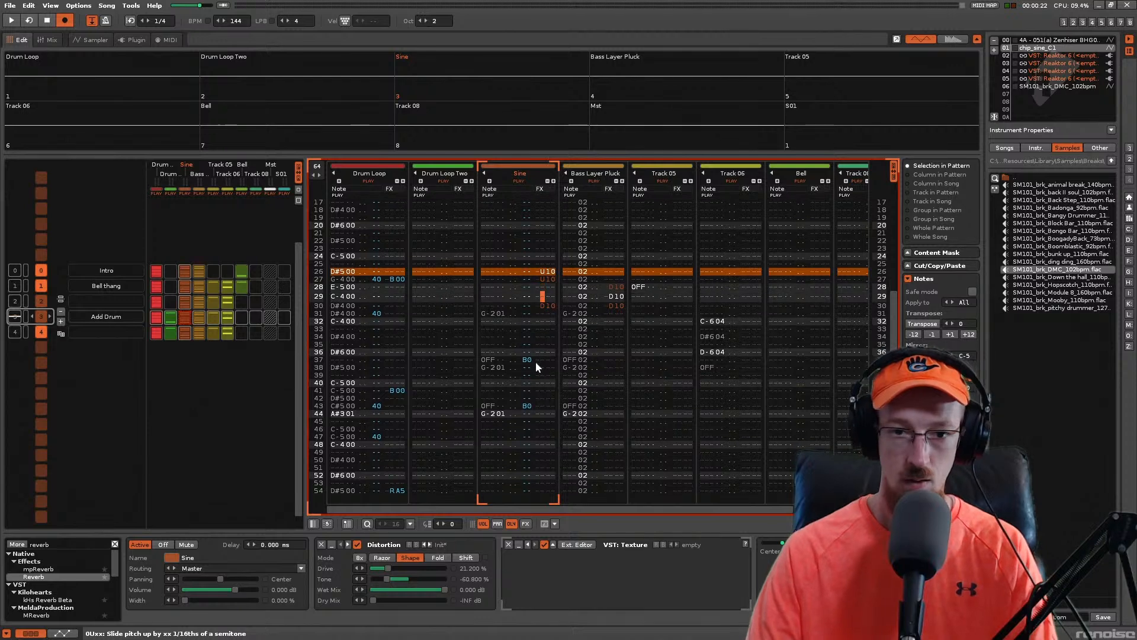
# Step: Change the Sine notes on lines 31 and 38 of Add Drum to D#3
pyautogui.press('Down')
pyautogui.press('Down')
pyautogui.press('Down')
pyautogui.press('Left')
pyautogui.press('Left')
pyautogui.press('Left')
pyautogui.press('Left')
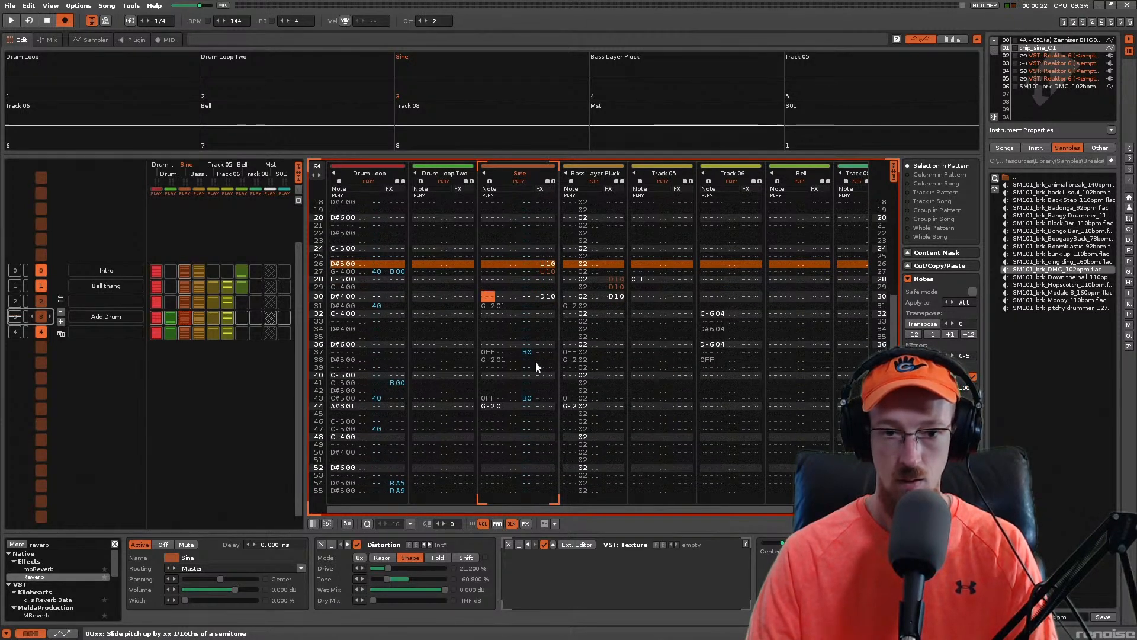
pyautogui.press('Up')
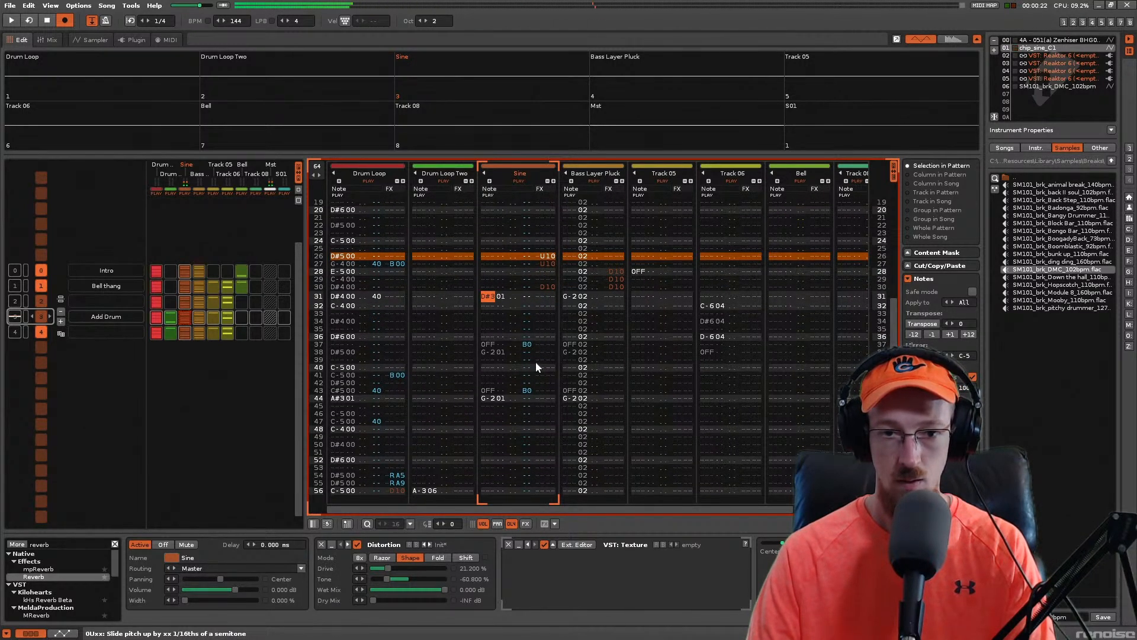
pyautogui.press('3')
pyautogui.press('Down')
pyautogui.press('Down')
pyautogui.press('Down')
pyautogui.press('Down')
pyautogui.press('3')
# Step: Change the Sine note on line 44 of Add Drum to D-3
pyautogui.press('Down')
pyautogui.press('Down')
pyautogui.press('Down')
pyautogui.press('Down')
pyautogui.press('Down')
pyautogui.press('Down')
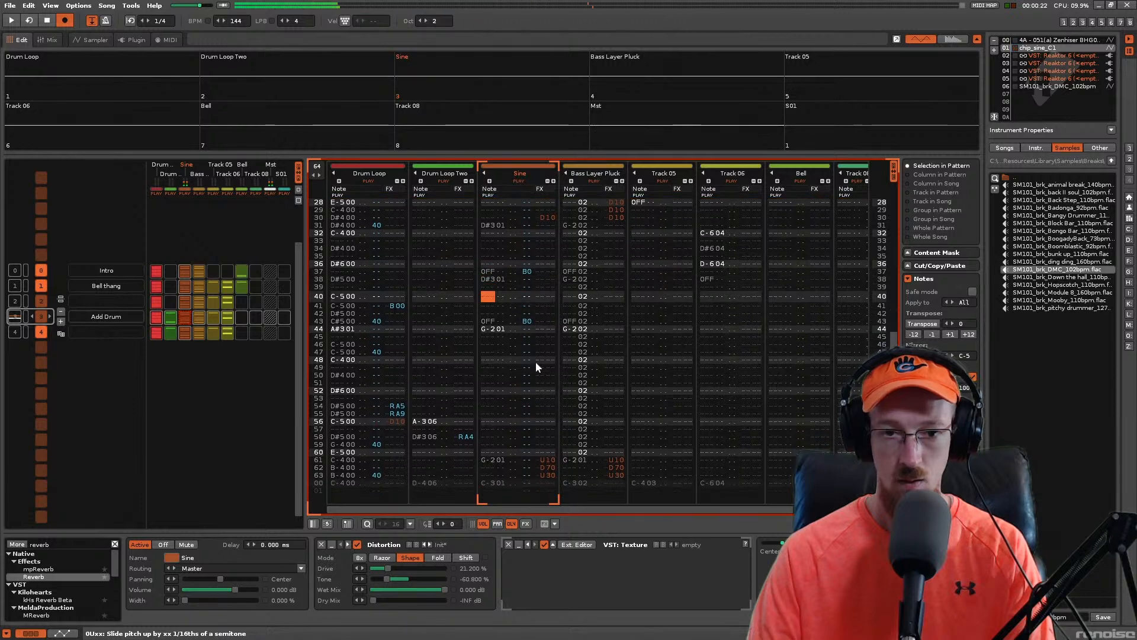
pyautogui.press('2')
pyautogui.press('w')
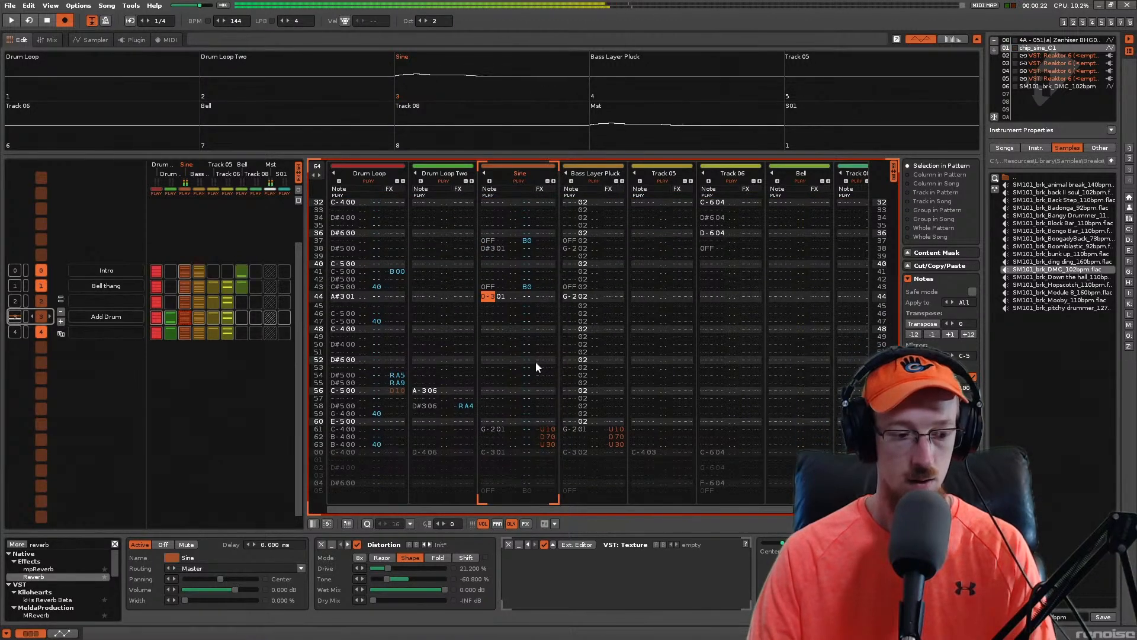
# Step: Save the Groove Up song and play the Add Drum pattern to hear the revised bass line
pyautogui.hotkey('ctrl', 's')
pyautogui.press('space')
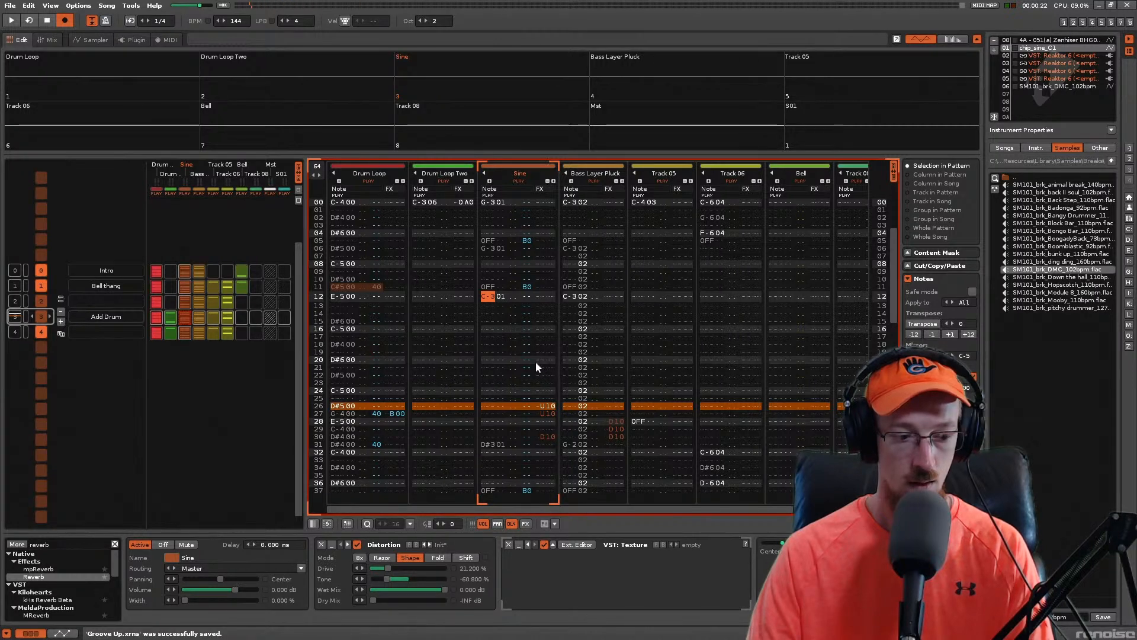
pyautogui.scroll(5, 535, 361)
pyautogui.hotkey('ctrl', 's')
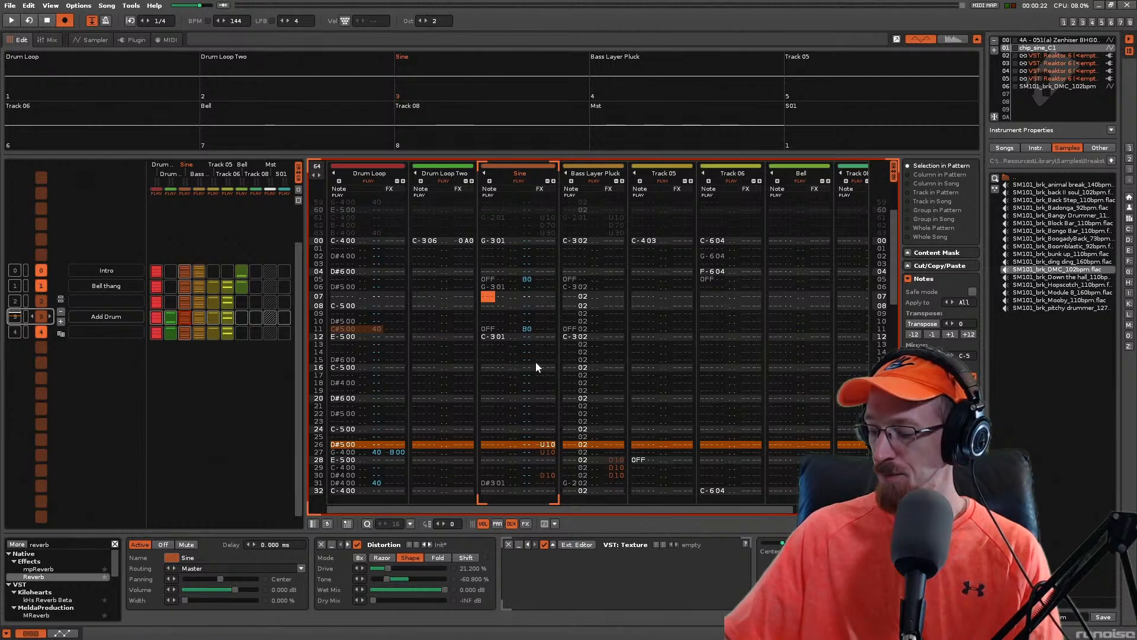
pyautogui.press('space')
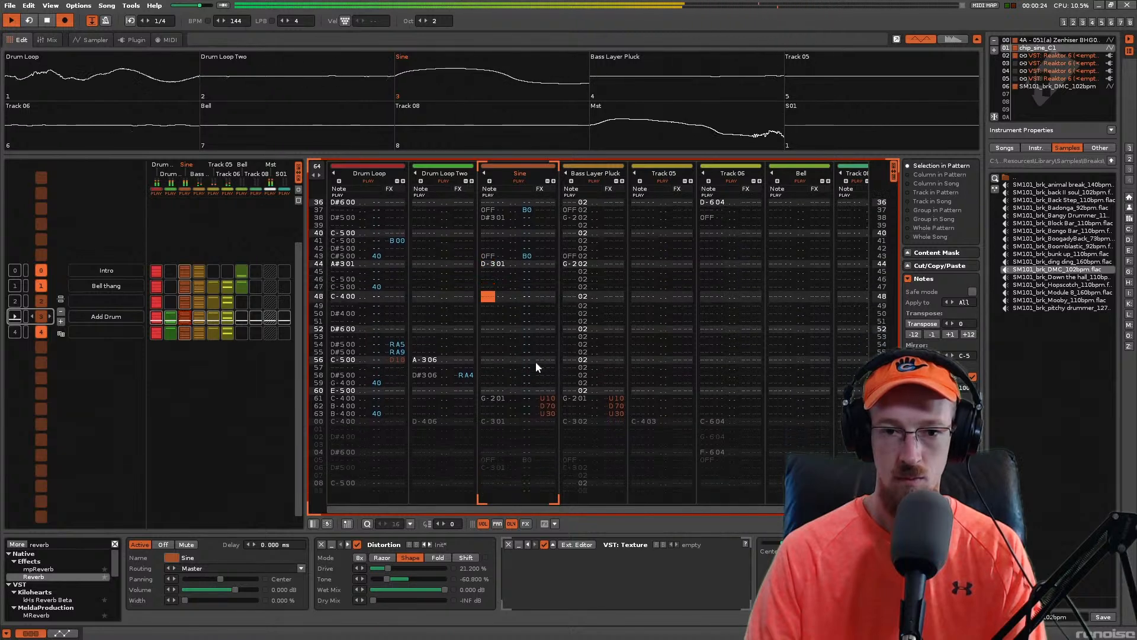
pyautogui.press('space')
# Step: Audition D#3 again on line 31 of the Sine track and play the rest of Add Drum
pyautogui.press('Up')
pyautogui.press('Up')
pyautogui.press('Up')
pyautogui.press('Up')
pyautogui.press('Up')
pyautogui.press('Up')
pyautogui.press('Up')
pyautogui.press('Up')
pyautogui.press('Up')
pyautogui.press('Up')
pyautogui.press('Up')
pyautogui.press('Up')
pyautogui.press('Up')
pyautogui.press('Up')
pyautogui.press('Up')
pyautogui.press('Up')
pyautogui.press('Up')
pyautogui.press('Up')
pyautogui.press('Up')
pyautogui.press('Up')
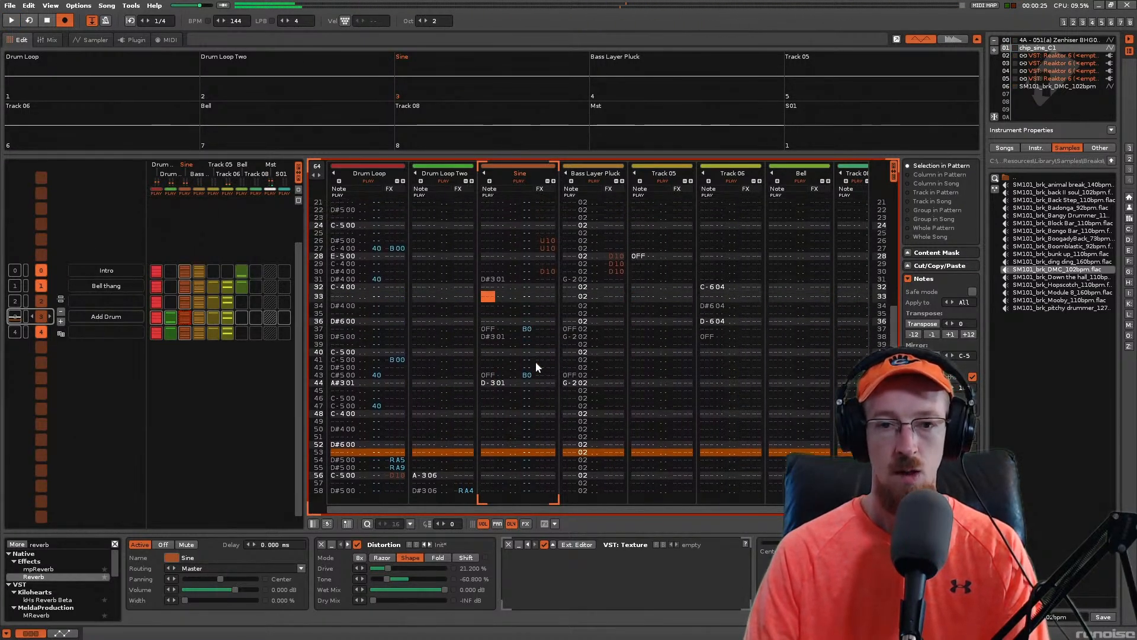
pyautogui.press('Up')
pyautogui.press('Down')
pyautogui.press('Right')
pyautogui.press('Right')
pyautogui.press('Right')
pyautogui.press('Right')
pyautogui.press('Right')
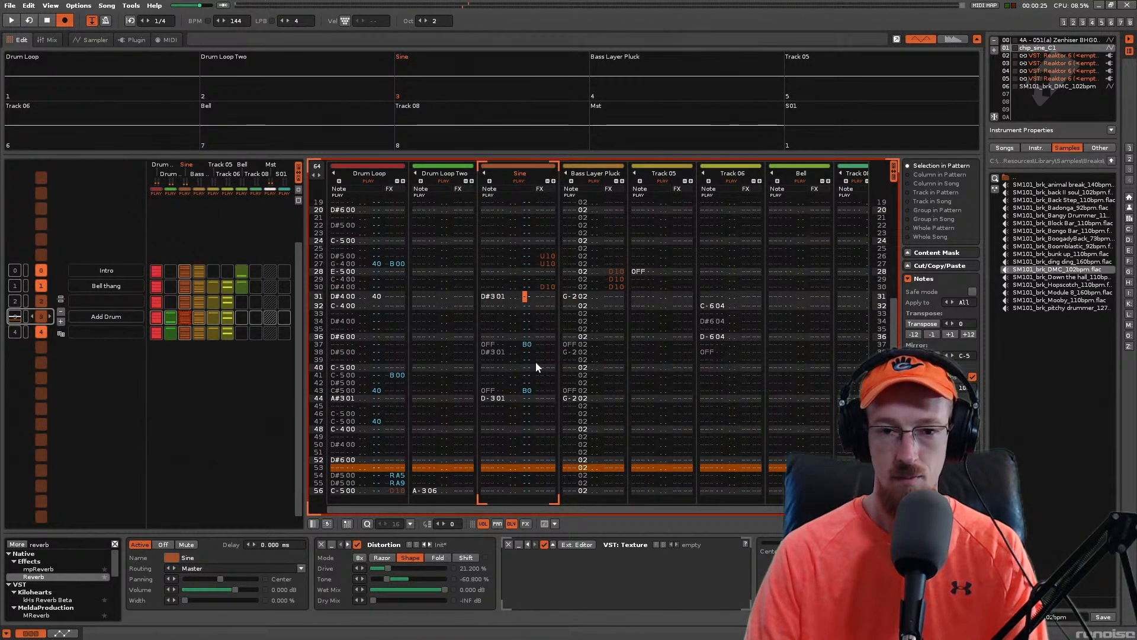
pyautogui.press('Left')
pyautogui.press('Left')
pyautogui.press('Left')
pyautogui.press('Left')
pyautogui.press('Left')
pyautogui.press('Left')
pyautogui.press('Right')
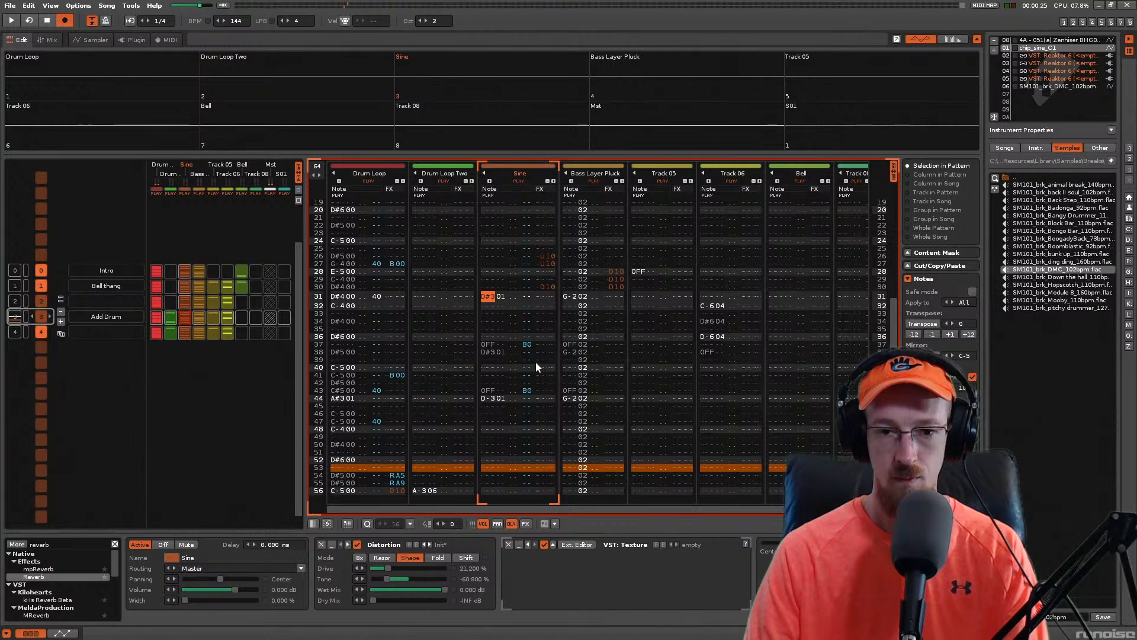
pyautogui.press('3')
pyautogui.press('3')
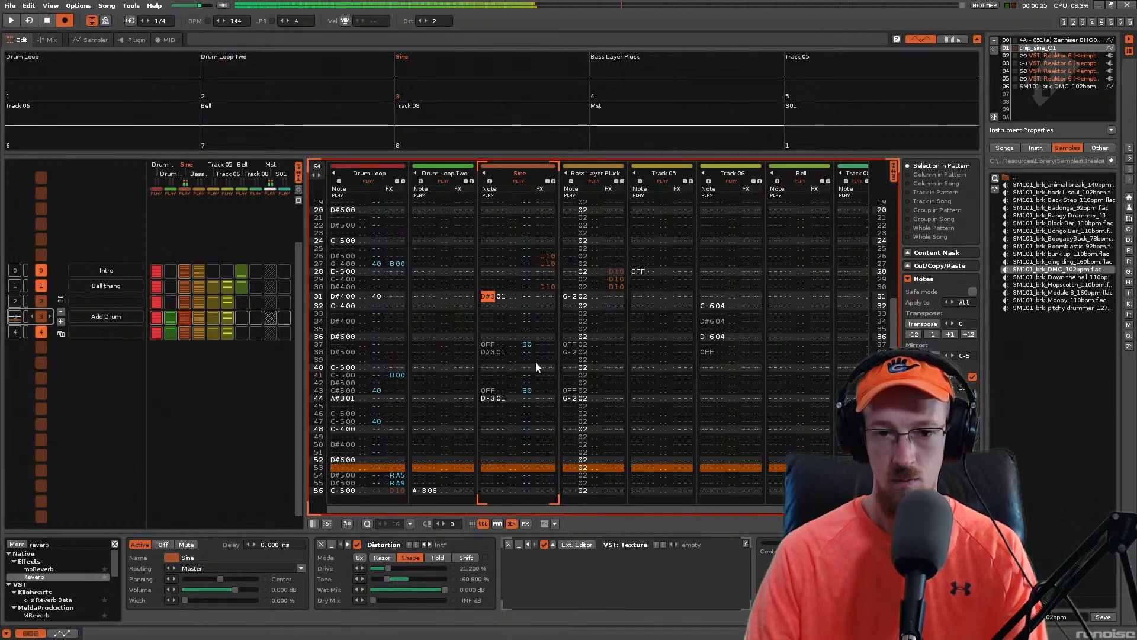
pyautogui.press('space')
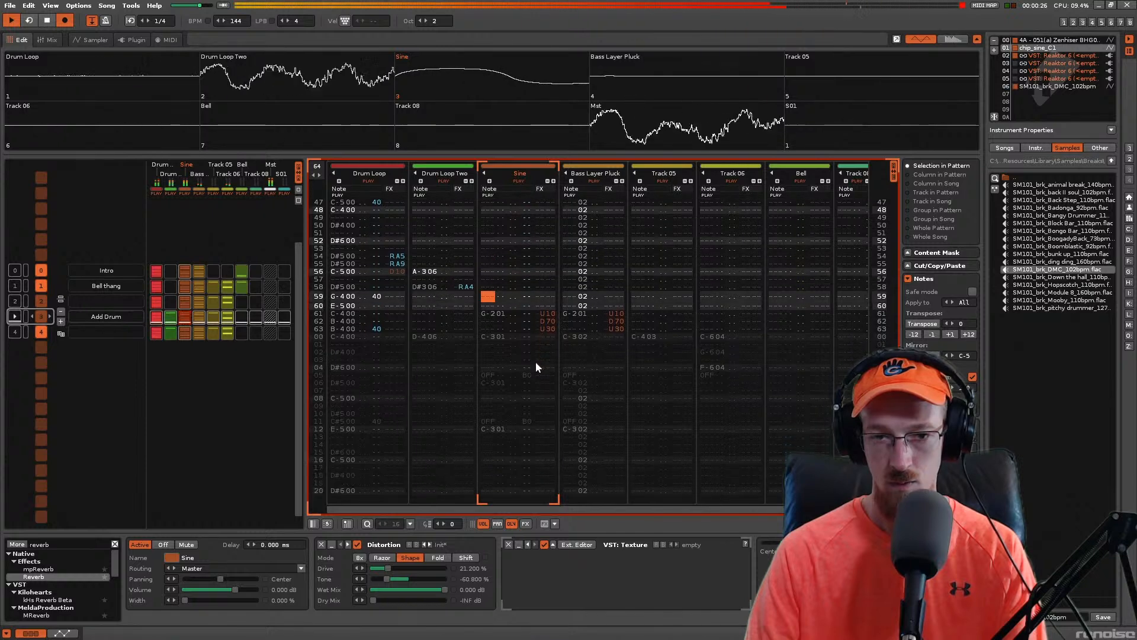
pyautogui.press('space')
# Step: Add D10 pitch-slide-down commands on lines 57, 58 and 59 of the Sine track in Add Drum
pyautogui.press('Up')
pyautogui.press('Up')
pyautogui.press('Right')
pyautogui.press('Right')
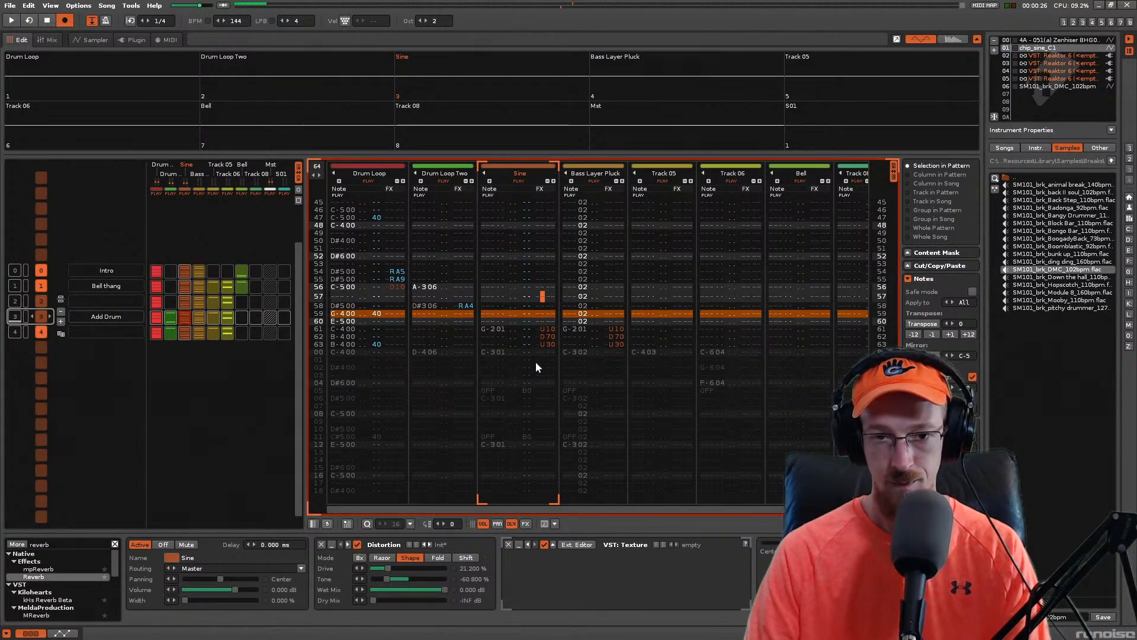
pyautogui.write('d')
pyautogui.press('Down')
pyautogui.write('d')
pyautogui.press('Down')
pyautogui.write('d')
pyautogui.press('Up')
pyautogui.press('Up')
pyautogui.press('Right')
pyautogui.write('1')
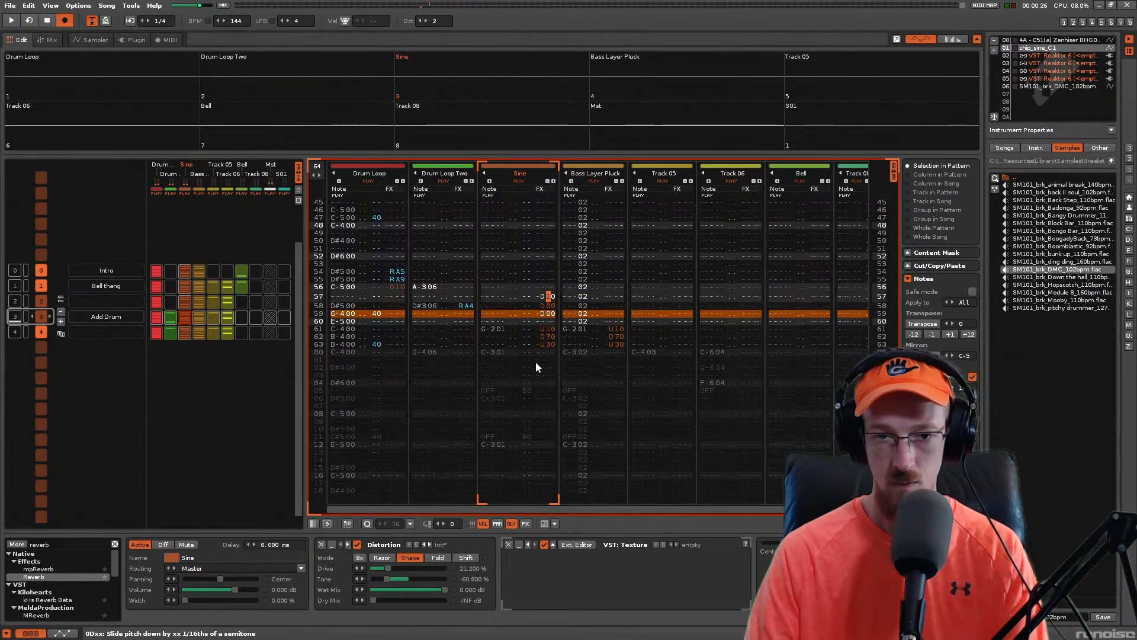
pyautogui.press('Down')
pyautogui.write('1')
pyautogui.press('Down')
pyautogui.write('1')
pyautogui.press('Up')
# Step: Save the song and play from the end of Add Drum into the following pattern
pyautogui.press('Up')
pyautogui.press('Up')
pyautogui.press('Up')
pyautogui.press('Up')
pyautogui.press('Up')
pyautogui.press('Up')
pyautogui.press('Up')
pyautogui.press('Up')
pyautogui.hotkey('ctrl', 's')
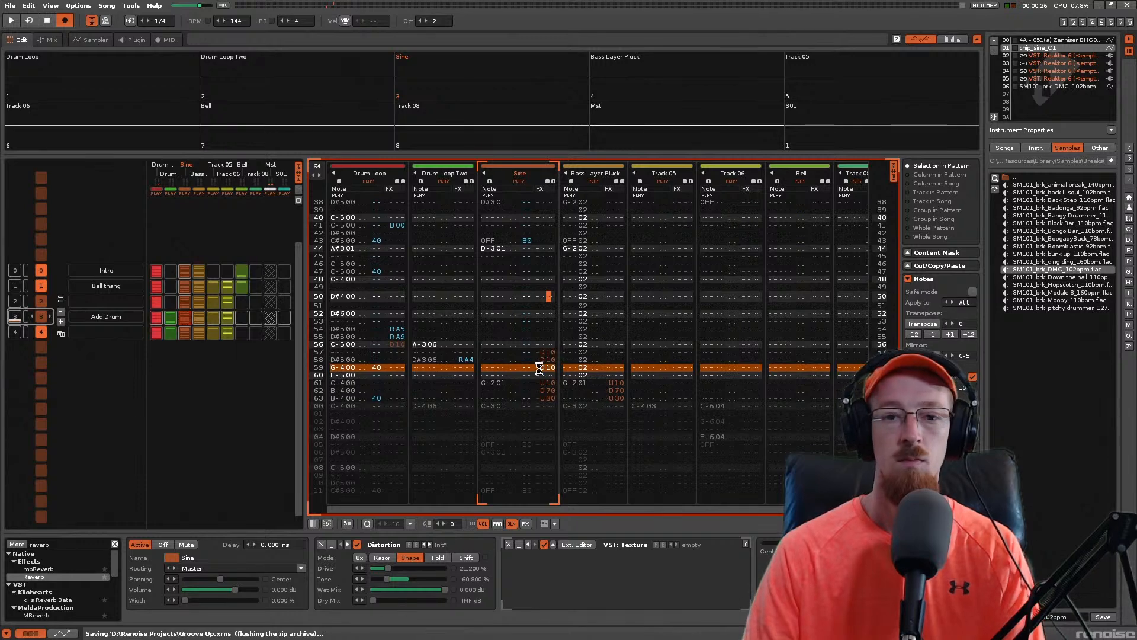
pyautogui.press('space')
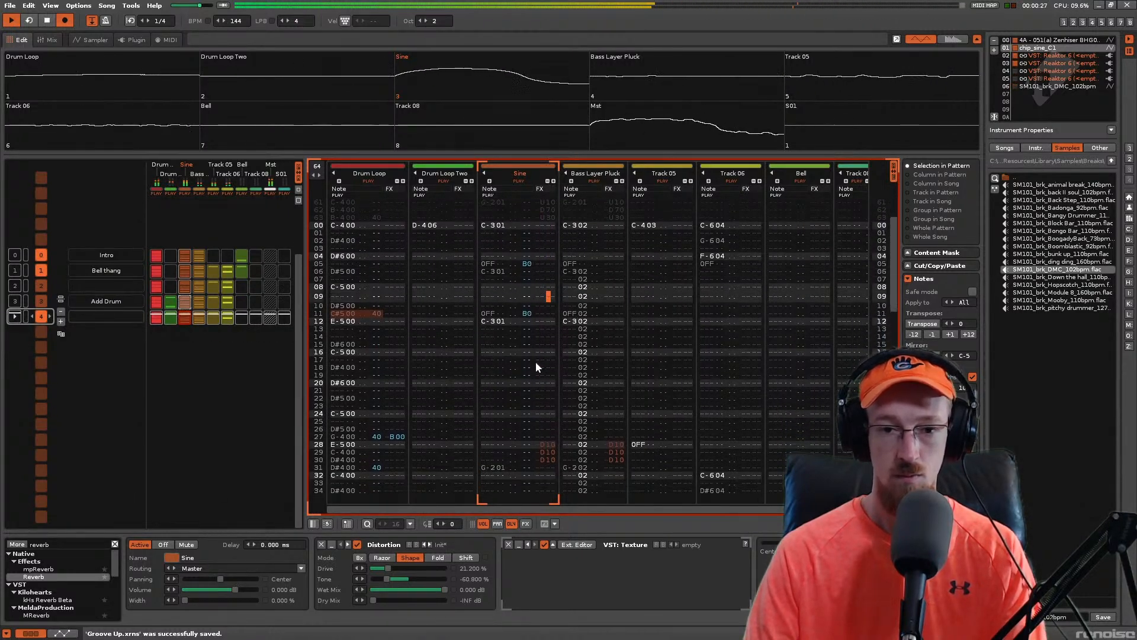
pyautogui.press('space')
# Step: Change the Sine note on line 12 of the unnamed pattern after Add Drum to G-3
pyautogui.press('Up')
pyautogui.press('Left')
pyautogui.press('Left')
pyautogui.press('Left')
pyautogui.press('Left')
pyautogui.press('Left')
pyautogui.press('Left')
pyautogui.press('Left')
pyautogui.press('Left')
pyautogui.press('Left')
pyautogui.press('t')
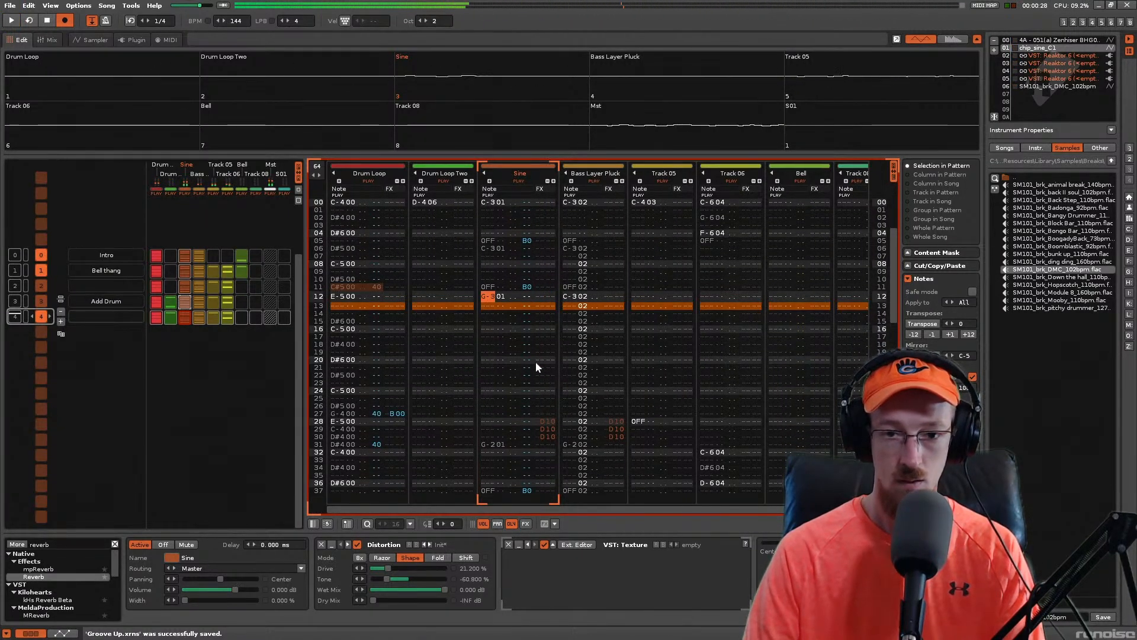
# Step: Look over the Sine track's lines 12 to 30 and their pitch-slide commands in the pattern after Add Drum
pyautogui.press('Down')
pyautogui.press('Down')
pyautogui.press('Down')
pyautogui.press('Down')
pyautogui.press('Down')
pyautogui.press('Down')
pyautogui.press('Down')
pyautogui.press('Down')
pyautogui.press('Down')
pyautogui.press('Down')
pyautogui.press('Down')
pyautogui.press('Down')
pyautogui.press('Down')
pyautogui.press('Down')
pyautogui.press('Down')
pyautogui.press('Down')
pyautogui.press('Down')
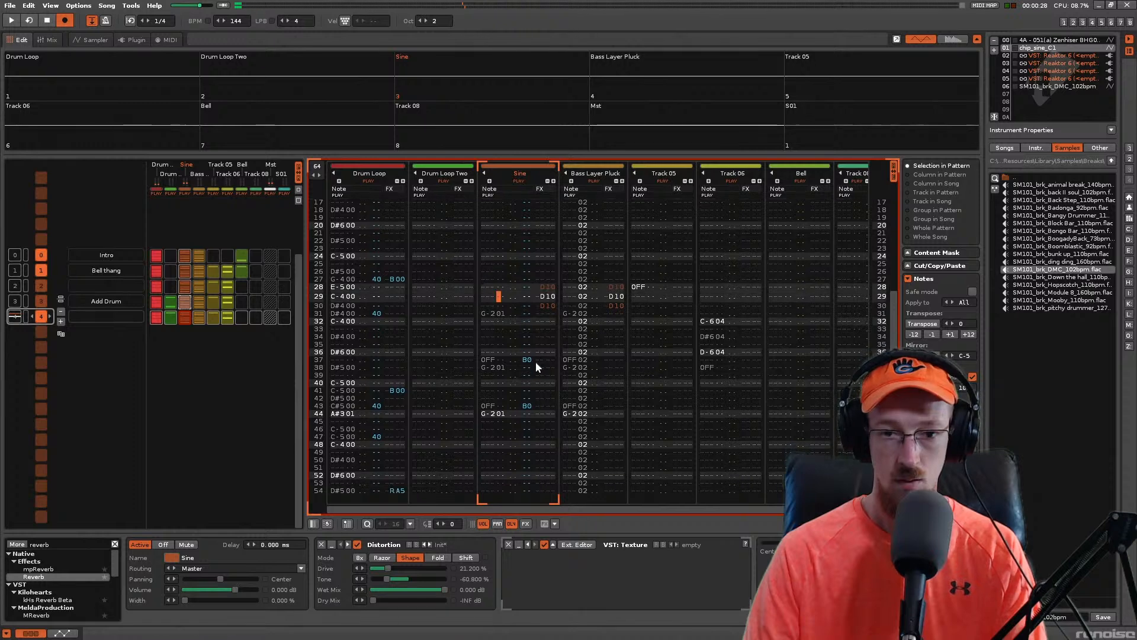
pyautogui.press('Right')
pyautogui.press('Right')
pyautogui.press('Right')
pyautogui.press('Right')
pyautogui.press('Up')
pyautogui.press('Up')
pyautogui.press('Up')
pyautogui.press('Up')
pyautogui.press('Up')
pyautogui.press('Up')
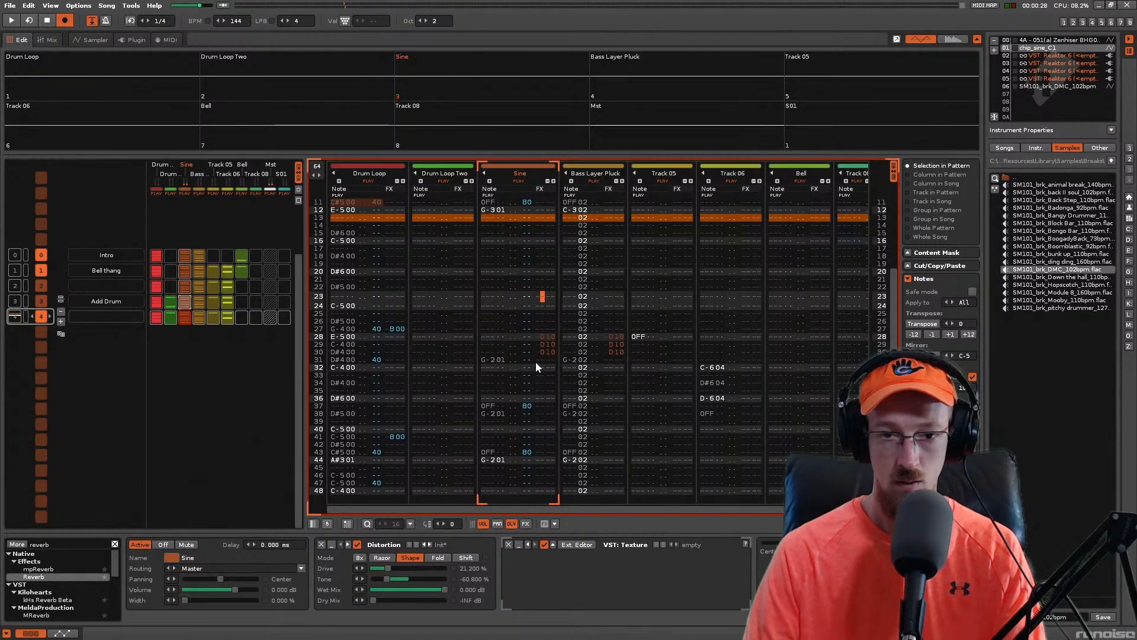
# Step: Change the Sine note on line 44 of the pattern after Add Drum to D#3 and play from line 43
pyautogui.press('Down')
pyautogui.press('Down')
pyautogui.press('Down')
pyautogui.press('Down')
pyautogui.press('Down')
pyautogui.press('Down')
pyautogui.press('Down')
pyautogui.press('Down')
pyautogui.press('Down')
pyautogui.press('Down')
pyautogui.press('Down')
pyautogui.press('Down')
pyautogui.press('Down')
pyautogui.press('Down')
pyautogui.press('Down')
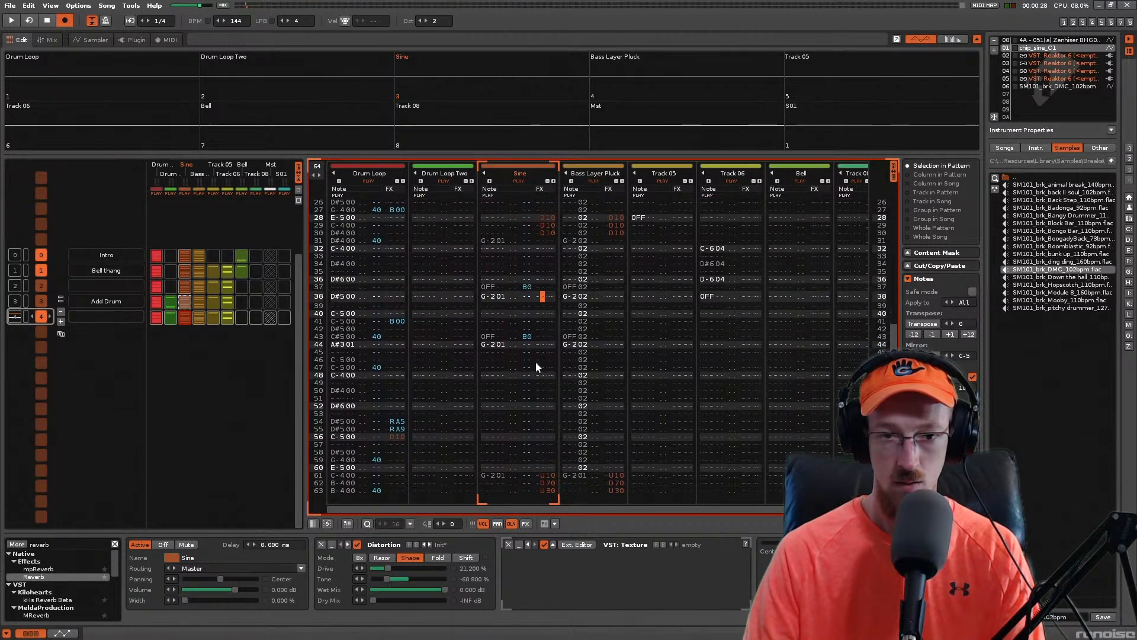
pyautogui.press('Down')
pyautogui.press('Left')
pyautogui.press('Down')
pyautogui.press('Left')
pyautogui.press('Down')
pyautogui.press('Left')
pyautogui.press('Down')
pyautogui.press('Down')
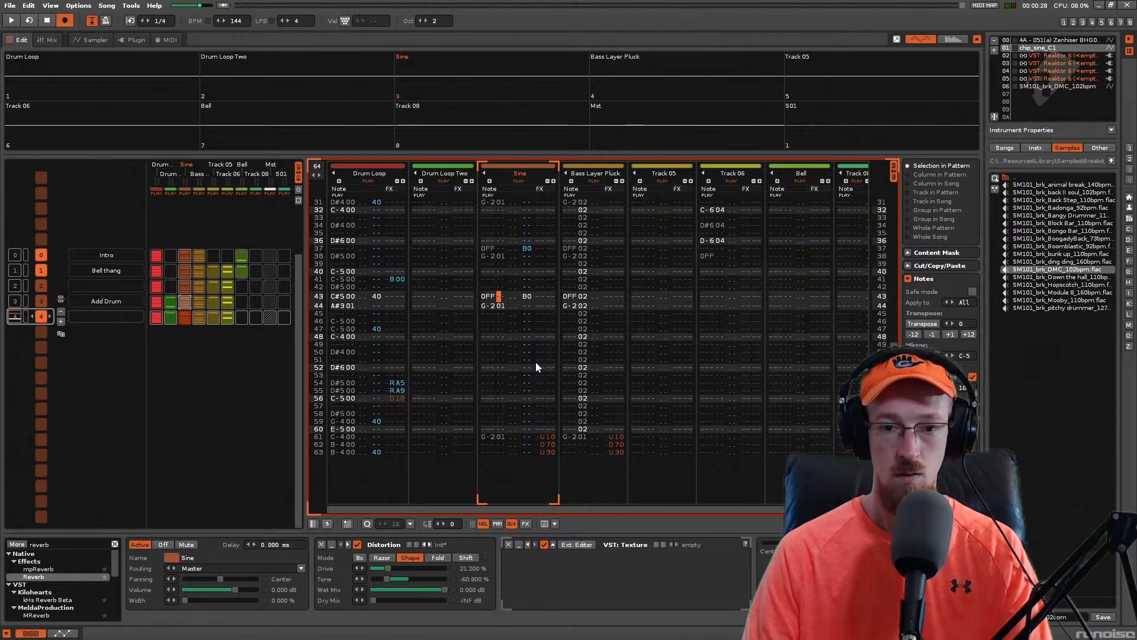
pyautogui.press('Down')
pyautogui.press('Left')
pyautogui.press('3')
pyautogui.press('Up')
pyautogui.press('Right')
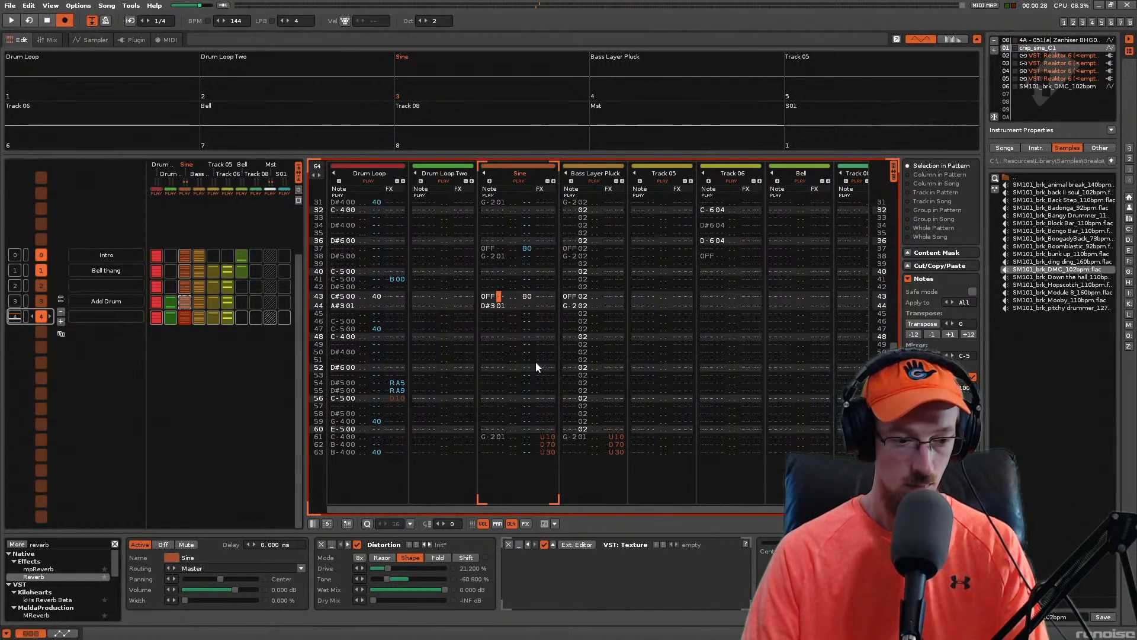
pyautogui.press('space')
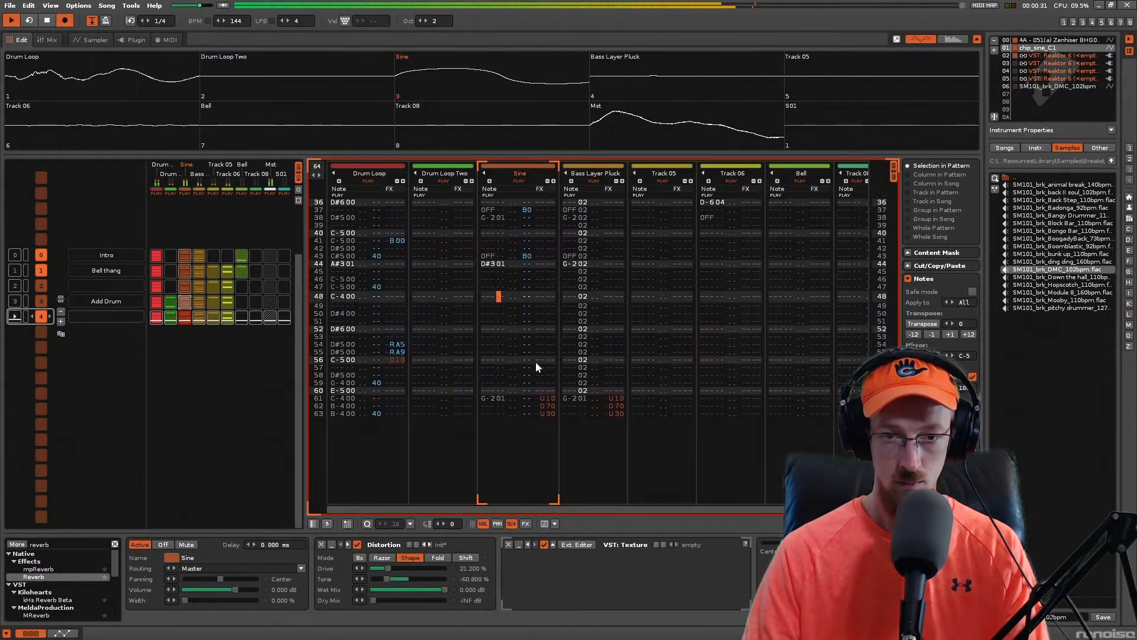
pyautogui.press('space')
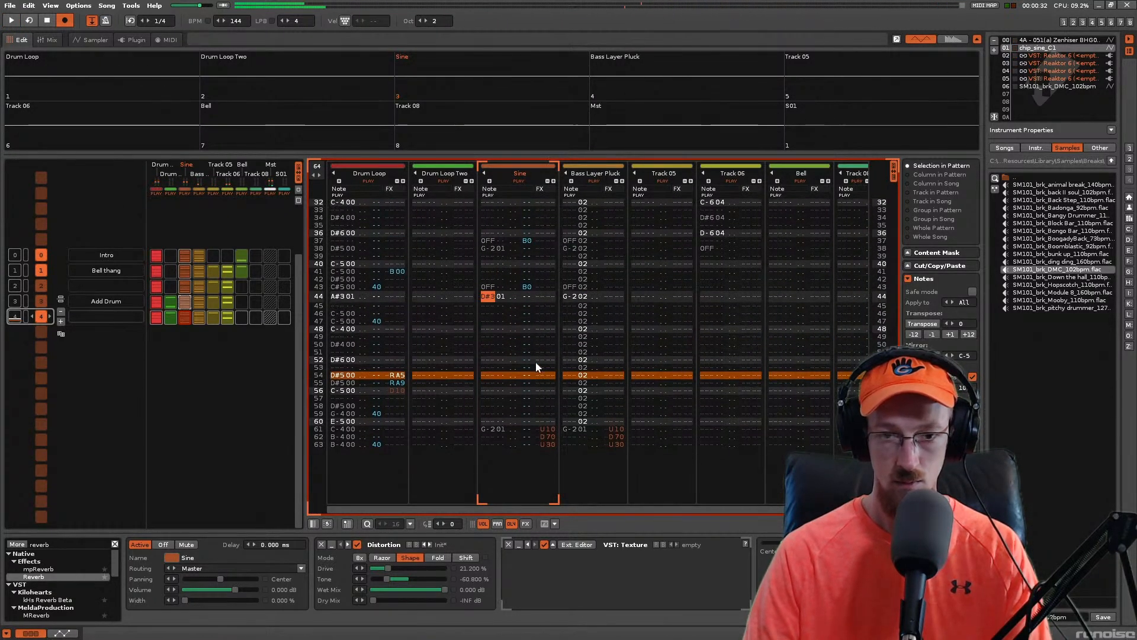
# Step: Try G-2, C-2 and D-2 as the Sine note on line 44 and settle on C-2
pyautogui.press('b')
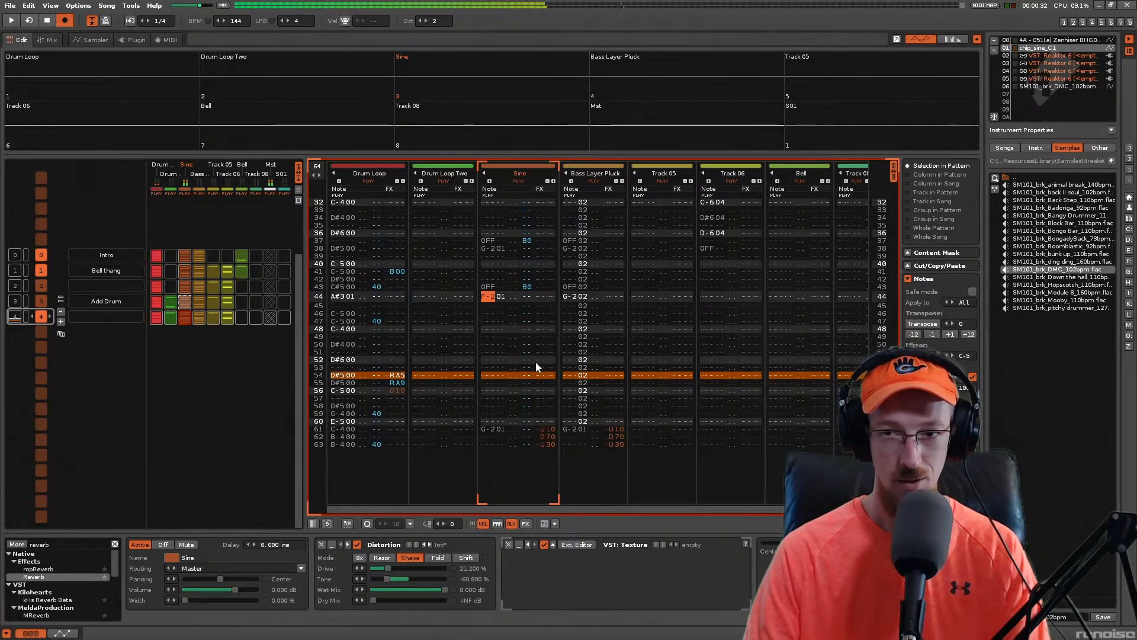
pyautogui.press('z')
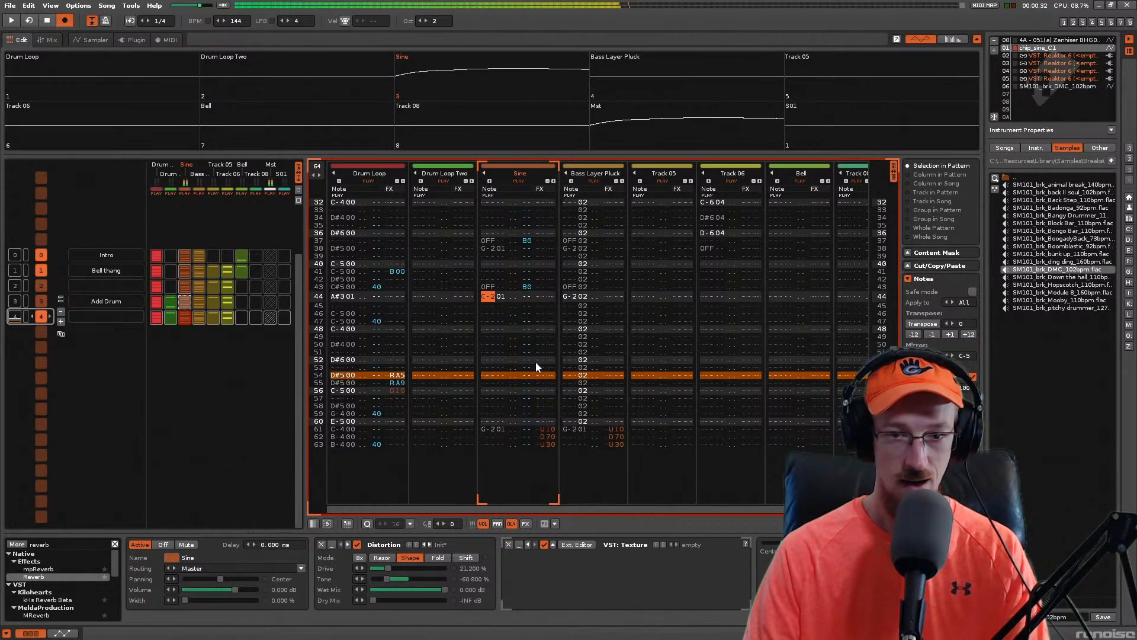
pyautogui.press('x')
pyautogui.press('z')
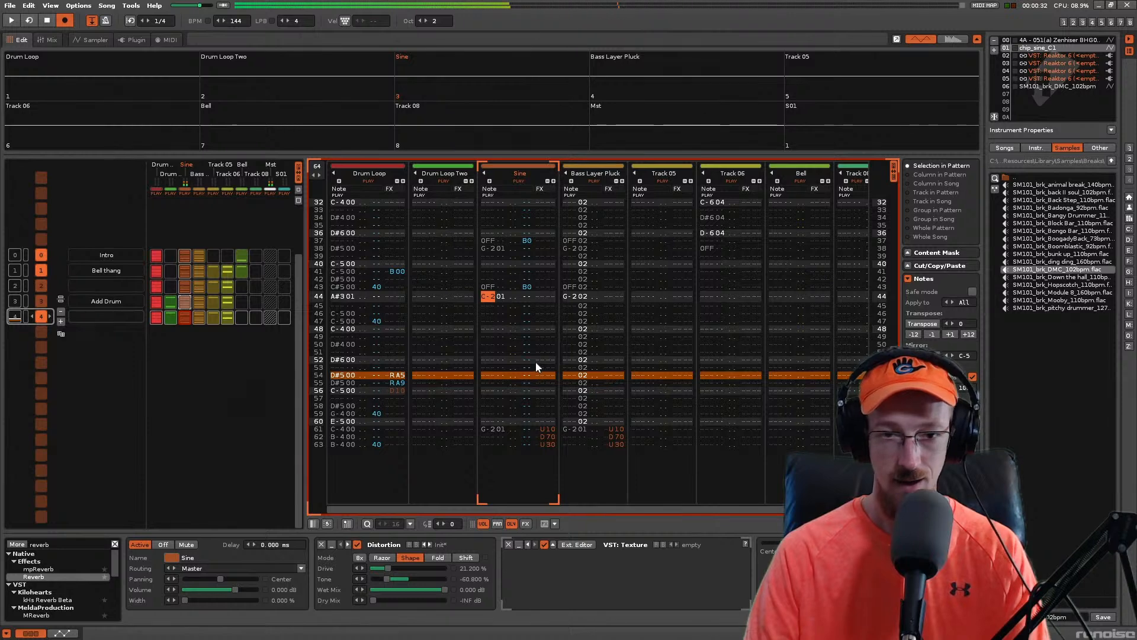
# Step: Save the song and play it from the start of the Intro pattern
pyautogui.press('Up')
pyautogui.press('Up')
pyautogui.press('Up')
pyautogui.press('Up')
pyautogui.press('Up')
pyautogui.press('Up')
pyautogui.press('Up')
pyautogui.press('Up')
pyautogui.press('Up')
pyautogui.press('Up')
pyautogui.press('Up')
pyautogui.press('Up')
pyautogui.press('space')
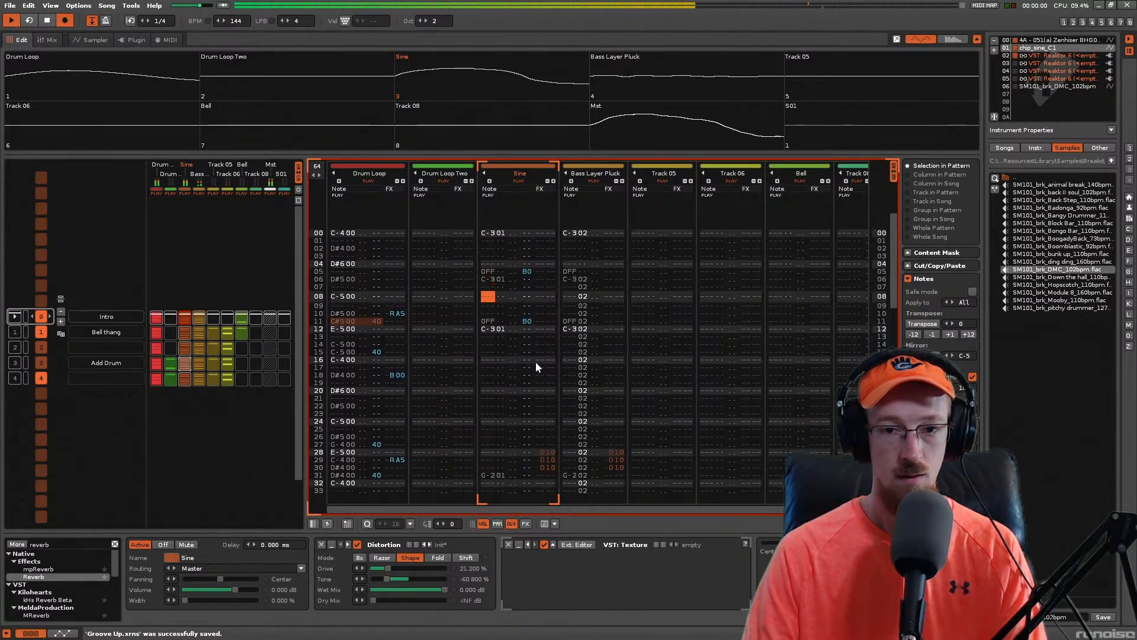
pyautogui.hotkey('ctrl', 's')
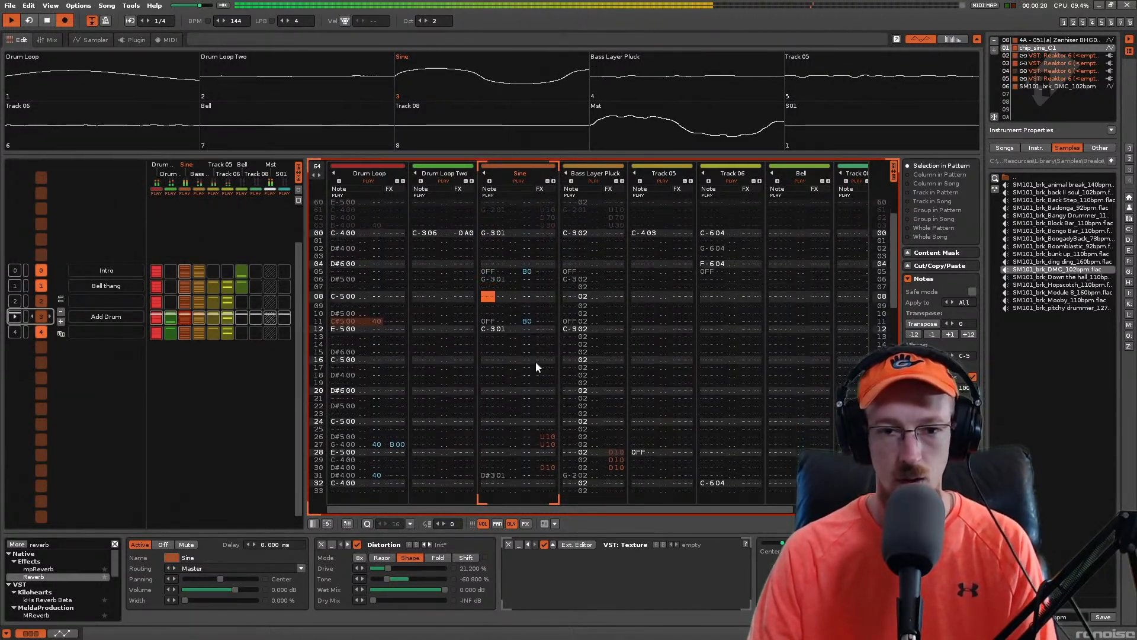
# Step: Stop in Add Drum, try D#3 as the Sine note on line 00, and return it to G-3
pyautogui.press('space')
pyautogui.press('Up')
pyautogui.press('Up')
pyautogui.press('Up')
pyautogui.press('Up')
pyautogui.press('Up')
pyautogui.press('Up')
pyautogui.press('Up')
pyautogui.press('Up')
pyautogui.press('Up')
pyautogui.press('Up')
pyautogui.press('Up')
pyautogui.press('Up')
pyautogui.press('Down')
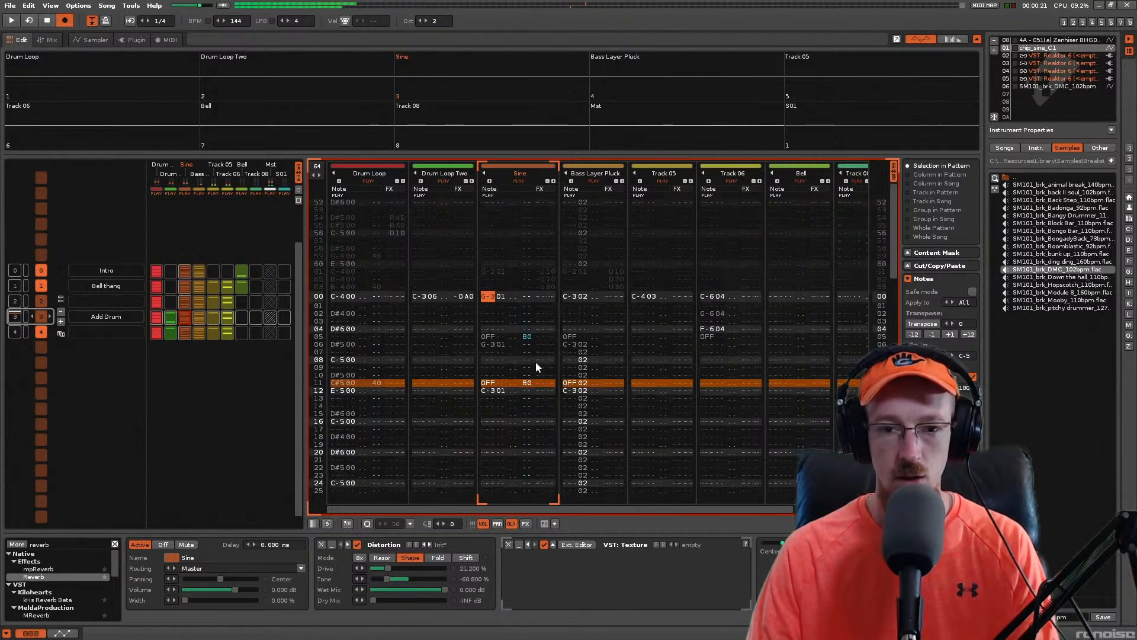
pyautogui.press('3')
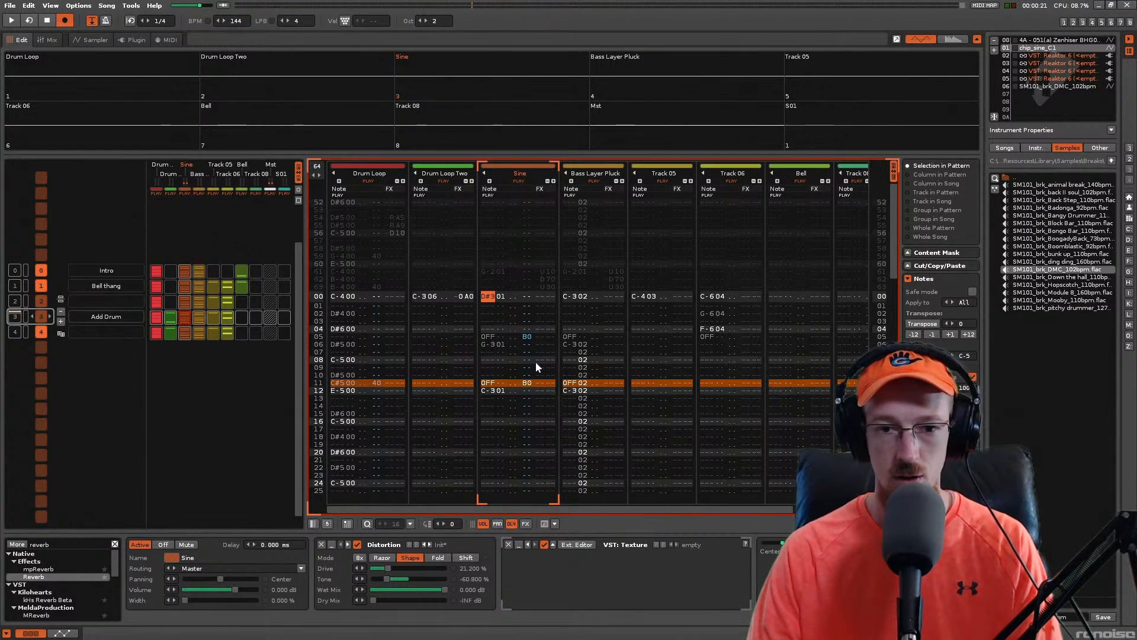
pyautogui.press('t')
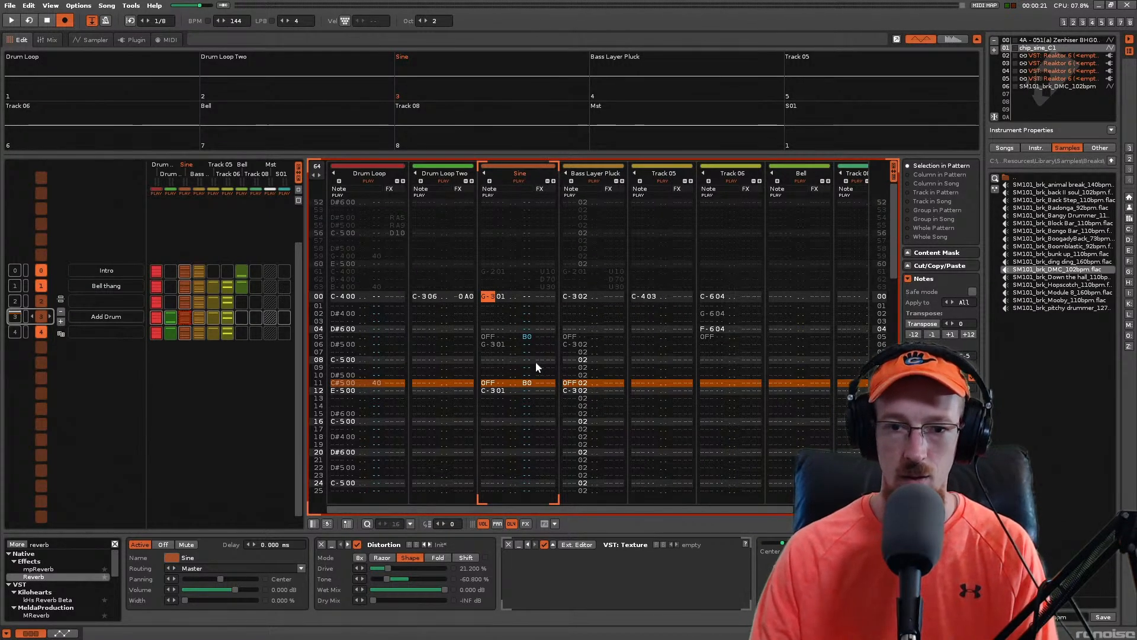
# Step: Select the Sine note on line 00 of Add Drum and search the available commands for a way to transpose it
pyautogui.moveTo(495, 296); pyautogui.dragTo(496, 297)
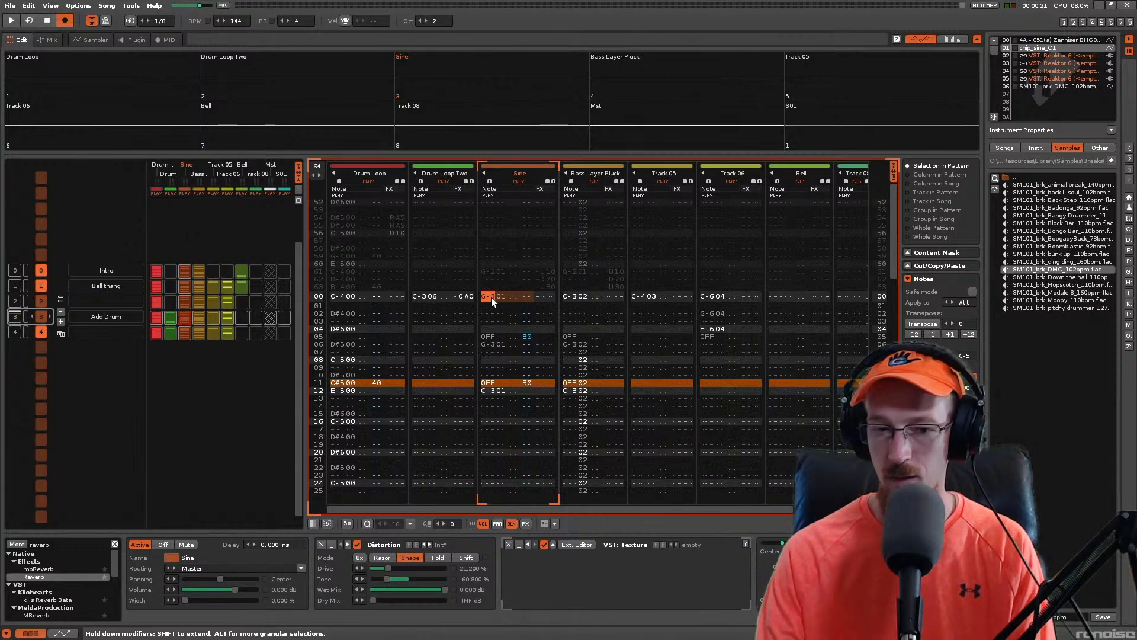
pyautogui.press('shift+KP_Subtract')
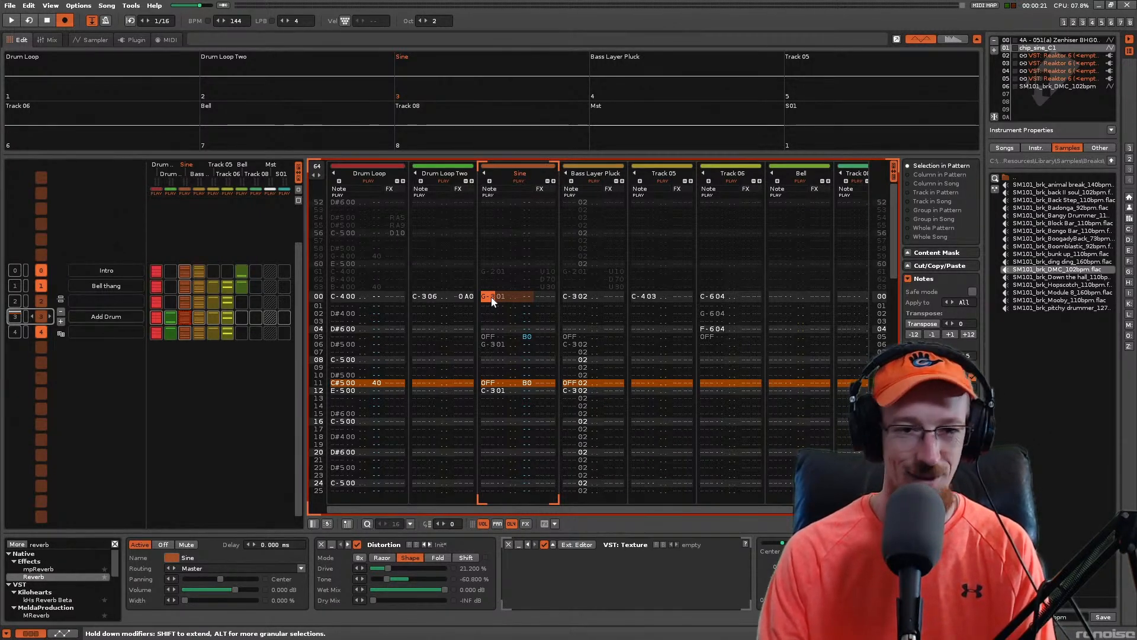
pyautogui.rightClick(491, 299)
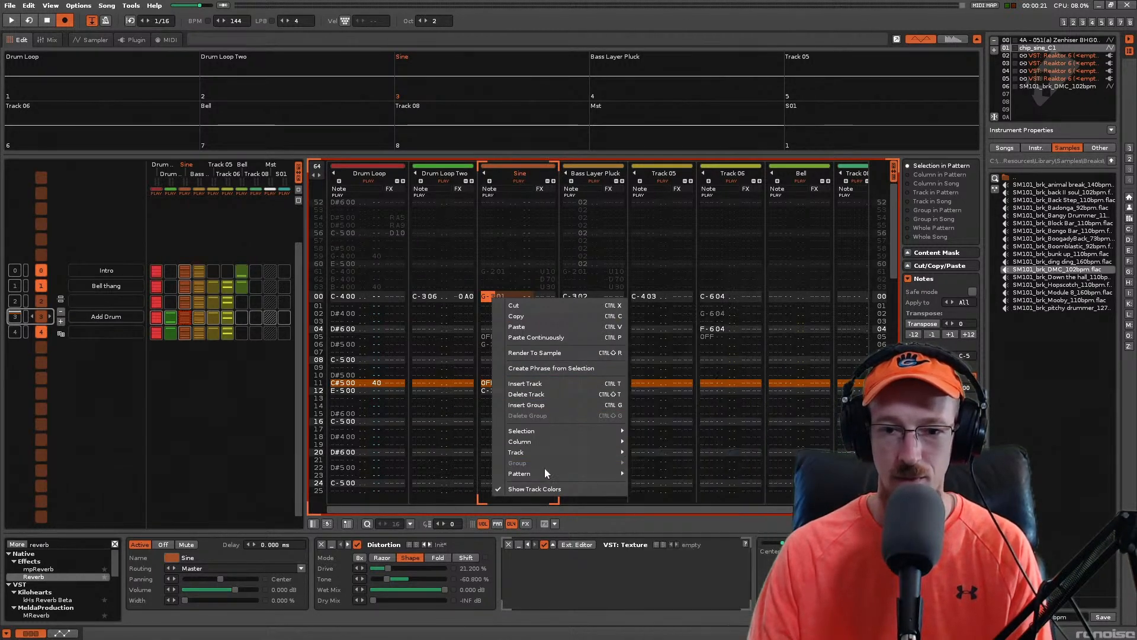
pyautogui.click(132, 6)
pyautogui.click(133, 7)
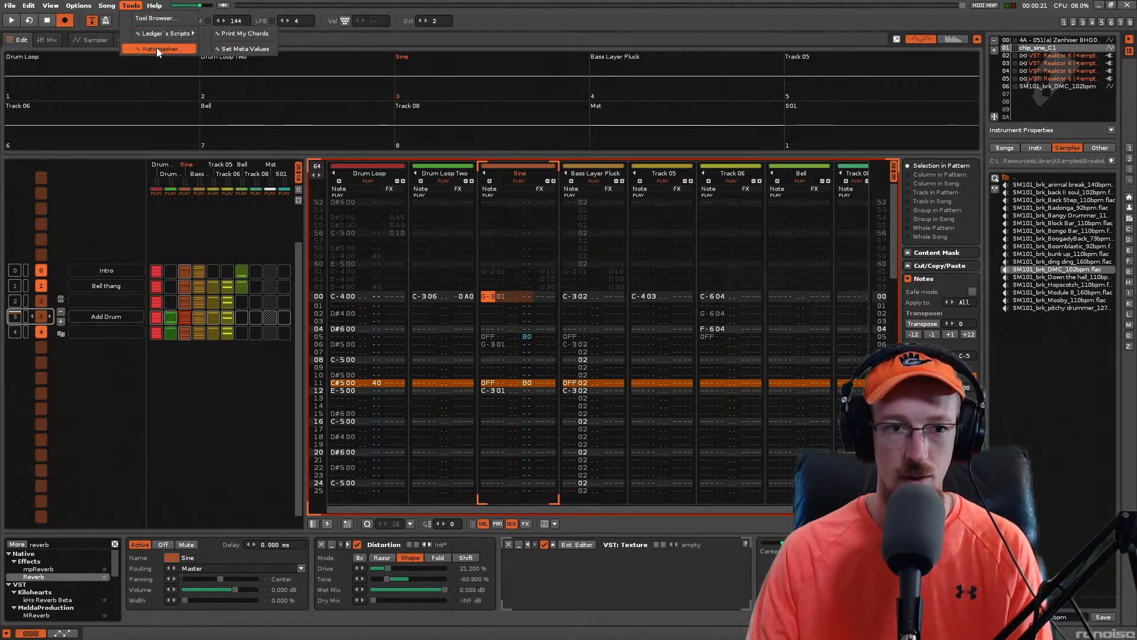
pyautogui.moveTo(108, 6)
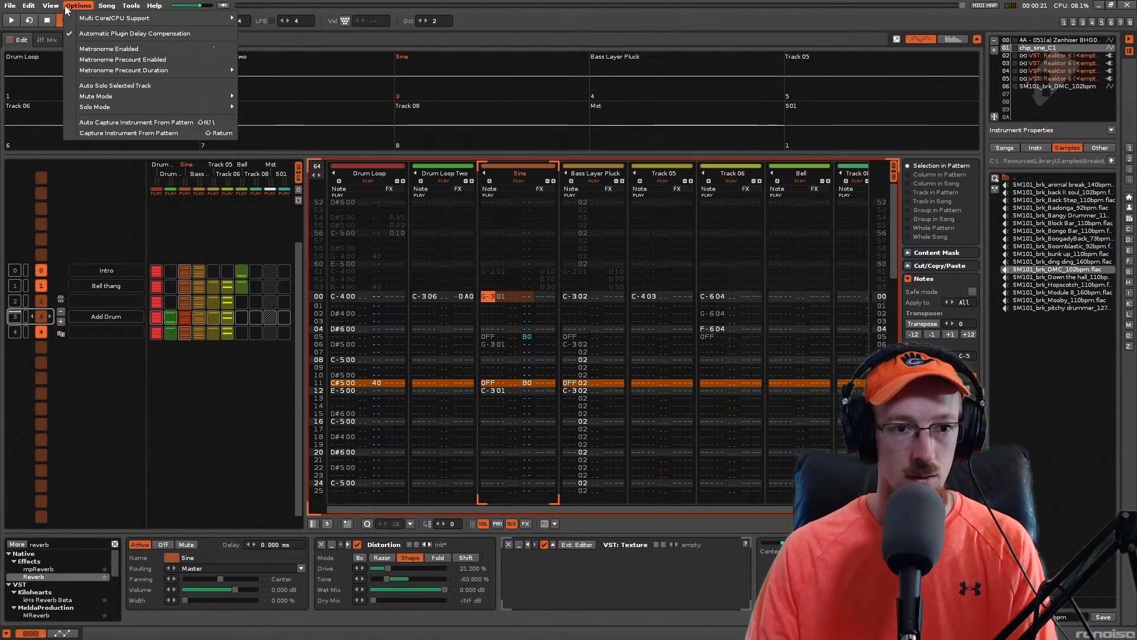
pyautogui.moveTo(52, 7)
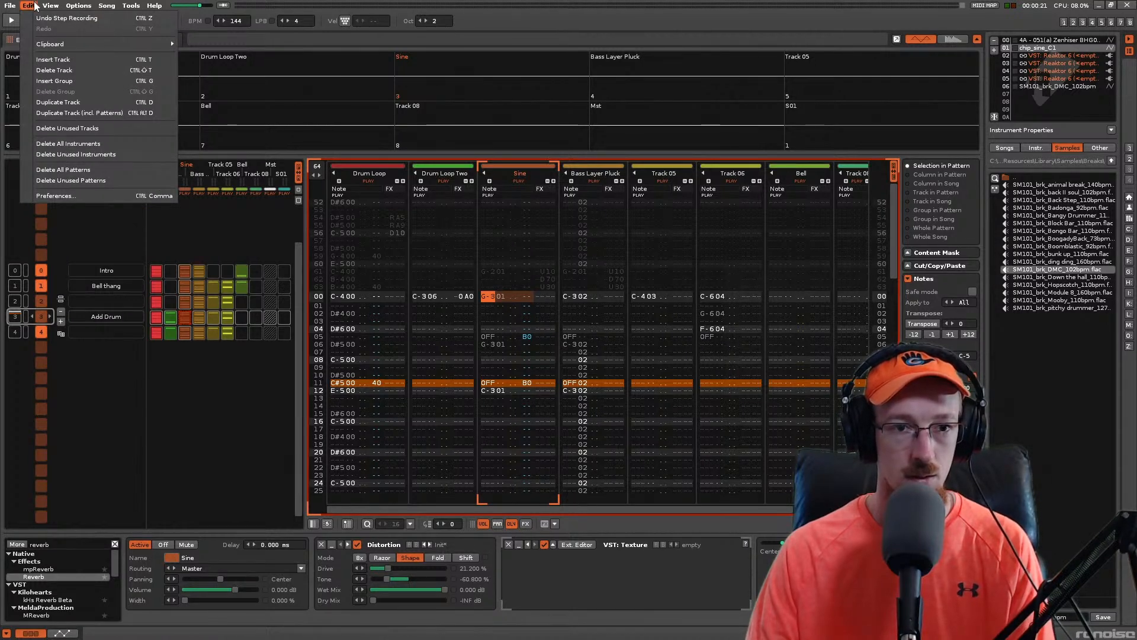
pyautogui.moveTo(156, 7)
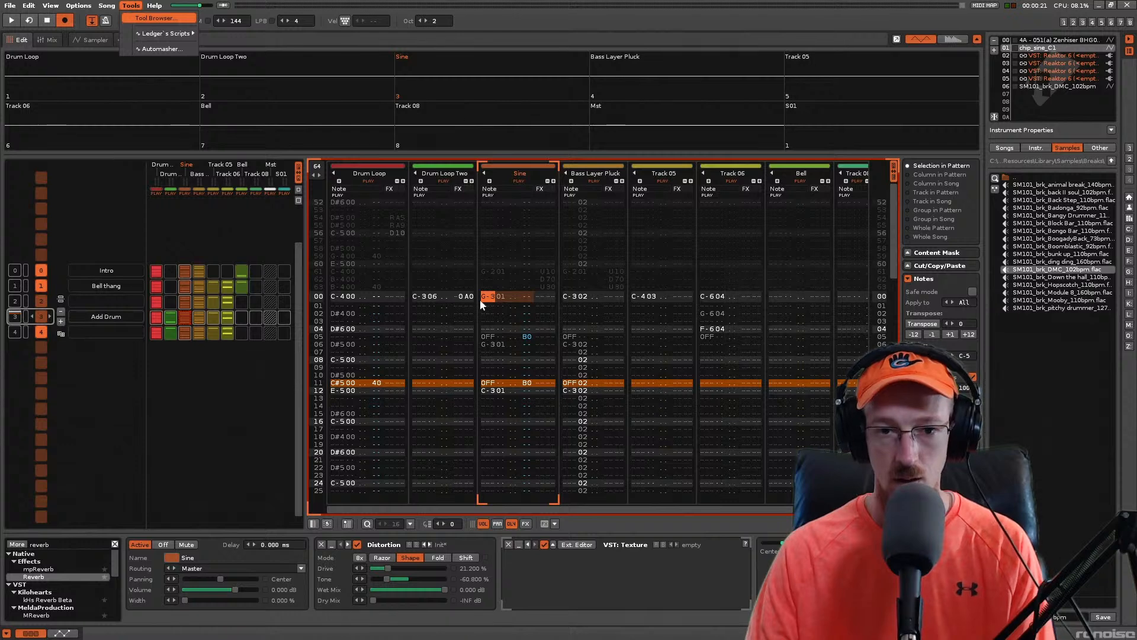
# Step: Play the first lines of Add Drum and stop
pyautogui.click(506, 309)
pyautogui.press('space')
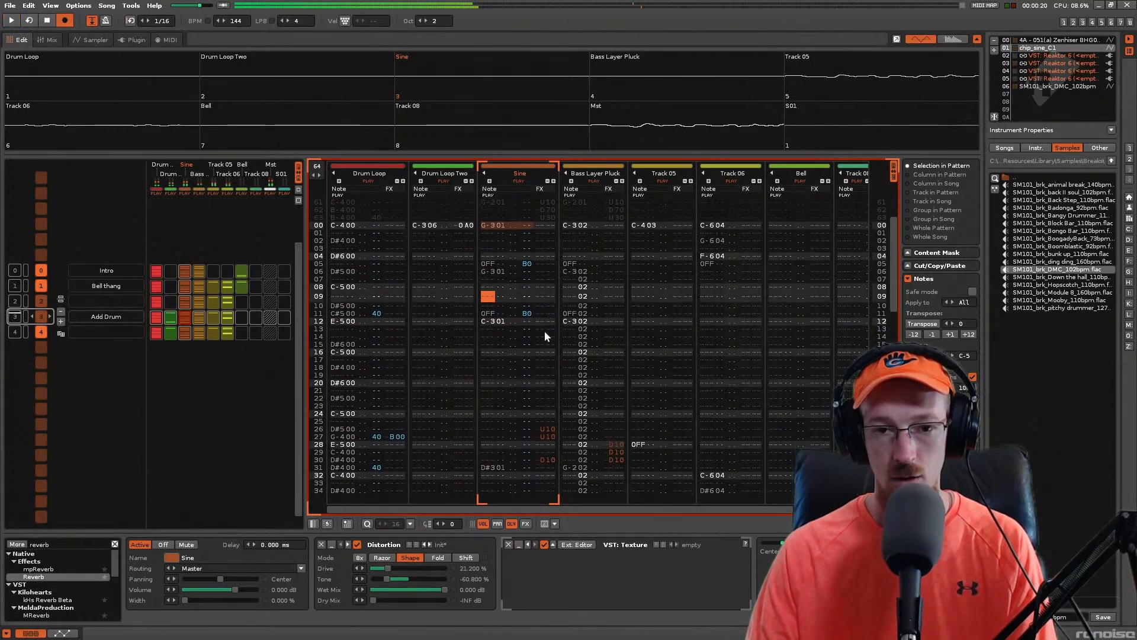
pyautogui.press('space')
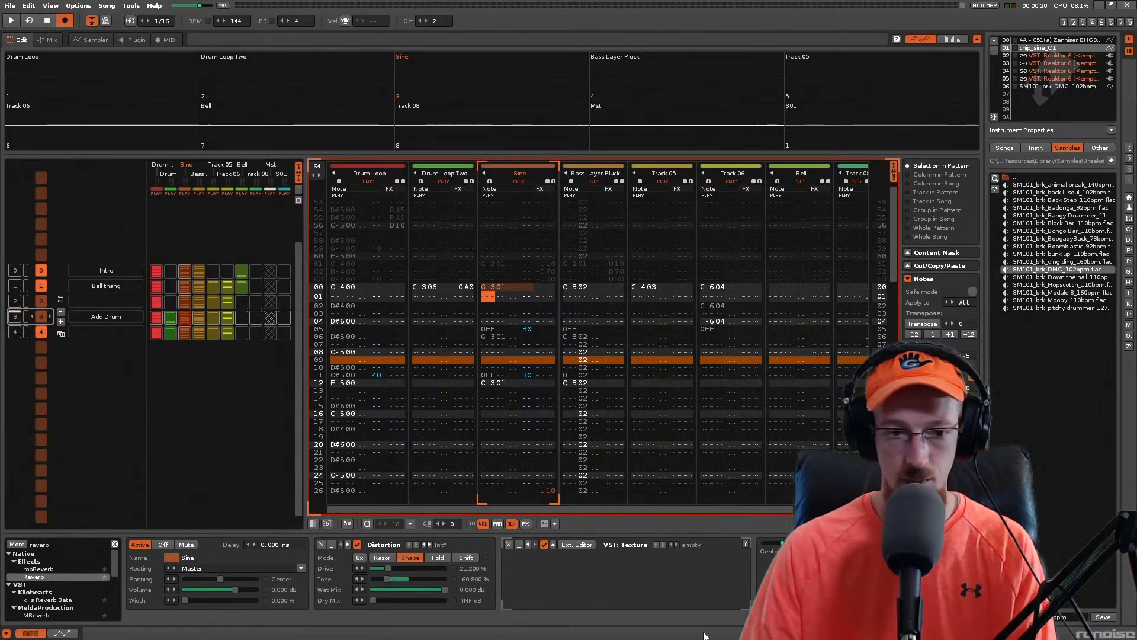
pyautogui.press('super')
pyautogui.click(101, 634)
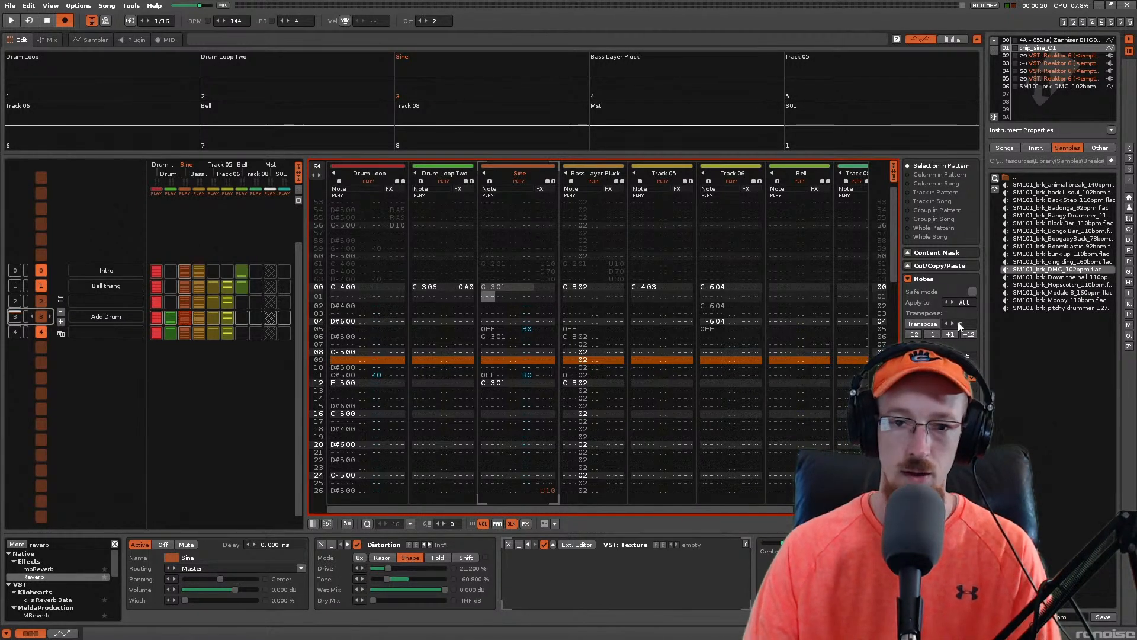
# Step: Select the whole Sine track in Add Drum and transpose it down 12 semitones
pyautogui.click(488, 286)
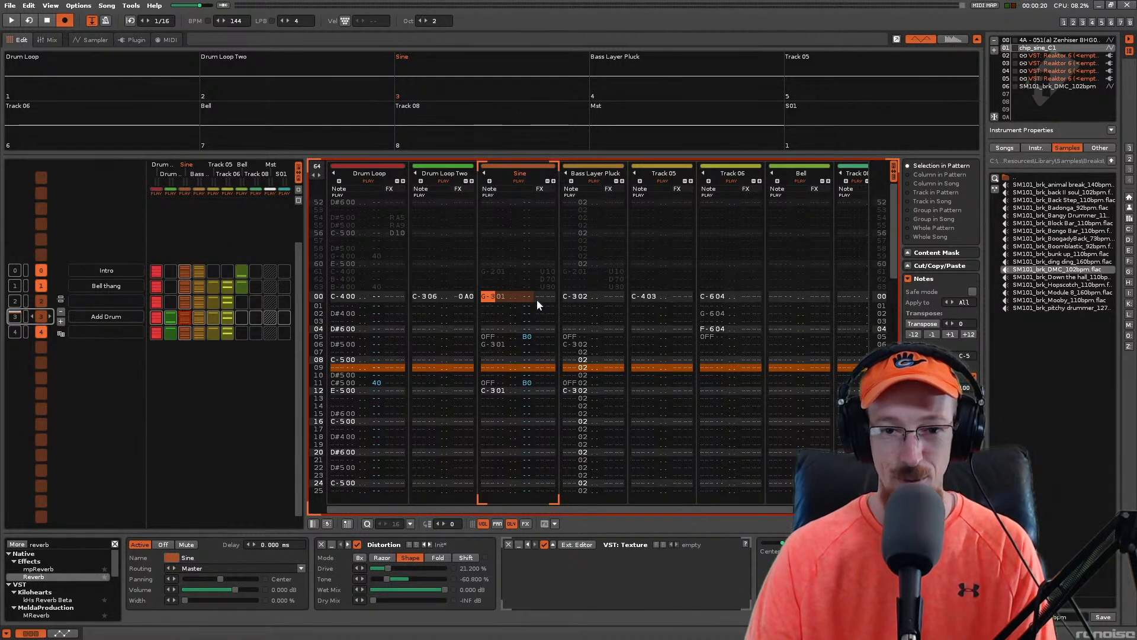
pyautogui.press('Down')
pyautogui.press('Up')
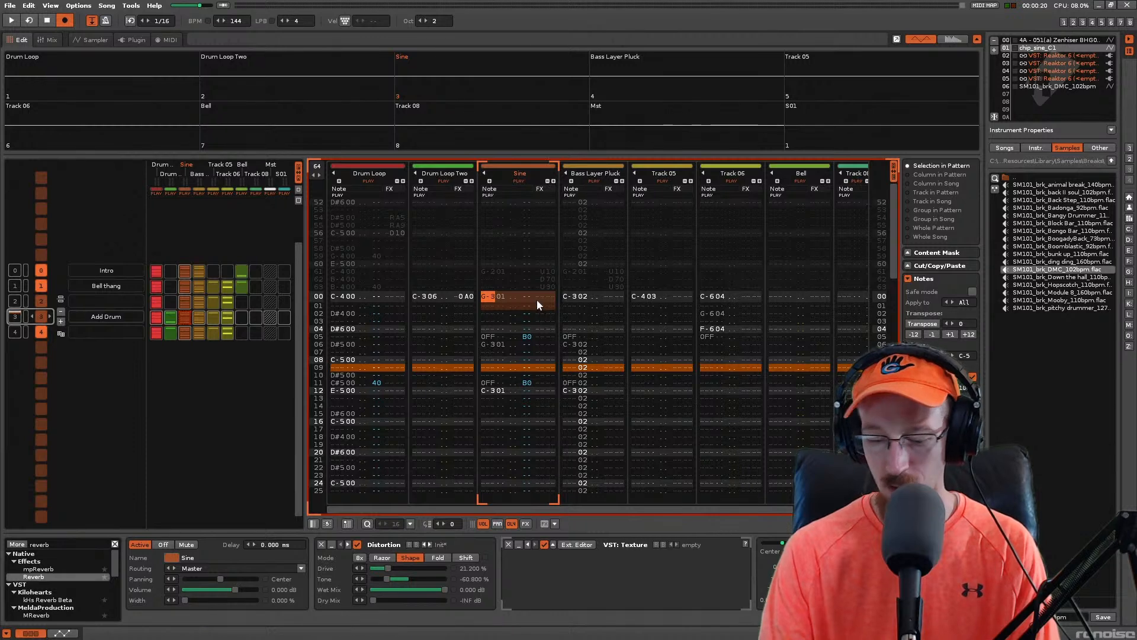
pyautogui.press('Up')
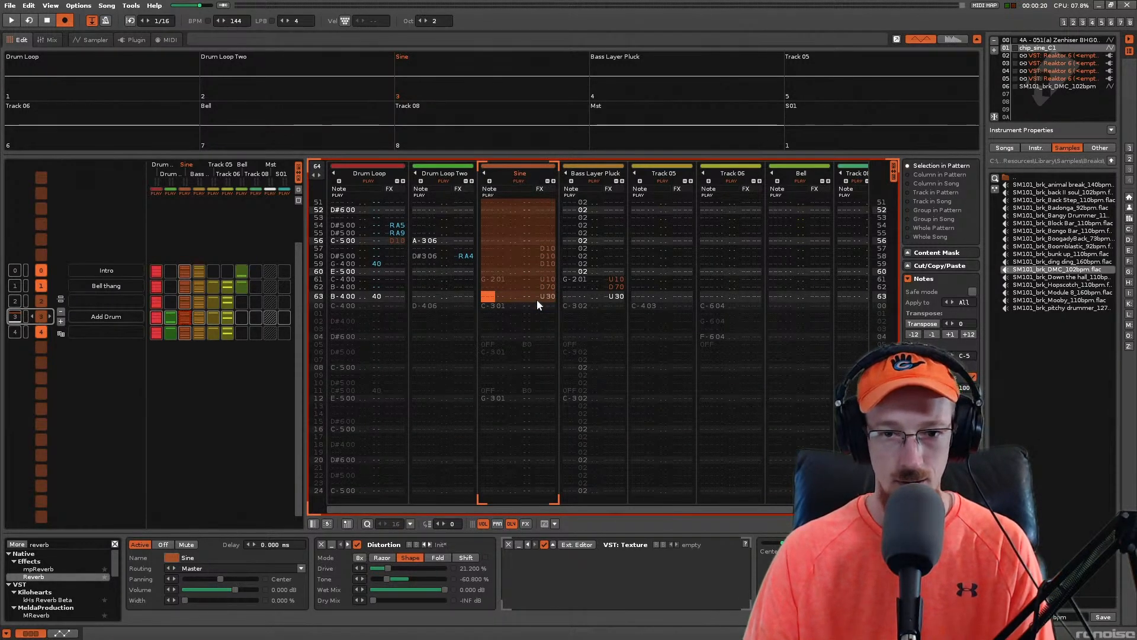
pyautogui.press('space')
pyautogui.press('space')
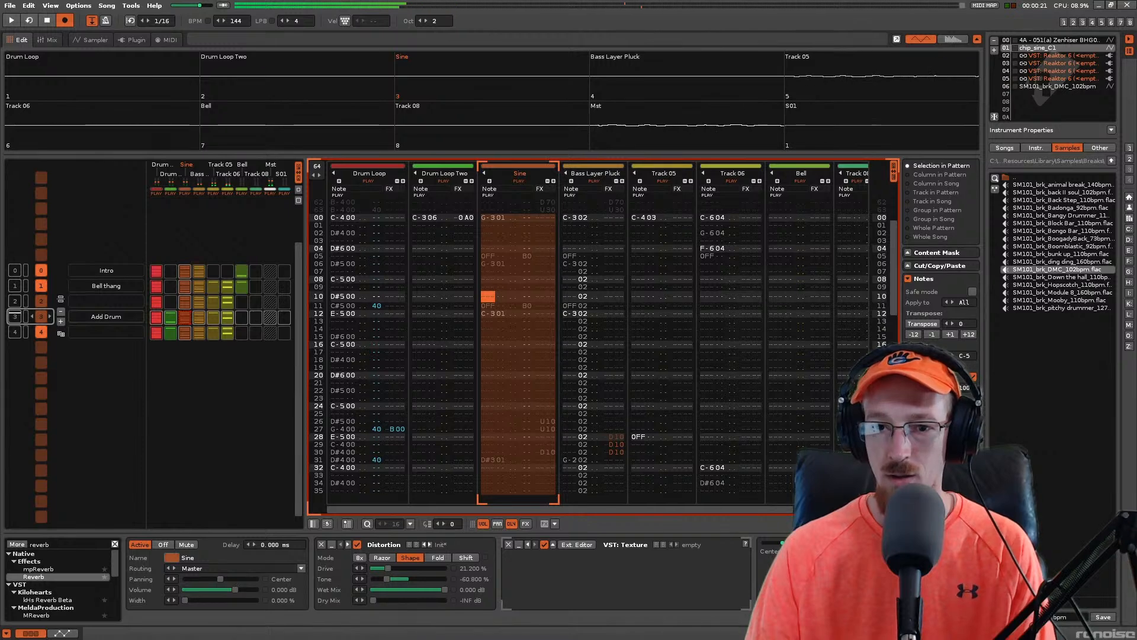
pyautogui.click(914, 335)
# Step: Transpose the Sine notes on lines 00 to 13 of the pattern after Add Drum down 12 semitones and save the song
pyautogui.press('space')
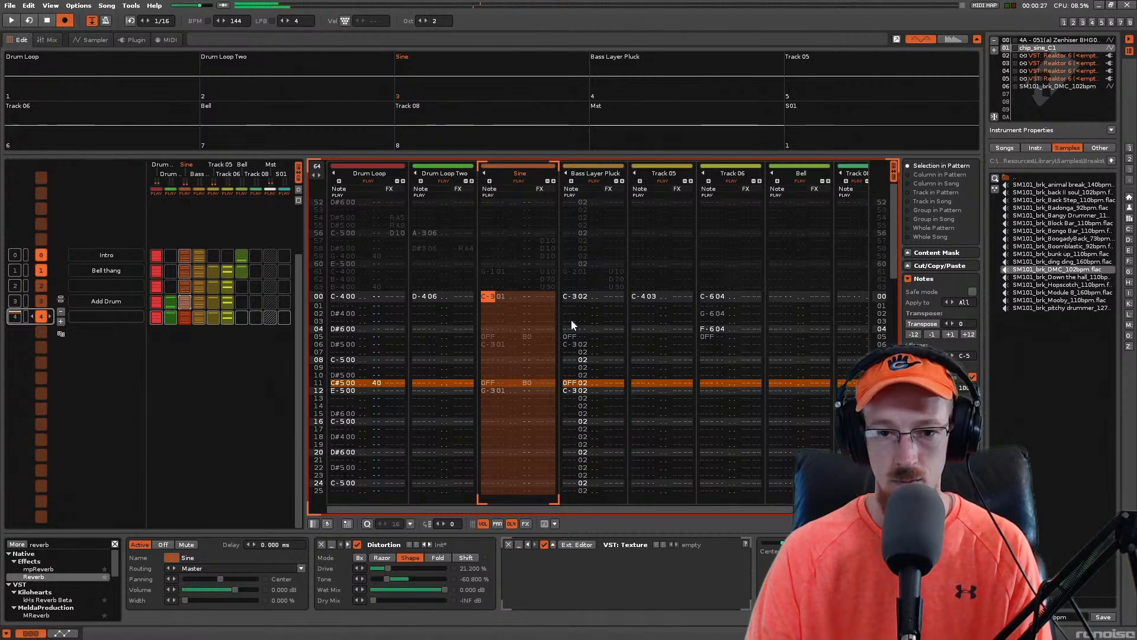
pyautogui.click(914, 335)
pyautogui.hotkey('ctrl', 's')
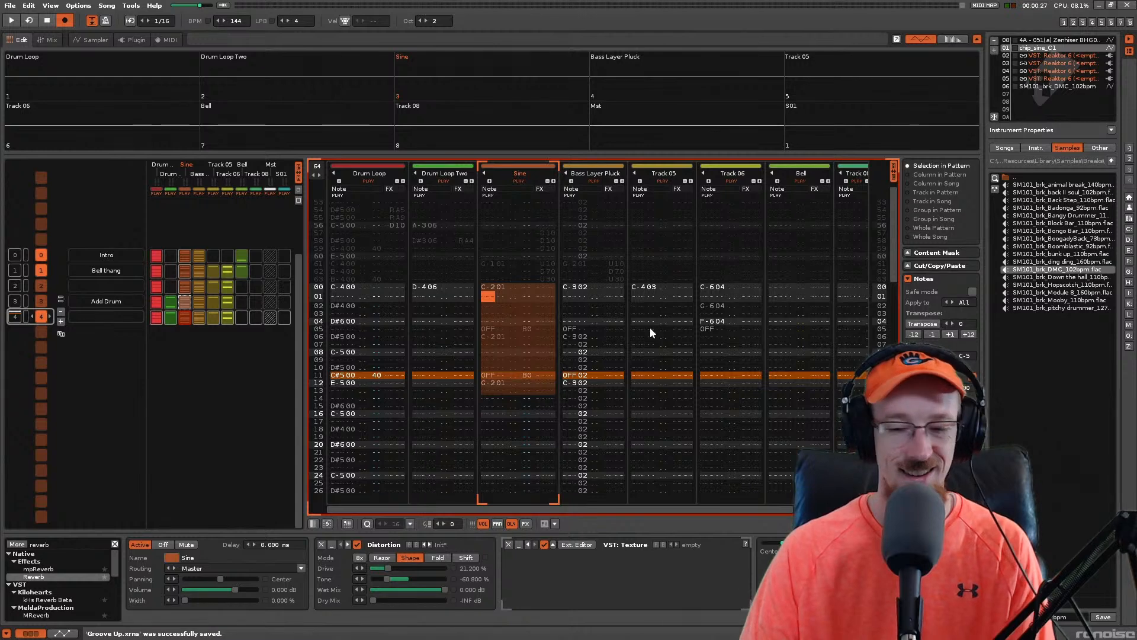
# Step: Play the song through Bell thang, stop, and play from the unnamed pattern before Add Drum
pyautogui.press('space')
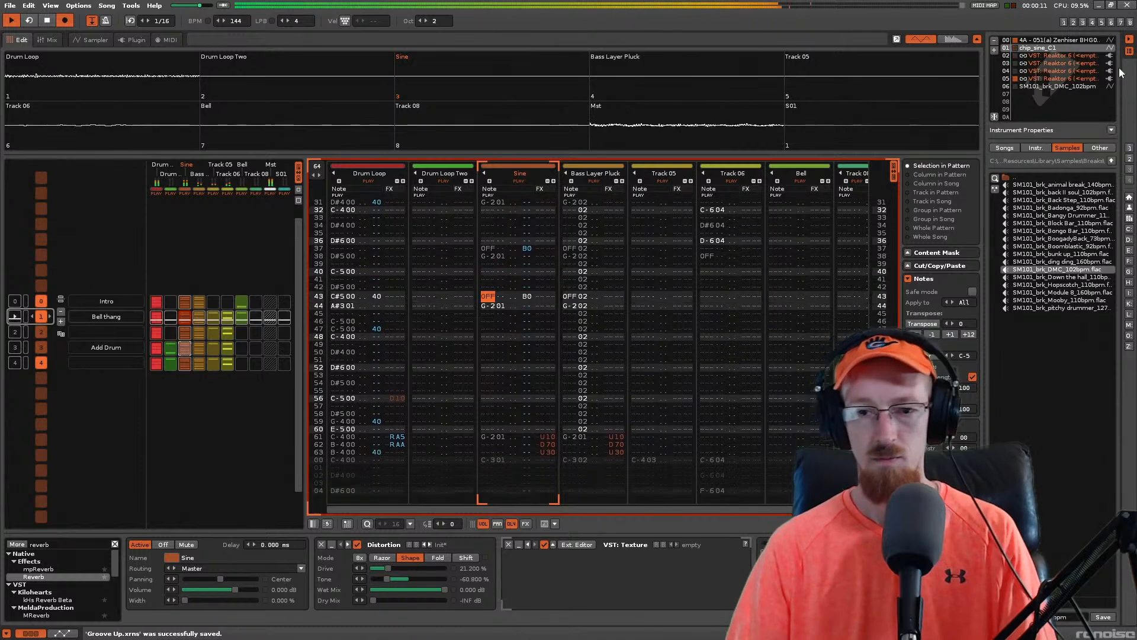
pyautogui.press('space')
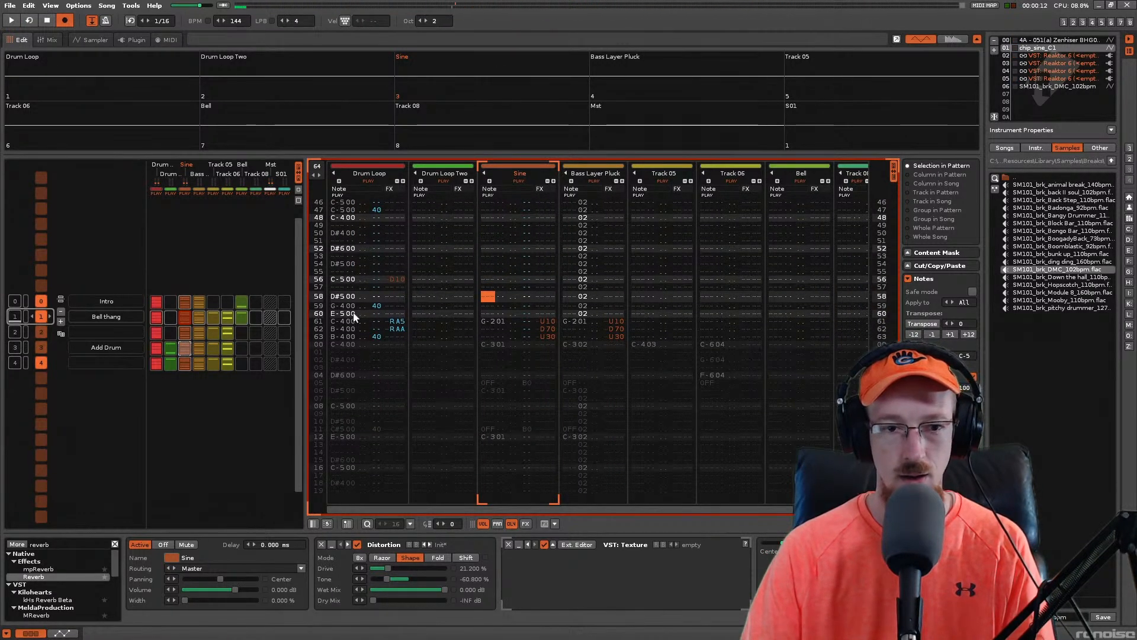
pyautogui.scroll(-1, 346, 321)
pyautogui.scroll(-1, 146, 311)
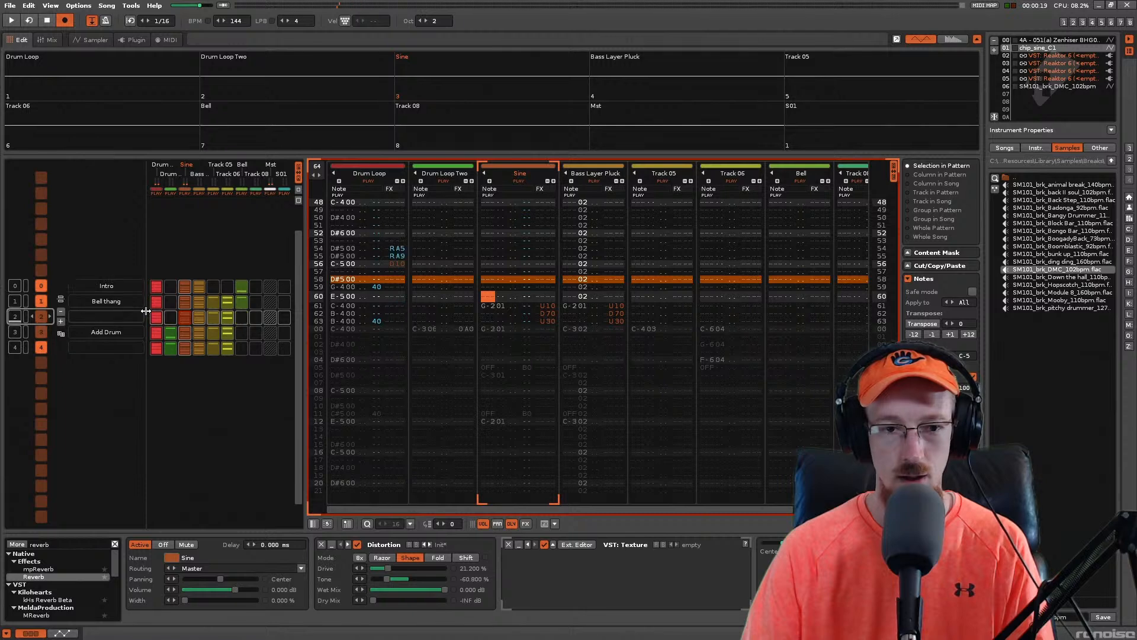
pyautogui.click(16, 317)
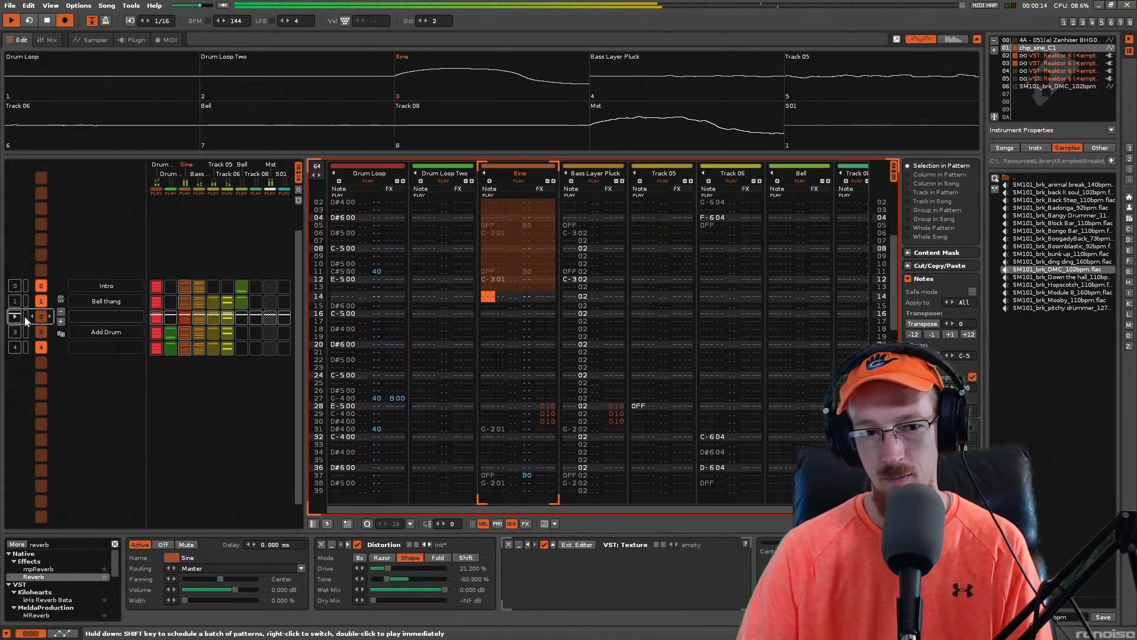
# Step: Stop playback, rename Track 08 to Whip Wipe and save the song
pyautogui.press('space')
pyautogui.hotkey('ctrl', 's')
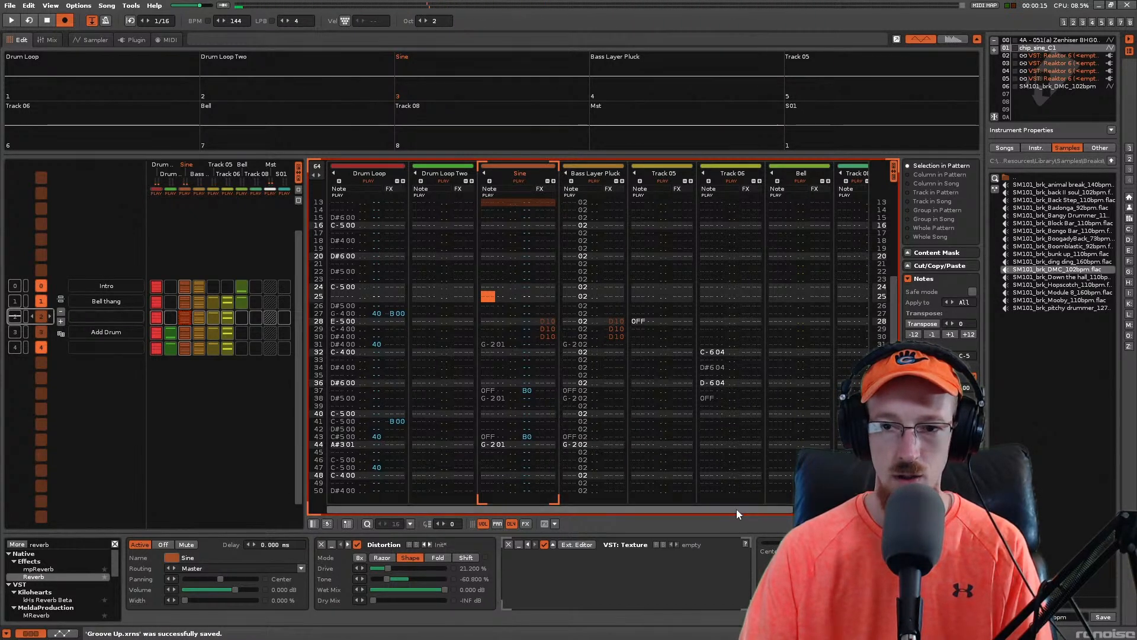
pyautogui.moveTo(737, 509); pyautogui.dragTo(813, 509)
pyautogui.doubleClick(784, 173)
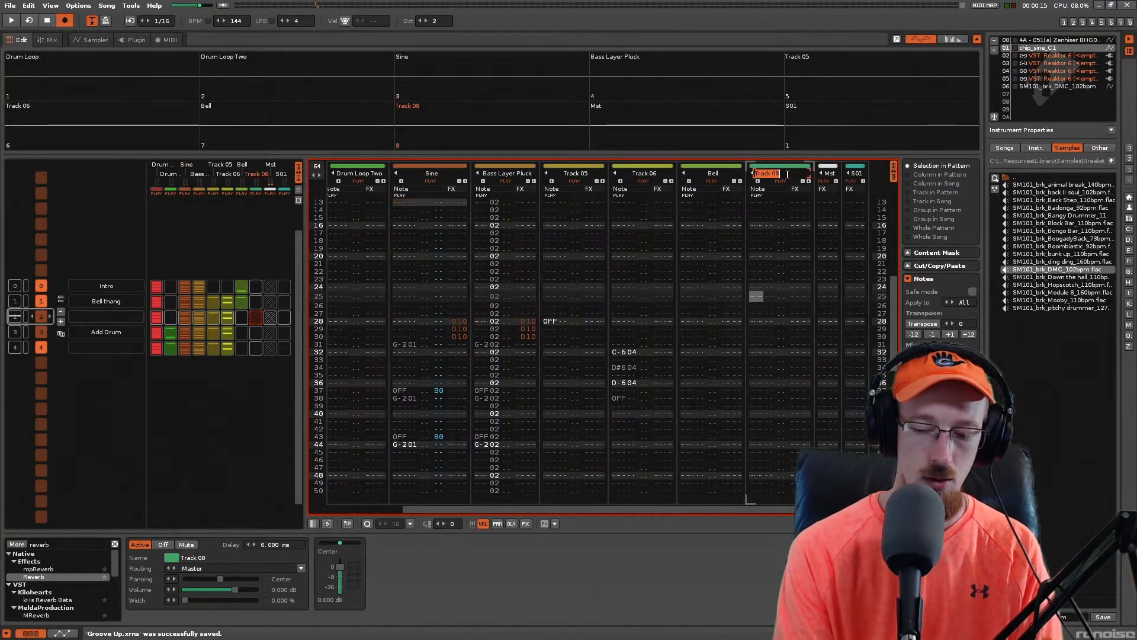
pyautogui.write('Whip Wipe')
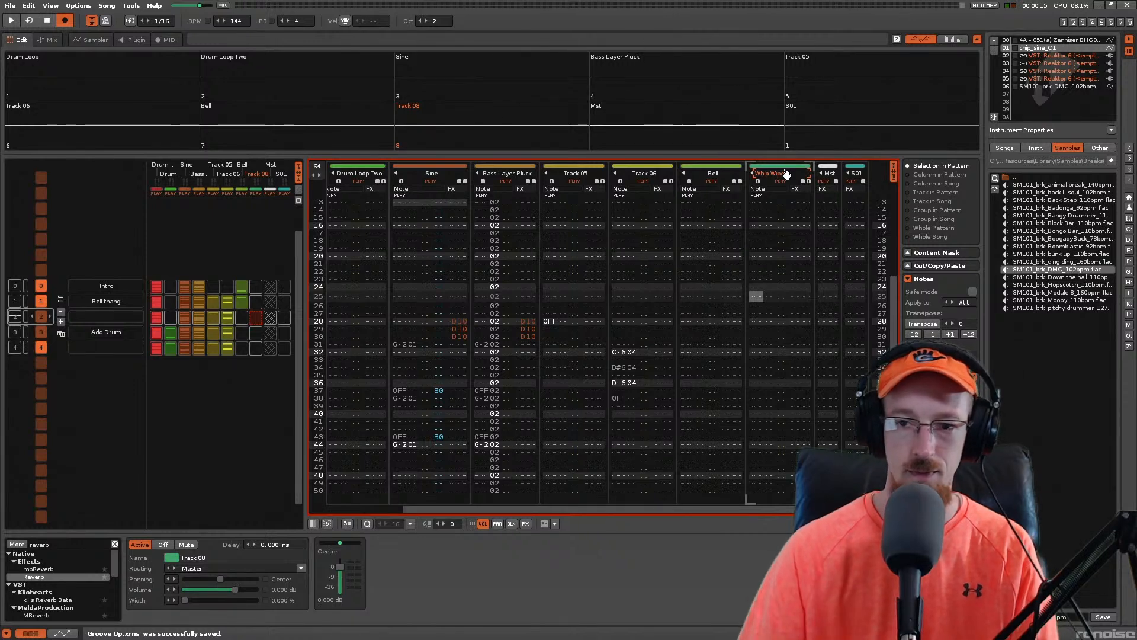
pyautogui.press('Return')
pyautogui.hotkey('ctrl', 's')
# Step: Select the empty instrument slot 07 and show its plugin settings
pyautogui.click(1045, 95)
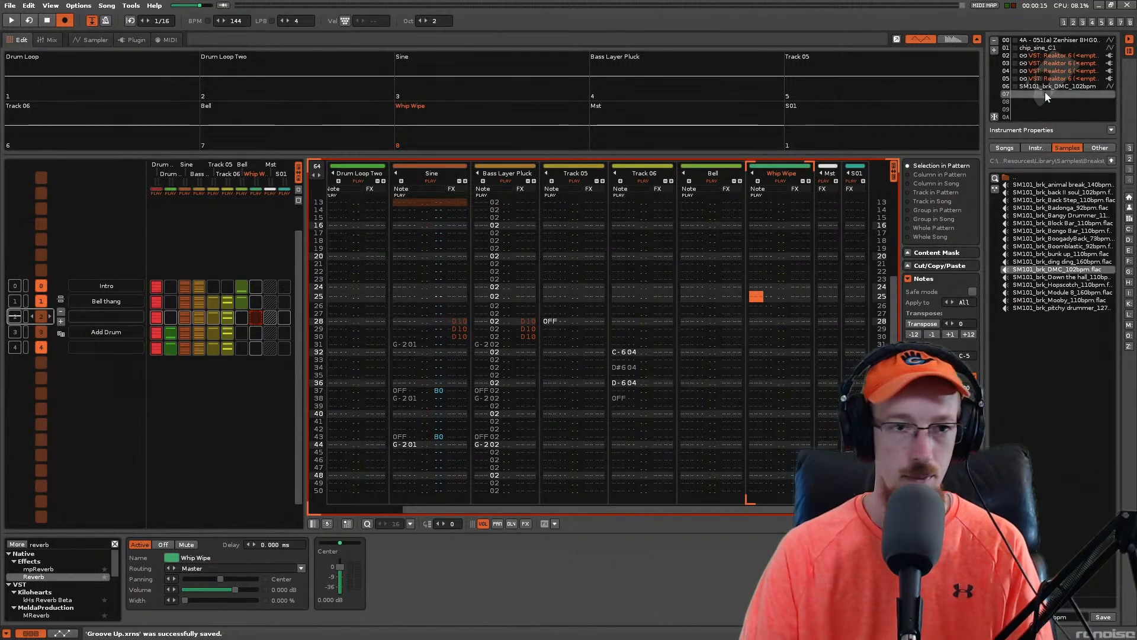
pyautogui.click(92, 39)
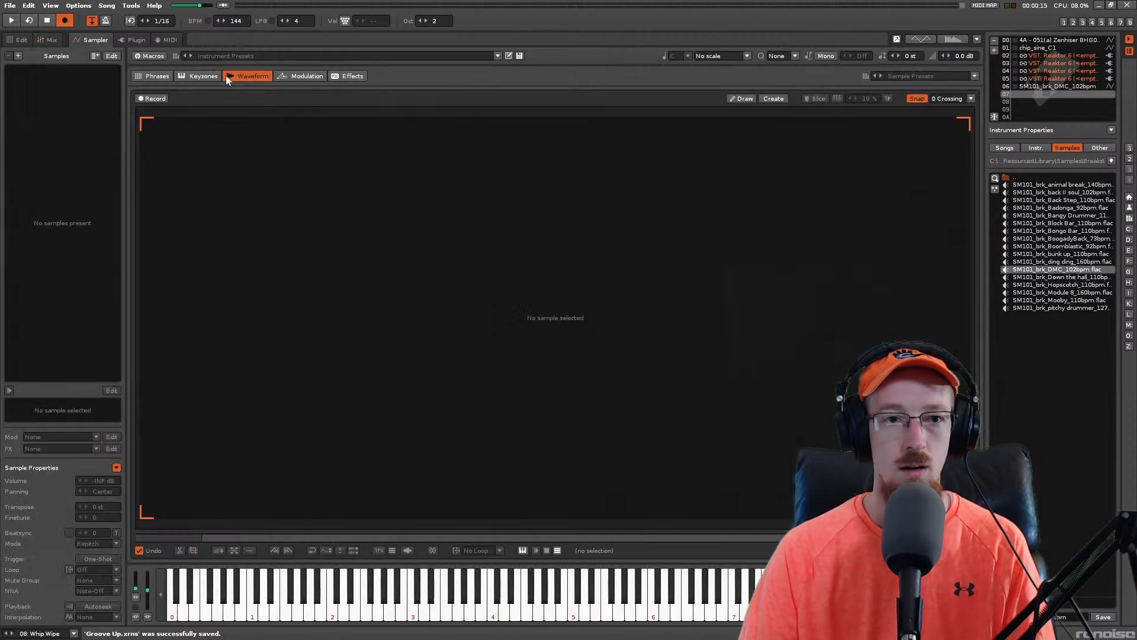
pyautogui.click(118, 39)
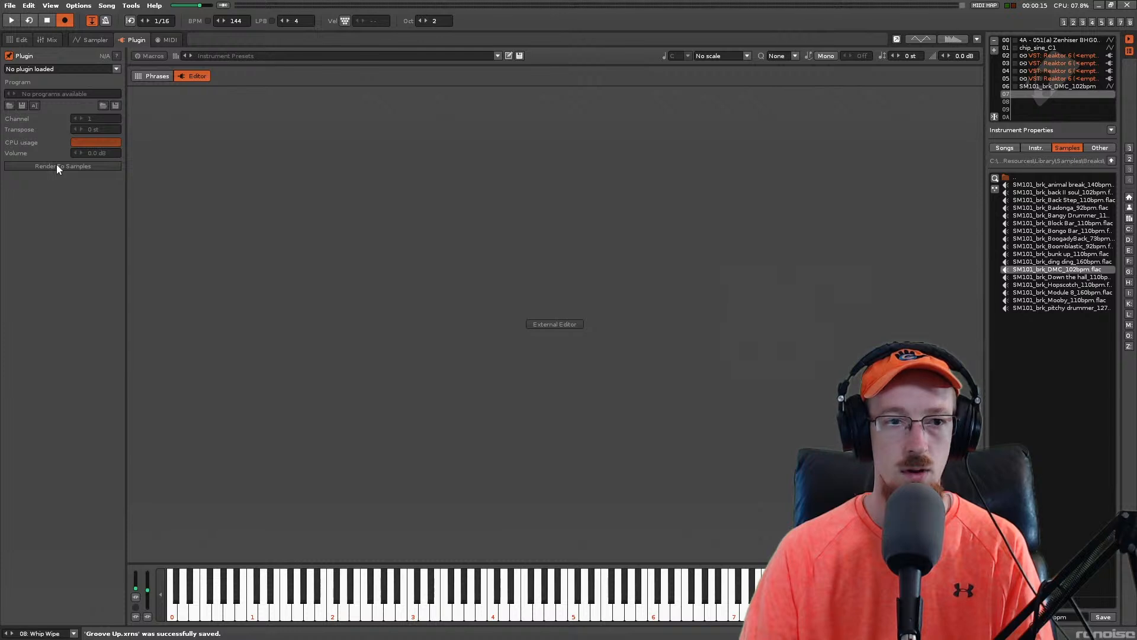
# Step: Load the Reaktor 6 VST into instrument slot 07 and choose Play on its start screen
pyautogui.click(63, 69)
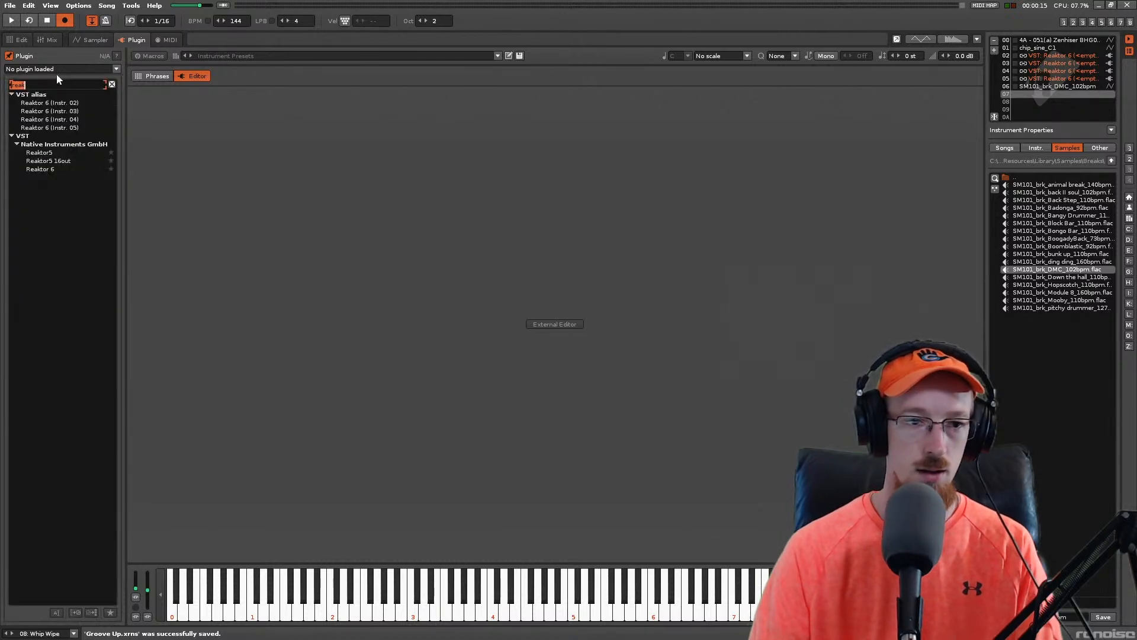
pyautogui.click(33, 128)
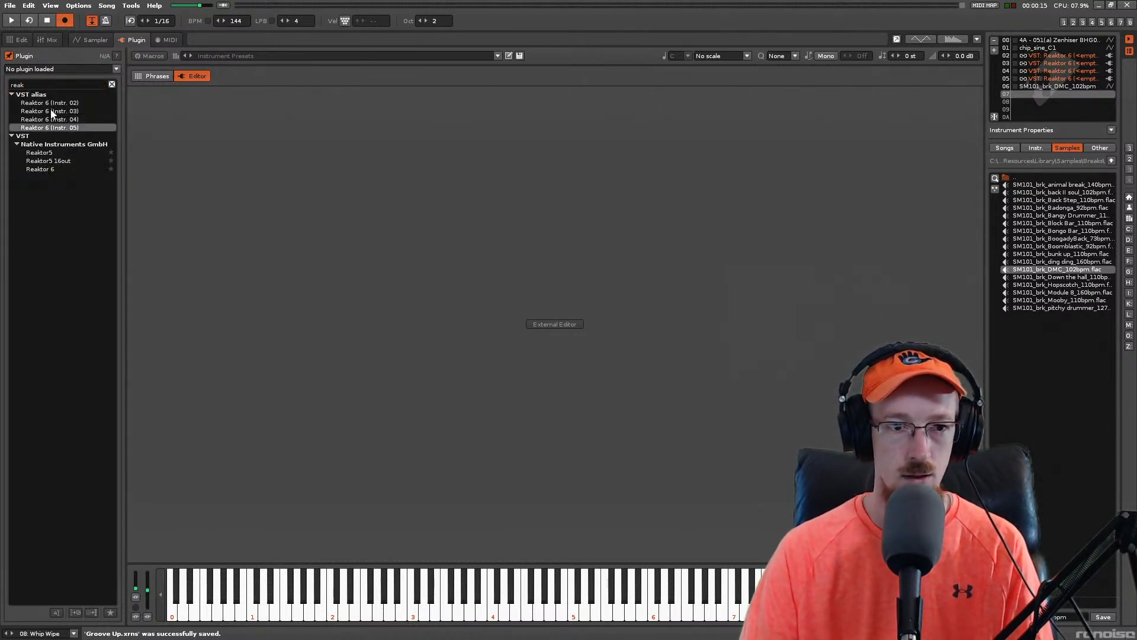
pyautogui.click(42, 154)
pyautogui.doubleClick(39, 168)
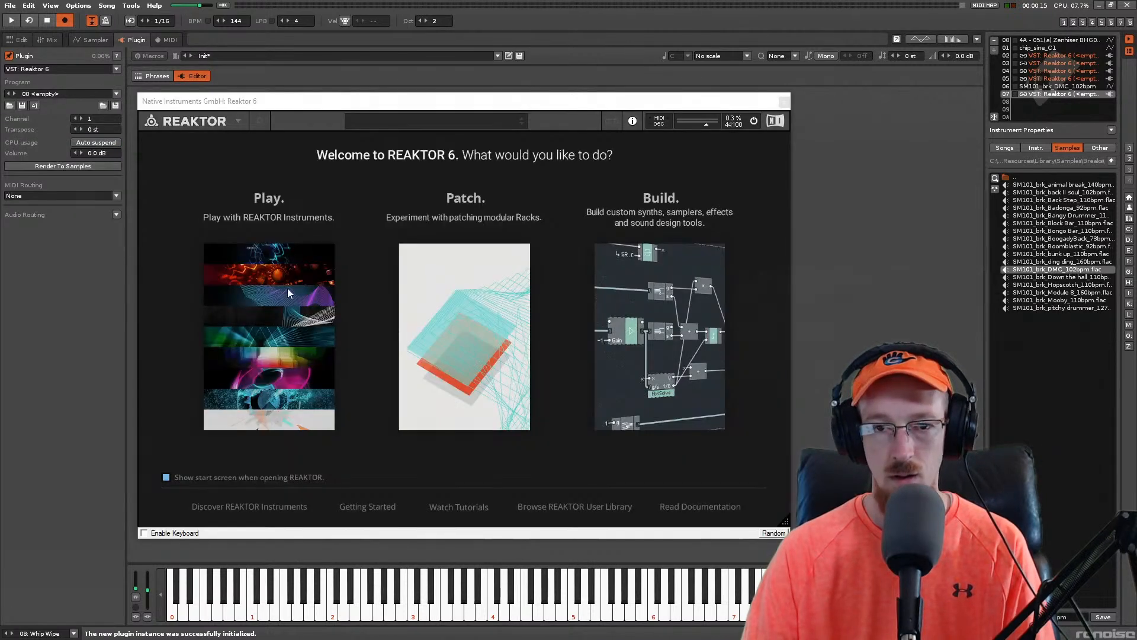
pyautogui.moveTo(412, 102); pyautogui.dragTo(556, 100)
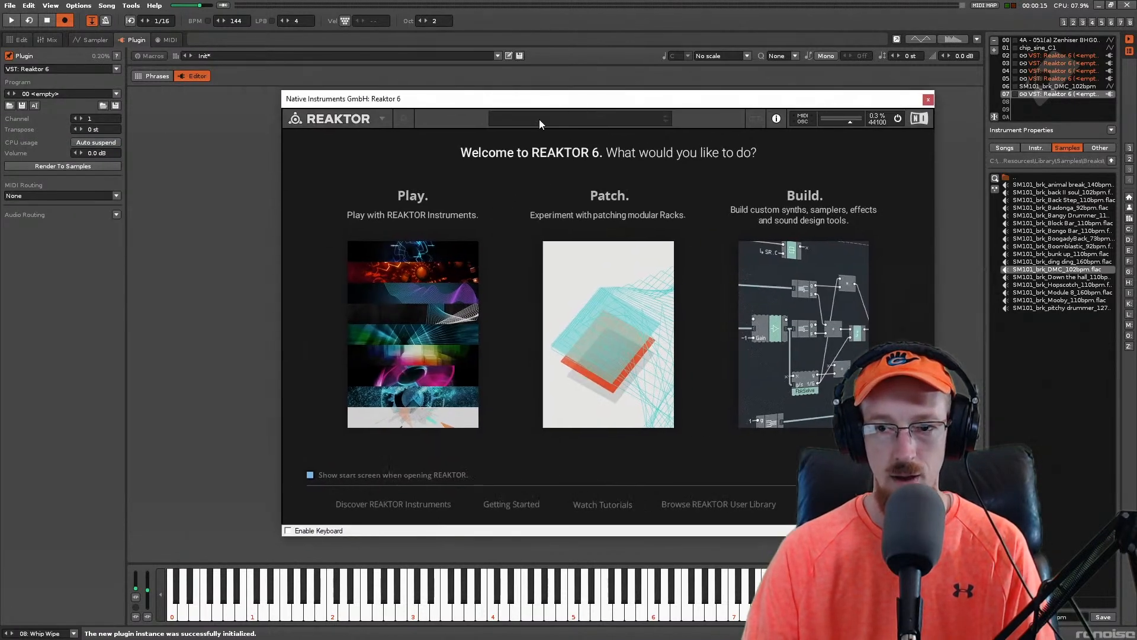
pyautogui.click(421, 332)
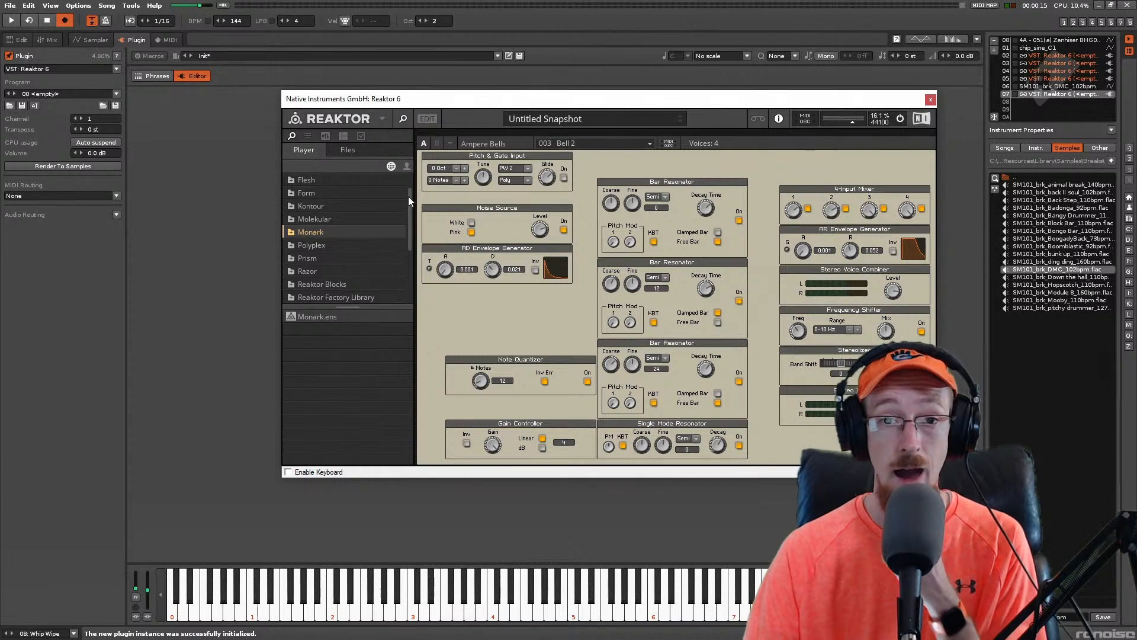
# Step: Switch Reaktor to edit mode and delete the Ampere Bells instrument from the ensemble structure
pyautogui.click(429, 121)
pyautogui.click(481, 151)
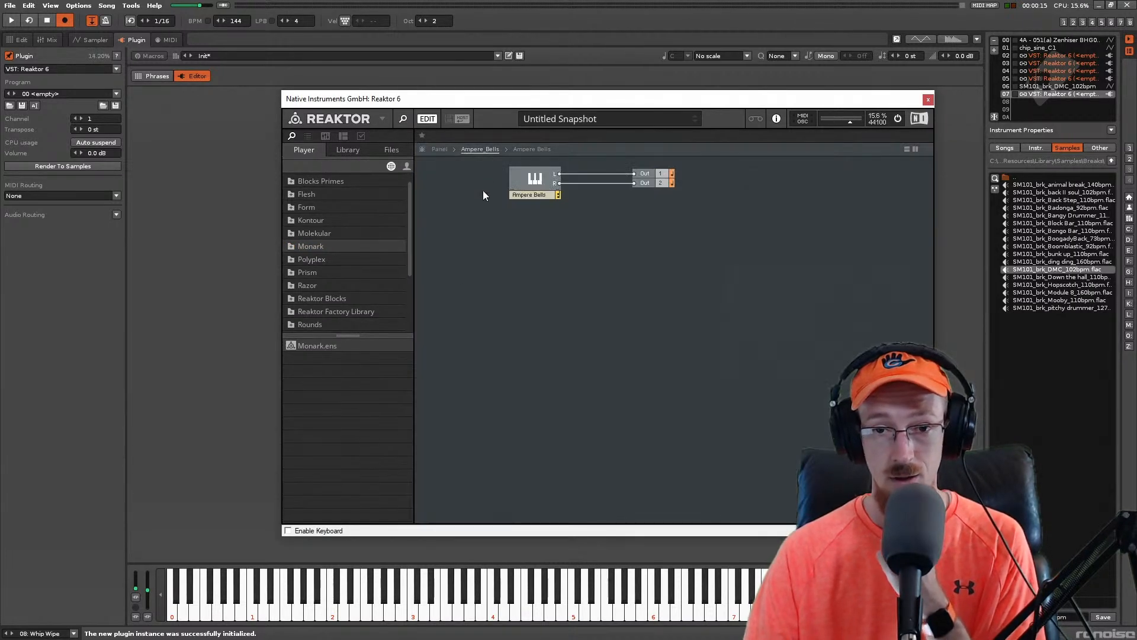
pyautogui.moveTo(475, 260); pyautogui.dragTo(585, 165)
pyautogui.press('Delete')
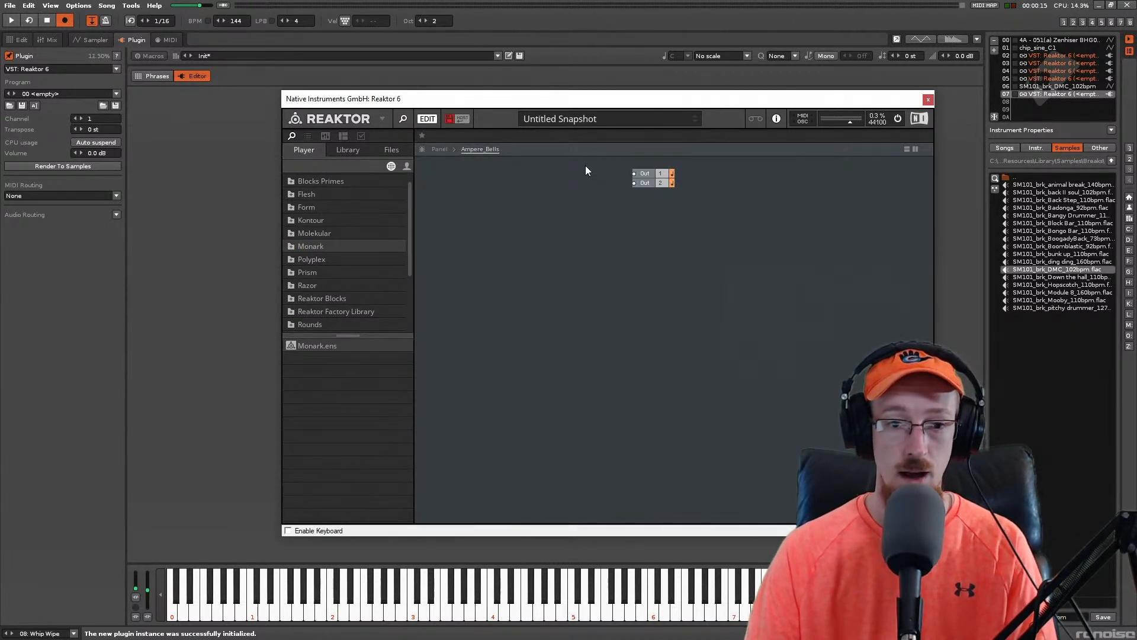
# Step: Add the Oki Computer 2.1 synthesizer from the library and wire its L and R ports to outputs 1 and 2
pyautogui.click(323, 261)
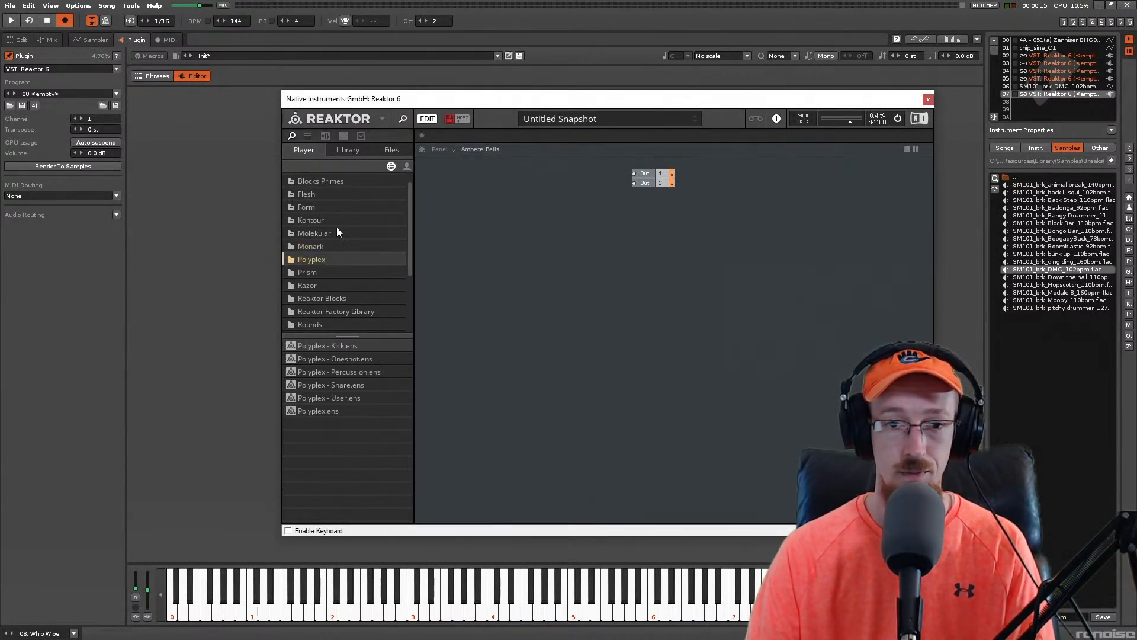
pyautogui.click(346, 149)
pyautogui.scroll(-2, 319, 419)
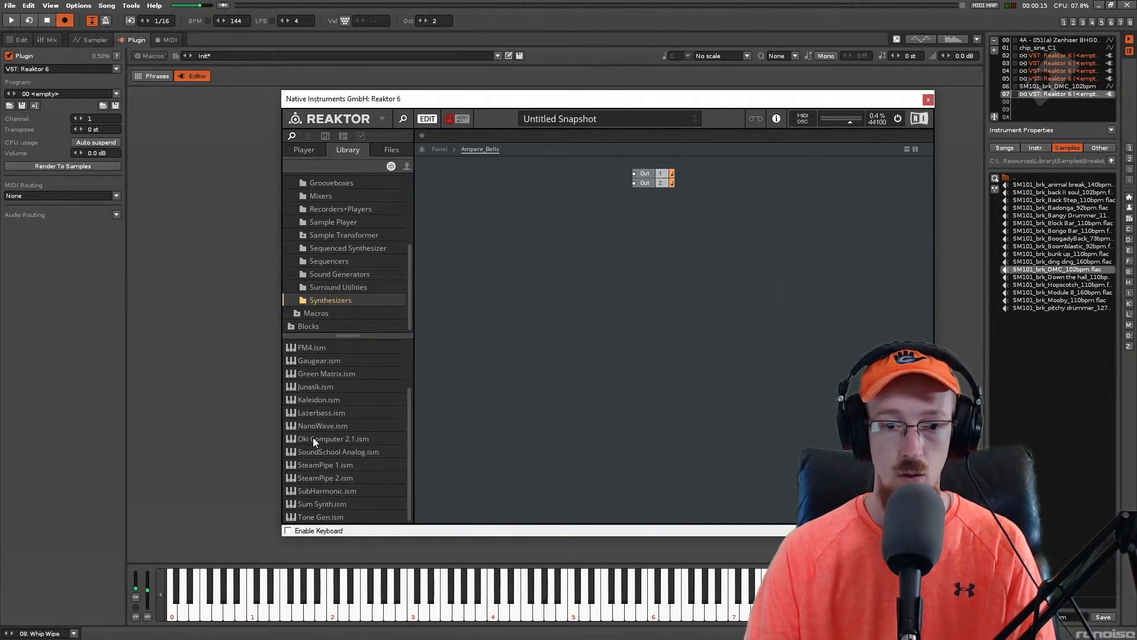
pyautogui.doubleClick(312, 439)
pyautogui.moveTo(495, 283); pyautogui.dragTo(526, 218)
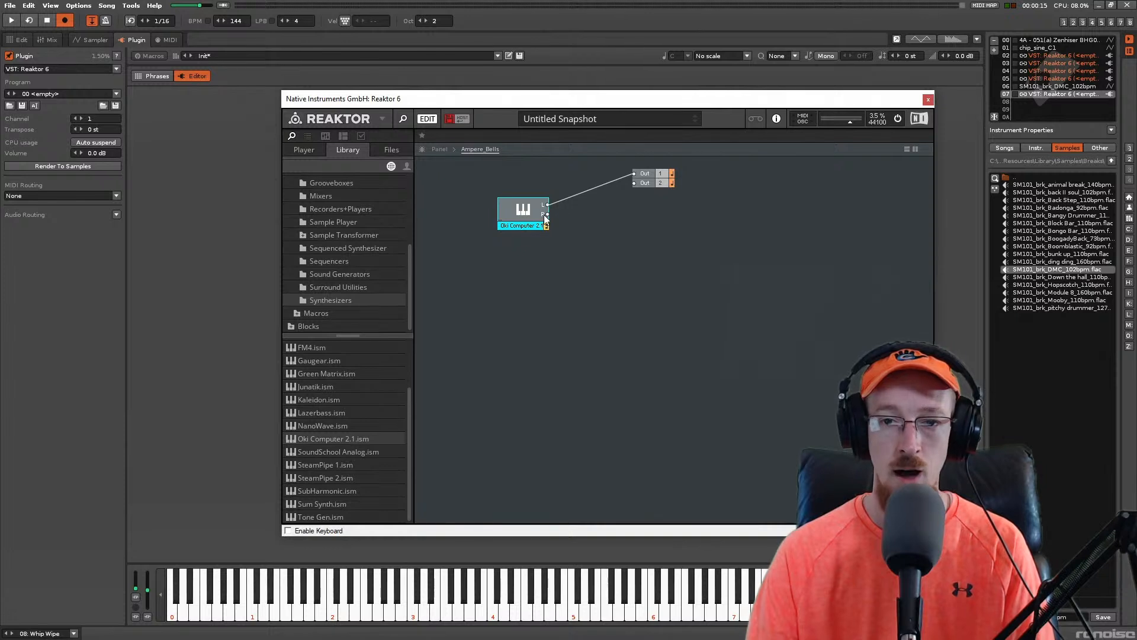
pyautogui.moveTo(639, 185); pyautogui.dragTo(635, 184)
# Step: Show the Oki Computer panel above the structure in a split view and load the Skinny 5ths - DD snapshot
pyautogui.click(437, 149)
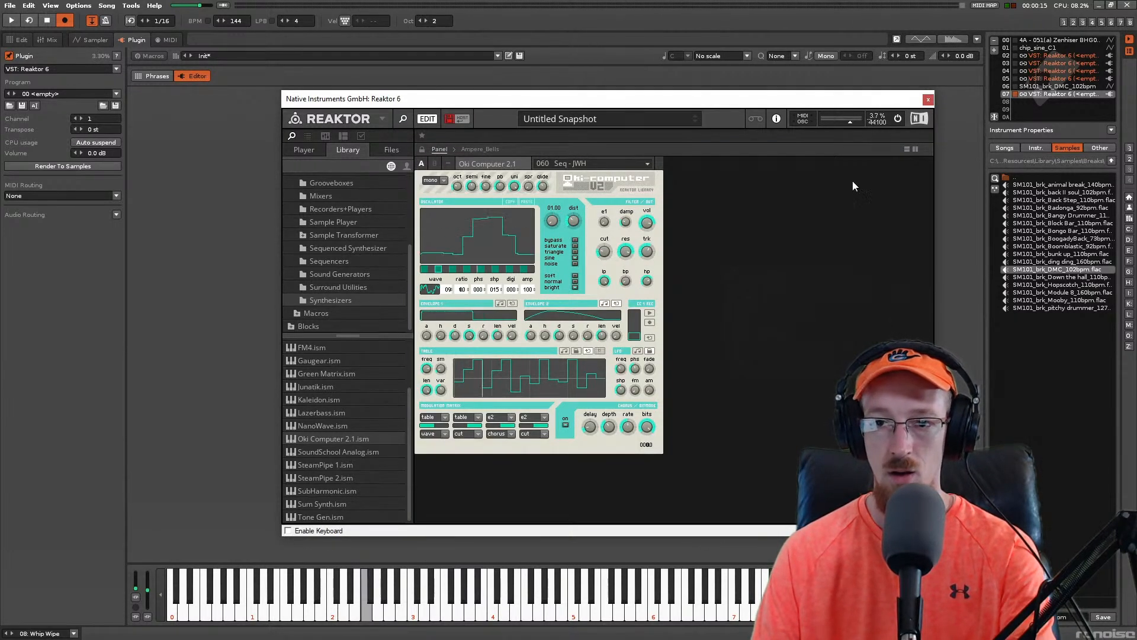
pyautogui.click(908, 151)
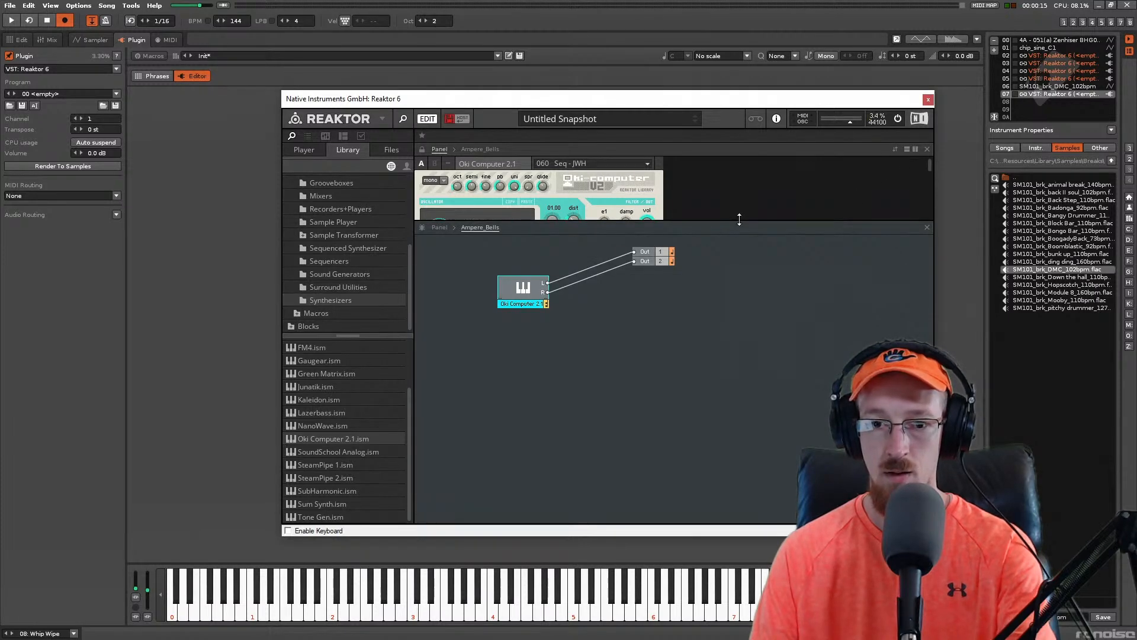
pyautogui.moveTo(739, 220); pyautogui.dragTo(732, 431)
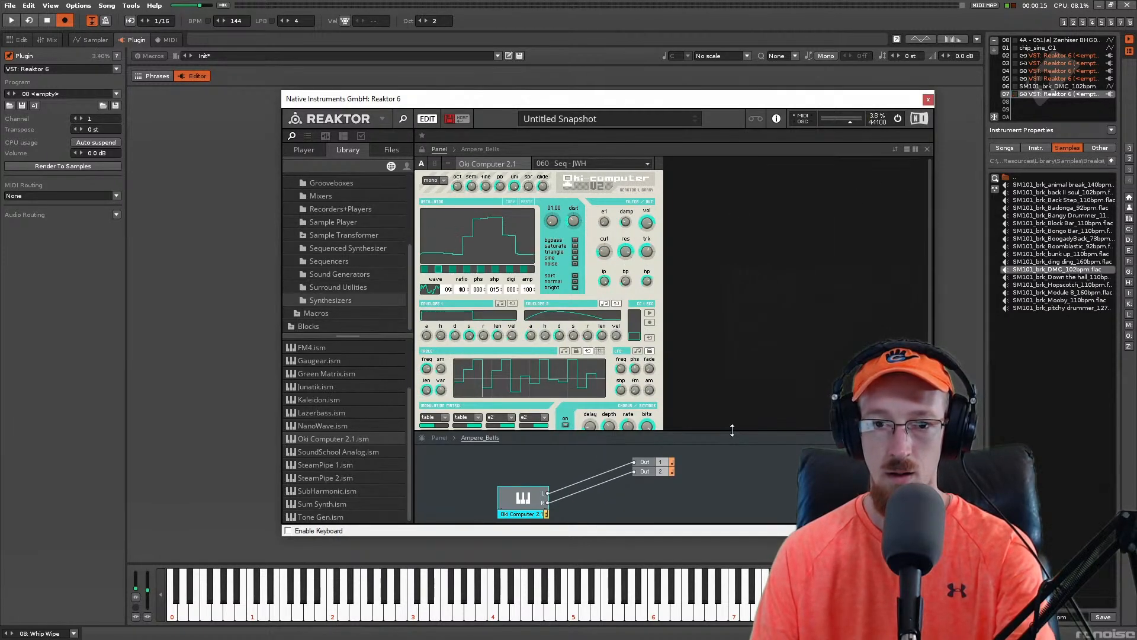
pyautogui.click(592, 166)
pyautogui.click(587, 193)
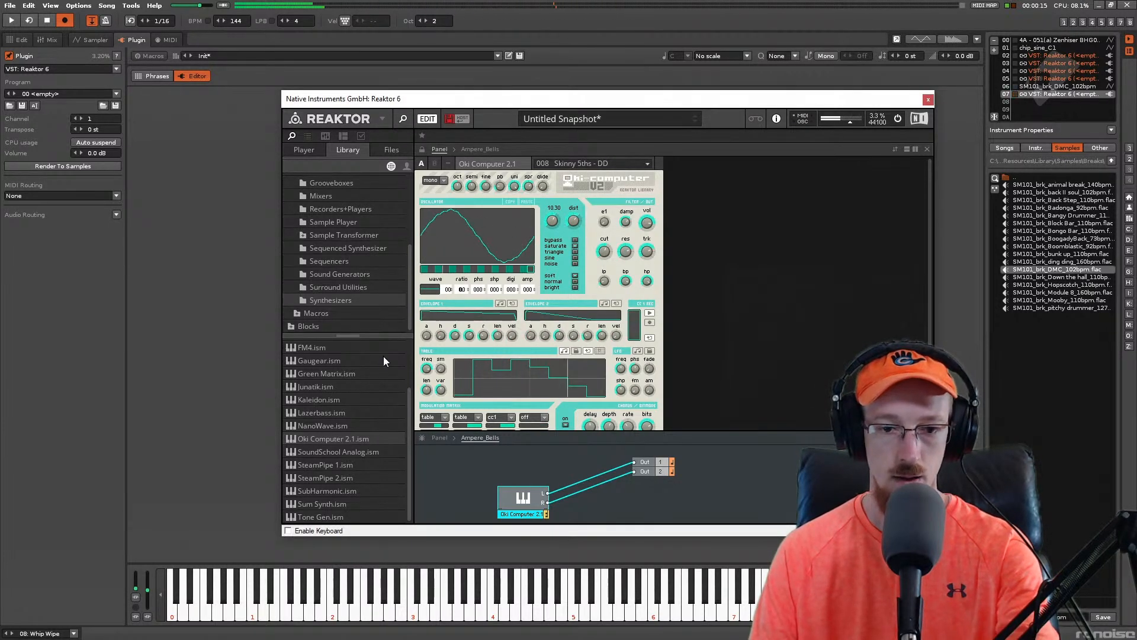
# Step: Try to replace Oki Computer 2.1 with SoundSchool Analog, and undo the Reaktor 6 plugin assignment
pyautogui.doubleClick(356, 453)
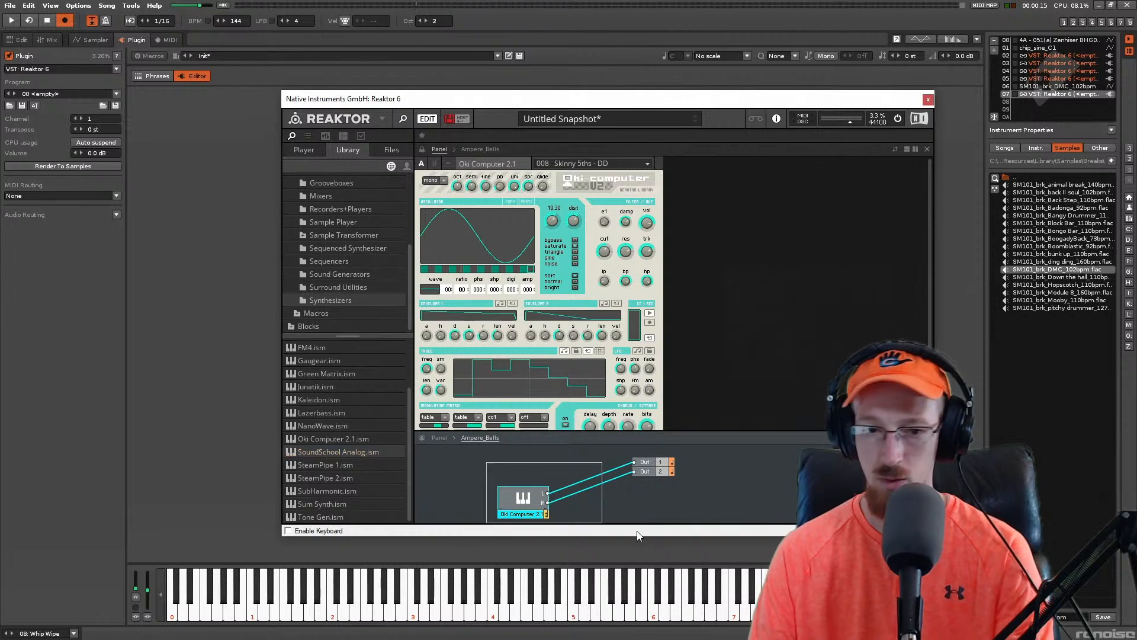
pyautogui.hotkey('ctrl', 'z')
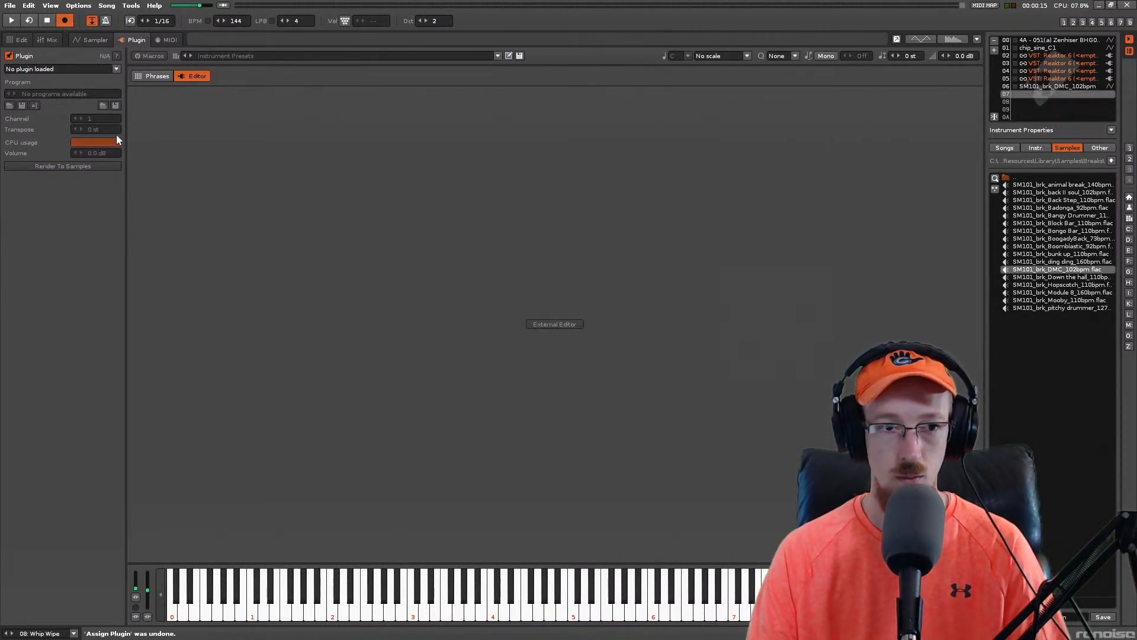
# Step: Load Reaktor 6 into slot 07 again and delete the Ampere Bells instrument from its structure in edit mode
pyautogui.click(64, 68)
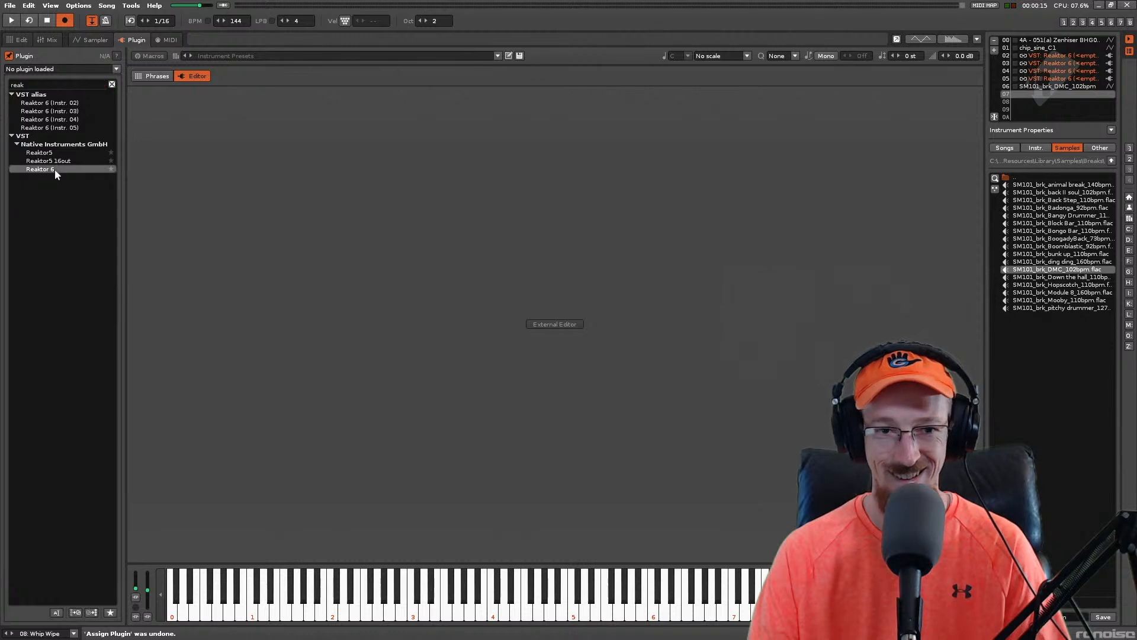
pyautogui.click(55, 169)
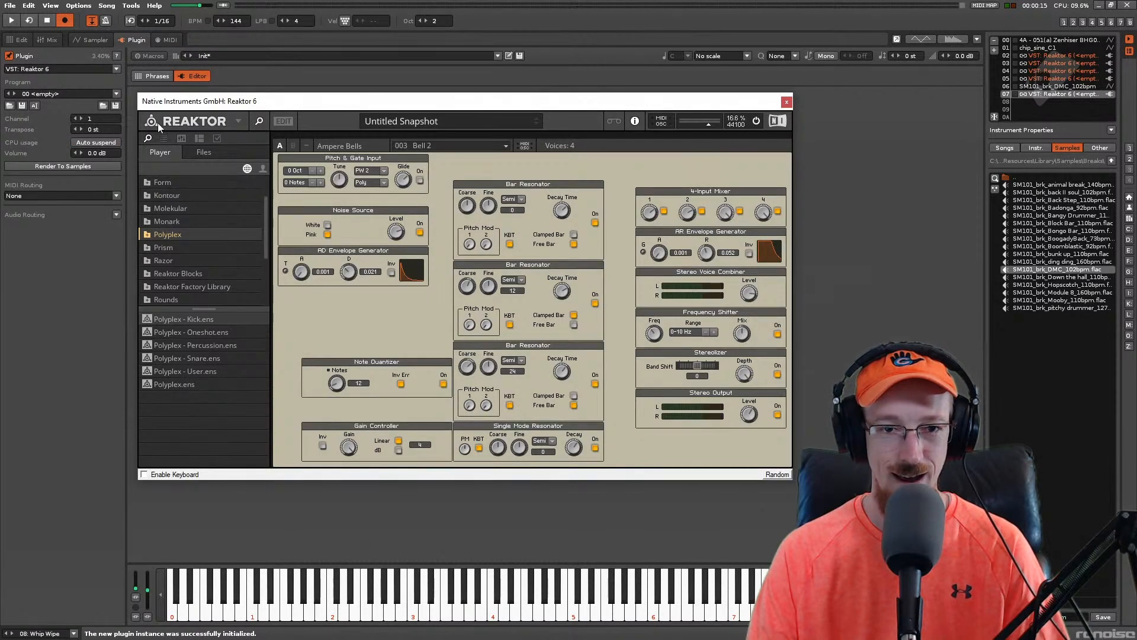
pyautogui.click(284, 121)
pyautogui.click(336, 151)
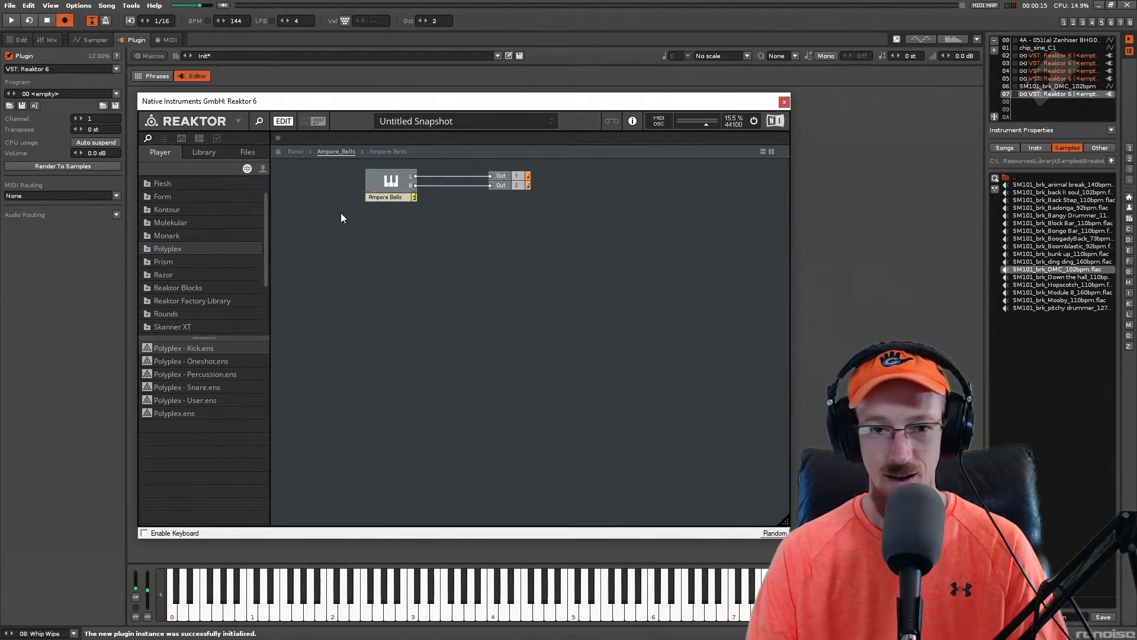
pyautogui.moveTo(348, 246); pyautogui.dragTo(411, 161)
pyautogui.press('Delete')
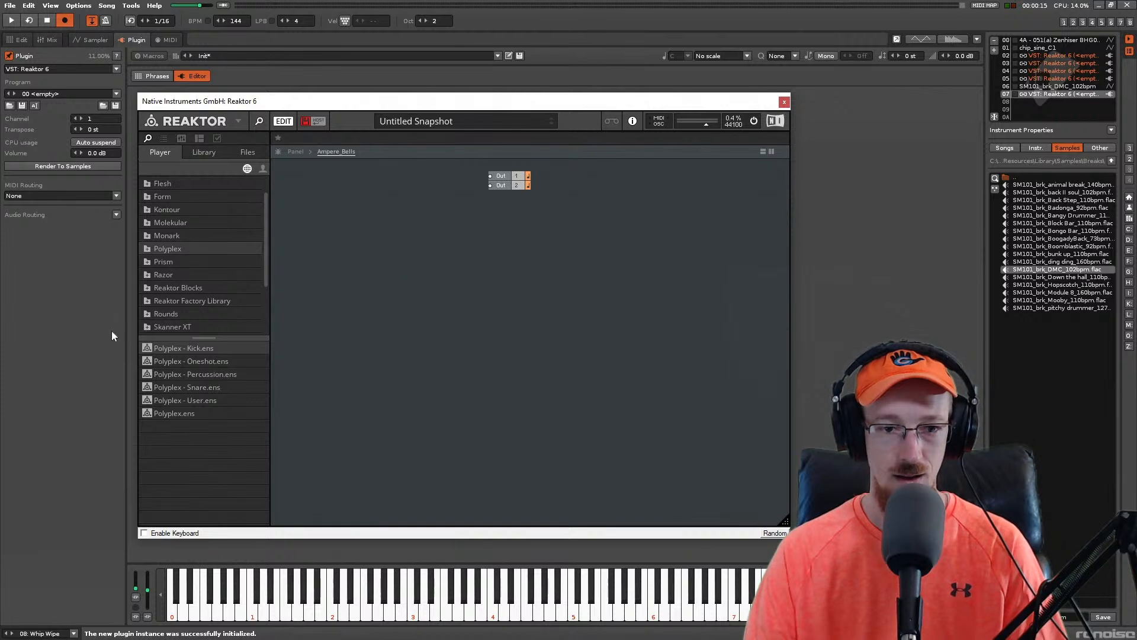
# Step: Add the SoundSchool Analog synthesizer from the library and wire its L and R ports to outputs 1 and 2
pyautogui.click(204, 152)
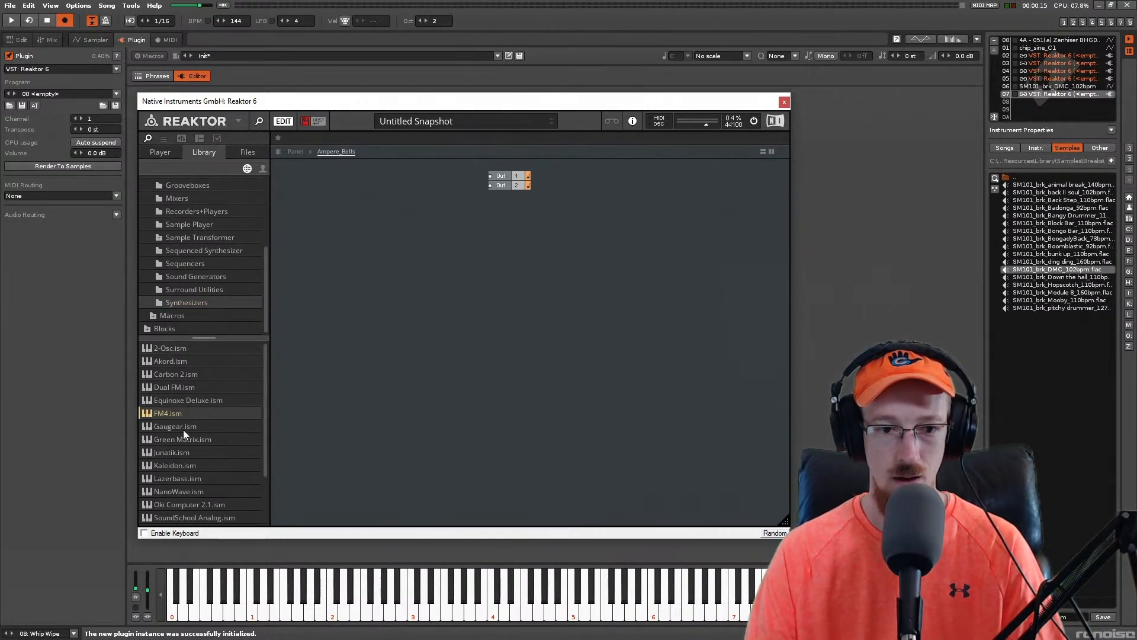
pyautogui.click(185, 451)
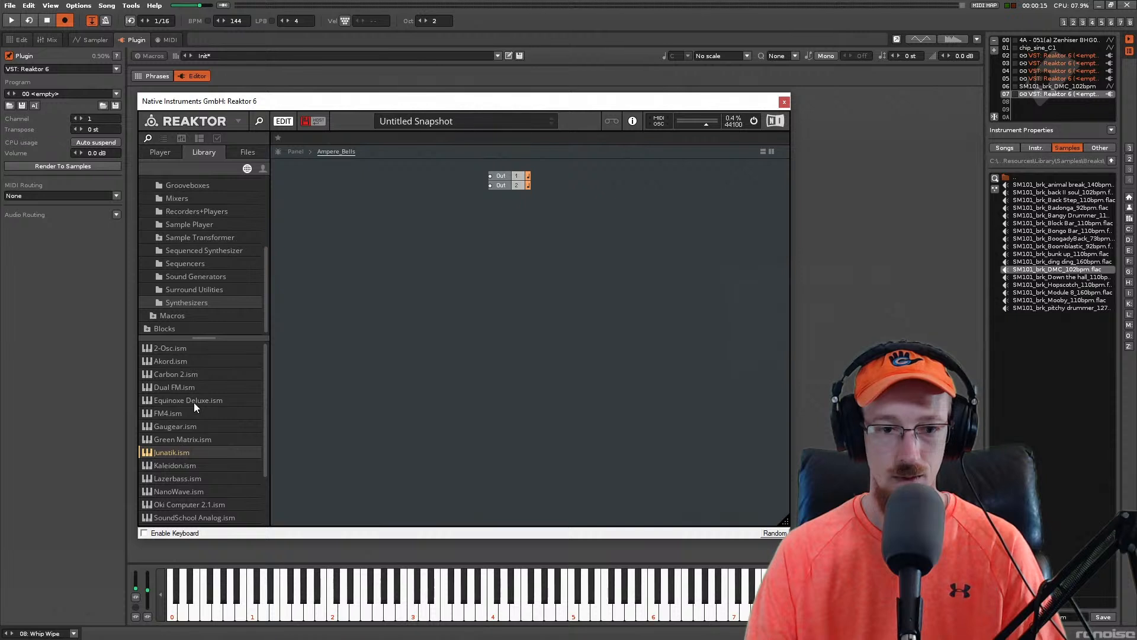
pyautogui.scroll(-2, 194, 403)
pyautogui.click(175, 492)
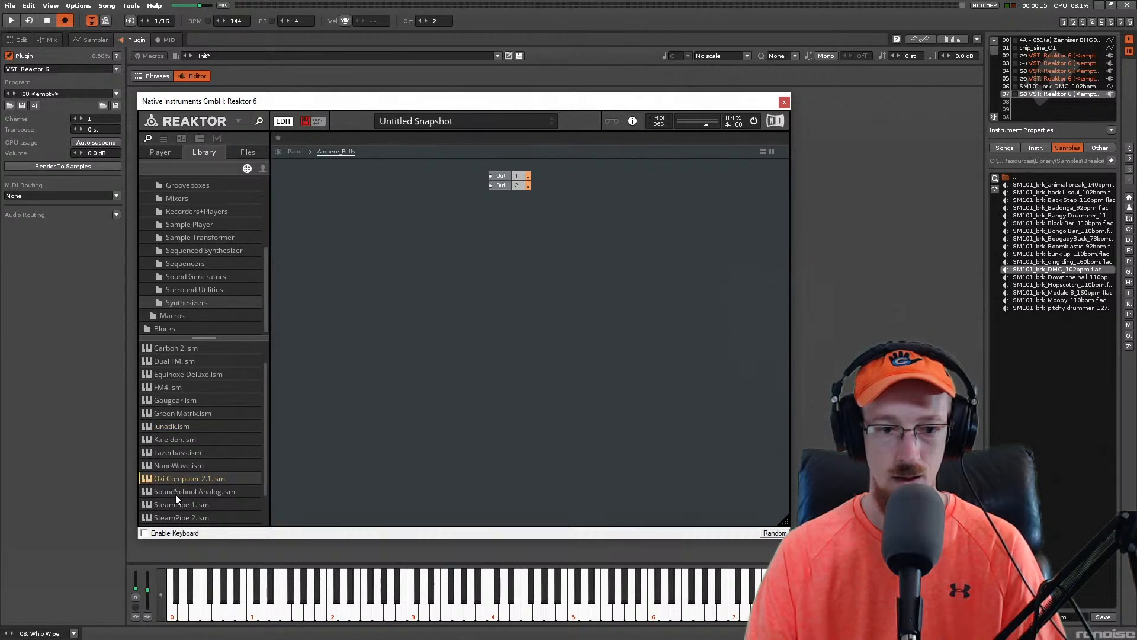
pyautogui.doubleClick(177, 493)
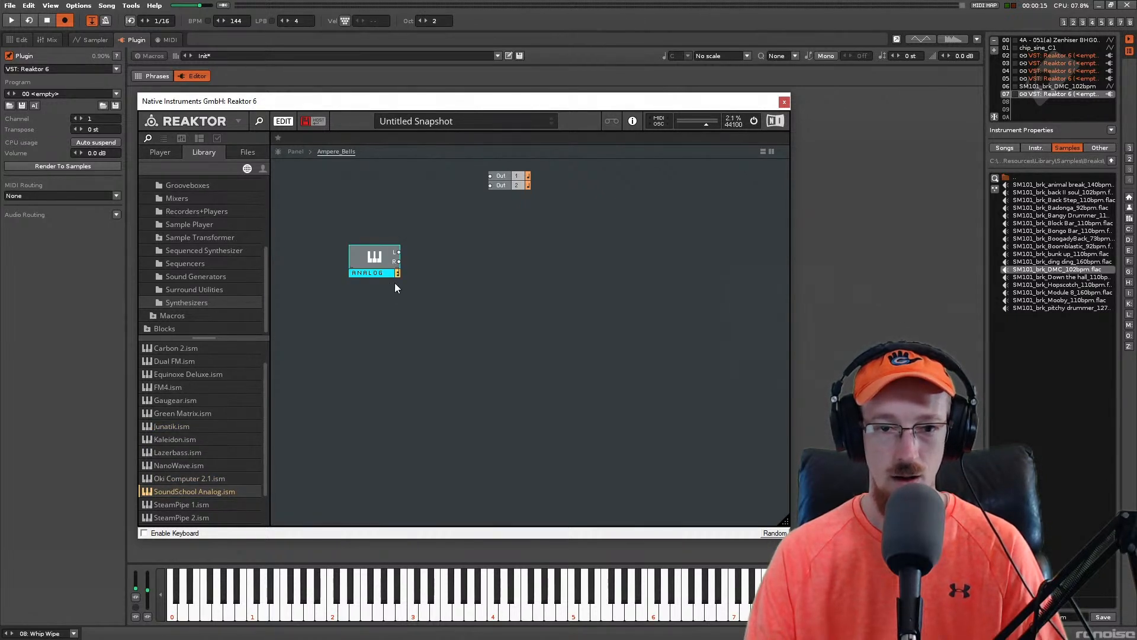
pyautogui.moveTo(376, 258); pyautogui.dragTo(364, 238)
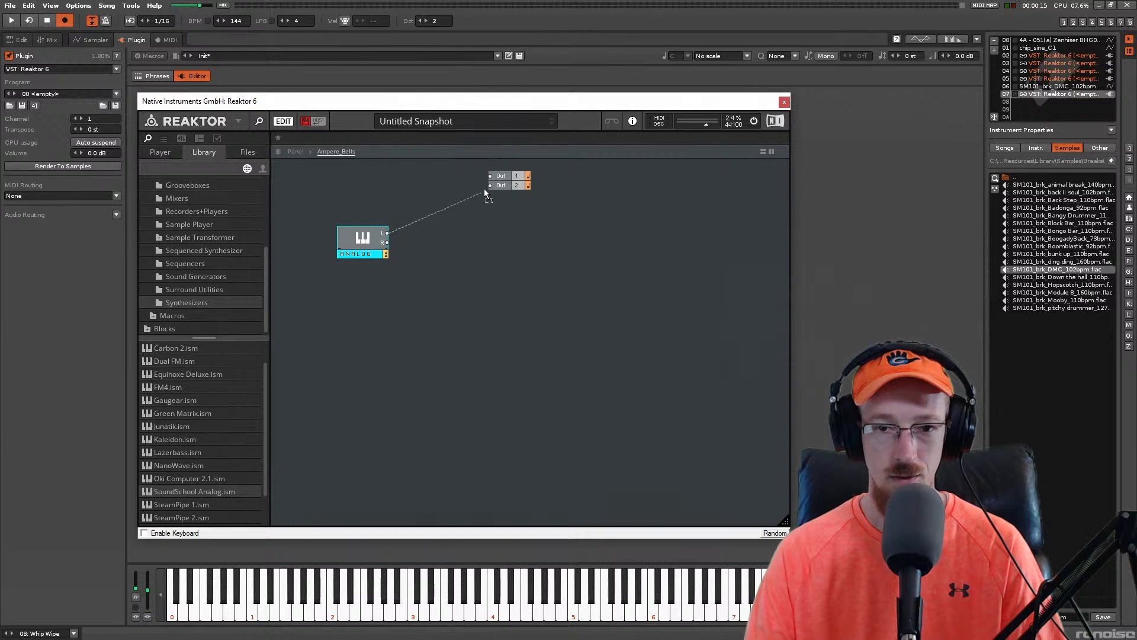
pyautogui.moveTo(485, 189)
pyautogui.mouseDown()
pyautogui.moveTo(491, 176)
pyautogui.moveTo(492, 186)
pyautogui.mouseUp()
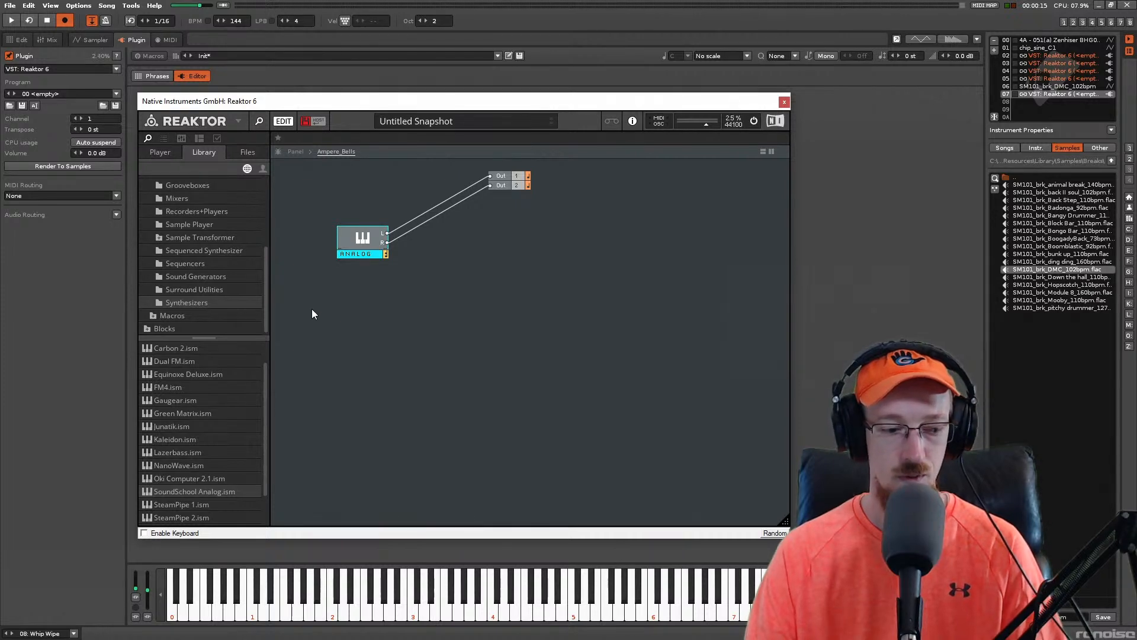
pyautogui.moveTo(346, 249); pyautogui.dragTo(346, 187)
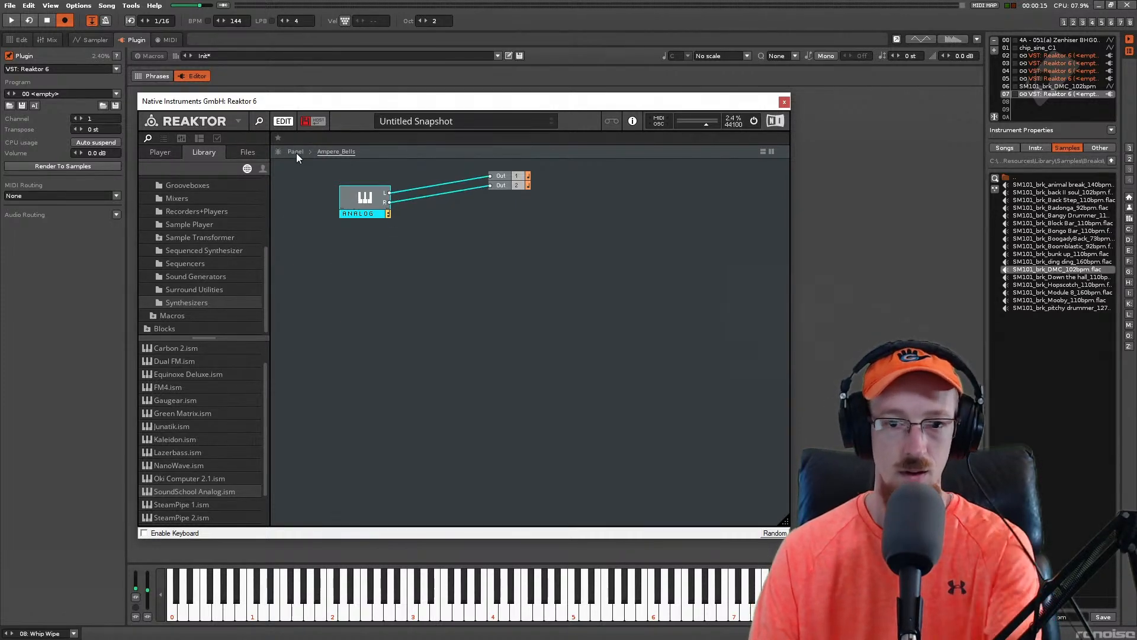
# Step: Show the SoundSchool Analog panel and audition its My Default snapshot with a few notes
pyautogui.click(295, 152)
pyautogui.press('b')
pyautogui.press('c')
pyautogui.press('z')
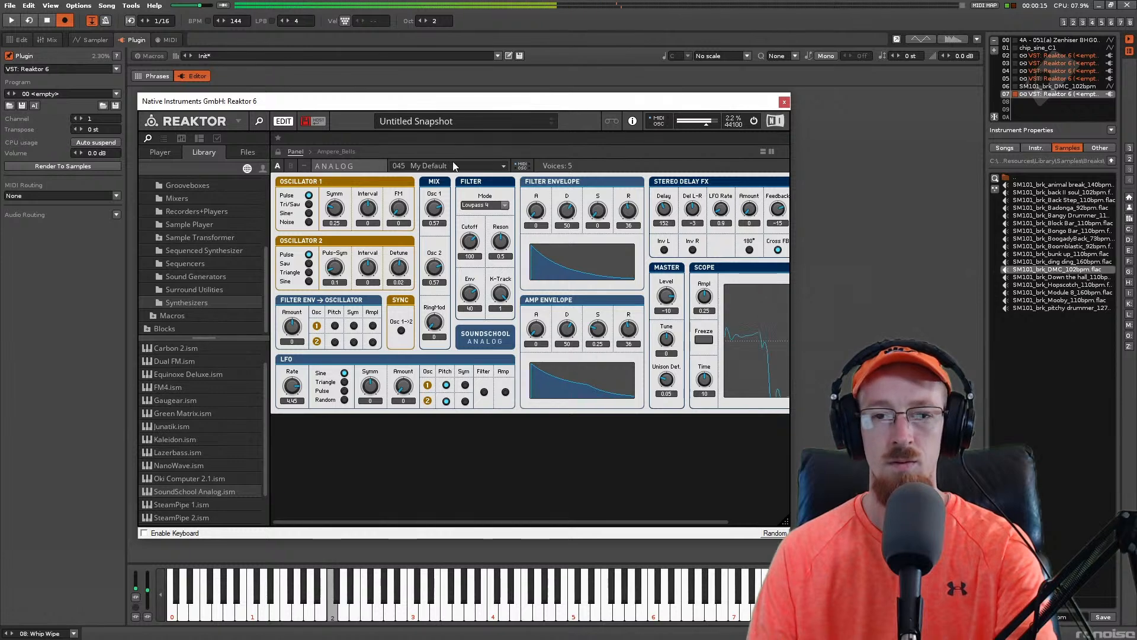
pyautogui.press('b')
pyautogui.press('c')
pyautogui.press('v')
pyautogui.press('z')
pyautogui.press('b')
# Step: Load the OSC Pulswelle 2 snapshot of SoundSchool Analog and audition it with two notes
pyautogui.click(503, 165)
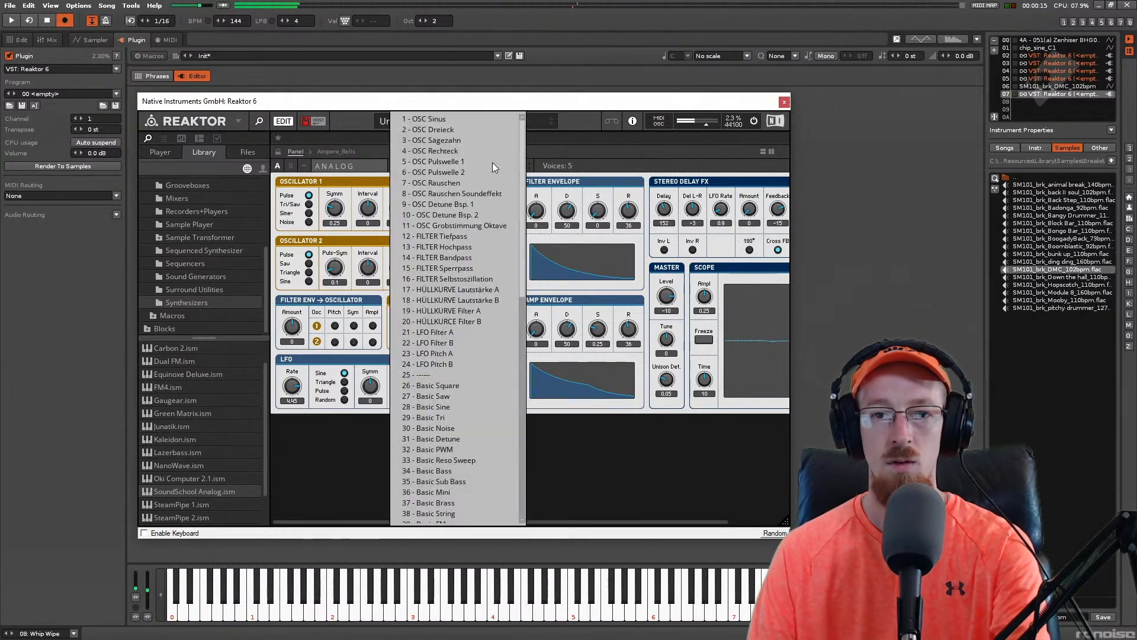
pyautogui.click(474, 174)
pyautogui.press('b')
pyautogui.press('c')
# Step: Switch SoundSchool Analog to snapshot 8, OSC Rauschen Soundeffekt, and audition it with two notes
pyautogui.click(476, 167)
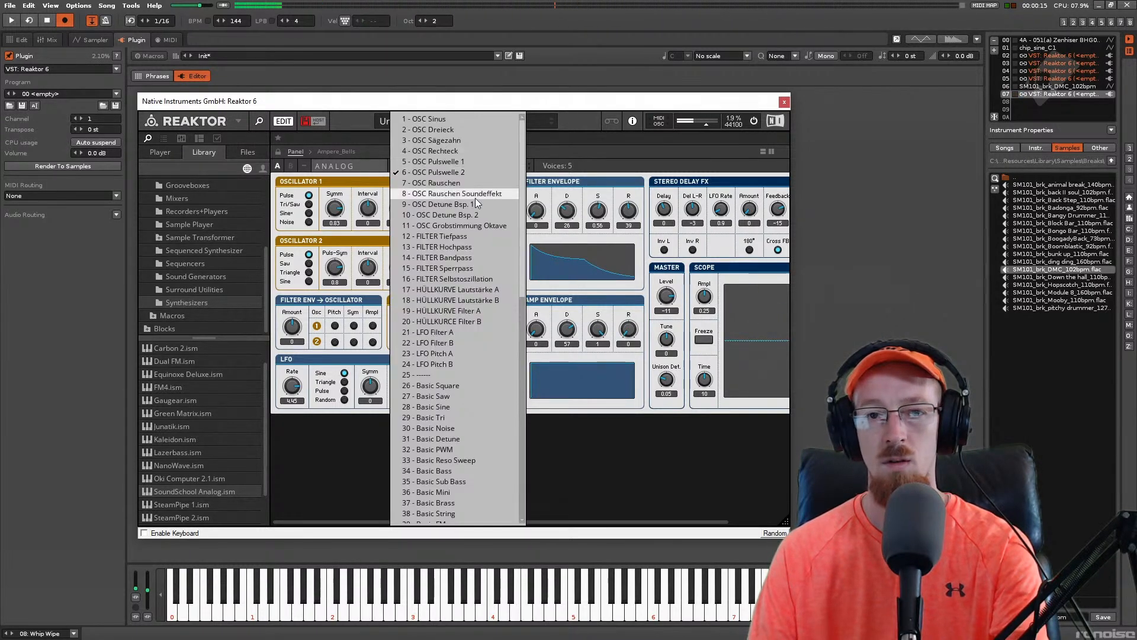
pyautogui.click(475, 198)
pyautogui.press('b')
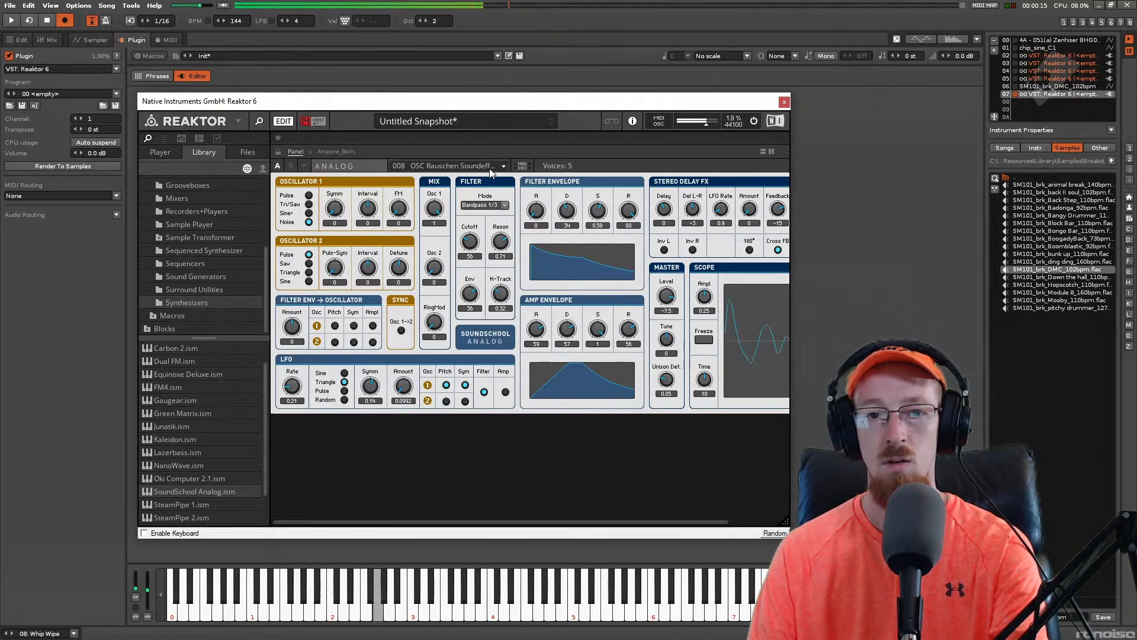
pyautogui.press('z')
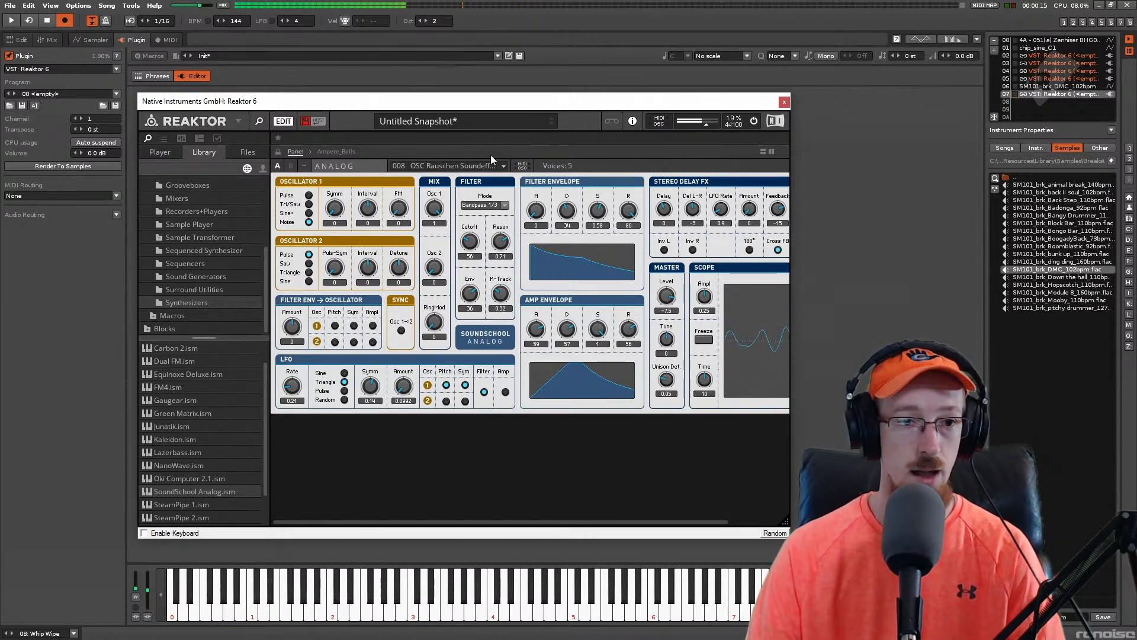
# Step: Return to the pattern editor and enter a C-3 note for instrument 07 at line 20 of pattern 2 on the Whip Wipe track
pyautogui.click(18, 40)
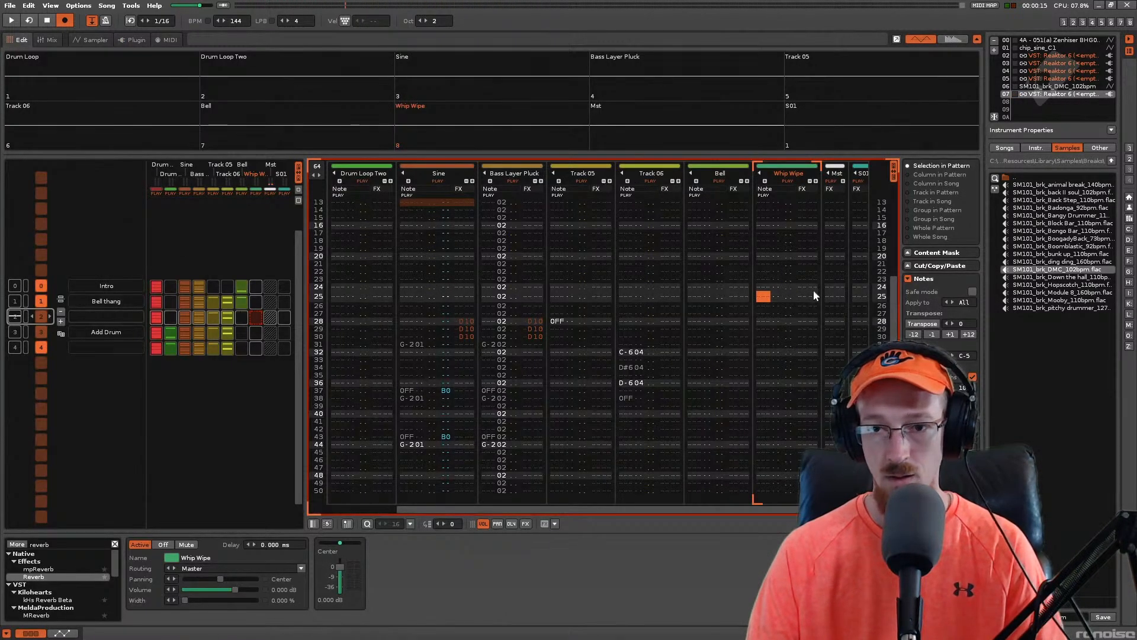
pyautogui.scroll(6, 813, 294)
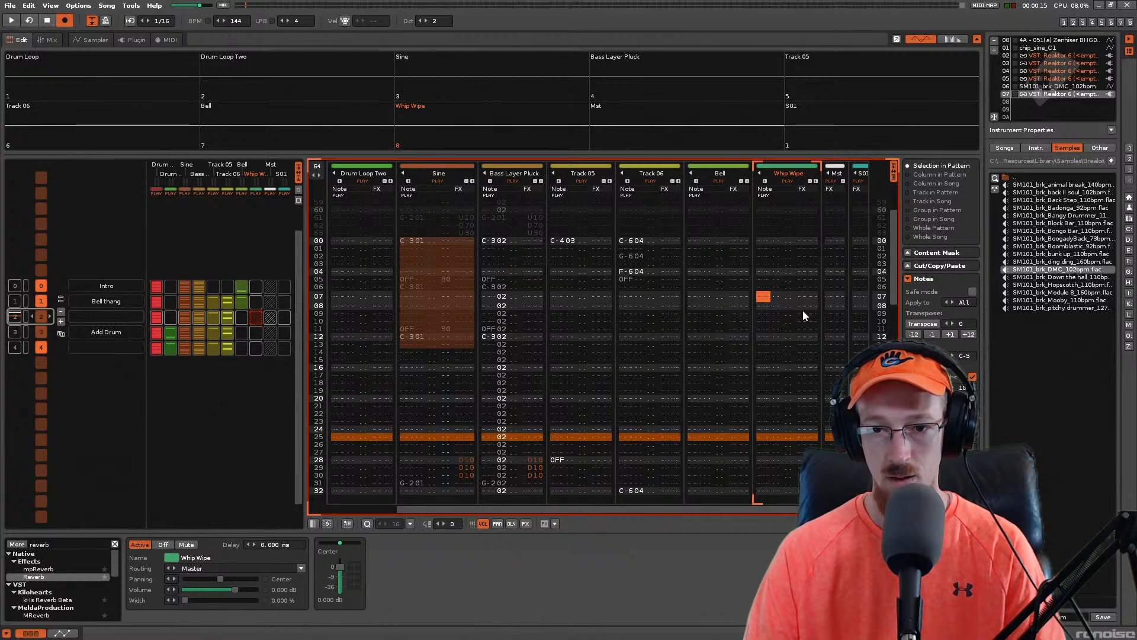
pyautogui.press('space')
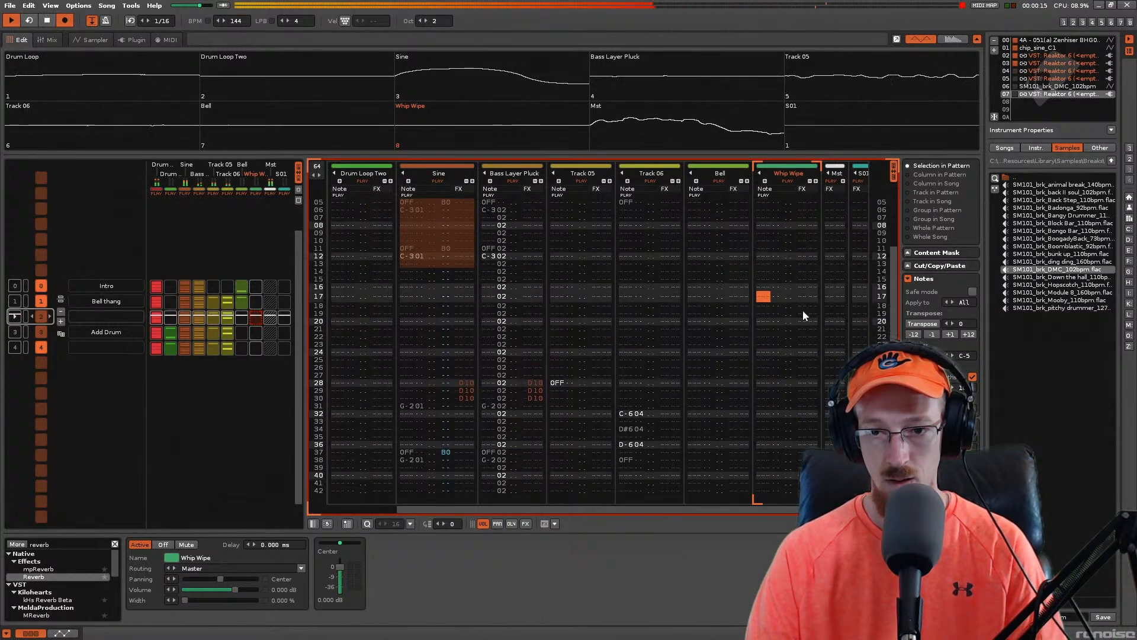
pyautogui.press('space')
pyautogui.press('Up')
pyautogui.press('Up')
pyautogui.press('q')
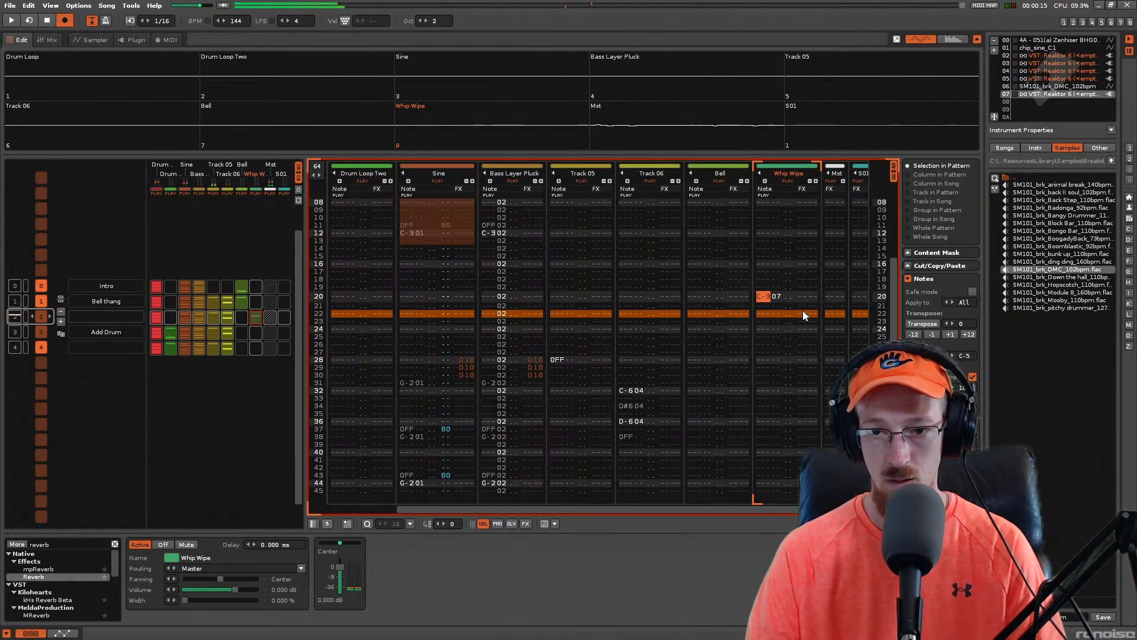
# Step: Play on from the C-3 note and insert a note-off at line 32 of the Whip Wipe track
pyautogui.press('space')
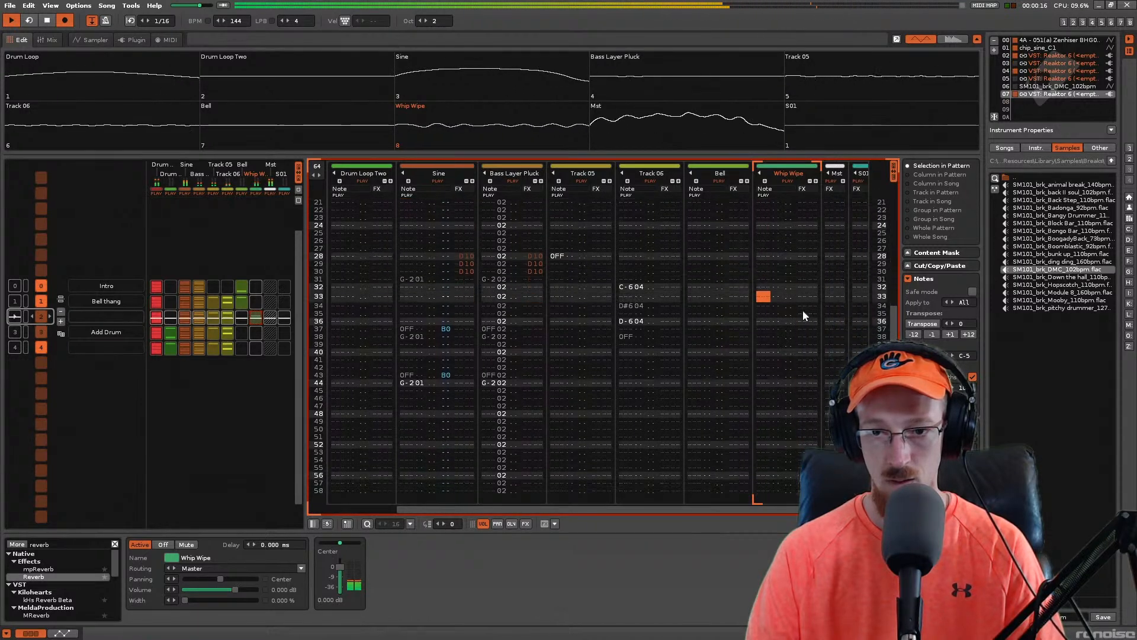
pyautogui.press('space')
pyautogui.press('Up')
pyautogui.press('Up')
pyautogui.press('a')
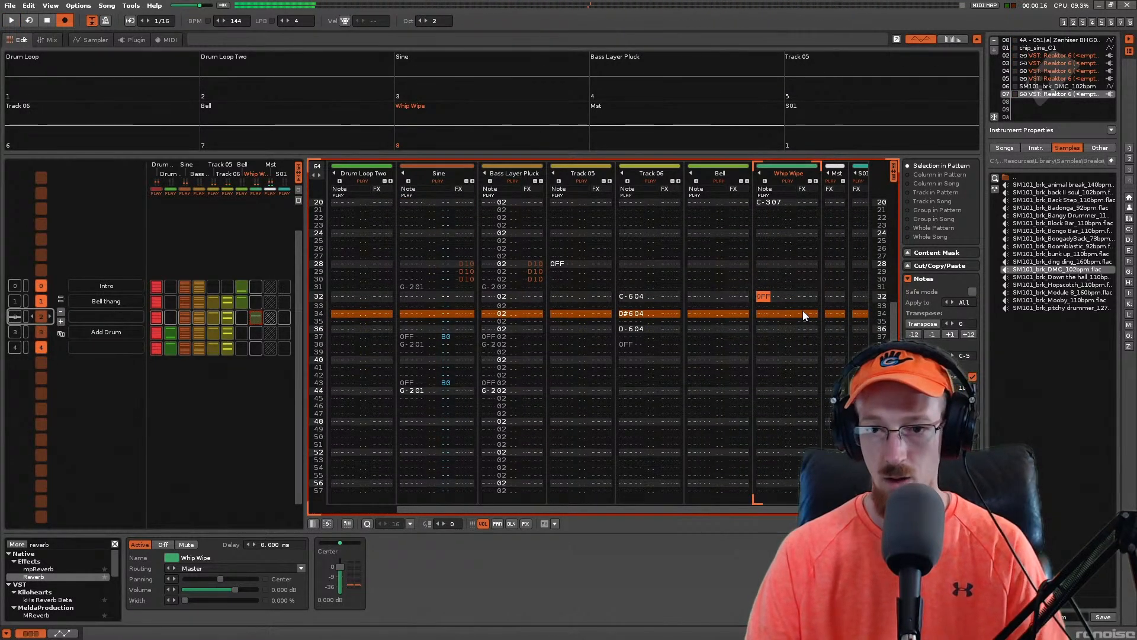
# Step: Save the song and play pattern 2 from line 16
pyautogui.press('Up')
pyautogui.press('Up')
pyautogui.press('Up')
pyautogui.press('Up')
pyautogui.press('Up')
pyautogui.press('Up')
pyautogui.press('Up')
pyautogui.press('Up')
pyautogui.press('Up')
pyautogui.press('Up')
pyautogui.press('Up')
pyautogui.press('Up')
pyautogui.press('Up')
pyautogui.press('Up')
pyautogui.press('Up')
pyautogui.press('Up')
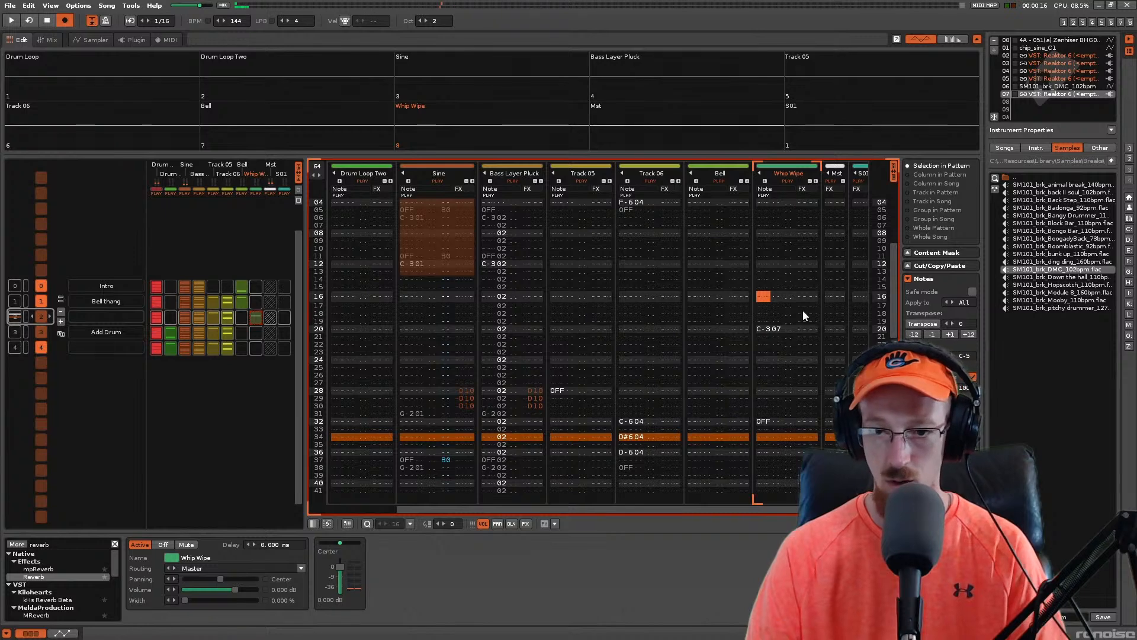
pyautogui.hotkey('ctrl', 's')
pyautogui.press('space')
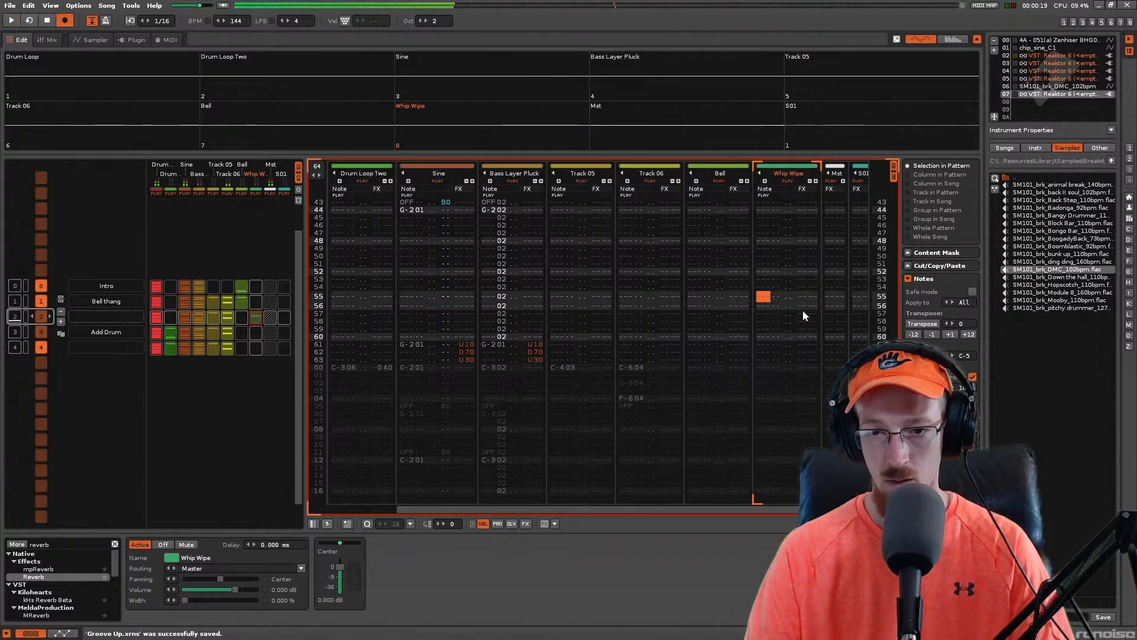
# Step: Enter an E-3 note at line 56 and a note-off at line 60 of the Whip Wipe track
pyautogui.press('e')
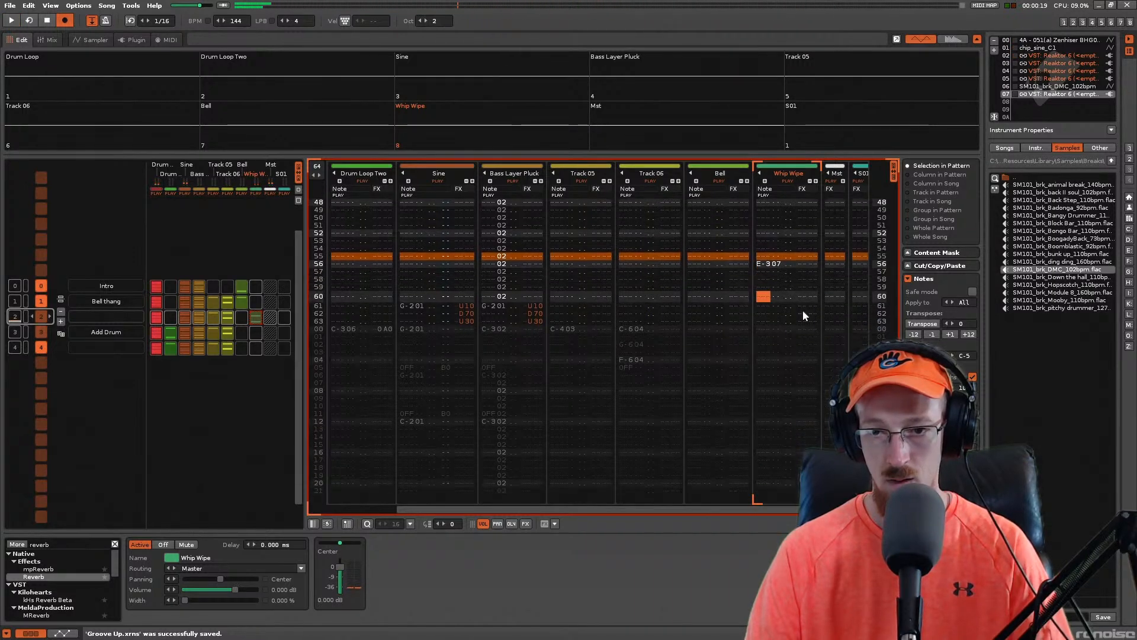
pyautogui.press('Down')
pyautogui.press('Up')
pyautogui.press('a')
# Step: Play back the song from just after the E-3 note into the Add Drum pattern
pyautogui.press('Up')
pyautogui.press('Up')
pyautogui.press('Up')
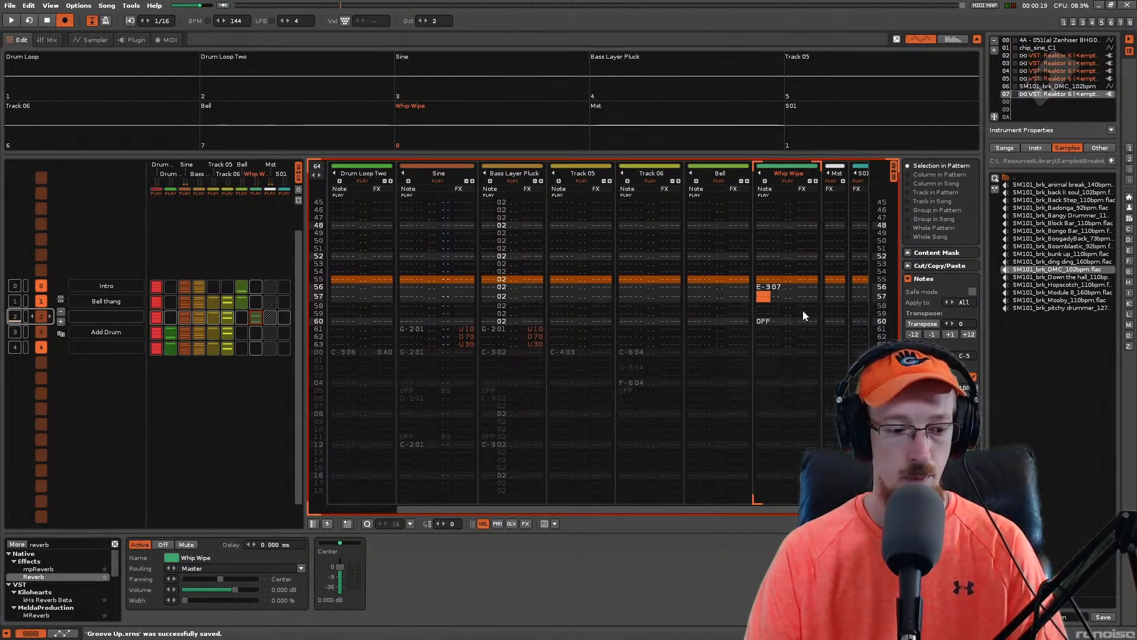
pyautogui.press('space')
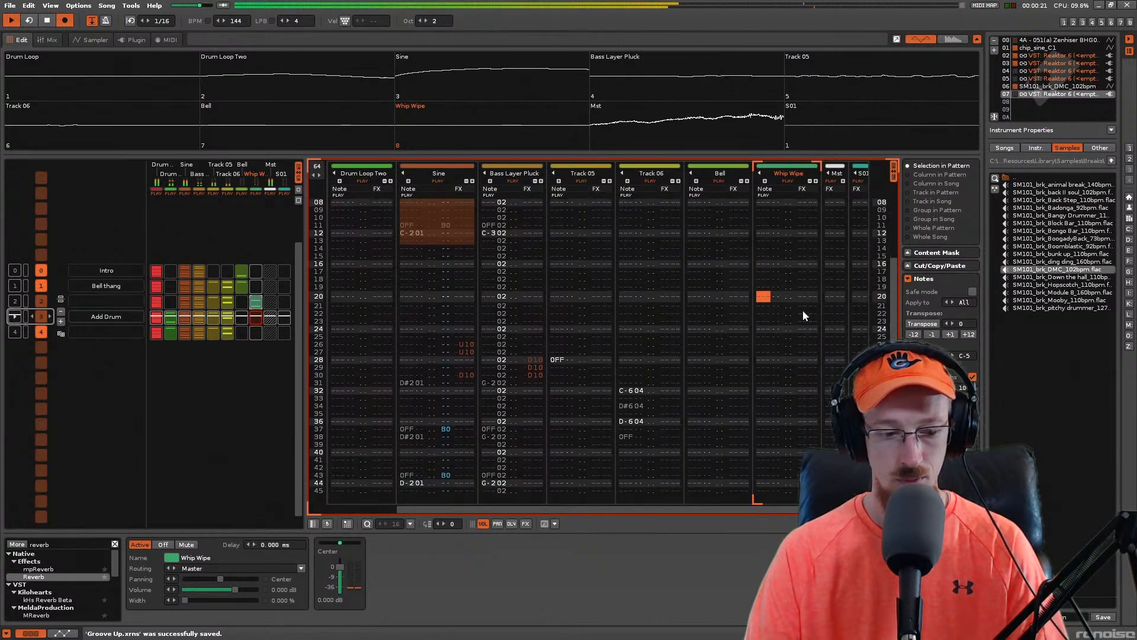
pyautogui.press('space')
# Step: Move the Whip Wipe note-off from line 60 of pattern 2 to line 00 of the Add Drum pattern, and save the song
pyautogui.press('Up')
pyautogui.press('Up')
pyautogui.press('Up')
pyautogui.press('Up')
pyautogui.press('Up')
pyautogui.press('Up')
pyautogui.press('Up')
pyautogui.press('Up')
pyautogui.press('Up')
pyautogui.press('Up')
pyautogui.press('Up')
pyautogui.press('Up')
pyautogui.press('Up')
pyautogui.press('Up')
pyautogui.press('Up')
pyautogui.press('Up')
pyautogui.press('Up')
pyautogui.press('Up')
pyautogui.press('Up')
pyautogui.press('Up')
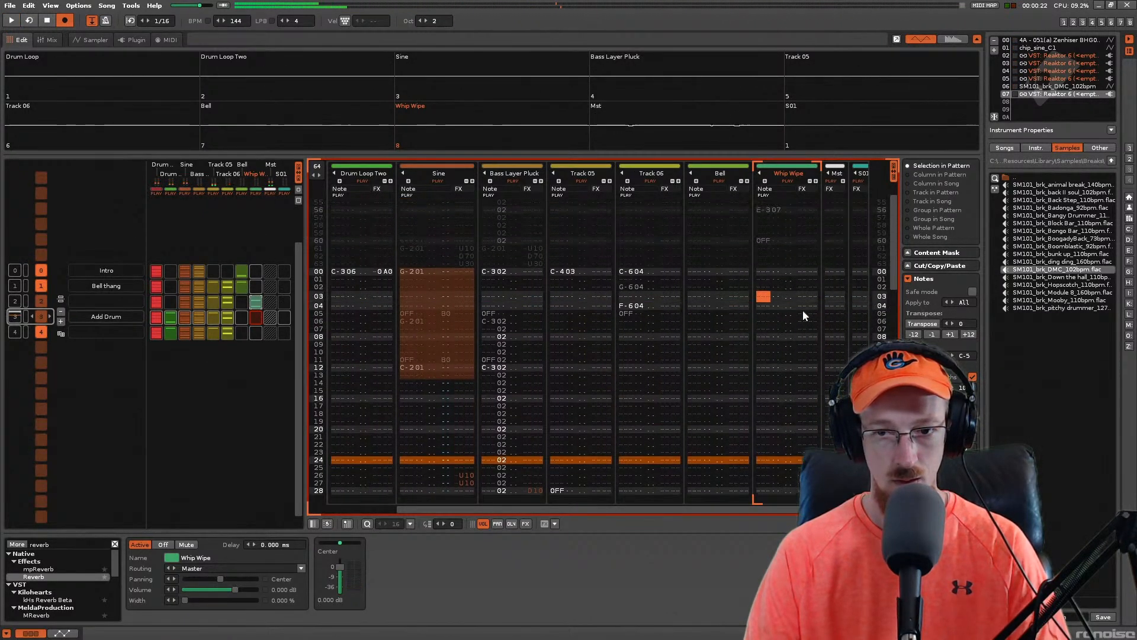
pyautogui.press('Up')
pyautogui.press('Up')
pyautogui.press('Up')
pyautogui.press('Up')
pyautogui.press('Up')
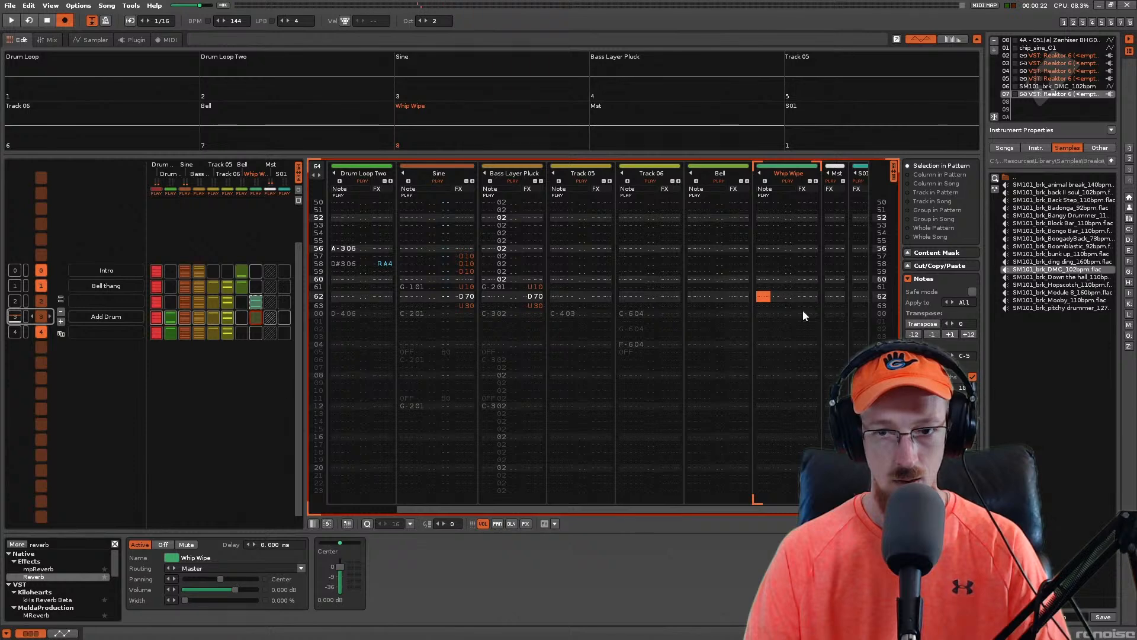
pyautogui.press('Up')
pyautogui.press('Up')
pyautogui.press('Up')
pyautogui.press('Up')
pyautogui.press('Up')
pyautogui.press('Up')
pyautogui.press('Up')
pyautogui.press('Up')
pyautogui.press('Up')
pyautogui.press('Up')
pyautogui.press('Up')
pyautogui.press('Up')
pyautogui.press('Up')
pyautogui.press('Up')
pyautogui.press('Up')
pyautogui.press('Up')
pyautogui.press('Up')
pyautogui.press('Up')
pyautogui.press('Up')
pyautogui.press('Up')
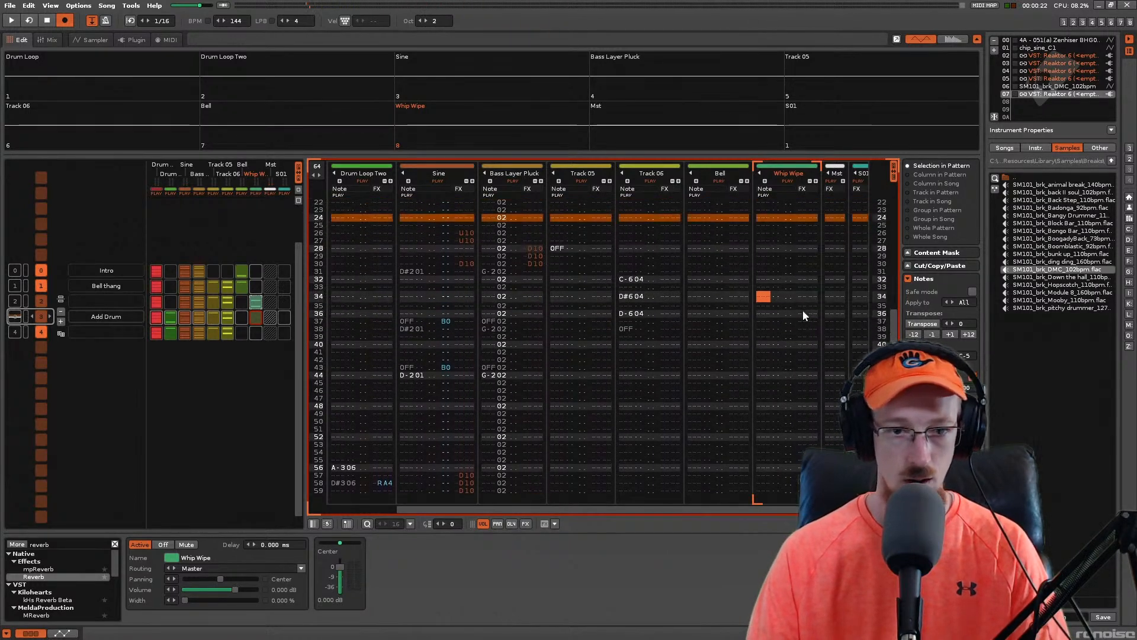
pyautogui.press('Up')
pyautogui.click(256, 305)
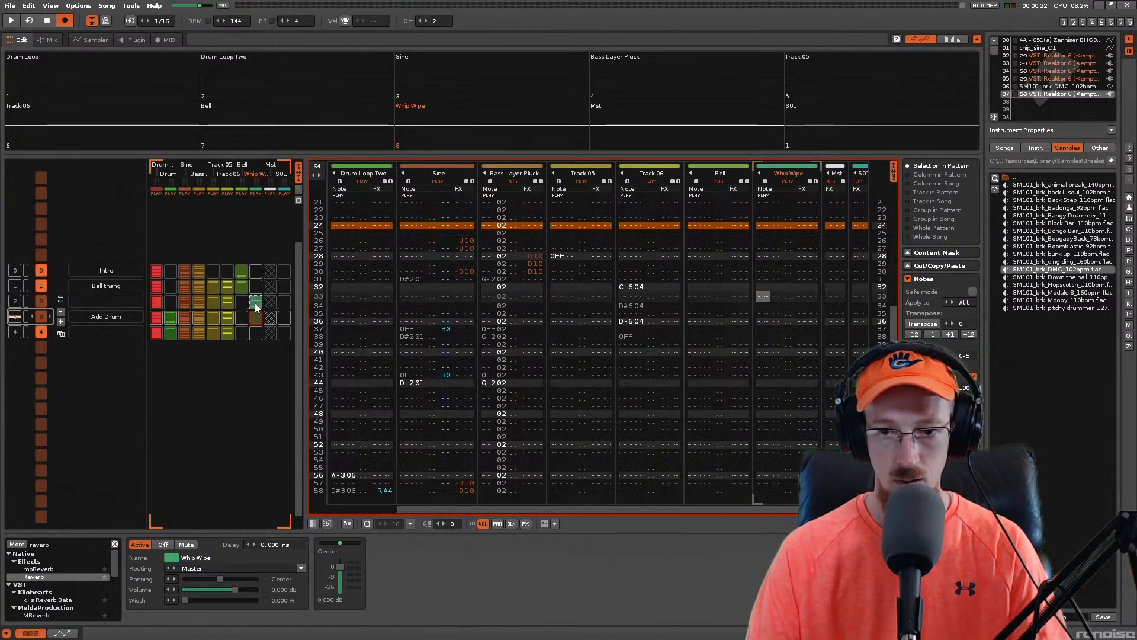
pyautogui.scroll(2, 528, 335)
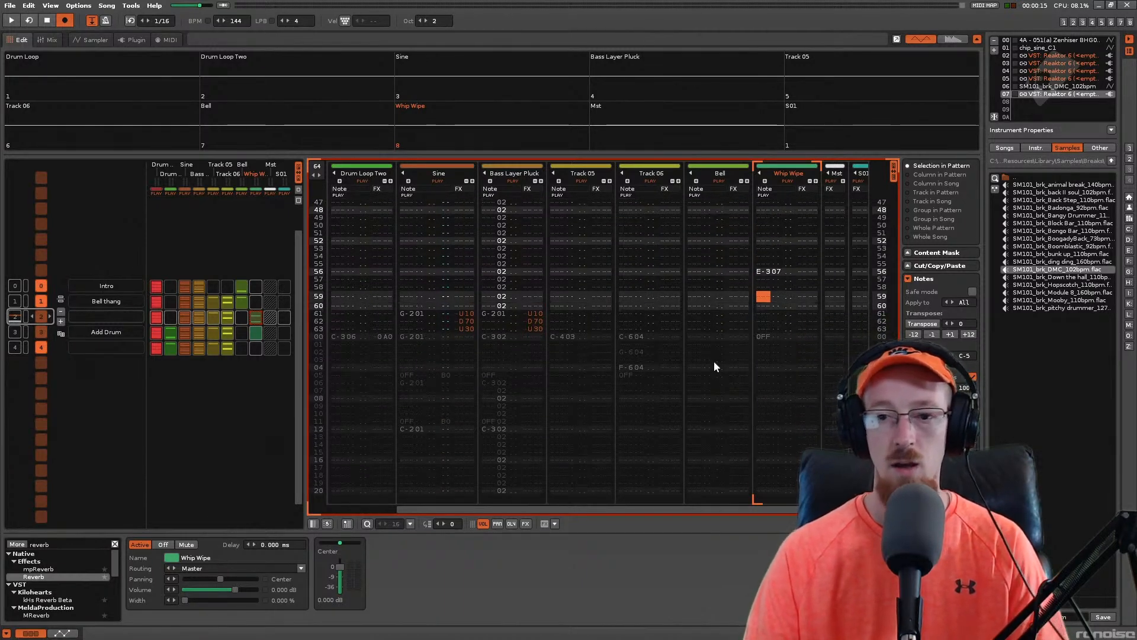
pyautogui.hotkey('ctrl', 's')
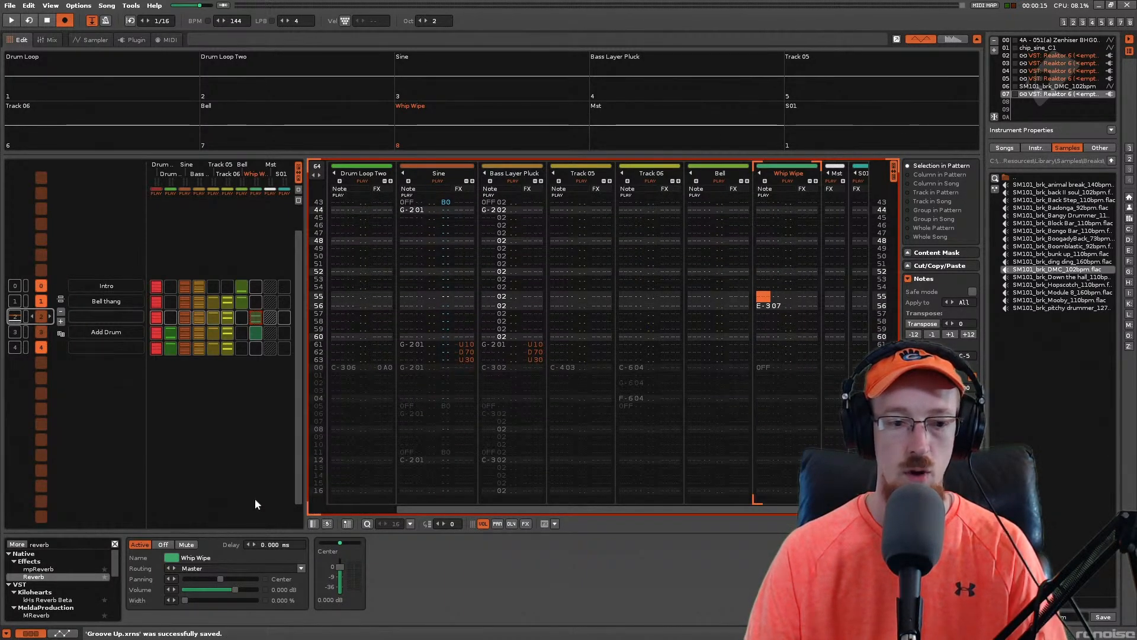
# Step: Add mpReverb to the Whip Wipe track, with the color at 1950 Hz and the duration raised to 9128 ms during playback
pyautogui.moveTo(39, 569); pyautogui.dragTo(355, 569)
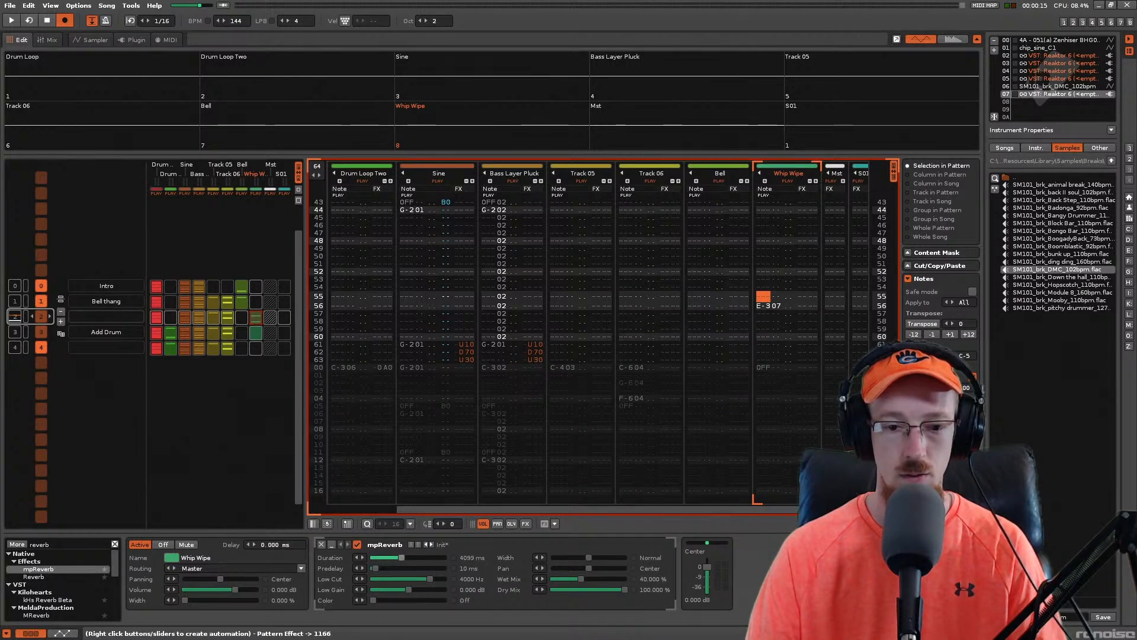
pyautogui.moveTo(402, 555); pyautogui.dragTo(410, 557)
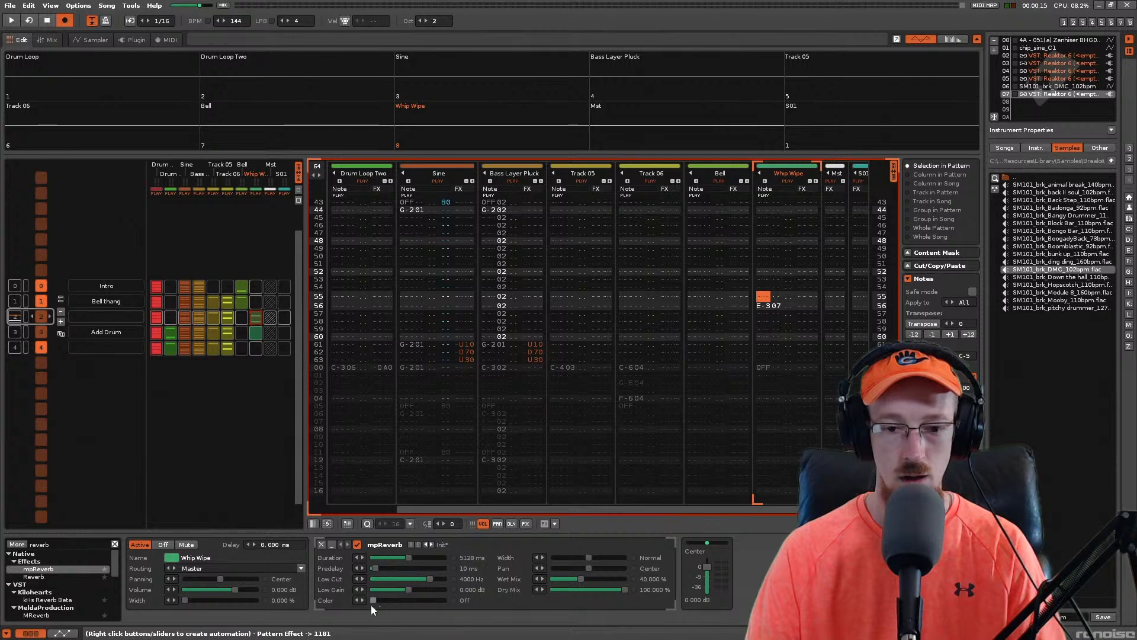
pyautogui.moveTo(371, 601); pyautogui.dragTo(413, 600)
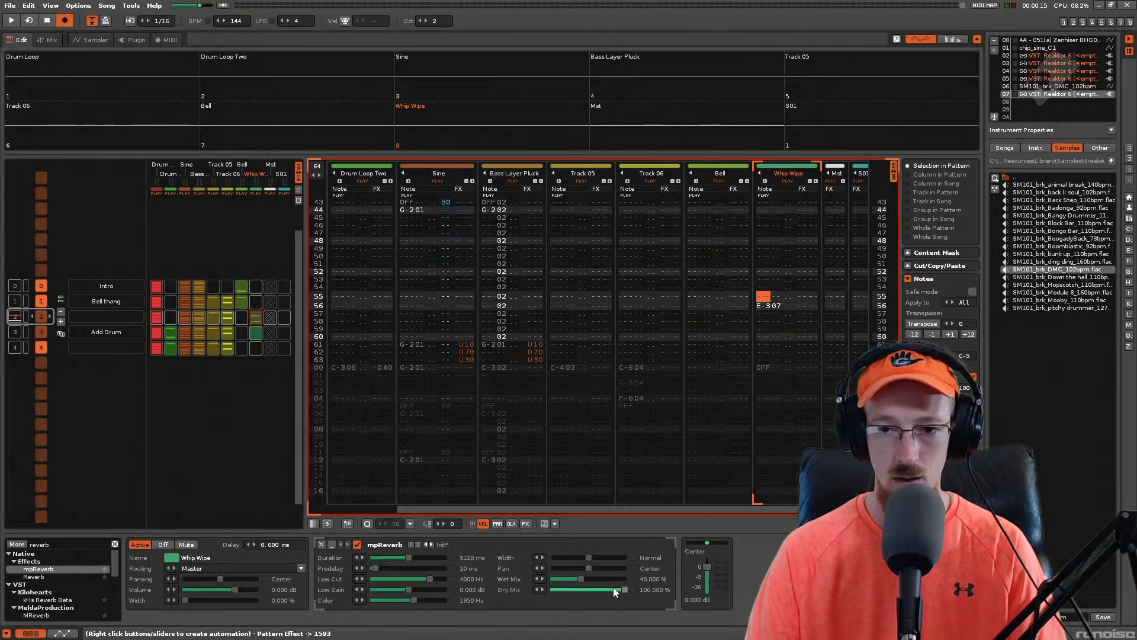
pyautogui.press('space')
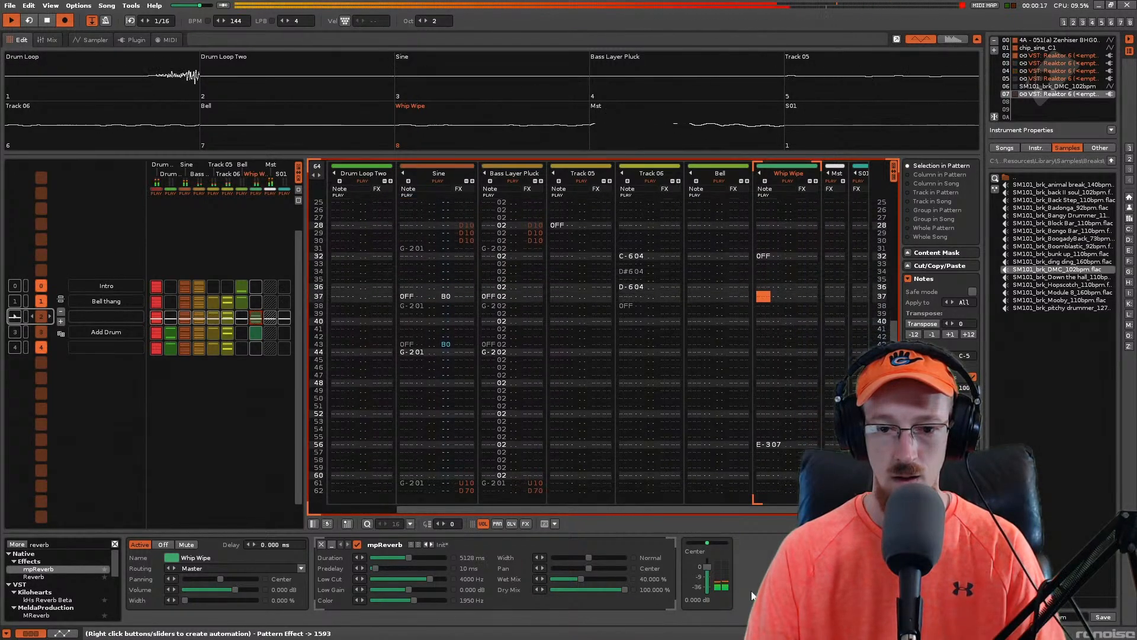
pyautogui.moveTo(410, 558); pyautogui.dragTo(438, 556)
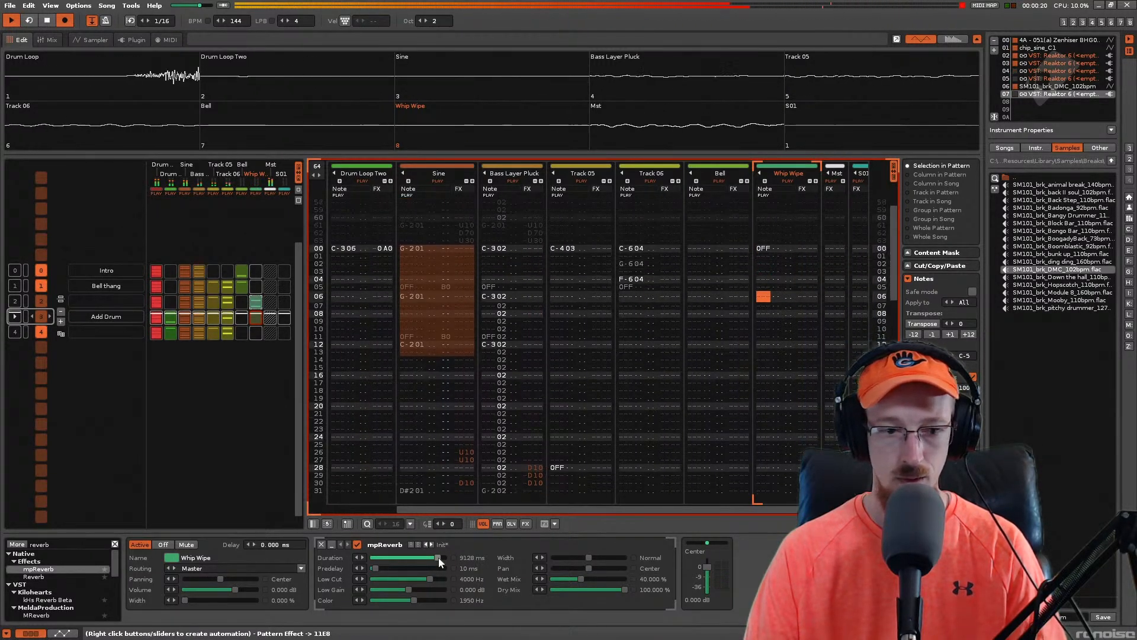
# Step: Find and add an Analog Filter after the reverb on the Whip Wipe track, play pattern 2 and save the song
pyautogui.click(84, 544)
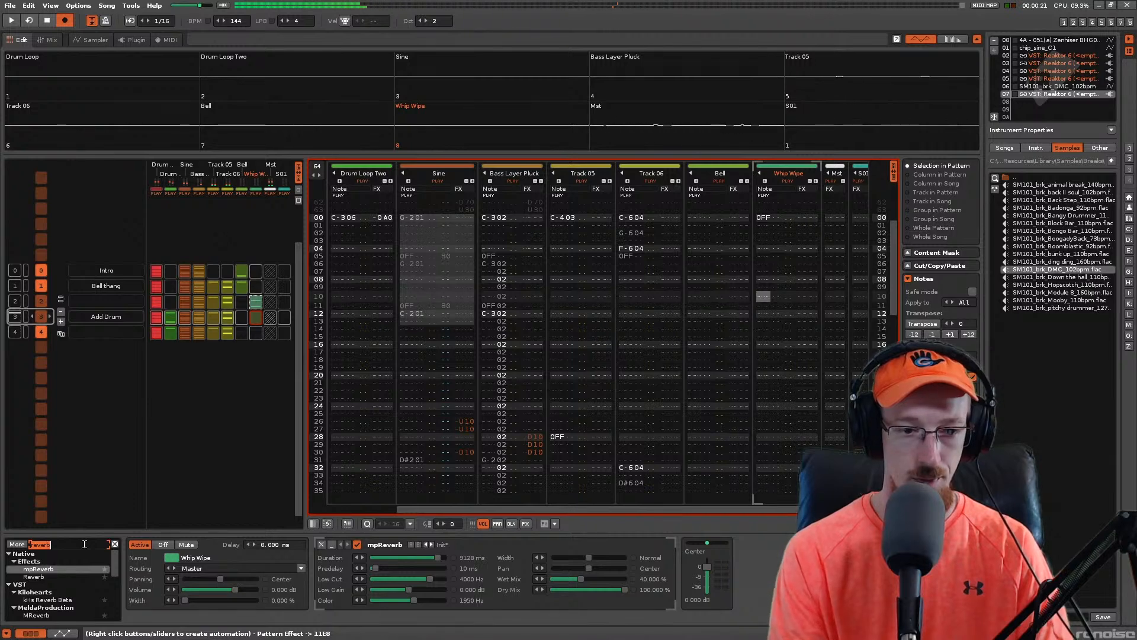
pyautogui.write('filerr')
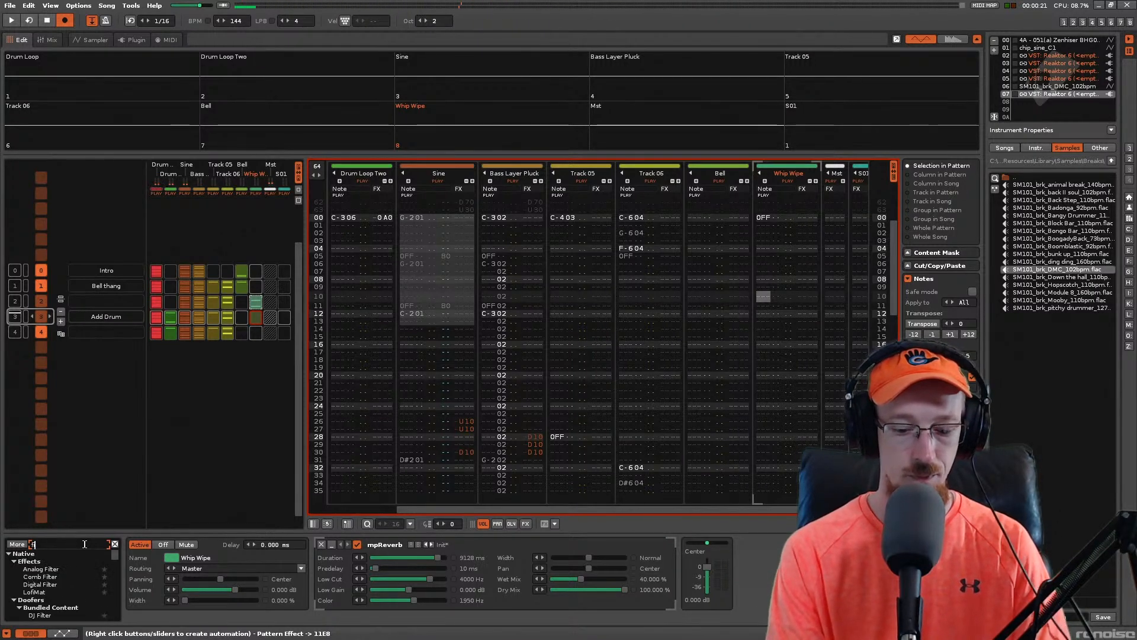
pyautogui.doubleClick(50, 570)
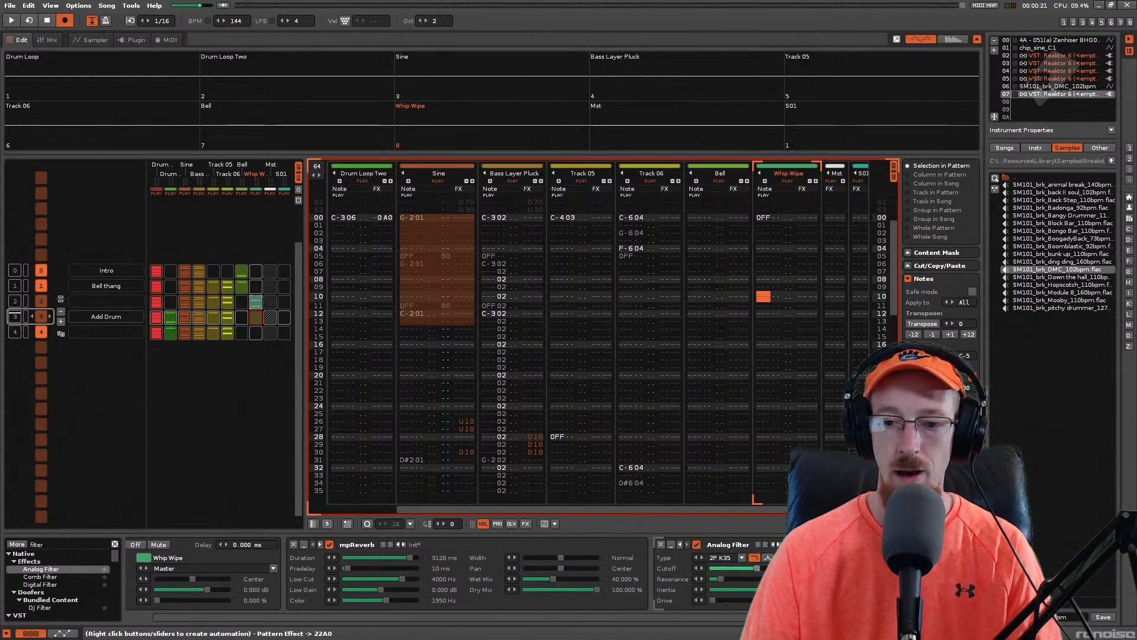
pyautogui.press('space')
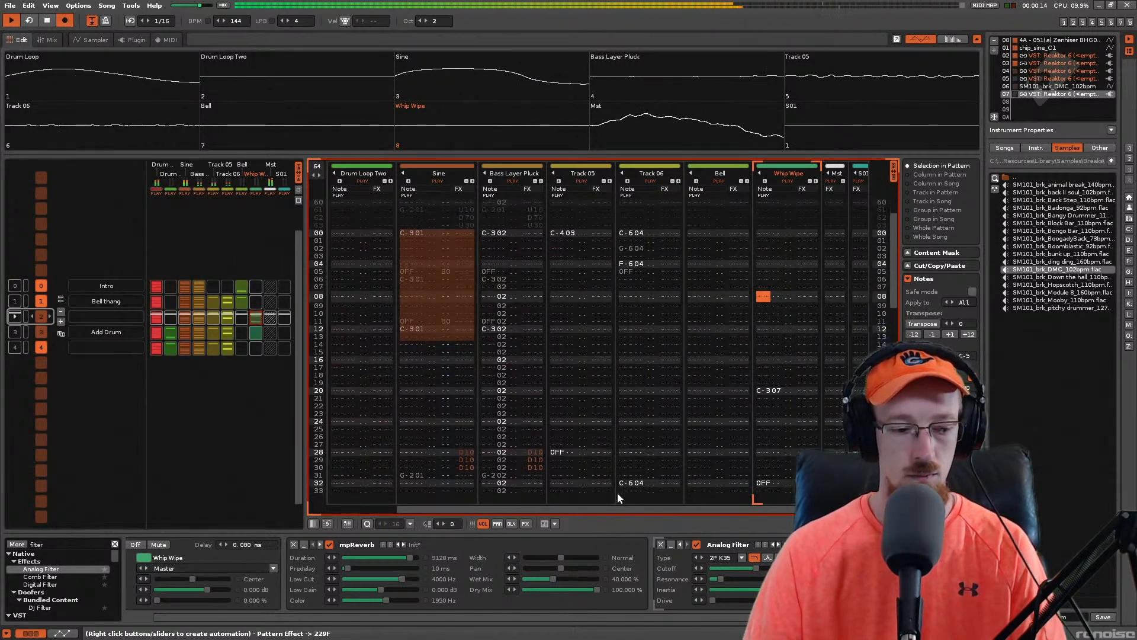
pyautogui.hotkey('ctrl', 's')
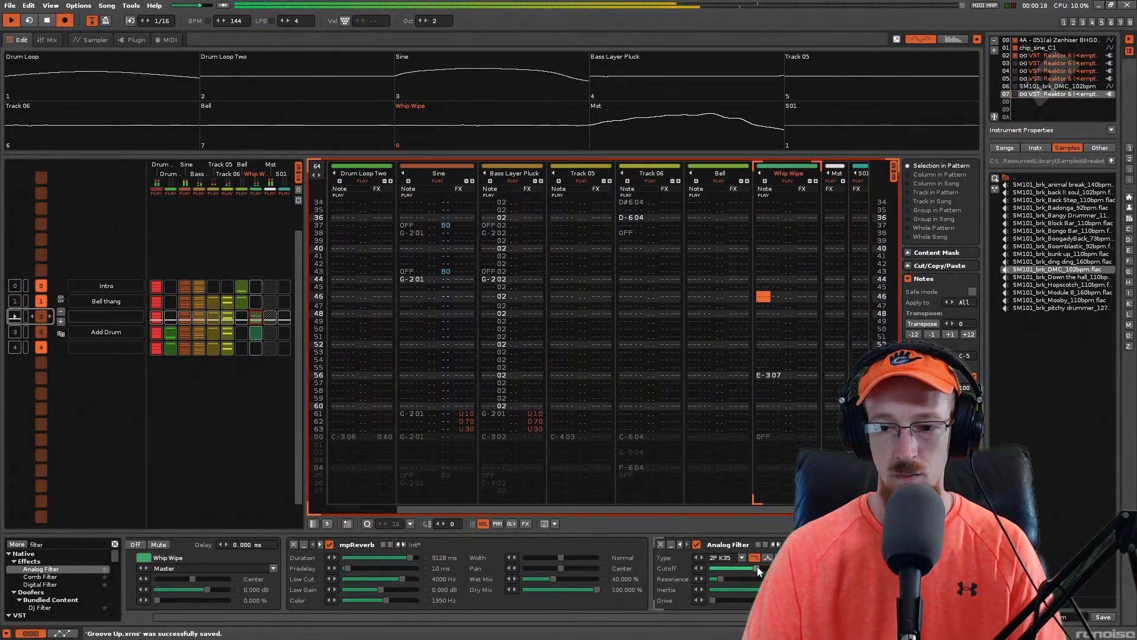
# Step: Lower the Analog Filter's cutoff and enter a C note for instrument 07 at line 04 of the Add Drum pattern on Whip Wipe
pyautogui.moveTo(759, 571); pyautogui.dragTo(744, 570)
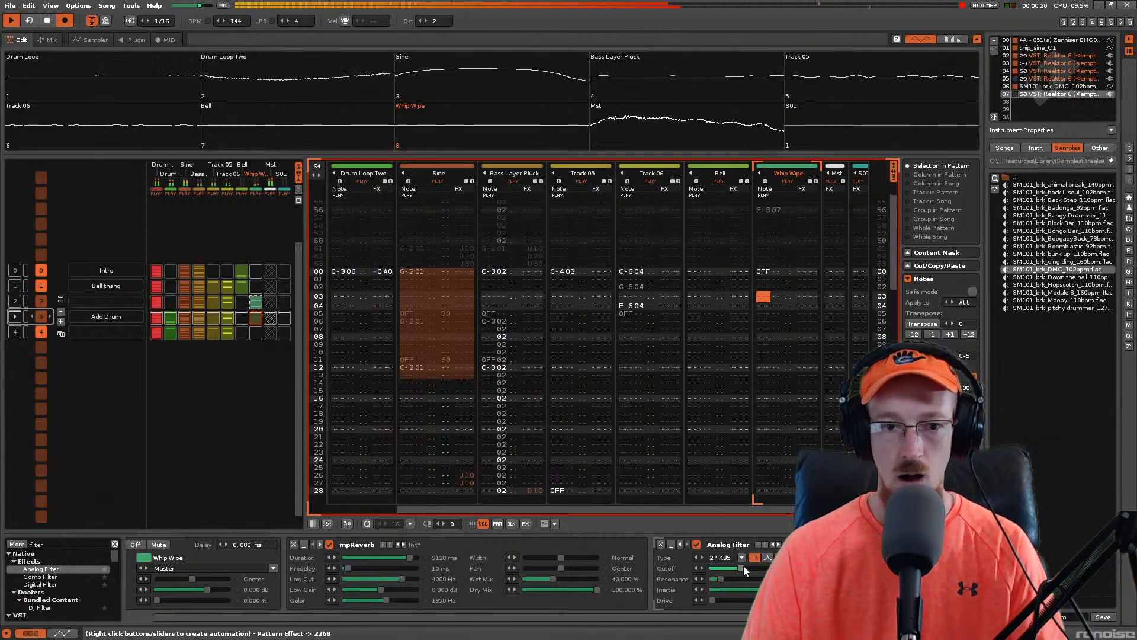
pyautogui.press('space')
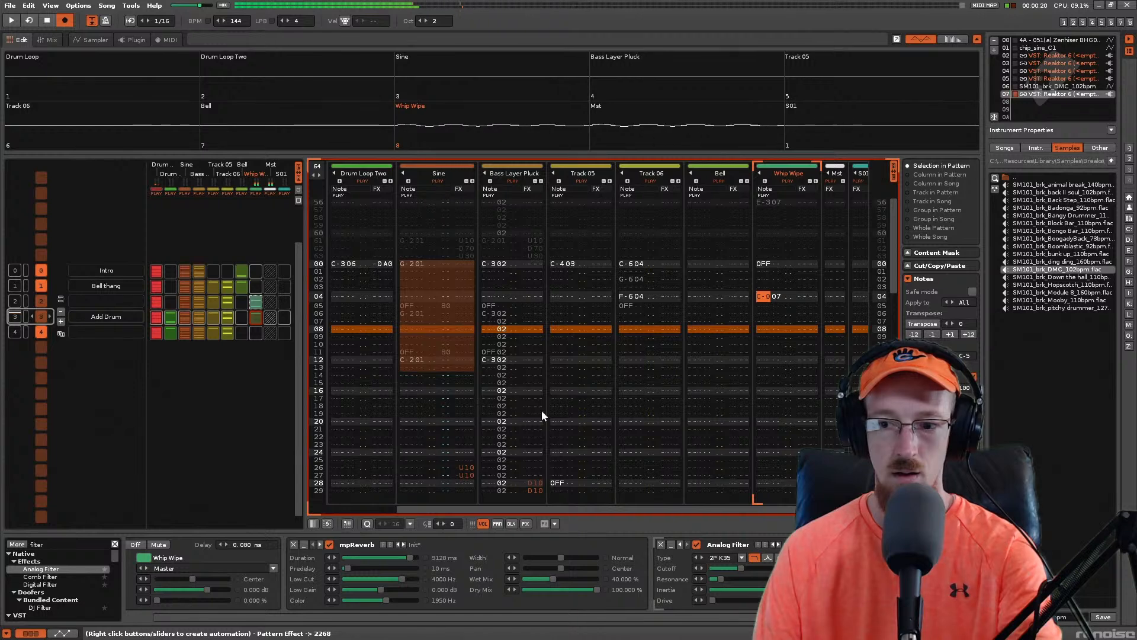
pyautogui.scroll(5, 778, 408)
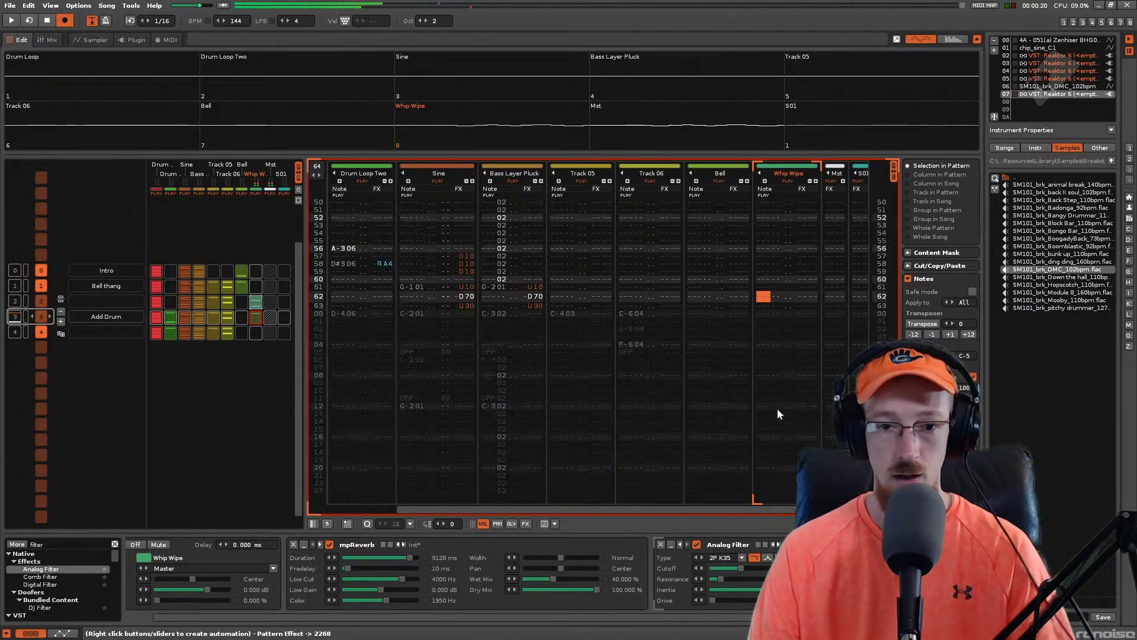
pyautogui.scroll(2, 642, 403)
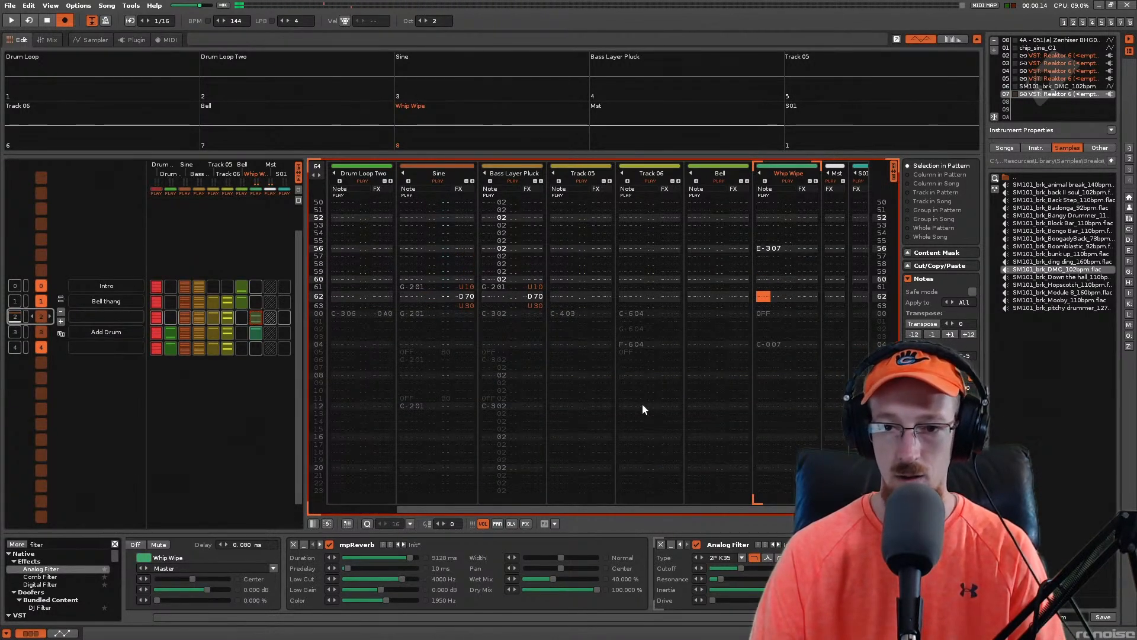
# Step: Change the Whip Wipe note at line 56 of pattern 2 to C-1, with the keyboard octave lowered to 0
pyautogui.scroll(2, 609, 393)
pyautogui.scroll(-1, 609, 393)
pyautogui.press('KP_Divide')
pyautogui.press('KP_Divide')
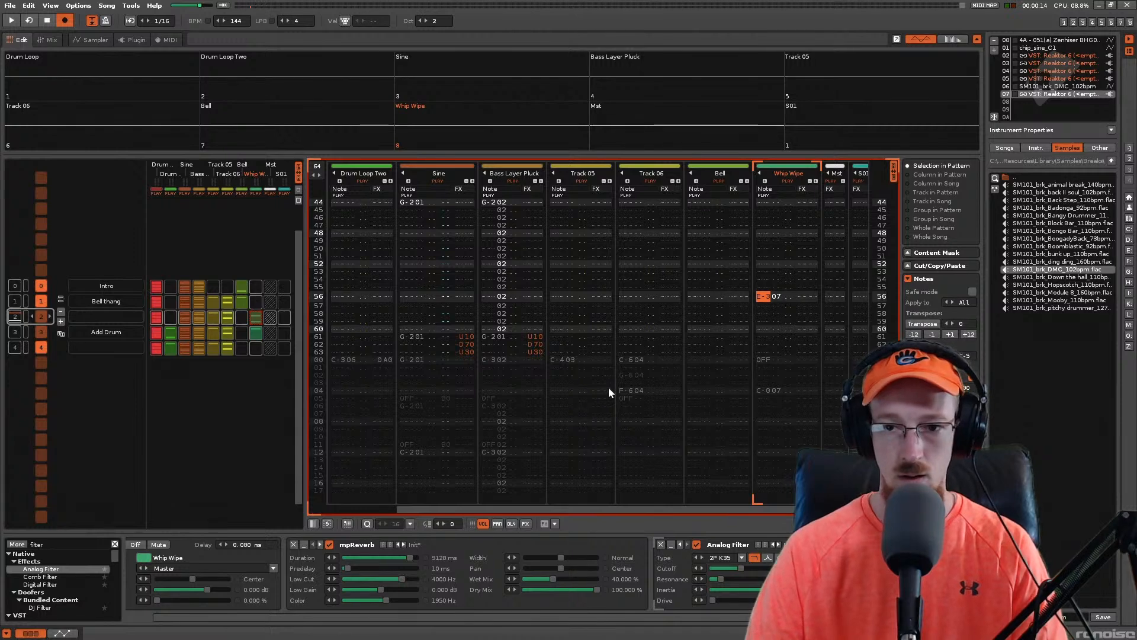
pyautogui.press('q')
# Step: Enter an F-1 note for instrument 07 at line 20 of pattern 2 on Whip Wipe, clearing the duplicate at line 19
pyautogui.scroll(-19, 609, 386)
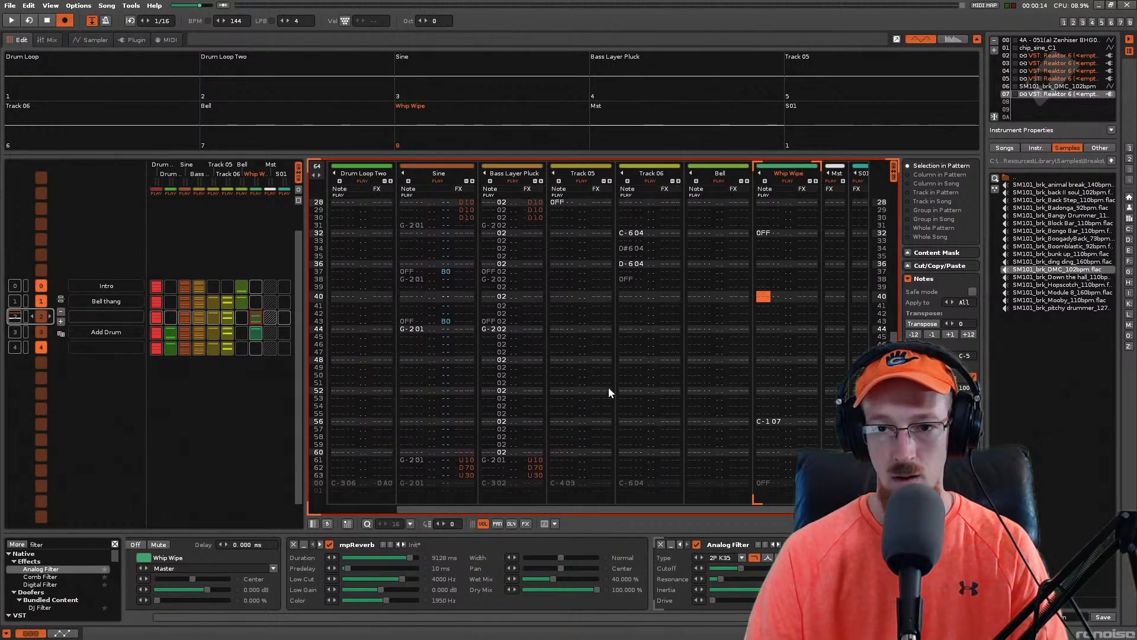
pyautogui.press('Up')
pyautogui.press('Up')
pyautogui.press('Up')
pyautogui.press('Up')
pyautogui.press('Up')
pyautogui.press('Up')
pyautogui.press('Up')
pyautogui.press('Up')
pyautogui.press('Up')
pyautogui.press('Up')
pyautogui.press('Up')
pyautogui.press('r')
pyautogui.press('Down')
pyautogui.press('r')
pyautogui.press('Up')
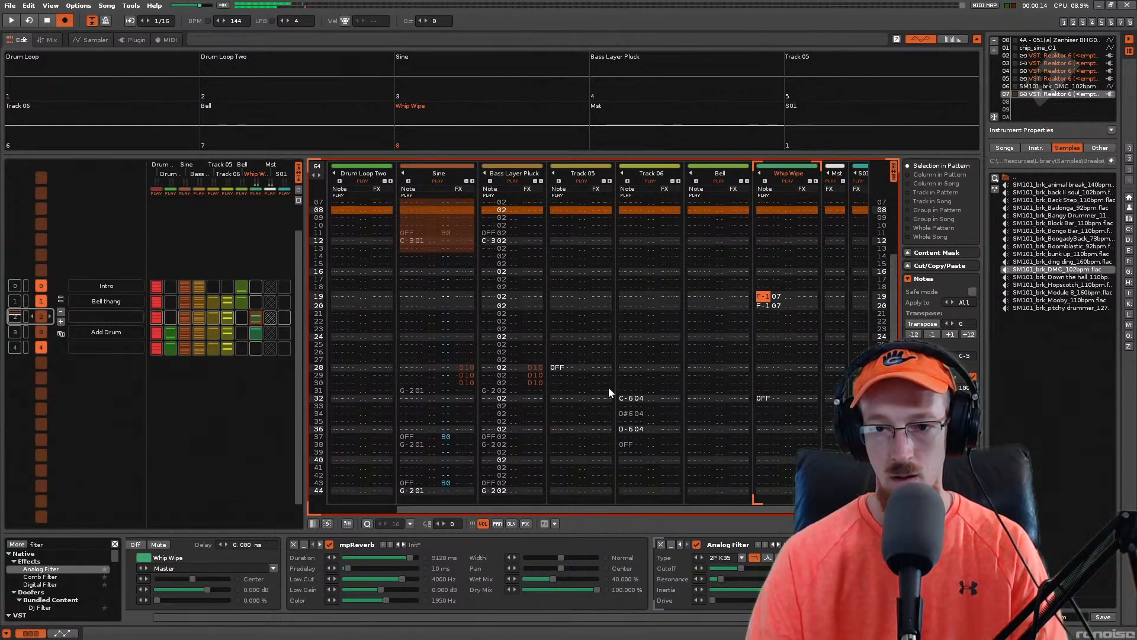
pyautogui.press('Delete')
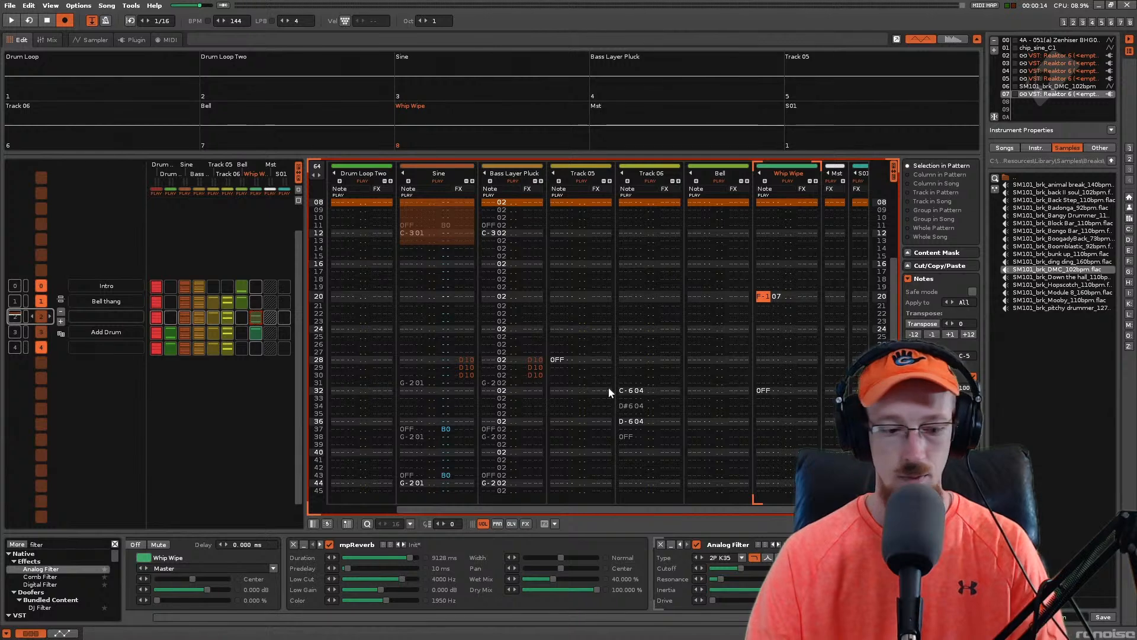
# Step: Raise the Whip Wipe note at line 20 of pattern 2 to F-2, save the song and play the pattern
pyautogui.press('r')
pyautogui.press('Up')
pyautogui.press('Up')
pyautogui.press('Up')
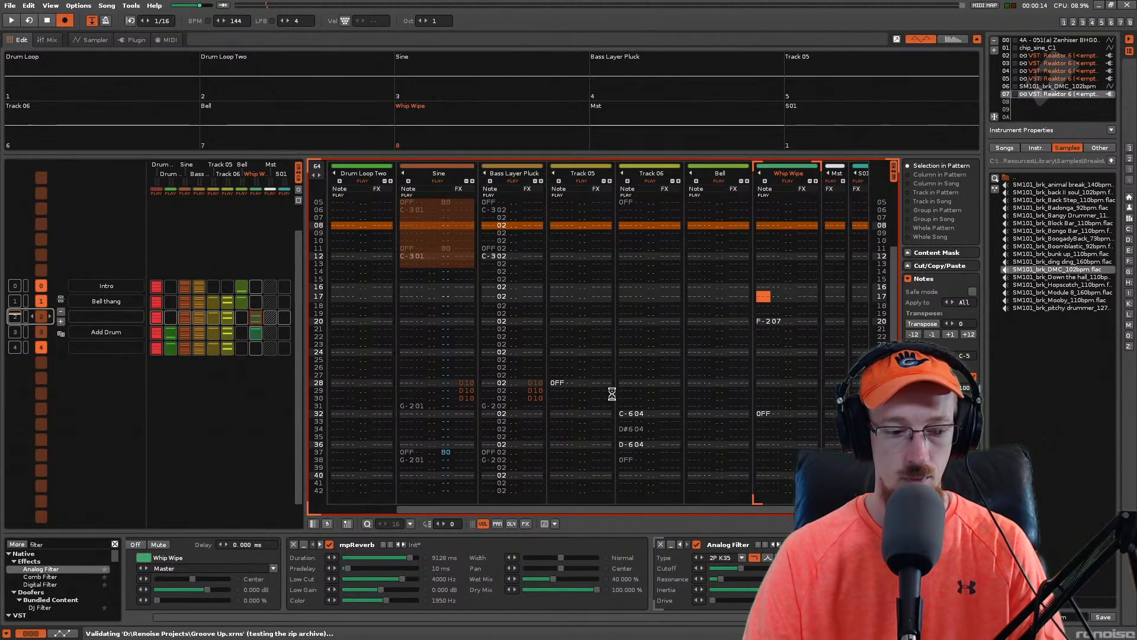
pyautogui.press('space')
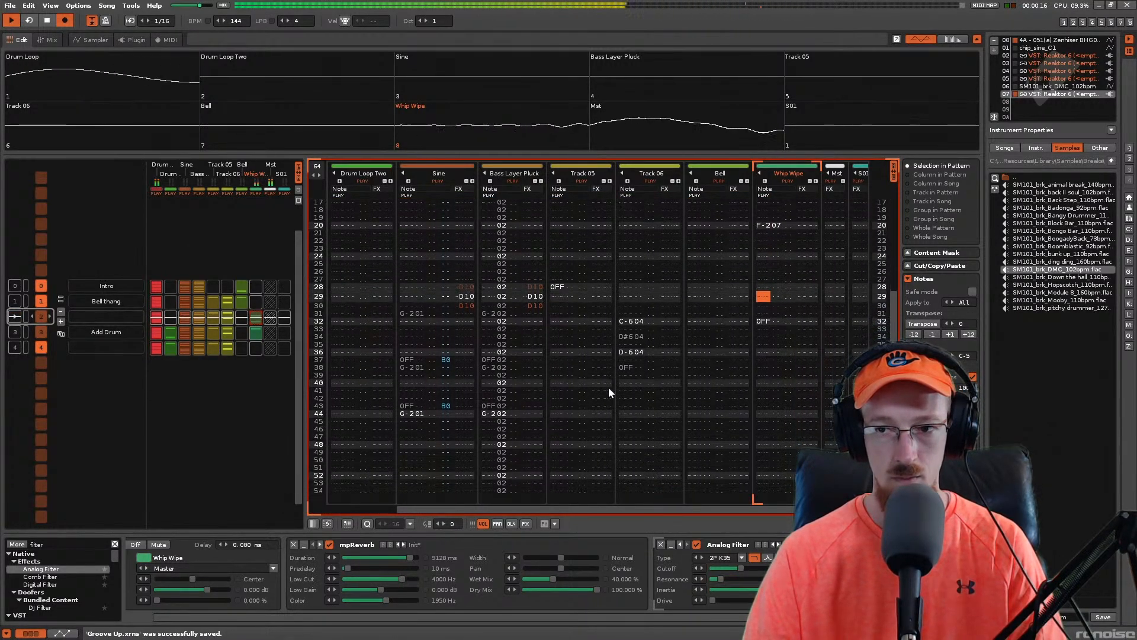
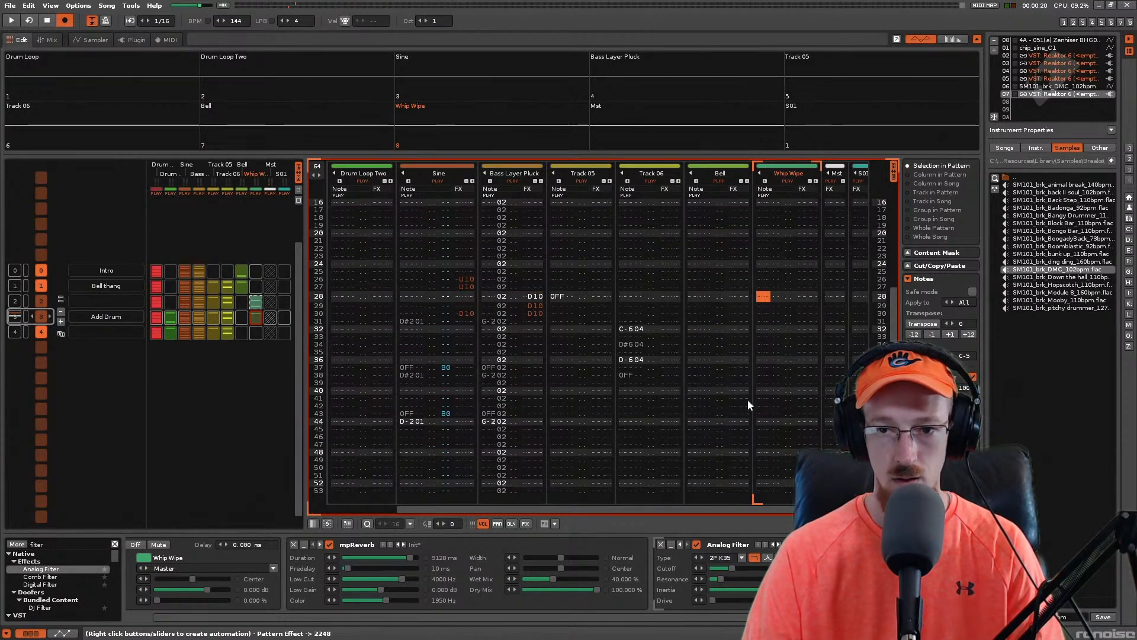
# Step: Replace the Whip Wipe C note at line 04 of the Add Drum pattern with a note-off and clear the note-off at line 00
pyautogui.press('Down')
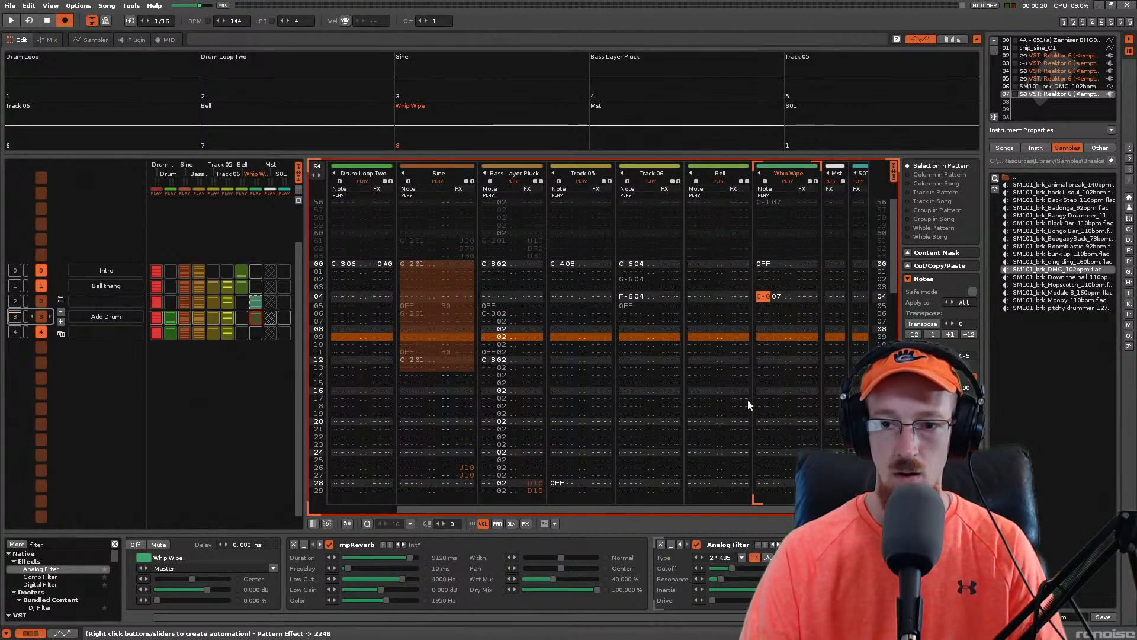
pyautogui.press('Delete')
pyautogui.press('Up')
pyautogui.press('Up')
pyautogui.press('Up')
pyautogui.press('Delete')
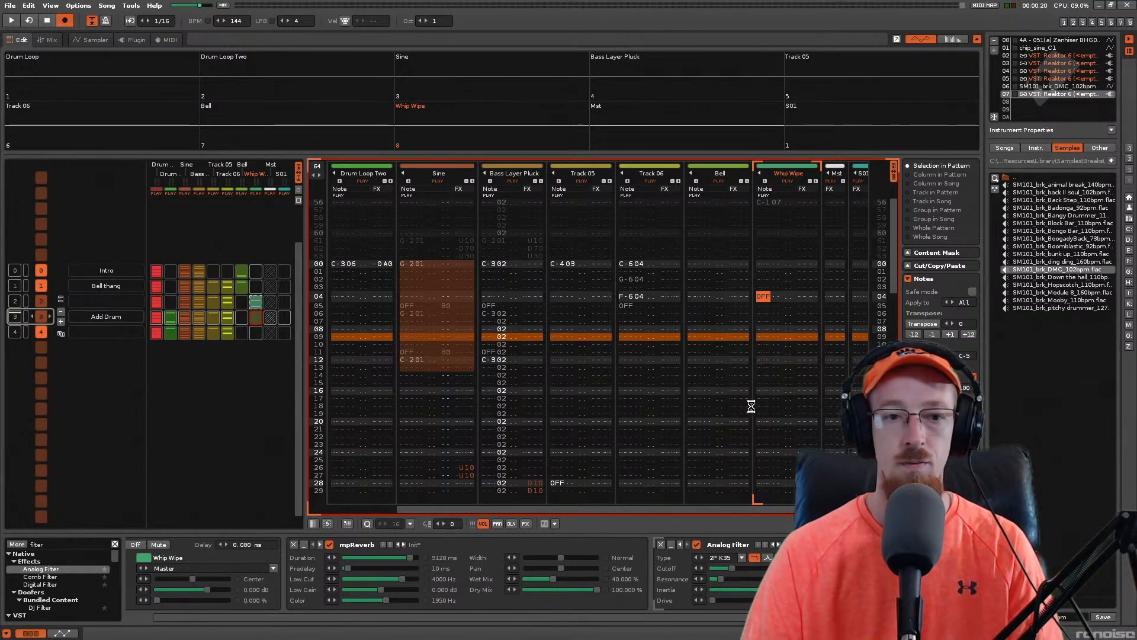
# Step: Play pattern 2 to hear the revised Whip Wipe notes
pyautogui.hotkey('ctrl', 'Up')
pyautogui.hotkey('ctrl', 'Up')
pyautogui.press('space')
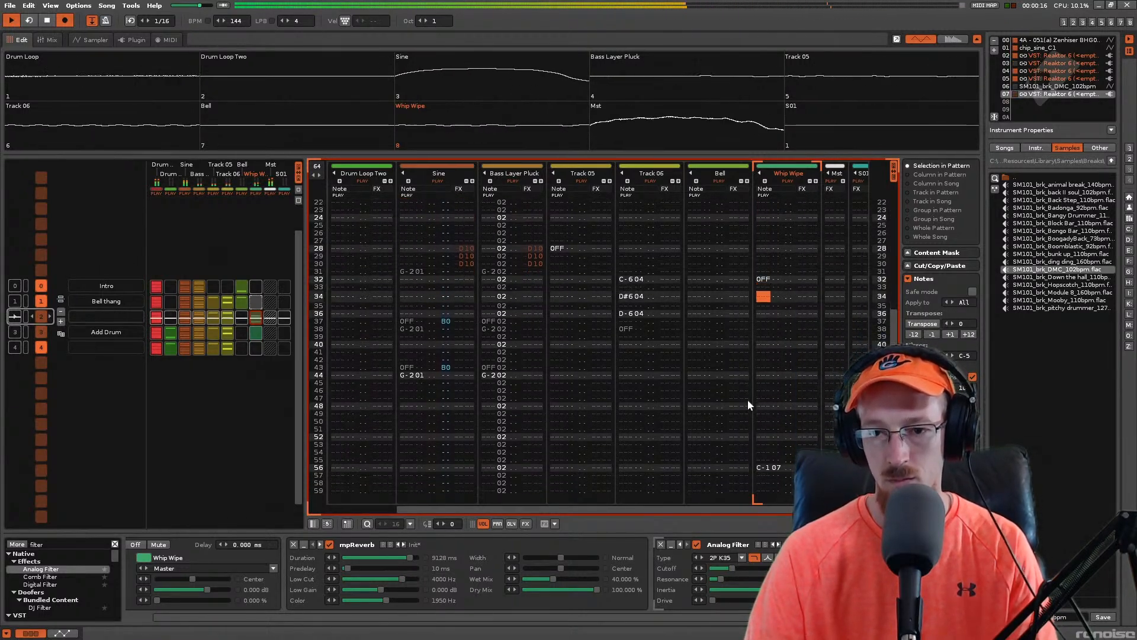
pyautogui.press('space')
# Step: Move the Whip Wipe note-off in pattern 2 from line 32 to line 36 and play the song
pyautogui.press('Up')
pyautogui.press('Up')
pyautogui.press('Up')
pyautogui.press('Up')
pyautogui.press('Up')
pyautogui.press('Up')
pyautogui.press('Up')
pyautogui.press('Up')
pyautogui.press('Up')
pyautogui.press('Up')
pyautogui.press('Up')
pyautogui.press('Up')
pyautogui.press('Up')
pyautogui.press('Up')
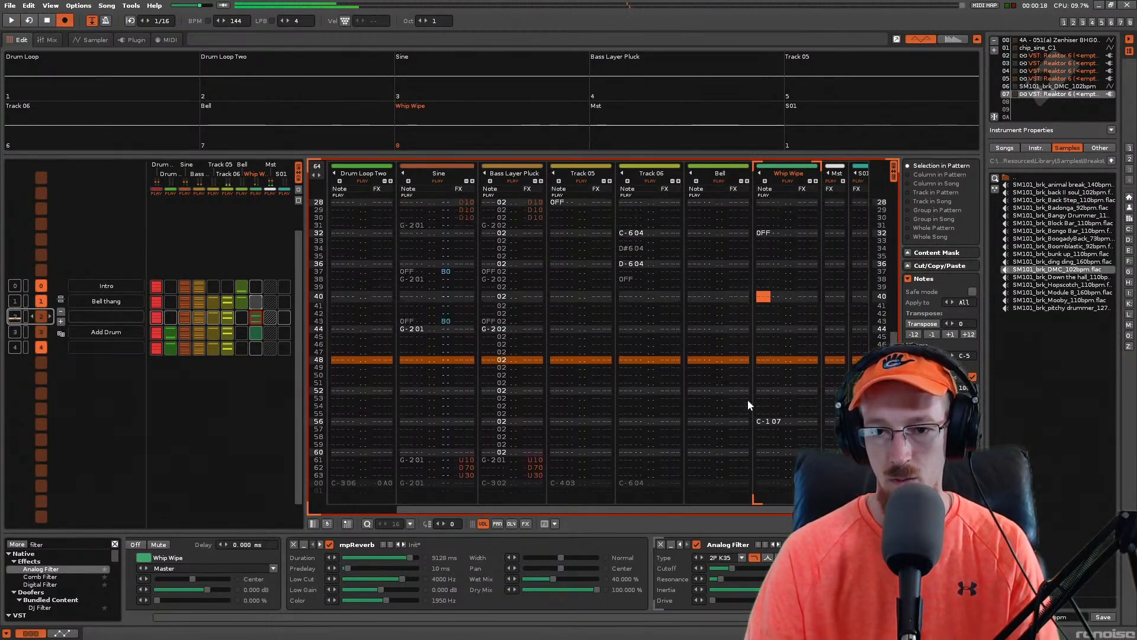
pyautogui.press('Up')
pyautogui.press('Up')
pyautogui.press('Delete')
pyautogui.press('Down')
pyautogui.press('Down')
pyautogui.press('Down')
pyautogui.press('Down')
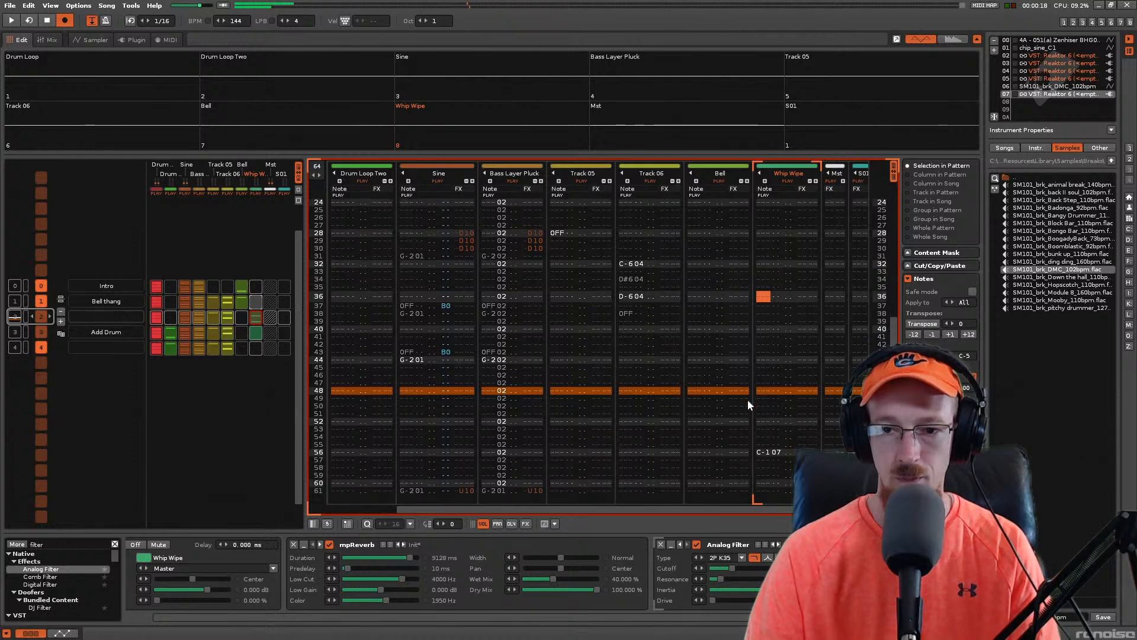
pyautogui.press('a')
pyautogui.press('space')
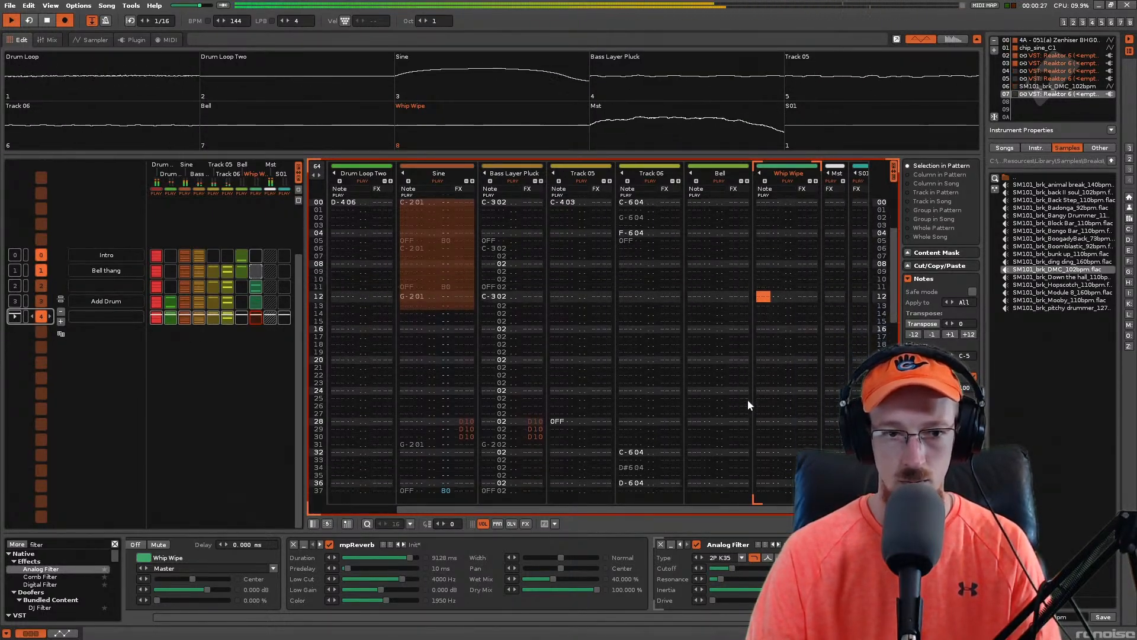
# Step: Review the start of pattern 4 across the tracks back to Sine and play a short passage
pyautogui.press('Up')
pyautogui.press('Up')
pyautogui.press('Up')
pyautogui.press('Up')
pyautogui.press('Up')
pyautogui.press('Up')
pyautogui.press('Up')
pyautogui.press('Up')
pyautogui.press('Up')
pyautogui.press('Up')
pyautogui.press('Up')
pyautogui.press('Up')
pyautogui.press('Up')
pyautogui.press('Up')
pyautogui.press('Up')
pyautogui.press('Up')
pyautogui.press('Up')
pyautogui.press('Up')
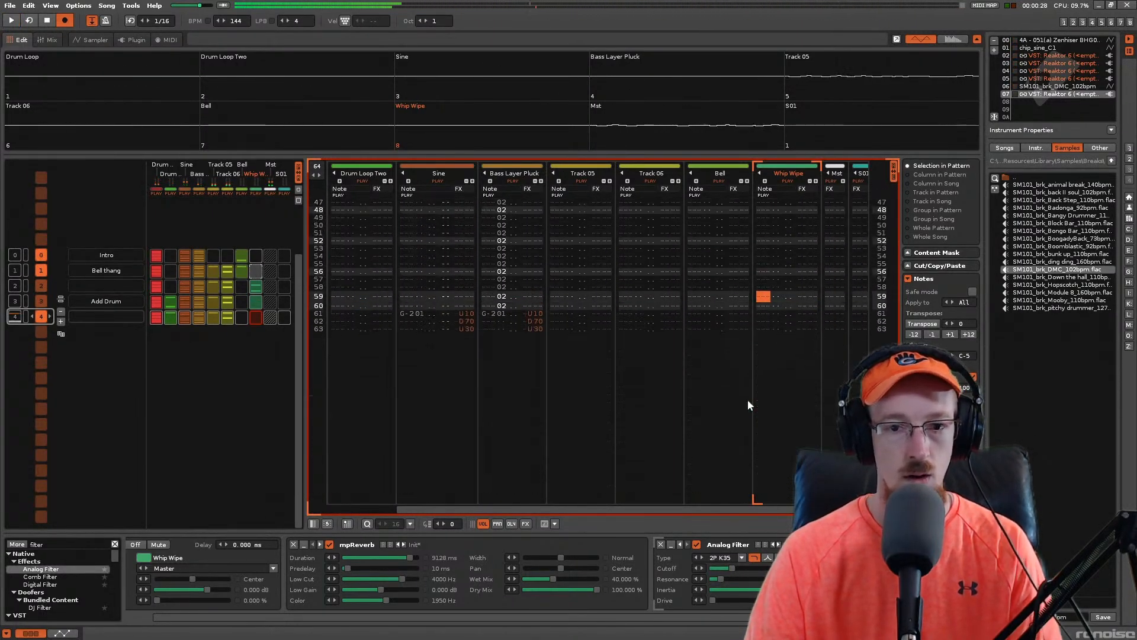
pyautogui.press('Left')
pyautogui.press('Left')
pyautogui.press('Left')
pyautogui.press('Left')
pyautogui.press('Left')
pyautogui.press('Left')
pyautogui.press('Left')
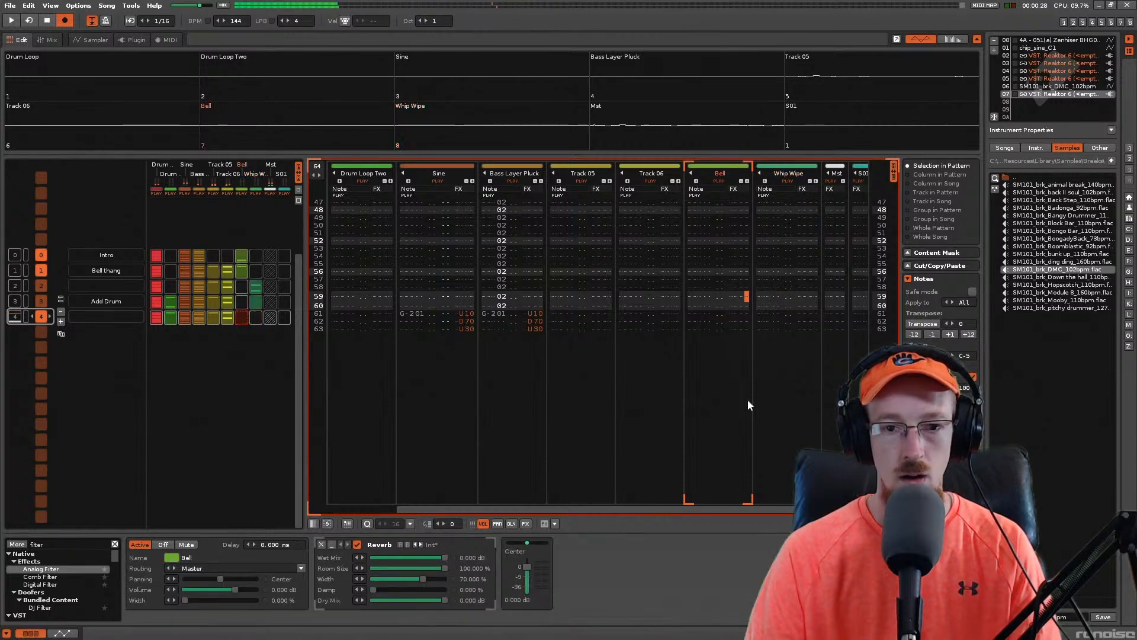
pyautogui.press('Left')
pyautogui.press('Left')
pyautogui.press('Left')
pyautogui.press('Left')
pyautogui.press('Left')
pyautogui.press('Left')
pyautogui.press('Left')
pyautogui.press('Left')
pyautogui.press('Left')
pyautogui.press('Left')
pyautogui.press('Left')
pyautogui.press('Left')
pyautogui.press('Left')
pyautogui.press('Left')
pyautogui.press('Left')
pyautogui.press('Left')
pyautogui.press('Left')
pyautogui.press('Left')
pyautogui.press('Left')
pyautogui.press('Left')
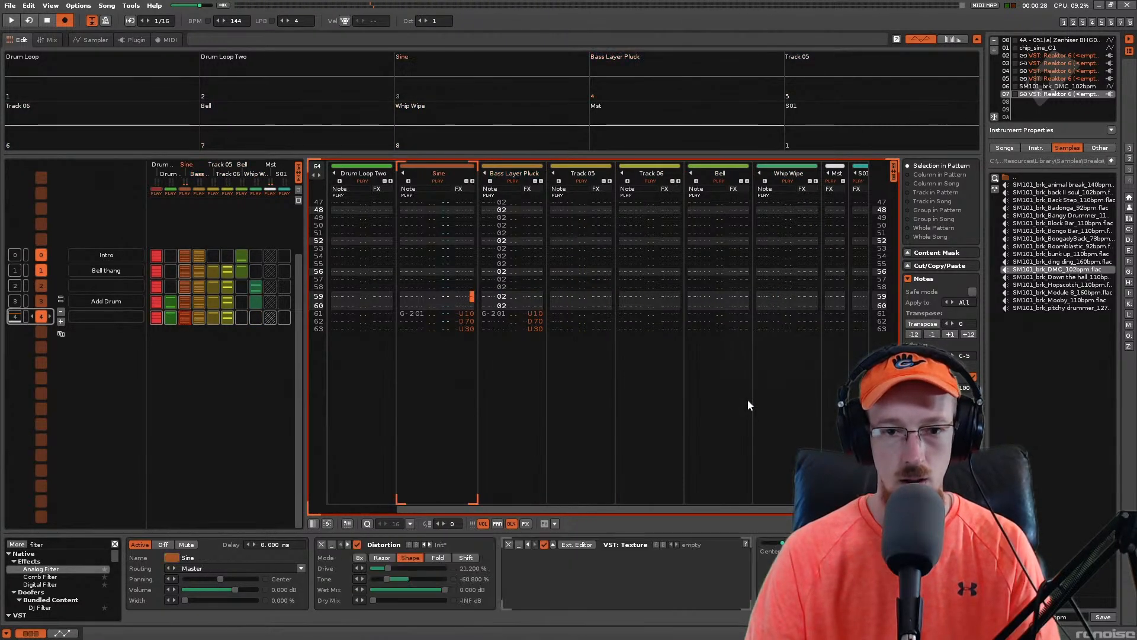
pyautogui.press('Down')
pyautogui.press('Down')
pyautogui.press('Down')
pyautogui.press('Down')
pyautogui.press('Down')
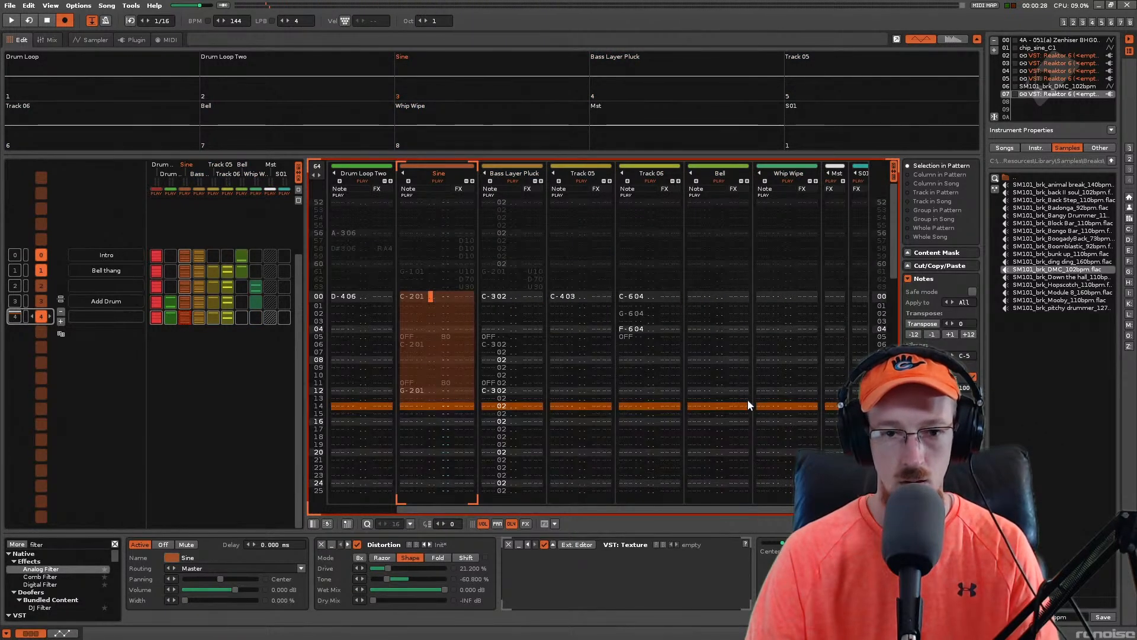
pyautogui.press('Left')
pyautogui.press('Left')
pyautogui.press('Left')
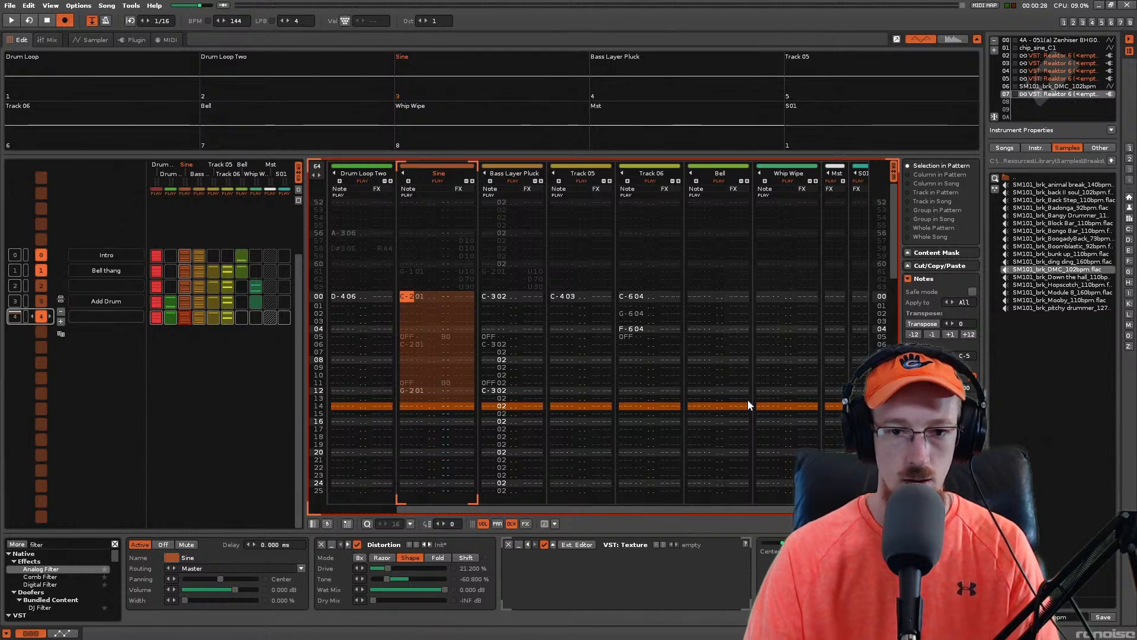
pyautogui.click(464, 366)
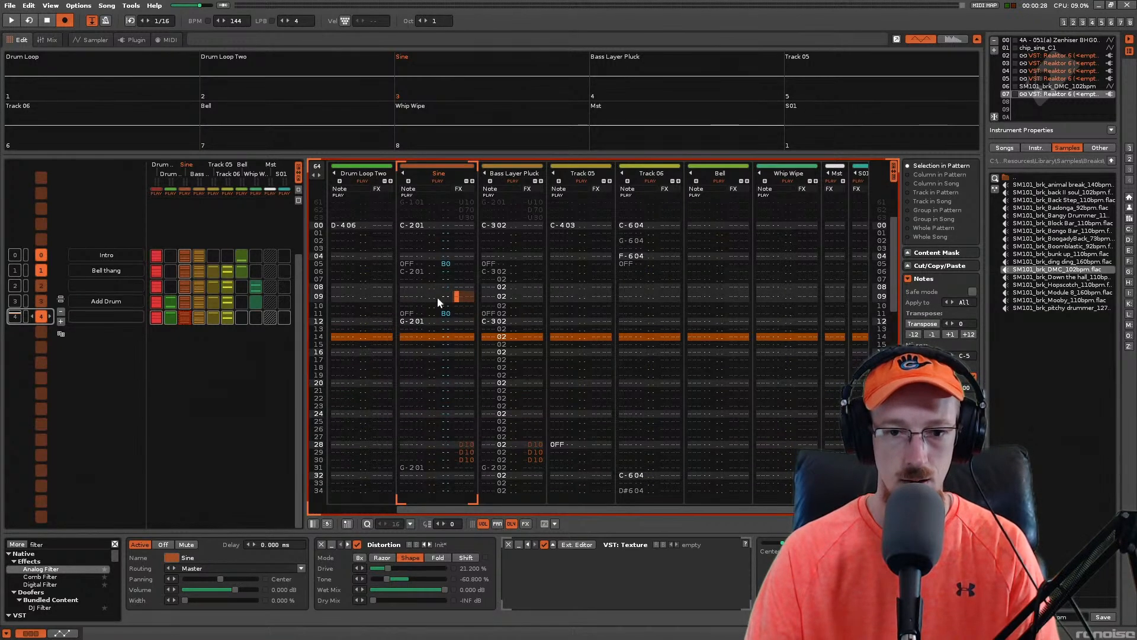
pyautogui.press('space')
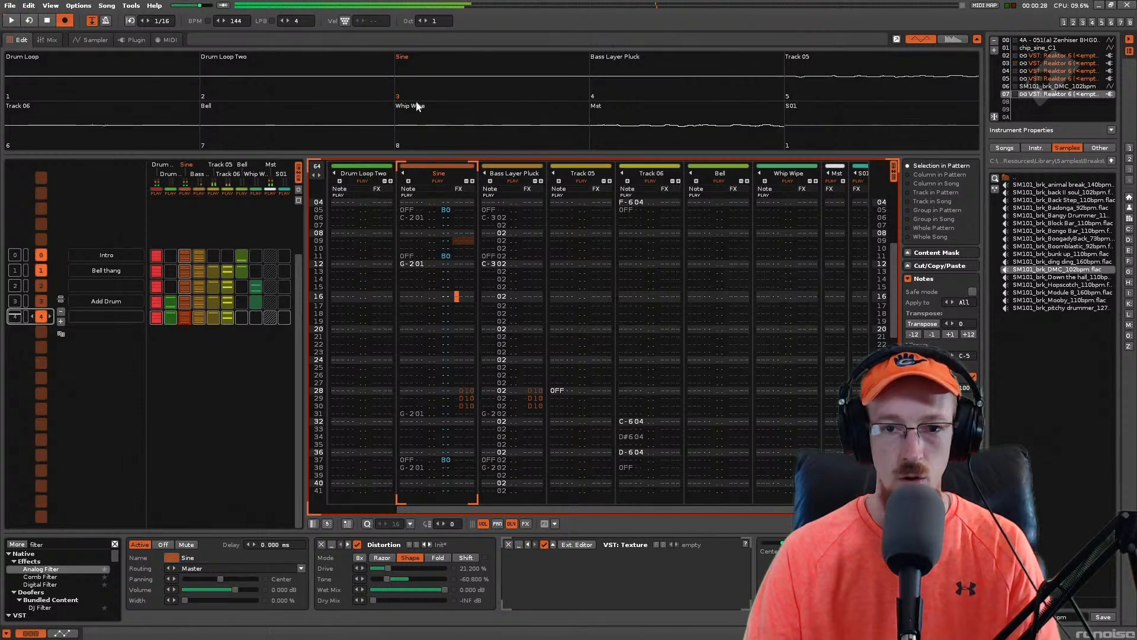
pyautogui.scroll(1, 450, 408)
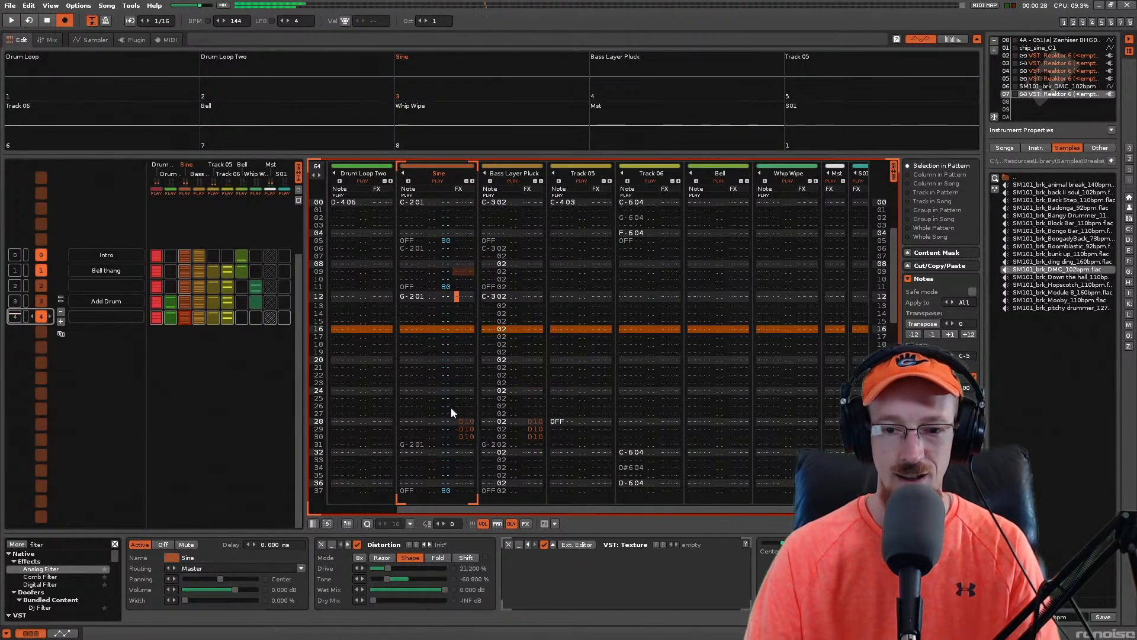
# Step: Change the Drum Loop Two note at line 00 of pattern 4 to a C for instrument 06 and save the song
pyautogui.hscroll(-1, 577, 511)
pyautogui.scroll(3, 435, 250)
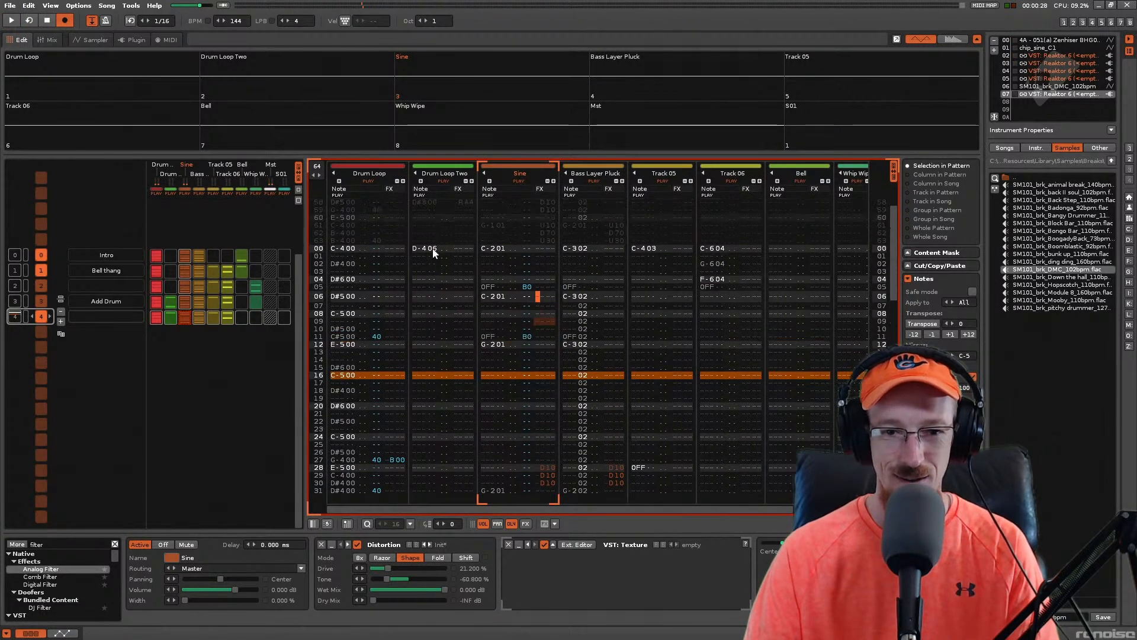
pyautogui.click(423, 301)
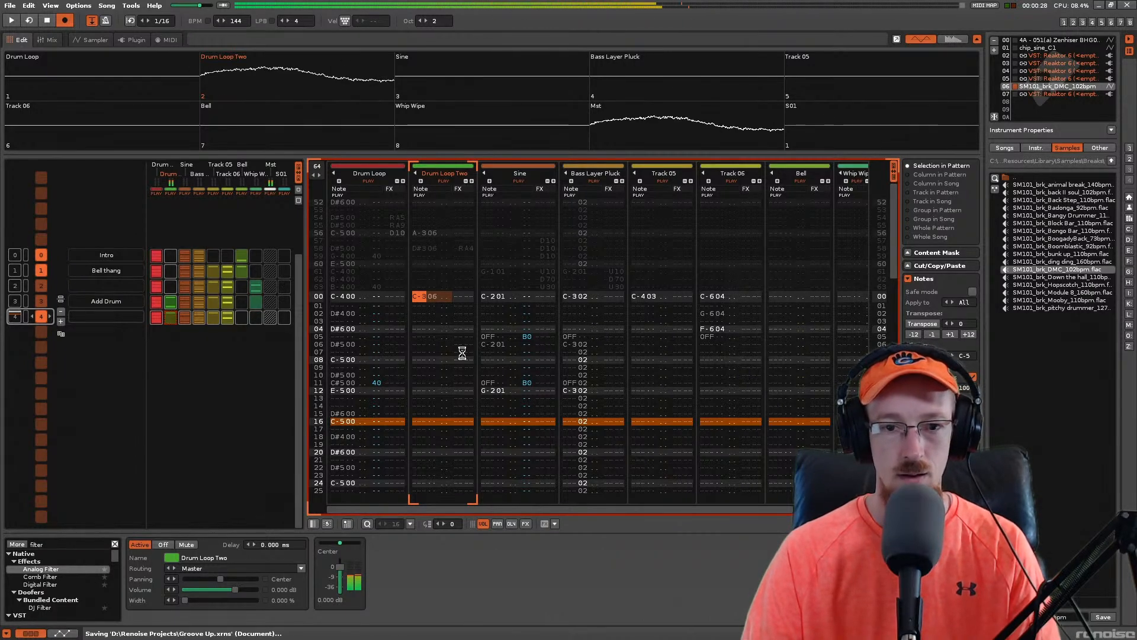
# Step: Play the Add Drum pattern through into pattern 4 to hear the changed drum loop
pyautogui.press('Up')
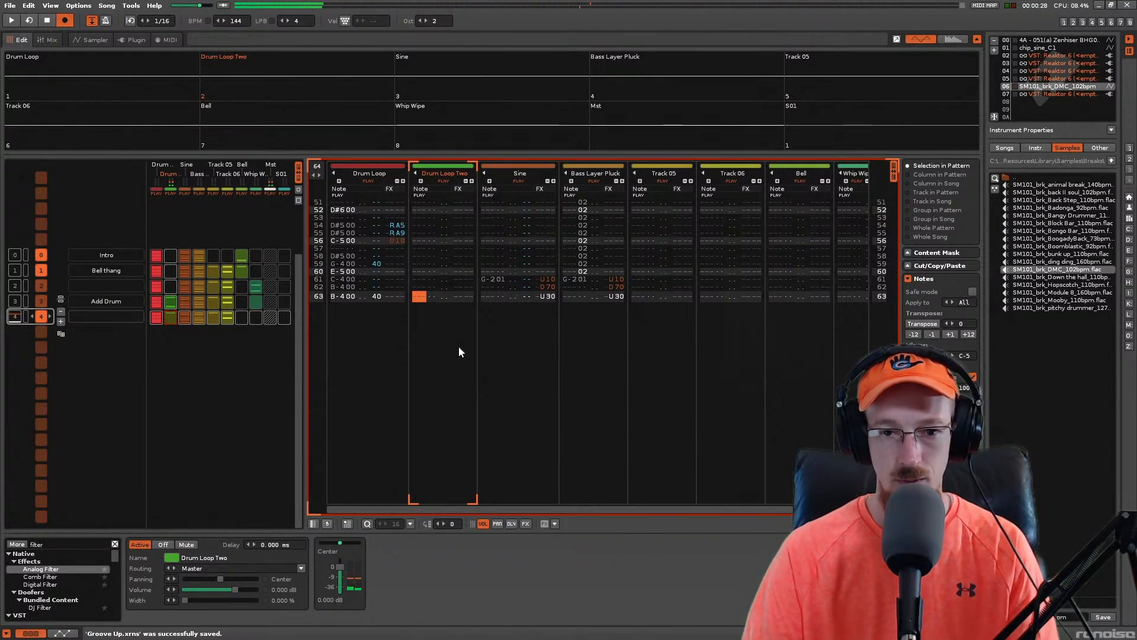
pyautogui.press('space')
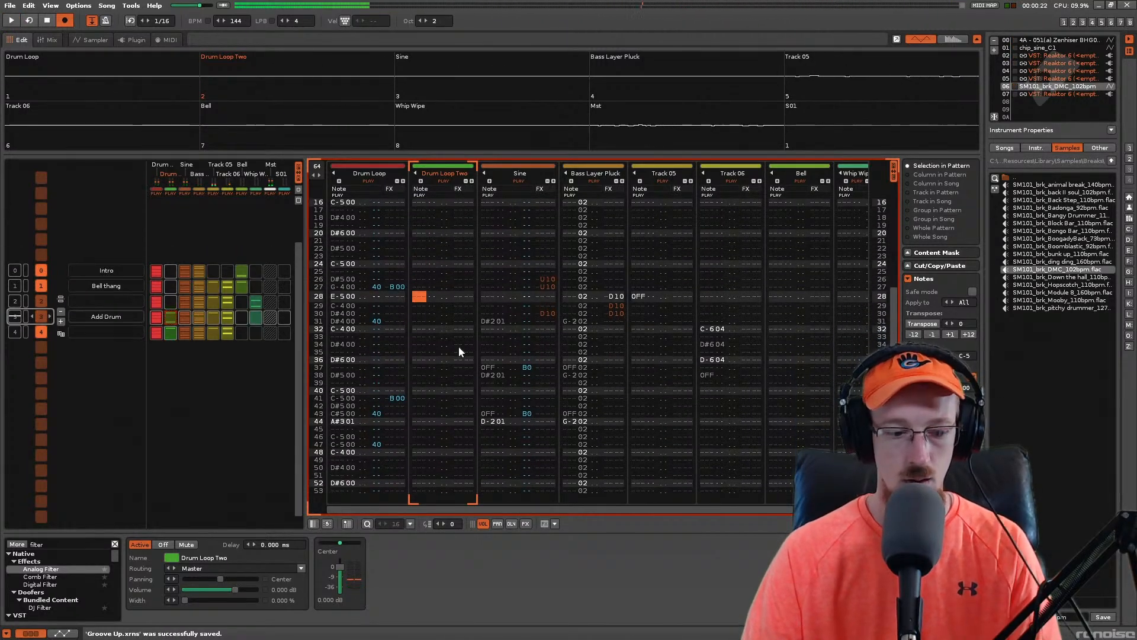
pyautogui.press('space')
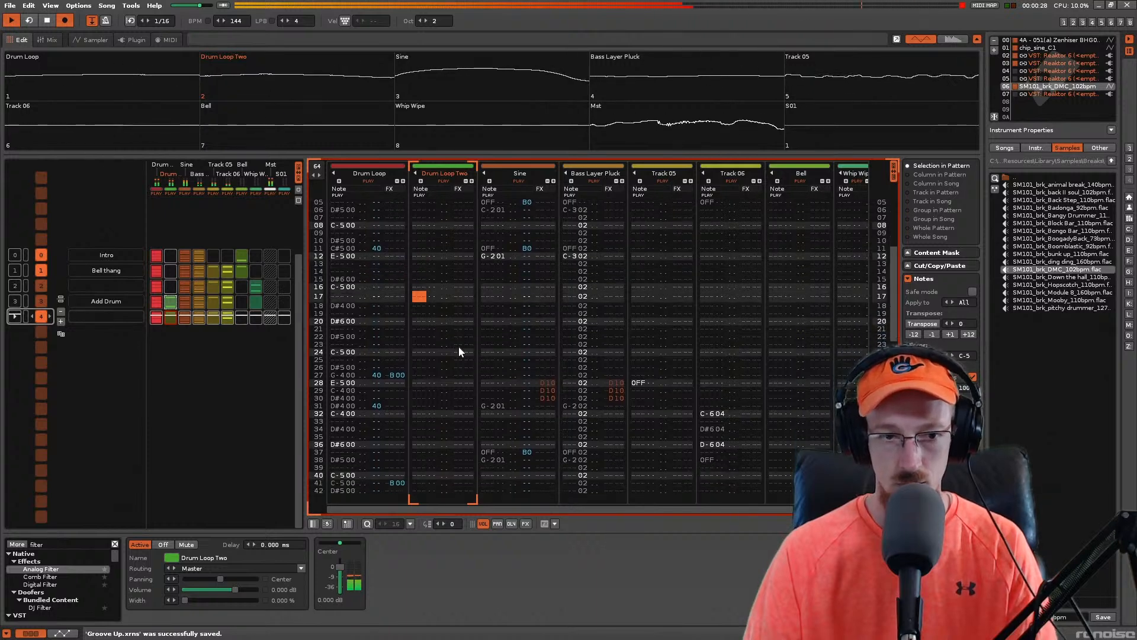
# Step: Insert a new empty pattern 5 after pattern 4, save the song and go to the new pattern's first line
pyautogui.click(61, 321)
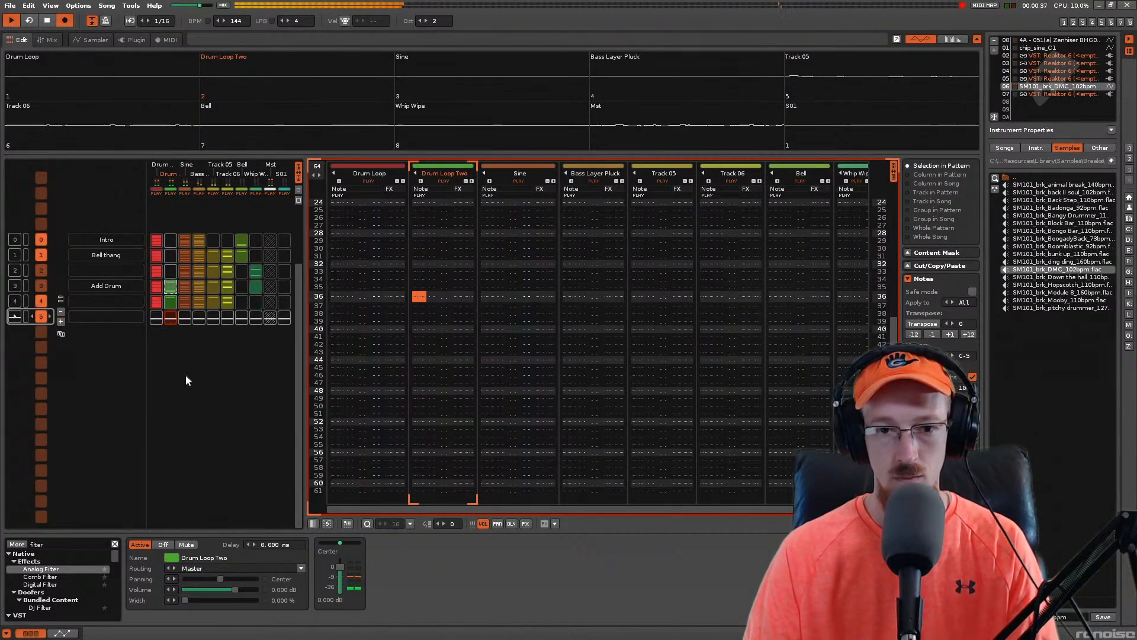
pyautogui.hotkey('ctrl', 's')
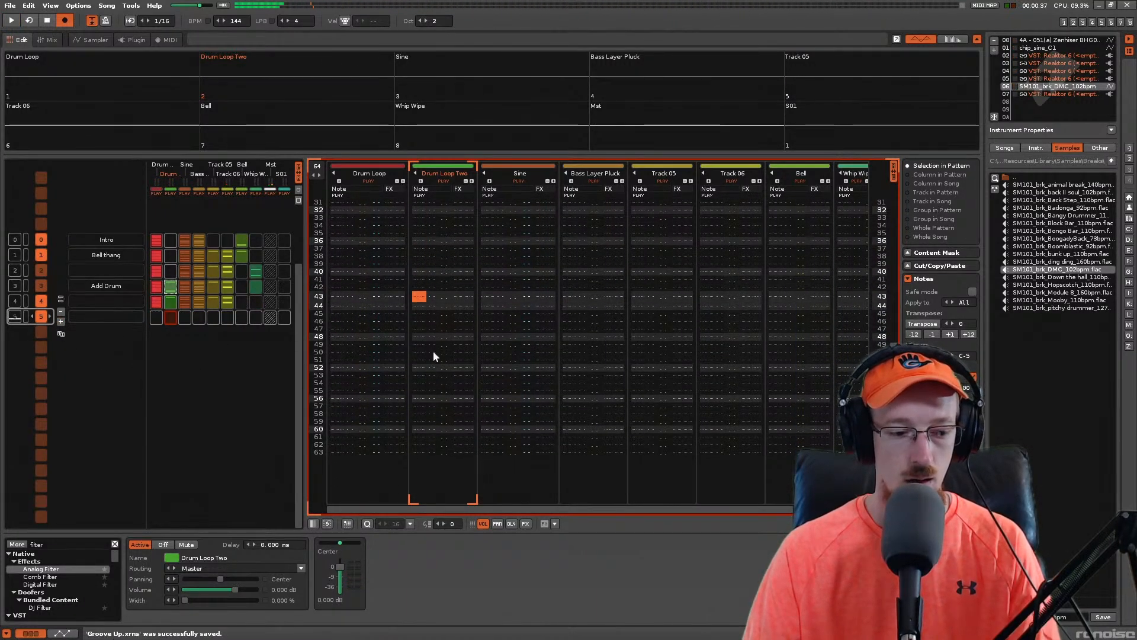
pyautogui.scroll(9, 436, 358)
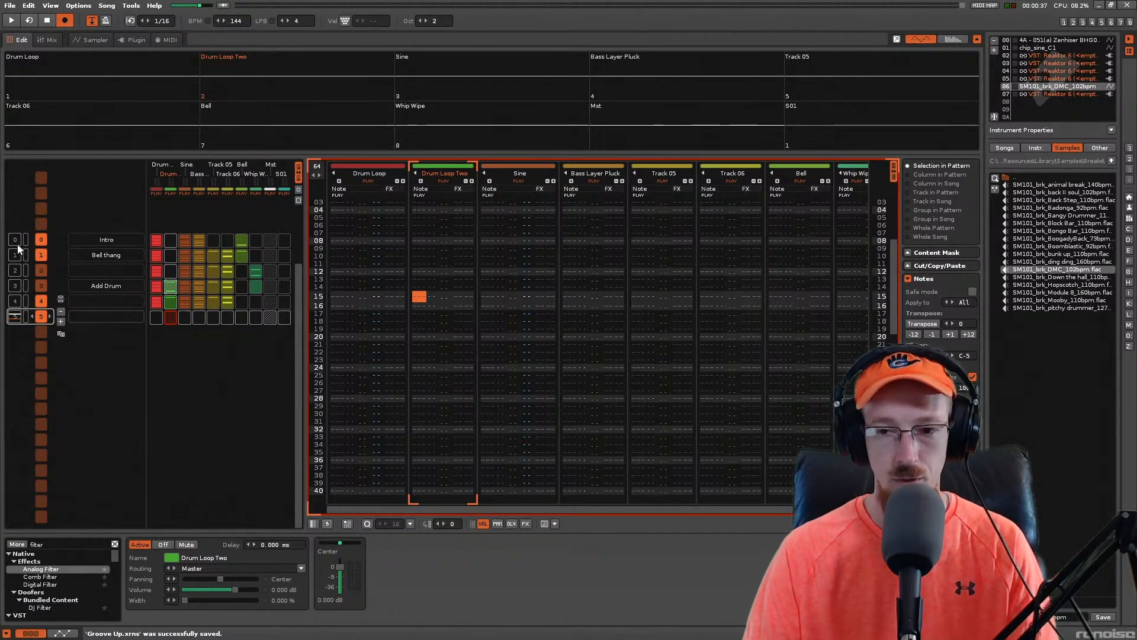
pyautogui.moveTo(891, 303); pyautogui.dragTo(893, 245)
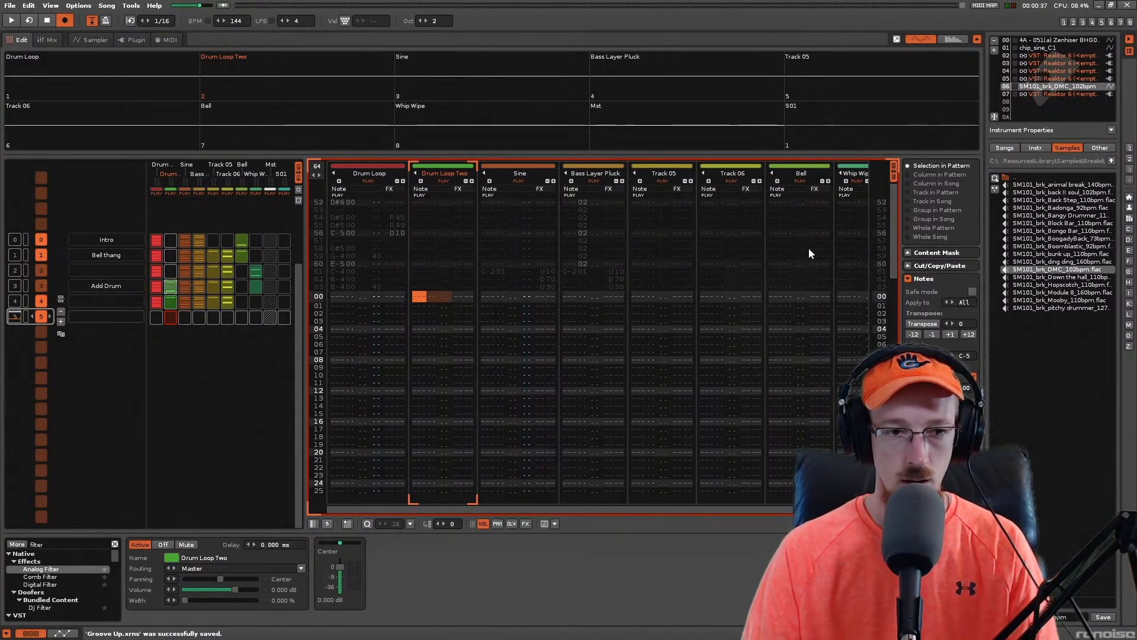
# Step: Play the whole song from the Intro pattern through to pattern 5, stop playback and save
pyautogui.doubleClick(15, 239)
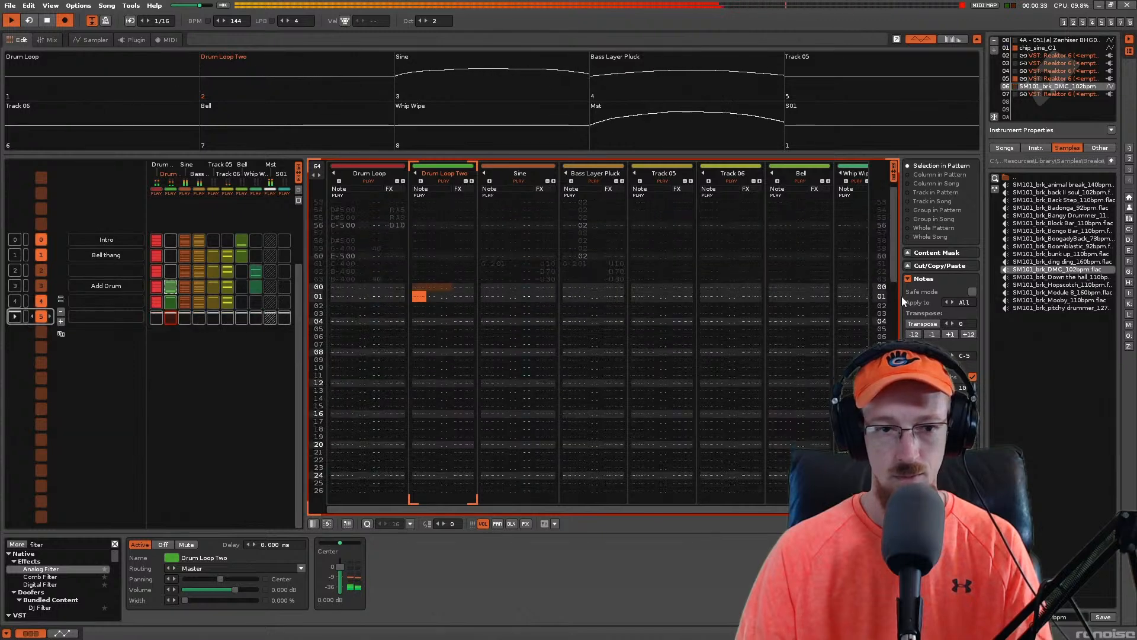
pyautogui.press('space')
pyautogui.hotkey('ctrl', 's')
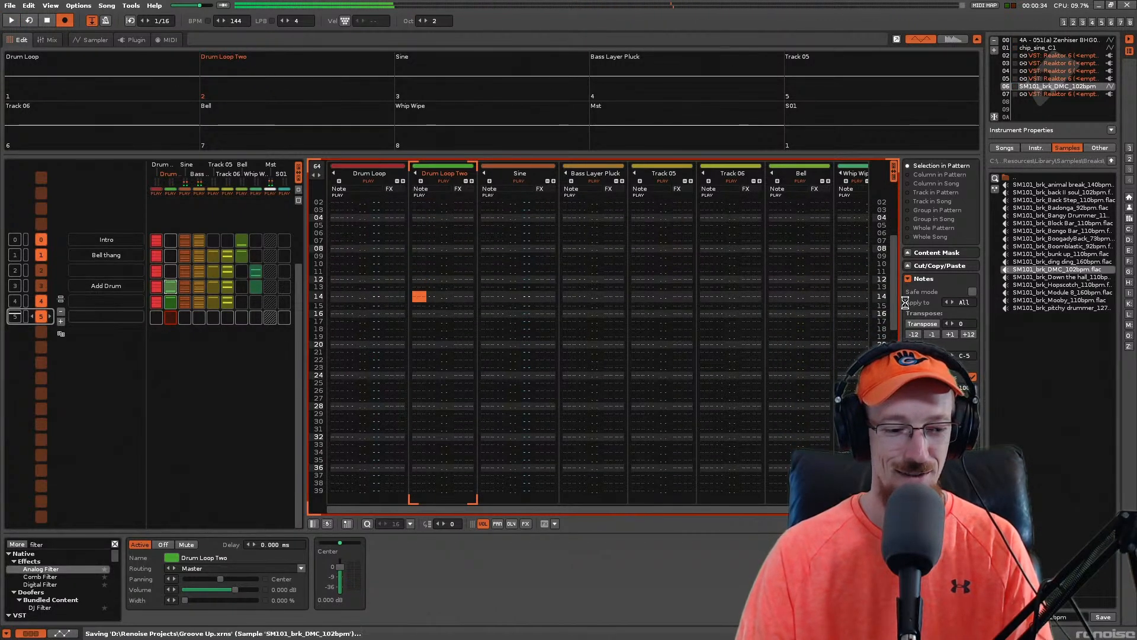
# Step: Look over the Bell track in patterns 2 to 4, return to the start of pattern 2 and save the song
pyautogui.scroll(-9, 567, 273)
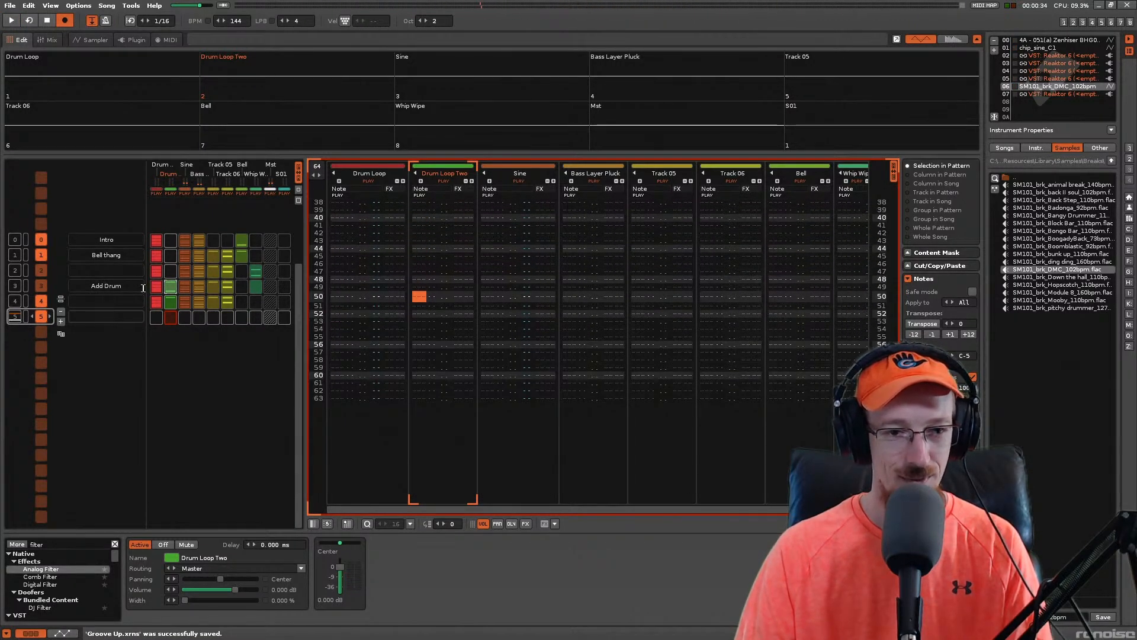
pyautogui.click(244, 290)
pyautogui.scroll(5, 261, 282)
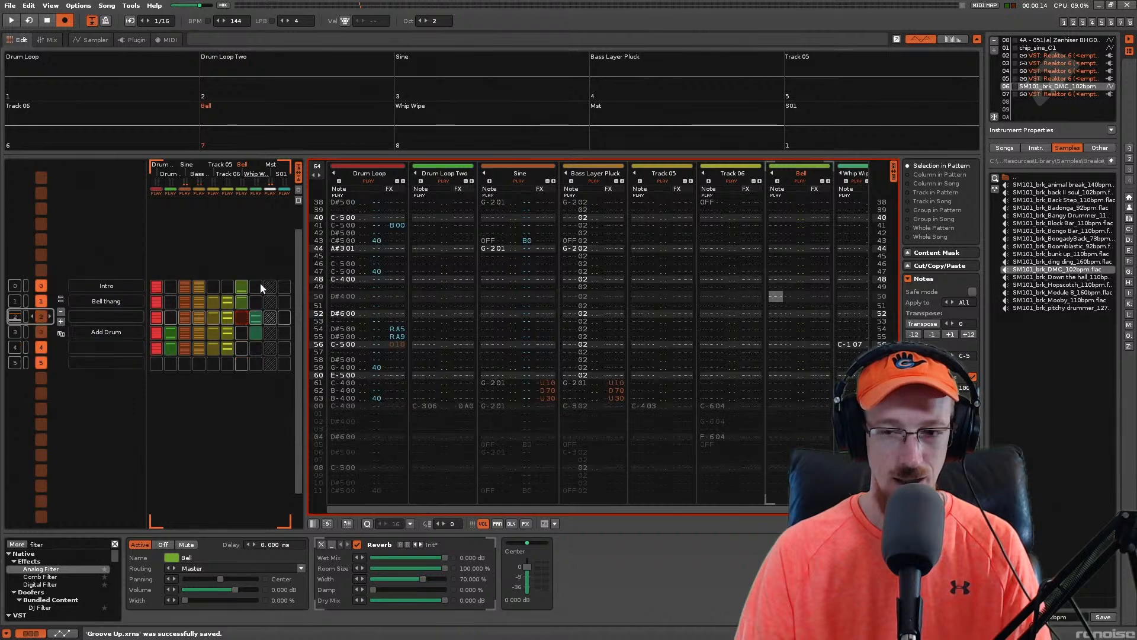
pyautogui.scroll(-3, 258, 282)
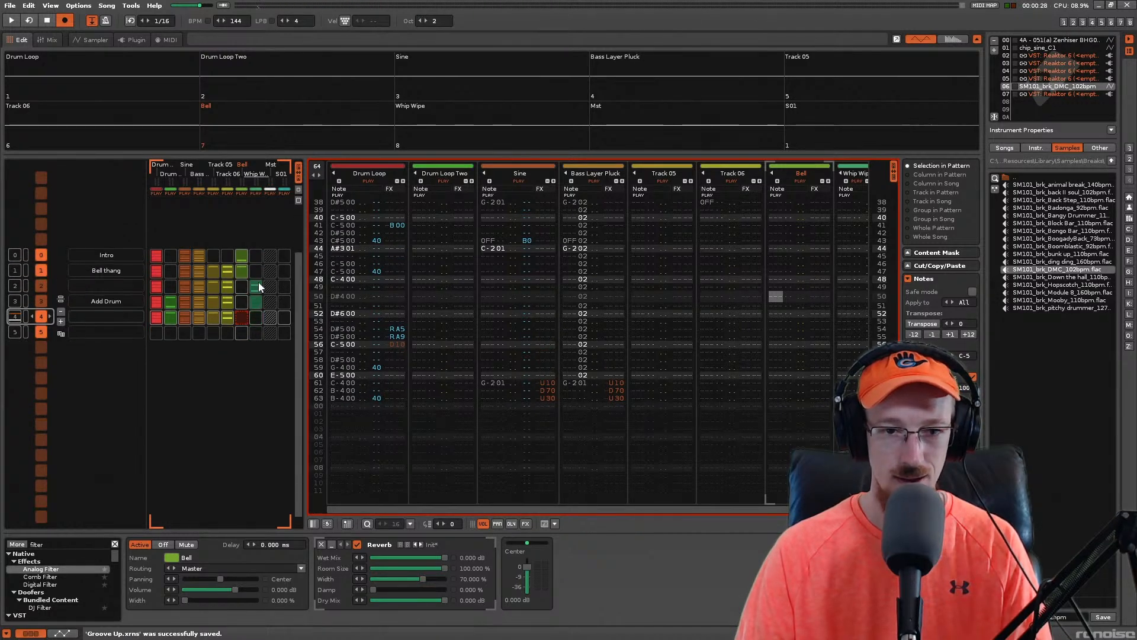
pyautogui.scroll(1, 259, 283)
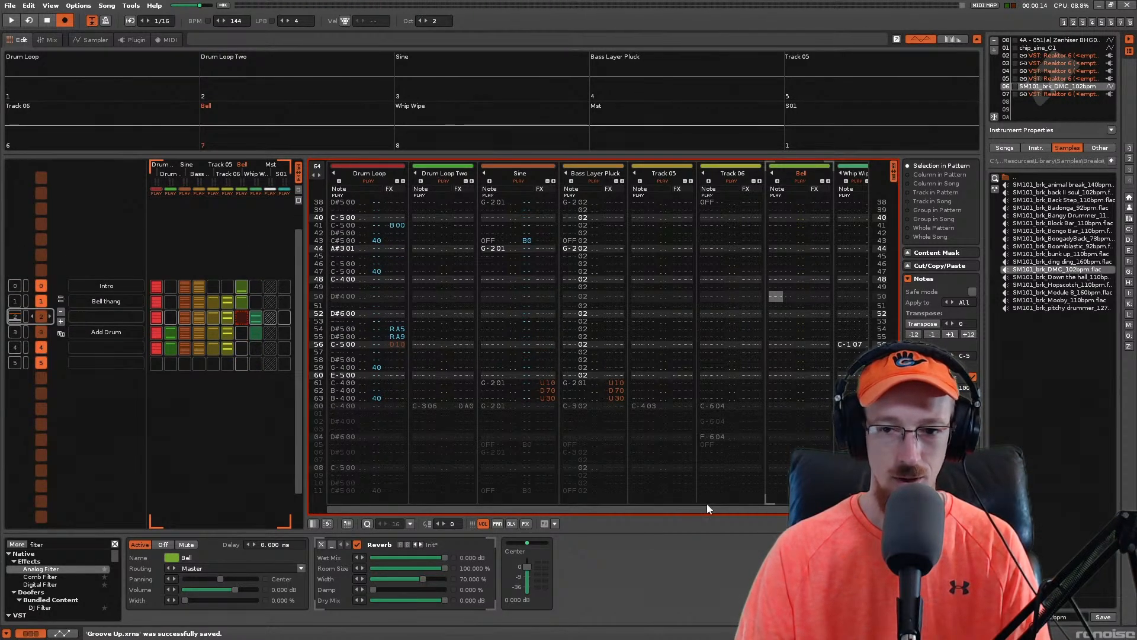
pyautogui.moveTo(719, 508); pyautogui.dragTo(433, 442)
pyautogui.press('Up')
pyautogui.press('Up')
pyautogui.press('Up')
pyautogui.press('Up')
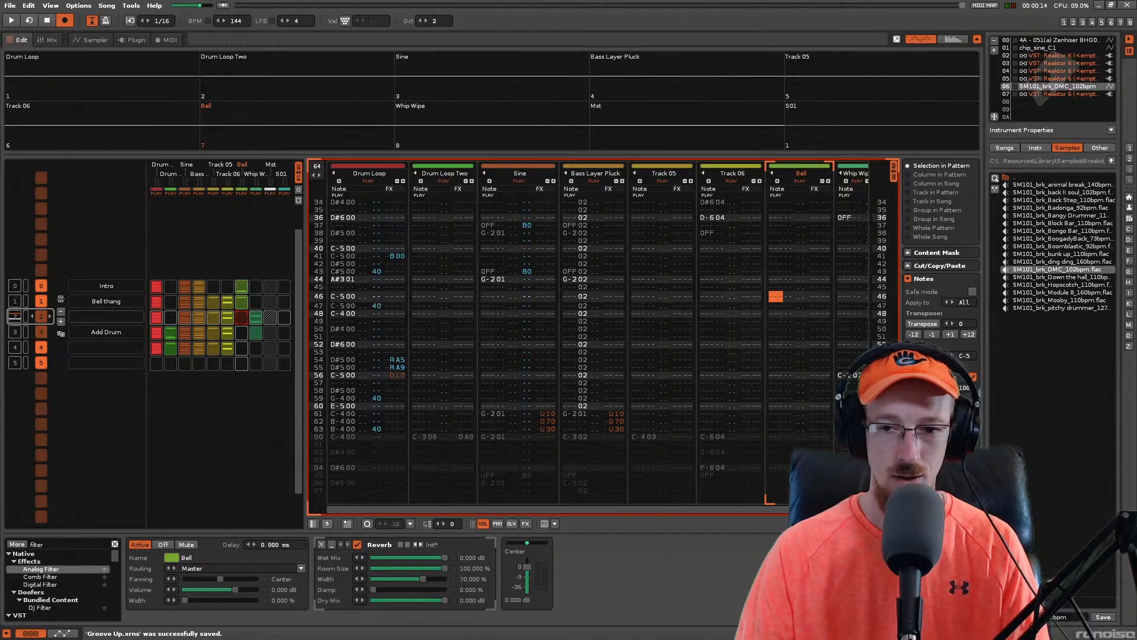
pyautogui.moveTo(892, 392); pyautogui.dragTo(790, 229)
pyautogui.hotkey('ctrl', 's')
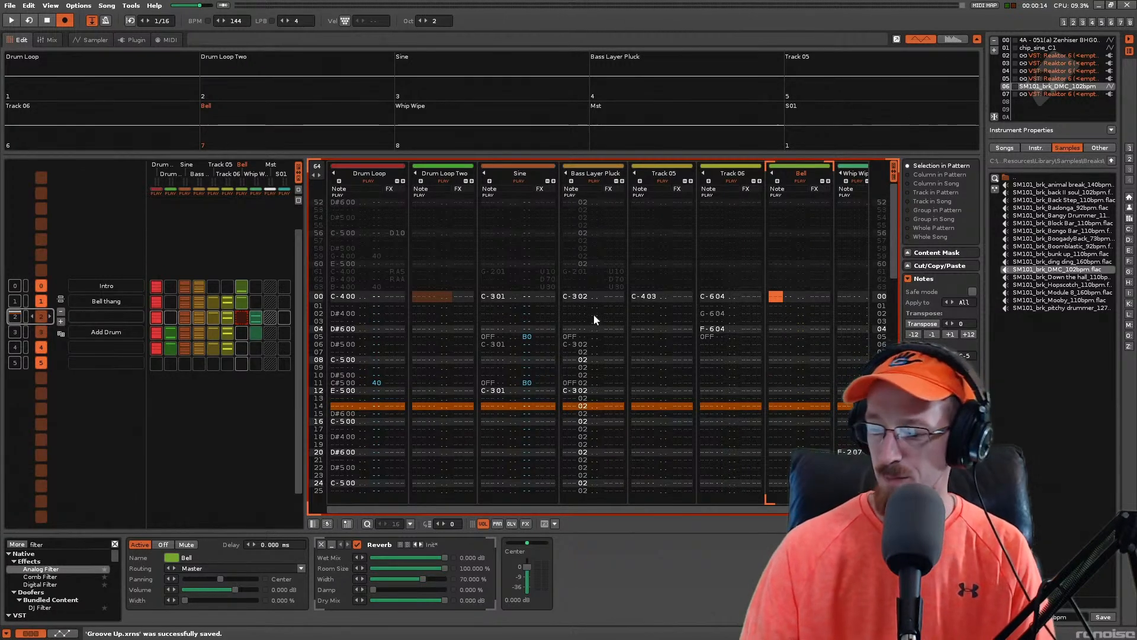